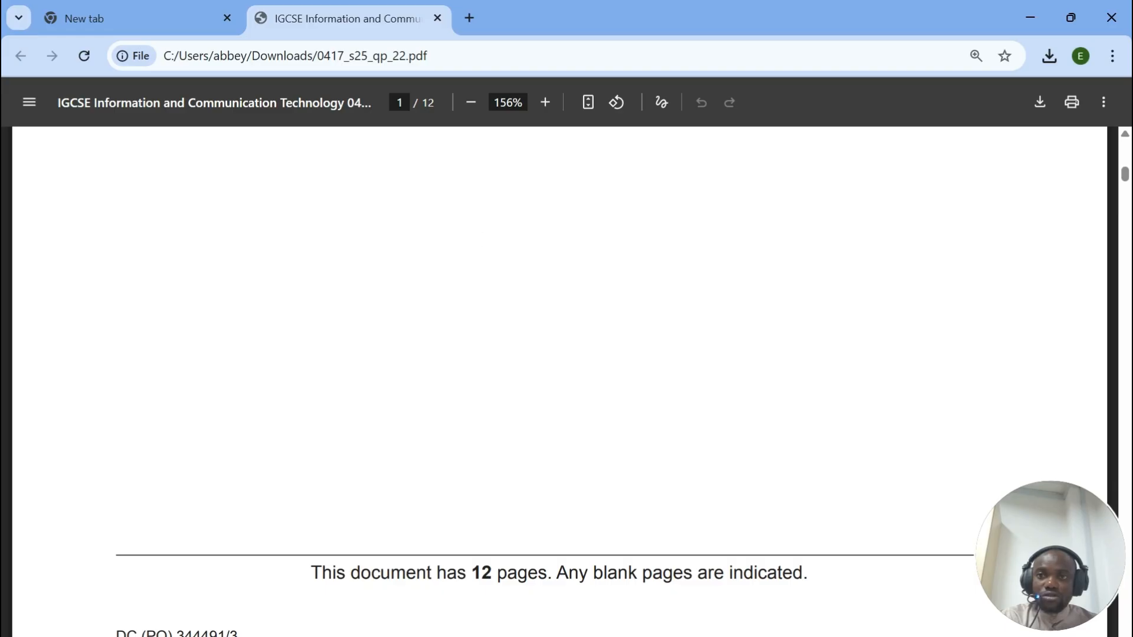
Step: Open pastpapers.edubbey.com in a new tab and go to the ICT 0417 page
{"action": "key", "text": "ctrl+t"}
{"action": "type", "text": "past"}
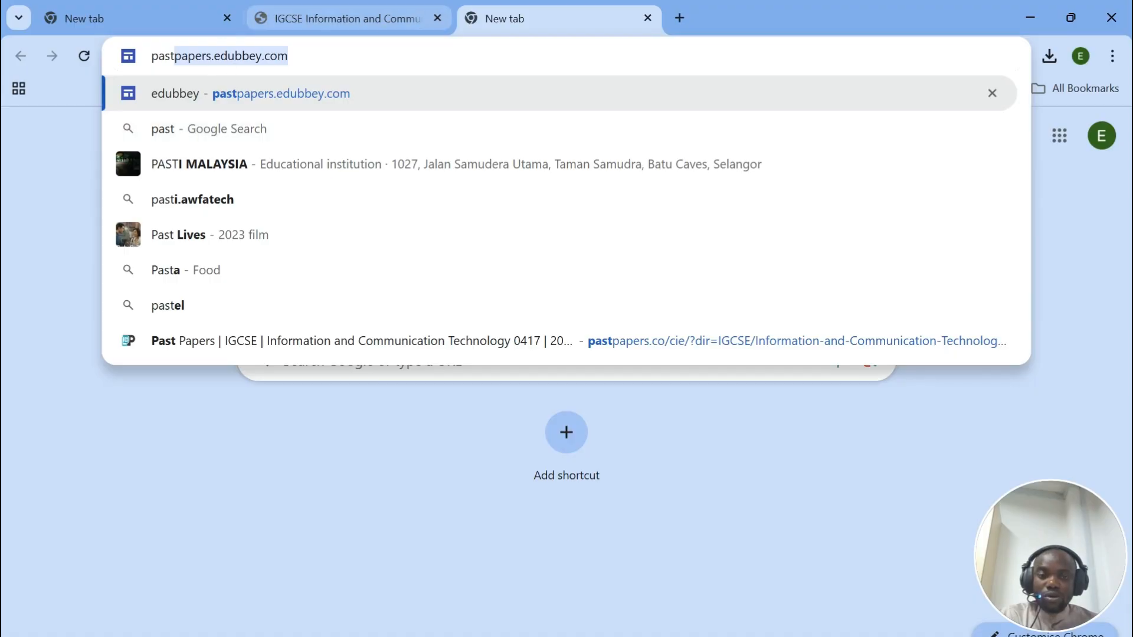
{"action": "key", "text": "Return"}
{"action": "left_click", "coordinate": [326, 427]}
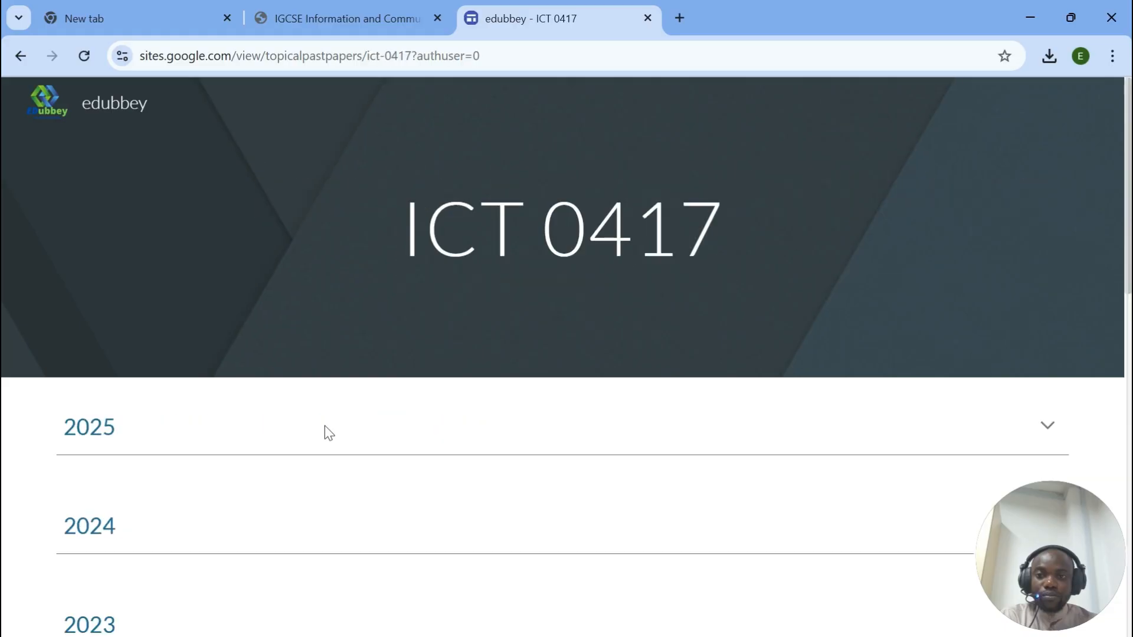
Step: Return to the exam paper PDF, read Task 1, then bring up the source files folder
{"action": "scroll", "coordinate": [295, 434], "scroll_direction": "down", "scroll_amount": 3}
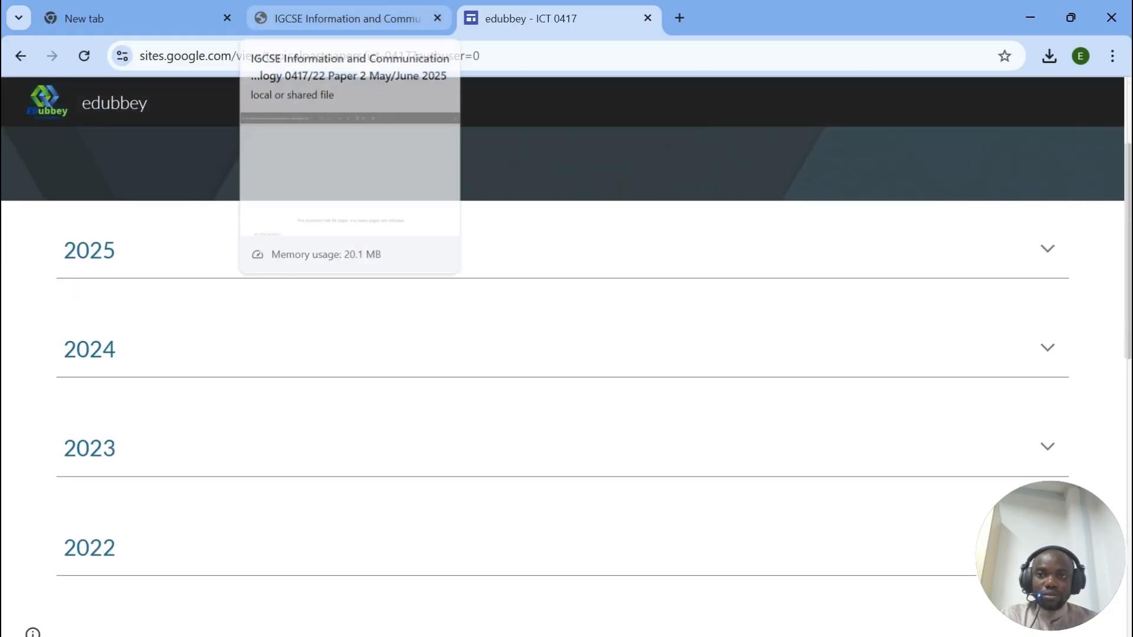
{"action": "left_click", "coordinate": [342, 18]}
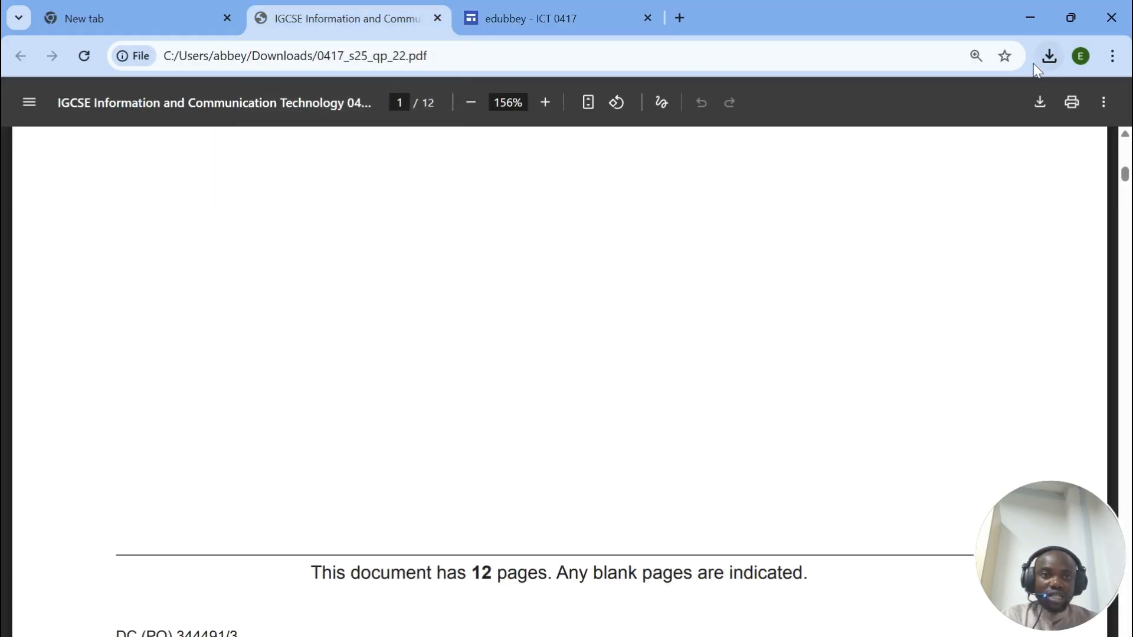
{"action": "scroll", "coordinate": [505, 405], "scroll_direction": "up", "scroll_amount": 5}
{"action": "scroll", "coordinate": [560, 391], "scroll_direction": "down", "scroll_amount": 10}
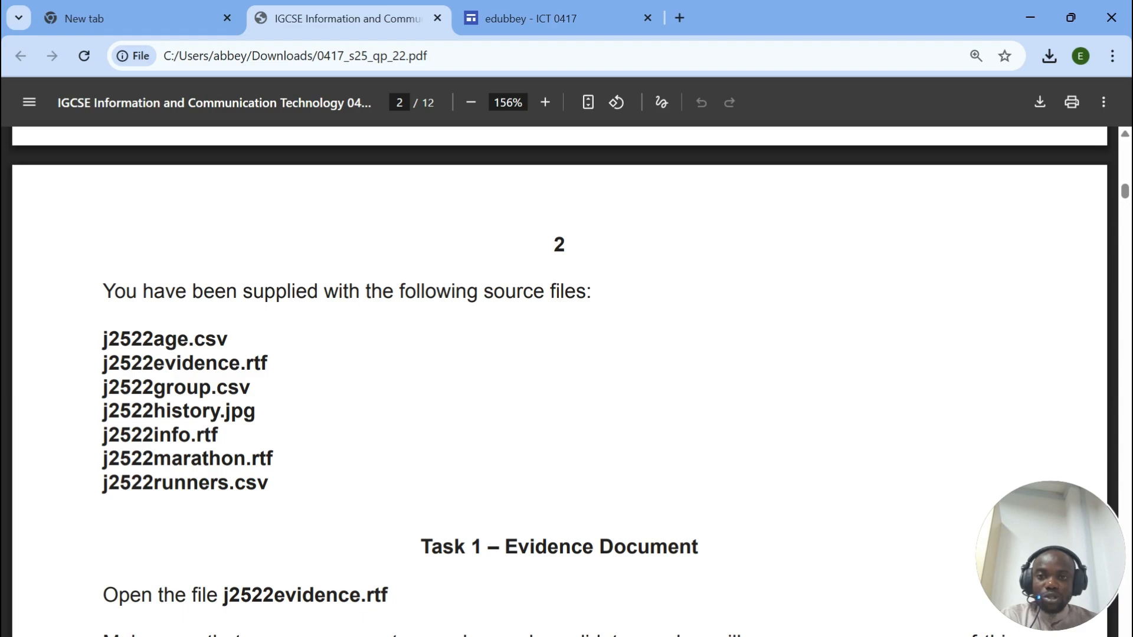
{"action": "left_click_drag", "start_coordinate": [103, 331], "coordinate": [219, 440]}
{"action": "scroll", "coordinate": [218, 439], "scroll_direction": "down", "scroll_amount": 5}
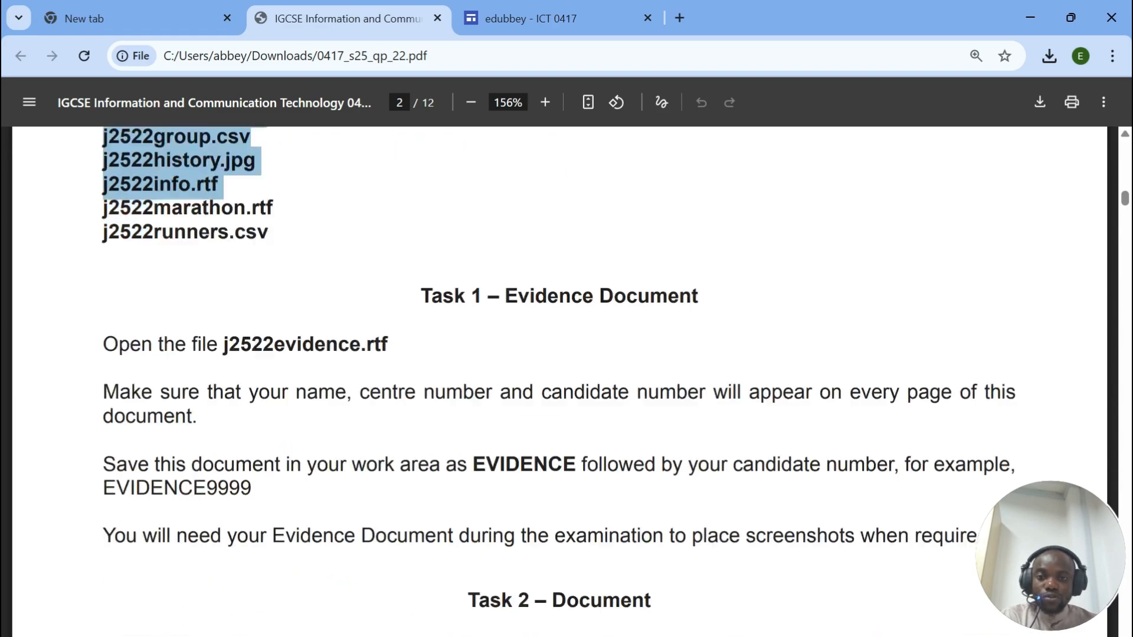
{"action": "scroll", "coordinate": [559, 381], "scroll_direction": "down", "scroll_amount": 1}
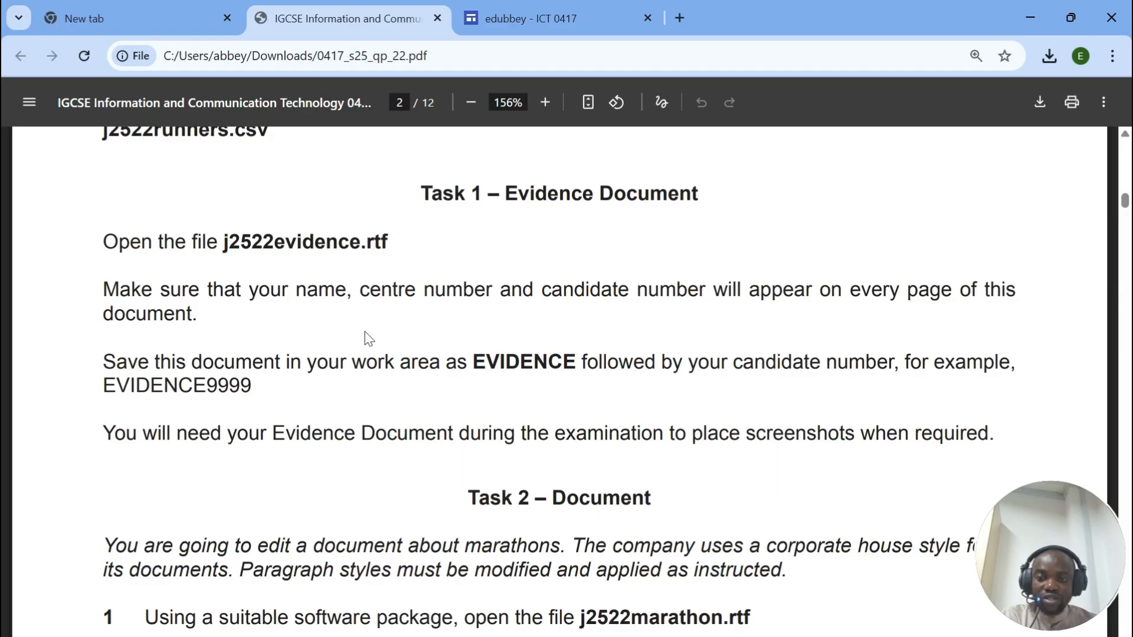
{"action": "key", "text": "alt+Tab"}
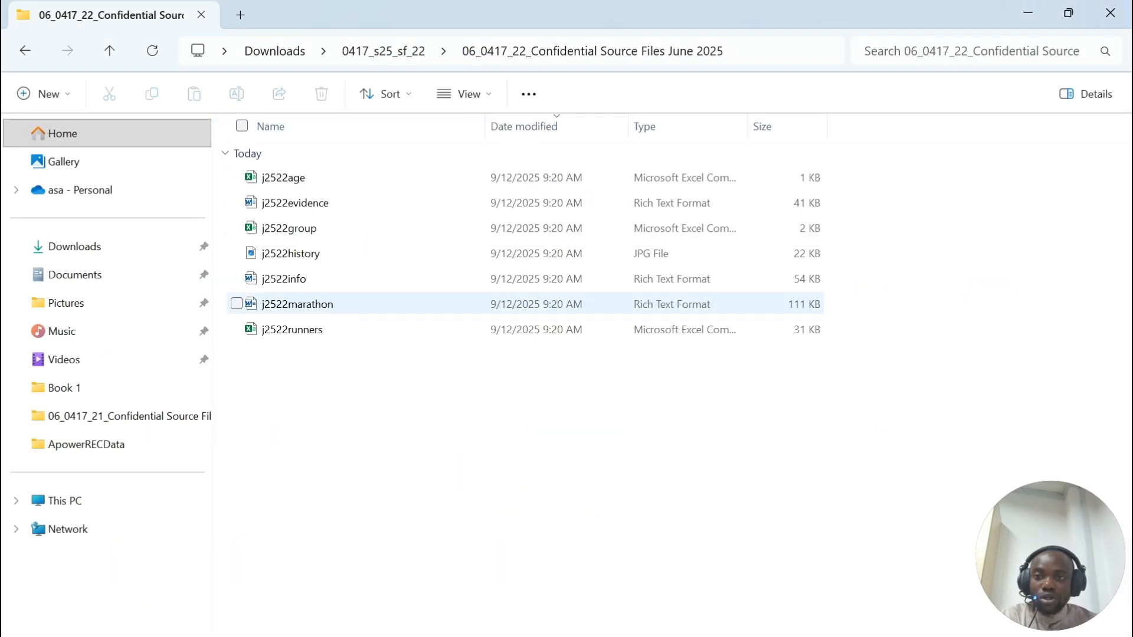
Step: Open j2522evidence with editing enabled and highlight the paper's name and candidate number instruction
{"action": "double_click", "coordinate": [298, 202]}
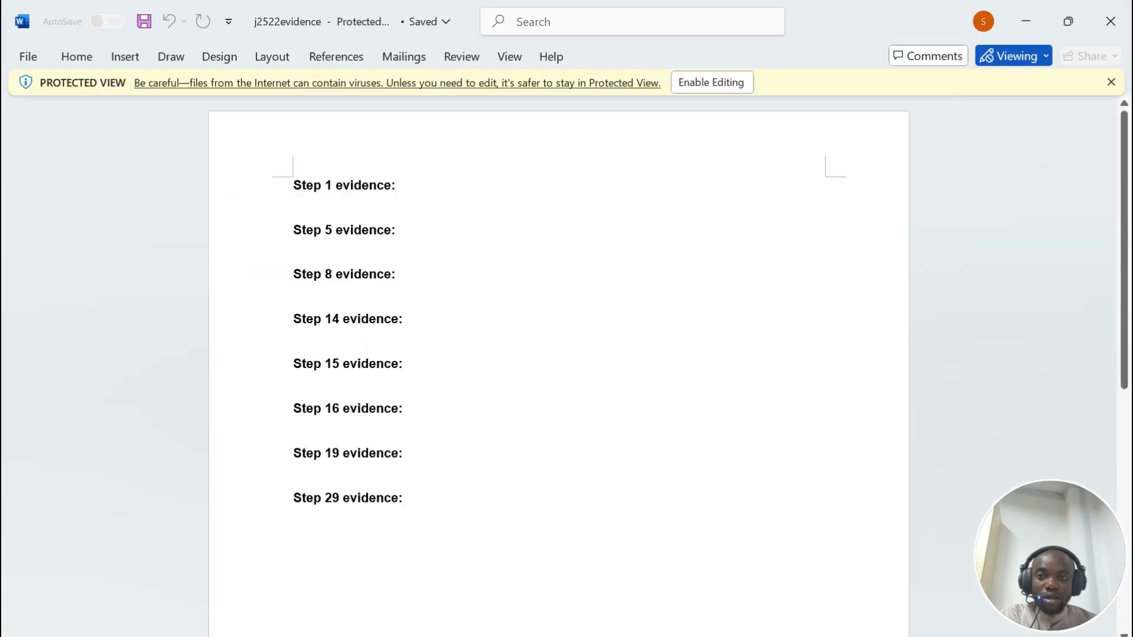
{"action": "left_click", "coordinate": [711, 82]}
{"action": "mouse_move", "coordinate": [609, 635]}
{"action": "left_click", "coordinate": [569, 525]}
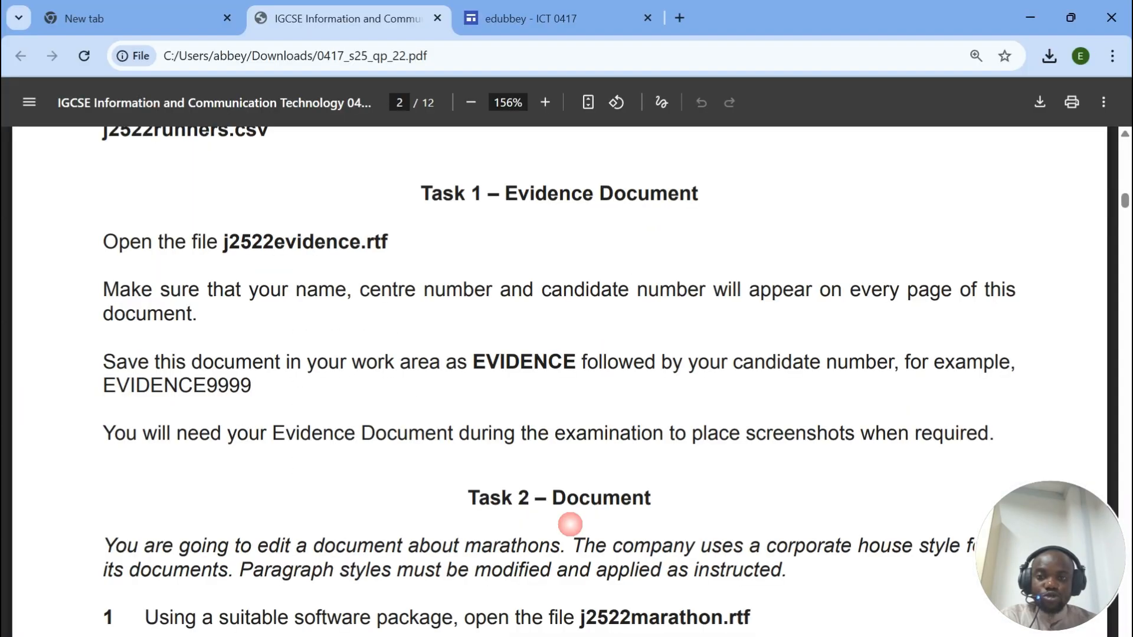
{"action": "scroll", "coordinate": [569, 523], "scroll_direction": "down", "scroll_amount": 2}
{"action": "left_click_drag", "start_coordinate": [104, 201], "coordinate": [198, 227]}
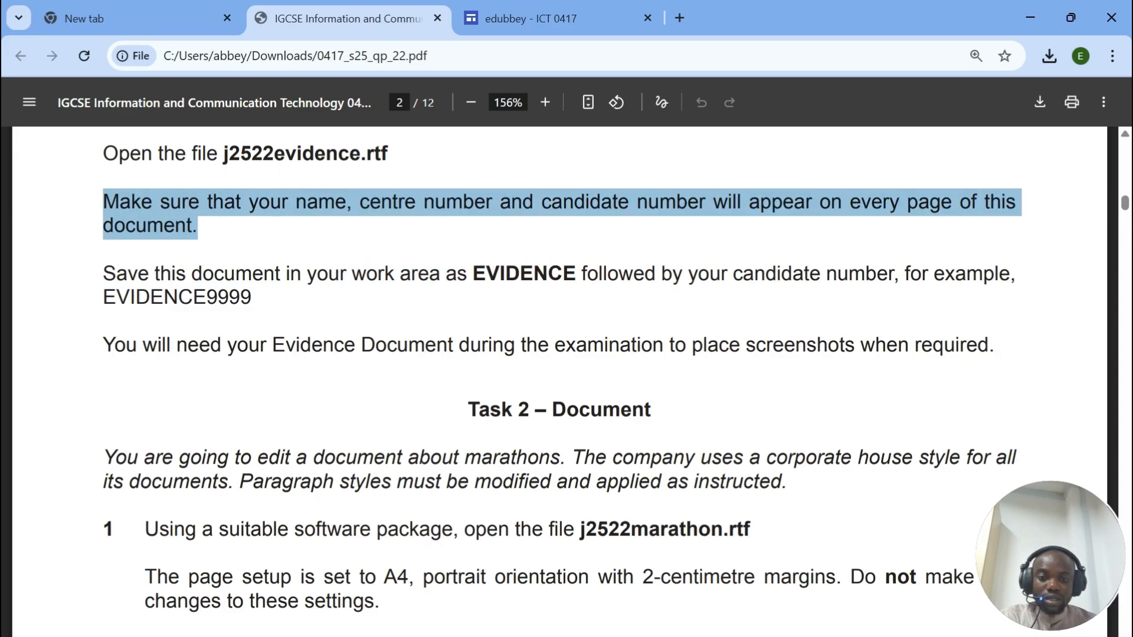
{"action": "key", "text": "alt+Tab"}
Step: Type the candidate's name, centre and candidate numbers into the header, then highlight the saving instruction
{"action": "double_click", "coordinate": [295, 222]}
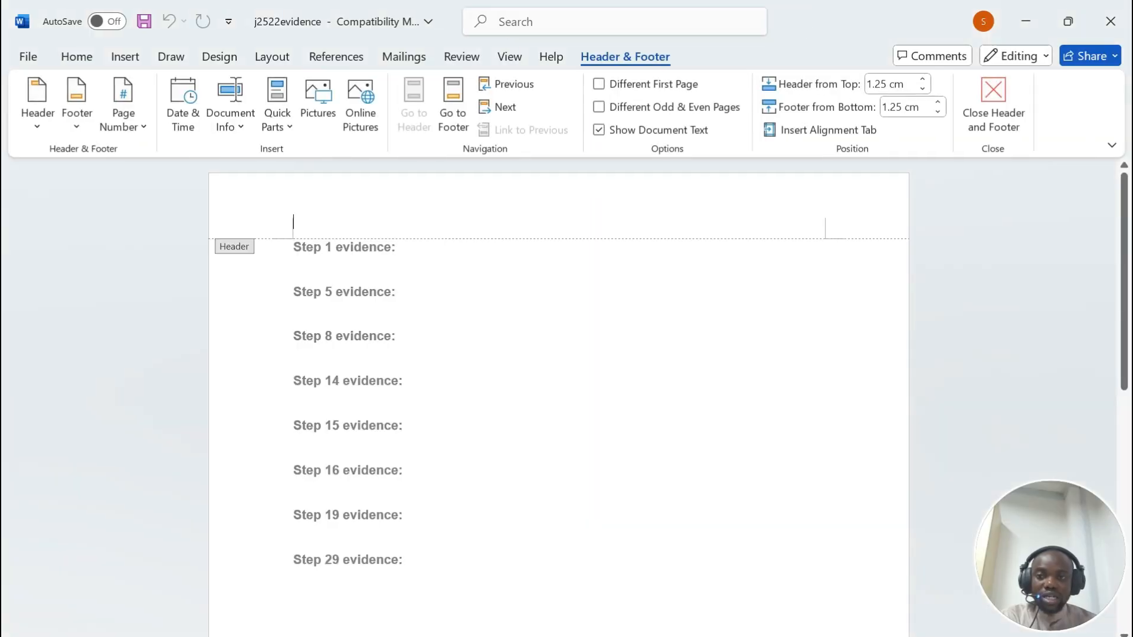
{"action": "type", "text": "Dr. Akande, 1234, 1234"}
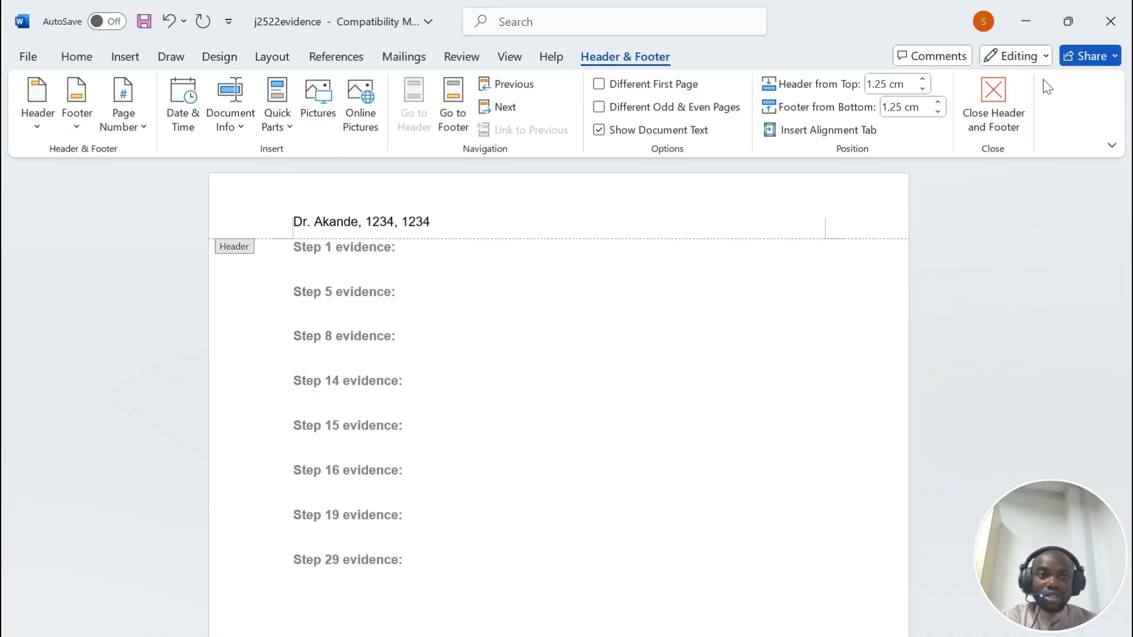
{"action": "left_click", "coordinate": [993, 105]}
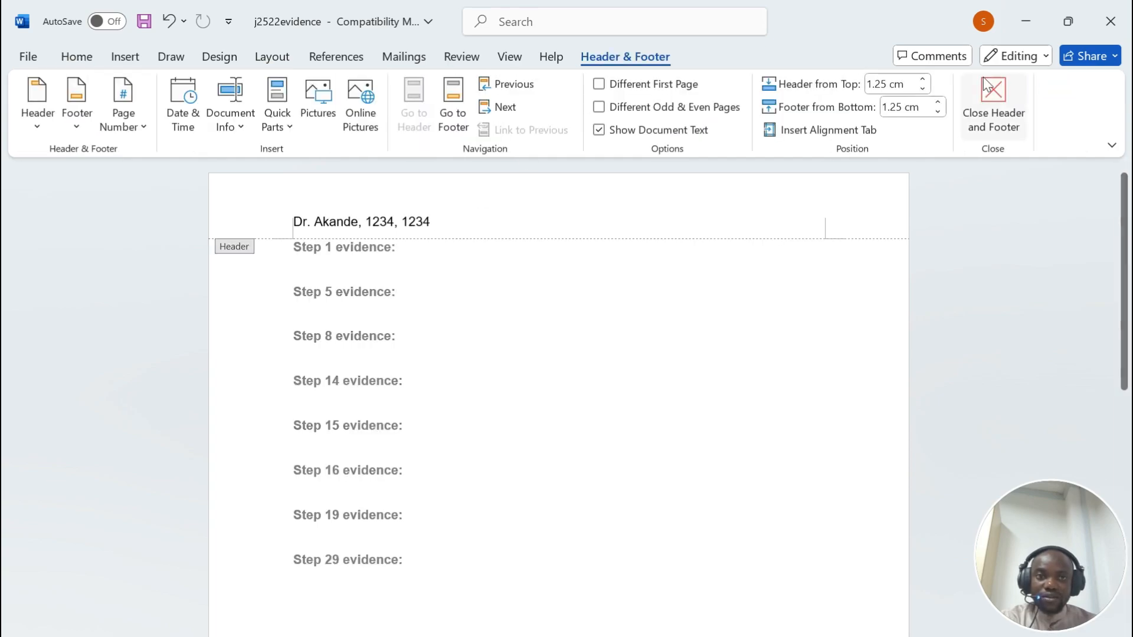
{"action": "left_click", "coordinate": [993, 110]}
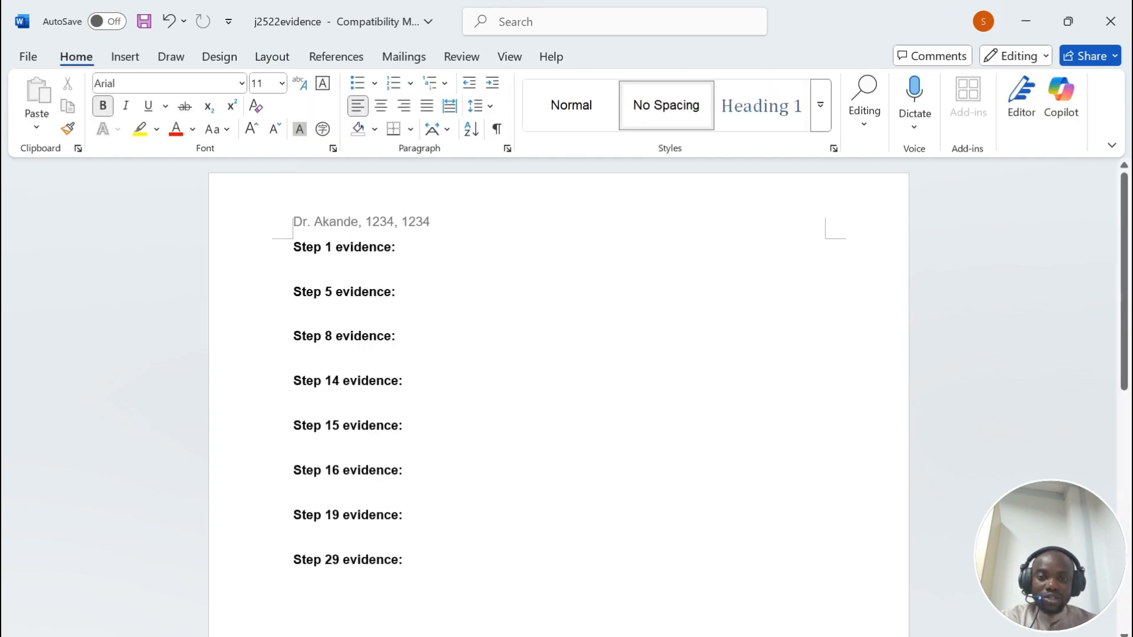
{"action": "key", "text": "alt+Tab"}
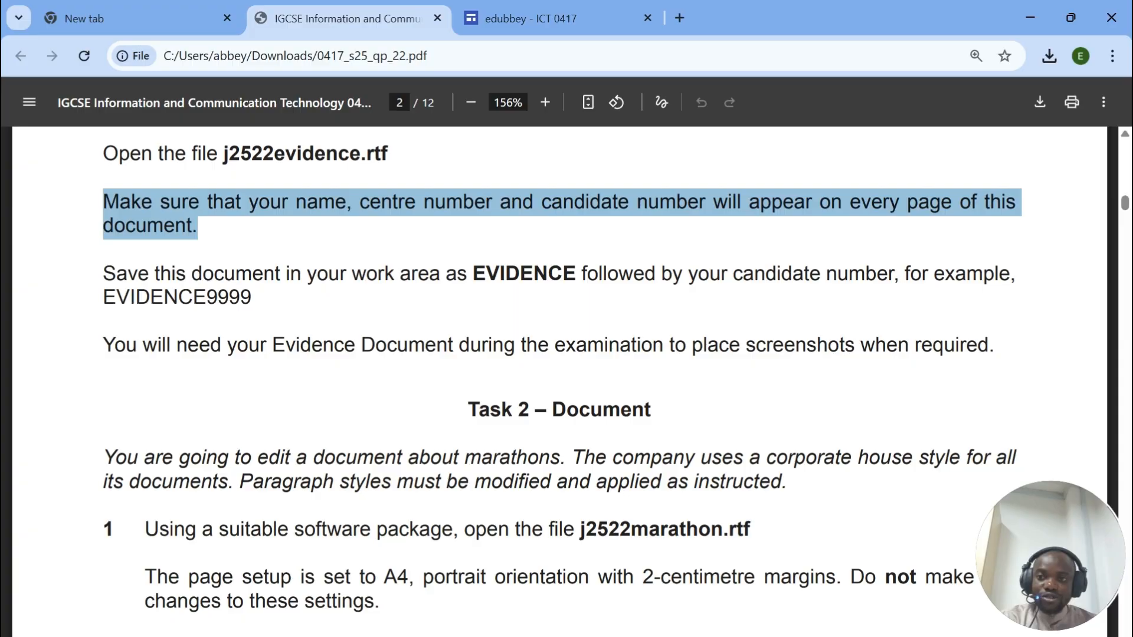
{"action": "left_click_drag", "start_coordinate": [103, 274], "coordinate": [253, 299]}
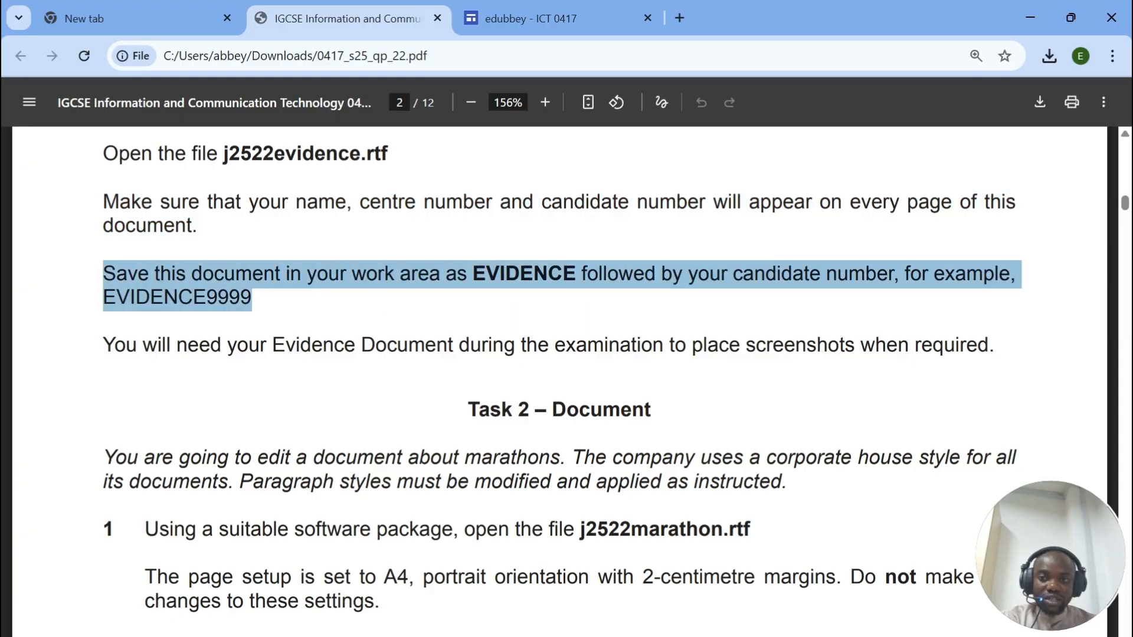
Step: Save As the evidence file as EVIDENCE plus the candidate number, Word Document format
{"action": "left_click", "coordinate": [608, 636]}
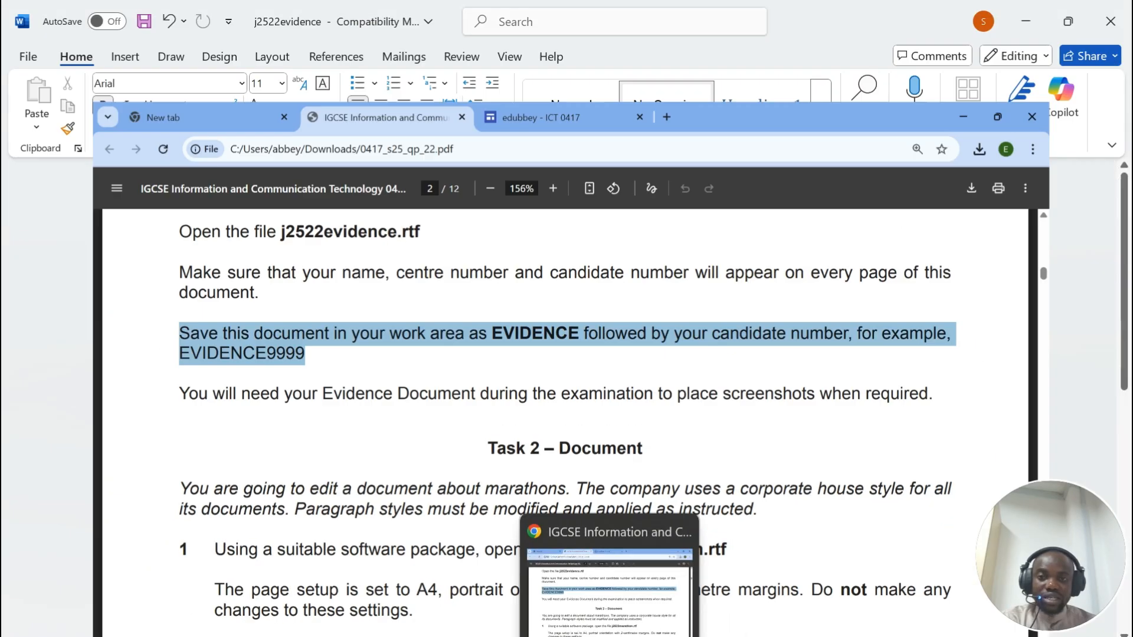
{"action": "key", "text": "alt+f"}
{"action": "left_click", "coordinate": [74, 332]}
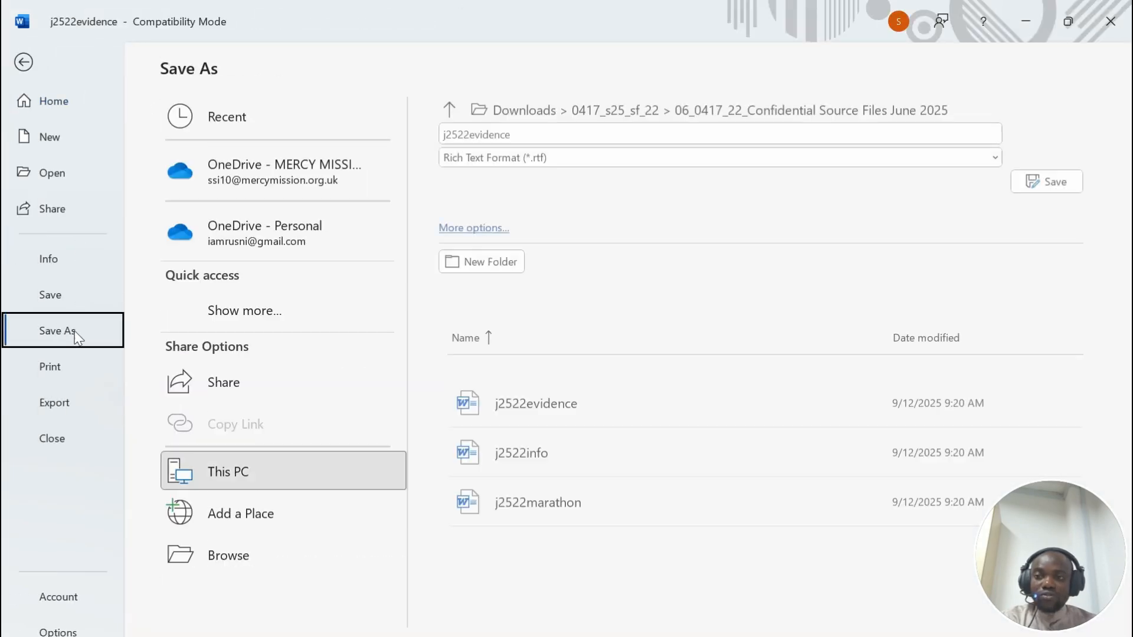
{"action": "left_click", "coordinate": [229, 555]}
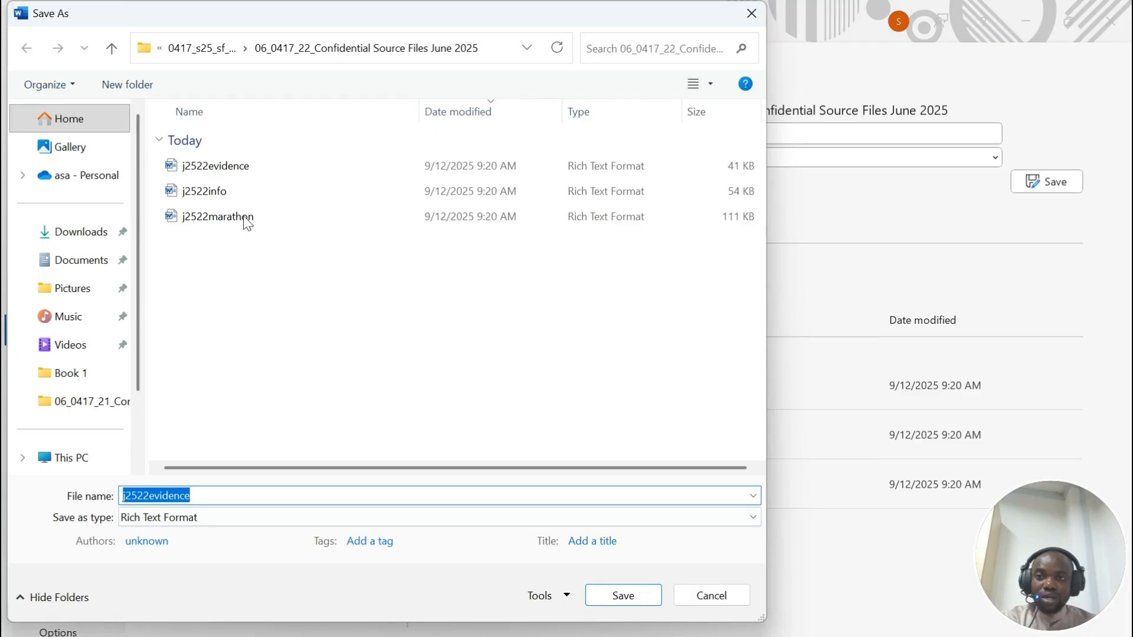
{"action": "type", "text": "e"}
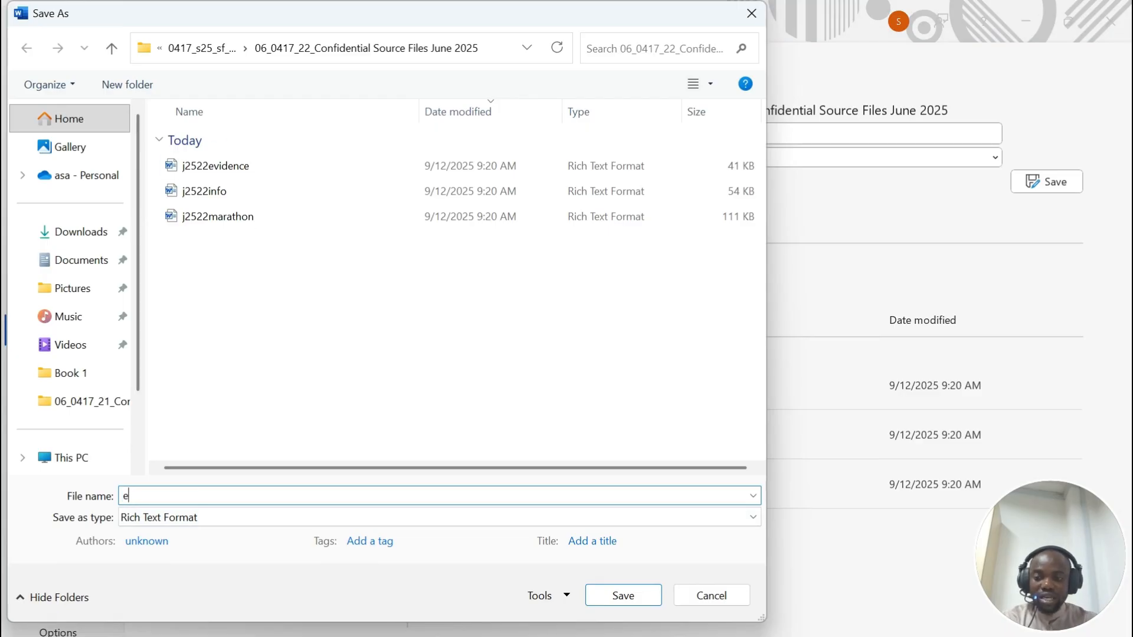
{"action": "key", "text": "Caps_Lock"}
{"action": "type", "text": "EVI"}
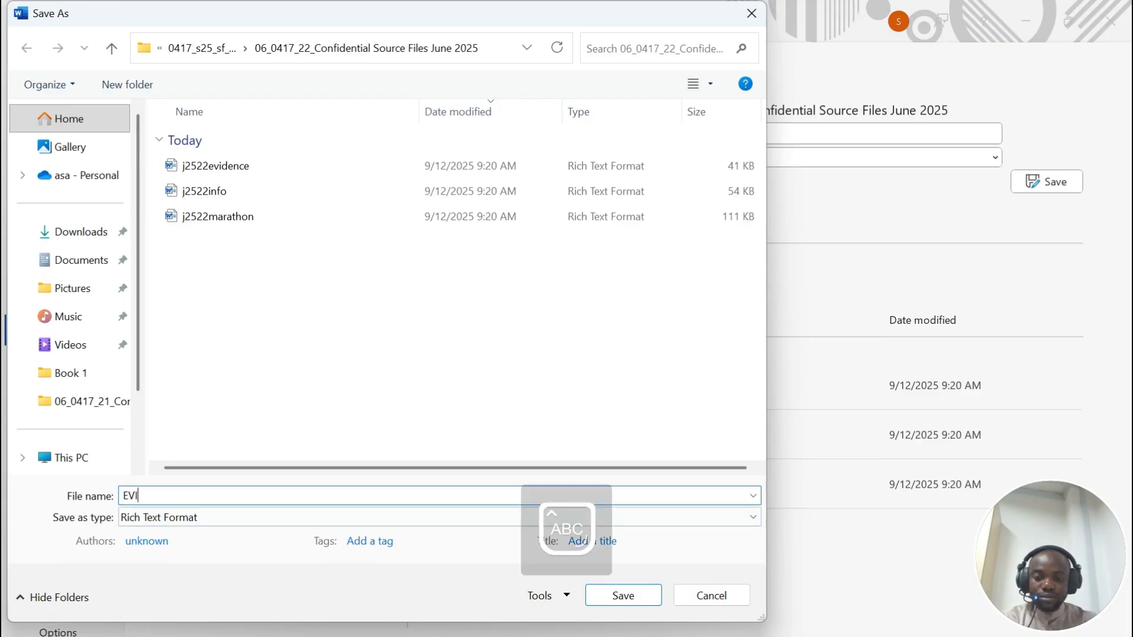
{"action": "type", "text": "DENCE1234"}
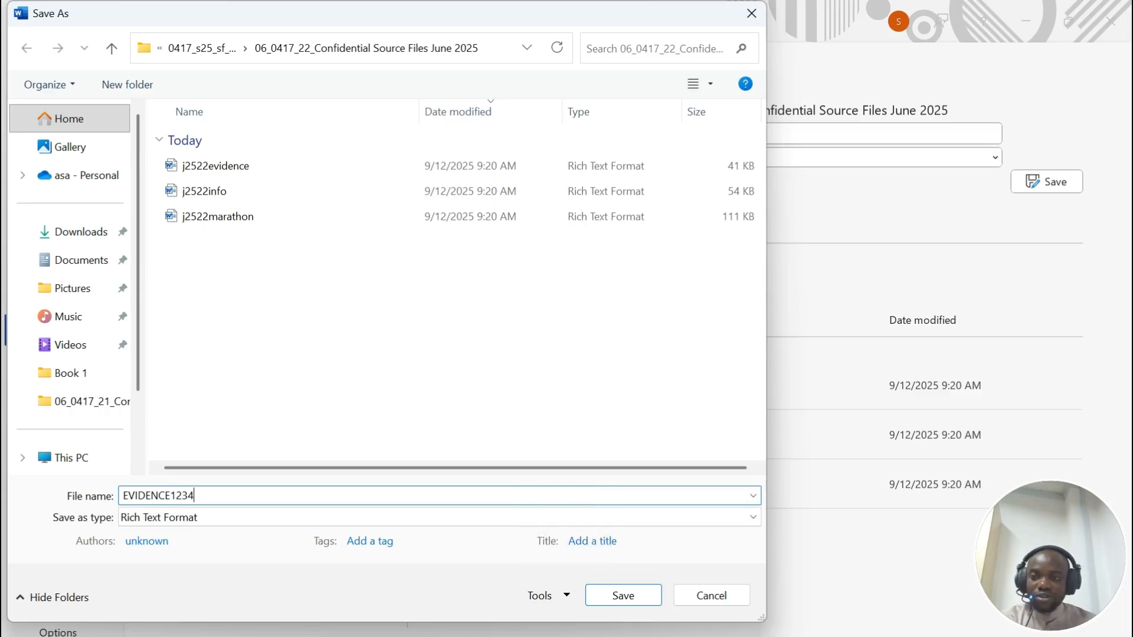
{"action": "left_click", "coordinate": [185, 519]}
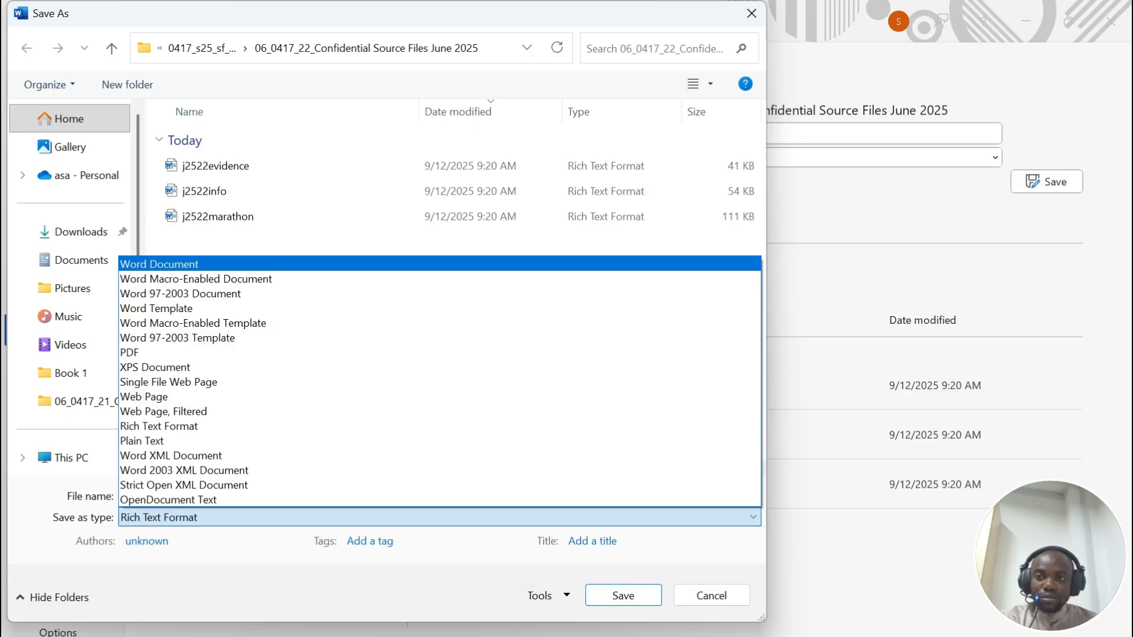
{"action": "left_click", "coordinate": [193, 265]}
{"action": "left_click", "coordinate": [623, 631]}
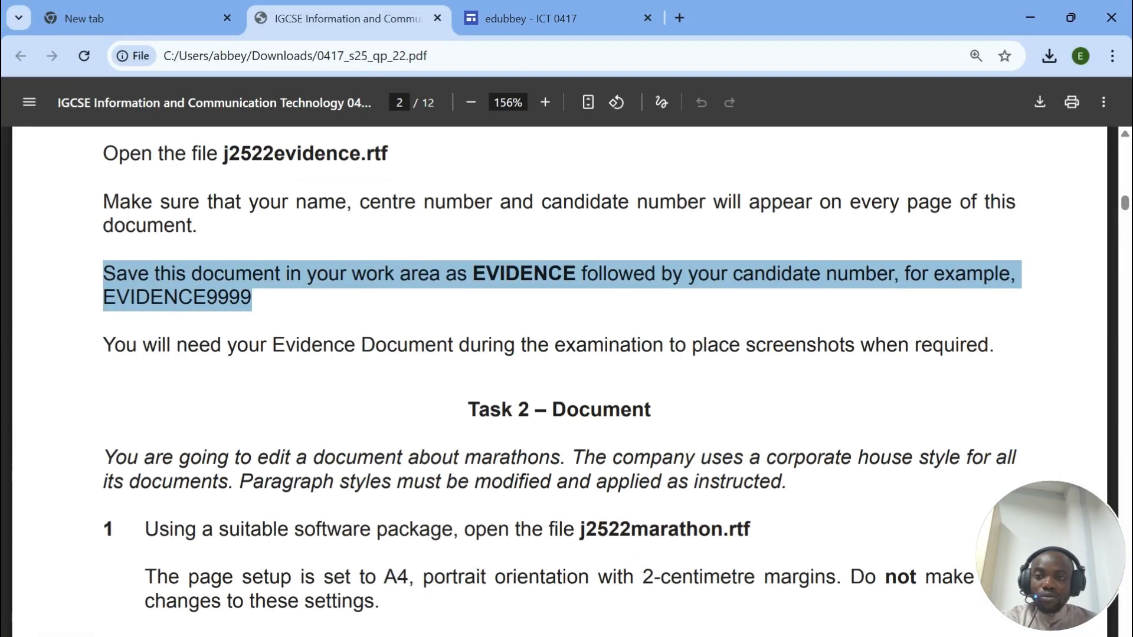
Step: Read the Task 2 instructions up to opening j2522marathon.rtf, then switch to the source folder
{"action": "left_click_drag", "start_coordinate": [104, 345], "coordinate": [729, 345]}
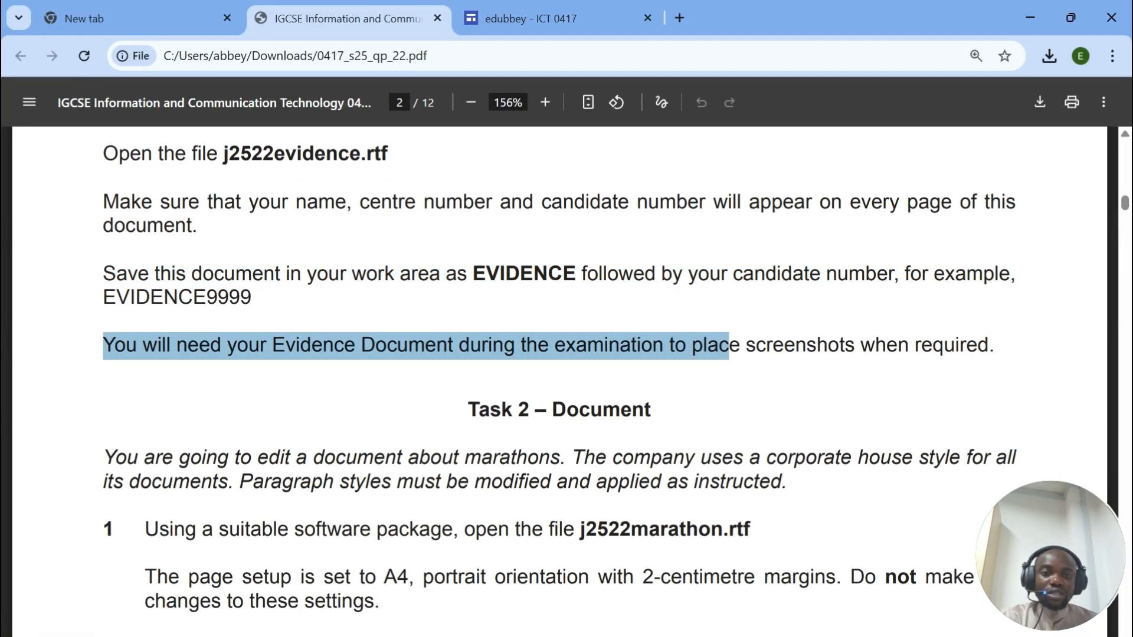
{"action": "left_click_drag", "start_coordinate": [729, 345], "coordinate": [995, 346]}
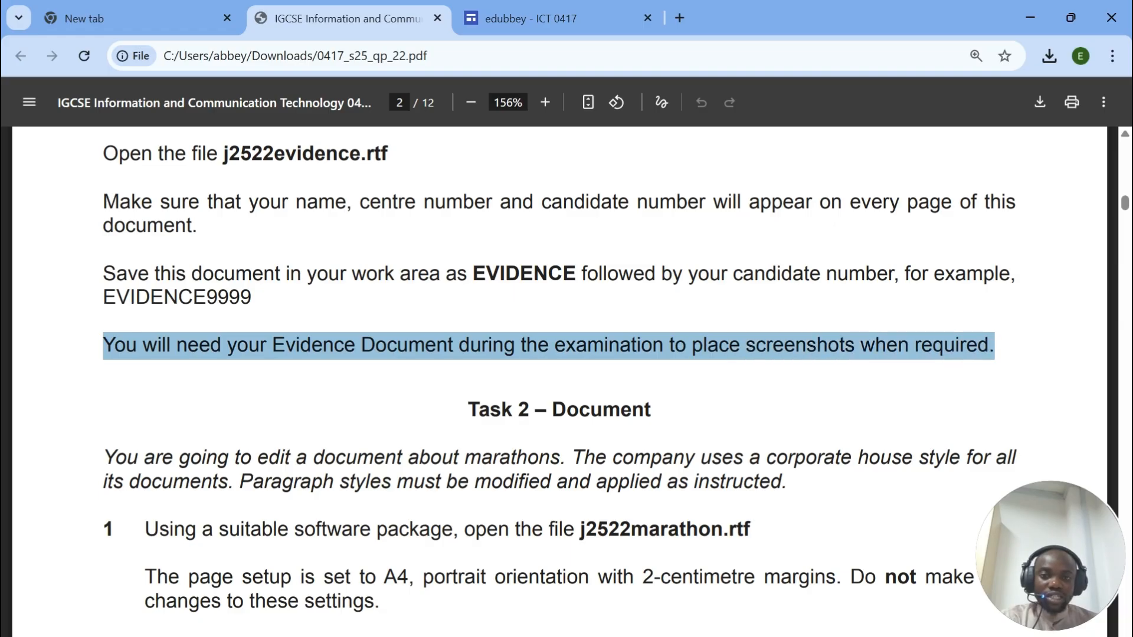
{"action": "scroll", "coordinate": [560, 381], "scroll_direction": "down", "scroll_amount": 3}
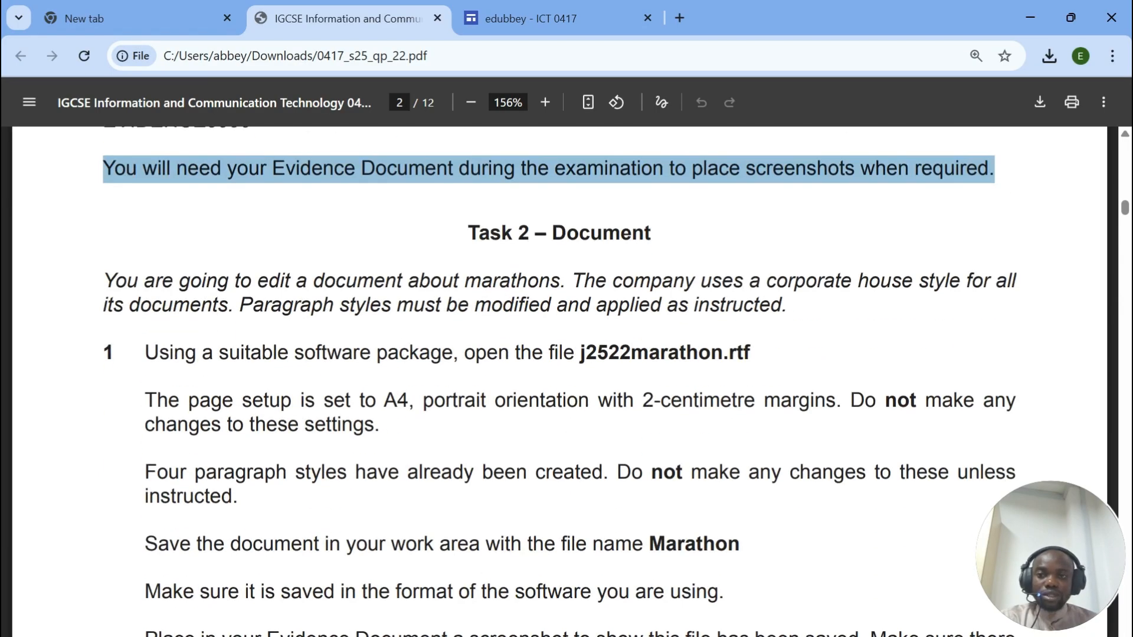
{"action": "left_click_drag", "start_coordinate": [478, 233], "coordinate": [621, 233]}
{"action": "left_click_drag", "start_coordinate": [103, 281], "coordinate": [782, 305]}
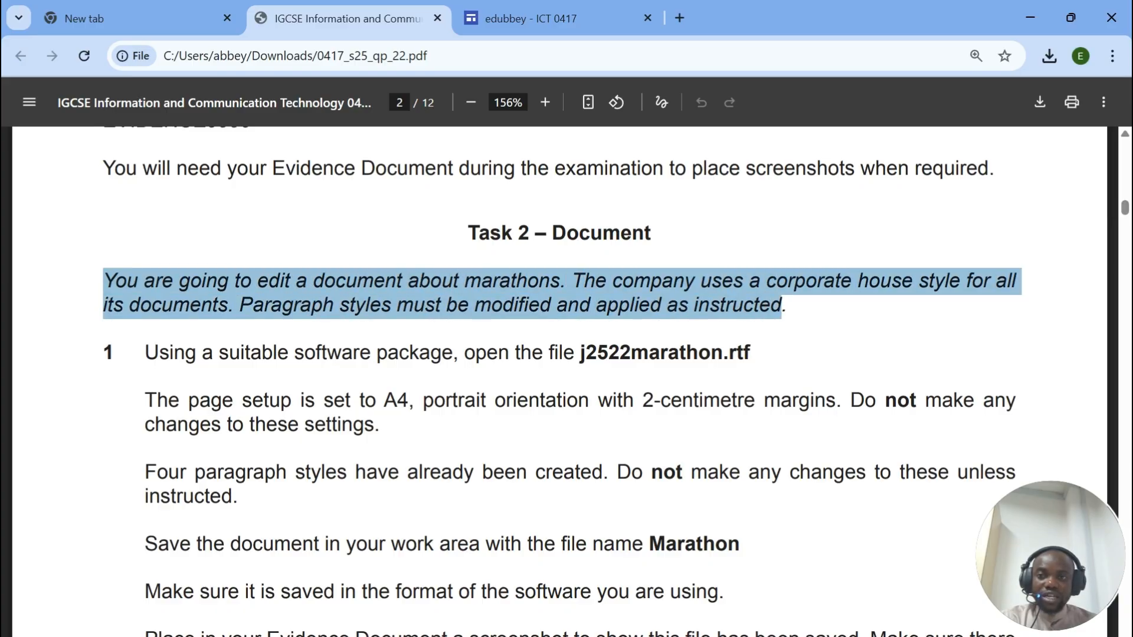
{"action": "scroll", "coordinate": [560, 378], "scroll_direction": "down", "scroll_amount": 2}
{"action": "left_click_drag", "start_coordinate": [145, 264], "coordinate": [749, 264]}
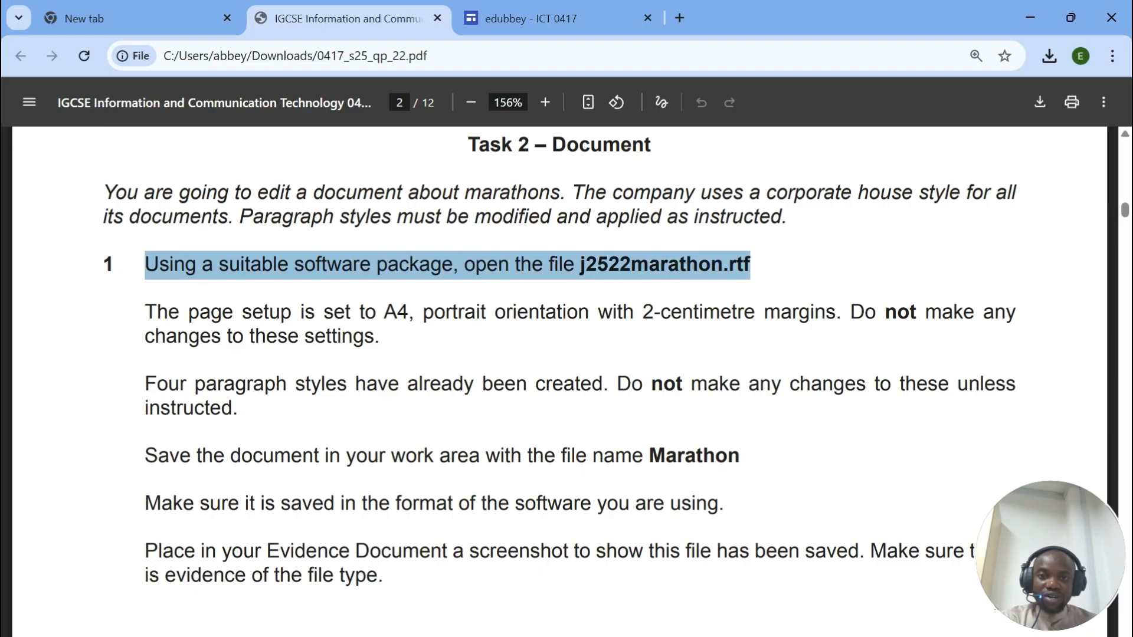
{"action": "key", "text": "alt+Tab"}
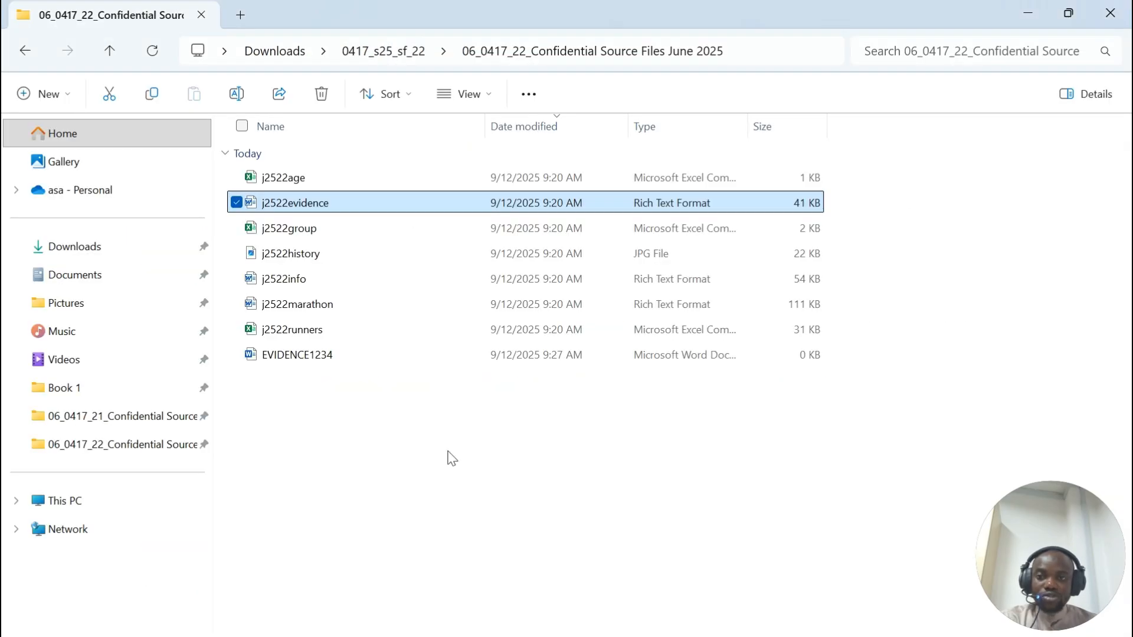
Step: Open j2522marathon in Word with editing enabled
{"action": "double_click", "coordinate": [311, 306]}
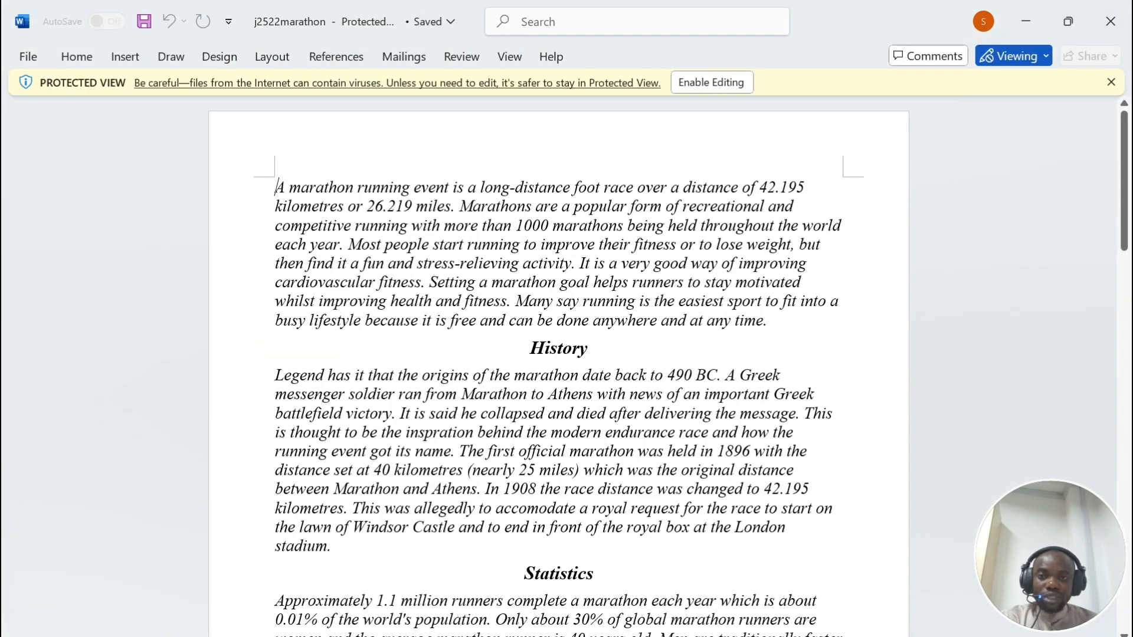
{"action": "left_click", "coordinate": [711, 82]}
{"action": "scroll", "coordinate": [558, 396], "scroll_direction": "down", "scroll_amount": 10}
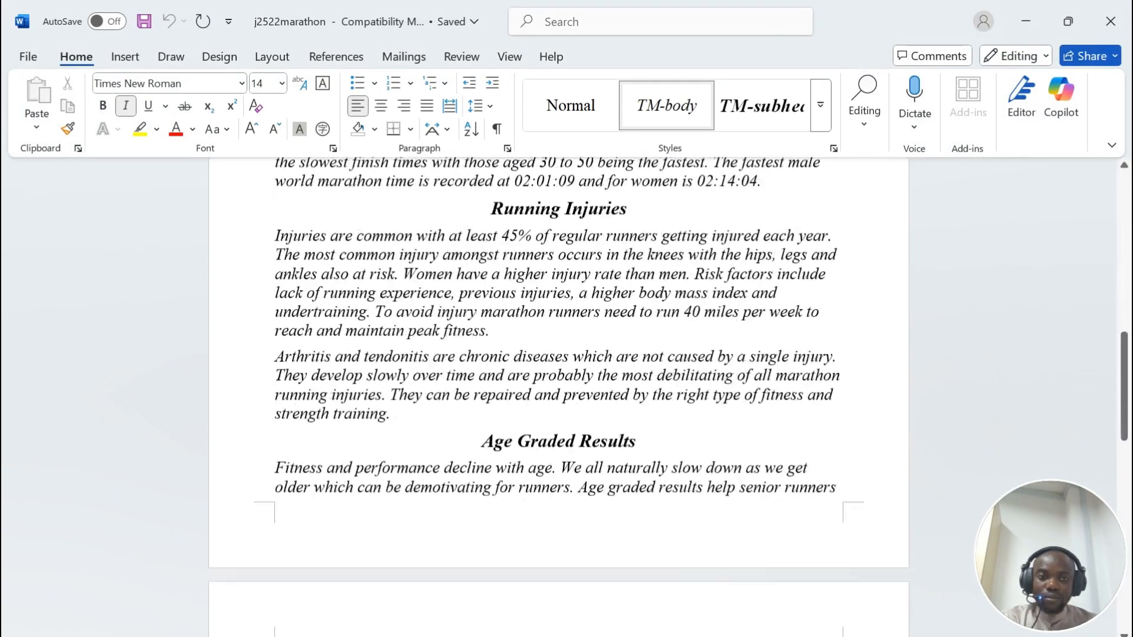
{"action": "scroll", "coordinate": [558, 396], "scroll_direction": "up", "scroll_amount": 10}
{"action": "key", "text": "alt+Tab"}
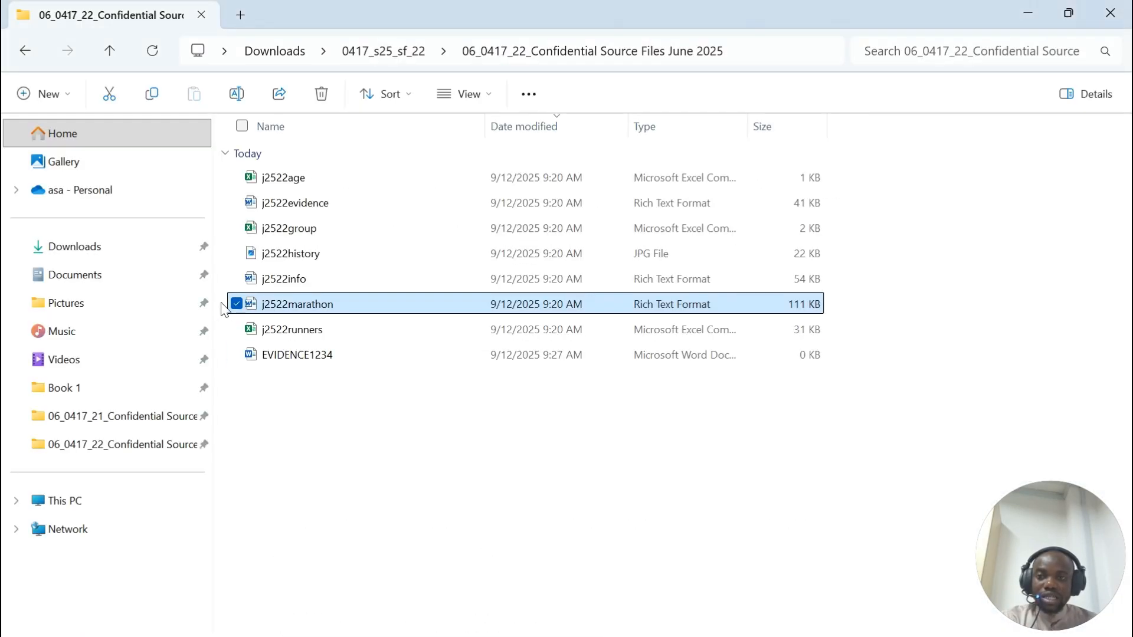
Step: Review the page setup, paragraph styles and save-as-Marathon instructions, then return to the document
{"action": "left_click", "coordinate": [610, 636]}
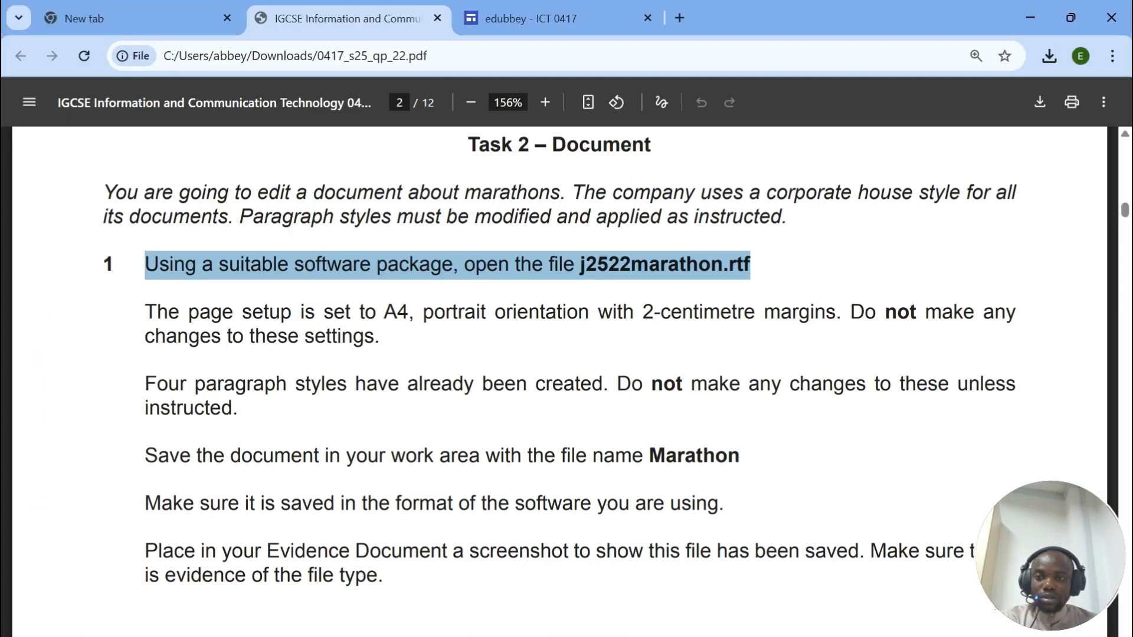
{"action": "left_click_drag", "start_coordinate": [145, 312], "coordinate": [1021, 313]}
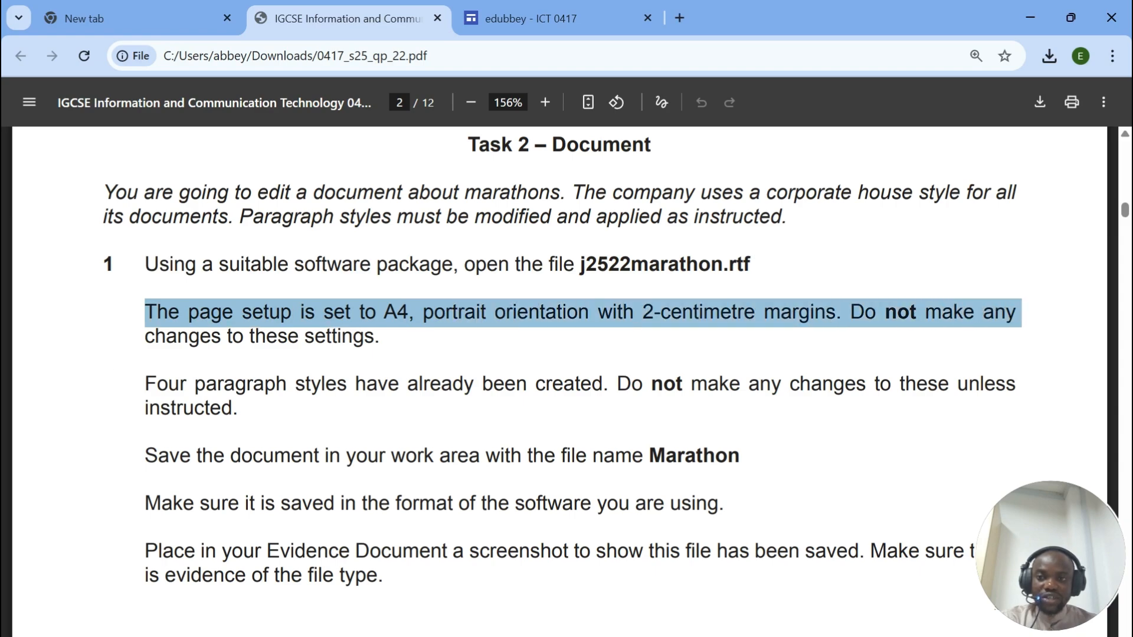
{"action": "left_click_drag", "start_coordinate": [145, 383], "coordinate": [719, 384]}
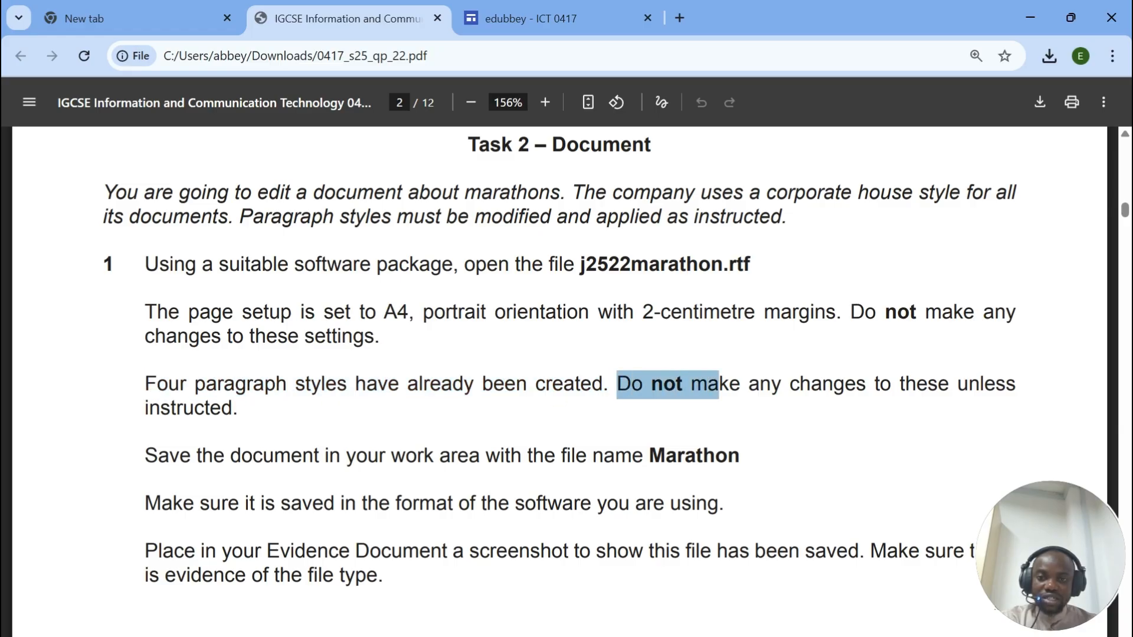
{"action": "scroll", "coordinate": [719, 383], "scroll_direction": "down", "scroll_amount": 1}
{"action": "left_click_drag", "start_coordinate": [145, 367], "coordinate": [648, 367]}
{"action": "left_click", "coordinate": [766, 387]}
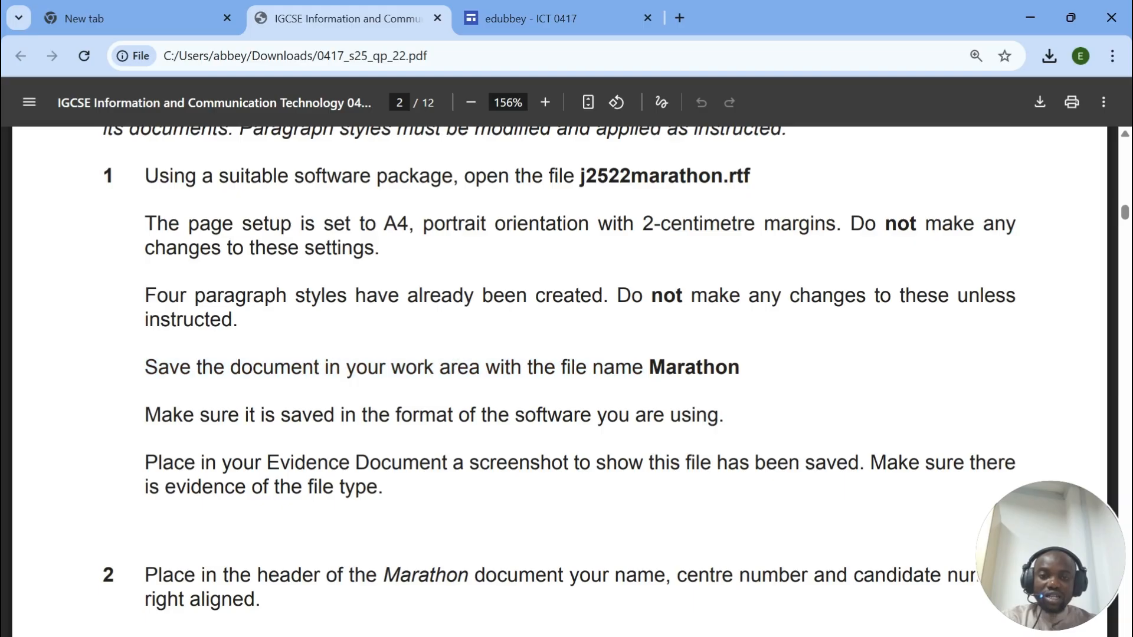
{"action": "double_click", "coordinate": [694, 368]}
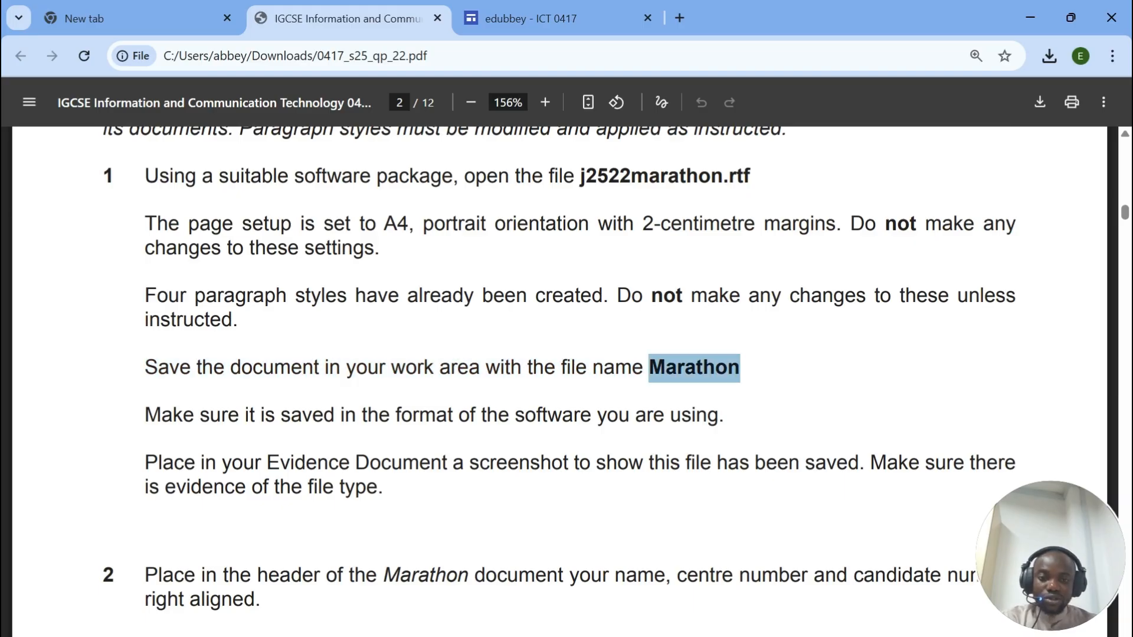
{"action": "mouse_move", "coordinate": [765, 635]}
{"action": "left_click", "coordinate": [852, 590]}
Step: Start Save As with the file name Marathon, checking the paper's required file format
{"action": "left_click", "coordinate": [32, 53]}
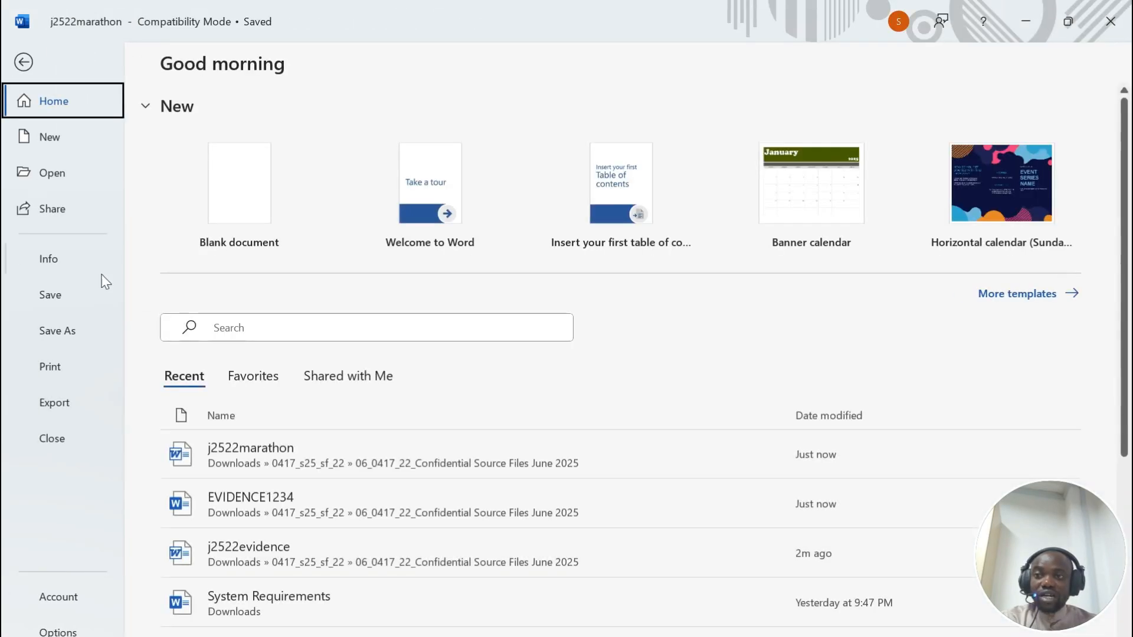
{"action": "left_click", "coordinate": [57, 330]}
{"action": "left_click", "coordinate": [245, 552]}
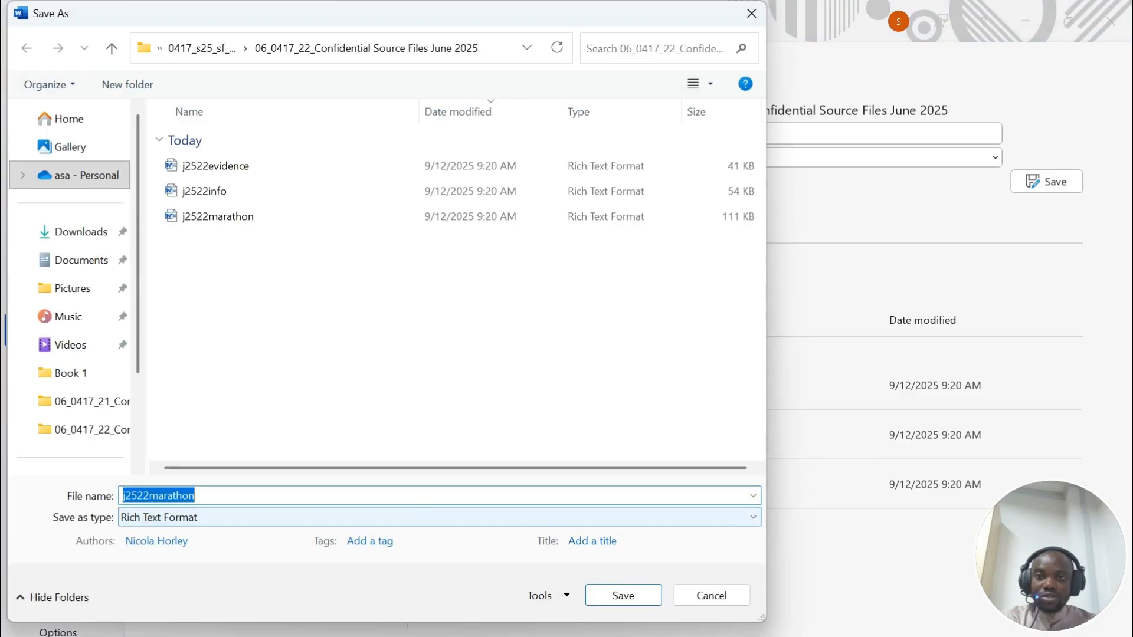
{"action": "type", "text": "Marathon"}
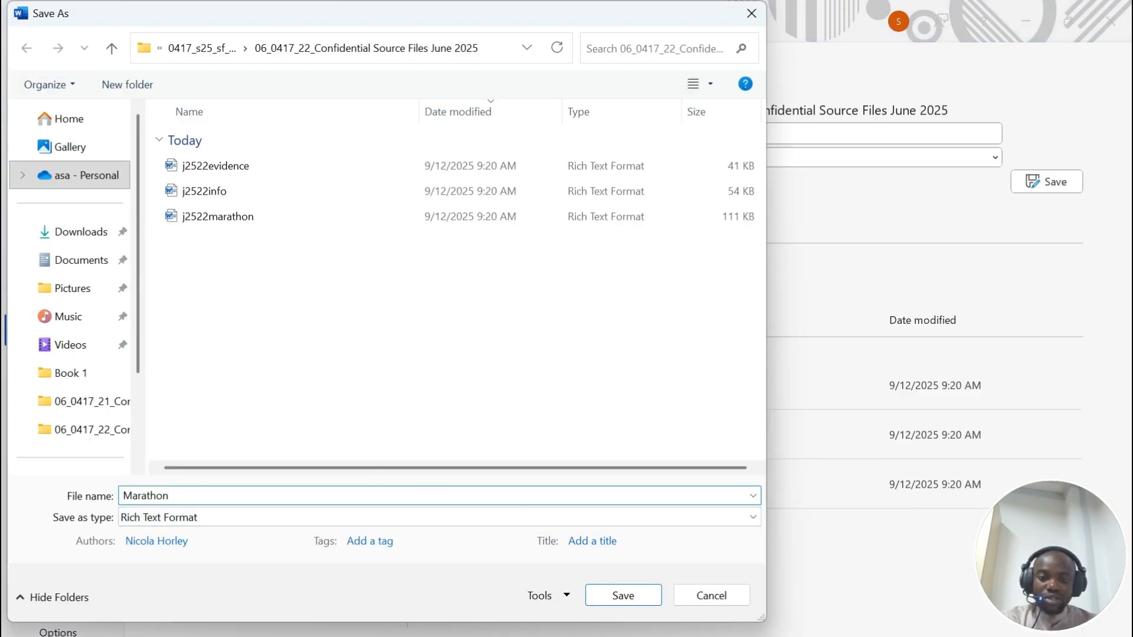
{"action": "left_click", "coordinate": [685, 636]}
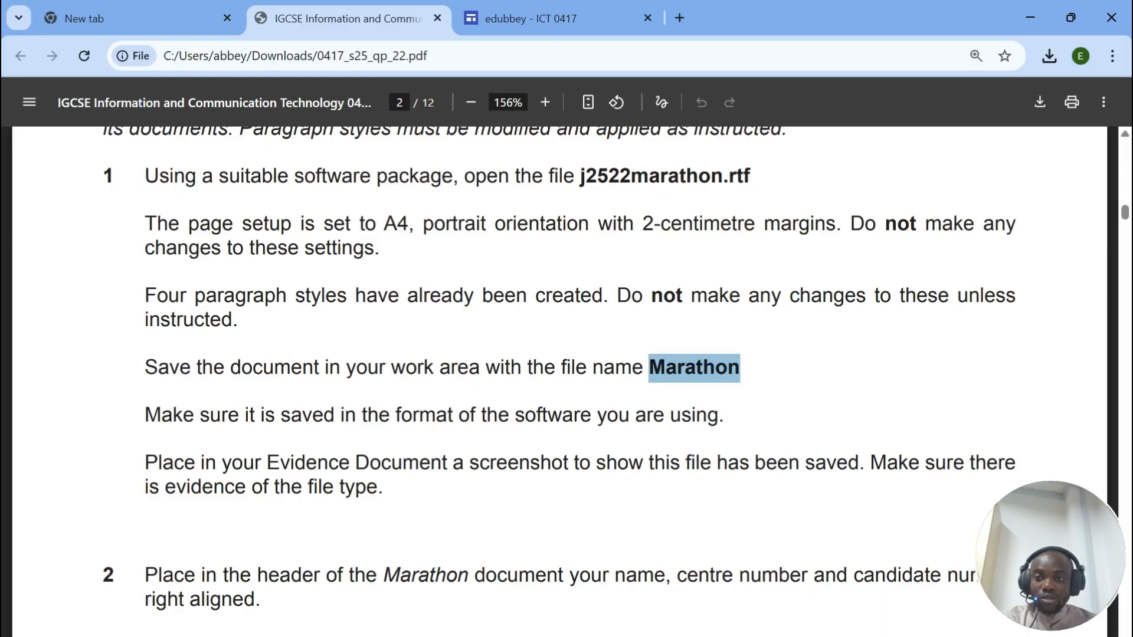
{"action": "left_click_drag", "start_coordinate": [144, 415], "coordinate": [724, 416]}
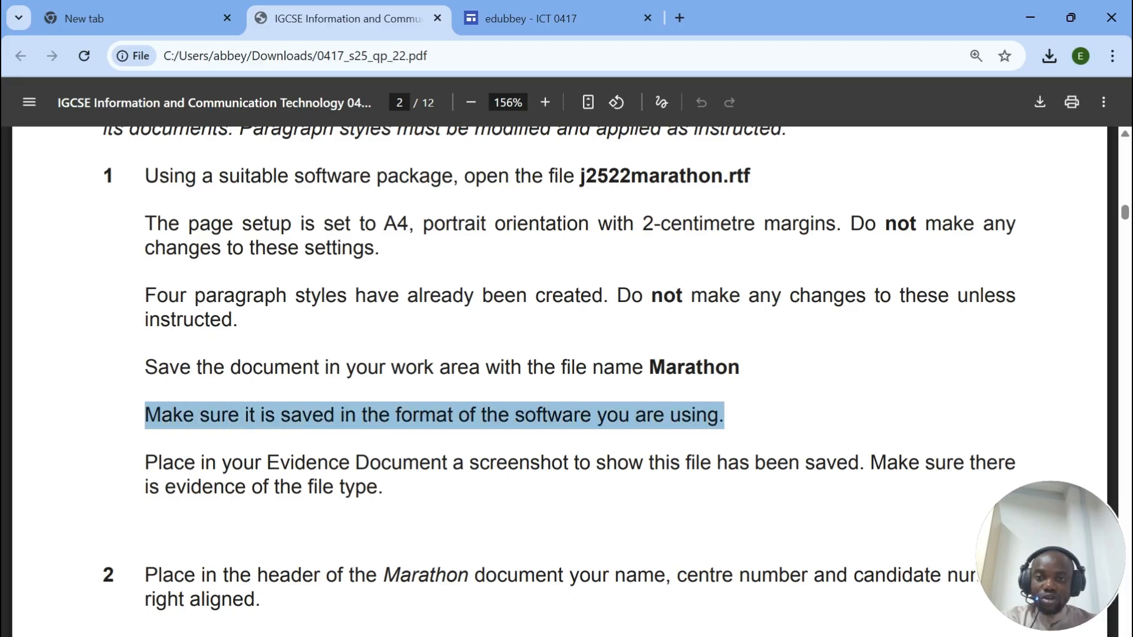
{"action": "left_click", "coordinate": [610, 636]}
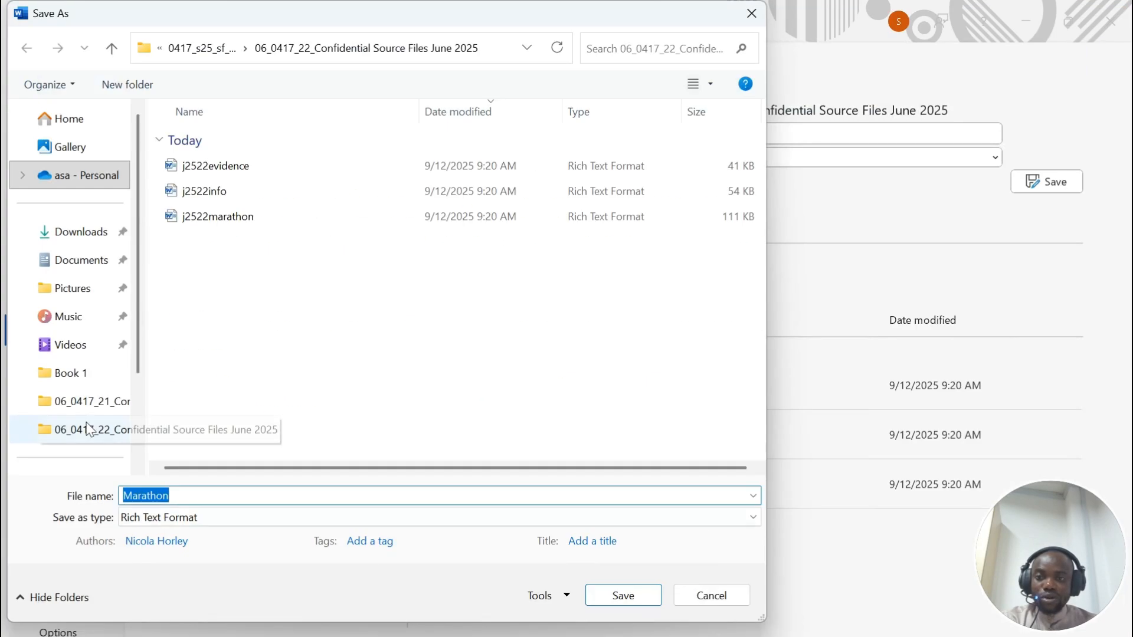
Step: Choose Word Document format, save, and accept the upgrade to the newest file format
{"action": "left_click", "coordinate": [182, 518]}
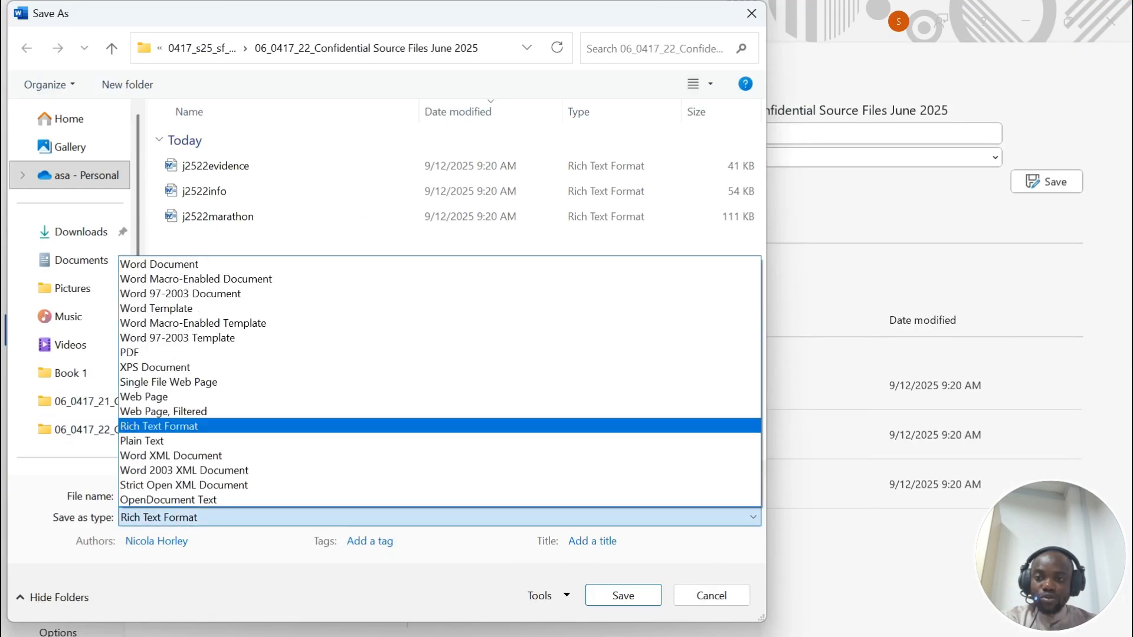
{"action": "left_click", "coordinate": [160, 264]}
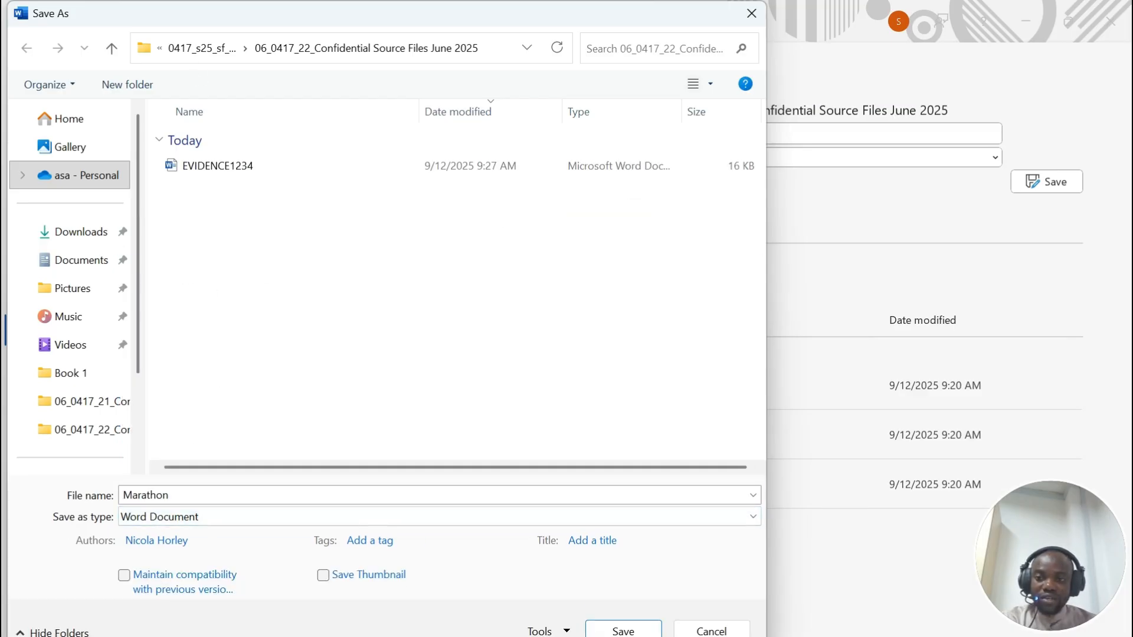
{"action": "left_click", "coordinate": [627, 631]}
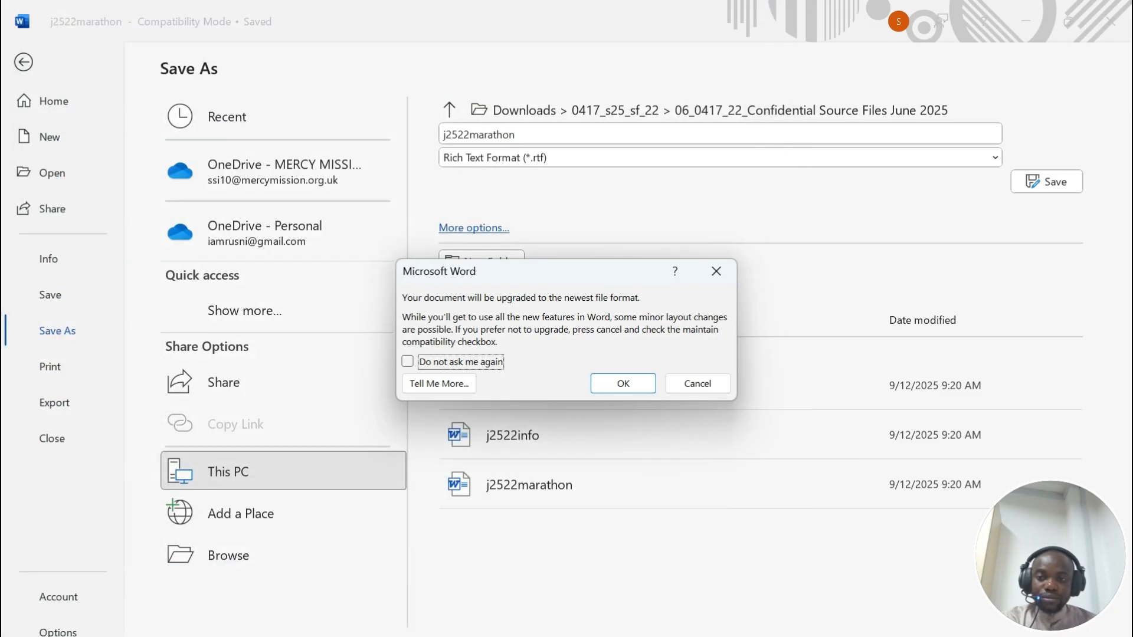
{"action": "left_click", "coordinate": [619, 385]}
{"action": "key", "text": "alt+Tab"}
{"action": "scroll", "coordinate": [559, 377], "scroll_direction": "down", "scroll_amount": 3}
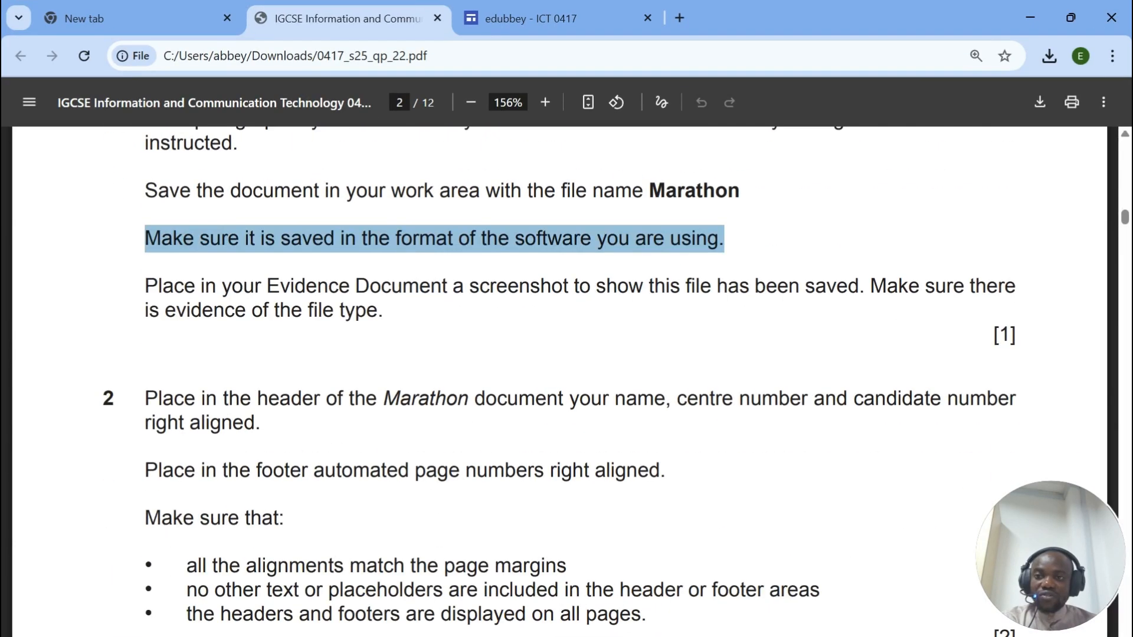
Step: Highlight 'file type' in the screenshot instruction, then switch to the source files folder
{"action": "left_click_drag", "start_coordinate": [145, 286], "coordinate": [384, 311]}
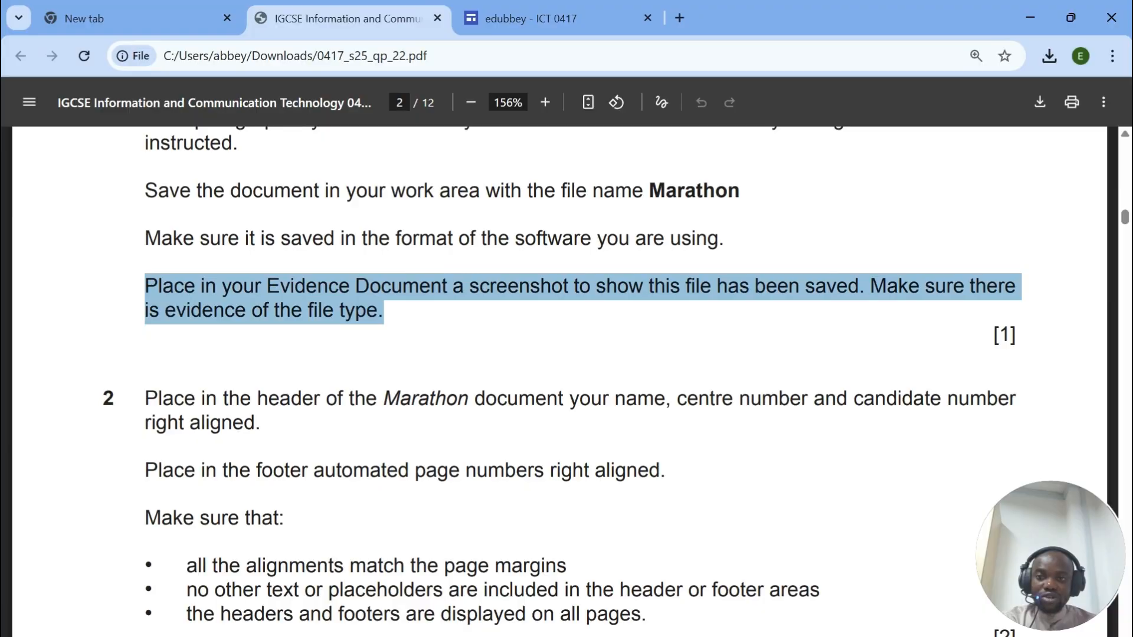
{"action": "left_click", "coordinate": [386, 313]}
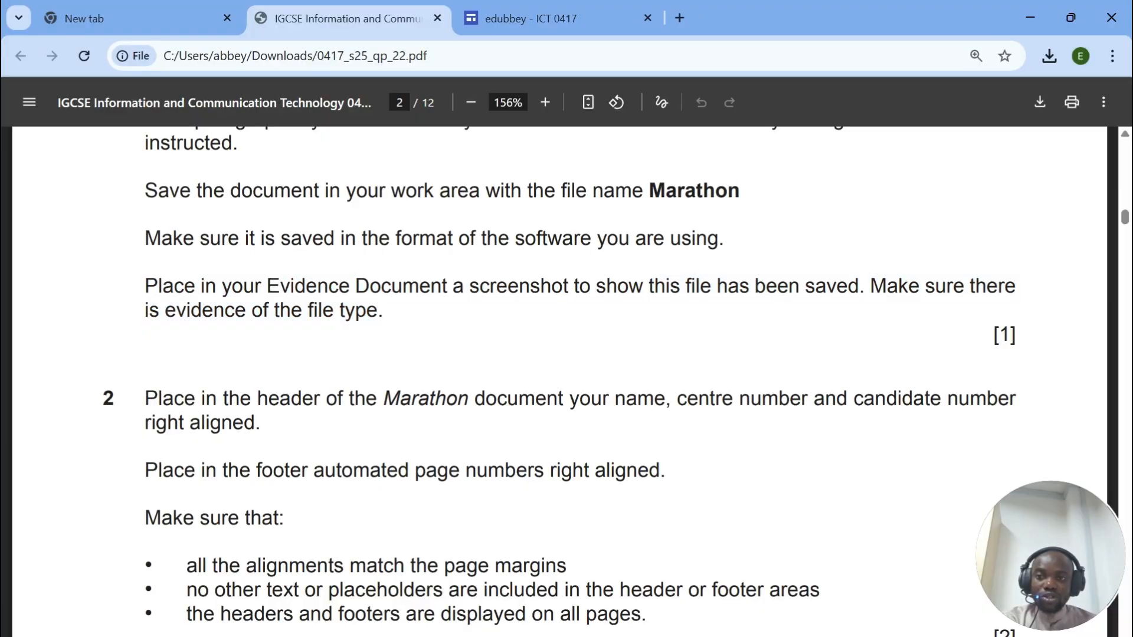
{"action": "left_click_drag", "start_coordinate": [308, 311], "coordinate": [384, 311]}
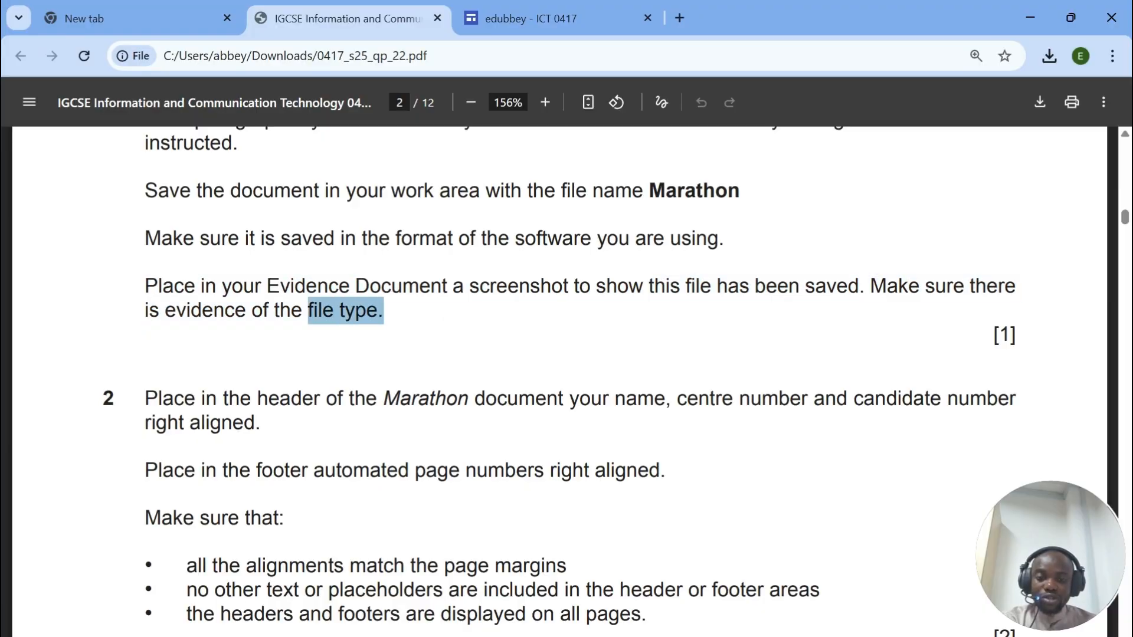
{"action": "key", "text": "alt+Tab"}
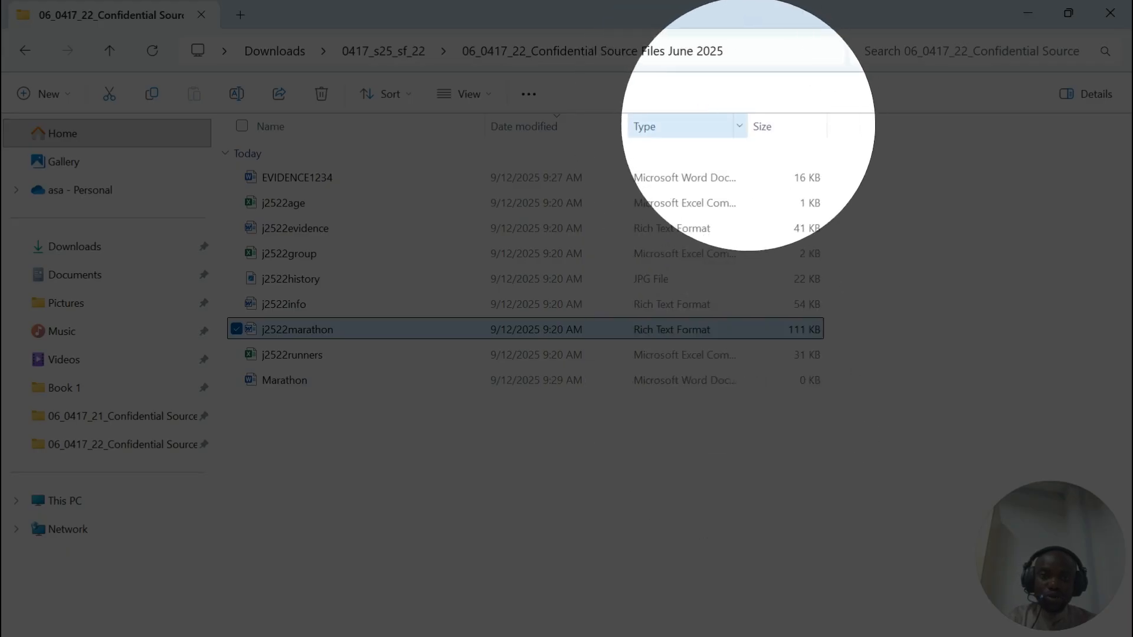
Step: Widen the Type column, snip the Marathon file row with its type, and return to the evidence document
{"action": "left_click_drag", "start_coordinate": [748, 126], "coordinate": [790, 126]}
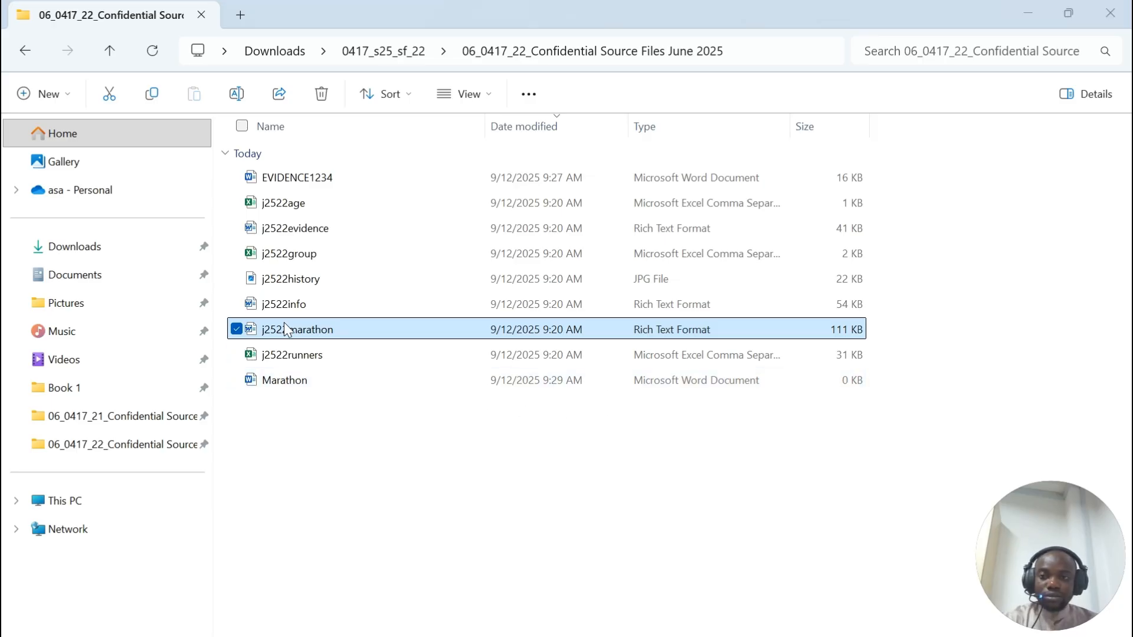
{"action": "key", "text": "super+shift+s"}
{"action": "left_click_drag", "start_coordinate": [227, 308], "coordinate": [804, 348]}
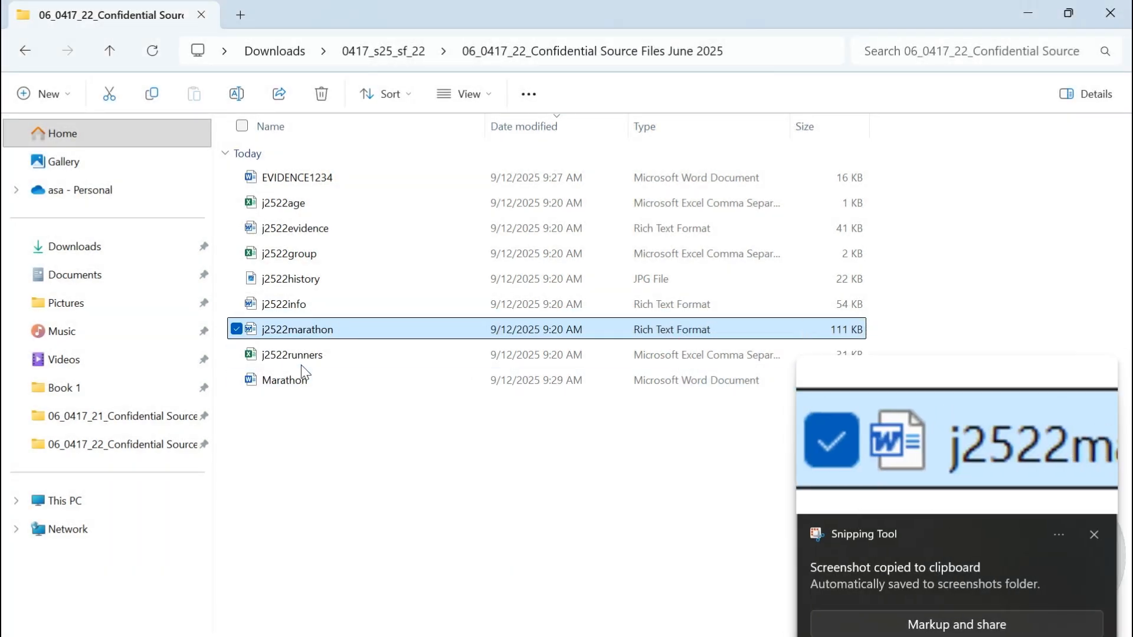
{"action": "key", "text": "super+shift+s"}
{"action": "left_click_drag", "start_coordinate": [235, 365], "coordinate": [644, 430]}
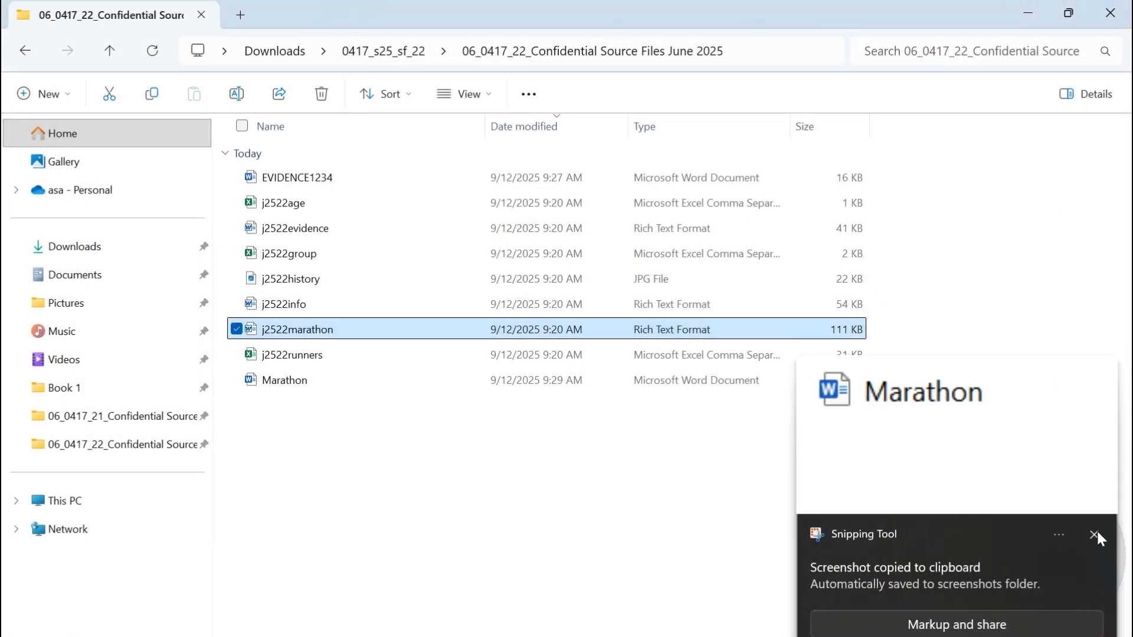
{"action": "left_click", "coordinate": [1095, 534]}
{"action": "key", "text": "super+shift+s"}
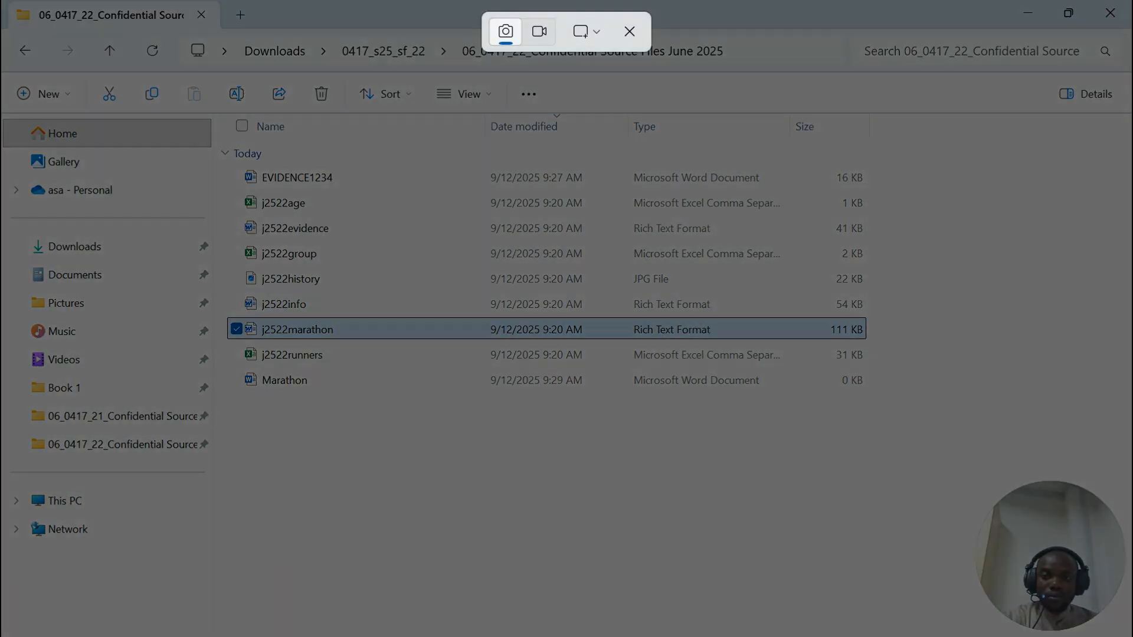
{"action": "left_click_drag", "start_coordinate": [233, 366], "coordinate": [896, 402]}
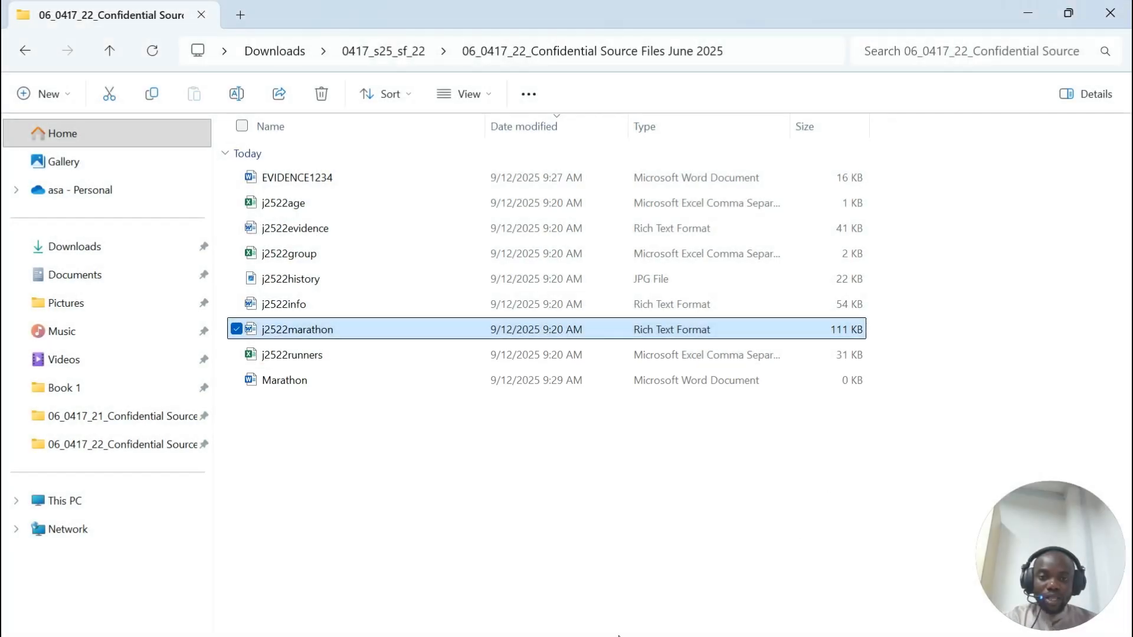
{"action": "mouse_move", "coordinate": [619, 634]}
{"action": "left_click", "coordinate": [667, 584]}
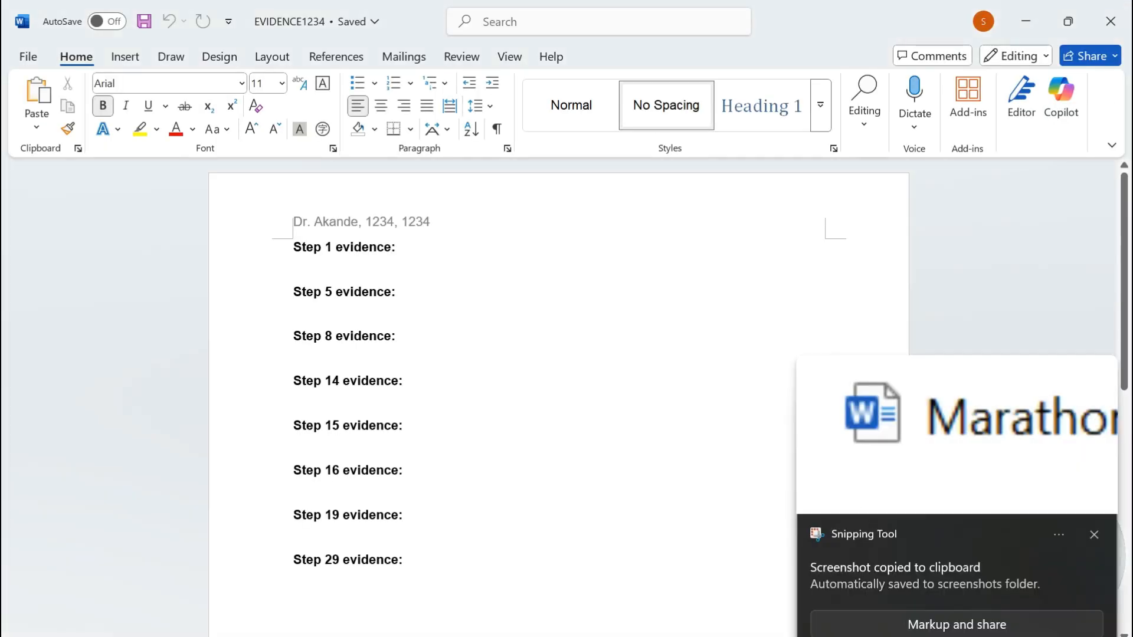
Step: Paste the Marathon file-type screenshot under 'Step 1 evidence:' and scroll the paper to question 2
{"action": "key", "text": "ctrl+v"}
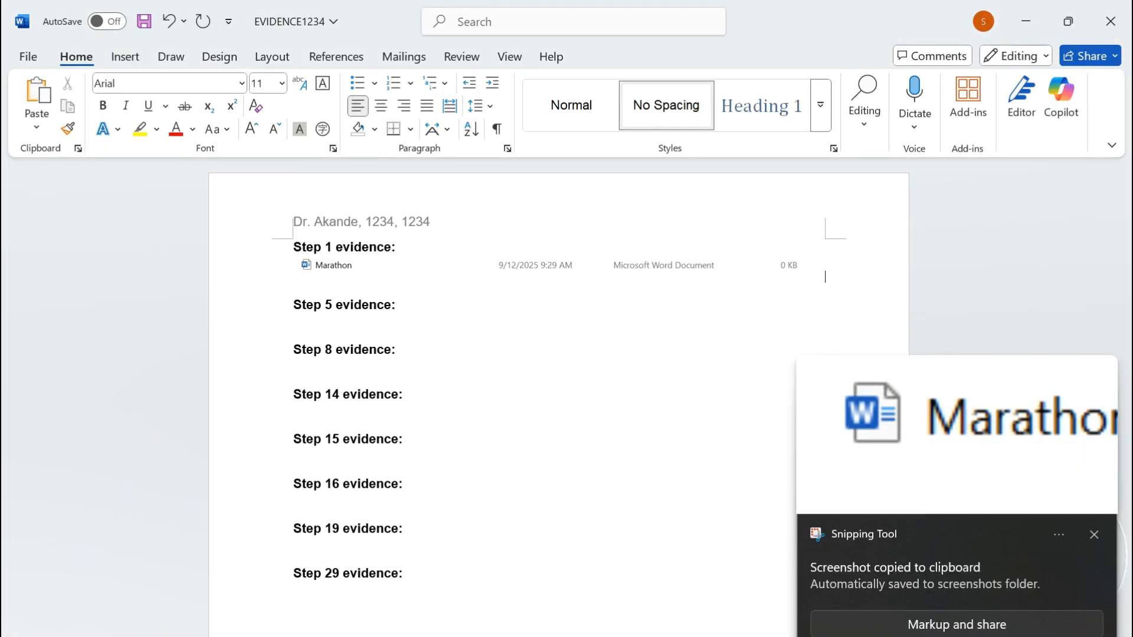
{"action": "left_click", "coordinate": [569, 635]}
{"action": "scroll", "coordinate": [355, 437], "scroll_direction": "down", "scroll_amount": 2}
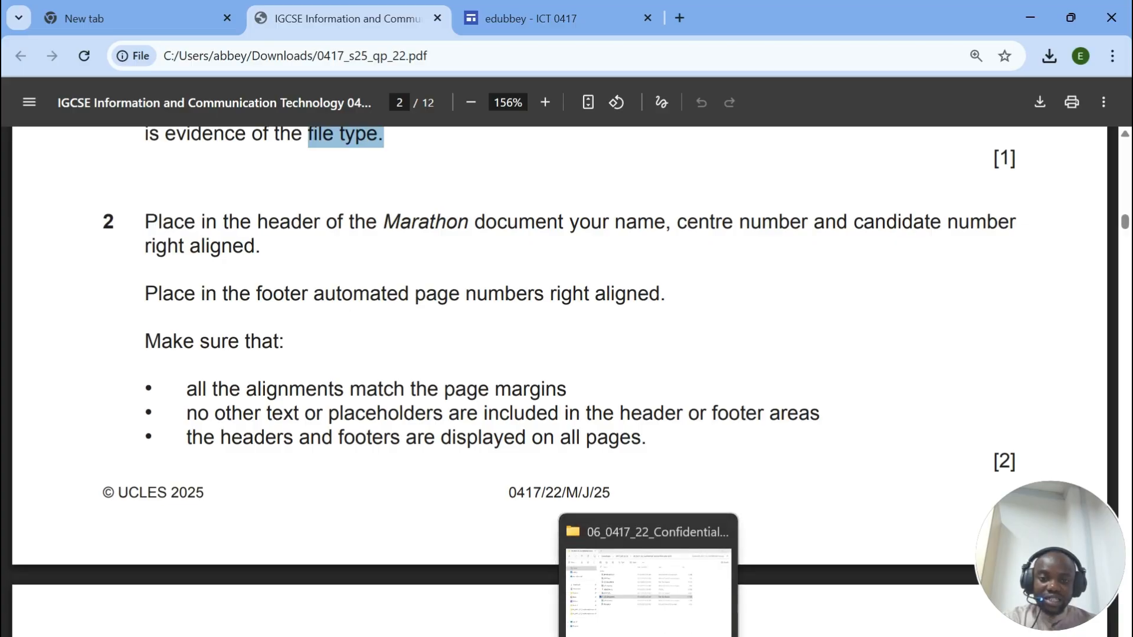
Step: Right-align the Marathon document's header line without inserting a built-in header design
{"action": "left_click", "coordinate": [855, 566]}
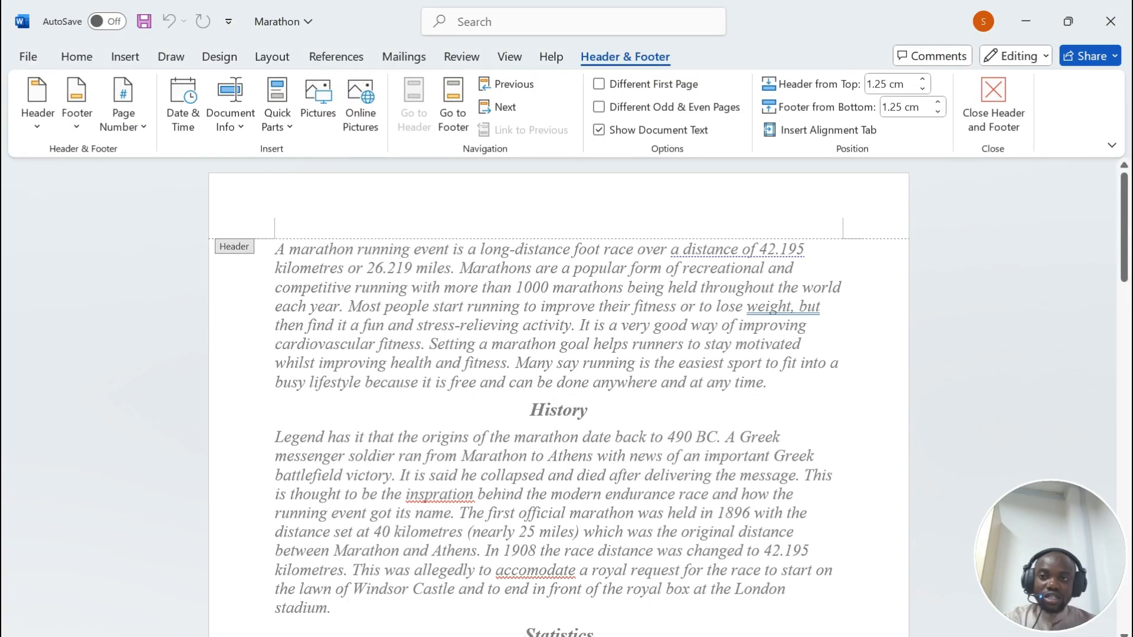
{"action": "left_click", "coordinate": [77, 56]}
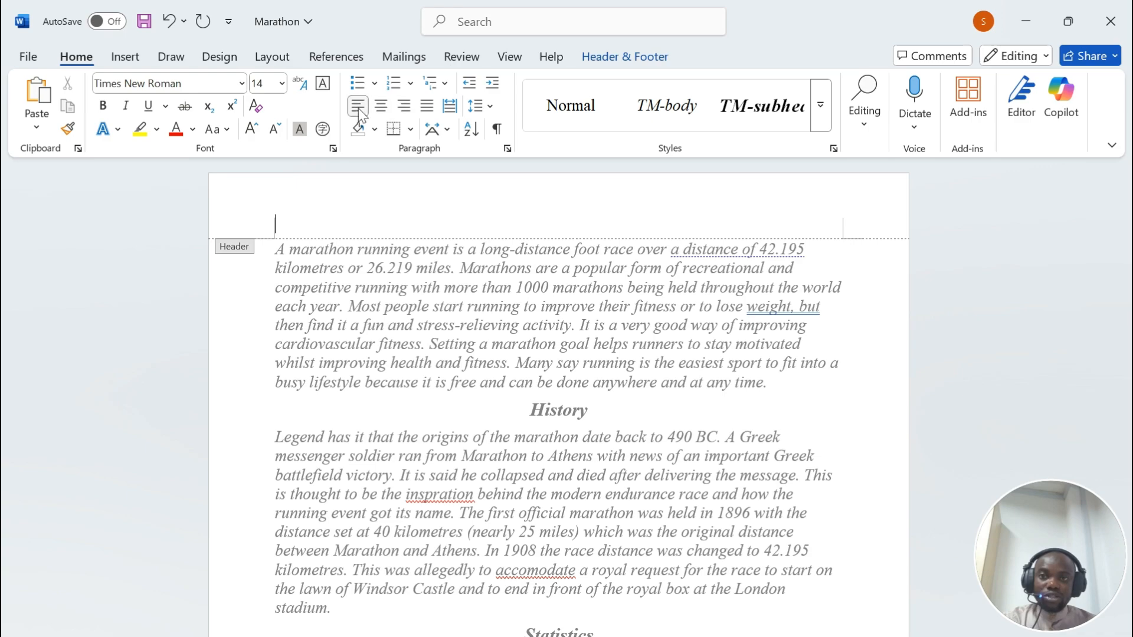
{"action": "left_click", "coordinate": [403, 105]}
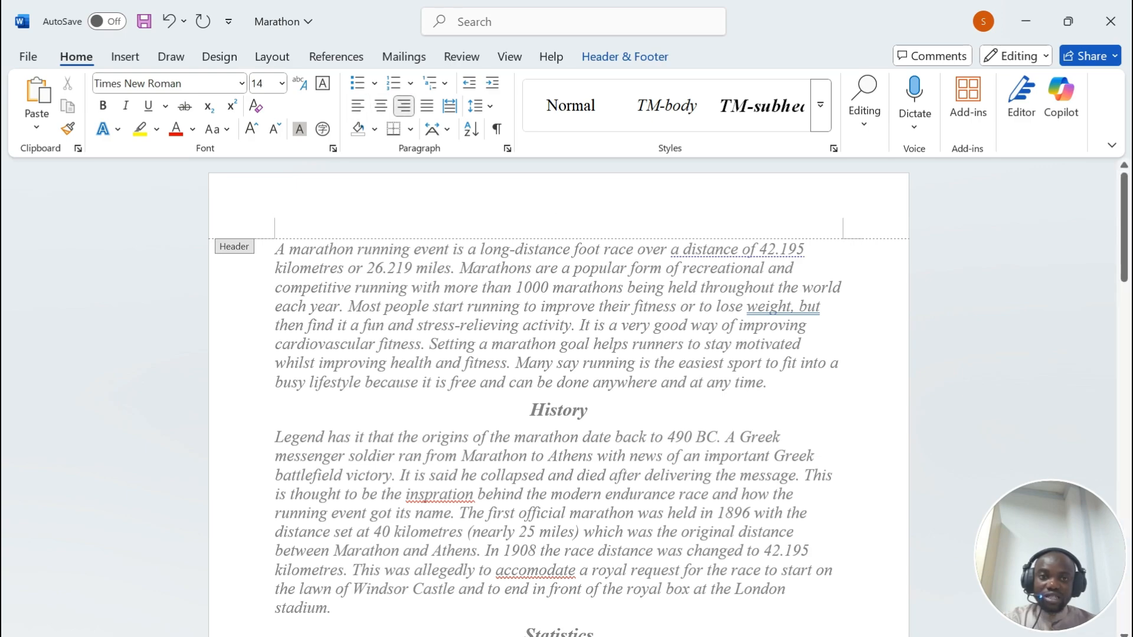
{"action": "left_click", "coordinate": [124, 57]}
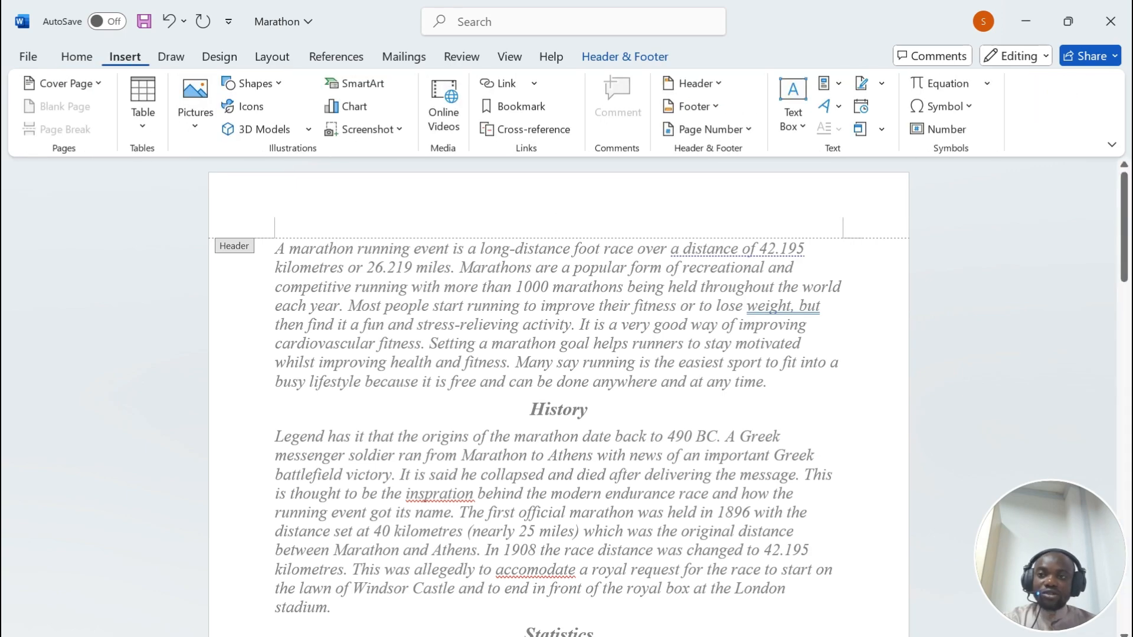
{"action": "left_click", "coordinate": [694, 83]}
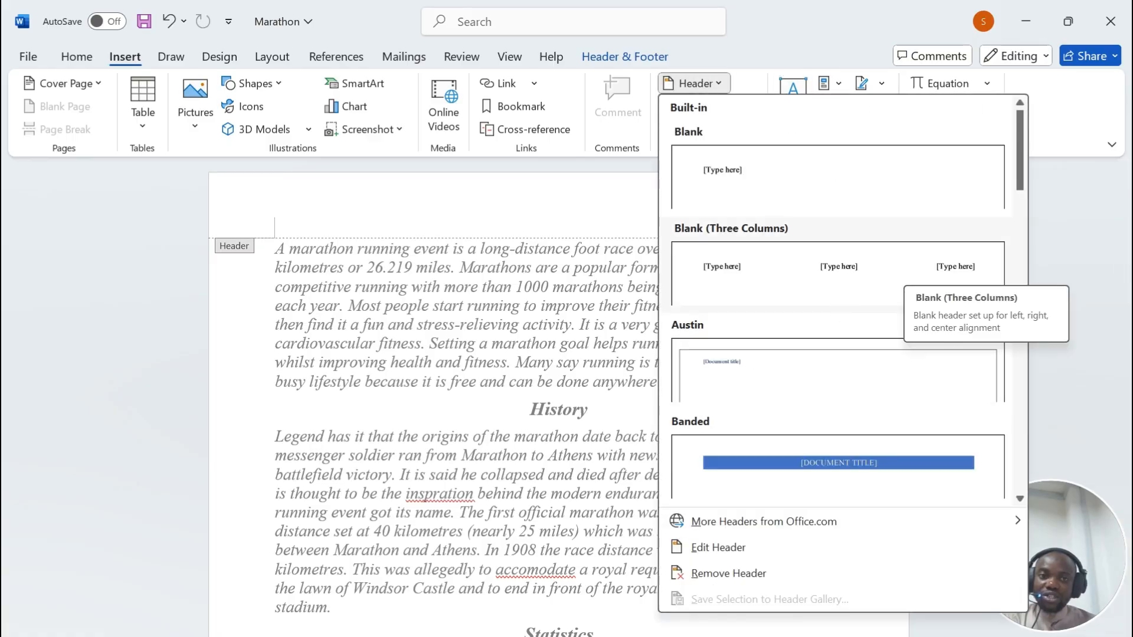
{"action": "key", "text": "Escape"}
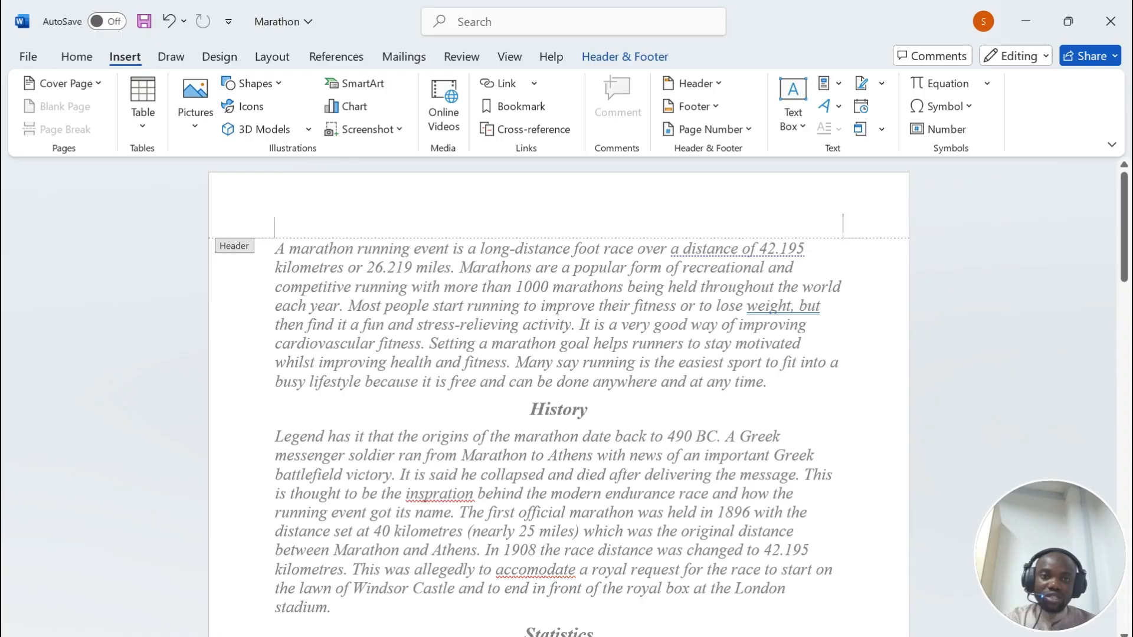
Step: Type the candidate's name, centre number and candidate number into the header, then close it
{"action": "type", "text": "Dr. "}
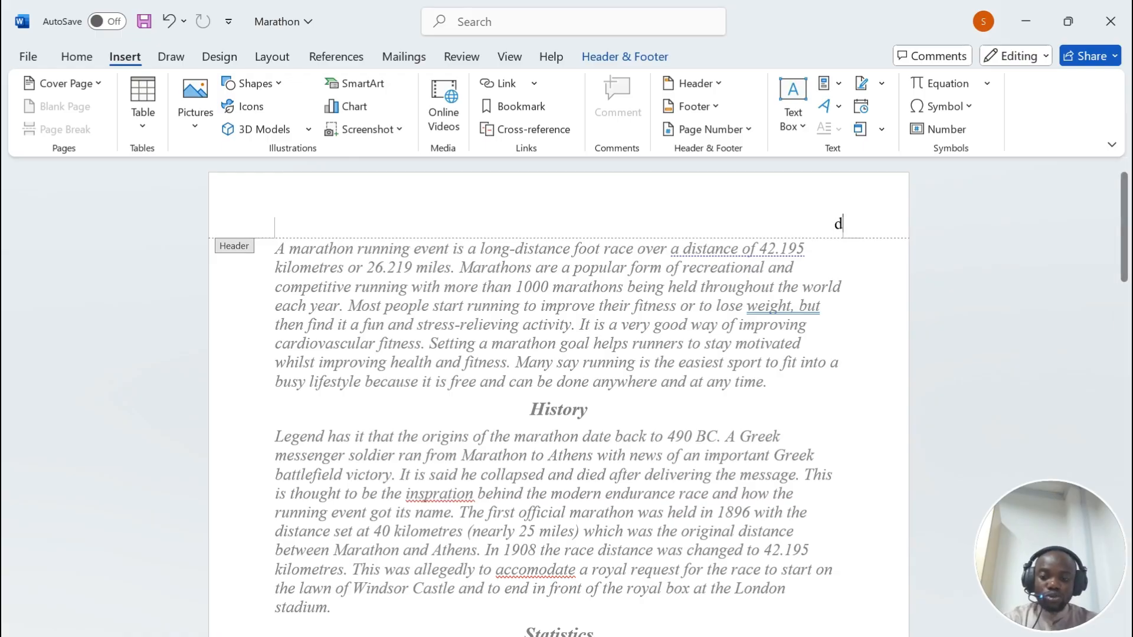
{"action": "type", "text": "A"}
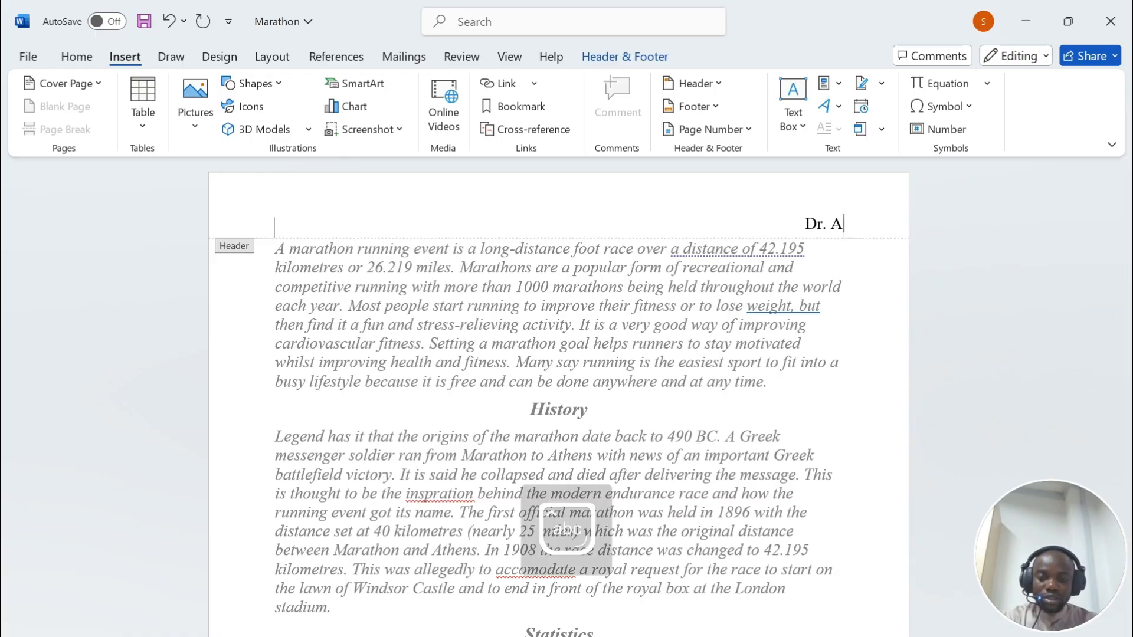
{"action": "type", "text": "kande, "}
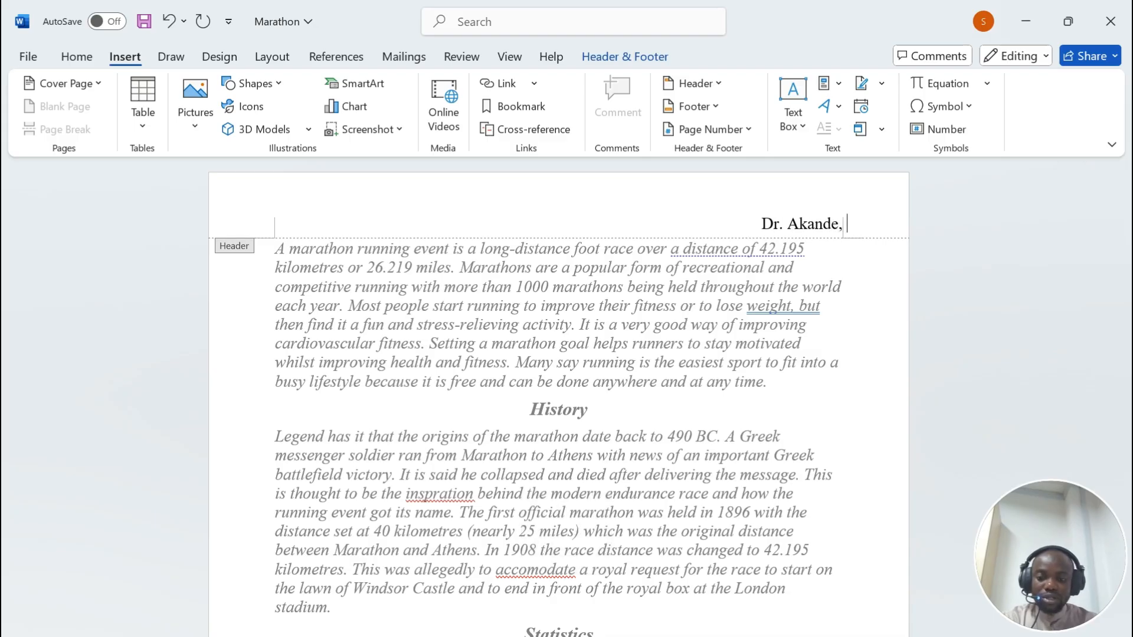
{"action": "type", "text": "1234, 12233"}
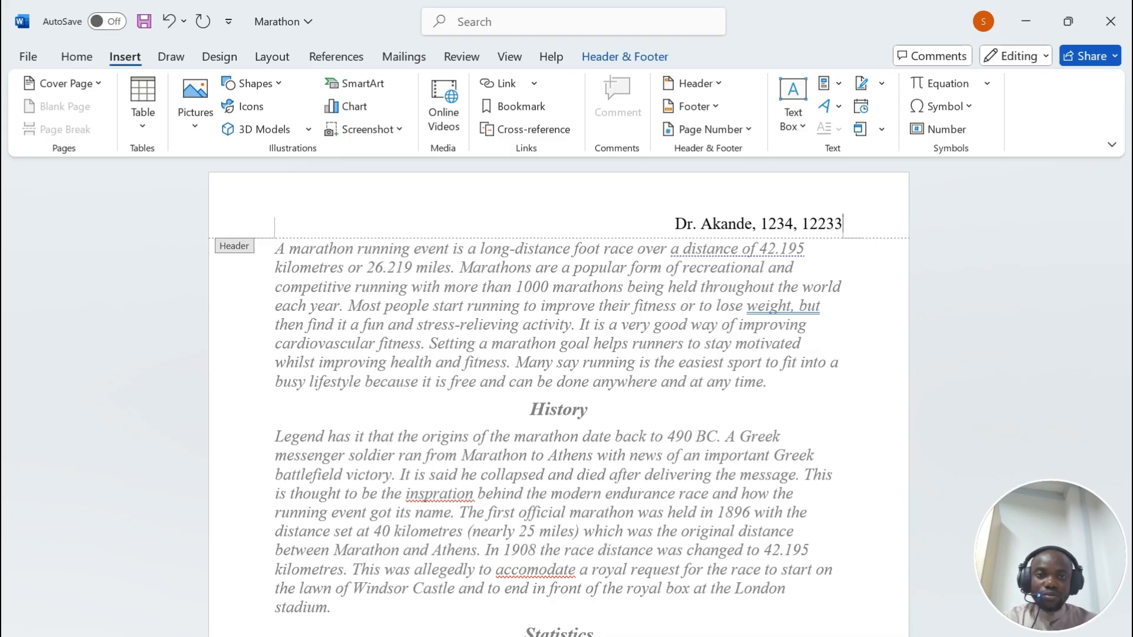
{"action": "key", "text": "BackSpace"}
{"action": "key", "text": "BackSpace"}
{"action": "key", "text": "BackSpace"}
{"action": "type", "text": "34"}
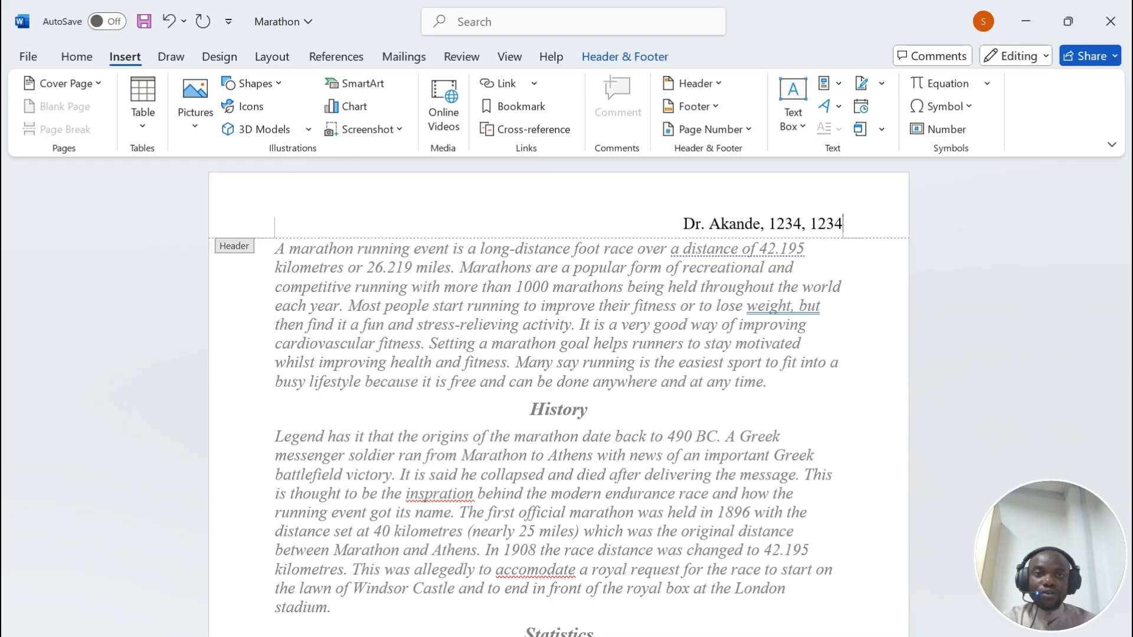
{"action": "left_click", "coordinate": [608, 57]}
{"action": "left_click", "coordinate": [994, 102]}
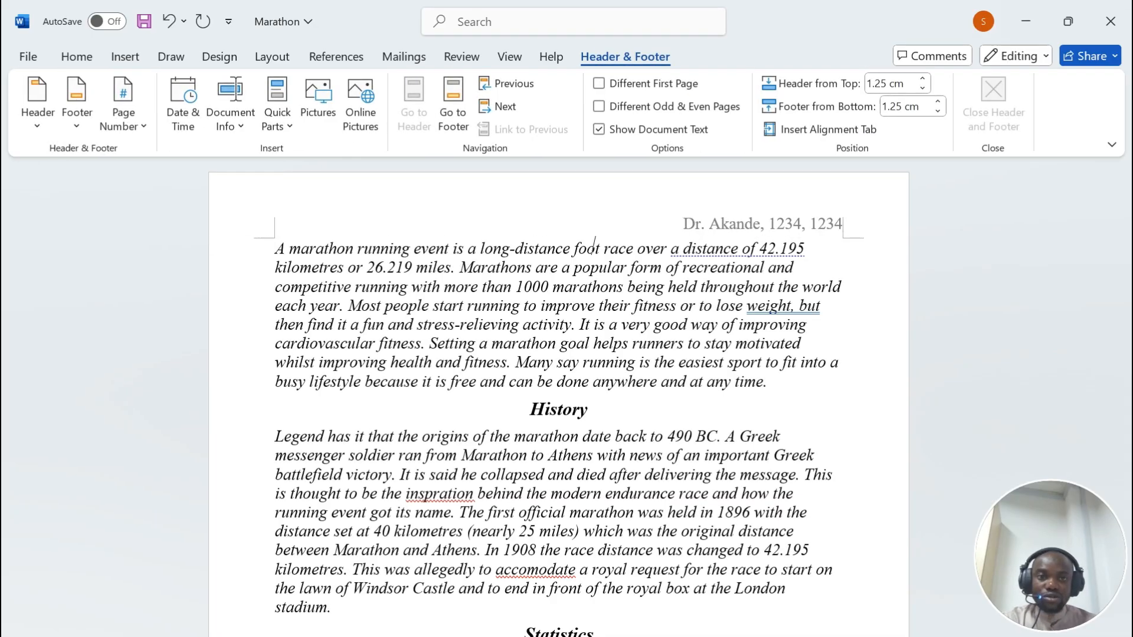
Step: Read the exam paper's instruction about footer page numbers, then return to Marathon
{"action": "key", "text": "alt+Tab"}
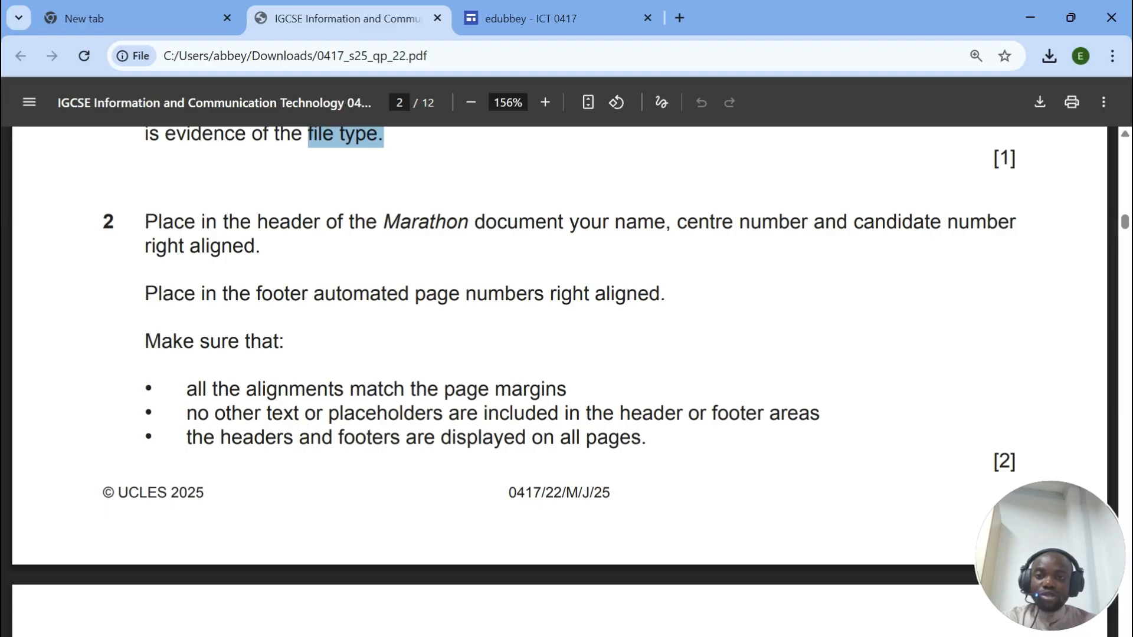
{"action": "scroll", "coordinate": [560, 354], "scroll_direction": "down", "scroll_amount": 3}
{"action": "left_click_drag", "start_coordinate": [145, 205], "coordinate": [666, 206]}
{"action": "left_click", "coordinate": [620, 635]}
{"action": "scroll", "coordinate": [559, 384], "scroll_direction": "down", "scroll_amount": 10}
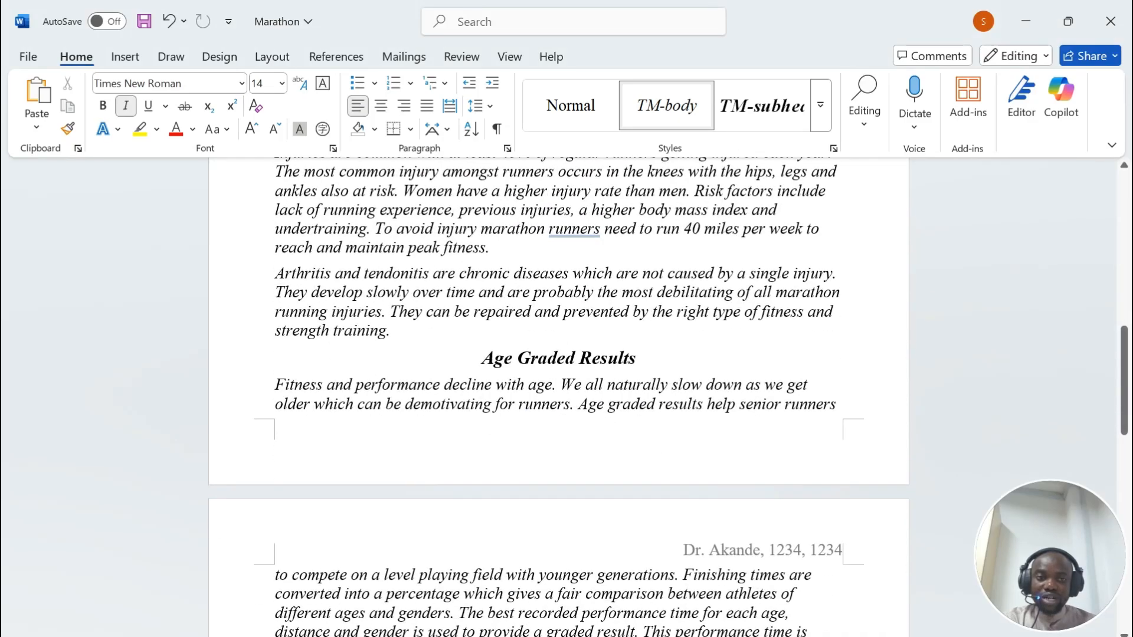
Step: Right-align the footer and insert a Plain Number page number at the current position
{"action": "double_click", "coordinate": [768, 444]}
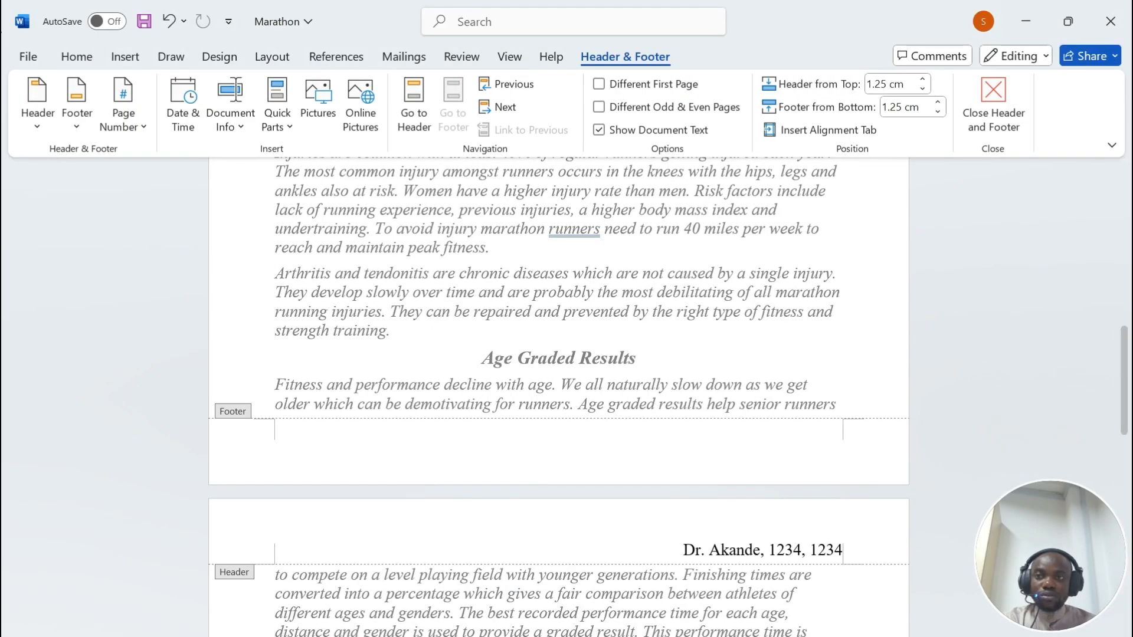
{"action": "left_click", "coordinate": [75, 56]}
{"action": "left_click", "coordinate": [404, 106]}
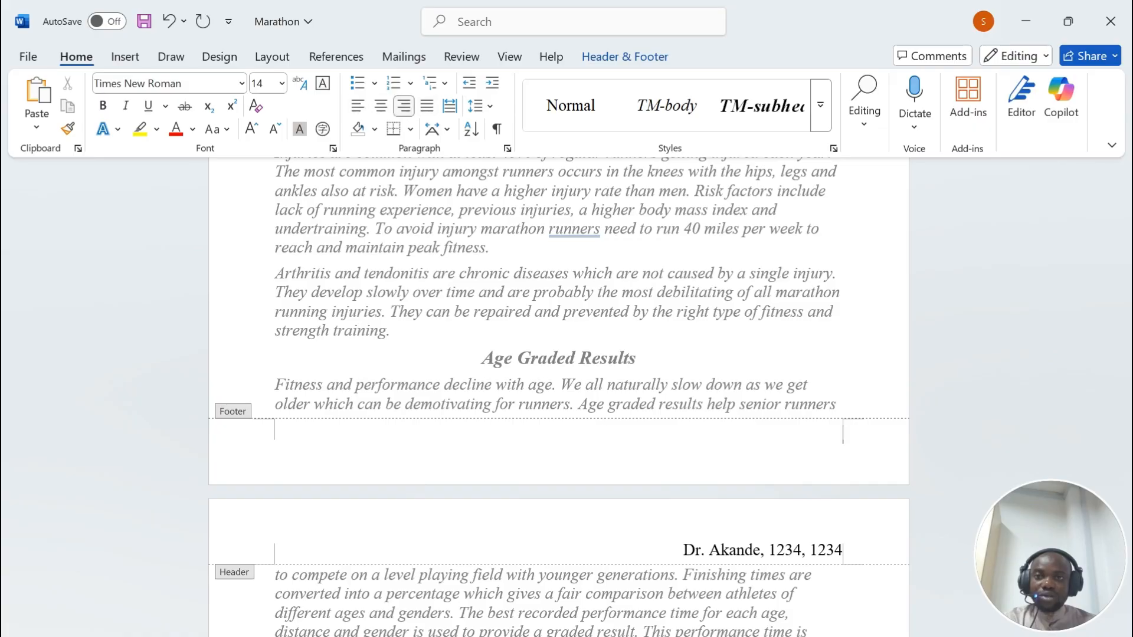
{"action": "left_click", "coordinate": [625, 57]}
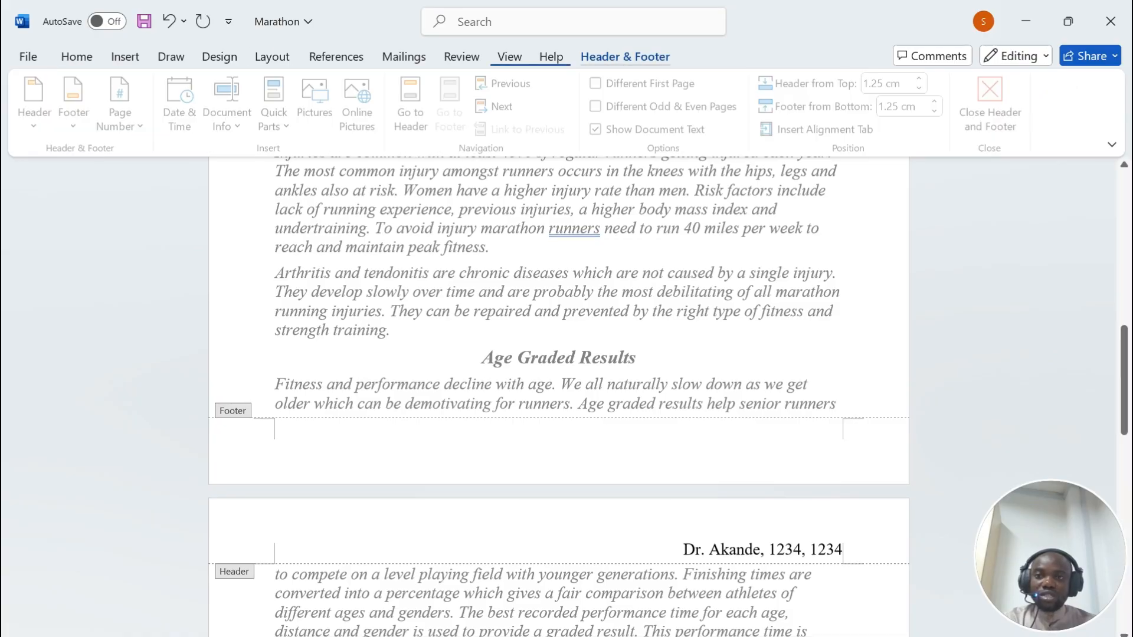
{"action": "left_click", "coordinate": [124, 109]}
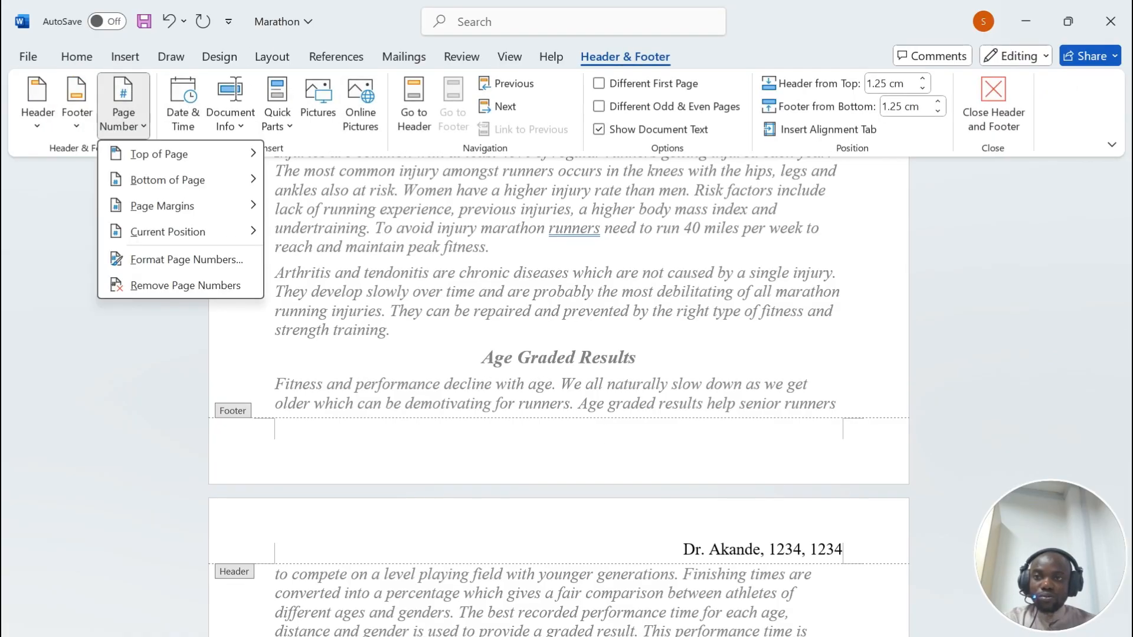
{"action": "mouse_move", "coordinate": [197, 207]}
{"action": "mouse_move", "coordinate": [230, 231]}
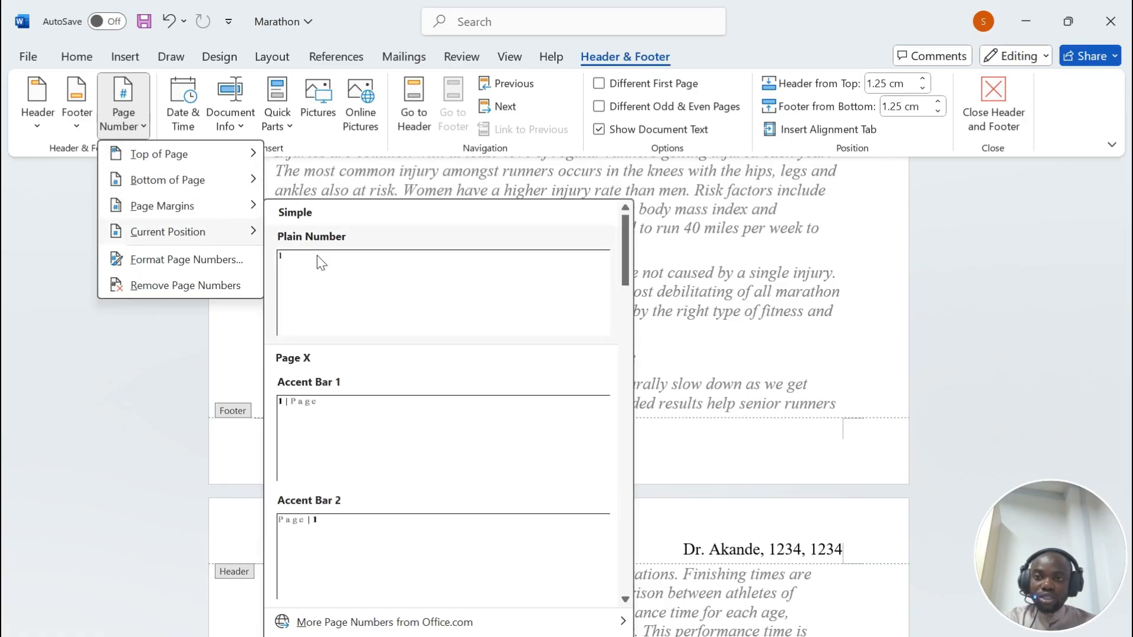
{"action": "left_click", "coordinate": [305, 281]}
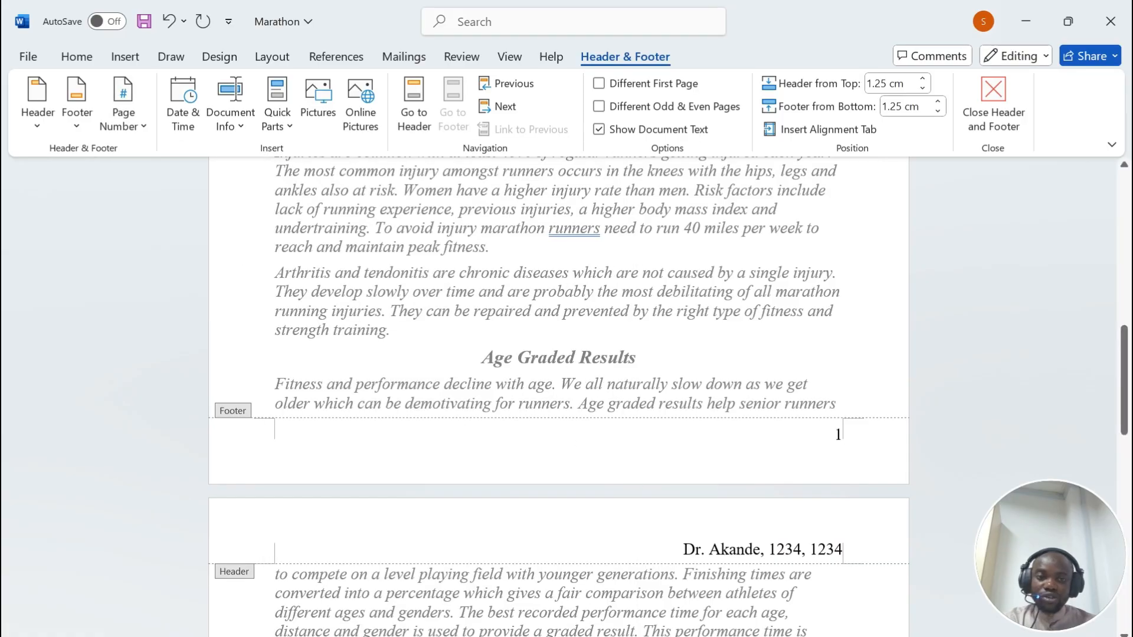
Step: Close the footer and go back to the exam paper's instructions
{"action": "scroll", "coordinate": [558, 395], "scroll_direction": "up", "scroll_amount": 10}
{"action": "scroll", "coordinate": [558, 395], "scroll_direction": "down", "scroll_amount": 10}
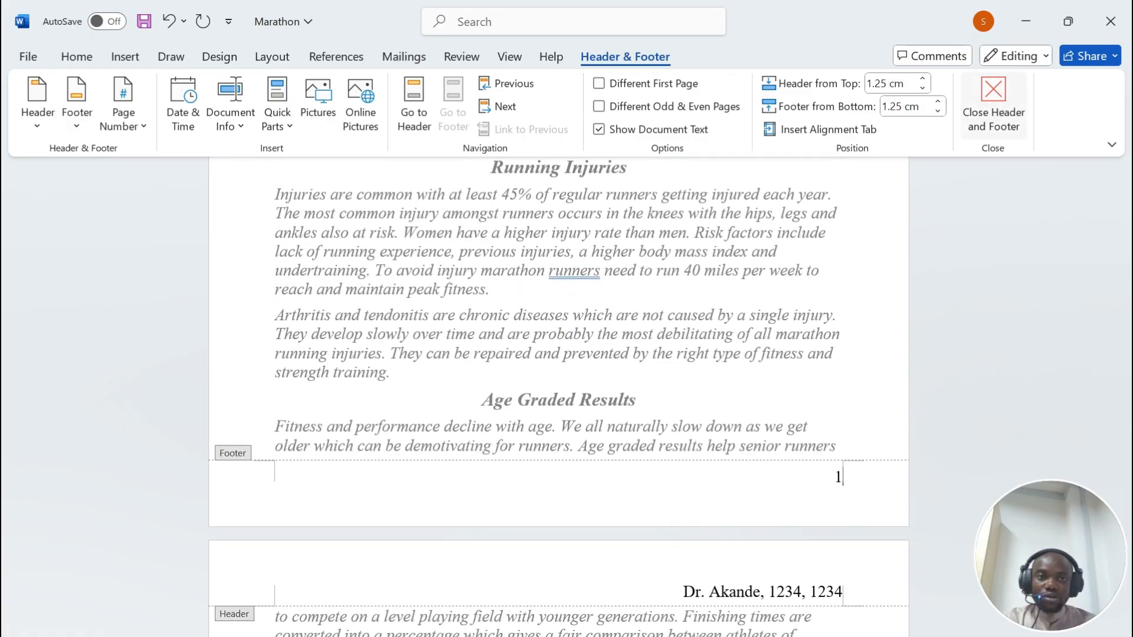
{"action": "left_click", "coordinate": [993, 100]}
{"action": "key", "text": "alt+Tab"}
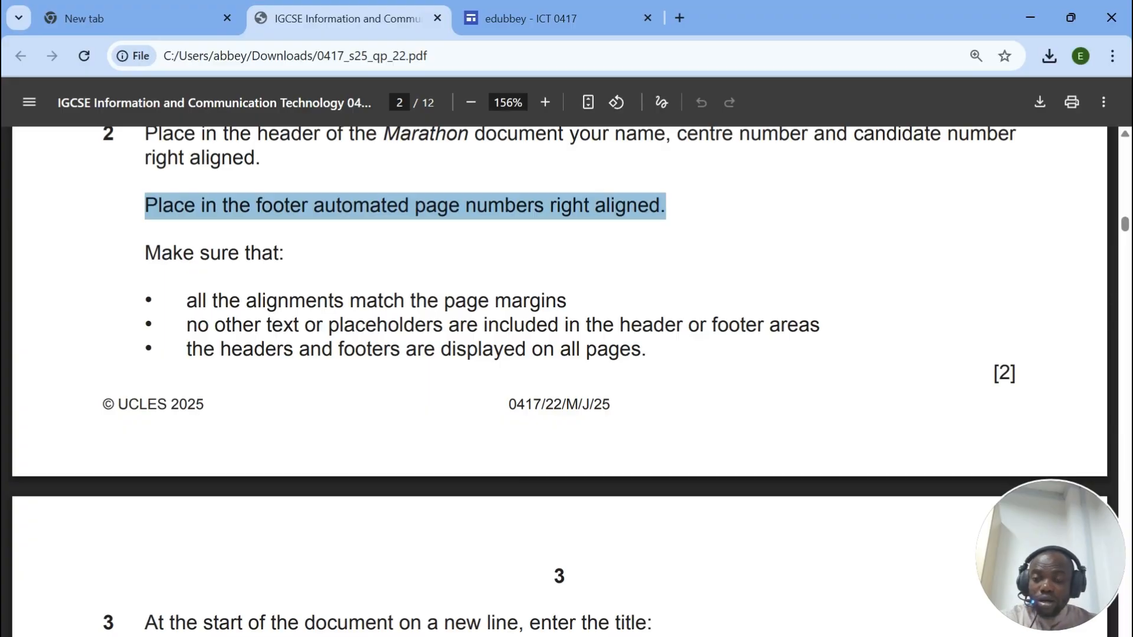
Step: Review the exam paper's bullets on margins and header/footer text, then check the Marathon document
{"action": "left_click_drag", "start_coordinate": [212, 301], "coordinate": [567, 301]}
{"action": "left_click_drag", "start_coordinate": [186, 324], "coordinate": [730, 325]}
{"action": "left_click_drag", "start_coordinate": [232, 348], "coordinate": [643, 349]}
{"action": "scroll", "coordinate": [687, 548], "scroll_direction": "down", "scroll_amount": 3}
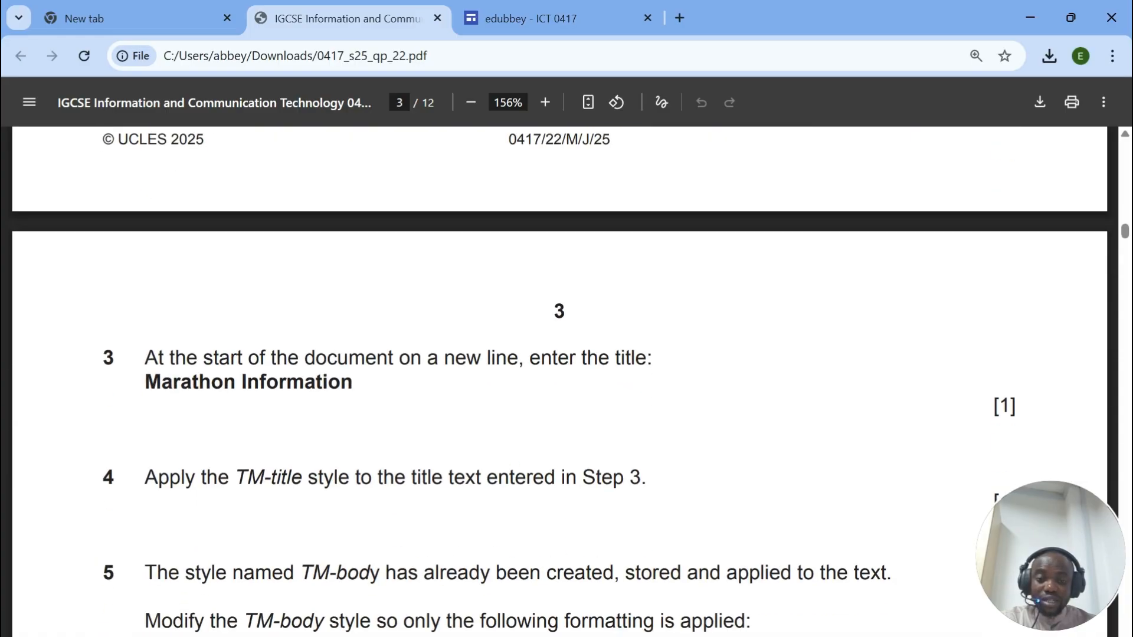
{"action": "left_click", "coordinate": [640, 636]}
{"action": "scroll", "coordinate": [591, 413], "scroll_direction": "up", "scroll_amount": 7}
{"action": "scroll", "coordinate": [558, 396], "scroll_direction": "up", "scroll_amount": 3}
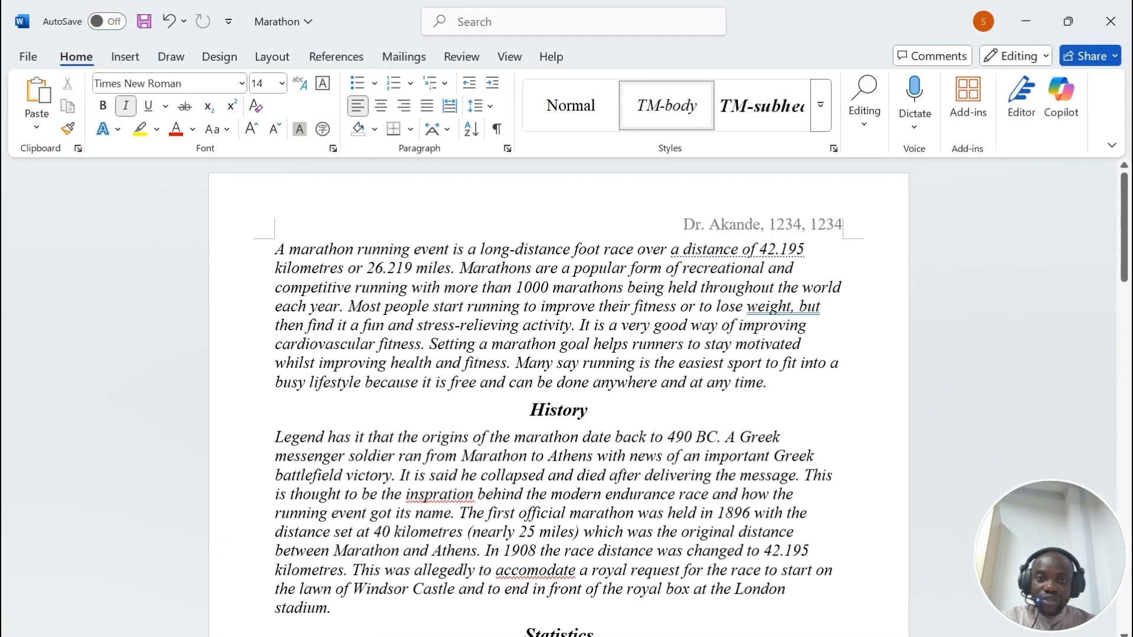
{"action": "scroll", "coordinate": [558, 395], "scroll_direction": "down", "scroll_amount": 20}
{"action": "scroll", "coordinate": [558, 396], "scroll_direction": "up", "scroll_amount": 20}
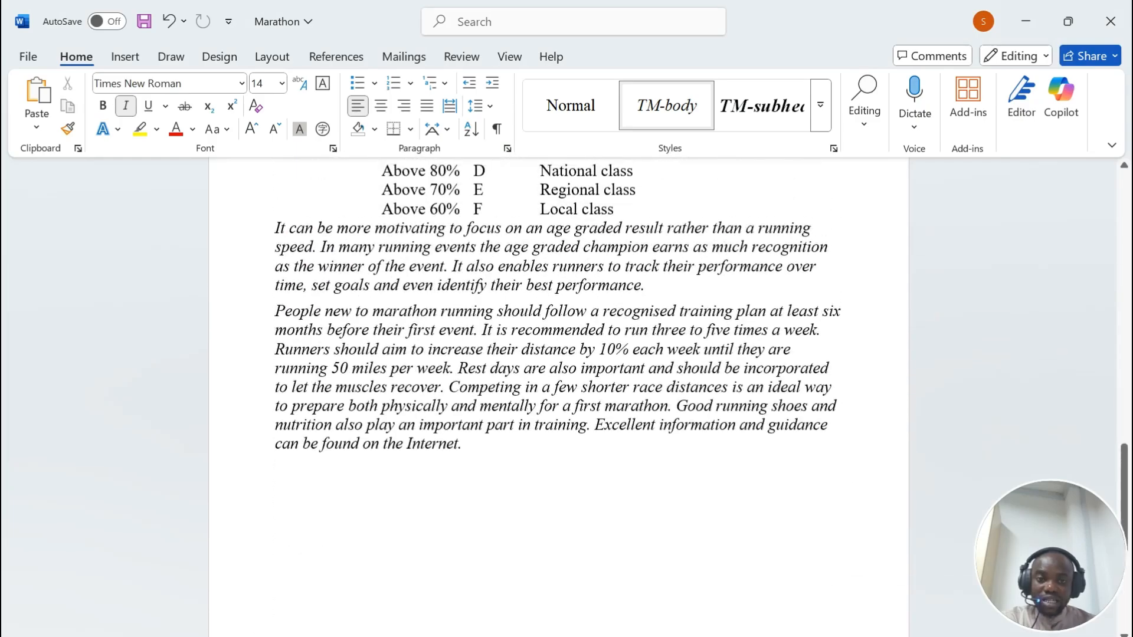
Step: Copy the title 'Marathon Information' from step 3 of the exam paper into Word
{"action": "left_click", "coordinate": [608, 636]}
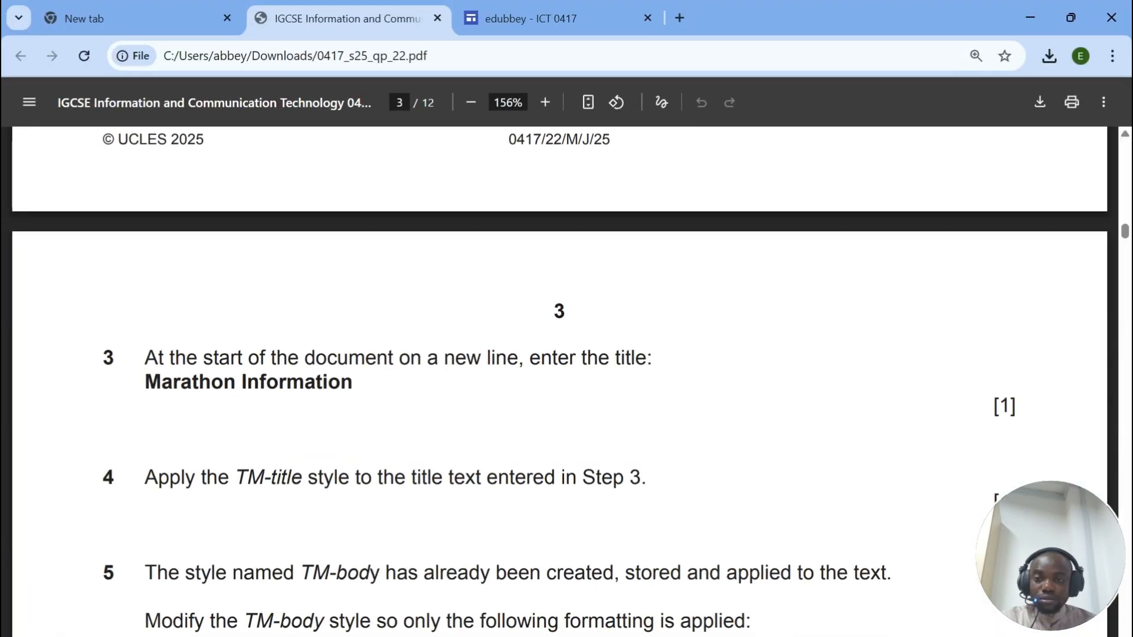
{"action": "scroll", "coordinate": [560, 382], "scroll_direction": "up", "scroll_amount": 4}
{"action": "scroll", "coordinate": [559, 381], "scroll_direction": "down", "scroll_amount": 3}
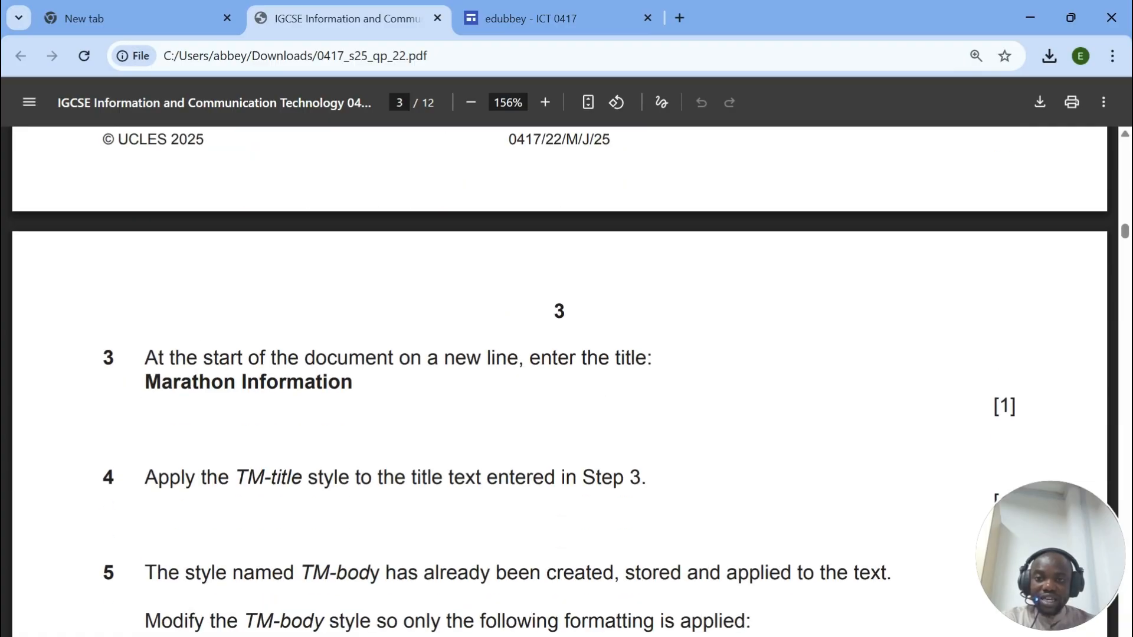
{"action": "left_click_drag", "start_coordinate": [145, 382], "coordinate": [353, 383]}
{"action": "key", "text": "ctrl+c"}
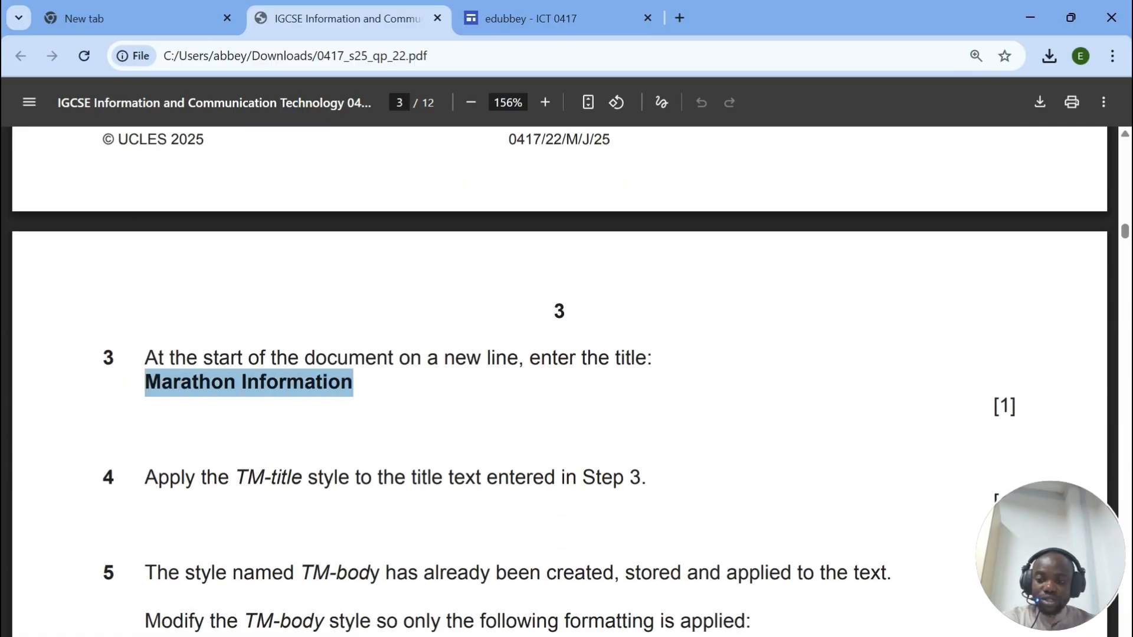
{"action": "key", "text": "alt+Tab"}
{"action": "scroll", "coordinate": [558, 384], "scroll_direction": "up", "scroll_amount": 2}
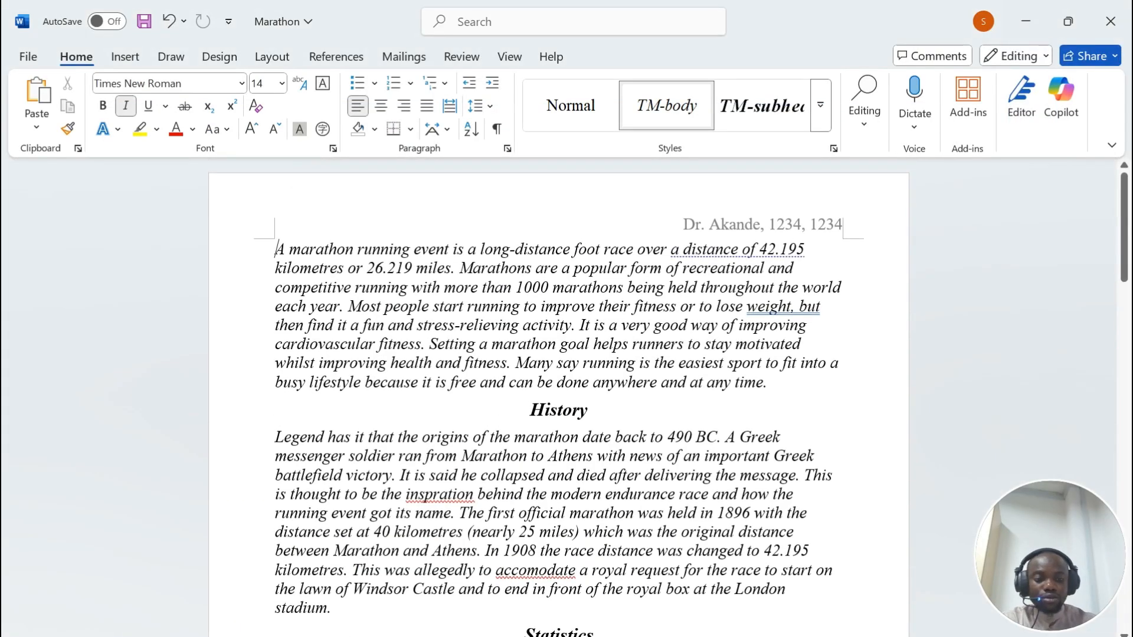
Step: Paste 'Marathon Information' as the document's new first line and select that title
{"action": "key", "text": "ctrl+z"}
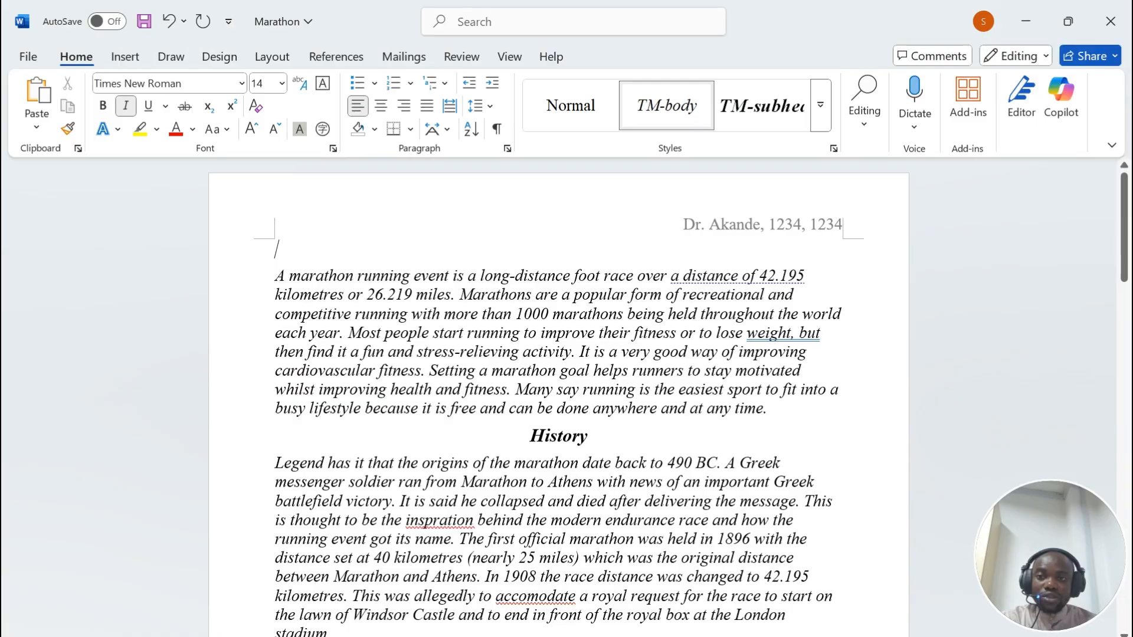
{"action": "key", "text": "ctrl+v"}
{"action": "key", "text": "alt+Tab"}
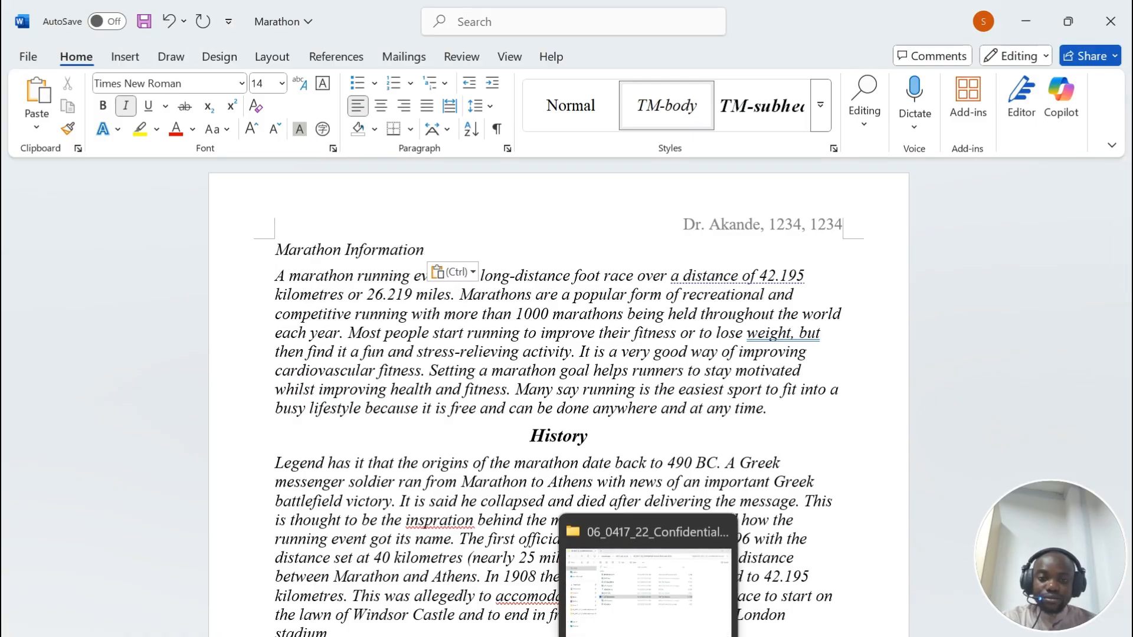
{"action": "scroll", "coordinate": [559, 378], "scroll_direction": "down", "scroll_amount": 2}
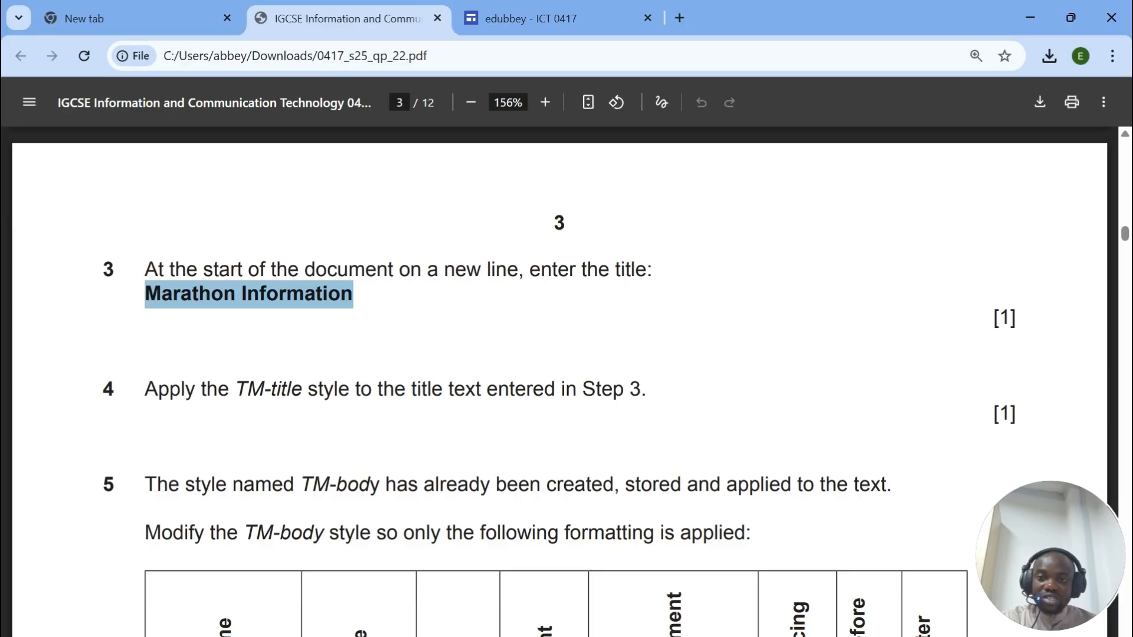
{"action": "key", "text": "alt+Tab"}
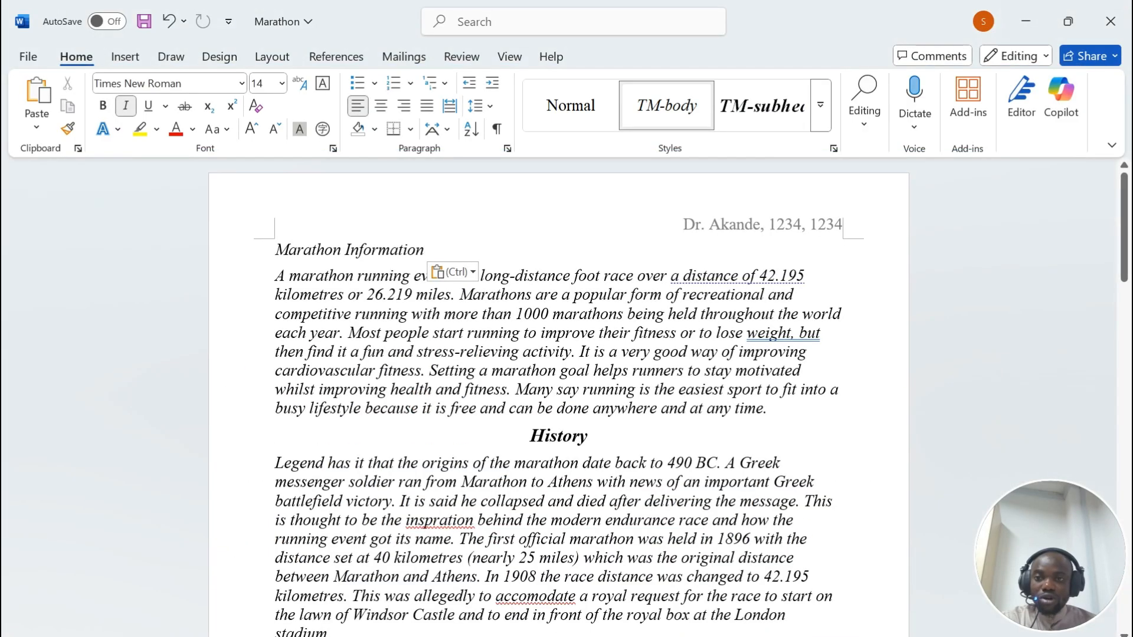
{"action": "left_click_drag", "start_coordinate": [426, 250], "coordinate": [294, 254]}
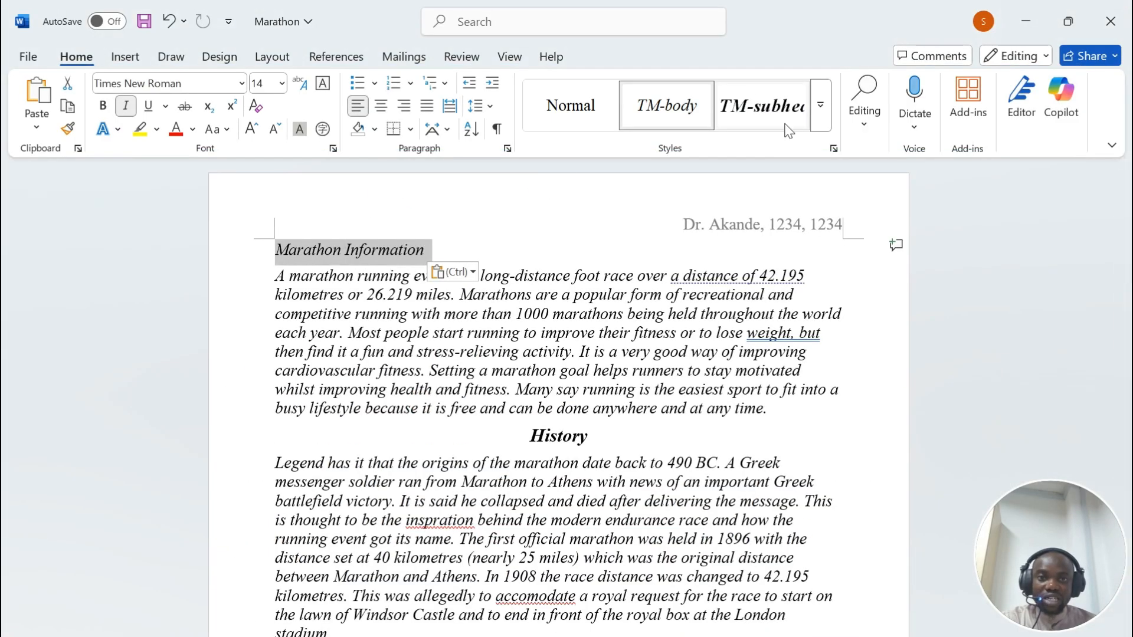
Step: Apply the TM-title style to the Marathon Information title
{"action": "left_click", "coordinate": [821, 105]}
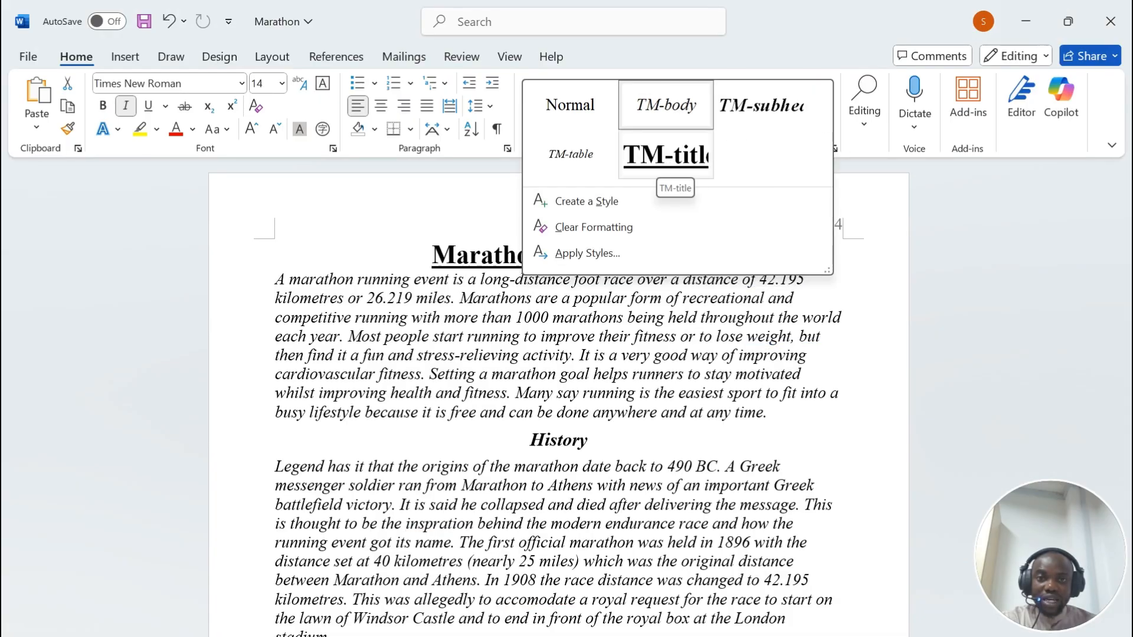
{"action": "left_click", "coordinate": [666, 155]}
{"action": "key", "text": "alt+Tab"}
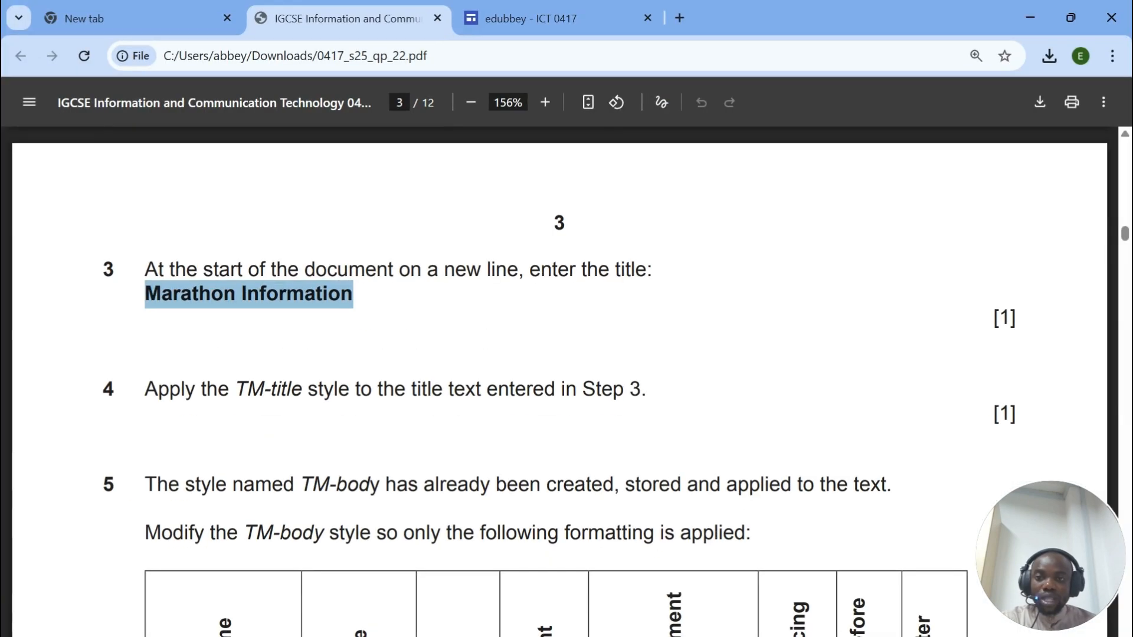
Step: Read step 5's TM-body modification instructions in the exam paper, then reopen the Styles gallery
{"action": "scroll", "coordinate": [177, 400], "scroll_direction": "down", "scroll_amount": 5}
{"action": "left_click_drag", "start_coordinate": [145, 220], "coordinate": [294, 222]}
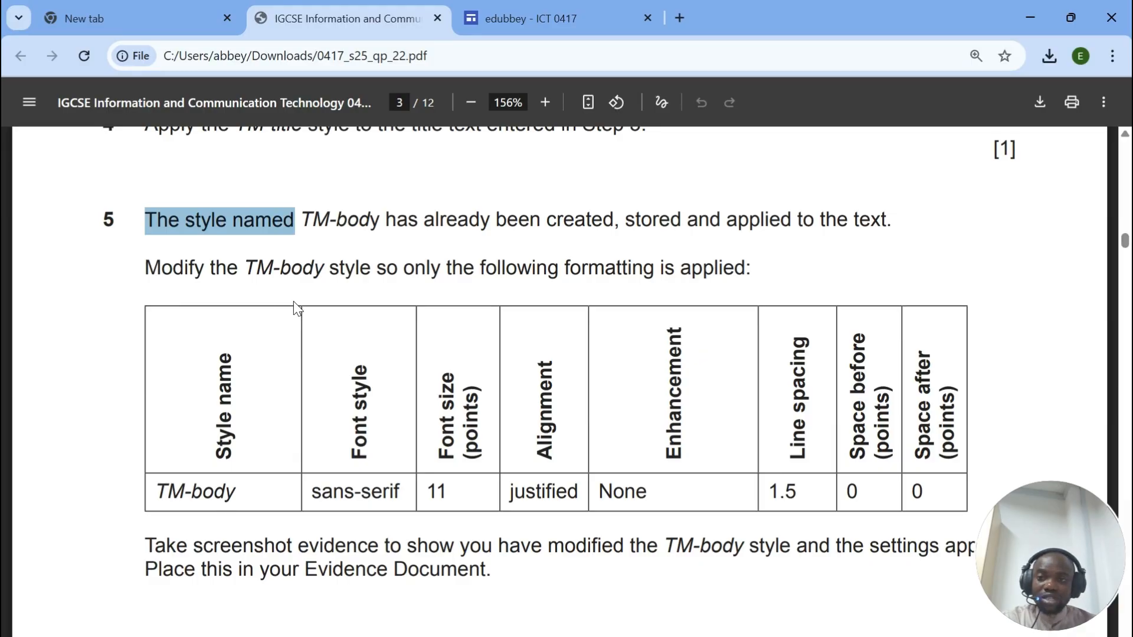
{"action": "left_click_drag", "start_coordinate": [146, 268], "coordinate": [751, 268]}
{"action": "scroll", "coordinate": [555, 378], "scroll_direction": "down", "scroll_amount": 2}
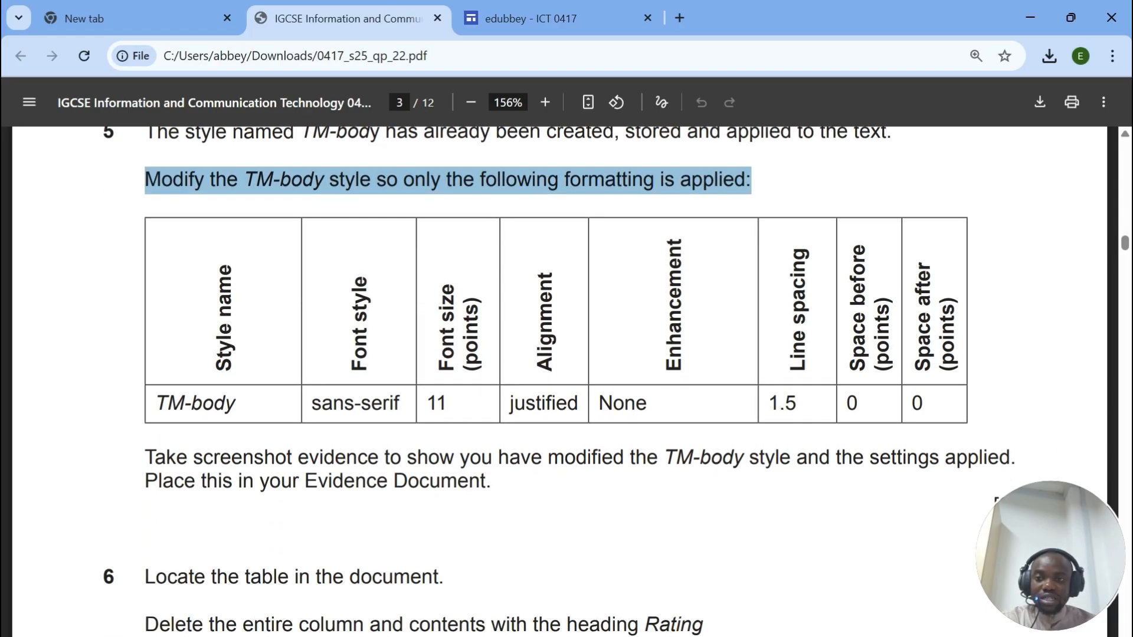
{"action": "left_click_drag", "start_coordinate": [156, 403], "coordinate": [235, 403]}
{"action": "key", "text": "alt+Tab"}
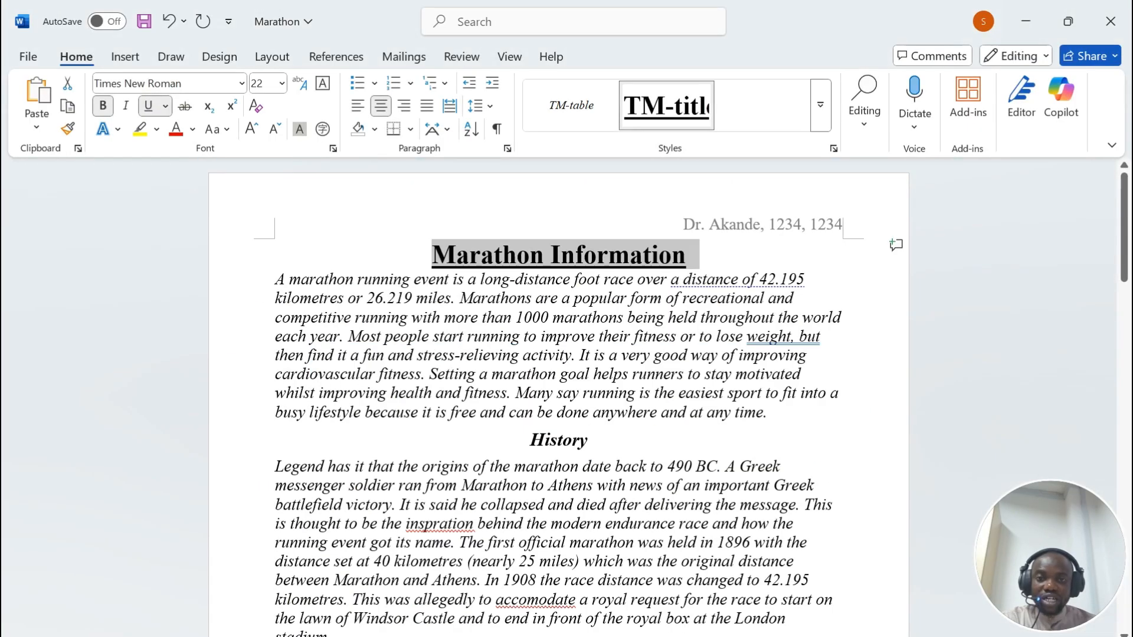
{"action": "left_click", "coordinate": [468, 355]}
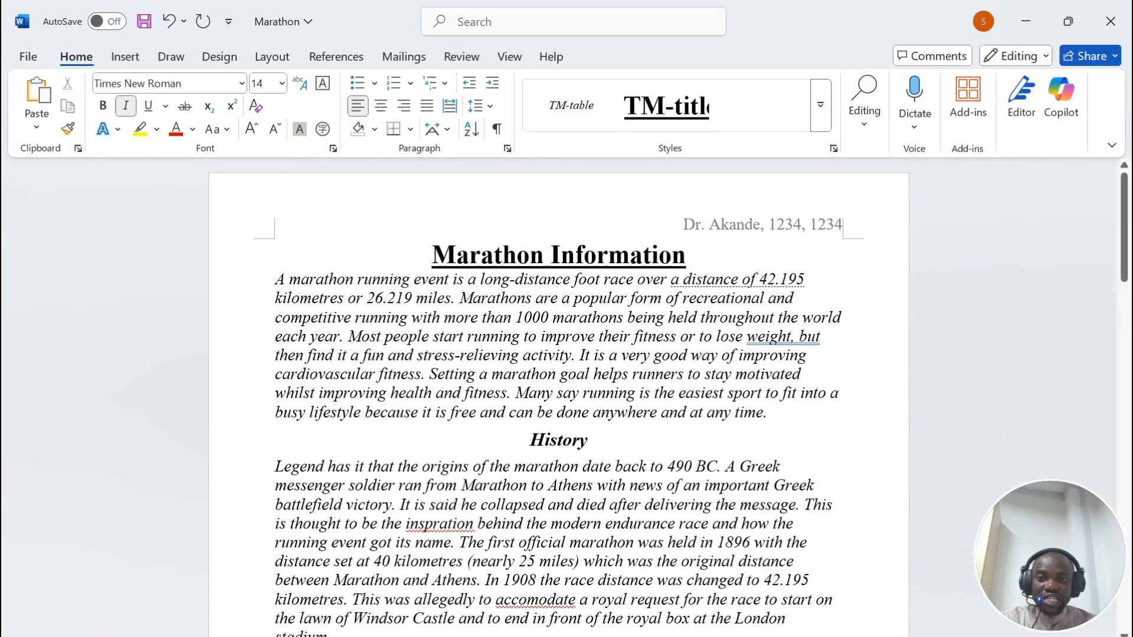
{"action": "left_click", "coordinate": [821, 104]}
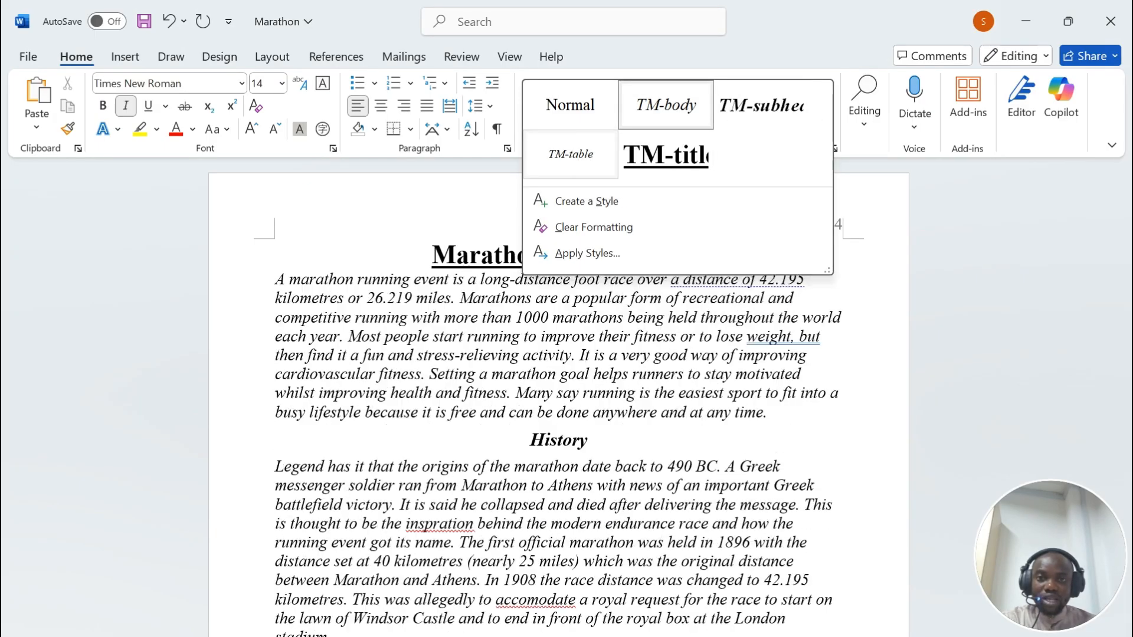
Step: Open Modify Style for TM-table and check the required font, size and alignment
{"action": "right_click", "coordinate": [576, 152]}
{"action": "left_click", "coordinate": [633, 186]}
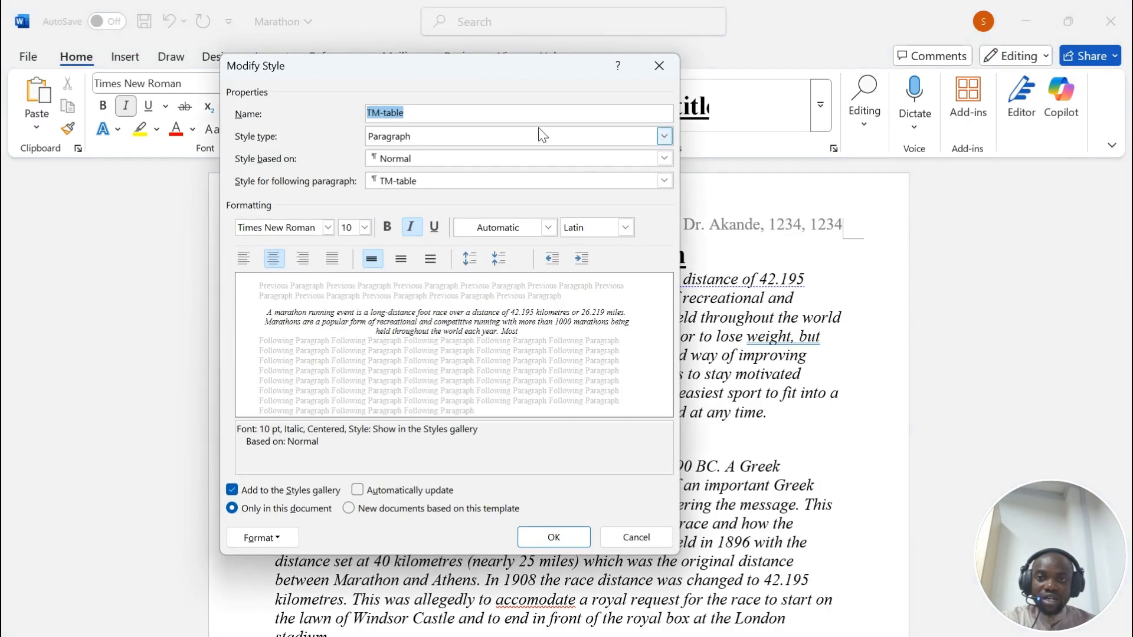
{"action": "left_click_drag", "start_coordinate": [530, 69], "coordinate": [746, 59]}
{"action": "key", "text": "alt+Tab"}
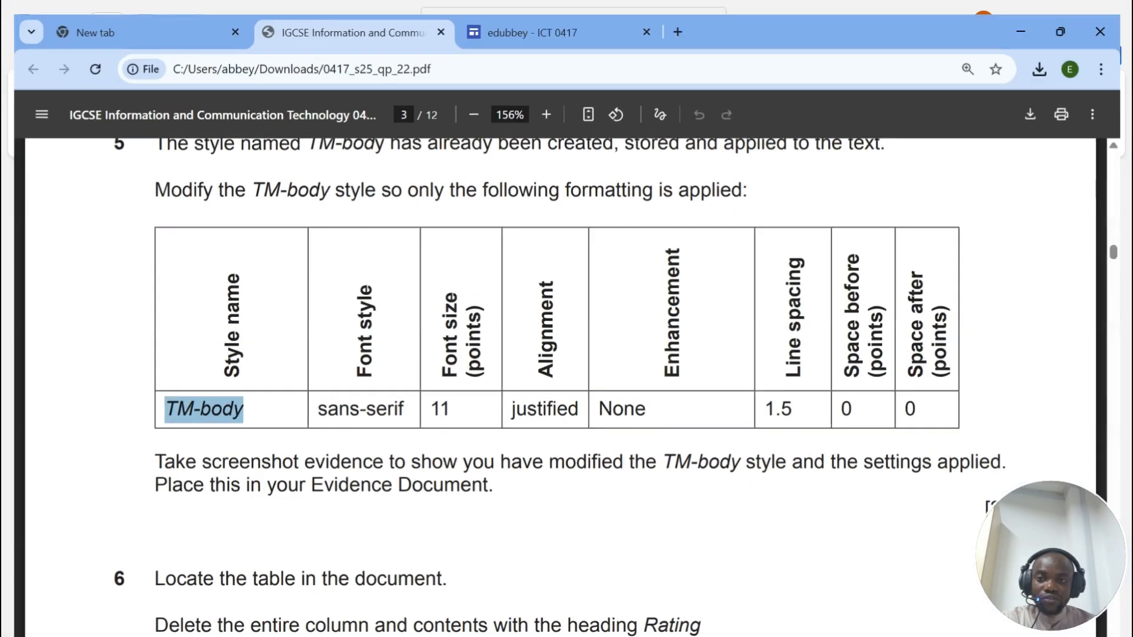
{"action": "left_click_drag", "start_coordinate": [311, 404], "coordinate": [579, 405]}
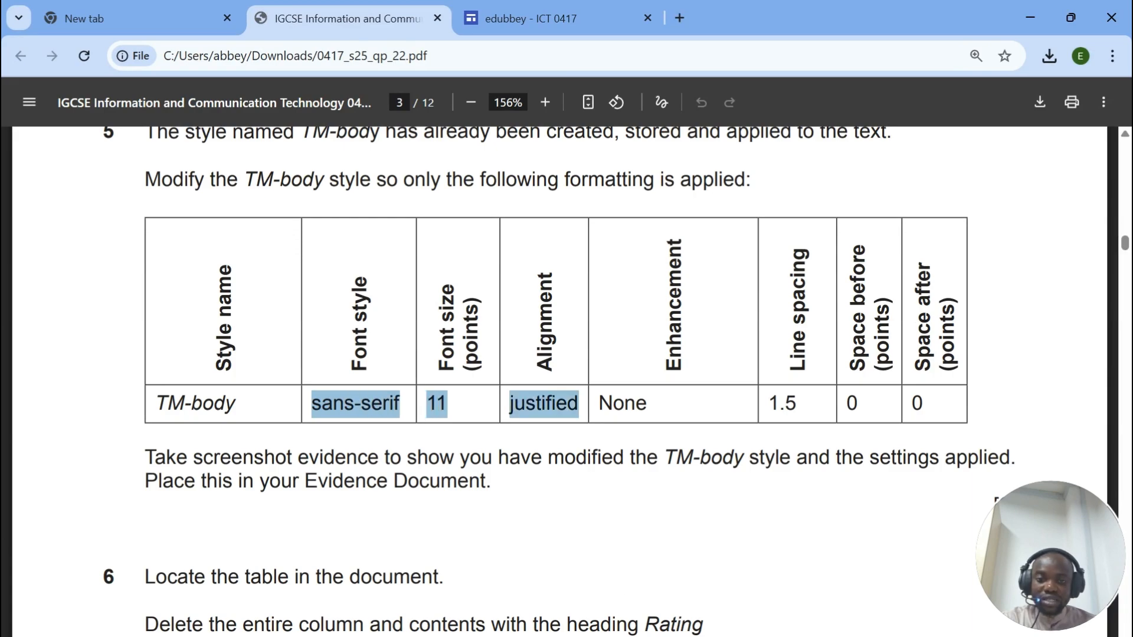
{"action": "key", "text": "alt+Tab"}
Step: Set the TM-table style to Calibri (Body), 11 pt, justified
{"action": "left_click", "coordinate": [549, 225]}
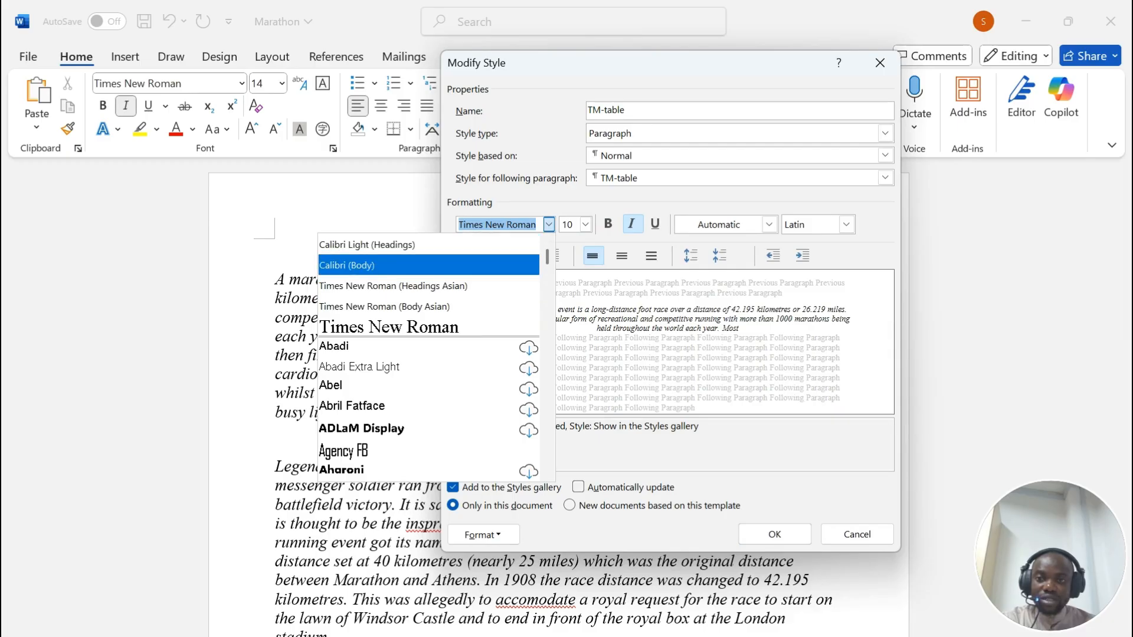
{"action": "scroll", "coordinate": [413, 366], "scroll_direction": "down", "scroll_amount": 1}
{"action": "scroll", "coordinate": [413, 366], "scroll_direction": "up", "scroll_amount": 1}
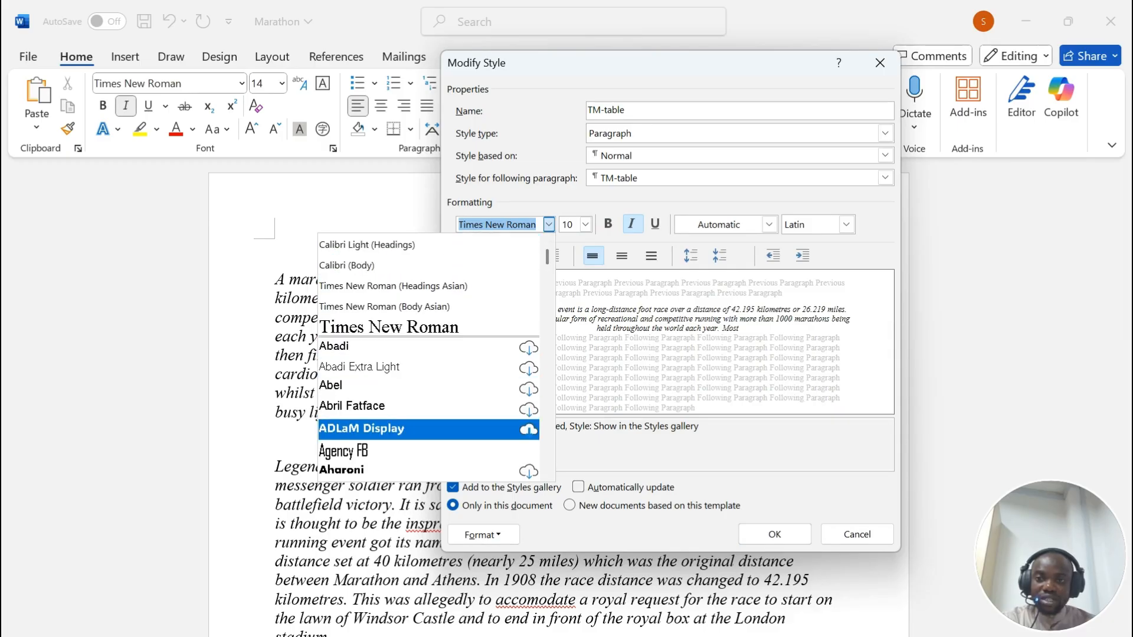
{"action": "left_click", "coordinate": [413, 261]}
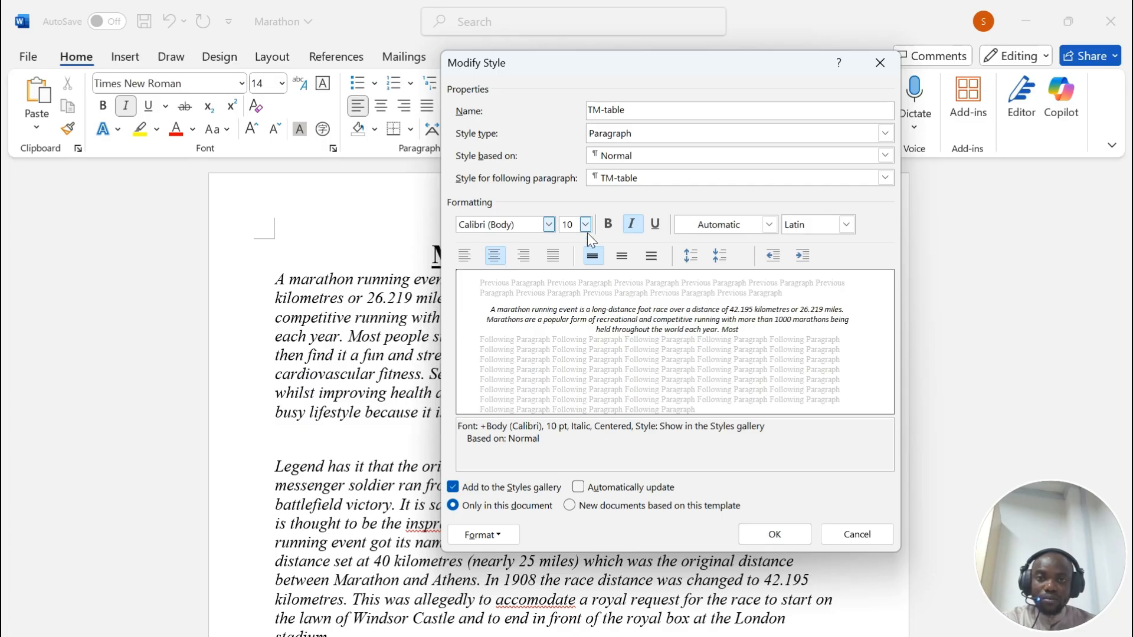
{"action": "left_click", "coordinate": [585, 224]}
{"action": "left_click", "coordinate": [567, 277]}
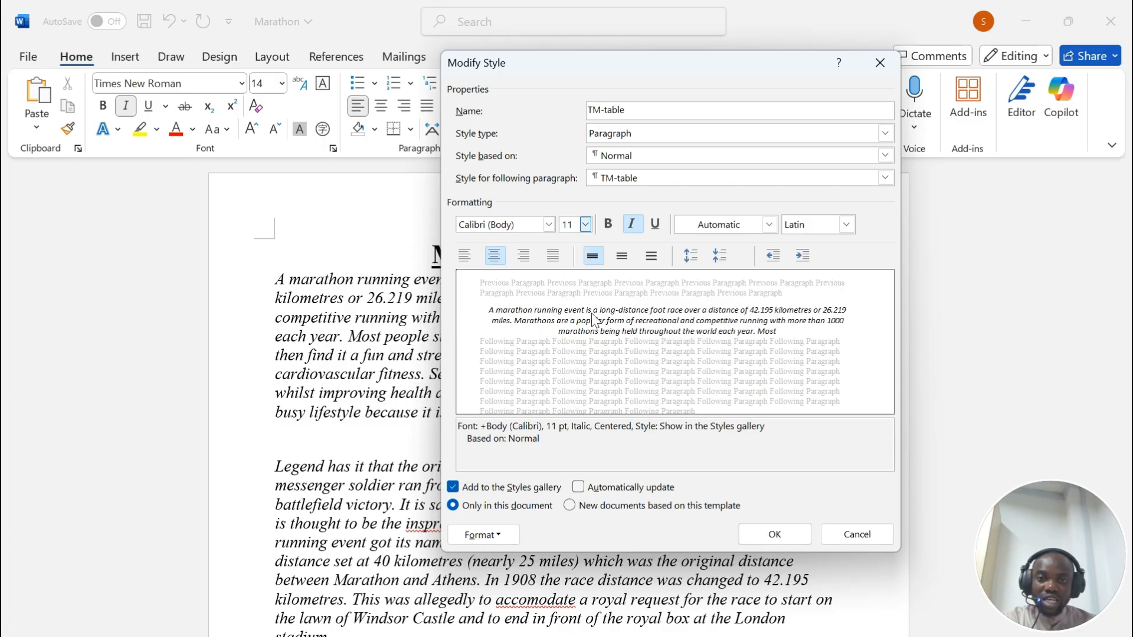
{"action": "left_click", "coordinate": [554, 255]}
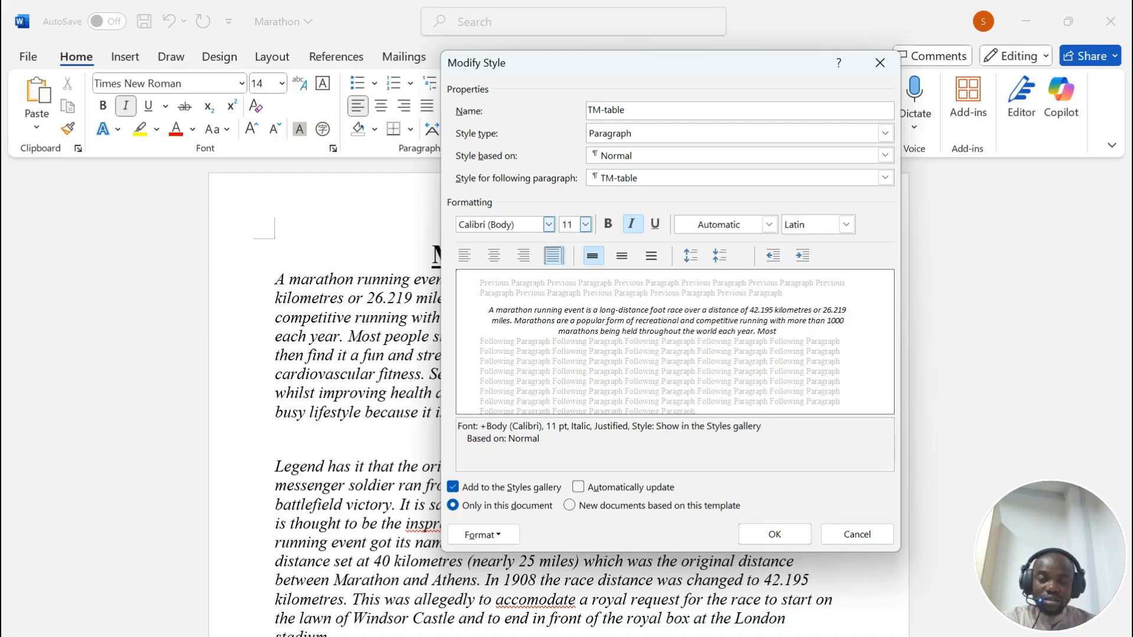
Step: Turn off bold, italic and underline for TM-table, then recheck the exam paper
{"action": "key", "text": "alt+Tab"}
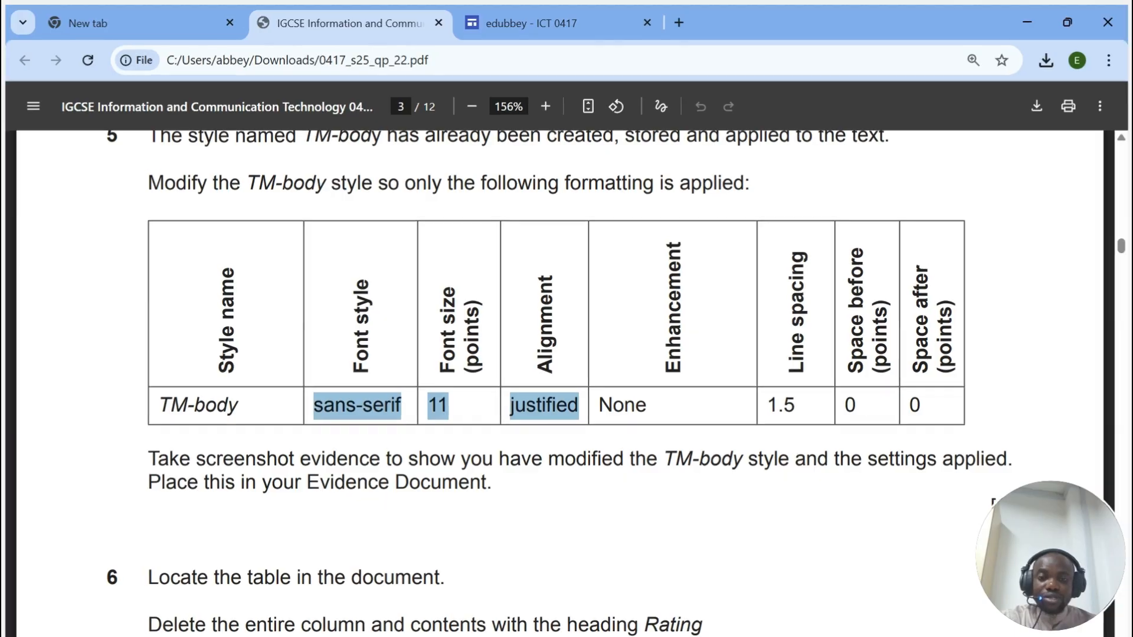
{"action": "key", "text": "alt+Tab"}
{"action": "left_click", "coordinate": [607, 225]}
{"action": "left_click", "coordinate": [632, 225]}
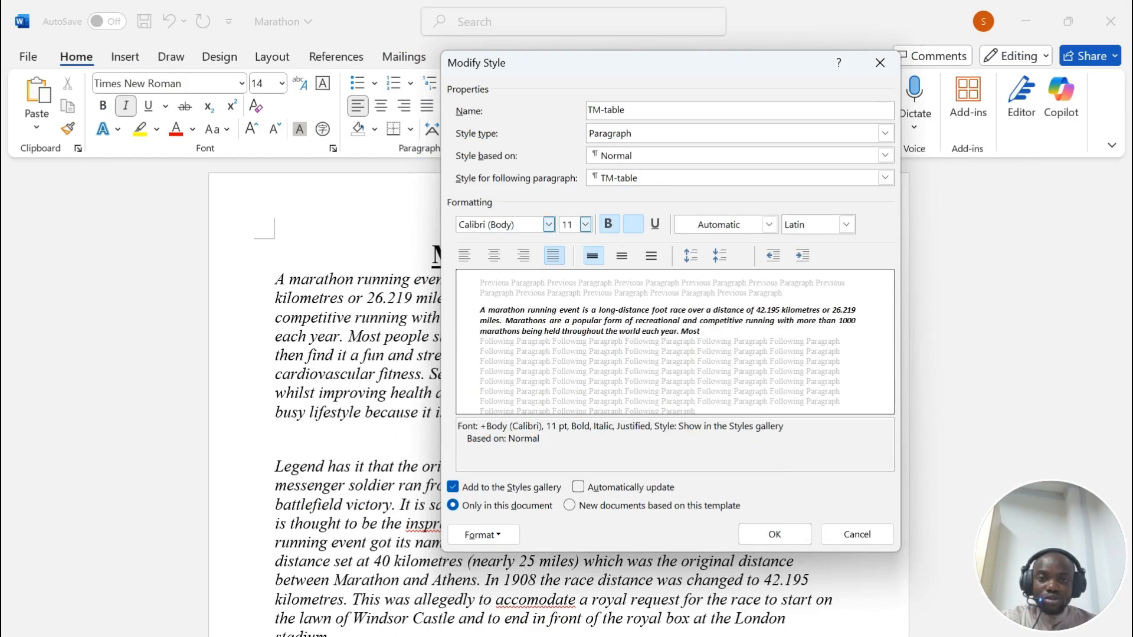
{"action": "left_click", "coordinate": [655, 224]}
{"action": "left_click", "coordinate": [609, 225]}
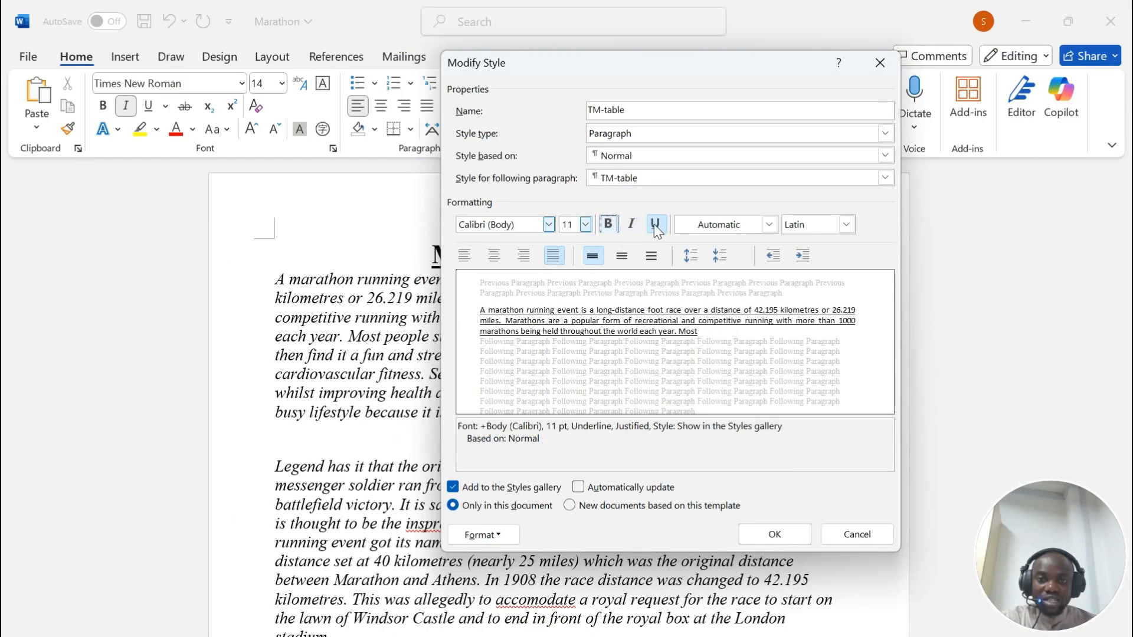
{"action": "left_click", "coordinate": [654, 225]}
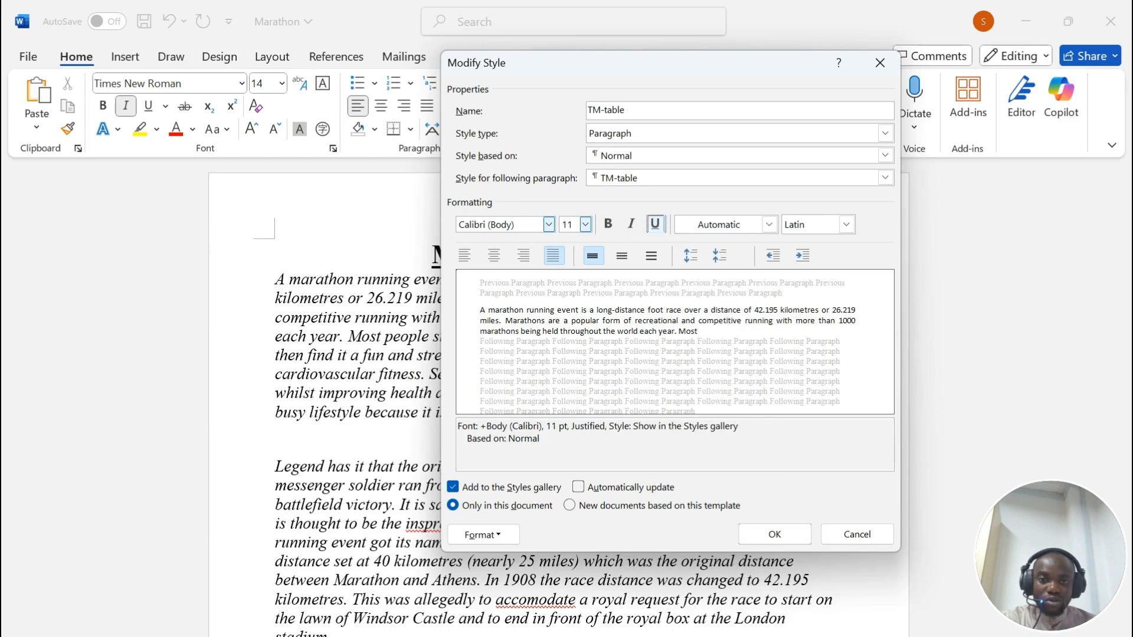
{"action": "left_click", "coordinate": [540, 620]}
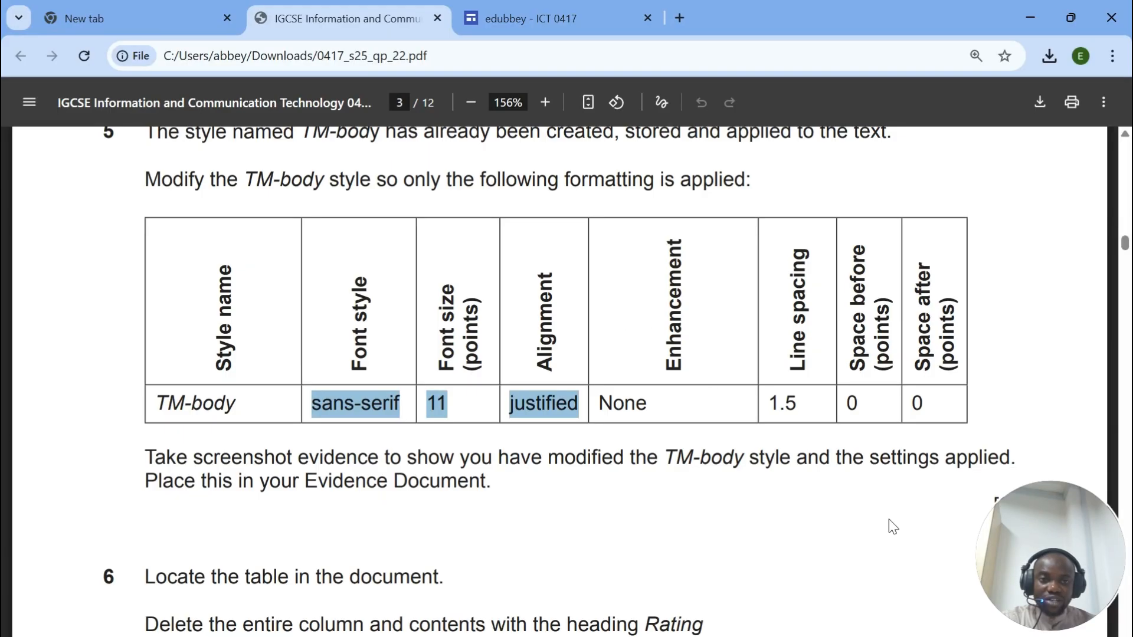
{"action": "left_click", "coordinate": [610, 635]}
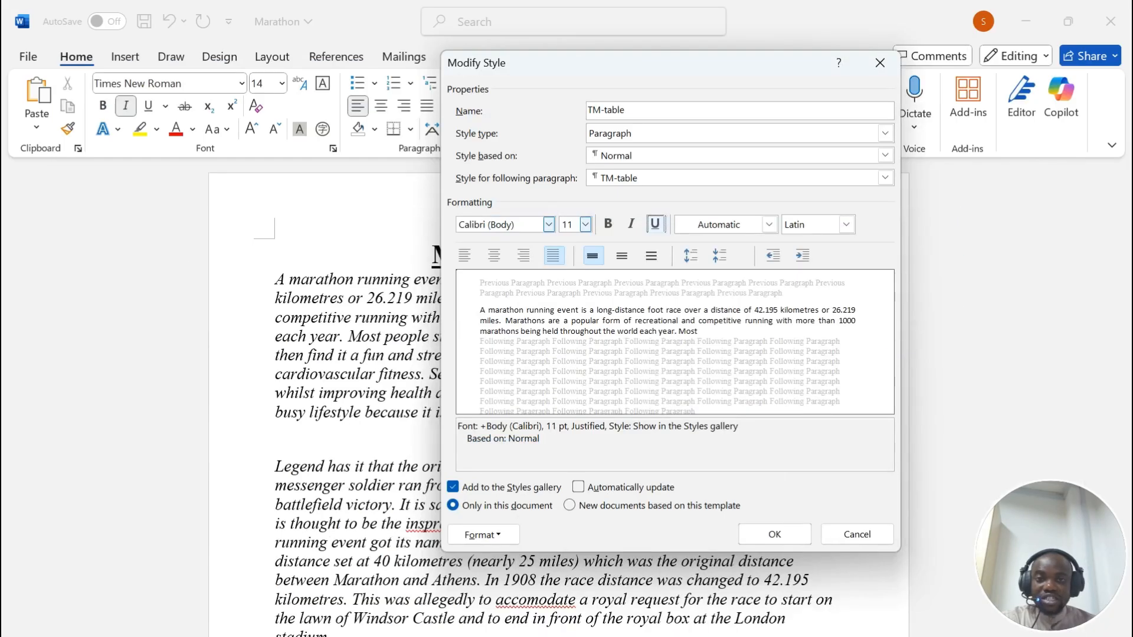
Step: Give TM-table 1.5 line spacing with 0 pt space before
{"action": "left_click", "coordinate": [491, 537]}
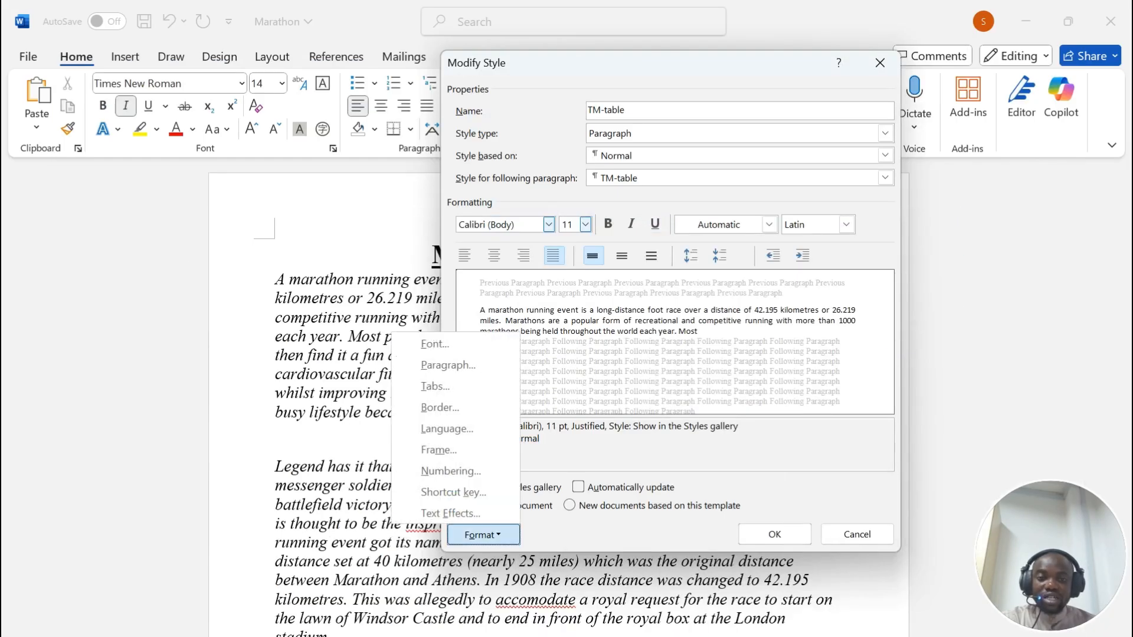
{"action": "left_click", "coordinate": [469, 366]}
{"action": "left_click", "coordinate": [347, 358]}
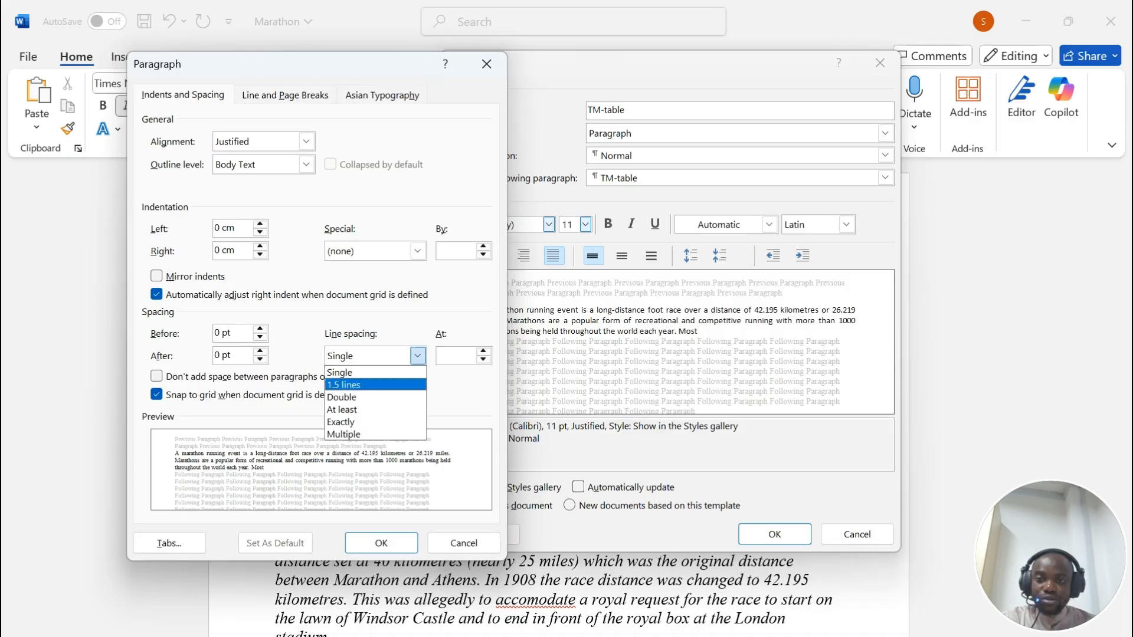
{"action": "left_click", "coordinate": [368, 386]}
{"action": "left_click", "coordinate": [218, 334]}
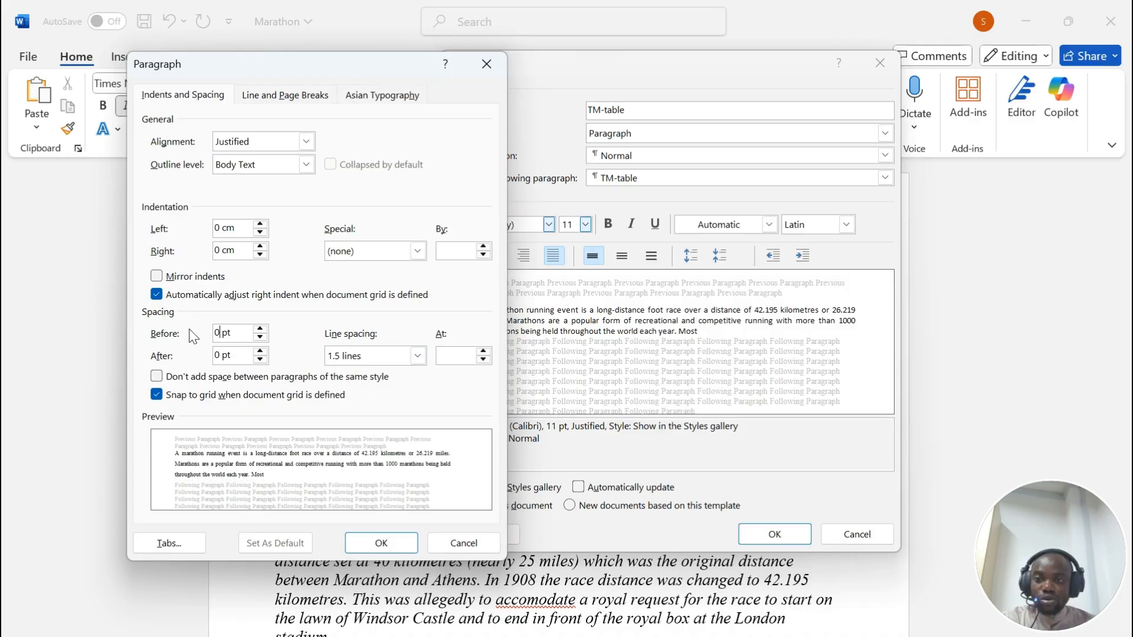
{"action": "left_click", "coordinate": [392, 542]}
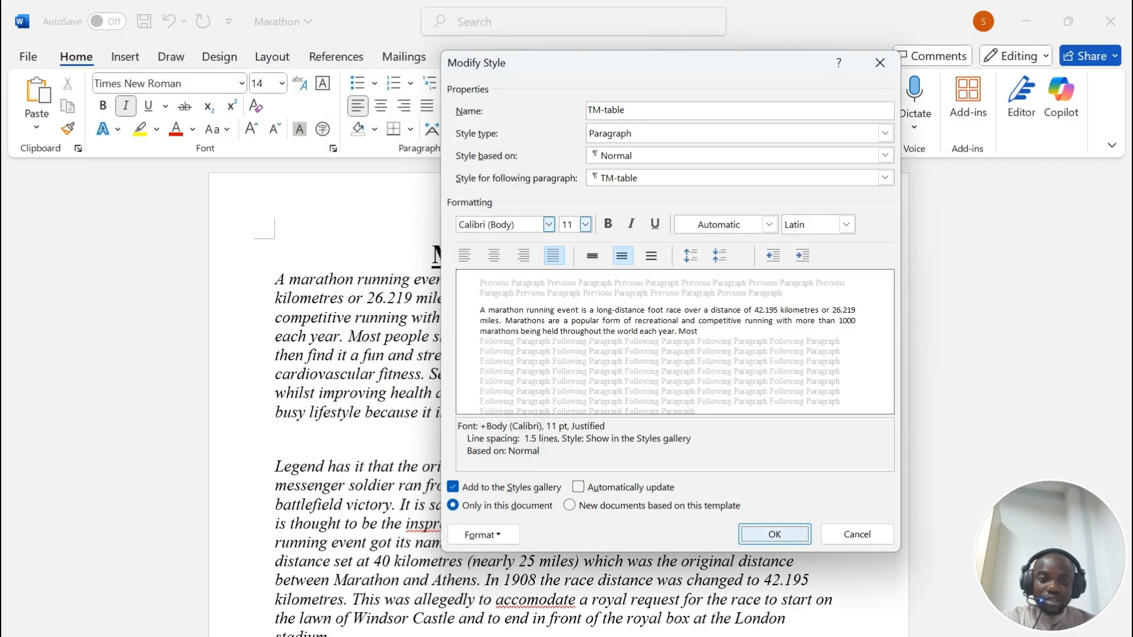
Step: Screenshot the Paragraph and Modify Style settings side by side after rechecking the exam paper
{"action": "key", "text": "alt+Tab"}
{"action": "scroll", "coordinate": [440, 465], "scroll_direction": "down", "scroll_amount": 1}
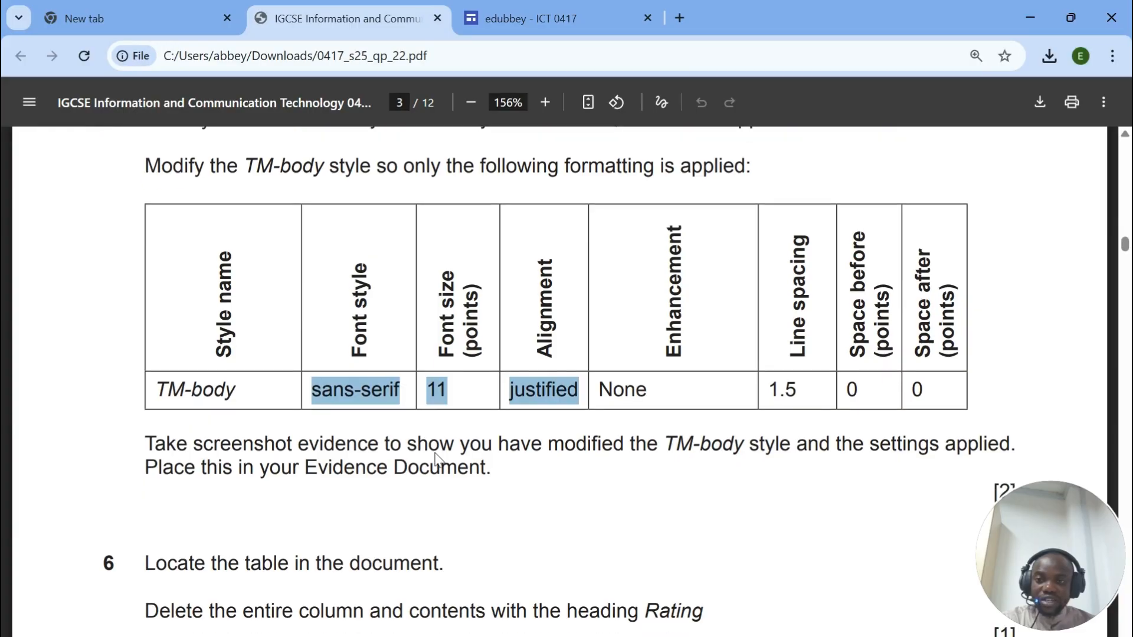
{"action": "left_click_drag", "start_coordinate": [154, 370], "coordinate": [487, 394]}
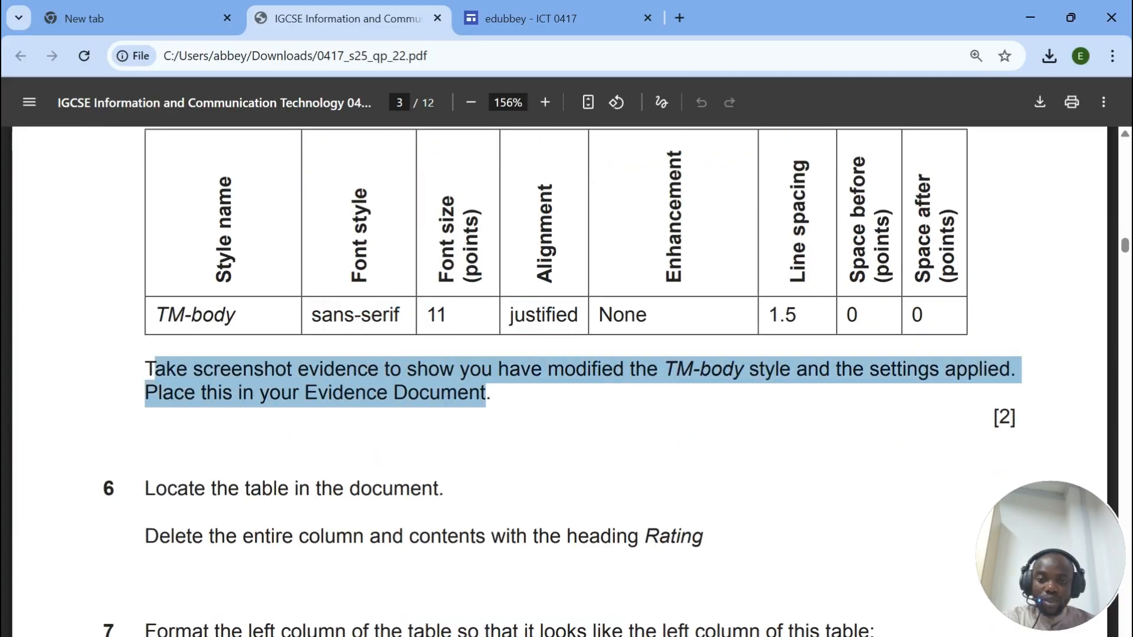
{"action": "key", "text": "alt+Tab"}
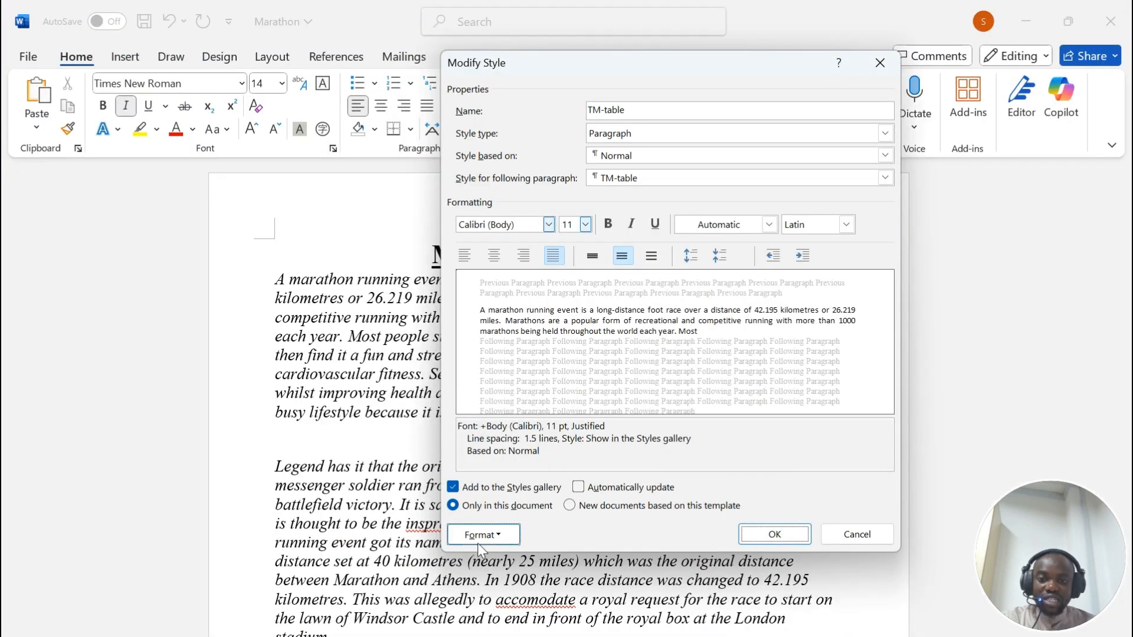
{"action": "left_click", "coordinate": [483, 534]}
{"action": "left_click", "coordinate": [449, 365]}
{"action": "left_click_drag", "start_coordinate": [349, 60], "coordinate": [273, 52]}
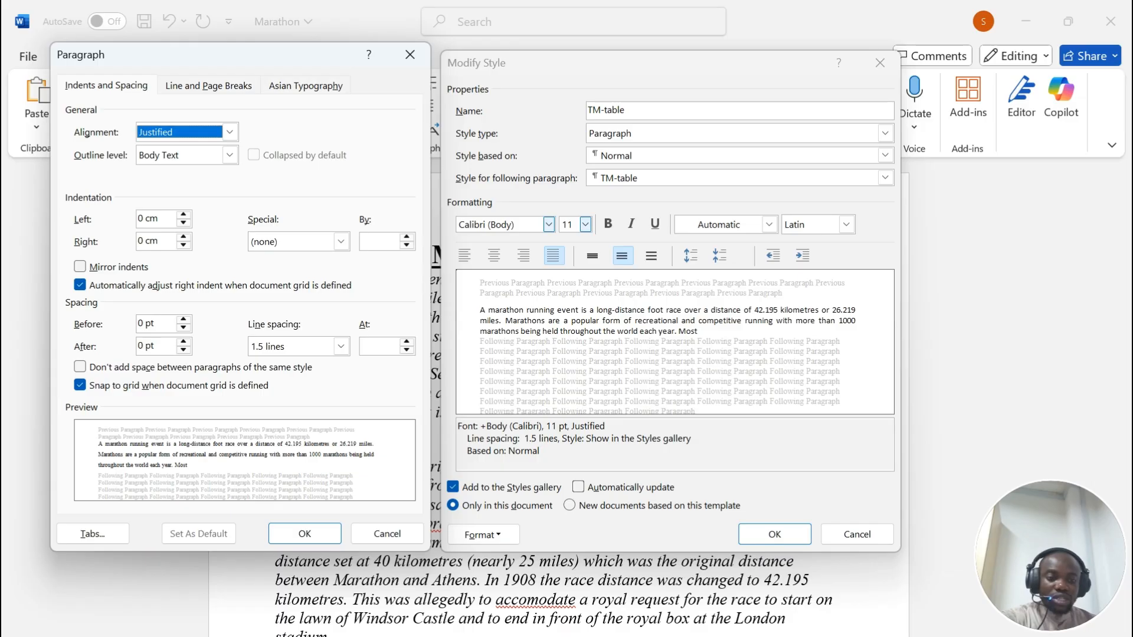
{"action": "key", "text": "super+shift+s"}
{"action": "left_click_drag", "start_coordinate": [50, 39], "coordinate": [900, 559]}
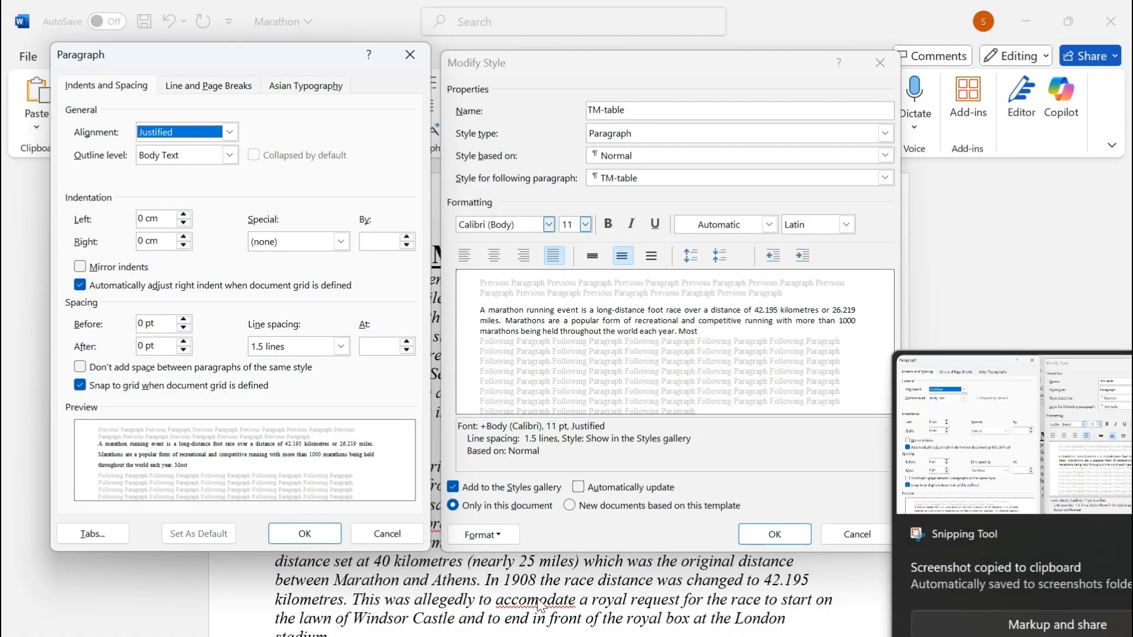
Step: Save the TM-table style and paste the settings screenshot under Step 5 evidence
{"action": "left_click", "coordinate": [305, 533]}
{"action": "left_click", "coordinate": [775, 534]}
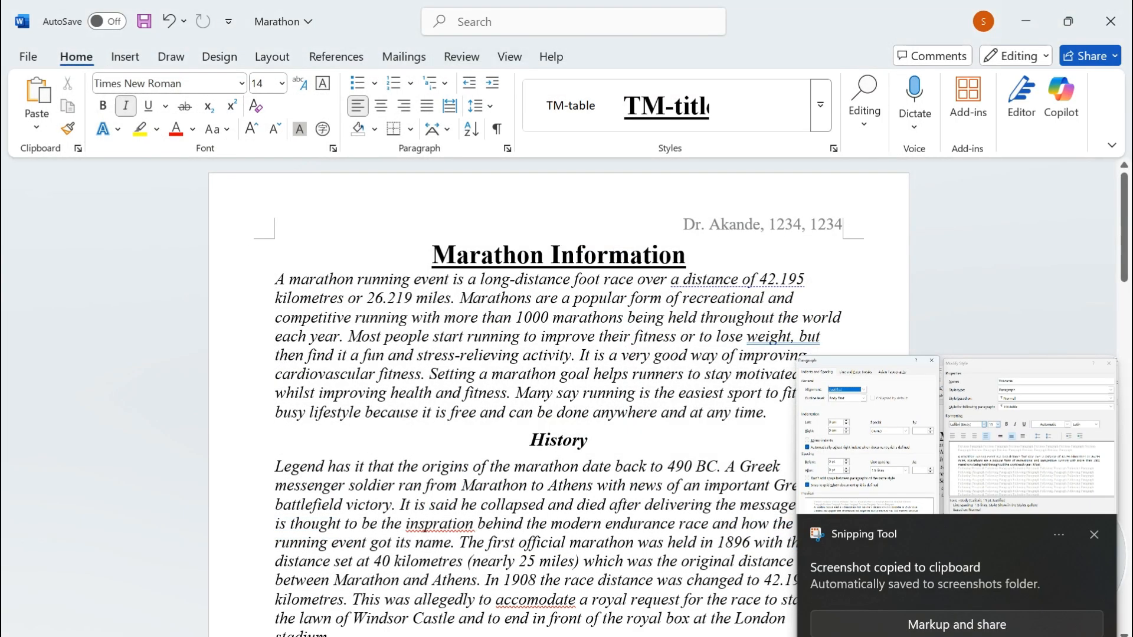
{"action": "mouse_move", "coordinate": [764, 636]}
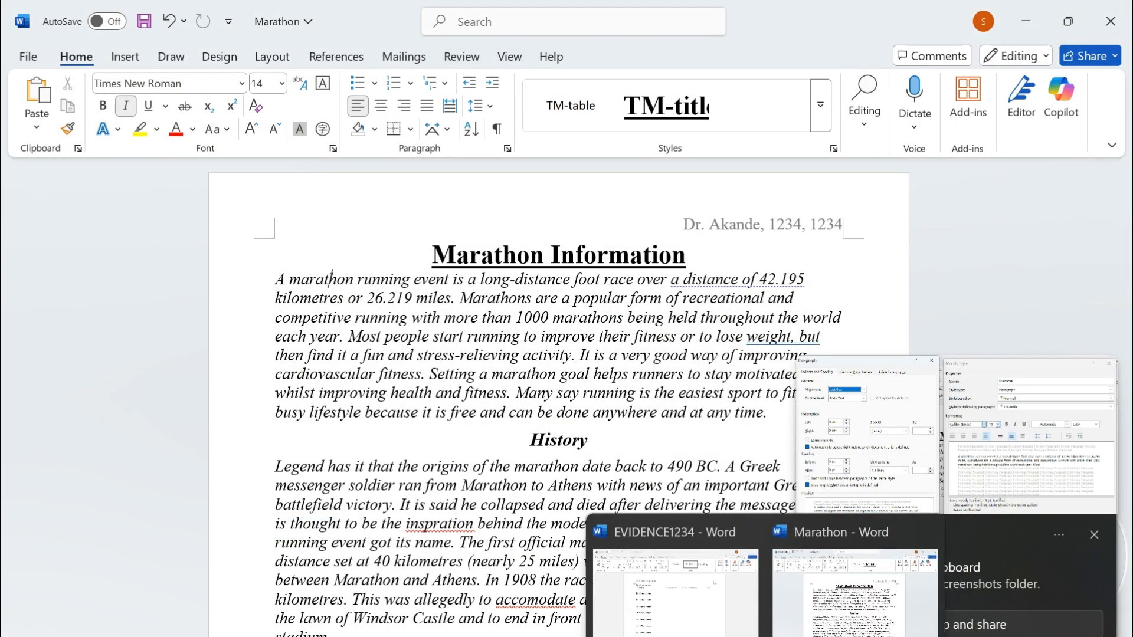
{"action": "left_click", "coordinate": [673, 593]}
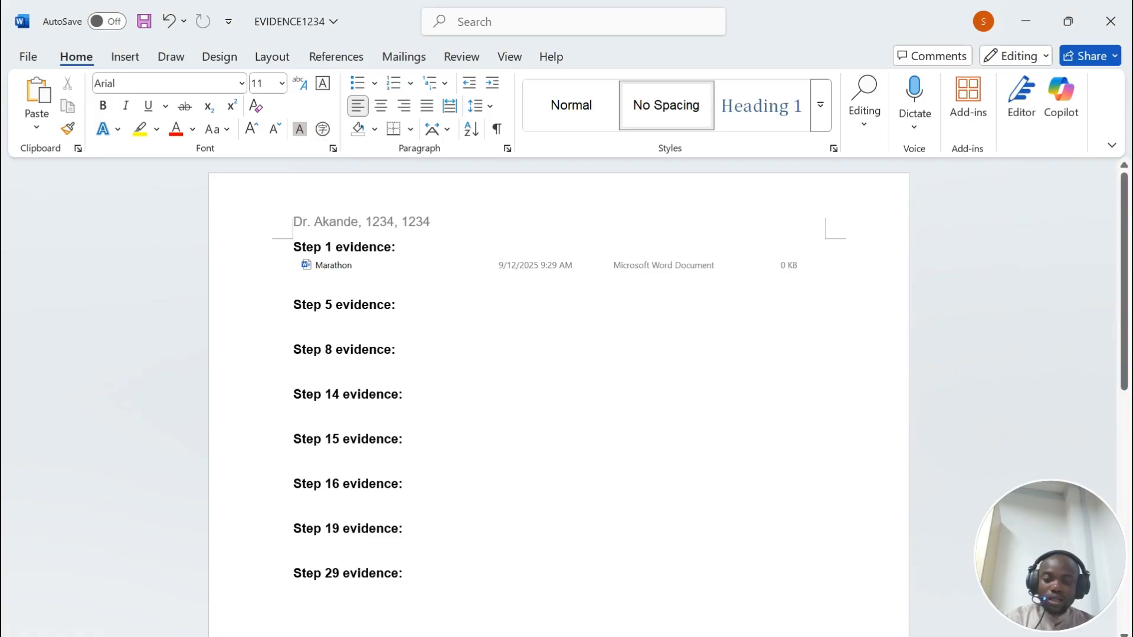
{"action": "key", "text": "ctrl+v"}
{"action": "scroll", "coordinate": [559, 395], "scroll_direction": "down", "scroll_amount": 2}
Step: Review the next task in the question paper
{"action": "key", "text": "alt+Tab"}
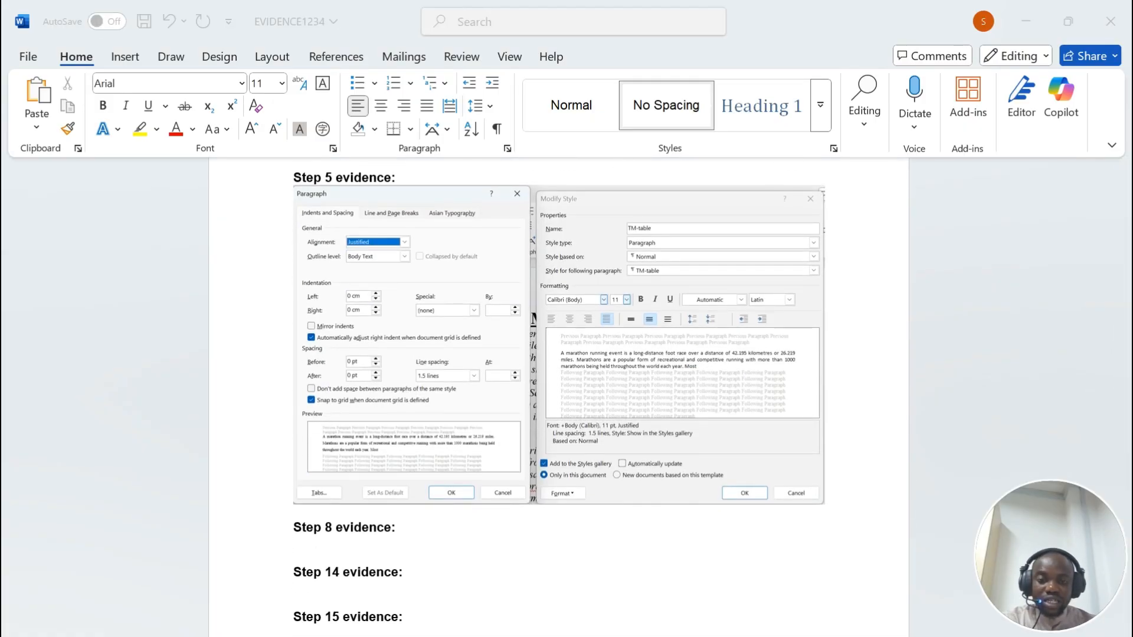
{"action": "scroll", "coordinate": [559, 381], "scroll_direction": "down", "scroll_amount": 2}
{"action": "left_click_drag", "start_coordinate": [146, 312], "coordinate": [444, 311]}
{"action": "scroll", "coordinate": [559, 381], "scroll_direction": "down", "scroll_amount": 8}
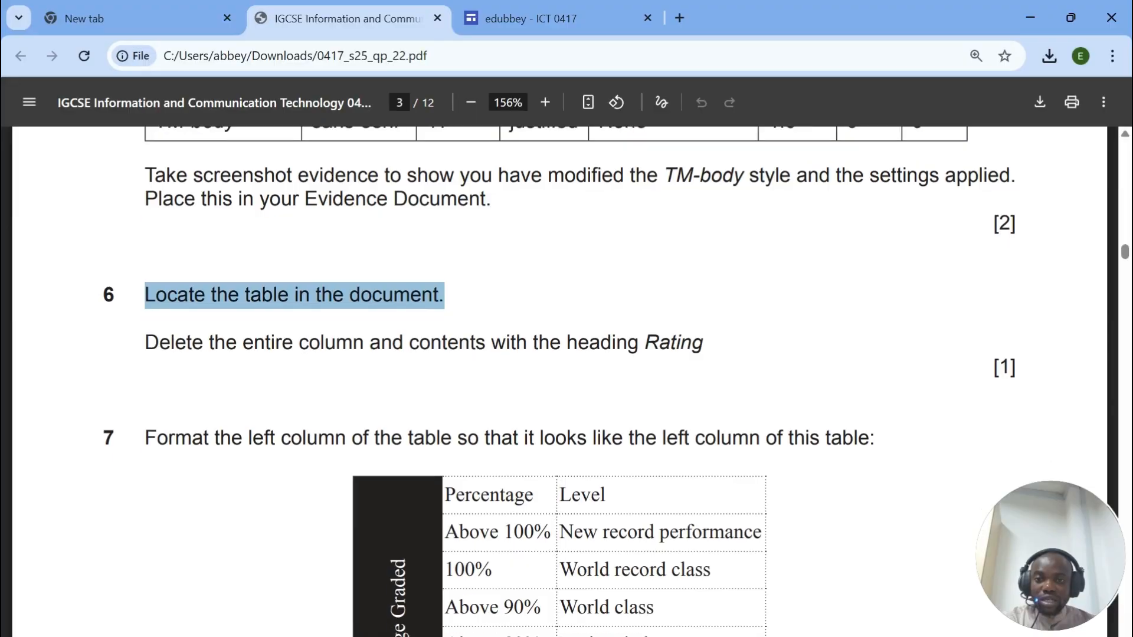
{"action": "scroll", "coordinate": [559, 381], "scroll_direction": "up", "scroll_amount": 9}
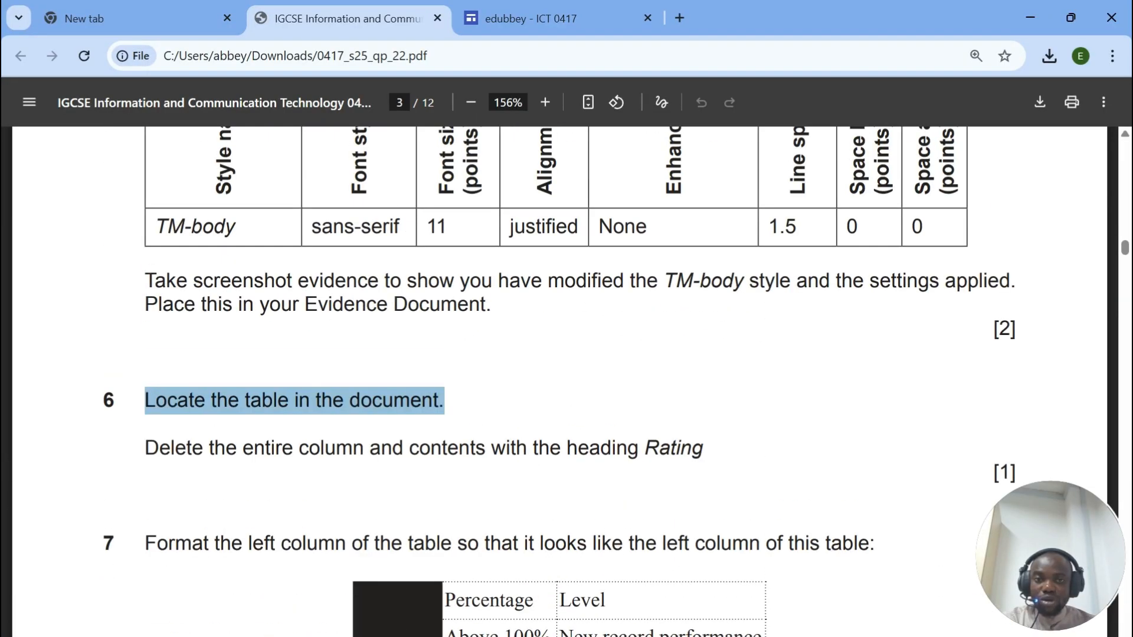
{"action": "scroll", "coordinate": [559, 381], "scroll_direction": "up", "scroll_amount": 8}
{"action": "scroll", "coordinate": [559, 381], "scroll_direction": "down", "scroll_amount": 2}
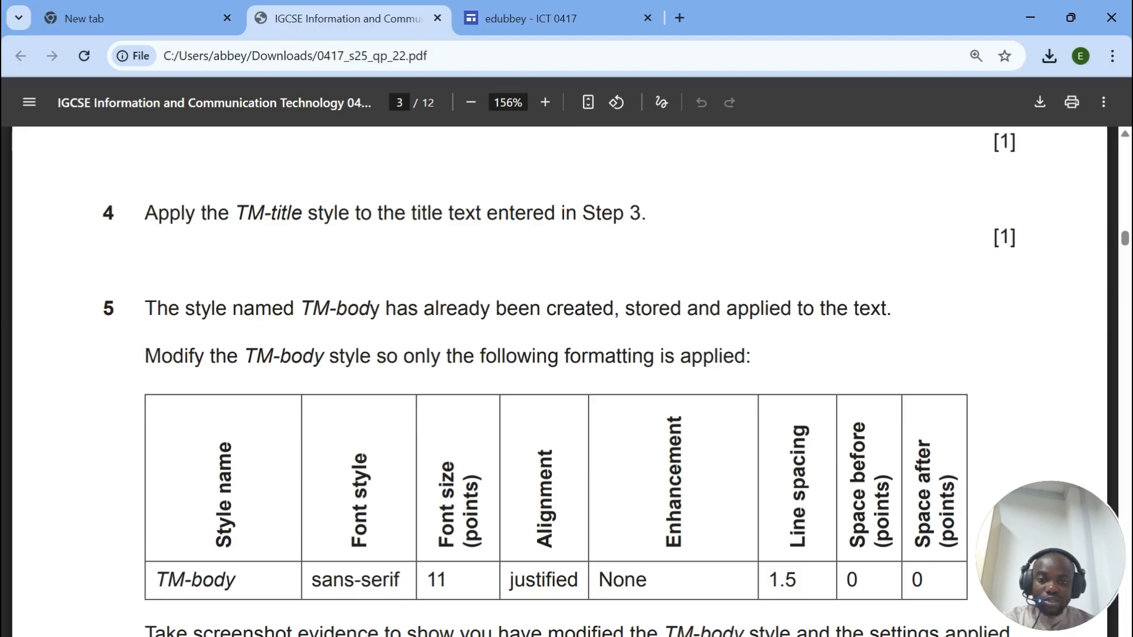
Step: Bring the Marathon document back to the front
{"action": "key", "text": "alt+Tab"}
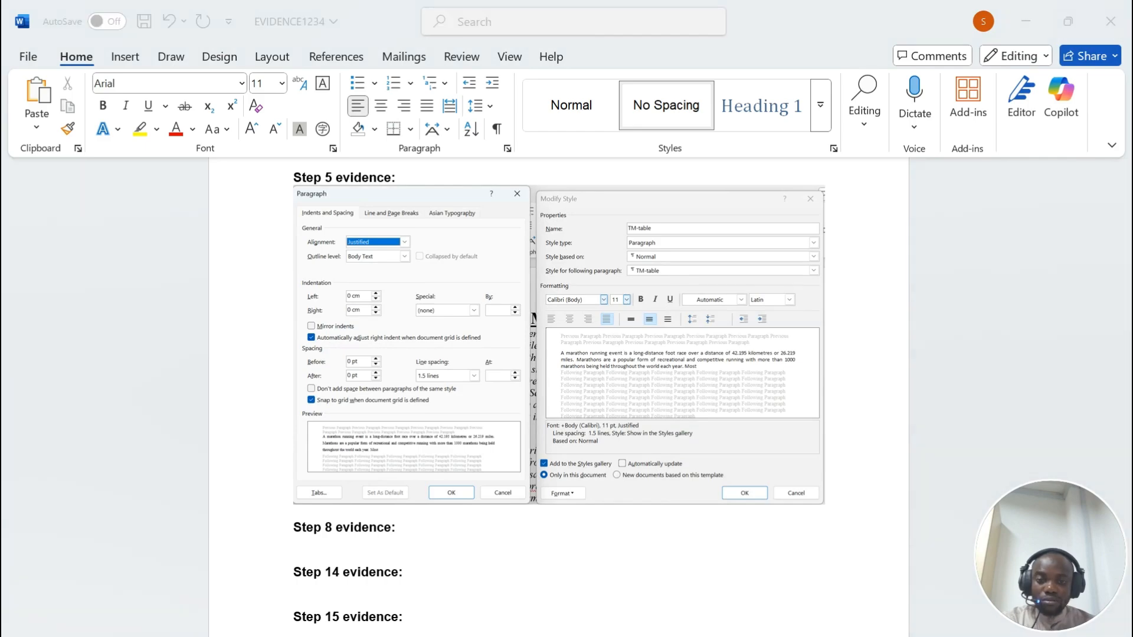
{"action": "key", "text": "alt+Tab"}
{"action": "mouse_move", "coordinate": [766, 636]}
{"action": "left_click", "coordinate": [855, 596]}
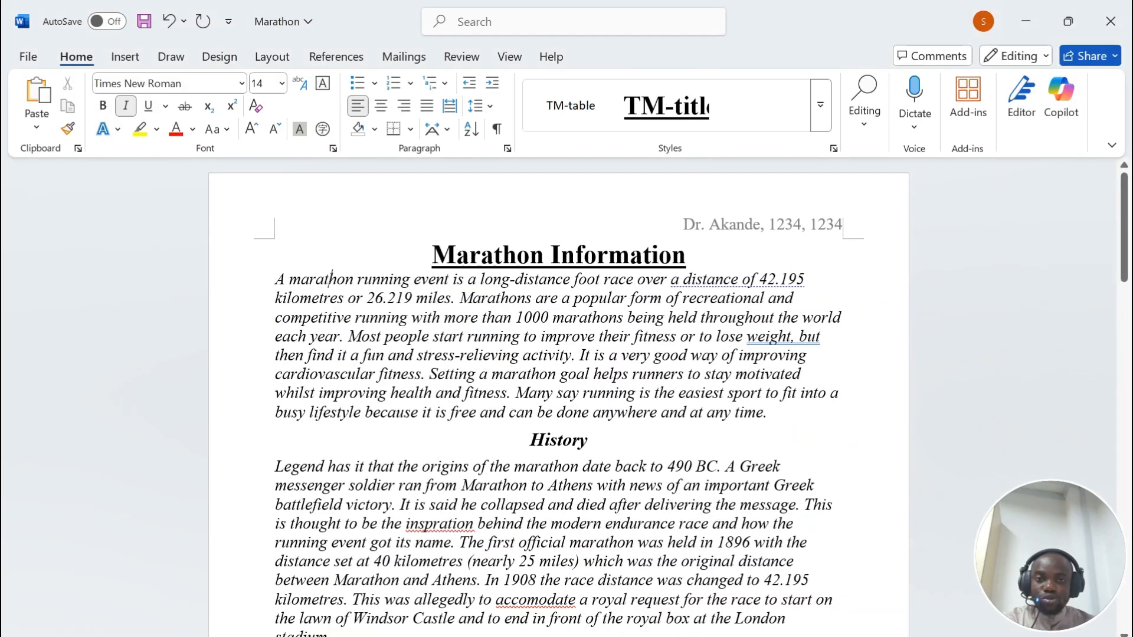
{"action": "scroll", "coordinate": [559, 398], "scroll_direction": "down", "scroll_amount": 1}
{"action": "scroll", "coordinate": [559, 398], "scroll_direction": "up", "scroll_amount": 1}
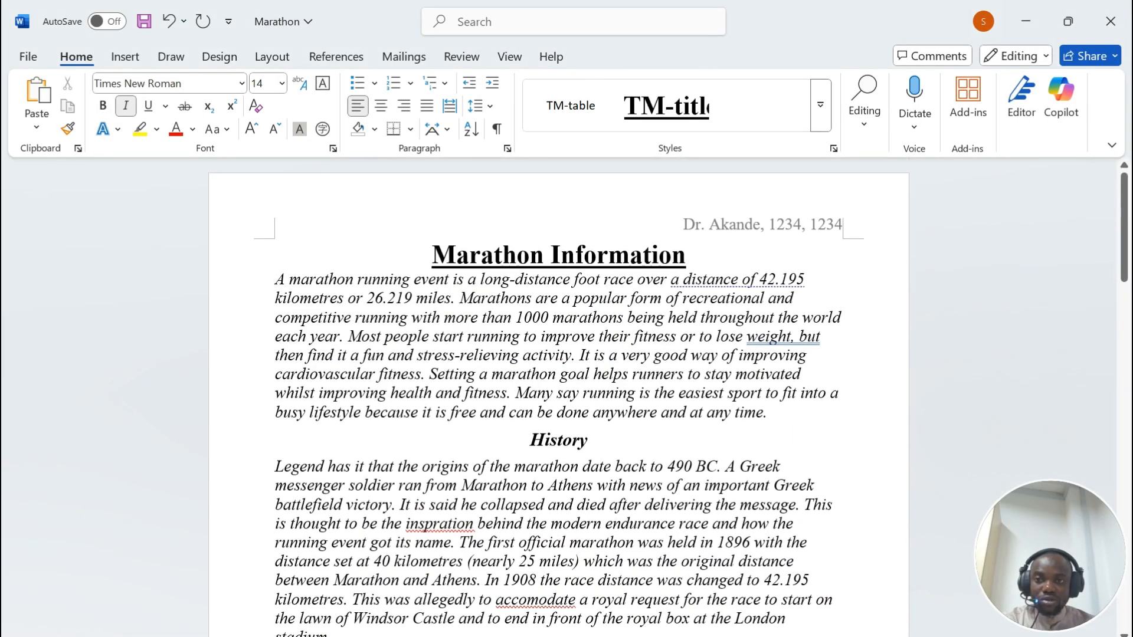
Step: Select the body text from 'A marathon' to the end and apply TM-body
{"action": "left_click_drag", "start_coordinate": [276, 279], "coordinate": [590, 472]}
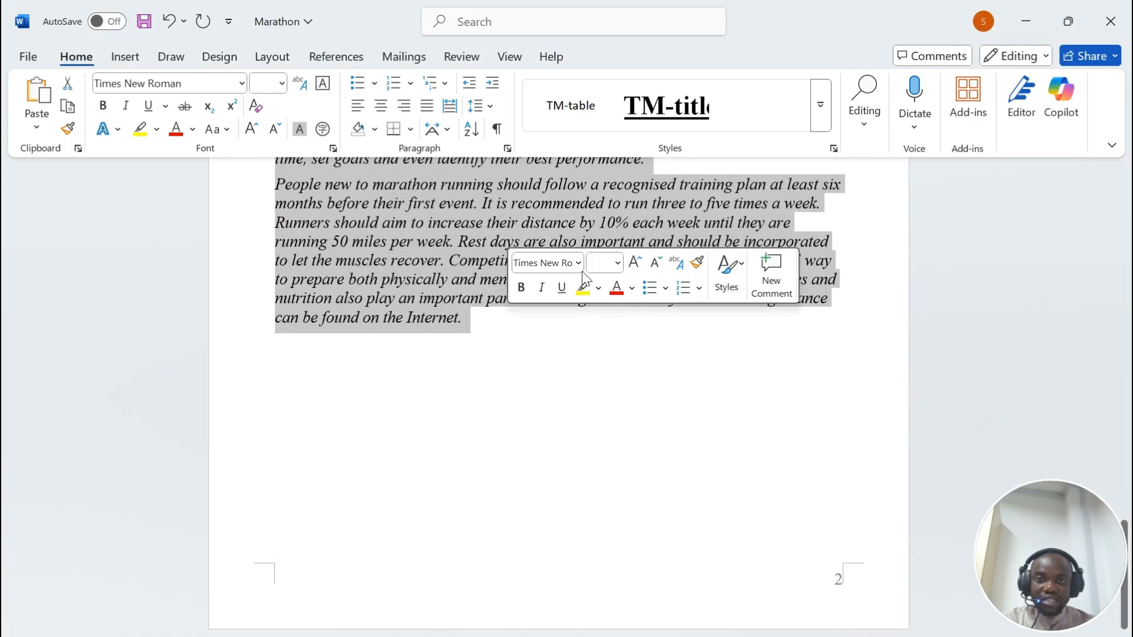
{"action": "left_click", "coordinate": [821, 104]}
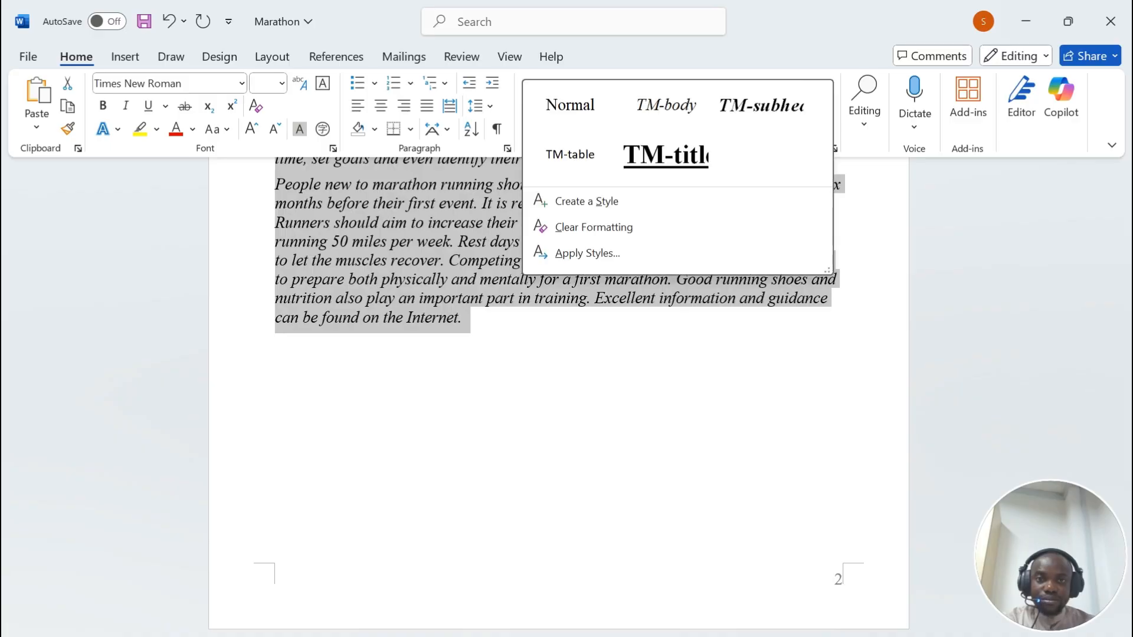
{"action": "left_click", "coordinate": [665, 105]}
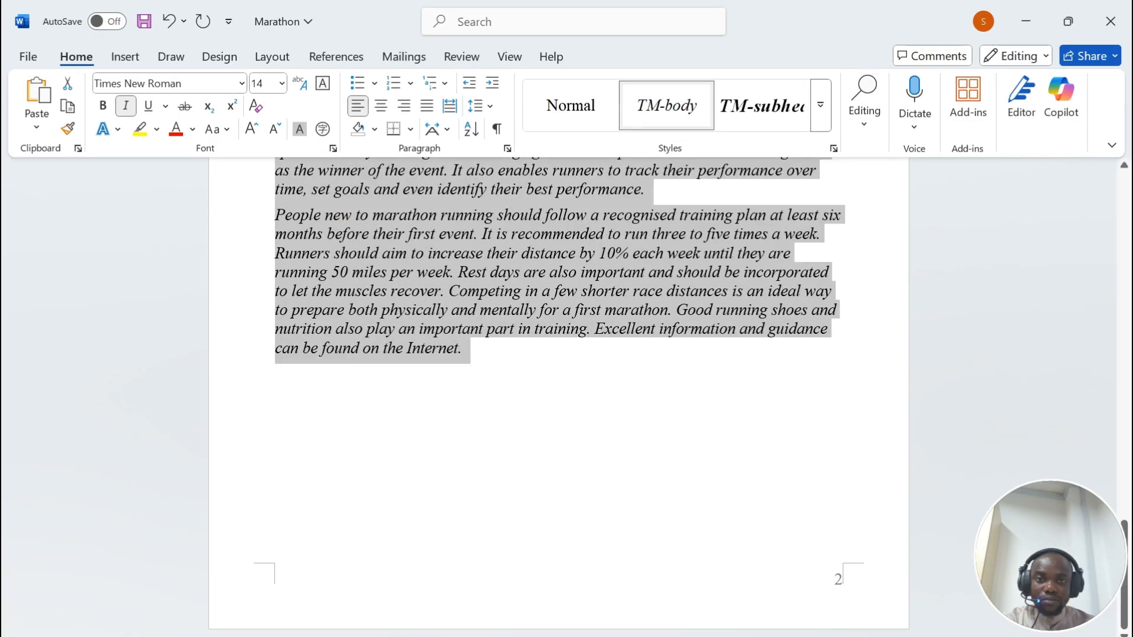
{"action": "scroll", "coordinate": [650, 483], "scroll_direction": "up", "scroll_amount": 15}
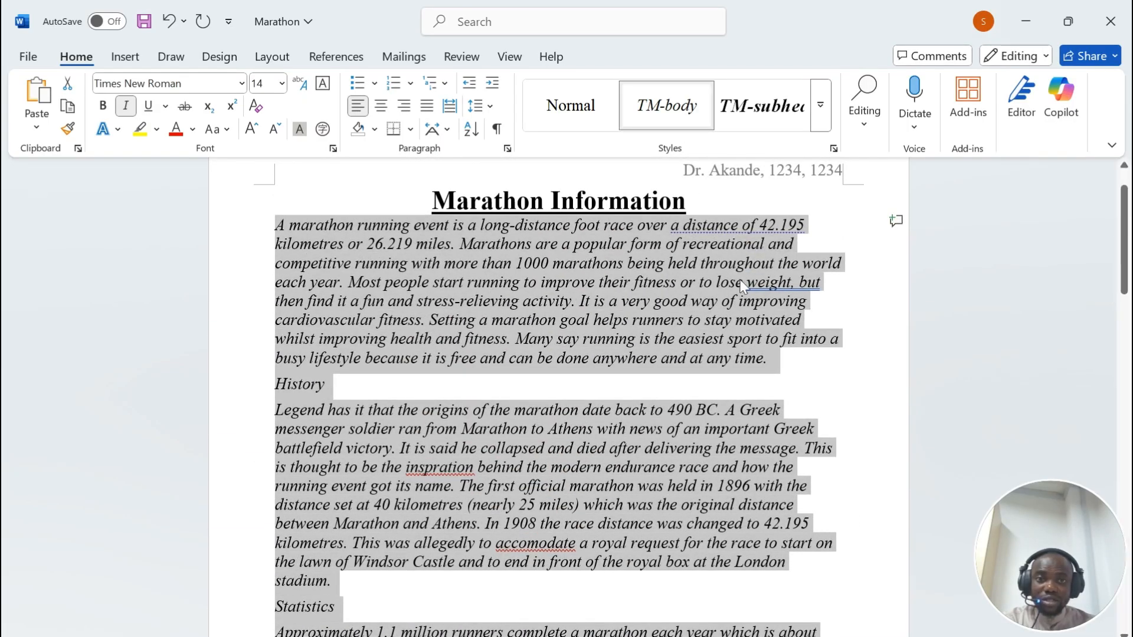
{"action": "right_click", "coordinate": [661, 106]}
Step: Make TM-body non-italic Calibri (Body), 11 pt, justified
{"action": "left_click", "coordinate": [678, 137]}
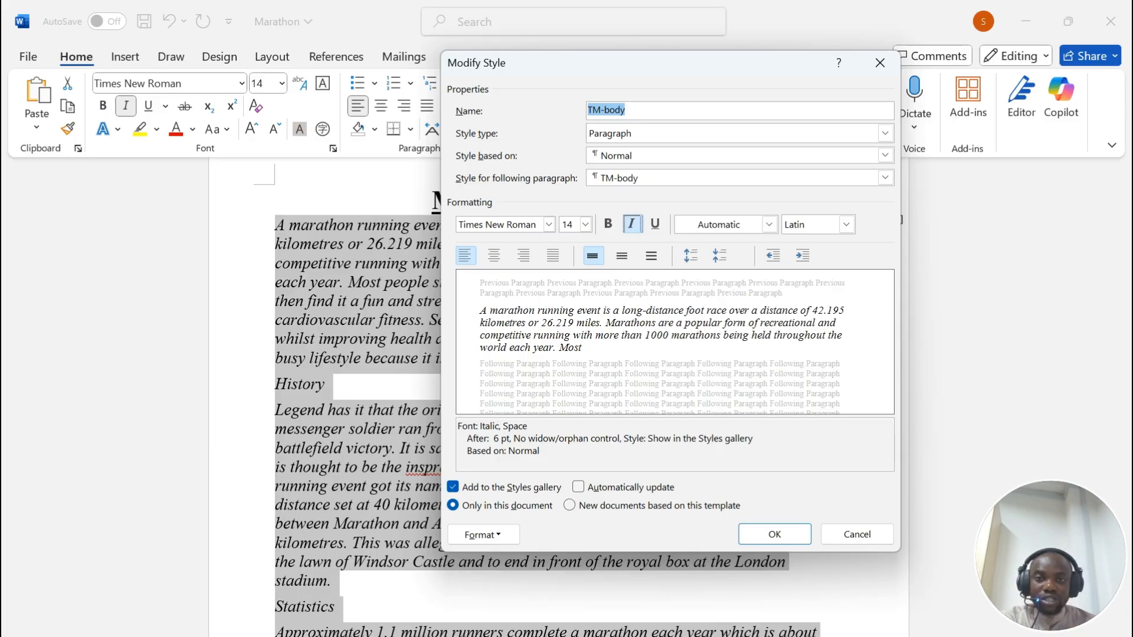
{"action": "left_click", "coordinate": [632, 224]}
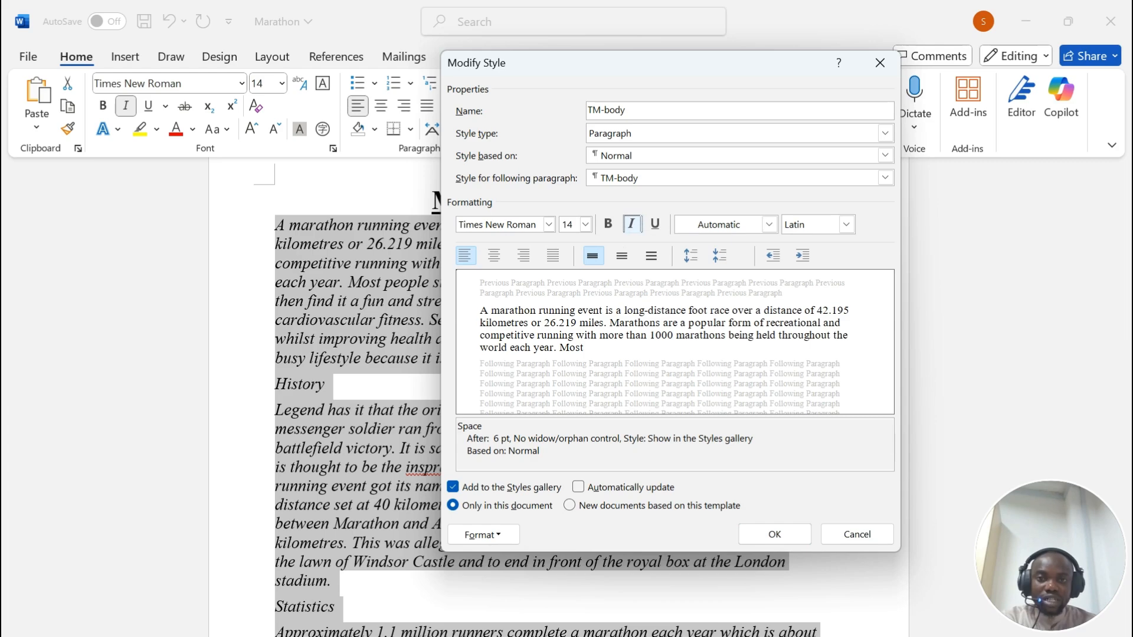
{"action": "left_click", "coordinate": [549, 224]}
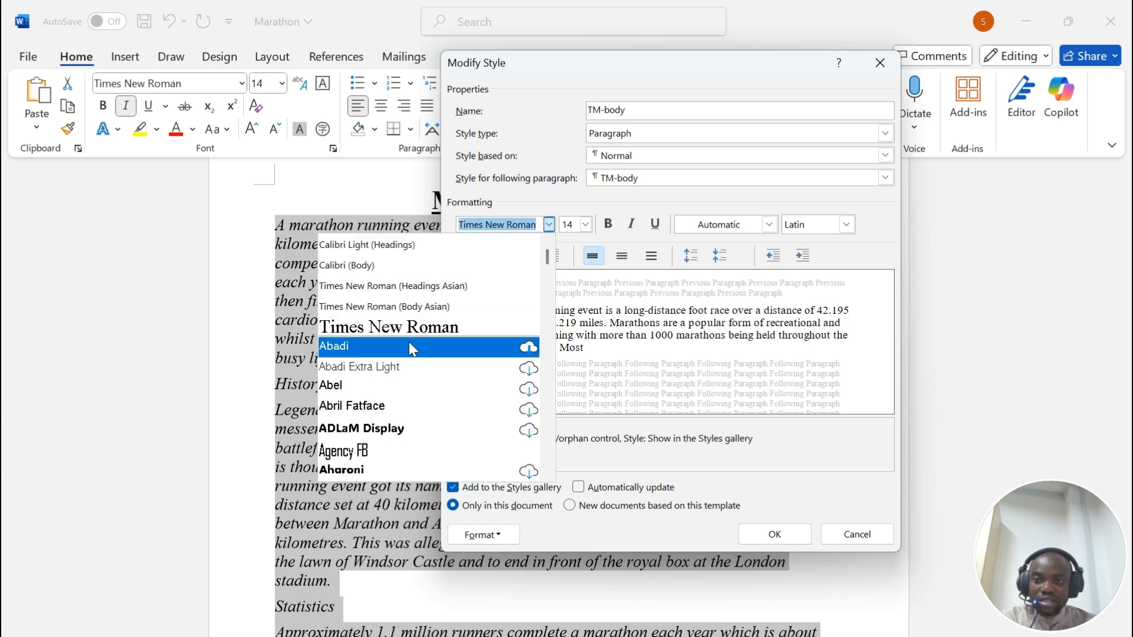
{"action": "left_click", "coordinate": [405, 267]}
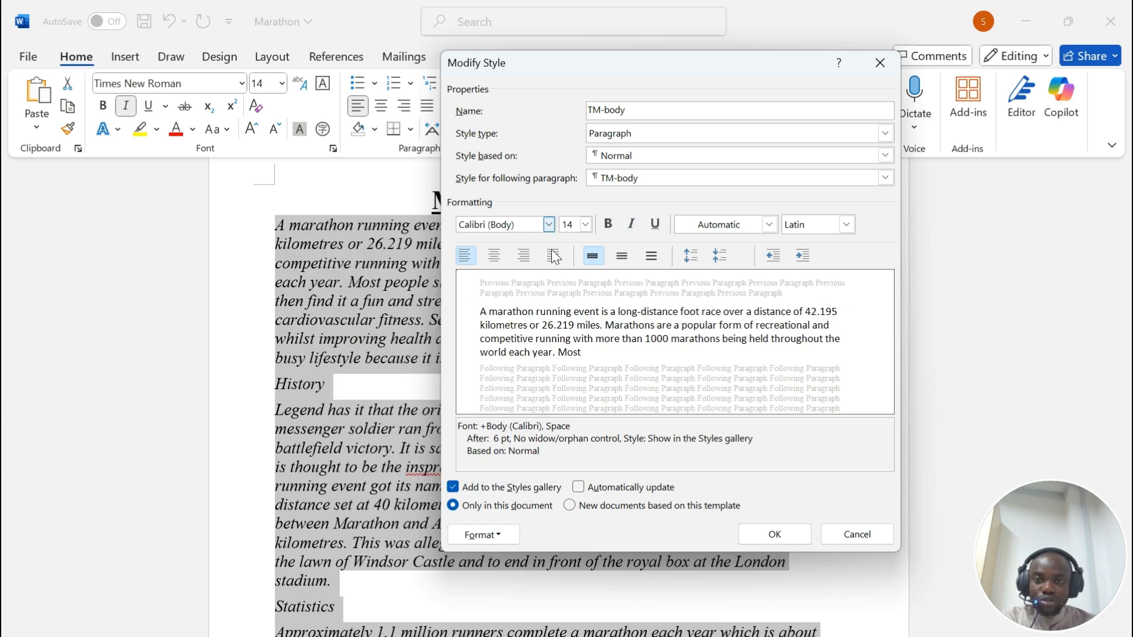
{"action": "left_click", "coordinate": [585, 225]}
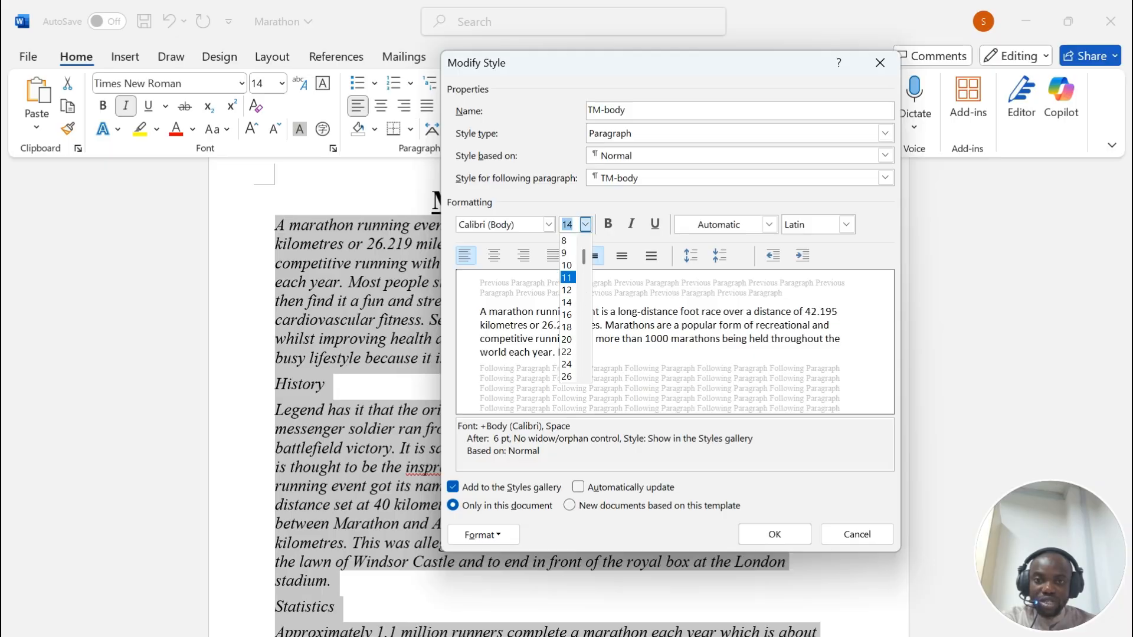
{"action": "left_click", "coordinate": [568, 278]}
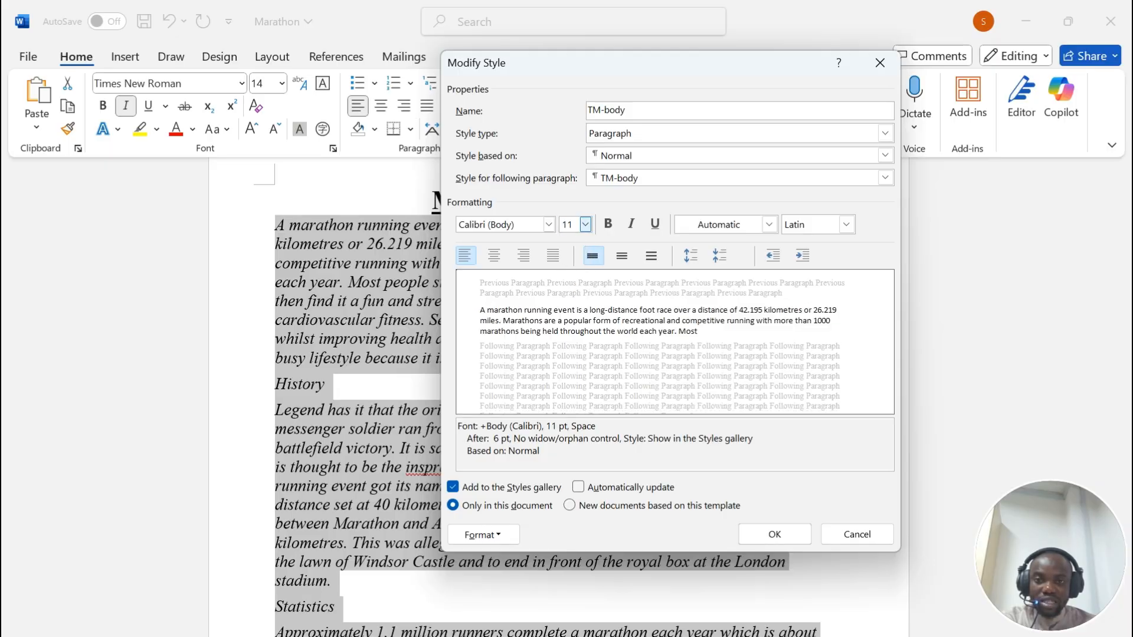
{"action": "left_click", "coordinate": [553, 255]}
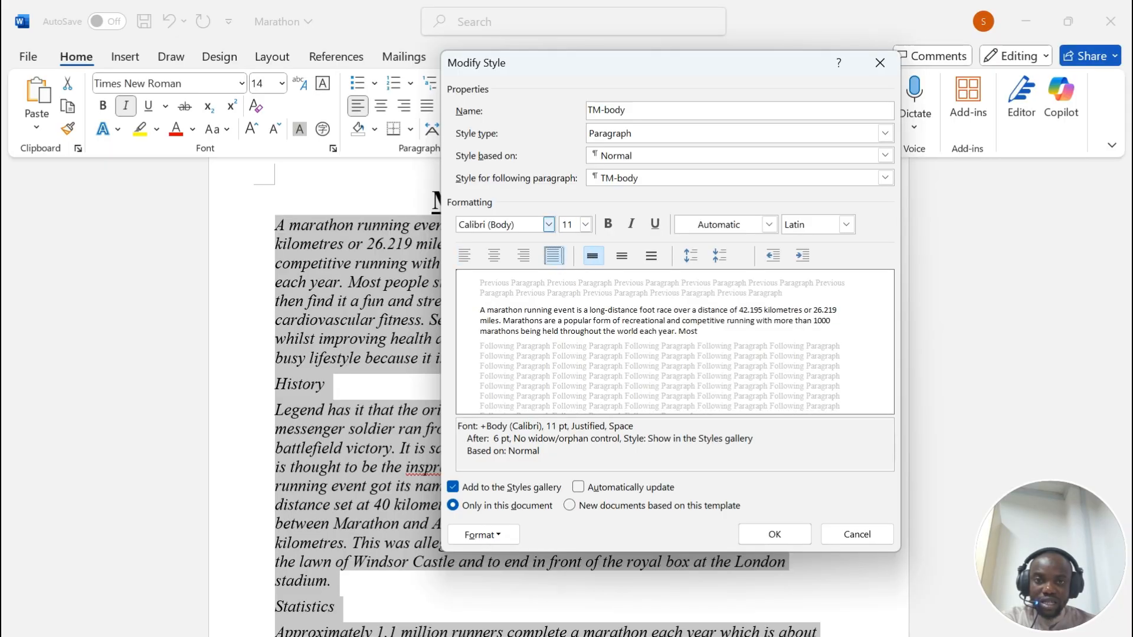
Step: Give TM-body 1.5 line spacing and 0 pt after, and save the style
{"action": "left_click", "coordinate": [502, 538]}
{"action": "left_click", "coordinate": [438, 366]}
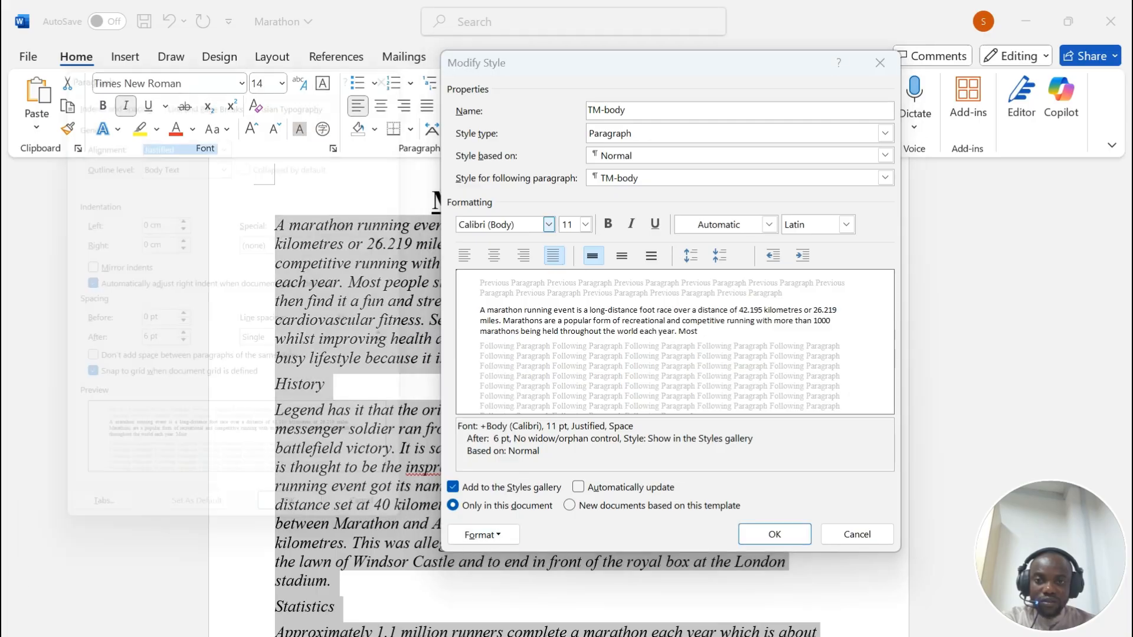
{"action": "left_click", "coordinate": [298, 347]}
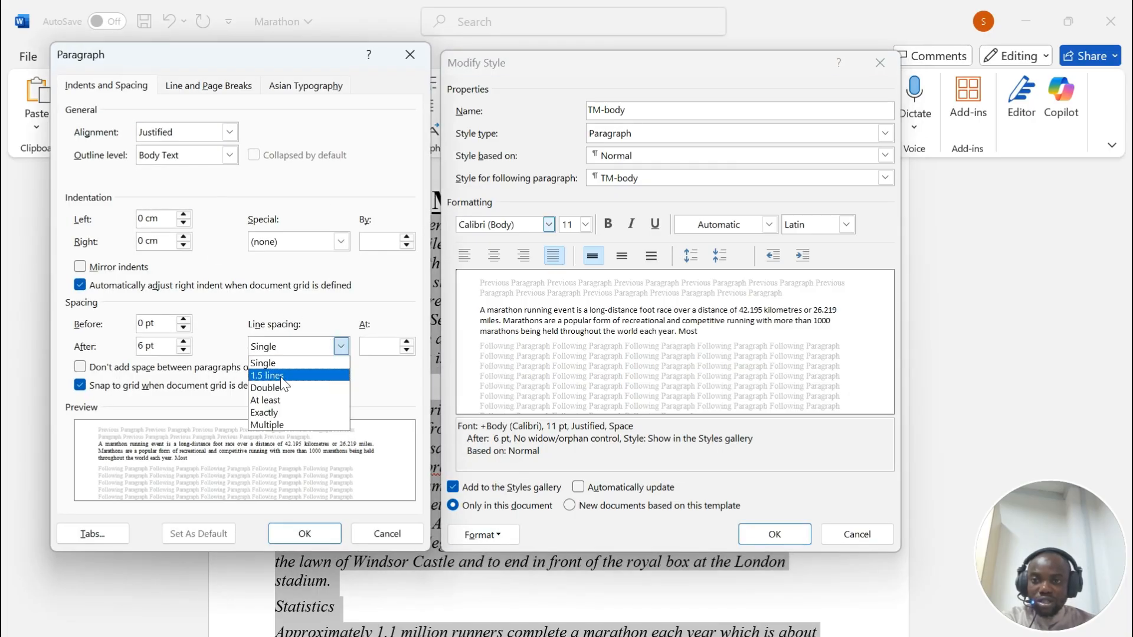
{"action": "left_click", "coordinate": [277, 370]}
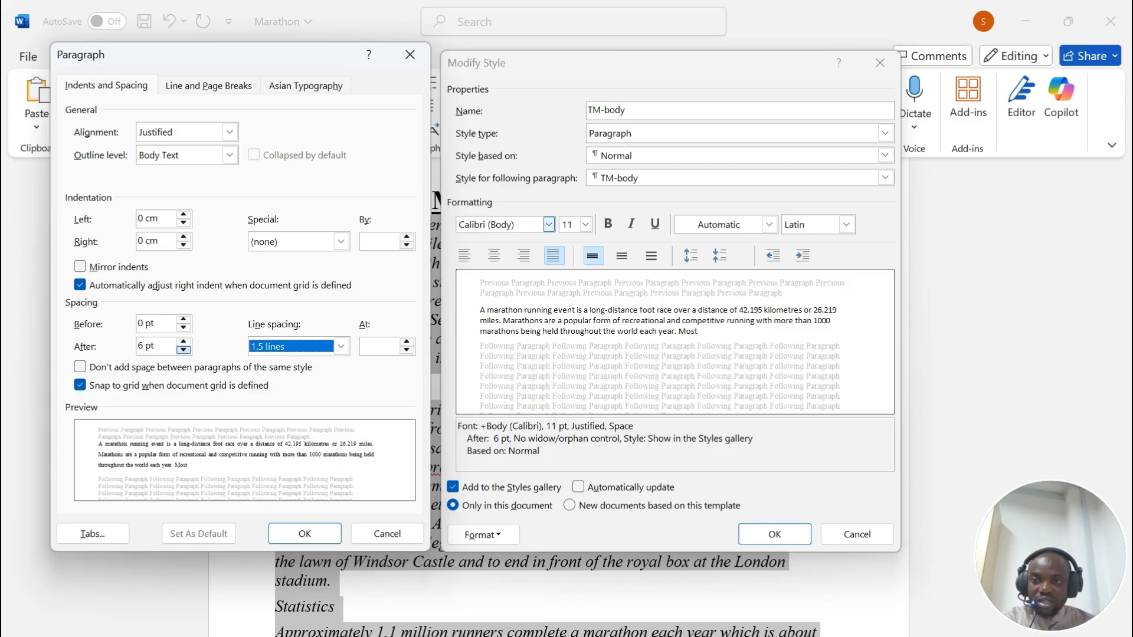
{"action": "left_click", "coordinate": [184, 349]}
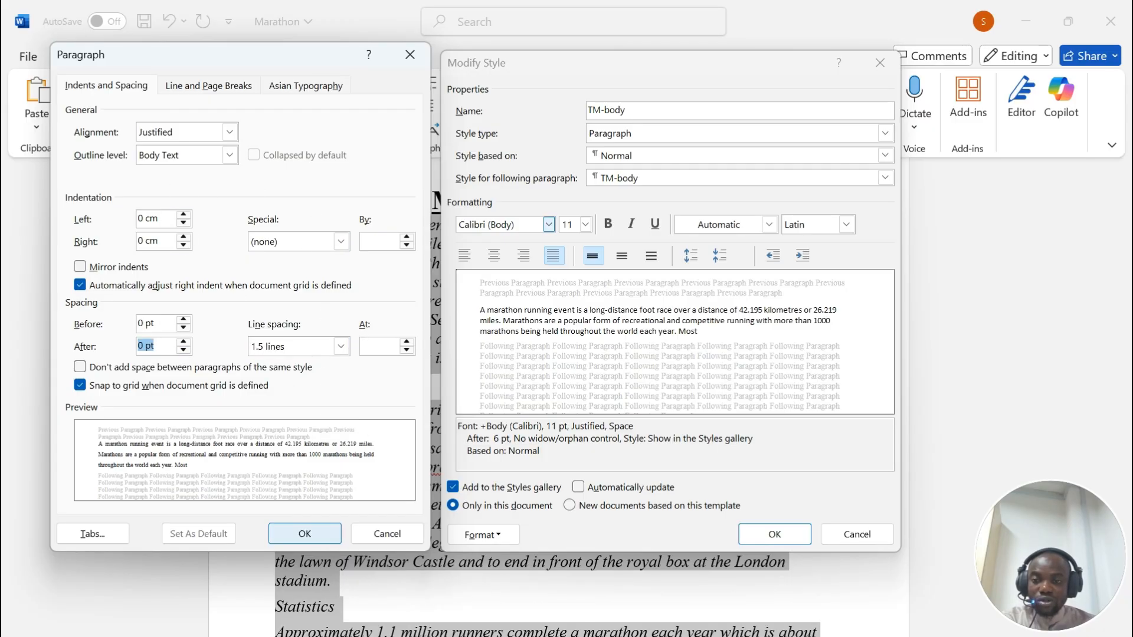
{"action": "left_click", "coordinate": [304, 534]}
{"action": "left_click", "coordinate": [774, 534]}
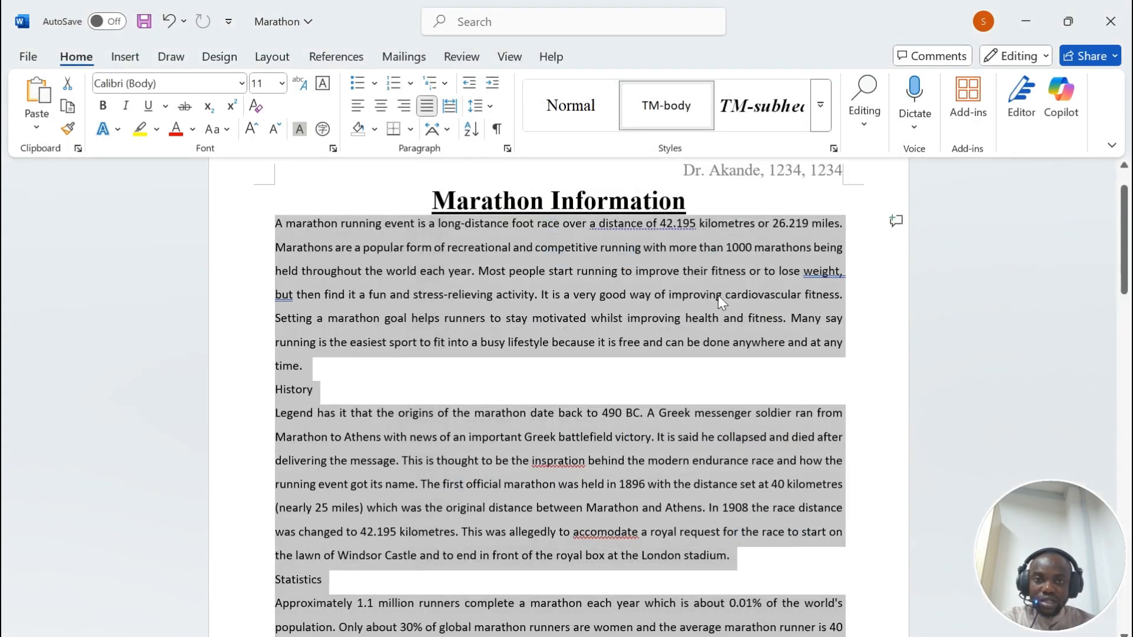
Step: Scroll through the Marathon document to check the restyled body text
{"action": "scroll", "coordinate": [717, 313], "scroll_direction": "down", "scroll_amount": 1}
{"action": "scroll", "coordinate": [717, 316], "scroll_direction": "down", "scroll_amount": 15}
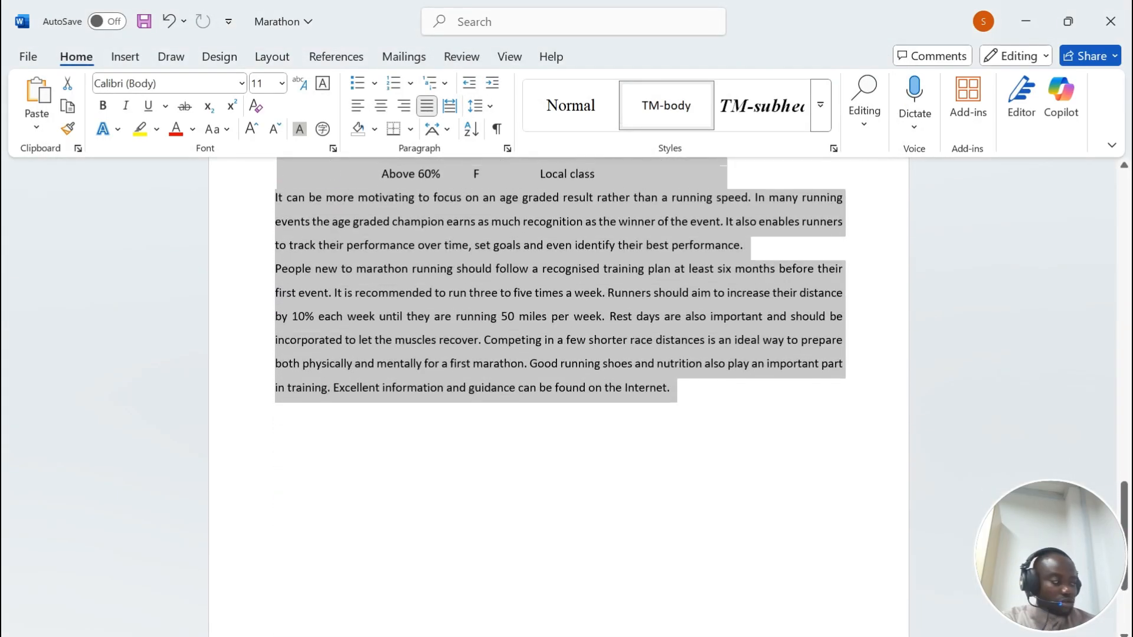
{"action": "scroll", "coordinate": [693, 379], "scroll_direction": "up", "scroll_amount": 15}
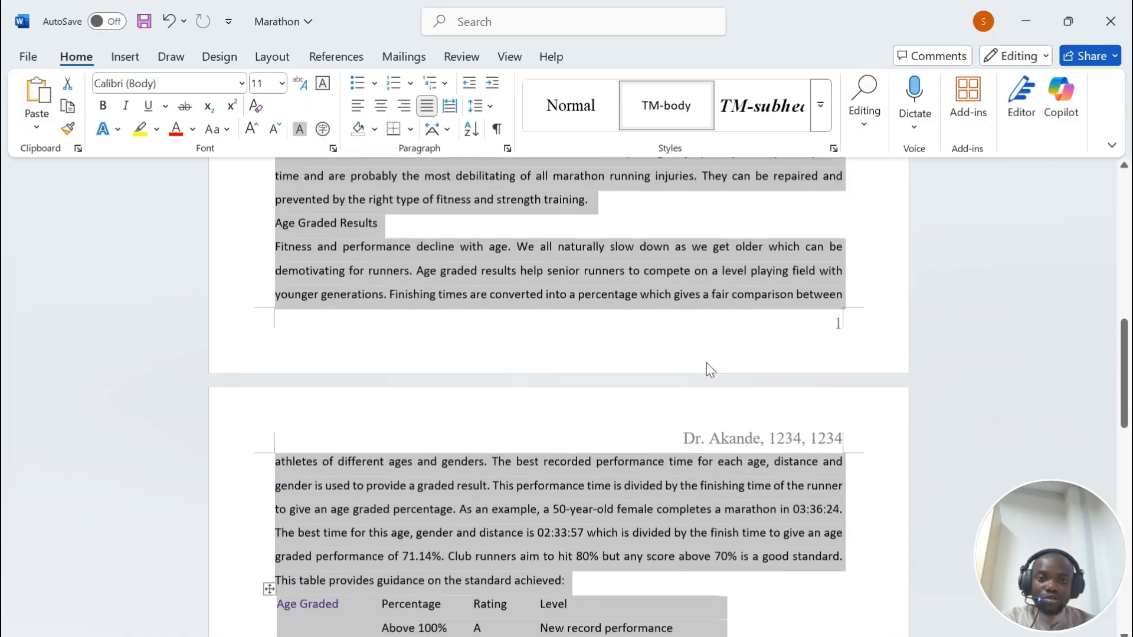
{"action": "scroll", "coordinate": [693, 379], "scroll_direction": "up", "scroll_amount": 5}
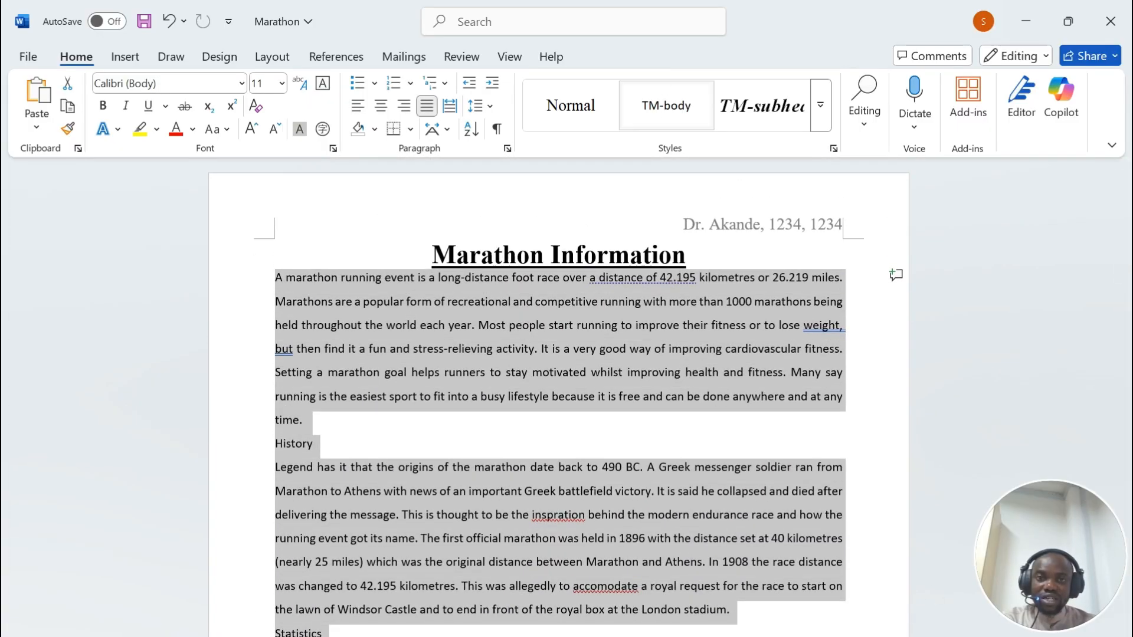
Step: Open and dismiss the TM-body style menu, then bring the exam PDF forward
{"action": "right_click", "coordinate": [665, 107]}
{"action": "left_click", "coordinate": [643, 120]}
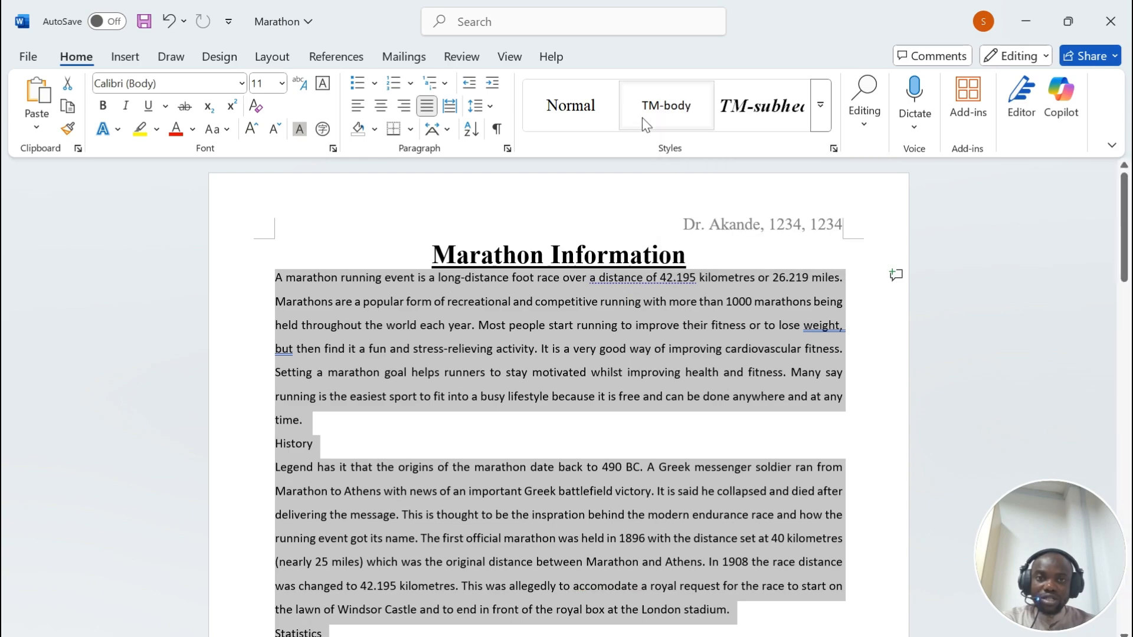
{"action": "key", "text": "alt+Tab"}
{"action": "scroll", "coordinate": [566, 378], "scroll_direction": "down", "scroll_amount": 5}
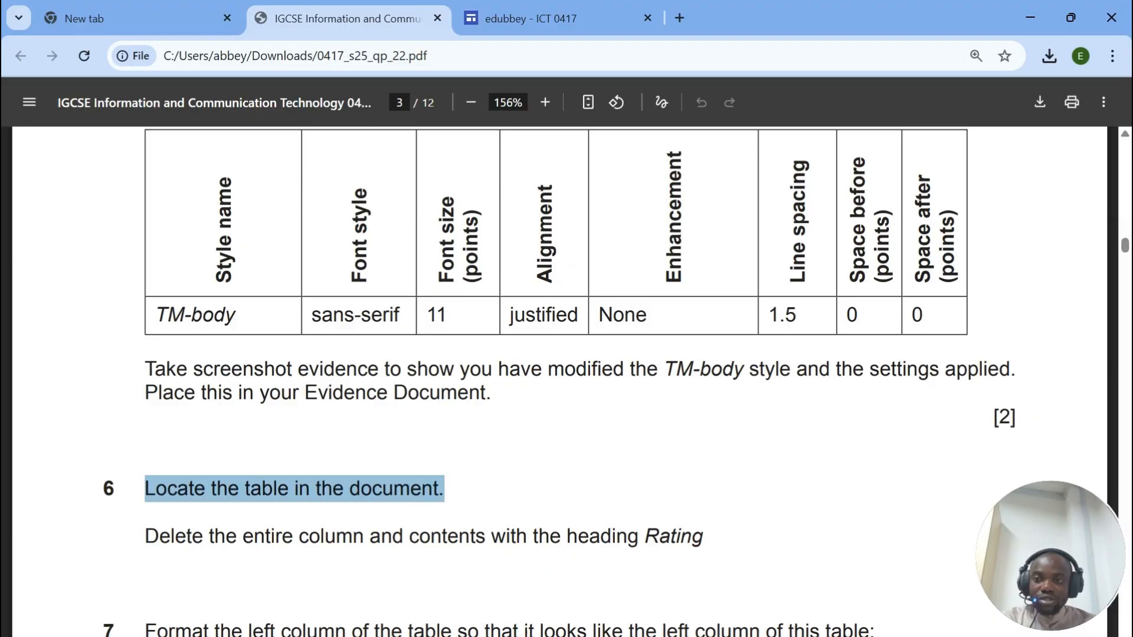
Step: Scroll the exam PDF to question 6 and highlight its instruction on deleting the Rating column
{"action": "scroll", "coordinate": [566, 377], "scroll_direction": "down", "scroll_amount": 5}
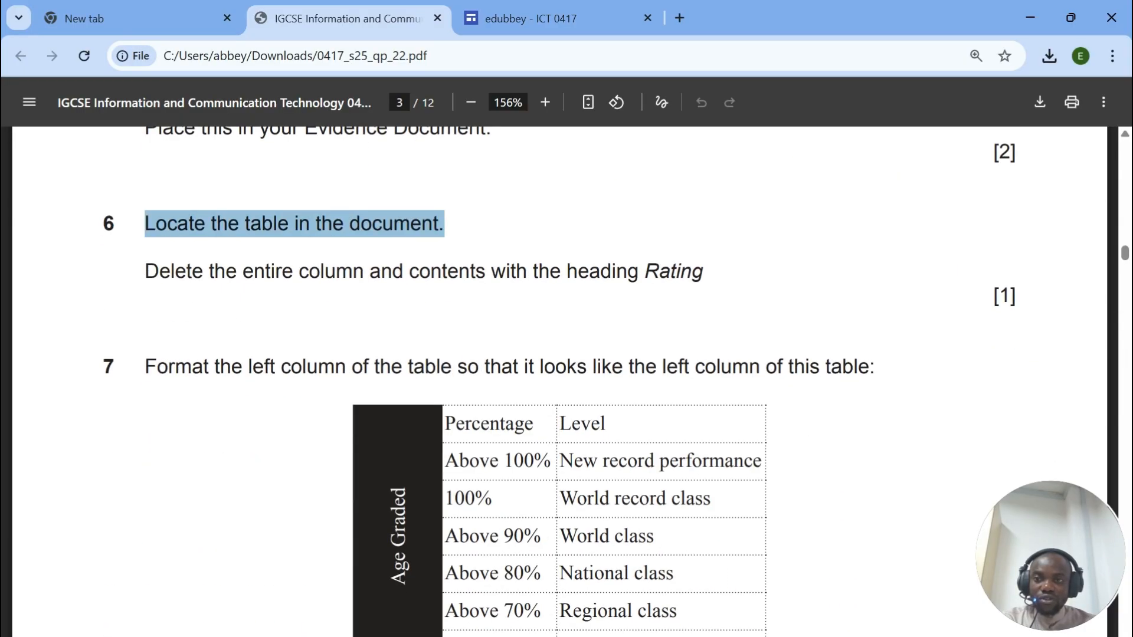
{"action": "left_click_drag", "start_coordinate": [145, 271], "coordinate": [669, 358]}
Step: Select the age-graded table's Rating column and remove it with Delete Columns
{"action": "key", "text": "alt+Tab"}
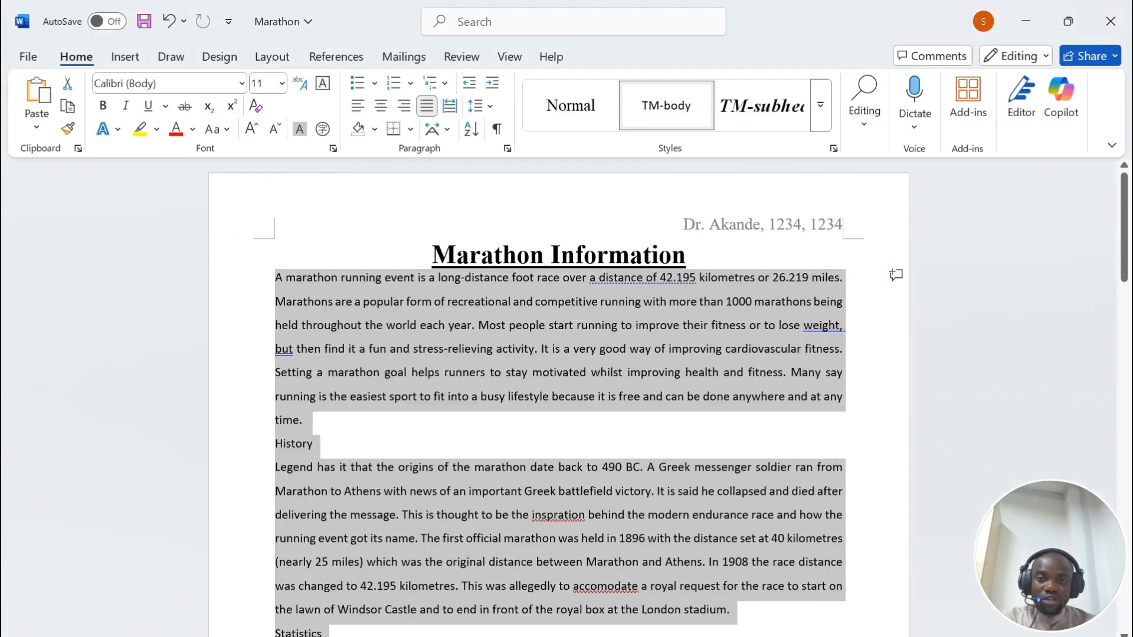
{"action": "scroll", "coordinate": [617, 488], "scroll_direction": "down", "scroll_amount": 15}
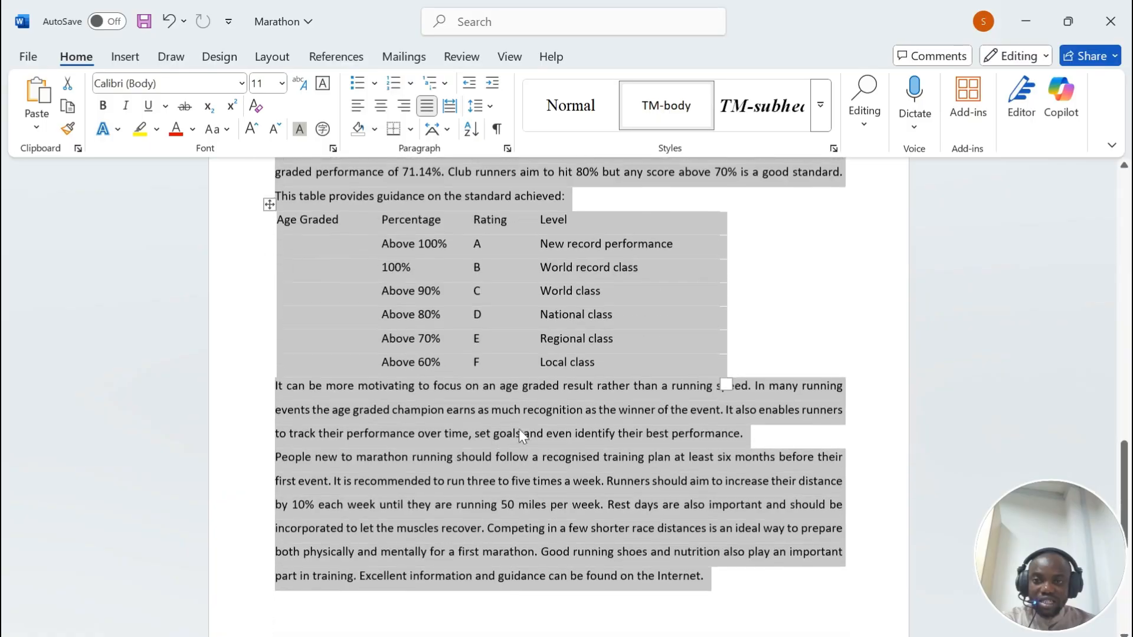
{"action": "left_click", "coordinate": [522, 234]}
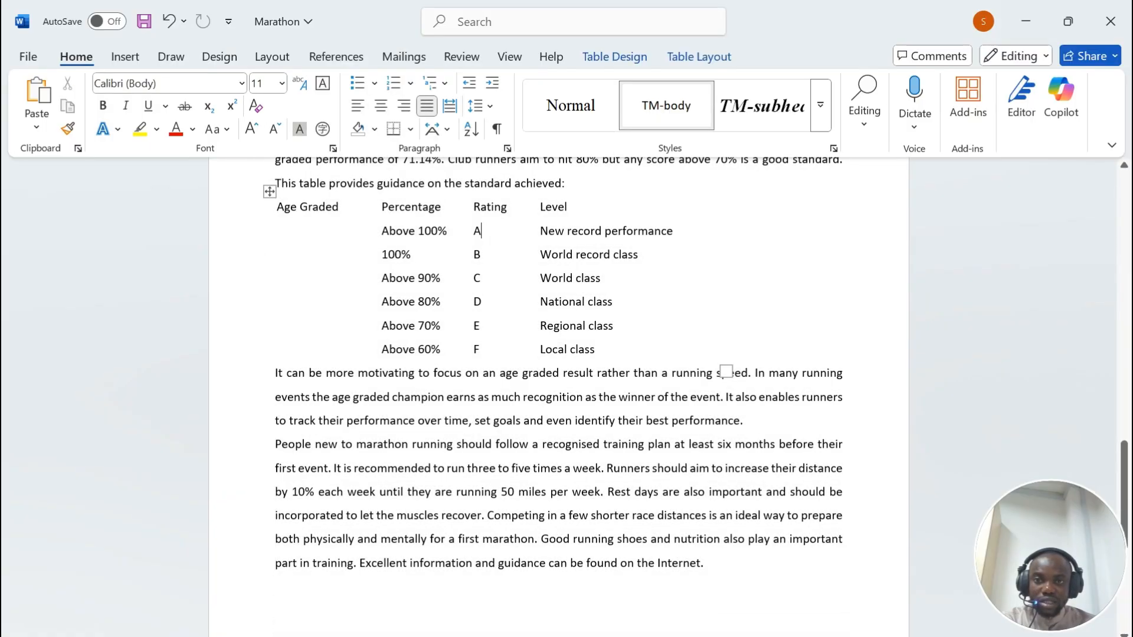
{"action": "left_click_drag", "start_coordinate": [490, 206], "coordinate": [490, 353]}
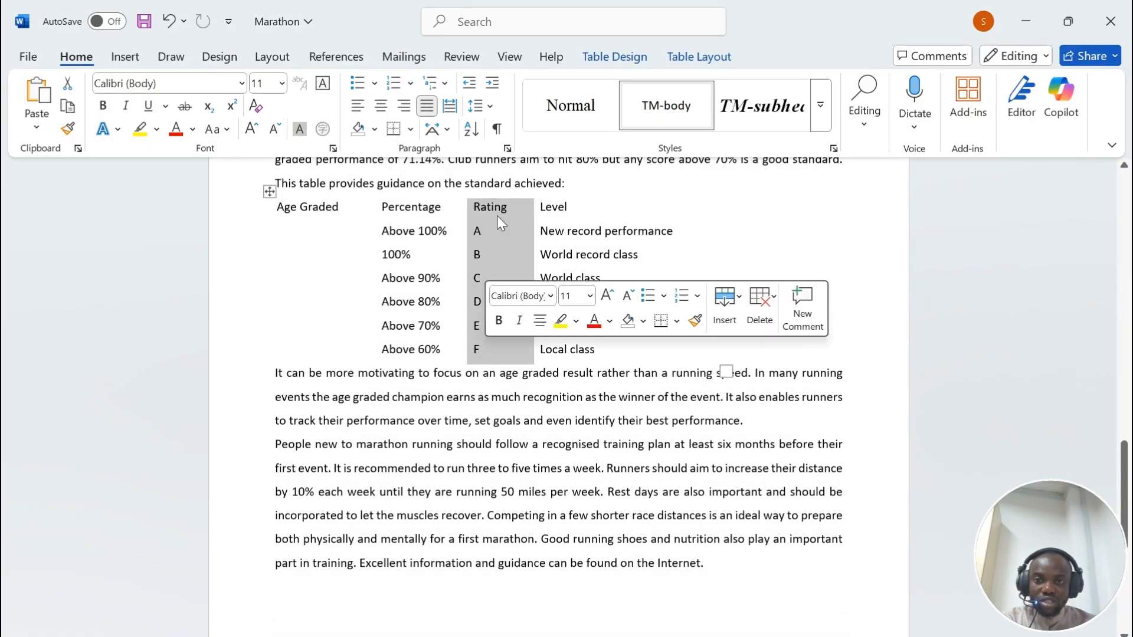
{"action": "right_click", "coordinate": [495, 206]}
{"action": "left_click", "coordinate": [567, 407]}
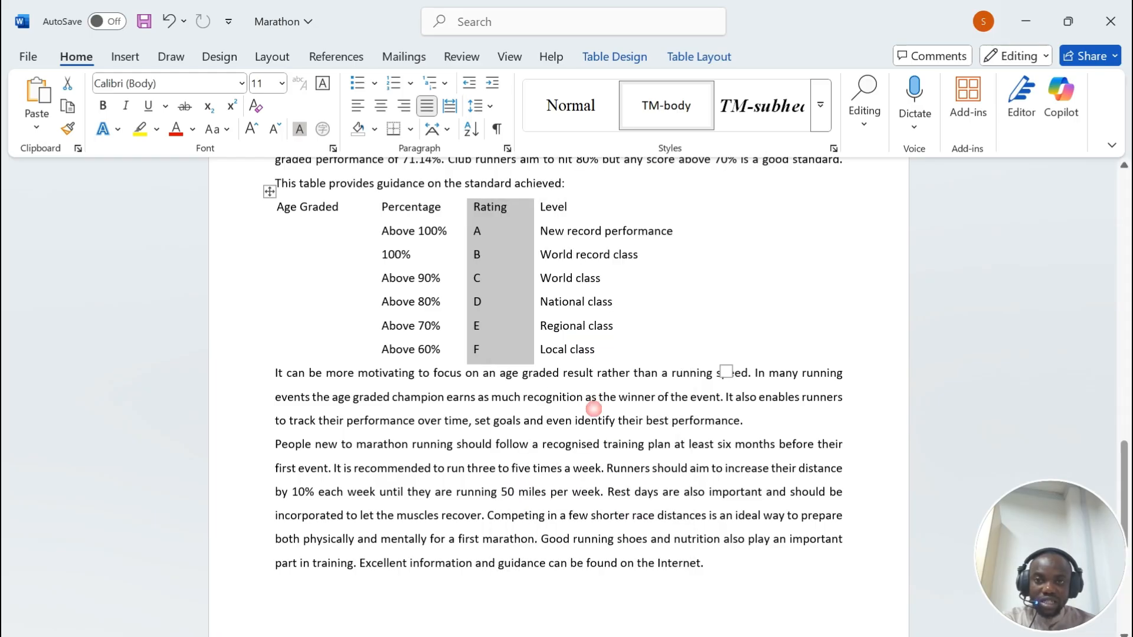
{"action": "key", "text": "alt+Tab"}
Step: Highlight question 7's instruction on styling the left column like the Age Graded sample, then return to Word
{"action": "scroll", "coordinate": [354, 330], "scroll_direction": "down", "scroll_amount": 2}
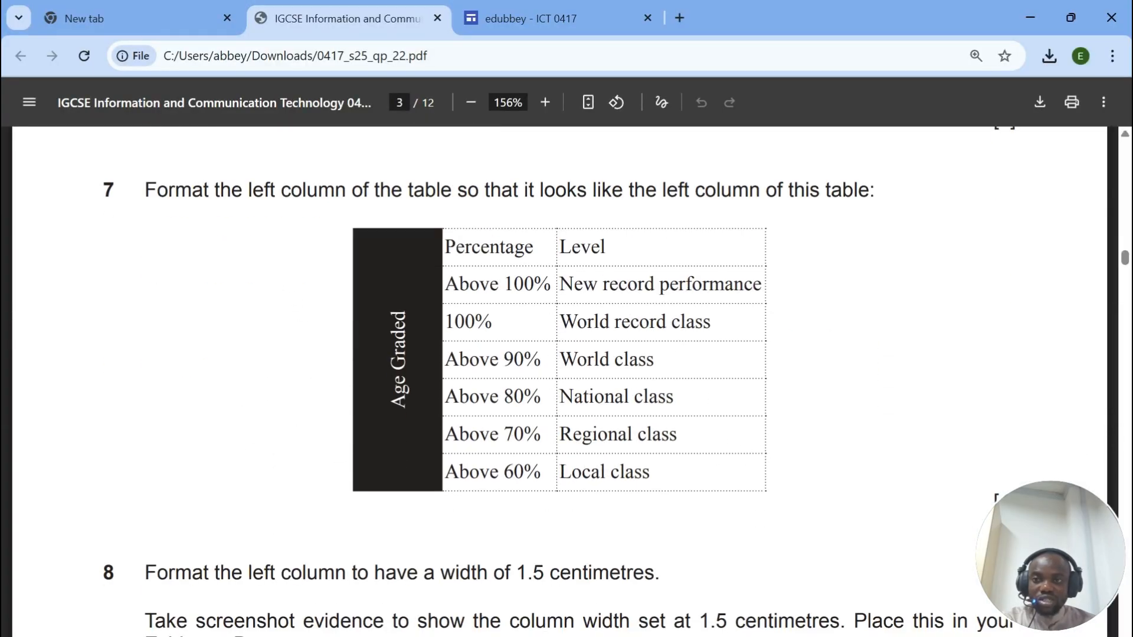
{"action": "left_click_drag", "start_coordinate": [156, 192], "coordinate": [875, 191]}
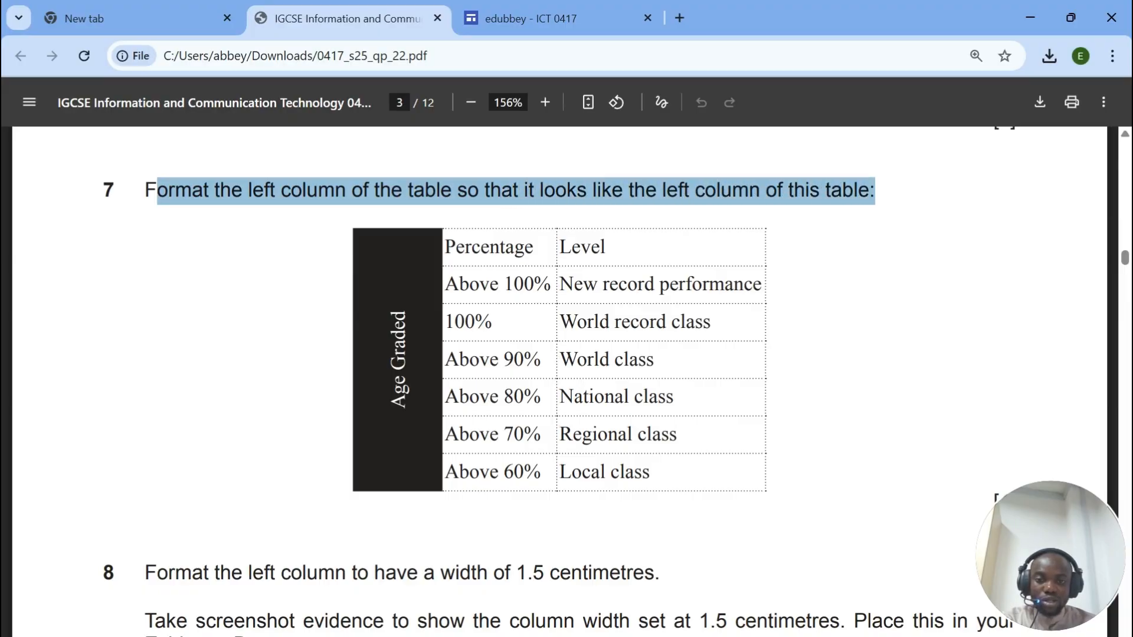
{"action": "scroll", "coordinate": [875, 191], "scroll_direction": "down", "scroll_amount": 1}
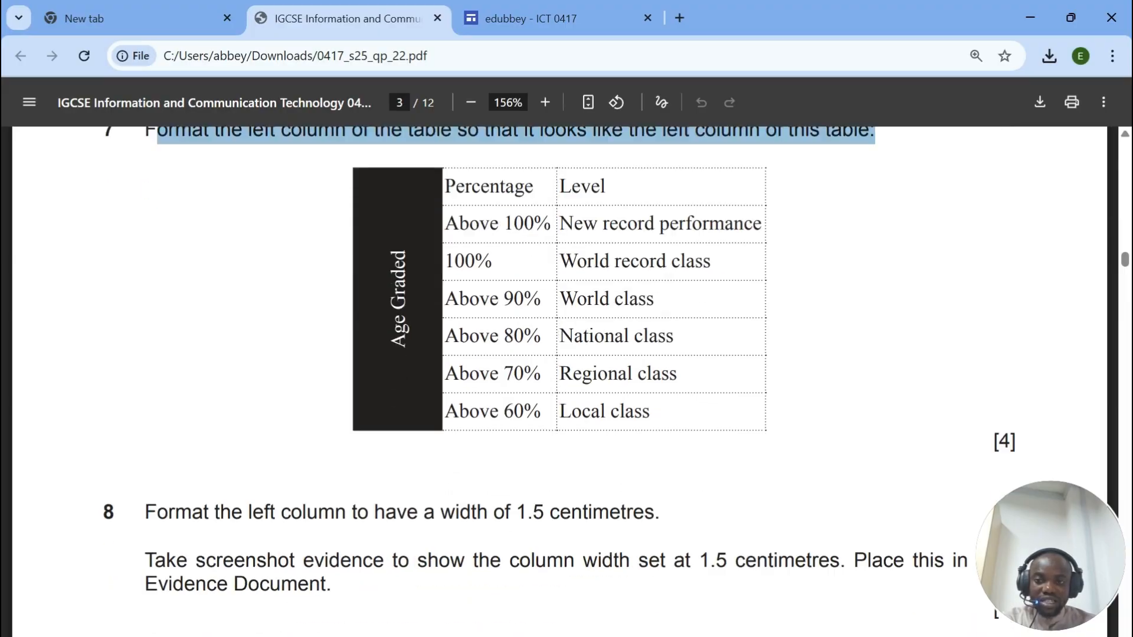
{"action": "left_click", "coordinate": [609, 636]}
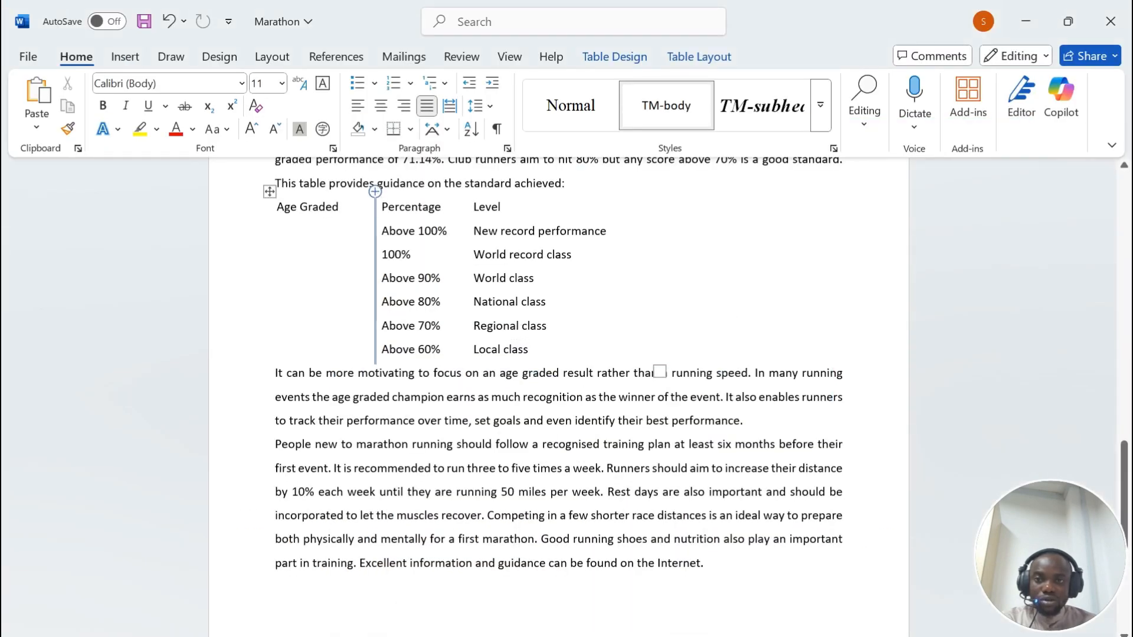
Step: Recheck the exam paper and turn on table gridlines from Table Layout
{"action": "left_click", "coordinate": [269, 191]}
{"action": "left_click", "coordinate": [610, 636]}
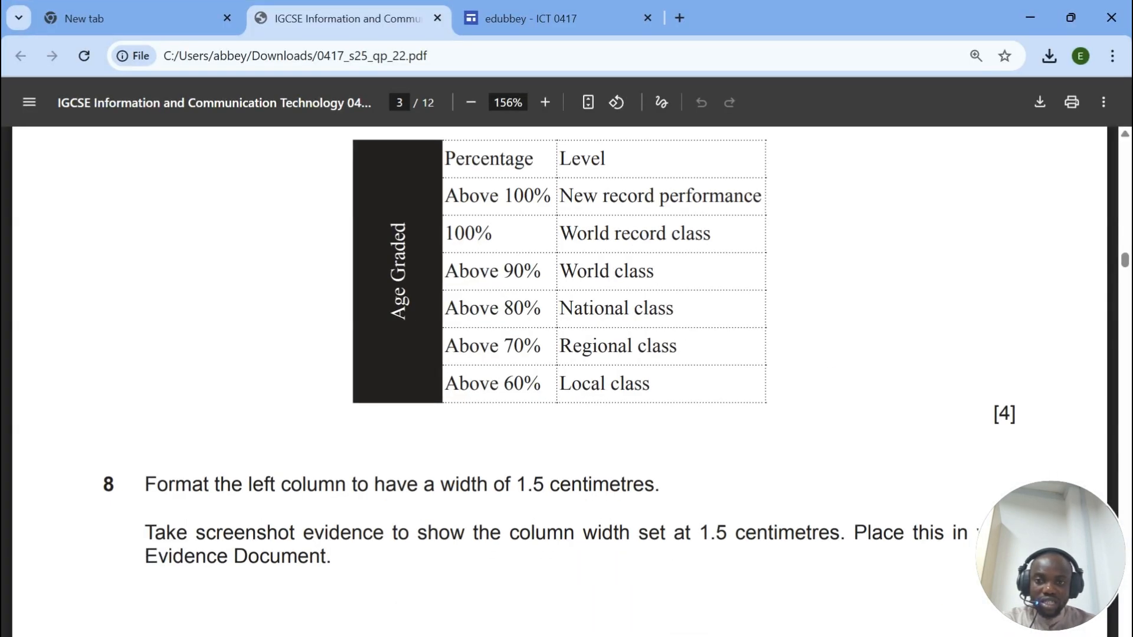
{"action": "left_click", "coordinate": [610, 636]}
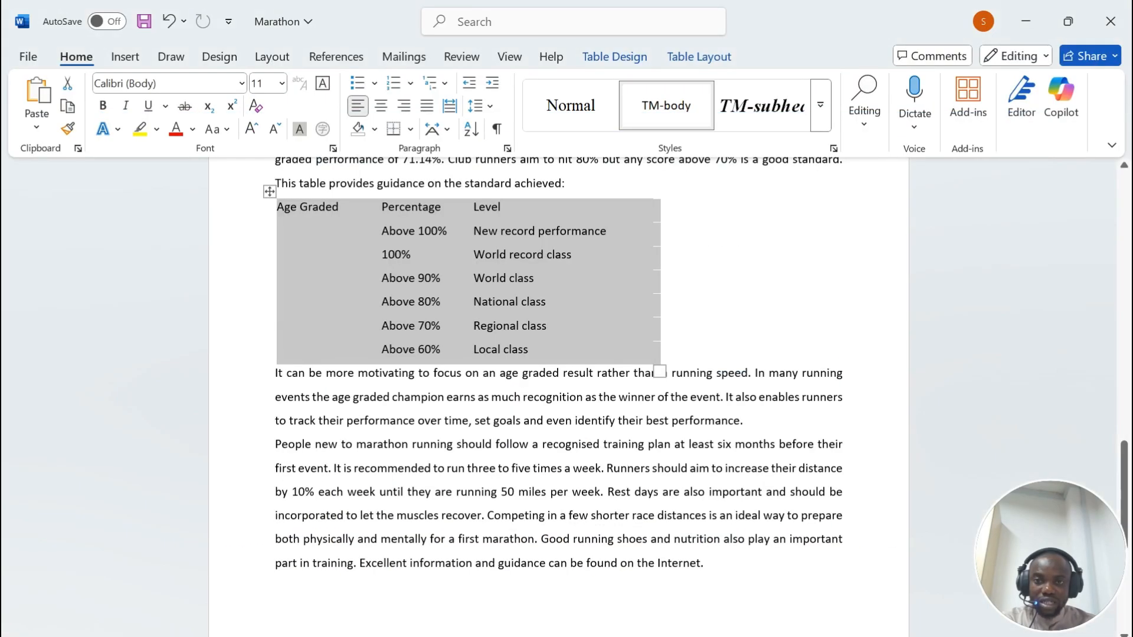
{"action": "left_click", "coordinate": [698, 57]}
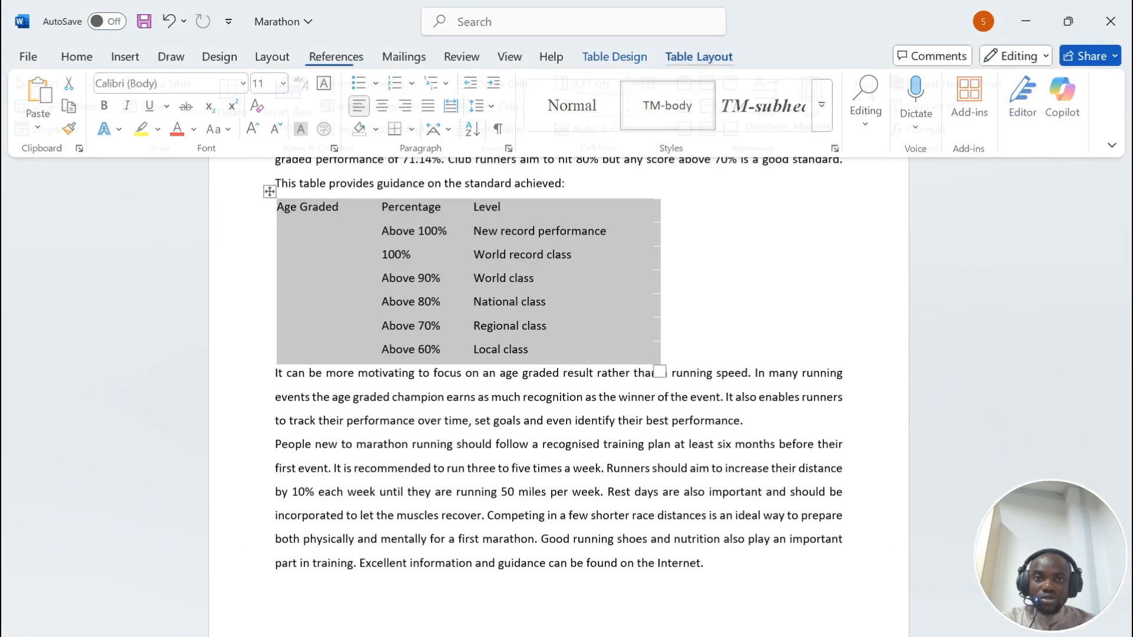
{"action": "left_click", "coordinate": [97, 105]}
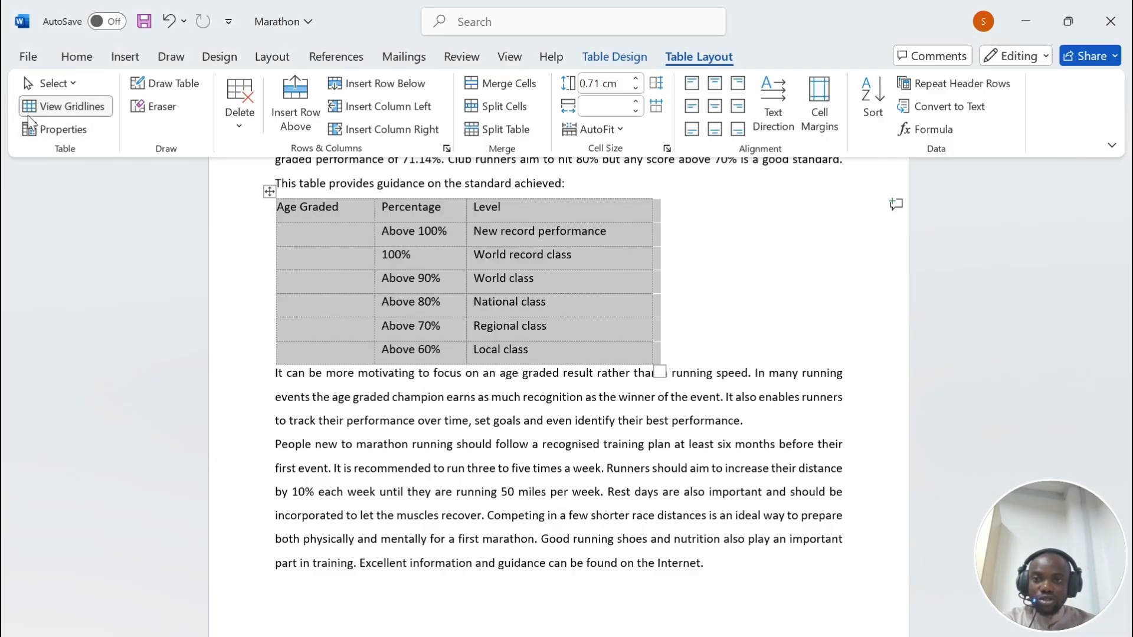
Step: Merge the left column into one cell, run Age Graded vertically and centre it
{"action": "left_click", "coordinate": [324, 208]}
{"action": "left_click_drag", "start_coordinate": [324, 207], "coordinate": [319, 353]}
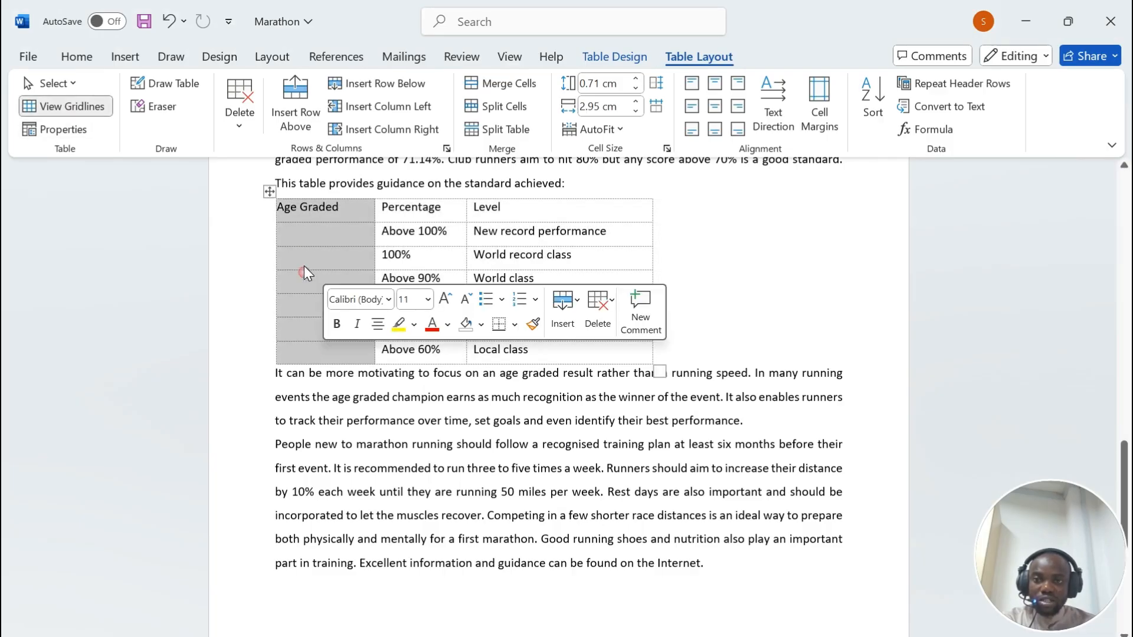
{"action": "right_click", "coordinate": [313, 236]}
{"action": "left_click", "coordinate": [375, 474]}
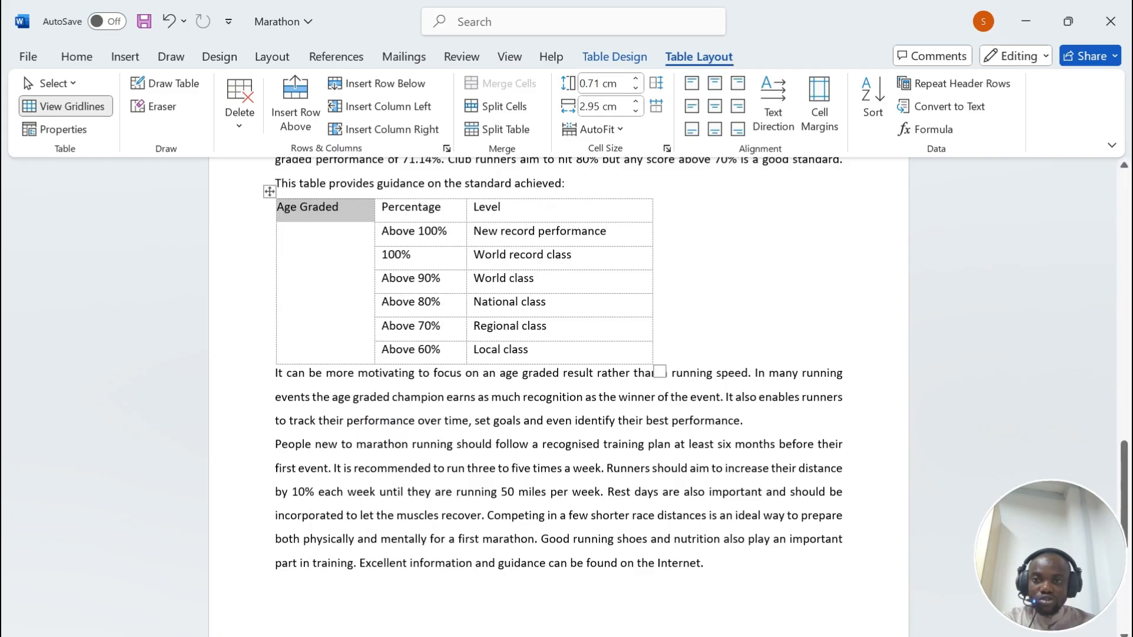
{"action": "left_click", "coordinate": [773, 105]}
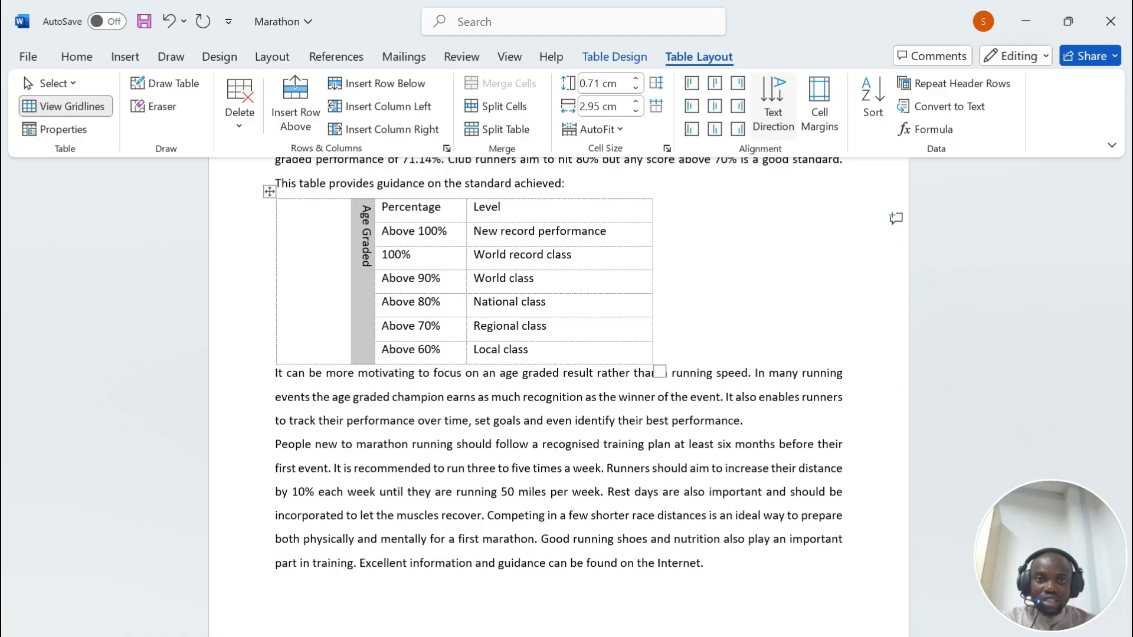
{"action": "left_click", "coordinate": [714, 106]}
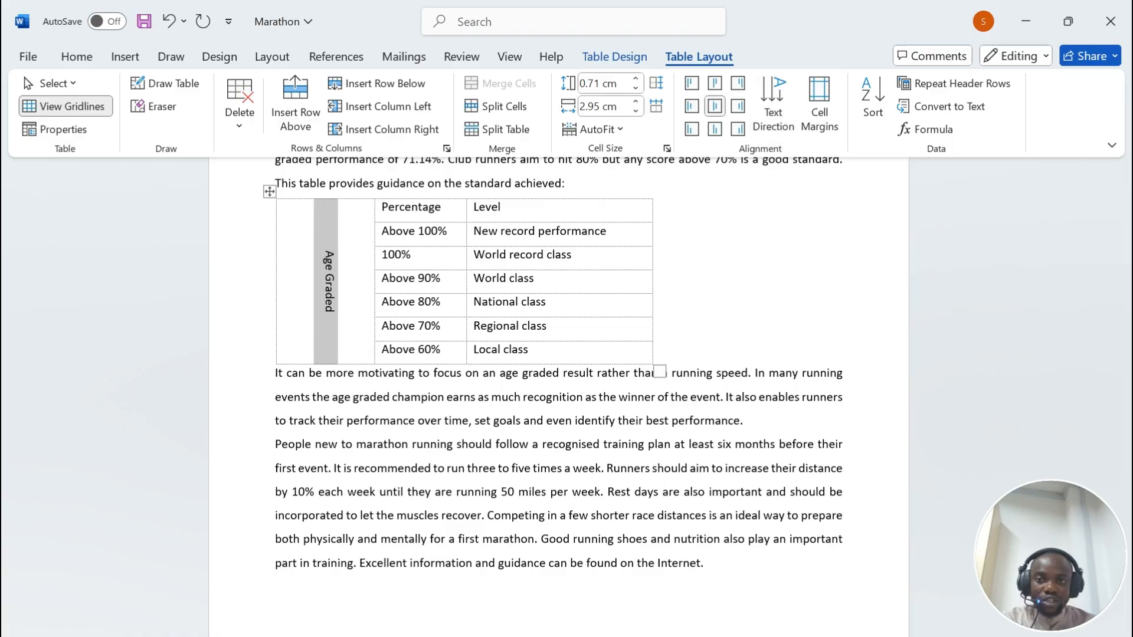
Step: Switch between the exam PDF and Word to read question 8's 1.5 cm left-column requirement
{"action": "key", "text": "alt+Tab"}
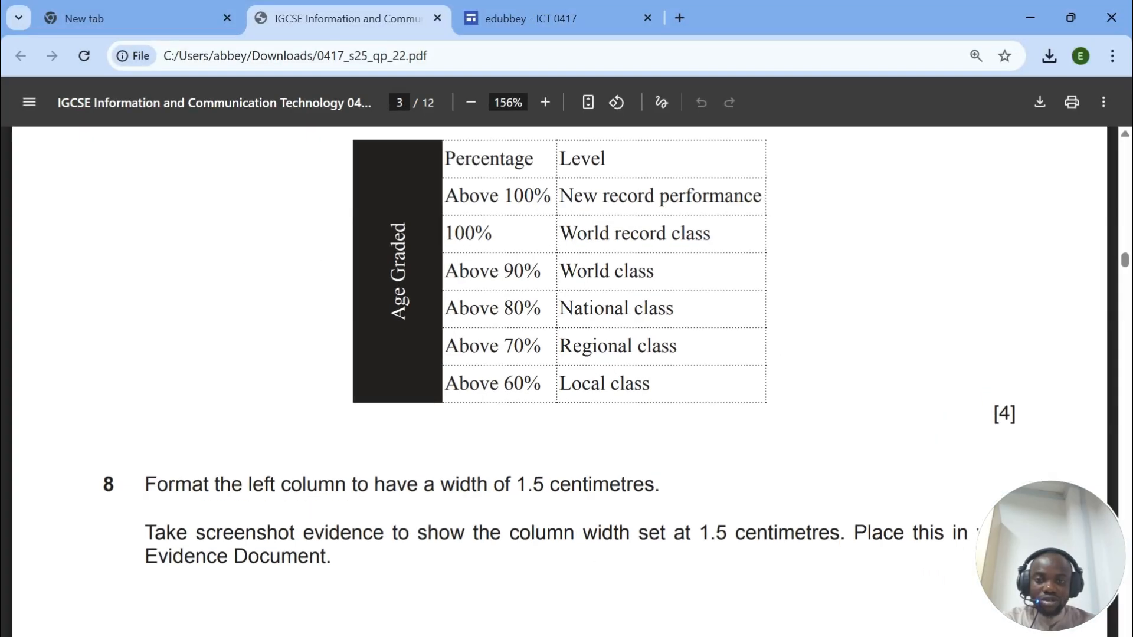
{"action": "key", "text": "alt+Tab"}
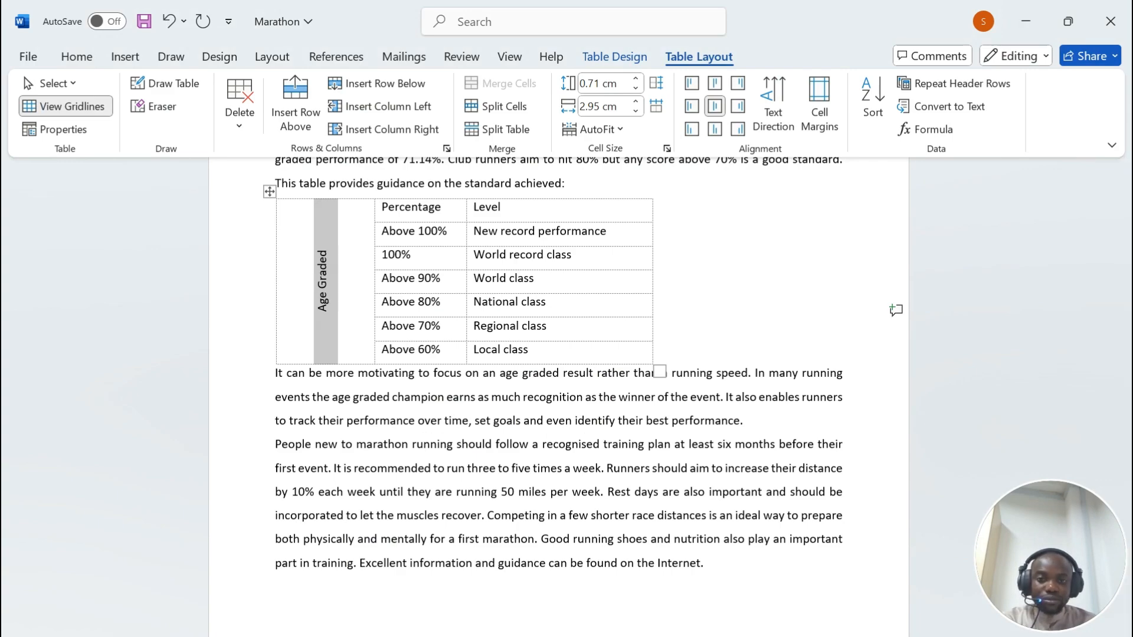
{"action": "key", "text": "alt+Tab"}
{"action": "scroll", "coordinate": [273, 465], "scroll_direction": "down", "scroll_amount": 2}
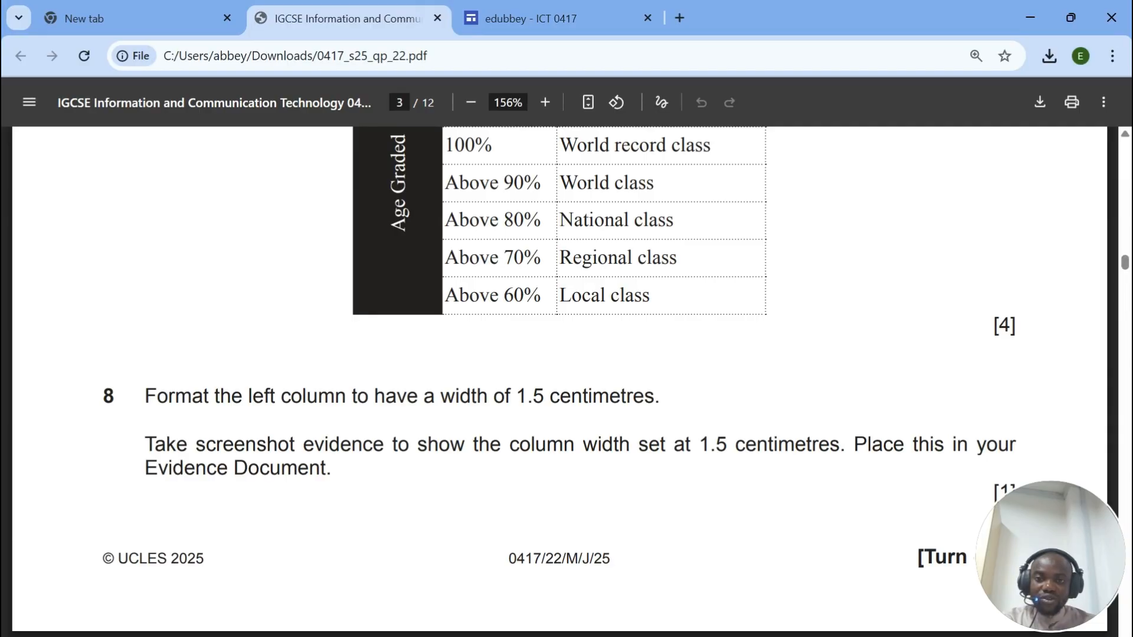
{"action": "key", "text": "alt+Tab"}
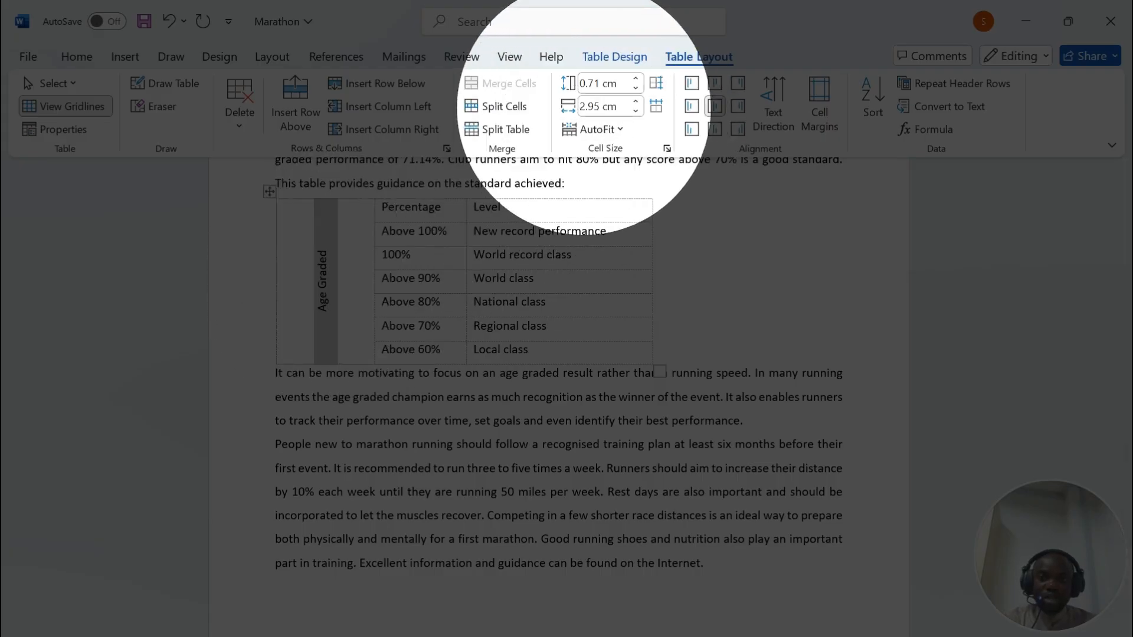
Step: Narrow the merged Age Graded column, then enter 1.5 cm in the Cell Size width box
{"action": "left_click", "coordinate": [636, 111]}
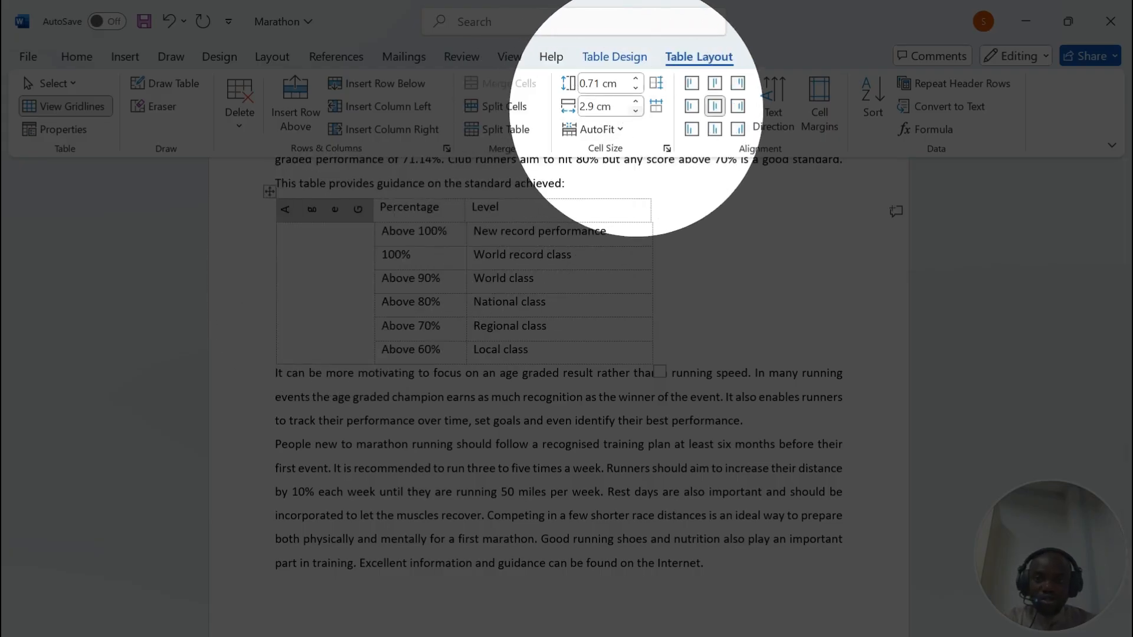
{"action": "key", "text": "ctrl+z"}
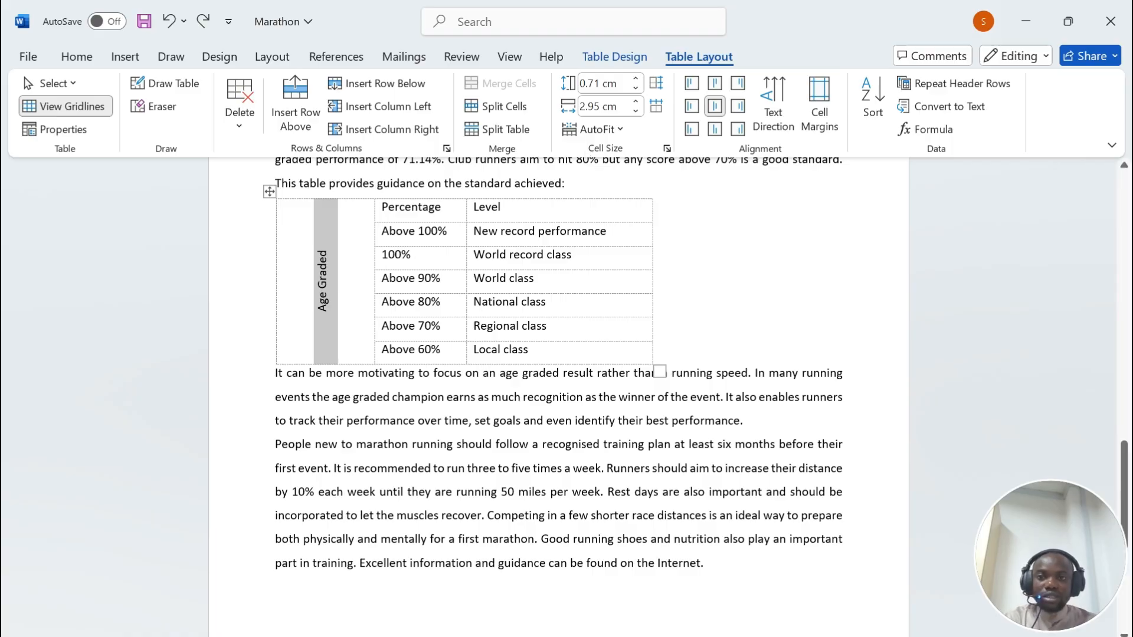
{"action": "key", "text": "ctrl+y"}
{"action": "triple_click", "coordinate": [307, 281]}
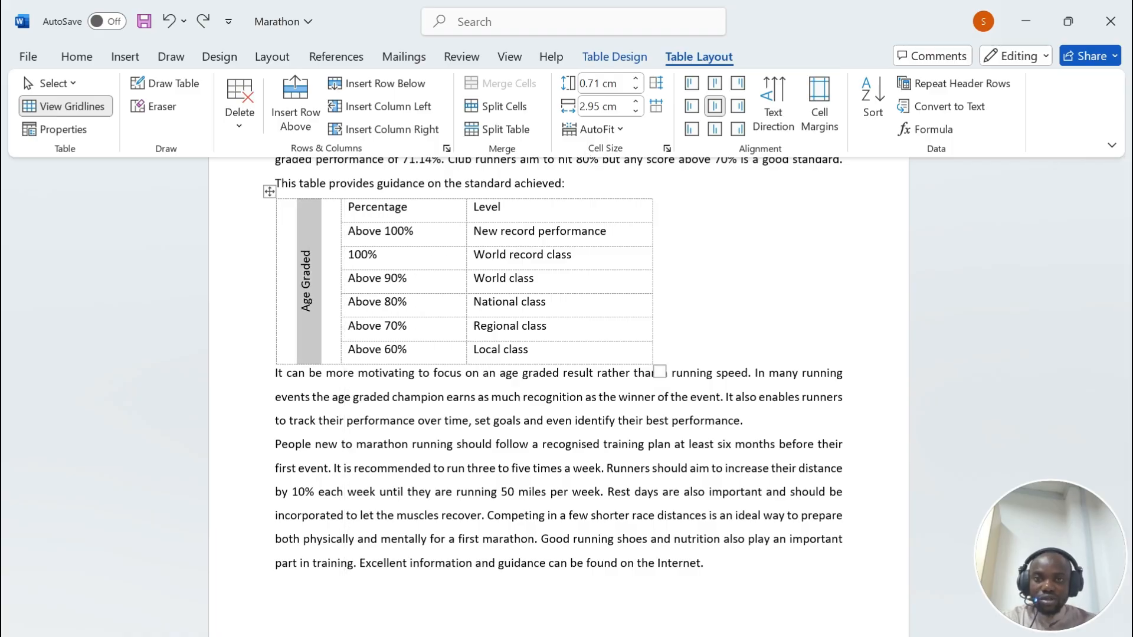
{"action": "left_click_drag", "start_coordinate": [341, 315], "coordinate": [324, 315]}
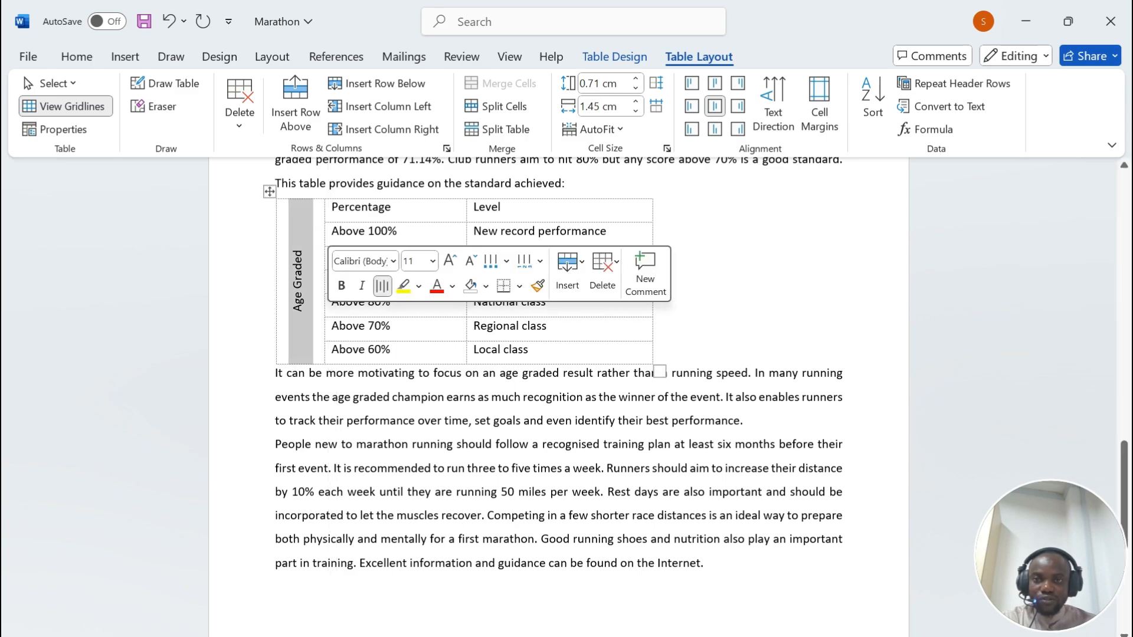
{"action": "left_click_drag", "start_coordinate": [325, 315], "coordinate": [333, 316]}
{"action": "left_click", "coordinate": [616, 103]}
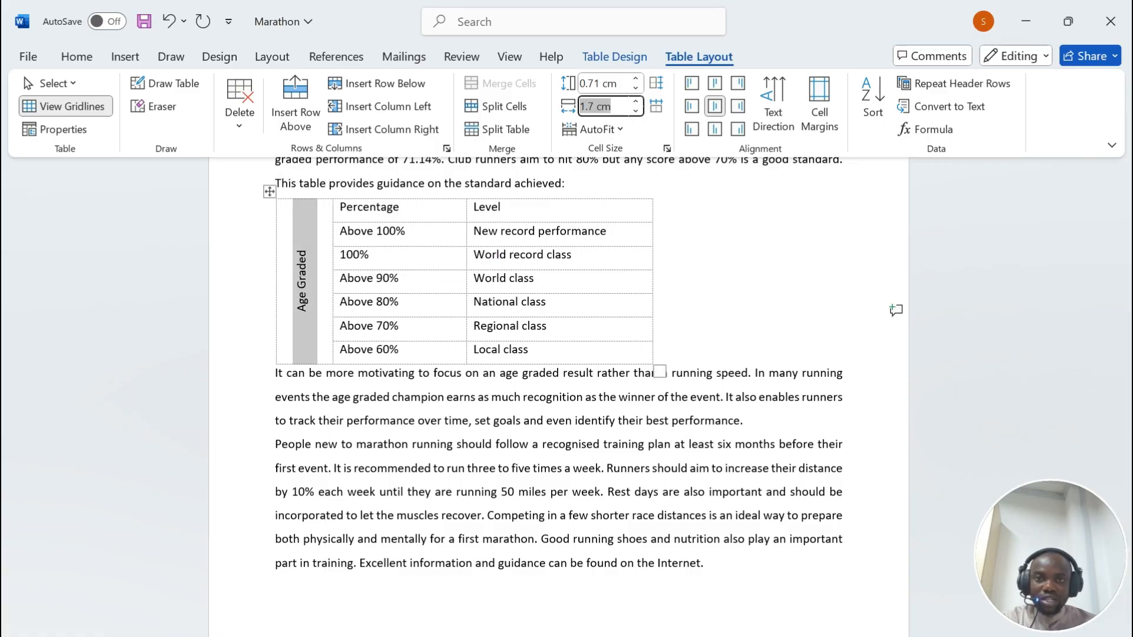
{"action": "key", "text": "BackSpace"}
{"action": "type", "text": "5"}
{"action": "key", "text": "Return"}
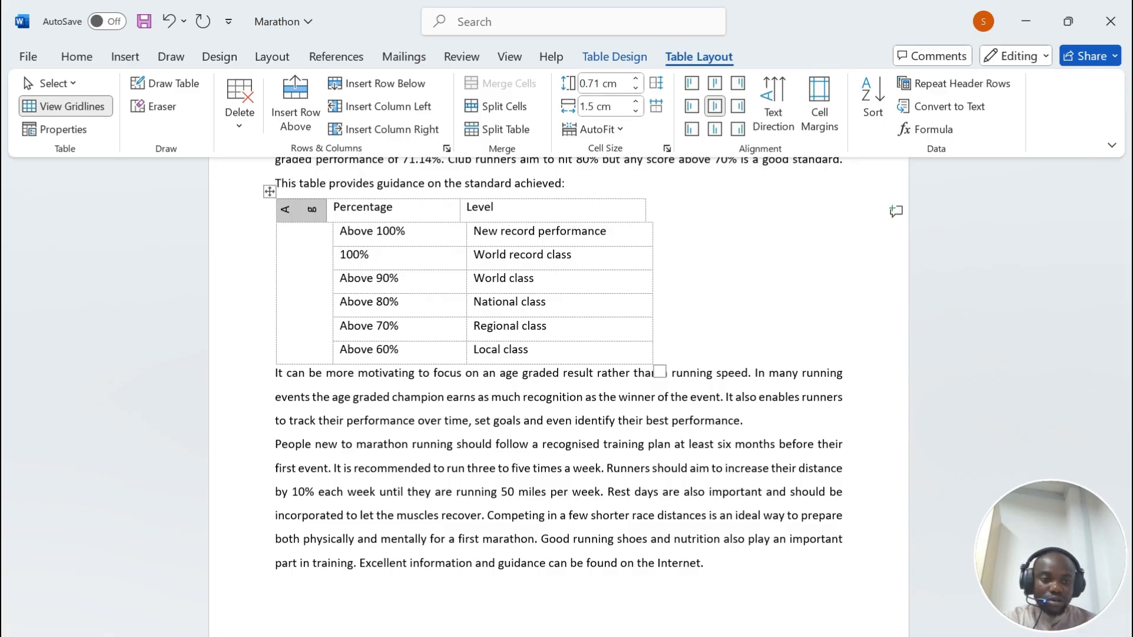
{"action": "key", "text": "alt+Tab"}
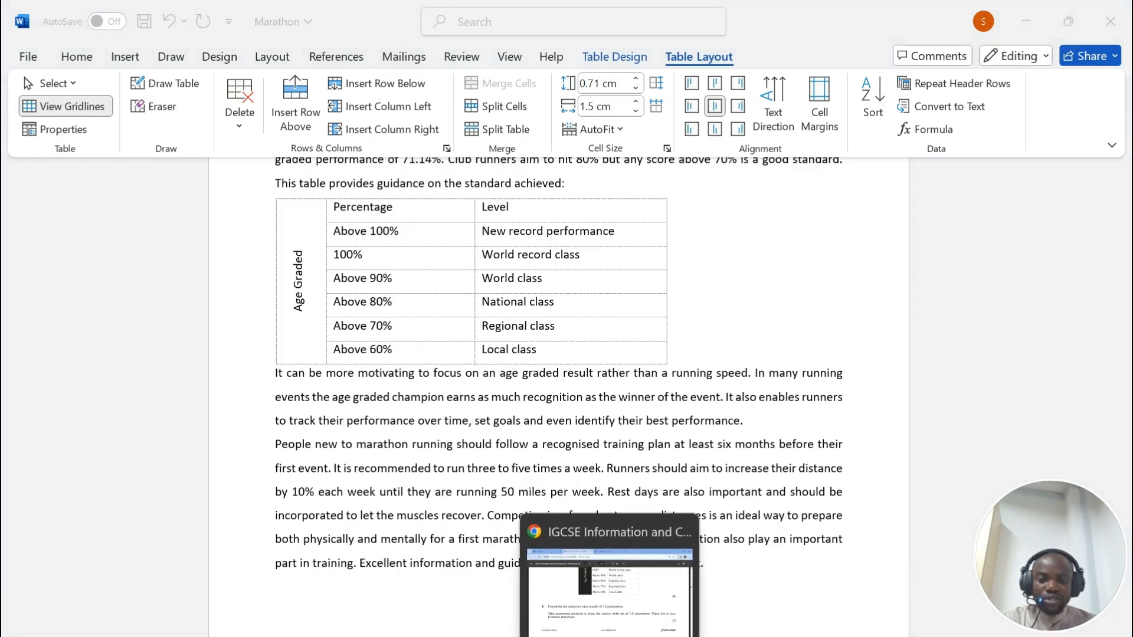
Step: Shade the Age Graded cell Black from the Home Shading menu so its text shows white
{"action": "left_click", "coordinate": [619, 576]}
{"action": "scroll", "coordinate": [332, 229], "scroll_direction": "down", "scroll_amount": 3}
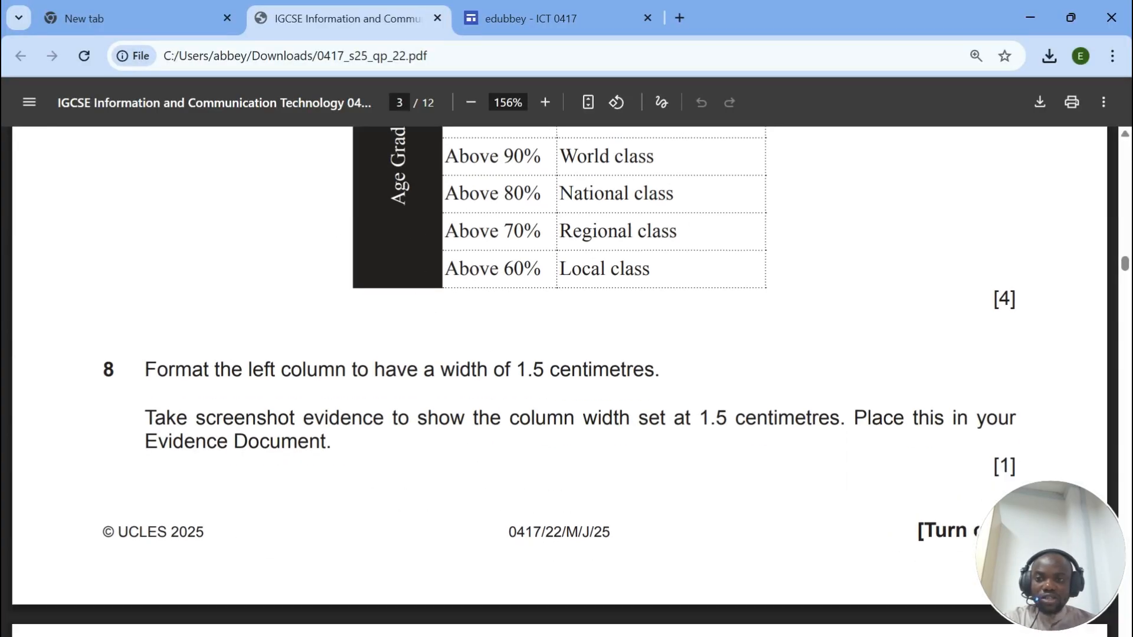
{"action": "scroll", "coordinate": [551, 418], "scroll_direction": "up", "scroll_amount": 6}
{"action": "left_click", "coordinate": [1030, 18]}
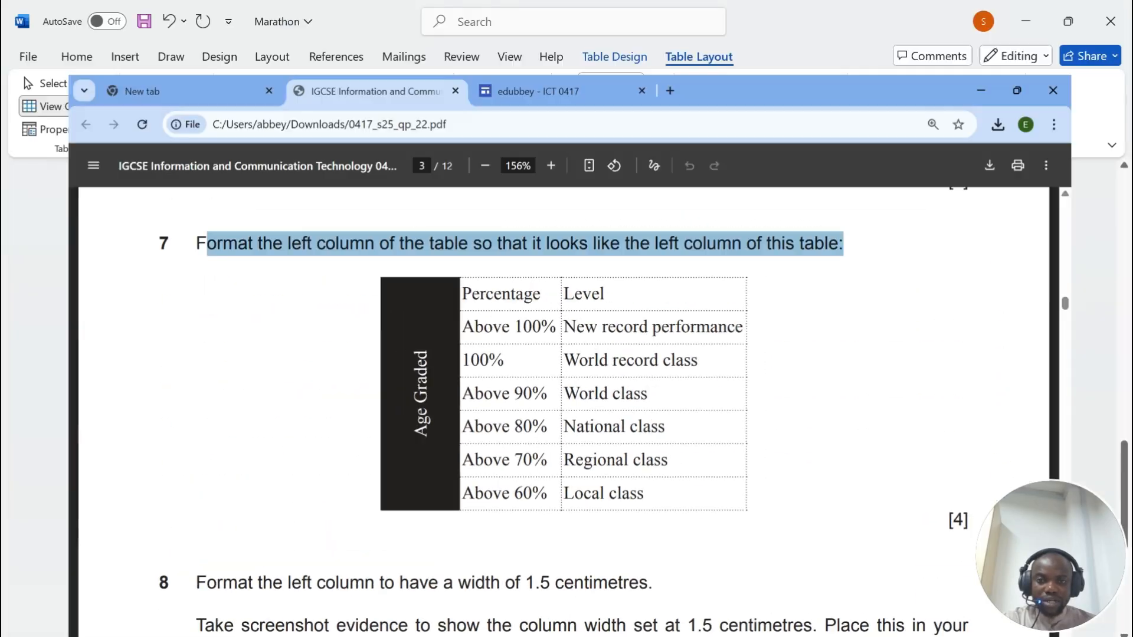
{"action": "left_click_drag", "start_coordinate": [300, 252], "coordinate": [299, 313]}
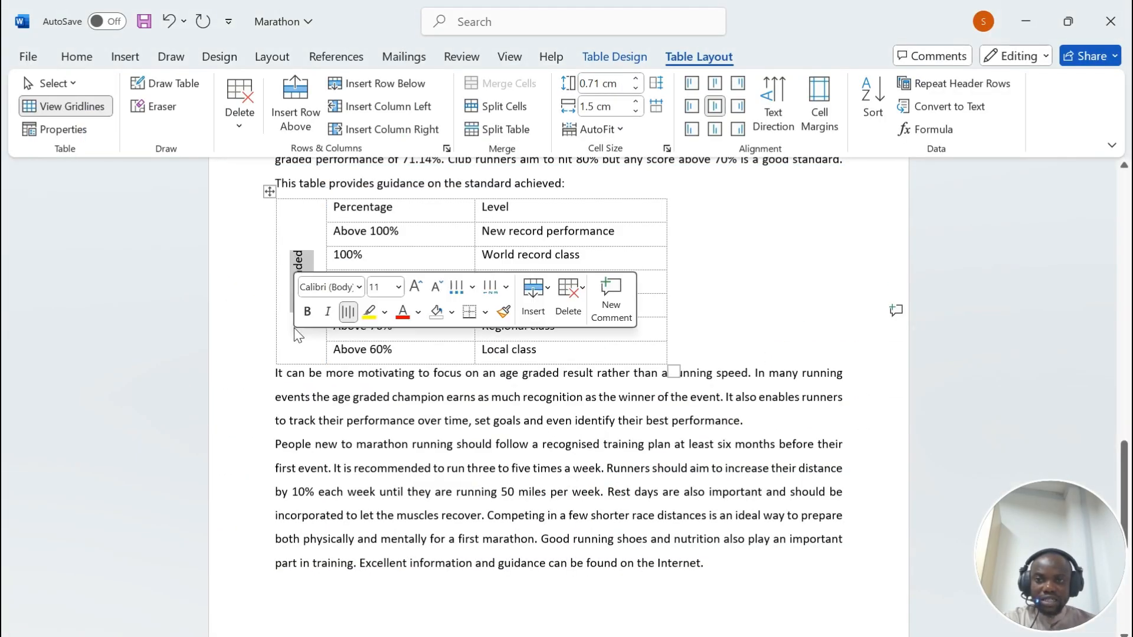
{"action": "left_click", "coordinate": [76, 57]}
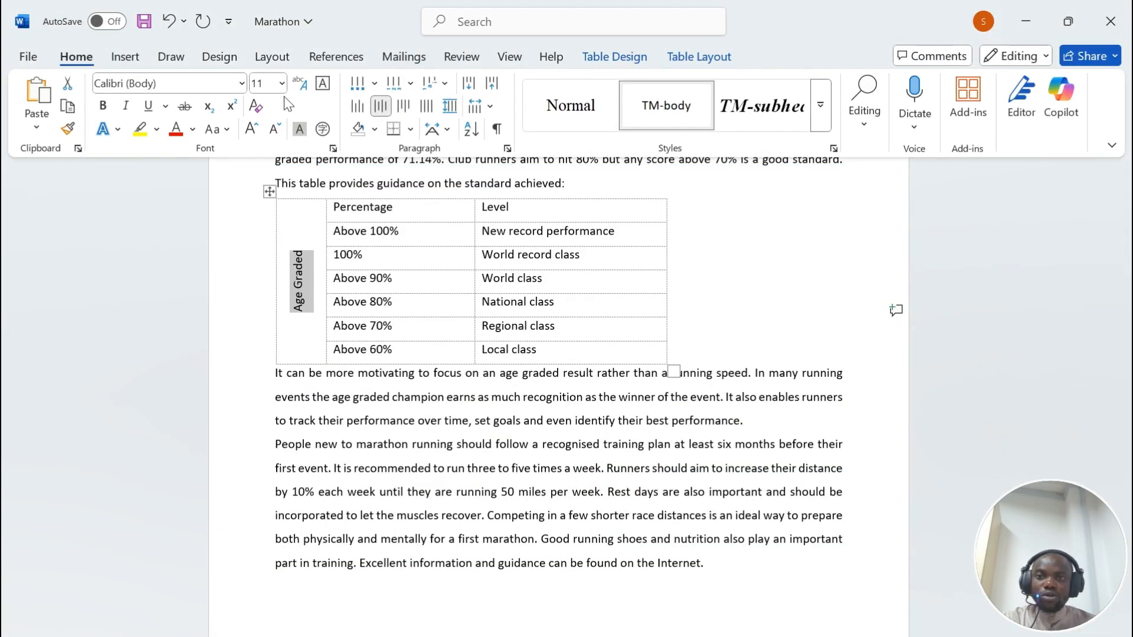
{"action": "left_click", "coordinate": [374, 128]}
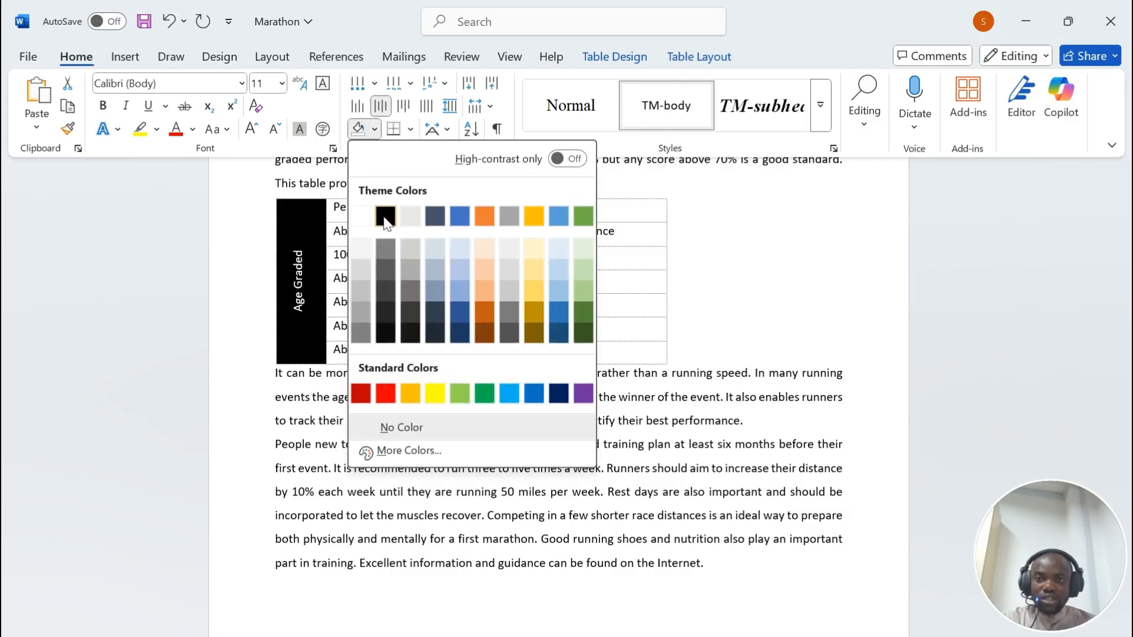
{"action": "left_click", "coordinate": [386, 219]}
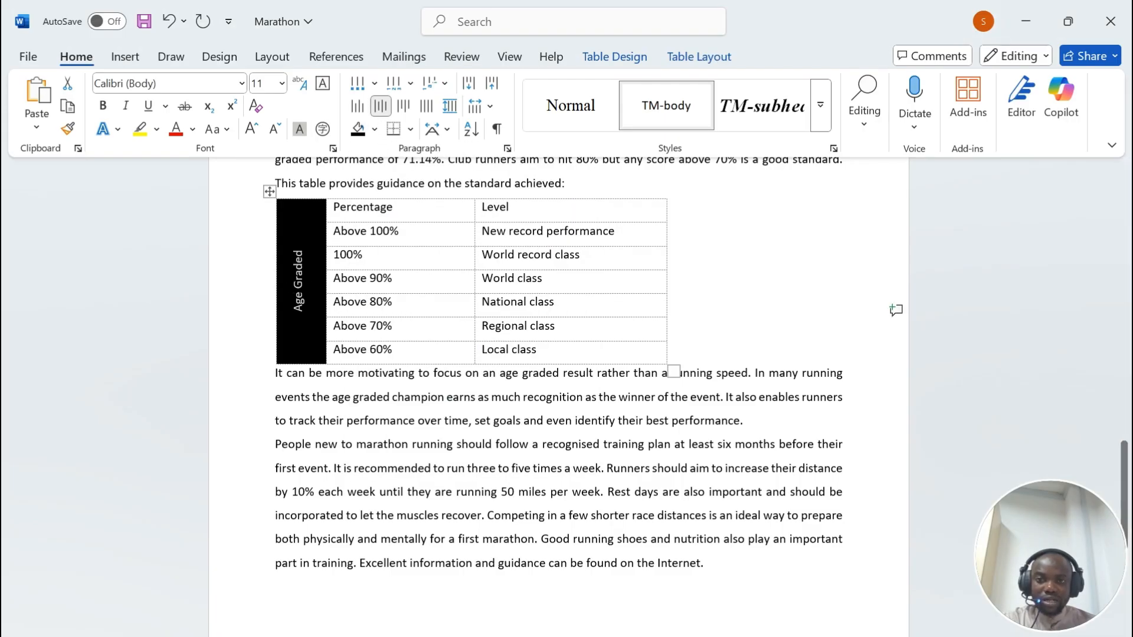
Step: Compare the black-shaded table with the exam sample, then scroll on and highlight the next instruction line
{"action": "key", "text": "alt+Tab"}
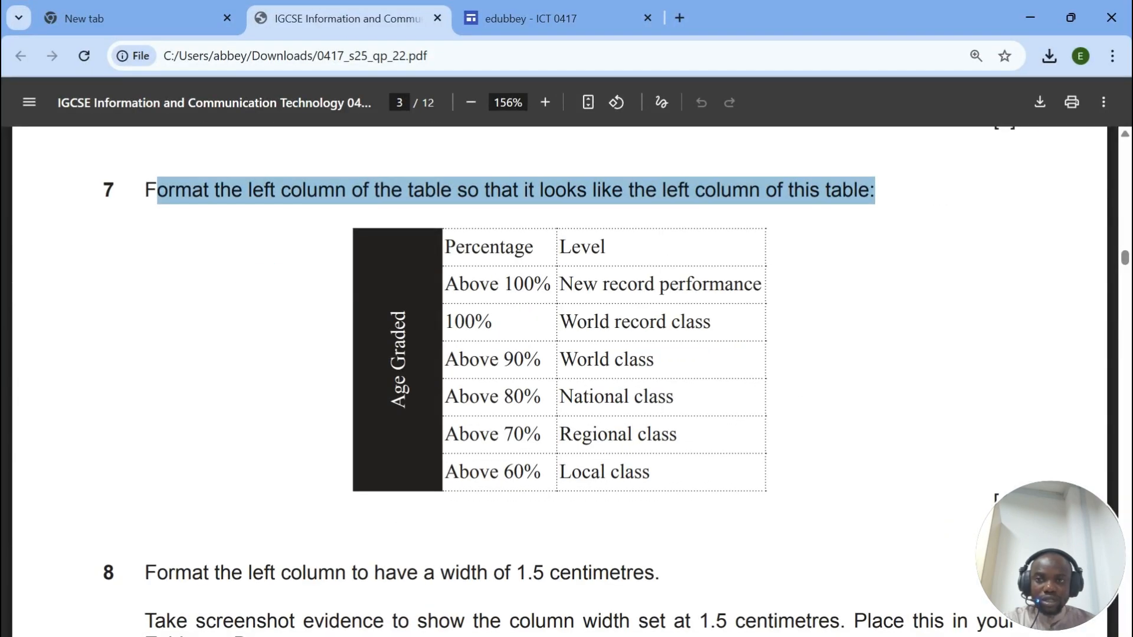
{"action": "key", "text": "alt+Tab"}
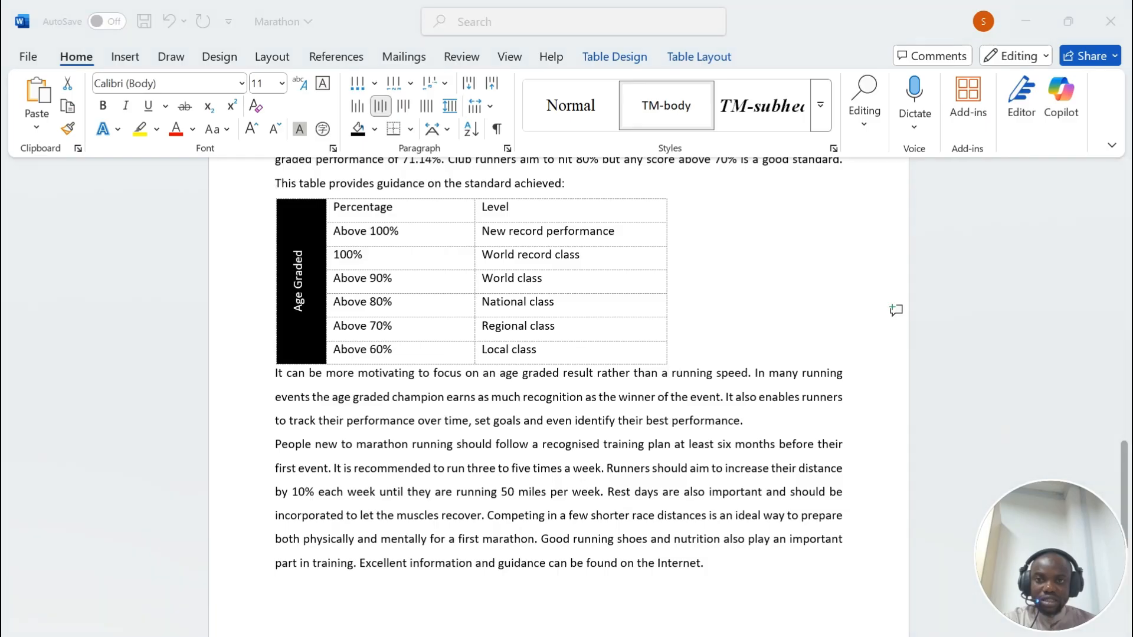
{"action": "key", "text": "alt+Tab"}
{"action": "key", "text": "alt+Tab"}
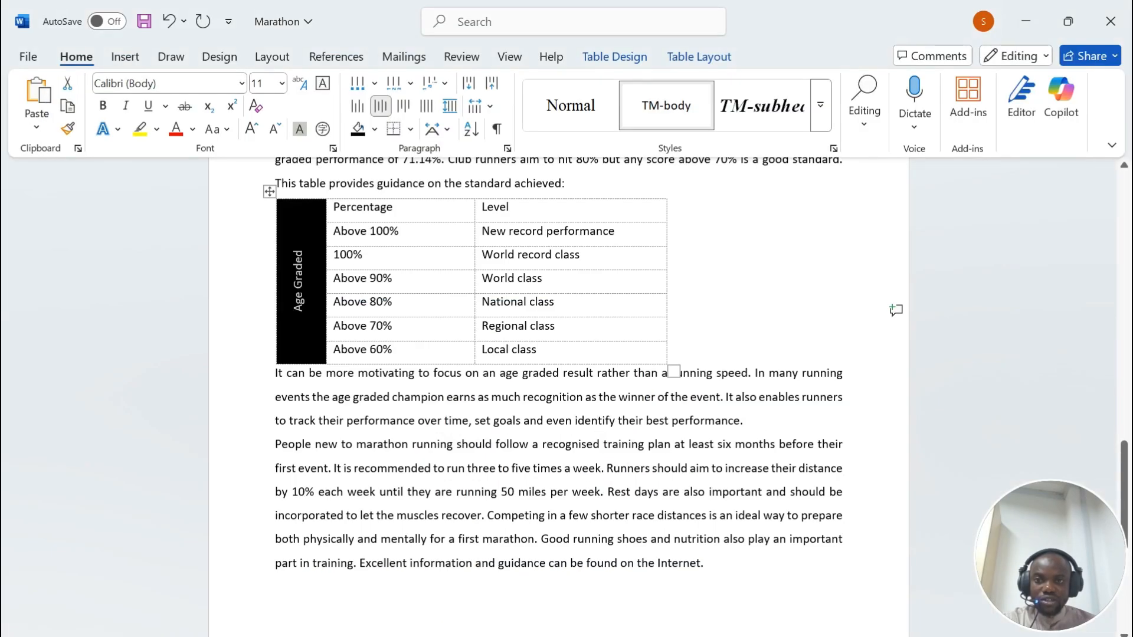
{"action": "key", "text": "alt+Tab"}
{"action": "key", "text": "alt+Tab"}
{"action": "key", "text": "alt+Tab"}
{"action": "scroll", "coordinate": [112, 348], "scroll_direction": "down", "scroll_amount": 5}
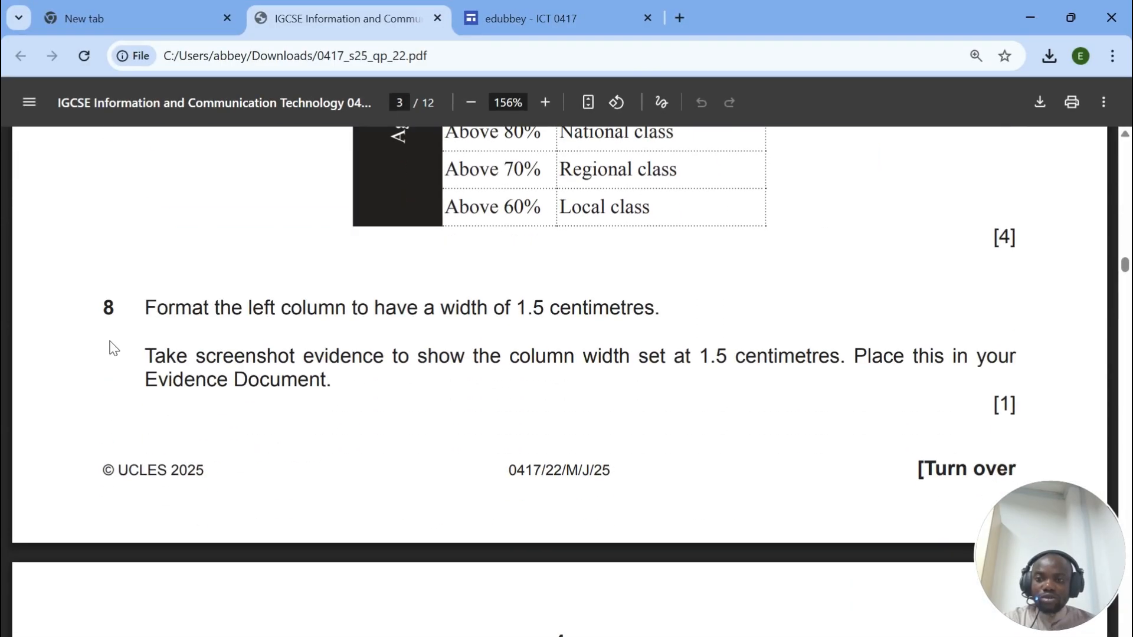
{"action": "scroll", "coordinate": [154, 269], "scroll_direction": "down", "scroll_amount": 2}
{"action": "left_click_drag", "start_coordinate": [154, 269], "coordinate": [999, 269]}
Step: Capture a screenshot of the Age Graded table showing its 1.5 cm cell width
{"action": "left_click", "coordinate": [610, 636]}
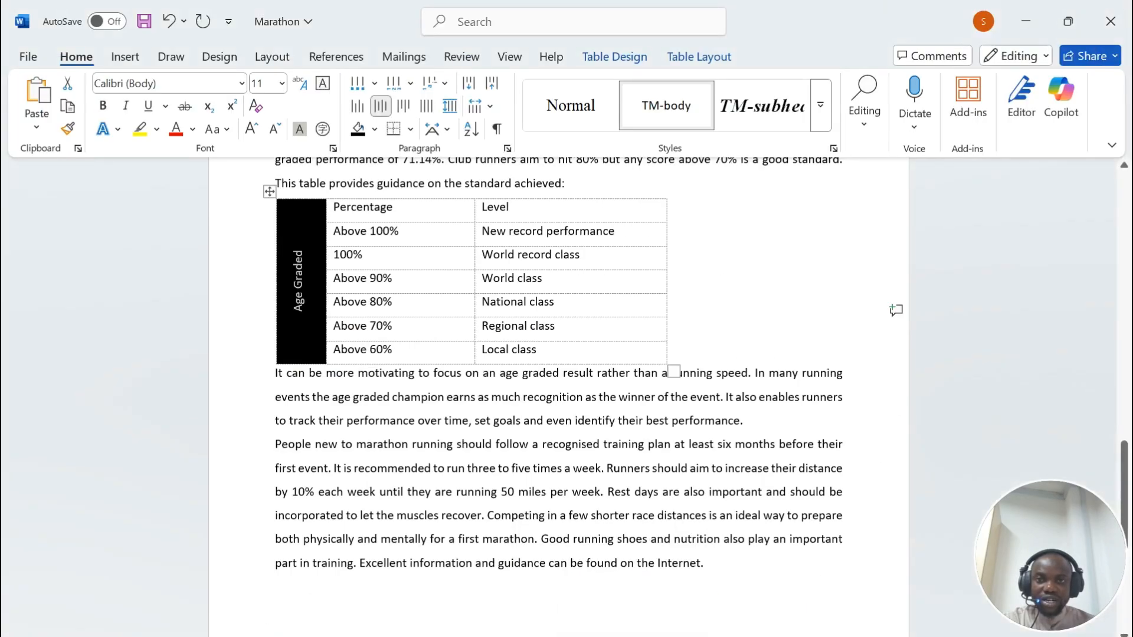
{"action": "left_click", "coordinate": [298, 276]}
{"action": "left_click", "coordinate": [699, 56]}
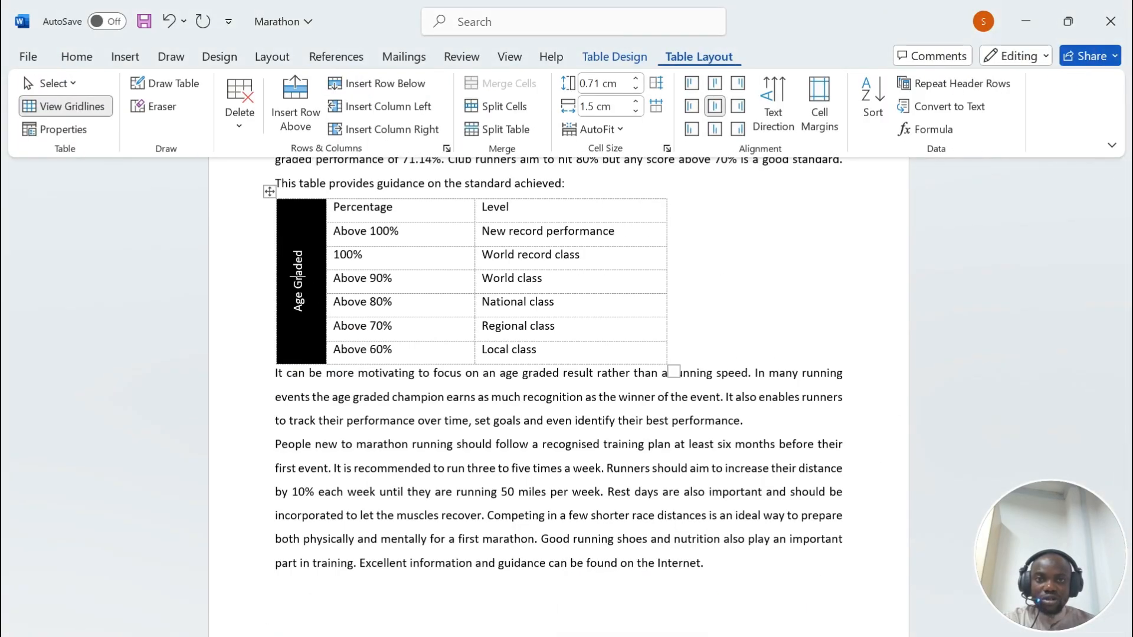
{"action": "key", "text": "super+shift+s"}
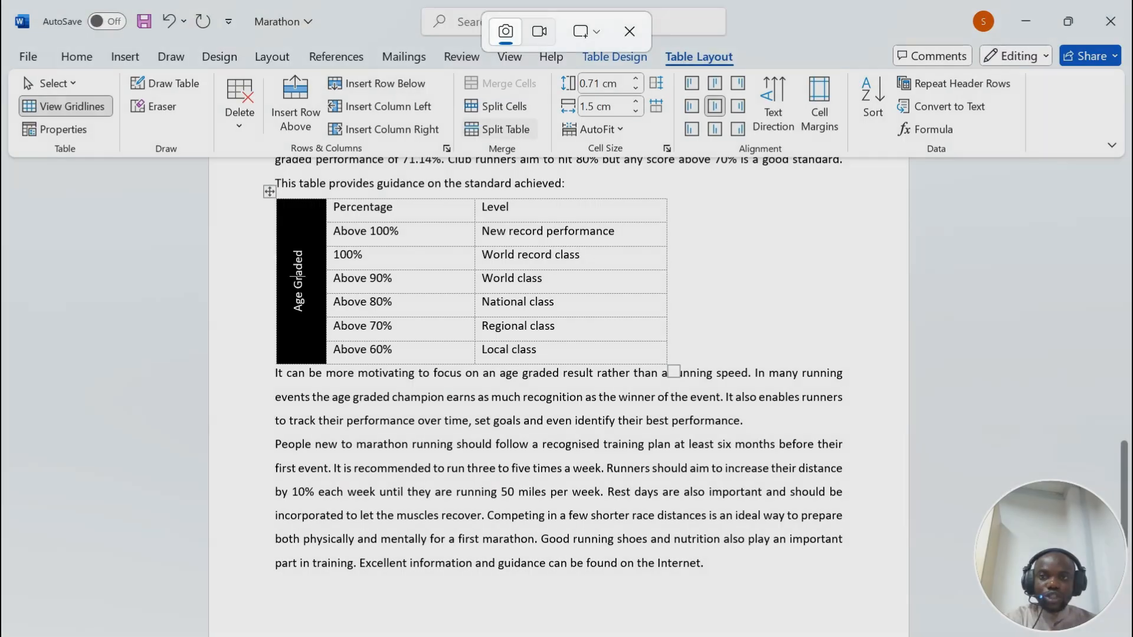
{"action": "left_click_drag", "start_coordinate": [213, 38], "coordinate": [683, 385]}
Step: Paste the screenshot under Step 8 evidence in the EVIDENCE1234 document
{"action": "mouse_move", "coordinate": [766, 636]}
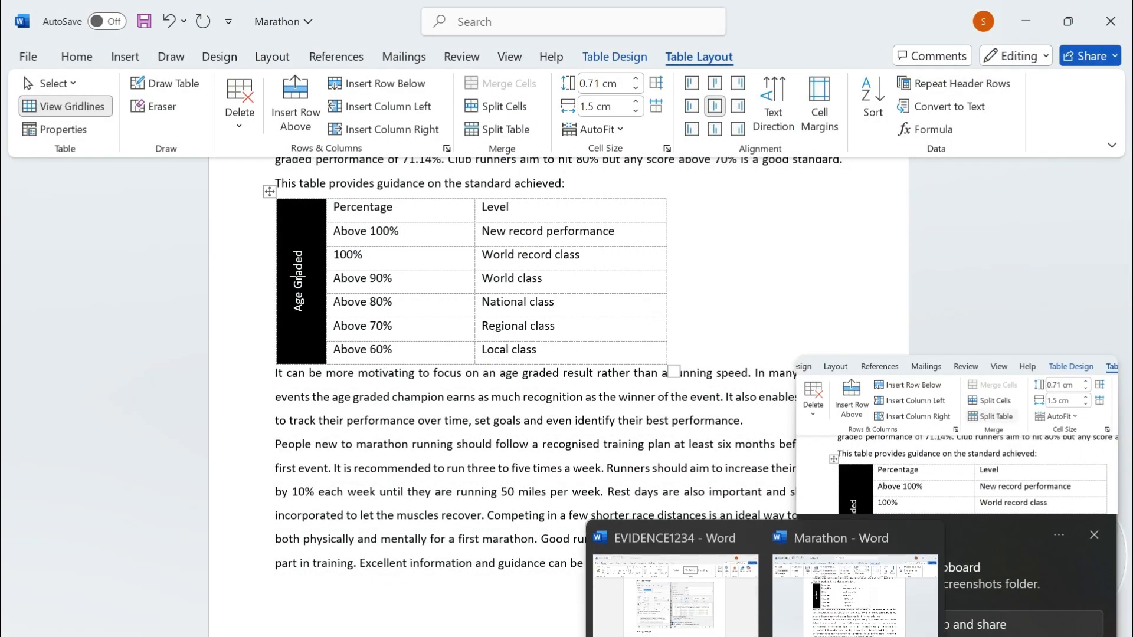
{"action": "left_click", "coordinate": [673, 590]}
{"action": "scroll", "coordinate": [558, 395], "scroll_direction": "down", "scroll_amount": 3}
{"action": "left_click", "coordinate": [325, 332]}
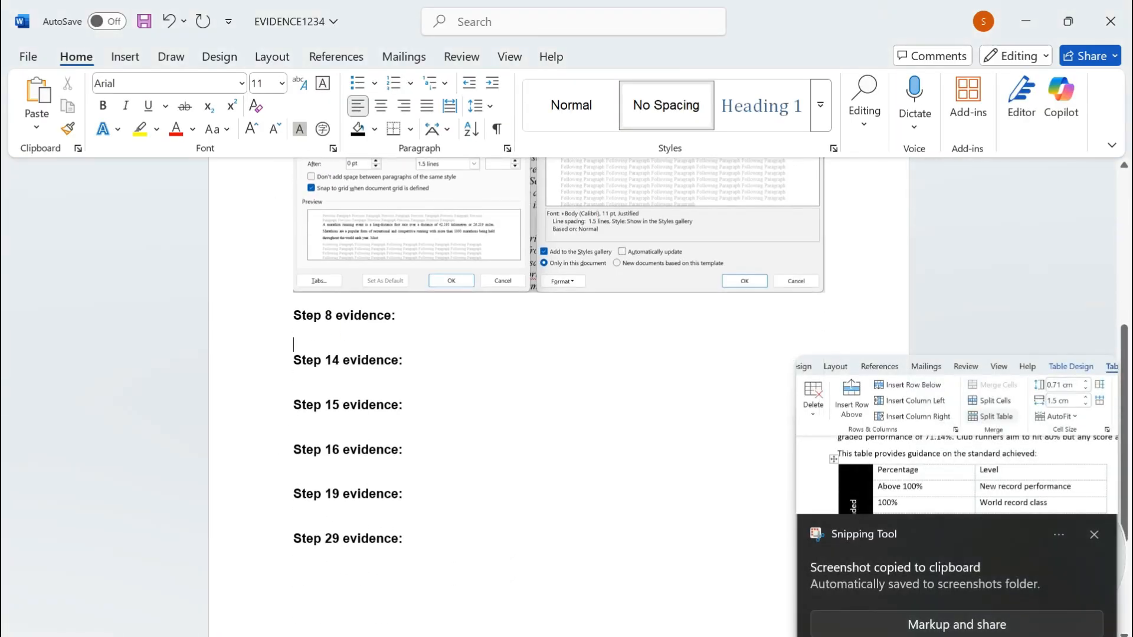
{"action": "key", "text": "ctrl+v"}
{"action": "scroll", "coordinate": [325, 332], "scroll_direction": "down", "scroll_amount": 2}
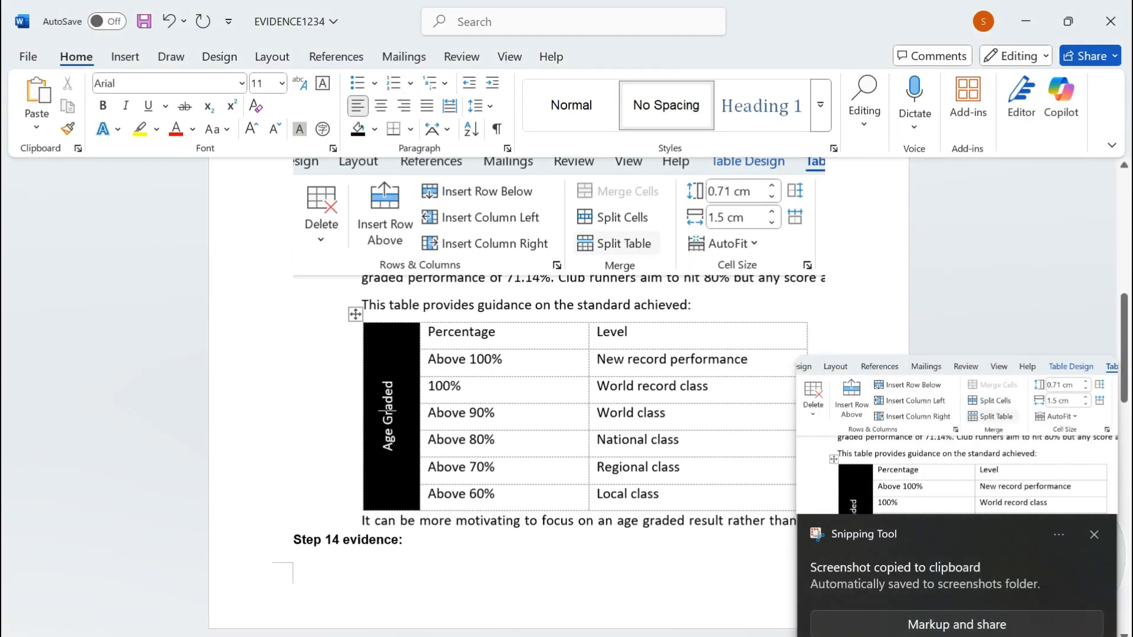
Step: Scroll through the exam paper, then bring a Word window back to the front
{"action": "left_click", "coordinate": [610, 636]}
{"action": "scroll", "coordinate": [559, 378], "scroll_direction": "down", "scroll_amount": 2}
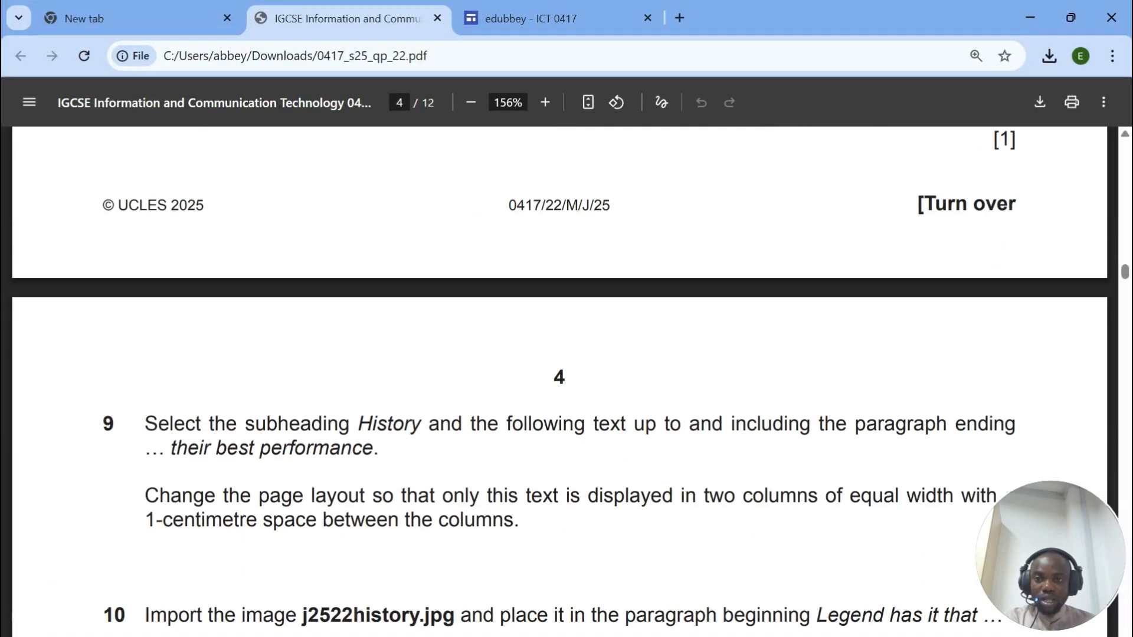
{"action": "scroll", "coordinate": [559, 378], "scroll_direction": "down", "scroll_amount": 2}
{"action": "scroll", "coordinate": [559, 377], "scroll_direction": "up", "scroll_amount": 7}
{"action": "scroll", "coordinate": [560, 378], "scroll_direction": "down", "scroll_amount": 10}
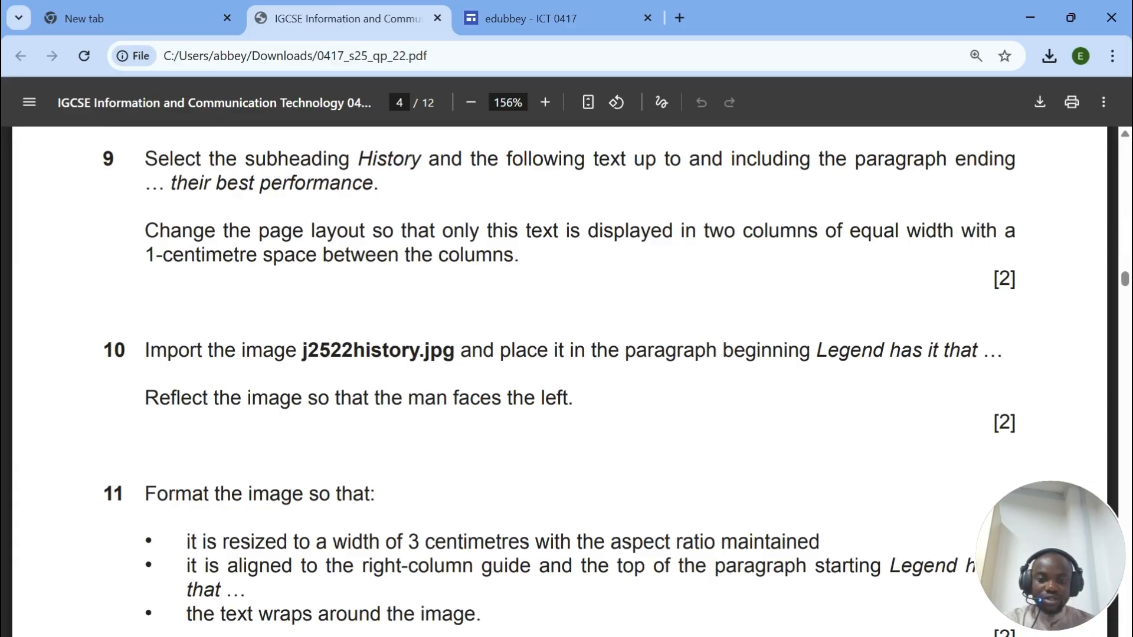
{"action": "left_click", "coordinate": [691, 598]}
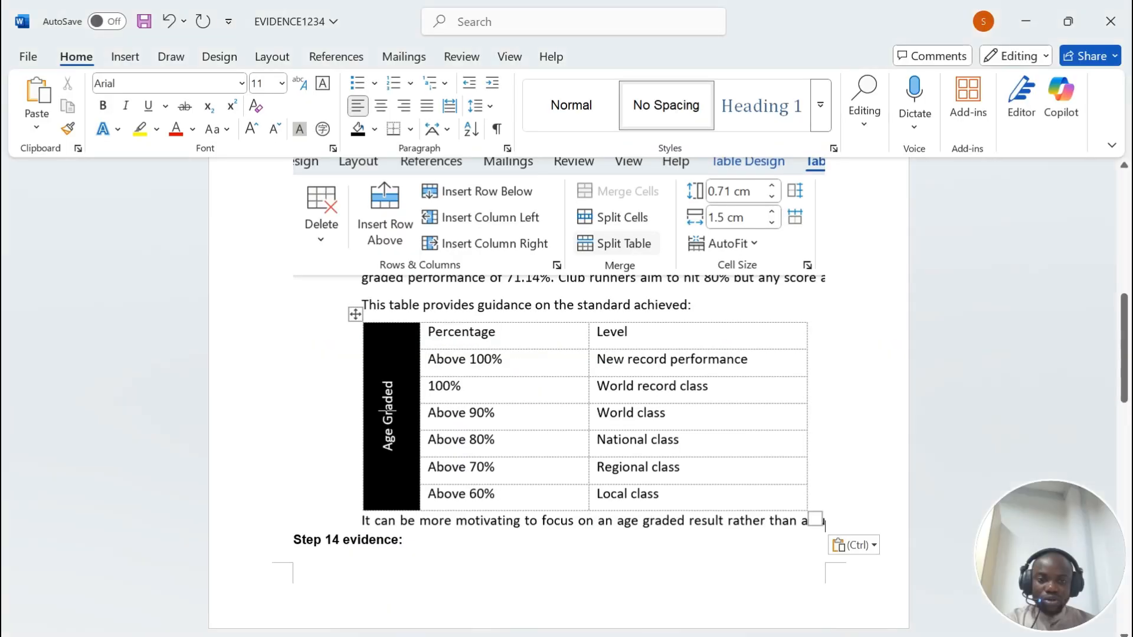
Step: Select the table's second and third columns and apply the TM-table style
{"action": "left_click", "coordinate": [812, 596]}
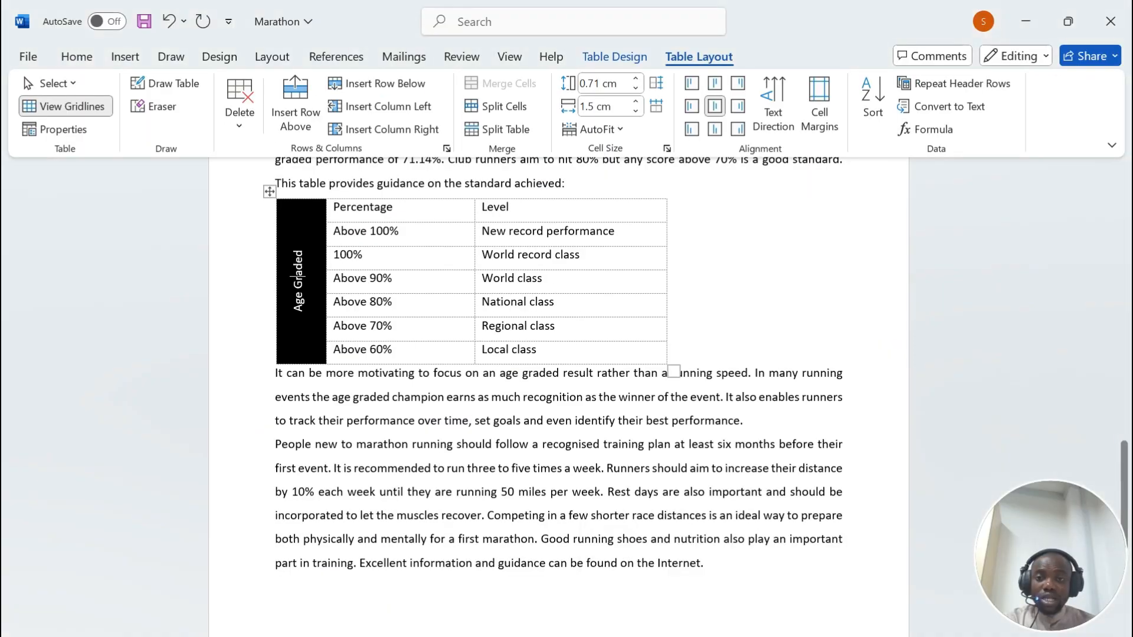
{"action": "left_click", "coordinate": [269, 192]}
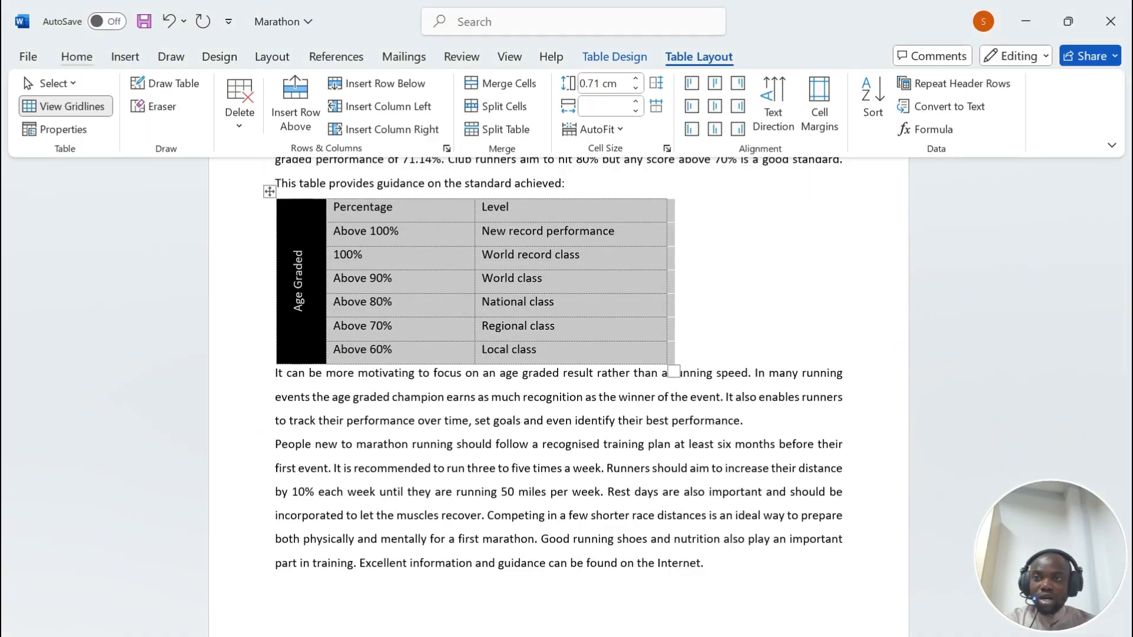
{"action": "left_click", "coordinate": [77, 57]}
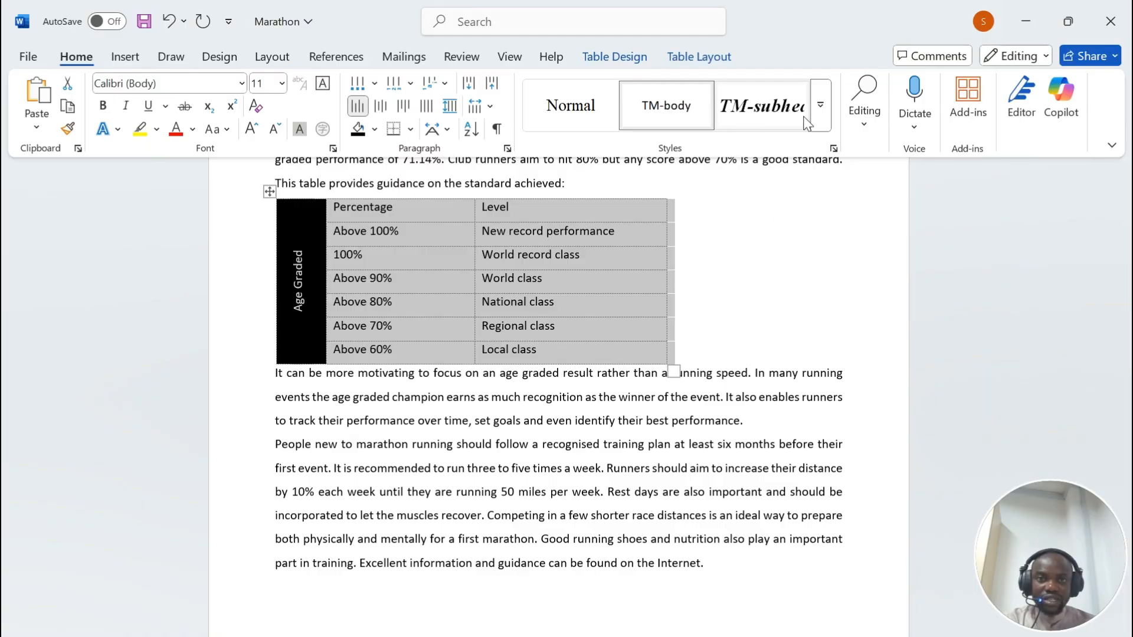
{"action": "left_click", "coordinate": [820, 105]}
{"action": "left_click", "coordinate": [570, 155]}
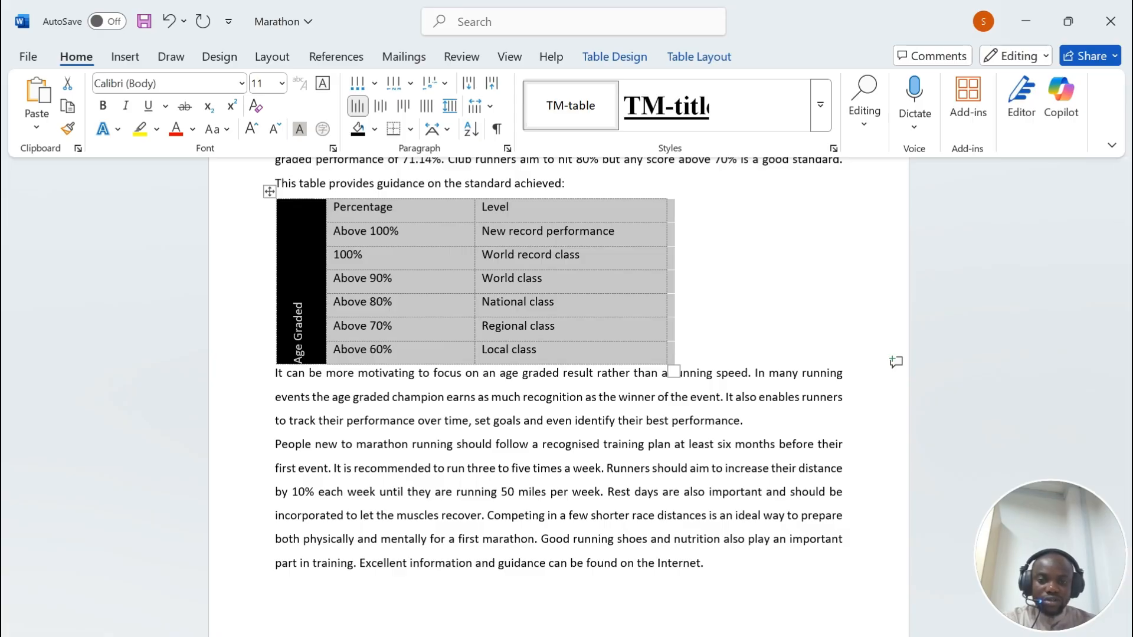
Step: Read question 9's two-column History instruction in the exam paper, then return to the Marathon document
{"action": "key", "text": "alt+Tab"}
{"action": "scroll", "coordinate": [182, 302], "scroll_direction": "down", "scroll_amount": 3}
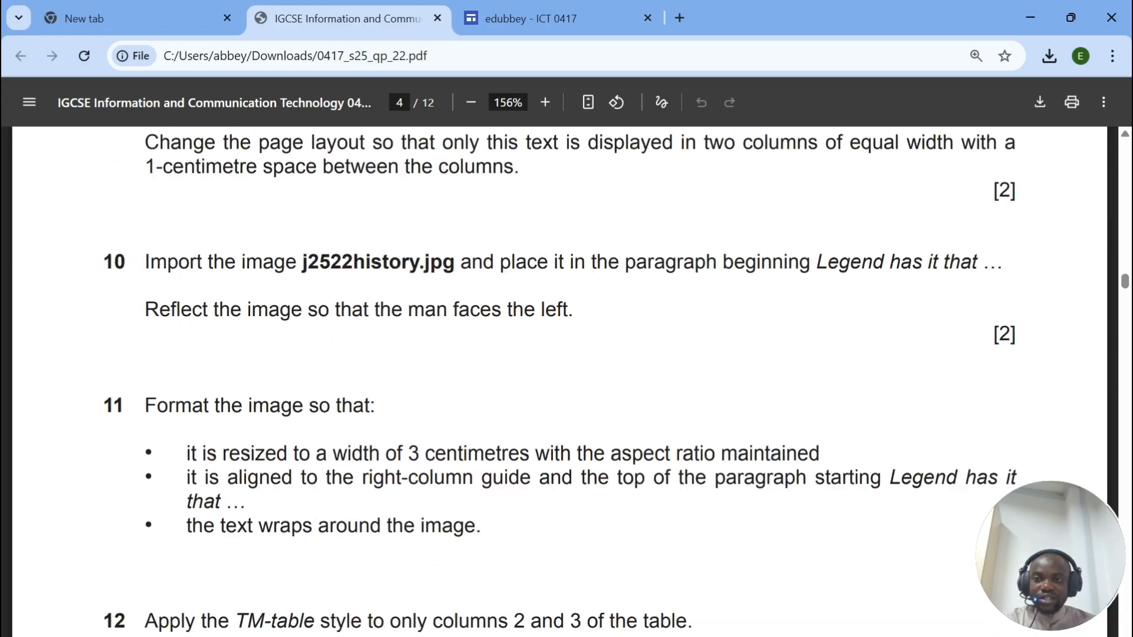
{"action": "scroll", "coordinate": [182, 302], "scroll_direction": "up", "scroll_amount": 3}
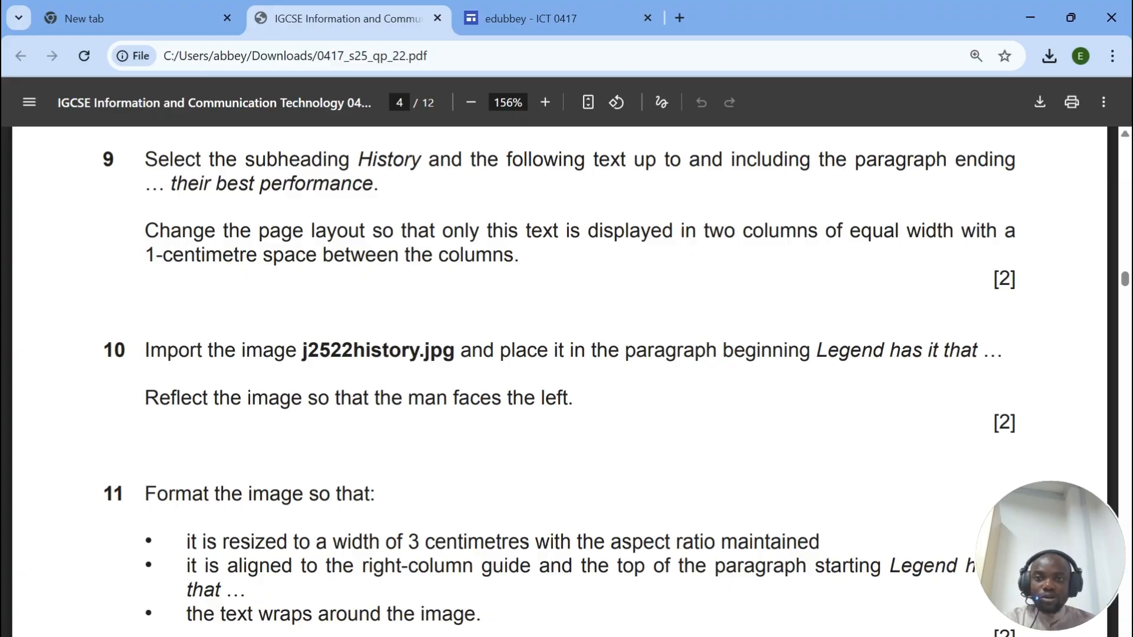
{"action": "left_click_drag", "start_coordinate": [357, 160], "coordinate": [404, 159]}
{"action": "key", "text": "alt+Tab"}
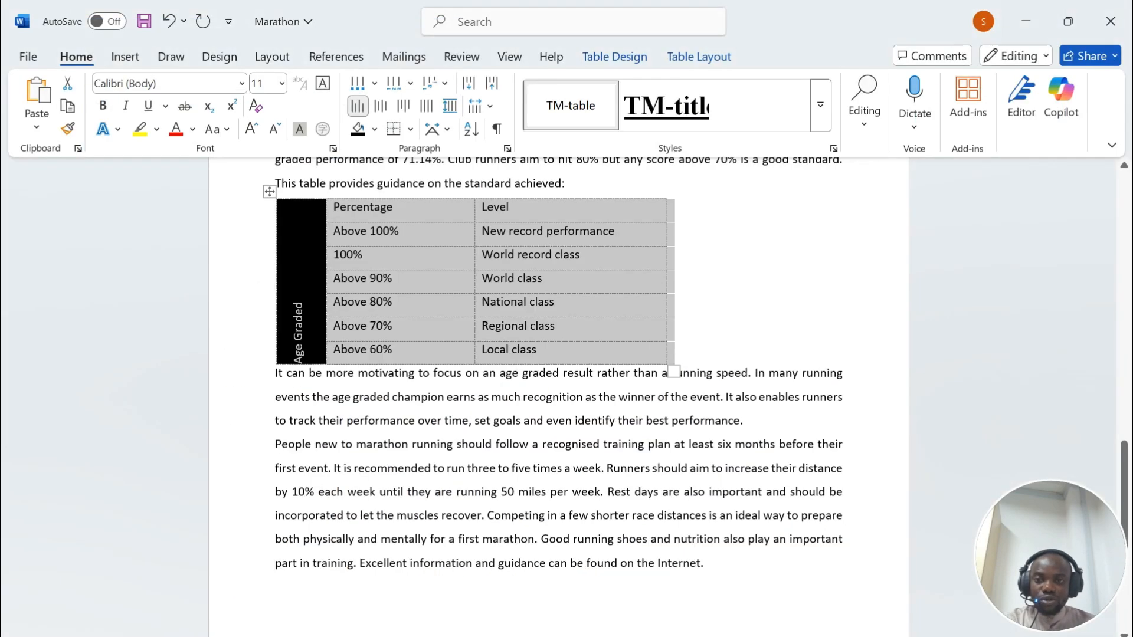
{"action": "scroll", "coordinate": [558, 395], "scroll_direction": "up", "scroll_amount": 15}
Step: Select the text from the History subheading to 'their best performance.' and recheck the exam instructions
{"action": "scroll", "coordinate": [559, 395], "scroll_direction": "up", "scroll_amount": 2}
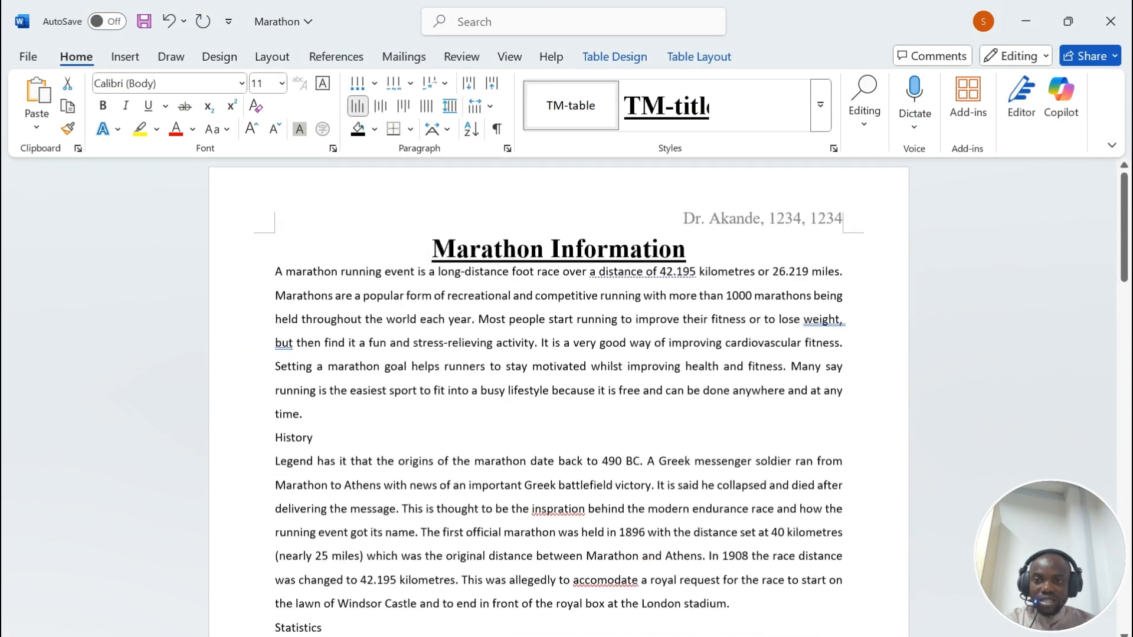
{"action": "left_click_drag", "start_coordinate": [276, 444], "coordinate": [750, 185]}
{"action": "scroll", "coordinate": [611, 485], "scroll_direction": "up", "scroll_amount": 5}
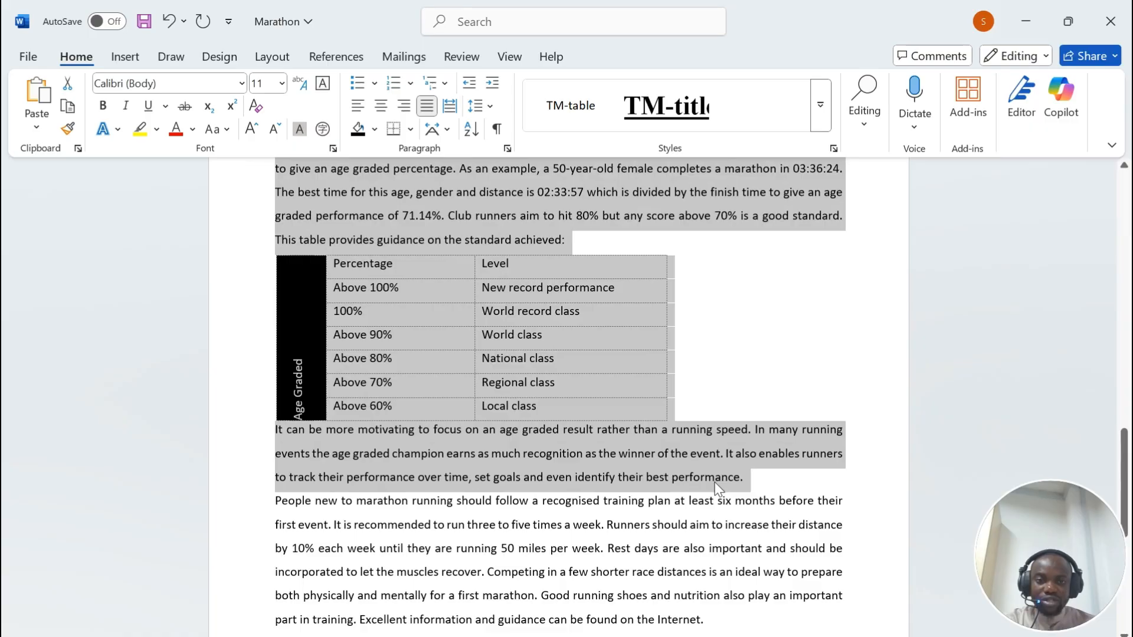
{"action": "key", "text": "alt+Tab"}
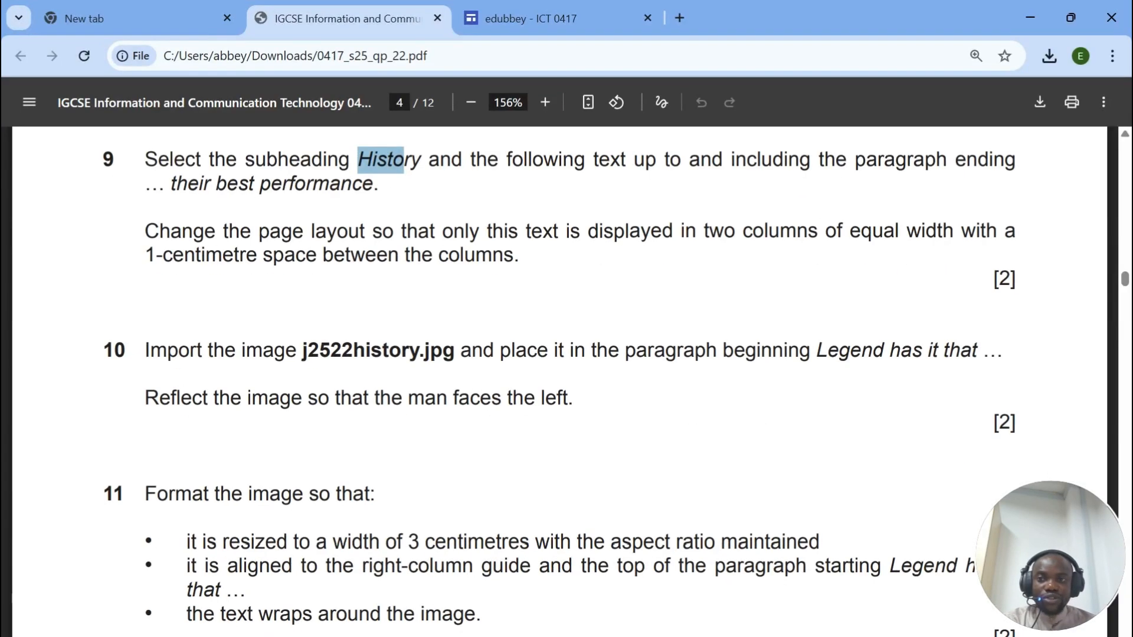
{"action": "left_click", "coordinate": [590, 636]}
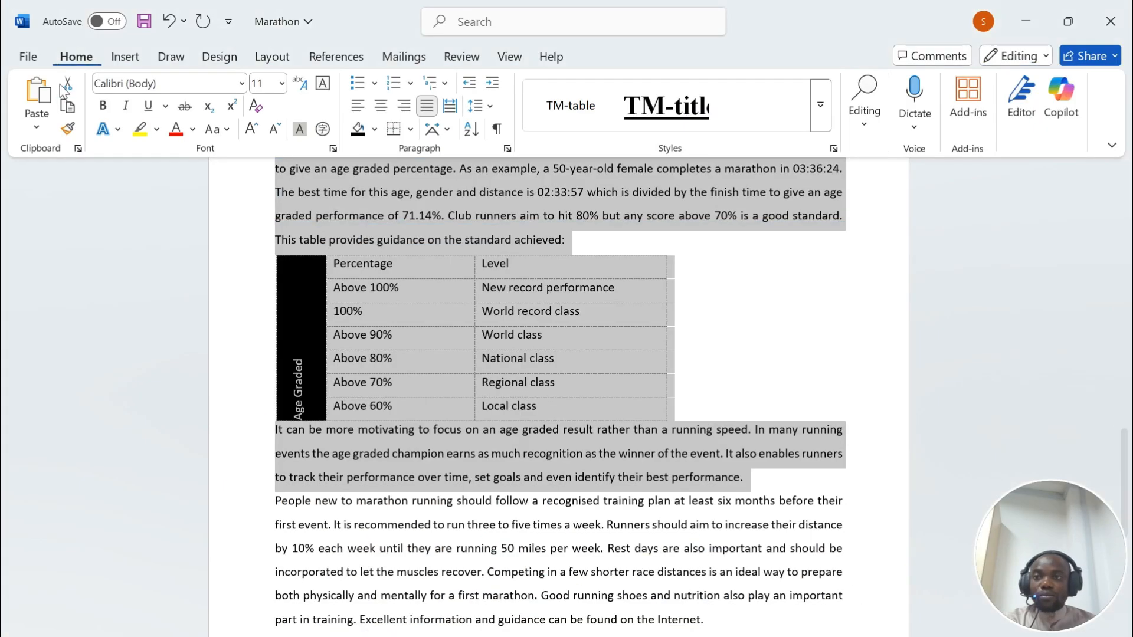
Step: Open Custom Margins, close Page Setup unchanged, and bring up the Columns choices
{"action": "left_click", "coordinate": [272, 56]}
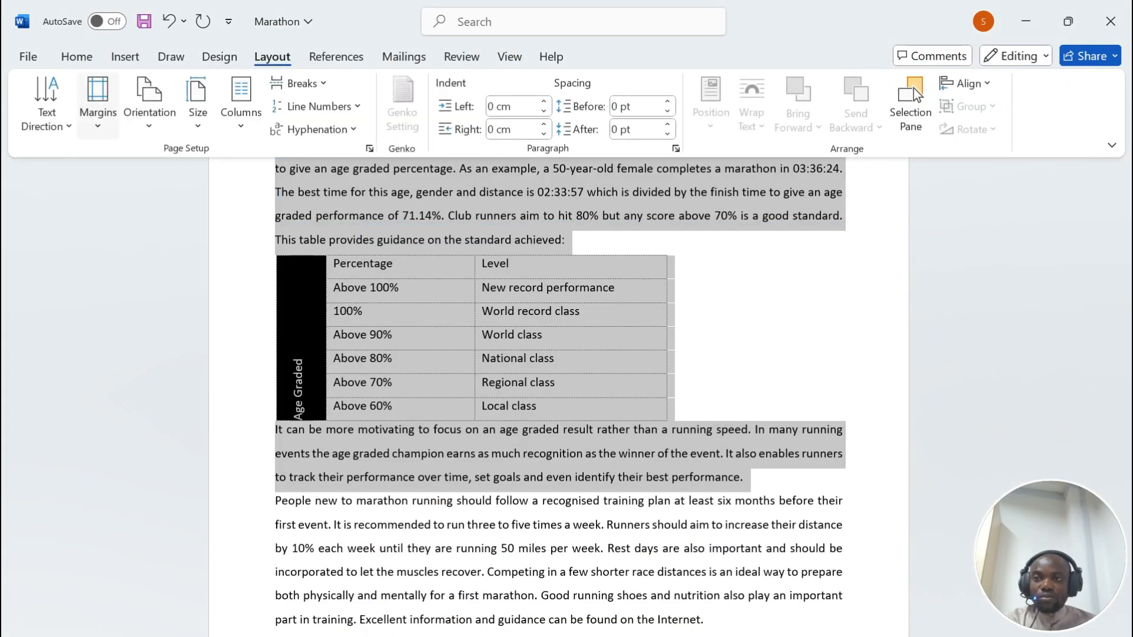
{"action": "left_click", "coordinate": [98, 100]}
{"action": "left_click", "coordinate": [152, 559]}
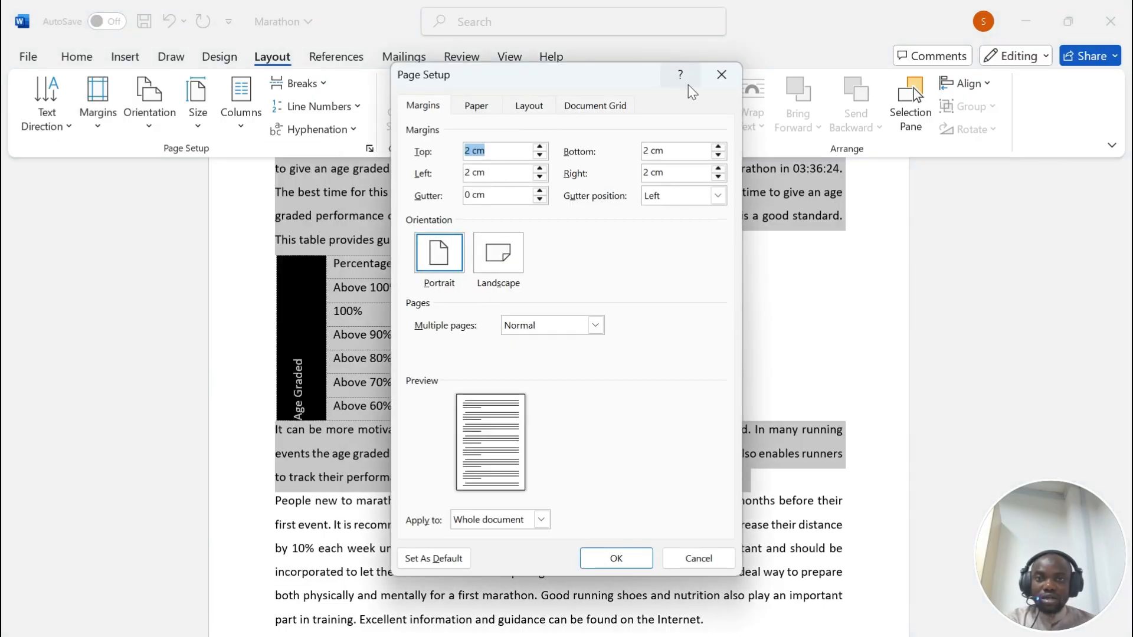
{"action": "left_click", "coordinate": [721, 74]}
{"action": "left_click", "coordinate": [241, 101]}
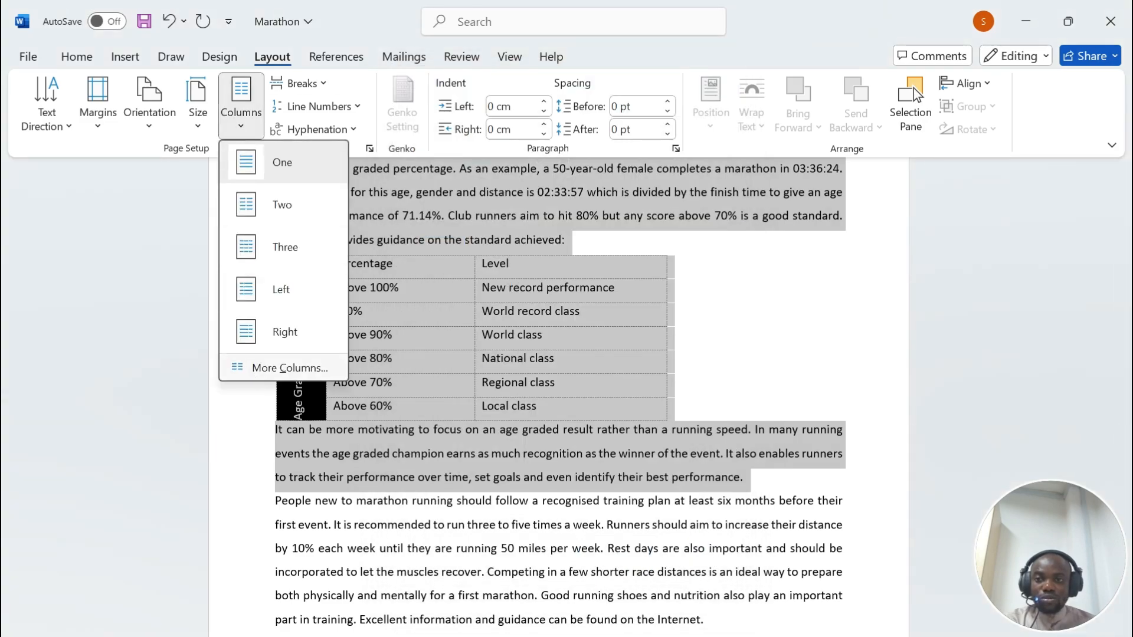
Step: Format the selected History text as two equal-width columns with 1 cm spacing
{"action": "left_click", "coordinate": [289, 368]}
{"action": "left_click", "coordinate": [496, 227]}
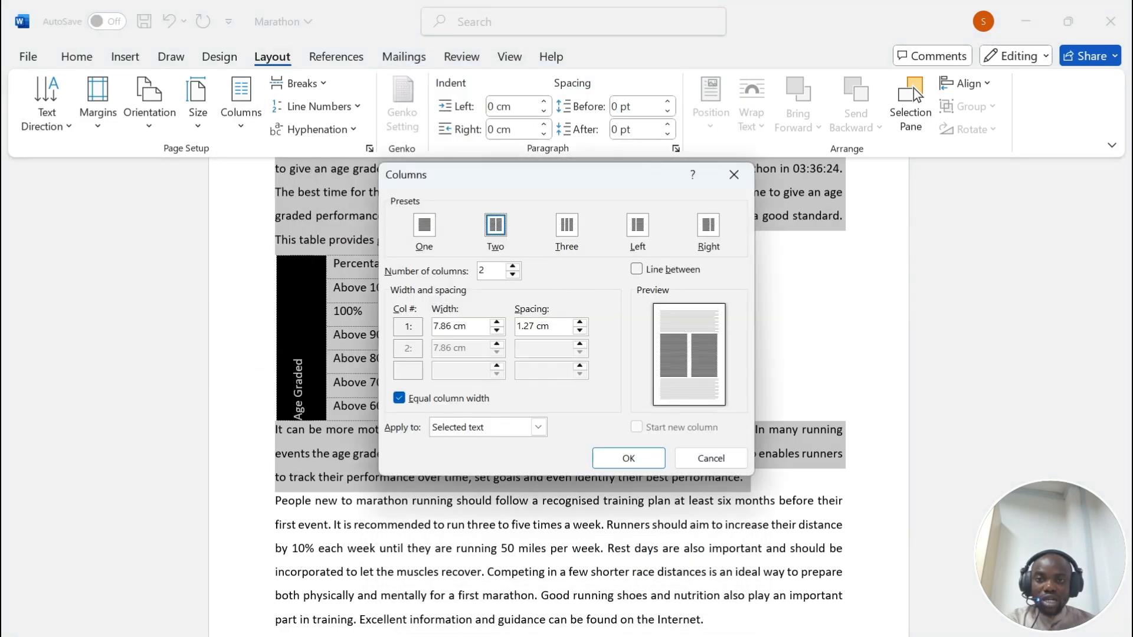
{"action": "left_click", "coordinate": [534, 326]}
{"action": "key", "text": "BackSpace"}
{"action": "key", "text": "BackSpace"}
{"action": "key", "text": "BackSpace"}
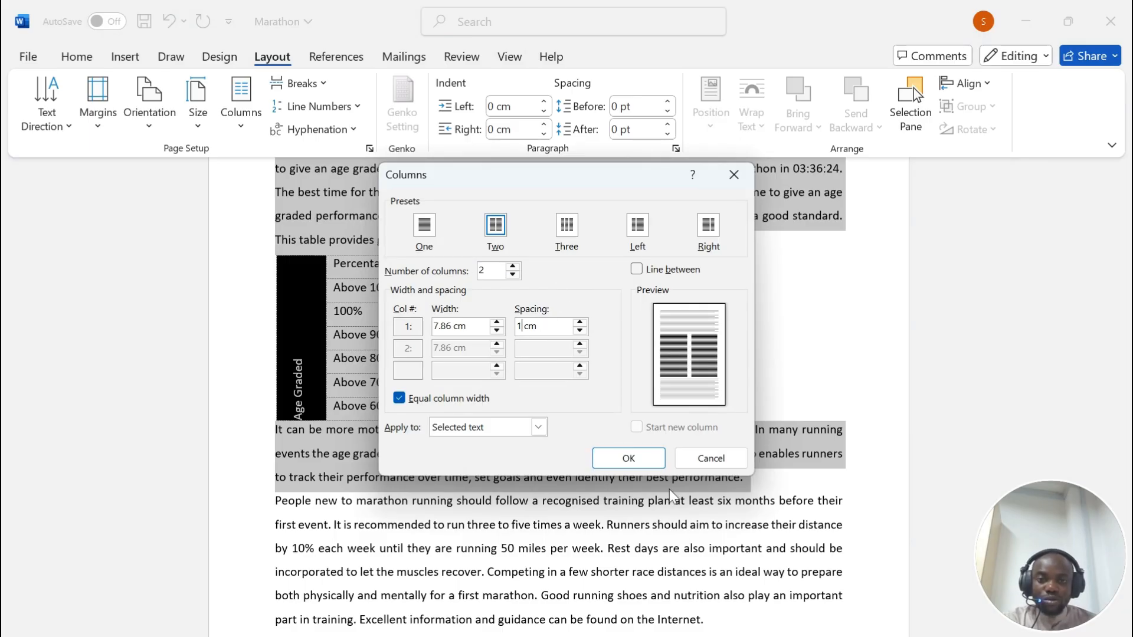
{"action": "left_click", "coordinate": [628, 458]}
Step: Review the two-column History layout, then return to the exam paper for the next question
{"action": "scroll", "coordinate": [624, 342], "scroll_direction": "up", "scroll_amount": 15}
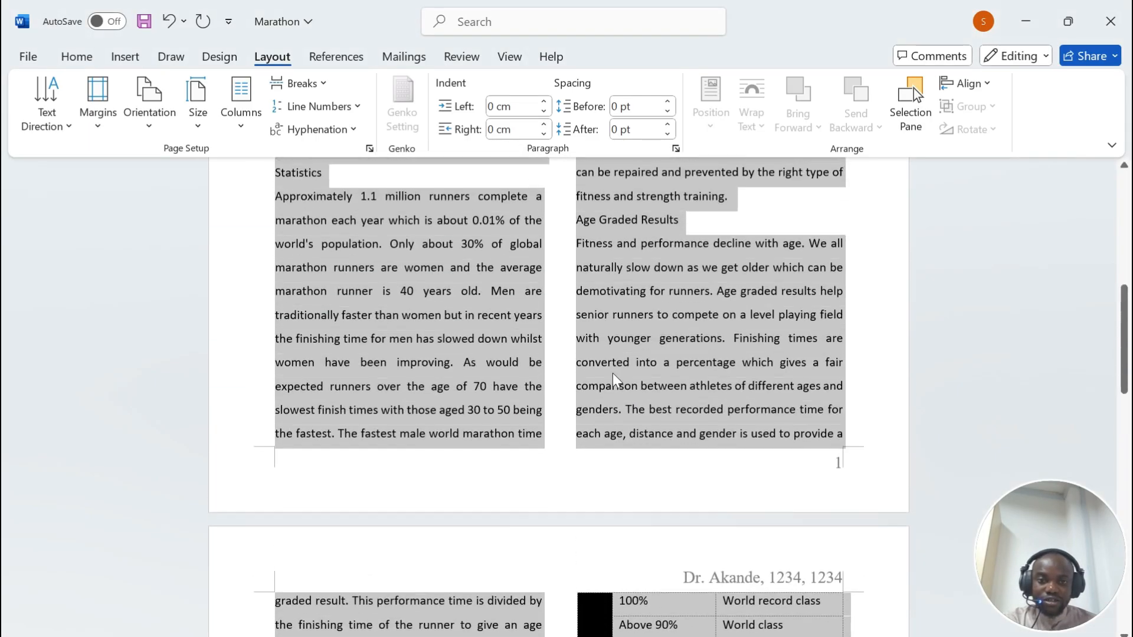
{"action": "scroll", "coordinate": [624, 342], "scroll_direction": "down", "scroll_amount": 1}
{"action": "scroll", "coordinate": [558, 396], "scroll_direction": "down", "scroll_amount": 10}
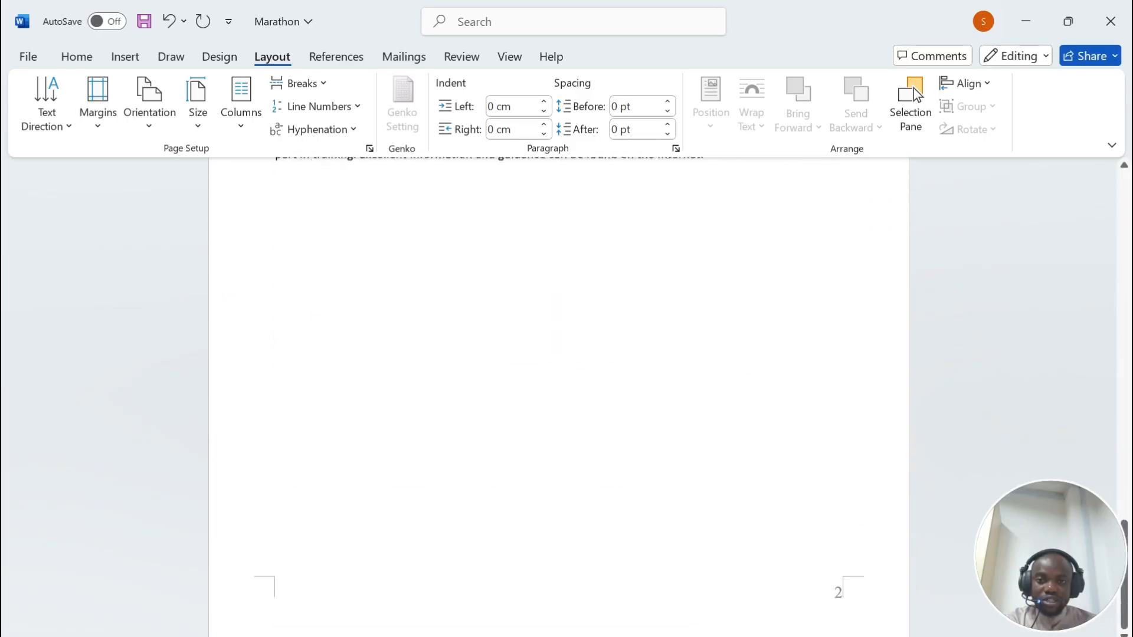
{"action": "key", "text": "alt+Tab"}
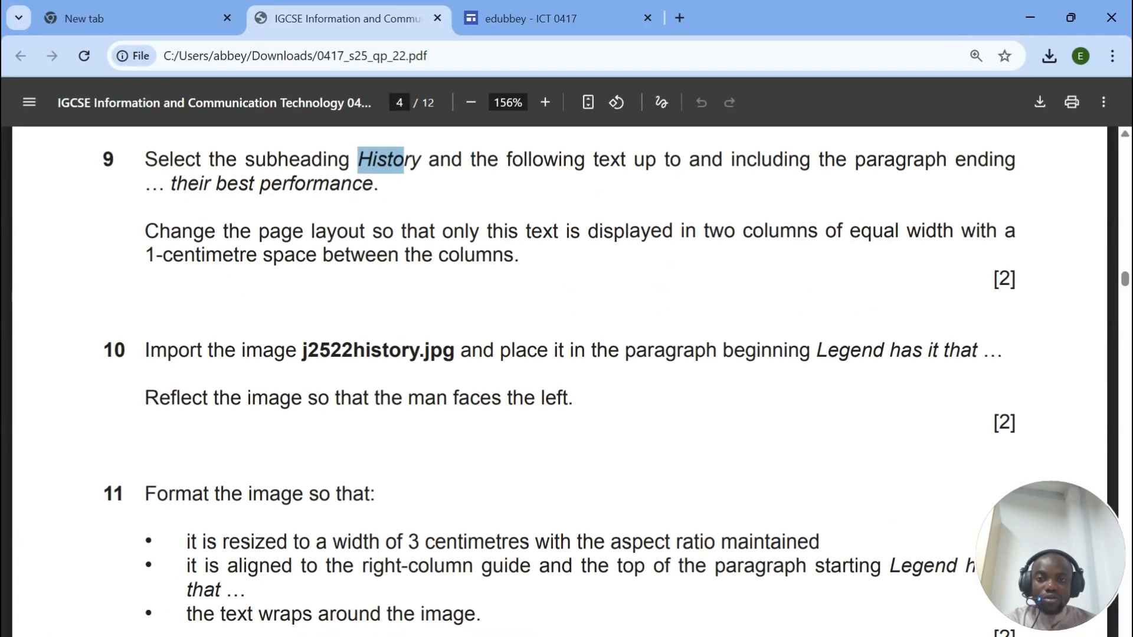
{"action": "scroll", "coordinate": [559, 377], "scroll_direction": "down", "scroll_amount": 2}
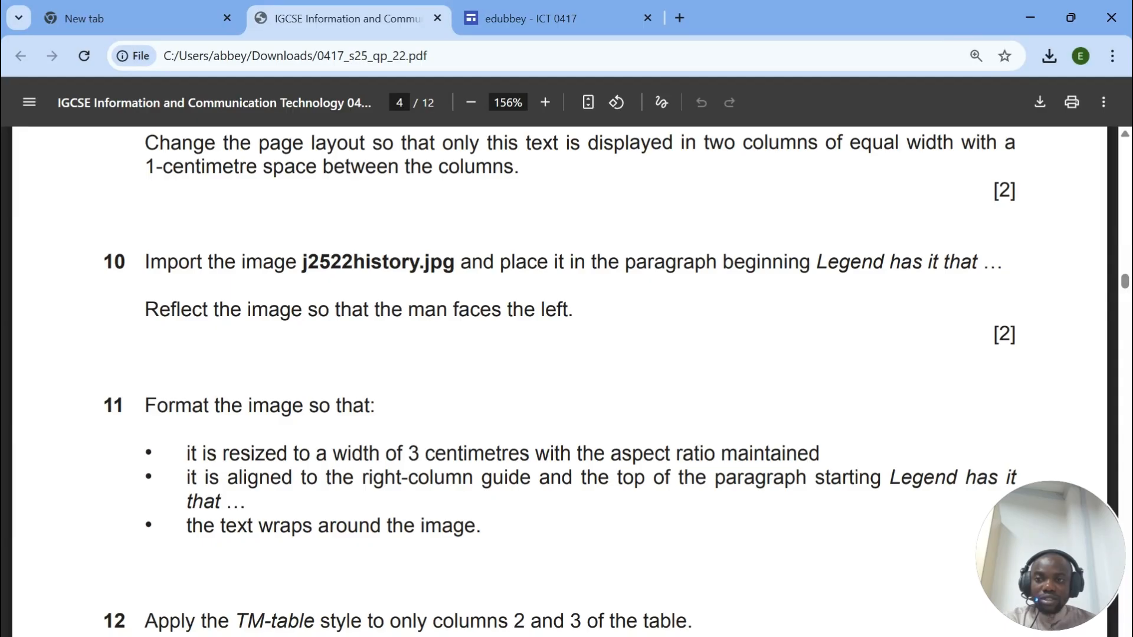
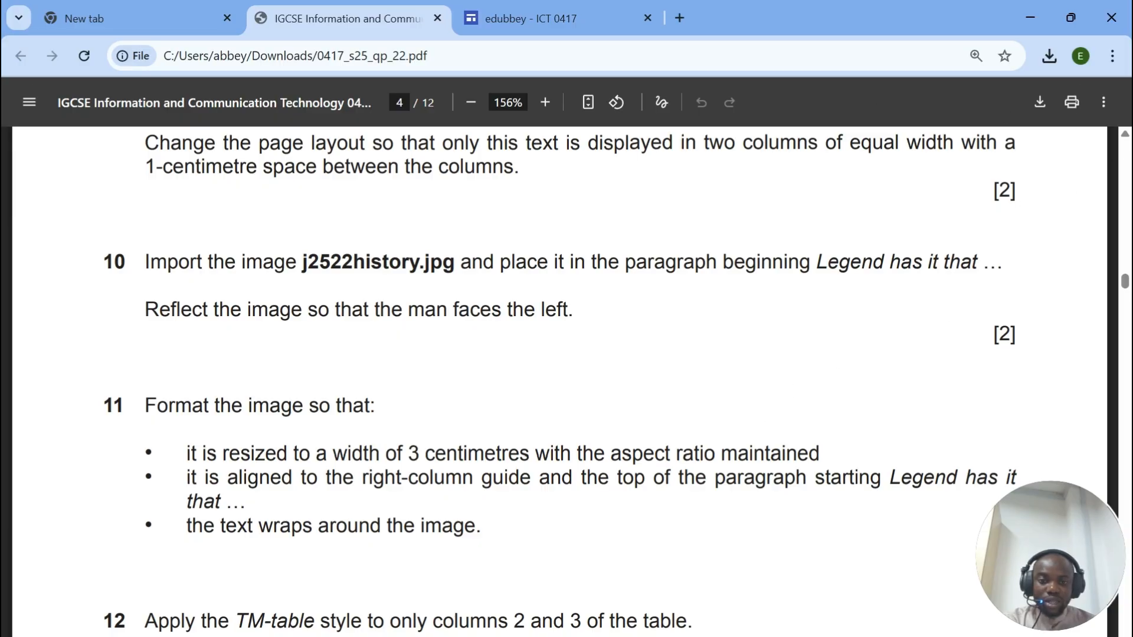
Step: Place the insertion point before 'Legend' at the start of the History paragraph
{"action": "left_click", "coordinate": [597, 636]}
{"action": "scroll", "coordinate": [449, 360], "scroll_direction": "up", "scroll_amount": 3}
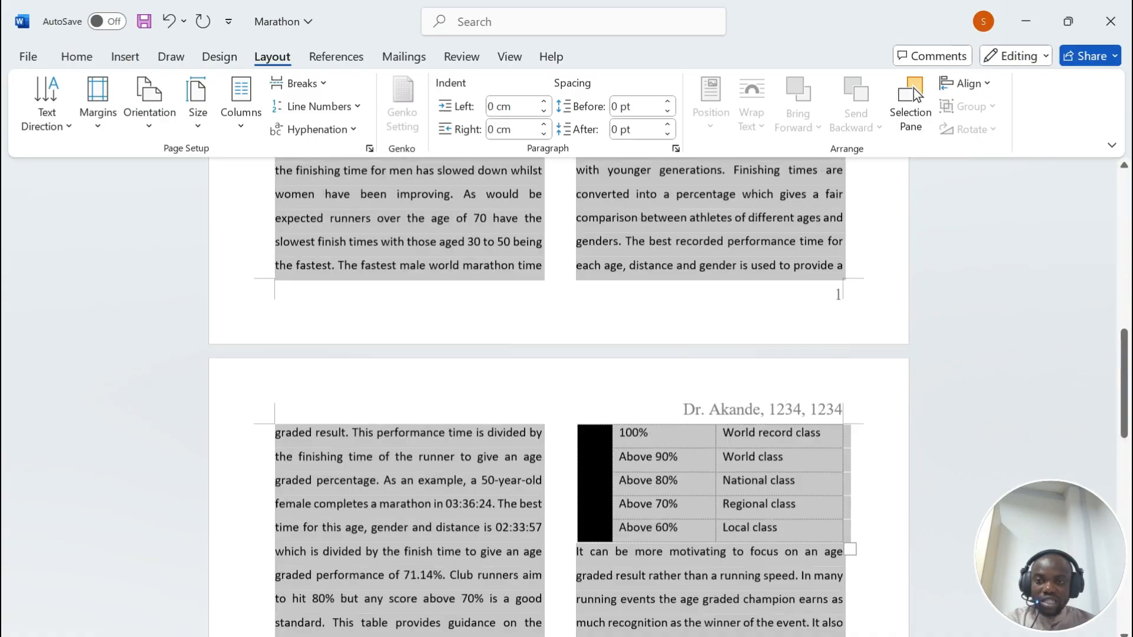
{"action": "scroll", "coordinate": [559, 395], "scroll_direction": "up", "scroll_amount": 10}
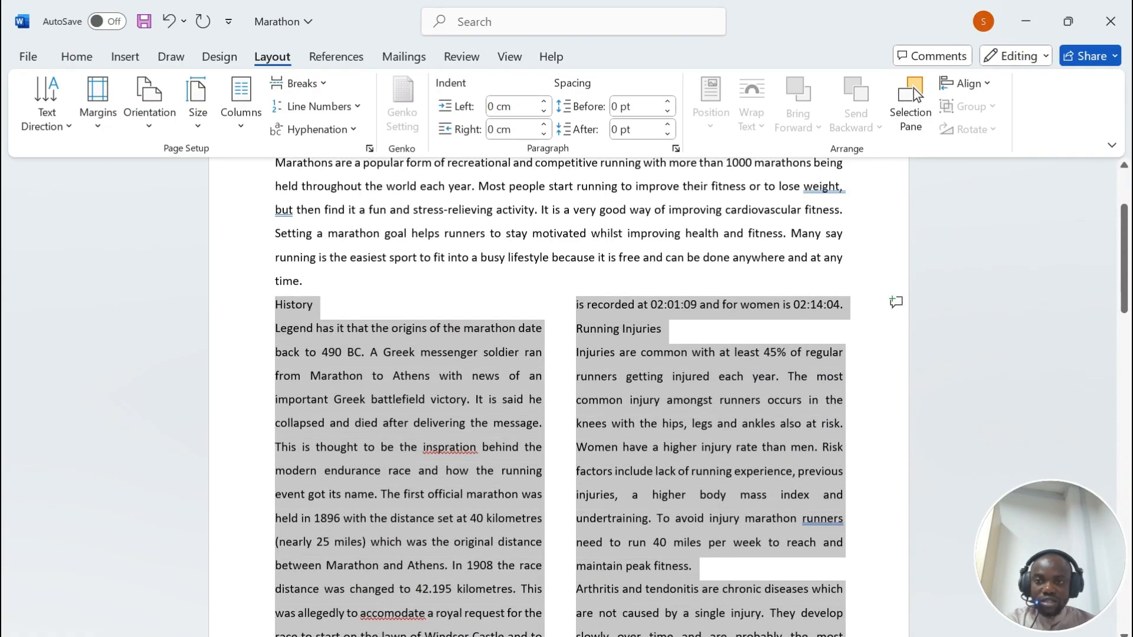
{"action": "left_click", "coordinate": [275, 327]}
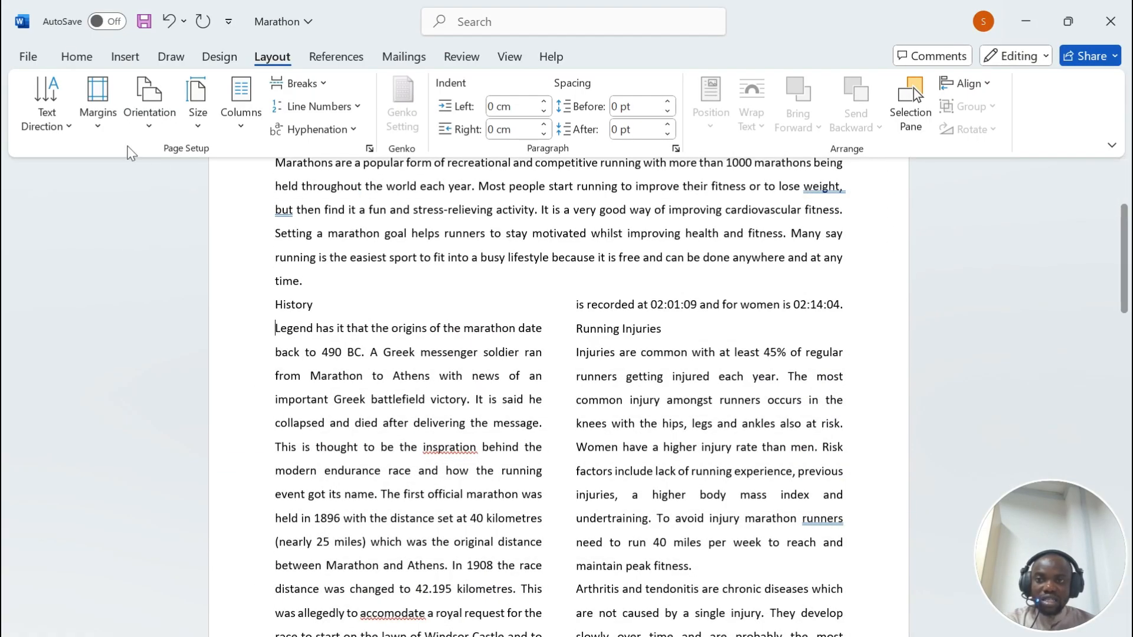
Step: Browse to the j2522history image in the Downloads source files folder to insert it
{"action": "left_click", "coordinate": [125, 57]}
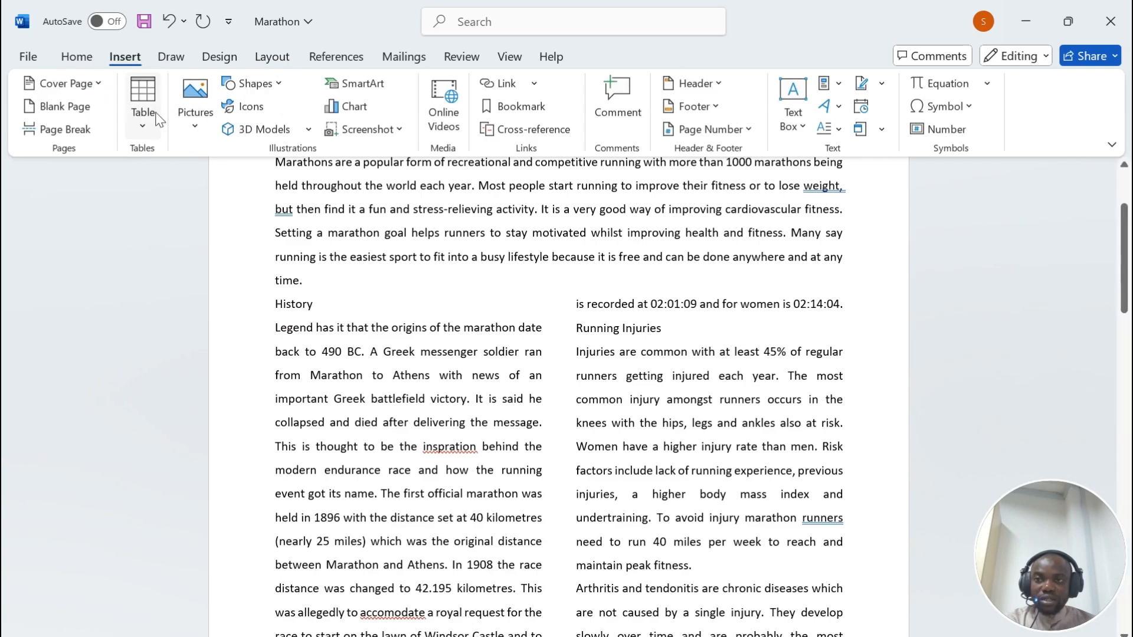
{"action": "left_click", "coordinate": [194, 103]}
{"action": "left_click", "coordinate": [227, 183]}
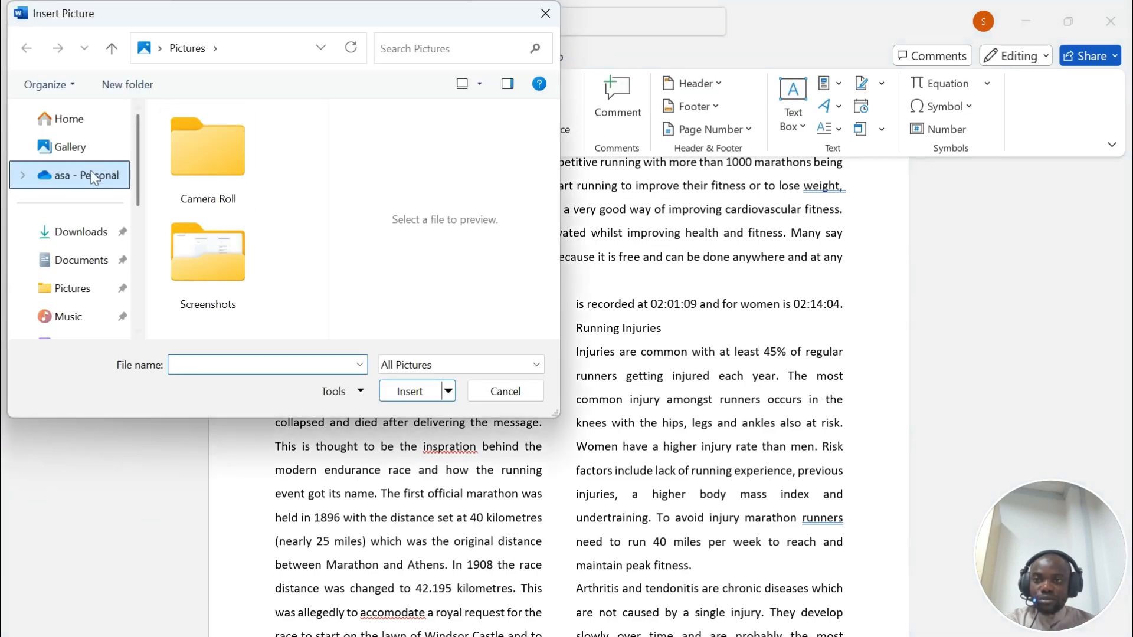
{"action": "left_click", "coordinate": [79, 231]}
{"action": "double_click", "coordinate": [236, 167]}
{"action": "double_click", "coordinate": [236, 168]}
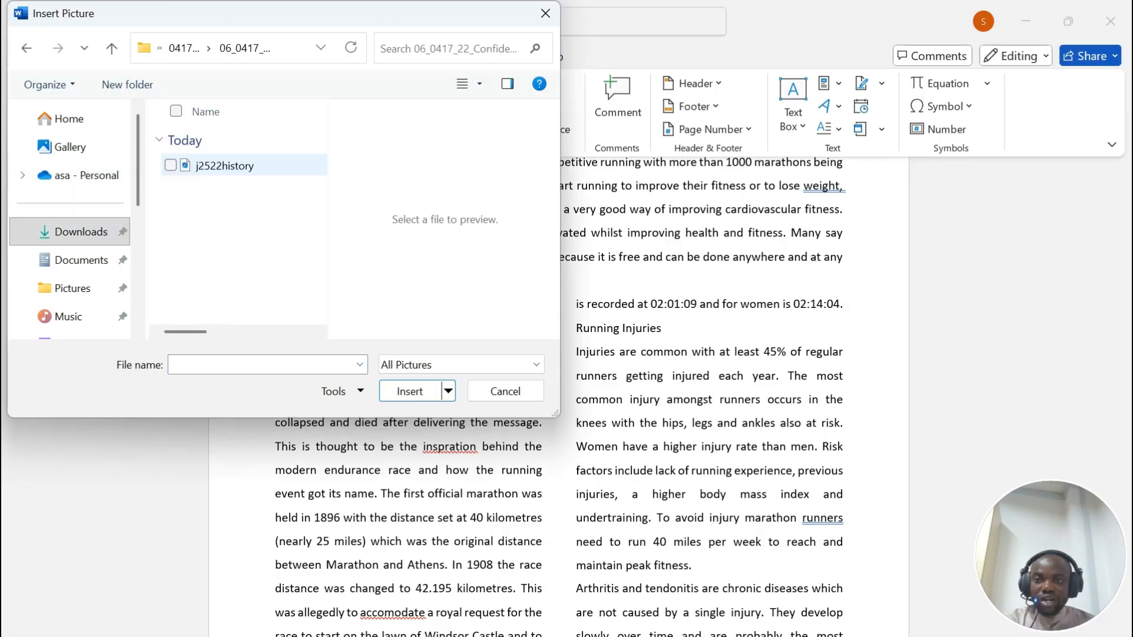
{"action": "left_click", "coordinate": [224, 166]}
Step: Insert the j2522history picture and flip it horizontally so the runner faces left
{"action": "left_click", "coordinate": [409, 391]}
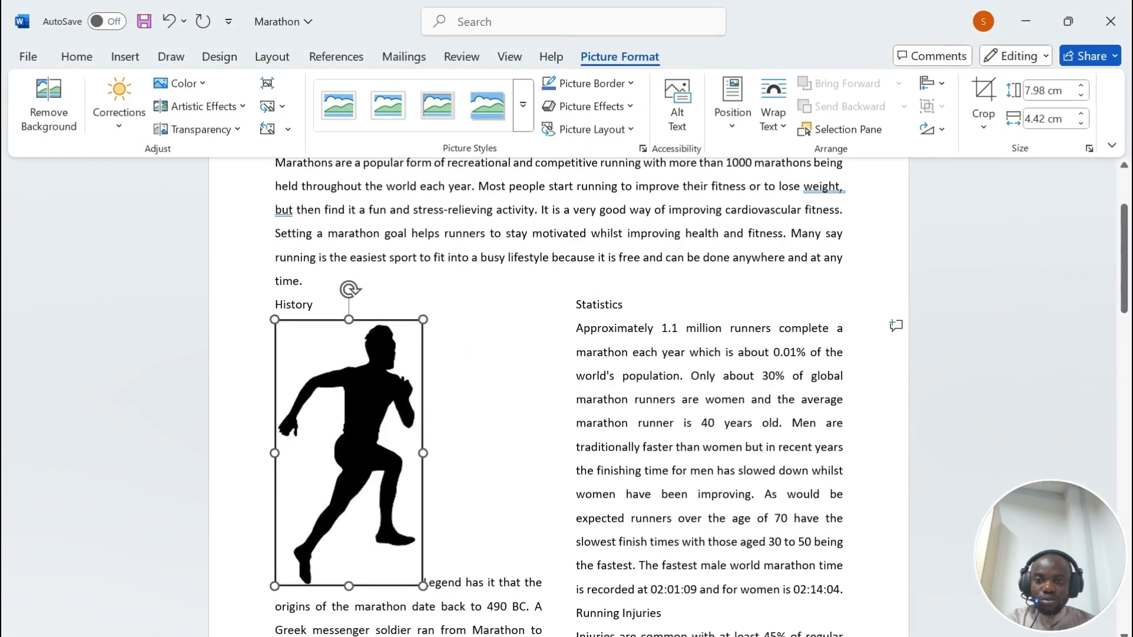
{"action": "key", "text": "alt+Tab"}
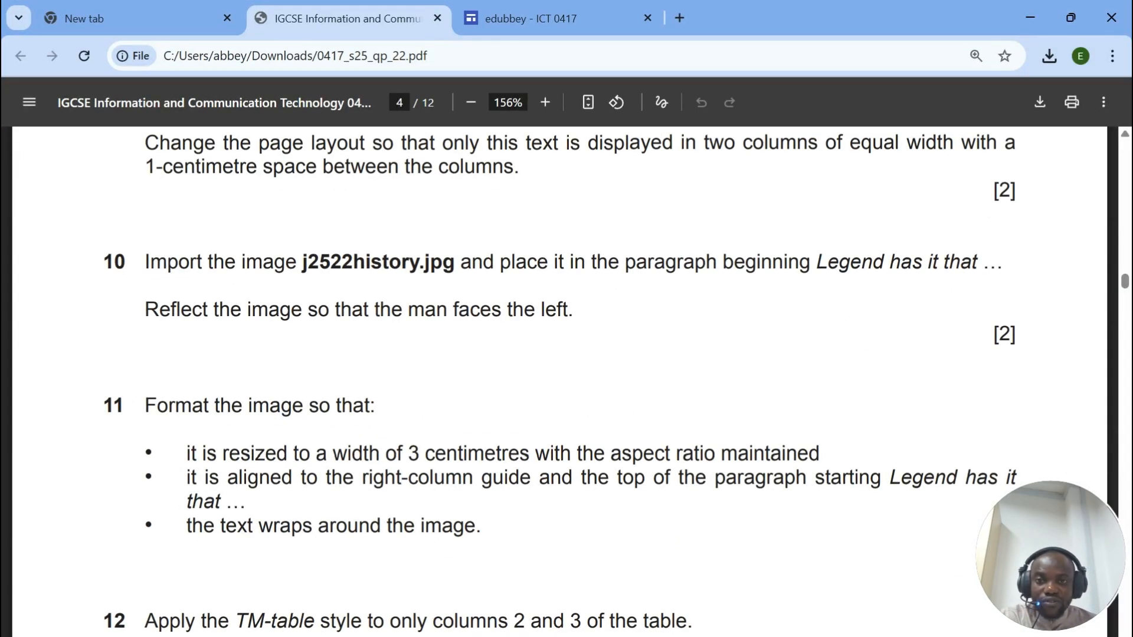
{"action": "key", "text": "alt+Tab"}
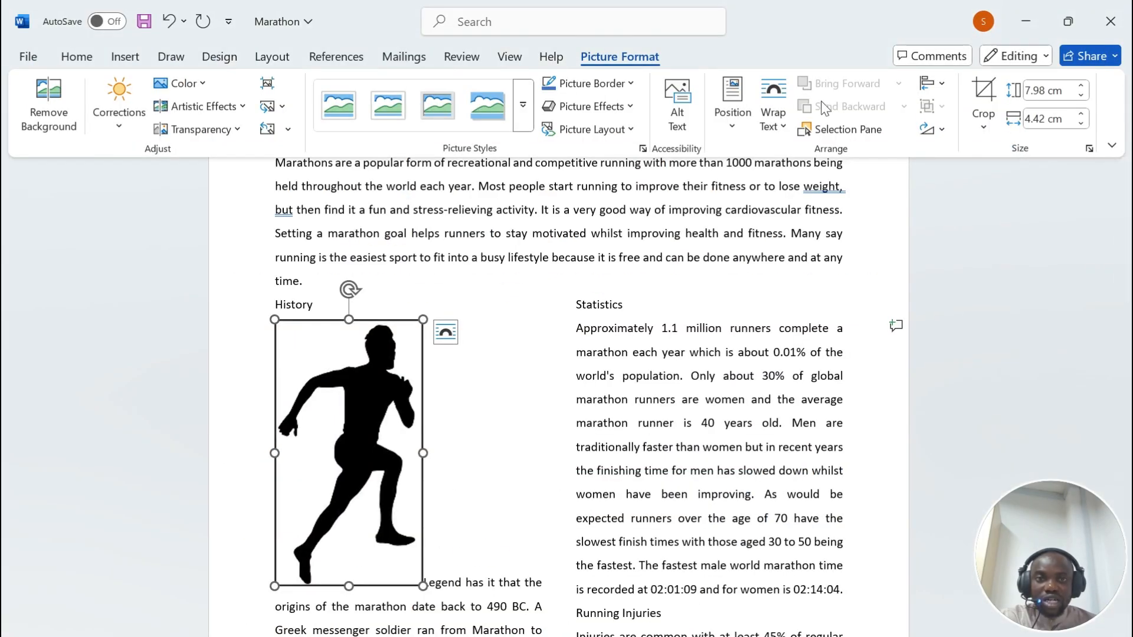
{"action": "left_click", "coordinate": [929, 130]}
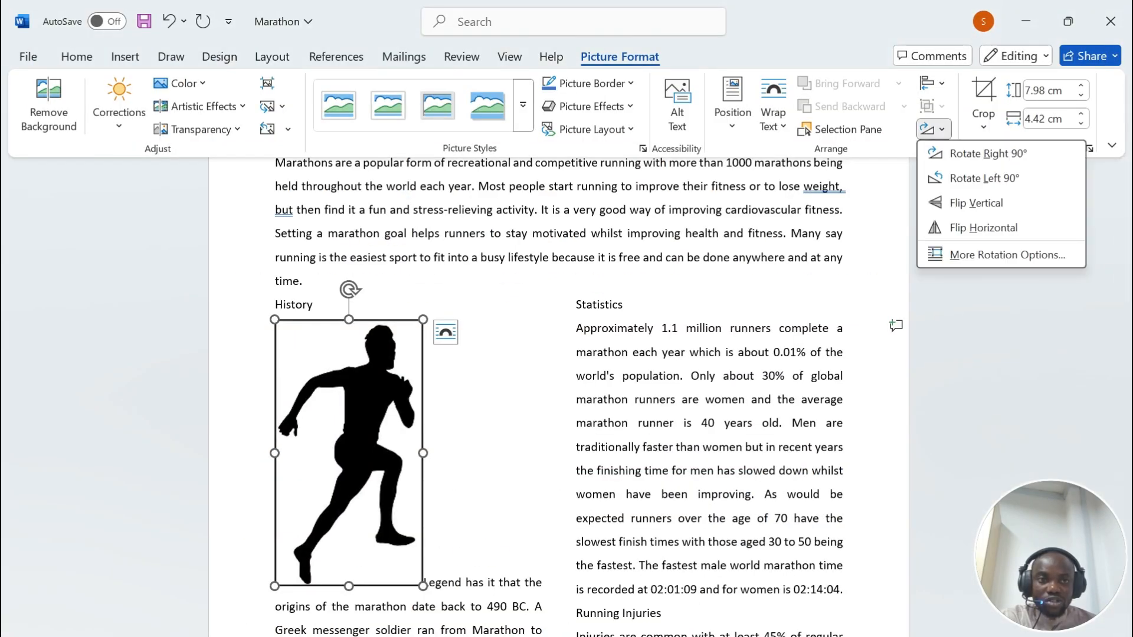
{"action": "left_click", "coordinate": [984, 228]}
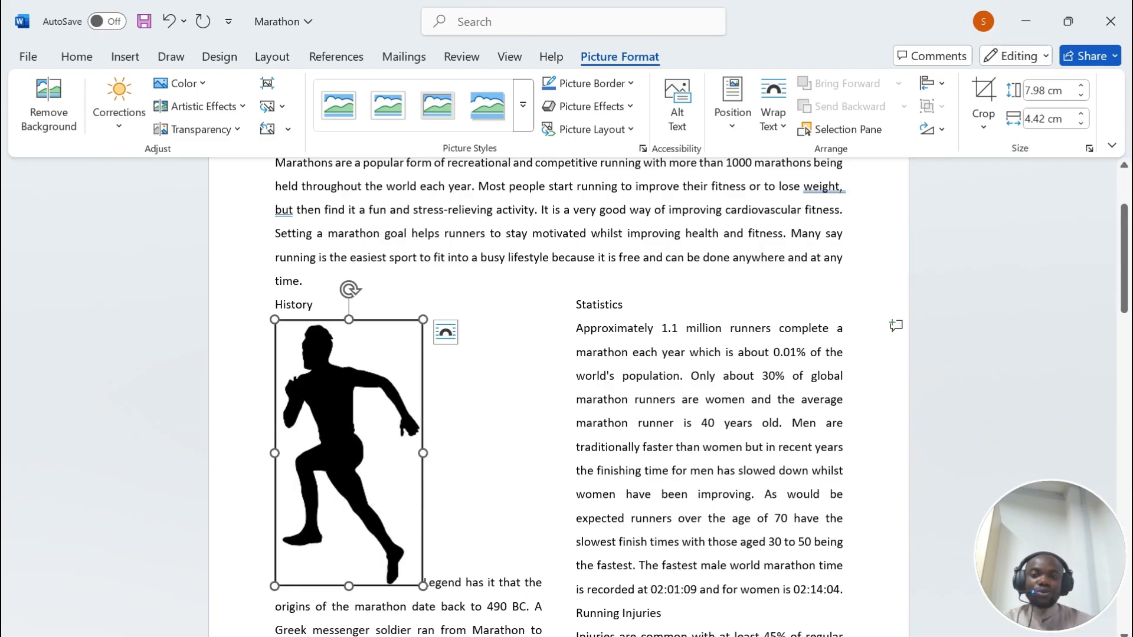
Step: Set the runner picture's width from 4.42 cm to 3 cm
{"action": "left_click", "coordinate": [609, 635]}
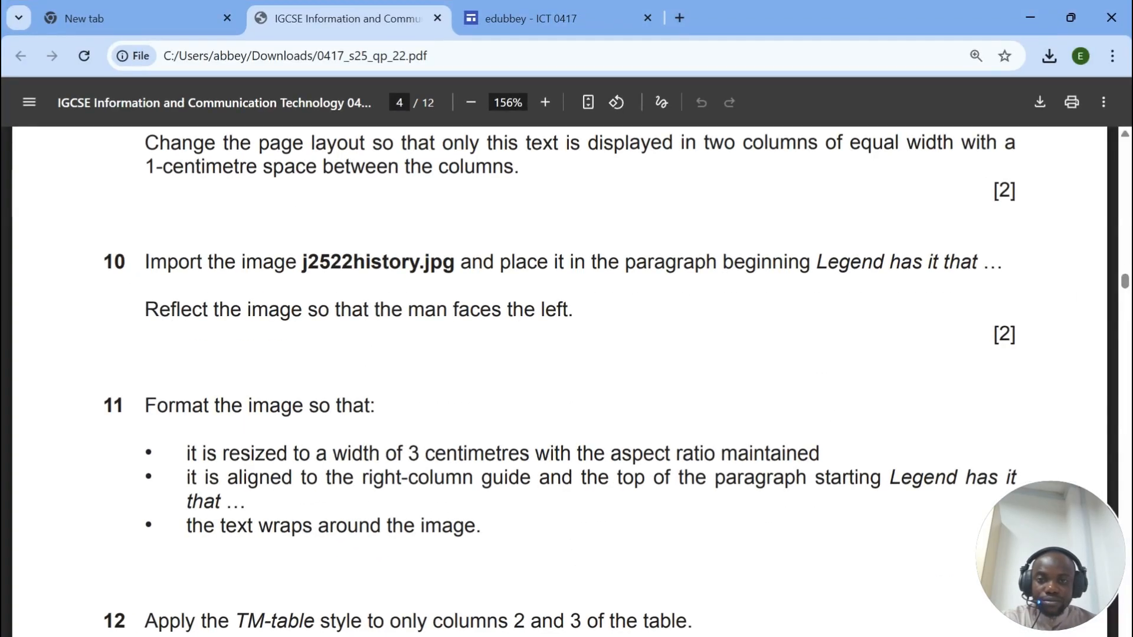
{"action": "scroll", "coordinate": [118, 329], "scroll_direction": "down", "scroll_amount": 3}
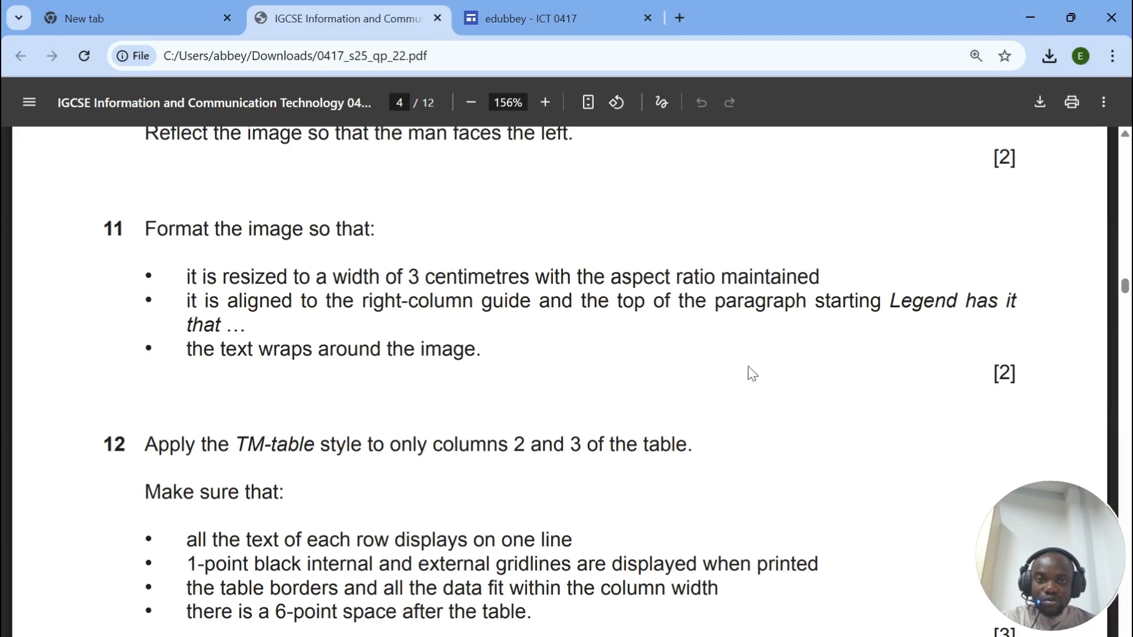
{"action": "left_click", "coordinate": [610, 636]}
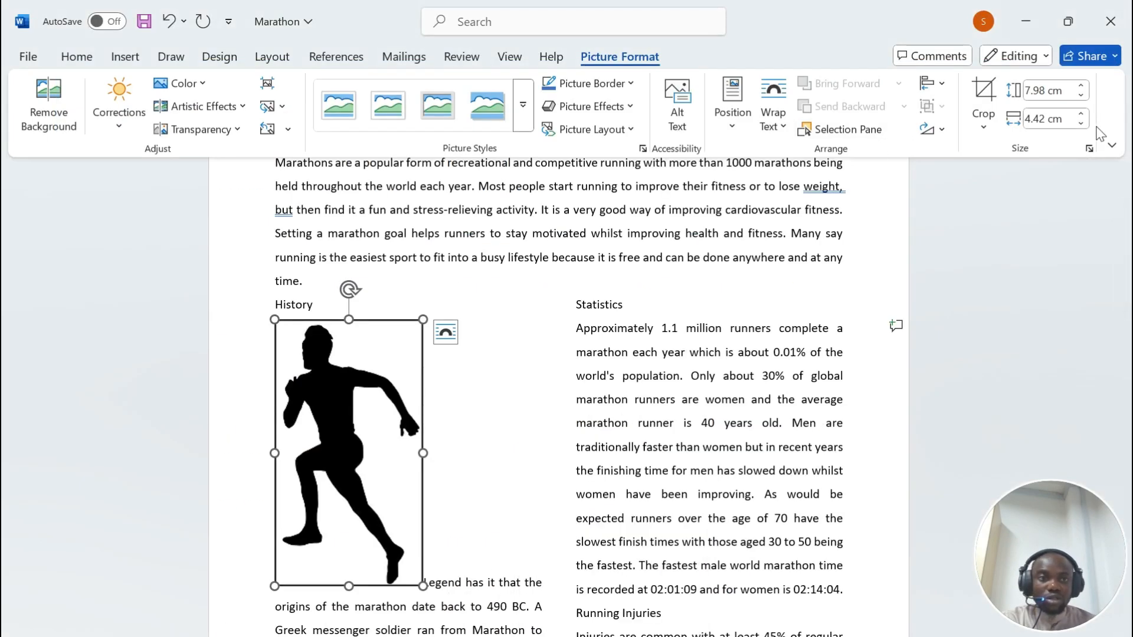
{"action": "left_click", "coordinate": [610, 636]}
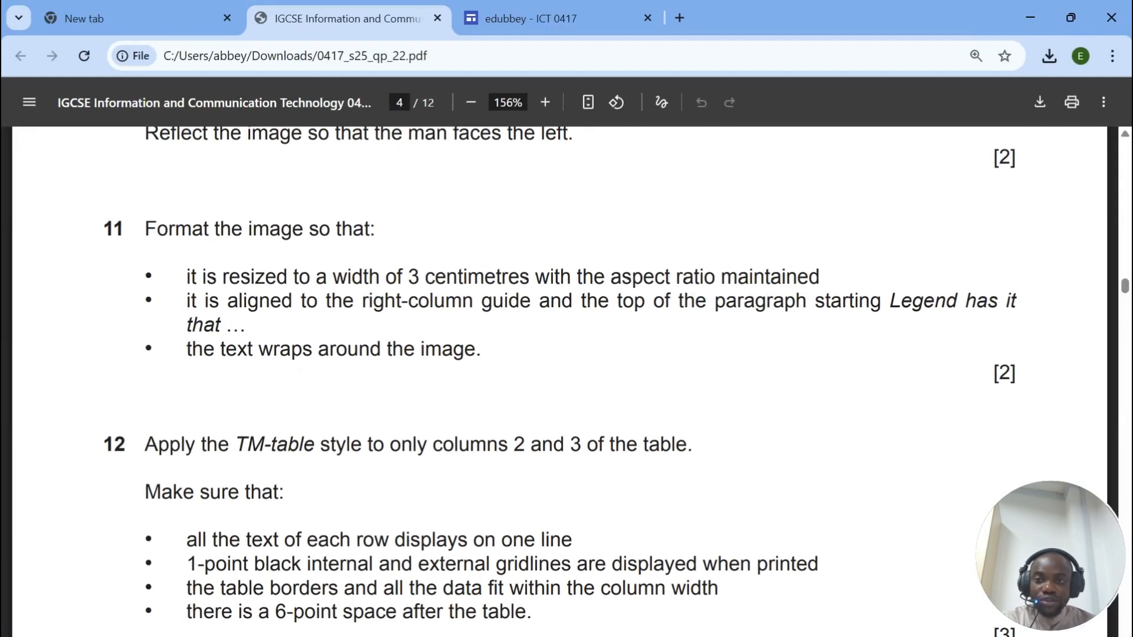
{"action": "left_click", "coordinate": [610, 636]}
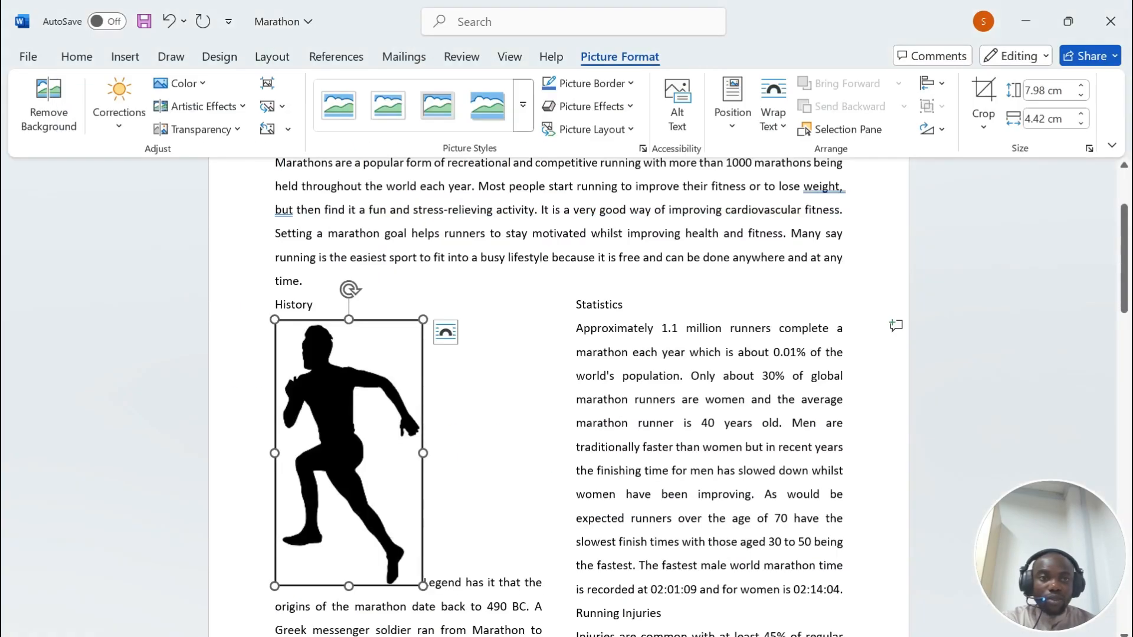
{"action": "left_click", "coordinate": [1030, 119]}
{"action": "left_click_drag", "start_coordinate": [1025, 119], "coordinate": [1075, 119]}
{"action": "type", "text": "3"}
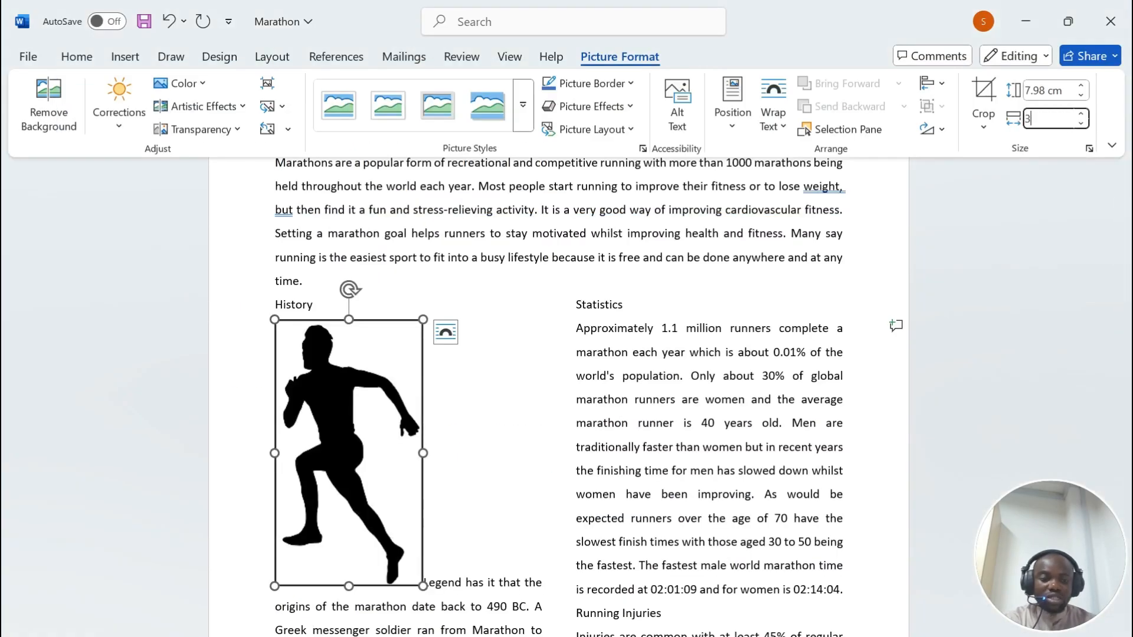
{"action": "key", "text": "Return"}
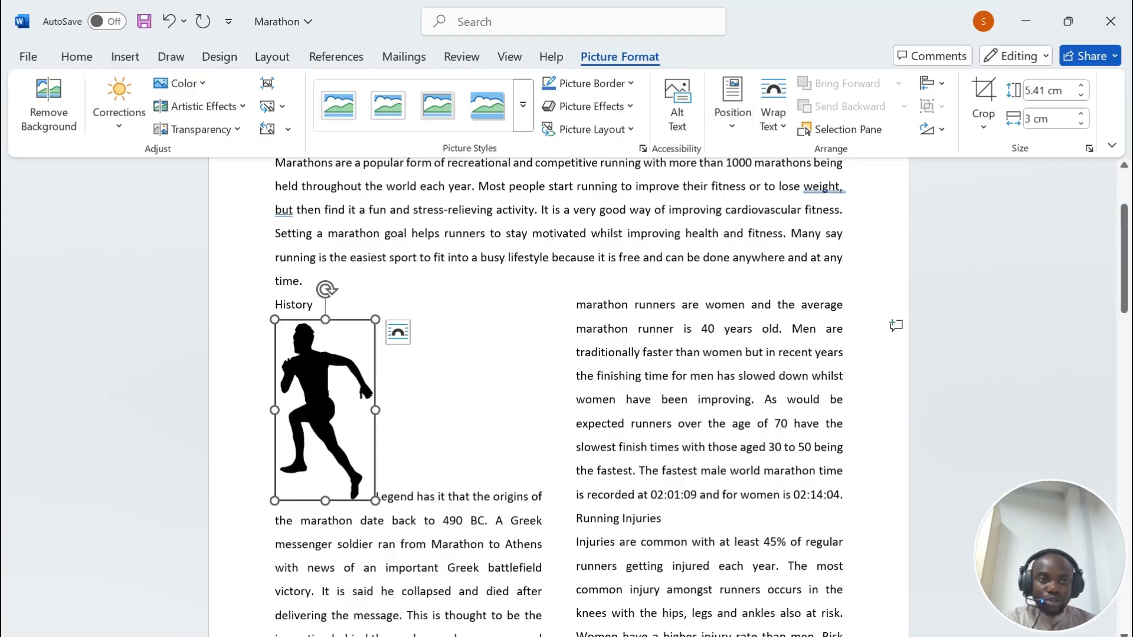
Step: Confirm the aspect ratio is locked, then review the picture alignment requirement
{"action": "left_click", "coordinate": [1089, 148]}
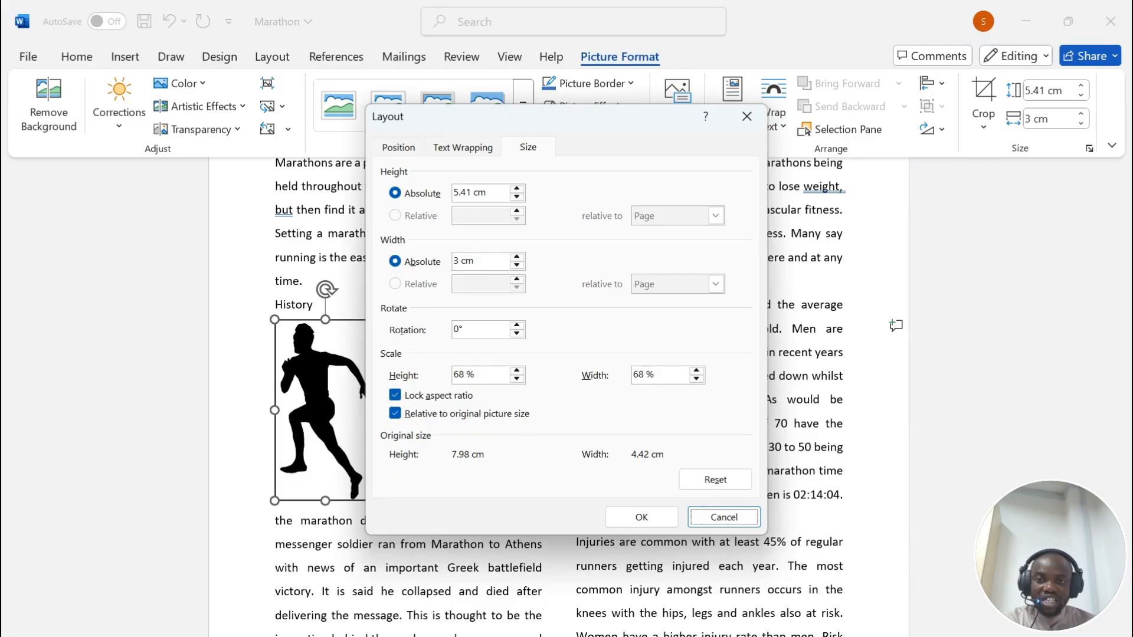
{"action": "left_click", "coordinate": [724, 519]}
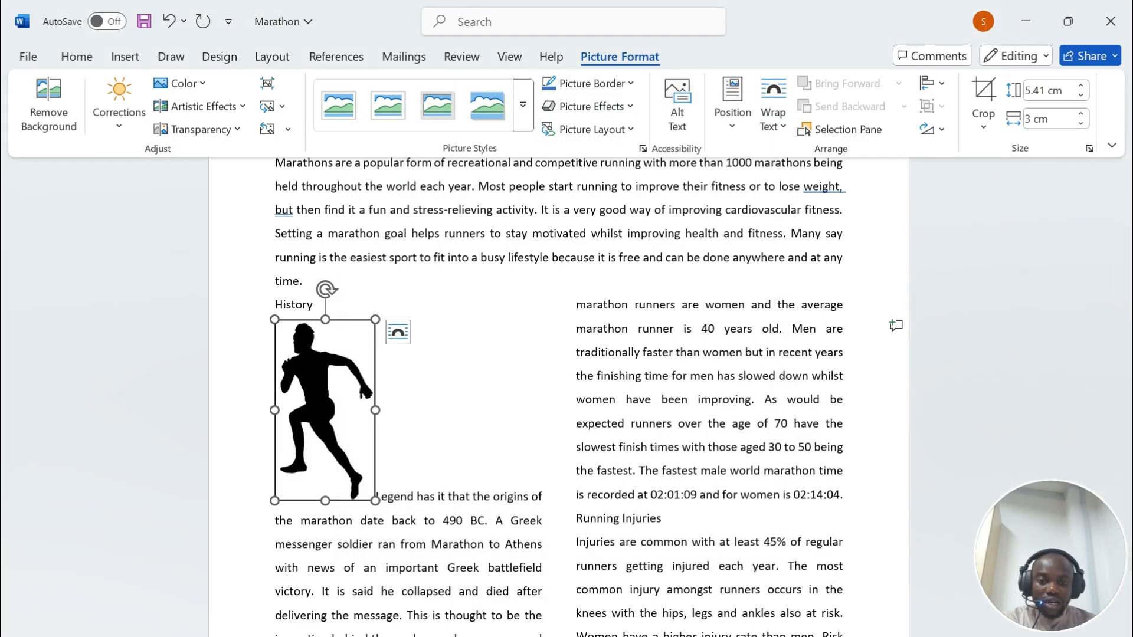
{"action": "key", "text": "alt+Tab"}
{"action": "left_click_drag", "start_coordinate": [187, 301], "coordinate": [1017, 304]}
Step: Set the runner picture to wrap Through and drag it against the left column's right edge
{"action": "left_click", "coordinate": [614, 636]}
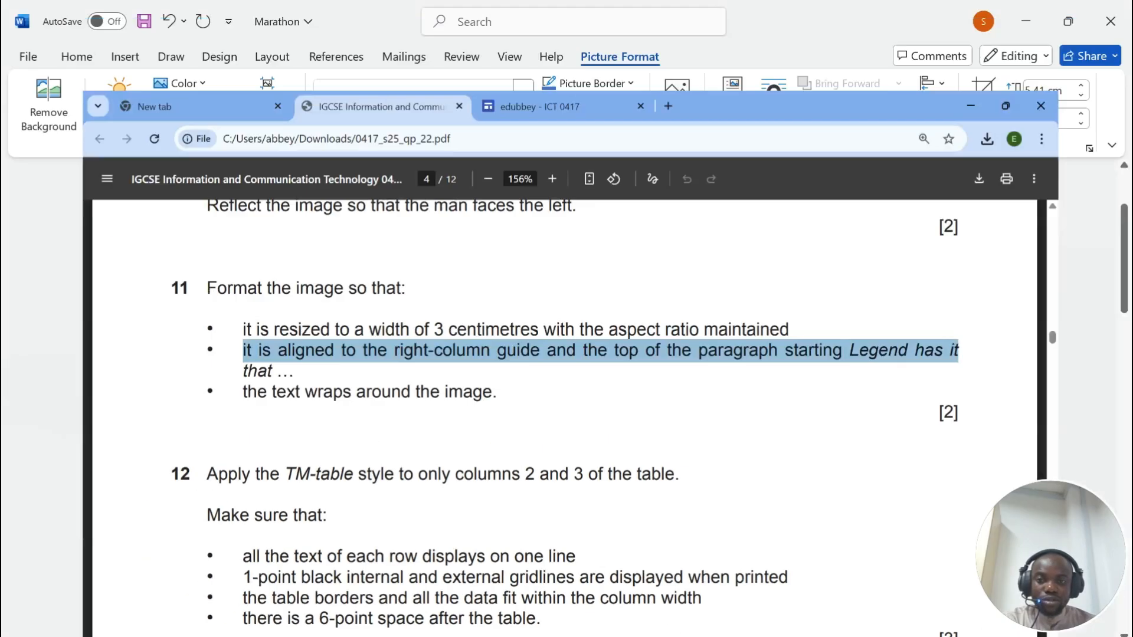
{"action": "right_click", "coordinate": [324, 285]}
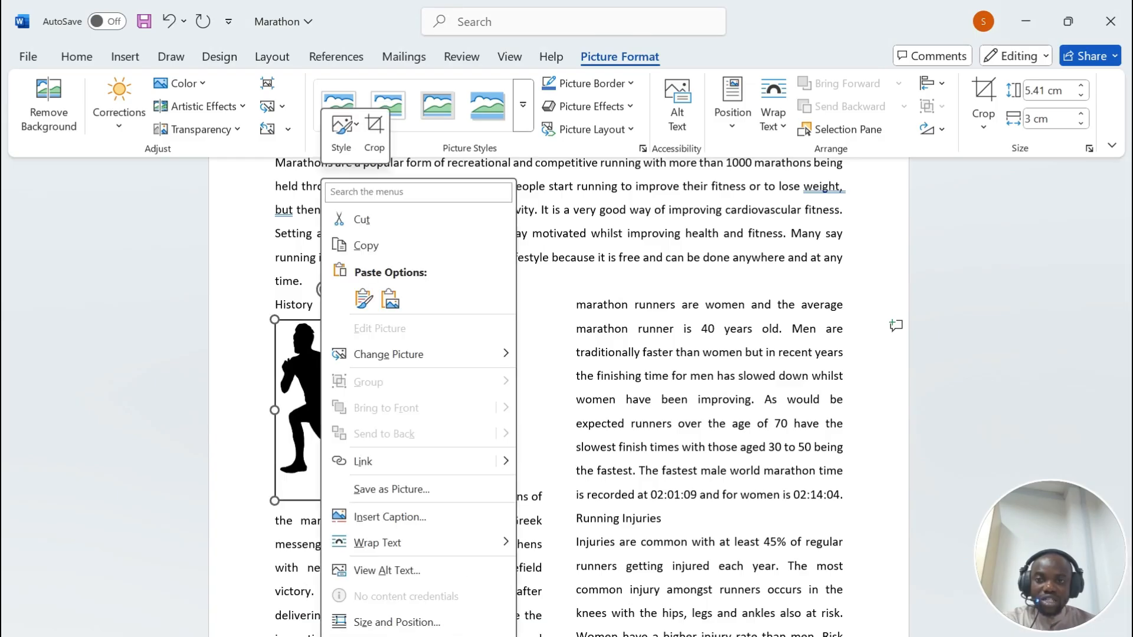
{"action": "right_click", "coordinate": [292, 413]}
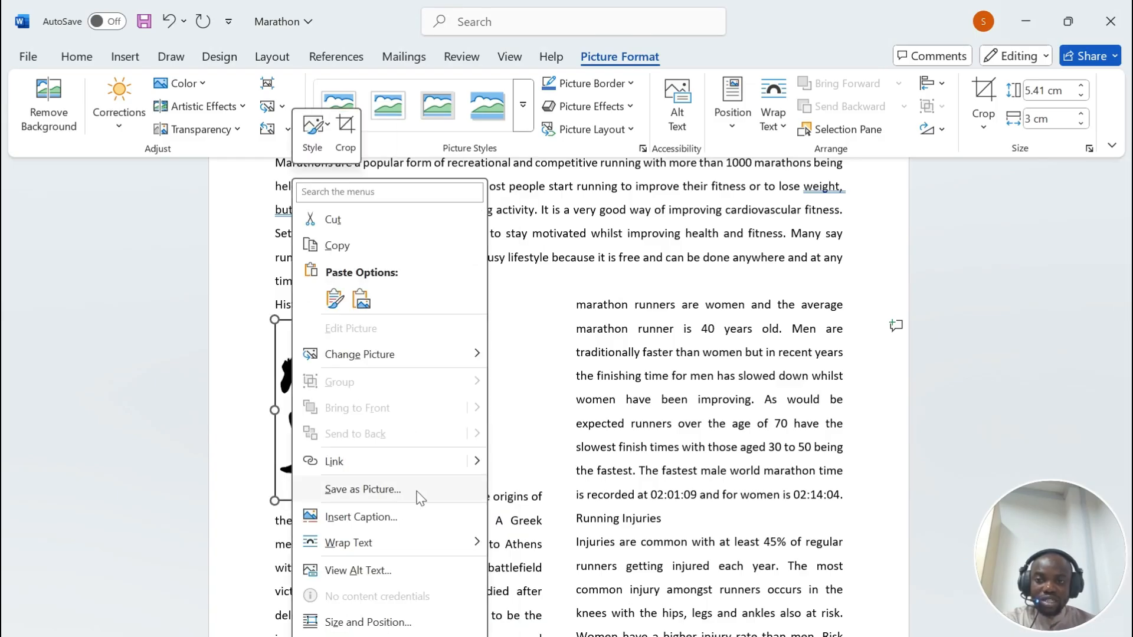
{"action": "mouse_move", "coordinate": [384, 538]}
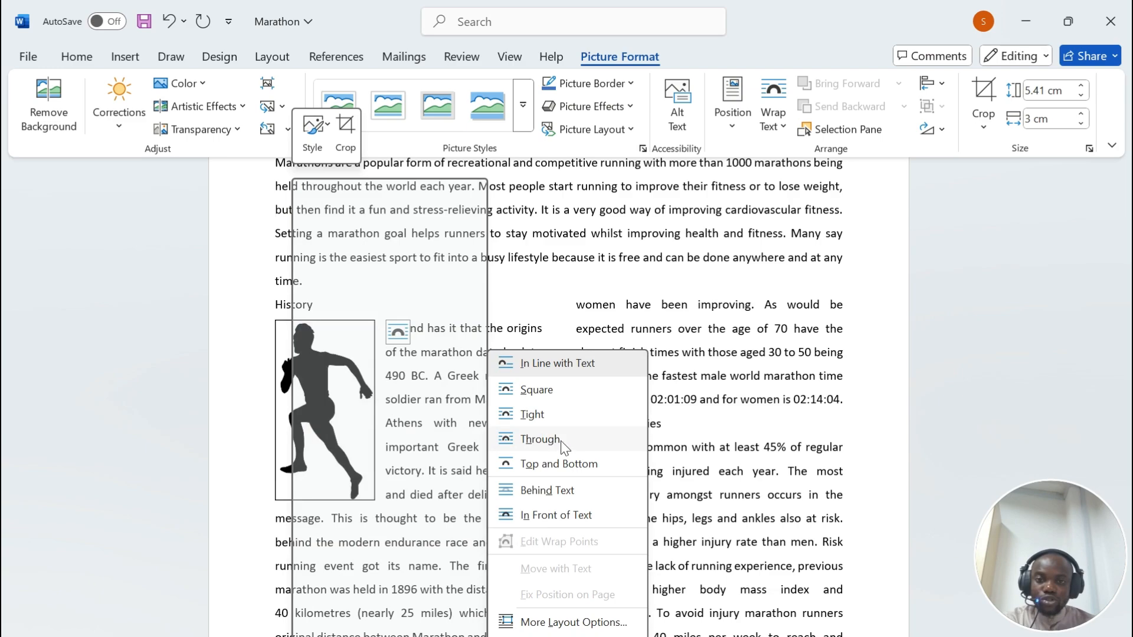
{"action": "left_click", "coordinate": [534, 440]}
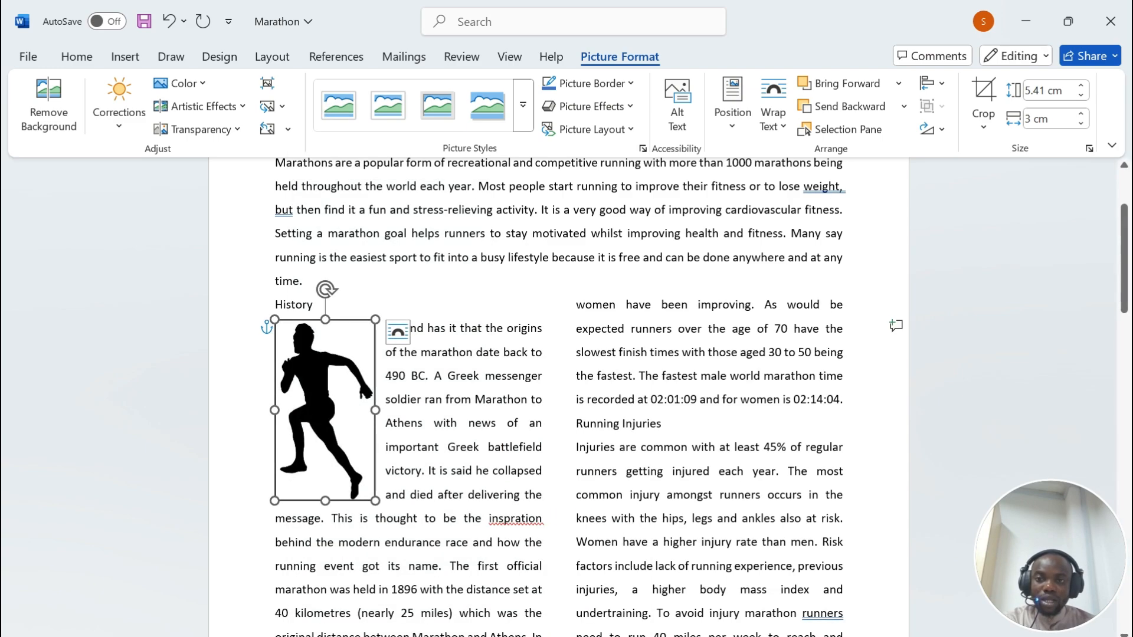
{"action": "left_click_drag", "start_coordinate": [325, 413], "coordinate": [489, 411]}
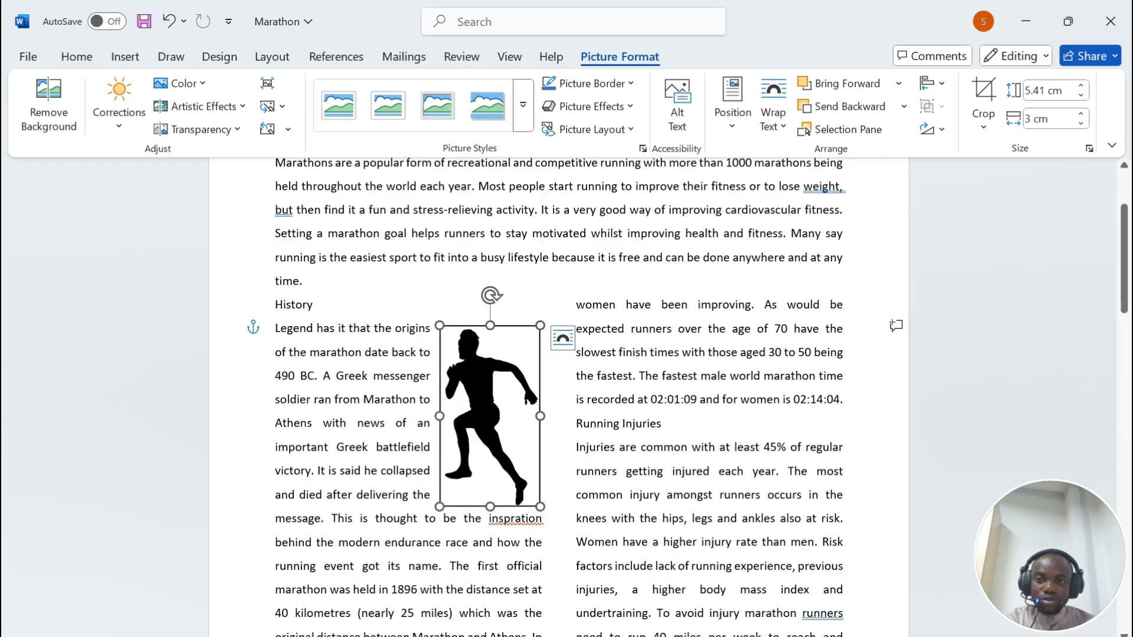
Step: Review question 12's table style instruction in the exam paper
{"action": "key", "text": "alt+Tab"}
{"action": "scroll", "coordinate": [531, 354], "scroll_direction": "down", "scroll_amount": 1}
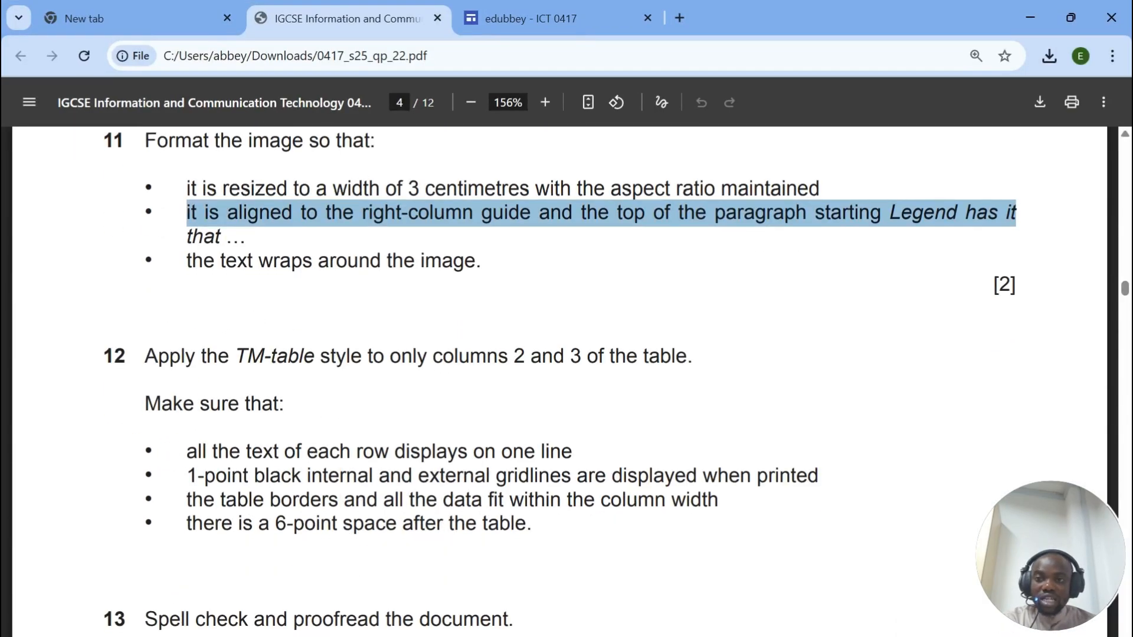
{"action": "left_click_drag", "start_coordinate": [203, 260], "coordinate": [476, 260]}
{"action": "scroll", "coordinate": [555, 295], "scroll_direction": "down", "scroll_amount": 3}
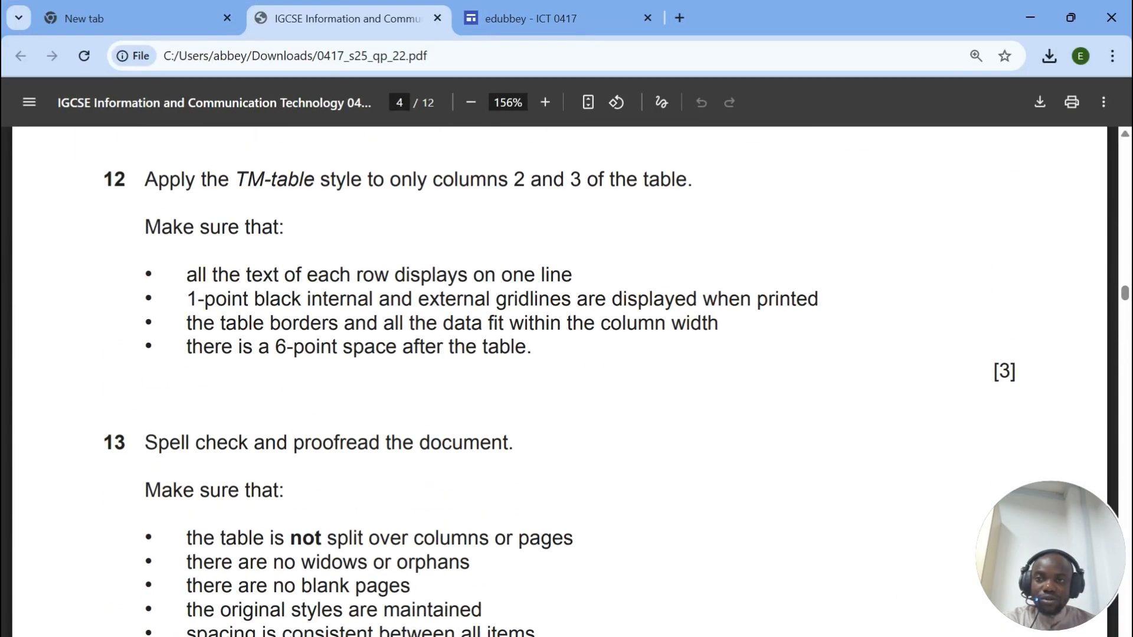
{"action": "left_click_drag", "start_coordinate": [144, 179], "coordinate": [599, 179]}
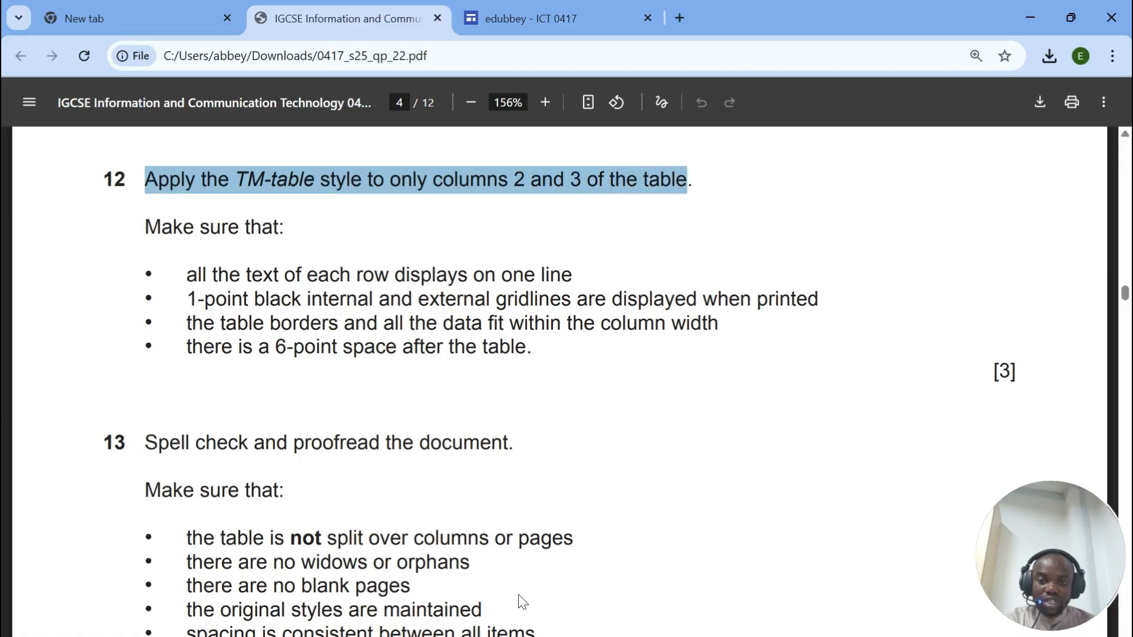
{"action": "key", "text": "alt+Tab"}
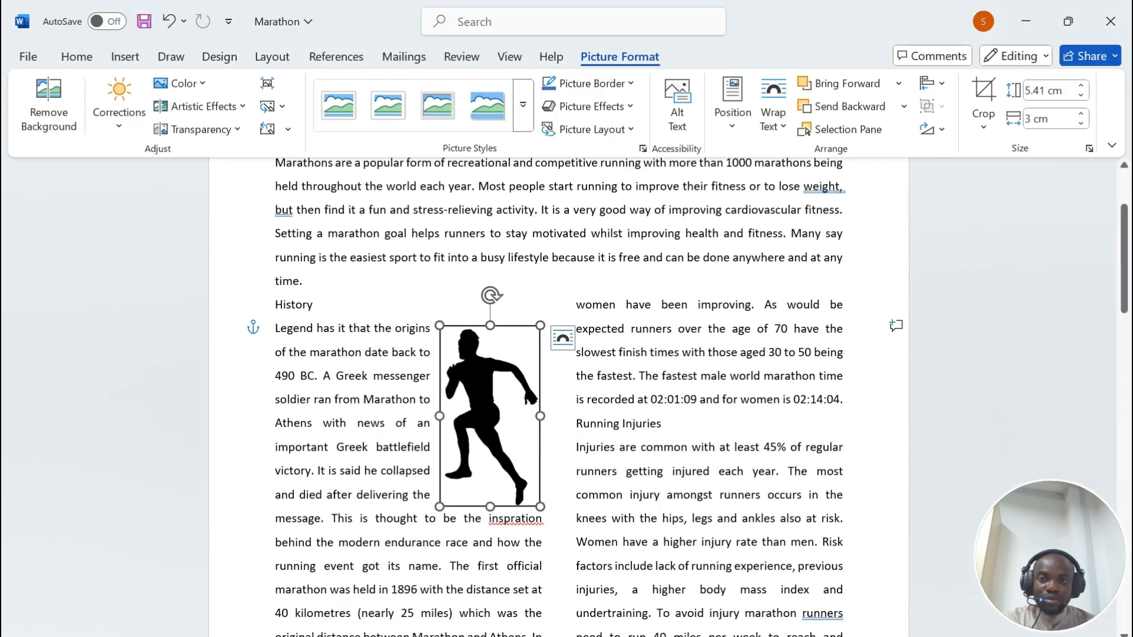
Step: Apply the Normal style to the whole age-grade table
{"action": "scroll", "coordinate": [558, 398], "scroll_direction": "up", "scroll_amount": 3}
{"action": "scroll", "coordinate": [559, 399], "scroll_direction": "down", "scroll_amount": 15}
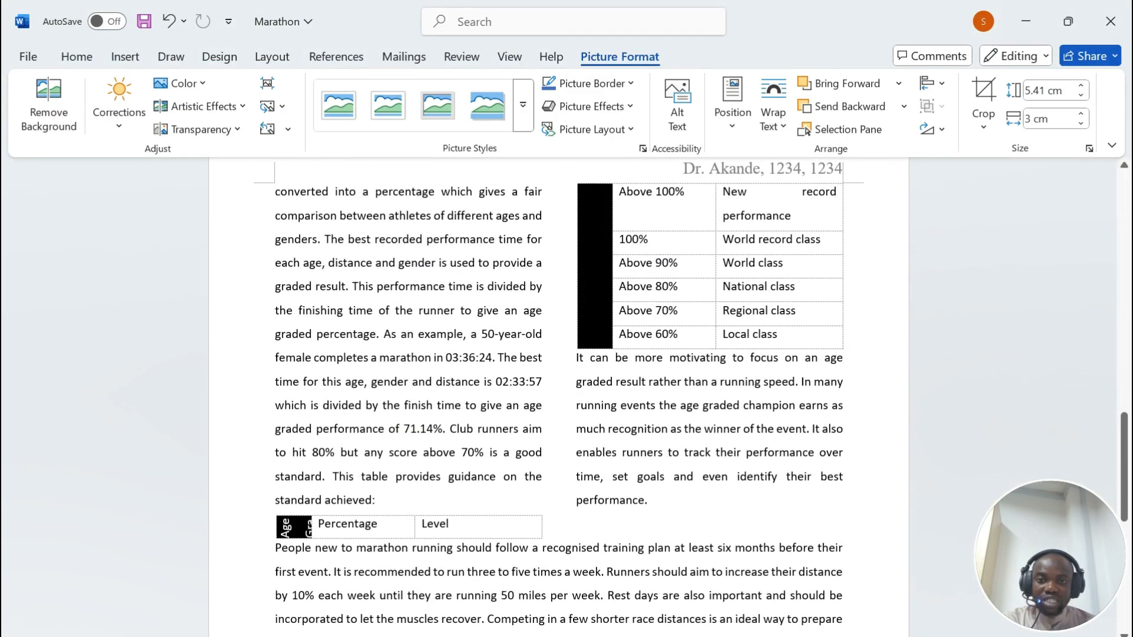
{"action": "left_click", "coordinate": [269, 509]}
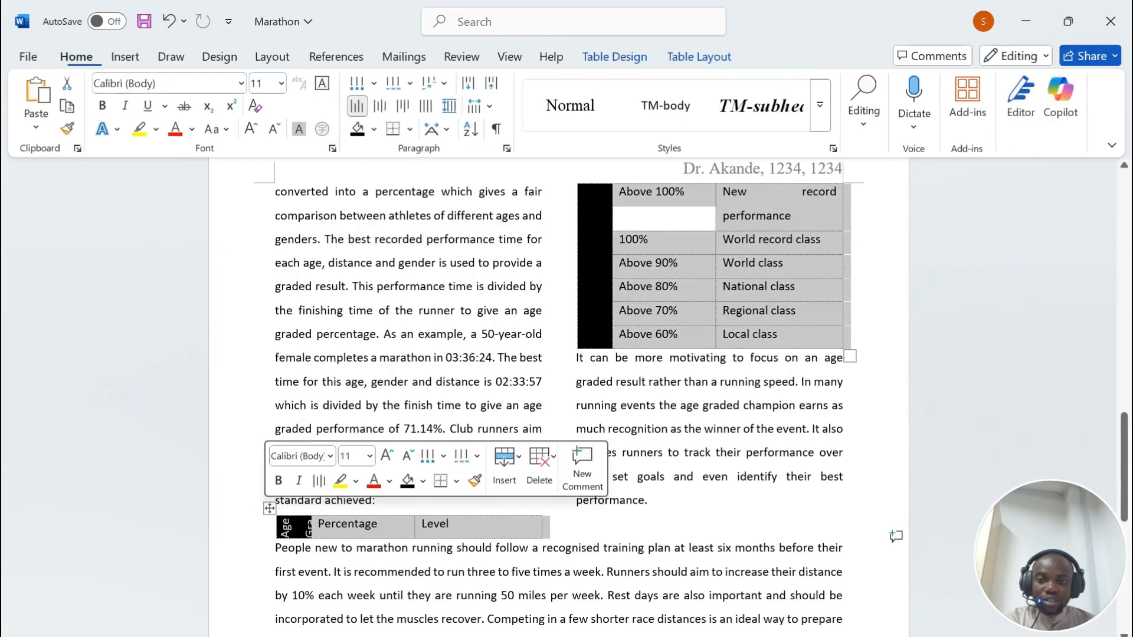
{"action": "left_click", "coordinate": [821, 106]}
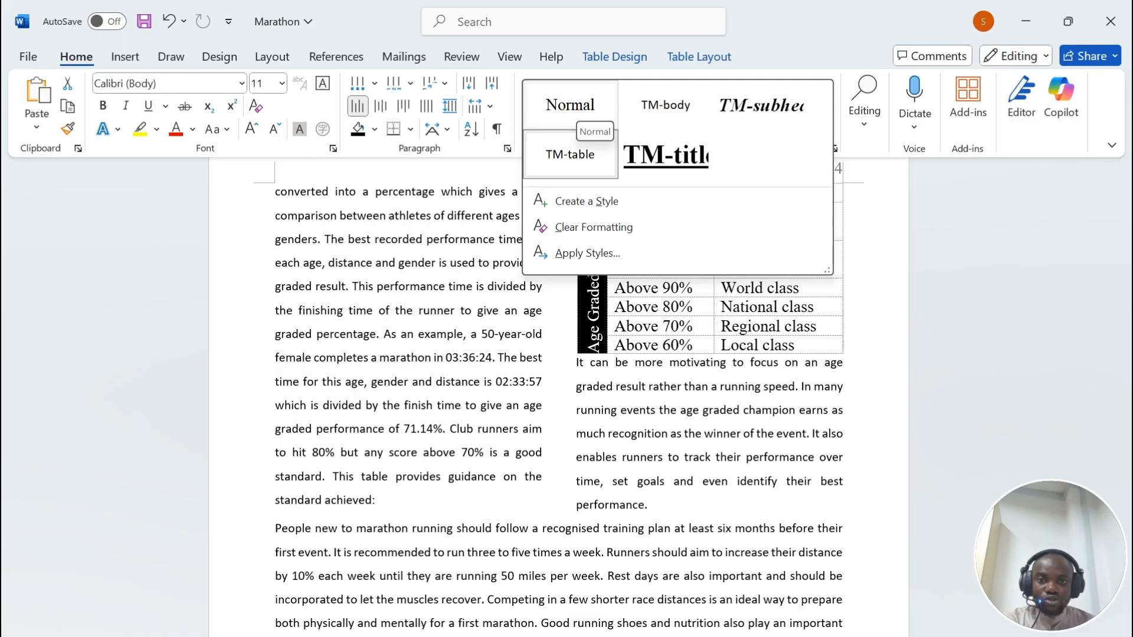
{"action": "left_click", "coordinate": [571, 115]}
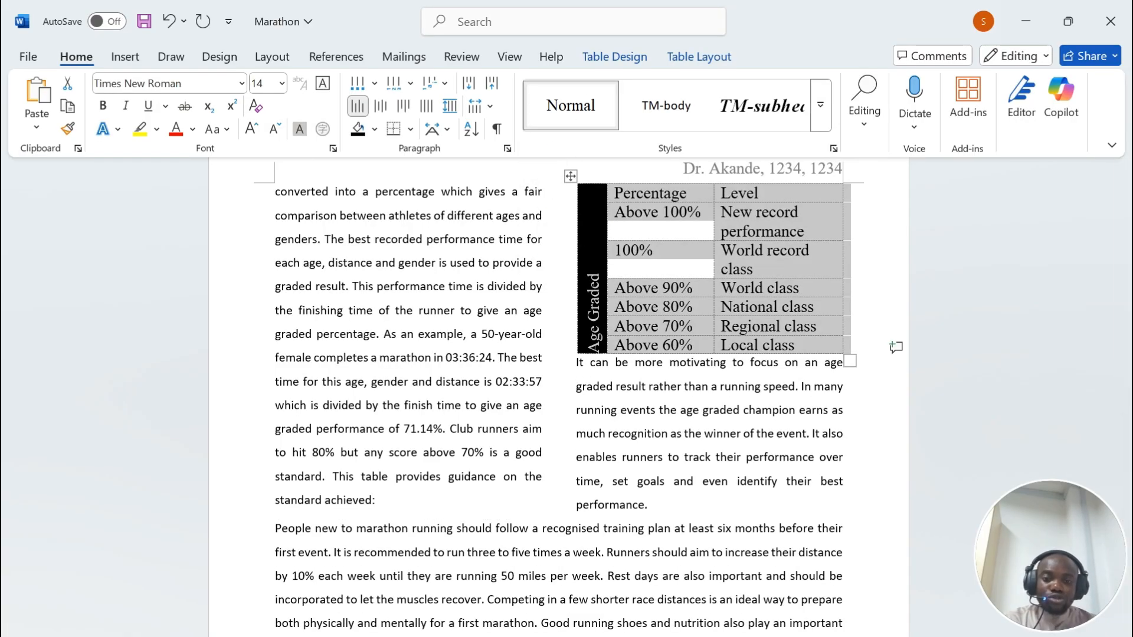
Step: After checking question 12, clear all formatting from the table's text cells
{"action": "left_click", "coordinate": [609, 636]}
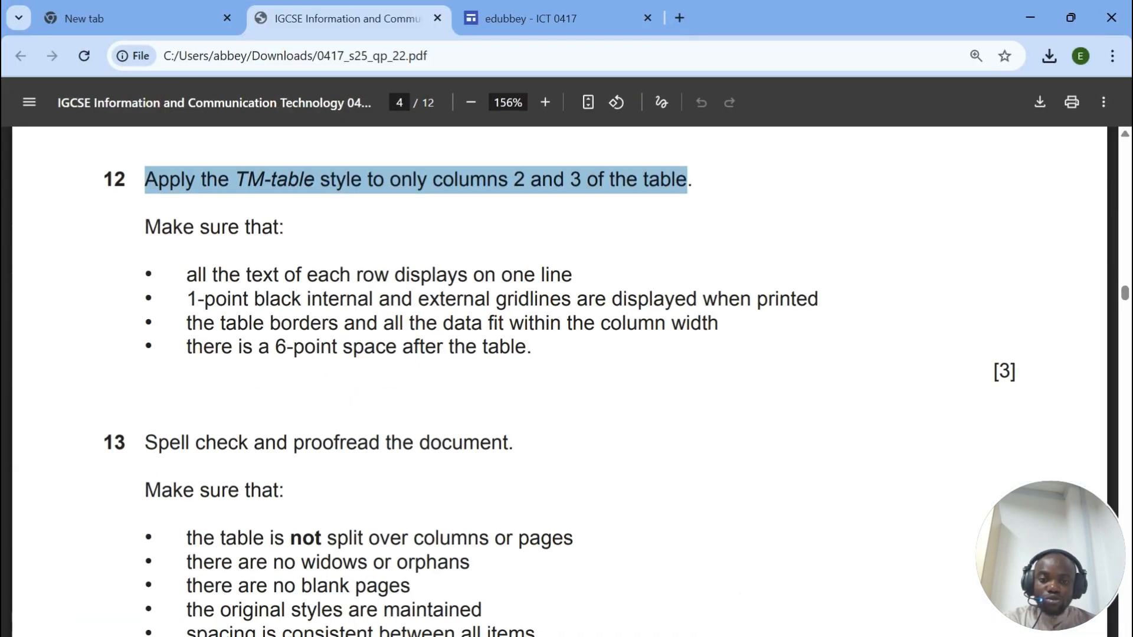
{"action": "key", "text": "alt+Tab"}
{"action": "scroll", "coordinate": [678, 331], "scroll_direction": "up", "scroll_amount": 2}
{"action": "left_click", "coordinate": [626, 322]}
{"action": "left_click_drag", "start_coordinate": [626, 322], "coordinate": [768, 472]}
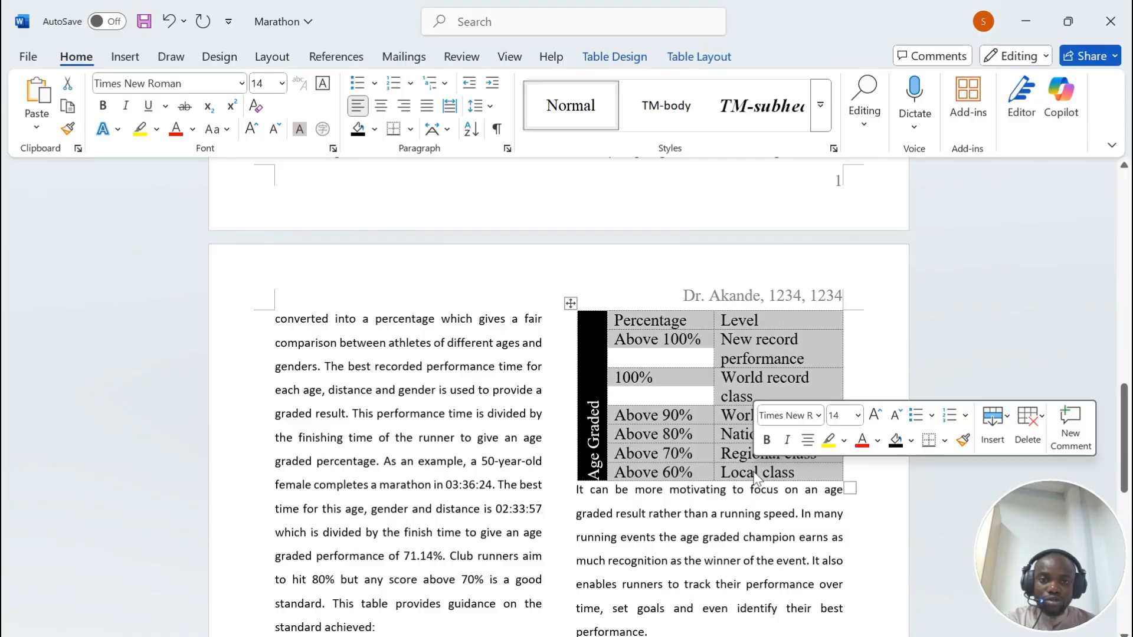
{"action": "left_click", "coordinate": [820, 105]}
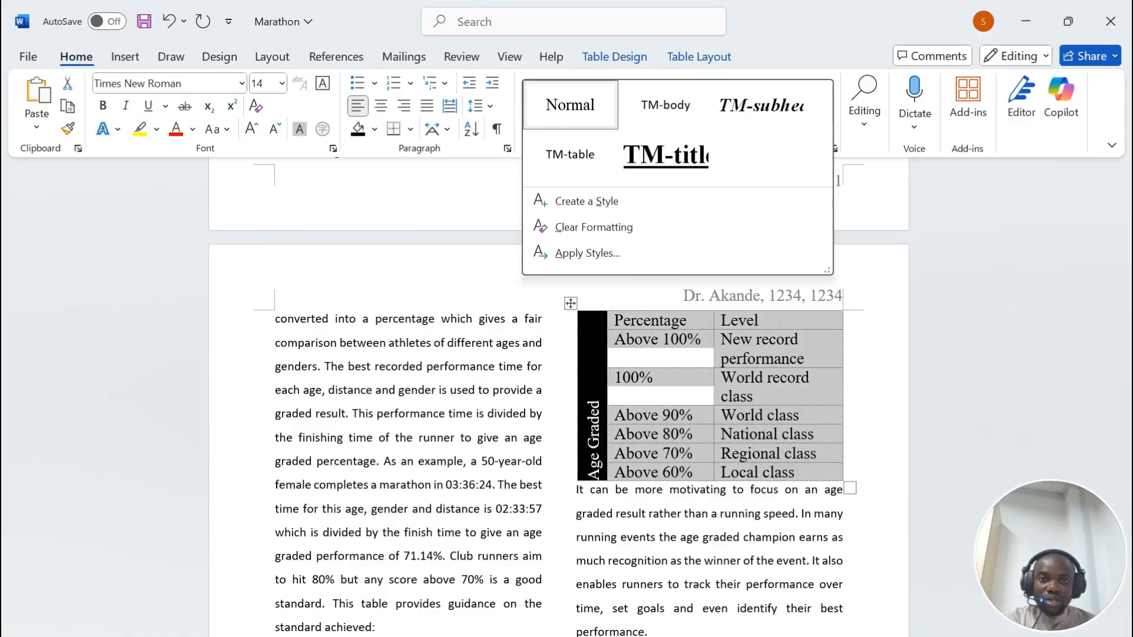
{"action": "left_click", "coordinate": [653, 229]}
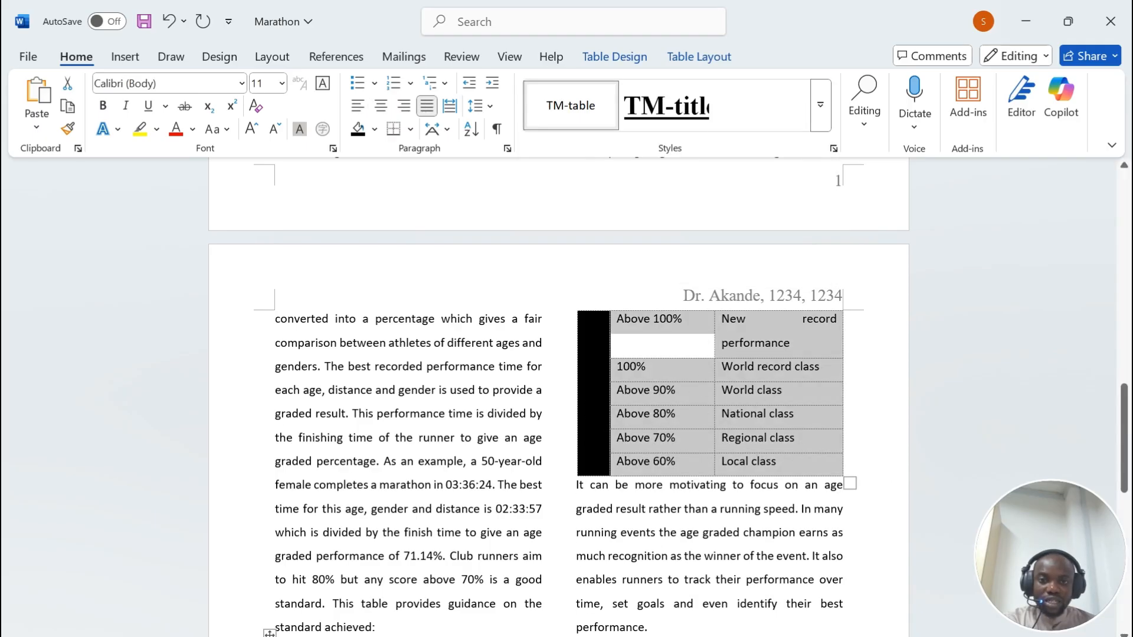
Step: Rejoin the stray Percentage/Level row to the table after 'standard achieved:'
{"action": "scroll", "coordinate": [557, 395], "scroll_direction": "down", "scroll_amount": 3}
{"action": "left_click", "coordinate": [288, 442]}
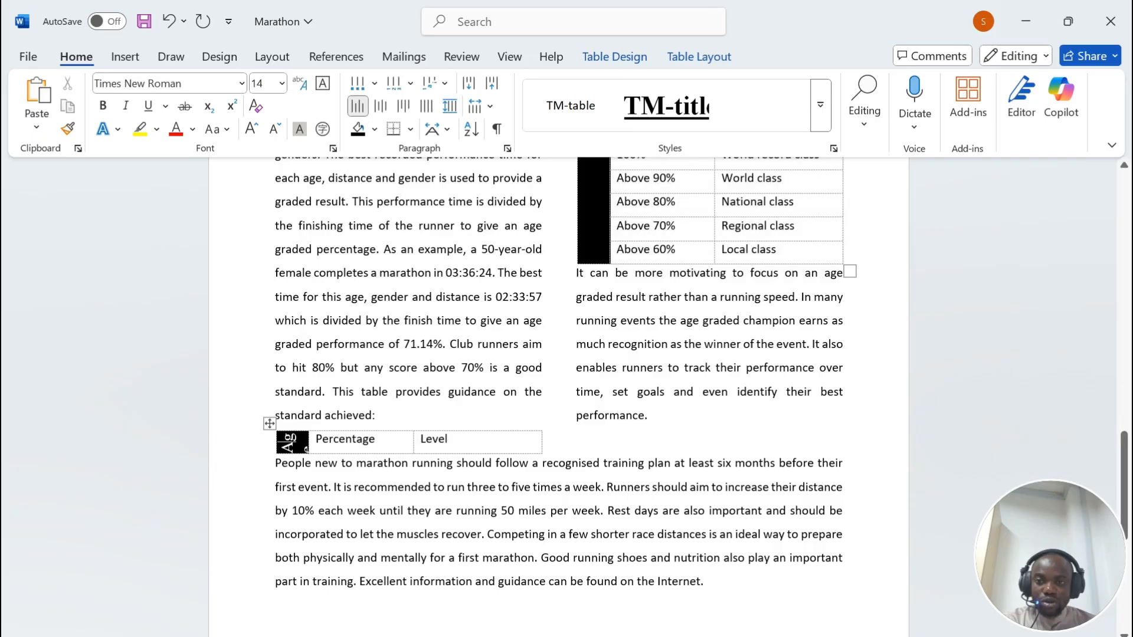
{"action": "left_click", "coordinate": [392, 416]}
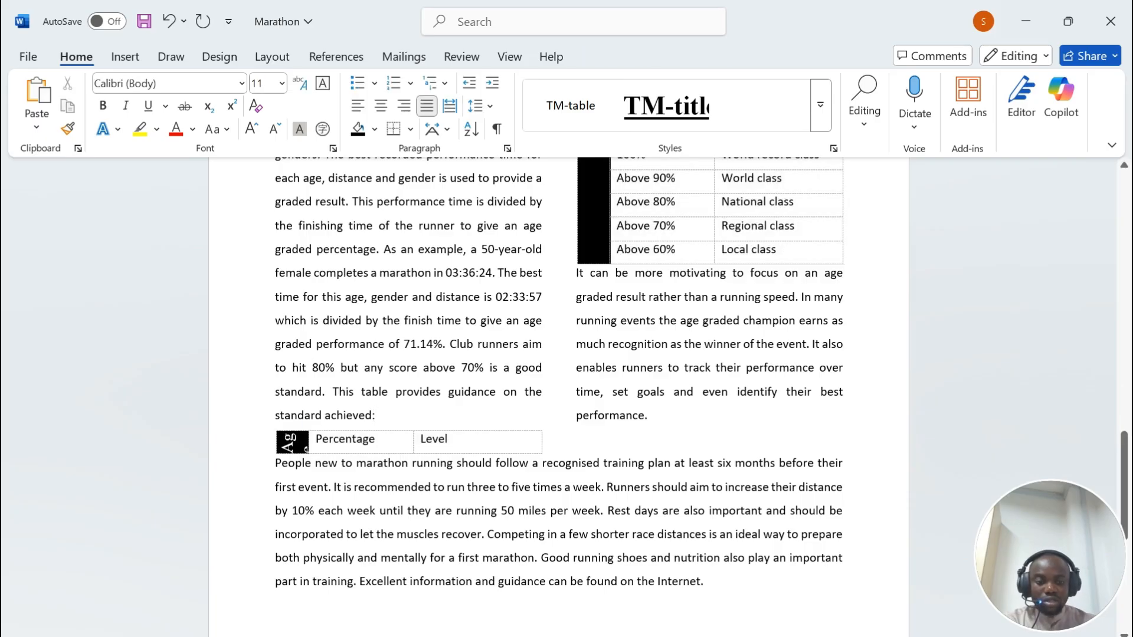
{"action": "key", "text": "Return"}
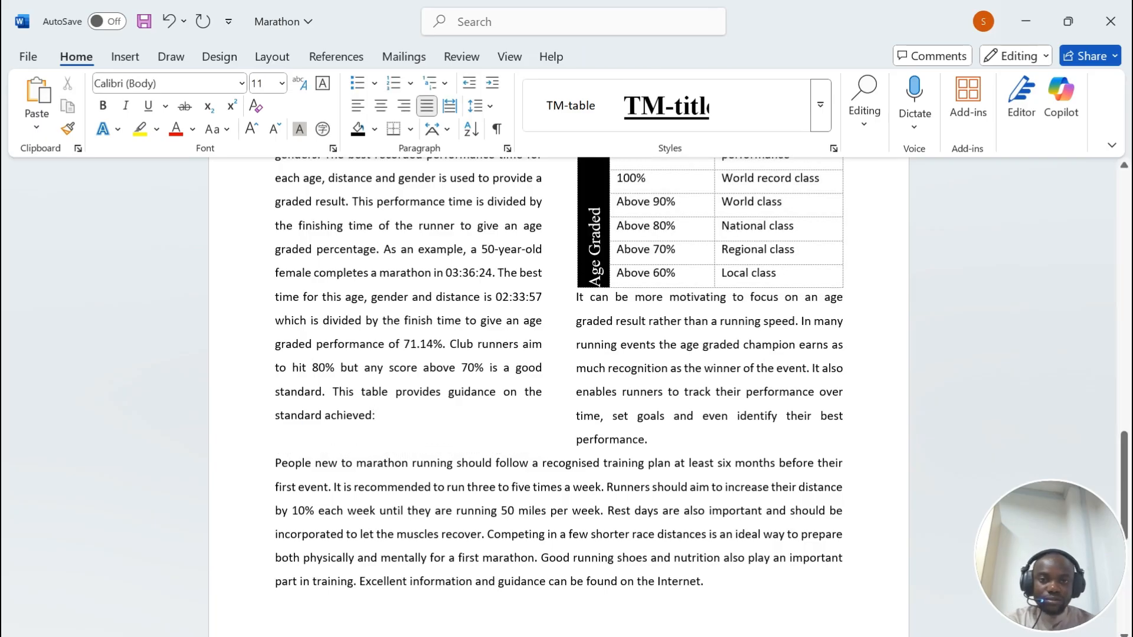
{"action": "scroll", "coordinate": [558, 396], "scroll_direction": "up", "scroll_amount": 4}
{"action": "left_click", "coordinate": [594, 485]}
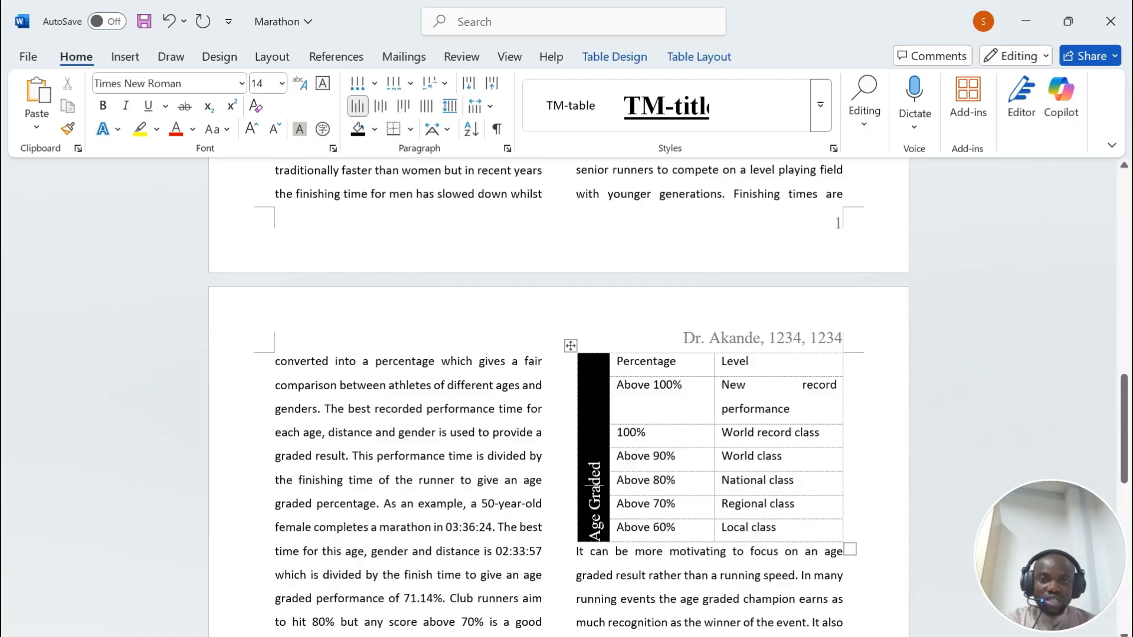
Step: Widen the black Age Graded column to 1.7 cm and centre its label vertically
{"action": "left_click", "coordinate": [699, 57]}
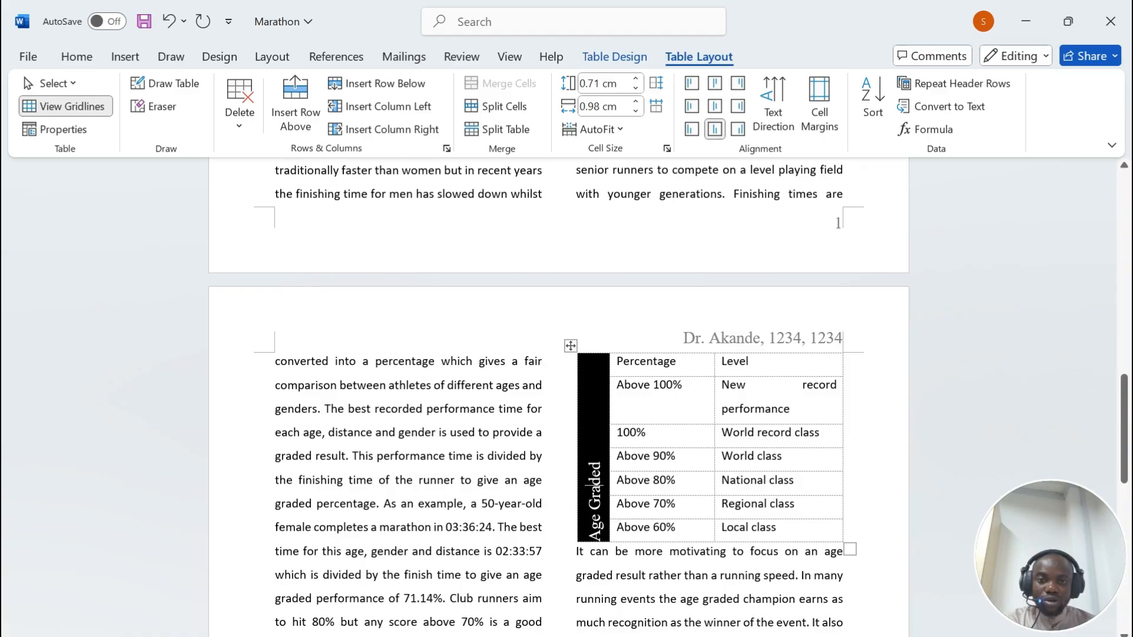
{"action": "left_click_drag", "start_coordinate": [610, 442], "coordinate": [625, 443]}
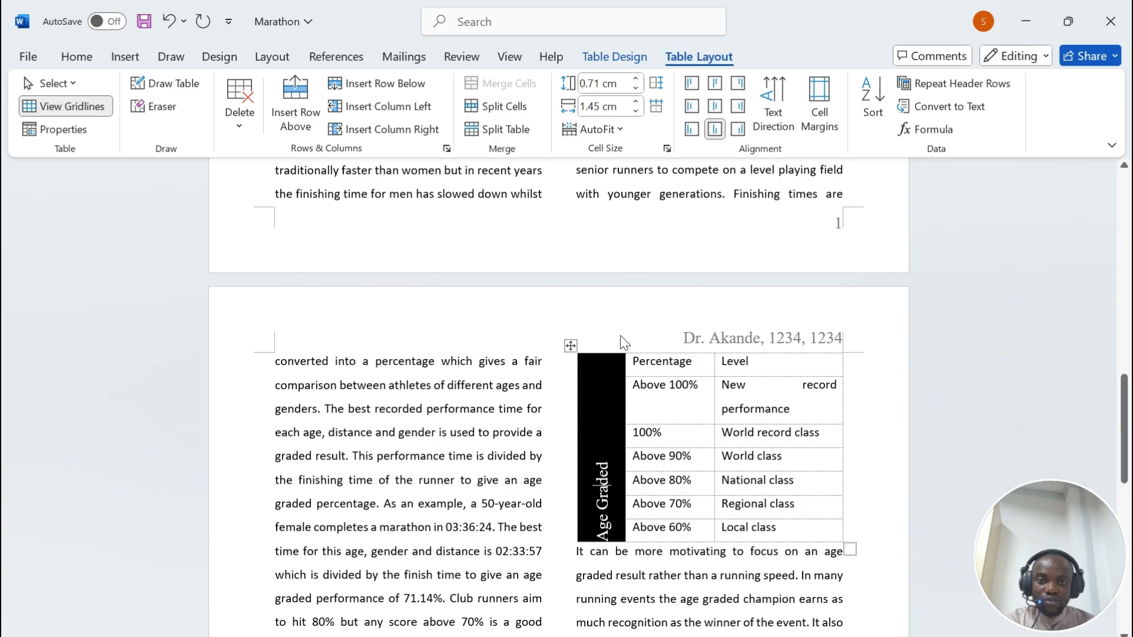
{"action": "left_click_drag", "start_coordinate": [625, 443], "coordinate": [626, 443]}
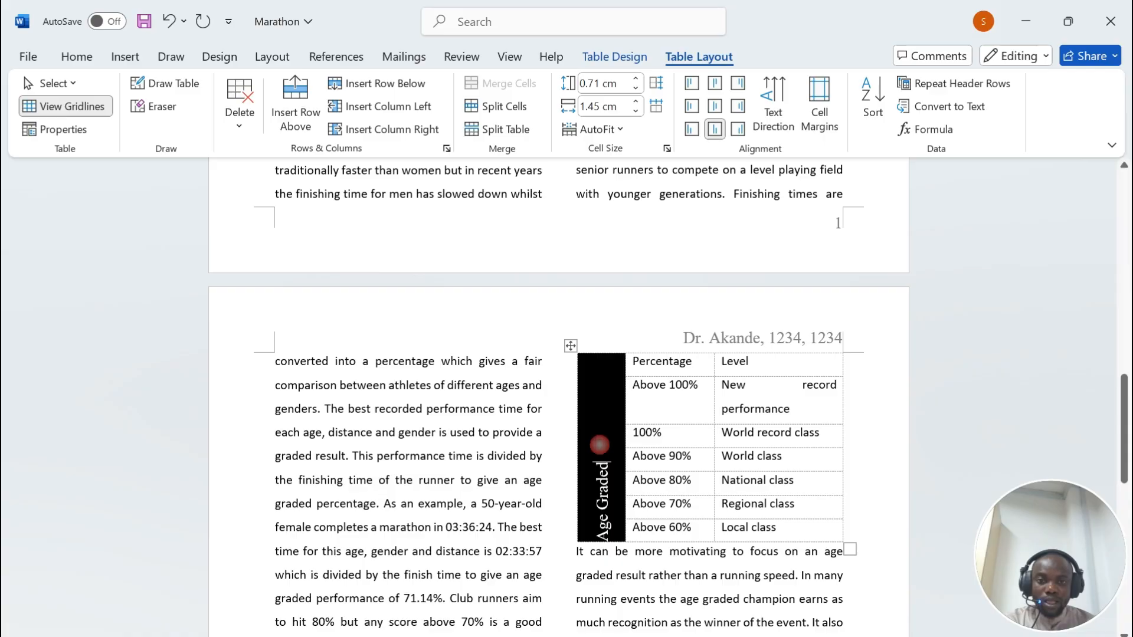
{"action": "left_click", "coordinate": [715, 106]}
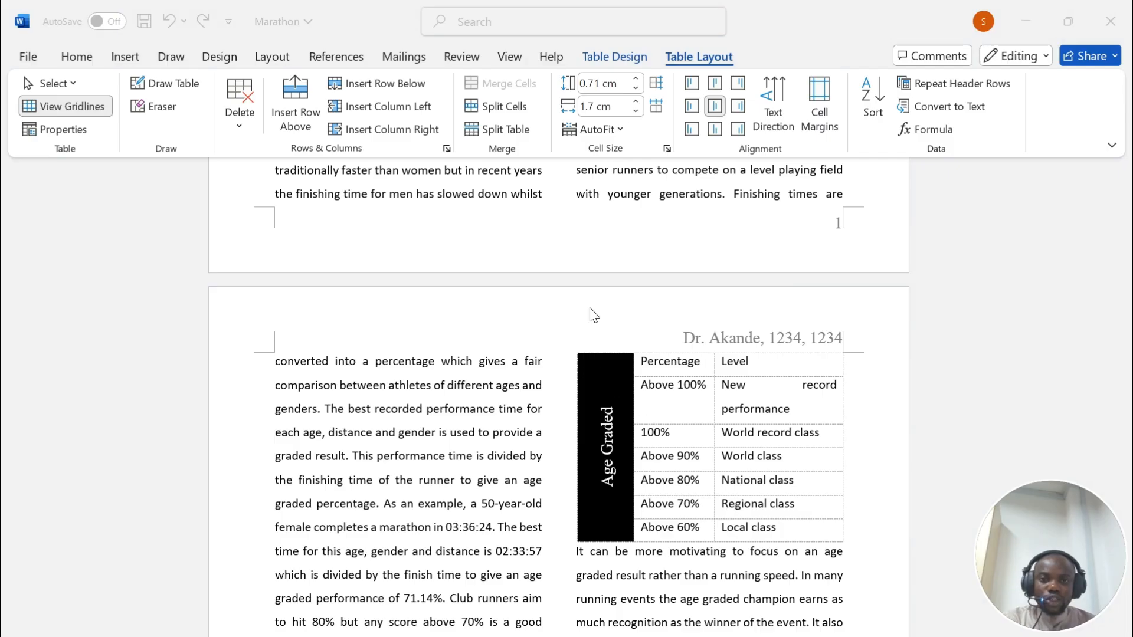
Step: Try a 1.5 cm column width, undo back to 1.7 cm, and bring up Table Properties
{"action": "left_click", "coordinate": [605, 106]}
{"action": "type", "text": "1"}
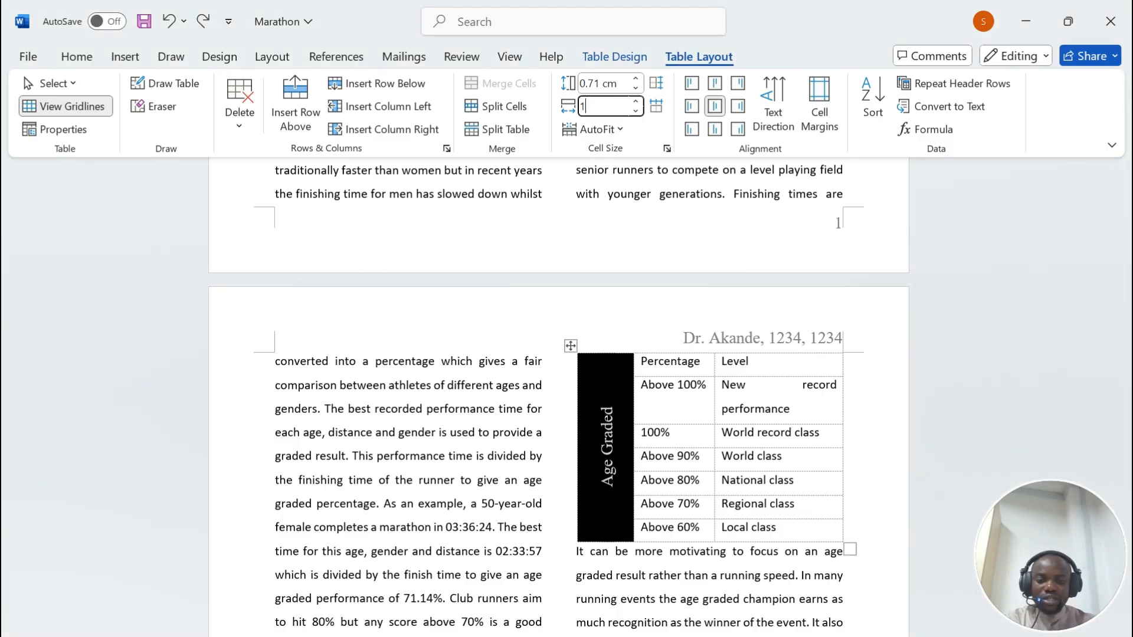
{"action": "type", "text": ".5"}
{"action": "key", "text": "Return"}
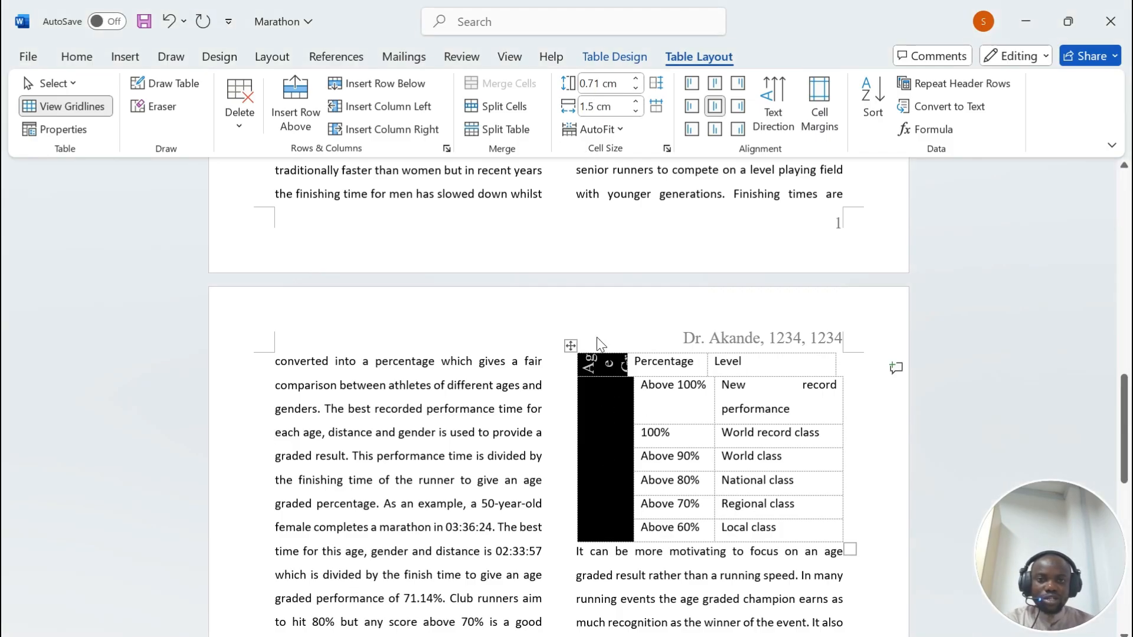
{"action": "key", "text": "ctrl+z"}
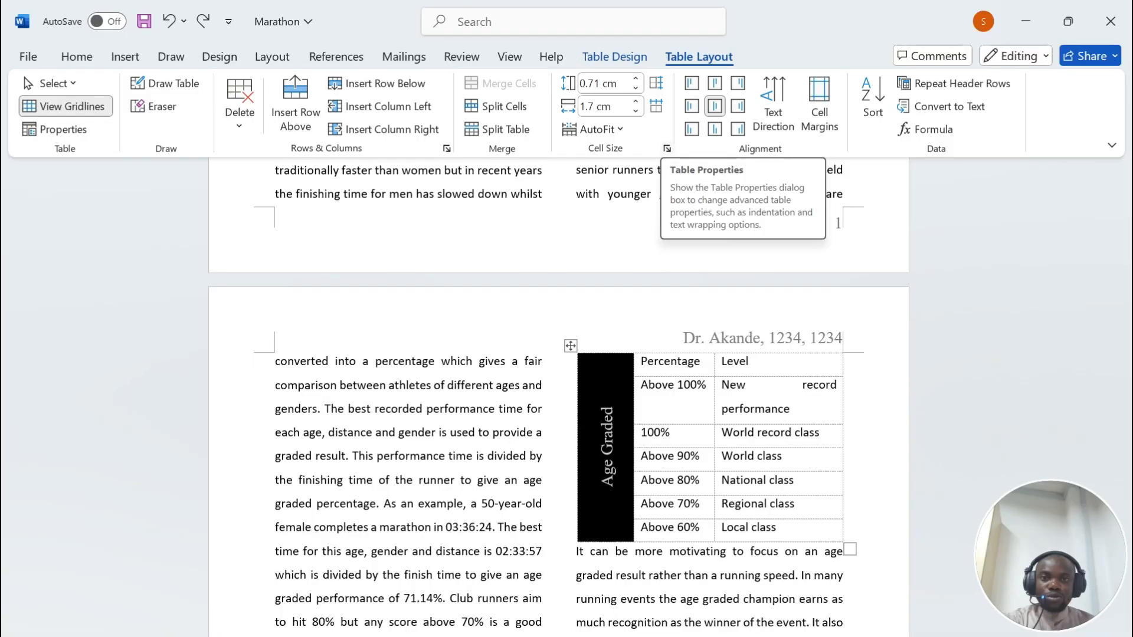
{"action": "left_click", "coordinate": [666, 148]}
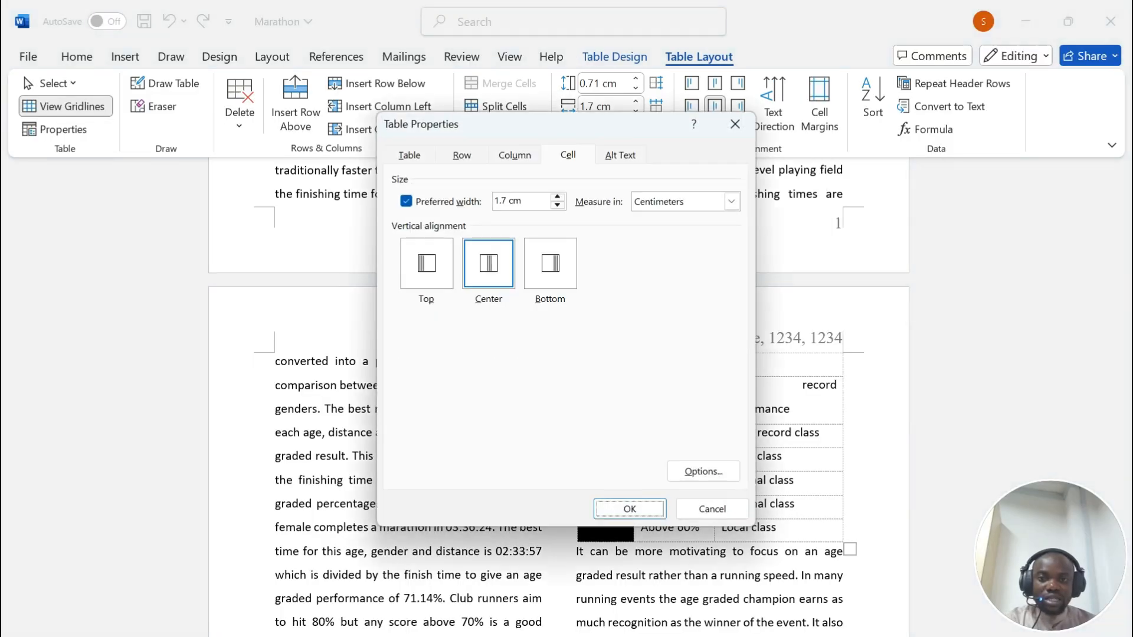
Step: In Table Properties, lower the cell's preferred width and keep left cell alignment
{"action": "left_click", "coordinate": [420, 157]}
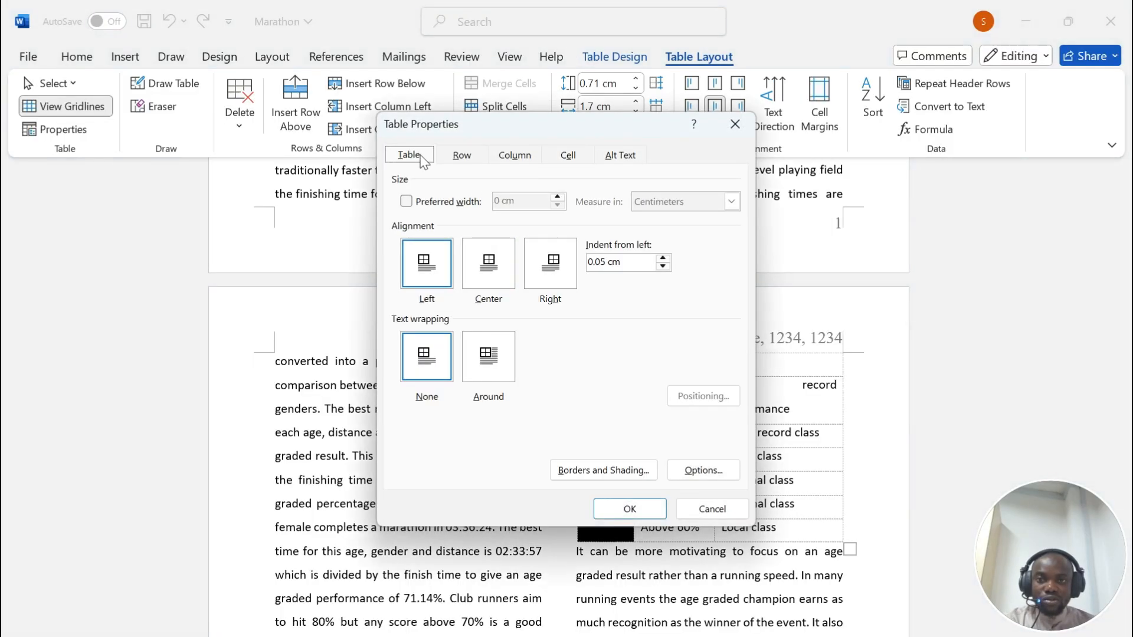
{"action": "left_click", "coordinate": [463, 154]}
{"action": "left_click", "coordinate": [567, 155]}
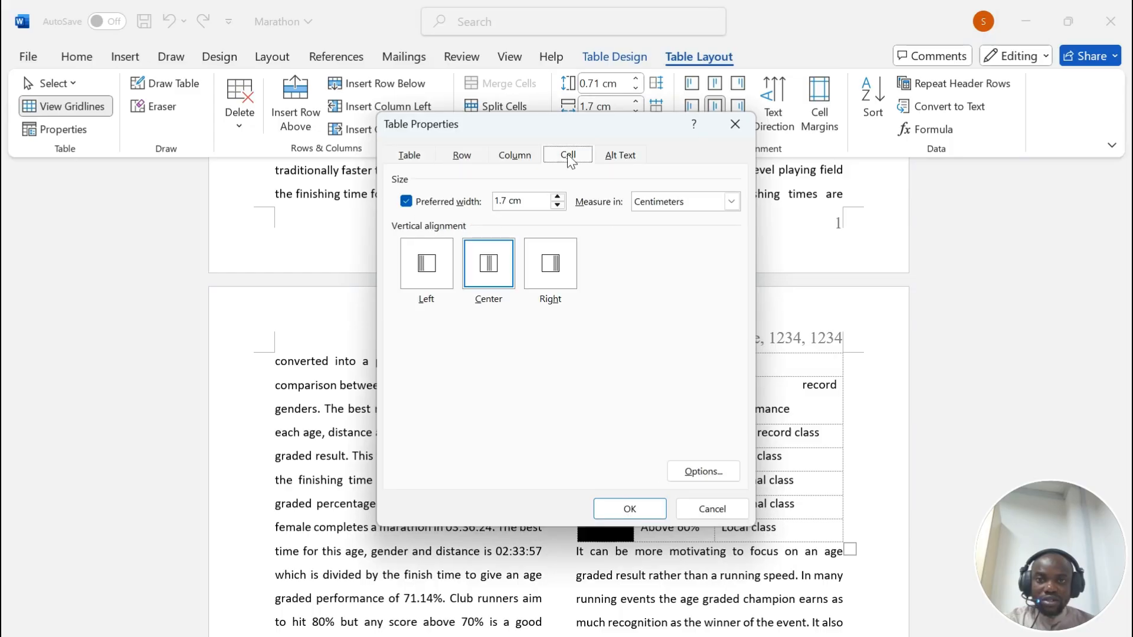
{"action": "left_click", "coordinate": [557, 205]}
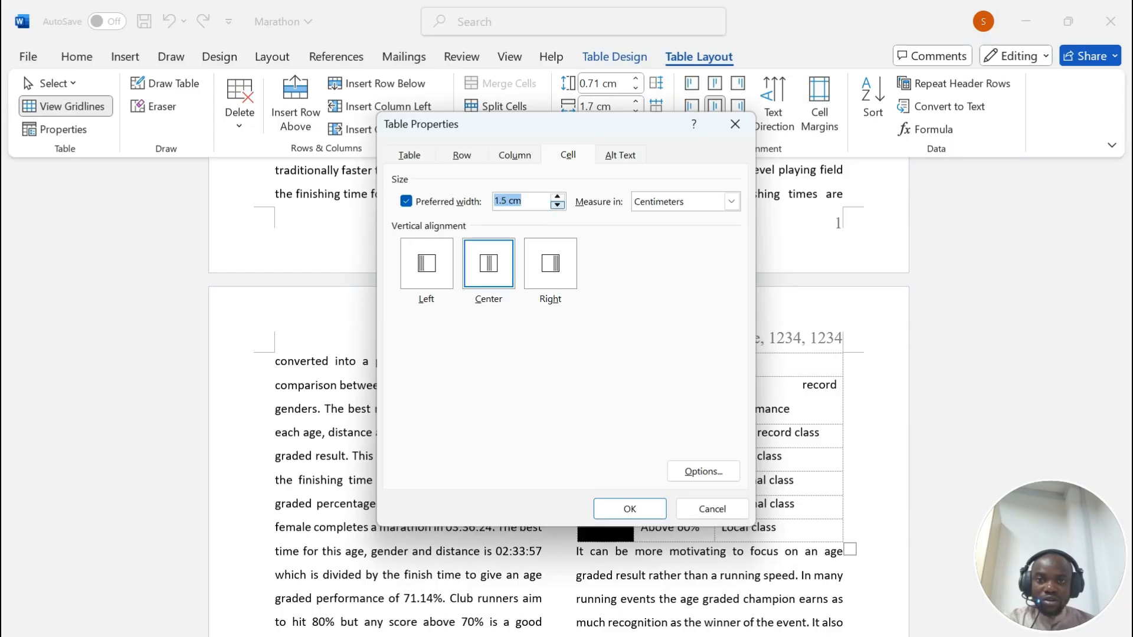
{"action": "left_click", "coordinate": [432, 276]}
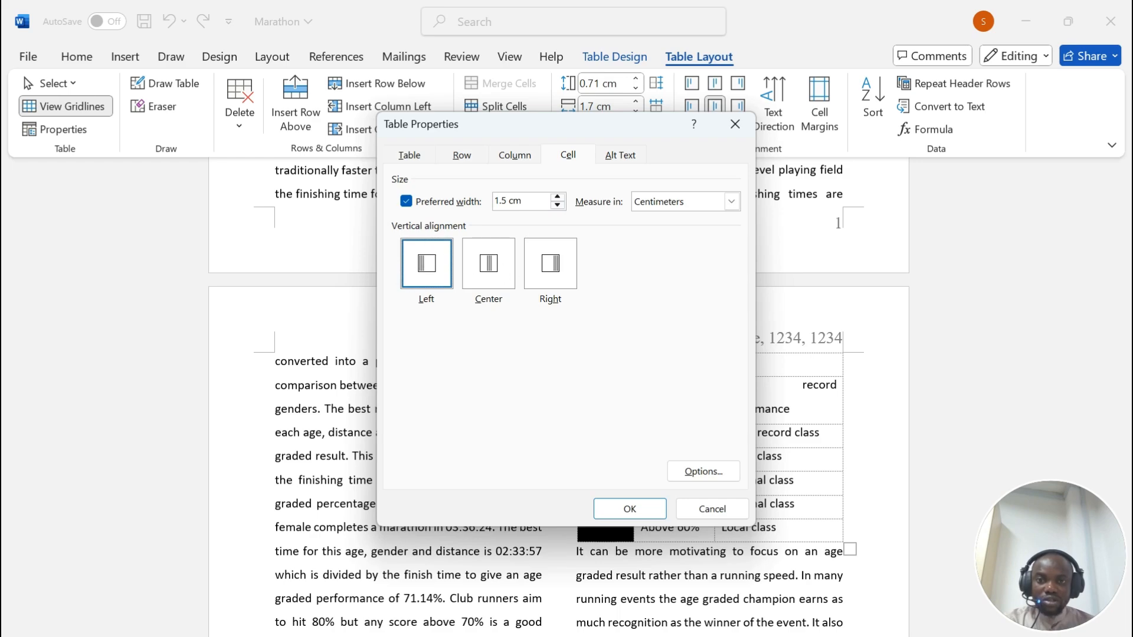
{"action": "left_click", "coordinate": [488, 274]}
{"action": "left_click", "coordinate": [527, 270]}
{"action": "left_click", "coordinate": [439, 275]}
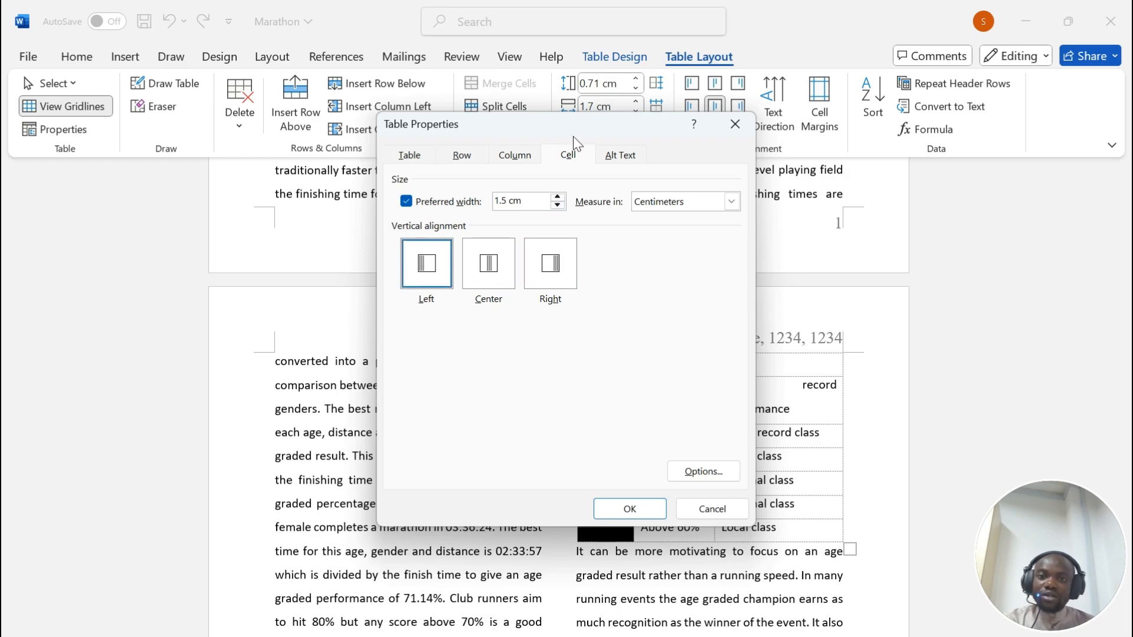
Step: Screenshot the Table Properties dialog, apply the 1.5 cm width, and centre the Age Graded text
{"action": "left_click_drag", "start_coordinate": [573, 136], "coordinate": [518, 125]}
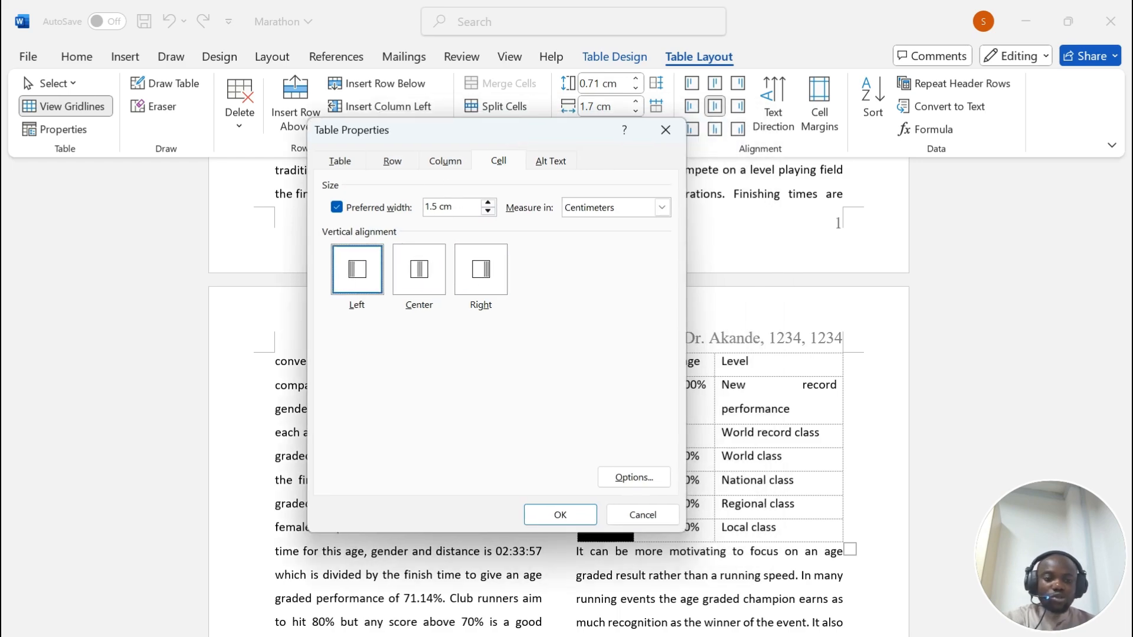
{"action": "key", "text": "super+shift+s"}
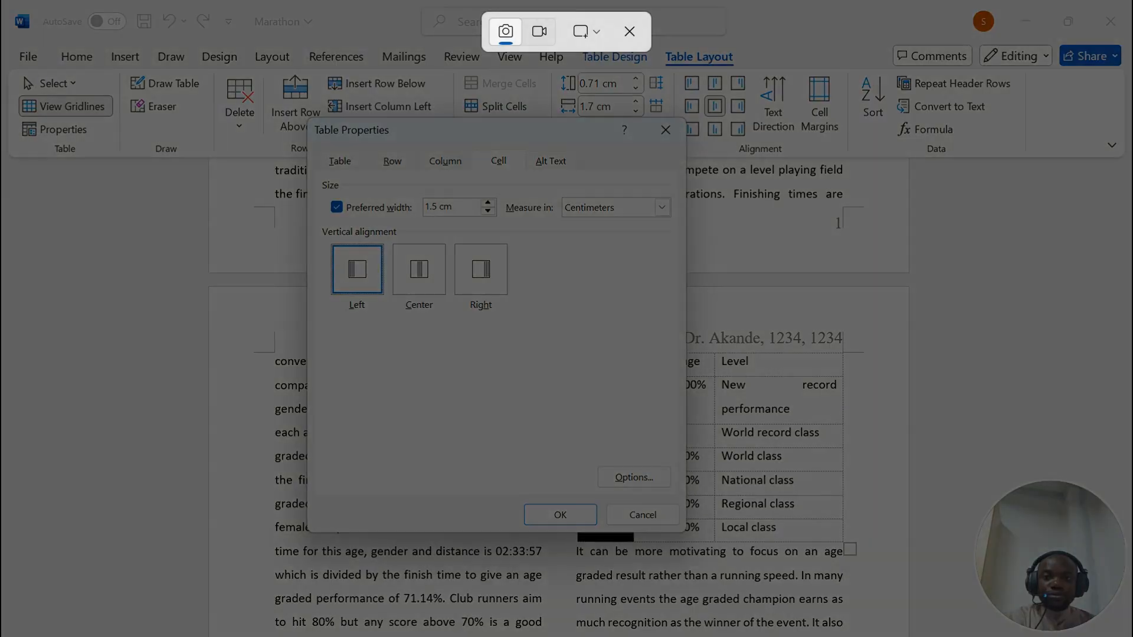
{"action": "left_click_drag", "start_coordinate": [313, 116], "coordinate": [686, 533]}
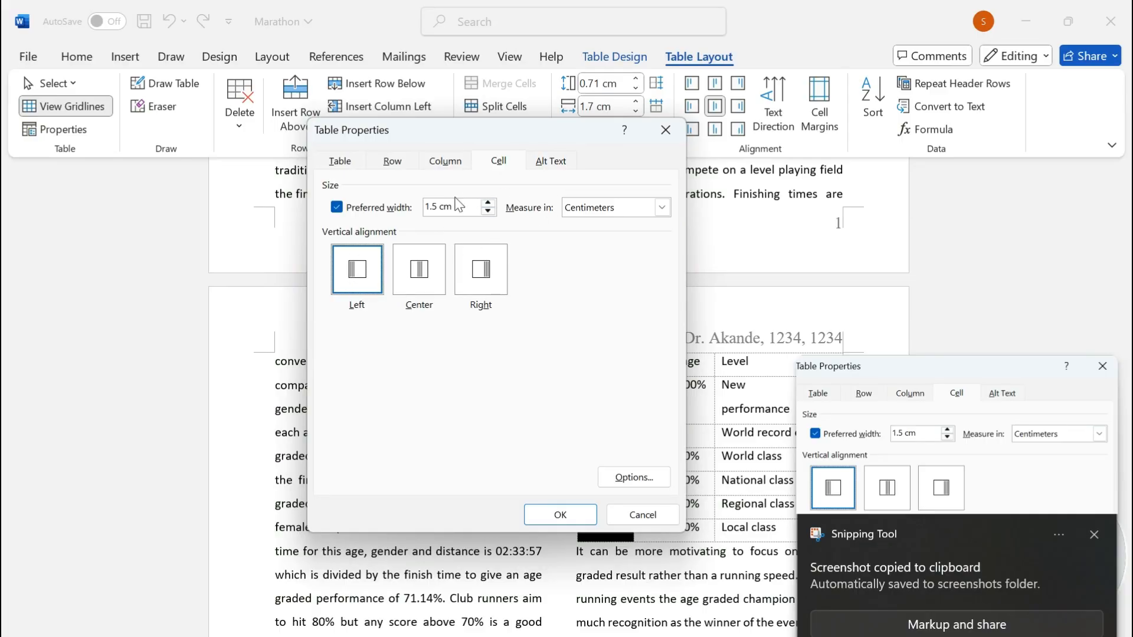
{"action": "left_click", "coordinate": [561, 514]}
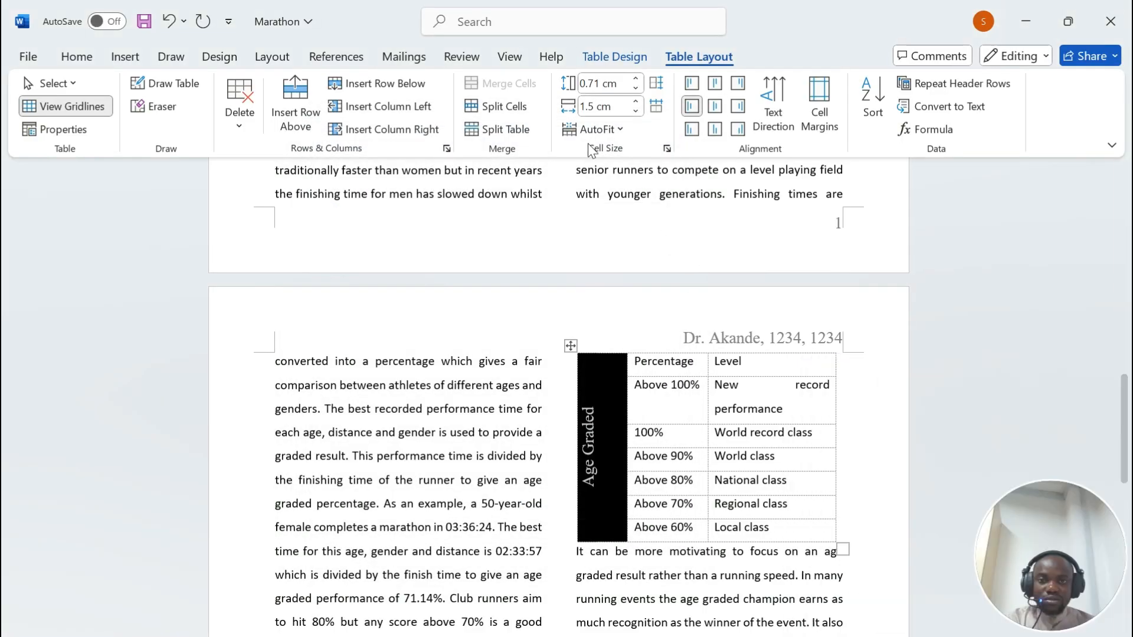
{"action": "left_click", "coordinate": [715, 106]}
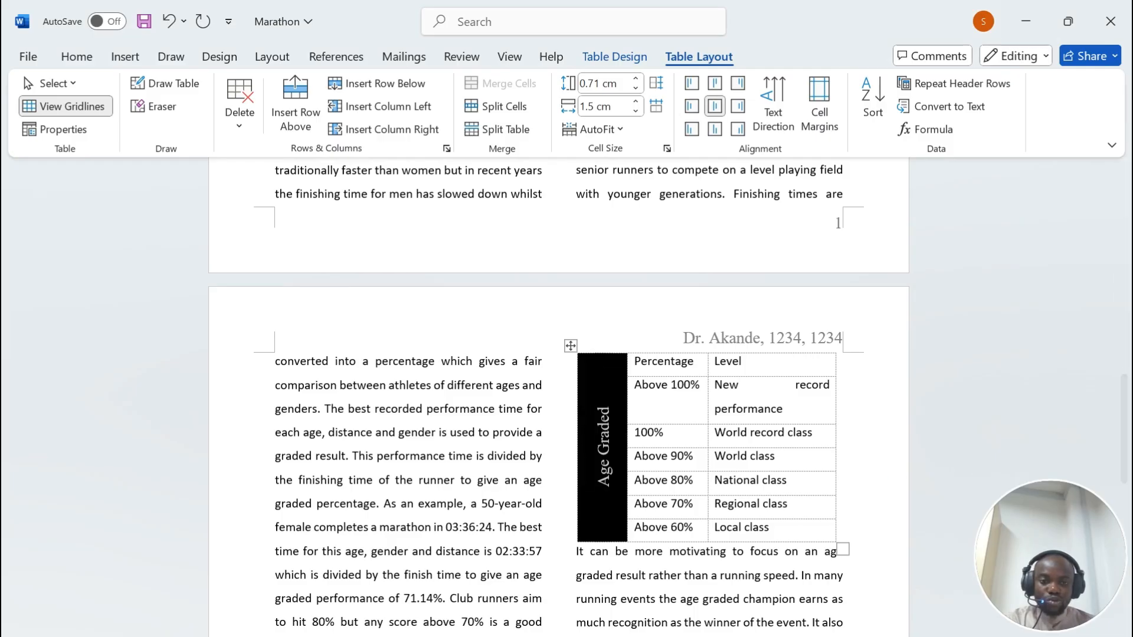
{"action": "left_click", "coordinate": [766, 635]}
Step: Replace the old Step 8 evidence picture with the Table Properties screenshot
{"action": "left_click", "coordinate": [672, 590]}
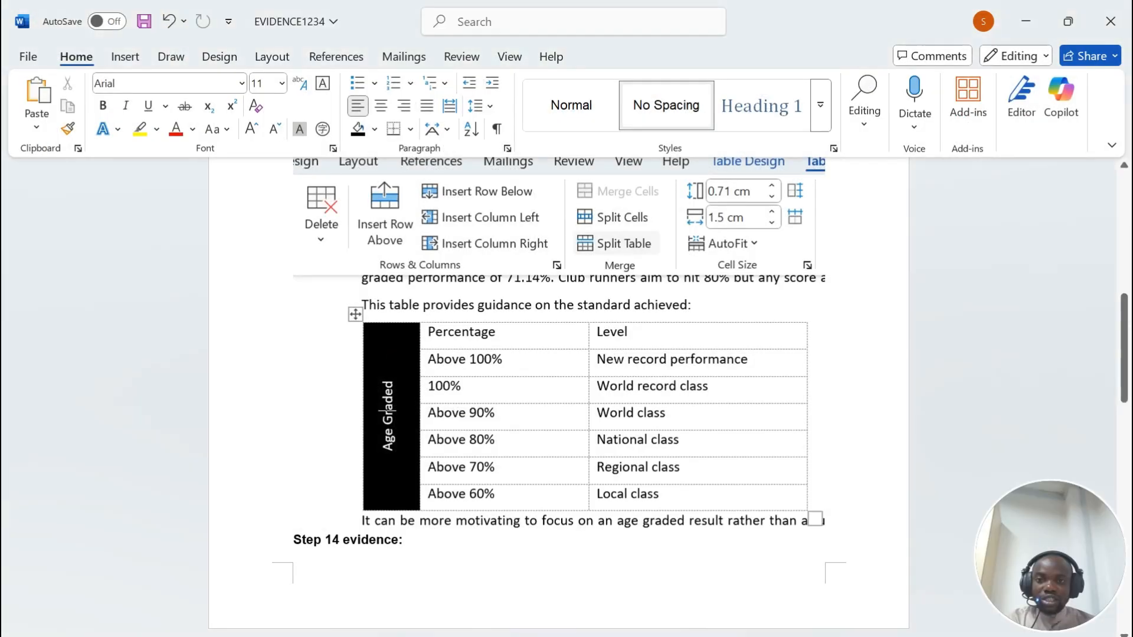
{"action": "left_click", "coordinate": [590, 413]}
{"action": "scroll", "coordinate": [590, 413], "scroll_direction": "up", "scroll_amount": 2}
{"action": "key", "text": "Delete"}
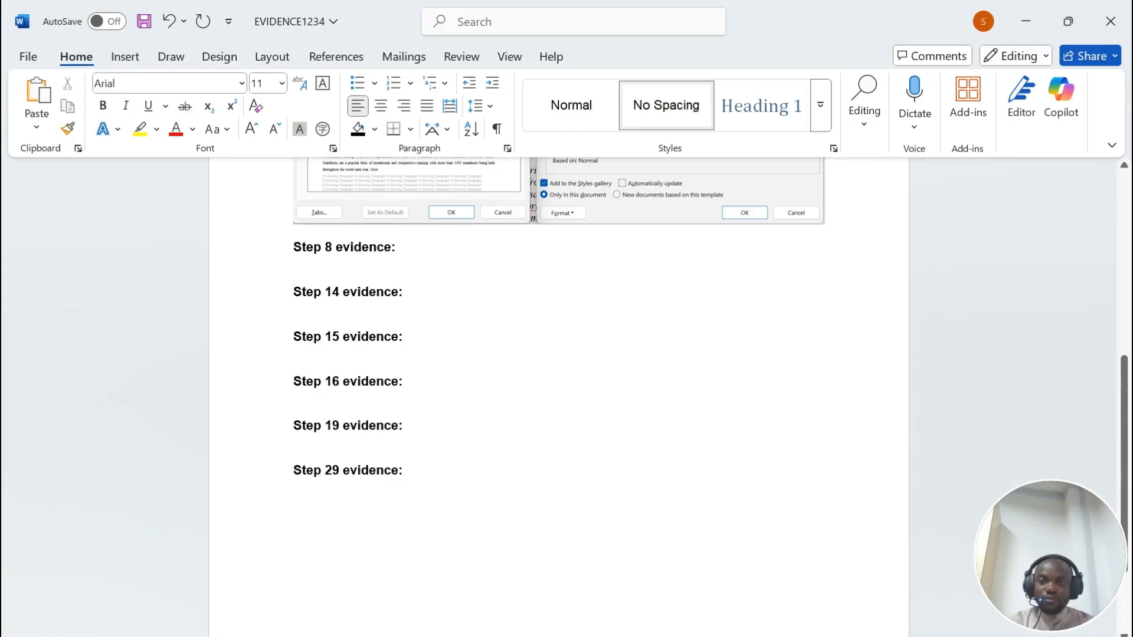
{"action": "key", "text": "ctrl+v"}
{"action": "scroll", "coordinate": [560, 413], "scroll_direction": "up", "scroll_amount": 5}
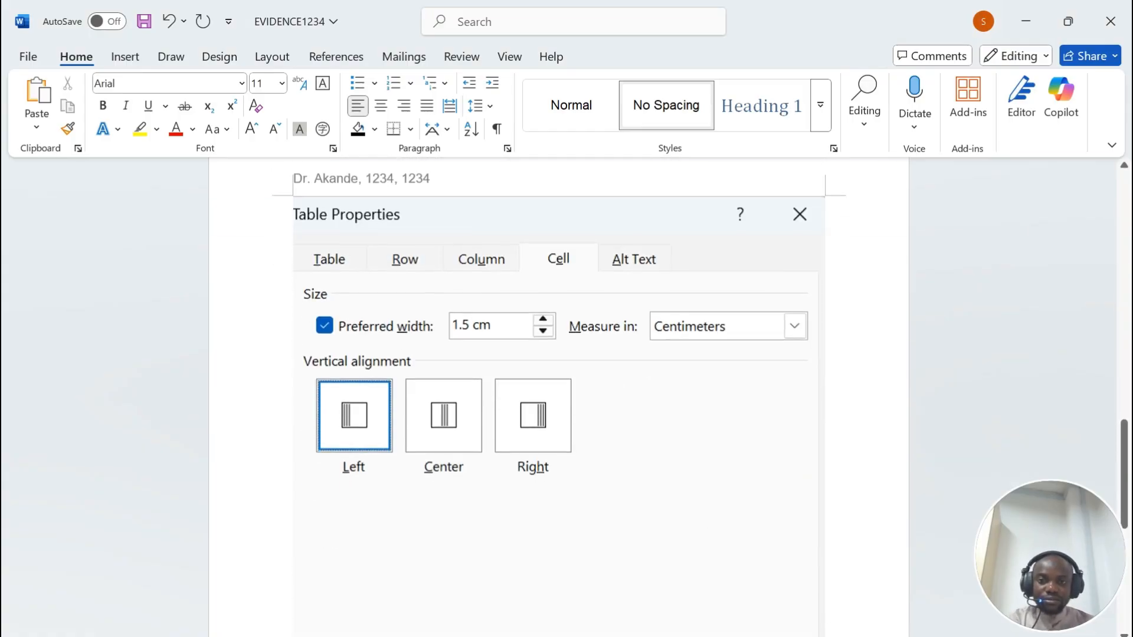
{"action": "scroll", "coordinate": [559, 413], "scroll_direction": "down", "scroll_amount": 9}
{"action": "left_click", "coordinate": [403, 371]}
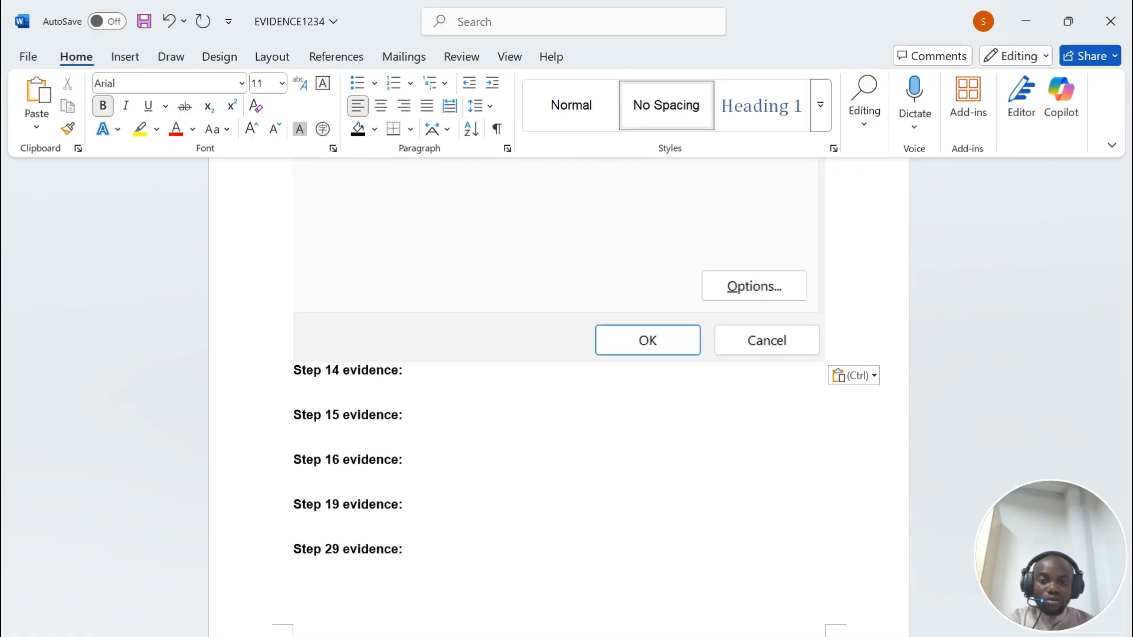
Step: Review the exam requirement that each table row fits on one line
{"action": "key", "text": "alt+Tab"}
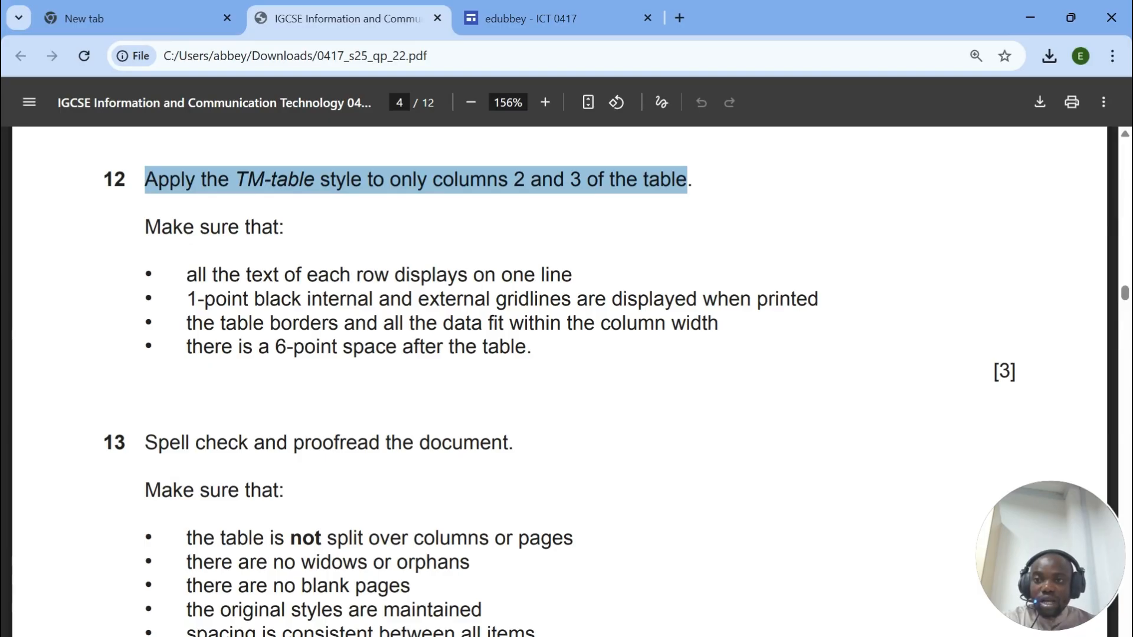
{"action": "left_click_drag", "start_coordinate": [146, 228], "coordinate": [274, 228]}
{"action": "left_click_drag", "start_coordinate": [202, 275], "coordinate": [572, 275]}
{"action": "key", "text": "alt+Tab"}
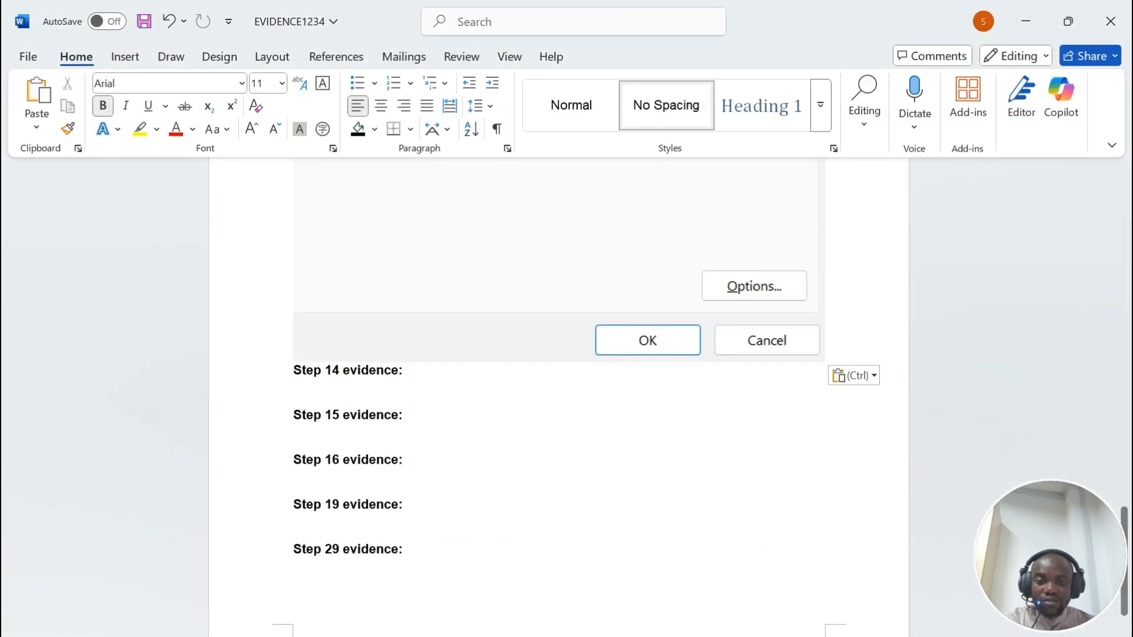
Step: Drag the table's right border outward so New record performance fits on one line
{"action": "mouse_move", "coordinate": [766, 636]}
{"action": "left_click", "coordinate": [857, 593]}
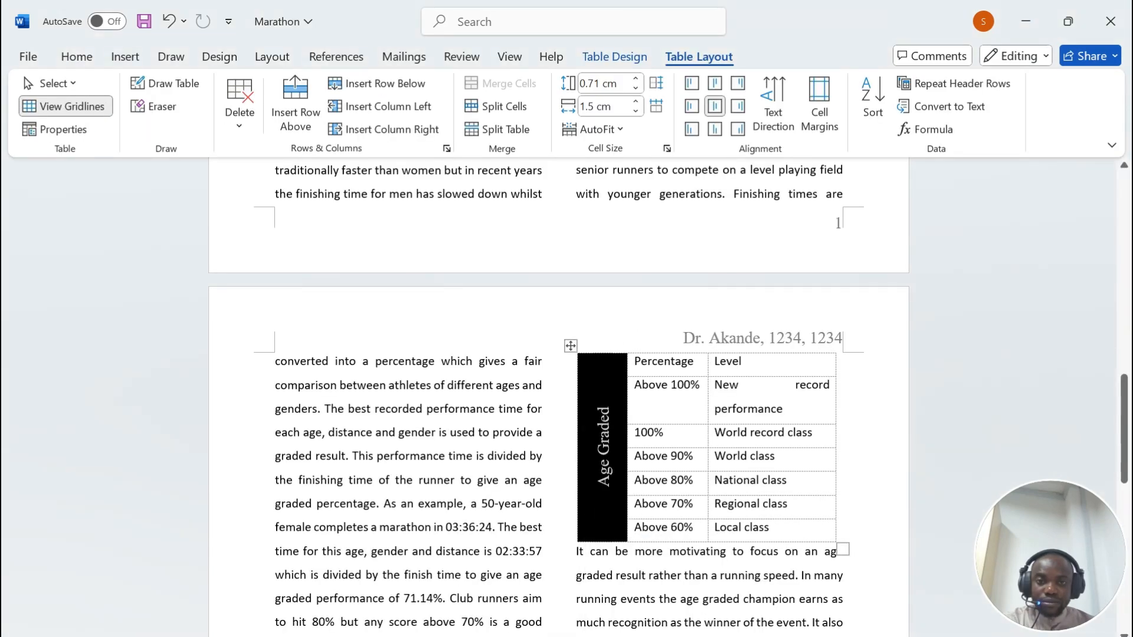
{"action": "scroll", "coordinate": [767, 407], "scroll_direction": "down", "scroll_amount": 1}
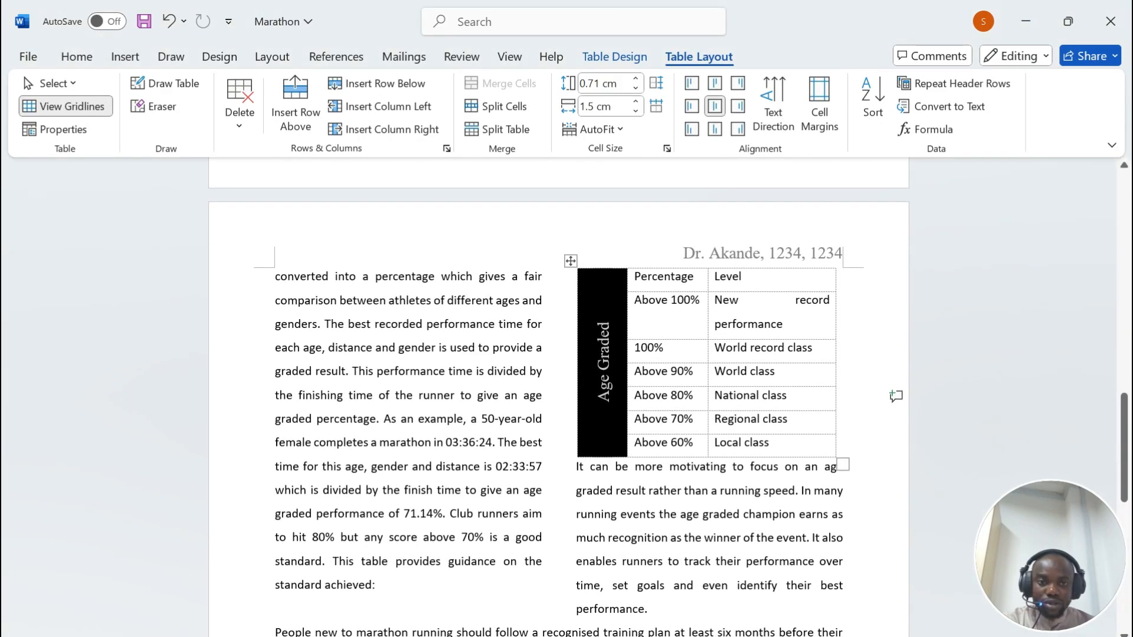
{"action": "left_click_drag", "start_coordinate": [835, 366], "coordinate": [859, 366]}
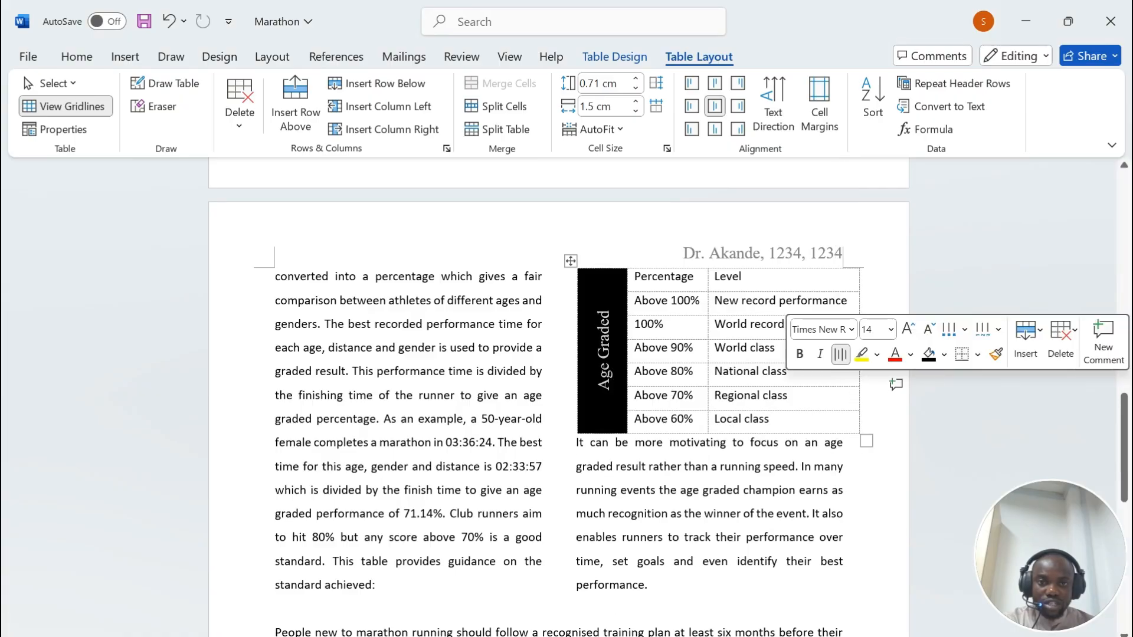
Step: Review the 1-point gridlines requirement in the exam paper
{"action": "key", "text": "alt+Tab"}
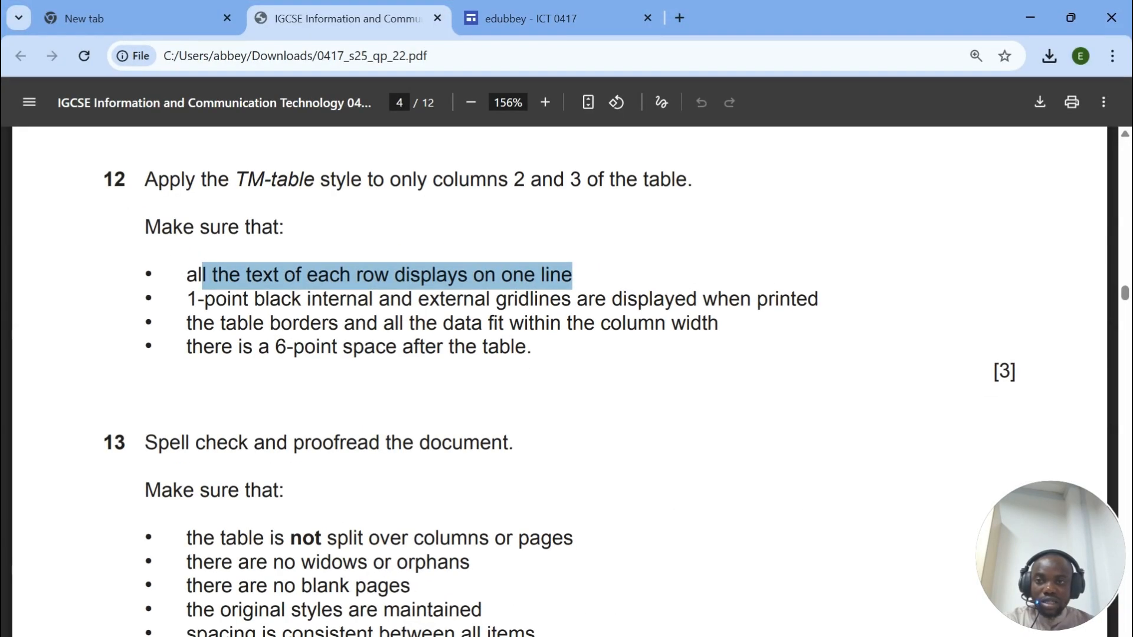
{"action": "left_click_drag", "start_coordinate": [187, 299], "coordinate": [819, 299]}
{"action": "key", "text": "alt+Tab"}
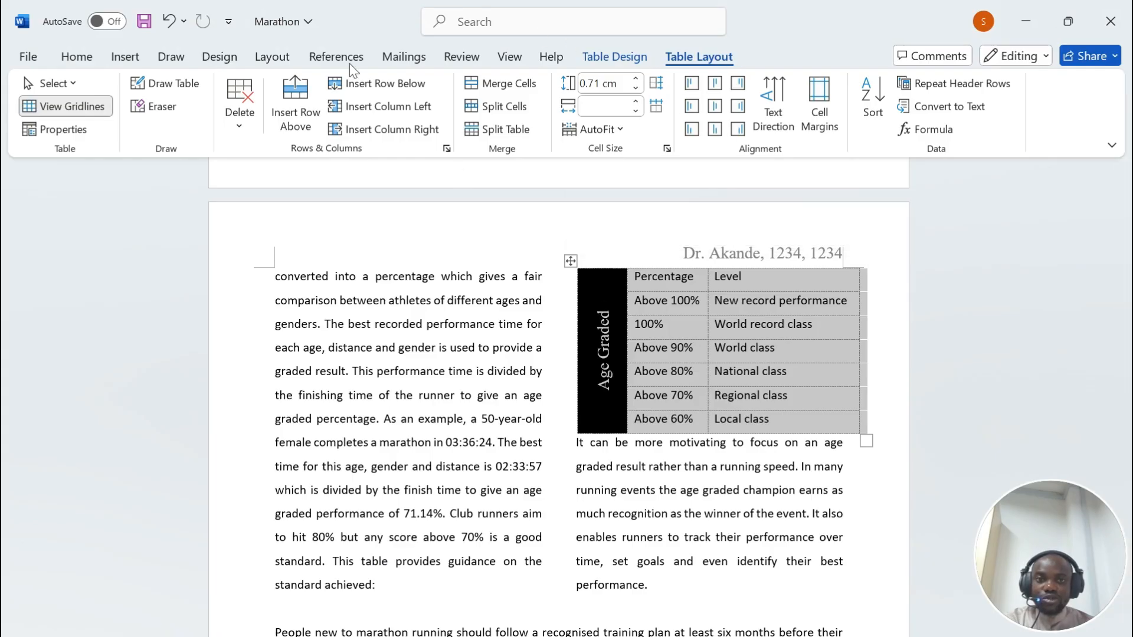
Step: Apply All Borders to the Percentage and Level cells with a 1 pt line width
{"action": "left_click", "coordinate": [75, 59]}
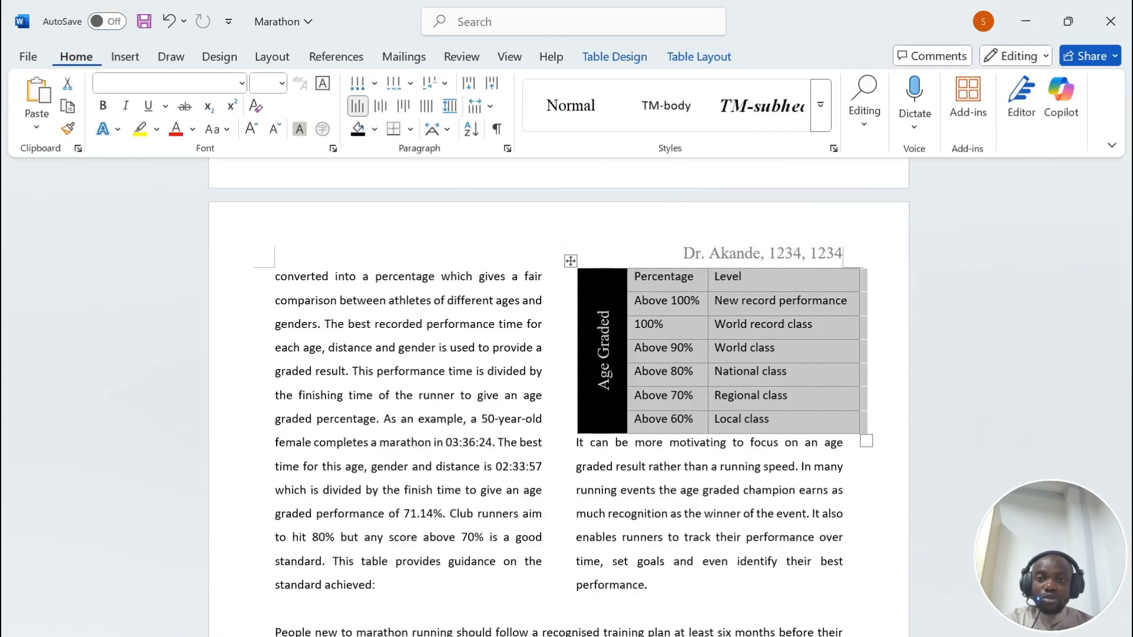
{"action": "left_click", "coordinate": [411, 129]}
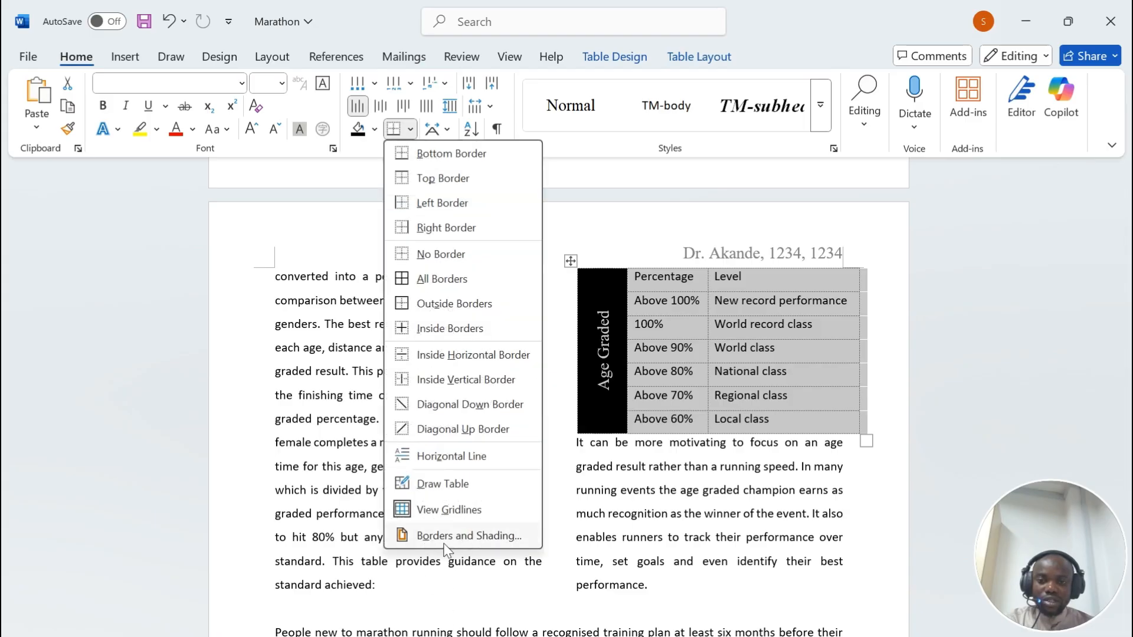
{"action": "left_click", "coordinate": [448, 279]}
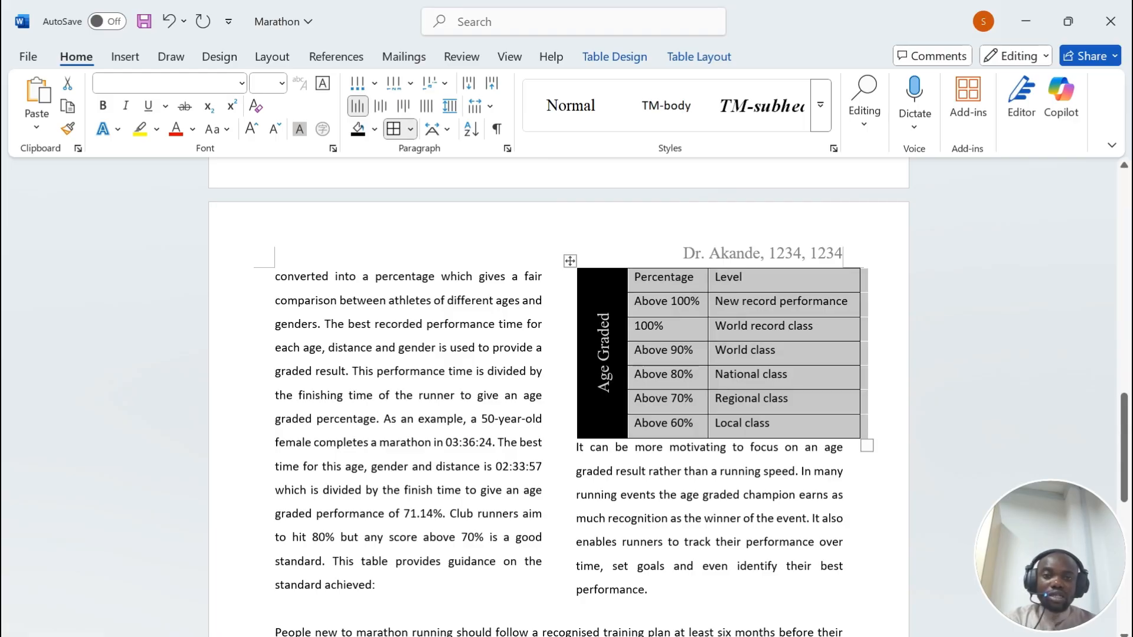
{"action": "left_click", "coordinate": [410, 130]}
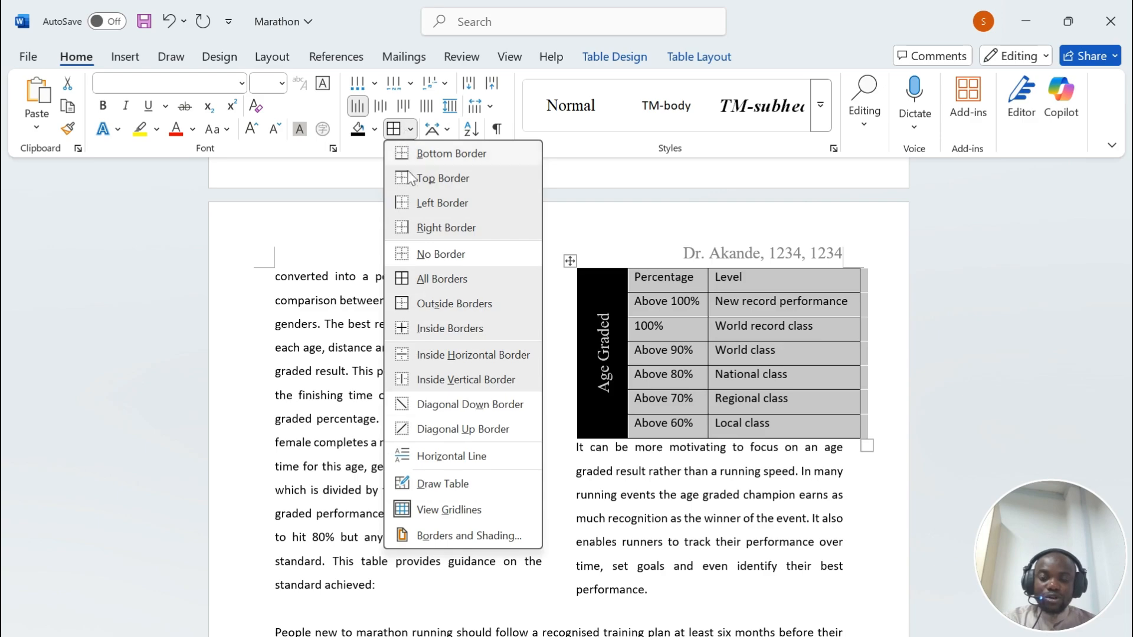
{"action": "left_click", "coordinate": [463, 535]}
{"action": "left_click", "coordinate": [365, 331]}
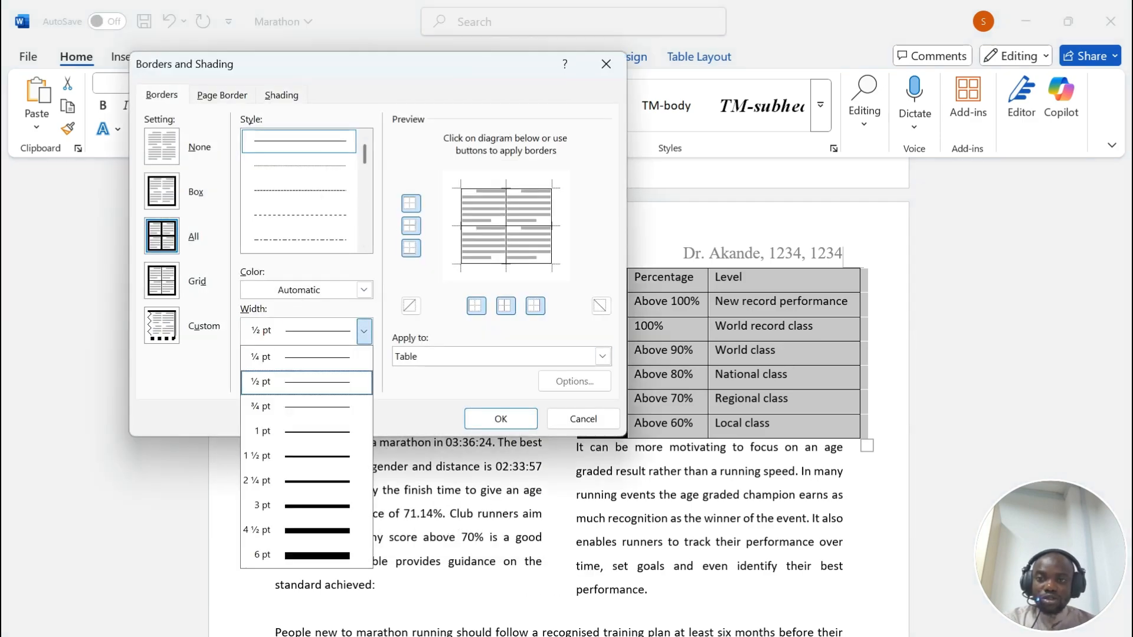
{"action": "left_click", "coordinate": [282, 431]}
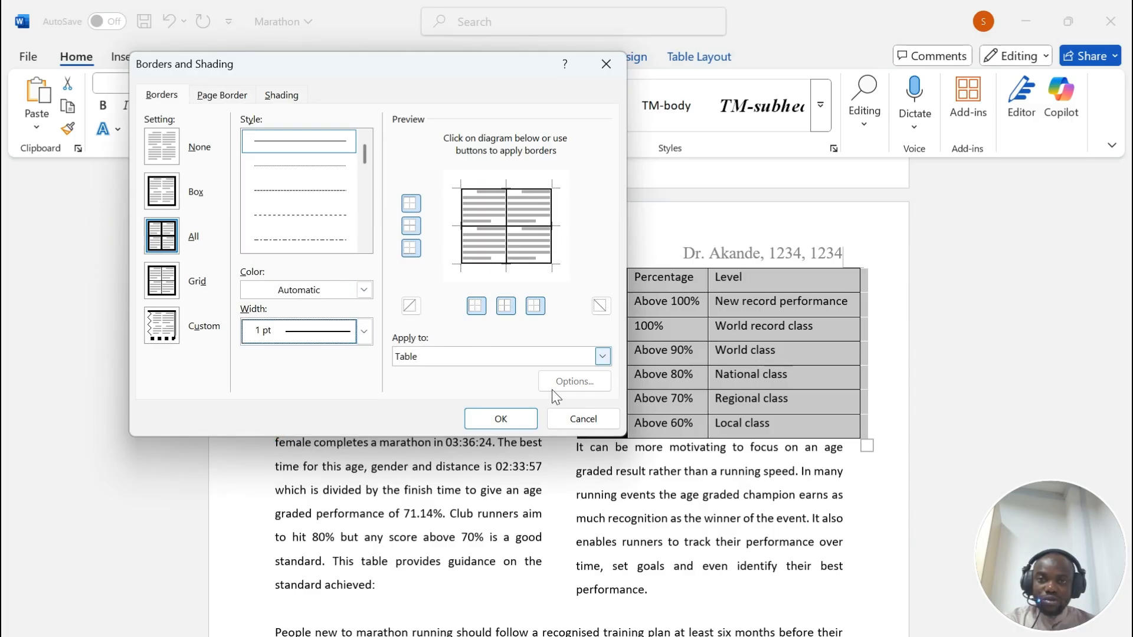
{"action": "left_click", "coordinate": [485, 419]}
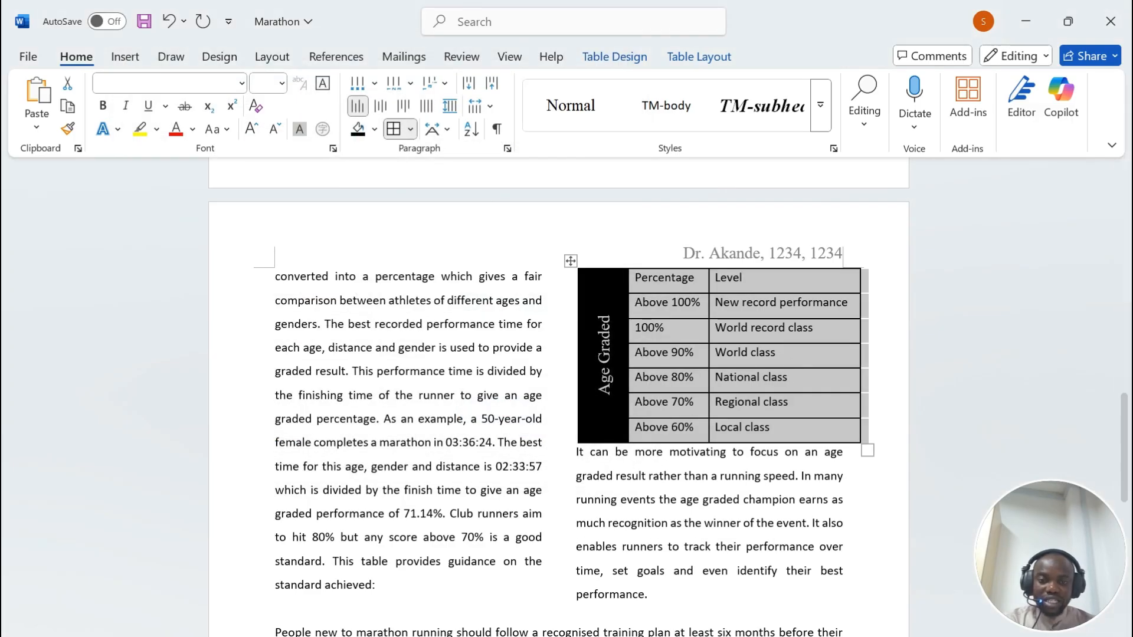
Step: Apply AutoFit Window to the Age Graded table after checking the column-fit requirement in the exam PDF
{"action": "key", "text": "alt+Tab"}
{"action": "left_click_drag", "start_coordinate": [186, 323], "coordinate": [718, 323]}
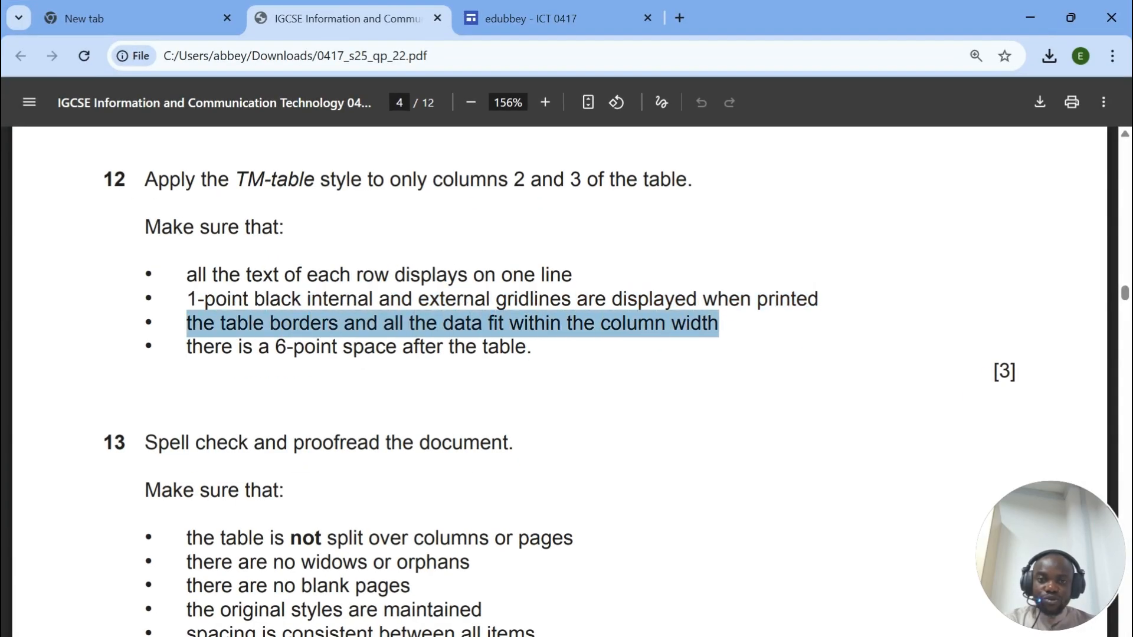
{"action": "key", "text": "alt+Tab"}
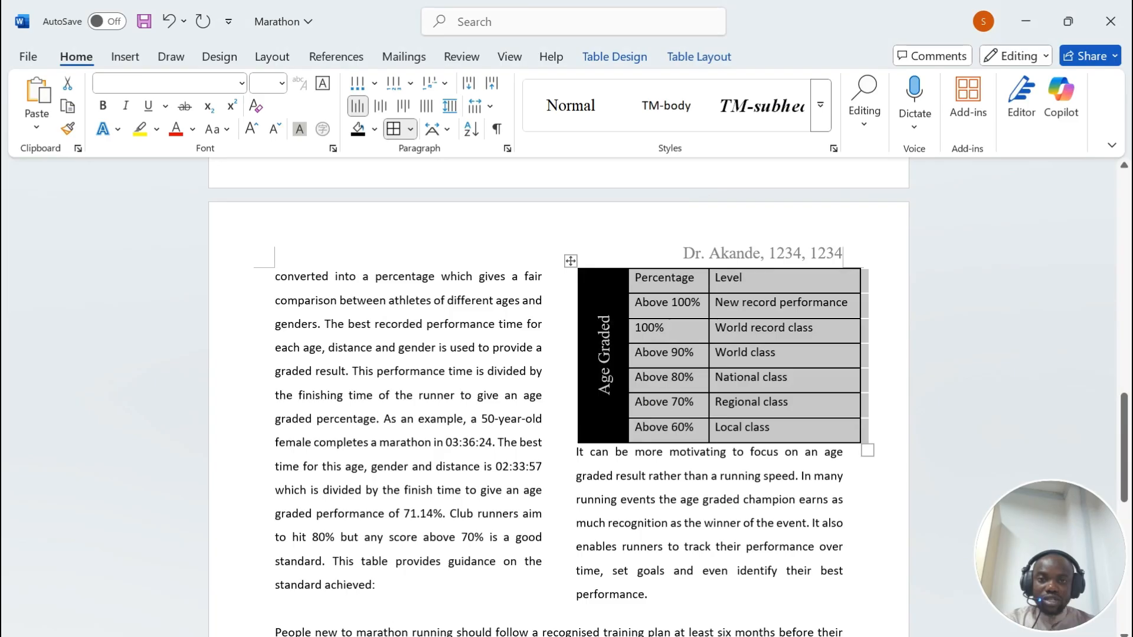
{"action": "left_click", "coordinate": [699, 57]}
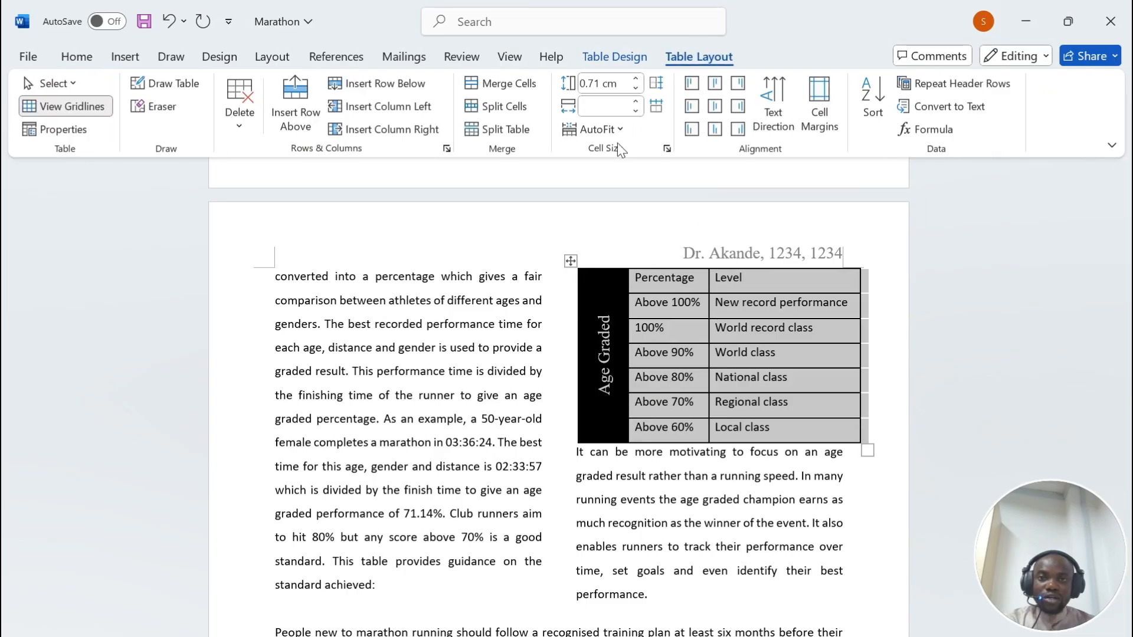
{"action": "left_click", "coordinate": [597, 129]}
{"action": "left_click", "coordinate": [630, 180]}
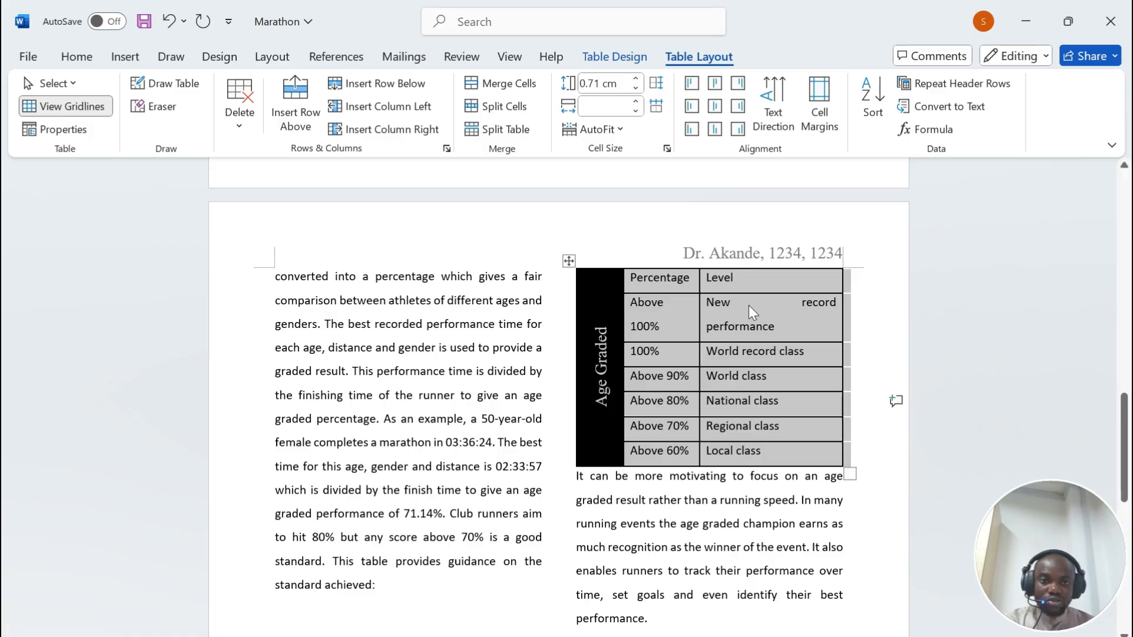
Step: Fix the 'New record' spacing and adjust the Percentage column and table edge so rows fit one line
{"action": "left_click", "coordinate": [804, 304]}
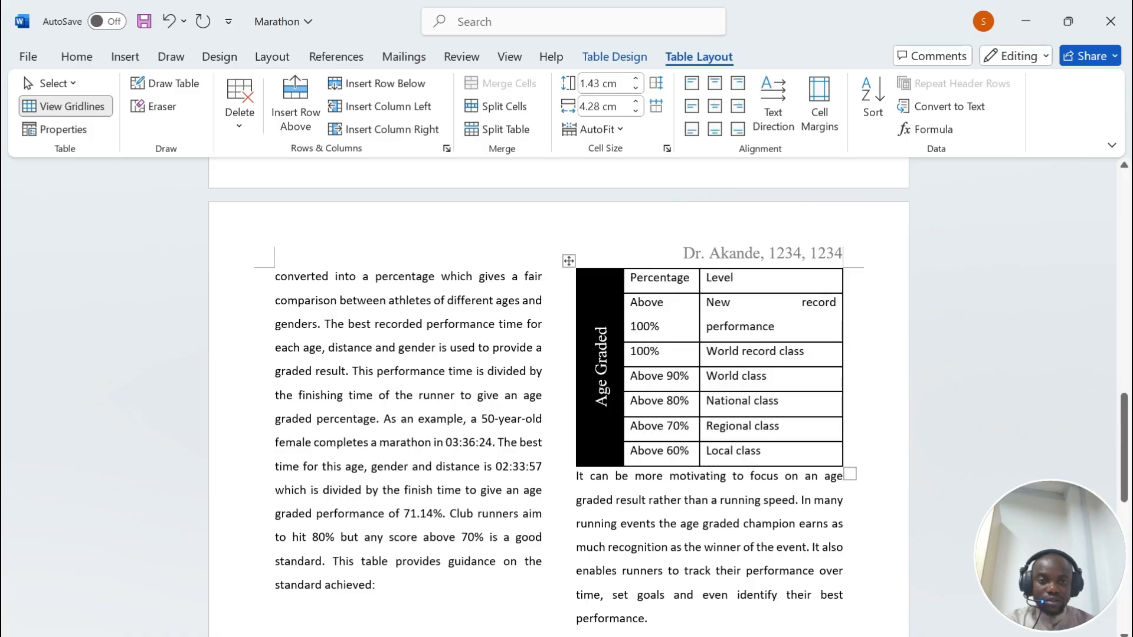
{"action": "key", "text": "BackSpace"}
{"action": "left_click_drag", "start_coordinate": [700, 354], "coordinate": [718, 354]}
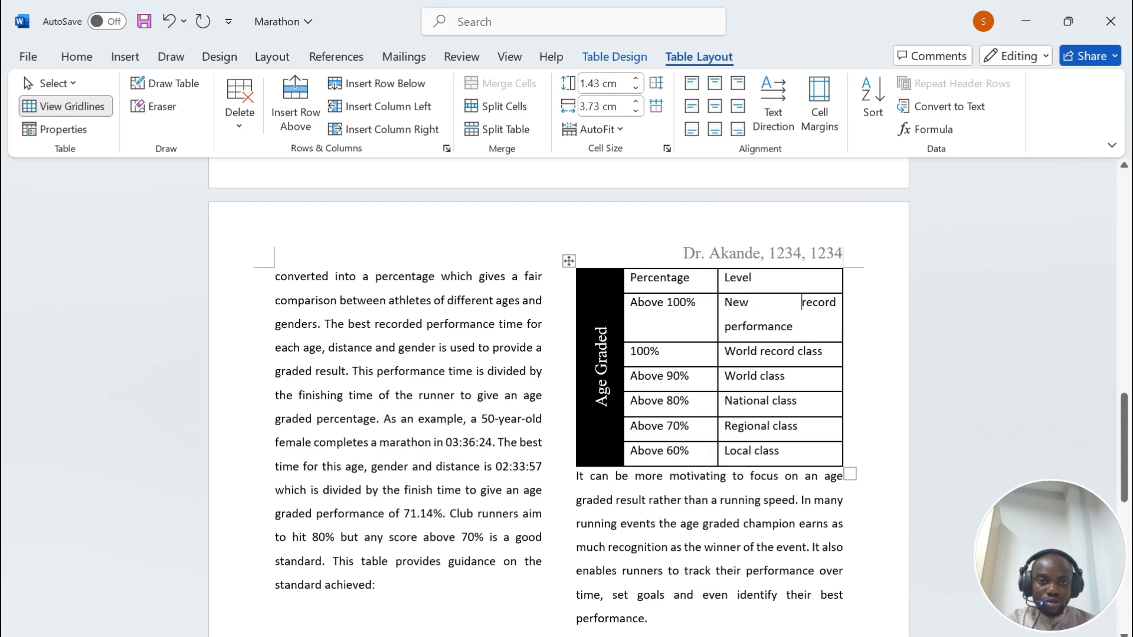
{"action": "left_click_drag", "start_coordinate": [717, 355], "coordinate": [701, 354]}
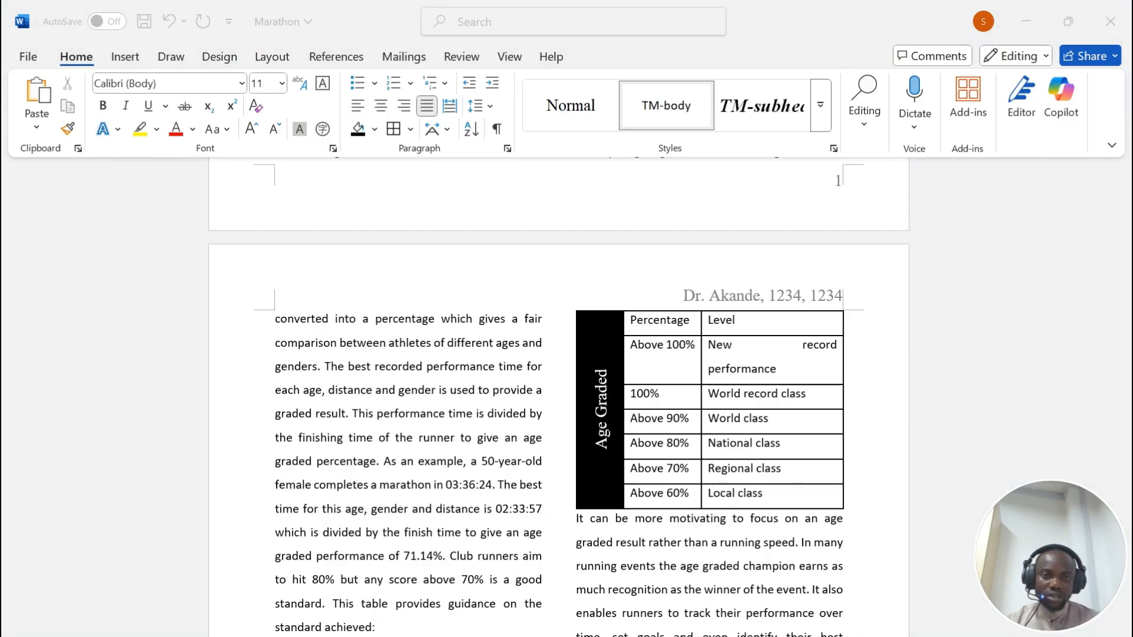
{"action": "left_click", "coordinate": [801, 543]}
{"action": "left_click_drag", "start_coordinate": [843, 410], "coordinate": [852, 410]}
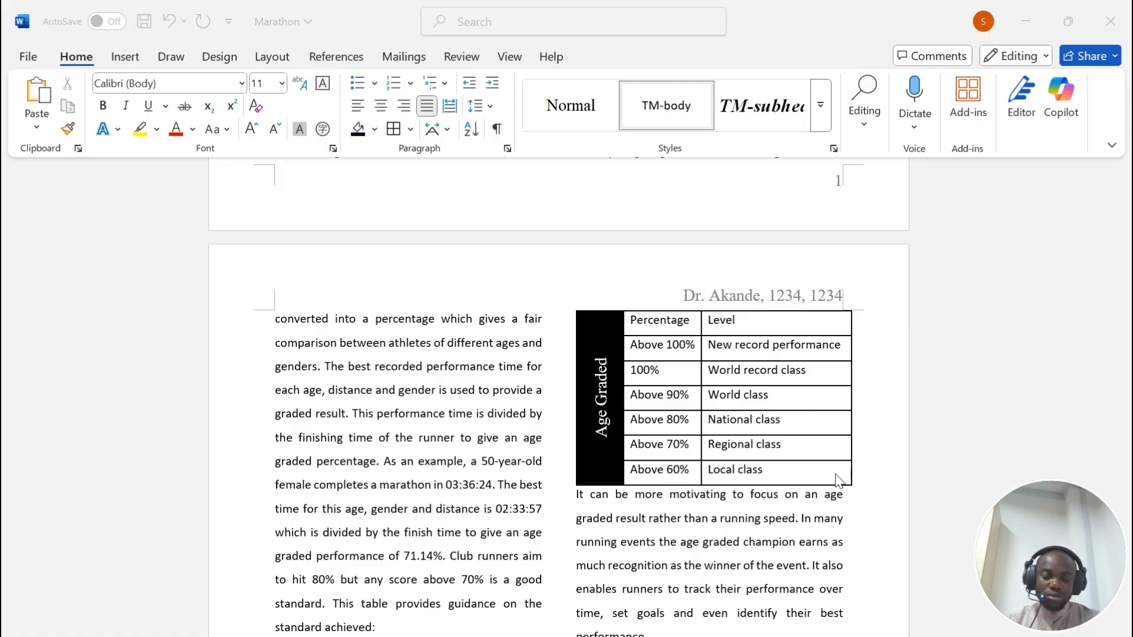
Step: Highlight the 6-point space requirement in the exam PDF and return to the Marathon document
{"action": "left_click", "coordinate": [609, 635]}
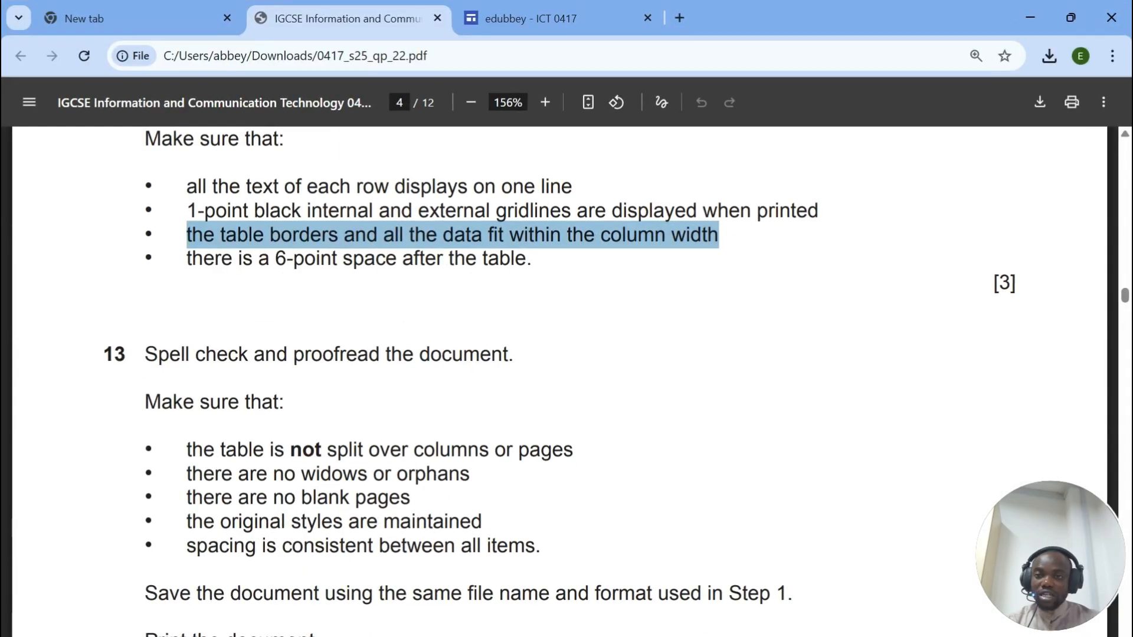
{"action": "left_click_drag", "start_coordinate": [186, 258], "coordinate": [533, 260]}
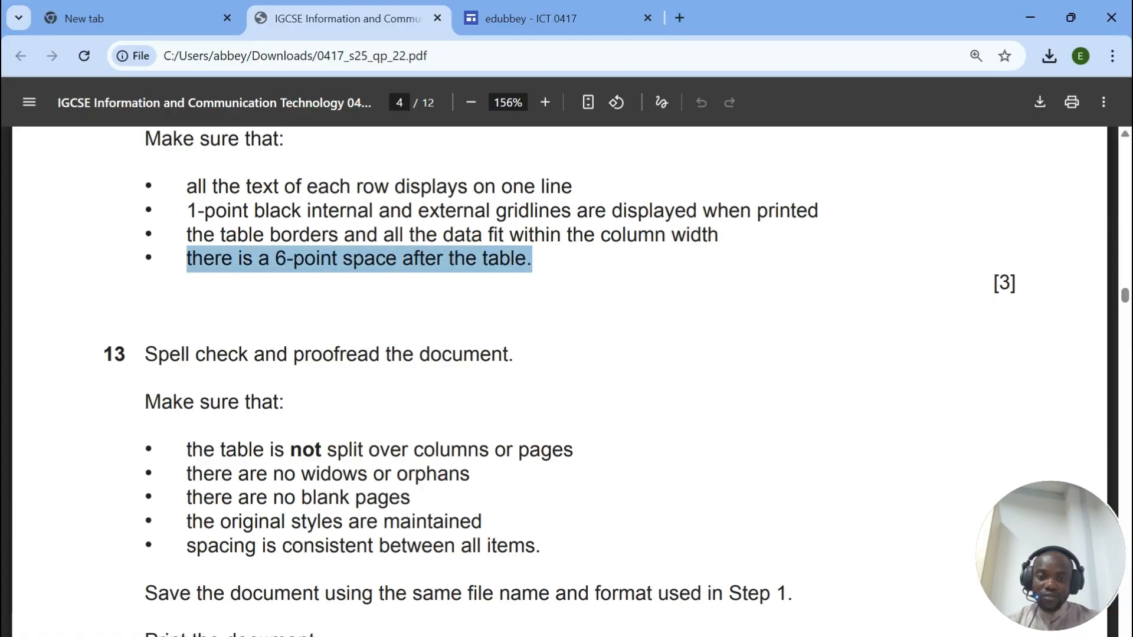
{"action": "left_click", "coordinate": [609, 636]}
{"action": "scroll", "coordinate": [643, 390], "scroll_direction": "down", "scroll_amount": 1}
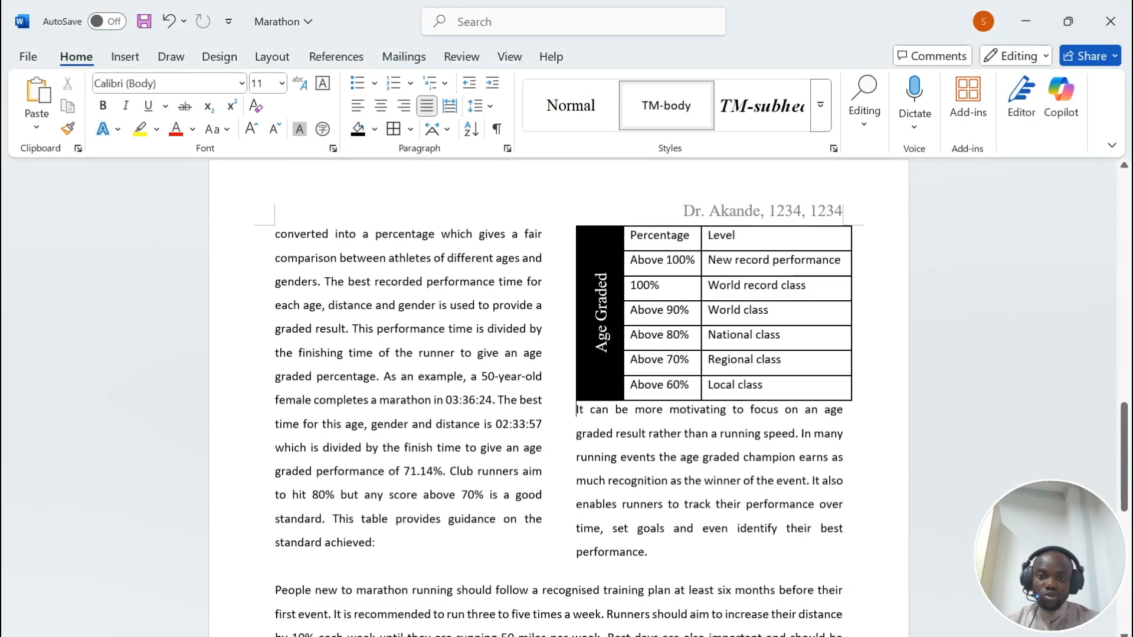
Step: Give the paragraph beginning 'It can be more motivating' 6 pt spacing before
{"action": "left_click_drag", "start_coordinate": [576, 409], "coordinate": [732, 412]}
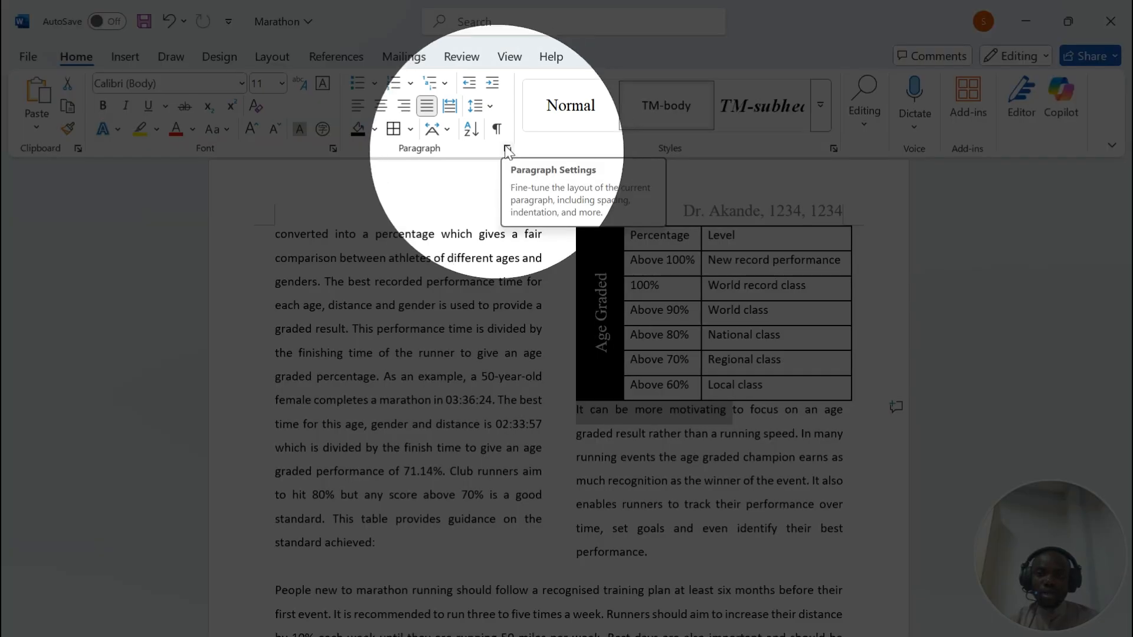
{"action": "left_click", "coordinate": [506, 149]}
{"action": "left_click", "coordinate": [184, 327]}
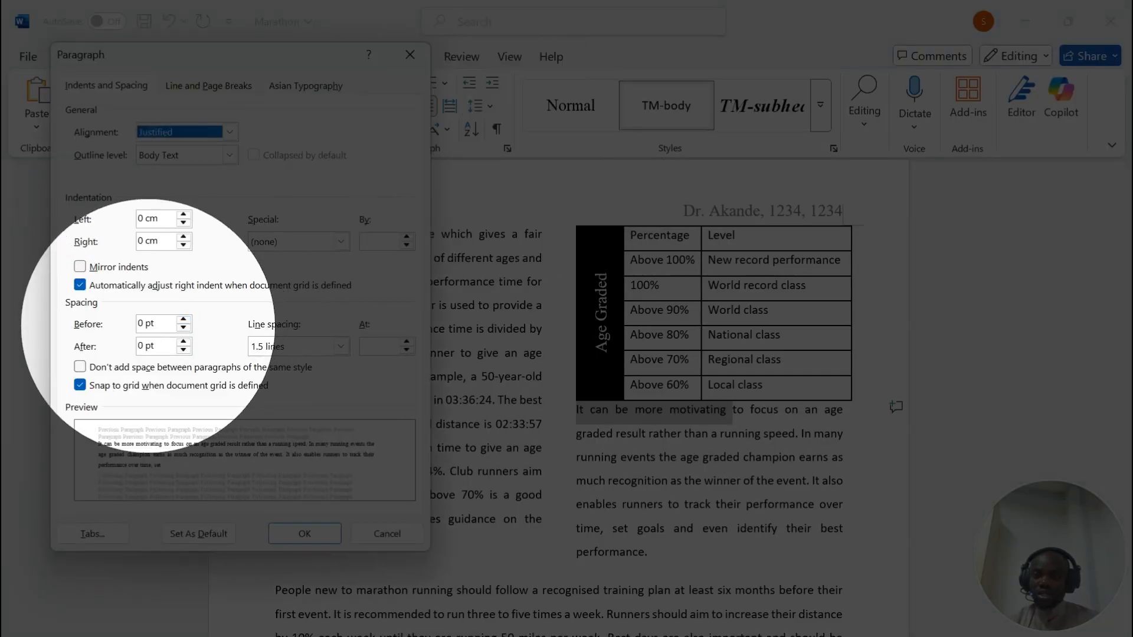
{"action": "left_click", "coordinate": [184, 319]}
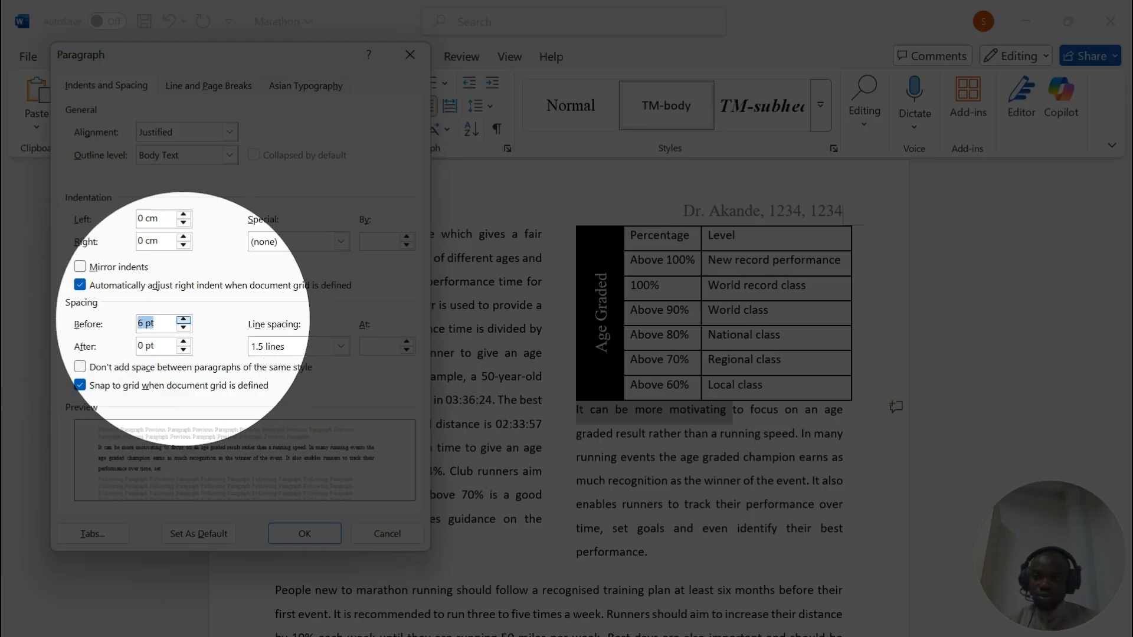
{"action": "left_click", "coordinate": [303, 535]}
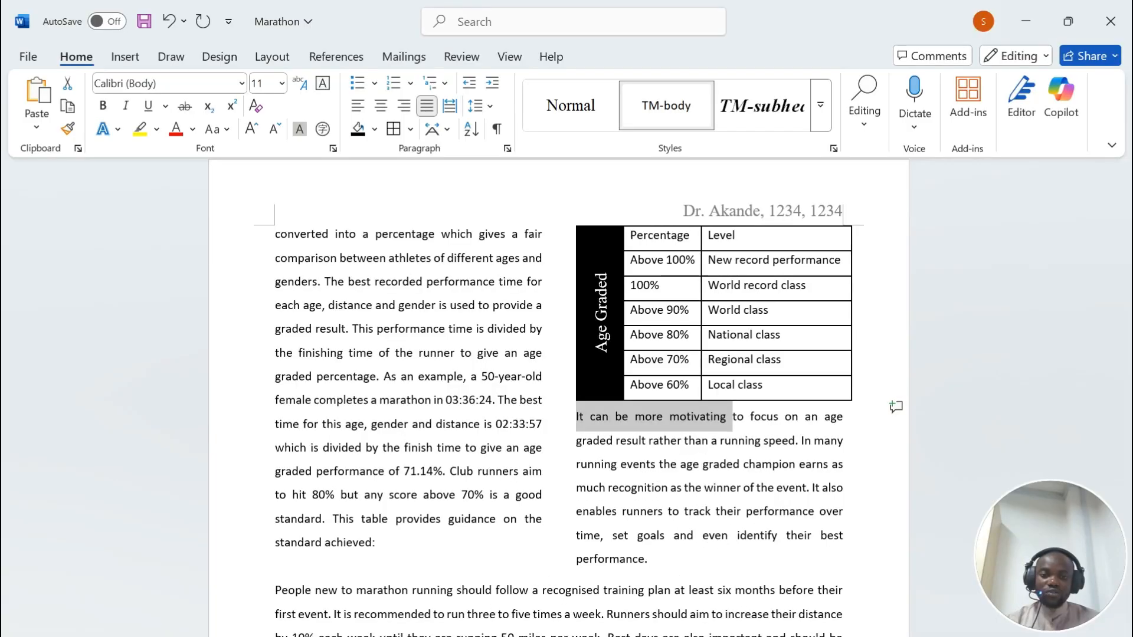
Step: Scroll the exam PDF to question 13 and mark the spell check and proofread instruction
{"action": "left_click", "coordinate": [561, 579]}
{"action": "scroll", "coordinate": [560, 355], "scroll_direction": "down", "scroll_amount": 3}
{"action": "left_click_drag", "start_coordinate": [228, 177], "coordinate": [514, 177]}
Step: Run Spelling and Grammar, accepting the comma fixes after weight and runners, plus inspiration and accommodate
{"action": "left_click", "coordinate": [610, 636]}
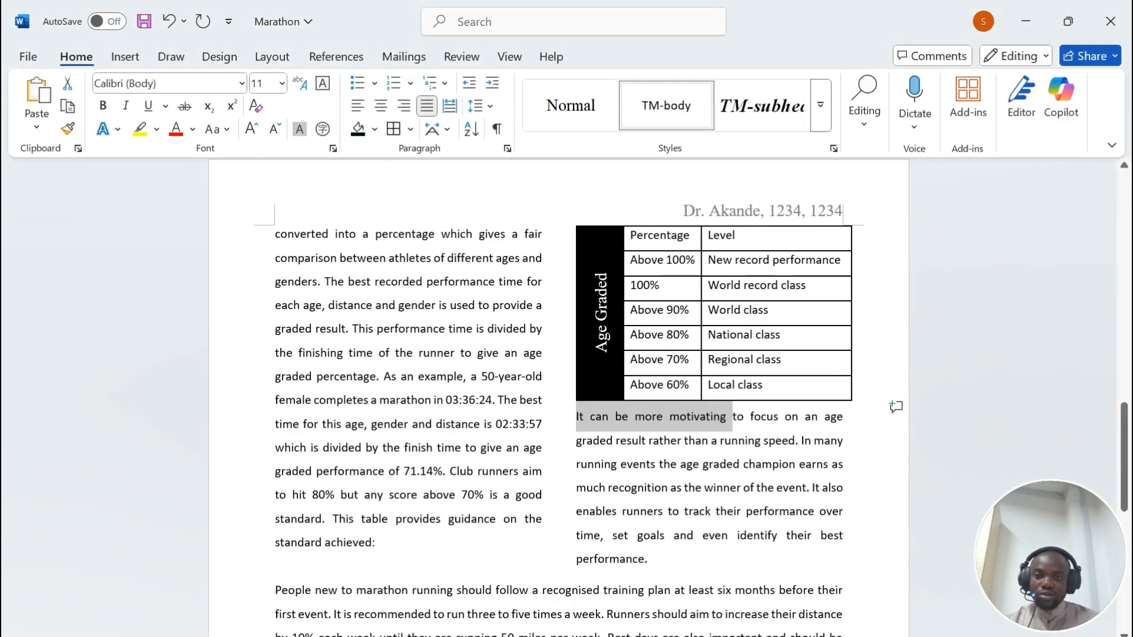
{"action": "left_click", "coordinate": [462, 56]}
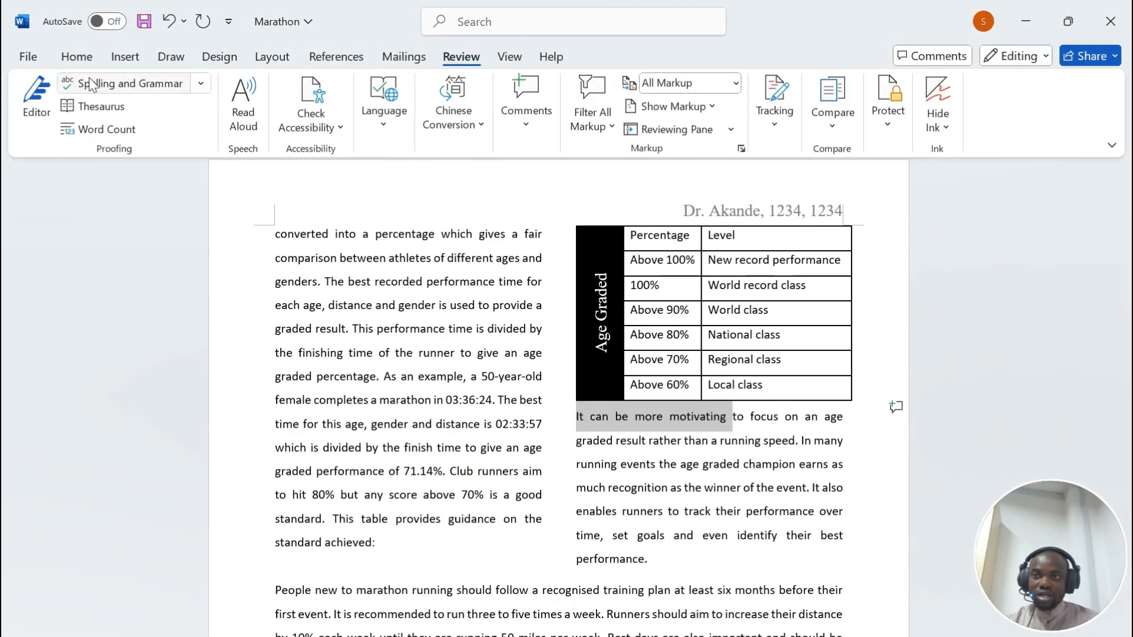
{"action": "left_click", "coordinate": [105, 89]}
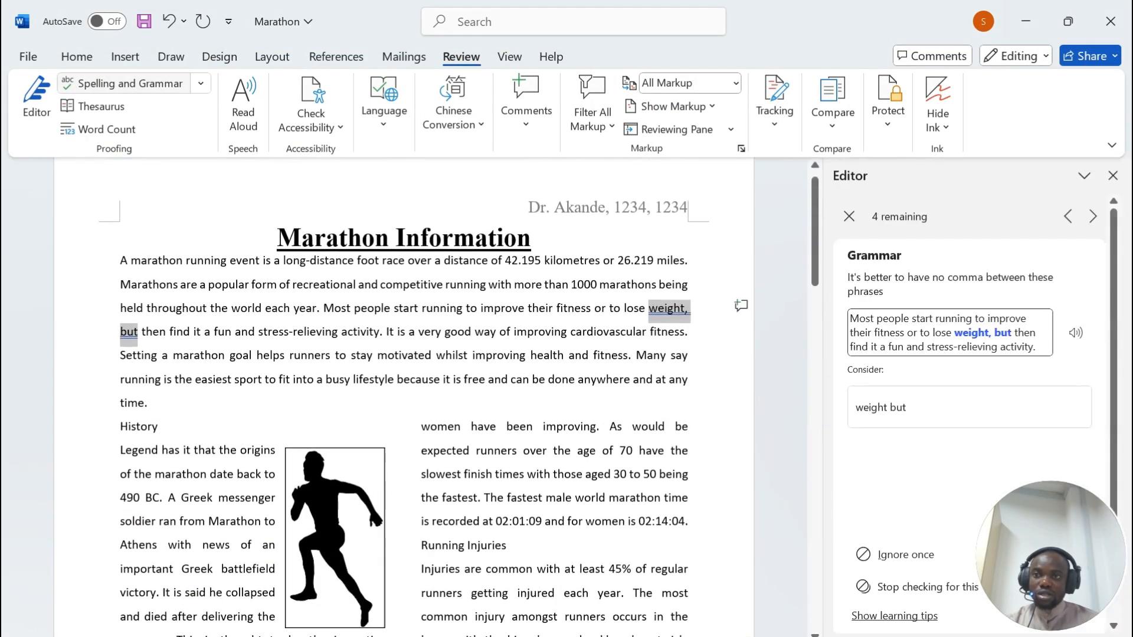
{"action": "left_click", "coordinate": [86, 83]}
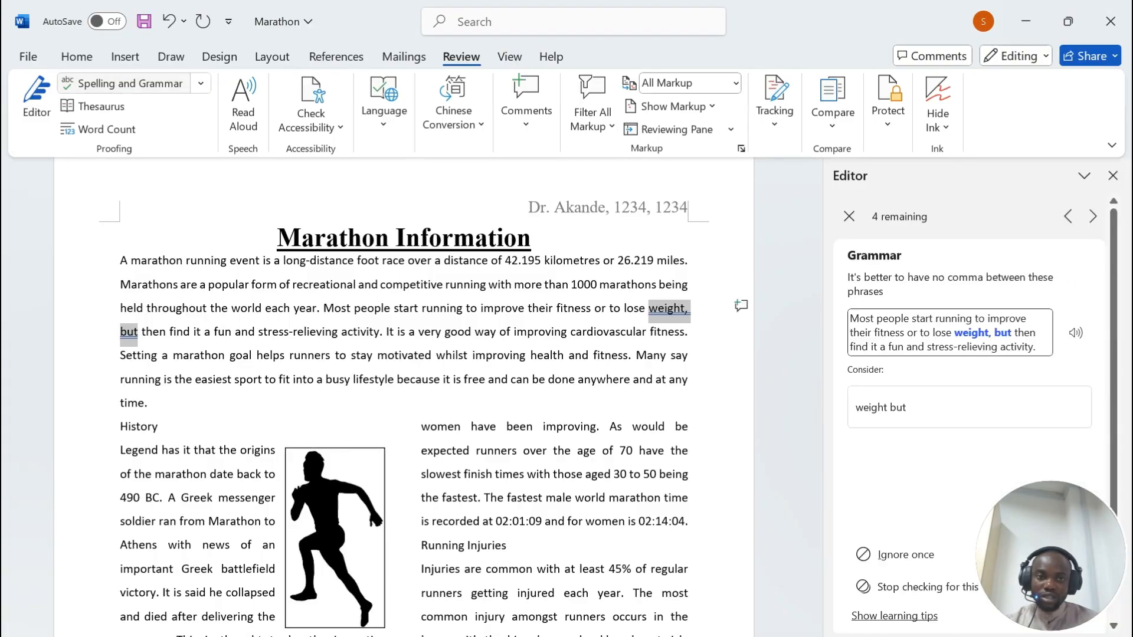
{"action": "left_click", "coordinate": [897, 407]}
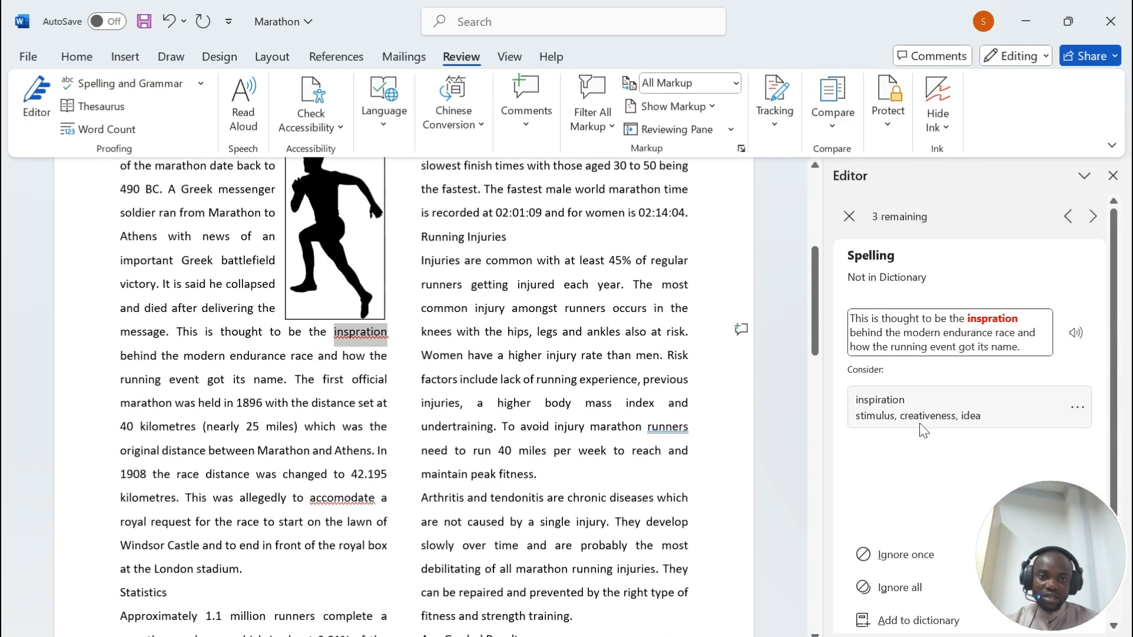
{"action": "left_click", "coordinate": [897, 407]}
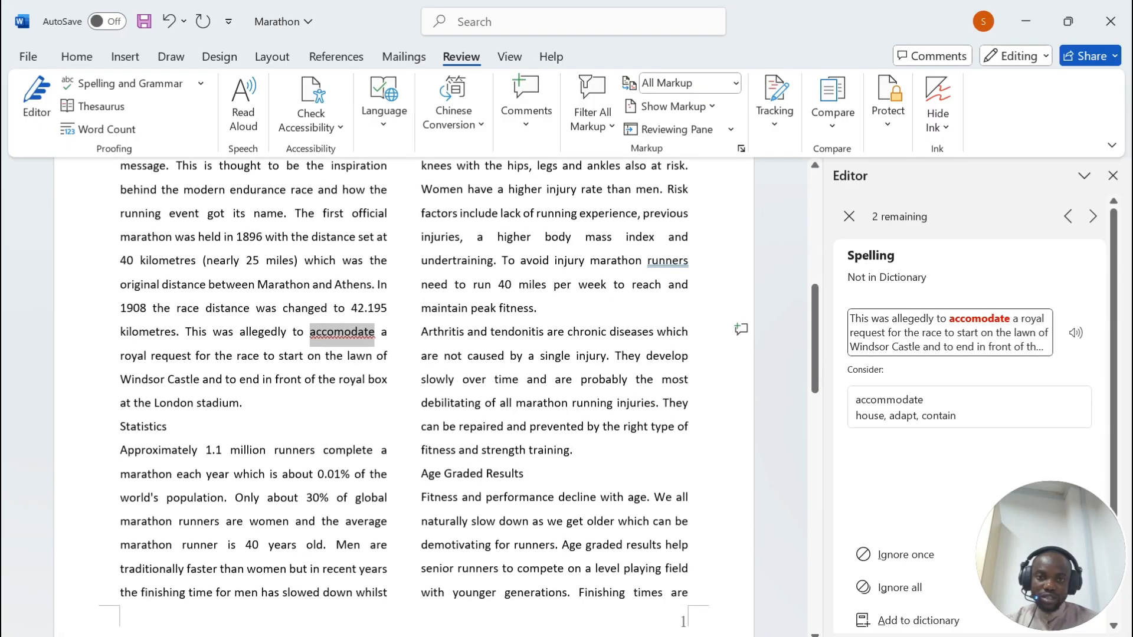
{"action": "left_click", "coordinate": [897, 407]}
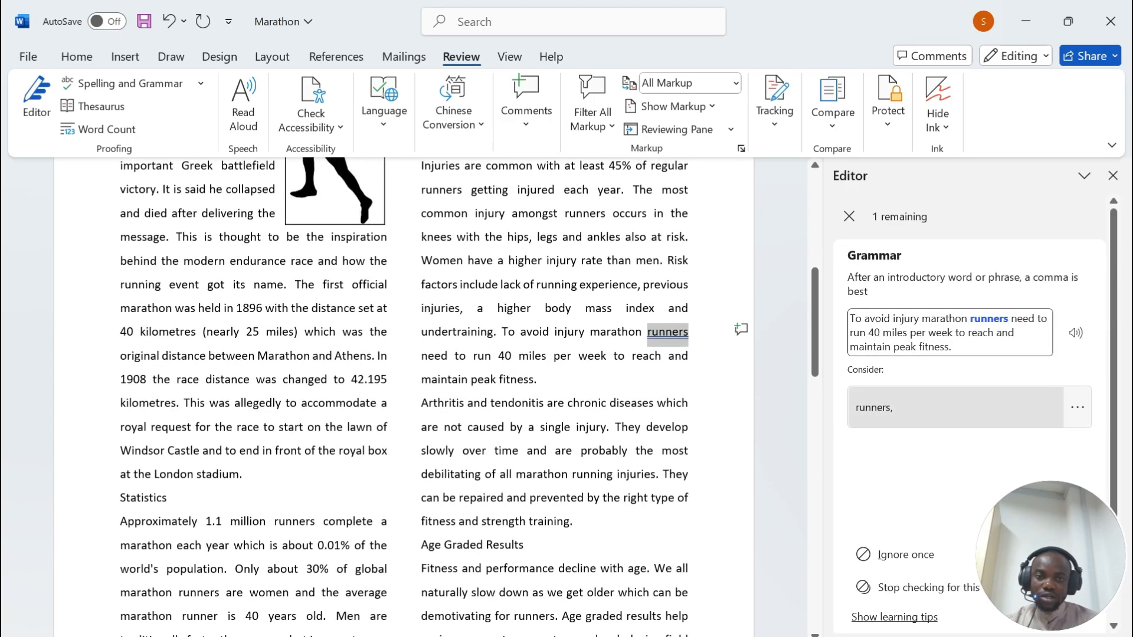
{"action": "left_click", "coordinate": [873, 407]}
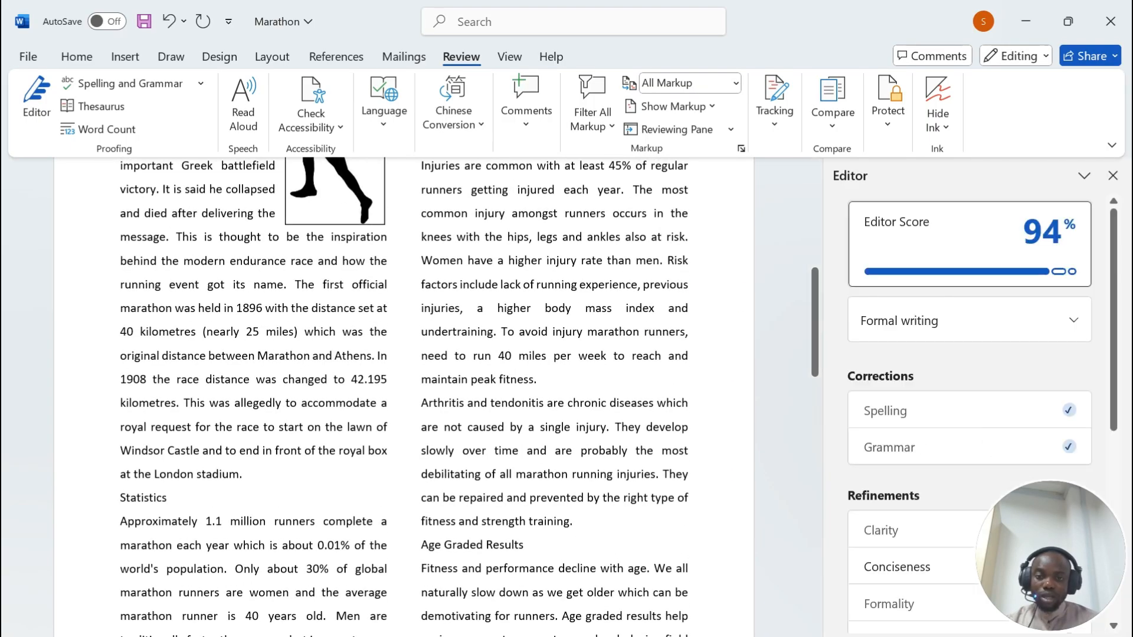
{"action": "key", "text": "alt+Tab"}
Step: Mark the no-split-table requirement in the PDF and scroll the document to confirm the table is intact
{"action": "left_click_drag", "start_coordinate": [187, 272], "coordinate": [574, 273]}
{"action": "left_click", "coordinate": [607, 615]}
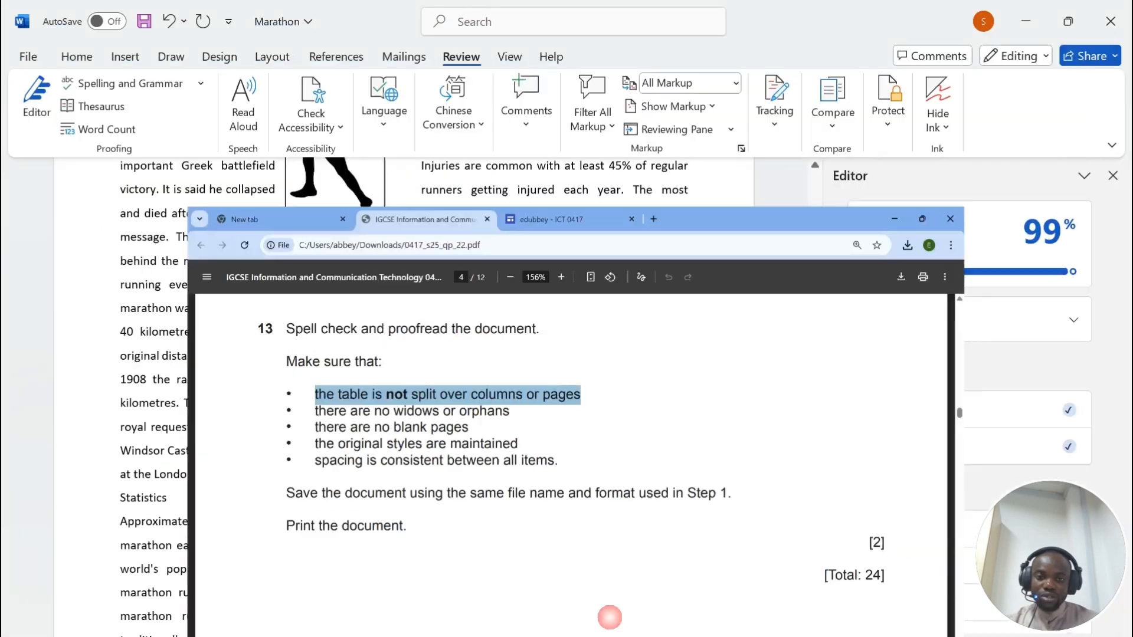
{"action": "scroll", "coordinate": [554, 449], "scroll_direction": "up", "scroll_amount": 6}
{"action": "scroll", "coordinate": [555, 448], "scroll_direction": "down", "scroll_amount": 4}
{"action": "scroll", "coordinate": [405, 395], "scroll_direction": "down", "scroll_amount": 10}
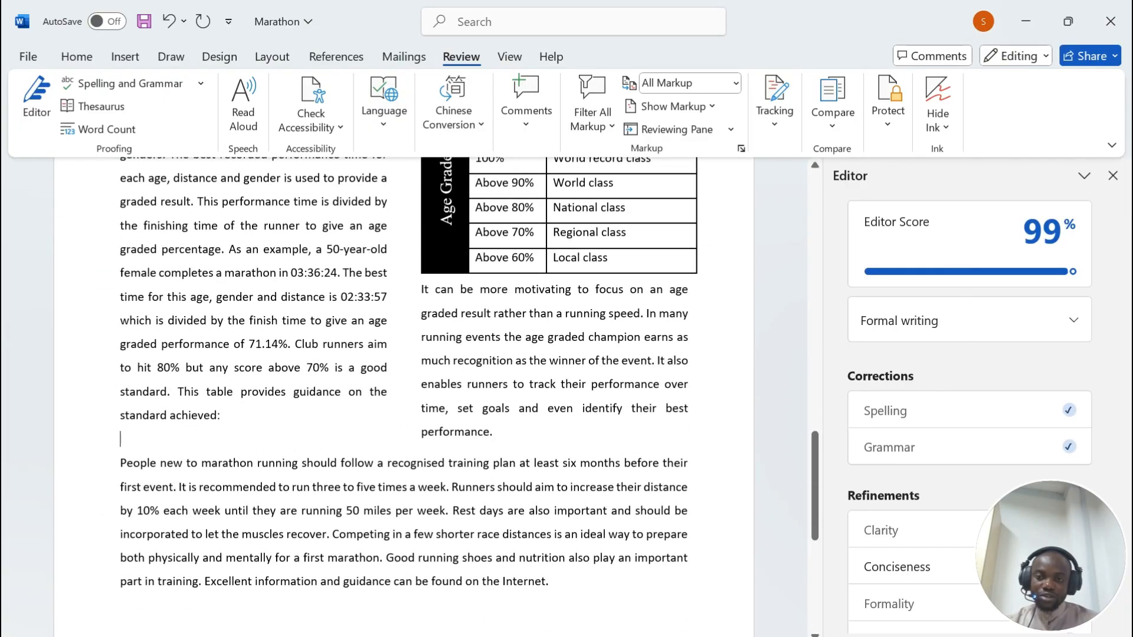
{"action": "scroll", "coordinate": [405, 395], "scroll_direction": "up", "scroll_amount": 5}
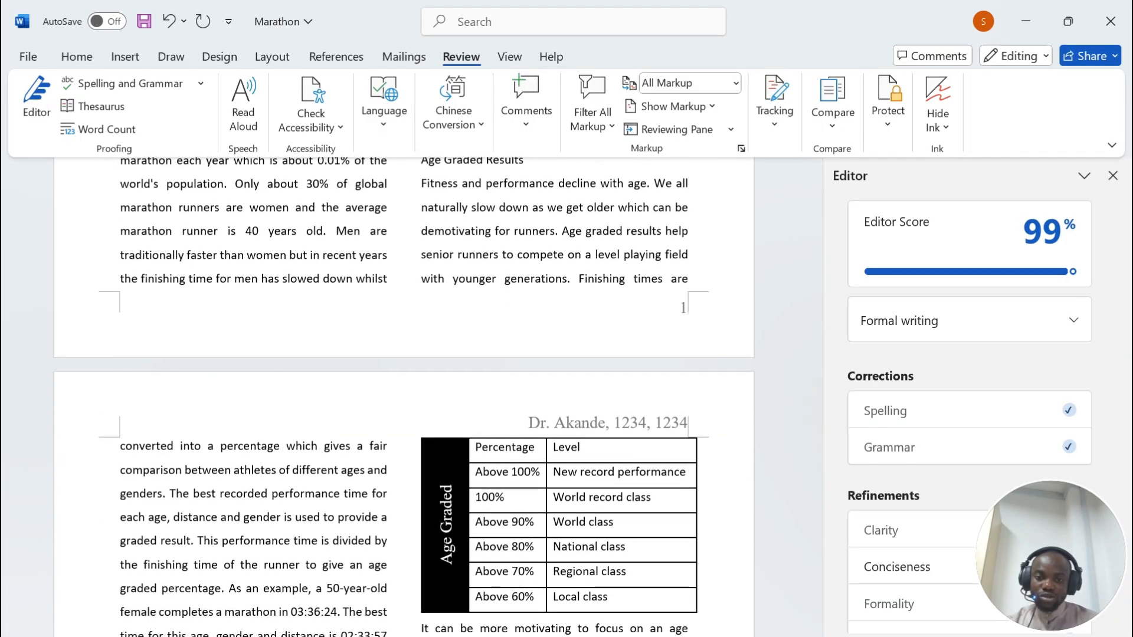
Step: Check the document for widows and orphans, then mark the no-blank-pages requirement in the PDF
{"action": "mouse_move", "coordinate": [610, 636]}
{"action": "left_click", "coordinate": [609, 584]}
{"action": "left_click_drag", "start_coordinate": [186, 297], "coordinate": [470, 298]}
{"action": "left_click", "coordinate": [571, 636]}
{"action": "scroll", "coordinate": [567, 378], "scroll_direction": "down", "scroll_amount": 7}
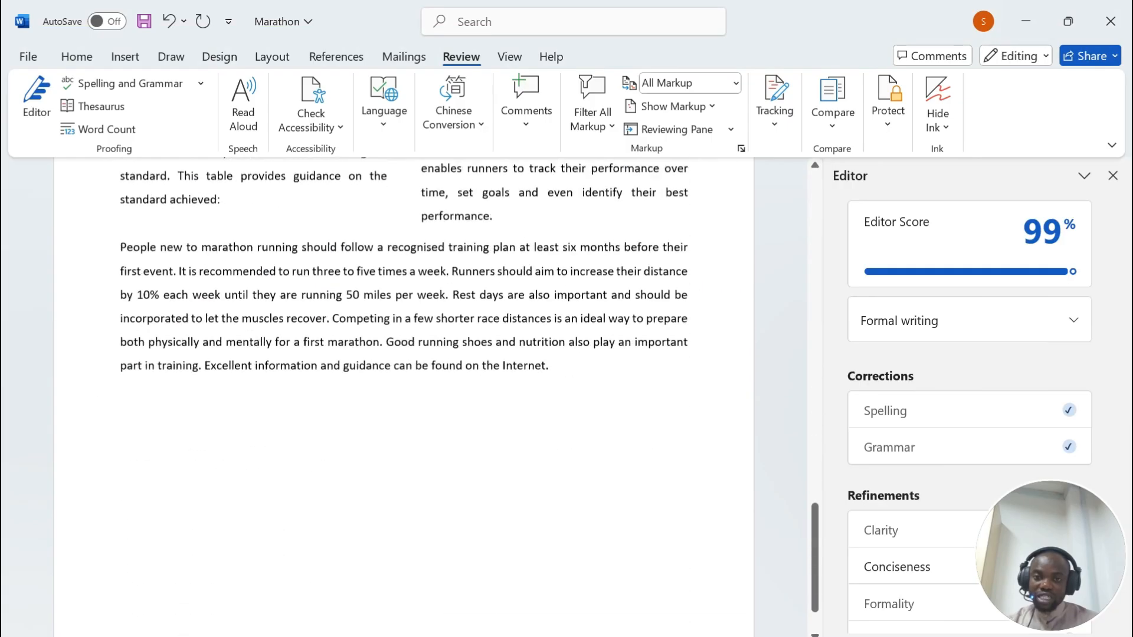
{"action": "scroll", "coordinate": [566, 377], "scroll_direction": "up", "scroll_amount": 4}
{"action": "scroll", "coordinate": [404, 396], "scroll_direction": "up", "scroll_amount": 10}
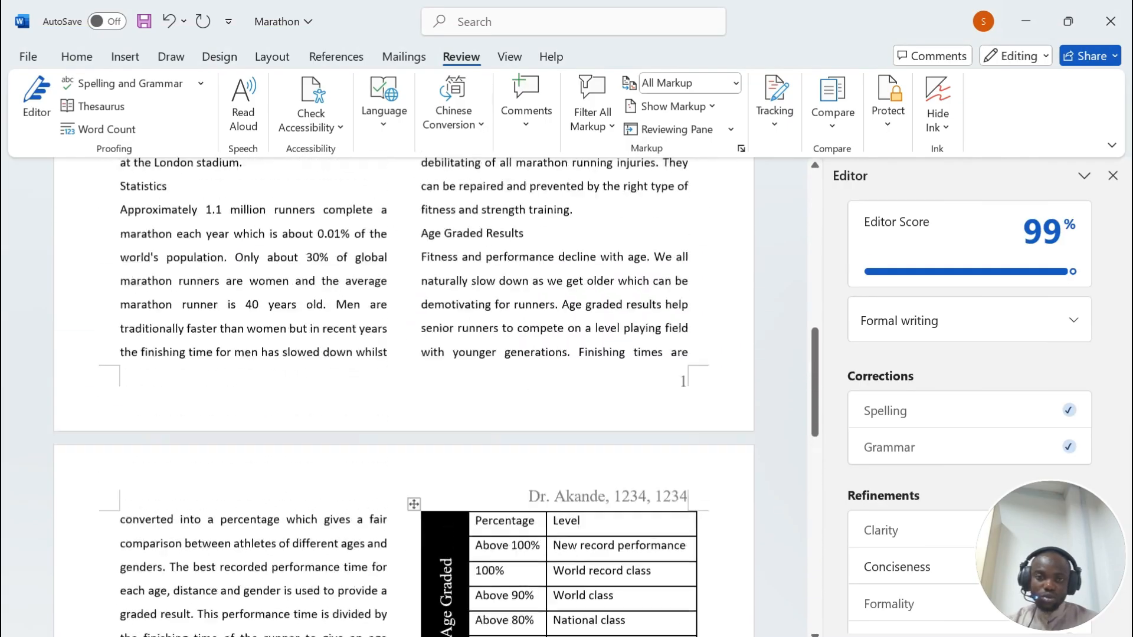
{"action": "scroll", "coordinate": [404, 396], "scroll_direction": "up", "scroll_amount": 7}
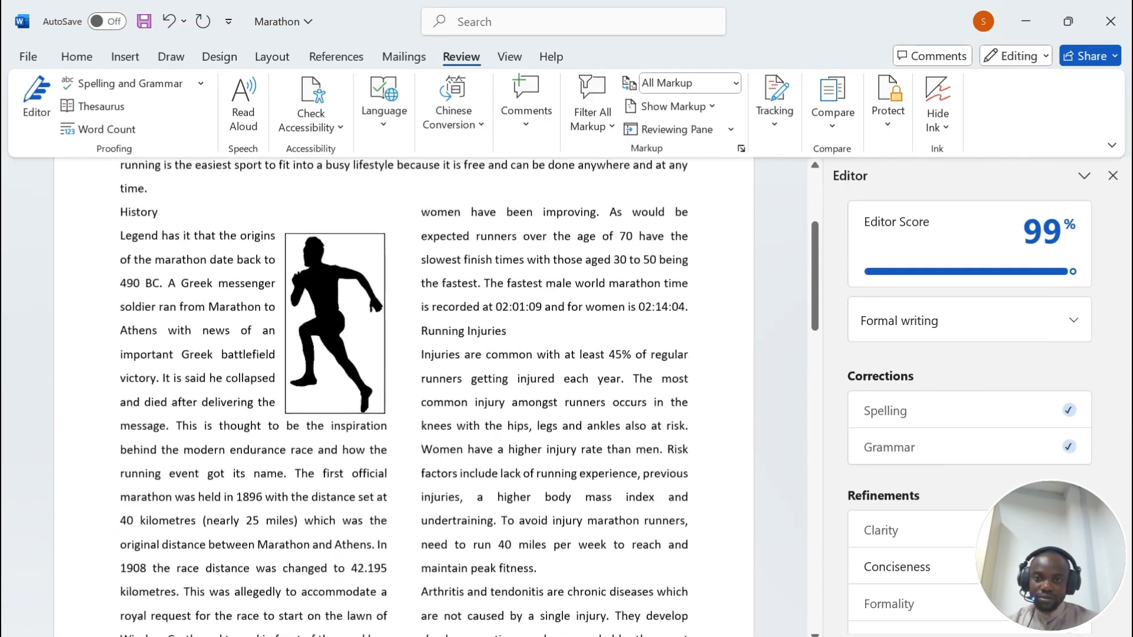
{"action": "scroll", "coordinate": [404, 396], "scroll_direction": "down", "scroll_amount": 10}
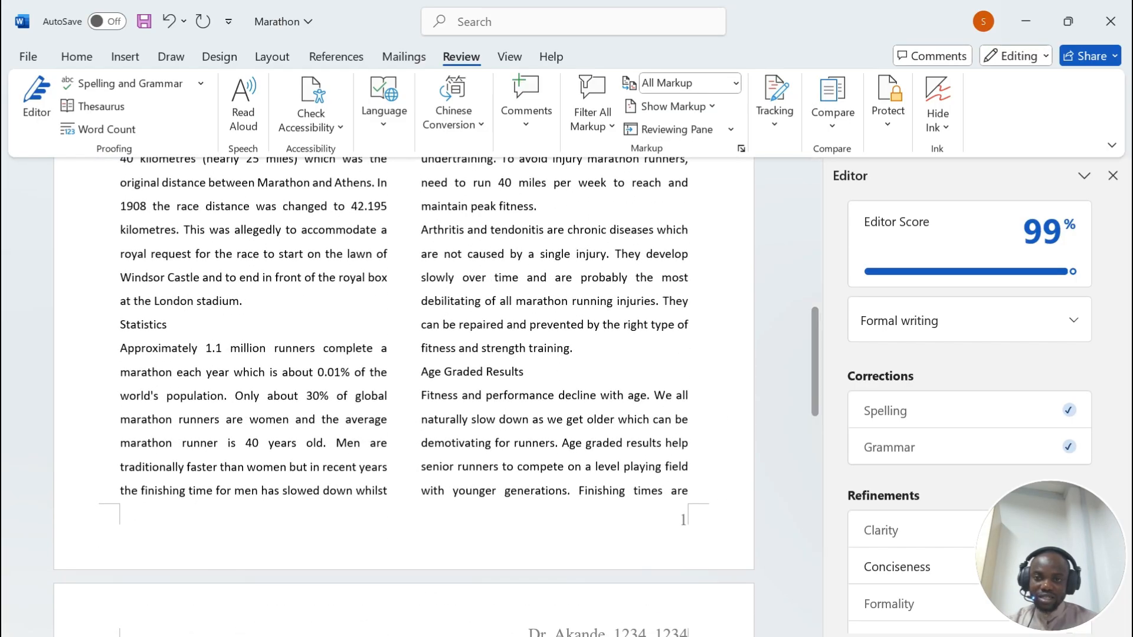
{"action": "key", "text": "alt+Tab"}
{"action": "left_click_drag", "start_coordinate": [186, 321], "coordinate": [411, 322]}
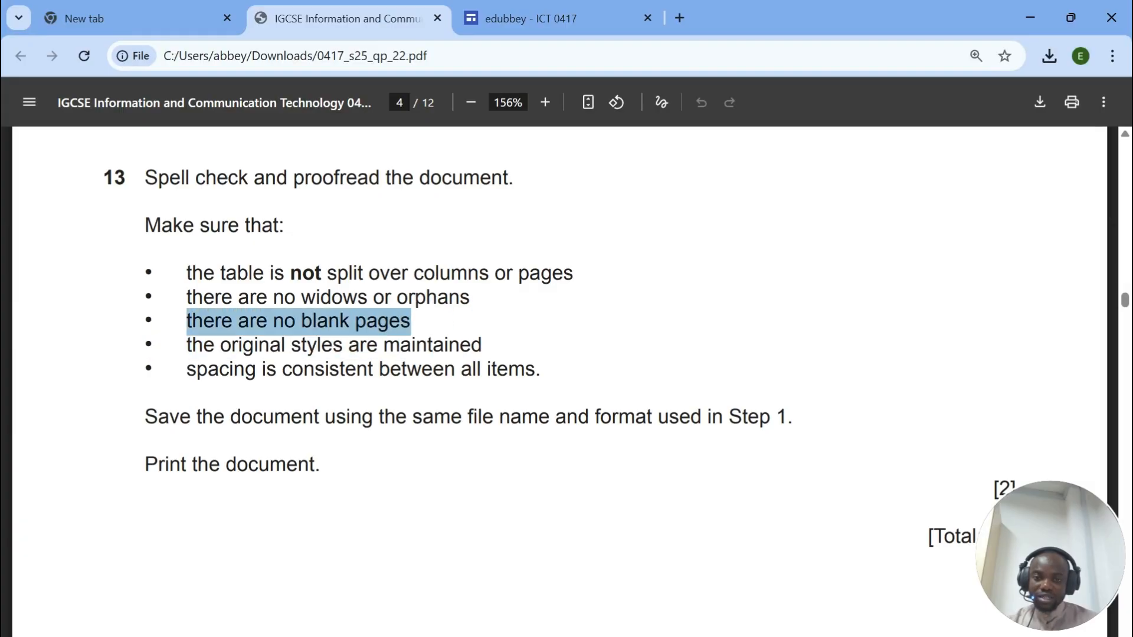
Step: Mark the original styles, consistent spacing and save-document requirements in the exam PDF
{"action": "key", "text": "alt+Tab"}
{"action": "scroll", "coordinate": [551, 519], "scroll_direction": "down", "scroll_amount": 10}
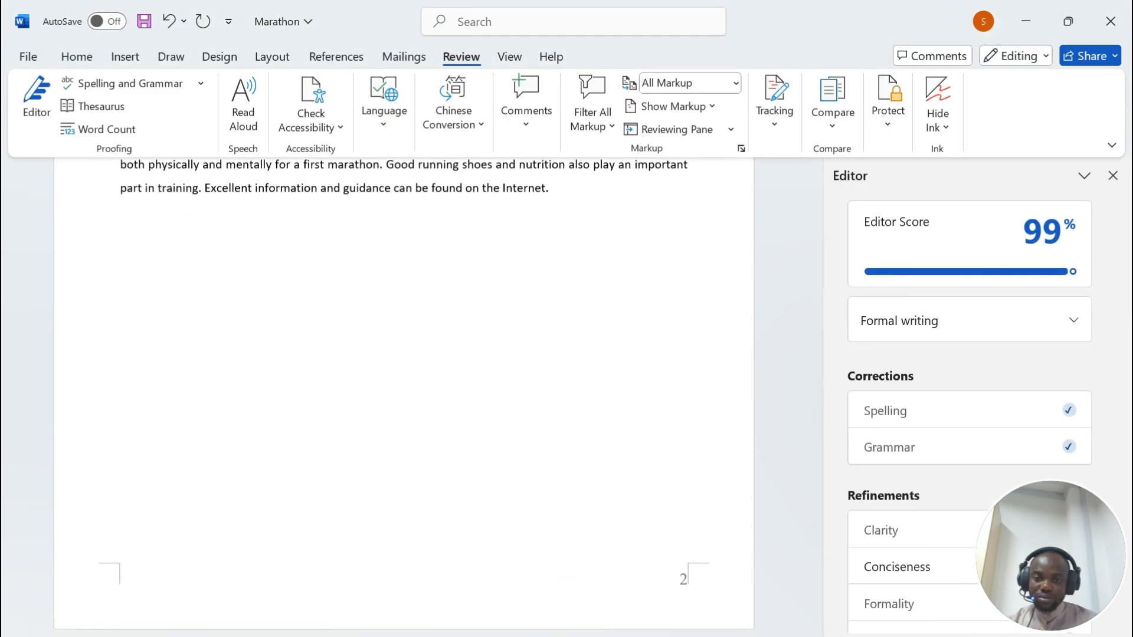
{"action": "key", "text": "alt+Tab"}
{"action": "left_click_drag", "start_coordinate": [203, 345], "coordinate": [487, 345]}
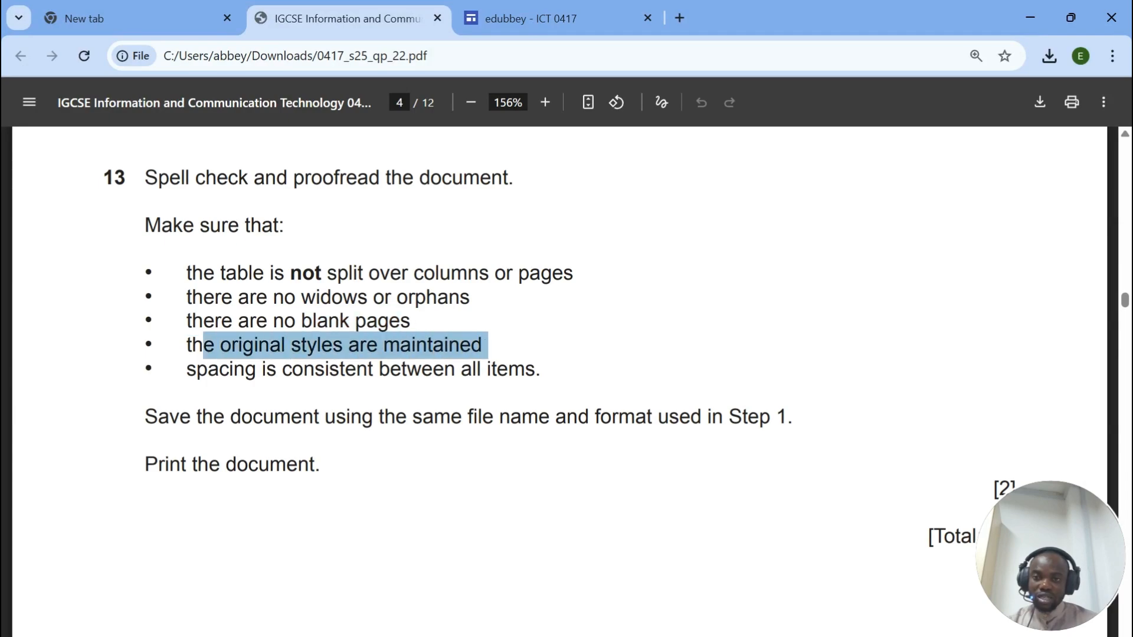
{"action": "left_click_drag", "start_coordinate": [187, 369], "coordinate": [526, 369]}
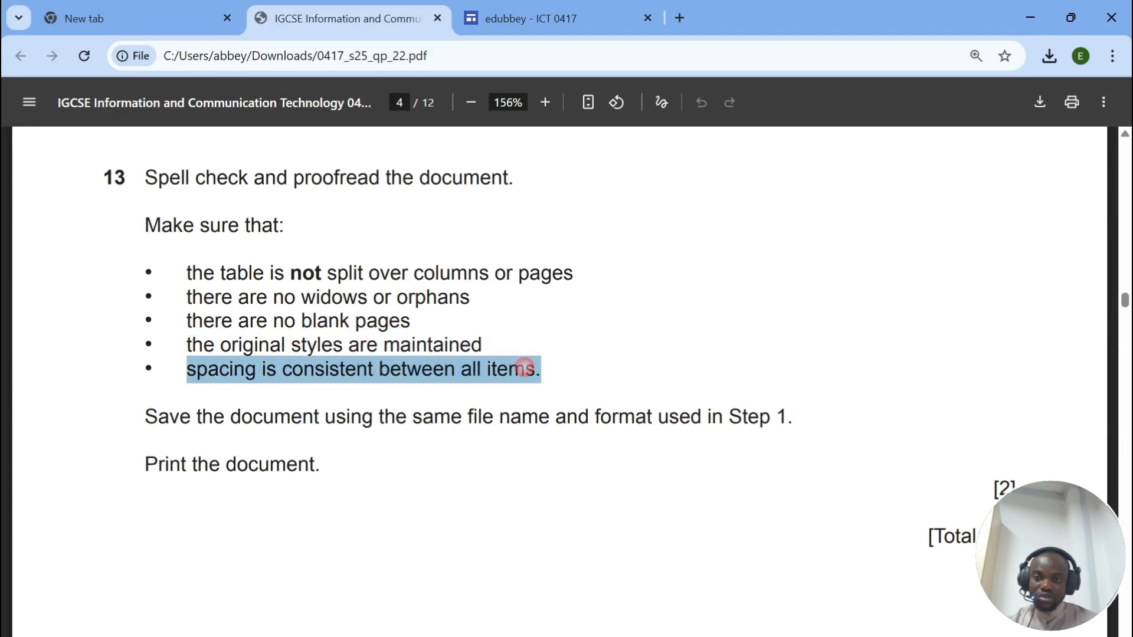
{"action": "left_click_drag", "start_coordinate": [170, 416], "coordinate": [759, 417]}
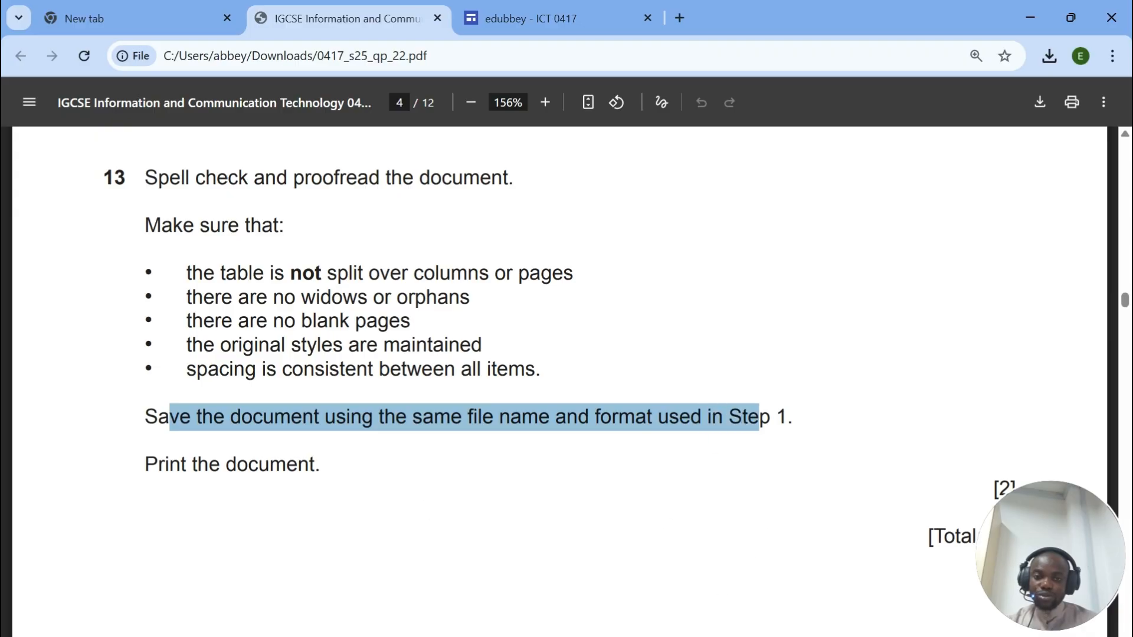
Step: Search the exam PDF for 'subh' to locate the subheading question
{"action": "left_click", "coordinate": [610, 636]}
{"action": "scroll", "coordinate": [403, 395], "scroll_direction": "up", "scroll_amount": 4}
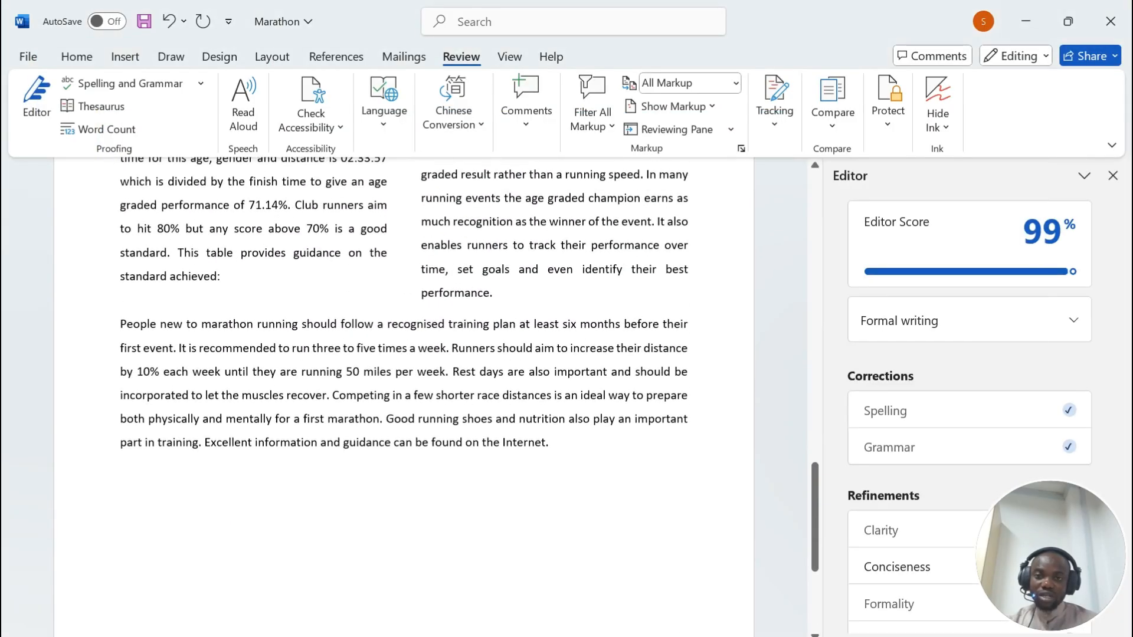
{"action": "left_click", "coordinate": [575, 636]}
{"action": "left_click_drag", "start_coordinate": [444, 345], "coordinate": [449, 345]}
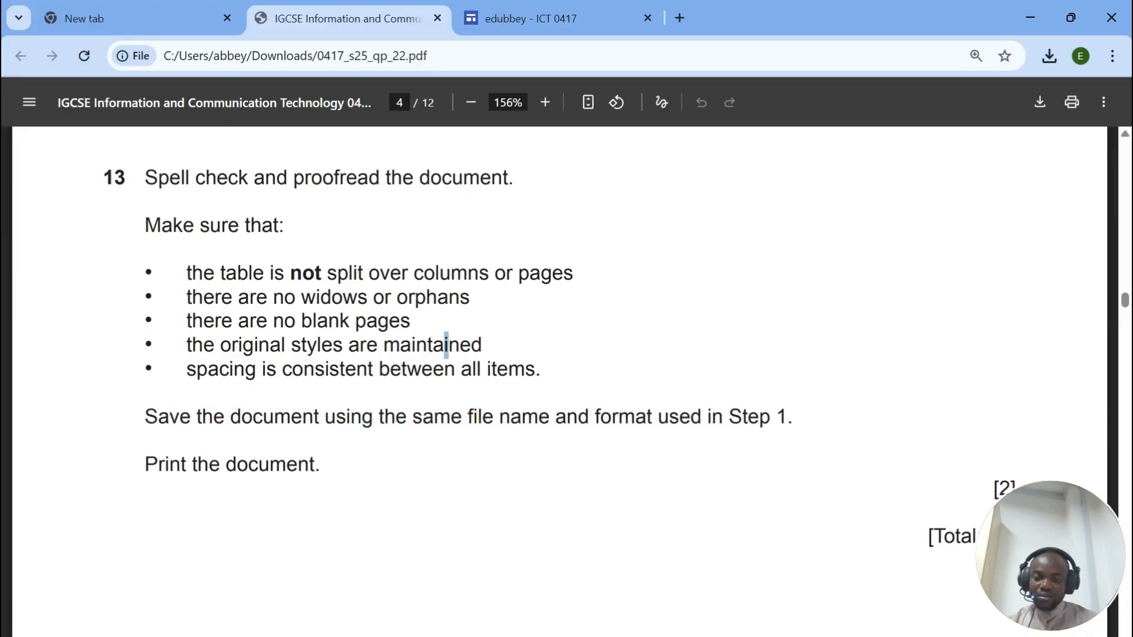
{"action": "key", "text": "ctrl+f"}
{"action": "type", "text": "subhea"}
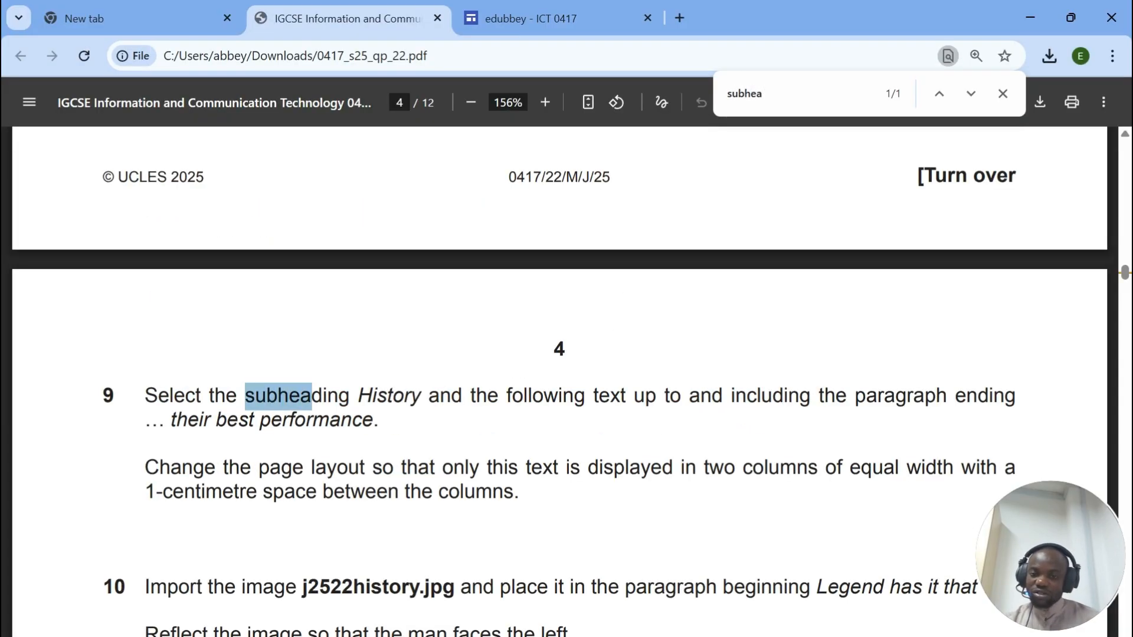
Step: Review the Statistics and History subheadings in the Marathon document
{"action": "left_click", "coordinate": [575, 636]}
{"action": "scroll", "coordinate": [567, 384], "scroll_direction": "up", "scroll_amount": 12}
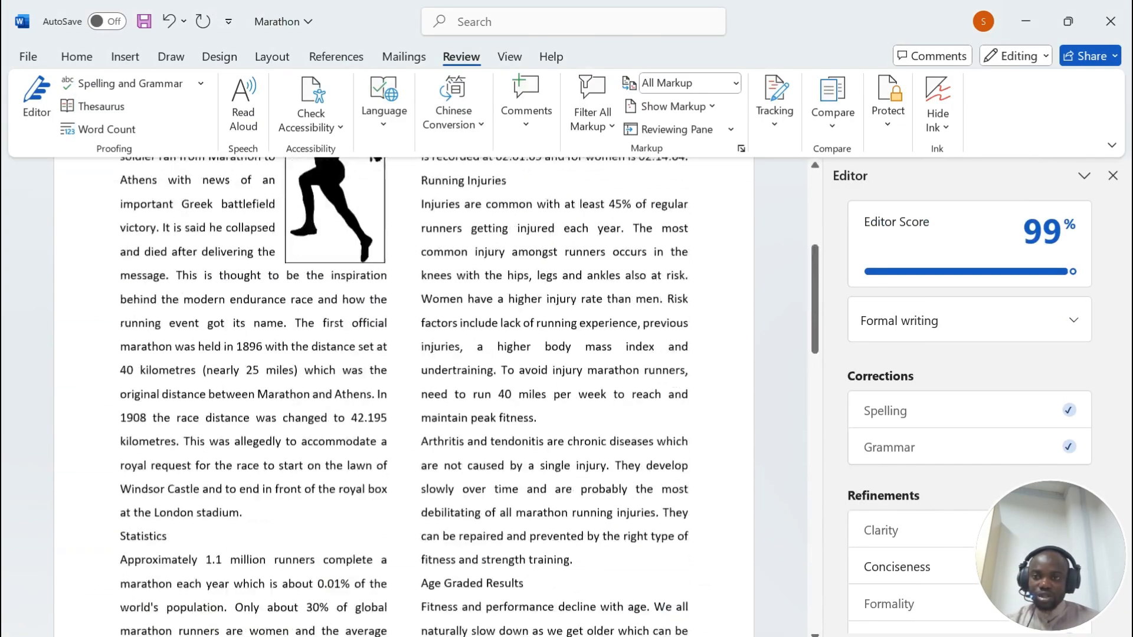
{"action": "scroll", "coordinate": [144, 482], "scroll_direction": "down", "scroll_amount": 2}
{"action": "double_click", "coordinate": [143, 482]}
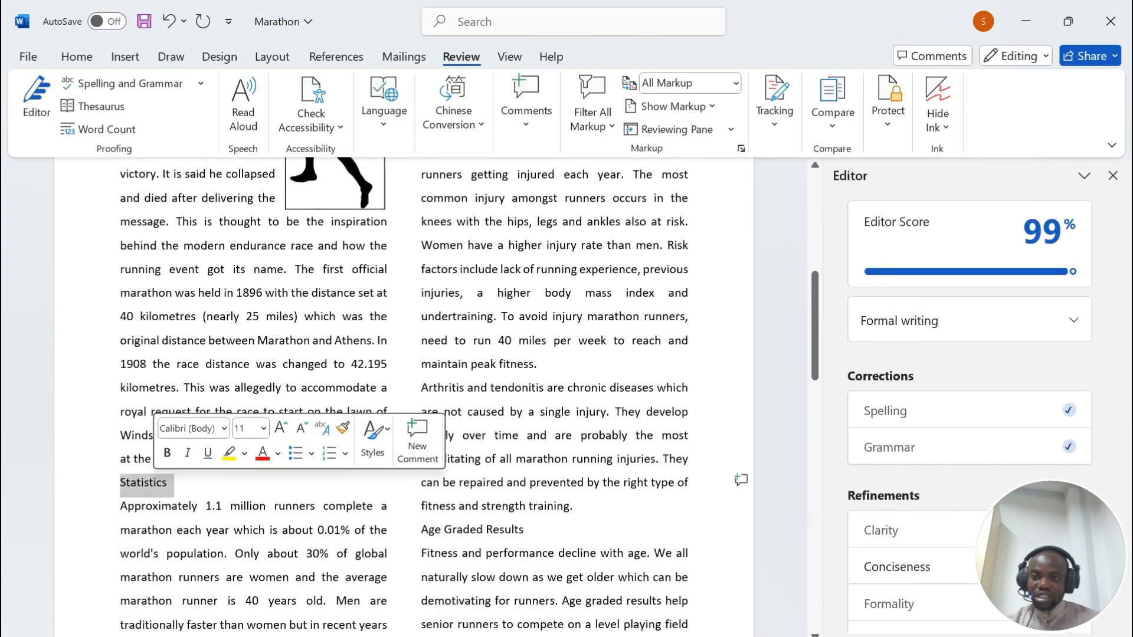
{"action": "scroll", "coordinate": [140, 354], "scroll_direction": "up", "scroll_amount": 6}
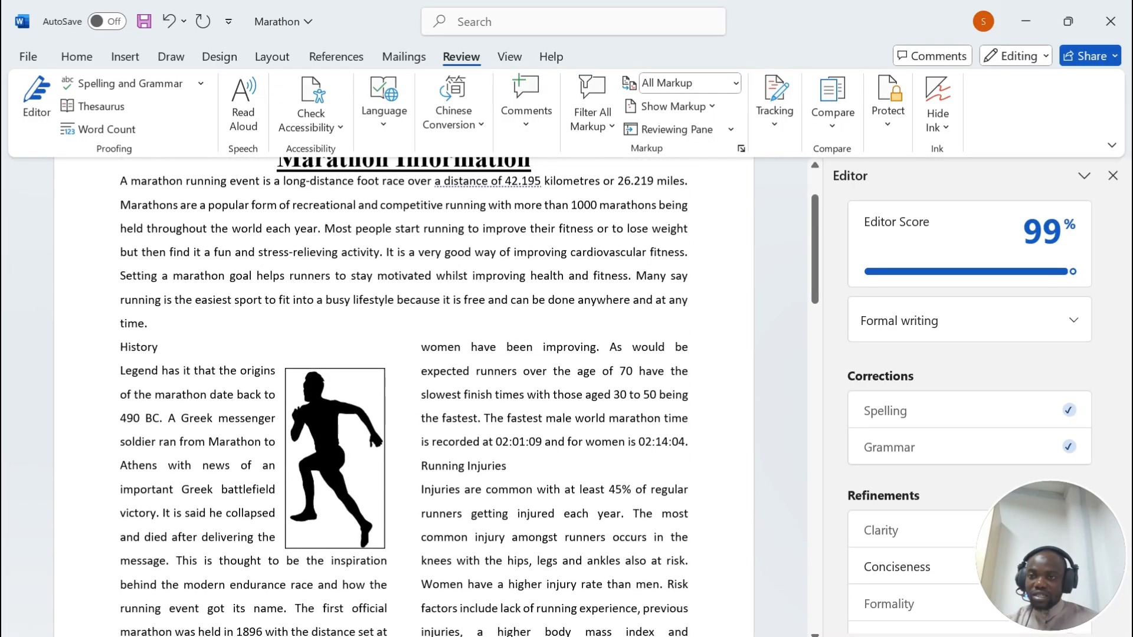
{"action": "double_click", "coordinate": [140, 350]}
{"action": "left_click", "coordinate": [162, 322]}
{"action": "scroll", "coordinate": [162, 322], "scroll_direction": "up", "scroll_amount": 1}
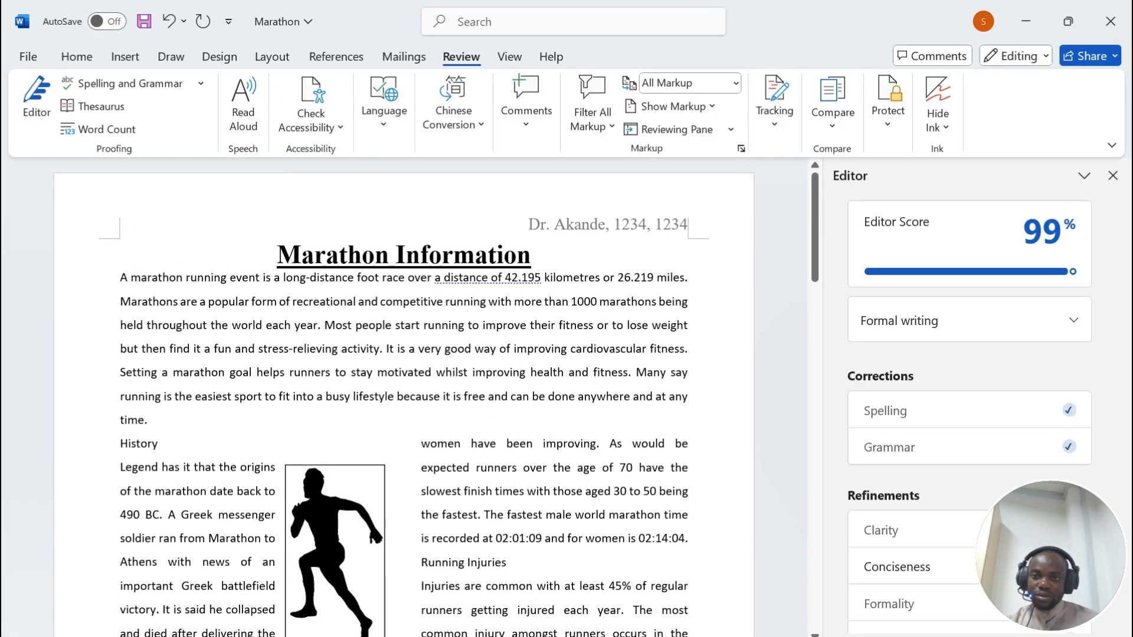
{"action": "scroll", "coordinate": [404, 396], "scroll_direction": "down", "scroll_amount": 12}
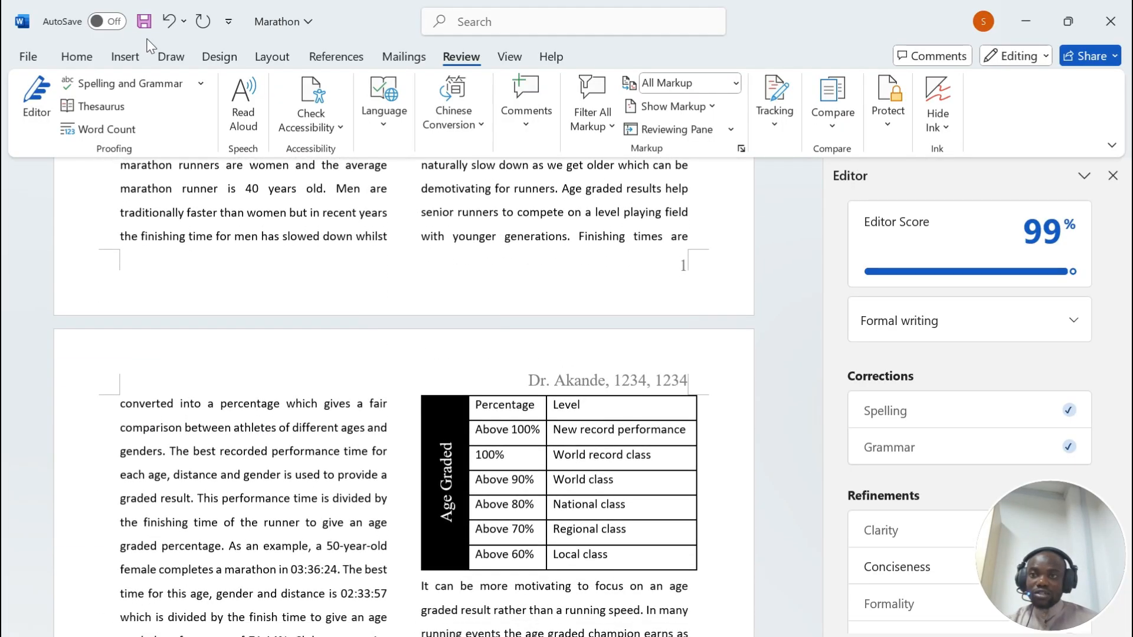
Step: Save the Marathon document and check its two-page print preview before returning to editing
{"action": "left_click", "coordinate": [144, 21]}
{"action": "key", "text": "ctrl+p"}
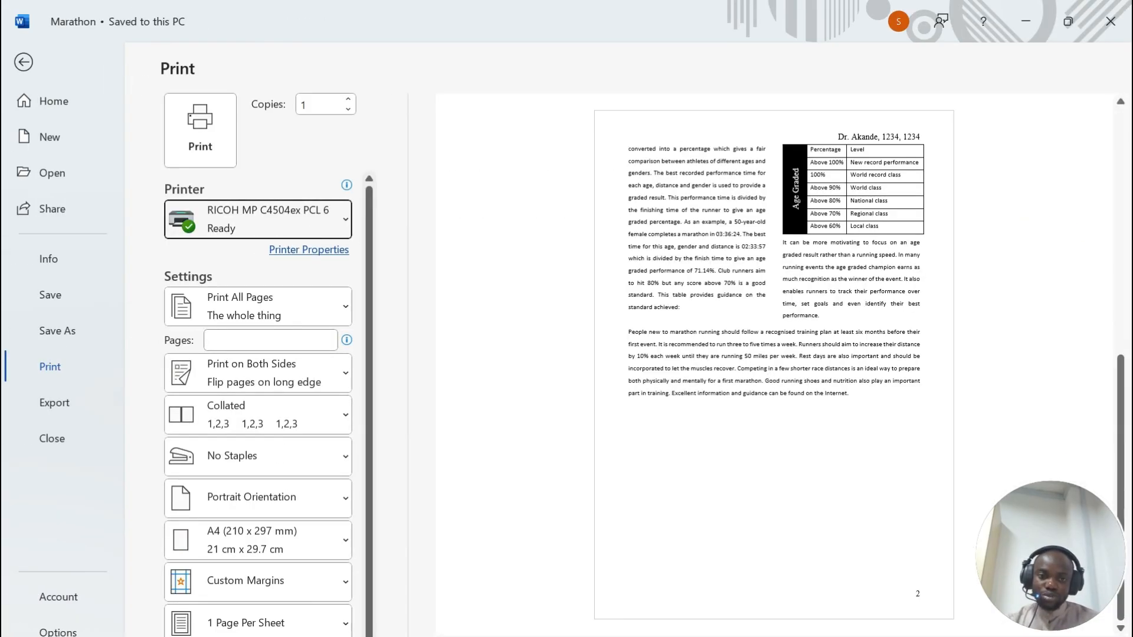
{"action": "scroll", "coordinate": [774, 365], "scroll_direction": "up", "scroll_amount": 2}
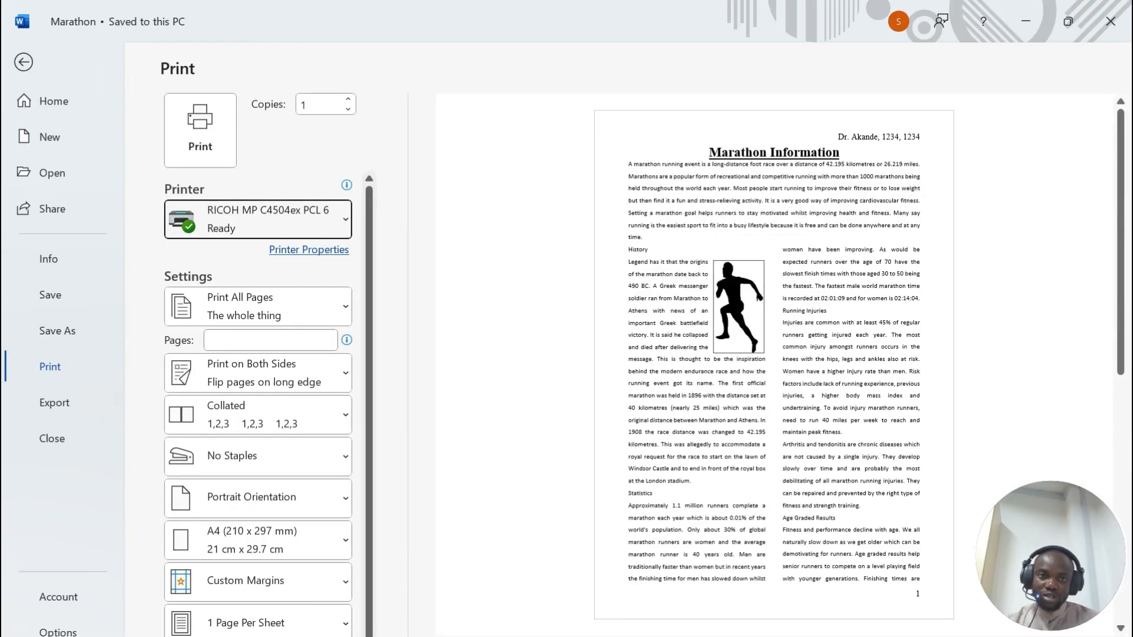
{"action": "left_click", "coordinate": [23, 62]}
Step: Scroll the exam PDF to page 5 and highlight the Task 3 – Database heading
{"action": "mouse_move", "coordinate": [607, 636]}
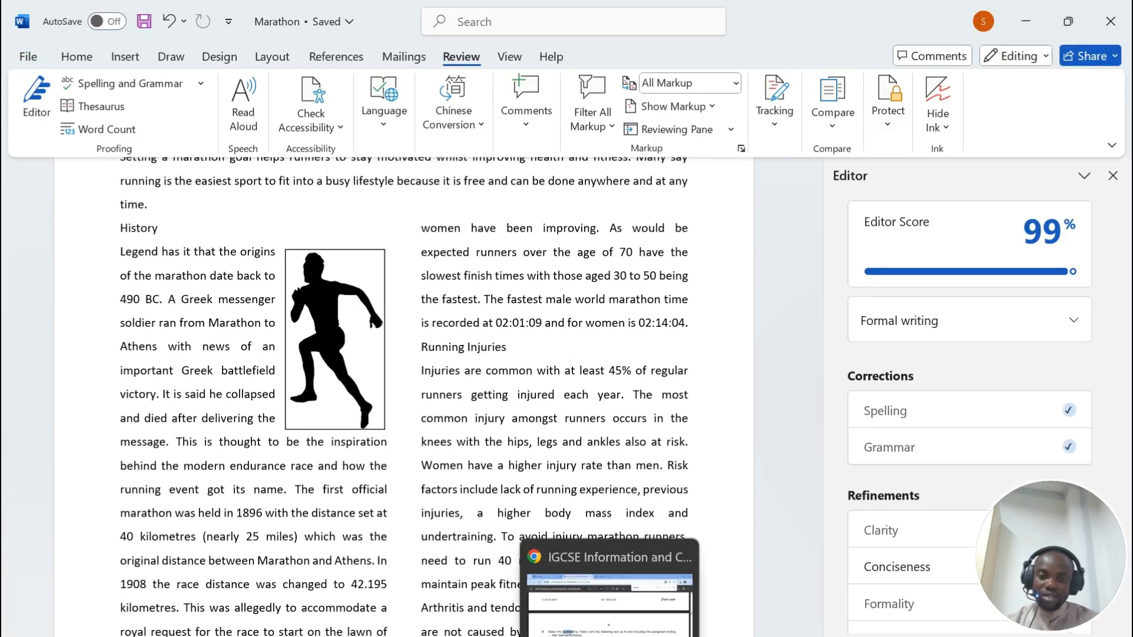
{"action": "left_click", "coordinate": [608, 584]}
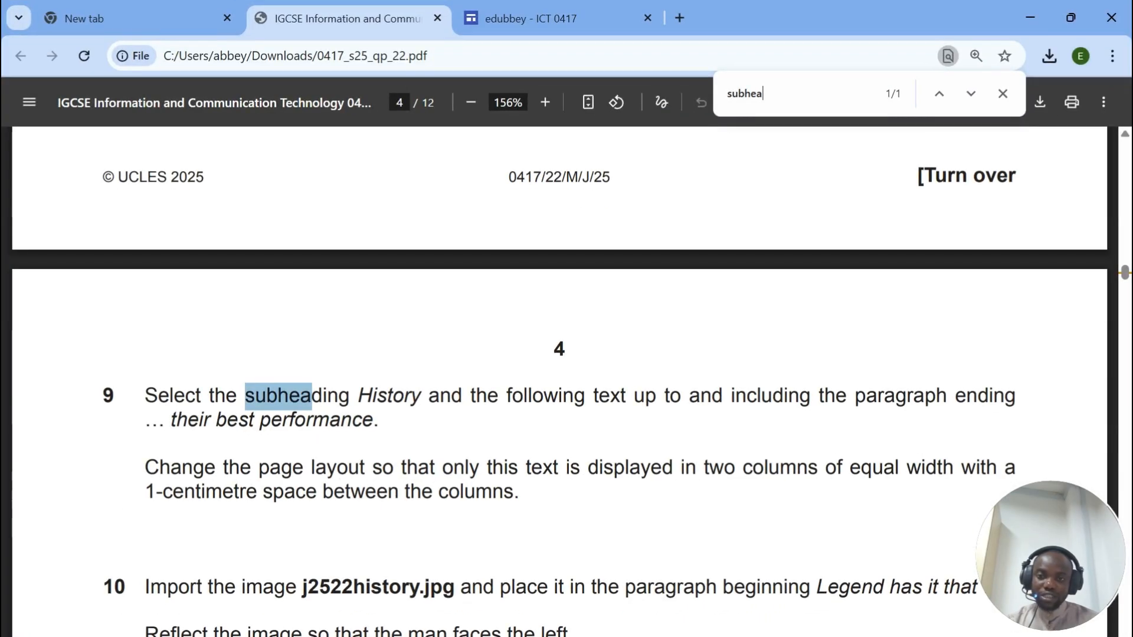
{"action": "scroll", "coordinate": [567, 365], "scroll_direction": "down", "scroll_amount": 5}
{"action": "scroll", "coordinate": [567, 366], "scroll_direction": "down", "scroll_amount": 10}
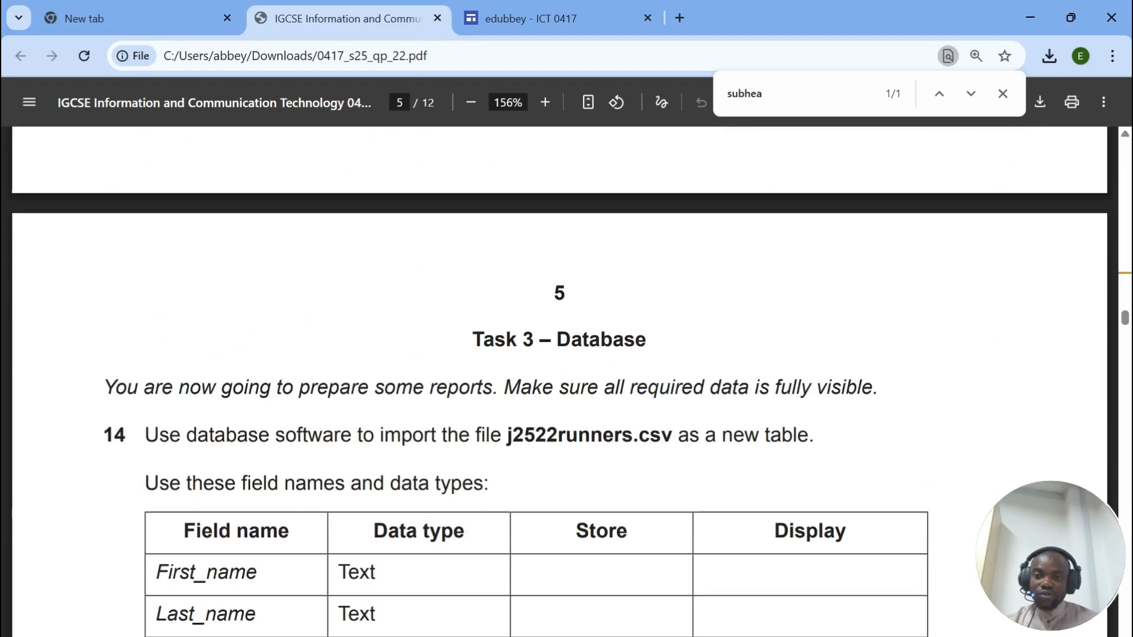
{"action": "triple_click", "coordinate": [560, 197]}
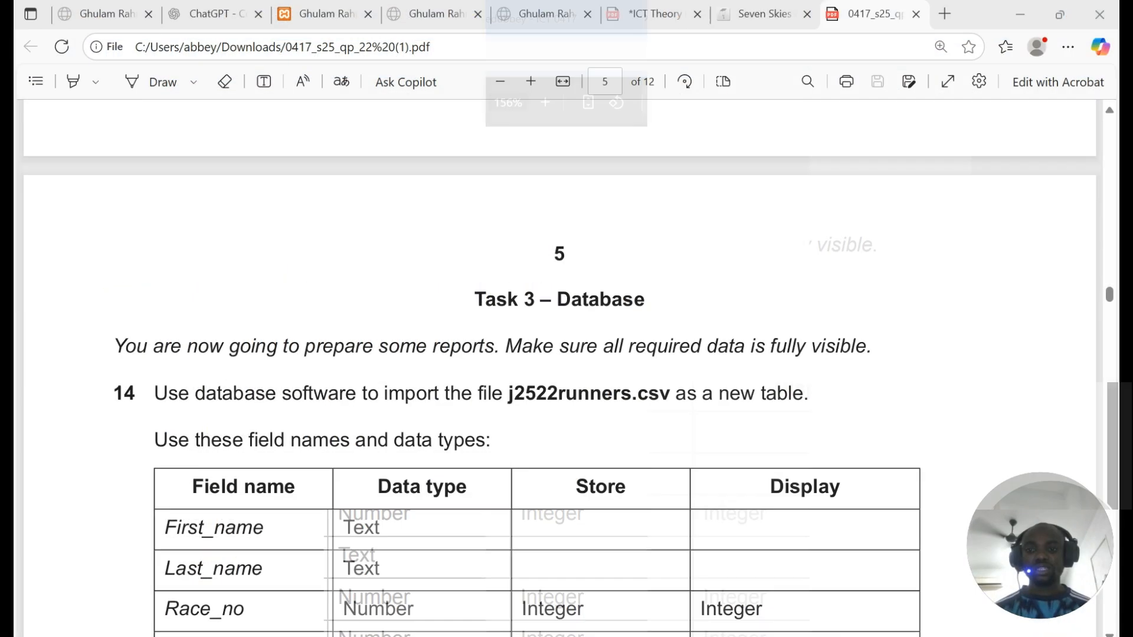
{"action": "scroll", "coordinate": [566, 366], "scroll_direction": "down", "scroll_amount": 4}
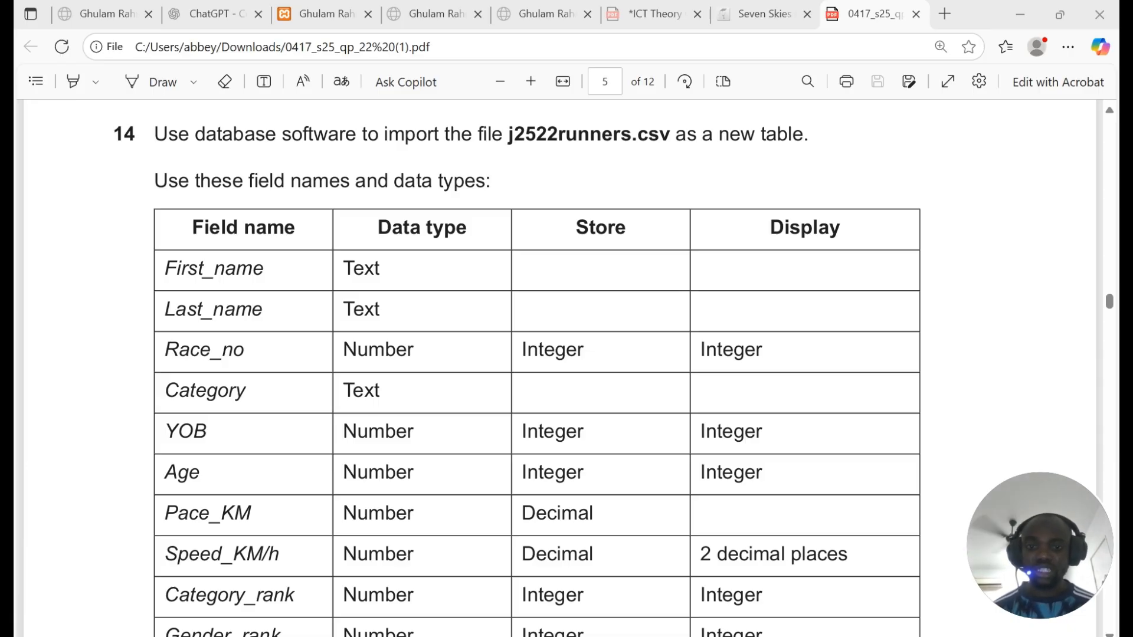
Step: Highlight the runners CSV file name in question 14 and the new-record instruction in question 17
{"action": "scroll", "coordinate": [566, 365], "scroll_direction": "down", "scroll_amount": 10}
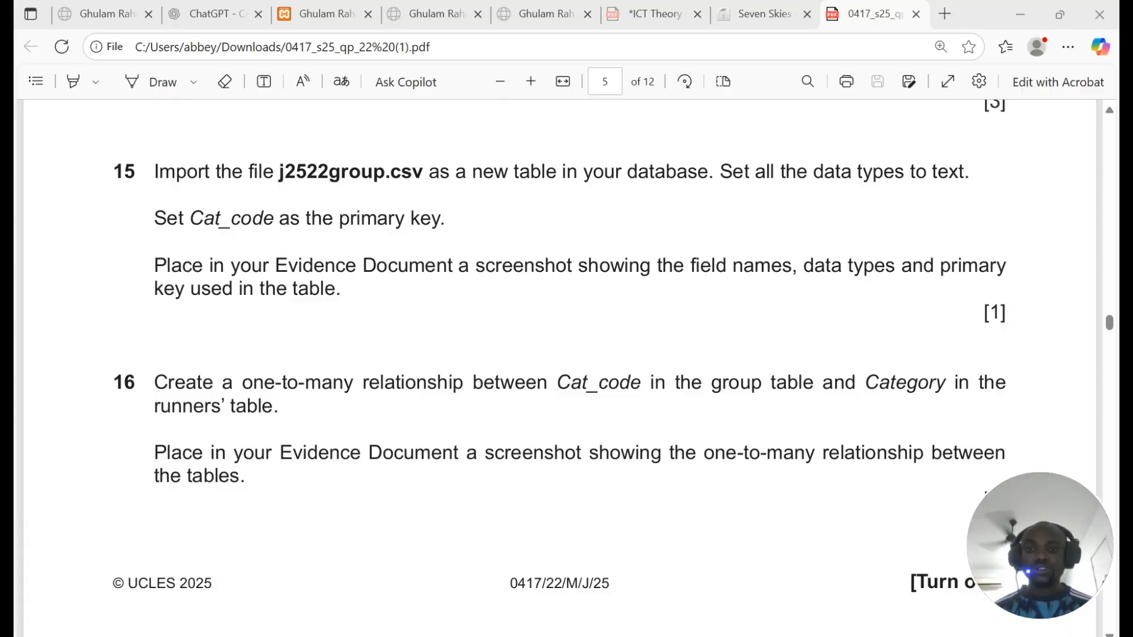
{"action": "scroll", "coordinate": [566, 366], "scroll_direction": "up", "scroll_amount": 10}
{"action": "left_click_drag", "start_coordinate": [508, 479], "coordinate": [697, 479]}
{"action": "scroll", "coordinate": [697, 479], "scroll_direction": "down", "scroll_amount": 12}
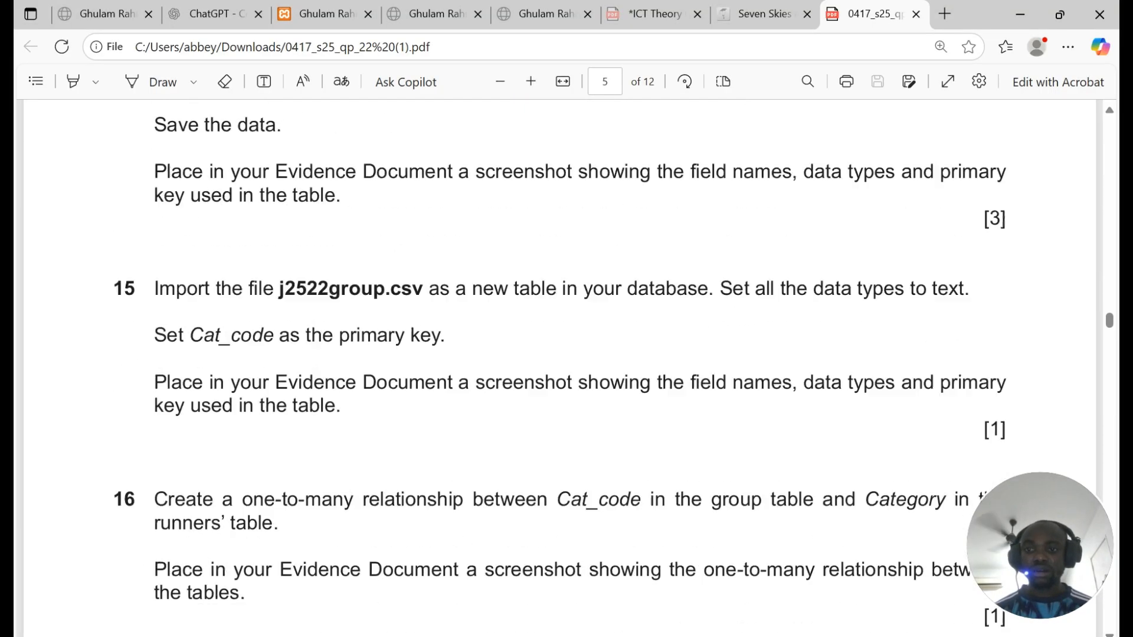
{"action": "scroll", "coordinate": [561, 359], "scroll_direction": "down", "scroll_amount": 7}
{"action": "scroll", "coordinate": [562, 359], "scroll_direction": "up", "scroll_amount": 3}
{"action": "left_click_drag", "start_coordinate": [362, 210], "coordinate": [587, 210]}
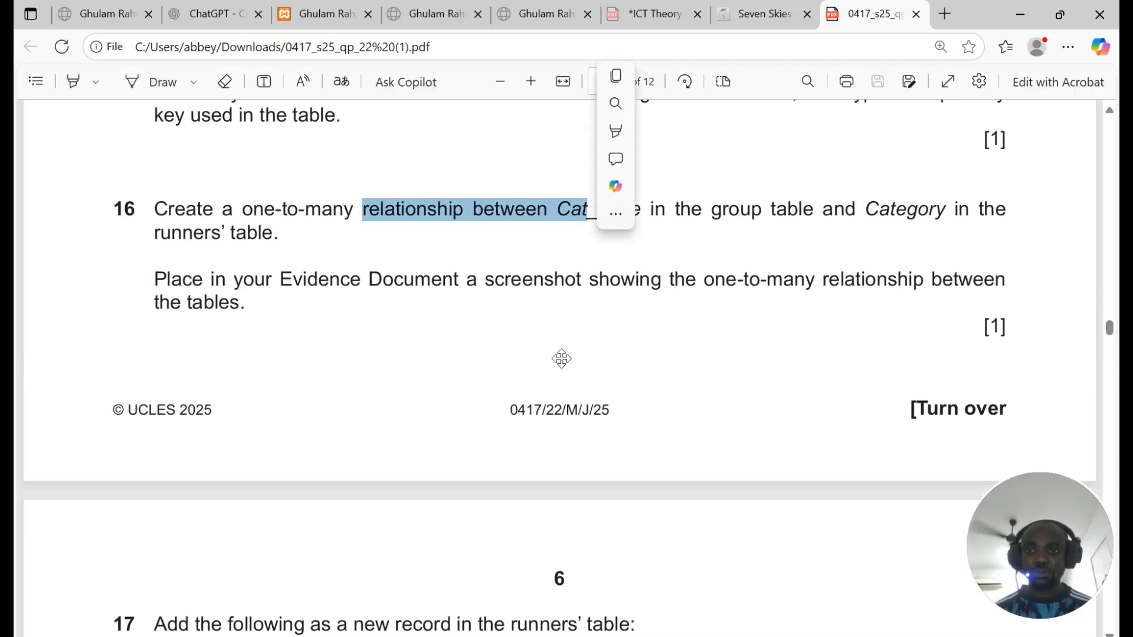
{"action": "scroll", "coordinate": [561, 358], "scroll_direction": "down", "scroll_amount": 6}
{"action": "left_click_drag", "start_coordinate": [319, 193], "coordinate": [480, 193]}
Step: Read further database questions, highlighting their key requirements
{"action": "scroll", "coordinate": [480, 192], "scroll_direction": "down", "scroll_amount": 5}
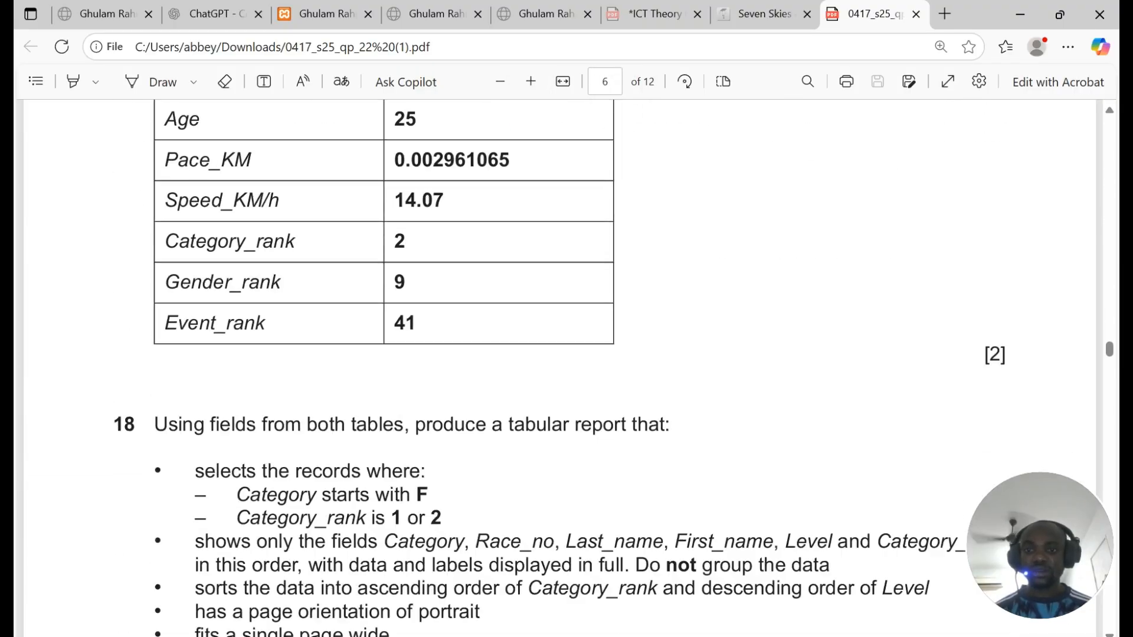
{"action": "scroll", "coordinate": [561, 359], "scroll_direction": "down", "scroll_amount": 6}
{"action": "scroll", "coordinate": [561, 359], "scroll_direction": "up", "scroll_amount": 3}
{"action": "left_click_drag", "start_coordinate": [503, 242], "coordinate": [659, 241]}
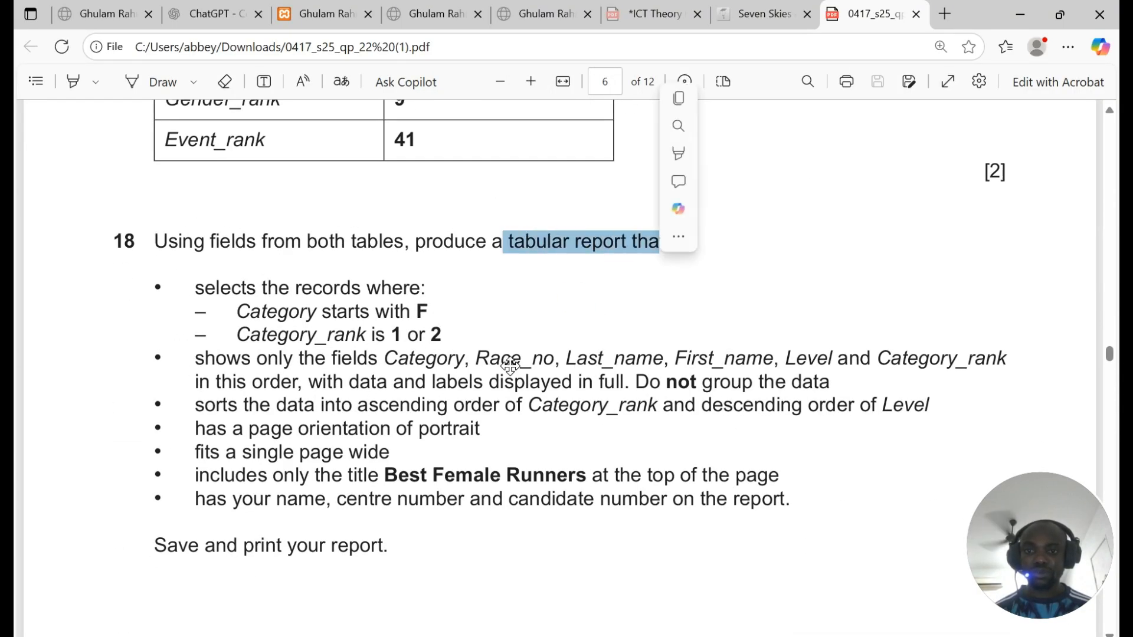
{"action": "scroll", "coordinate": [542, 280], "scroll_direction": "down", "scroll_amount": 6}
{"action": "scroll", "coordinate": [542, 280], "scroll_direction": "up", "scroll_amount": 6}
{"action": "left_click_drag", "start_coordinate": [195, 287], "coordinate": [442, 334]}
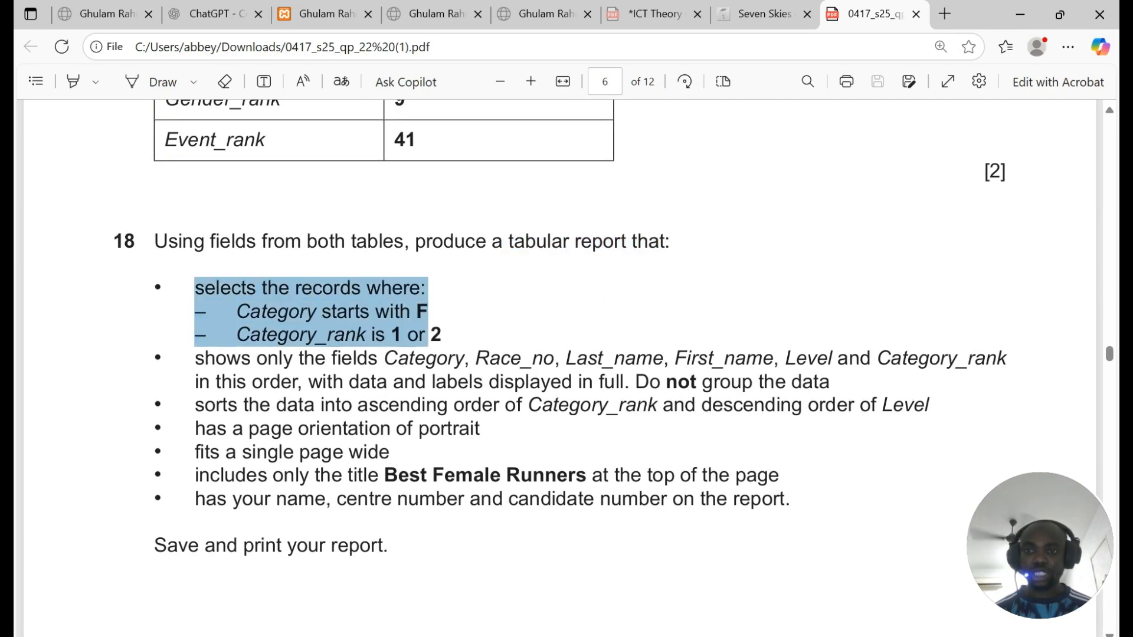
{"action": "scroll", "coordinate": [442, 334], "scroll_direction": "down", "scroll_amount": 8}
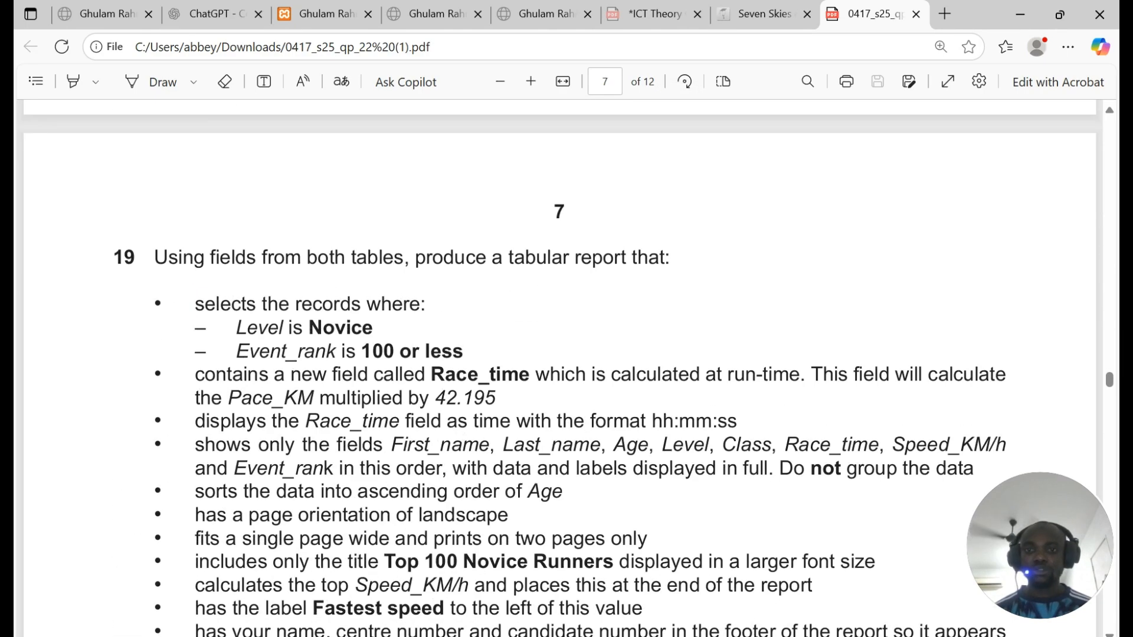
Step: Highlight question 19's tabular report wording, record criteria and Race_time field, plus Task 3's total marks
{"action": "left_click_drag", "start_coordinate": [432, 258], "coordinate": [666, 258]}
{"action": "left_click", "coordinate": [547, 272]}
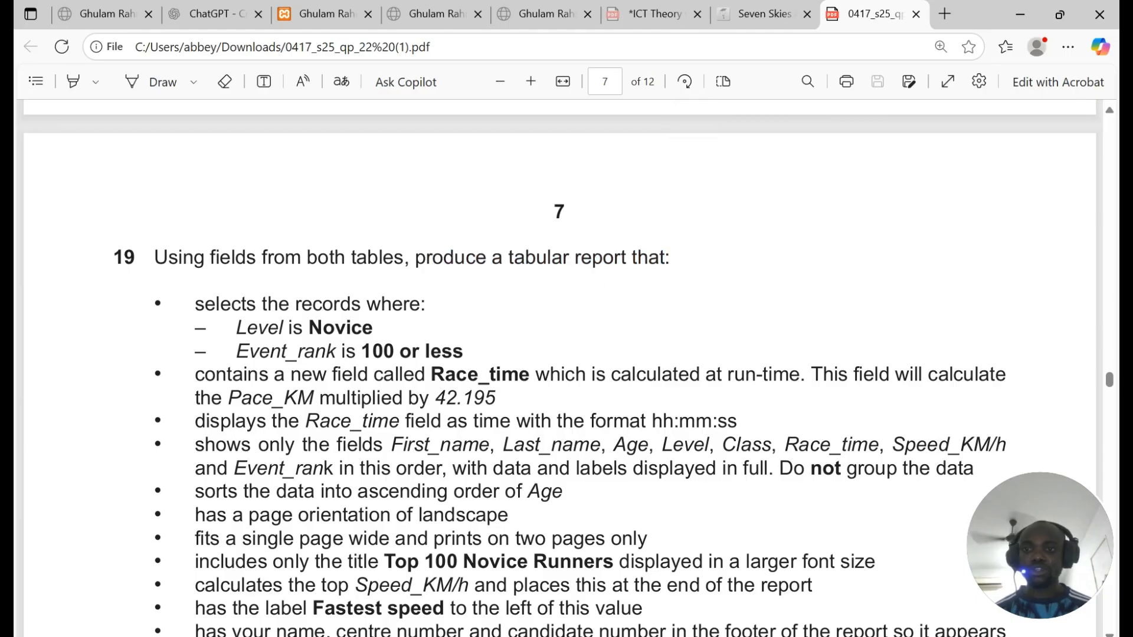
{"action": "left_click_drag", "start_coordinate": [194, 301], "coordinate": [502, 376]}
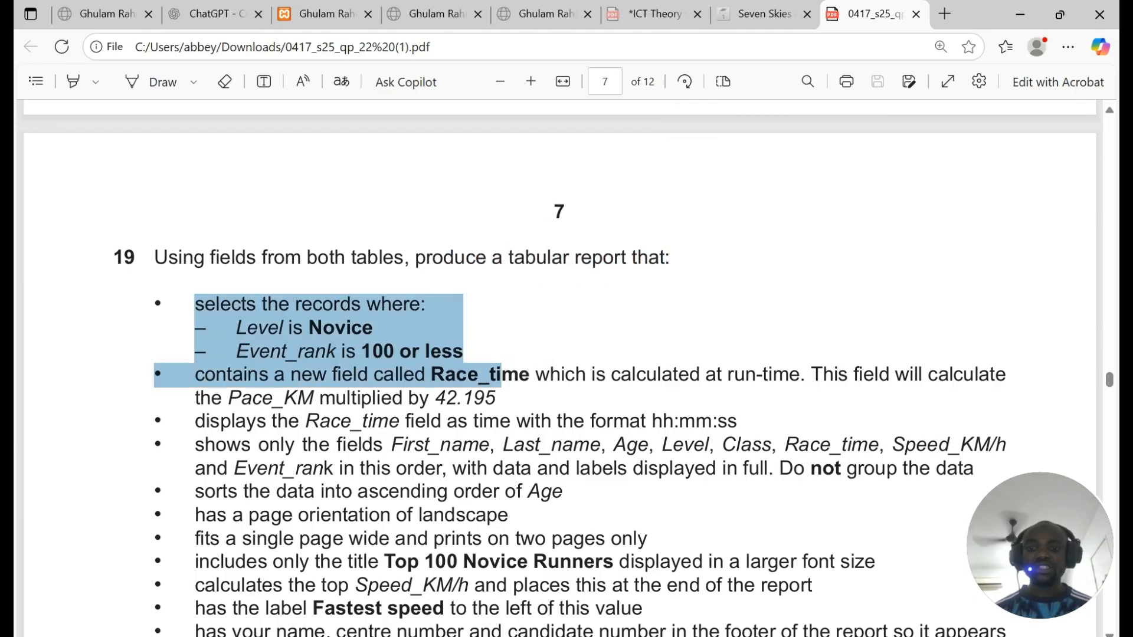
{"action": "scroll", "coordinate": [559, 365], "scroll_direction": "down", "scroll_amount": 3}
{"action": "scroll", "coordinate": [559, 365], "scroll_direction": "down", "scroll_amount": 5}
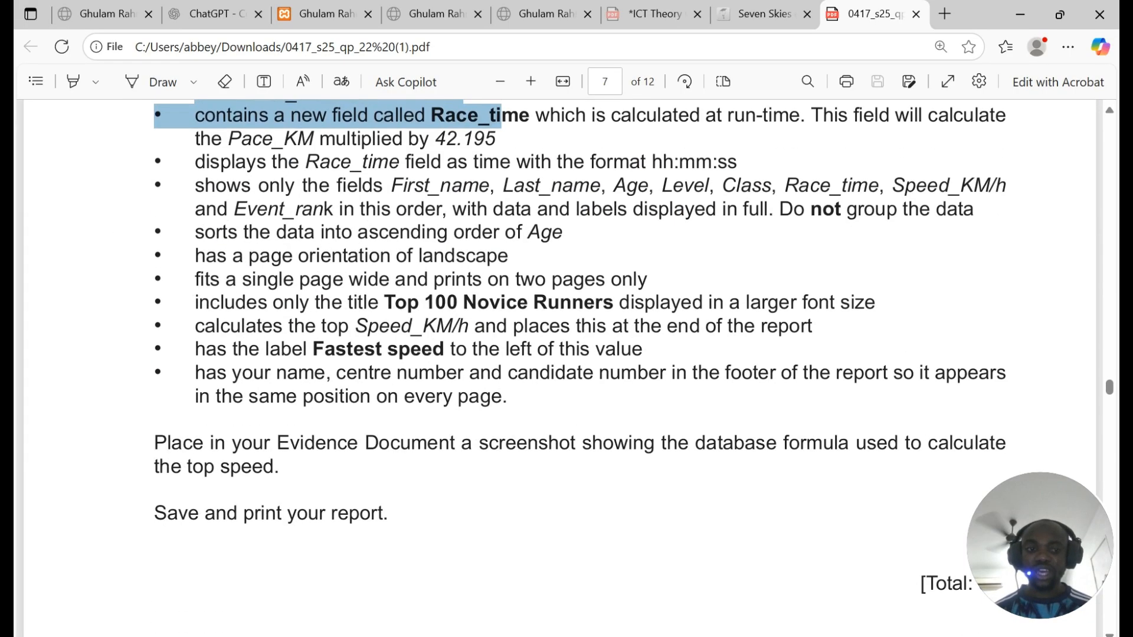
{"action": "left_click_drag", "start_coordinate": [921, 411], "coordinate": [1001, 412]}
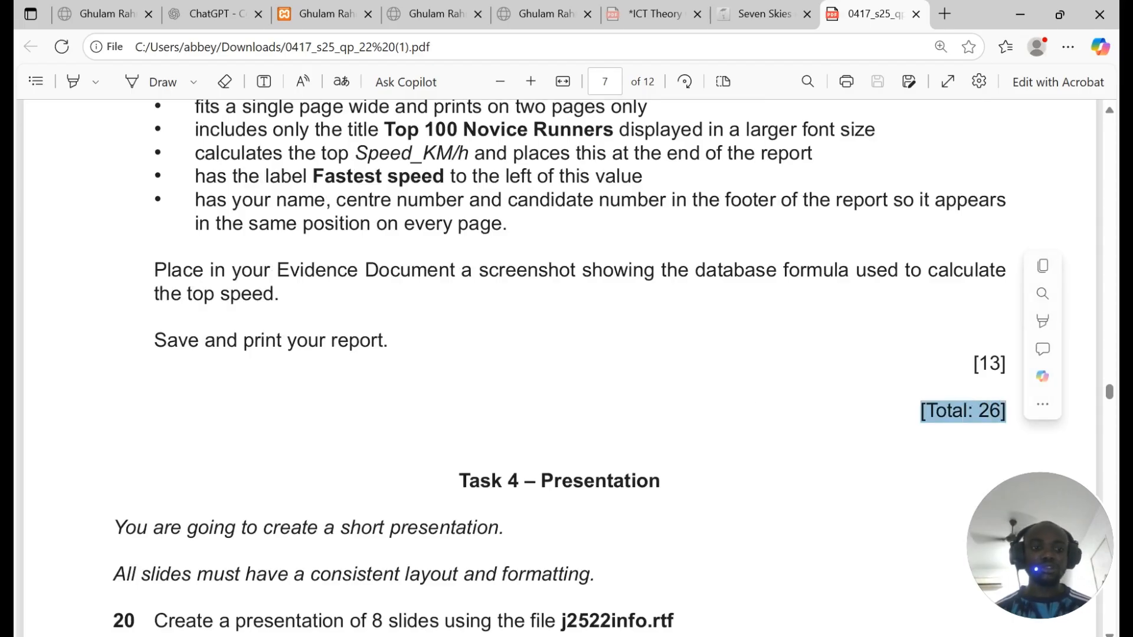
Step: Highlight question 14's import instruction, then switch to the Access database
{"action": "scroll", "coordinate": [559, 366], "scroll_direction": "up", "scroll_amount": 20}
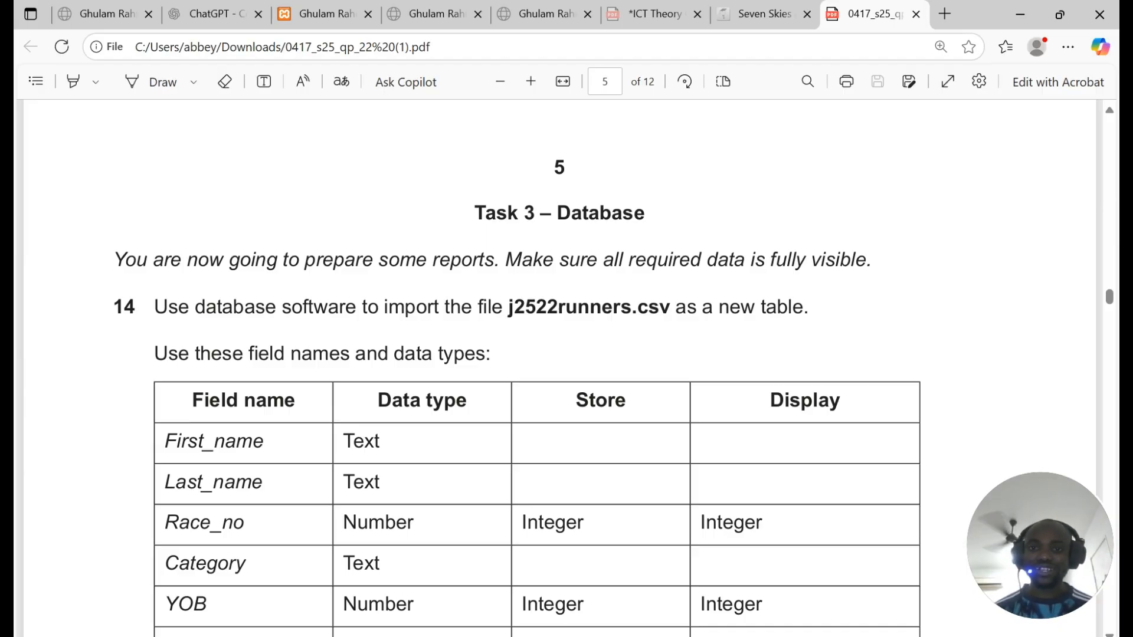
{"action": "scroll", "coordinate": [559, 366], "scroll_direction": "down", "scroll_amount": 3}
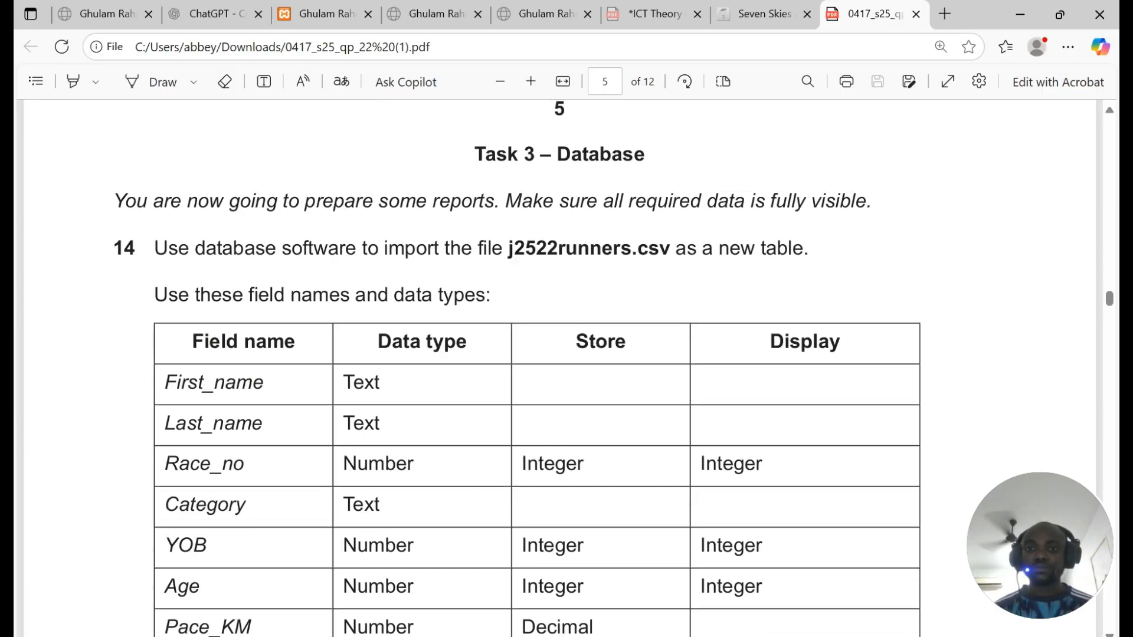
{"action": "left_click_drag", "start_coordinate": [154, 134], "coordinate": [702, 134]}
{"action": "key", "text": "alt+Tab"}
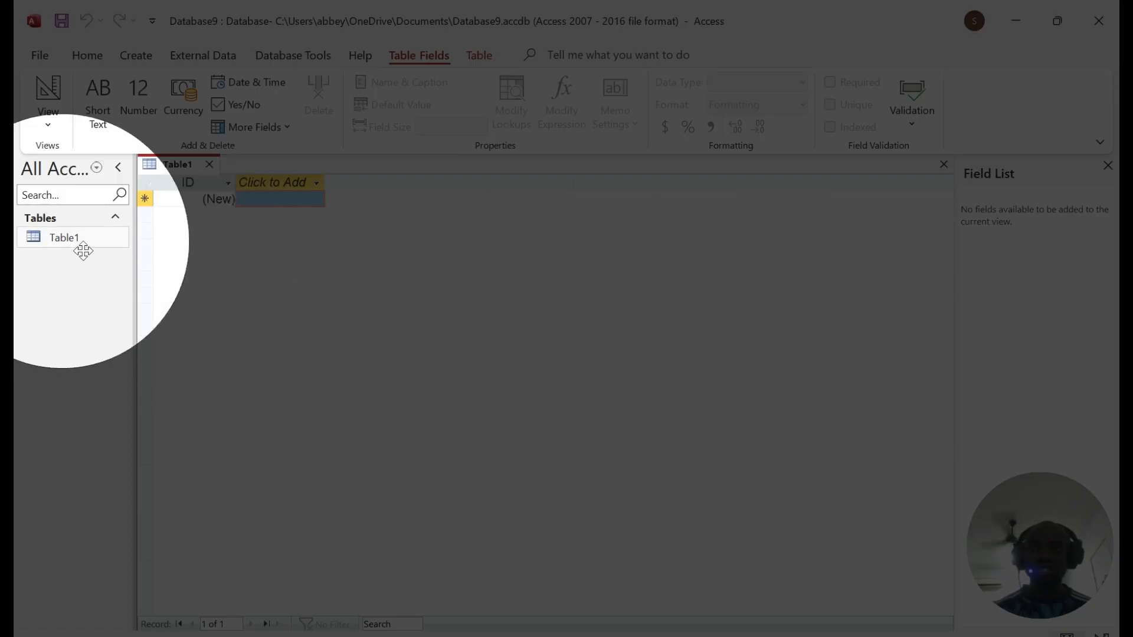
Step: Hide the Field List, then choose External Data > New Data Source > From File > Text File
{"action": "left_click", "coordinate": [1108, 165]}
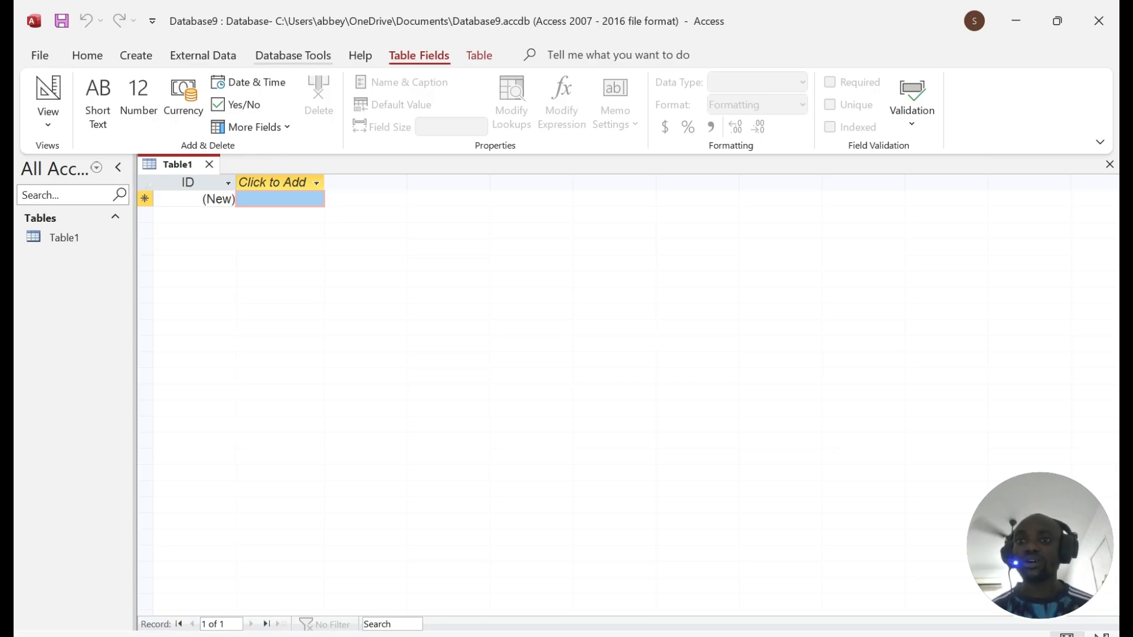
{"action": "left_click", "coordinate": [135, 55]}
{"action": "left_click", "coordinate": [203, 55]}
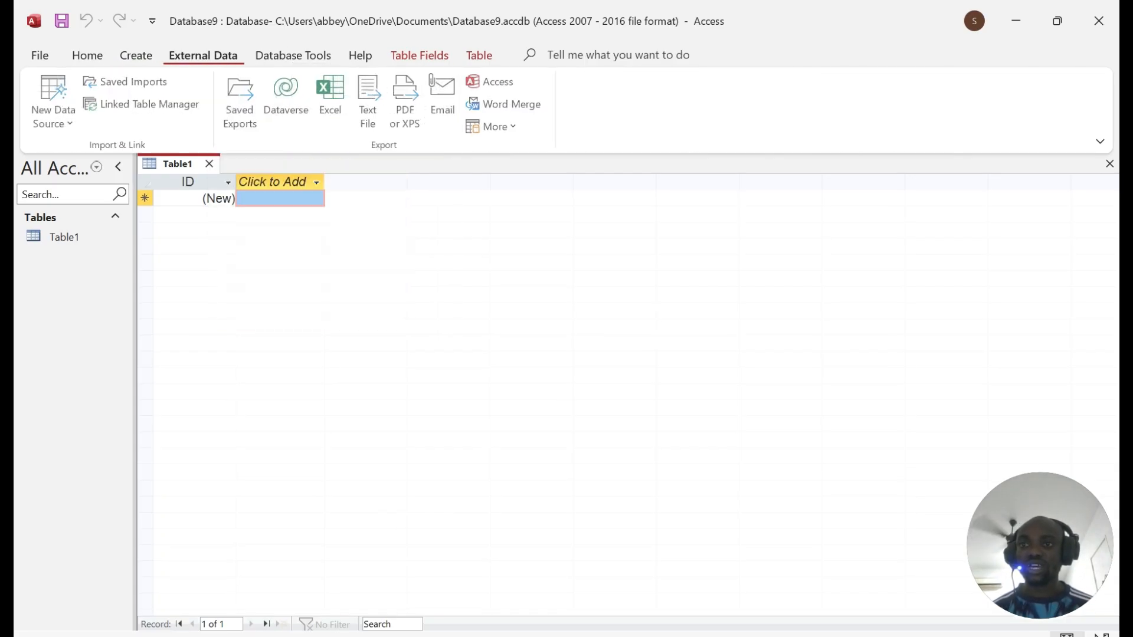
{"action": "left_click", "coordinate": [55, 106]}
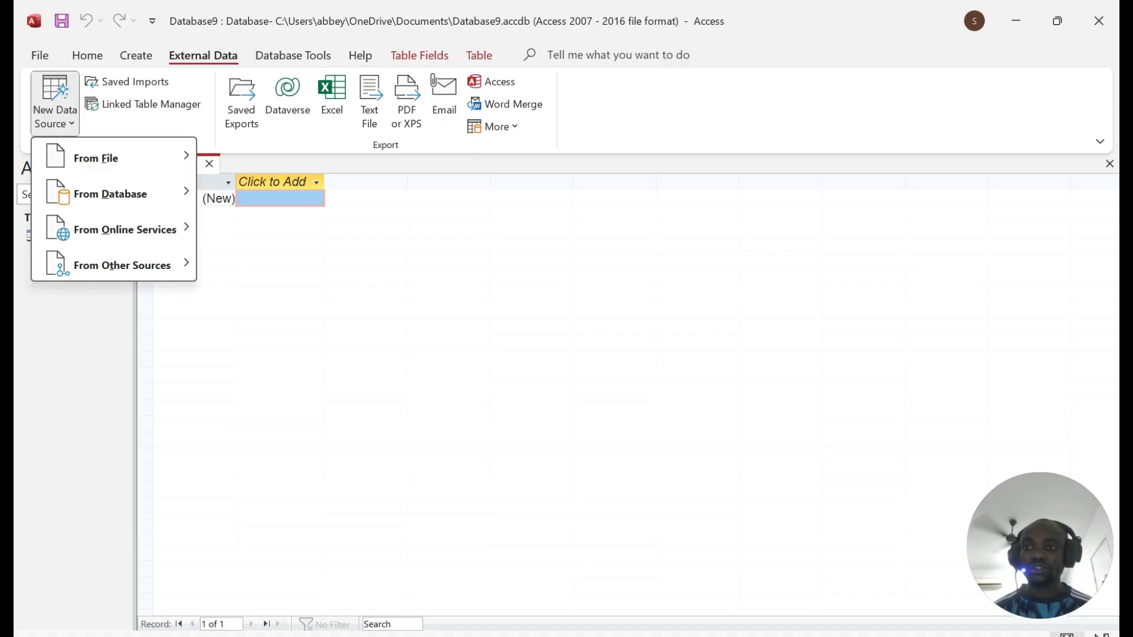
{"action": "mouse_move", "coordinate": [96, 159]}
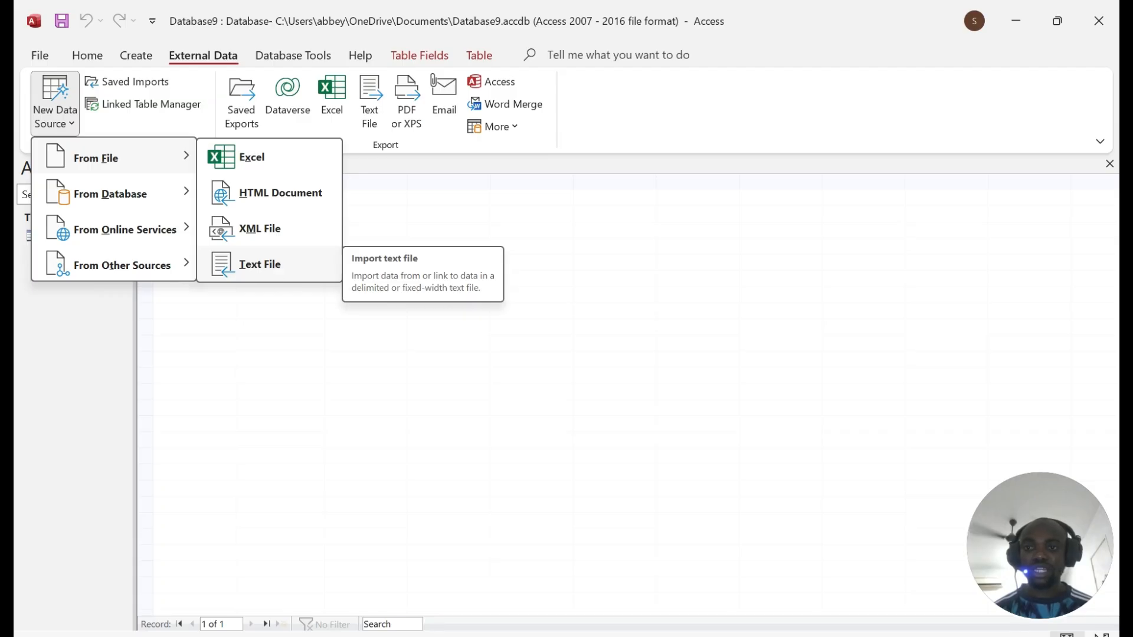
{"action": "left_click", "coordinate": [253, 260]}
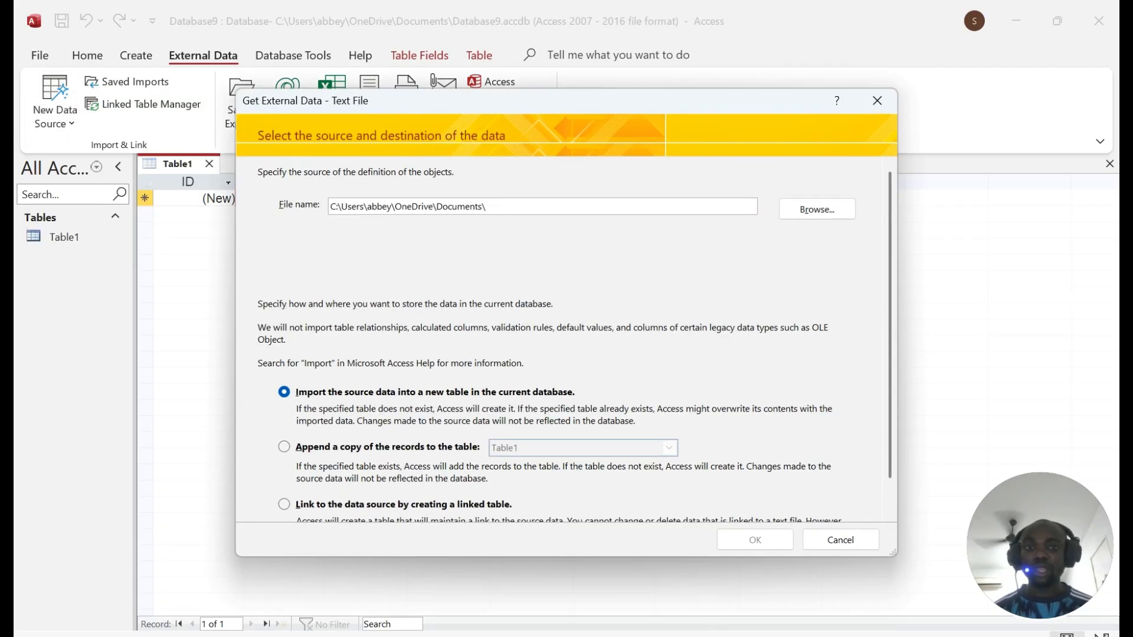
Step: Browse to Downloads > 0417_s25_sf_22 > confidential source files, checking the file name in the exam paper
{"action": "left_click", "coordinate": [817, 209]}
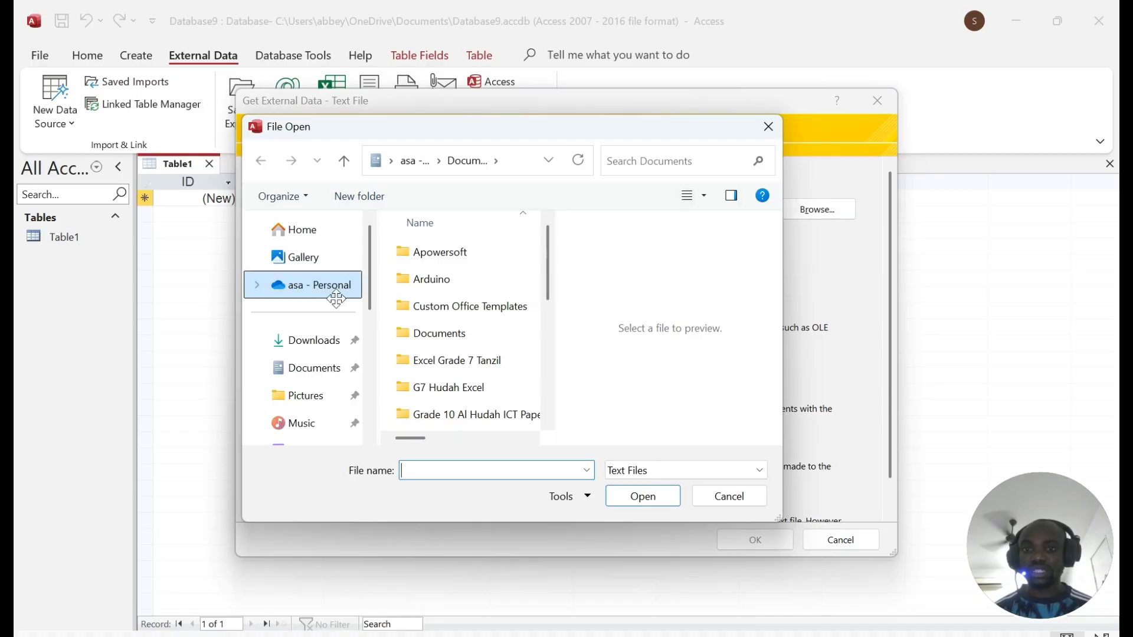
{"action": "scroll", "coordinate": [329, 306], "scroll_direction": "down", "scroll_amount": 3}
{"action": "scroll", "coordinate": [328, 307], "scroll_direction": "up", "scroll_amount": 3}
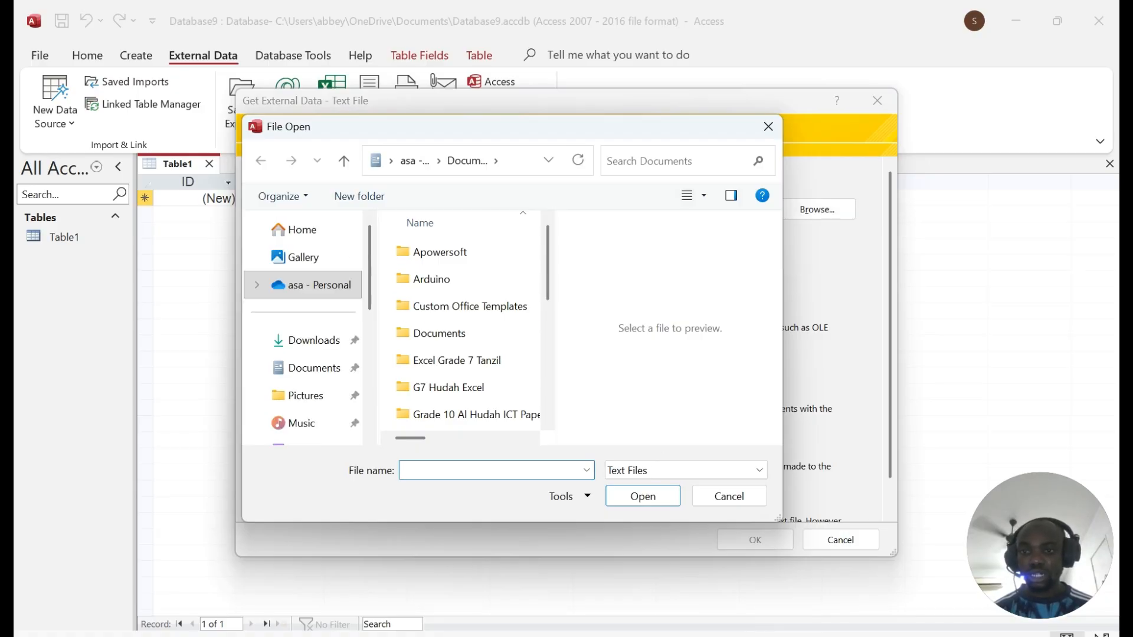
{"action": "left_click", "coordinate": [314, 340]}
{"action": "scroll", "coordinate": [549, 253], "scroll_direction": "down", "scroll_amount": 1}
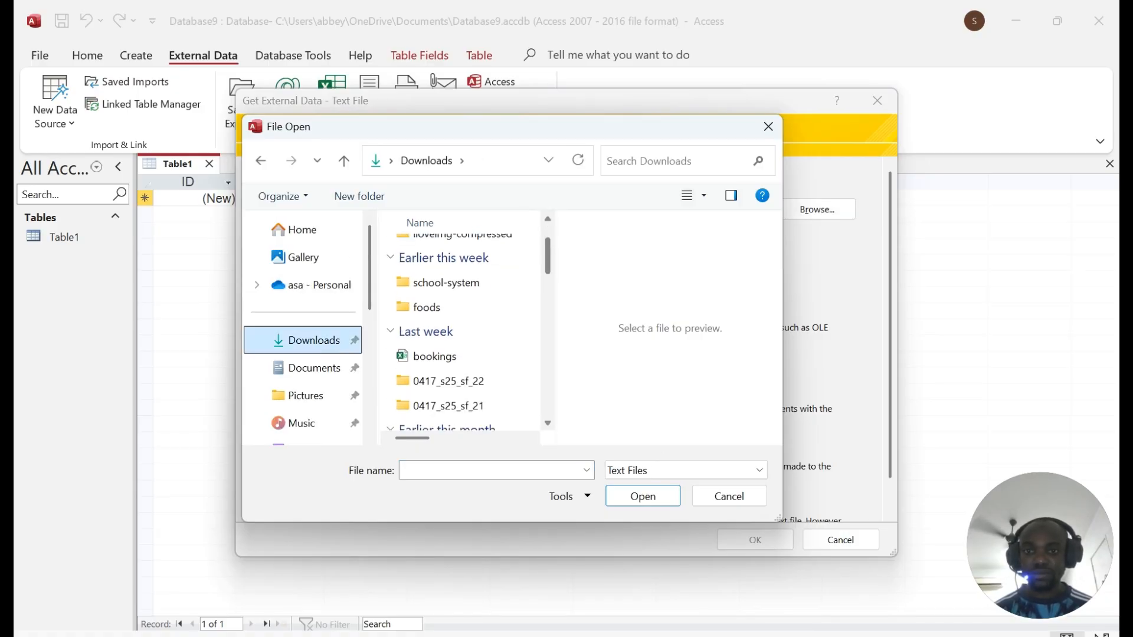
{"action": "scroll", "coordinate": [448, 295], "scroll_direction": "down", "scroll_amount": 2}
{"action": "double_click", "coordinate": [449, 255]}
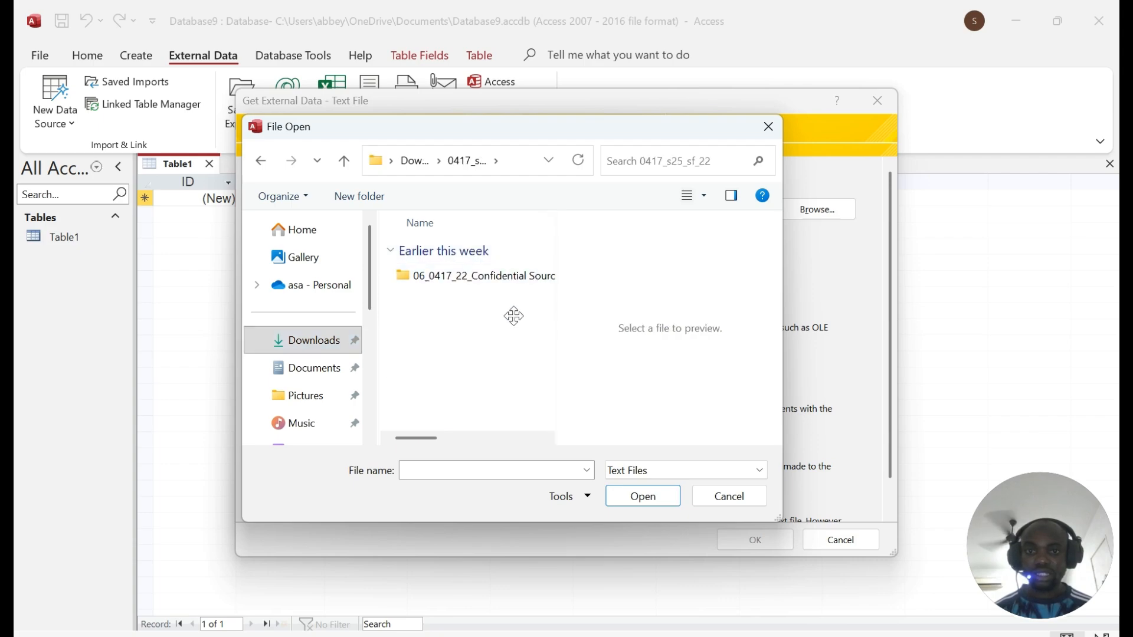
{"action": "double_click", "coordinate": [472, 275]}
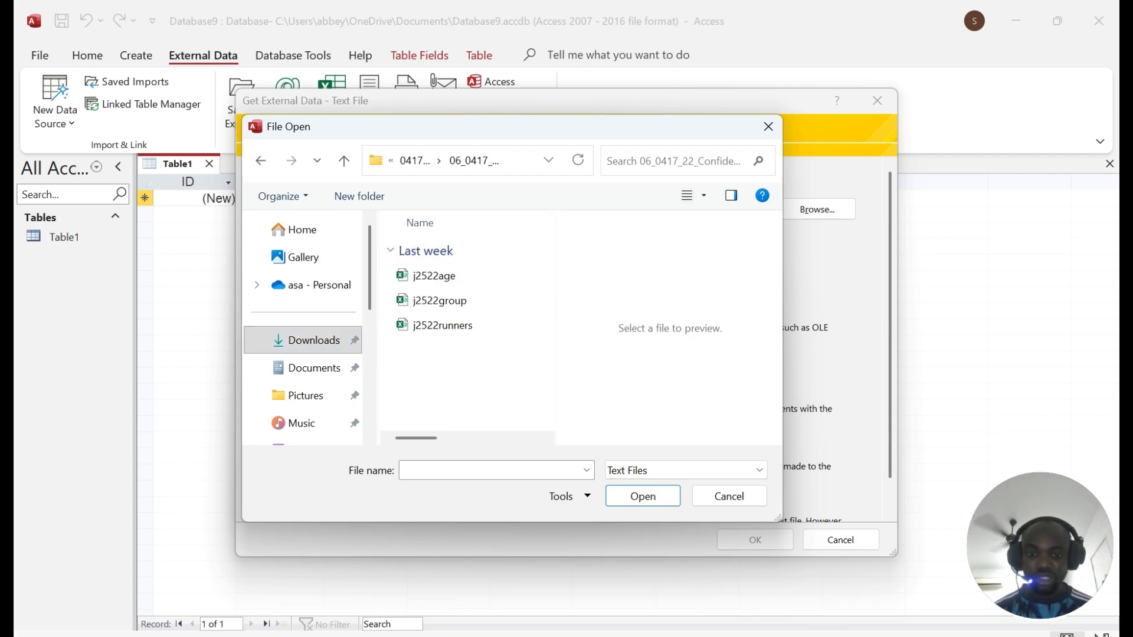
{"action": "key", "text": "alt+Tab"}
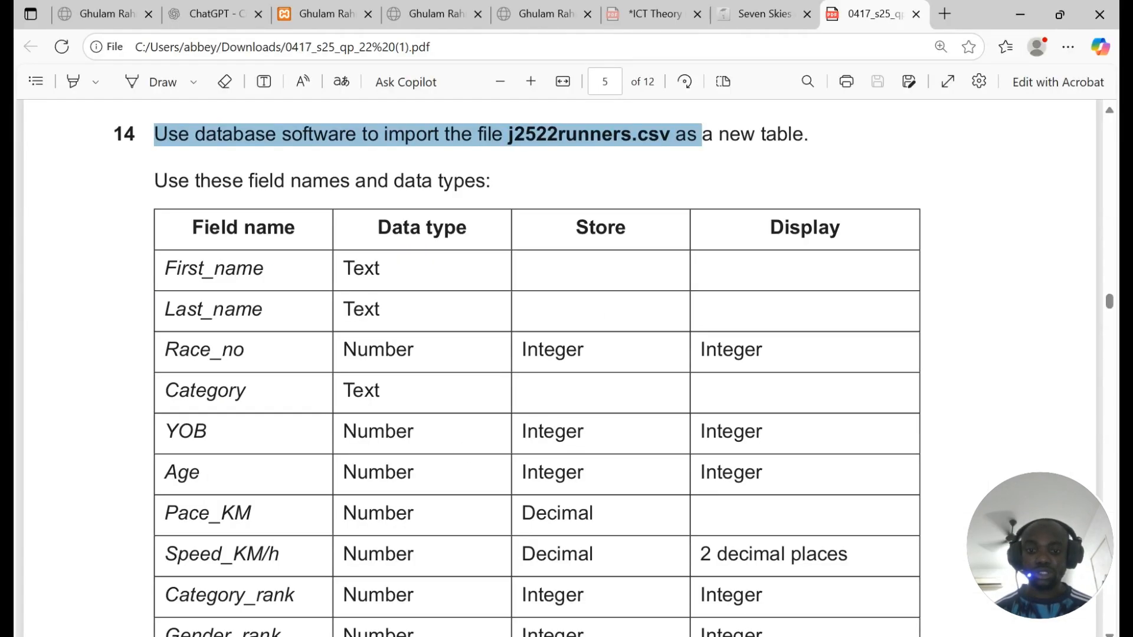
{"action": "key", "text": "alt+Tab"}
Step: Select j2522runners and confirm it to launch the Import Text Wizard
{"action": "left_click", "coordinate": [458, 329]}
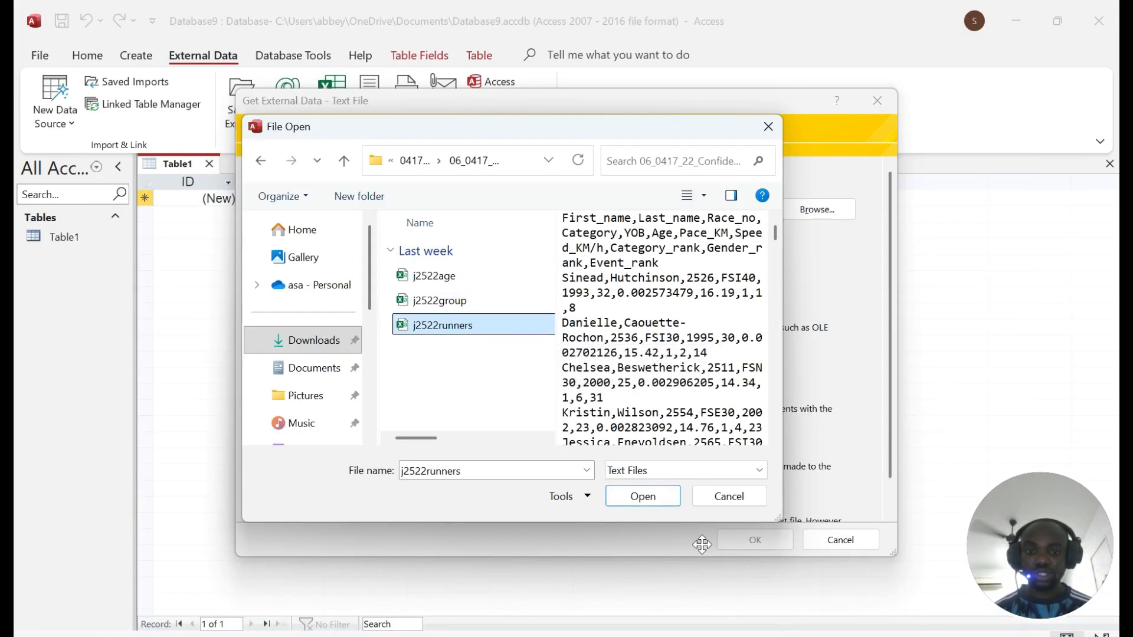
{"action": "left_click", "coordinate": [643, 496]}
{"action": "left_click", "coordinate": [756, 539]}
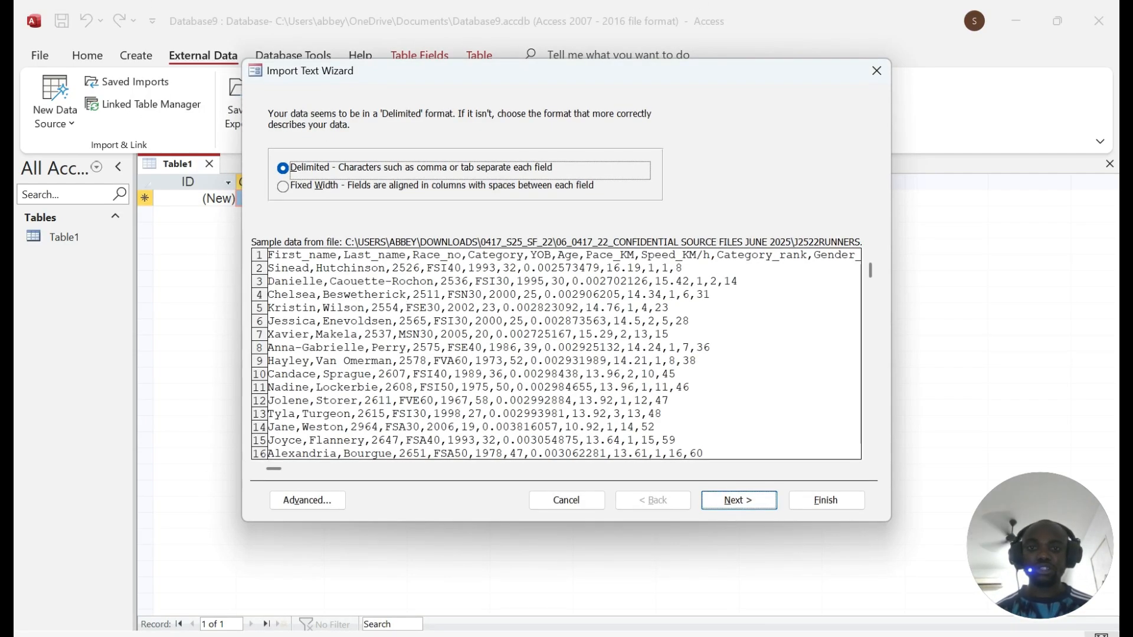
Step: Use j2522runners' first row as field names and open the Advanced import specification
{"action": "left_click", "coordinate": [774, 507]}
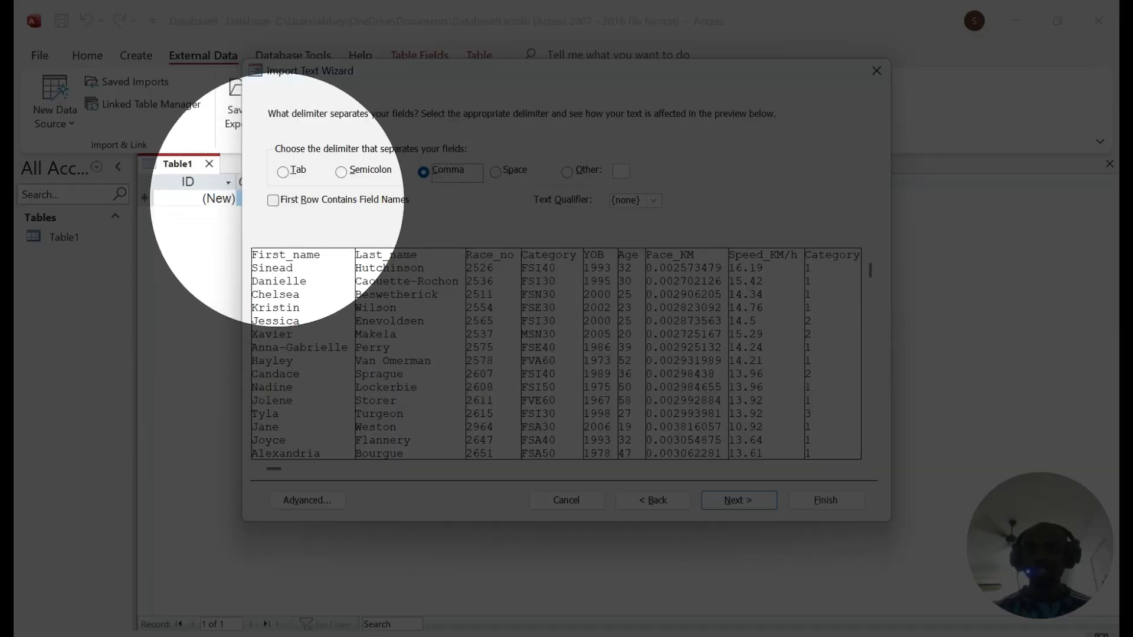
{"action": "left_click", "coordinate": [290, 200]}
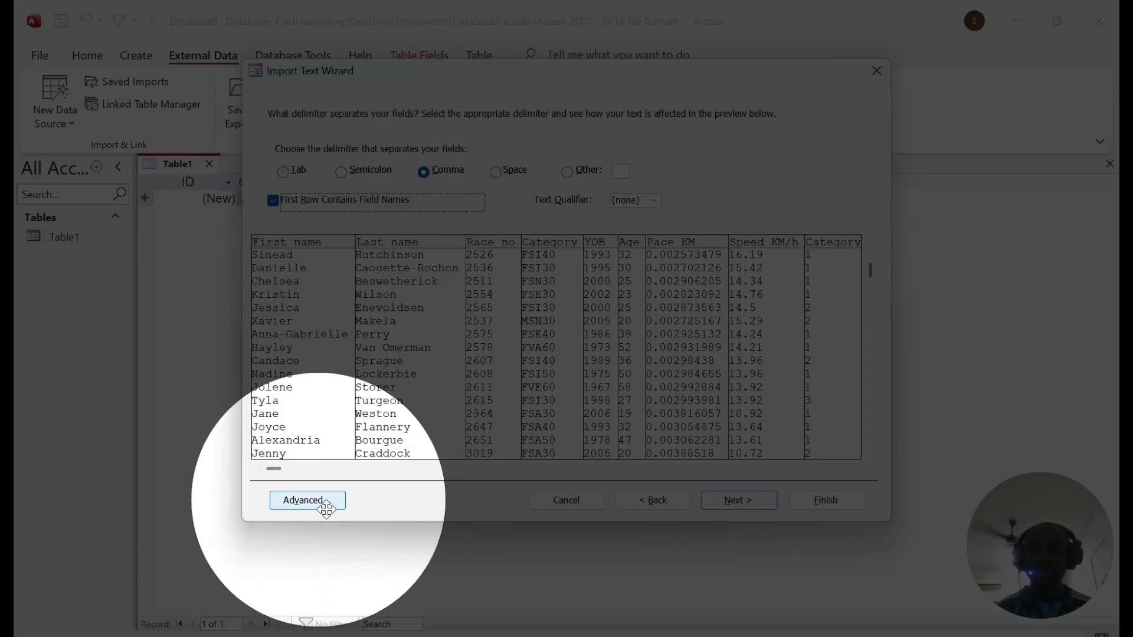
{"action": "left_click", "coordinate": [307, 500]}
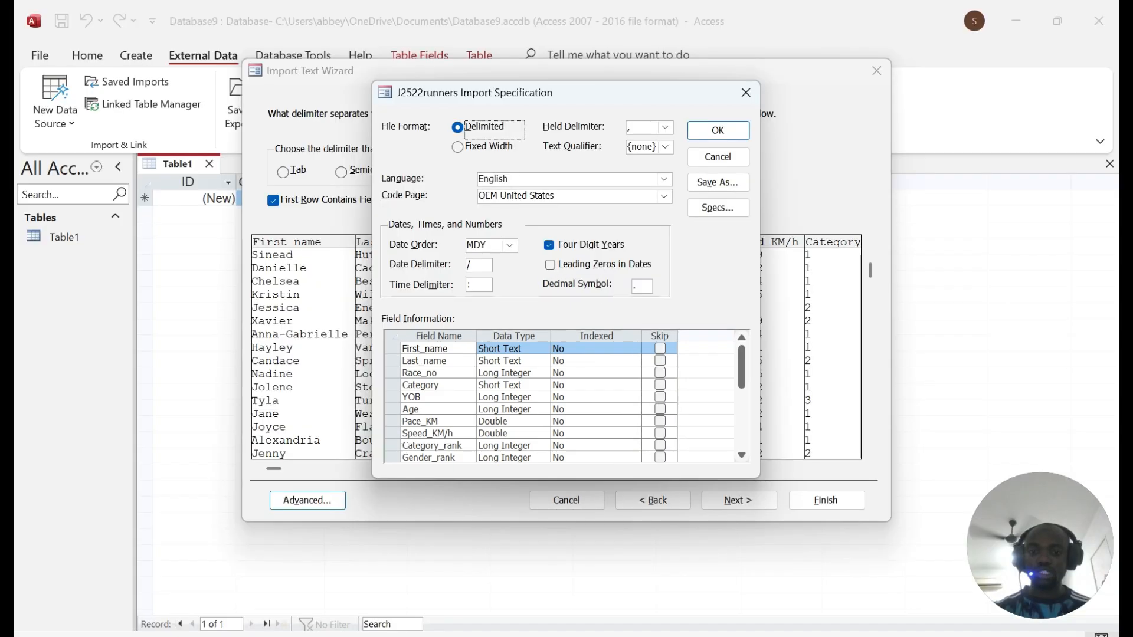
Step: Compare the specification's First_name and Race_no data types against the exam paper's field table
{"action": "left_click", "coordinate": [573, 635]}
{"action": "scroll", "coordinate": [462, 339], "scroll_direction": "down", "scroll_amount": 2}
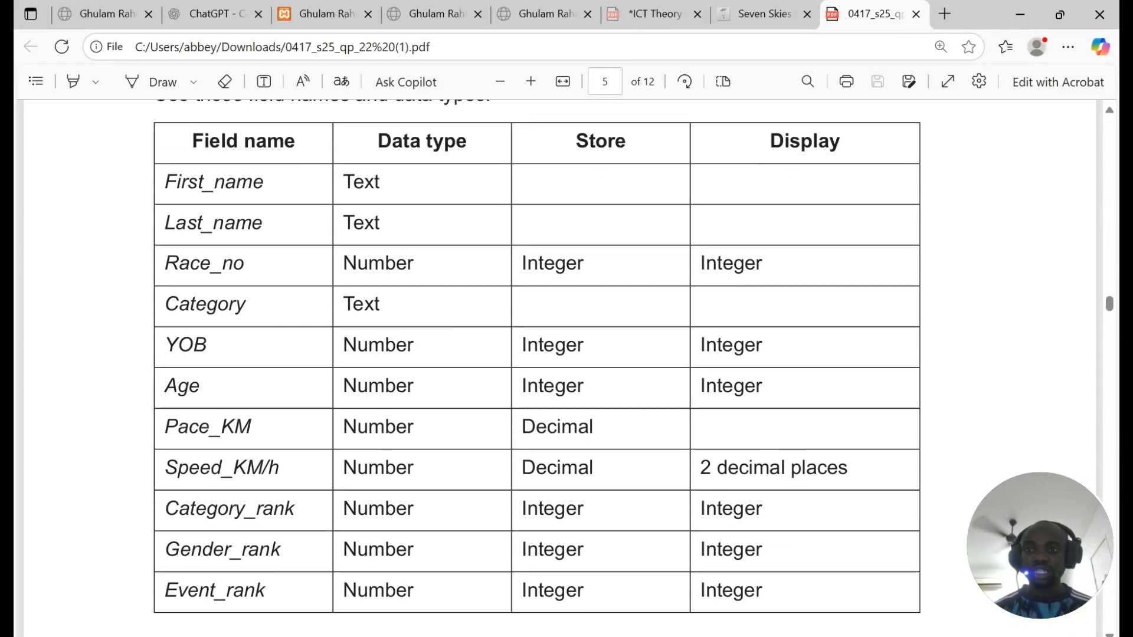
{"action": "double_click", "coordinate": [214, 182]}
{"action": "right_click", "coordinate": [276, 139]}
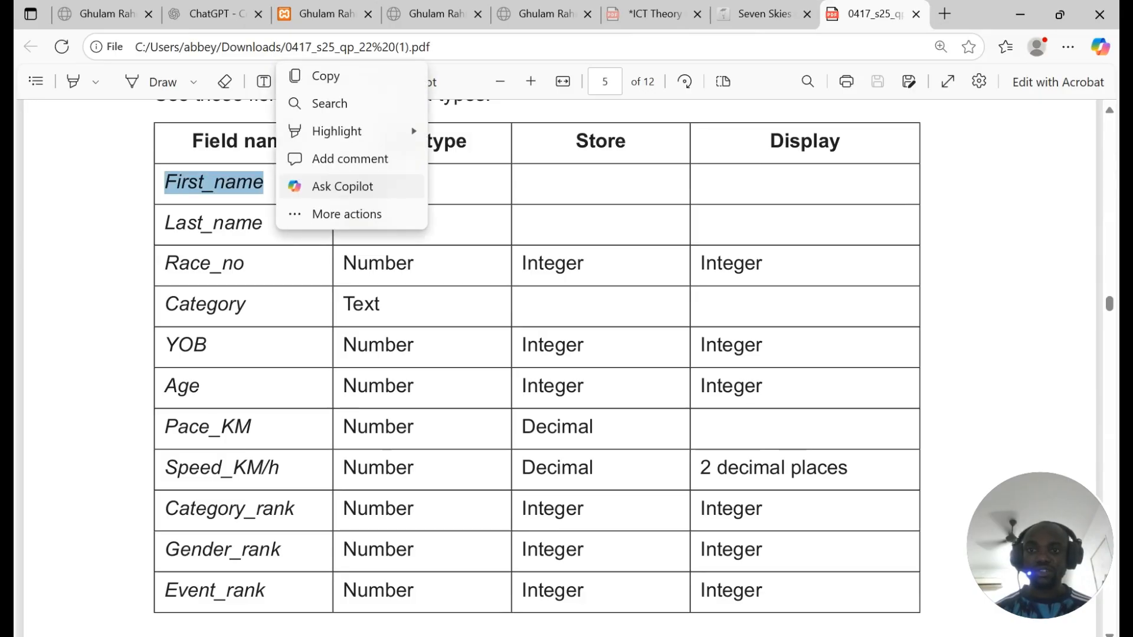
{"action": "left_click", "coordinate": [509, 207]}
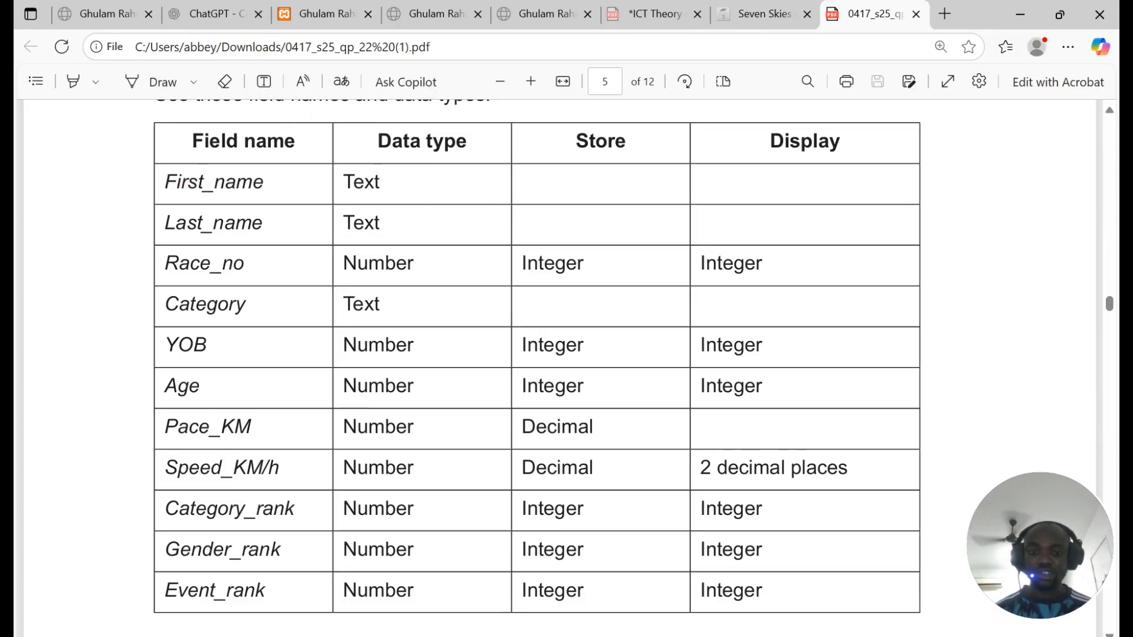
{"action": "key", "text": "alt+Tab"}
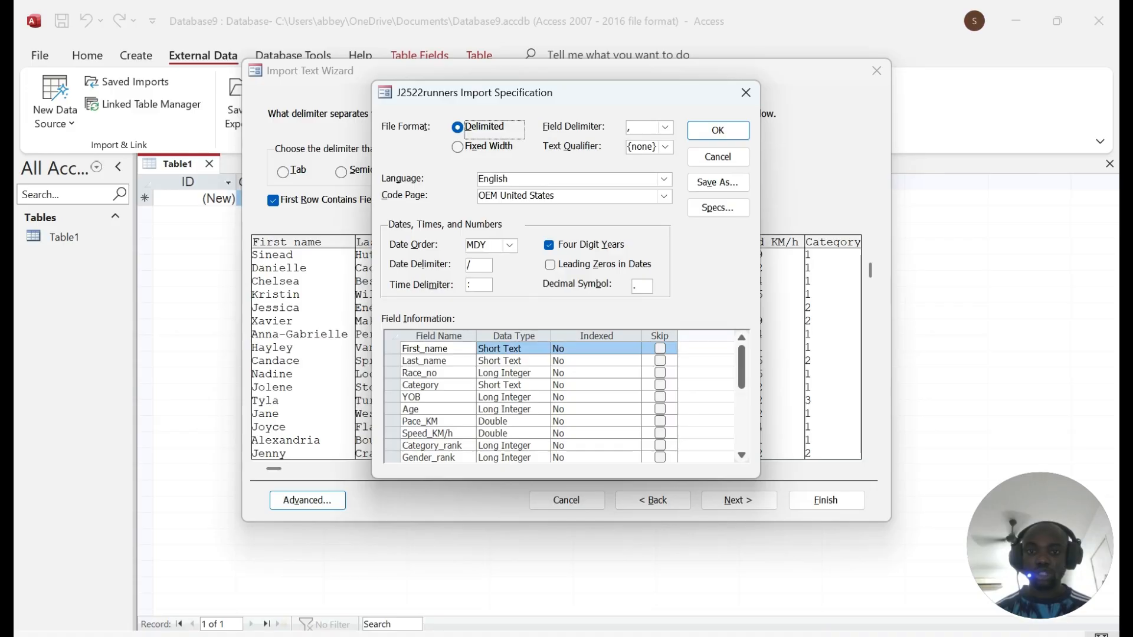
{"action": "key", "text": "alt+Tab"}
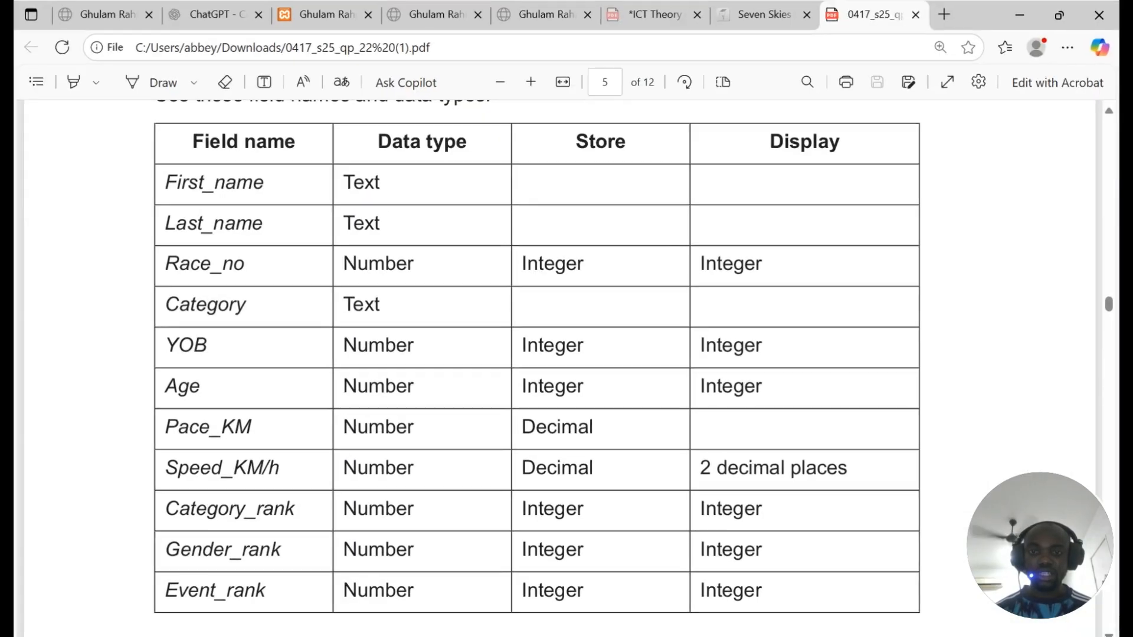
{"action": "double_click", "coordinate": [378, 263]}
{"action": "double_click", "coordinate": [565, 268]}
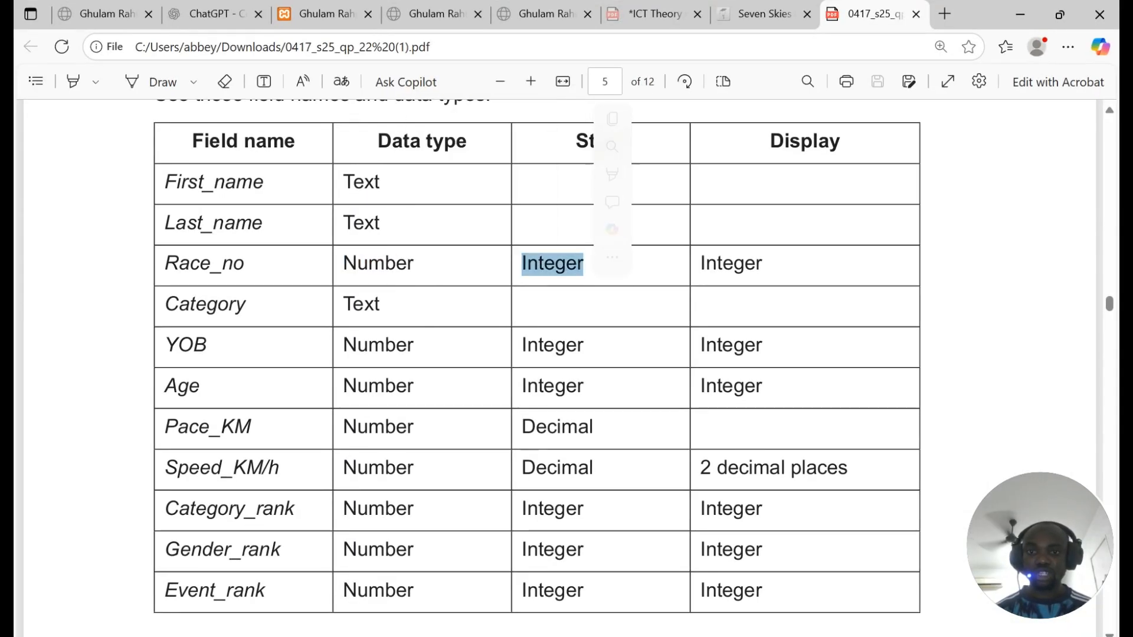
{"action": "key", "text": "ctrl+c"}
{"action": "key", "text": "alt+Tab"}
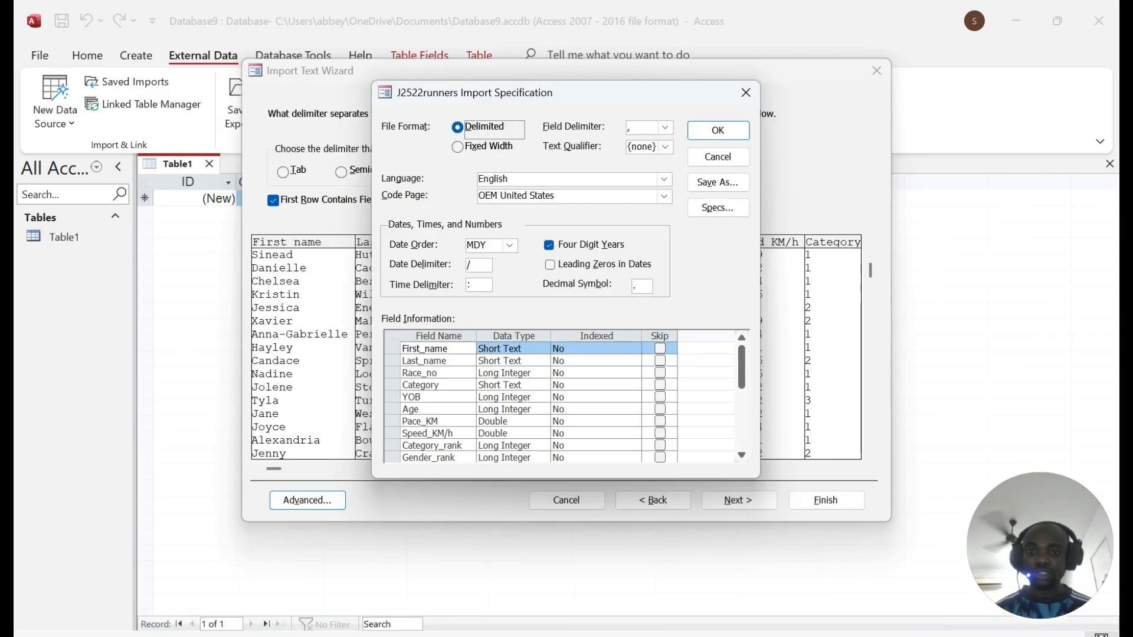
{"action": "left_click", "coordinate": [511, 373]}
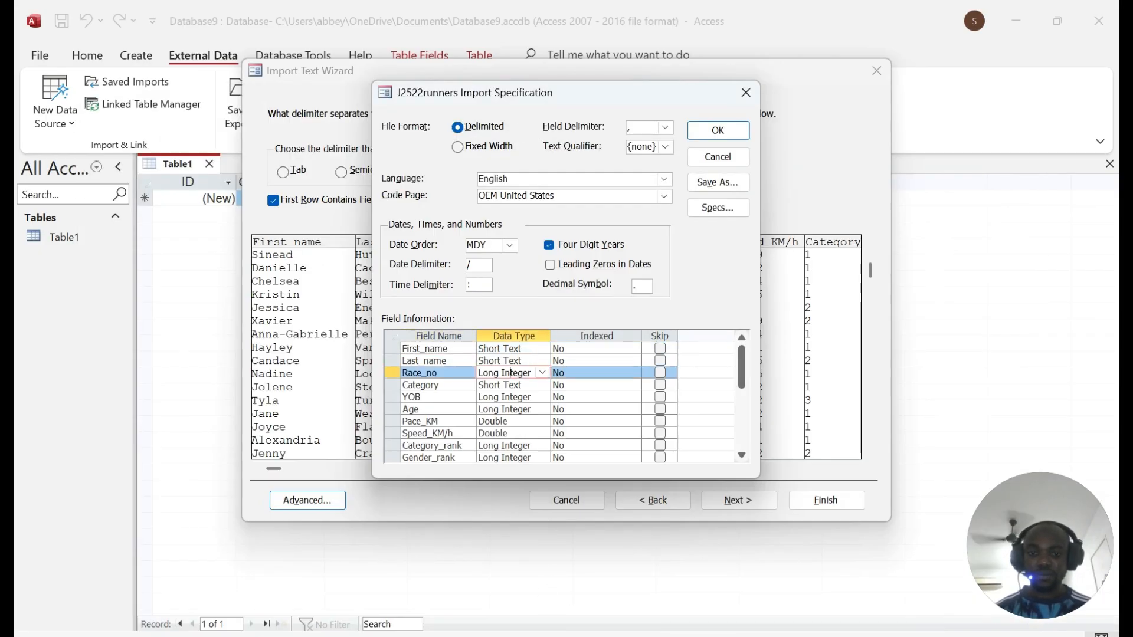
{"action": "key", "text": "alt+Tab"}
{"action": "left_click", "coordinate": [439, 307]}
{"action": "key", "text": "alt+Tab"}
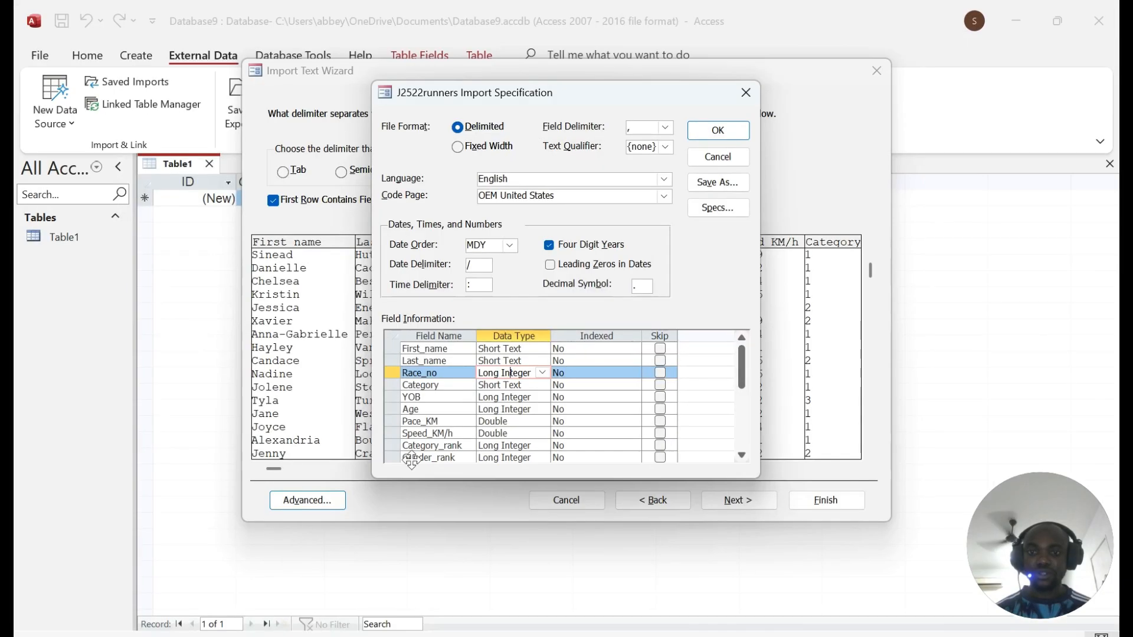
Step: Verify Category, YOB, Age, Pace_KM, Speed_KM/h and the three rank fields' types against the paper
{"action": "key", "text": "Down"}
{"action": "key", "text": "alt+Tab"}
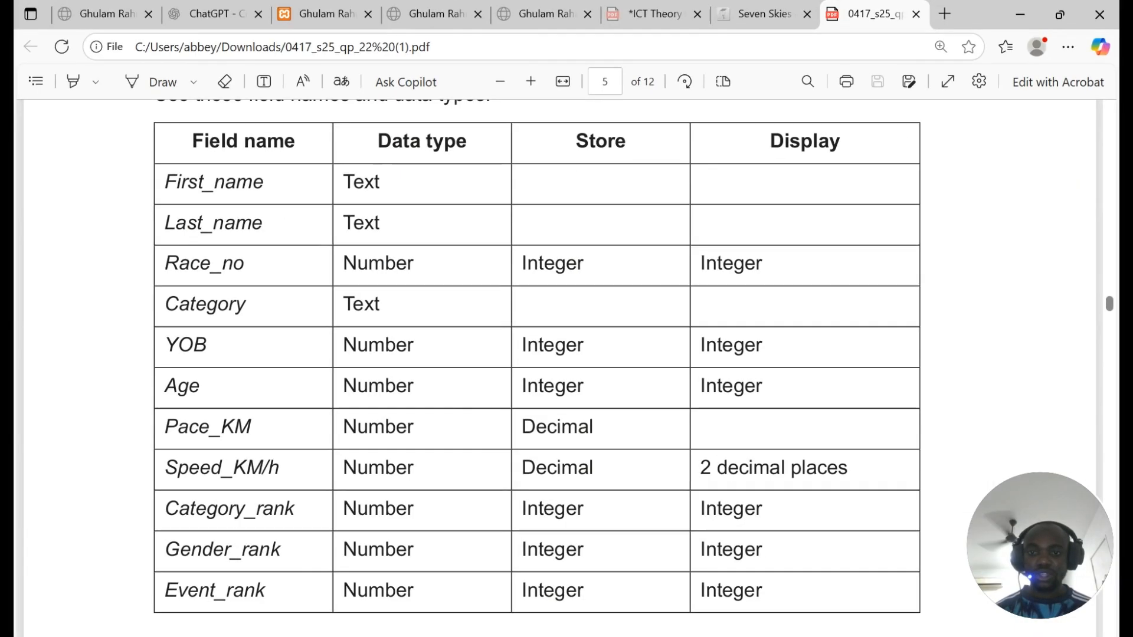
{"action": "scroll", "coordinate": [537, 354], "scroll_direction": "down", "scroll_amount": 2}
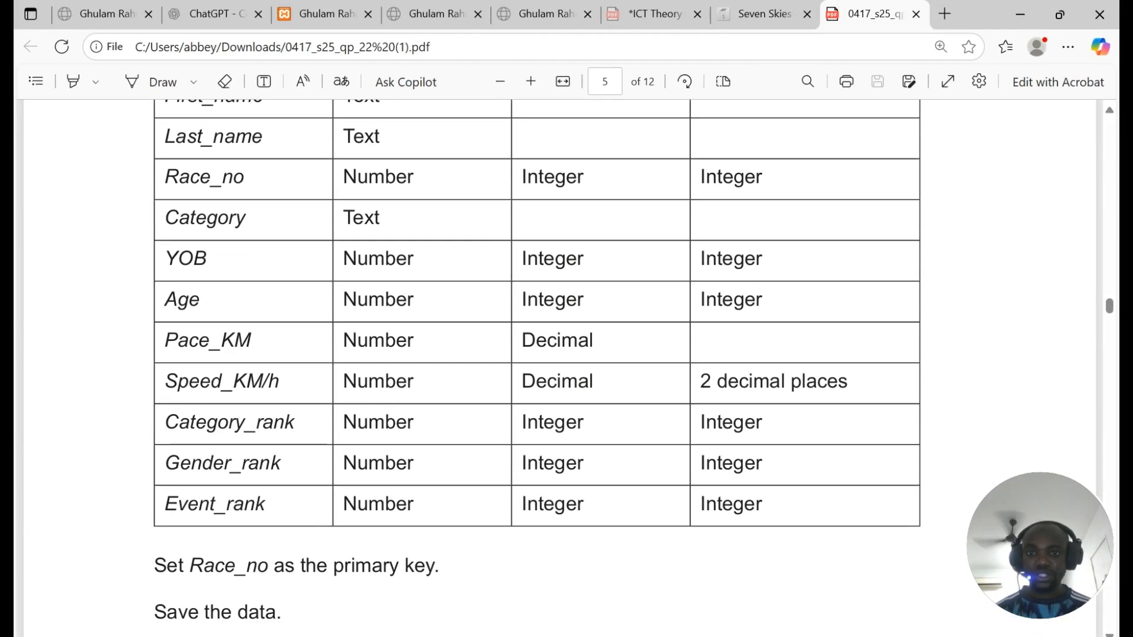
{"action": "key", "text": "alt+Tab"}
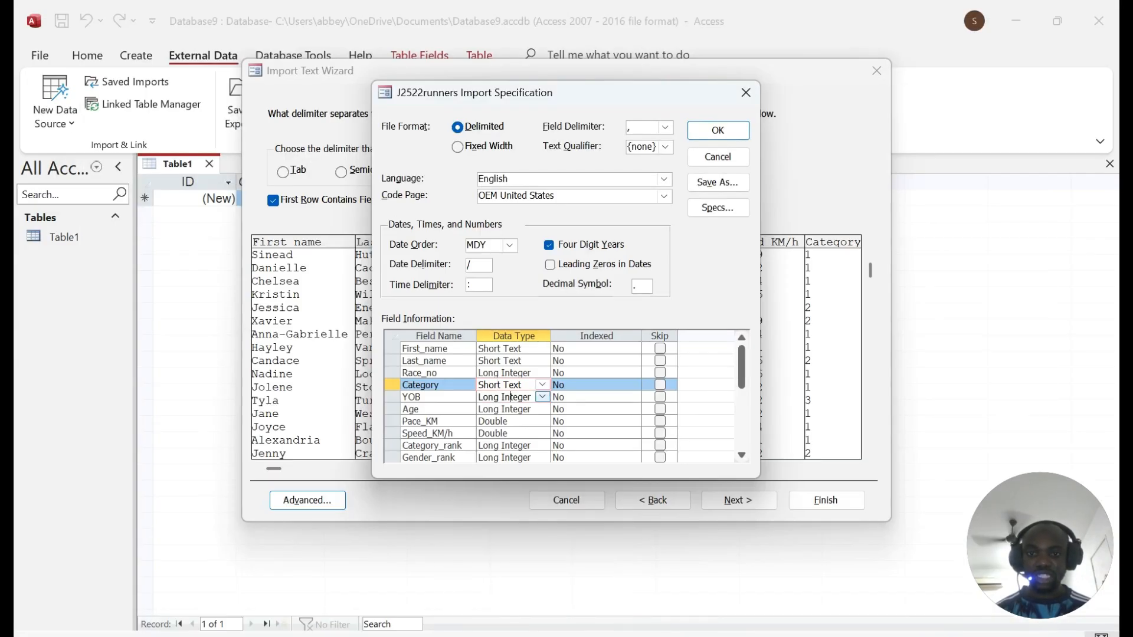
{"action": "key", "text": "Down"}
{"action": "key", "text": "Down"}
{"action": "key", "text": "Down"}
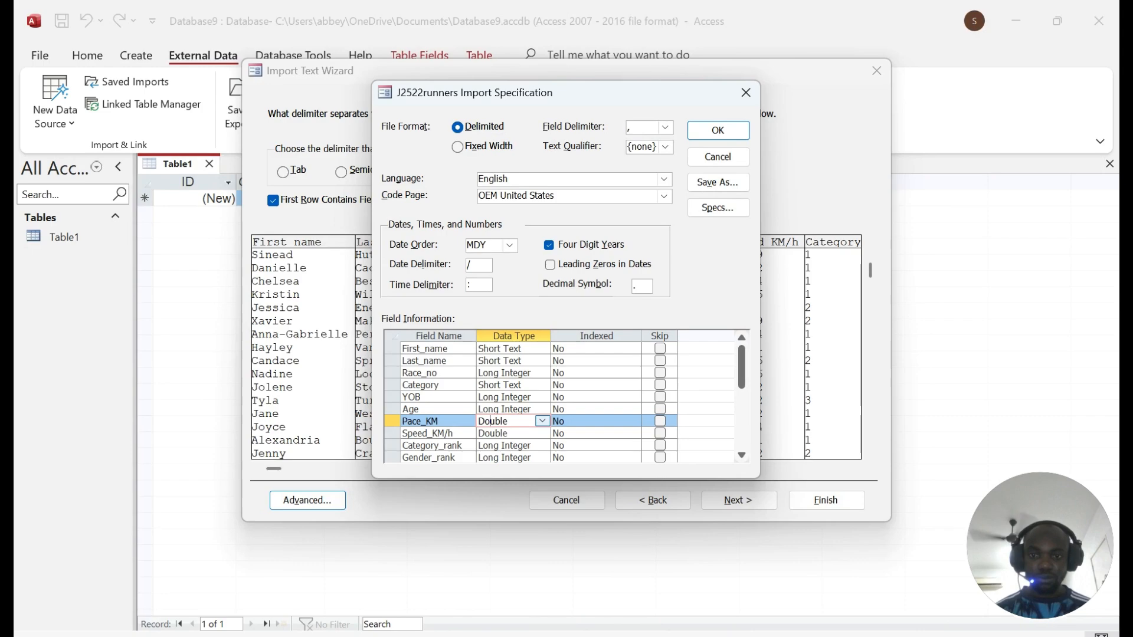
{"action": "key", "text": "alt+Tab"}
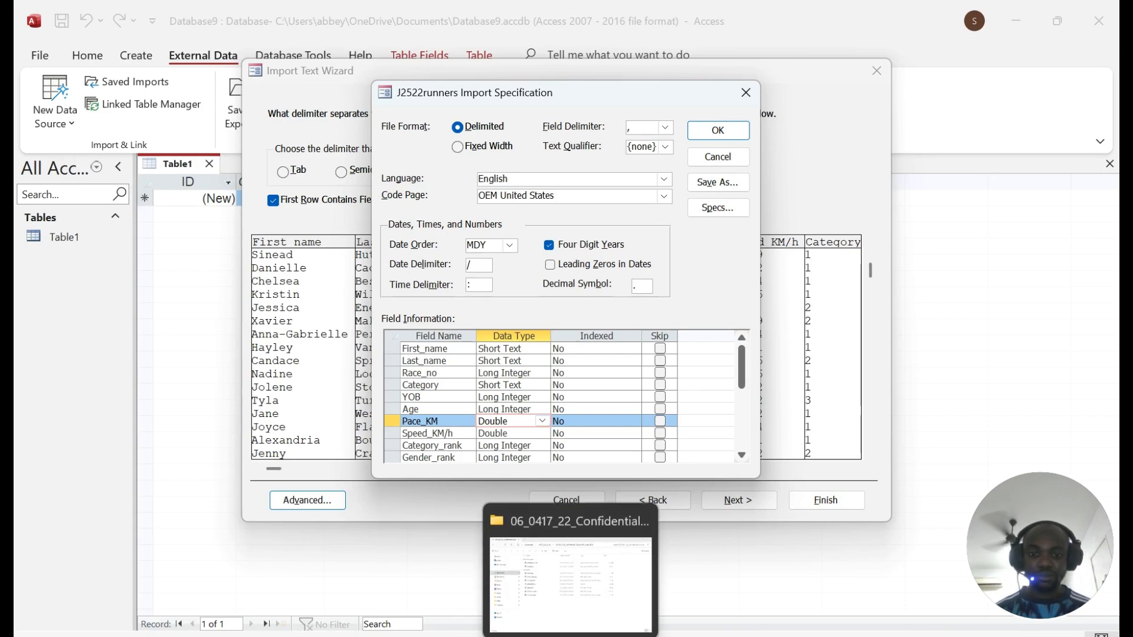
{"action": "scroll", "coordinate": [537, 354], "scroll_direction": "down", "scroll_amount": 2}
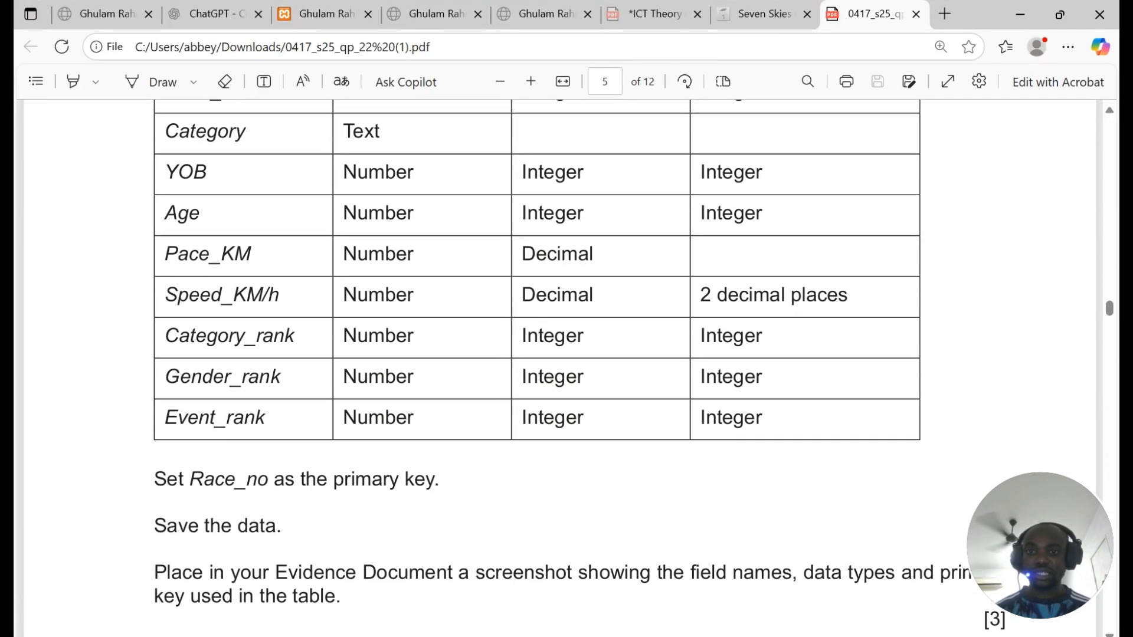
{"action": "double_click", "coordinate": [557, 254]}
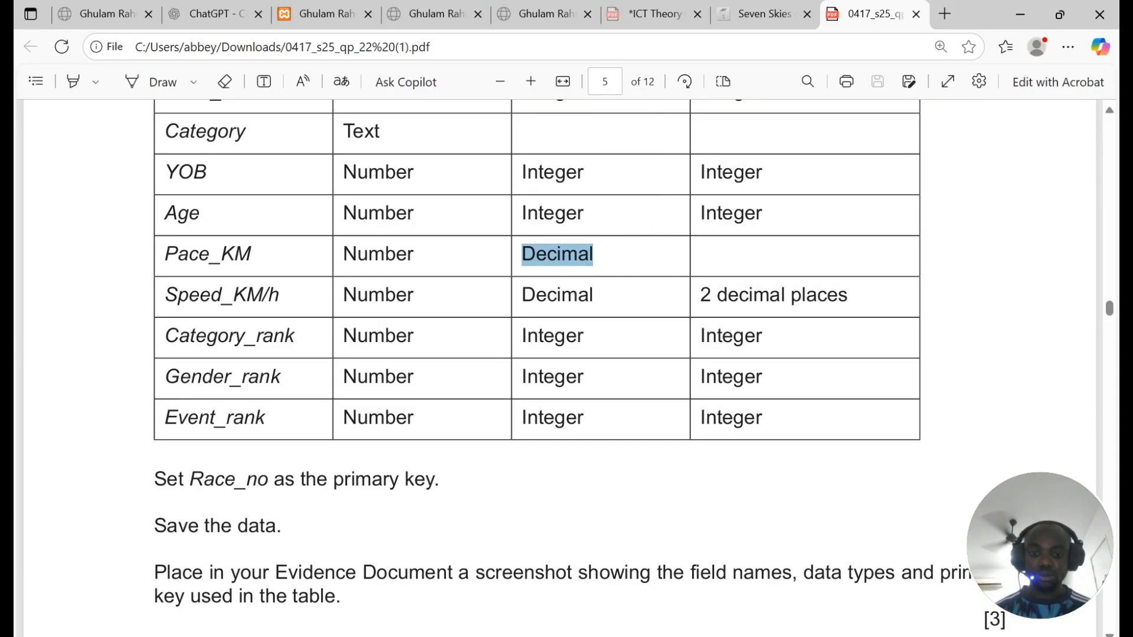
{"action": "left_click", "coordinate": [534, 636]}
{"action": "left_click", "coordinate": [501, 433]}
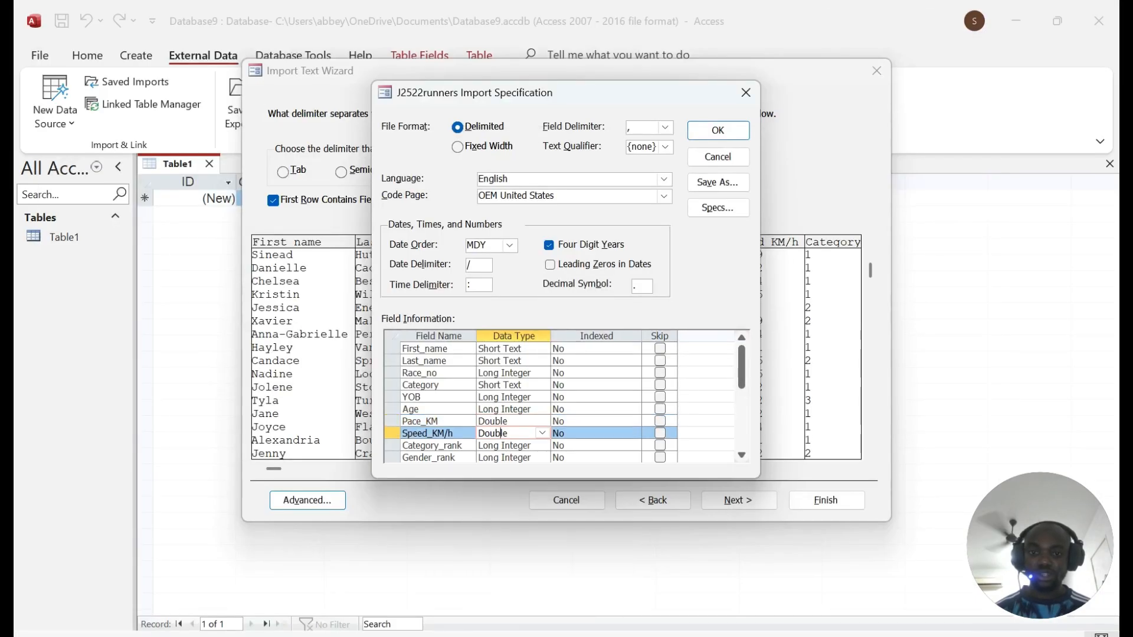
{"action": "left_click", "coordinate": [508, 421]}
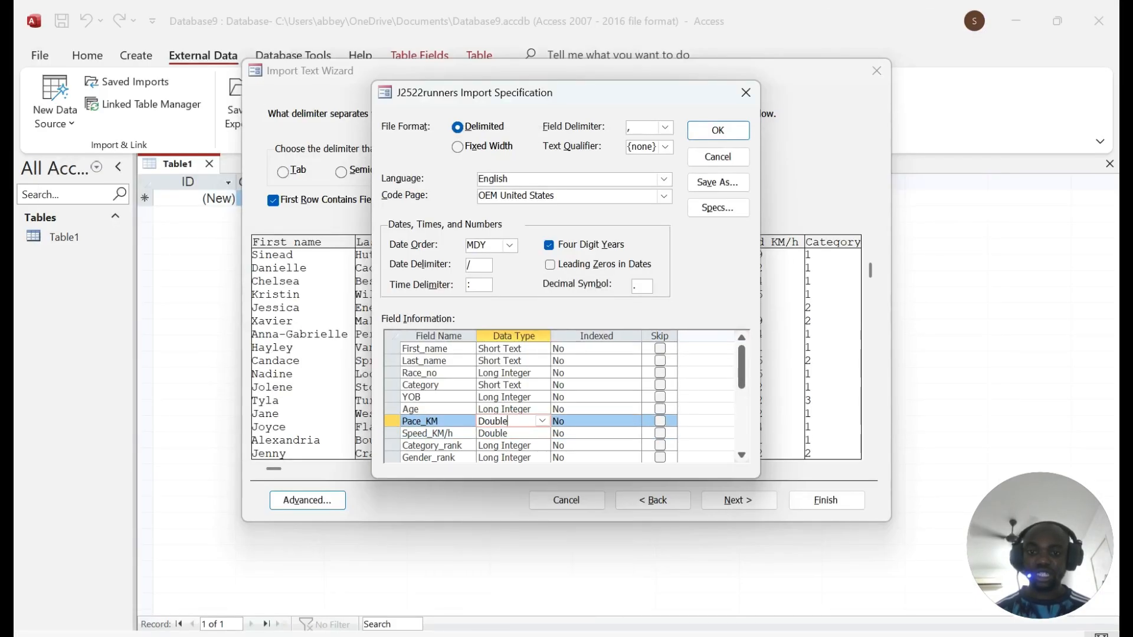
{"action": "scroll", "coordinate": [561, 395], "scroll_direction": "down", "scroll_amount": 2}
{"action": "left_click", "coordinate": [519, 373]}
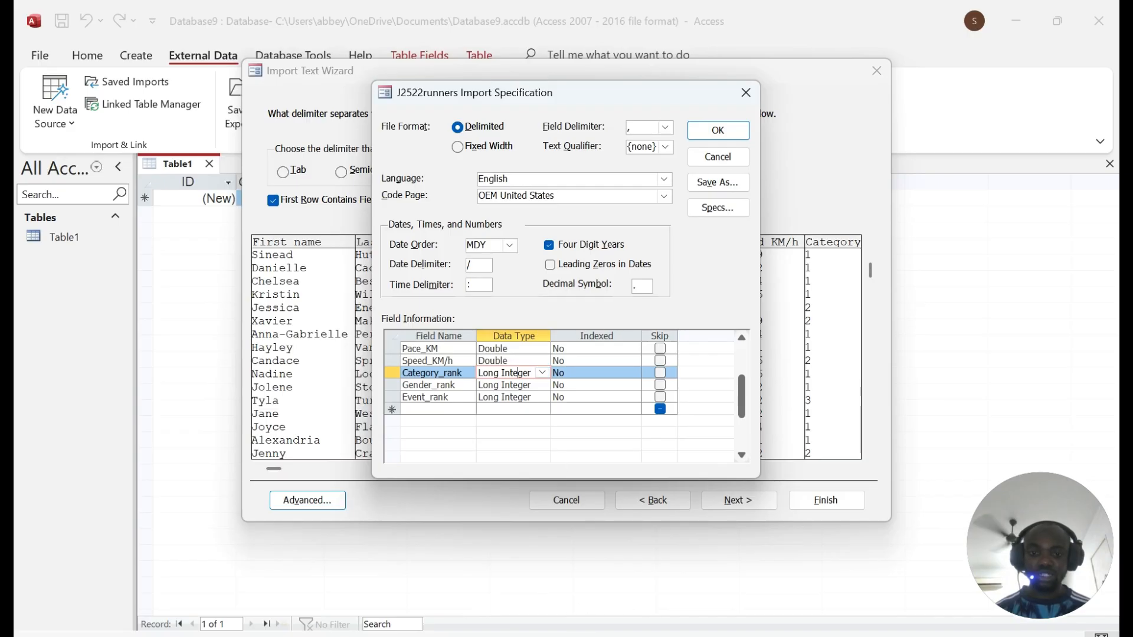
{"action": "left_click", "coordinate": [558, 636]}
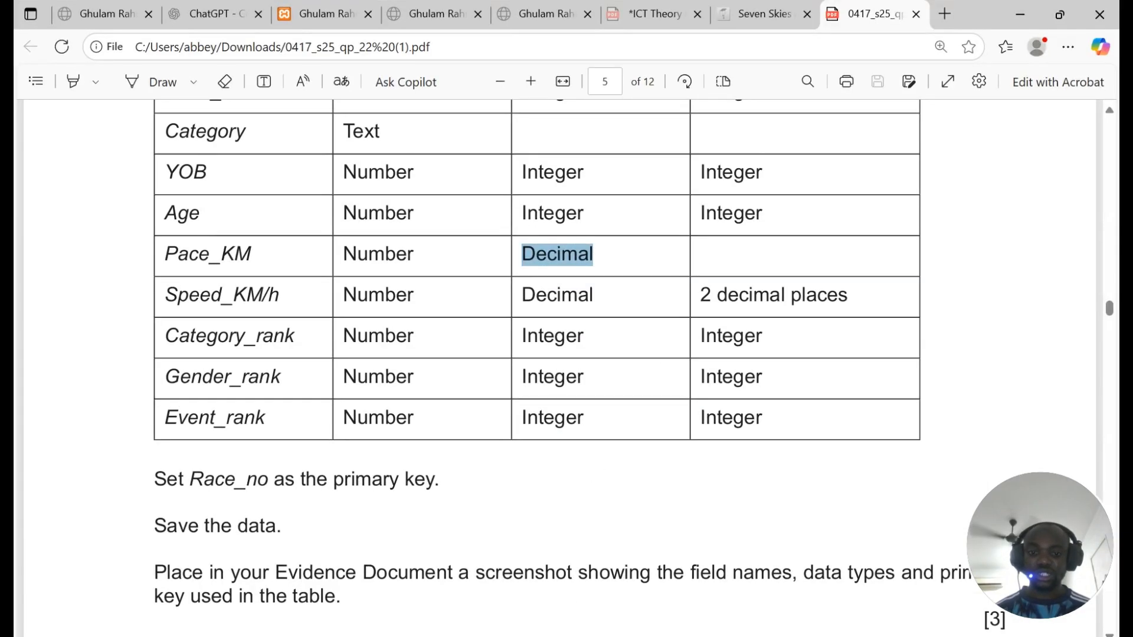
{"action": "key", "text": "alt+Tab"}
{"action": "left_click", "coordinate": [514, 385]}
{"action": "left_click", "coordinate": [503, 398]}
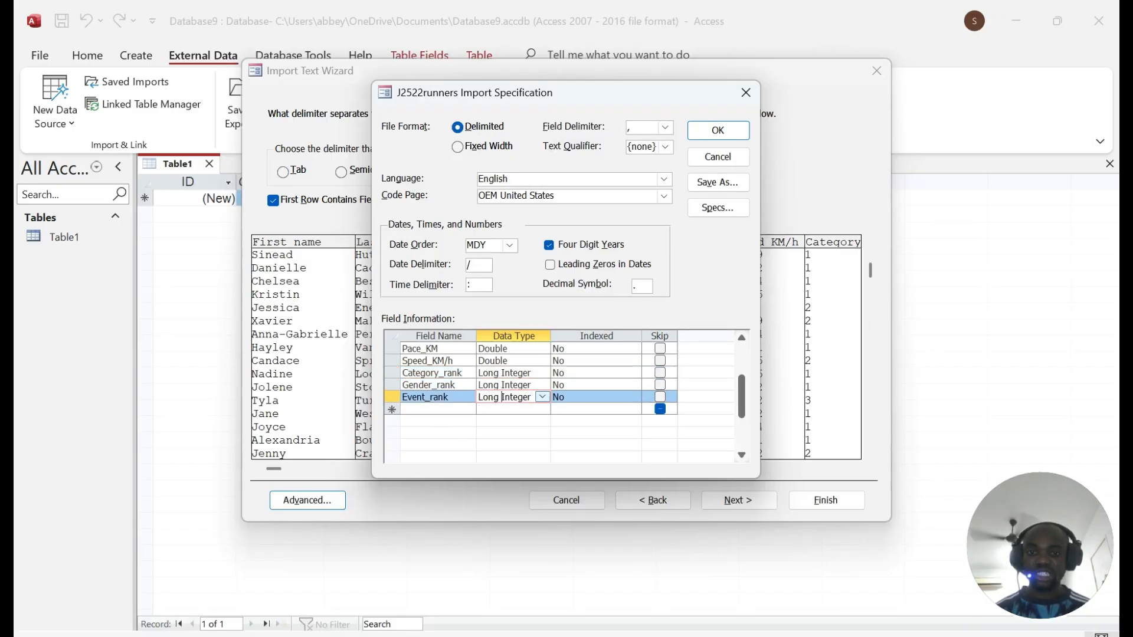
{"action": "scroll", "coordinate": [561, 402], "scroll_direction": "up", "scroll_amount": 2}
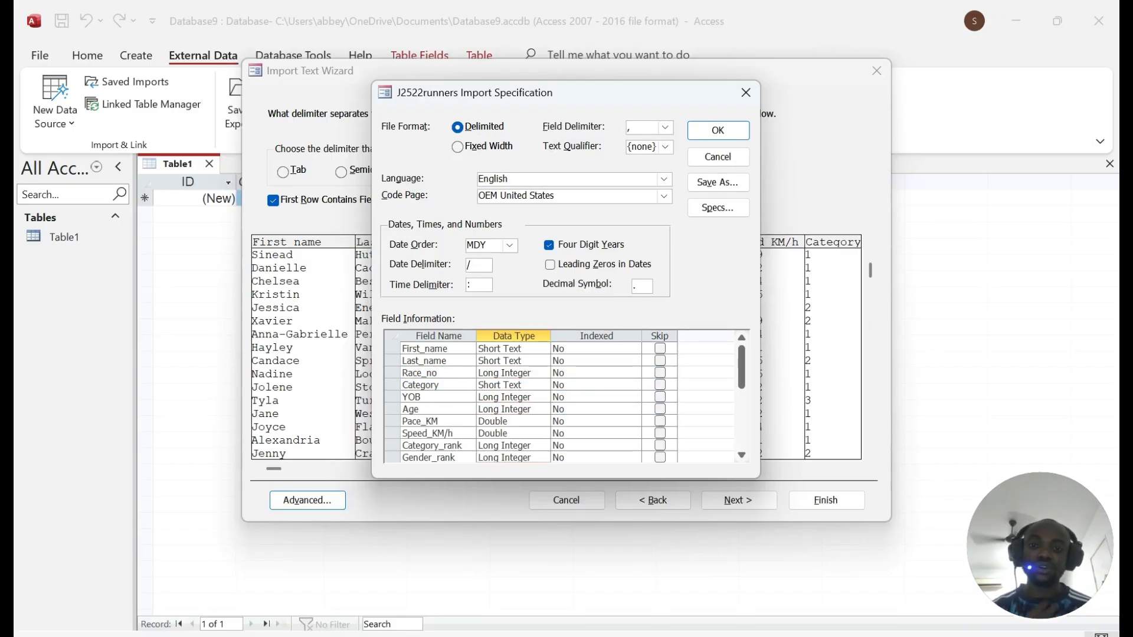
Step: Accept the import specification and advance the wizard to the primary key step
{"action": "left_click", "coordinate": [718, 130]}
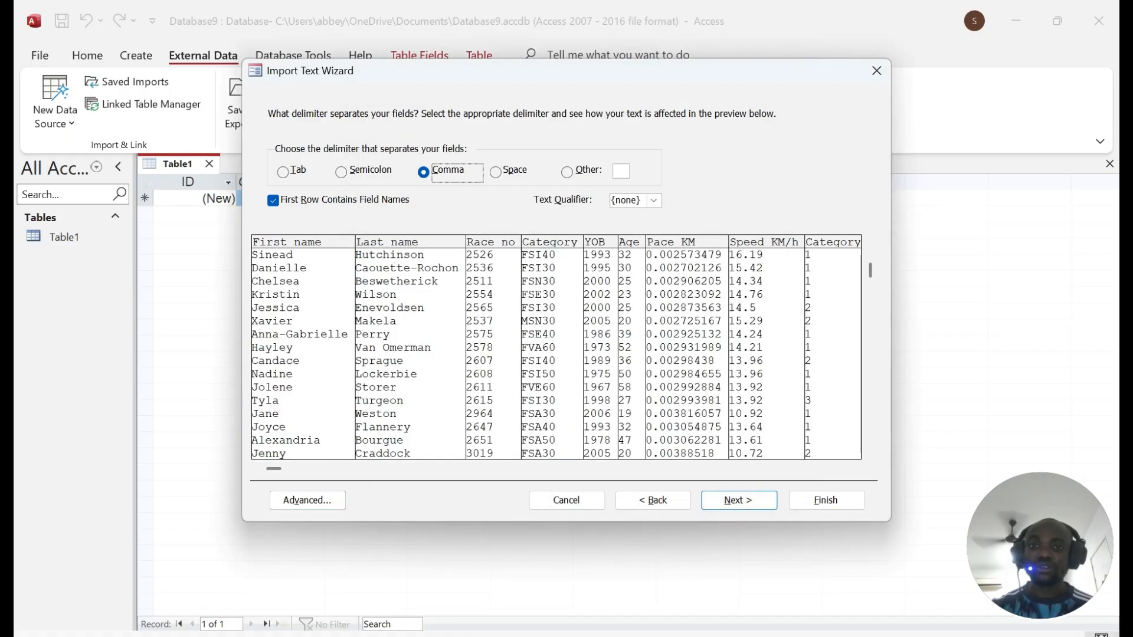
{"action": "left_click", "coordinate": [736, 499]}
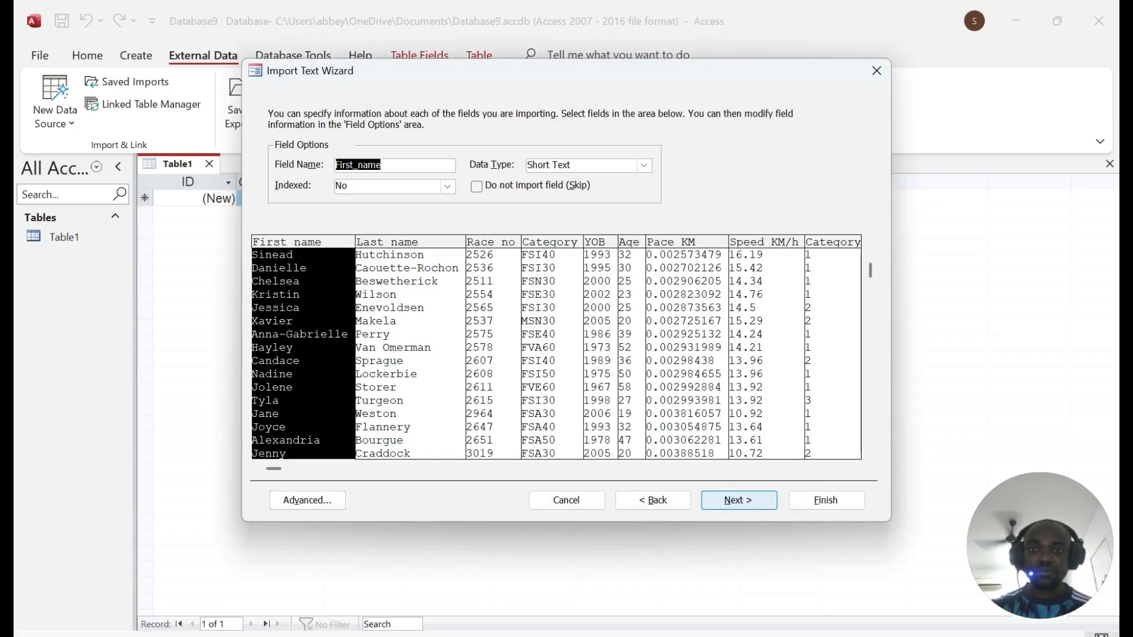
{"action": "left_click", "coordinate": [736, 498]}
{"action": "key", "text": "alt+Tab"}
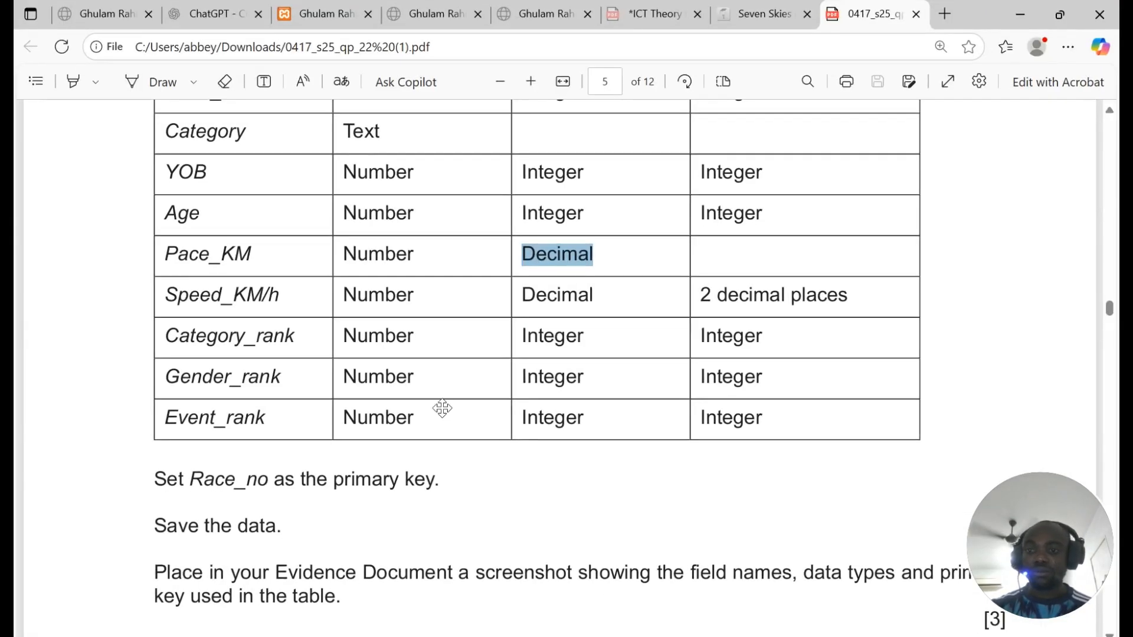
{"action": "scroll", "coordinate": [442, 407], "scroll_direction": "down", "scroll_amount": 3}
{"action": "left_click_drag", "start_coordinate": [154, 306], "coordinate": [435, 307]}
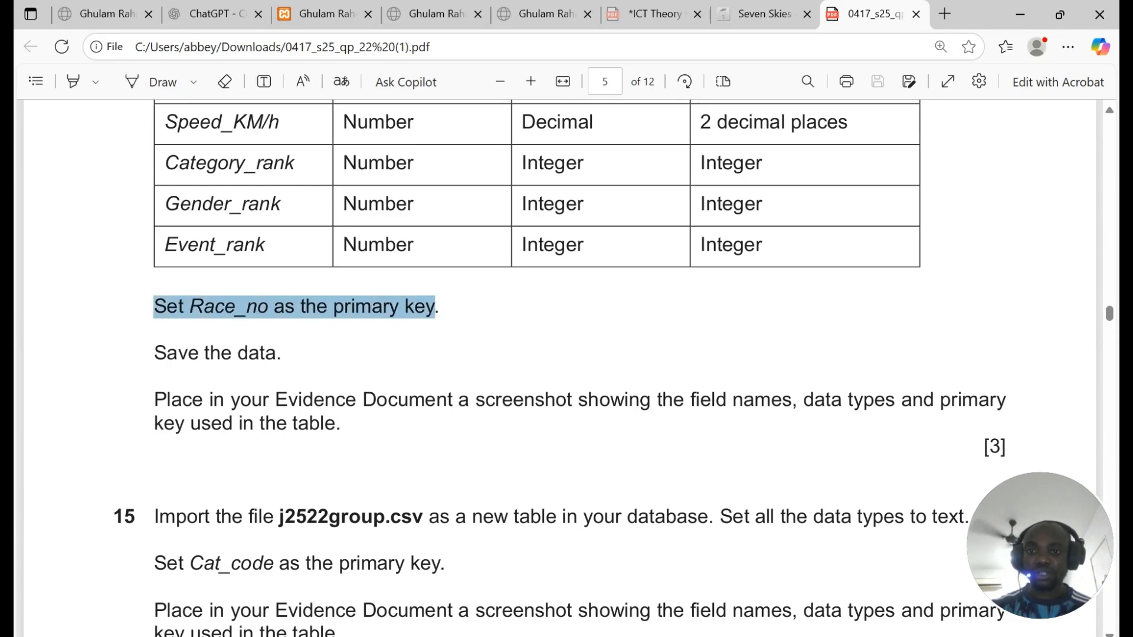
{"action": "key", "text": "alt+Tab"}
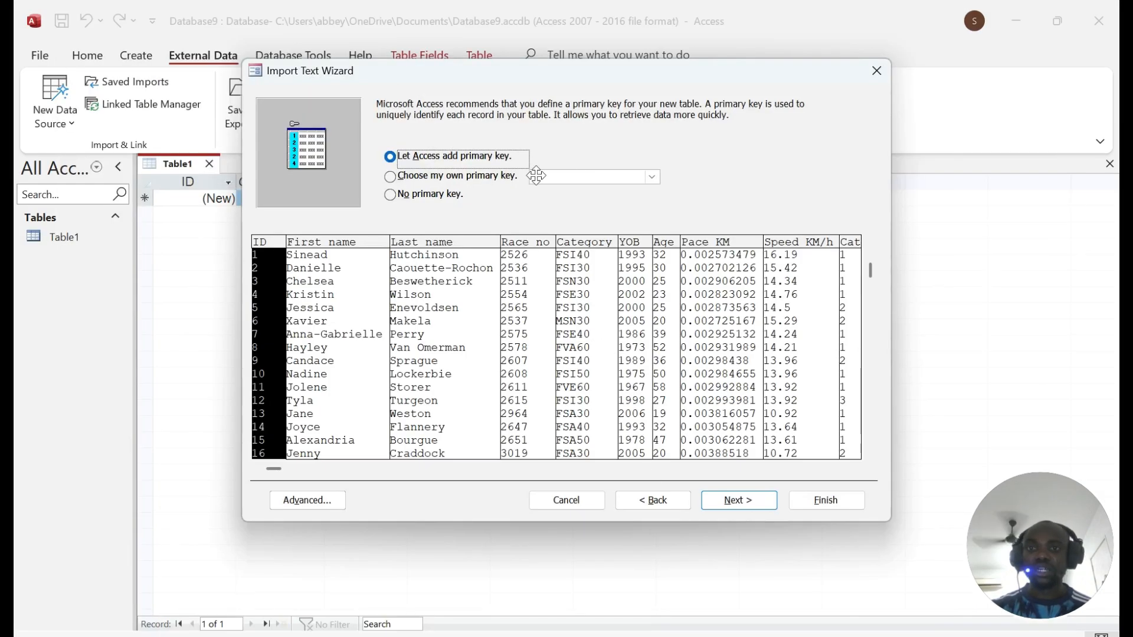
Step: Make Race_no the primary key and import into a new table named 'Runner table'
{"action": "left_click", "coordinate": [652, 176]}
{"action": "left_click", "coordinate": [584, 214]}
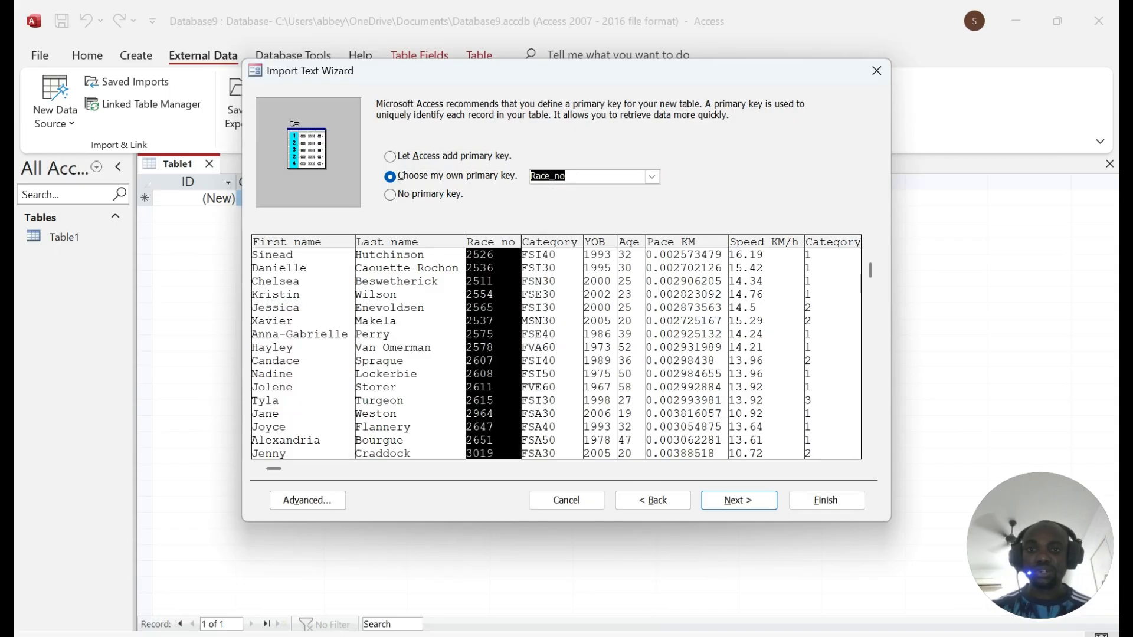
{"action": "left_click", "coordinate": [757, 503]}
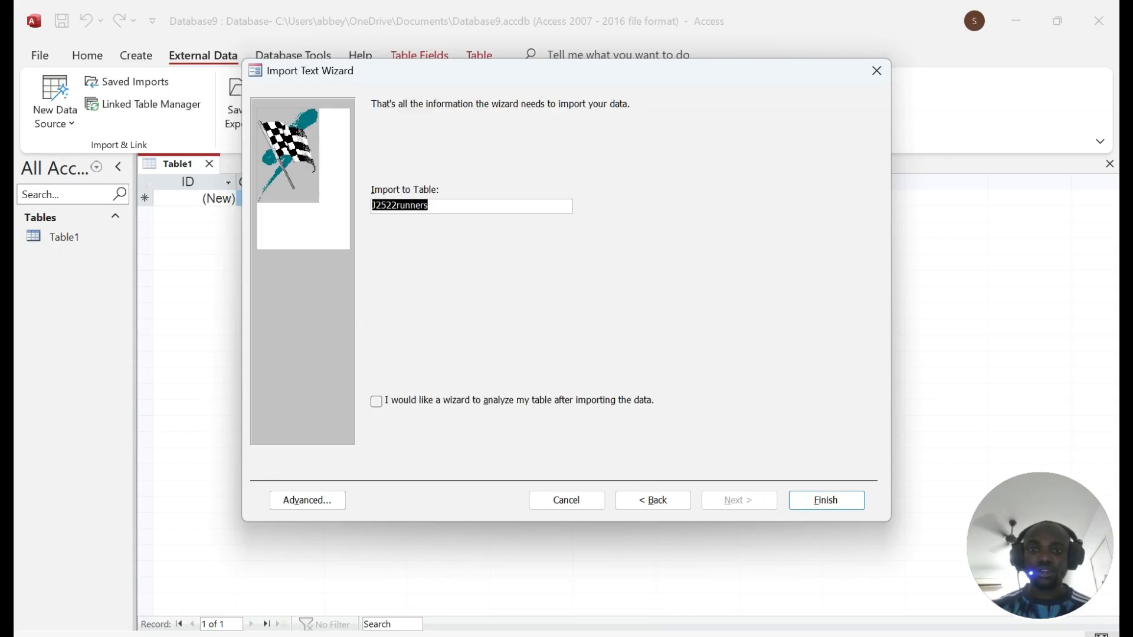
{"action": "type", "text": "r"}
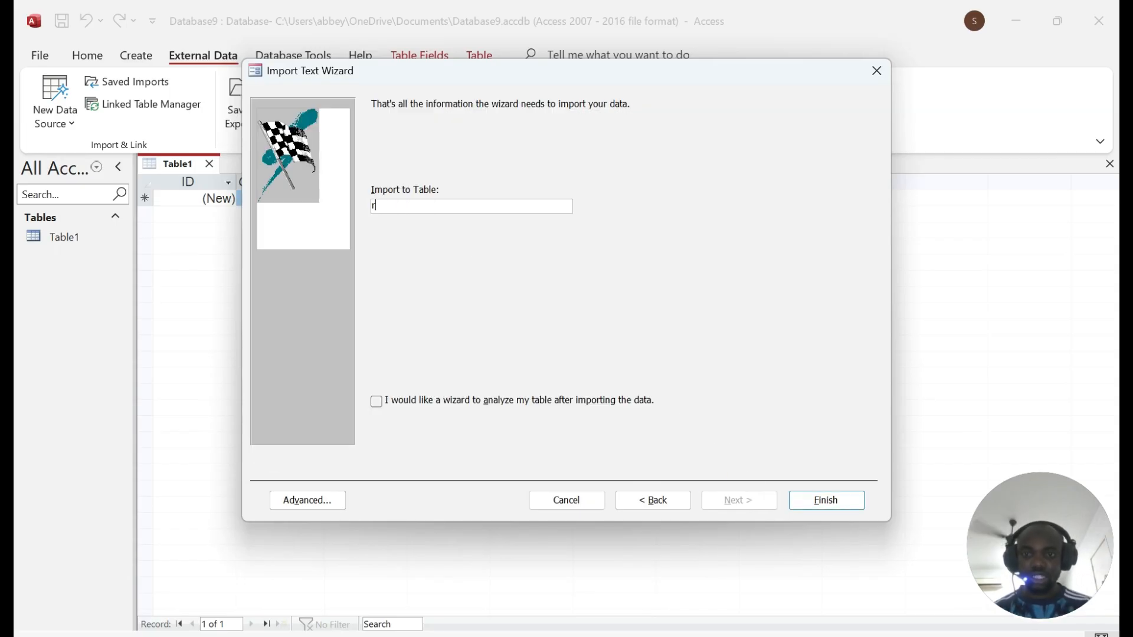
{"action": "key", "text": "Caps_Lock"}
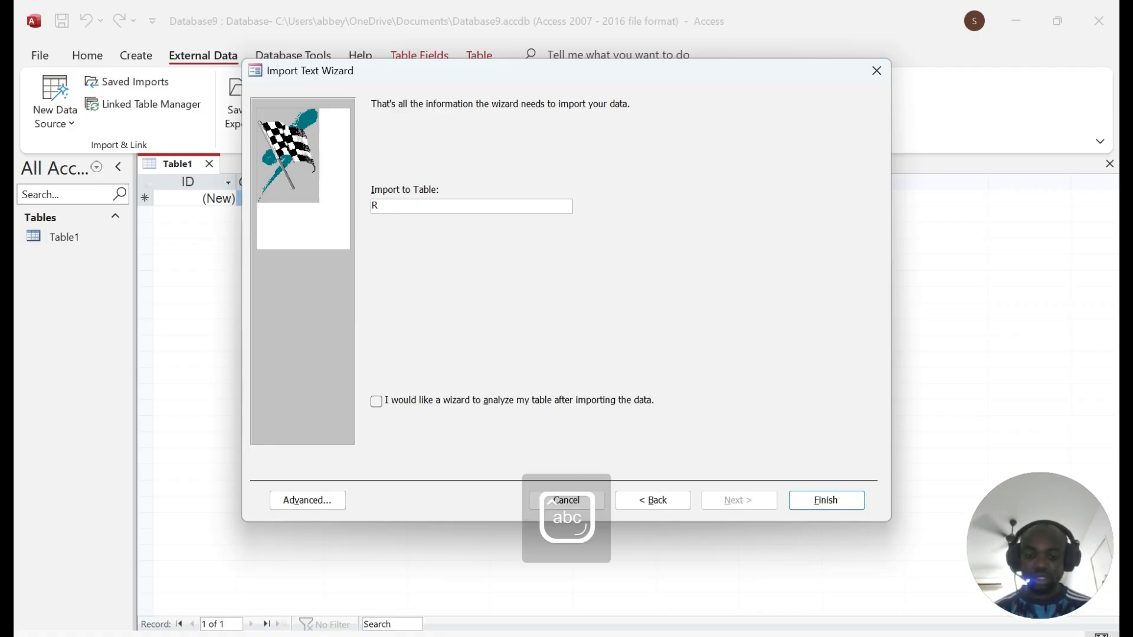
{"action": "type", "text": "unner "}
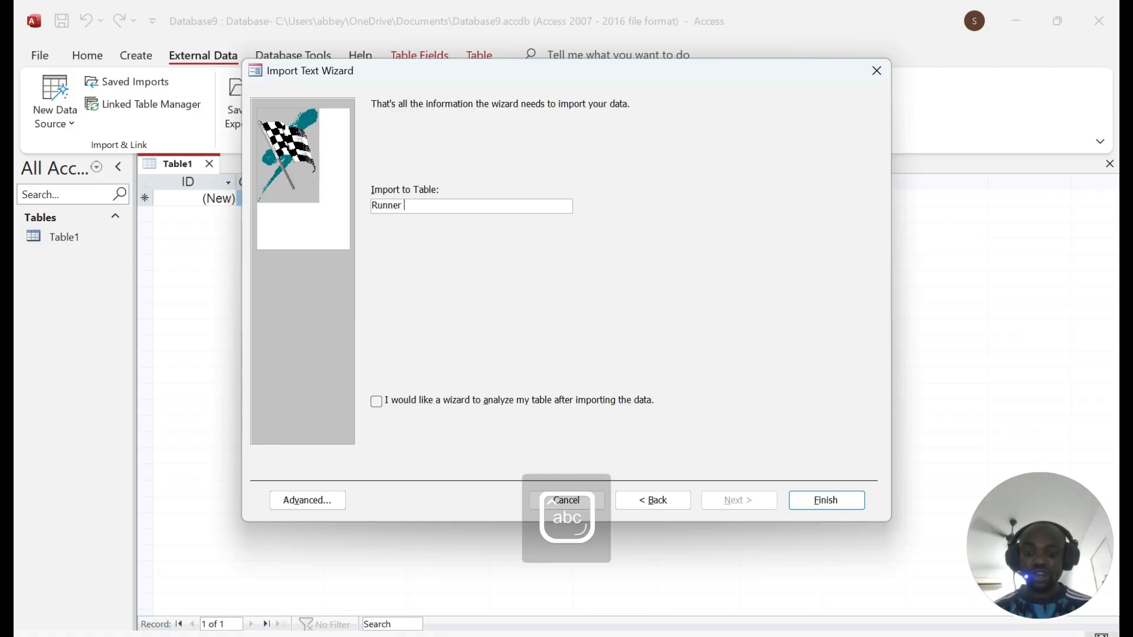
{"action": "type", "text": "table"}
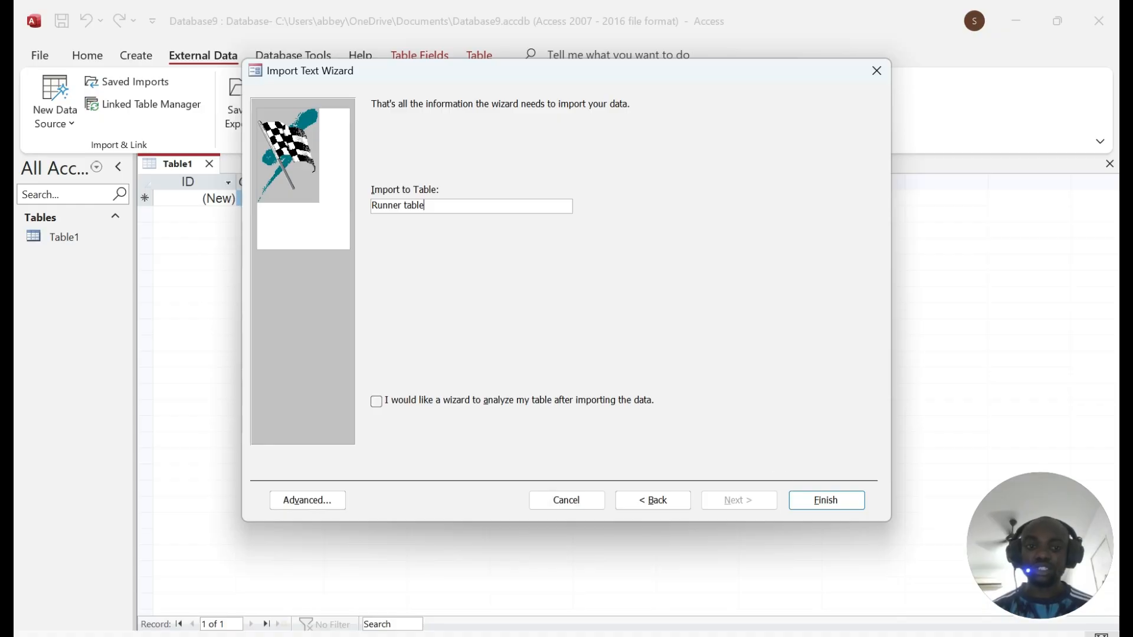
{"action": "left_click", "coordinate": [826, 493]}
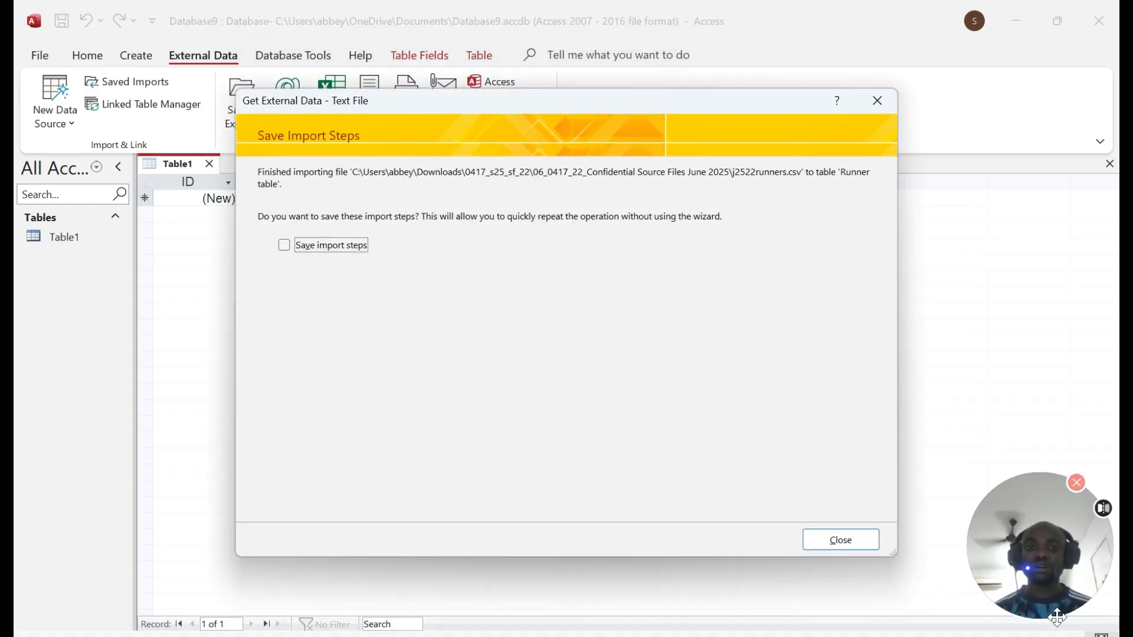
{"action": "left_click", "coordinate": [841, 540]}
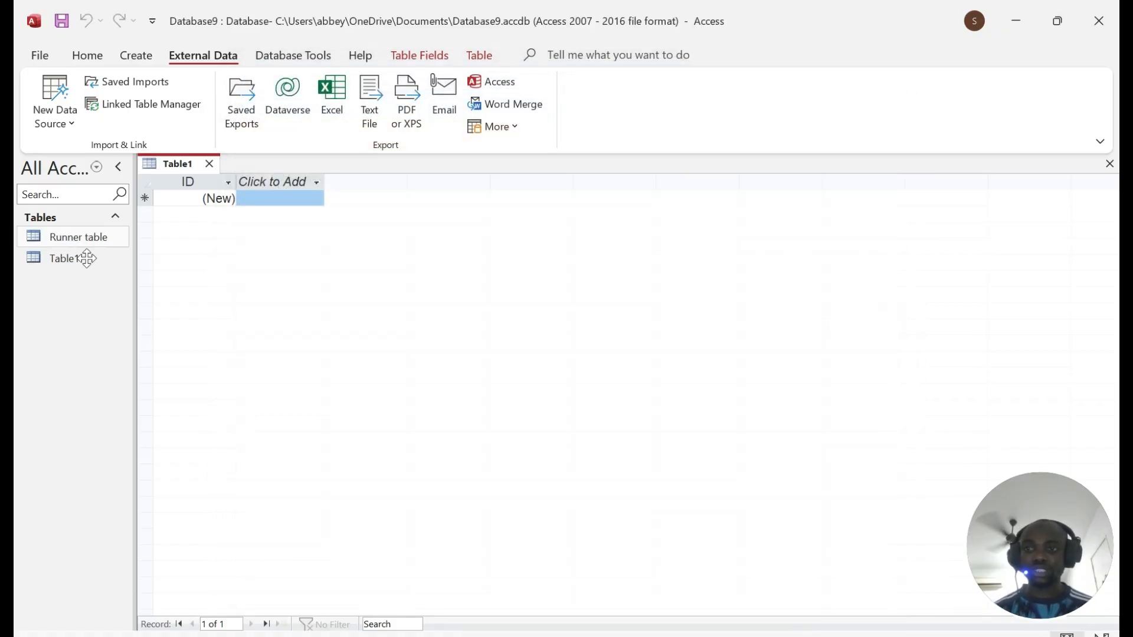
Step: Open Runner table and inspect its Speed_KM/h, Category_rank, Gender_rank, Event_rank and Pace_KM columns
{"action": "double_click", "coordinate": [59, 237]}
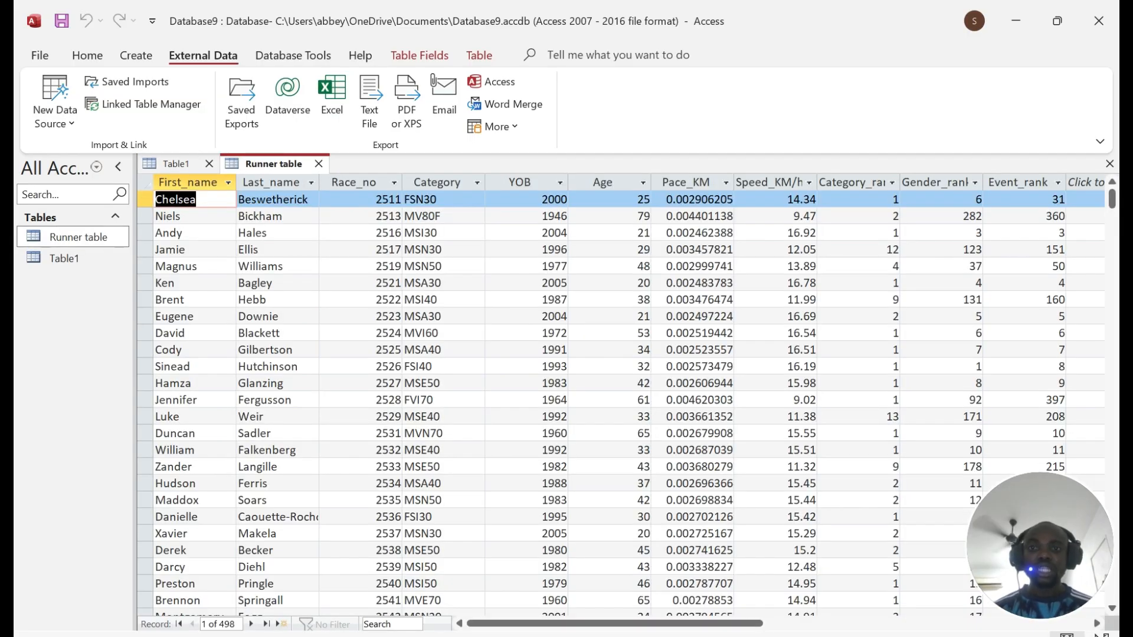
{"action": "mouse_move", "coordinate": [540, 624]}
{"action": "left_mouse_down"}
{"action": "mouse_move", "coordinate": [839, 626]}
{"action": "mouse_move", "coordinate": [531, 626]}
{"action": "left_mouse_up"}
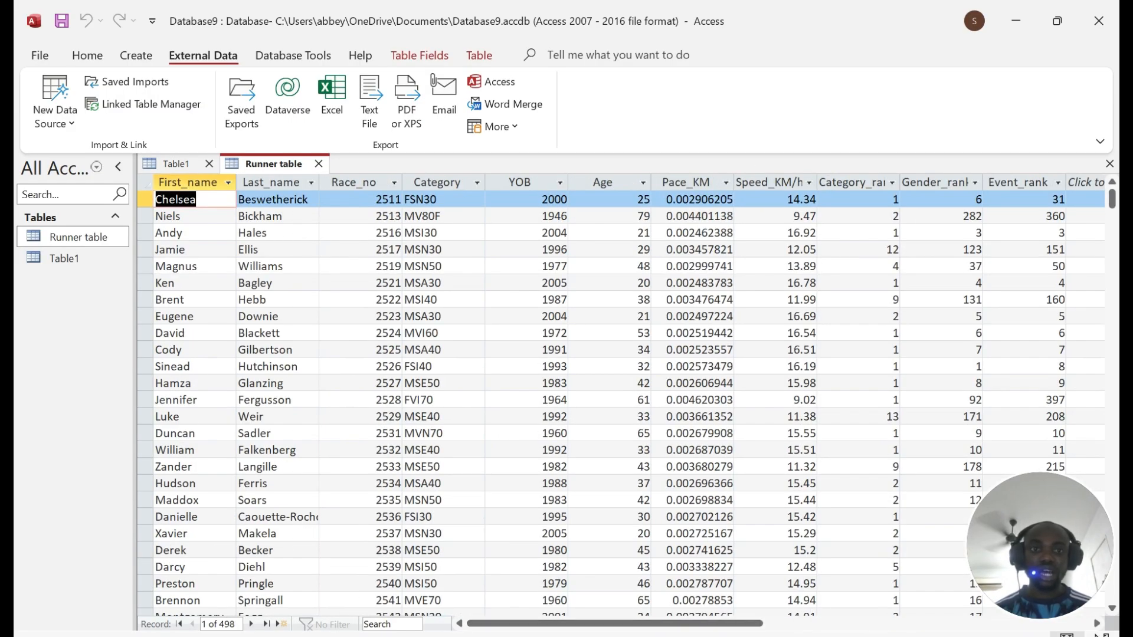
{"action": "left_click", "coordinate": [769, 183]}
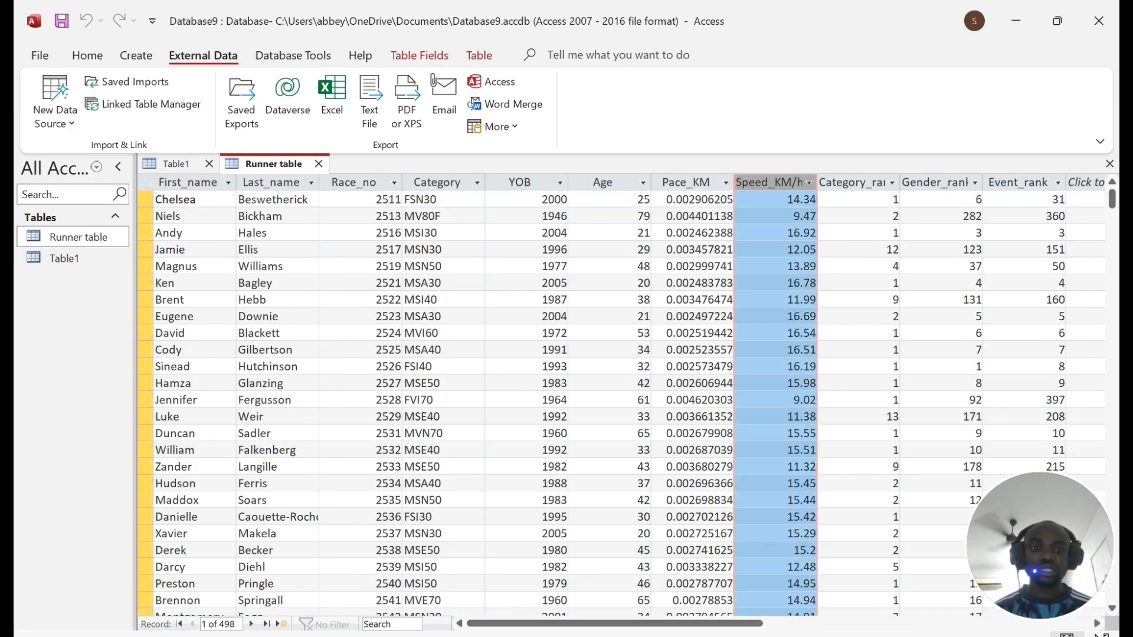
{"action": "left_click", "coordinate": [868, 182]}
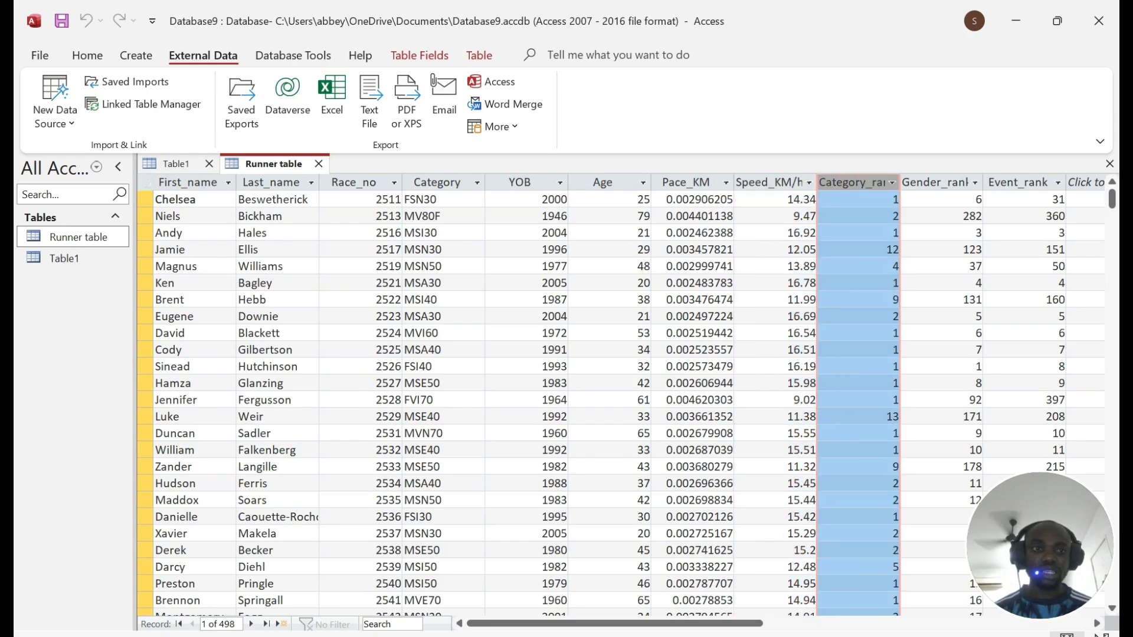
{"action": "left_click", "coordinate": [935, 182]}
{"action": "left_click", "coordinate": [1018, 182]}
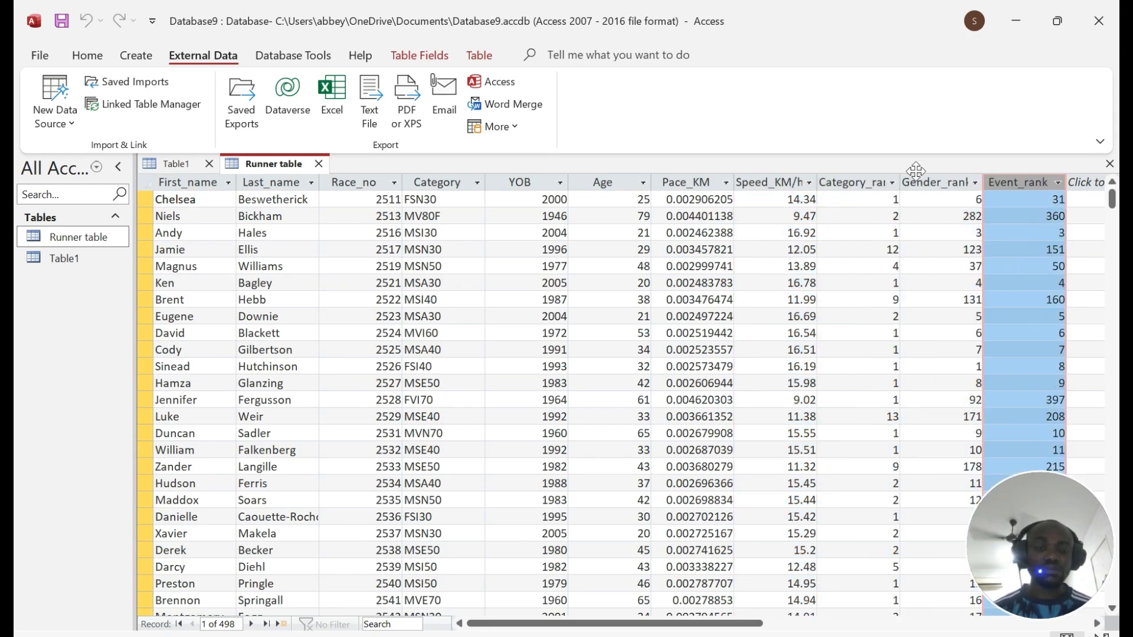
{"action": "left_click_drag", "start_coordinate": [520, 623], "coordinate": [756, 623]}
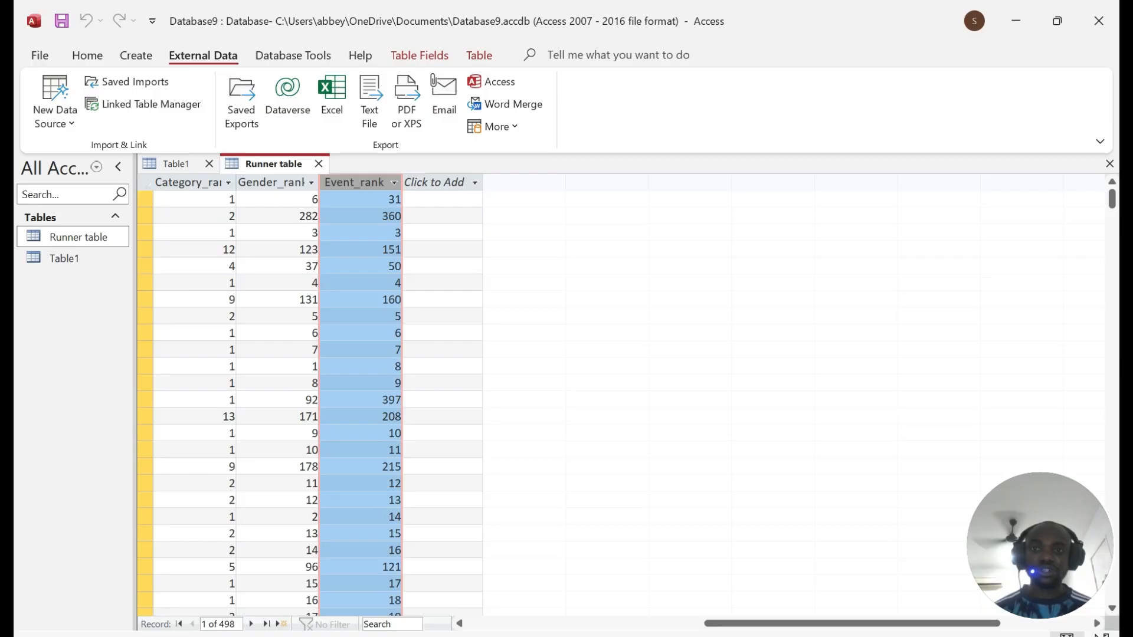
{"action": "left_click_drag", "start_coordinate": [834, 624], "coordinate": [596, 624]}
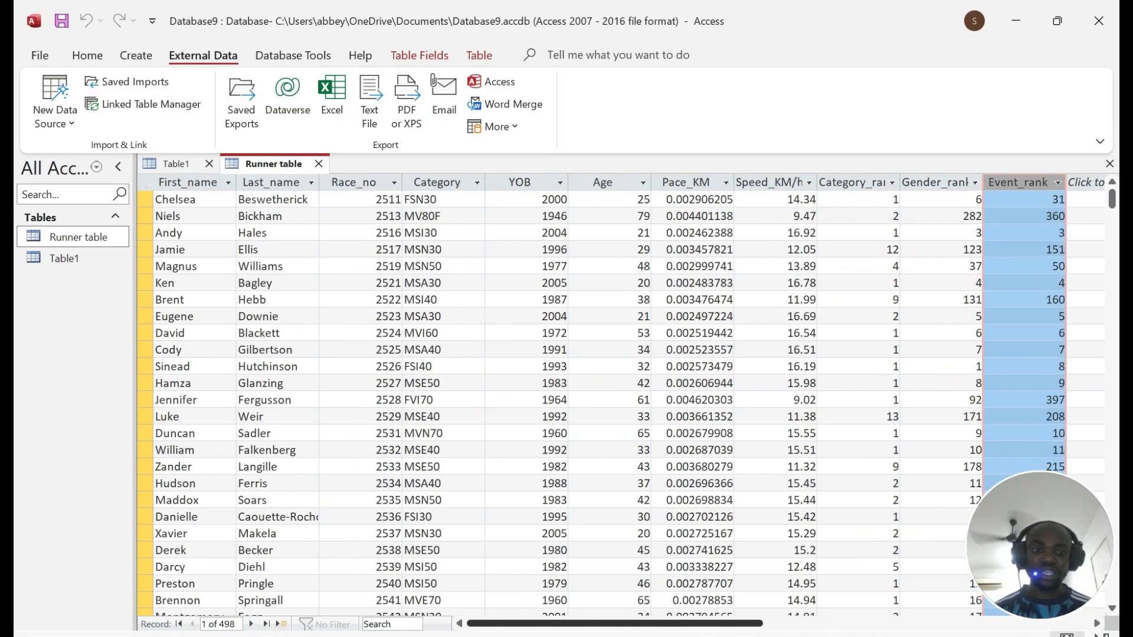
{"action": "left_click", "coordinate": [685, 183]}
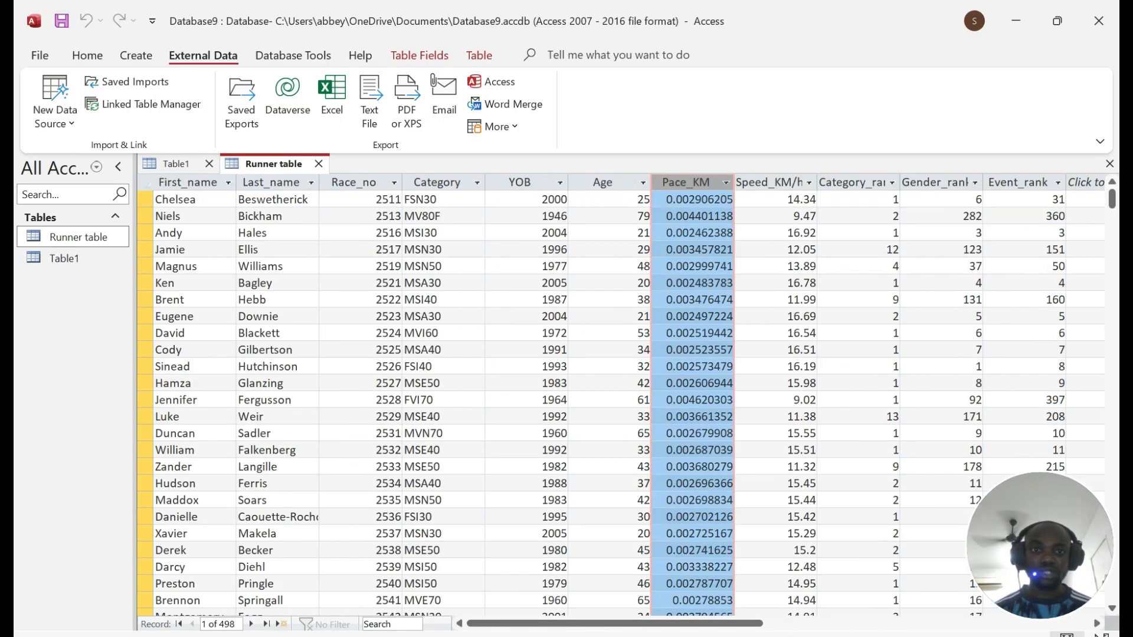
Step: Check the paper's Speed_KM/h requirement against the Speed_KM/h column in the datasheet
{"action": "key", "text": "alt+Tab"}
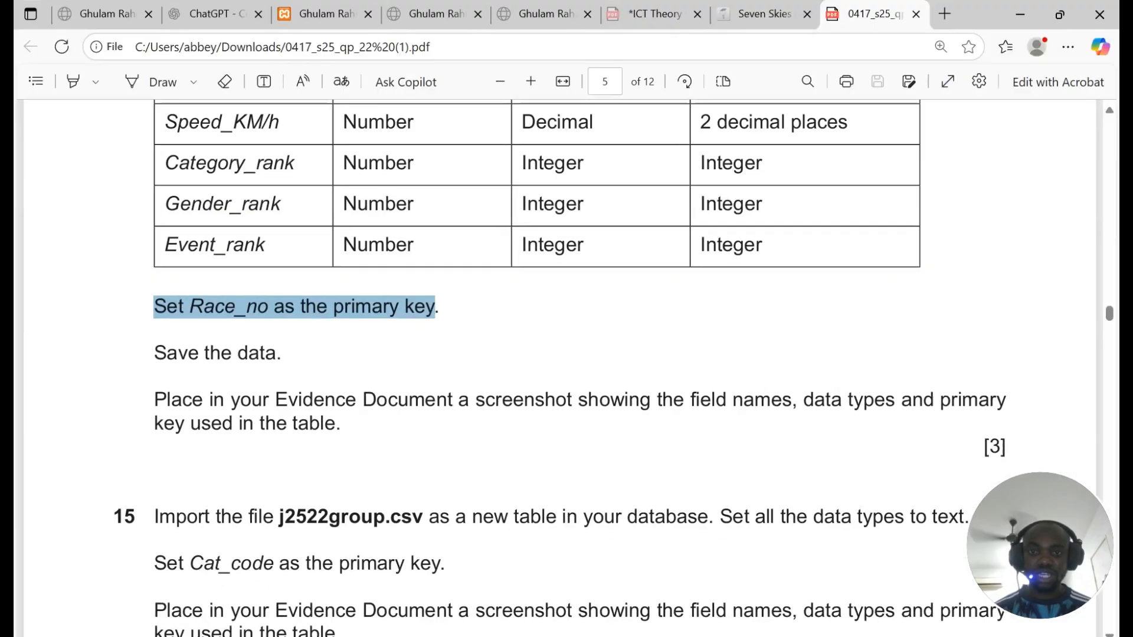
{"action": "scroll", "coordinate": [561, 366], "scroll_direction": "up", "scroll_amount": 3}
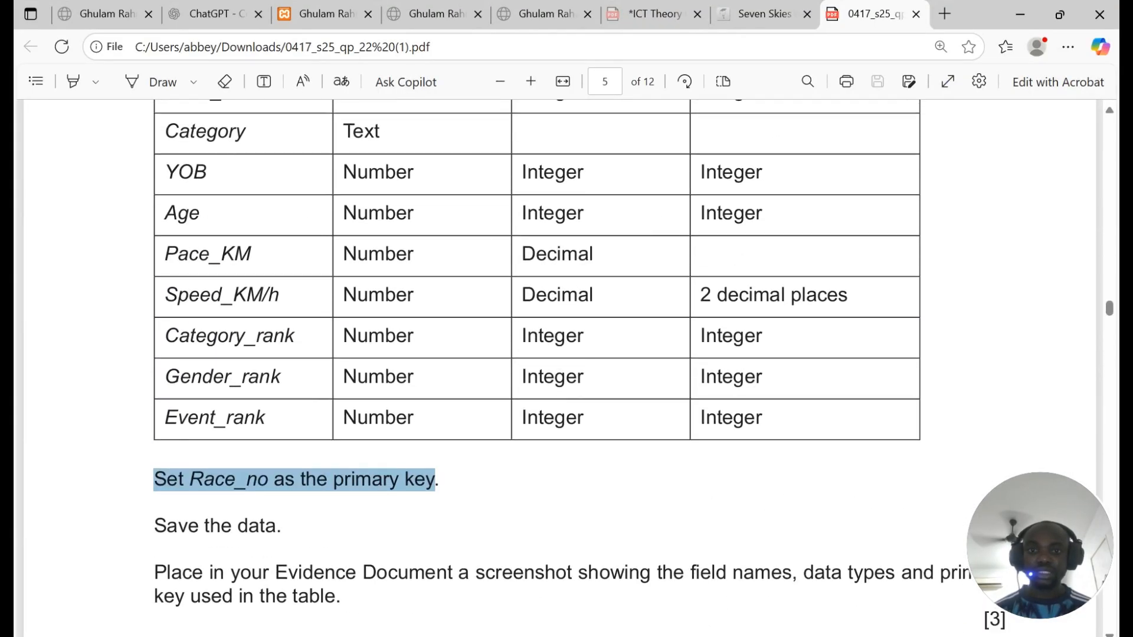
{"action": "left_click_drag", "start_coordinate": [164, 295], "coordinate": [282, 296]}
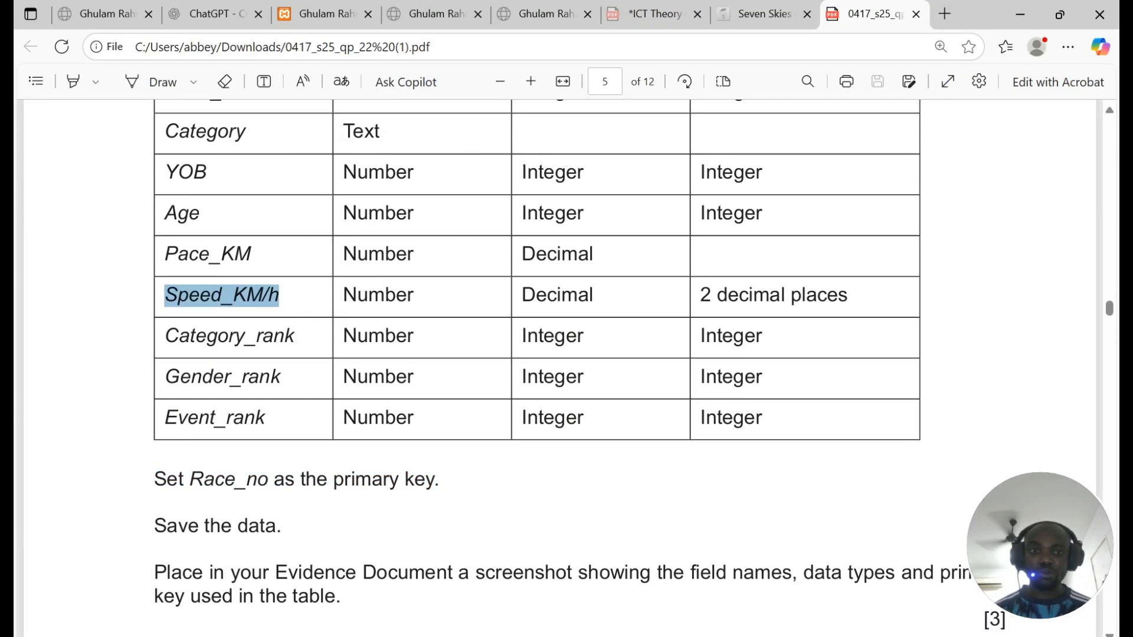
{"action": "key", "text": "alt+Tab"}
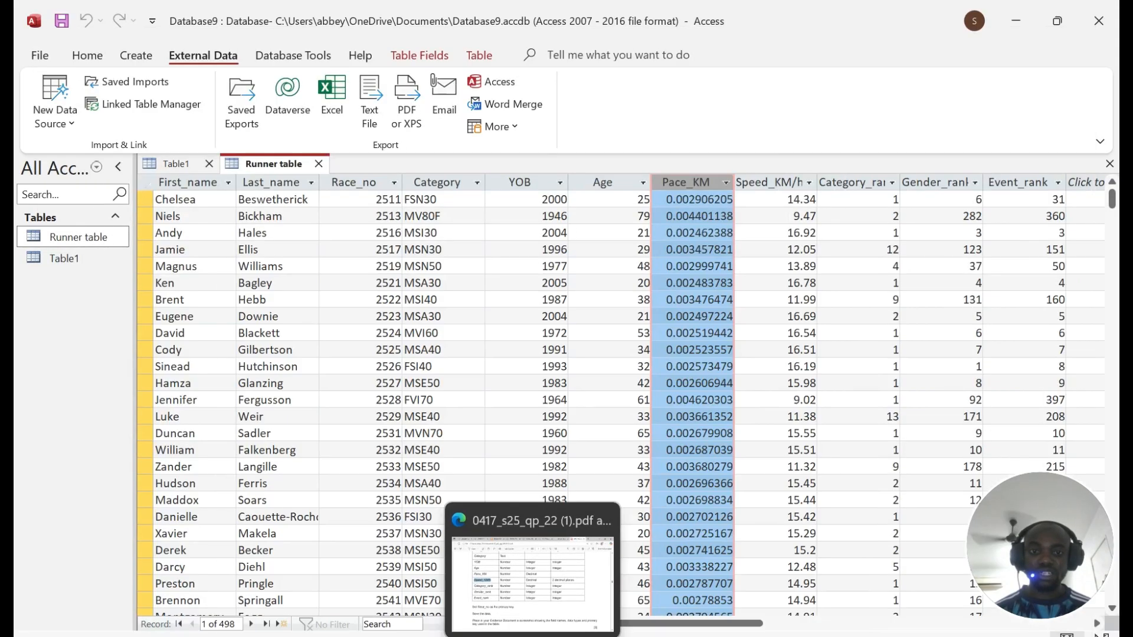
{"action": "left_click", "coordinate": [768, 183]}
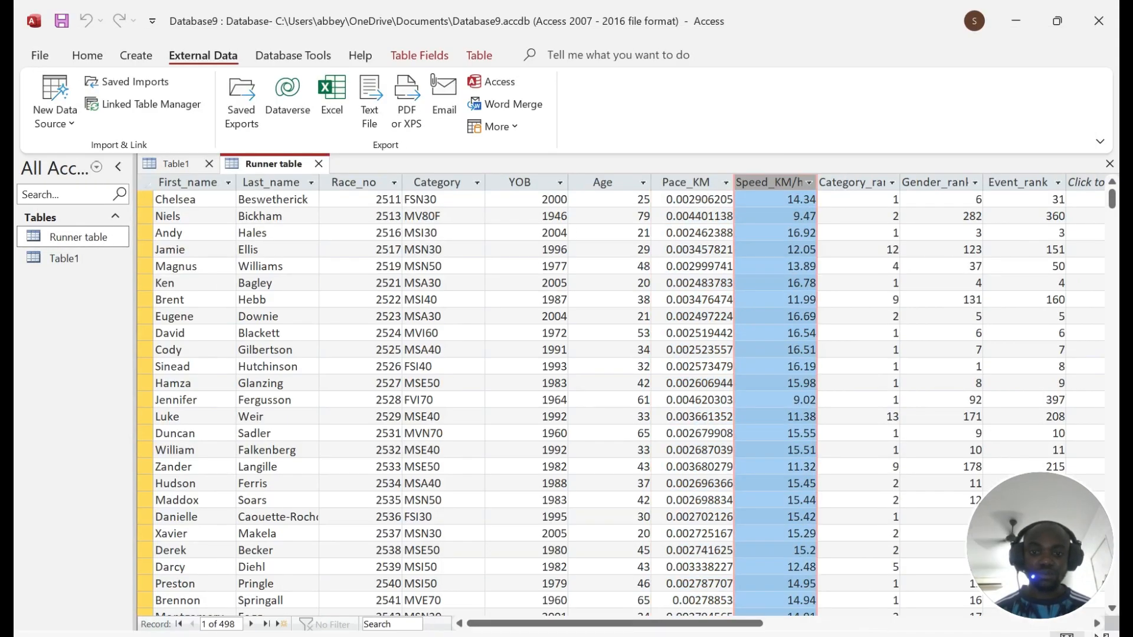
{"action": "key", "text": "alt+Tab"}
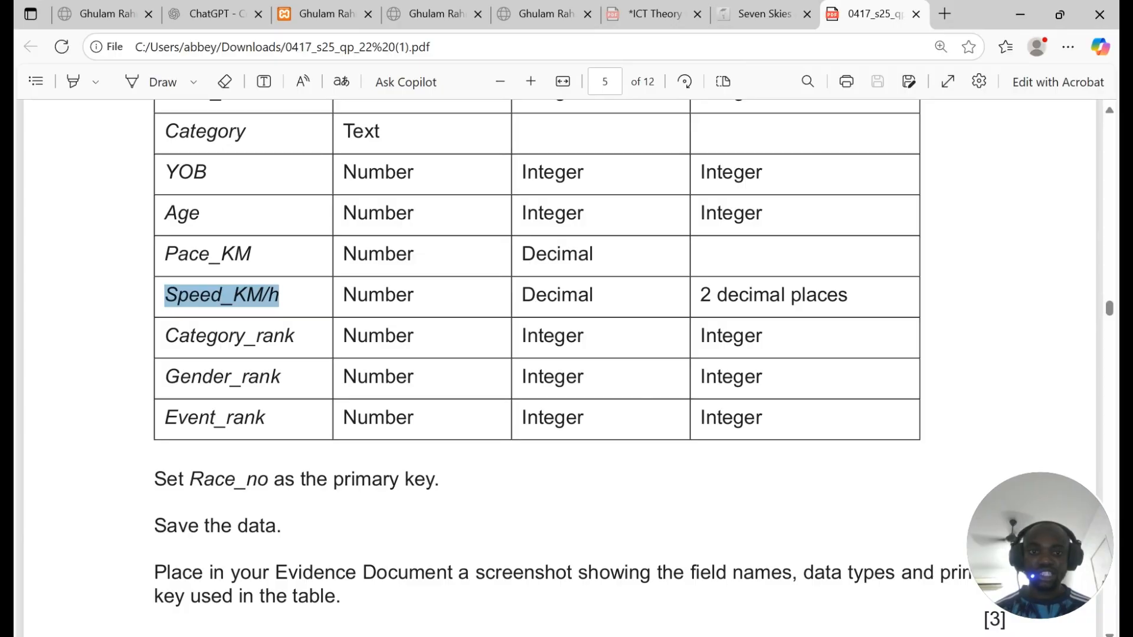
{"action": "scroll", "coordinate": [531, 354], "scroll_direction": "up", "scroll_amount": 4}
{"action": "scroll", "coordinate": [531, 354], "scroll_direction": "down", "scroll_amount": 3}
{"action": "key", "text": "alt+Tab"}
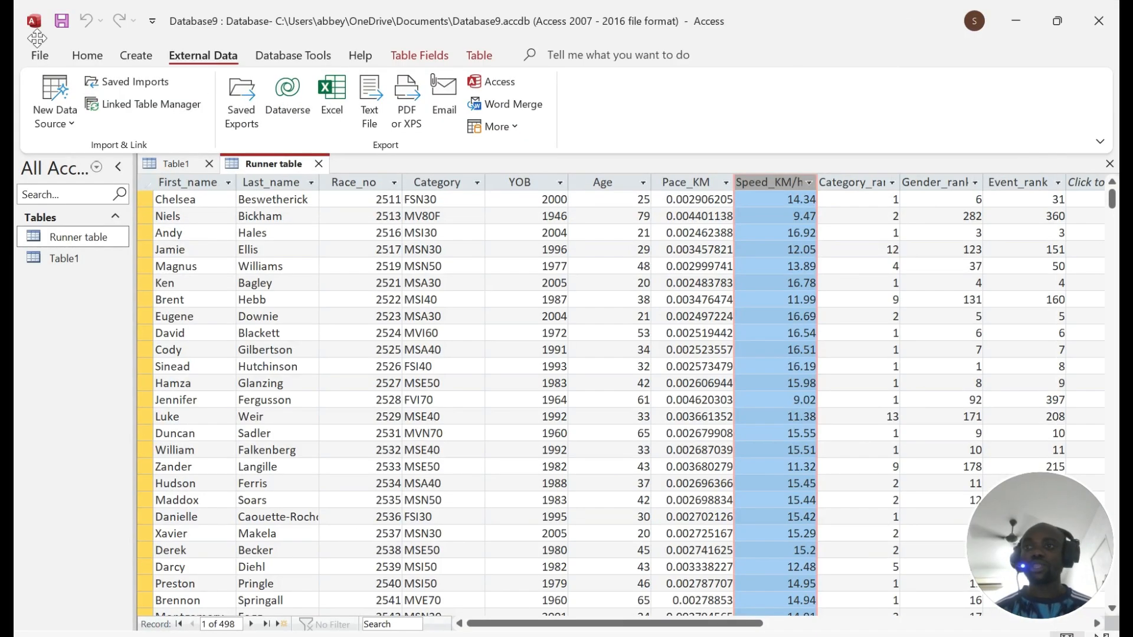
Step: Read the paper's instructions to save the data and screenshot the table as evidence
{"action": "key", "text": "alt+Tab"}
{"action": "scroll", "coordinate": [531, 354], "scroll_direction": "down", "scroll_amount": 7}
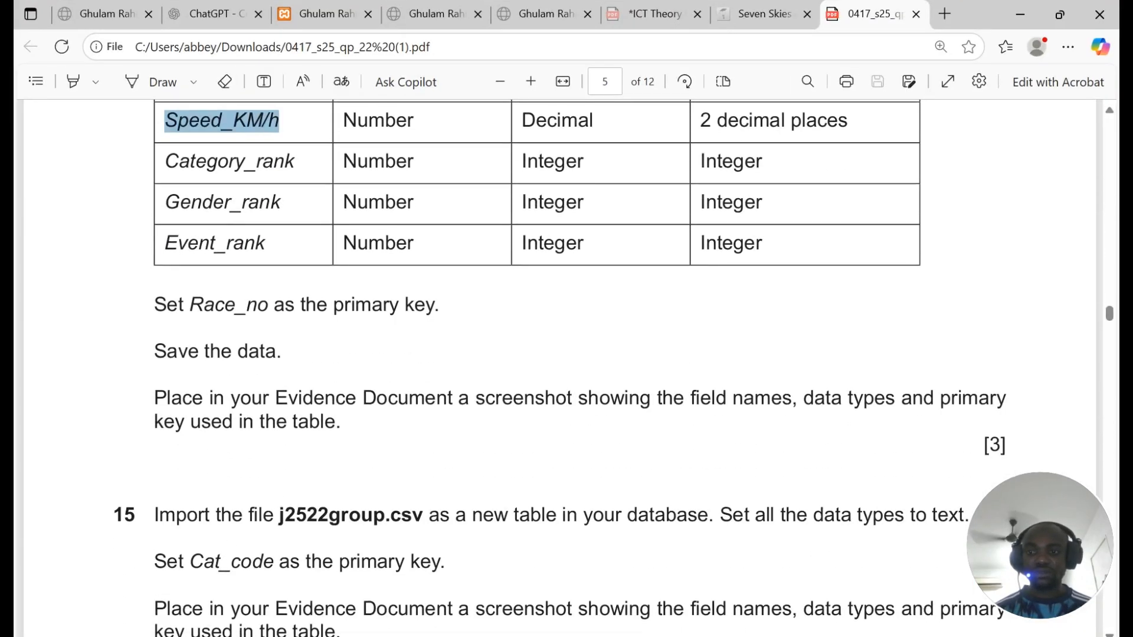
{"action": "left_click_drag", "start_coordinate": [154, 180], "coordinate": [282, 180]}
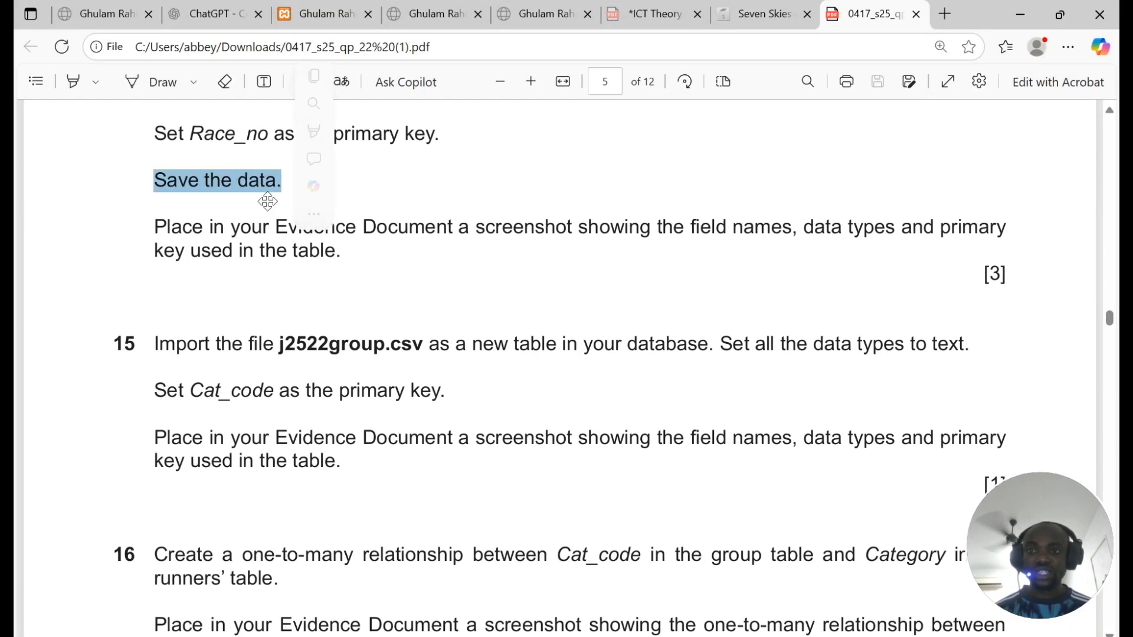
{"action": "left_click_drag", "start_coordinate": [154, 228], "coordinate": [336, 251]}
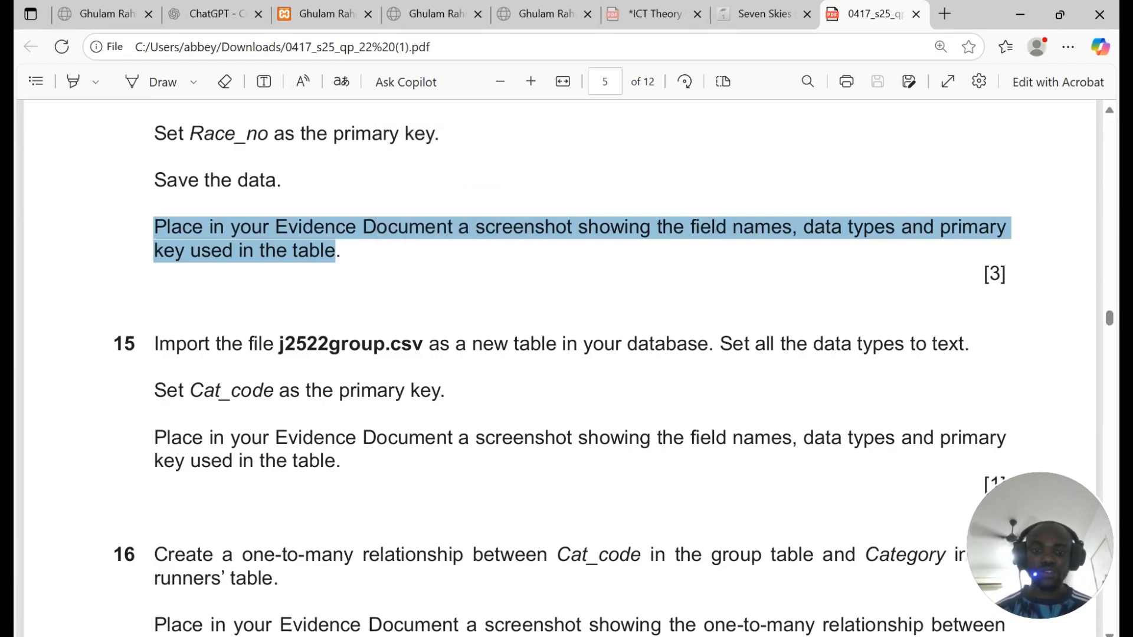
{"action": "key", "text": "alt+Tab"}
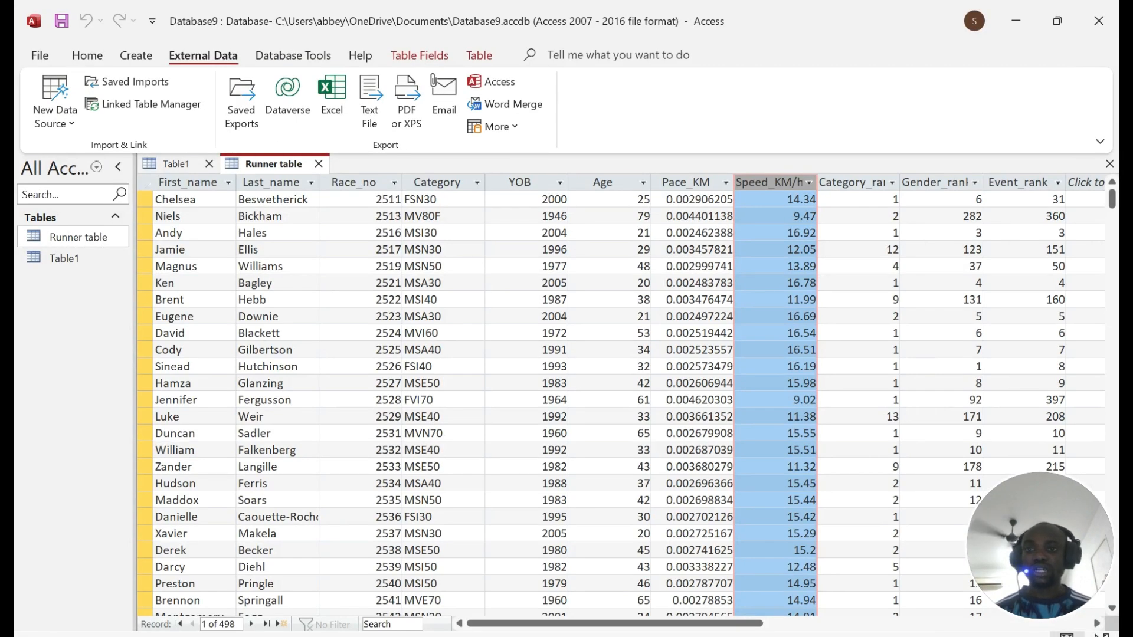
{"action": "right_click", "coordinate": [267, 160]}
Step: In Runner table's Design view, set the Speed_KM/h field to 2 decimal places
{"action": "left_click", "coordinate": [324, 247]}
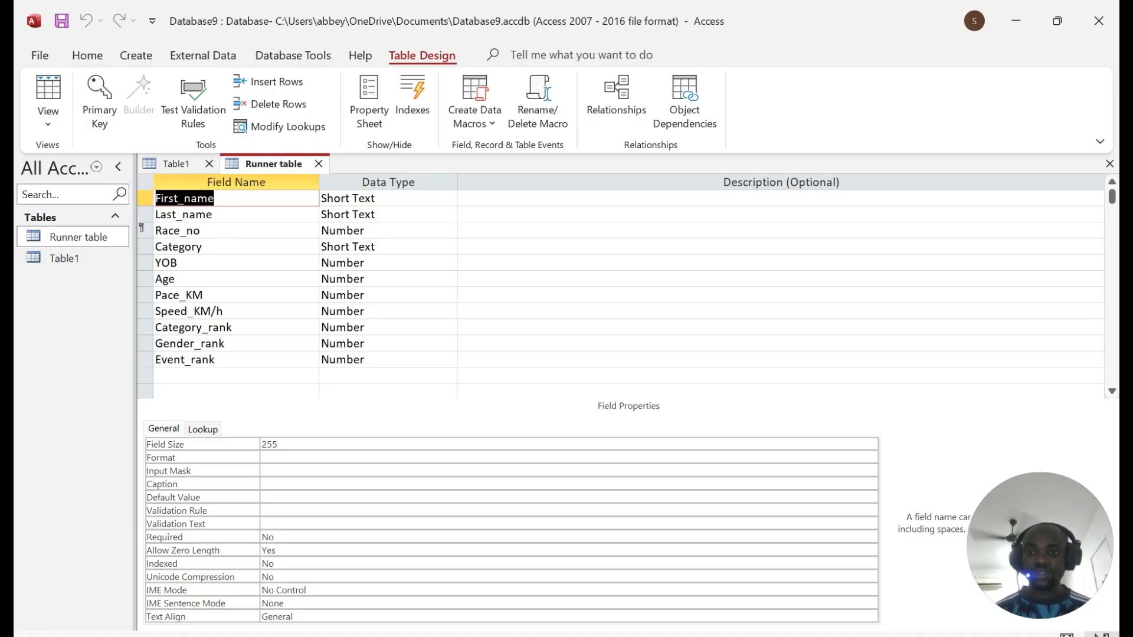
{"action": "left_click", "coordinate": [253, 312]}
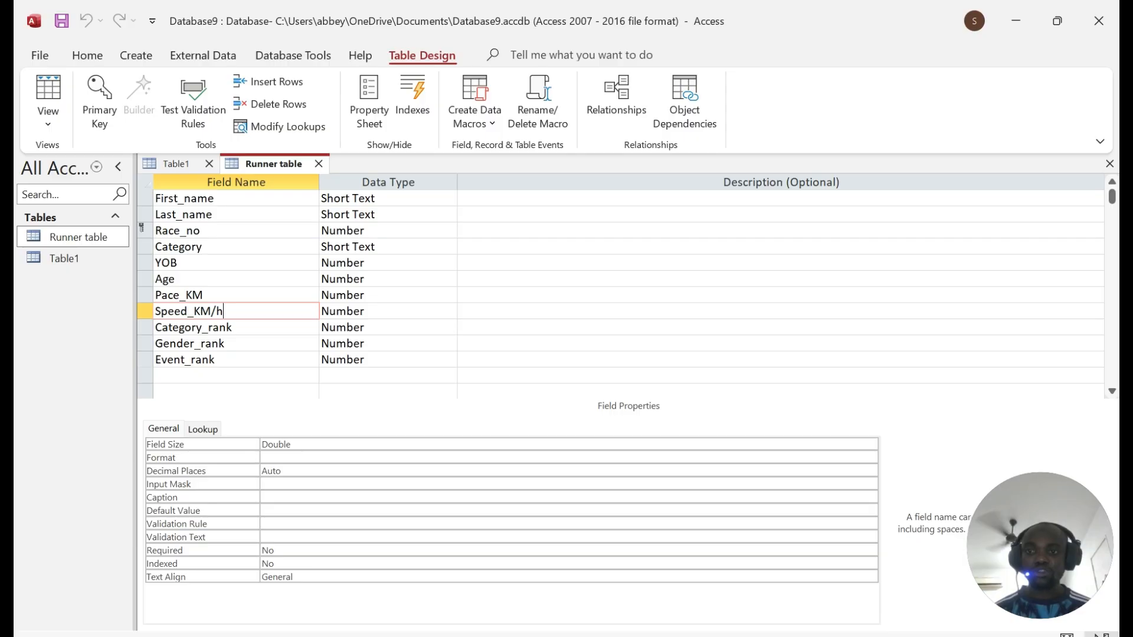
{"action": "left_click", "coordinate": [387, 311]}
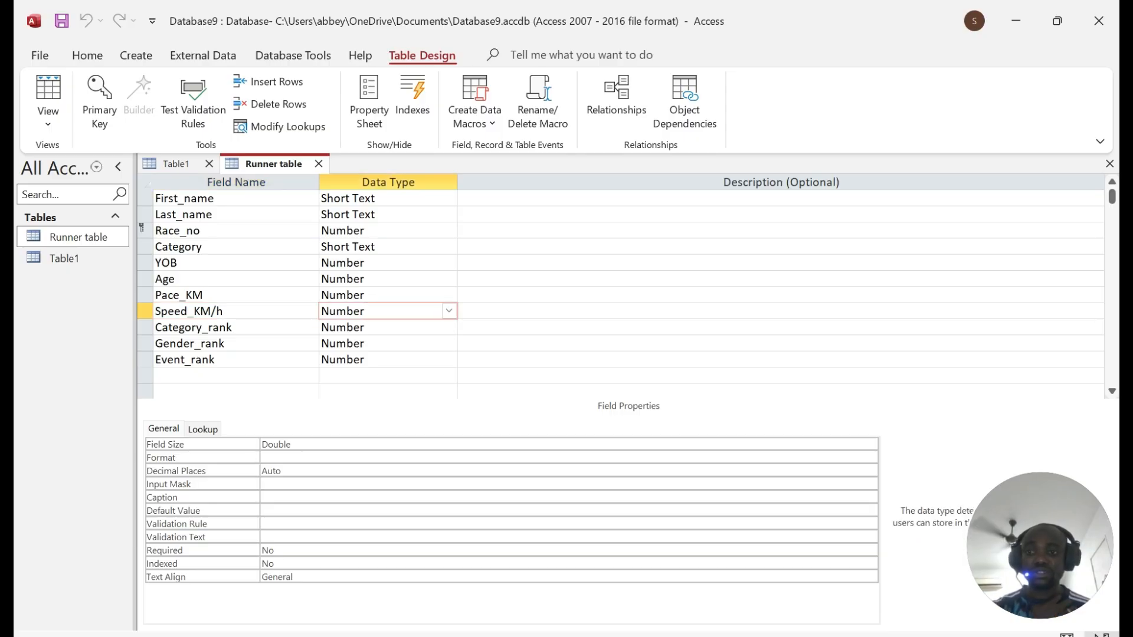
{"action": "left_click", "coordinate": [566, 458]}
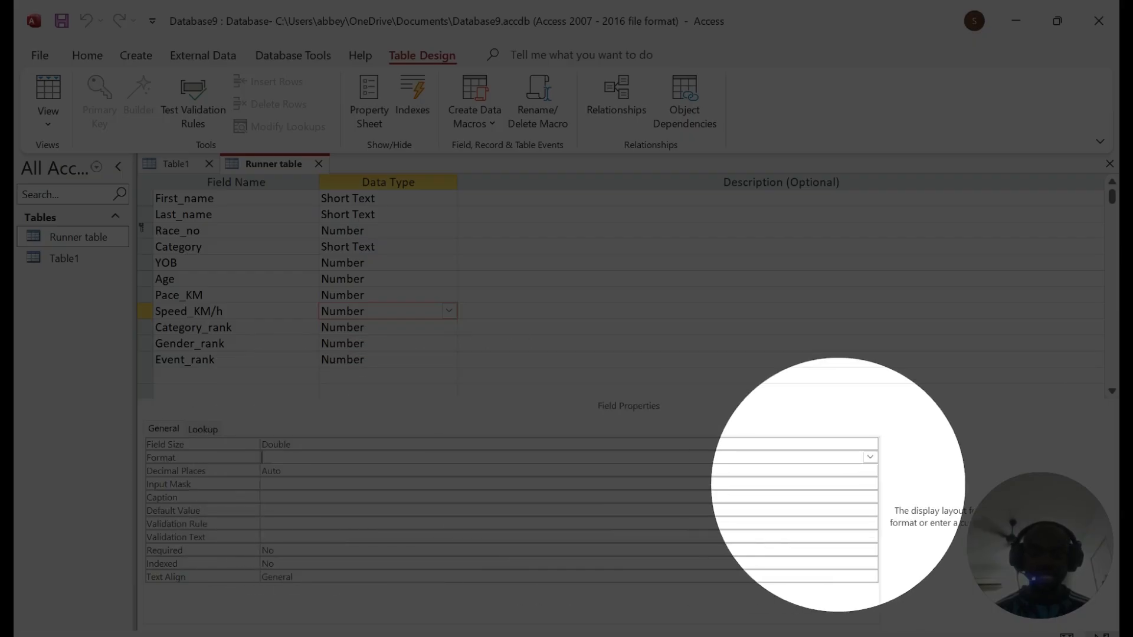
{"action": "left_click", "coordinate": [847, 474]}
{"action": "left_click", "coordinate": [870, 471]}
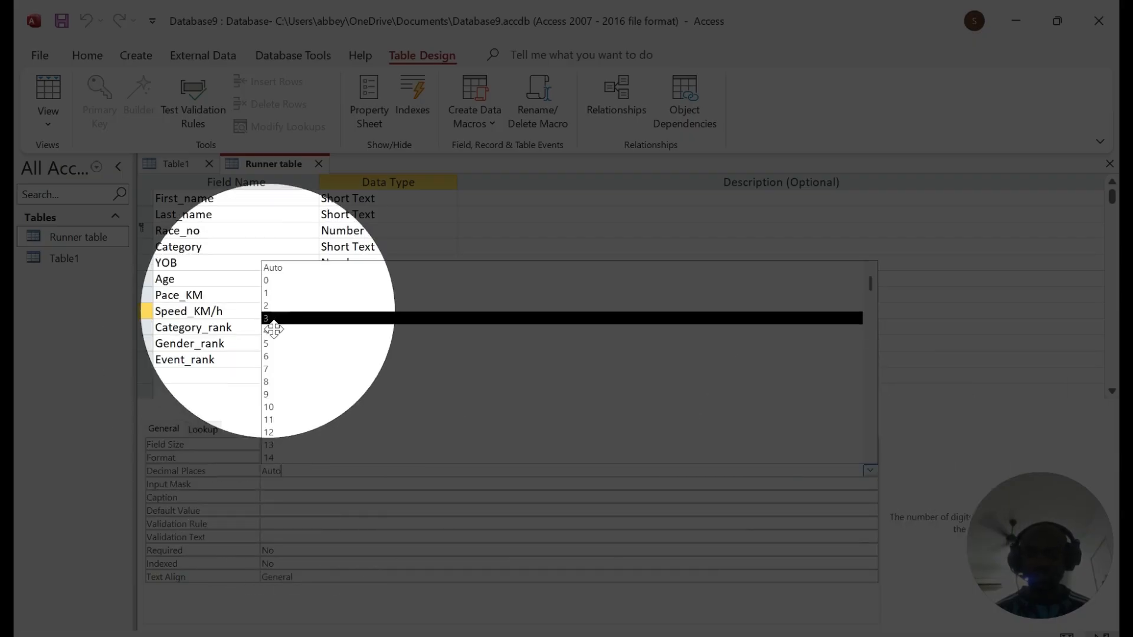
{"action": "left_click", "coordinate": [269, 306]}
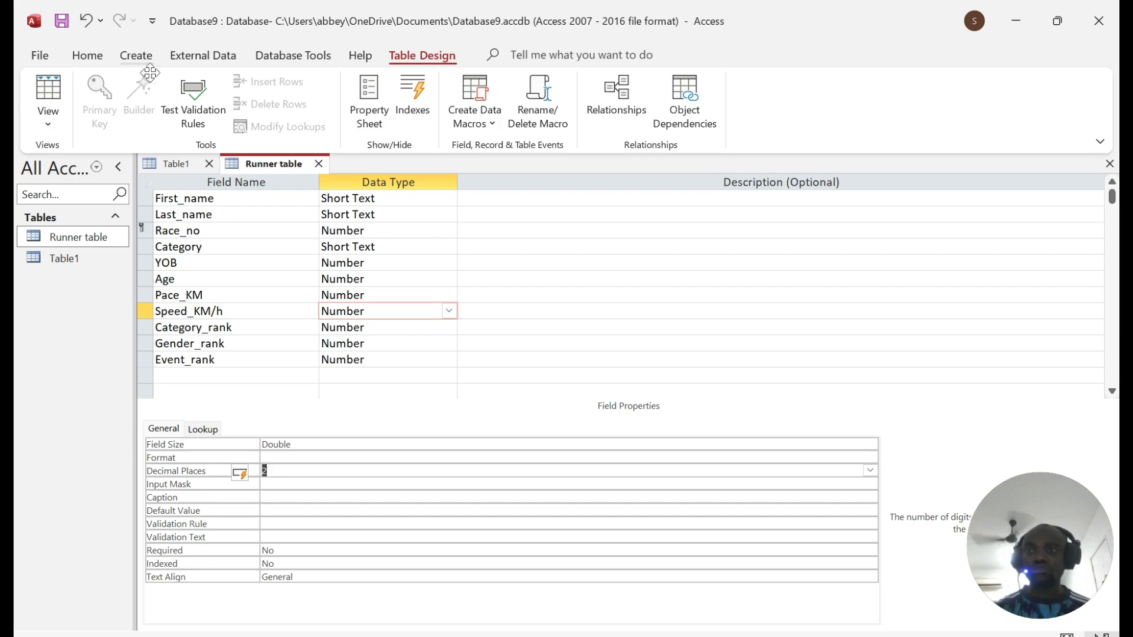
Step: Capture a screenshot of the Runner table design as evidence
{"action": "key", "text": "super+shift+s"}
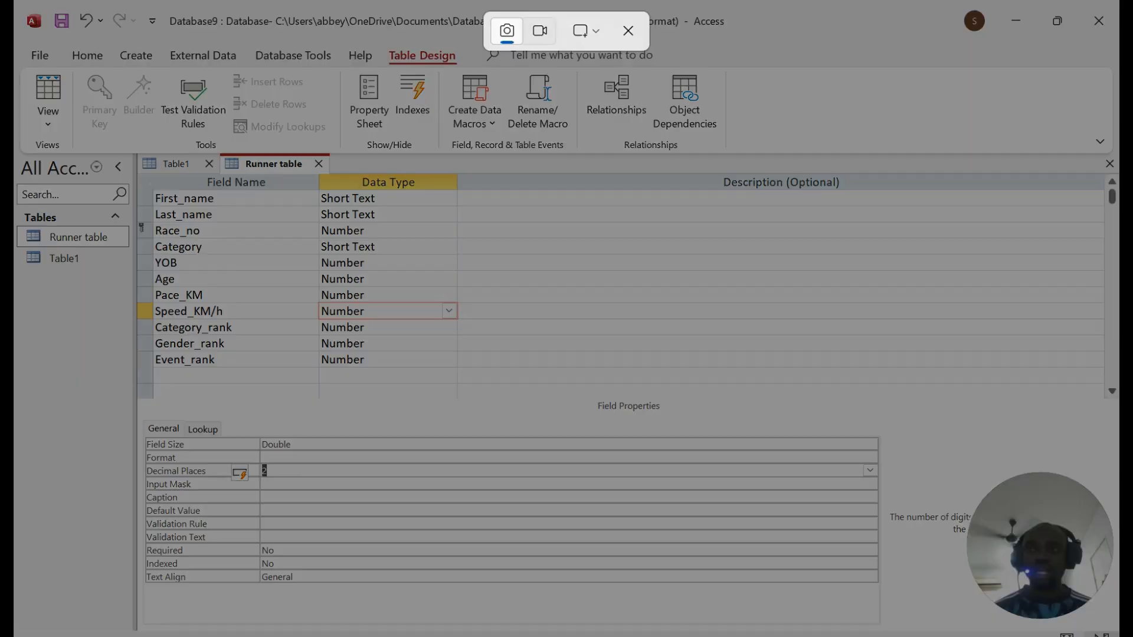
{"action": "mouse_move", "coordinate": [14, 1]}
{"action": "left_mouse_down"}
{"action": "mouse_move", "coordinate": [523, 354]}
{"action": "mouse_move", "coordinate": [1036, 614]}
{"action": "mouse_move", "coordinate": [946, 629]}
{"action": "left_mouse_up"}
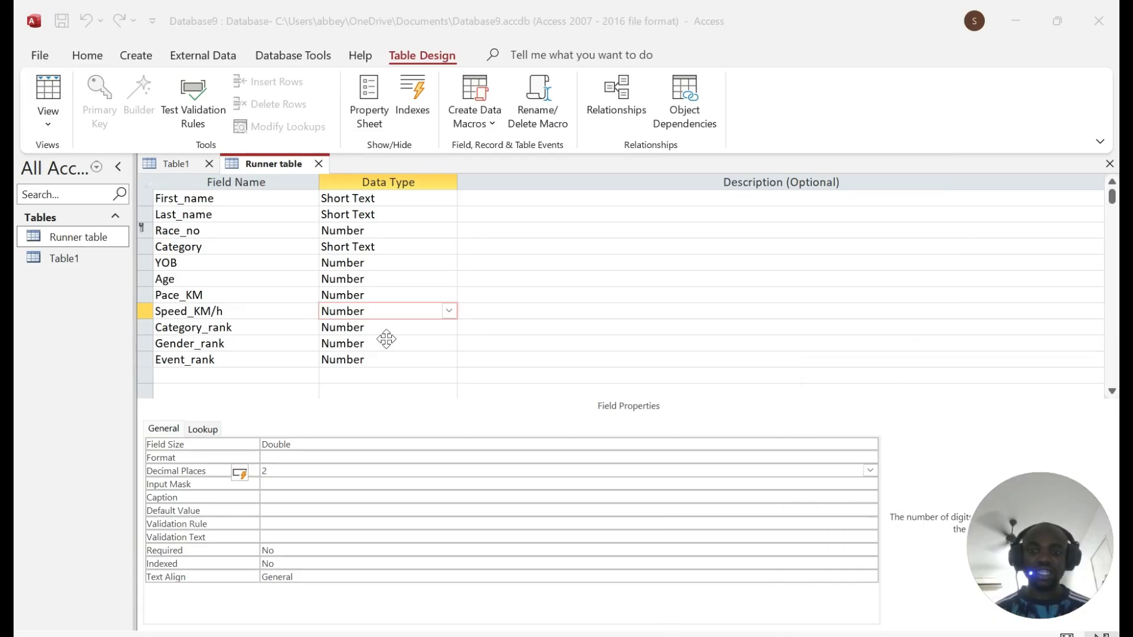
{"action": "key", "text": "alt+Tab"}
Step: Read question 15 on importing j2522group.csv with all fields as text
{"action": "scroll", "coordinate": [559, 354], "scroll_direction": "down", "scroll_amount": 3}
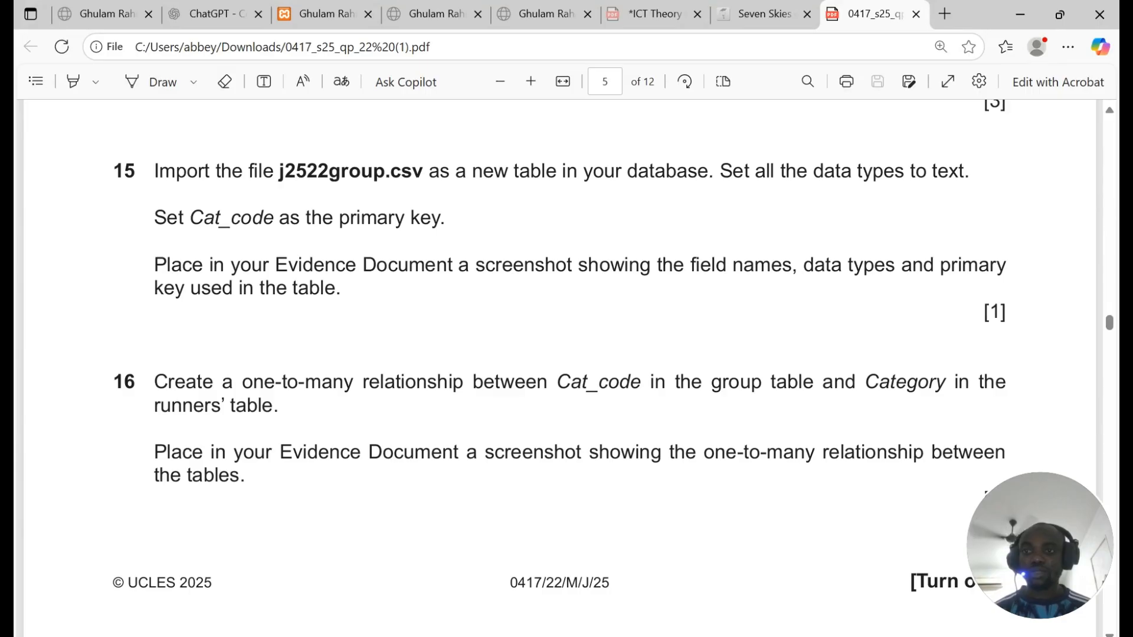
{"action": "left_click_drag", "start_coordinate": [274, 171], "coordinate": [959, 171]}
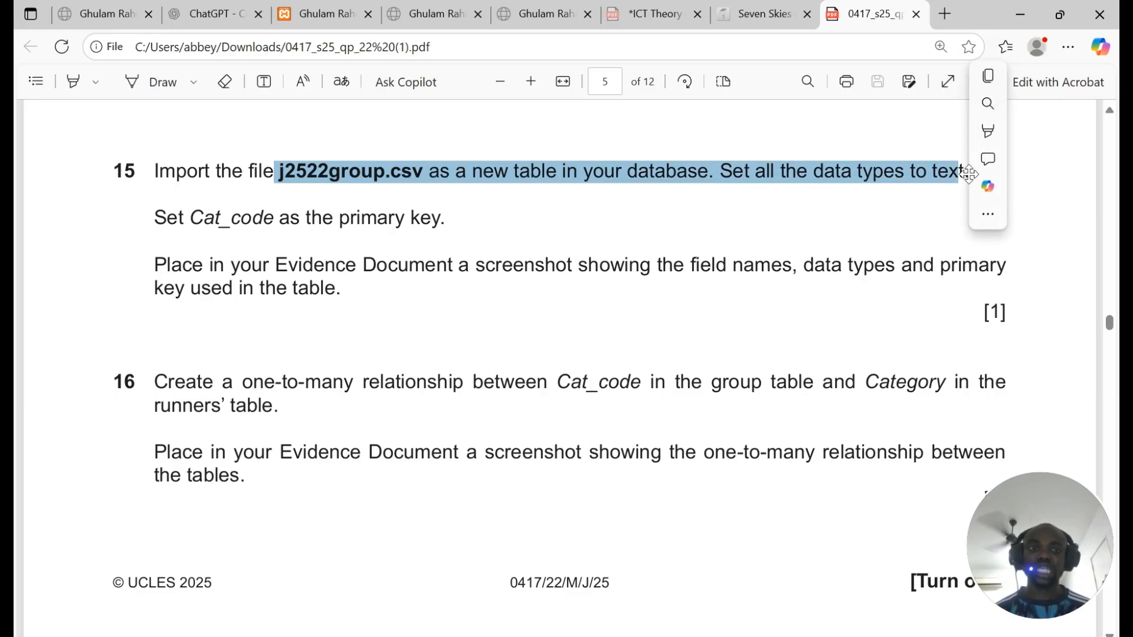
{"action": "key", "text": "alt+Tab"}
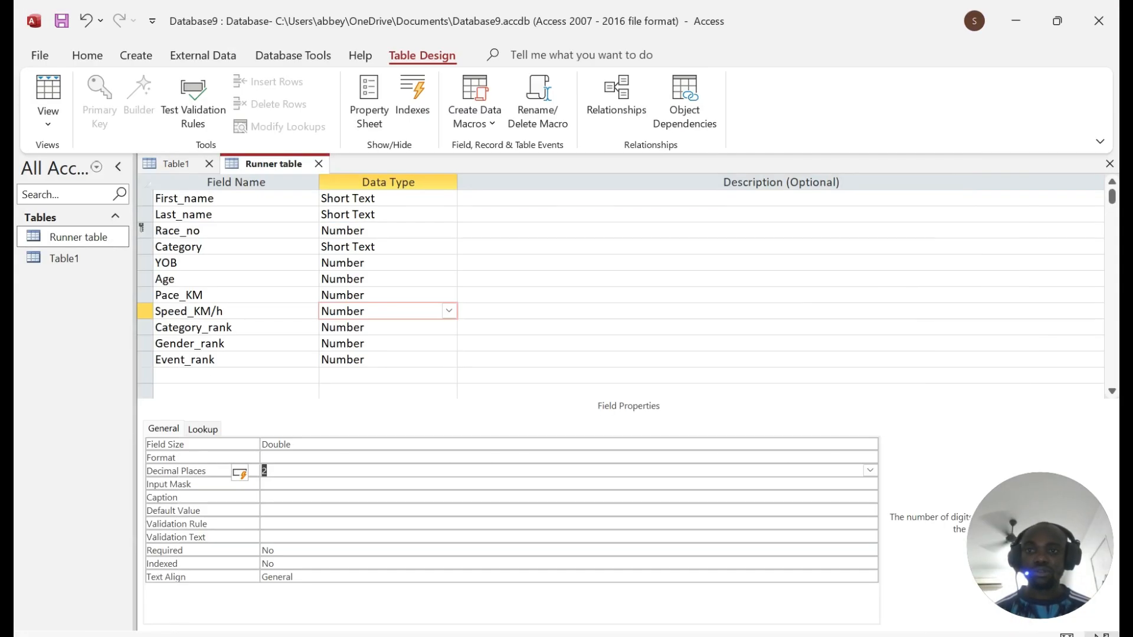
Step: Start a Text File import from External Data and select the j2522group file
{"action": "left_click", "coordinate": [202, 56]}
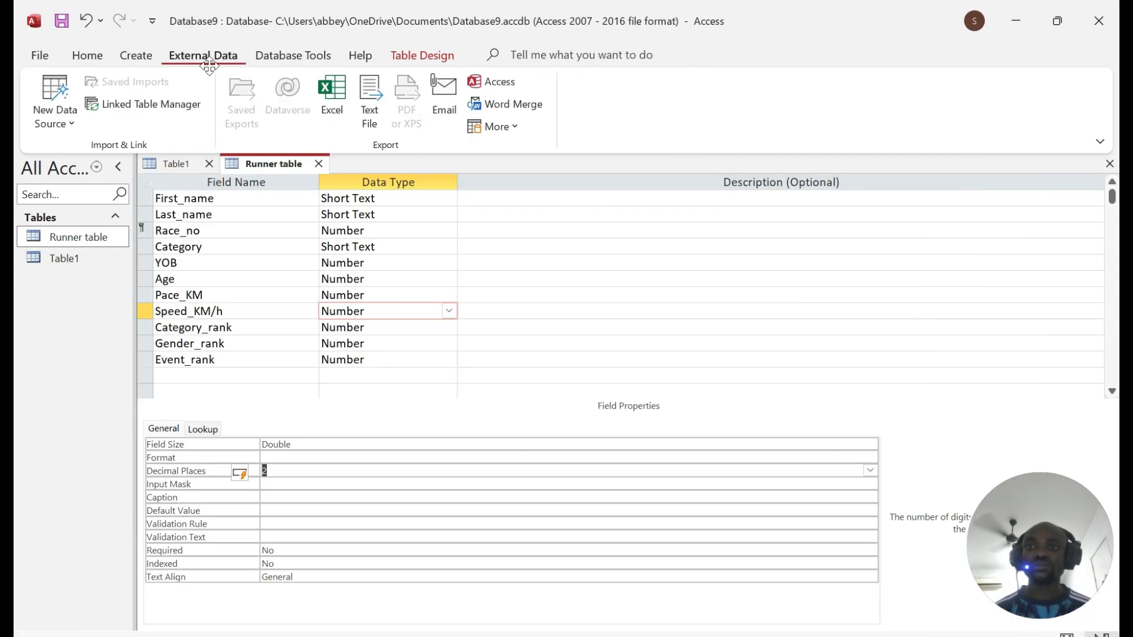
{"action": "left_click", "coordinate": [55, 112]}
{"action": "mouse_move", "coordinate": [112, 159]}
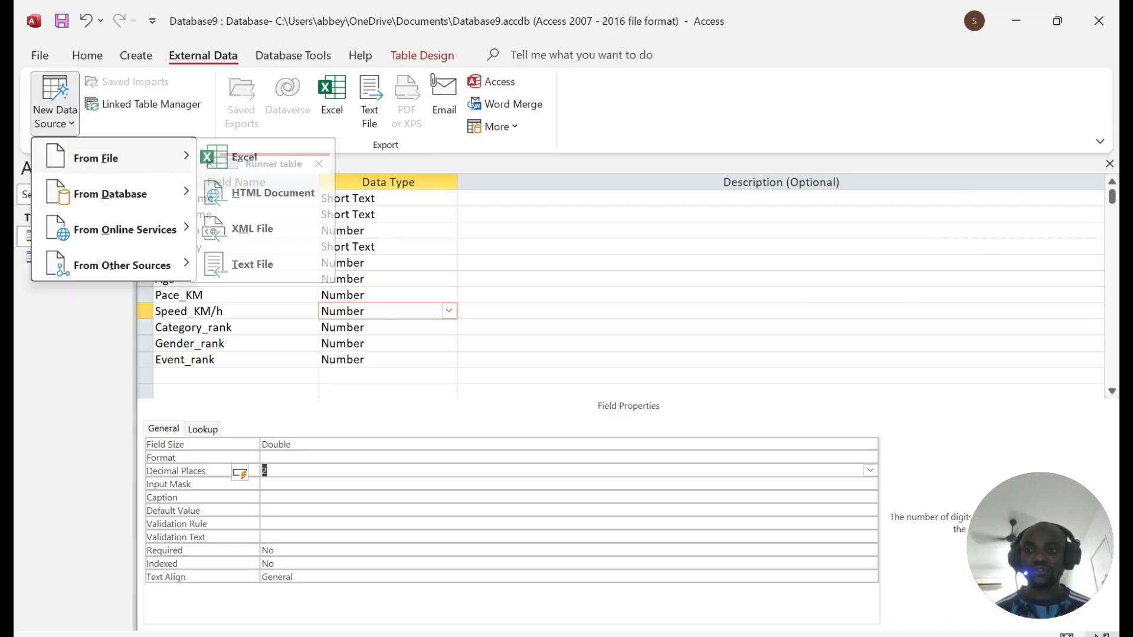
{"action": "left_click", "coordinate": [259, 264]}
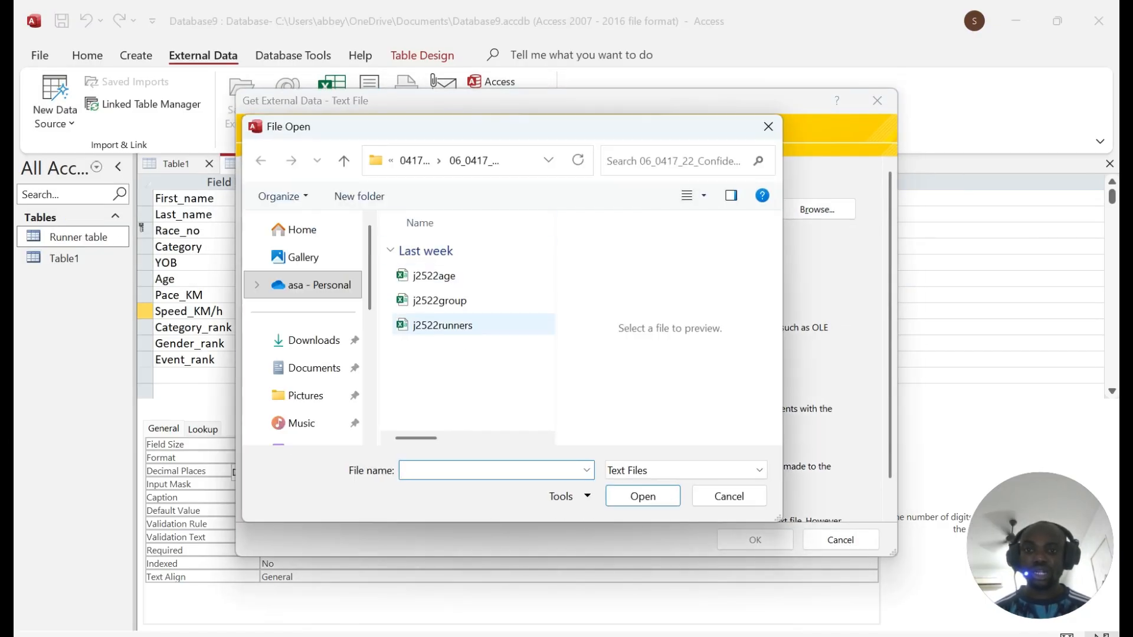
{"action": "left_click", "coordinate": [440, 300]}
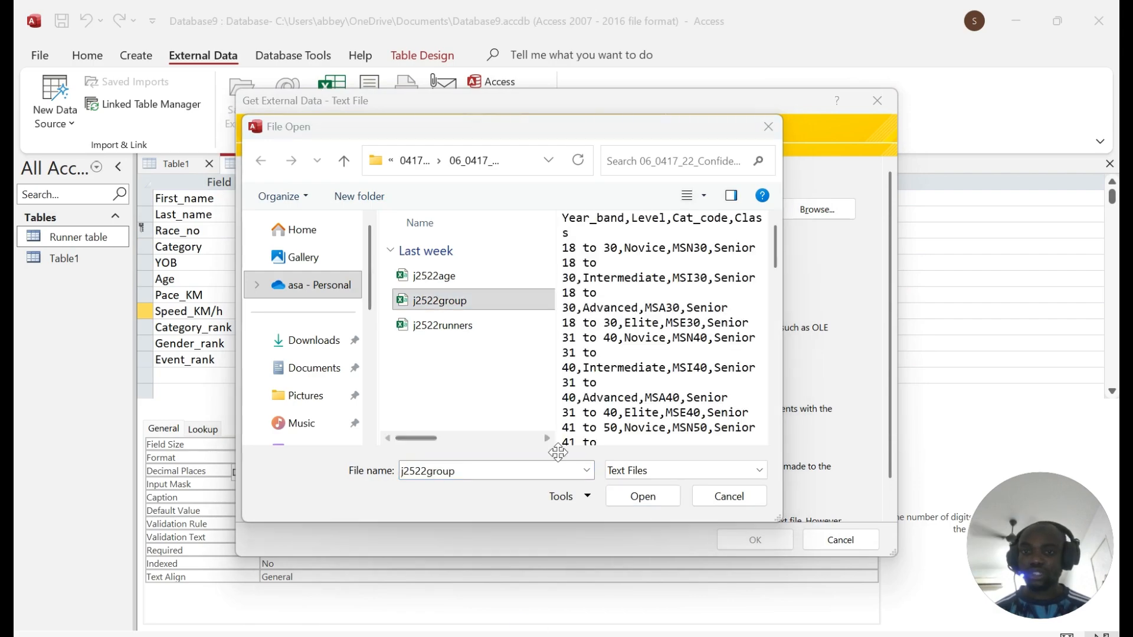
{"action": "key", "text": "alt+Tab"}
{"action": "key", "text": "alt+Tab"}
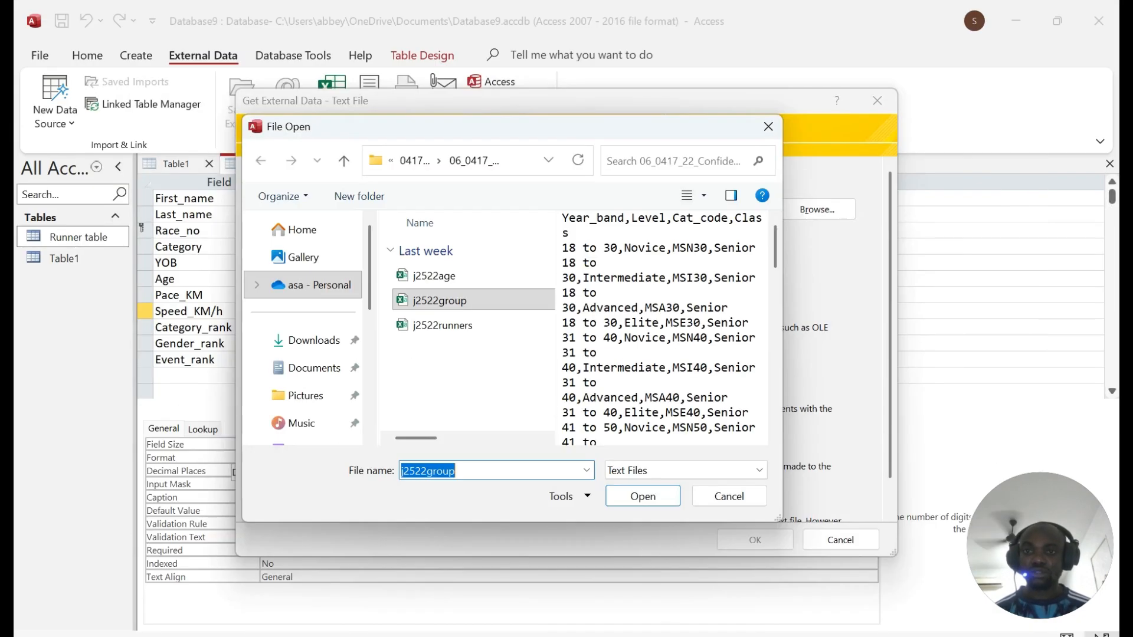
{"action": "left_click", "coordinate": [640, 496]}
{"action": "left_click", "coordinate": [755, 548]}
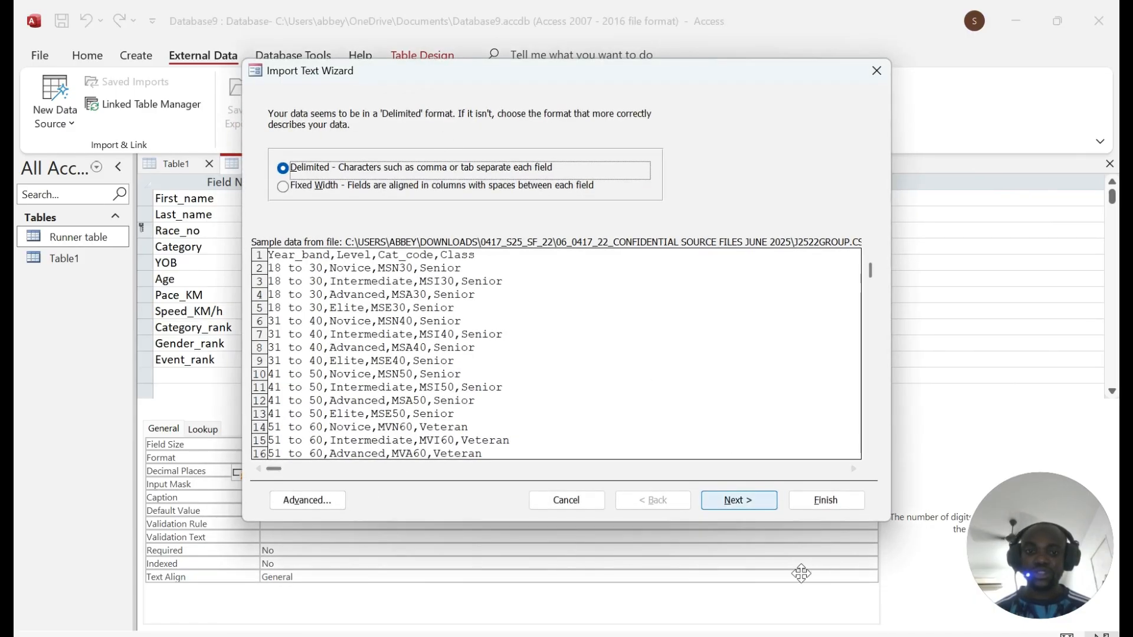
Step: Keep it comma-delimited with first-row field names and open the Advanced import specification
{"action": "left_click", "coordinate": [751, 507]}
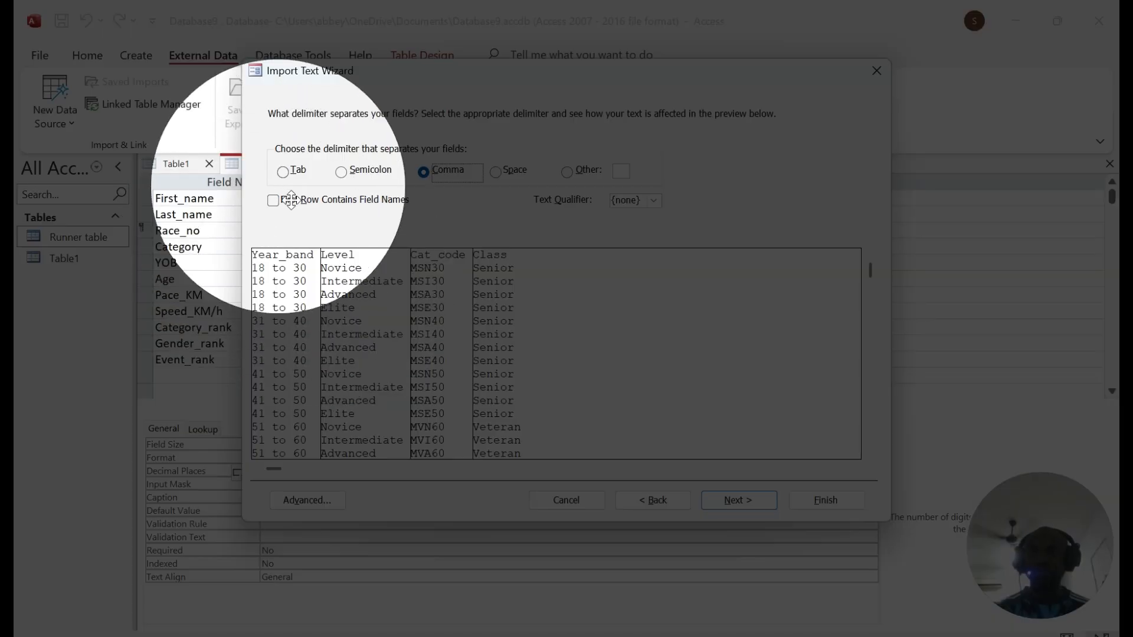
{"action": "left_click", "coordinate": [273, 200]}
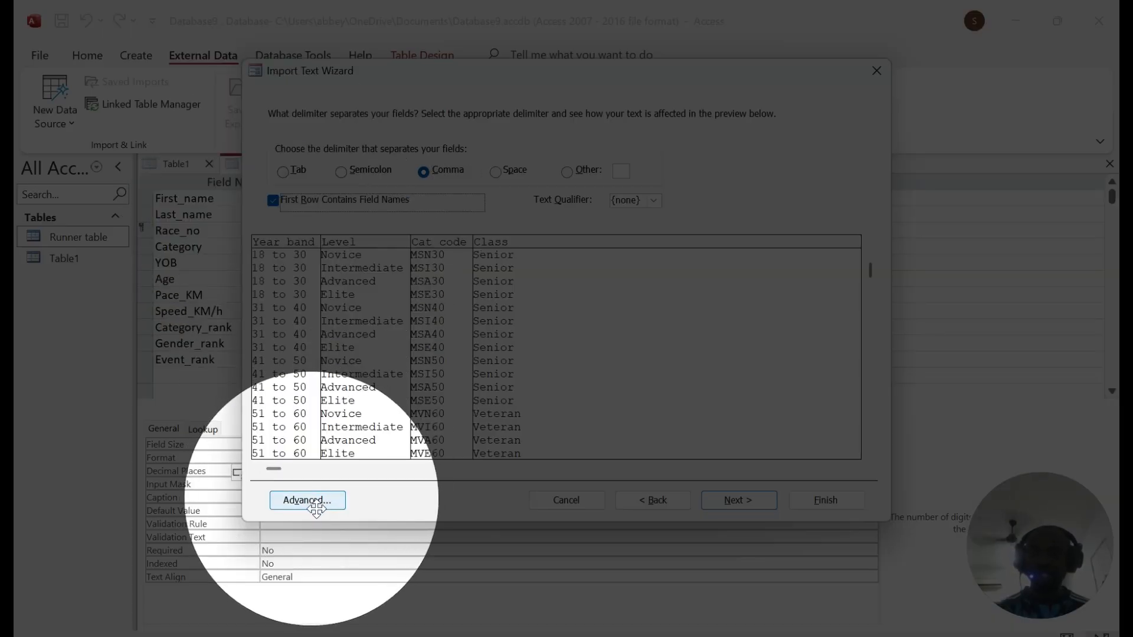
{"action": "left_click", "coordinate": [309, 501]}
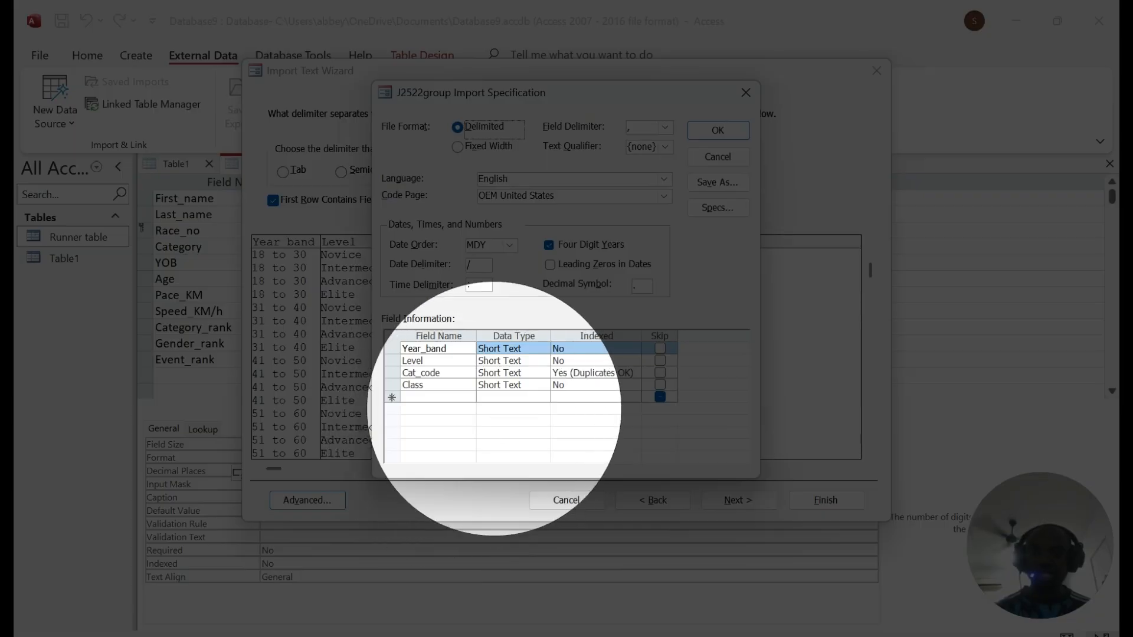
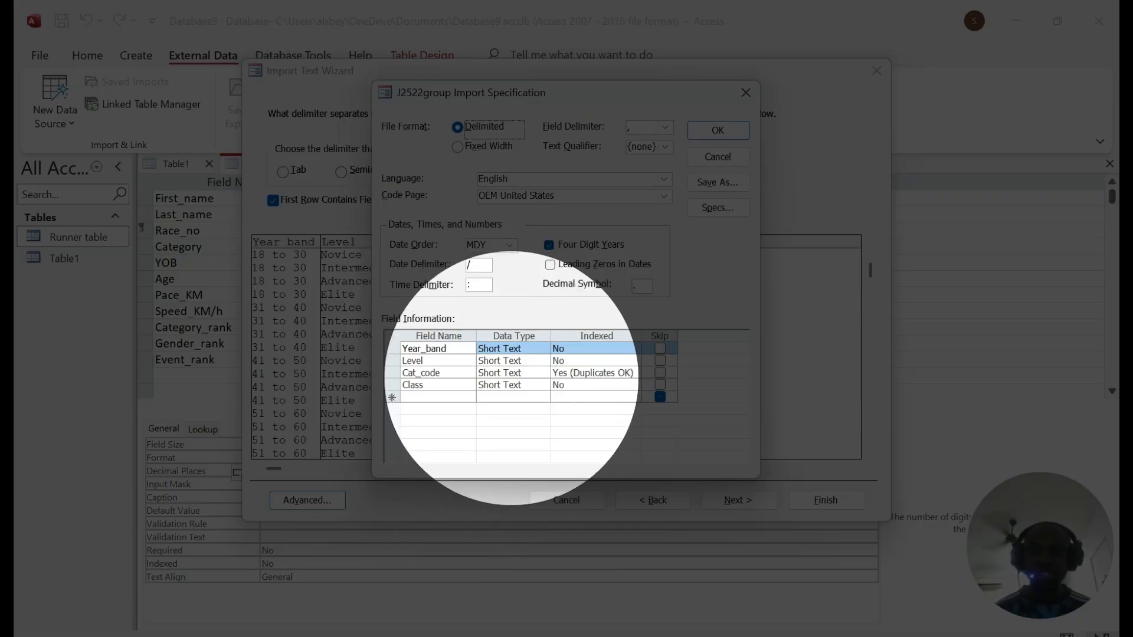
Step: Confirm the import specification and advance the wizard to the primary key step, checking the question
{"action": "left_click", "coordinate": [718, 130]}
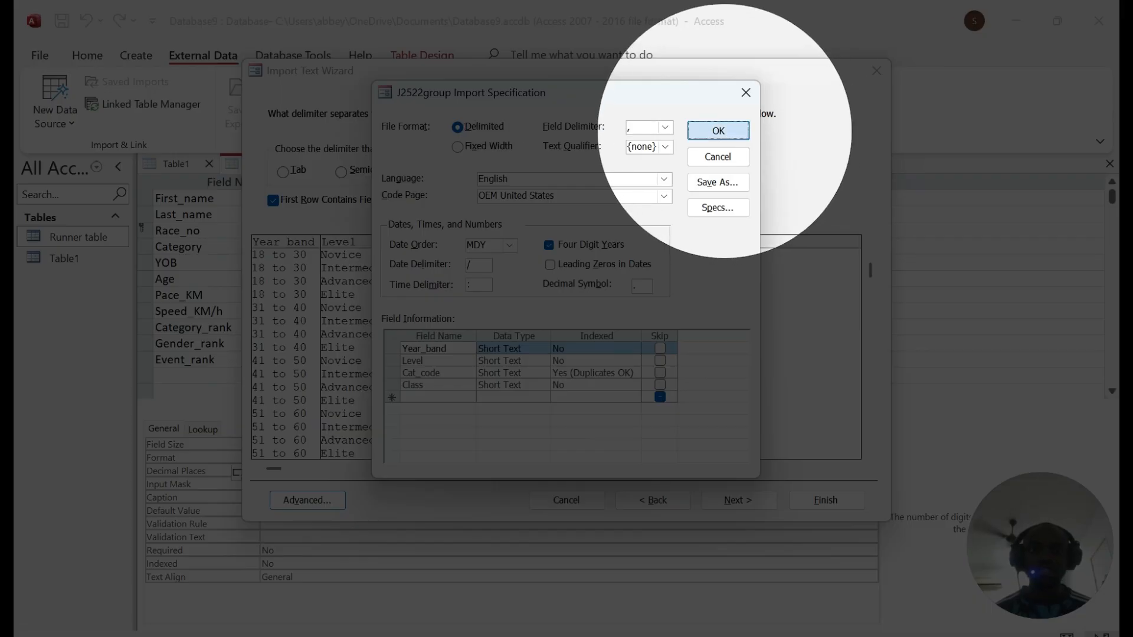
{"action": "left_click", "coordinate": [740, 500]}
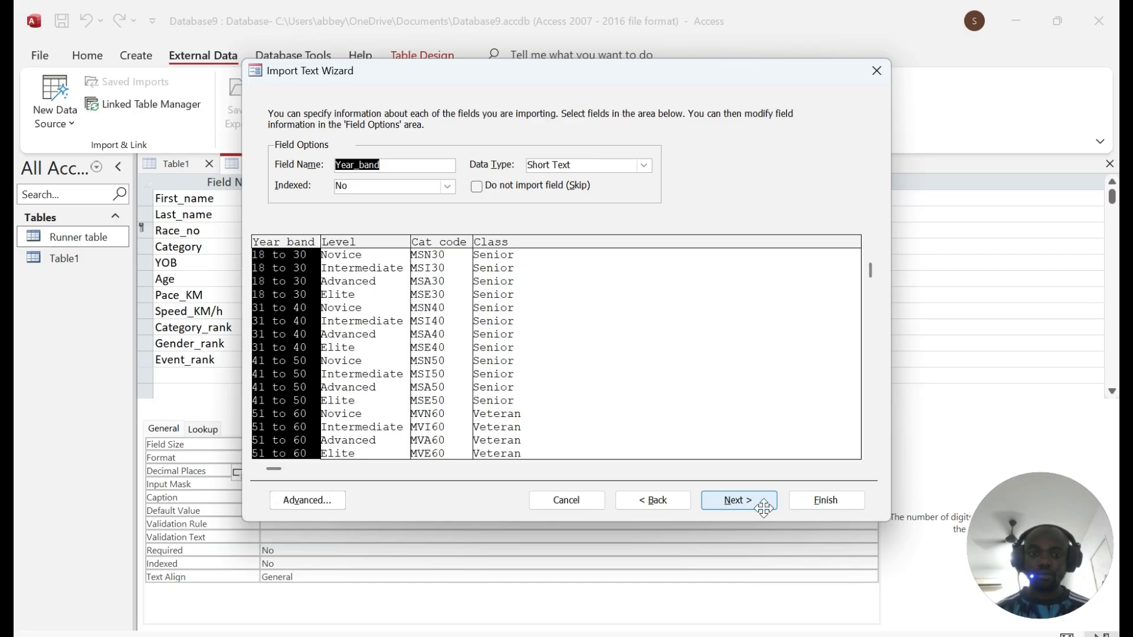
{"action": "left_click", "coordinate": [736, 502]}
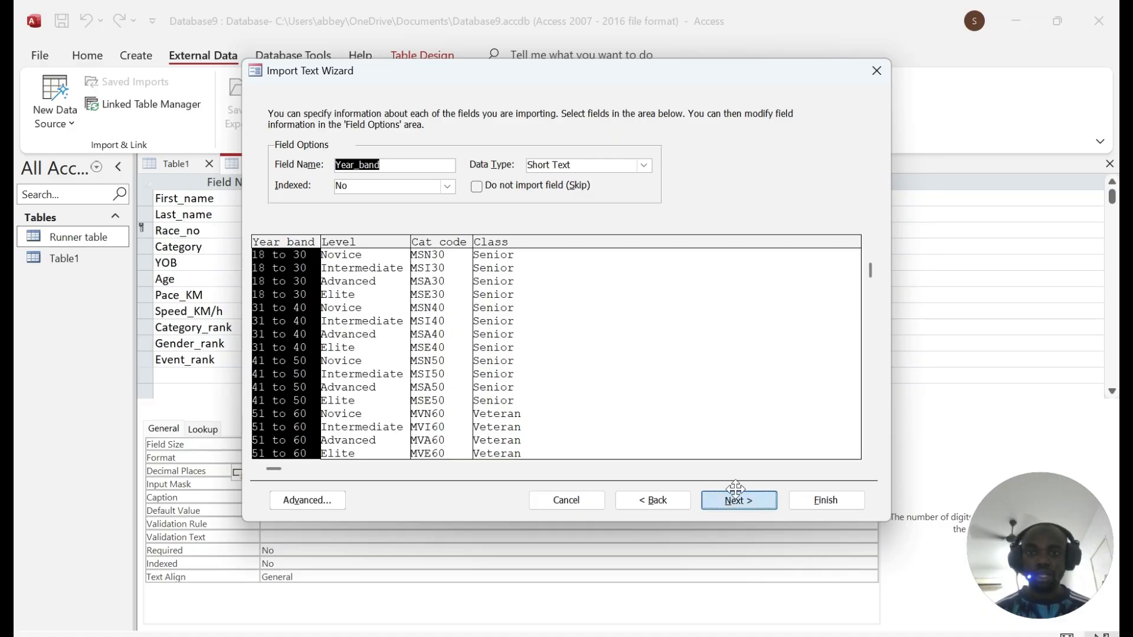
{"action": "mouse_move", "coordinate": [533, 635]}
{"action": "left_click", "coordinate": [534, 602]}
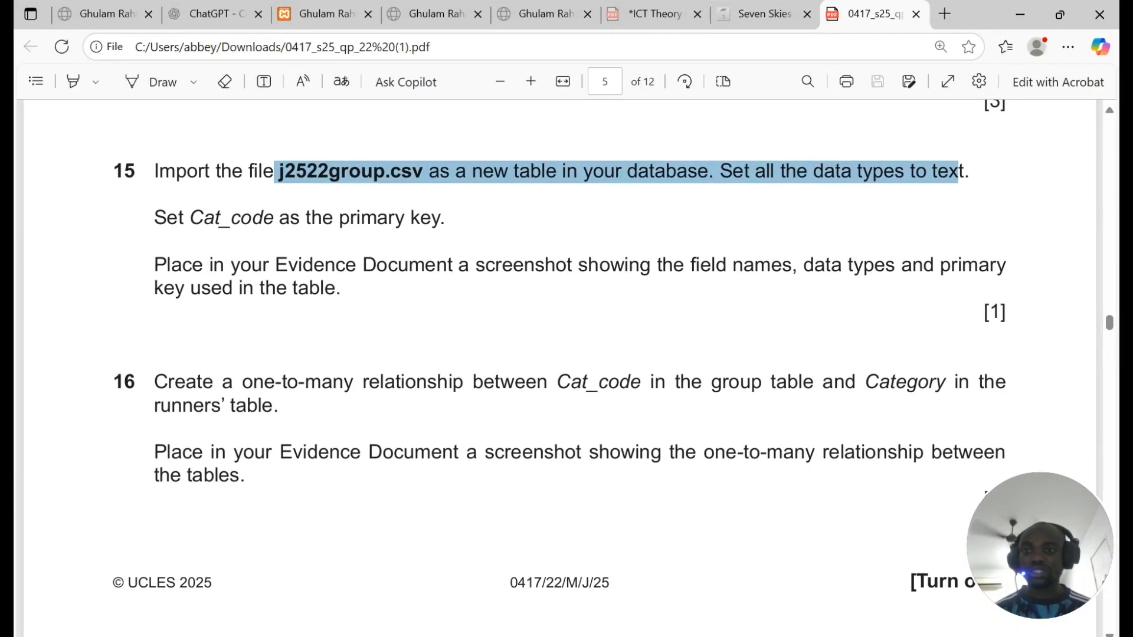
{"action": "left_click_drag", "start_coordinate": [154, 218], "coordinate": [472, 276]}
{"action": "left_click", "coordinate": [534, 634]}
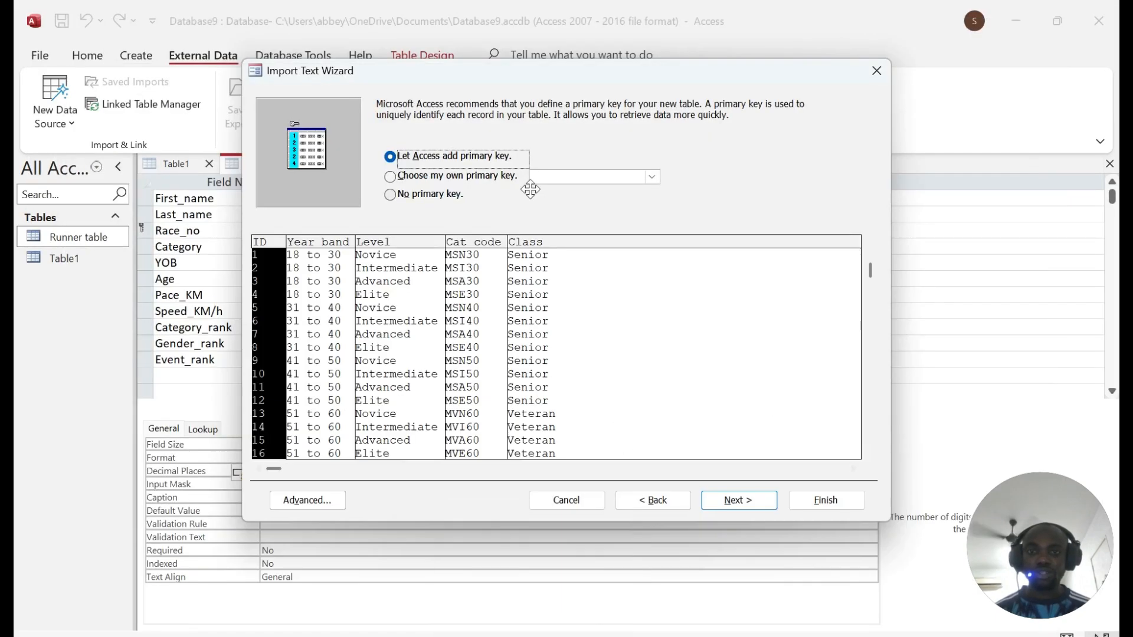
Step: Set Cat_code as the primary key, name the table Group table, and finish the import
{"action": "left_click", "coordinate": [653, 177]}
{"action": "left_click", "coordinate": [558, 214]}
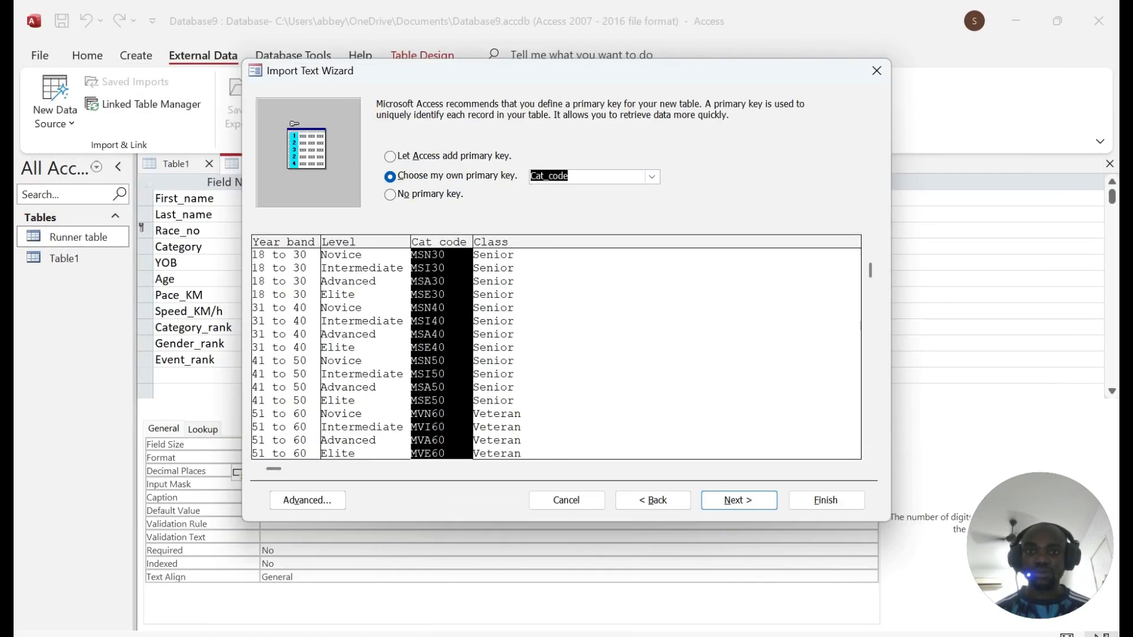
{"action": "left_click", "coordinate": [729, 492]}
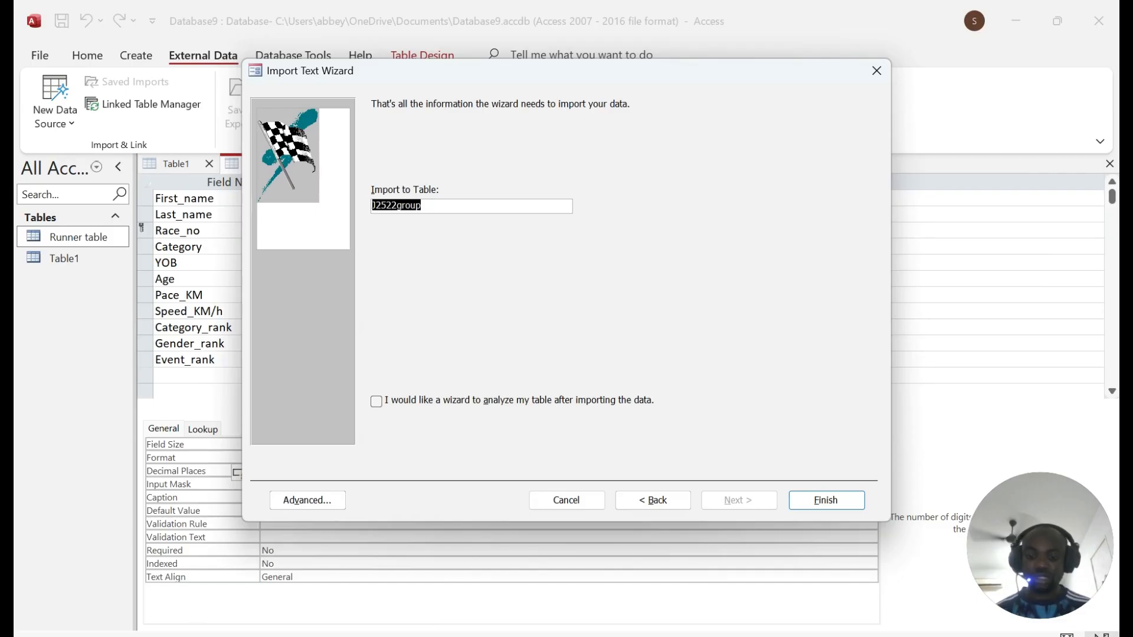
{"action": "type", "text": "Group table"}
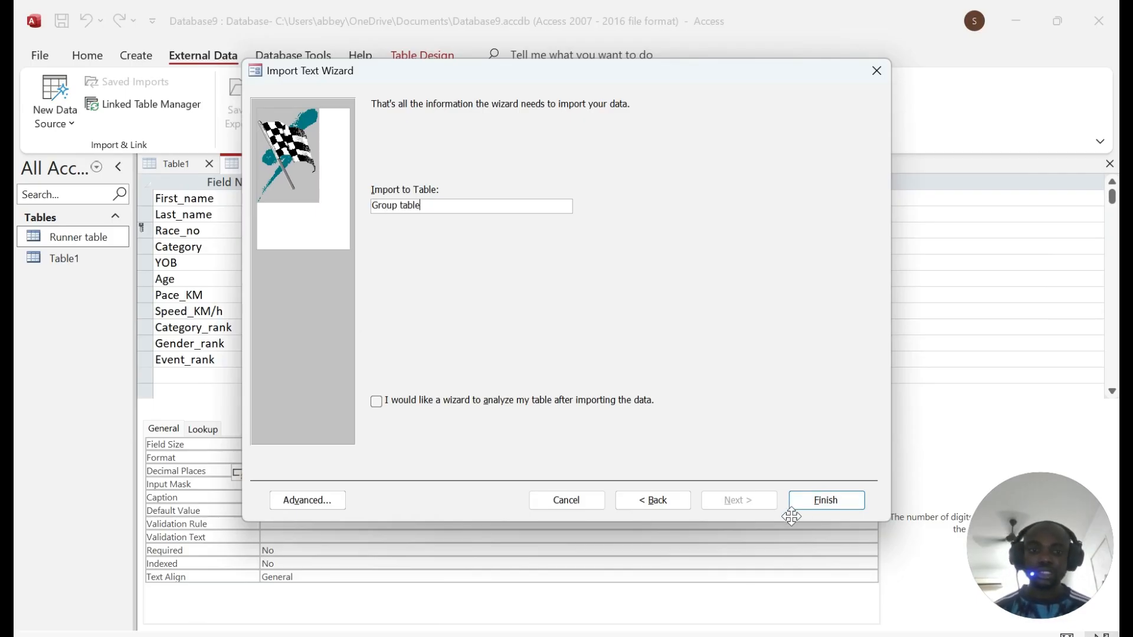
{"action": "left_click", "coordinate": [829, 496]}
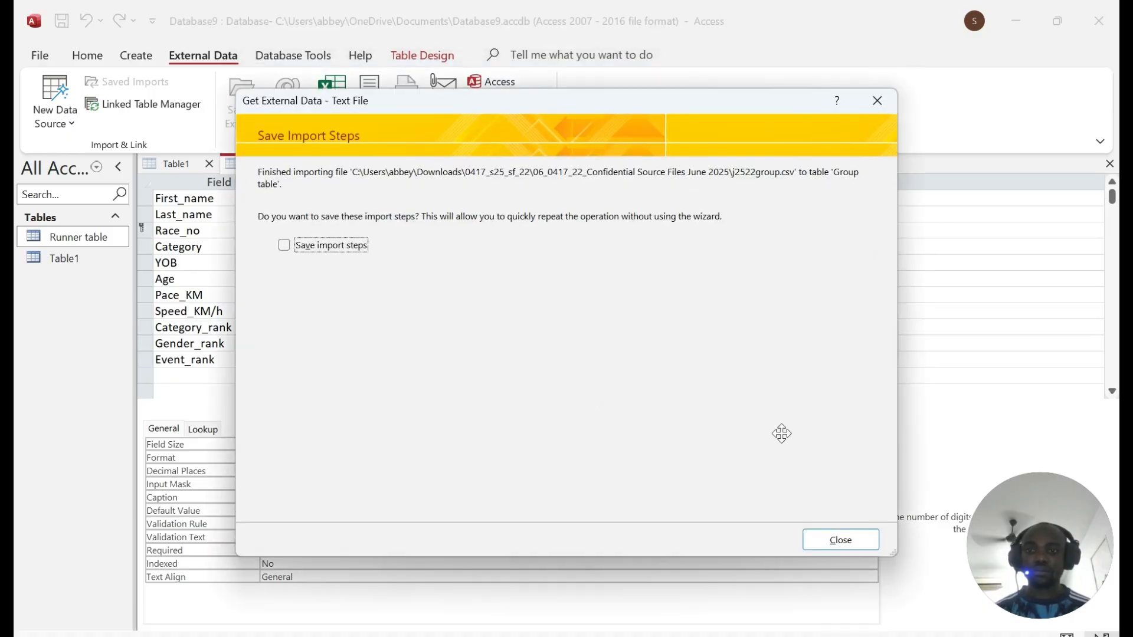
Step: Skip saving the import steps and open Group table to check its records
{"action": "left_click", "coordinate": [862, 545]}
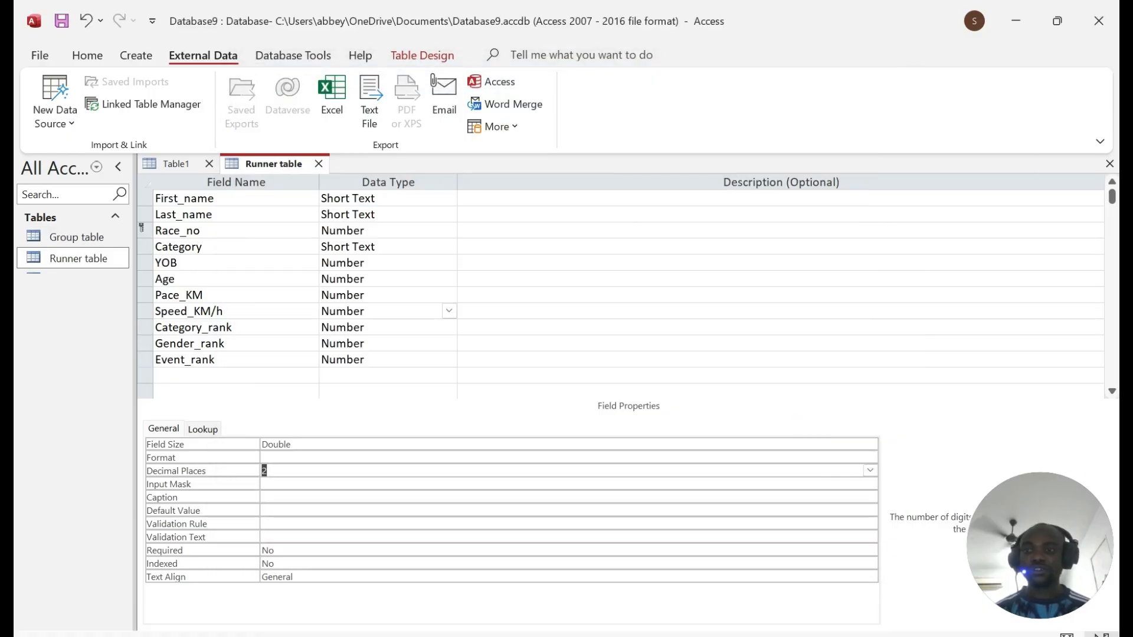
{"action": "double_click", "coordinate": [88, 238]}
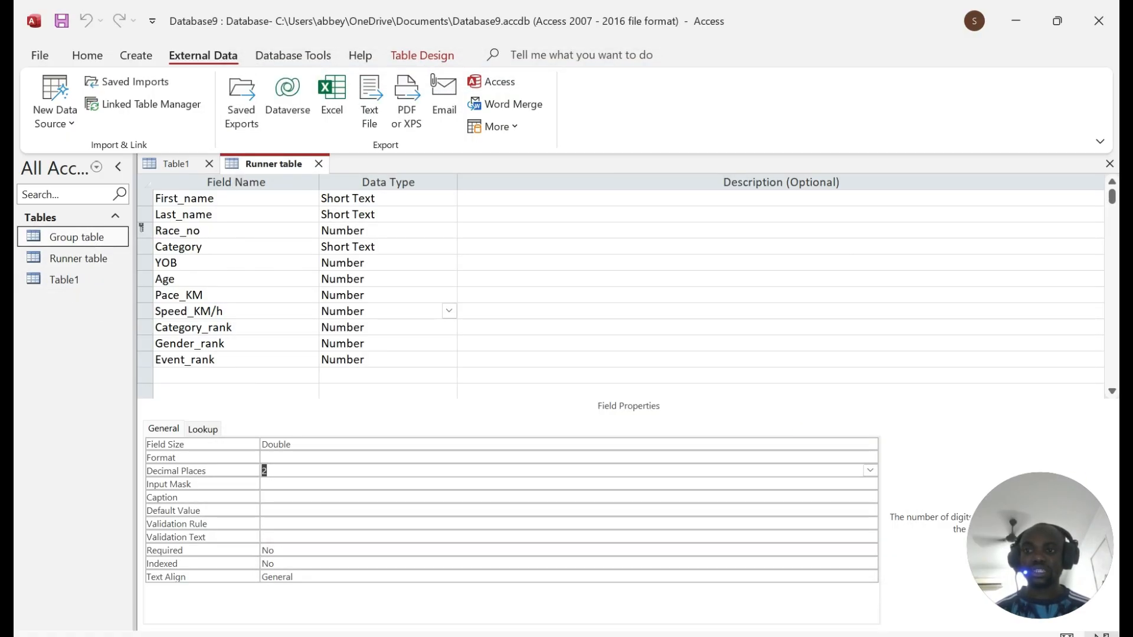
{"action": "scroll", "coordinate": [351, 401], "scroll_direction": "down", "scroll_amount": 15}
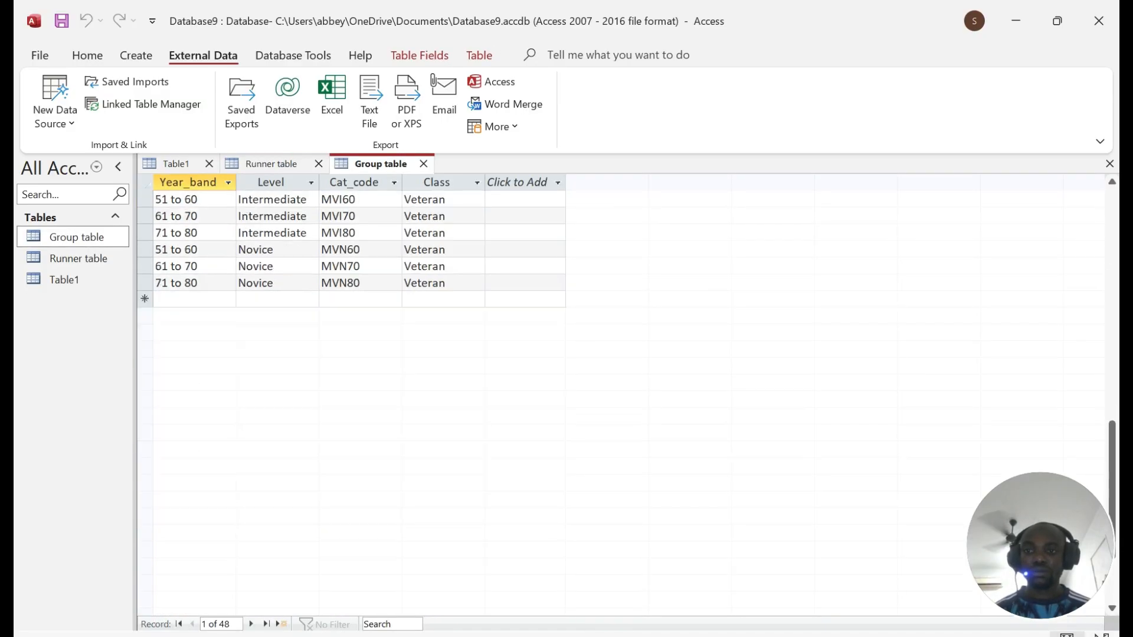
{"action": "scroll", "coordinate": [351, 401], "scroll_direction": "up", "scroll_amount": 16}
{"action": "scroll", "coordinate": [351, 402], "scroll_direction": "down", "scroll_amount": 5}
{"action": "scroll", "coordinate": [351, 401], "scroll_direction": "up", "scroll_amount": 5}
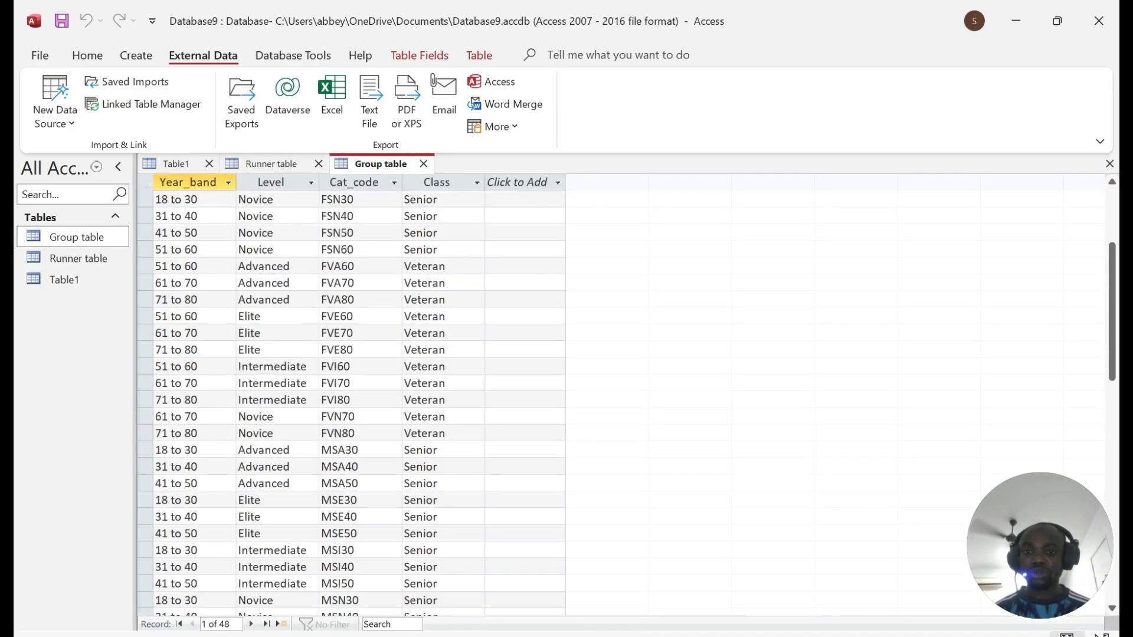
Step: Switch Group table to Design View and screenshot its field names and Short Text data types
{"action": "key", "text": "alt+Tab"}
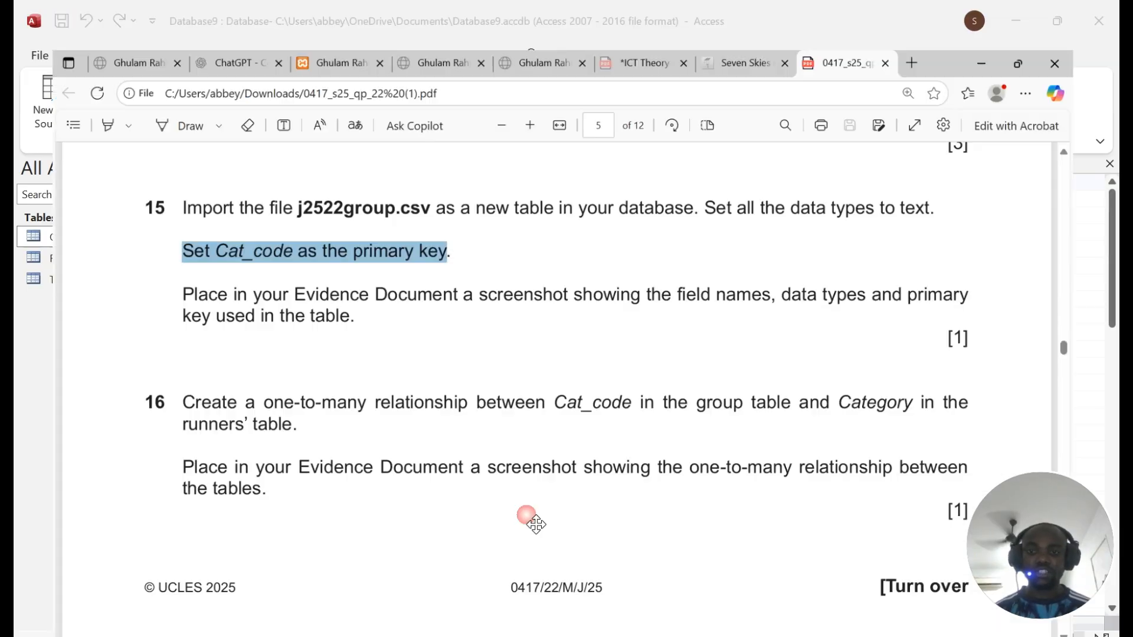
{"action": "left_click_drag", "start_coordinate": [154, 264], "coordinate": [341, 289]}
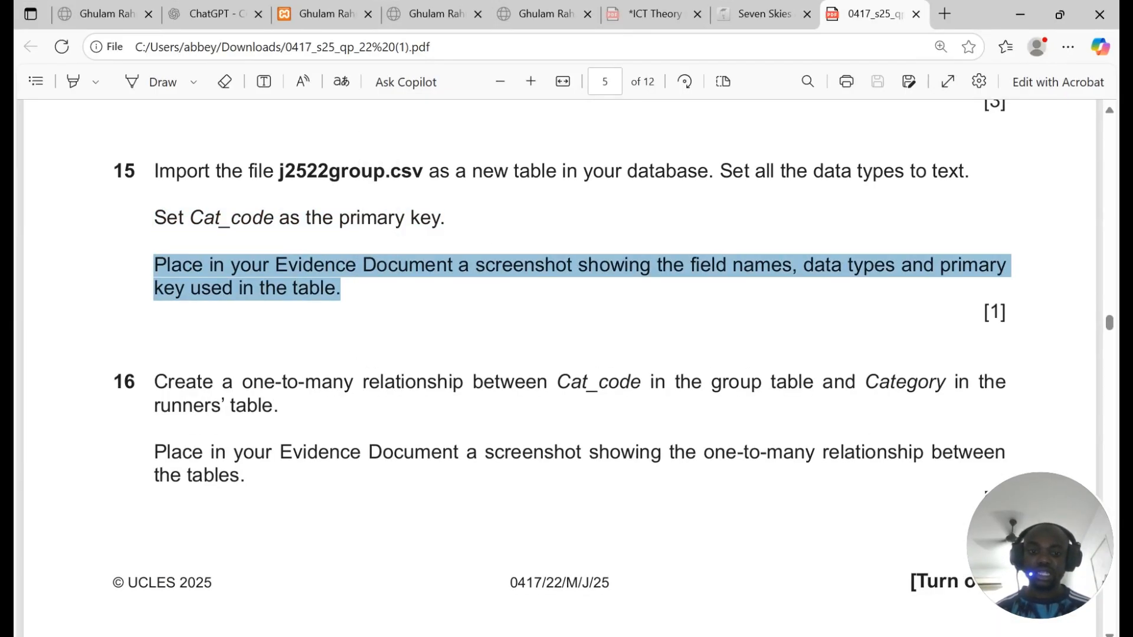
{"action": "key", "text": "alt+Tab"}
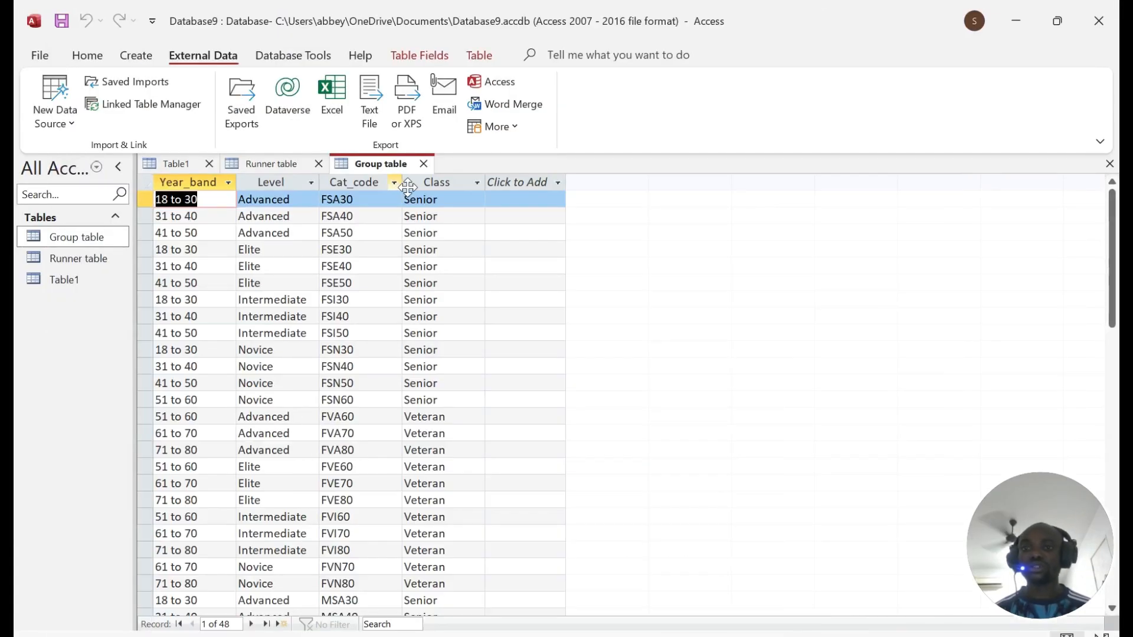
{"action": "right_click", "coordinate": [372, 164]}
{"action": "left_click", "coordinate": [434, 253]}
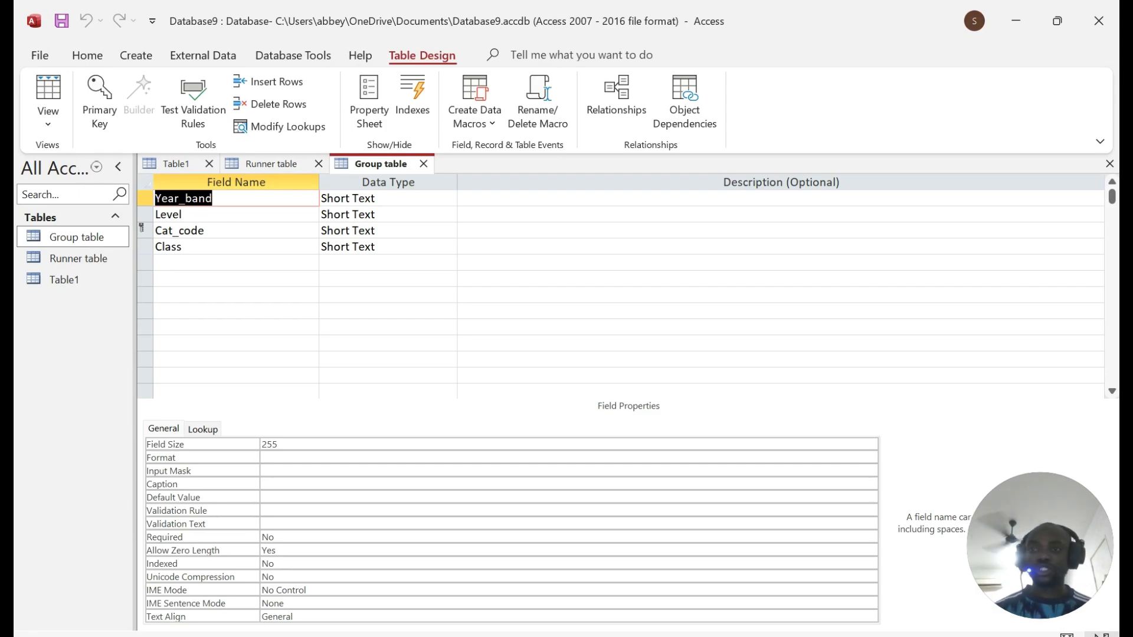
{"action": "key", "text": "super+shift+s"}
{"action": "left_click_drag", "start_coordinate": [21, 148], "coordinate": [892, 623]}
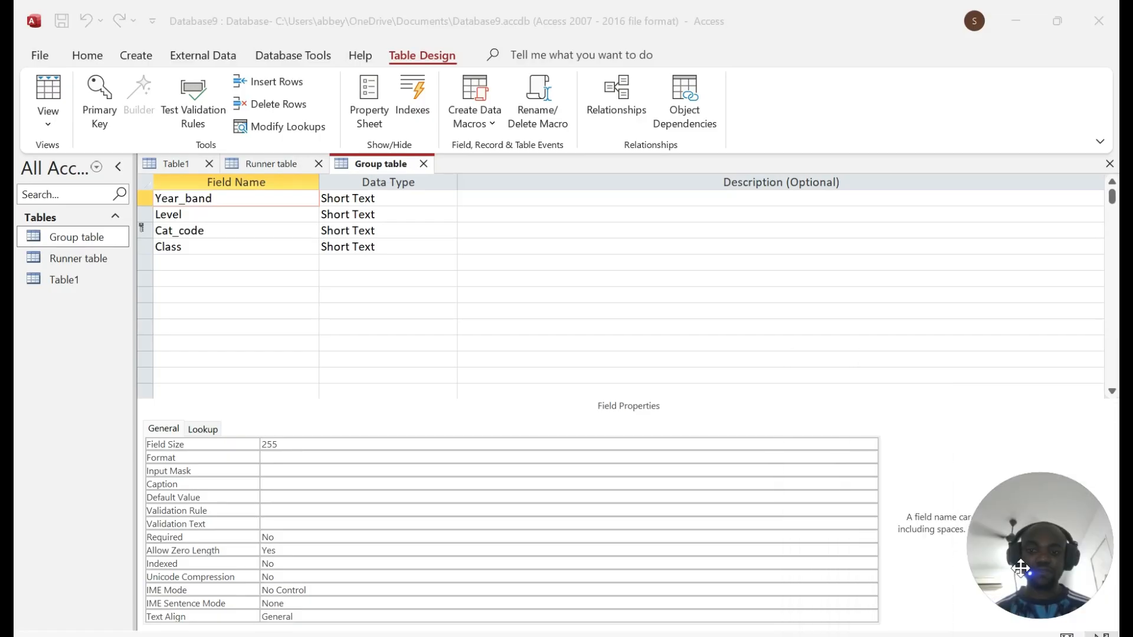
Step: Read the one-to-many relationship instruction, then go to Database Tools in Access
{"action": "key", "text": "alt+Tab"}
{"action": "scroll", "coordinate": [559, 368], "scroll_direction": "down", "scroll_amount": 3}
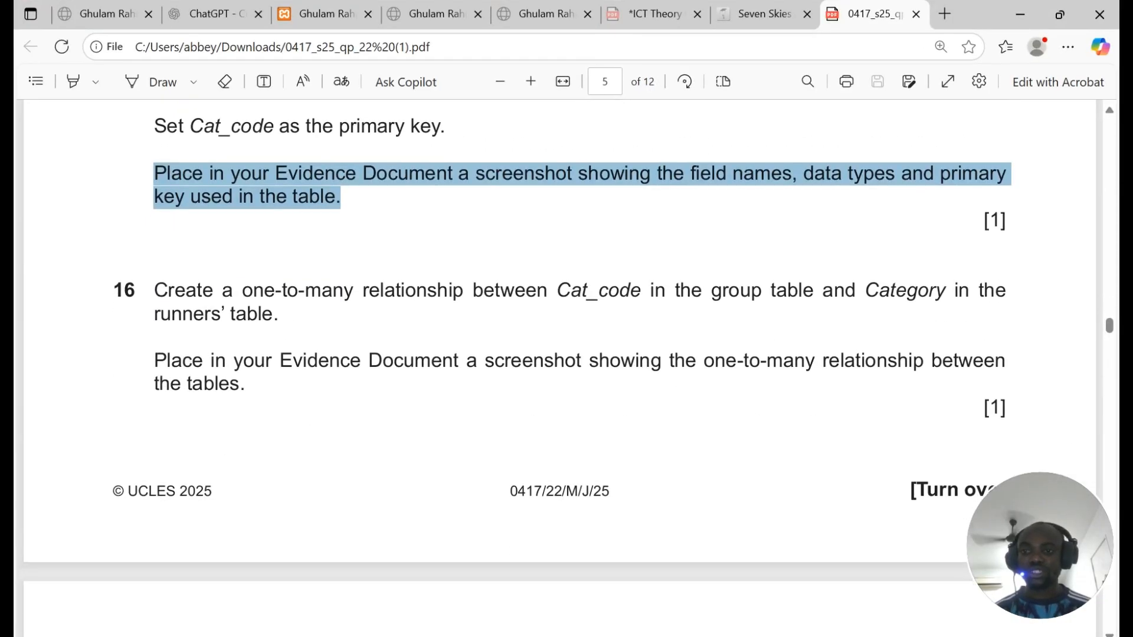
{"action": "left_click_drag", "start_coordinate": [242, 210], "coordinate": [819, 210]}
{"action": "left_click", "coordinate": [1020, 15]}
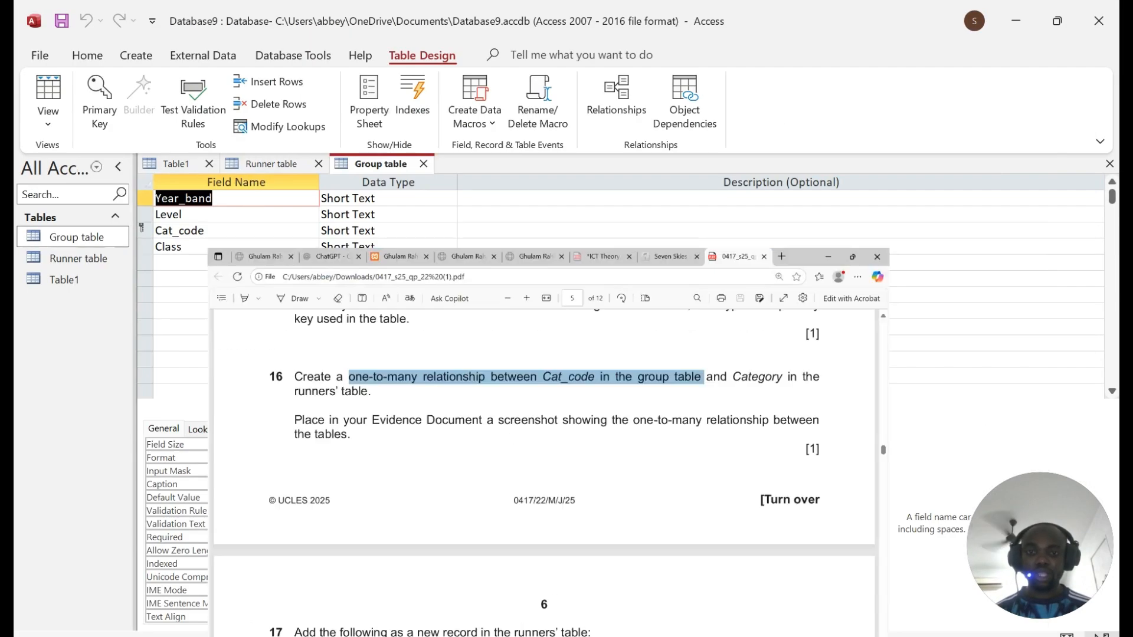
{"action": "left_click", "coordinate": [294, 56]}
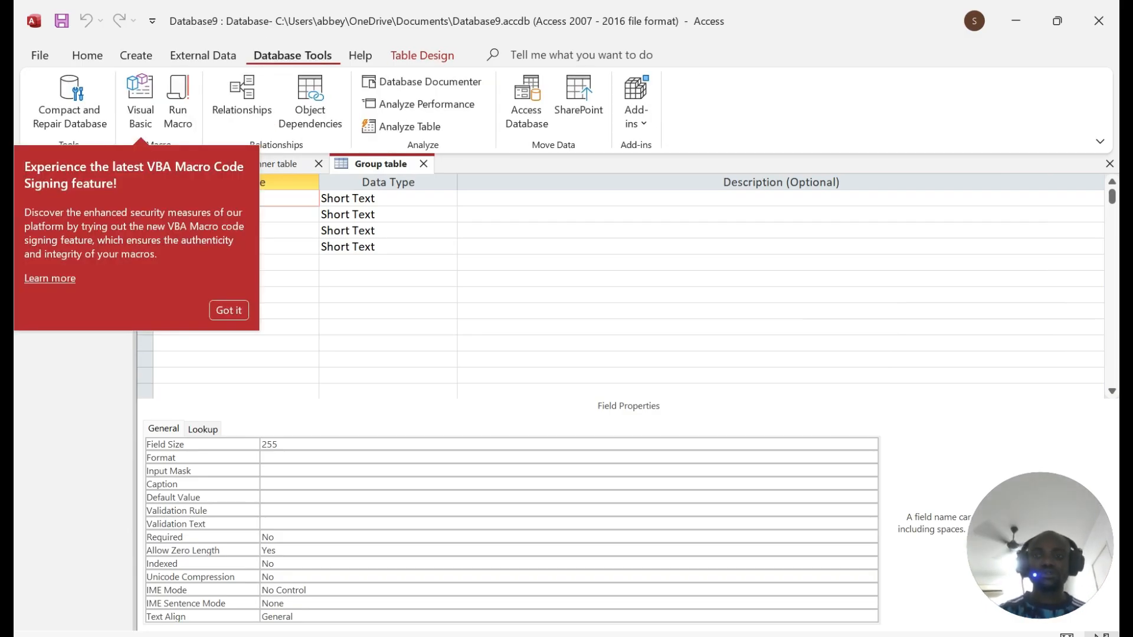
Step: Add Group table and Runner table to the Relationships window and arrange them to show all fields
{"action": "left_click", "coordinate": [229, 310]}
{"action": "left_click", "coordinate": [242, 94]}
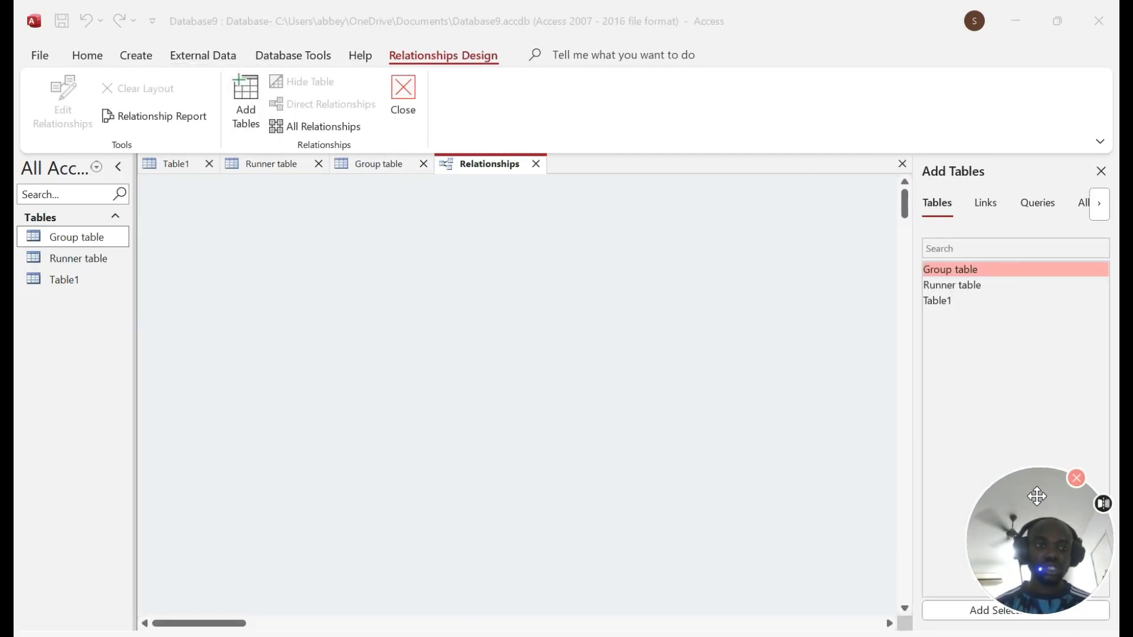
{"action": "left_click_drag", "start_coordinate": [1026, 513], "coordinate": [1011, 48]}
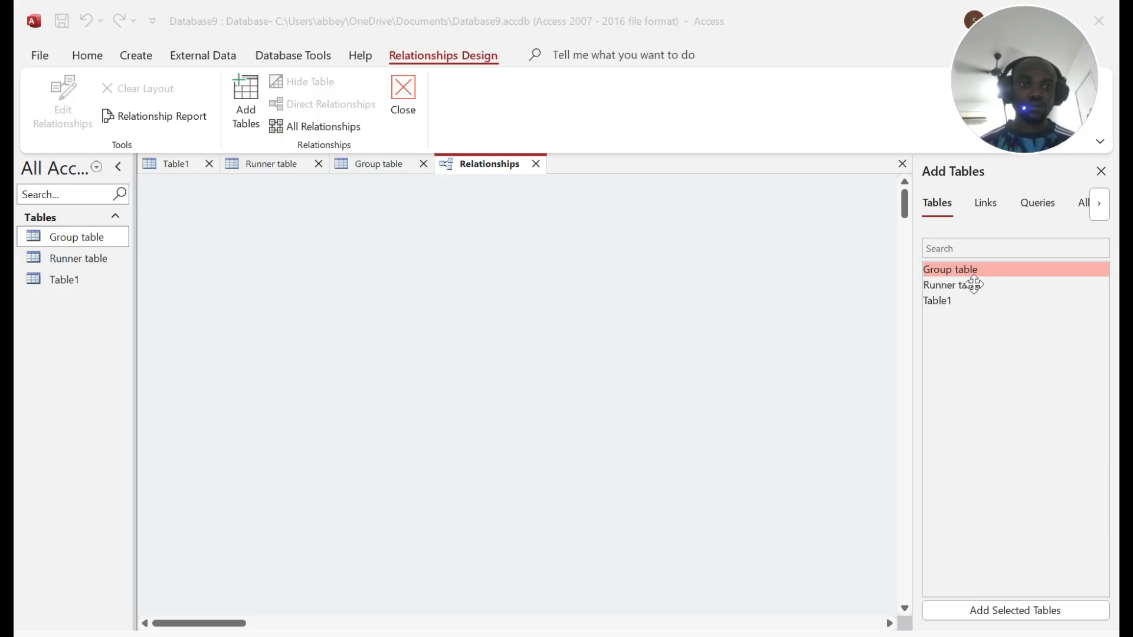
{"action": "left_click", "coordinate": [1028, 613]}
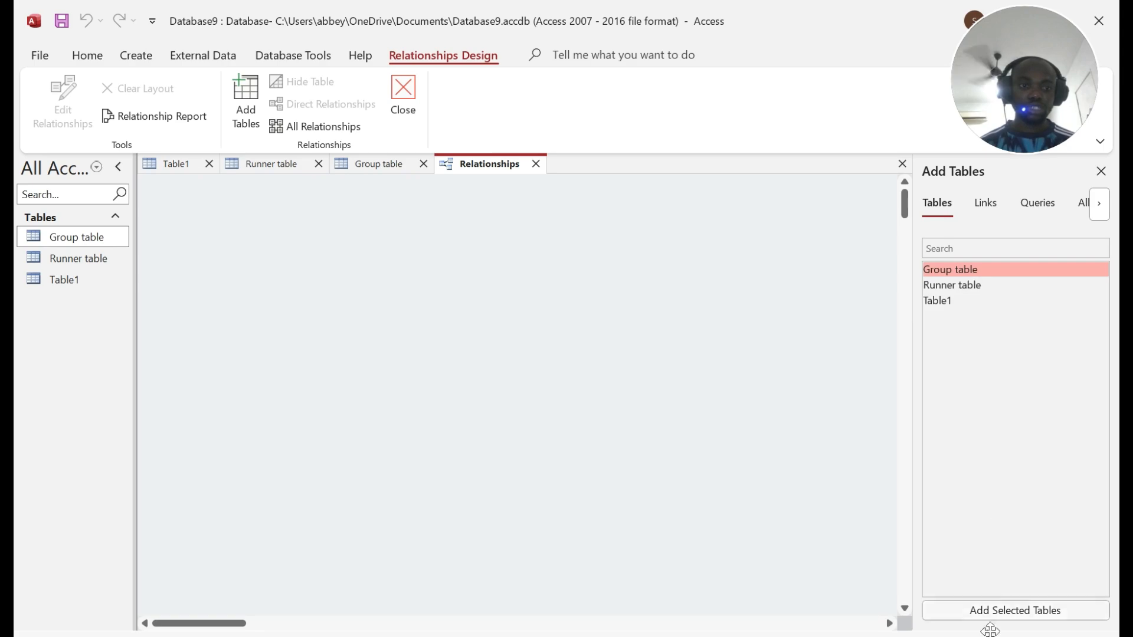
{"action": "left_click", "coordinate": [1015, 611]}
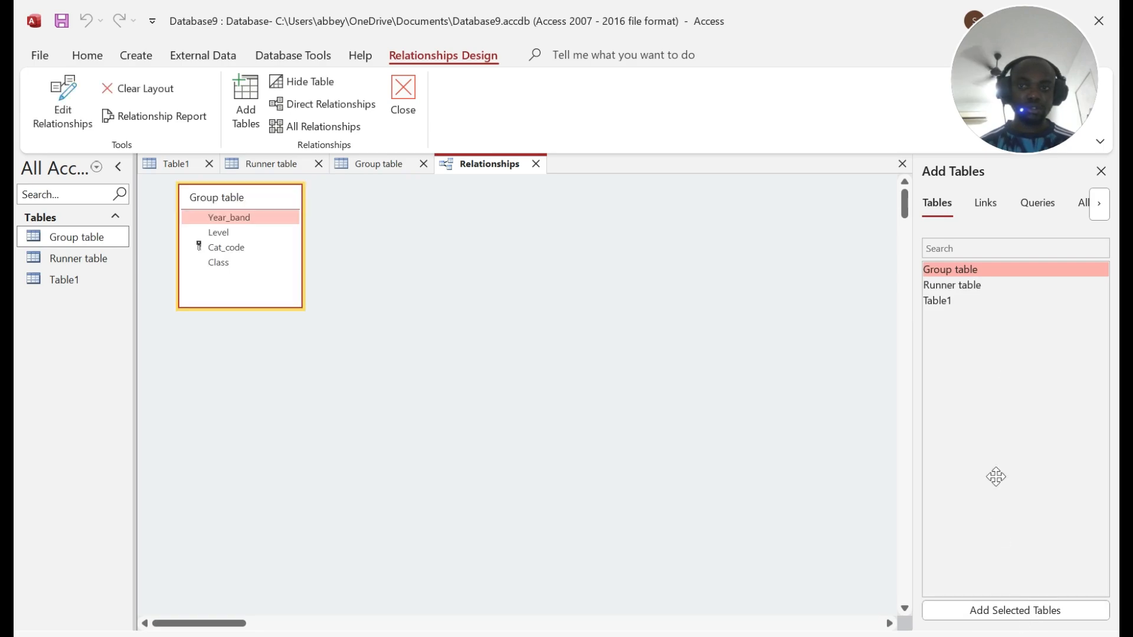
{"action": "left_click", "coordinate": [974, 285]}
{"action": "left_click", "coordinate": [1015, 610]}
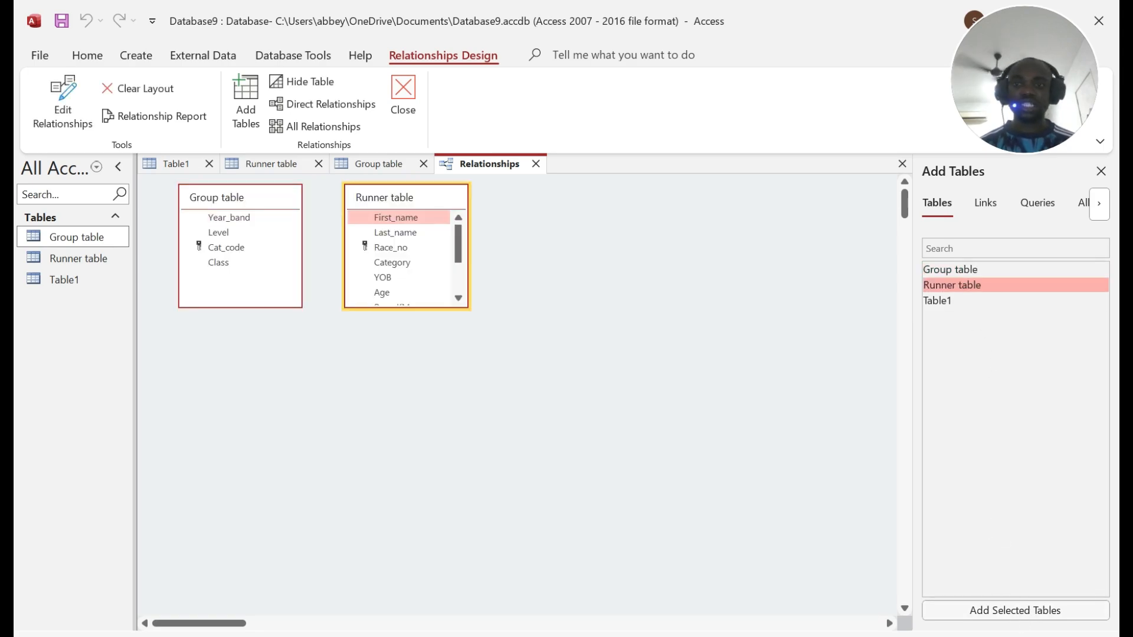
{"action": "left_click_drag", "start_coordinate": [1037, 97], "coordinate": [1023, 538]}
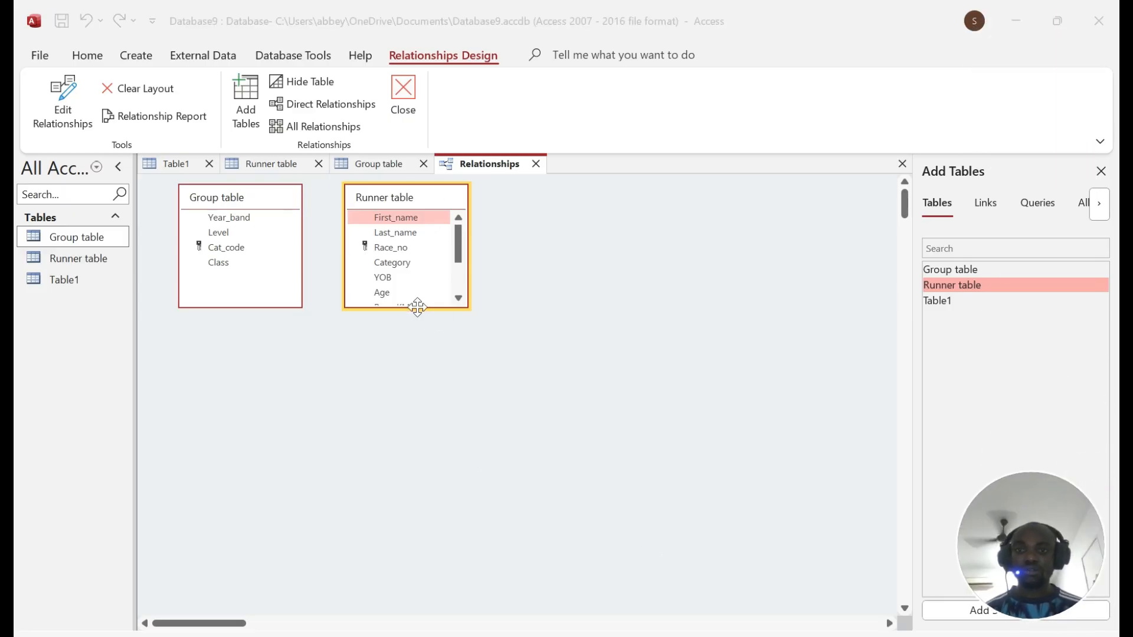
{"action": "left_click_drag", "start_coordinate": [417, 306], "coordinate": [417, 515]}
{"action": "left_click_drag", "start_coordinate": [436, 208], "coordinate": [641, 219]}
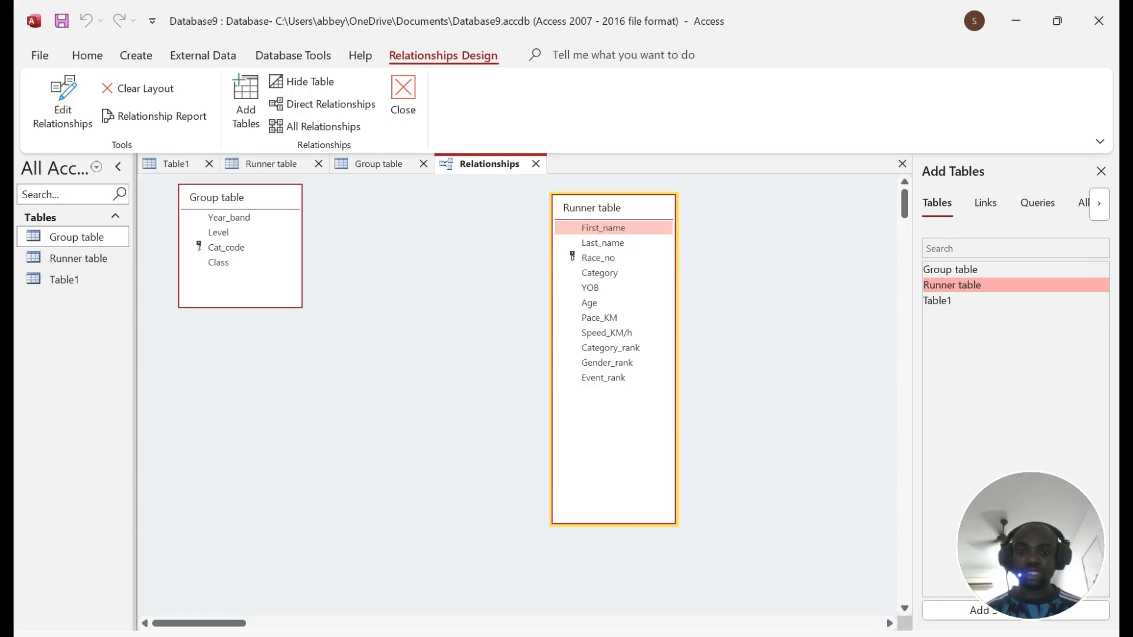
Step: Drag Cat_code from Group table onto Category in Runner table, checking field names in the question
{"action": "left_click", "coordinate": [534, 635]}
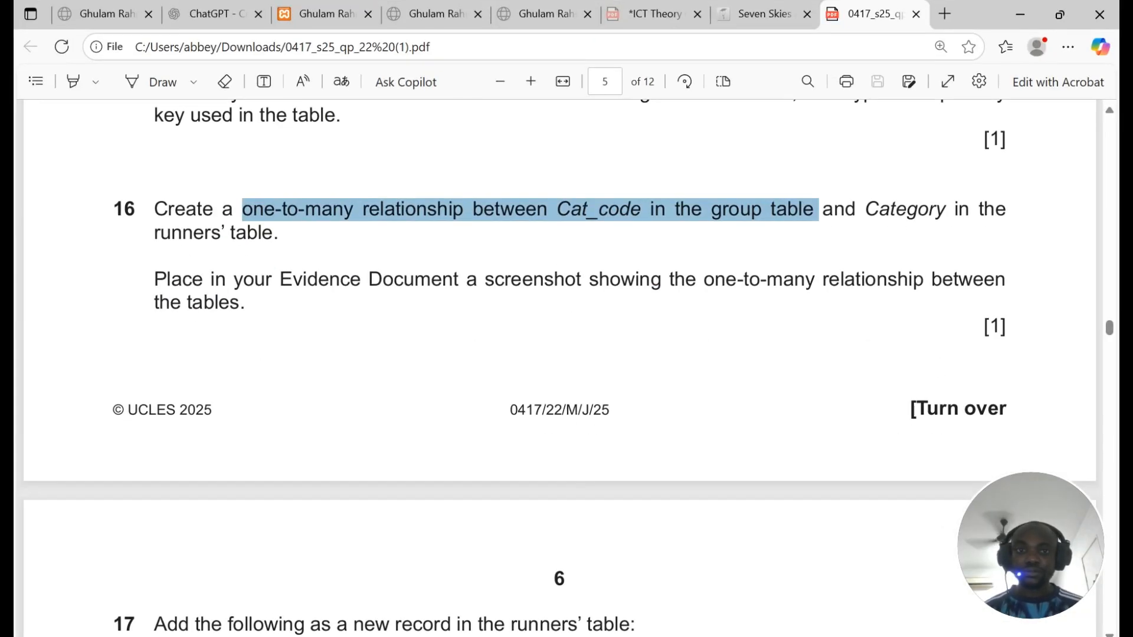
{"action": "left_click_drag", "start_coordinate": [557, 209], "coordinate": [385, 210]}
{"action": "left_click", "coordinate": [612, 634]}
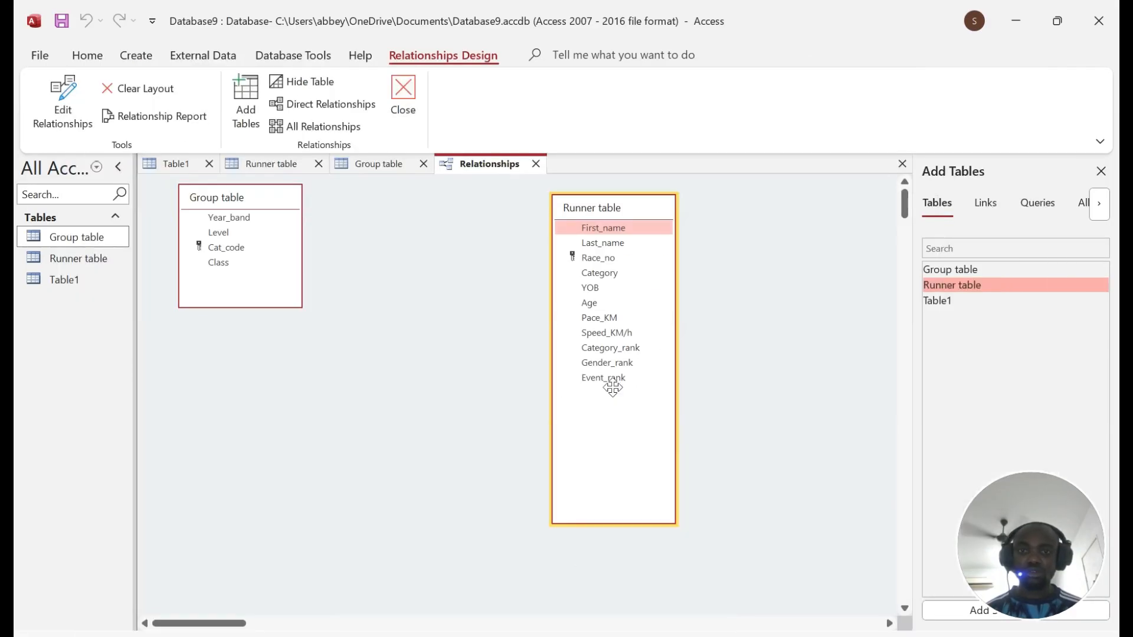
{"action": "left_click", "coordinate": [236, 247]}
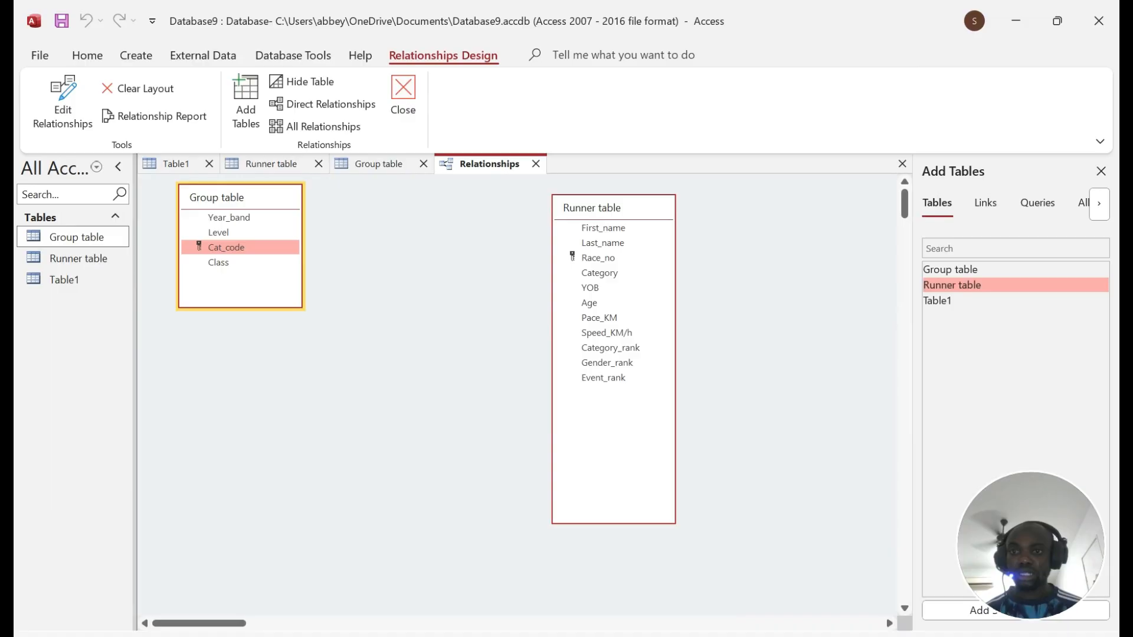
{"action": "left_click_drag", "start_coordinate": [236, 247], "coordinate": [596, 273]}
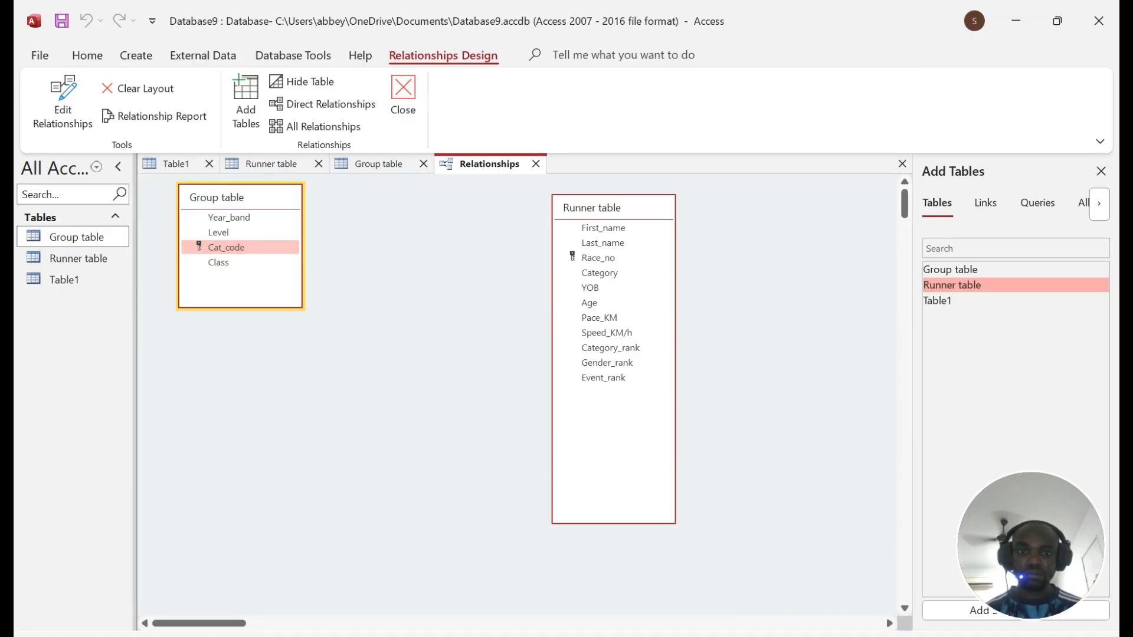
{"action": "left_click_drag", "start_coordinate": [596, 273], "coordinate": [593, 271]}
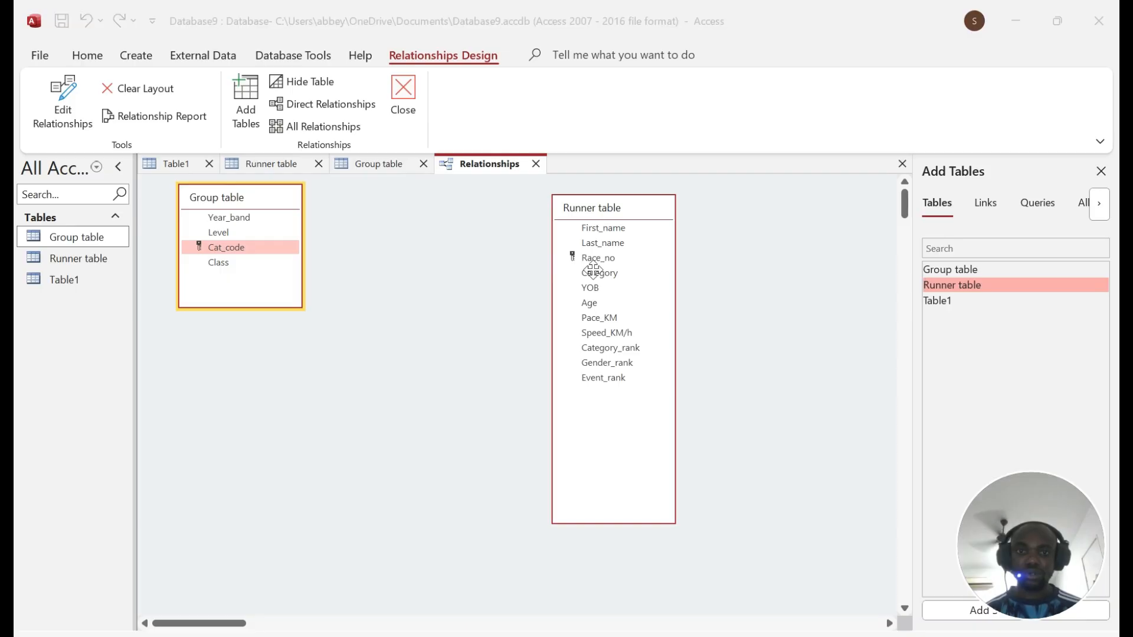
{"action": "key", "text": "alt+Tab"}
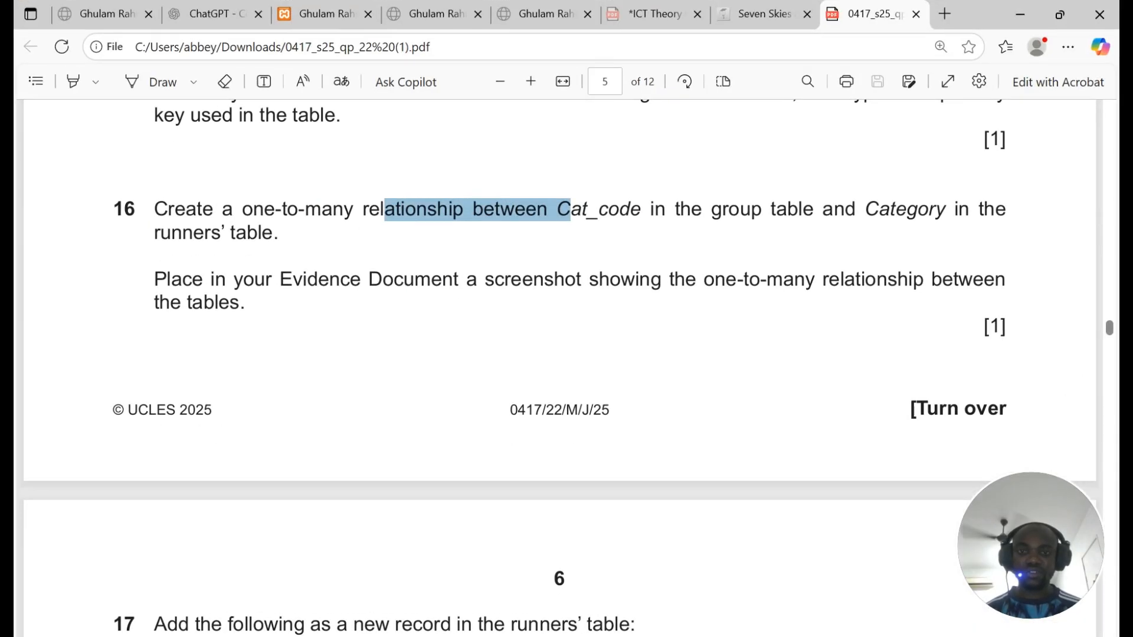
{"action": "left_click_drag", "start_coordinate": [558, 210], "coordinate": [666, 212]}
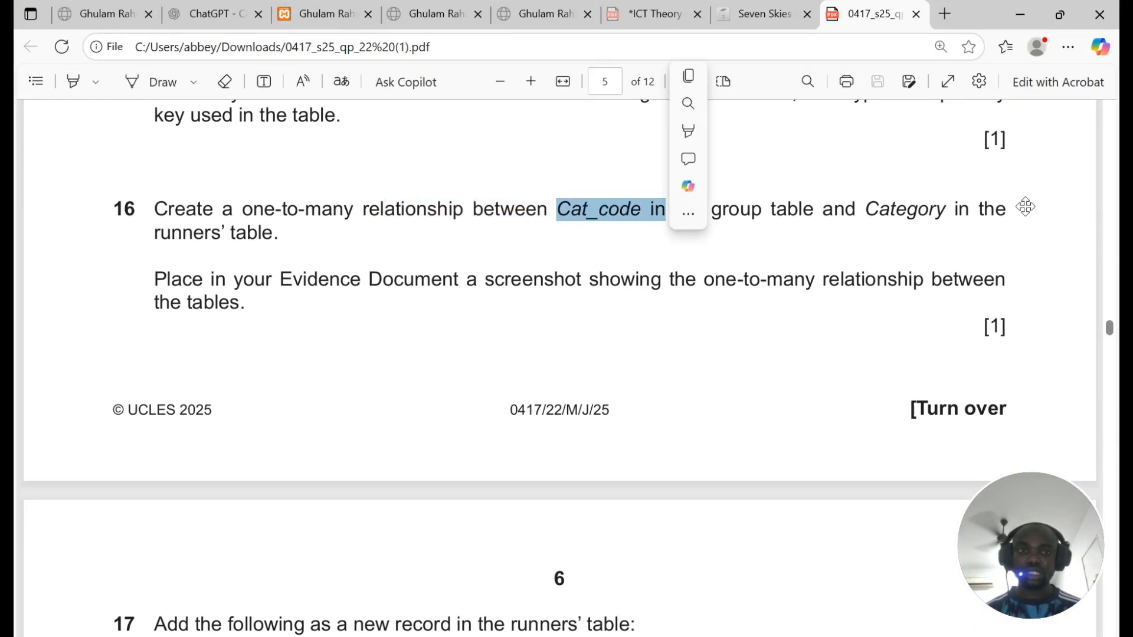
{"action": "left_click_drag", "start_coordinate": [866, 211], "coordinate": [968, 210]}
{"action": "key", "text": "alt+Tab"}
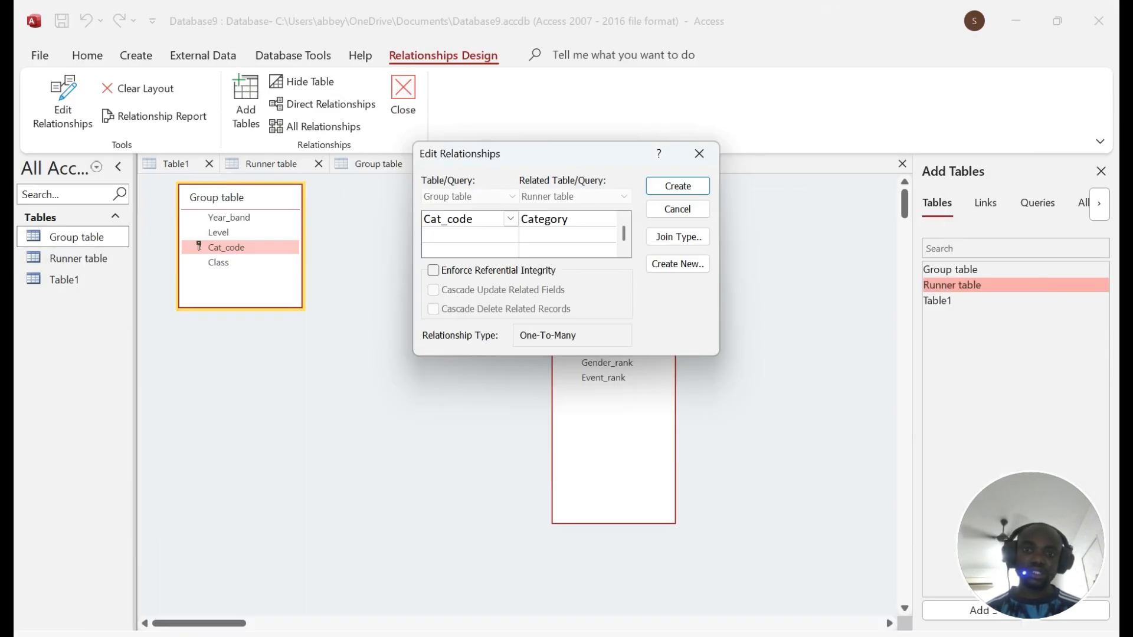
Step: Create the one-to-many Cat_code–Category relationship and capture a screenshot of the linked tables
{"action": "left_click", "coordinate": [678, 186]}
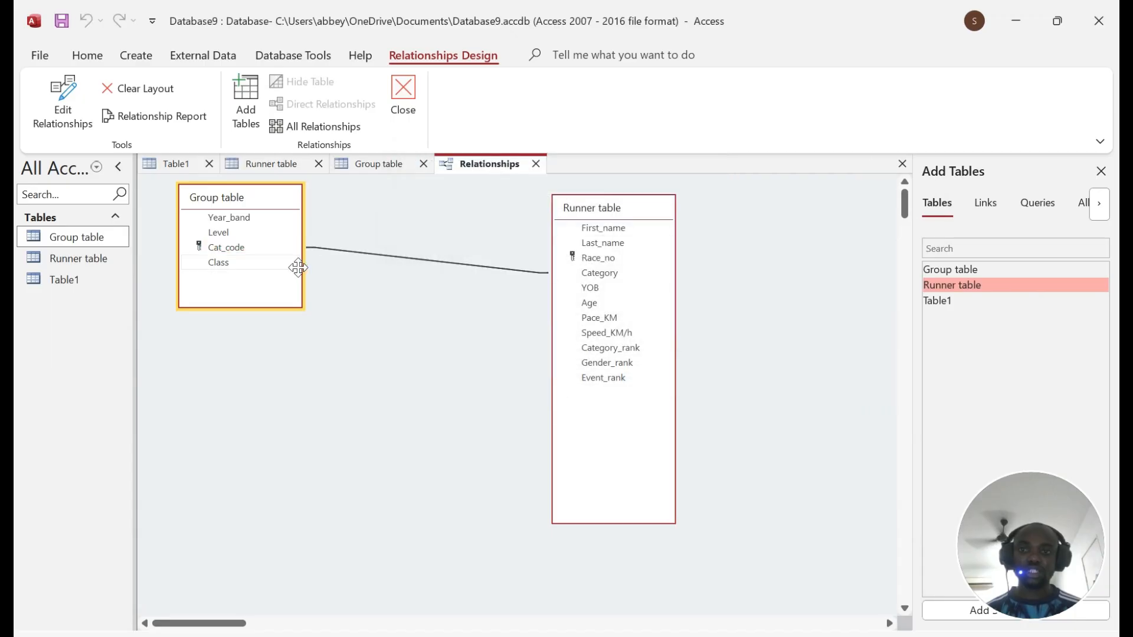
{"action": "key", "text": "alt+Tab"}
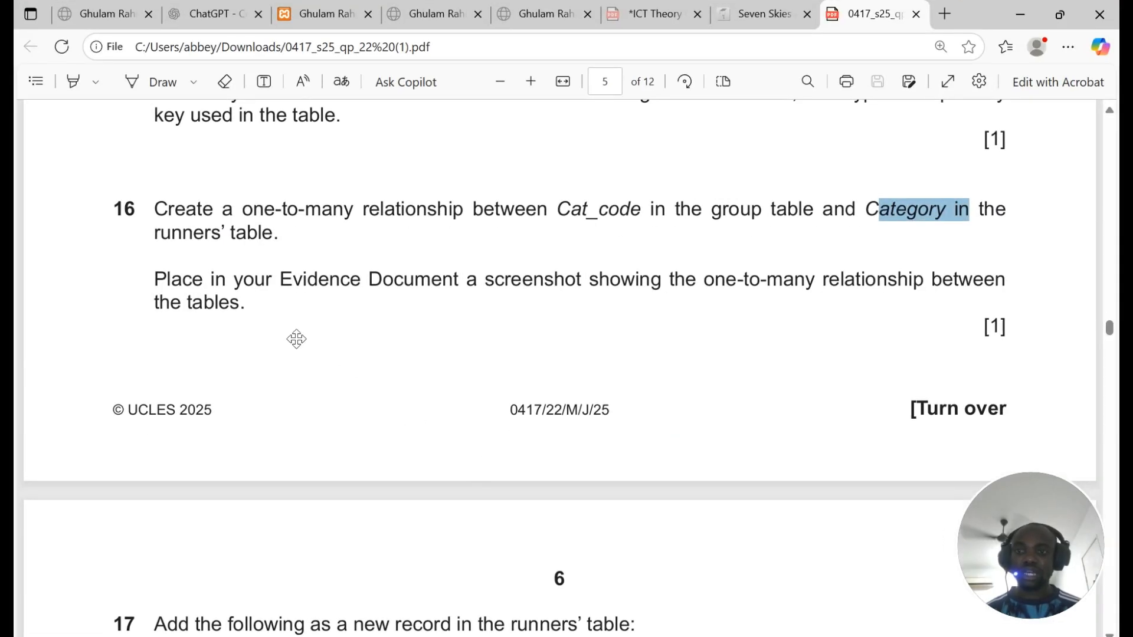
{"action": "left_click_drag", "start_coordinate": [155, 279], "coordinate": [246, 304]}
{"action": "key", "text": "alt+Tab"}
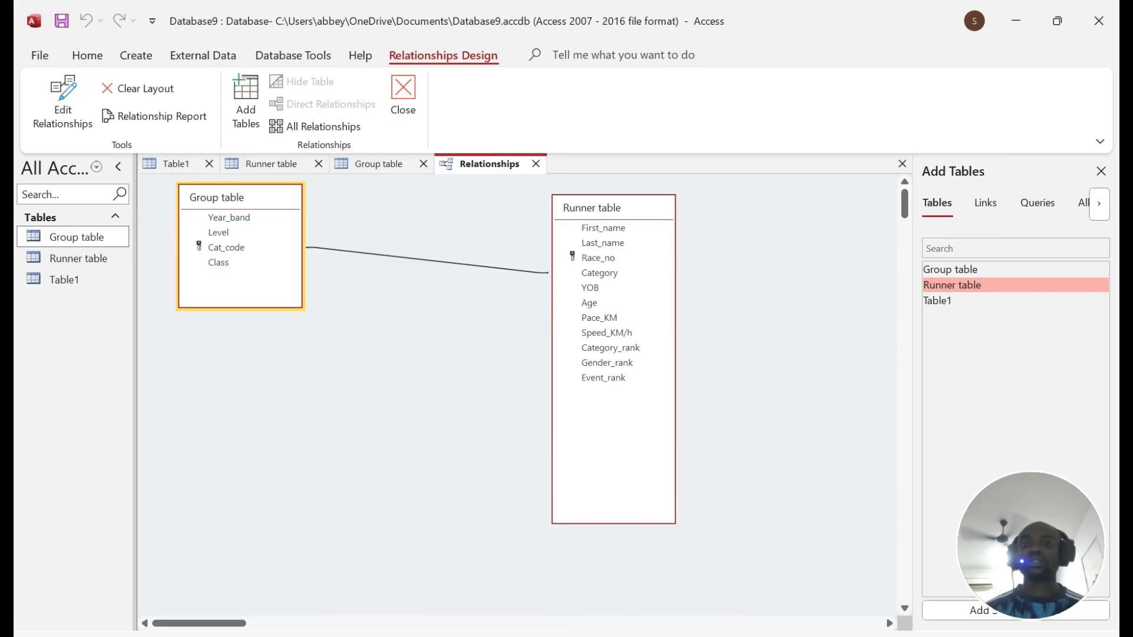
{"action": "key", "text": "super+shift+s"}
{"action": "left_click_drag", "start_coordinate": [128, 135], "coordinate": [883, 625]}
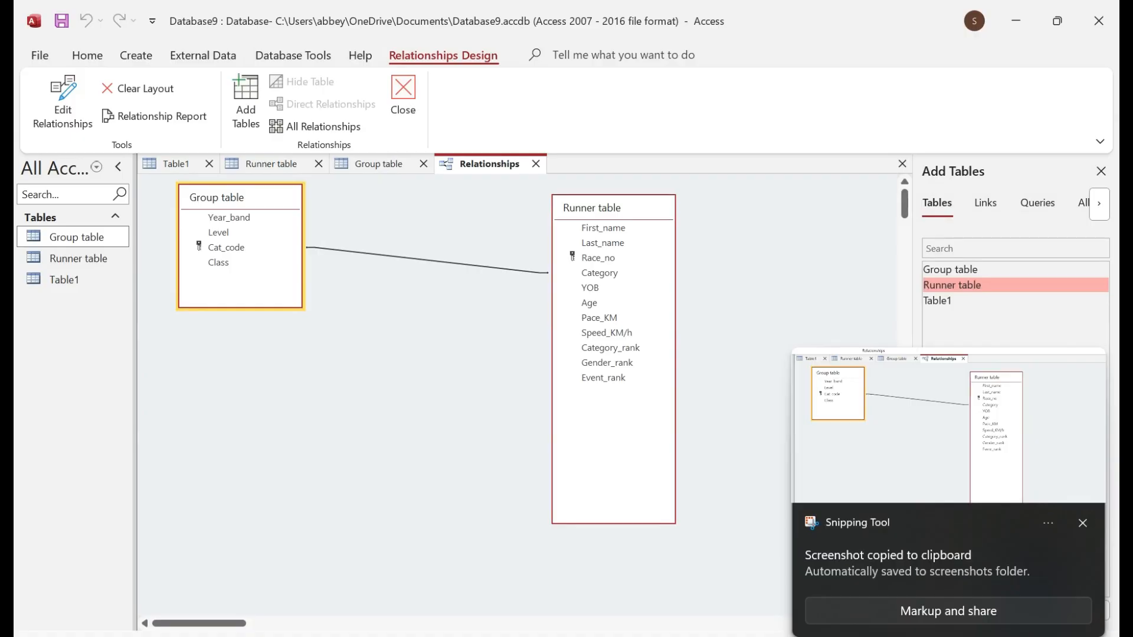
Step: Save the relationships layout and switch Runner table from design to datasheet view
{"action": "right_click", "coordinate": [475, 168]}
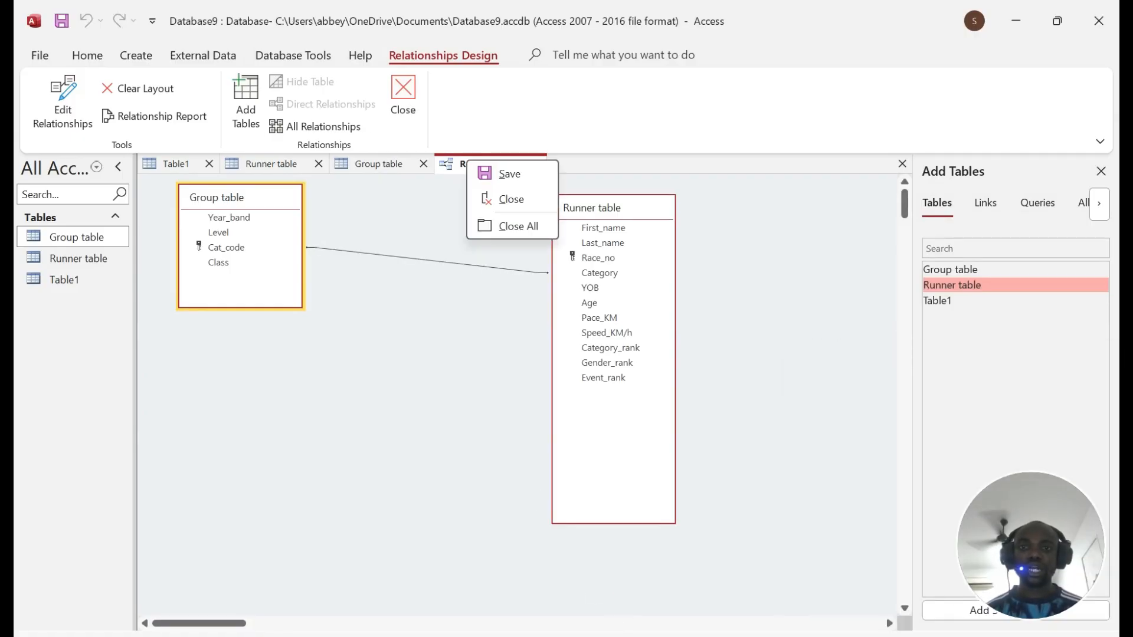
{"action": "left_click", "coordinate": [504, 175]}
{"action": "key", "text": "alt+Tab"}
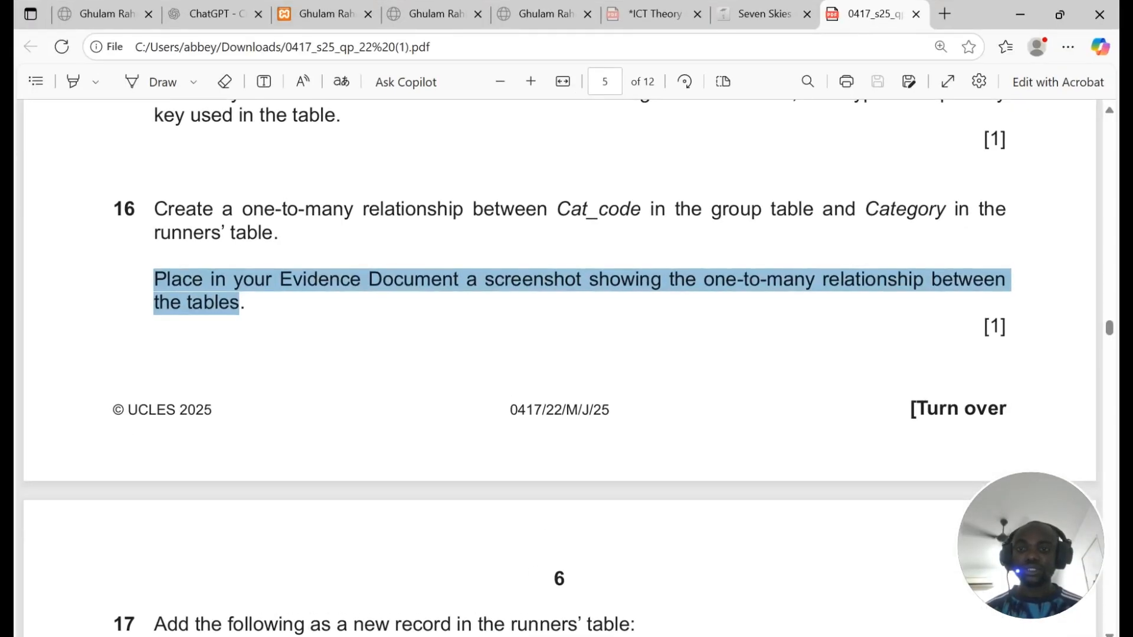
{"action": "scroll", "coordinate": [305, 234], "scroll_direction": "down", "scroll_amount": 7}
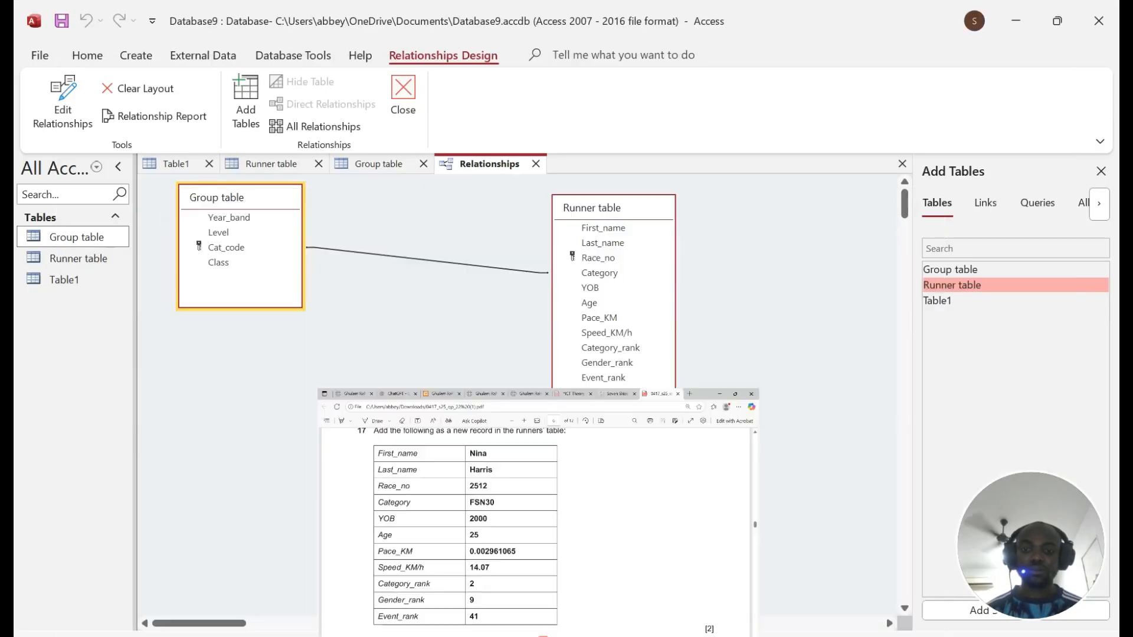
{"action": "left_click", "coordinate": [560, 629]}
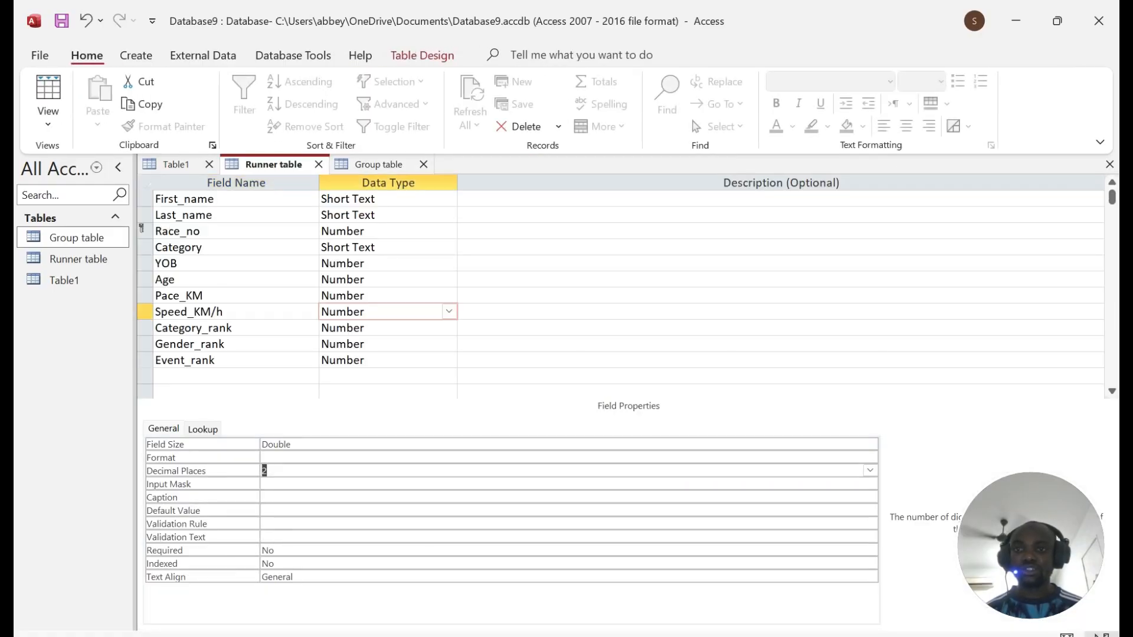
{"action": "left_click", "coordinate": [48, 94]}
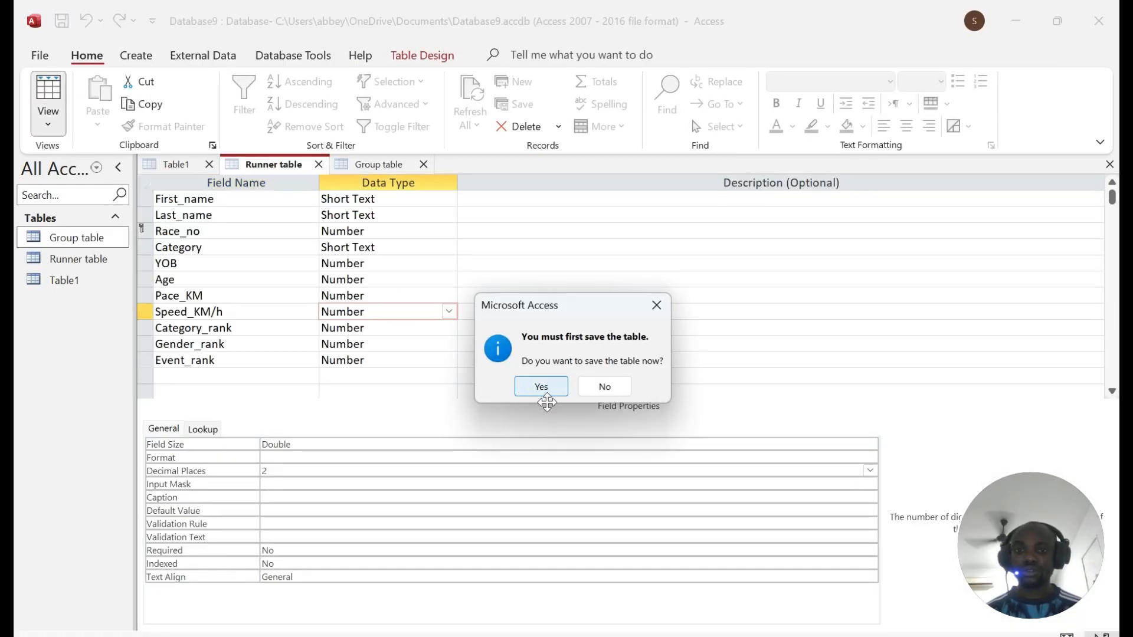
Step: Save the design changes and start a new Runner record with the runner's first name
{"action": "left_click", "coordinate": [540, 389]}
{"action": "scroll", "coordinate": [619, 401], "scroll_direction": "down", "scroll_amount": 20}
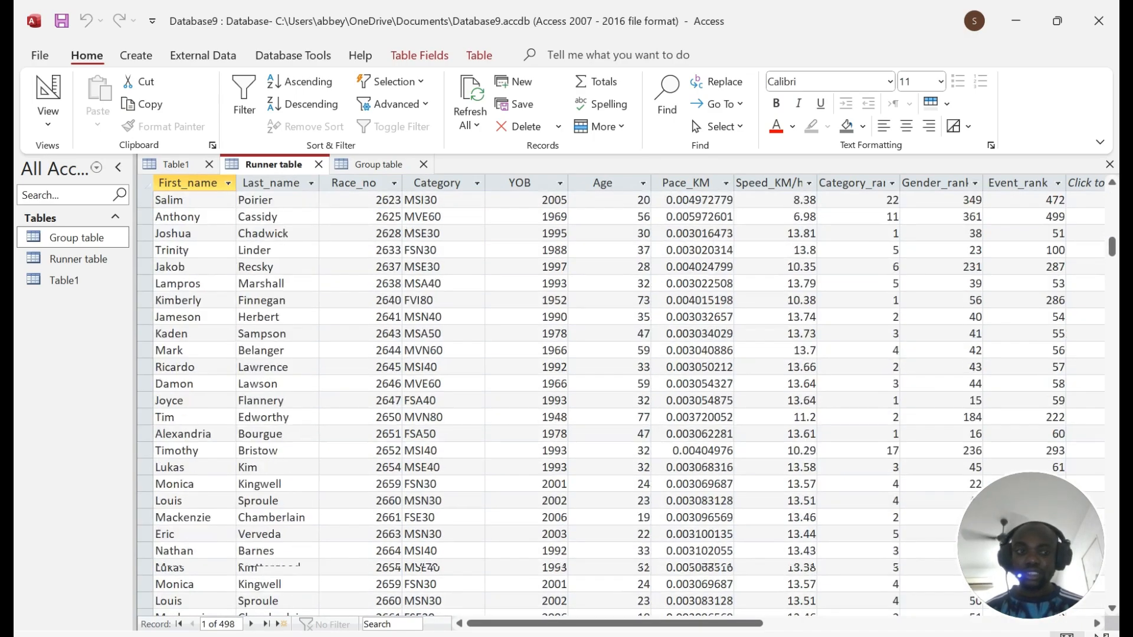
{"action": "scroll", "coordinate": [620, 401], "scroll_direction": "down", "scroll_amount": 20}
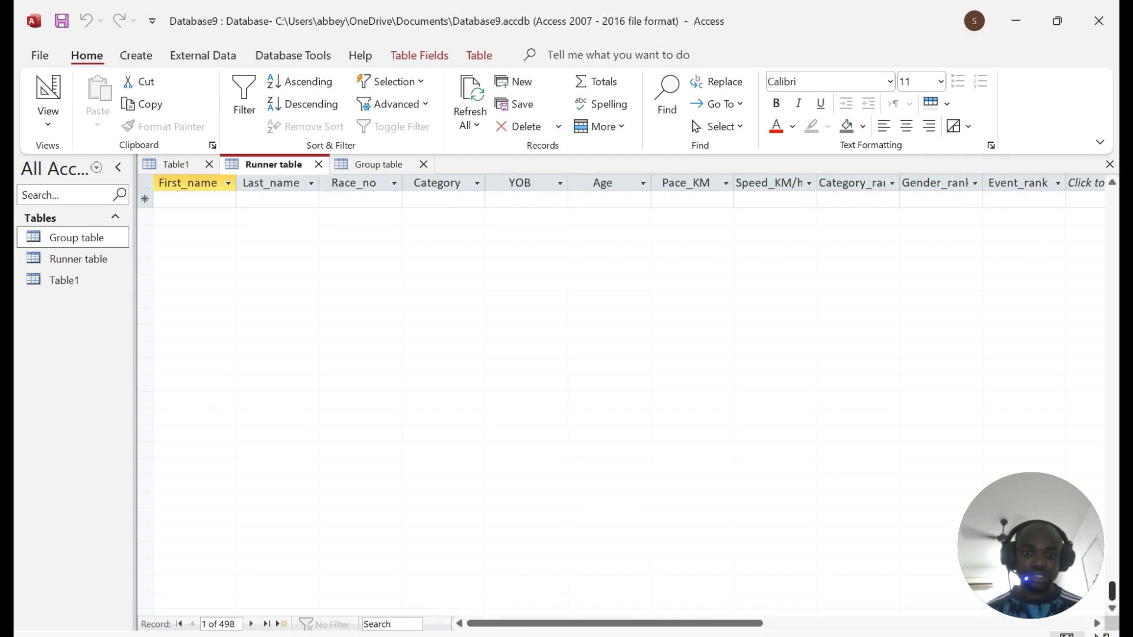
{"action": "left_click_drag", "start_coordinate": [1112, 592], "coordinate": [1111, 583]}
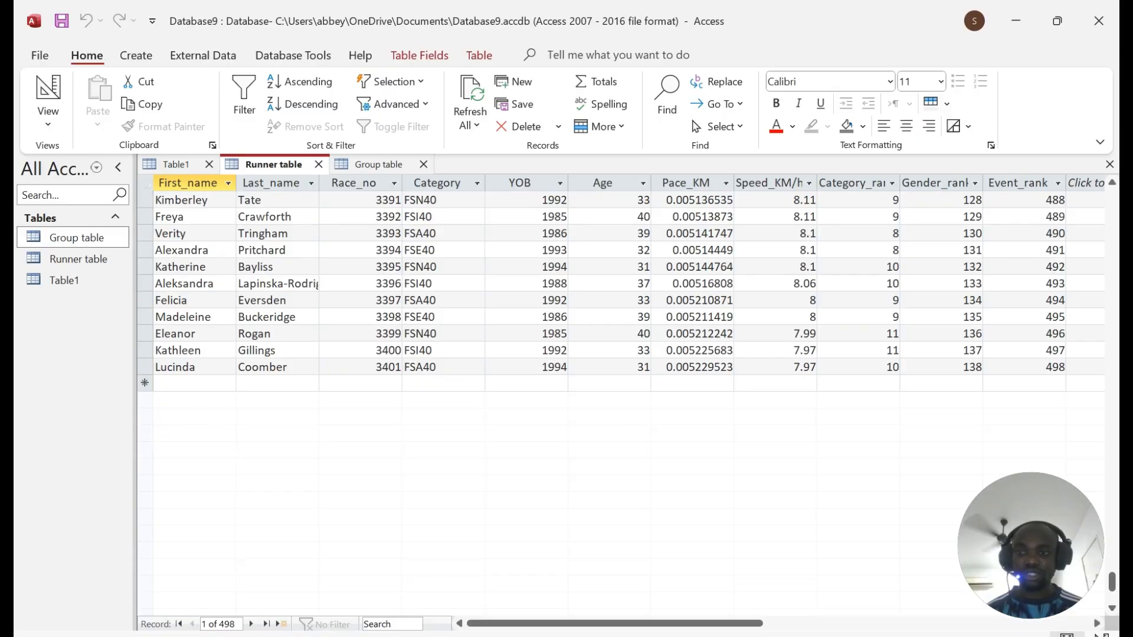
{"action": "left_click", "coordinate": [195, 384]}
{"action": "key", "text": "alt+Tab"}
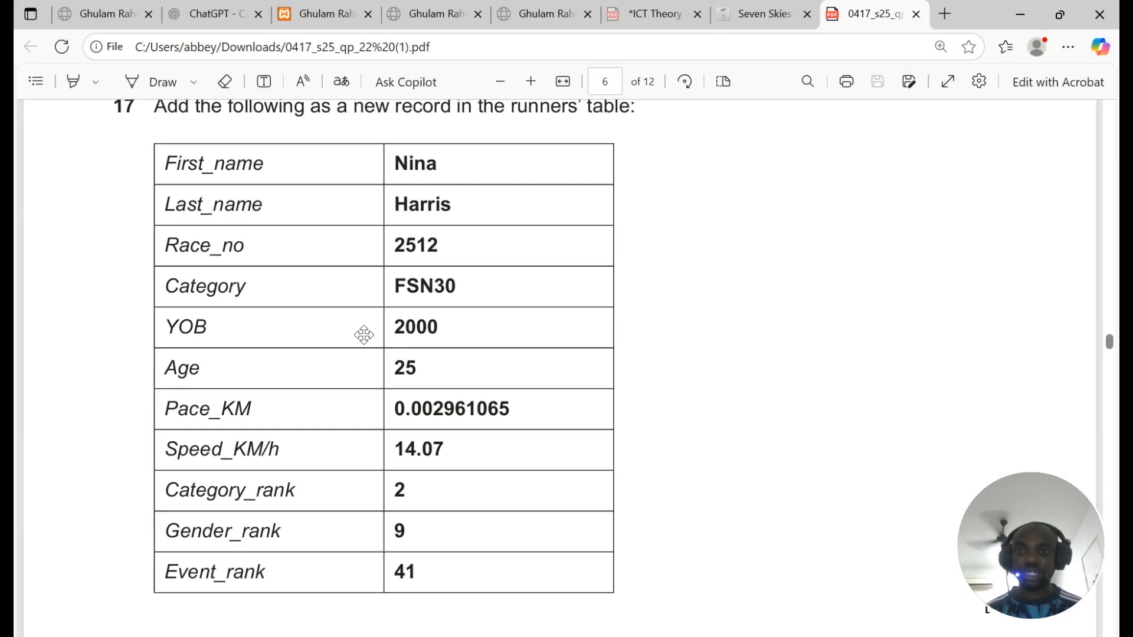
{"action": "double_click", "coordinate": [423, 204]}
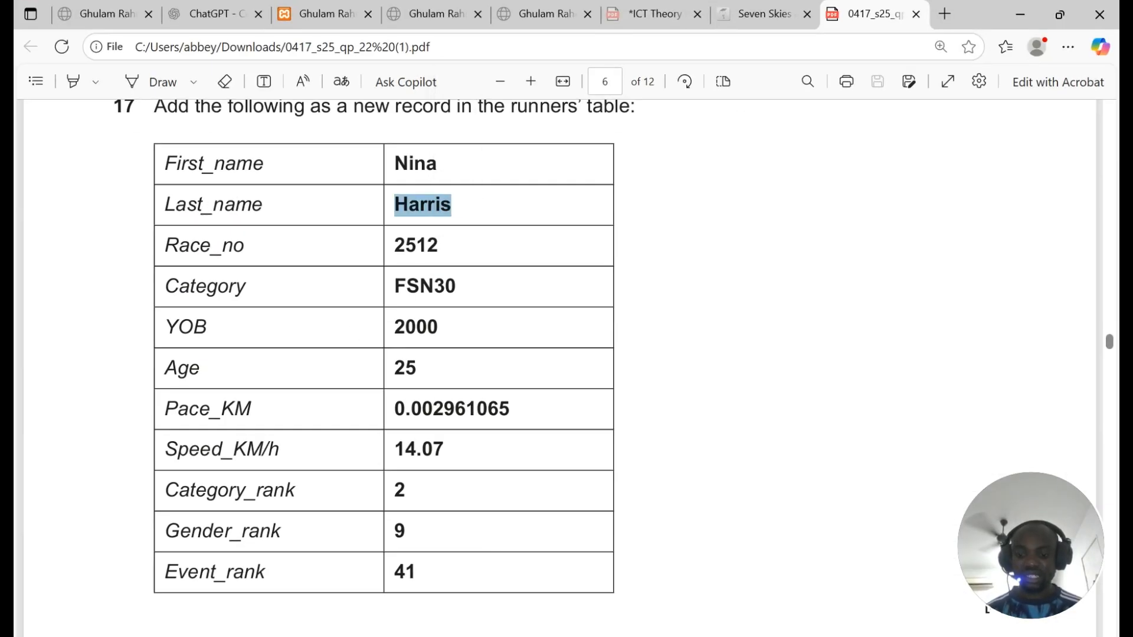
{"action": "key", "text": "alt+Tab"}
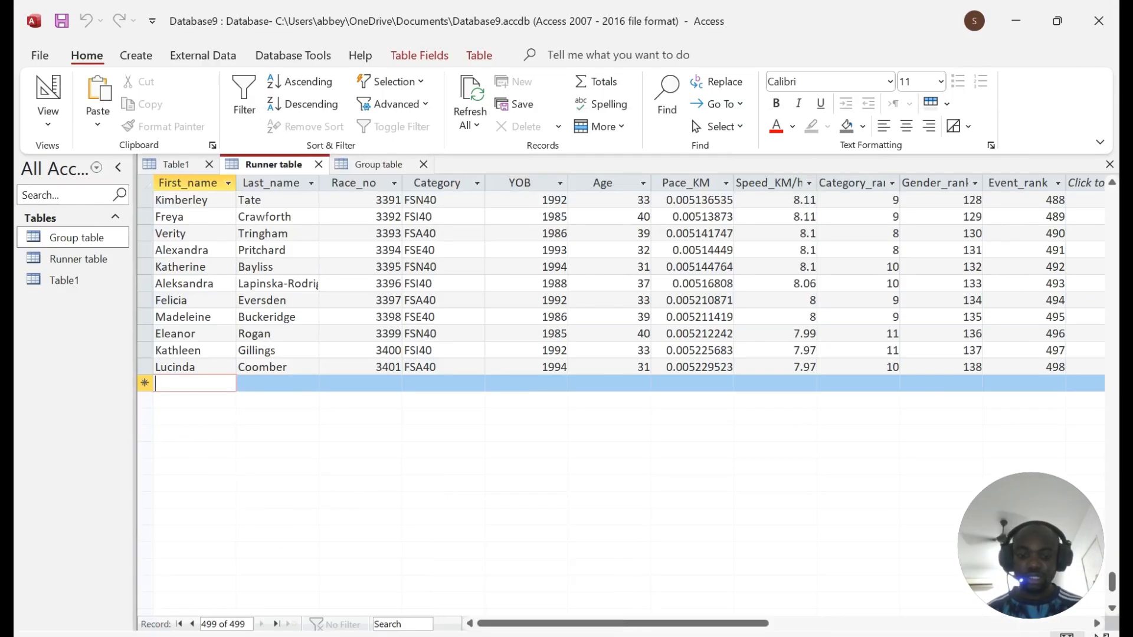
{"action": "type", "text": "Nina"}
{"action": "key", "text": "Tab"}
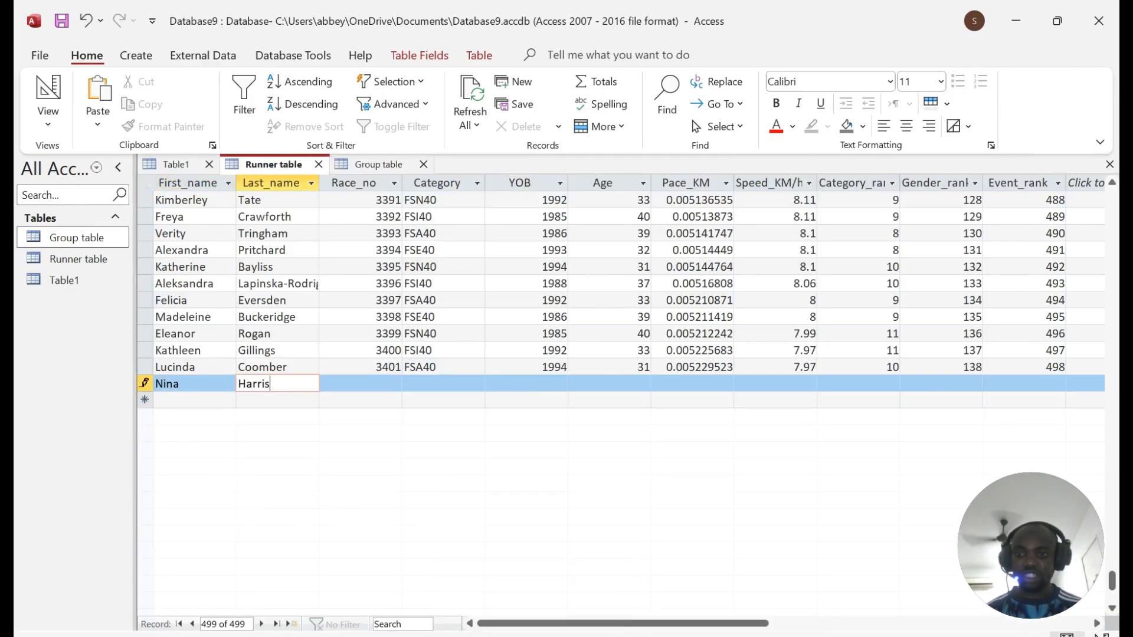
{"action": "key", "text": "Tab"}
Step: Fill in the new record's Category as FSN30
{"action": "key", "text": "alt+Tab"}
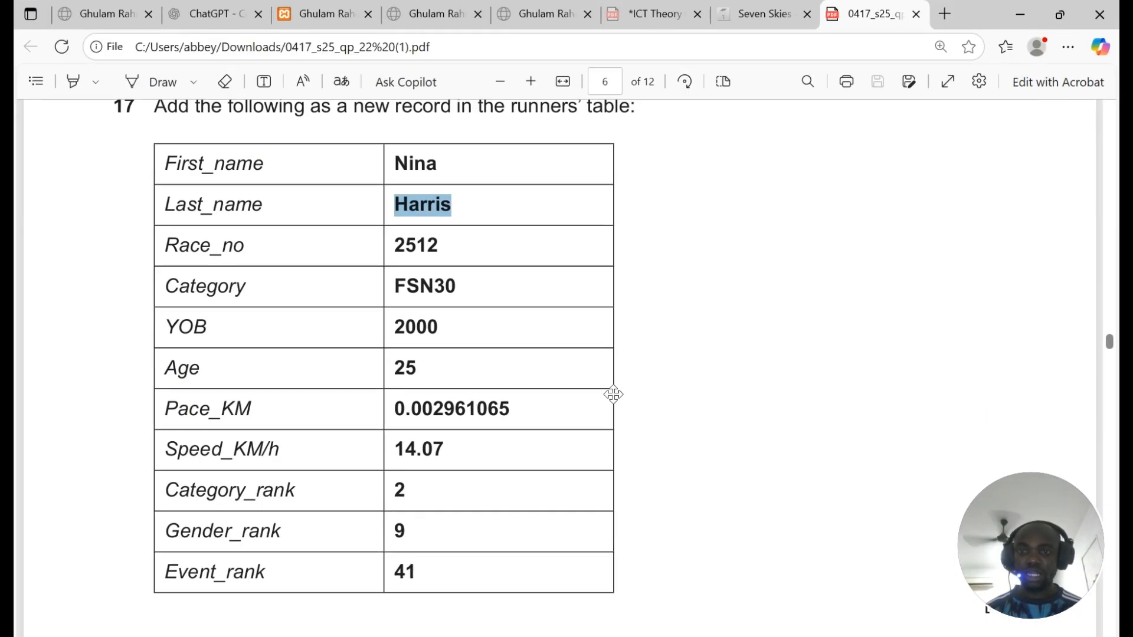
{"action": "double_click", "coordinate": [428, 286]}
{"action": "key", "text": "ctrl+c"}
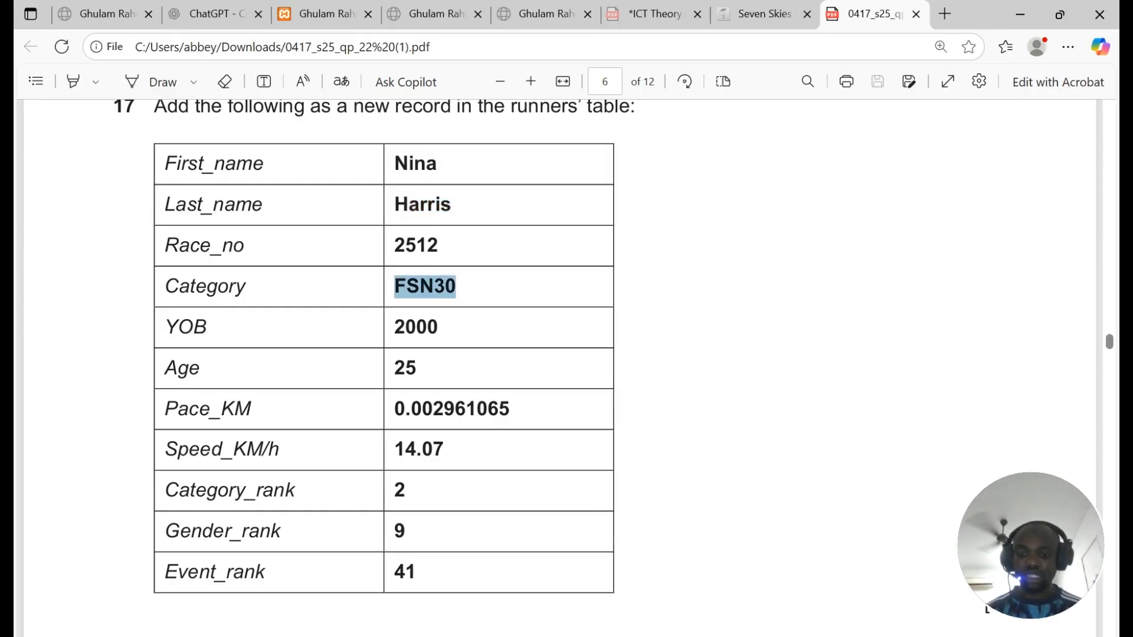
{"action": "key", "text": "alt+Tab"}
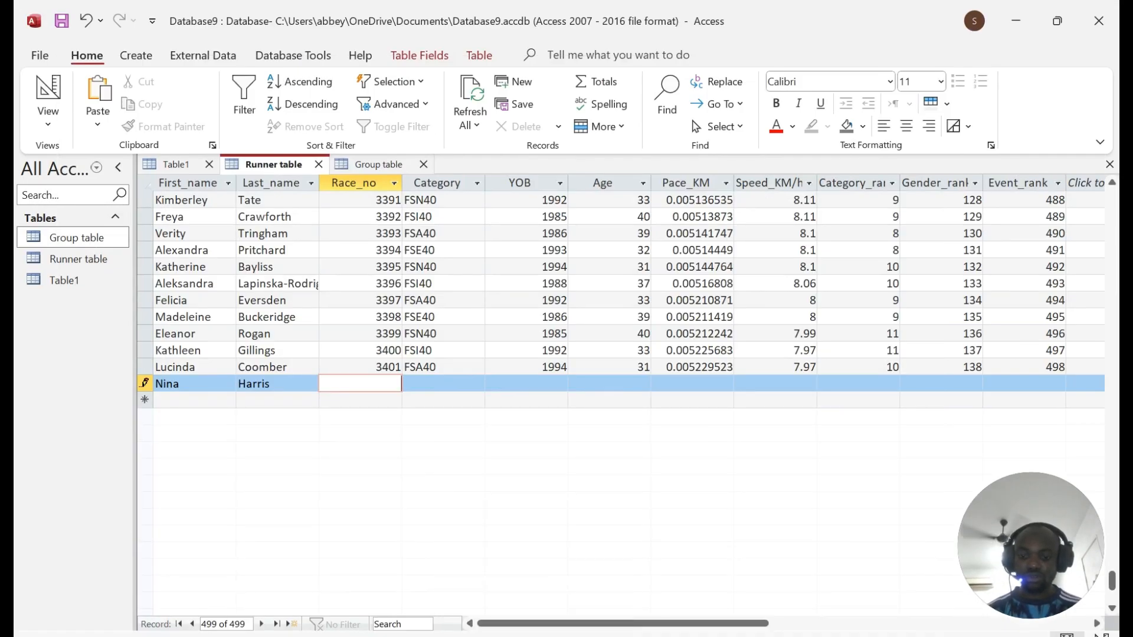
{"action": "key", "text": "Tab"}
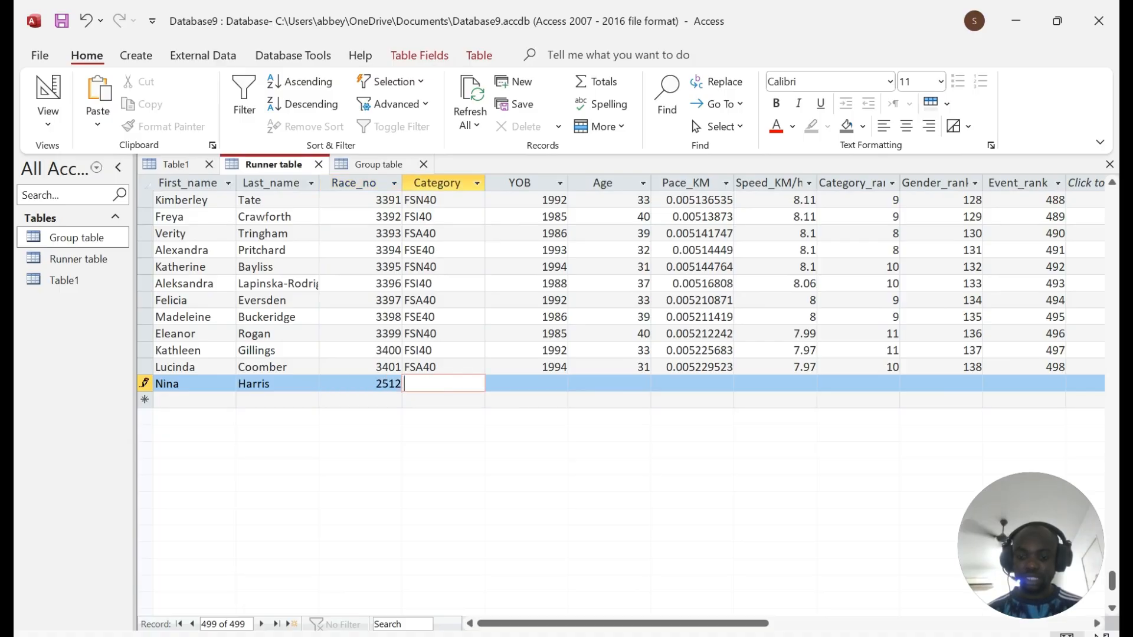
{"action": "key", "text": "Tab"}
Step: Enter YOB 2000, Age 25 and Pace_KM 0.002961065 for the new runner
{"action": "key", "text": "alt+Tab"}
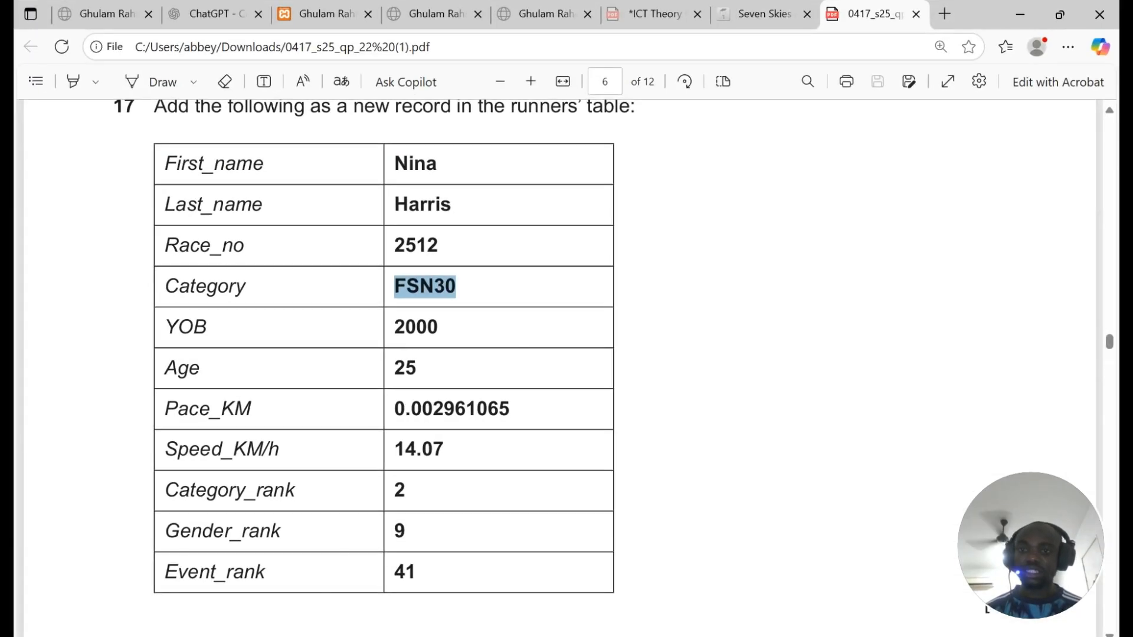
{"action": "double_click", "coordinate": [470, 409]}
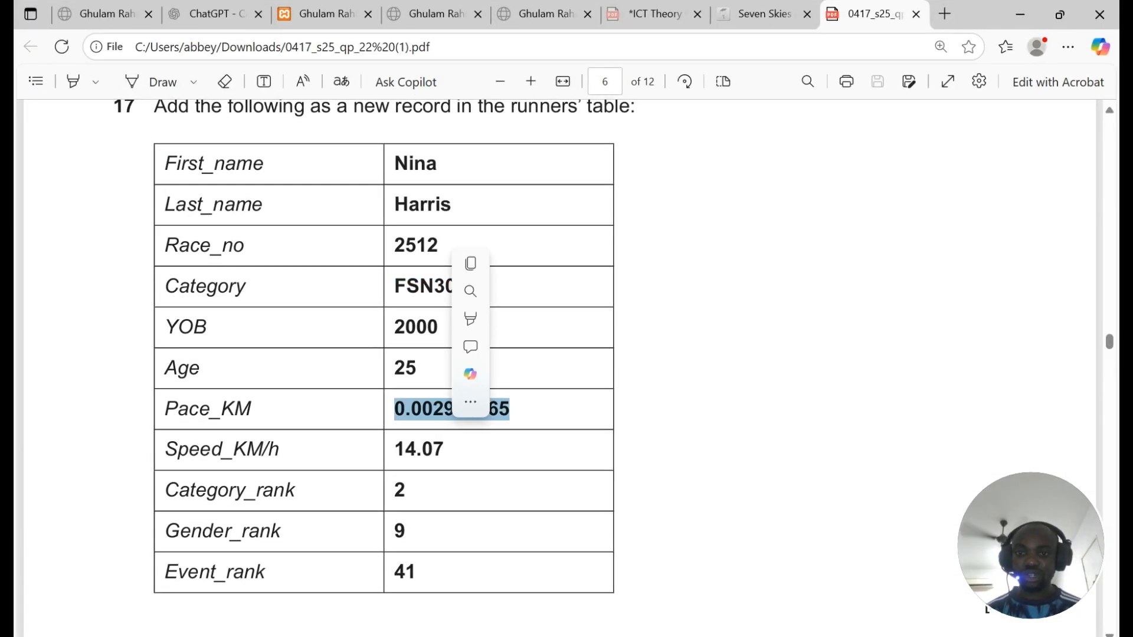
{"action": "key", "text": "ctrl+c"}
{"action": "key", "text": "alt+Tab"}
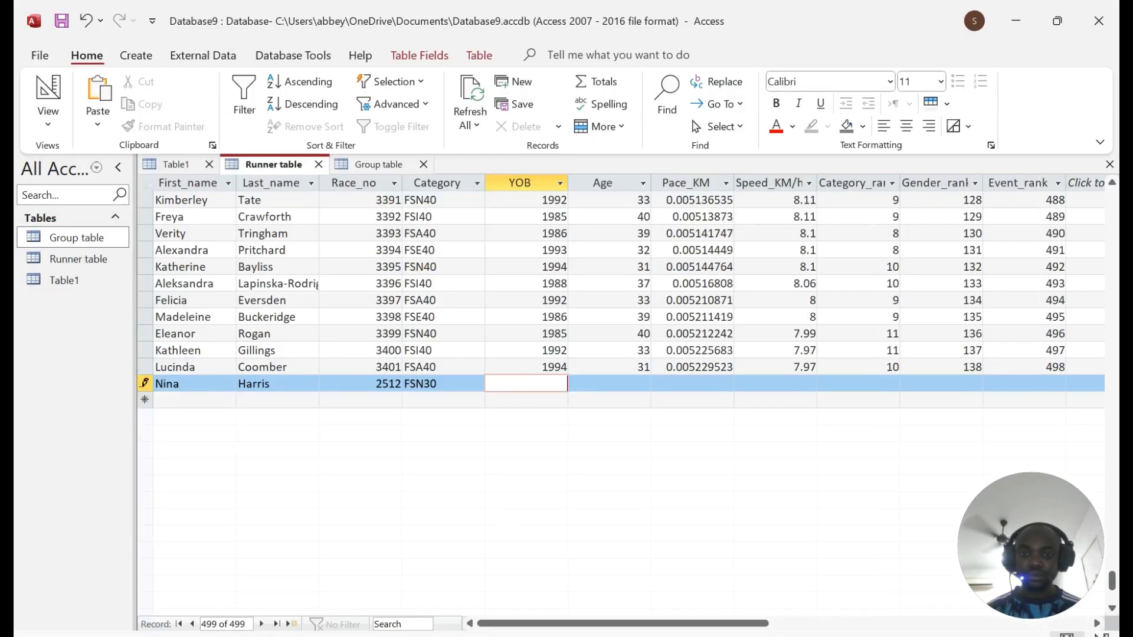
{"action": "type", "text": "2000"}
{"action": "key", "text": "Tab"}
{"action": "type", "text": "2"}
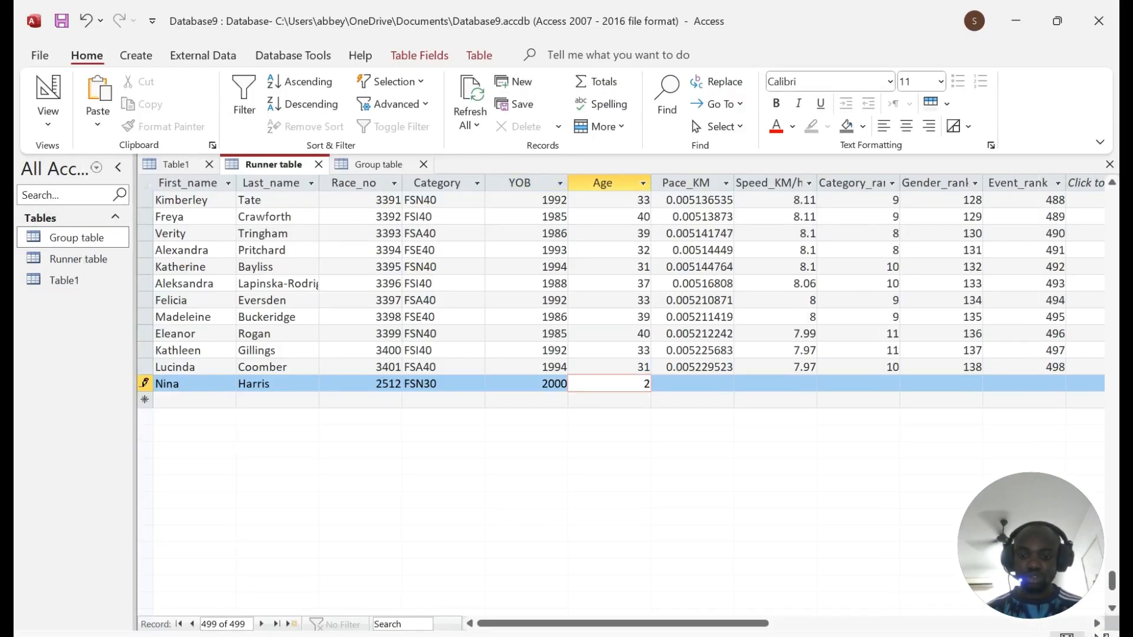
{"action": "type", "text": "5"}
{"action": "key", "text": "Tab"}
{"action": "key", "text": "ctrl+v"}
{"action": "key", "text": "Tab"}
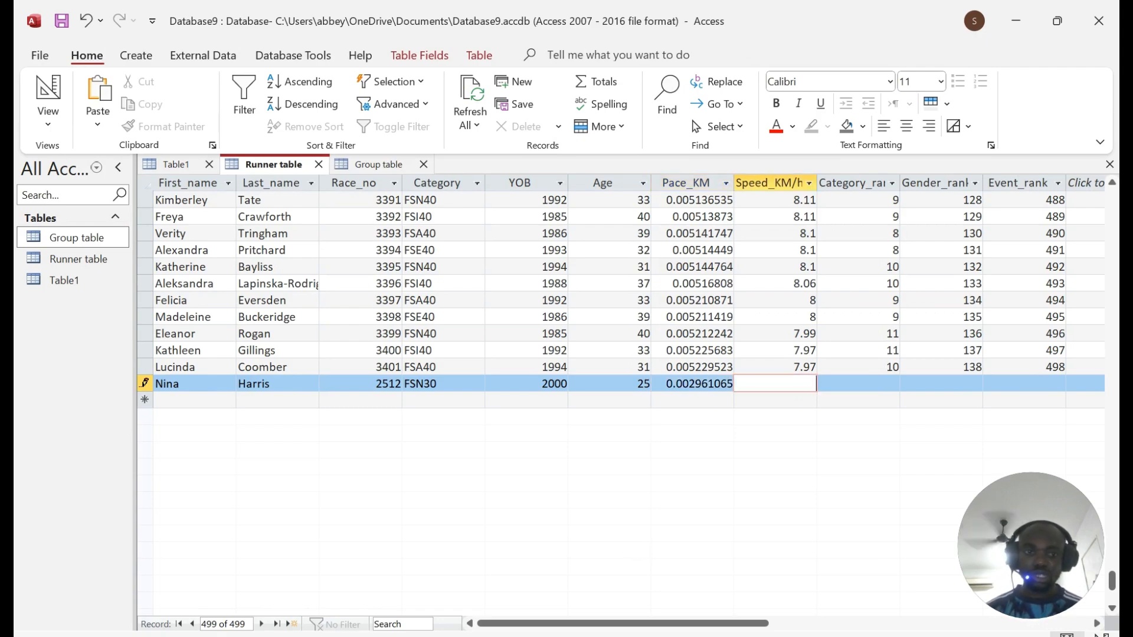
Step: Enter Speed_KM/h as 14.07, undoing the incorrect pastes
{"action": "key", "text": "alt+Tab"}
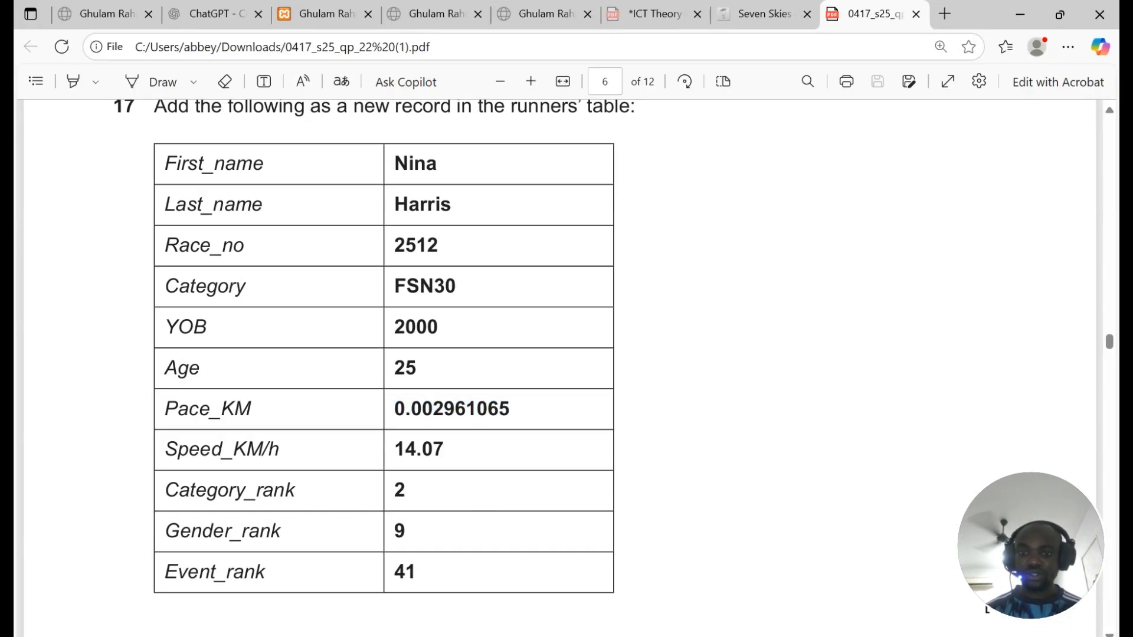
{"action": "double_click", "coordinate": [419, 452]}
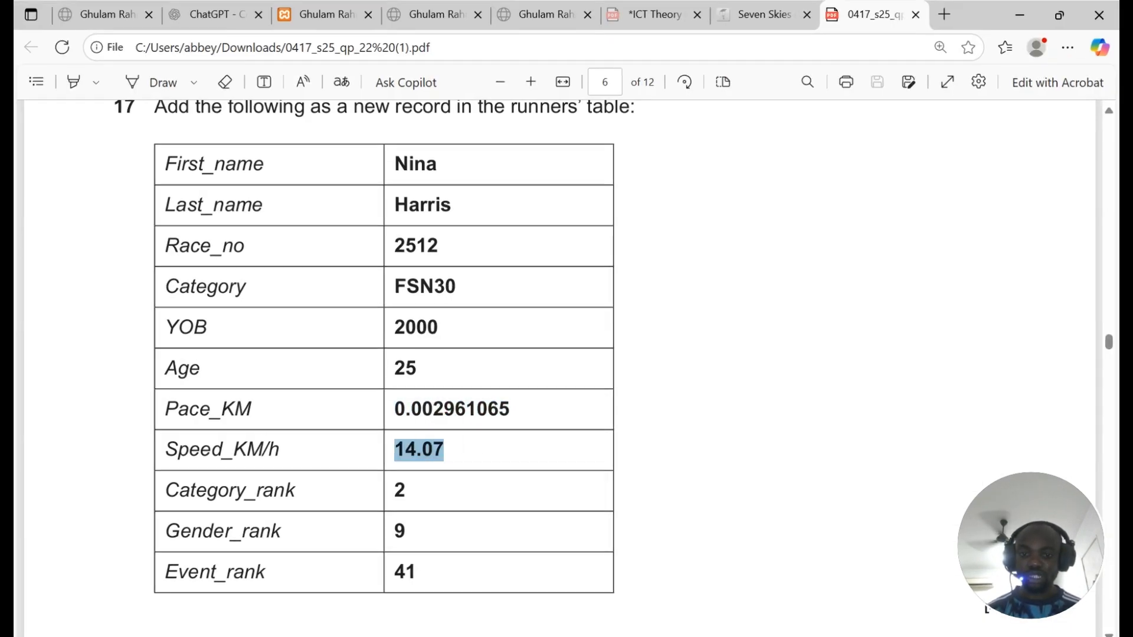
{"action": "key", "text": "alt+Tab"}
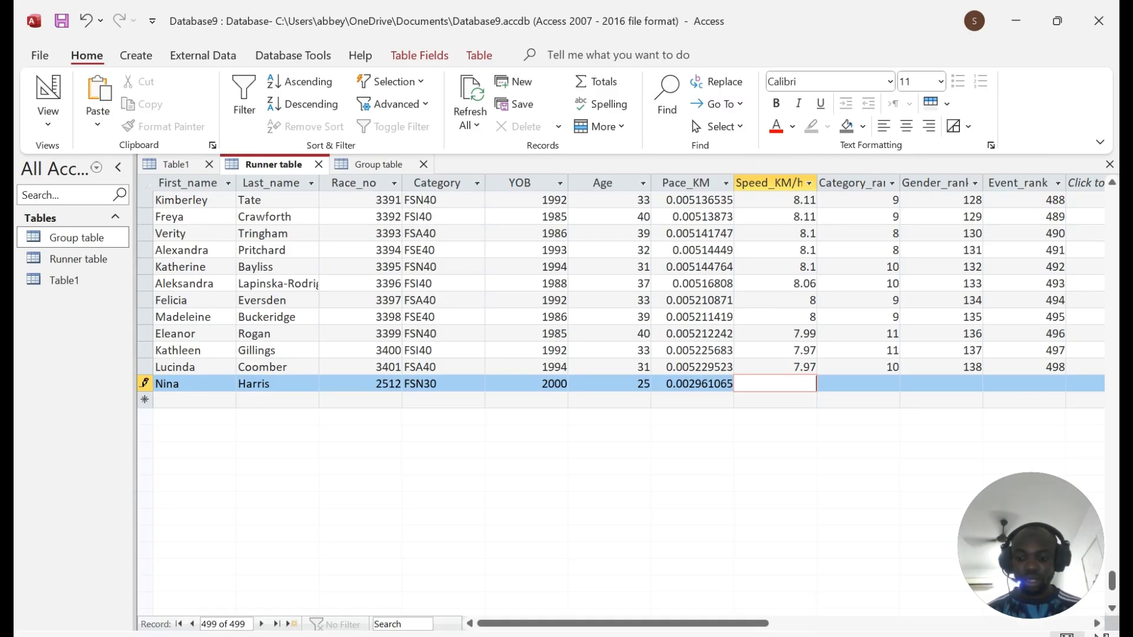
{"action": "key", "text": "ctrl+v"}
{"action": "key", "text": "ctrl+z"}
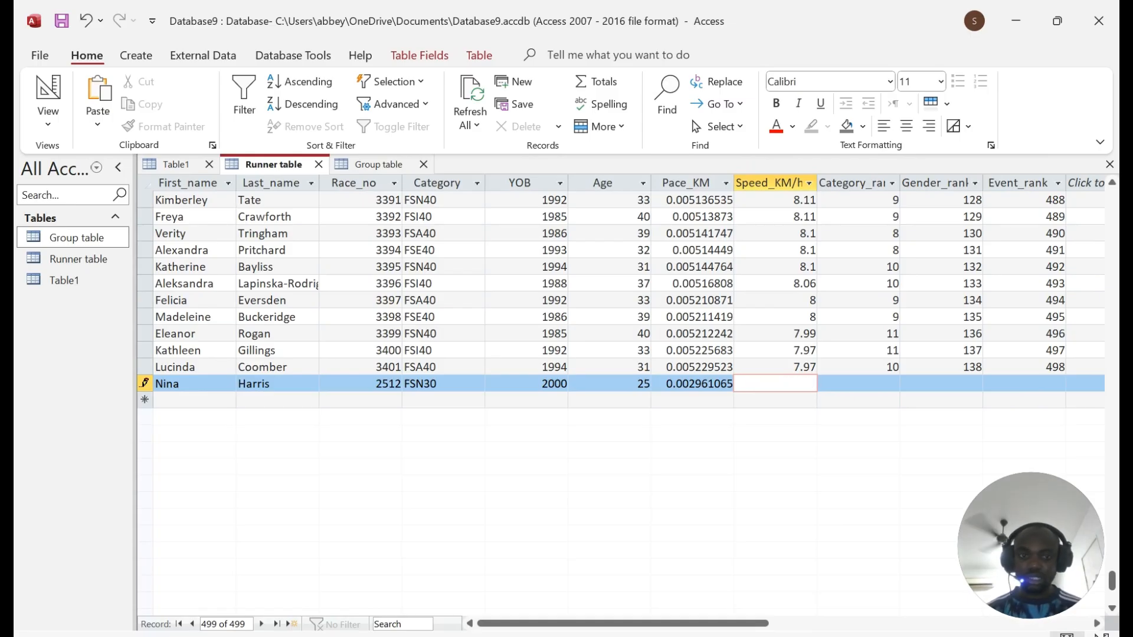
{"action": "key", "text": "Tab"}
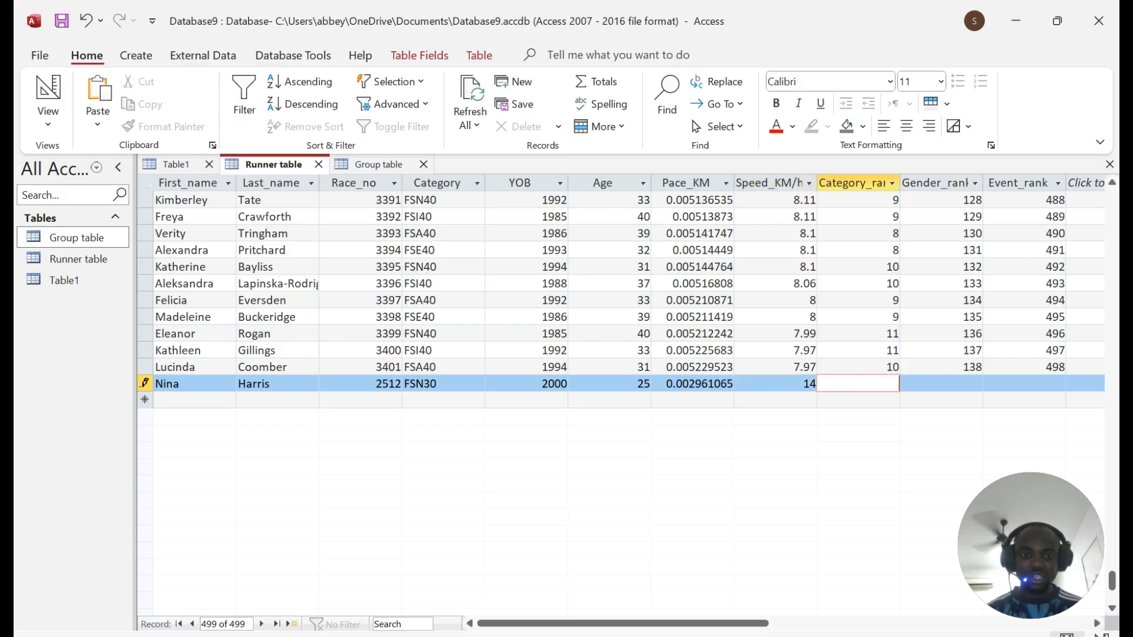
{"action": "key", "text": "alt+Tab"}
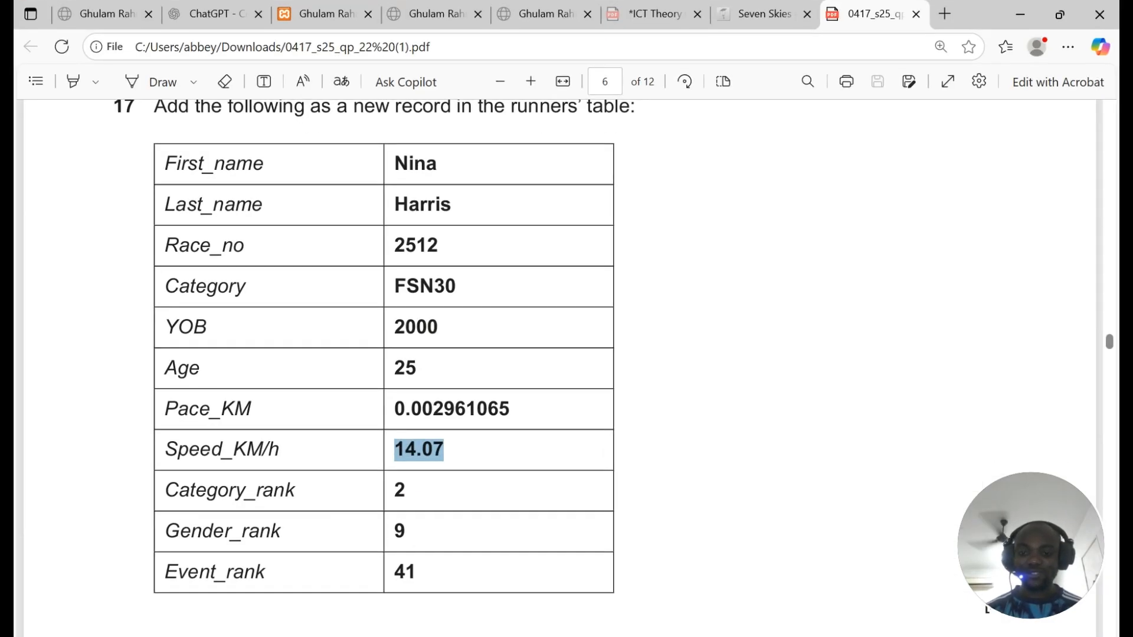
{"action": "key", "text": "alt+Tab"}
{"action": "key", "text": "shift+Tab"}
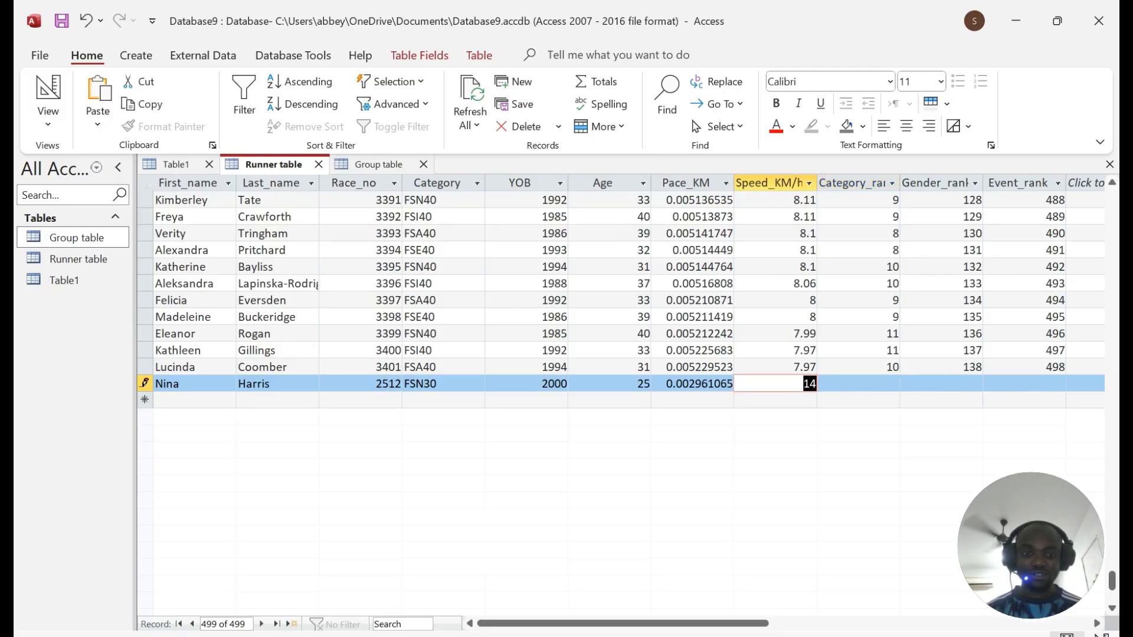
{"action": "key", "text": "ctrl+v"}
{"action": "key", "text": "ctrl+z"}
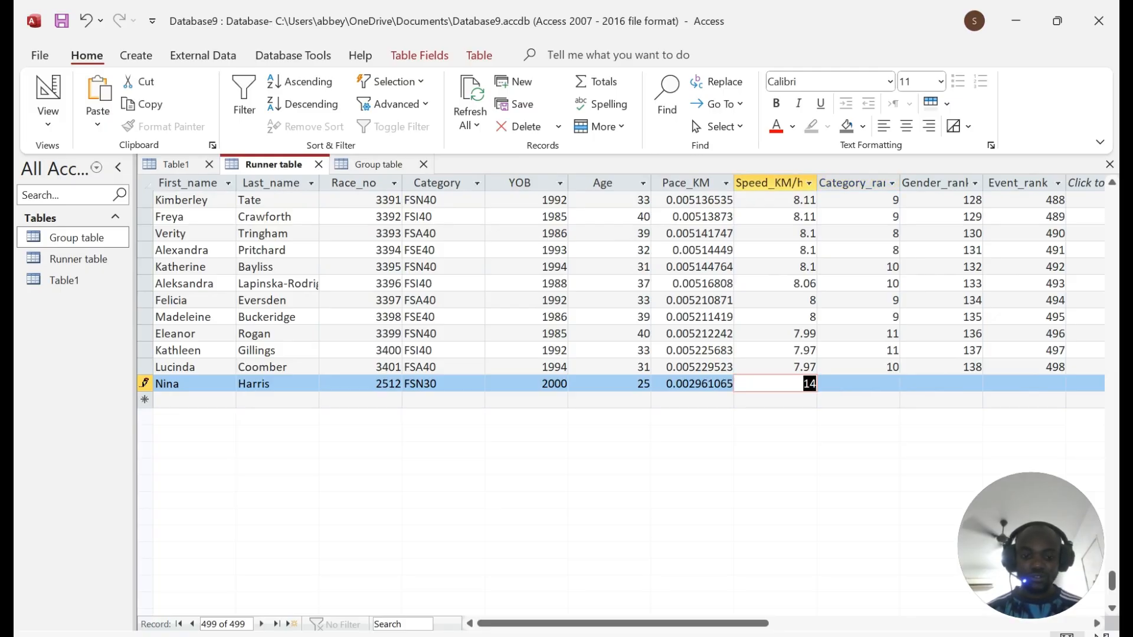
{"action": "type", "text": "14"}
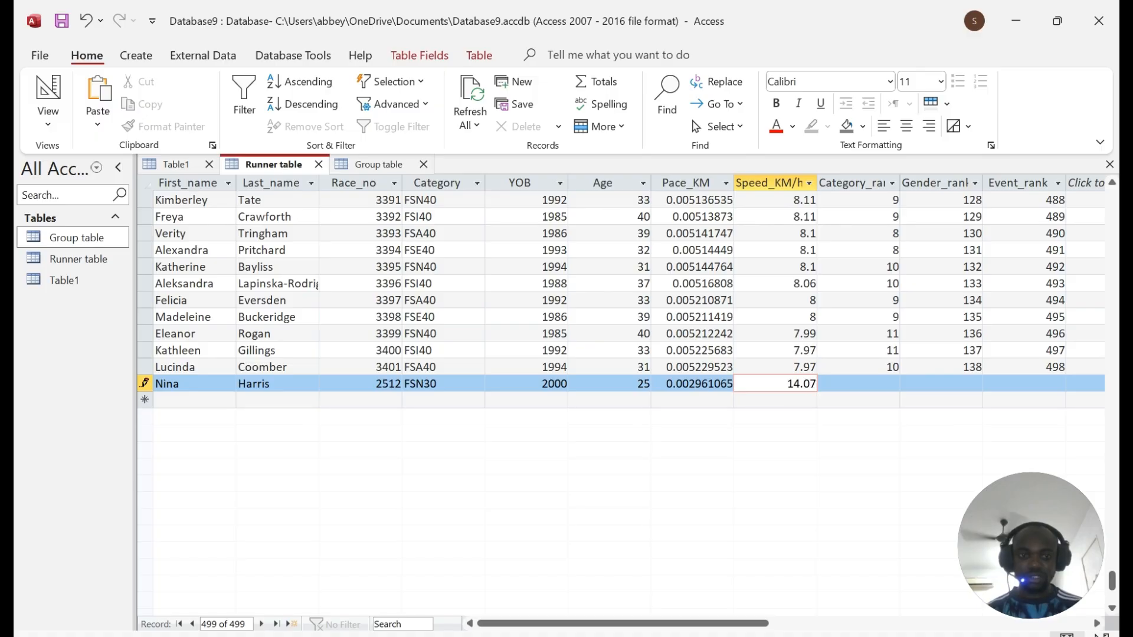
{"action": "key", "text": "Tab"}
Step: Enter the rank value 9 and verify the record against the exam paper
{"action": "type", "text": "9"}
{"action": "key", "text": "Tab"}
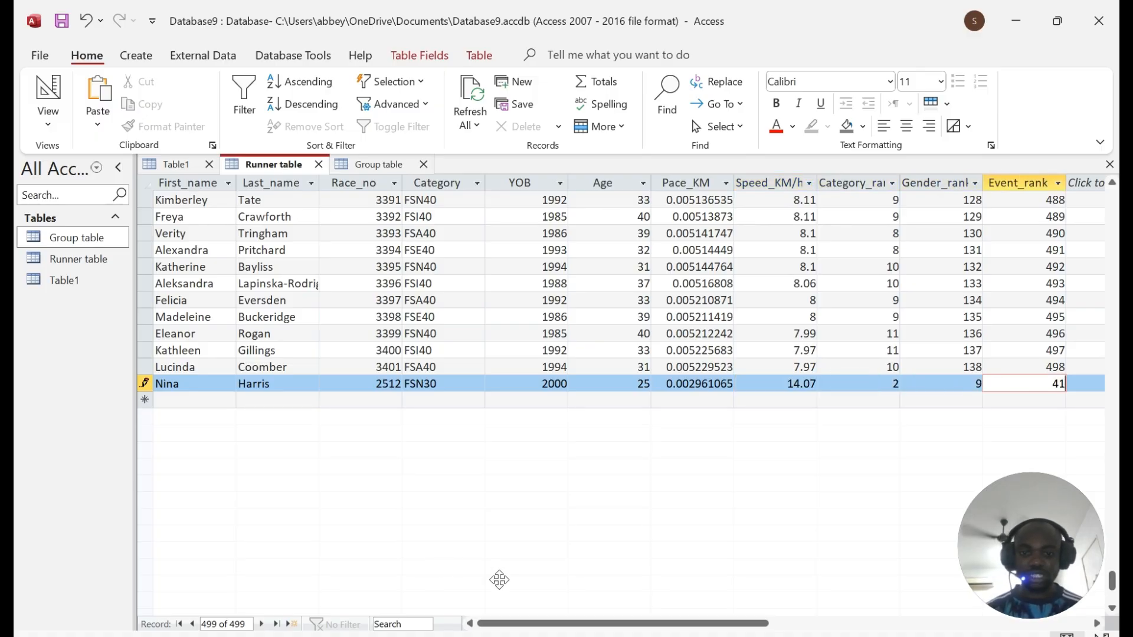
{"action": "key", "text": "alt+Tab"}
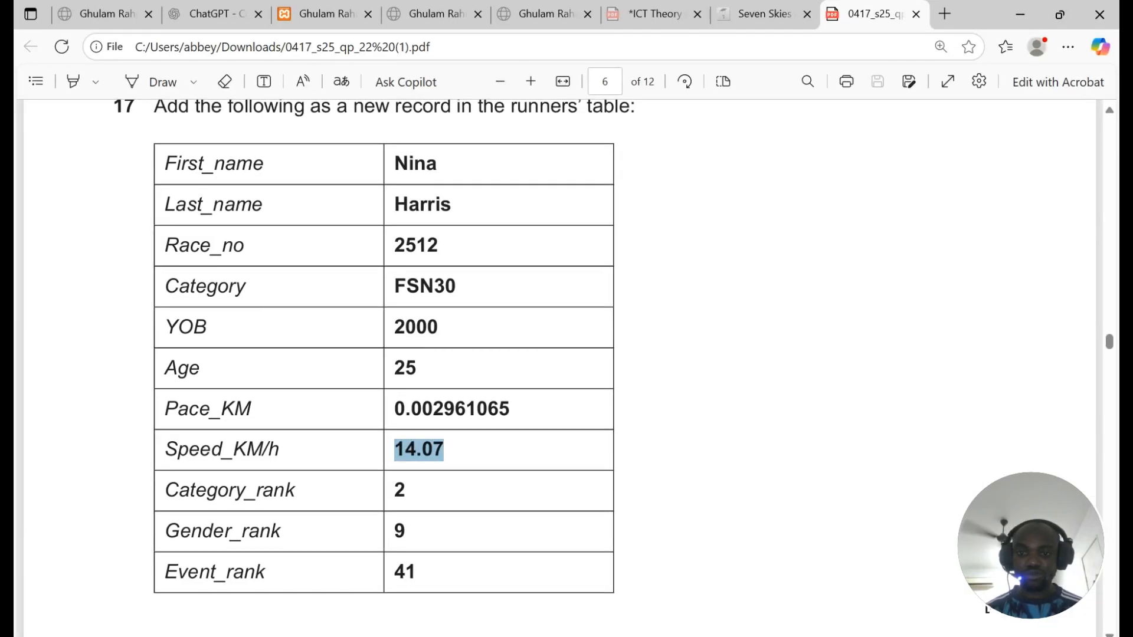
{"action": "key", "text": "alt+Tab"}
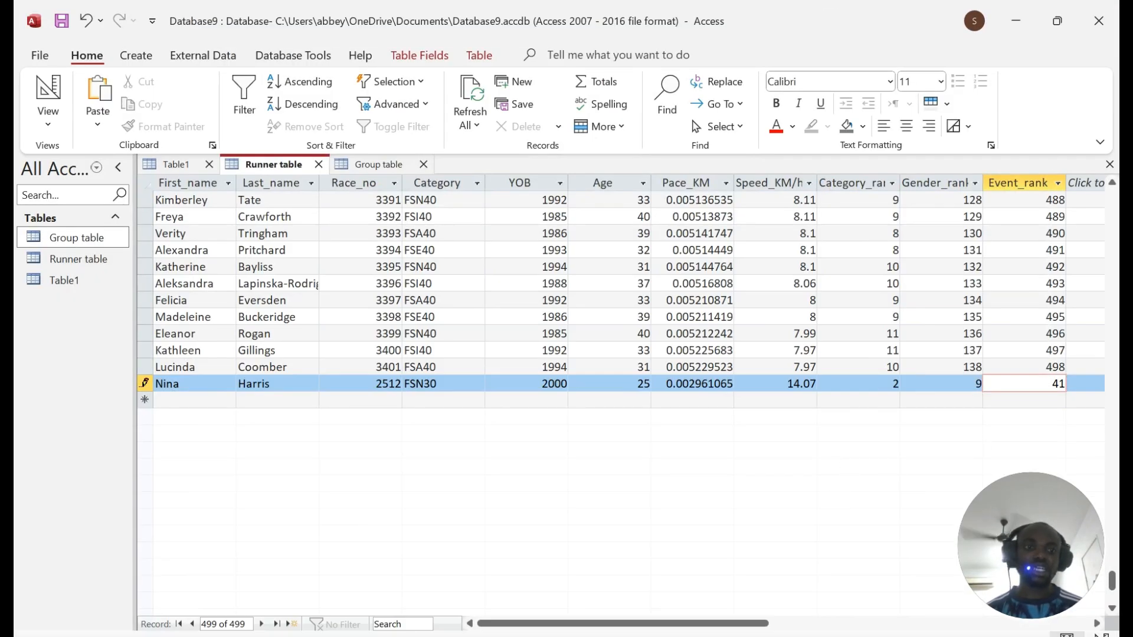
Step: Save the new runner record and highlight question 18's tabular report requirement in the PDF
{"action": "left_click", "coordinate": [886, 367]}
{"action": "key", "text": "alt+Tab"}
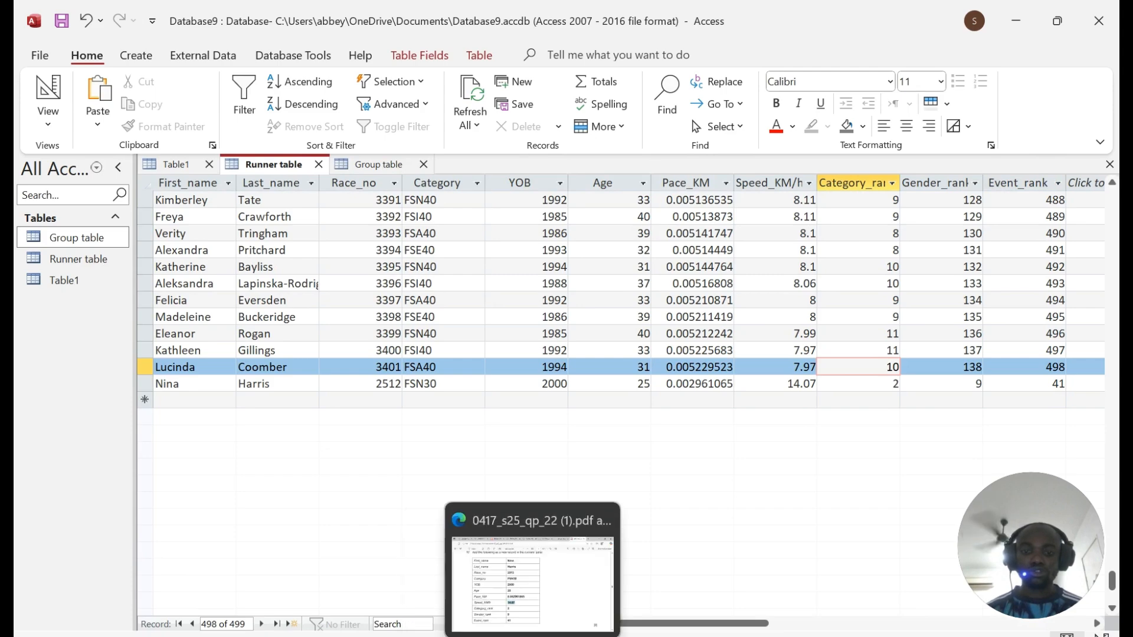
{"action": "scroll", "coordinate": [566, 366], "scroll_direction": "down", "scroll_amount": 6}
{"action": "scroll", "coordinate": [566, 366], "scroll_direction": "down", "scroll_amount": 2}
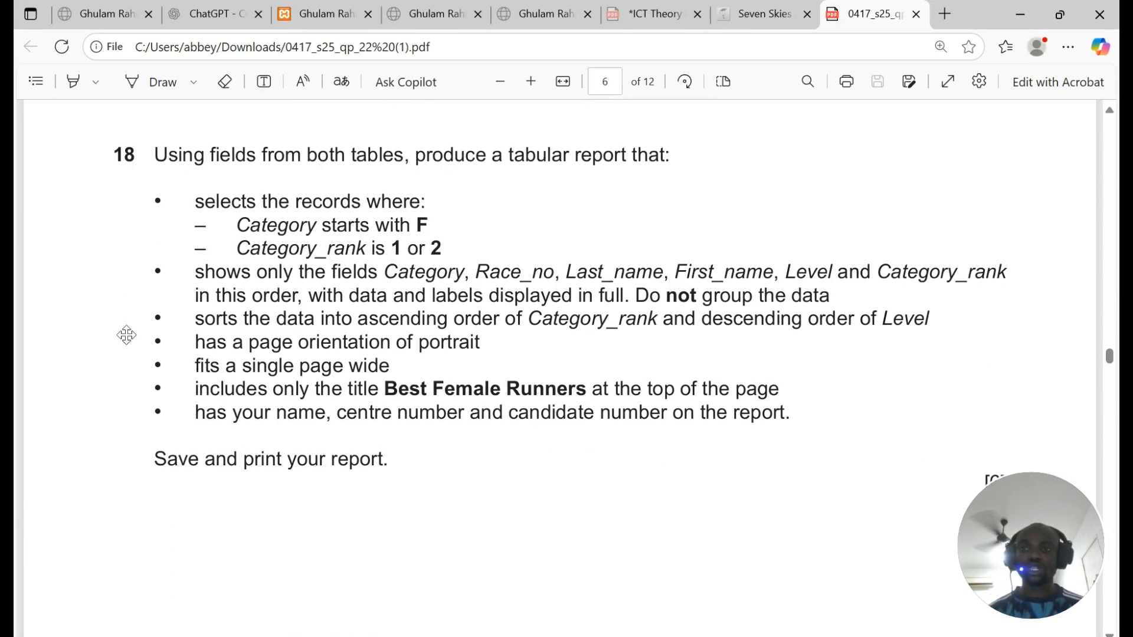
{"action": "left_click_drag", "start_coordinate": [513, 154], "coordinate": [671, 155]}
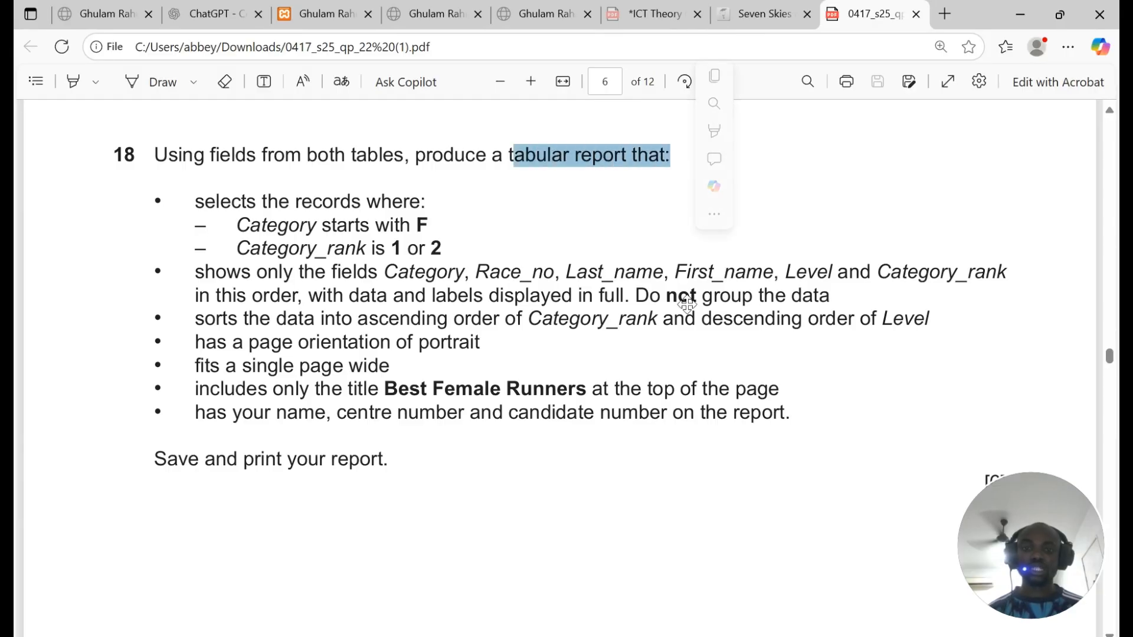
Step: Glance at the open table in Access, then select the Eraser tool in the PDF
{"action": "key", "text": "alt+Tab"}
{"action": "right_click", "coordinate": [276, 168]}
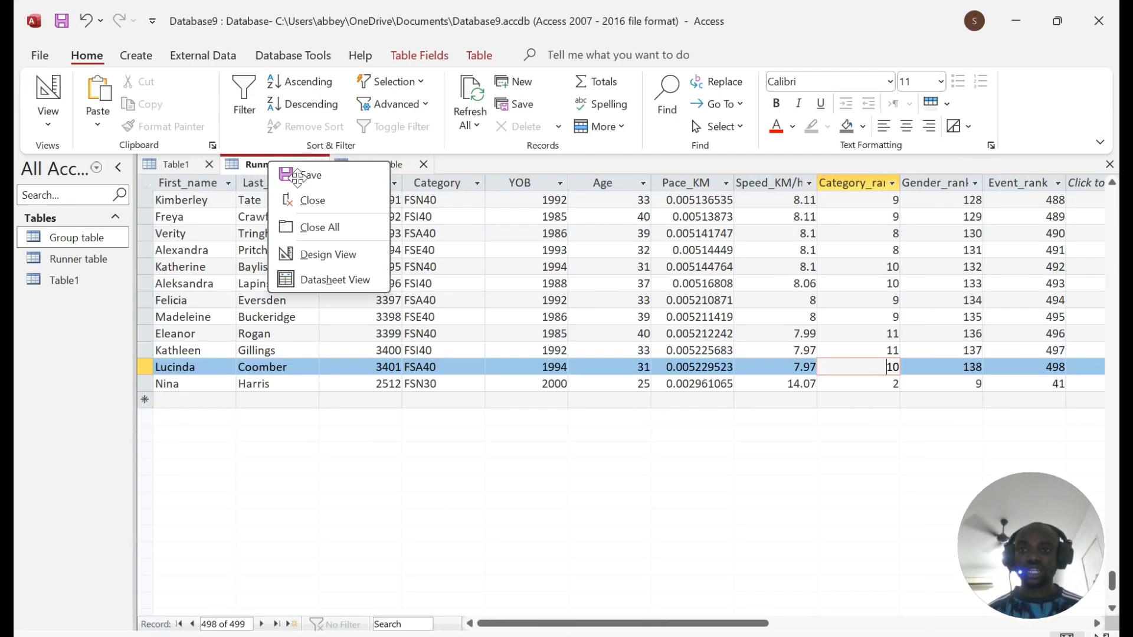
{"action": "key", "text": "Escape"}
{"action": "key", "text": "alt+Tab"}
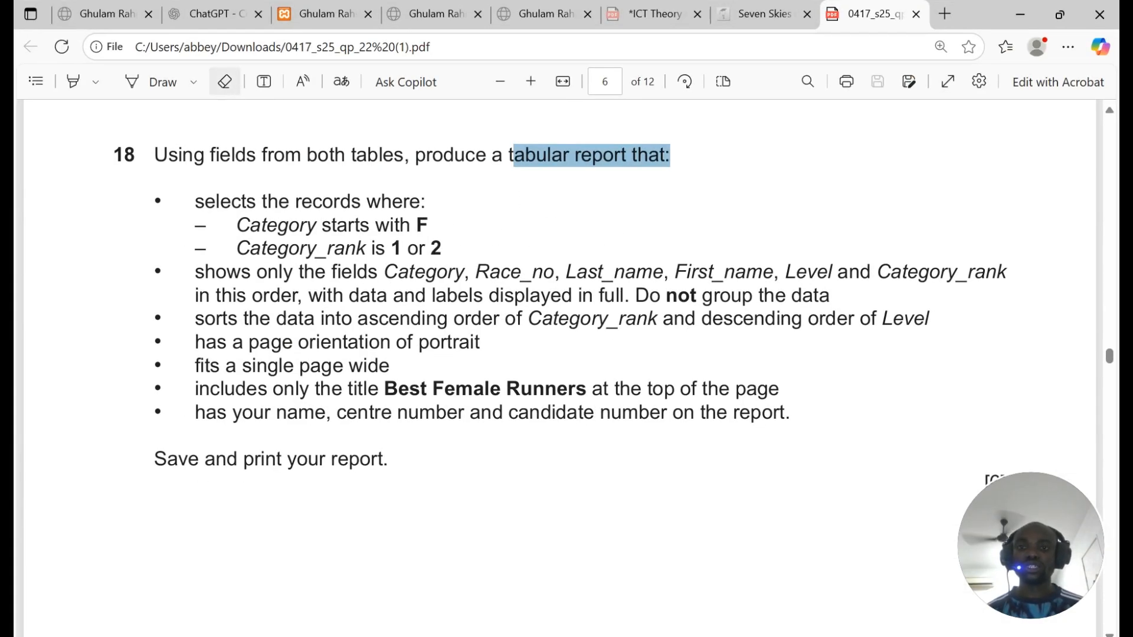
{"action": "left_click", "coordinate": [225, 82]}
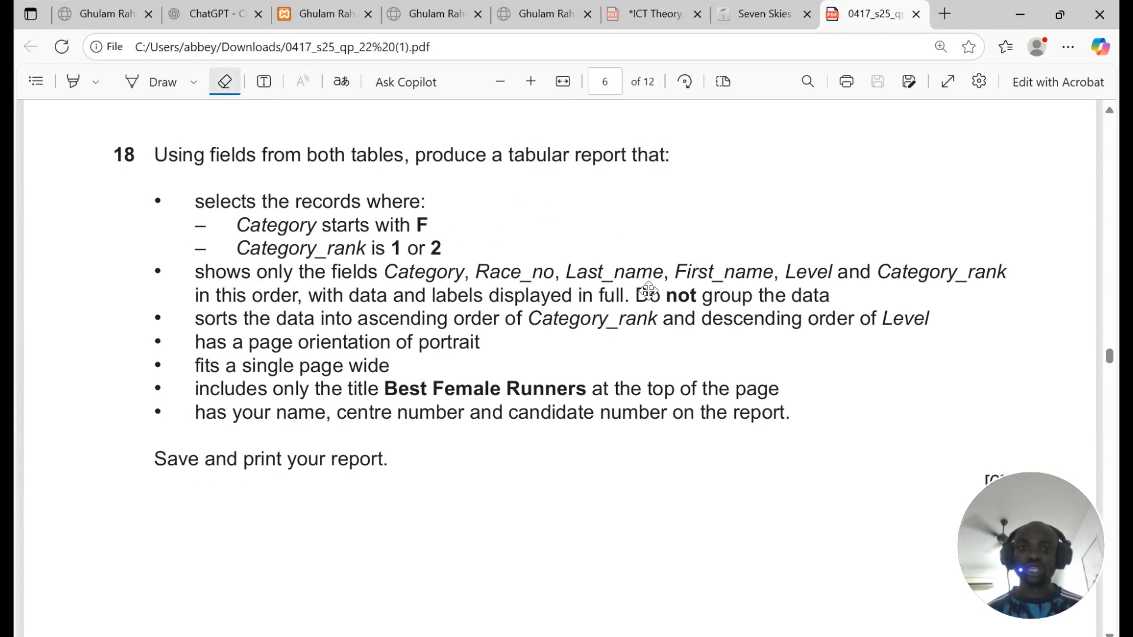
Step: Pen-mark question 18: underline 'in this order', bracket R and Q, tick both criteria
{"action": "left_click", "coordinate": [168, 92]}
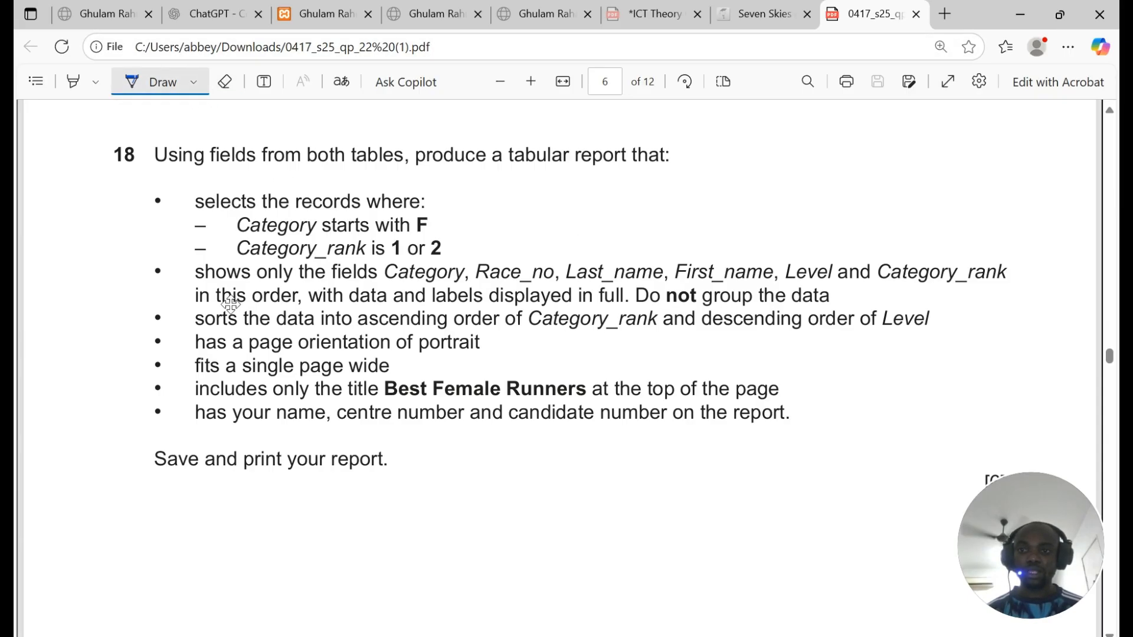
{"action": "left_click_drag", "start_coordinate": [191, 307], "coordinate": [317, 305]}
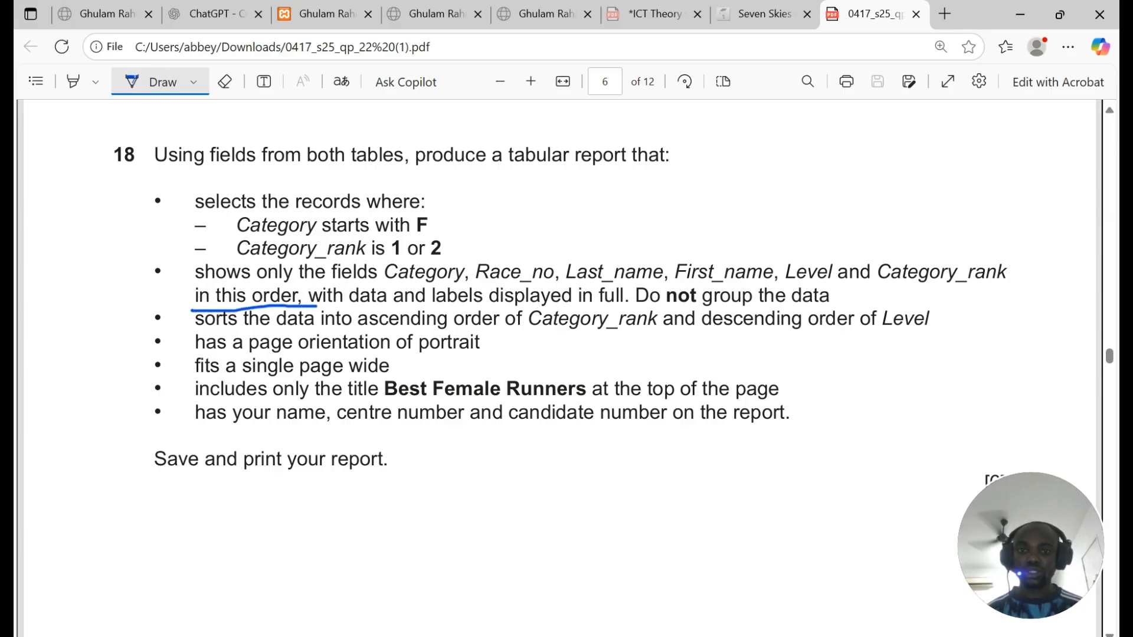
{"action": "mouse_move", "coordinate": [158, 271]}
{"action": "left_mouse_down"}
{"action": "mouse_move", "coordinate": [136, 316]}
{"action": "mouse_move", "coordinate": [175, 491]}
{"action": "left_mouse_up"}
{"action": "mouse_move", "coordinate": [66, 387]}
{"action": "left_mouse_down"}
{"action": "mouse_move", "coordinate": [76, 439]}
{"action": "mouse_move", "coordinate": [83, 397]}
{"action": "mouse_move", "coordinate": [114, 426]}
{"action": "left_mouse_up"}
{"action": "mouse_move", "coordinate": [184, 258]}
{"action": "left_mouse_down"}
{"action": "mouse_move", "coordinate": [137, 195]}
{"action": "mouse_move", "coordinate": [155, 172]}
{"action": "left_mouse_up"}
{"action": "mouse_move", "coordinate": [89, 204]}
{"action": "left_mouse_down"}
{"action": "mouse_move", "coordinate": [103, 237]}
{"action": "mouse_move", "coordinate": [89, 211]}
{"action": "mouse_move", "coordinate": [125, 245]}
{"action": "left_mouse_up"}
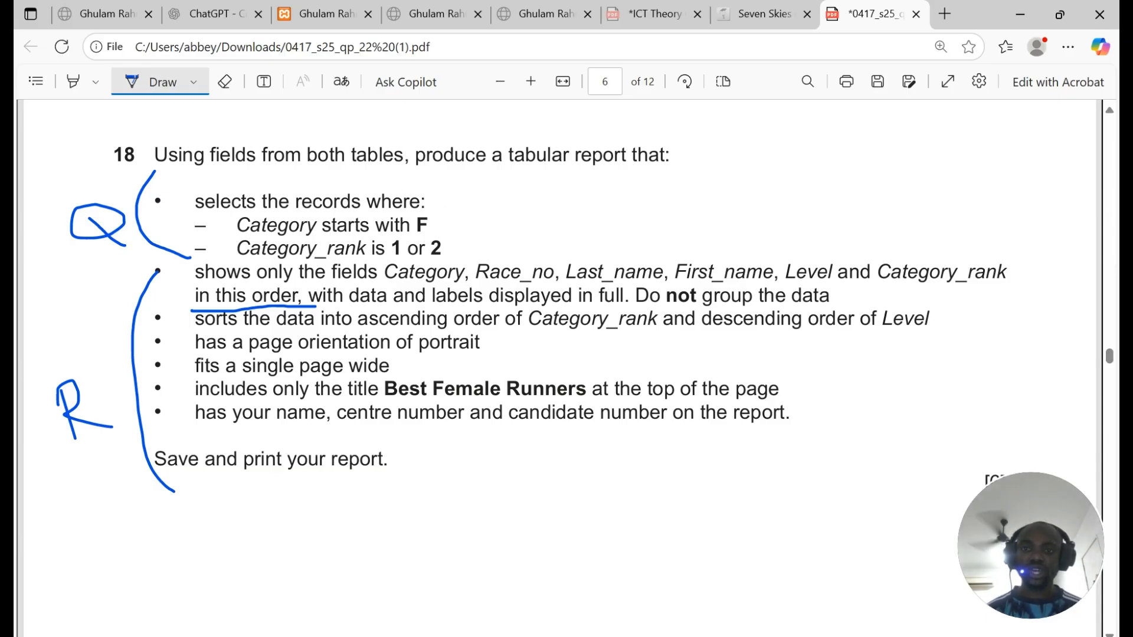
{"action": "left_click_drag", "start_coordinate": [435, 215], "coordinate": [457, 202]}
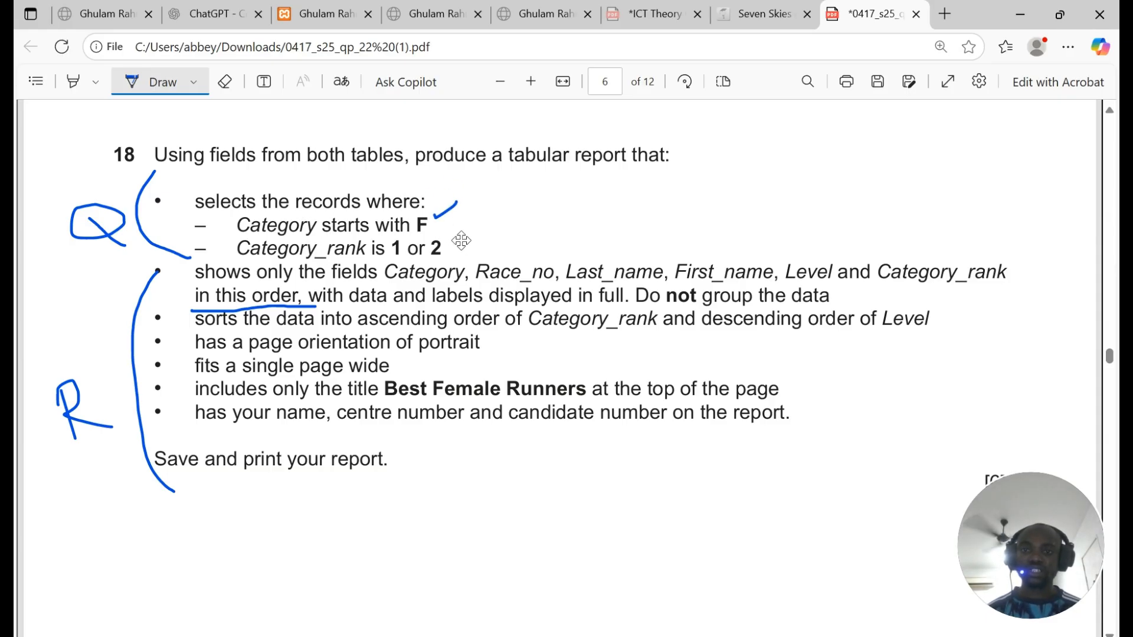
{"action": "left_click_drag", "start_coordinate": [447, 243], "coordinate": [462, 238]}
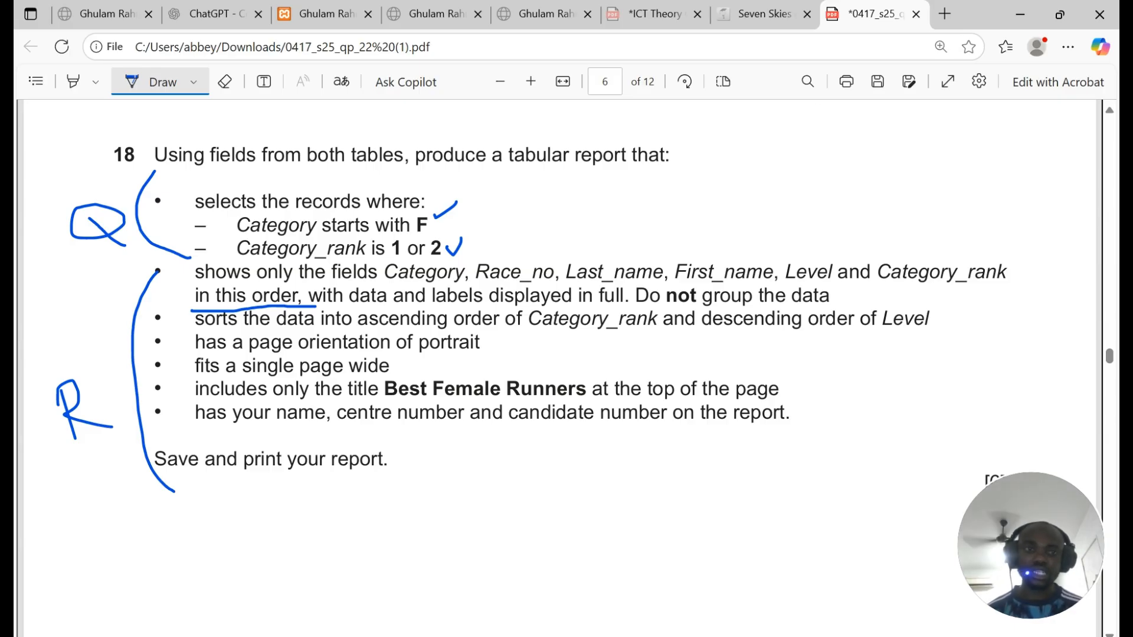
Step: Handwrite a 20, side notes and a 3 on the right of the question
{"action": "mouse_move", "coordinate": [794, 123]}
{"action": "left_mouse_down"}
{"action": "mouse_move", "coordinate": [815, 123]}
{"action": "mouse_move", "coordinate": [853, 175]}
{"action": "left_mouse_up"}
{"action": "mouse_move", "coordinate": [860, 127]}
{"action": "left_mouse_down"}
{"action": "mouse_move", "coordinate": [876, 118]}
{"action": "mouse_move", "coordinate": [869, 137]}
{"action": "left_mouse_up"}
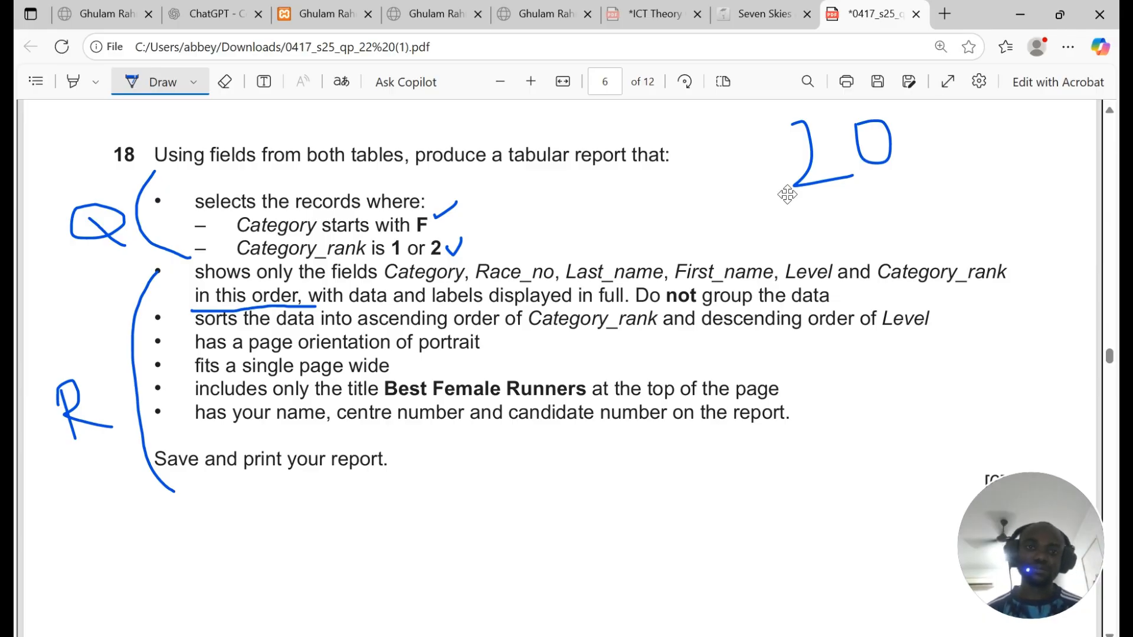
{"action": "left_click_drag", "start_coordinate": [701, 214], "coordinate": [713, 257]}
{"action": "mouse_move", "coordinate": [731, 235]}
{"action": "left_mouse_down"}
{"action": "mouse_move", "coordinate": [767, 226]}
{"action": "mouse_move", "coordinate": [809, 236]}
{"action": "left_mouse_up"}
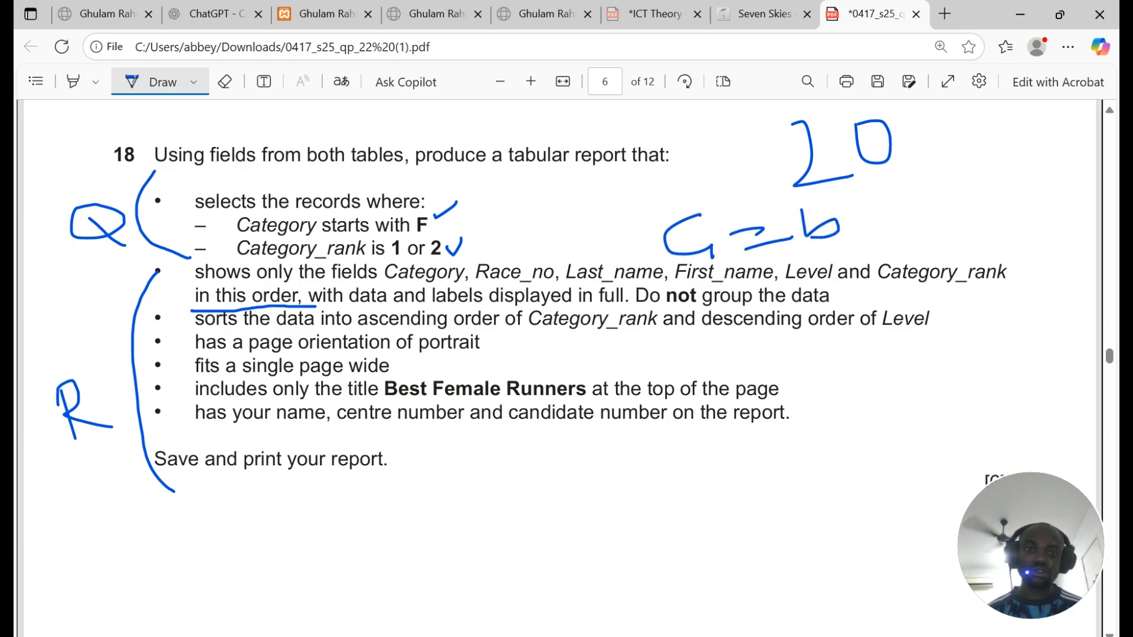
{"action": "mouse_move", "coordinate": [686, 302]}
{"action": "left_mouse_down"}
{"action": "mouse_move", "coordinate": [708, 341]}
{"action": "mouse_move", "coordinate": [721, 325]}
{"action": "mouse_move", "coordinate": [808, 326]}
{"action": "left_mouse_up"}
{"action": "mouse_move", "coordinate": [855, 291]}
{"action": "left_mouse_down"}
{"action": "mouse_move", "coordinate": [868, 330]}
{"action": "mouse_move", "coordinate": [857, 345]}
{"action": "left_mouse_up"}
{"action": "mouse_move", "coordinate": [800, 415]}
{"action": "left_mouse_down"}
{"action": "mouse_move", "coordinate": [821, 404]}
{"action": "mouse_move", "coordinate": [831, 416]}
{"action": "mouse_move", "coordinate": [826, 447]}
{"action": "left_mouse_up"}
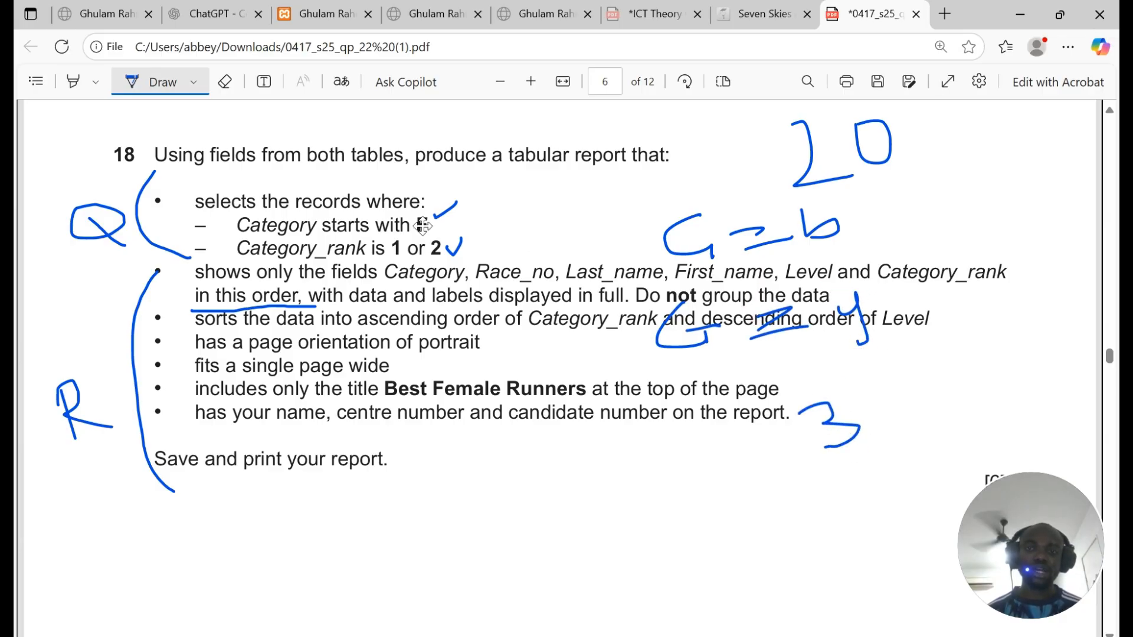
Step: Erase the notes, ticks and underline, keeping only the Q and R brackets, and return to Access
{"action": "left_click", "coordinate": [224, 81]}
{"action": "left_click_drag", "start_coordinate": [667, 334], "coordinate": [861, 319]}
{"action": "left_click", "coordinate": [838, 418]}
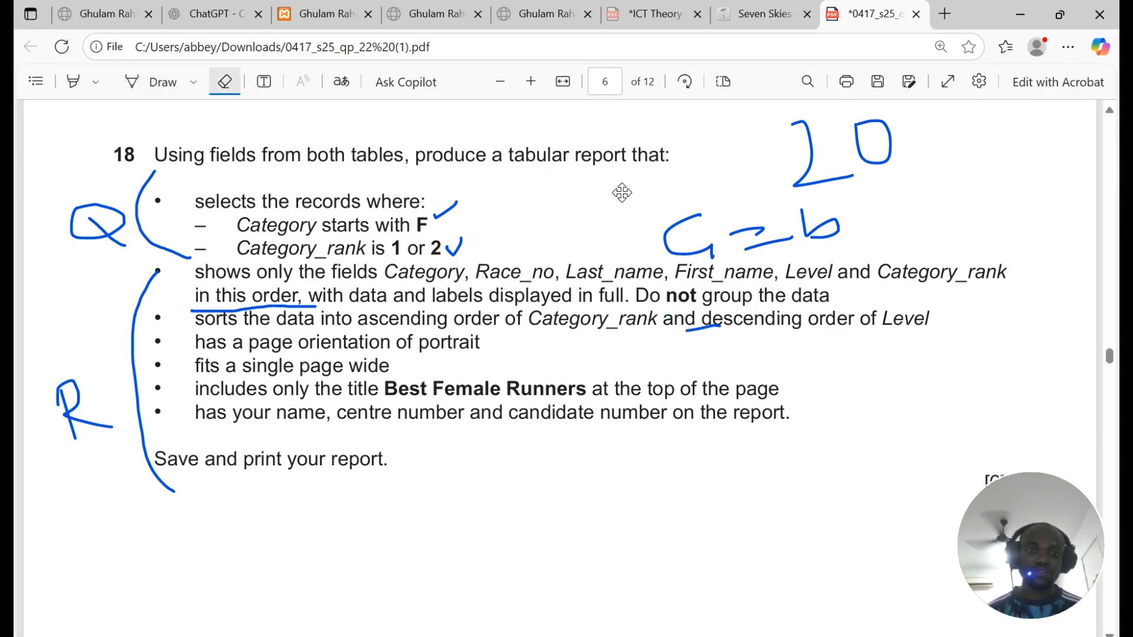
{"action": "left_click_drag", "start_coordinate": [794, 180], "coordinate": [763, 182]}
{"action": "mouse_move", "coordinate": [820, 227]}
{"action": "left_mouse_down"}
{"action": "mouse_move", "coordinate": [734, 233]}
{"action": "mouse_move", "coordinate": [753, 225]}
{"action": "left_mouse_up"}
{"action": "left_click", "coordinate": [702, 328]}
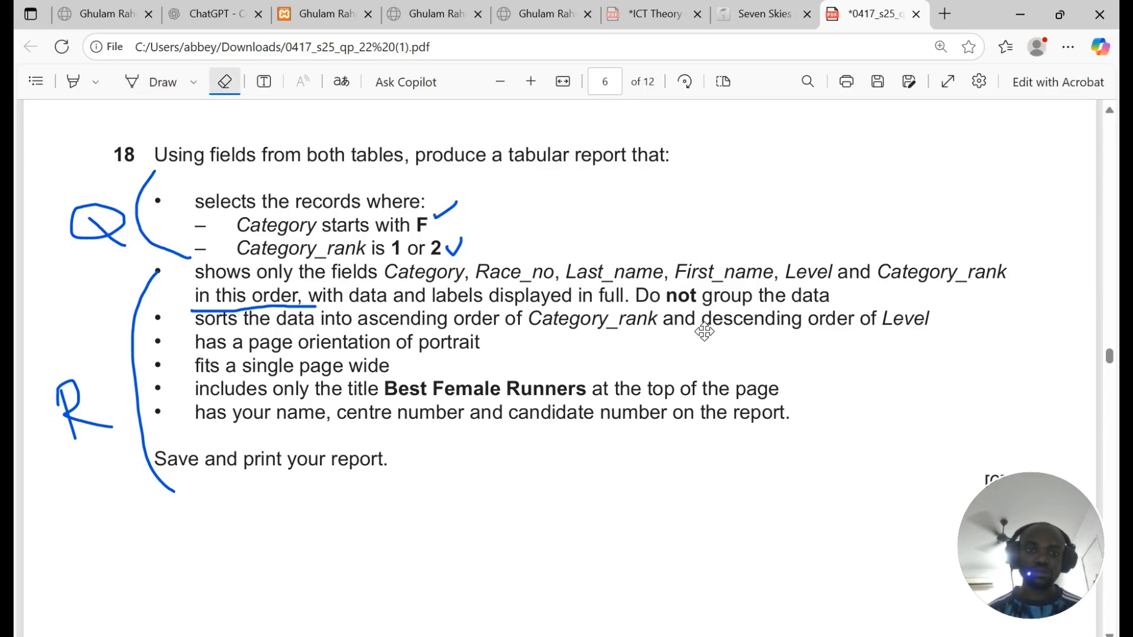
{"action": "left_click", "coordinate": [440, 212]}
{"action": "left_click", "coordinate": [456, 245]}
{"action": "left_click", "coordinate": [194, 308]}
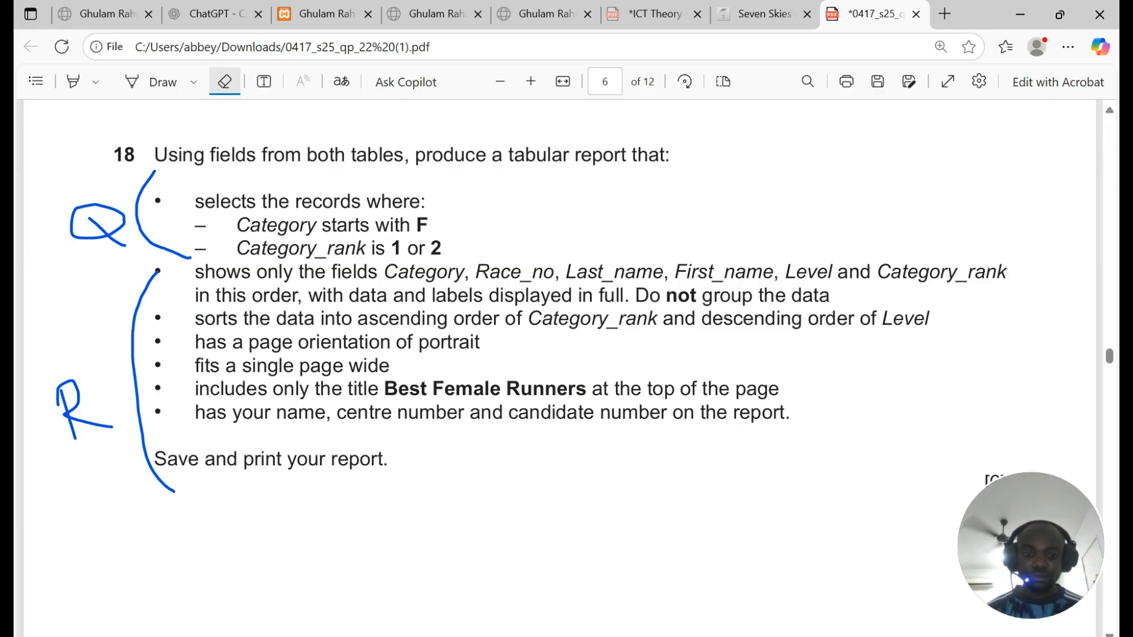
{"action": "key", "text": "alt+Tab"}
Step: Start the Simple Query Wizard and highlight the 'fields from both tables' wording in the PDF
{"action": "left_click", "coordinate": [136, 55]}
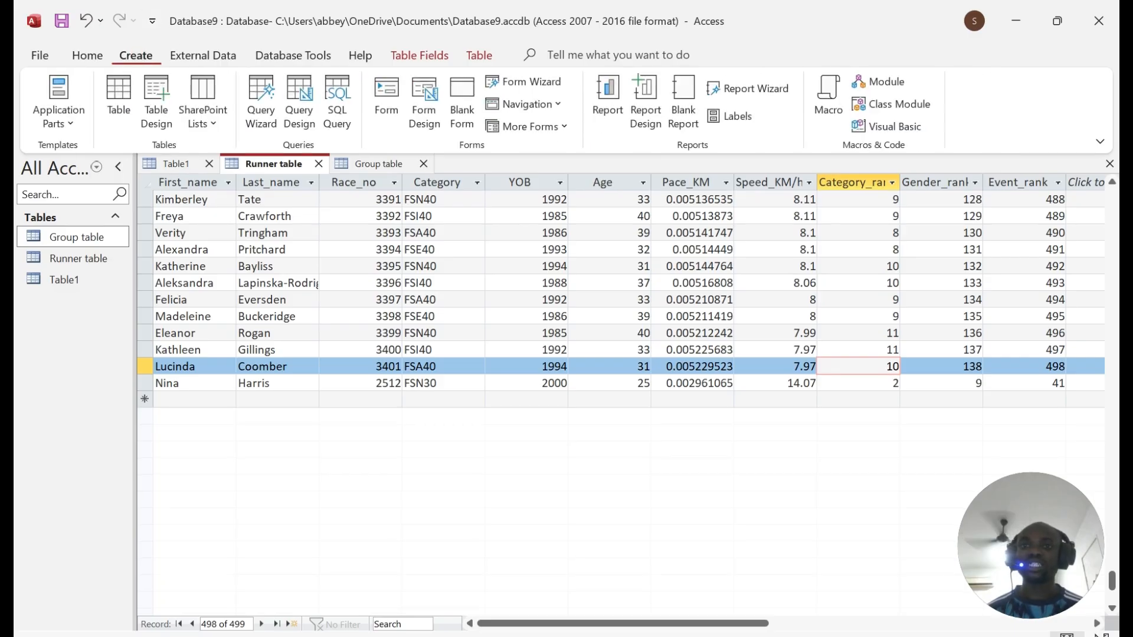
{"action": "left_click", "coordinate": [260, 112]}
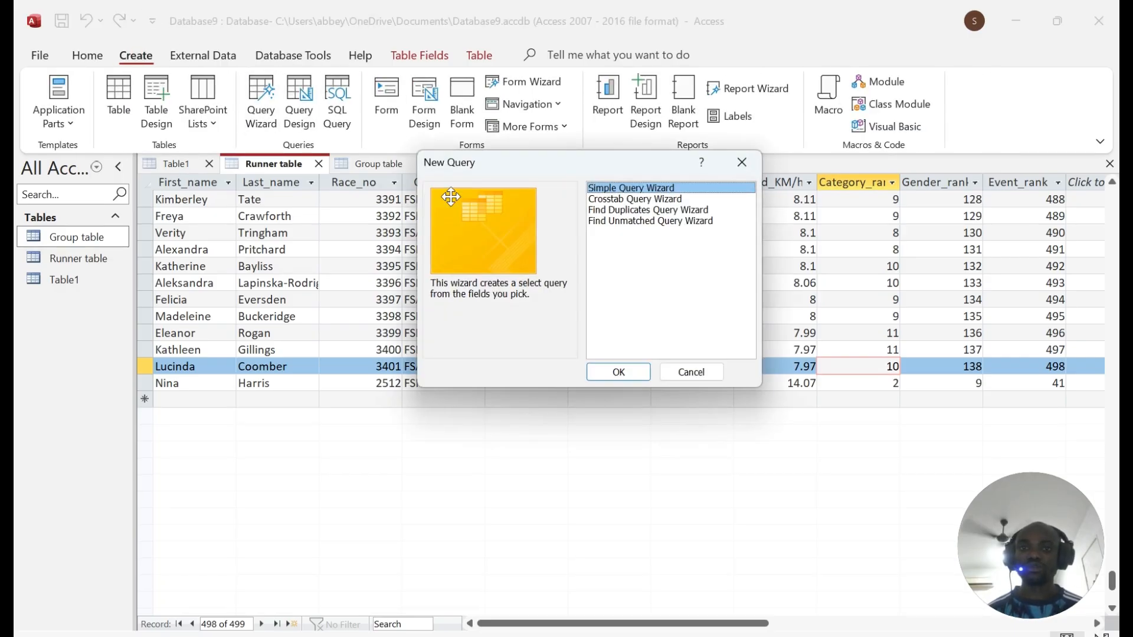
{"action": "left_click", "coordinate": [618, 372]}
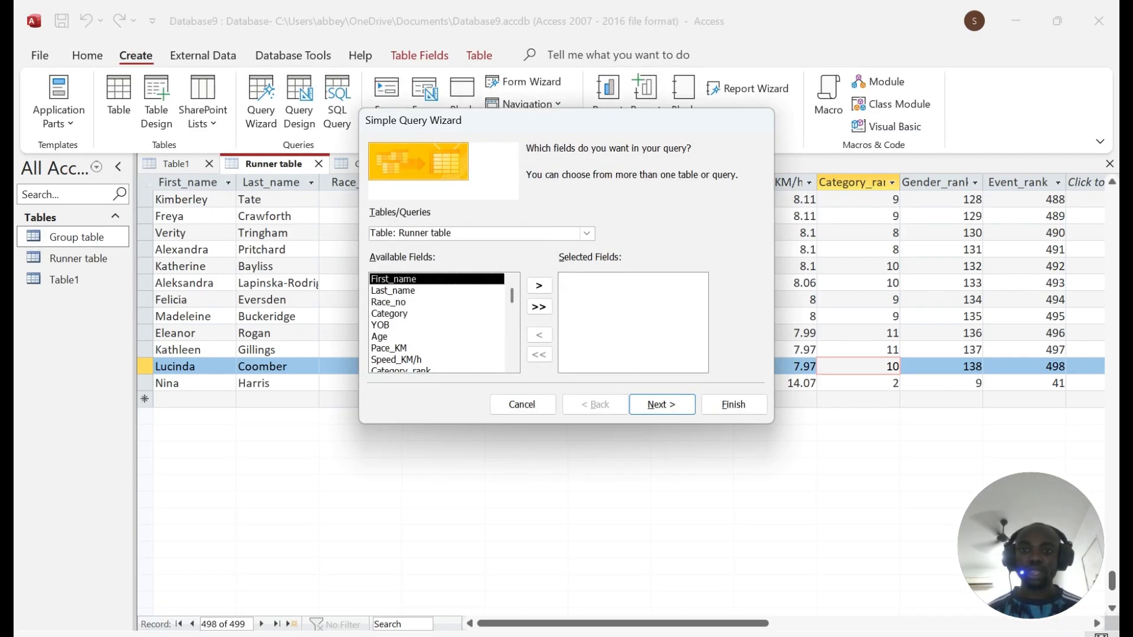
{"action": "key", "text": "alt+Tab"}
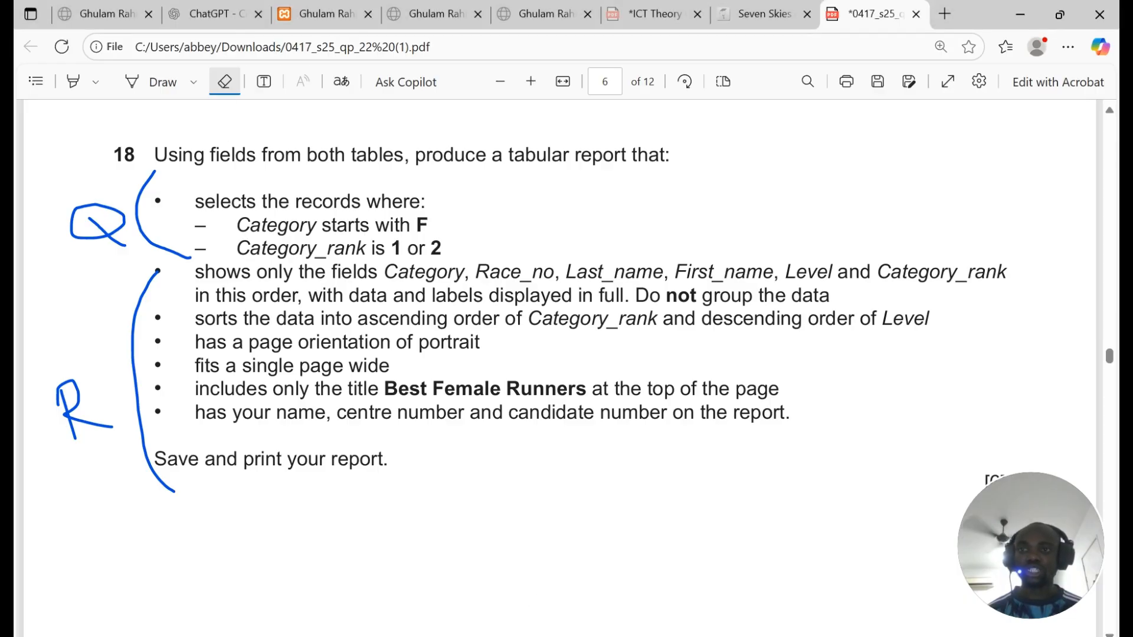
{"action": "left_click", "coordinate": [225, 81]}
{"action": "left_click_drag", "start_coordinate": [194, 155], "coordinate": [636, 154]}
{"action": "left_click", "coordinate": [518, 636]}
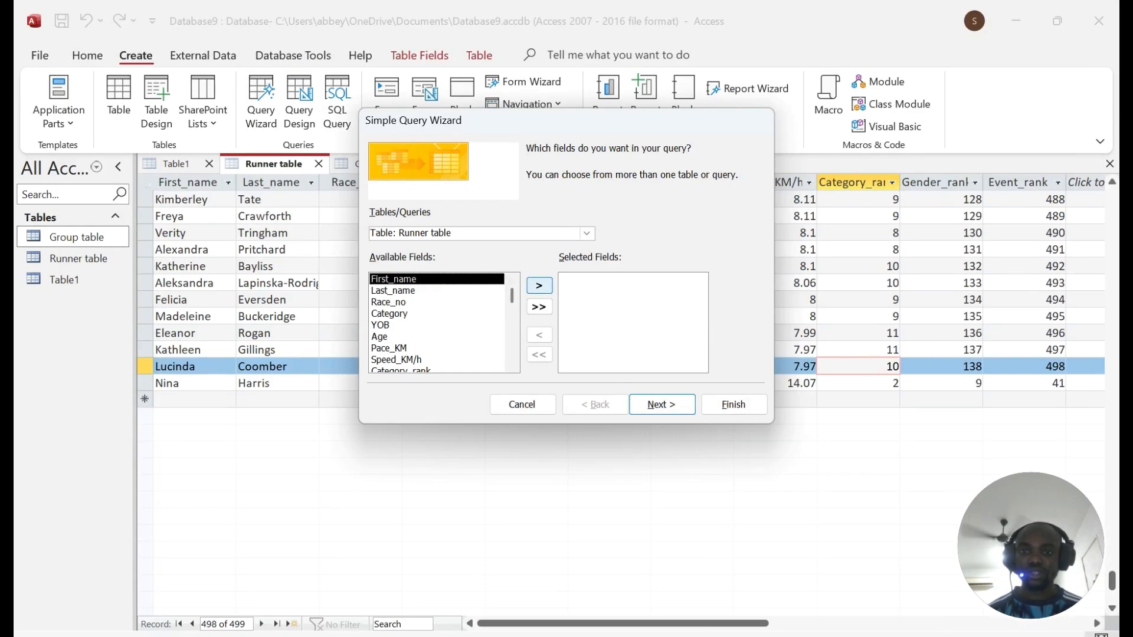
Step: Add all Runner table and Group table fields, keep a Detail query, and open its design
{"action": "left_click", "coordinate": [539, 307]}
{"action": "left_click", "coordinate": [586, 233]}
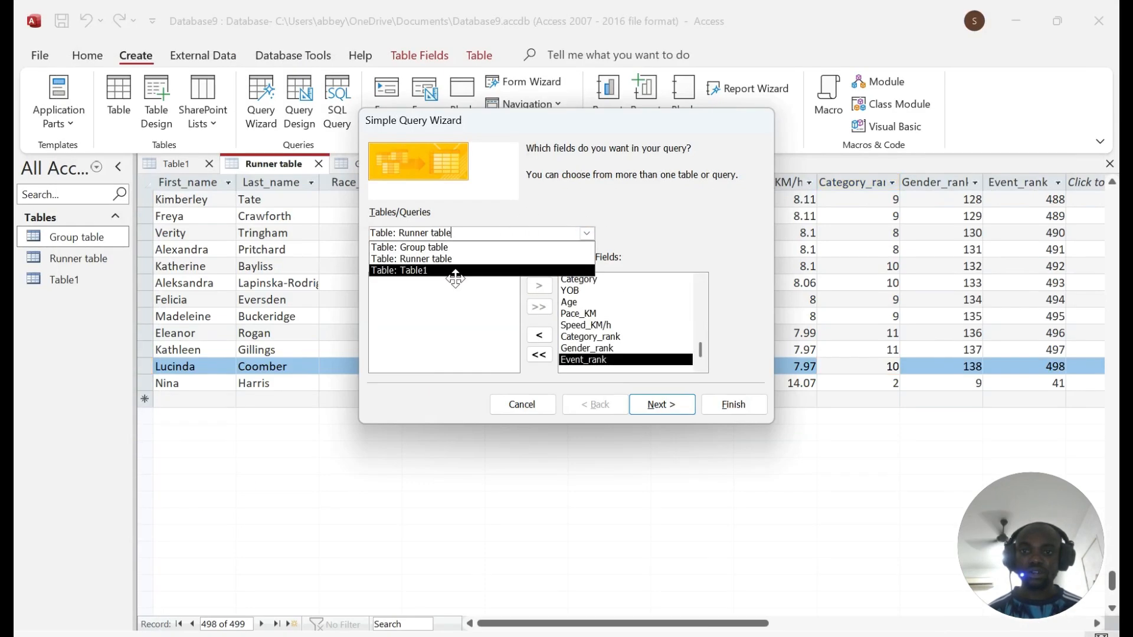
{"action": "left_click", "coordinate": [456, 248]}
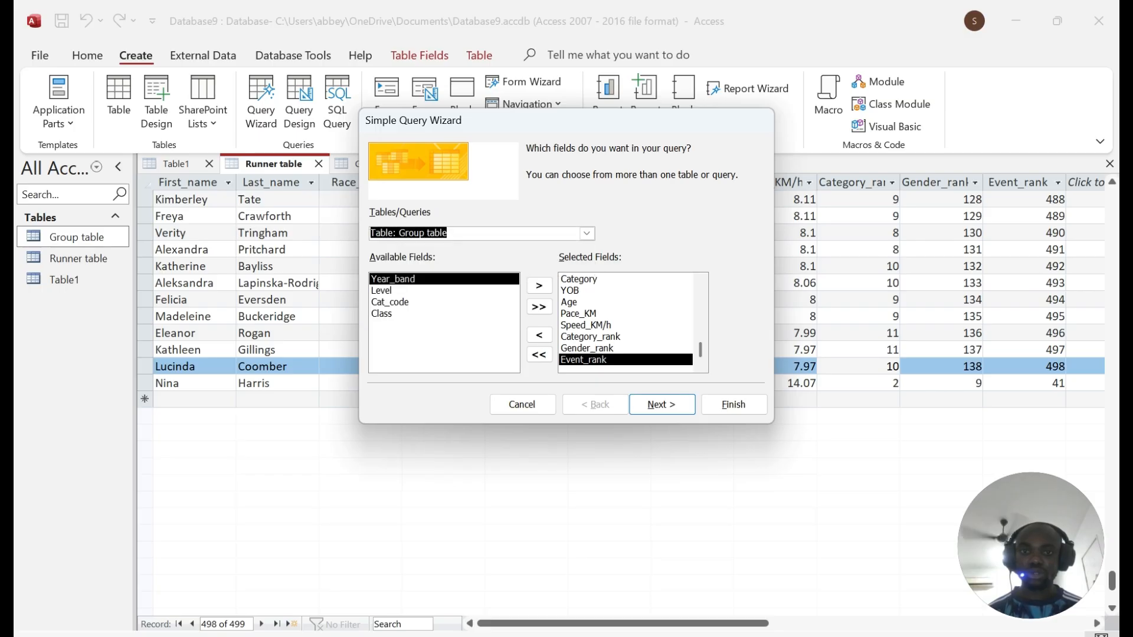
{"action": "left_click", "coordinate": [545, 305]}
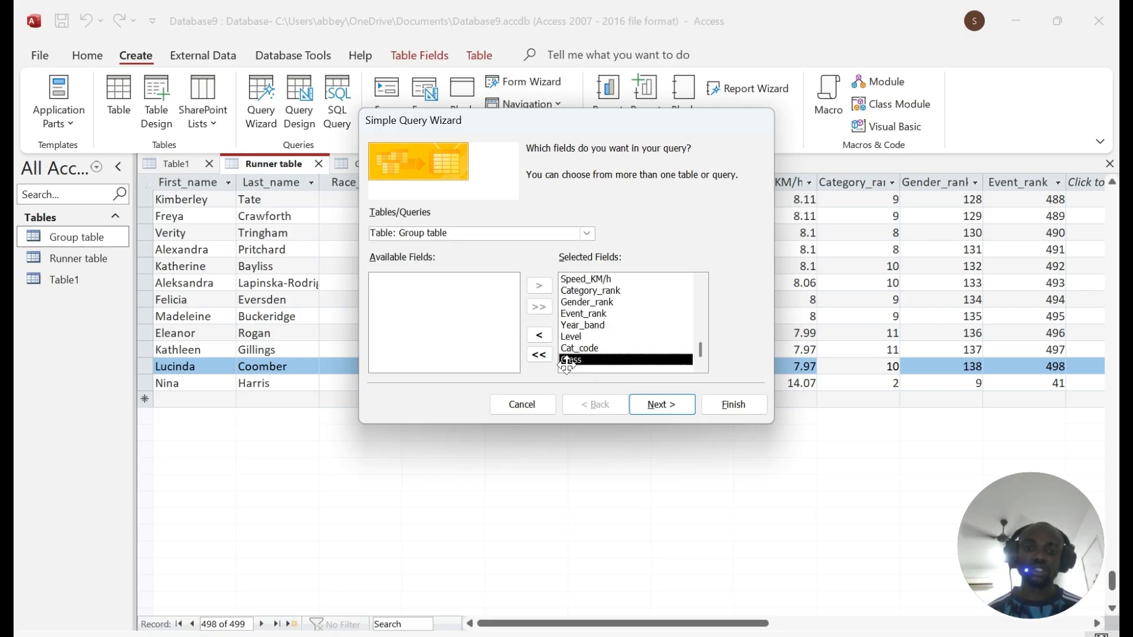
{"action": "left_click", "coordinate": [679, 404]}
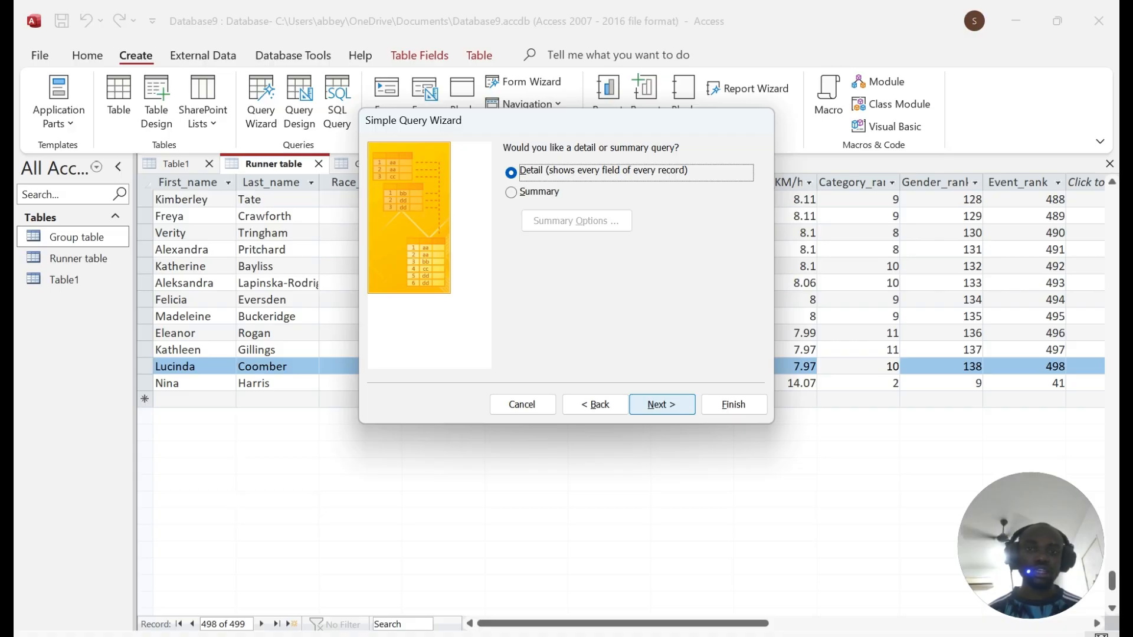
{"action": "left_click", "coordinate": [672, 406]}
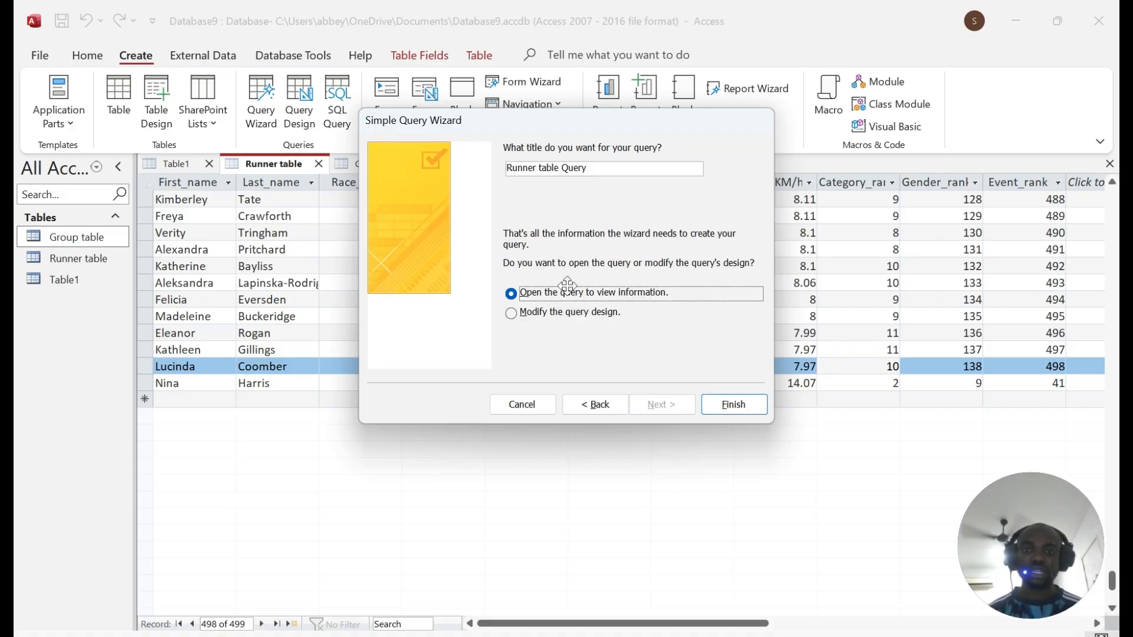
{"action": "left_click", "coordinate": [511, 313]}
{"action": "left_click", "coordinate": [739, 404]}
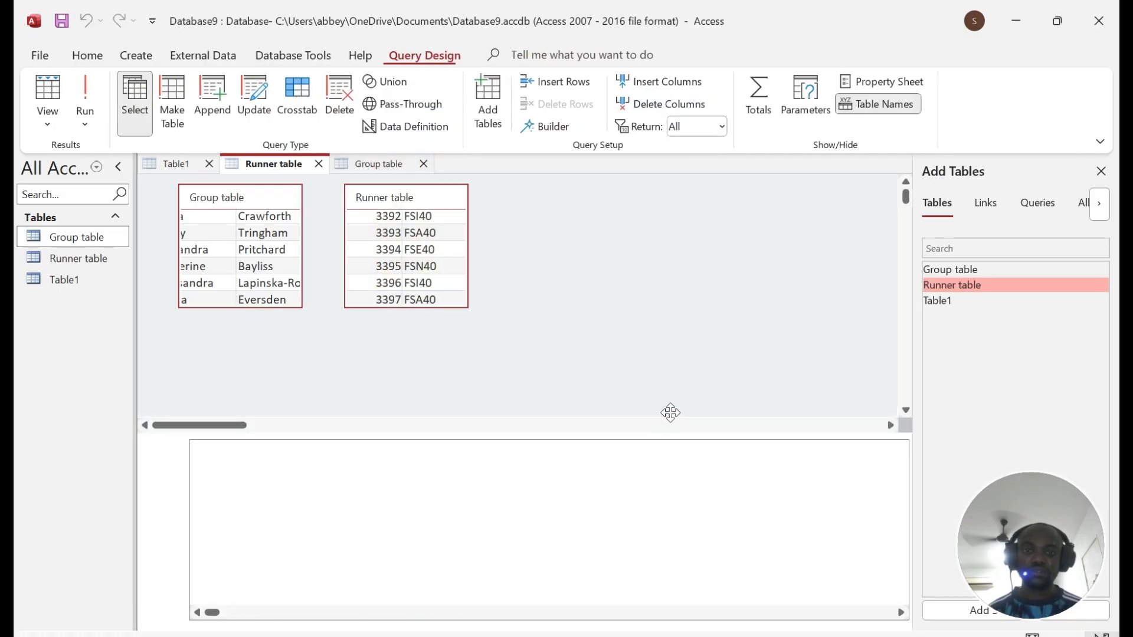
Step: Highlight the 'starts with F' condition and add a note: Include *Sheriff, Start Sheriff*, End *Sheriff, is Sheriff
{"action": "left_click", "coordinate": [533, 635]}
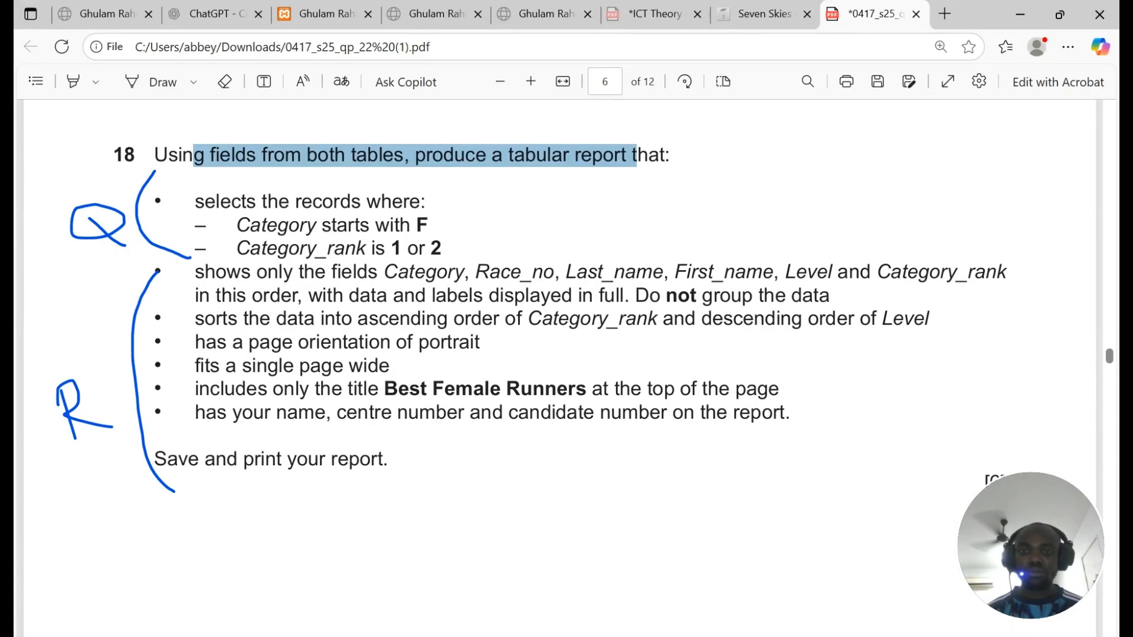
{"action": "left_click_drag", "start_coordinate": [236, 225], "coordinate": [428, 226]}
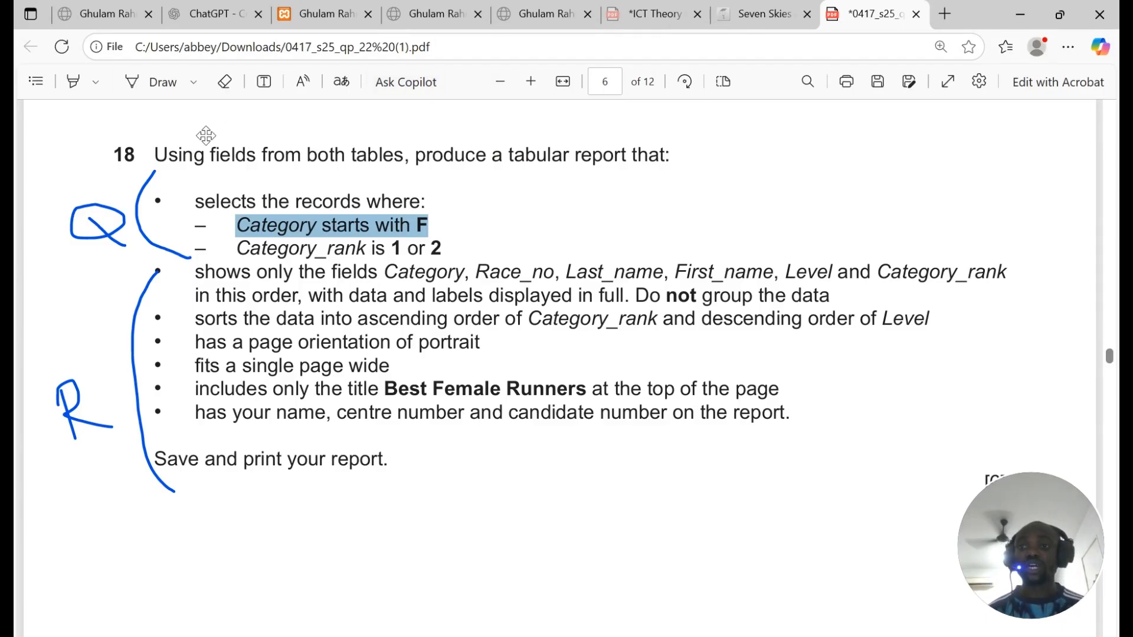
{"action": "left_click", "coordinate": [263, 81]}
{"action": "left_click", "coordinate": [693, 148]}
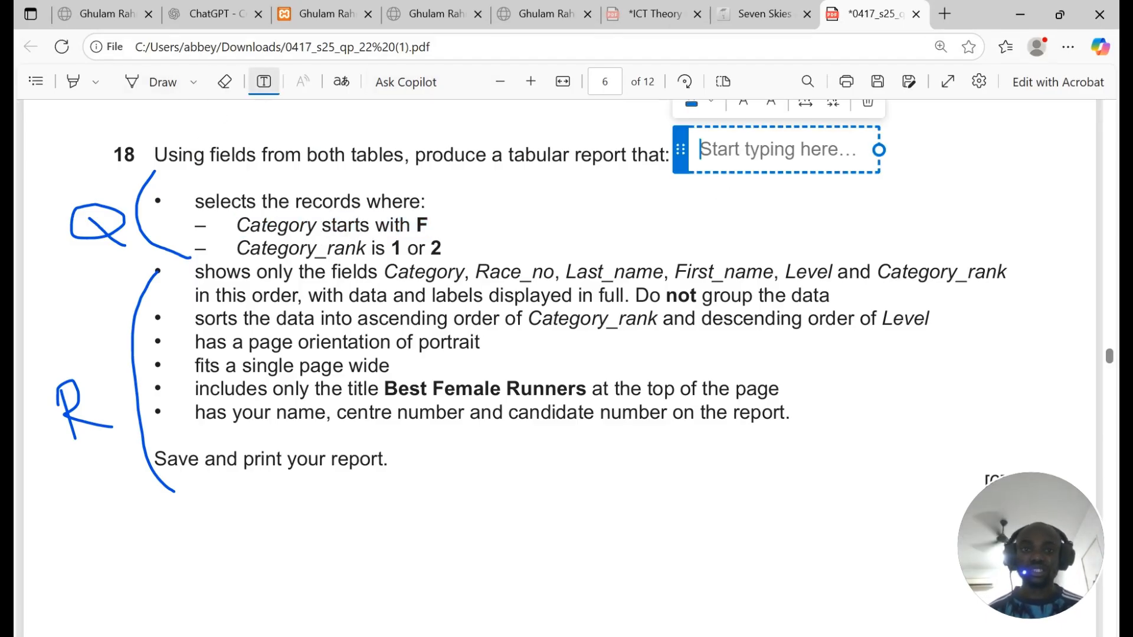
{"action": "type", "text": "In"}
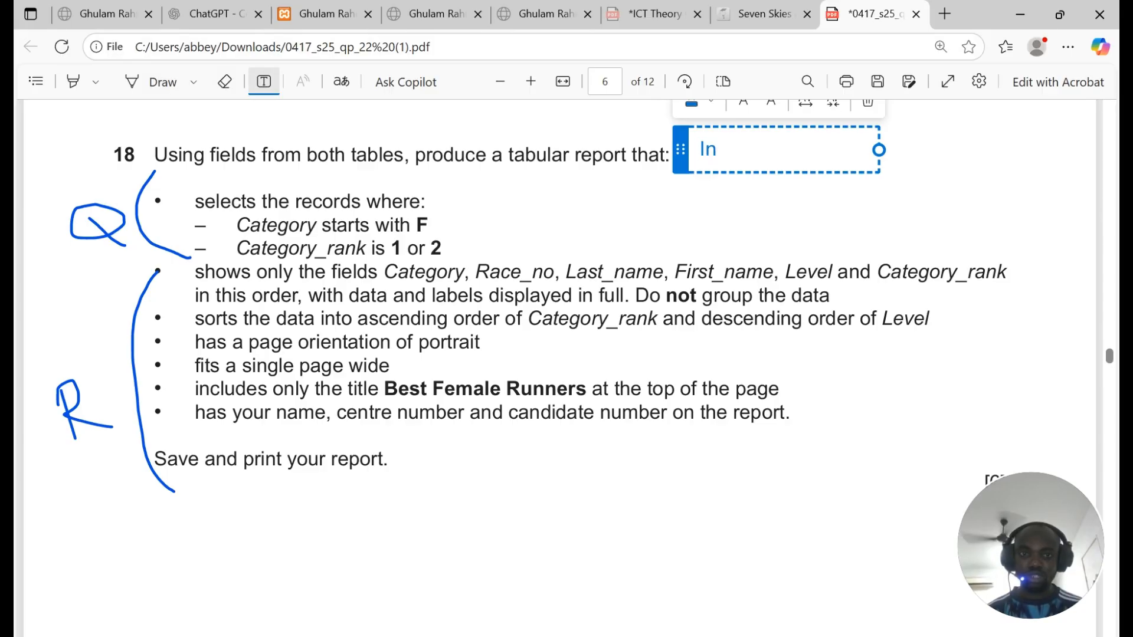
{"action": "type", "text": "clude"}
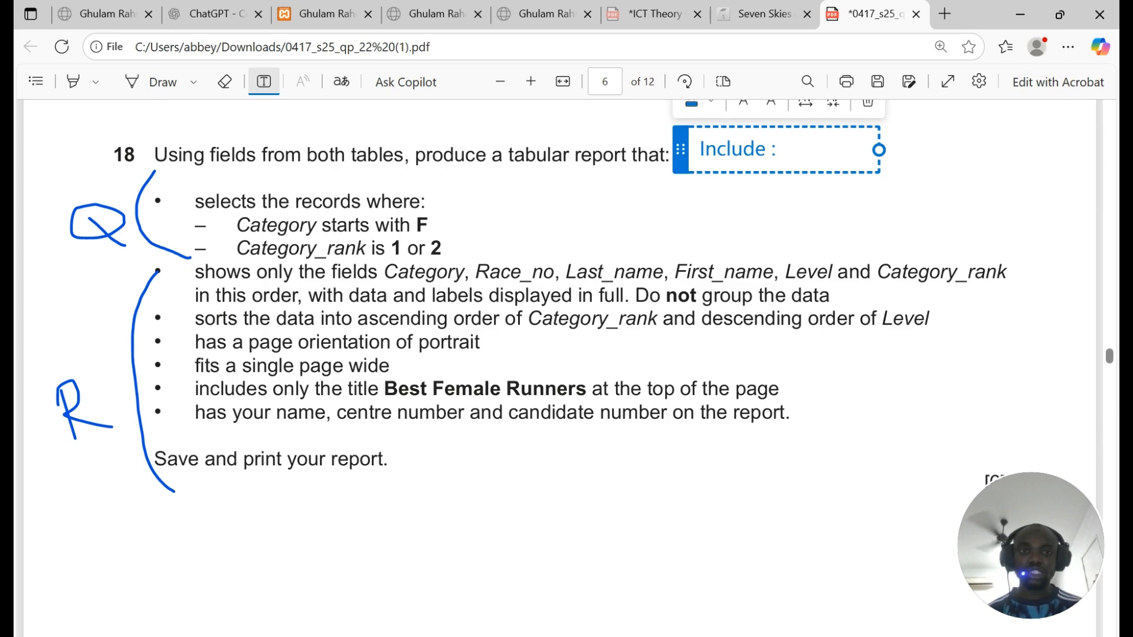
{"action": "type", "text": " : *Sheriff*"}
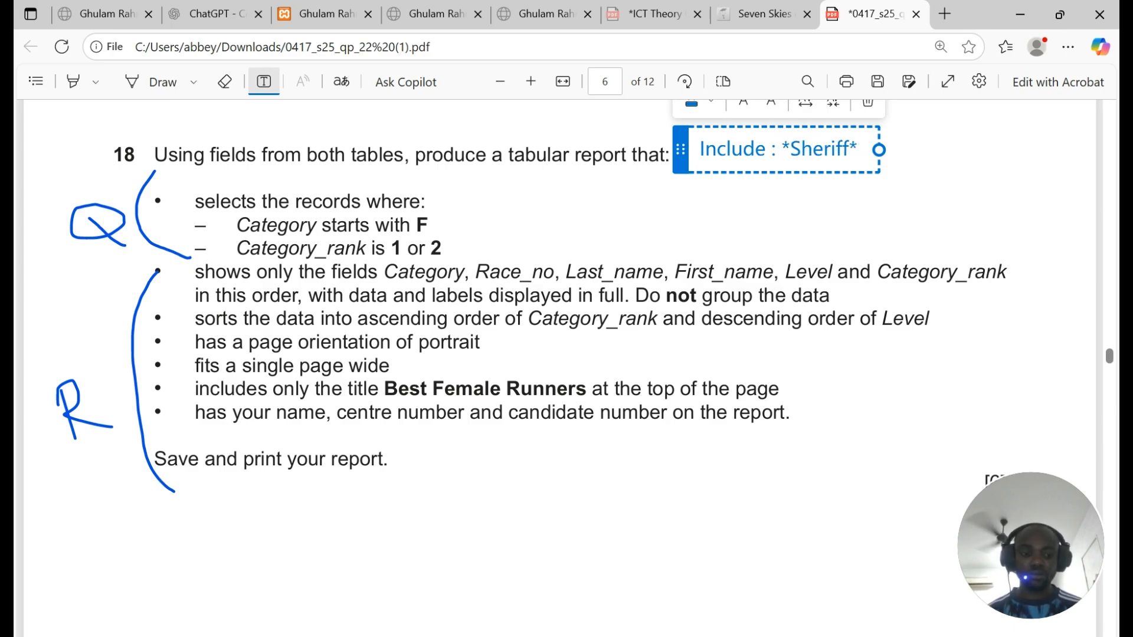
{"action": "key", "text": "Return"}
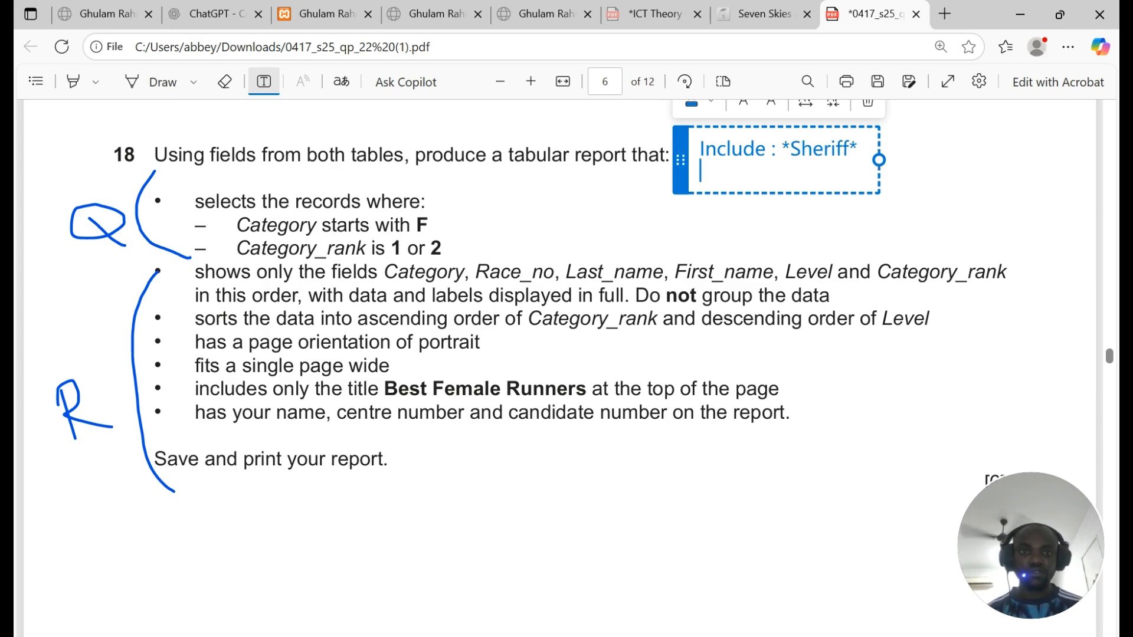
{"action": "type", "text": "Start"}
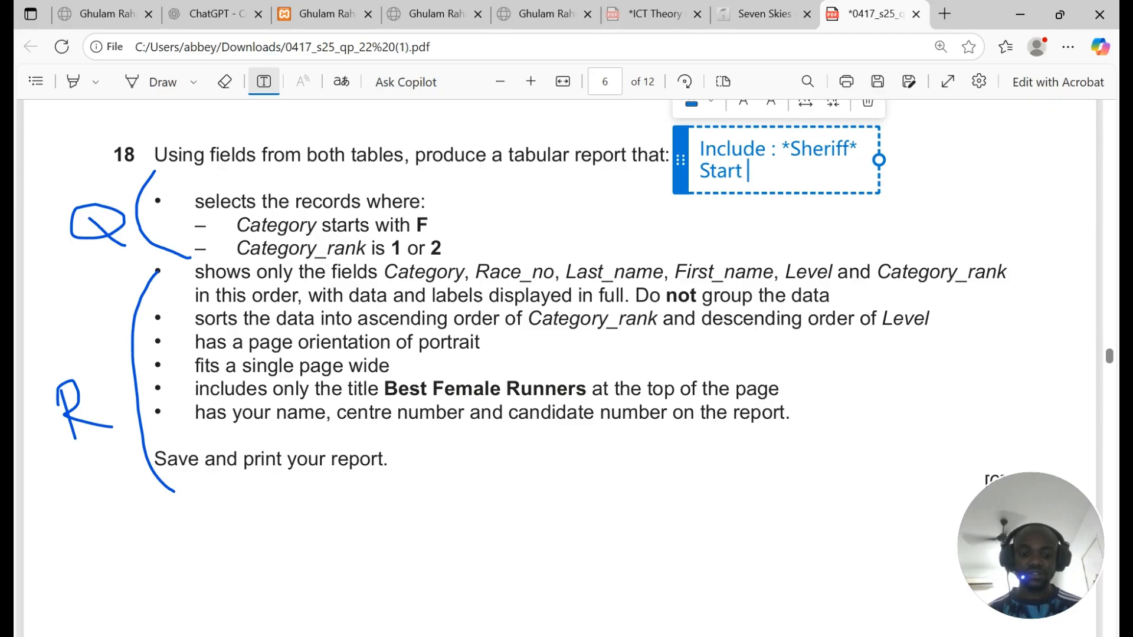
{"action": "type", "text": " : Sher"}
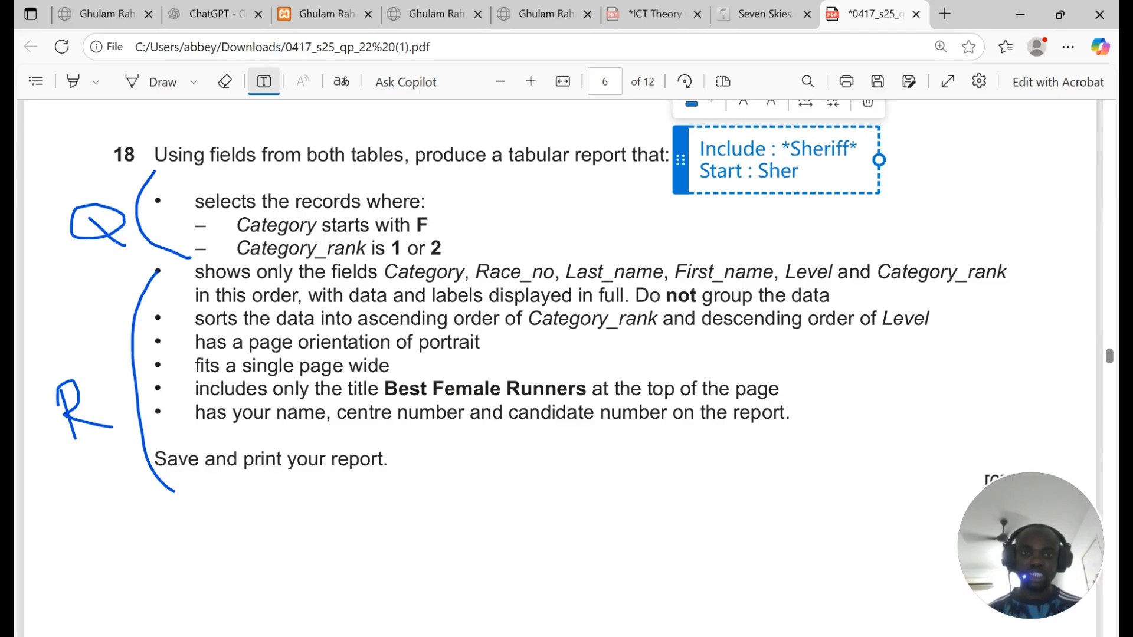
{"action": "type", "text": "iff"}
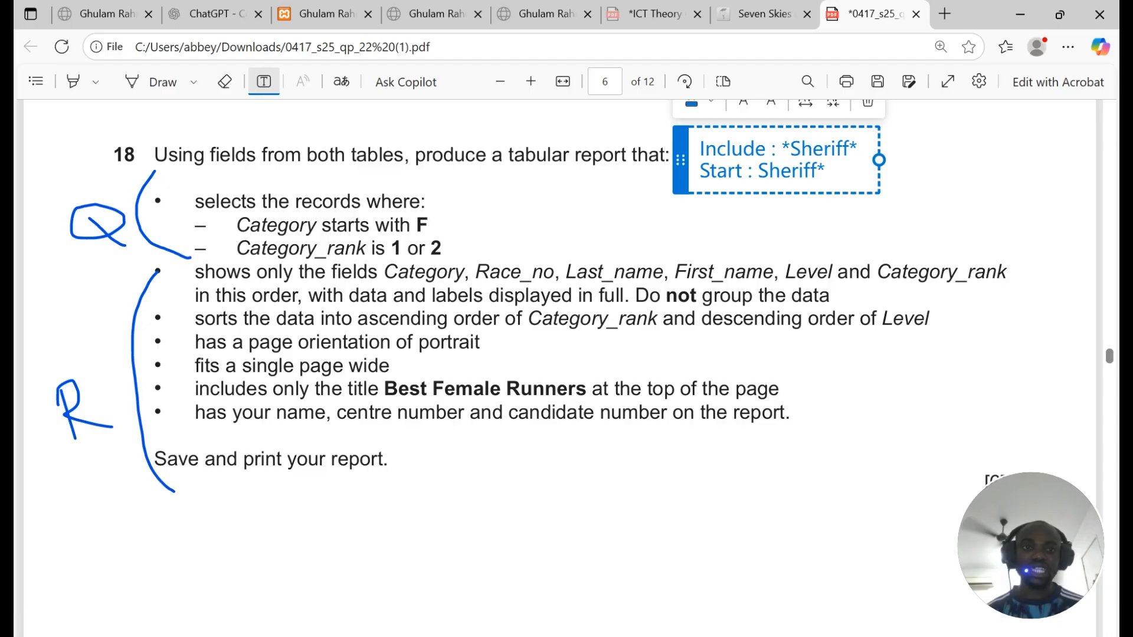
{"action": "type", "text": "*"}
{"action": "key", "text": "Return"}
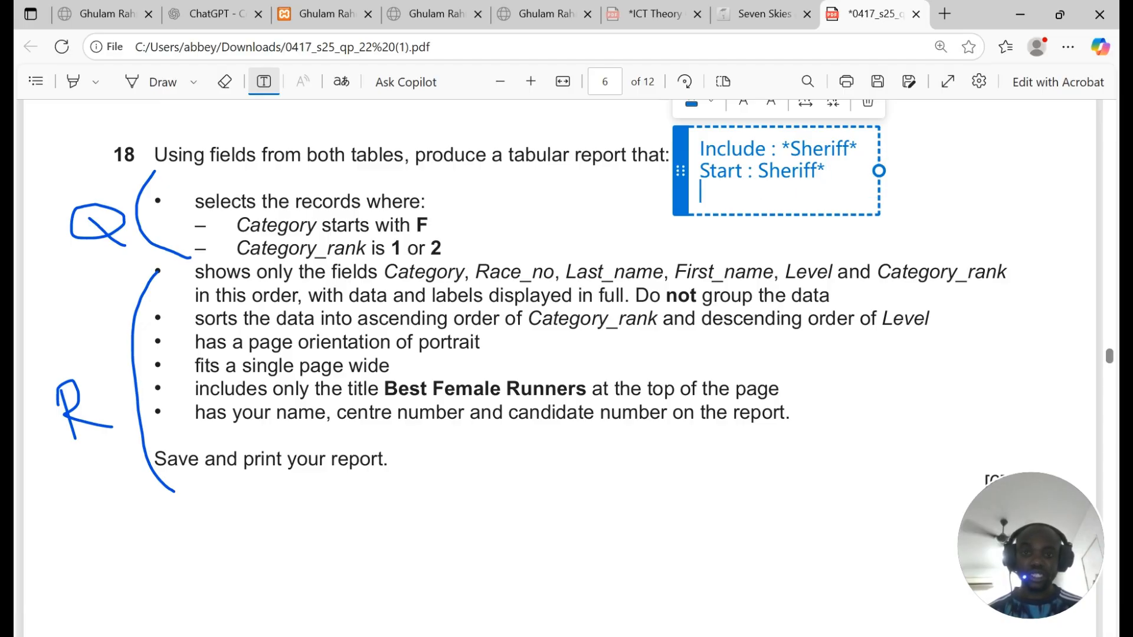
{"action": "type", "text": "End : *"}
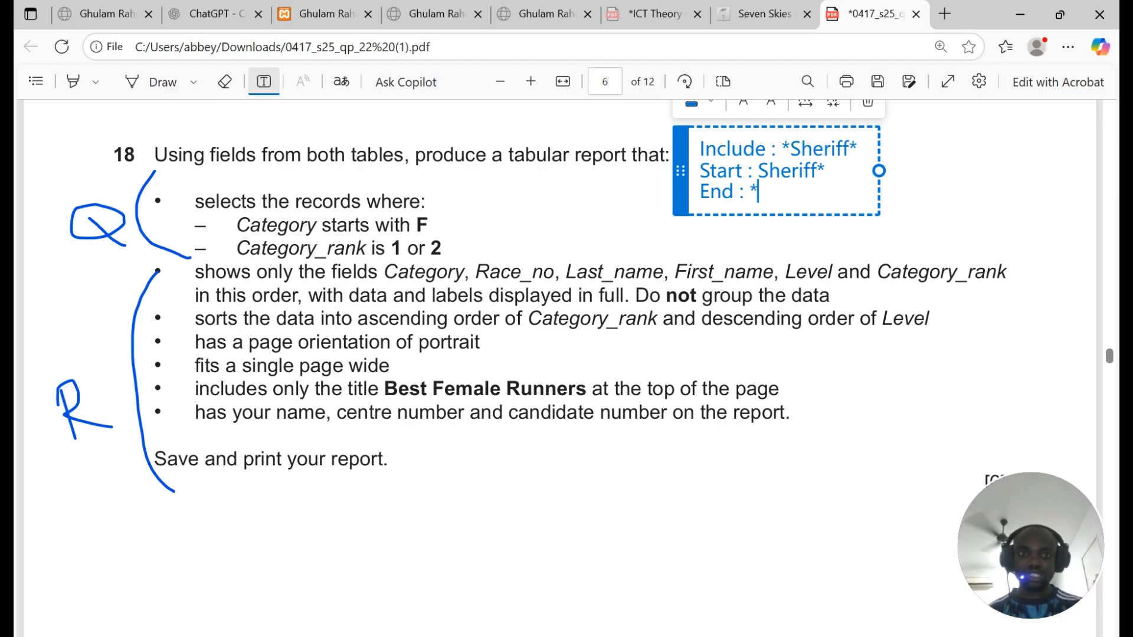
{"action": "type", "text": "Sheriff"}
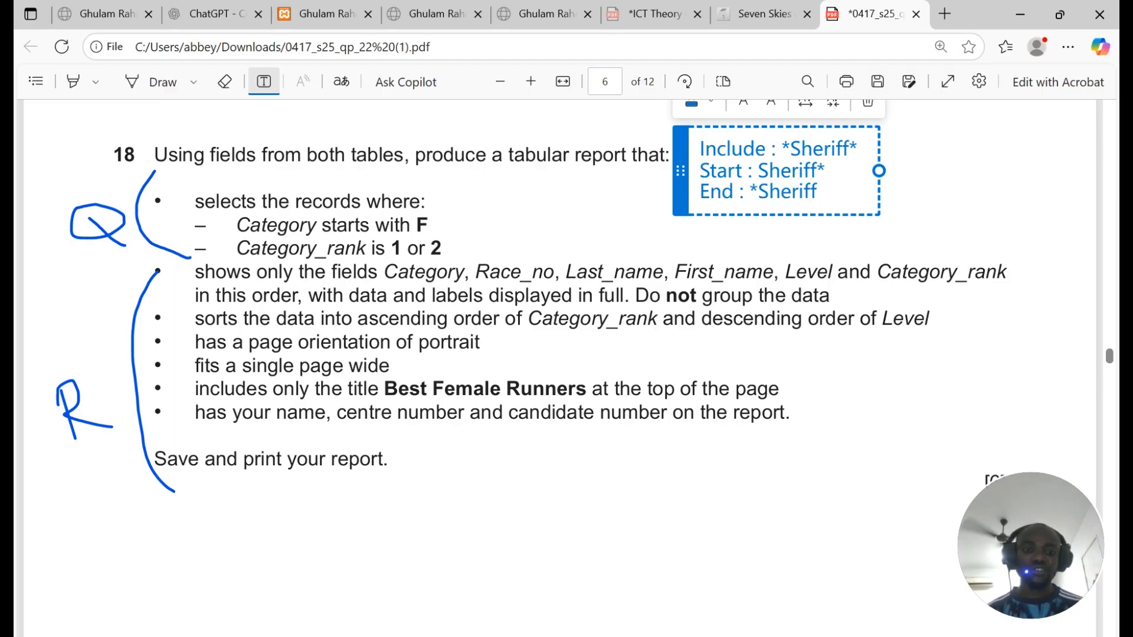
{"action": "key", "text": "Return"}
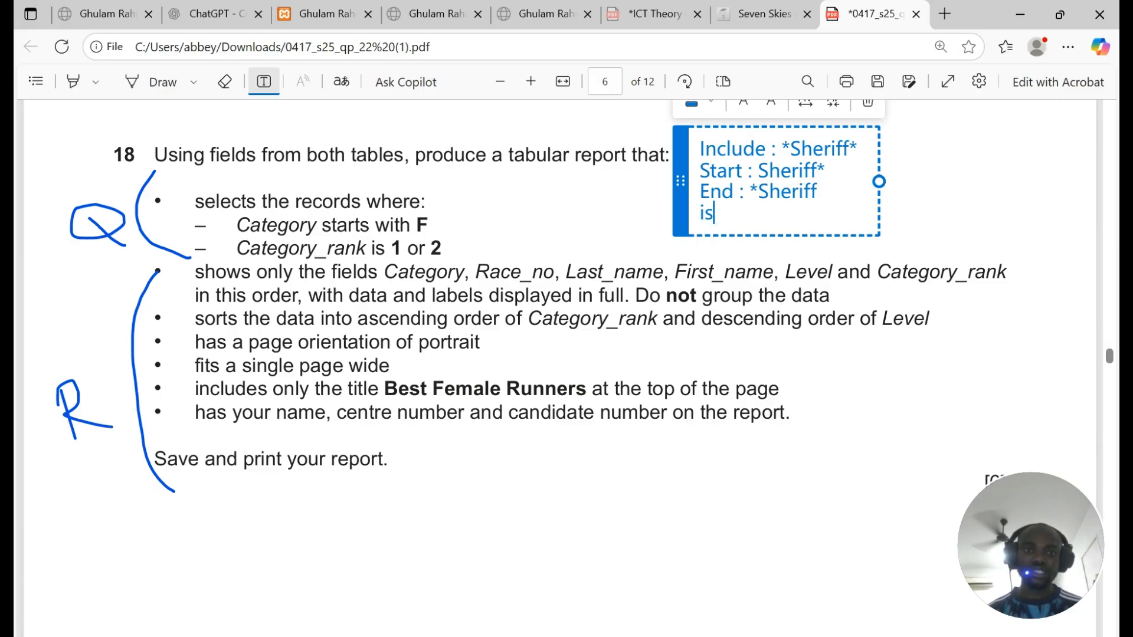
{"action": "type", "text": "is : Sheriff"}
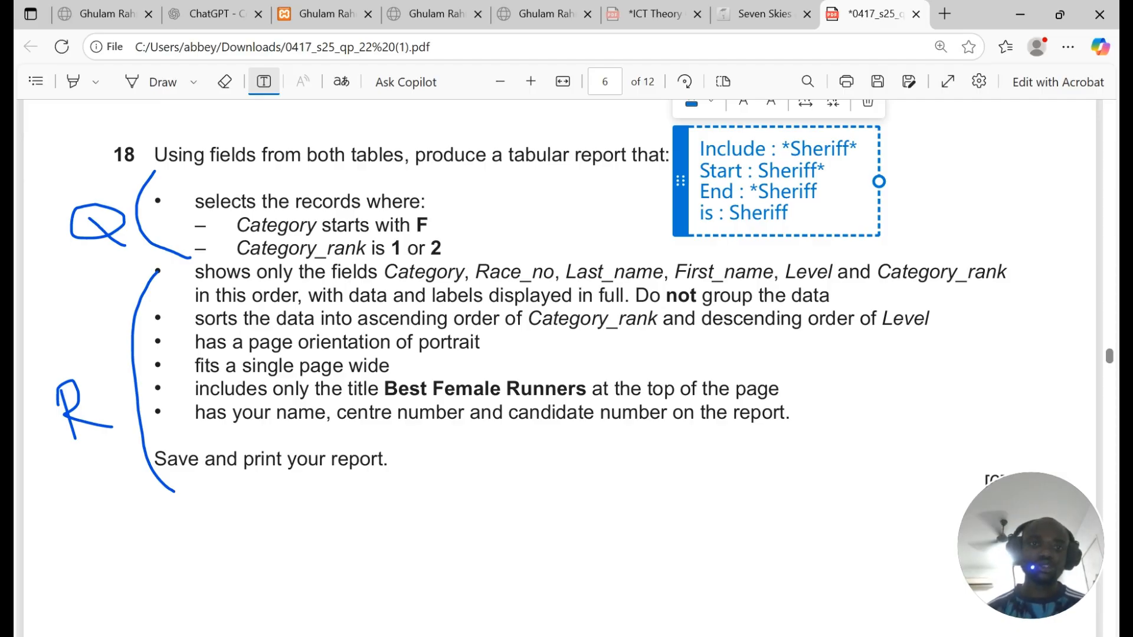
{"action": "key", "text": "ctrl+a"}
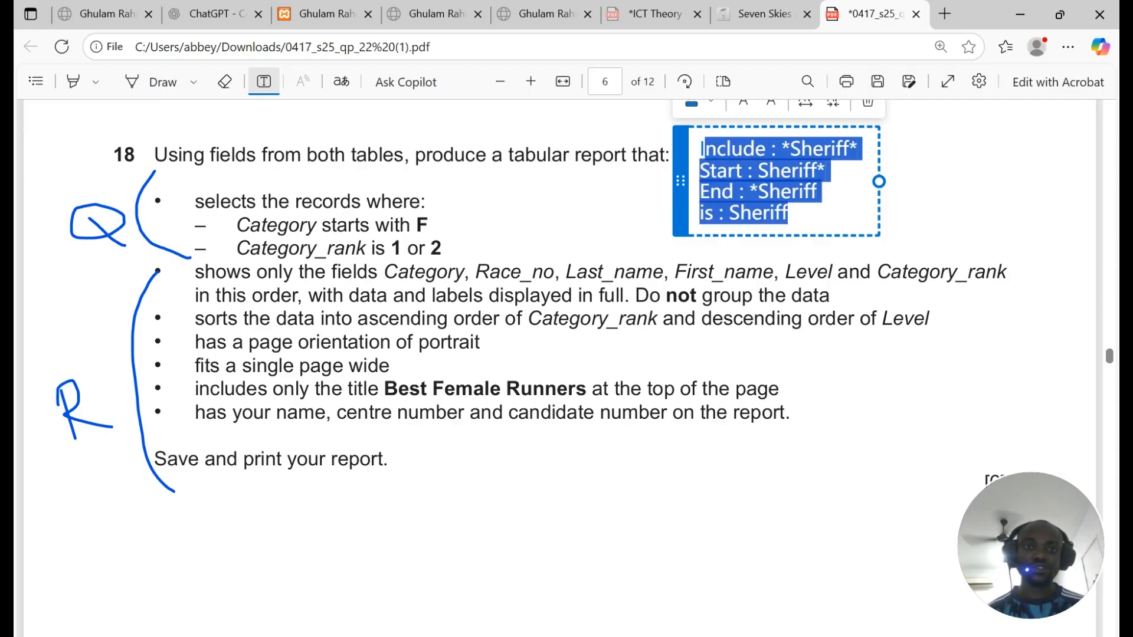
{"action": "key", "text": "Escape"}
Step: Delete the stray empty text box, turn off text mode, and return to Access
{"action": "left_click", "coordinate": [709, 158]}
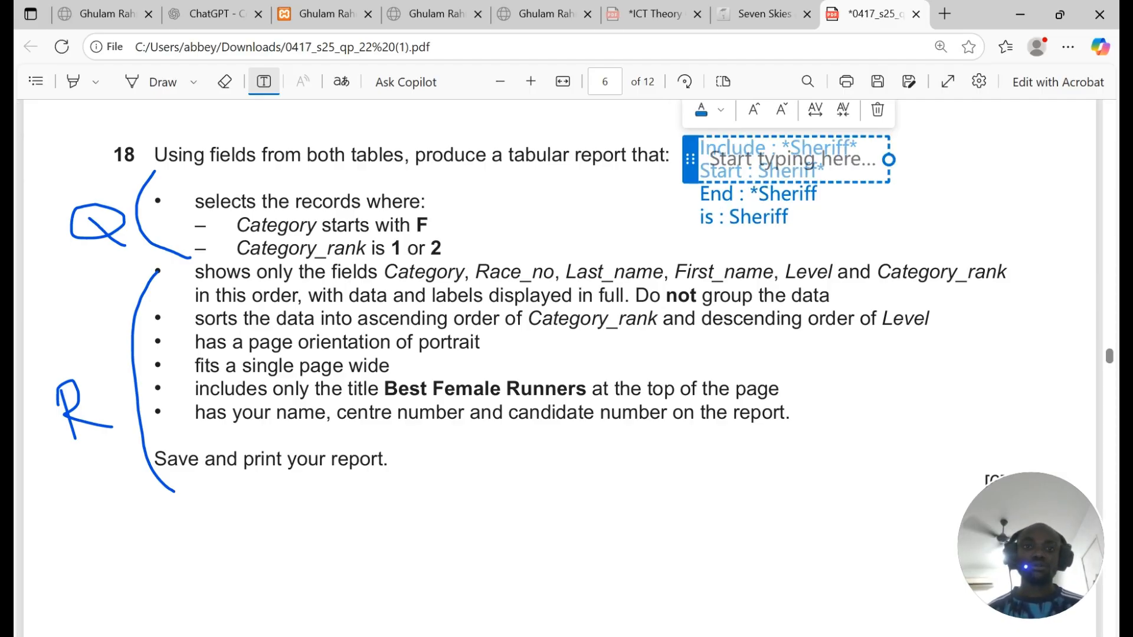
{"action": "left_click_drag", "start_coordinate": [688, 158], "coordinate": [800, 168]}
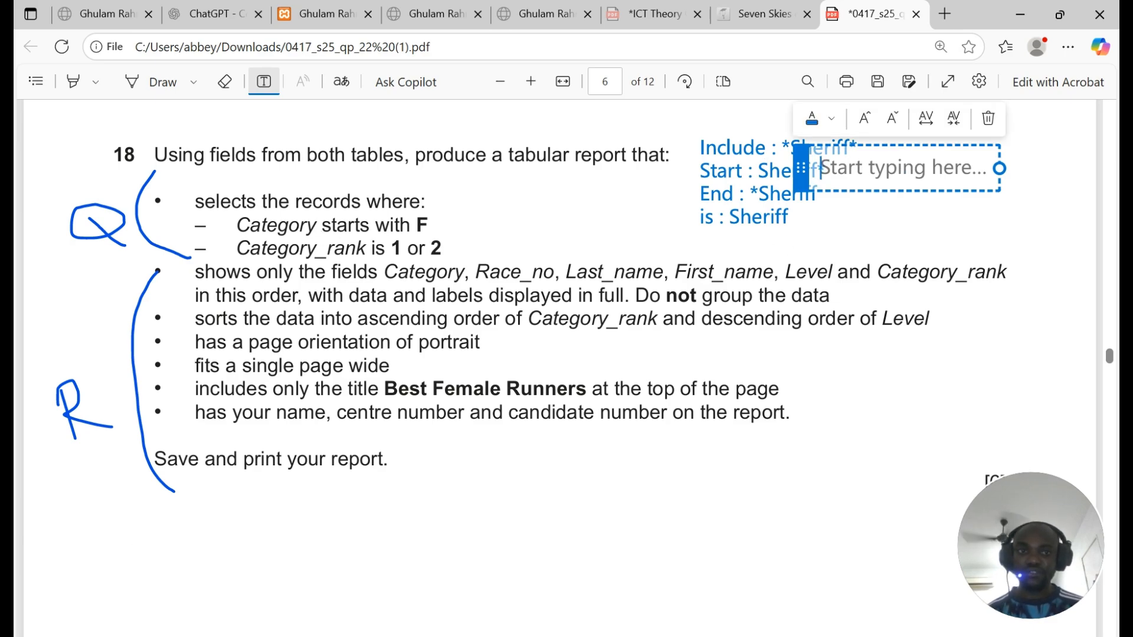
{"action": "left_click", "coordinate": [989, 118]}
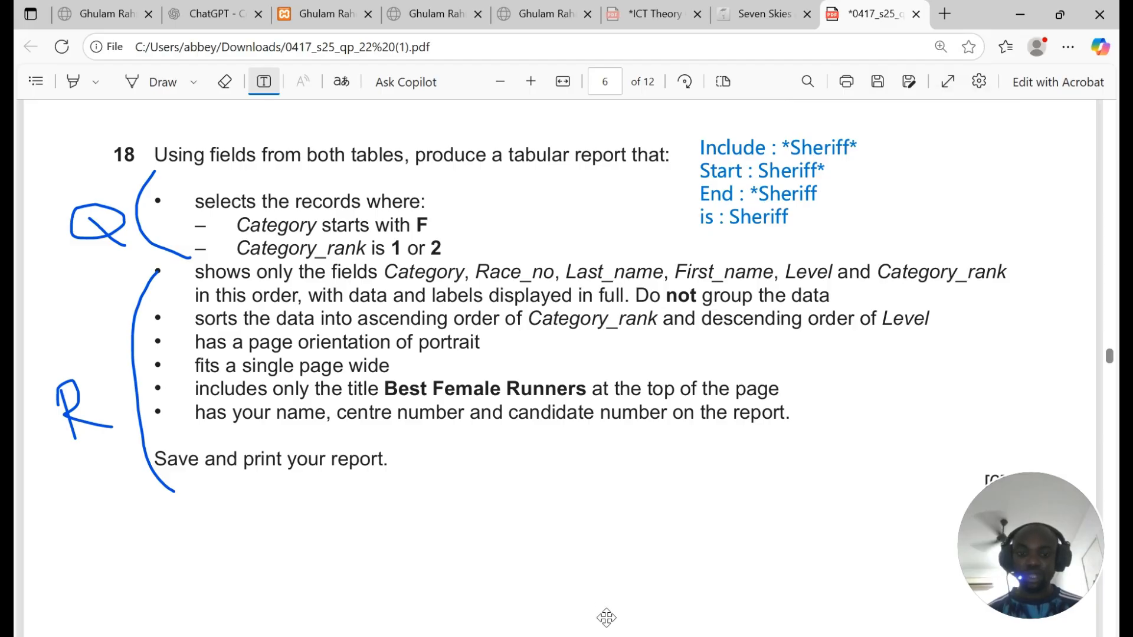
{"action": "left_click", "coordinate": [264, 82]}
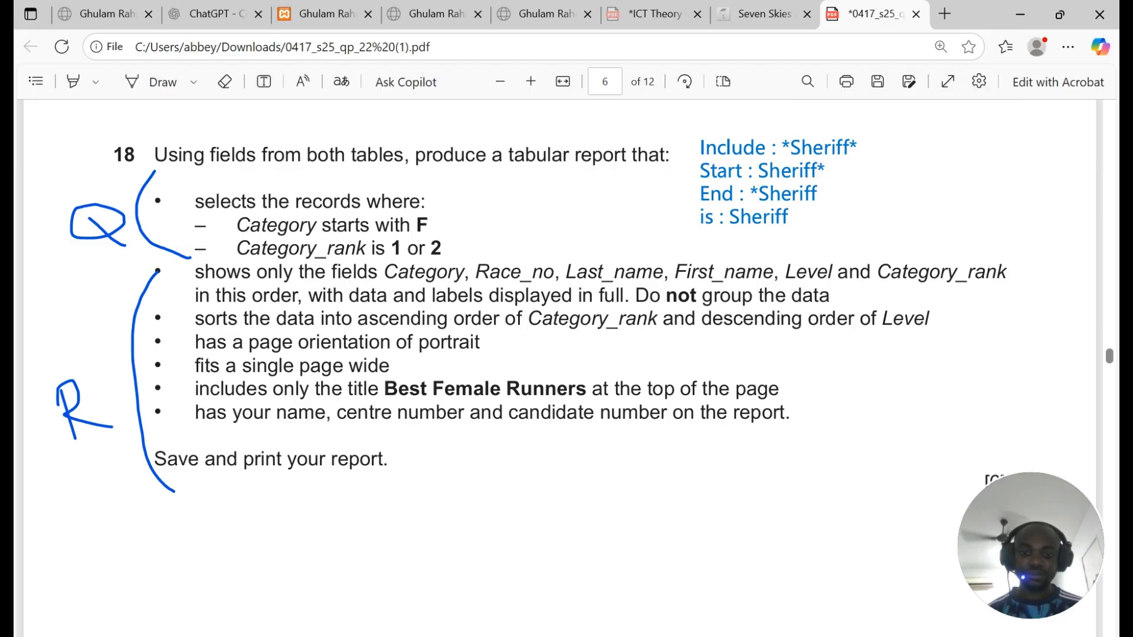
{"action": "key", "text": "alt+Tab"}
Step: Enter F* as the Category criterion and try the query, dismissing the file-in-use error
{"action": "left_click", "coordinate": [514, 506]}
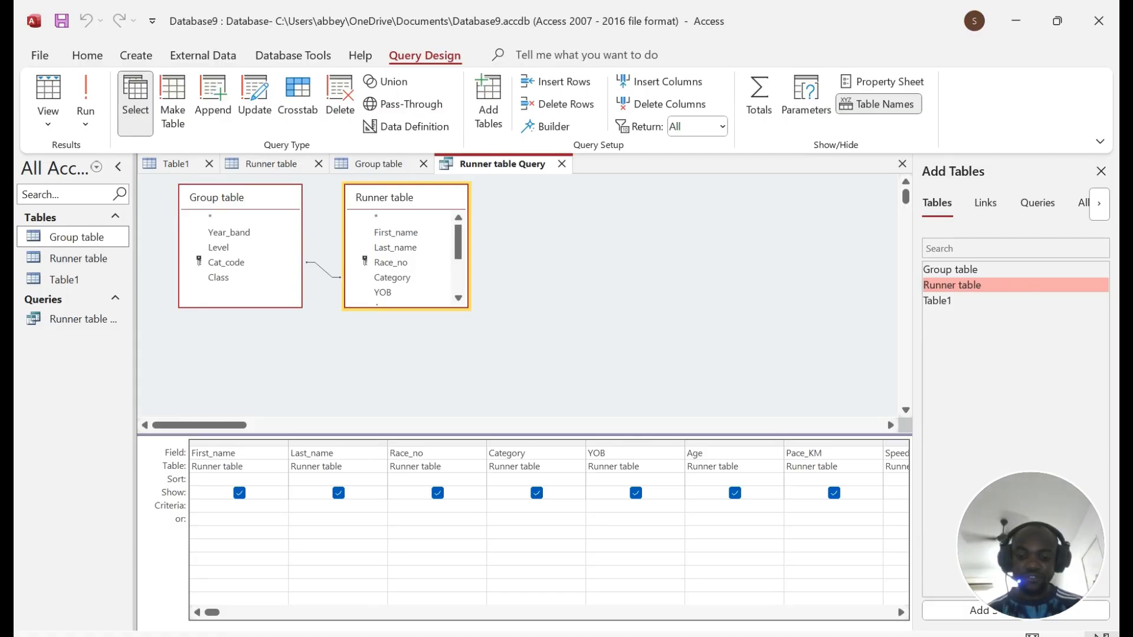
{"action": "type", "text": "F*"}
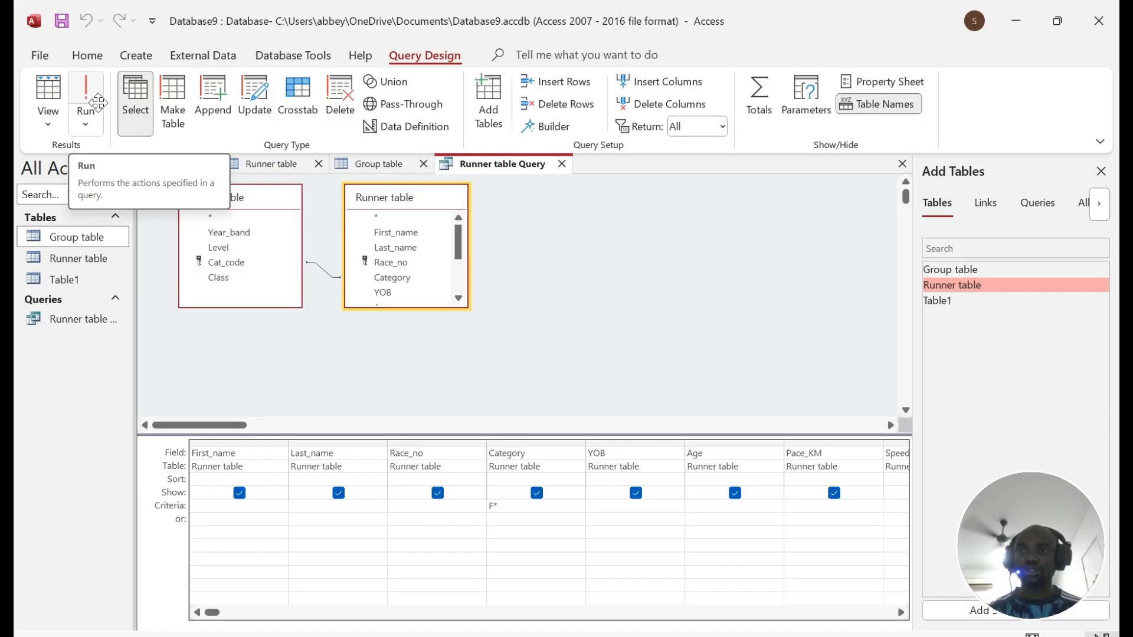
{"action": "left_click", "coordinate": [86, 98]}
{"action": "left_click", "coordinate": [524, 385]}
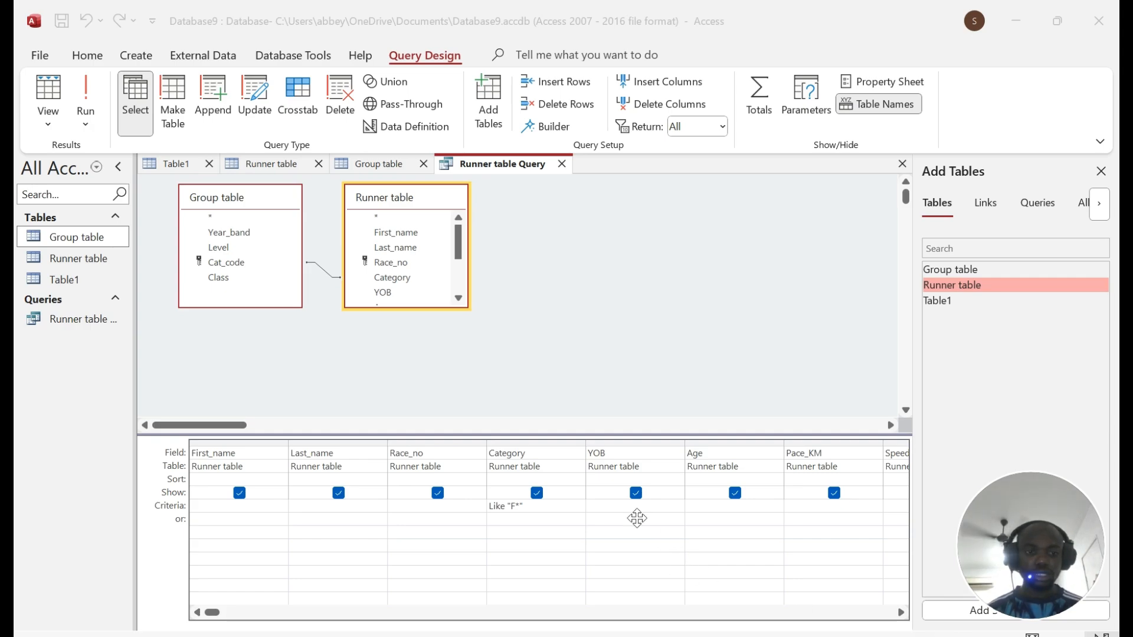
Step: Close the Group table, Runner table and Table1 tabs, then run the query to list 138 runners
{"action": "left_click", "coordinate": [390, 161]}
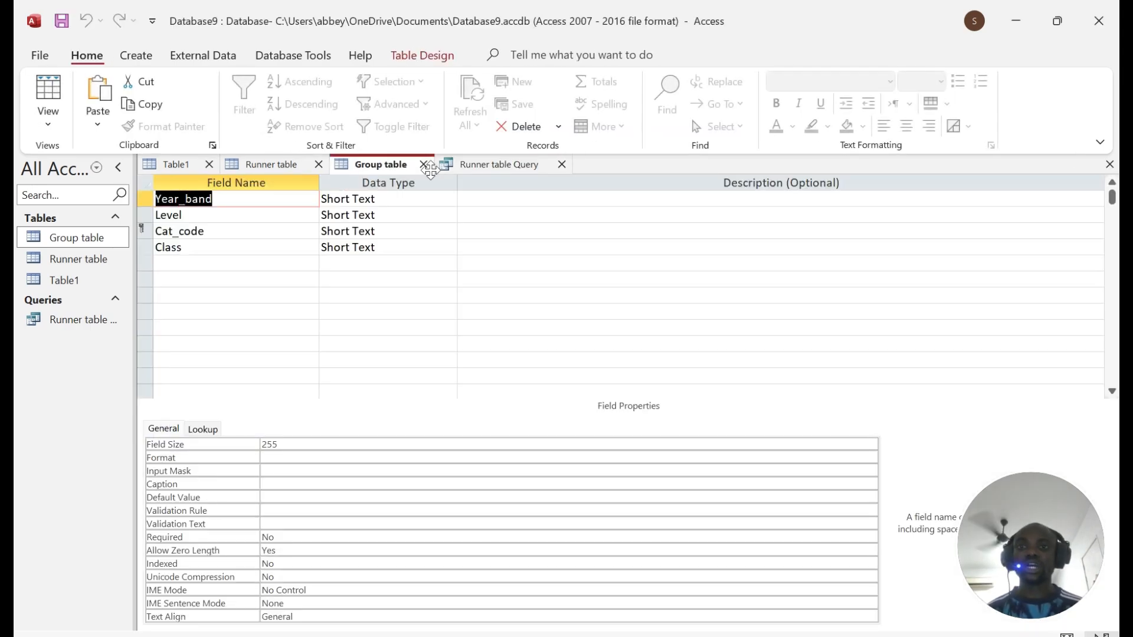
{"action": "left_click", "coordinate": [423, 164]}
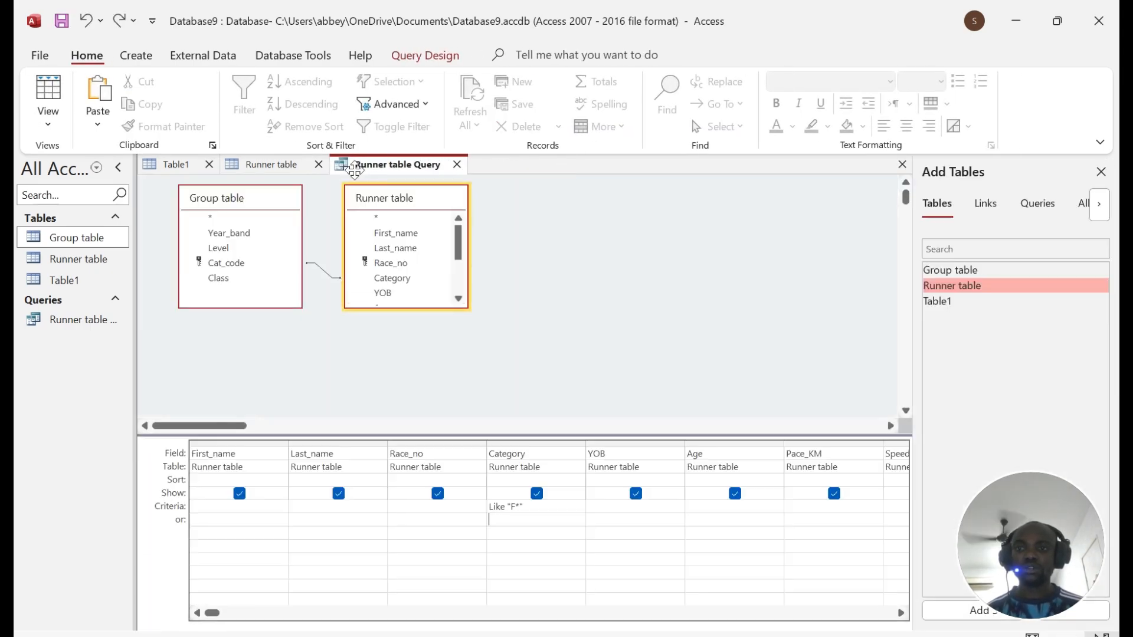
{"action": "left_click", "coordinate": [325, 167]}
{"action": "left_click", "coordinate": [318, 165]}
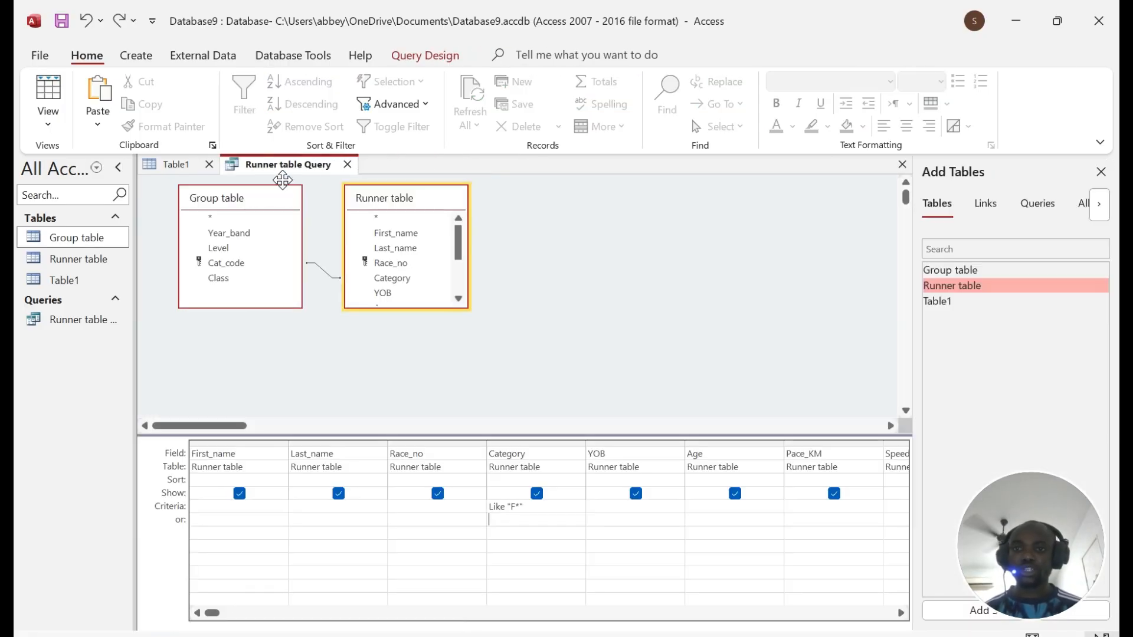
{"action": "left_click", "coordinate": [209, 164]}
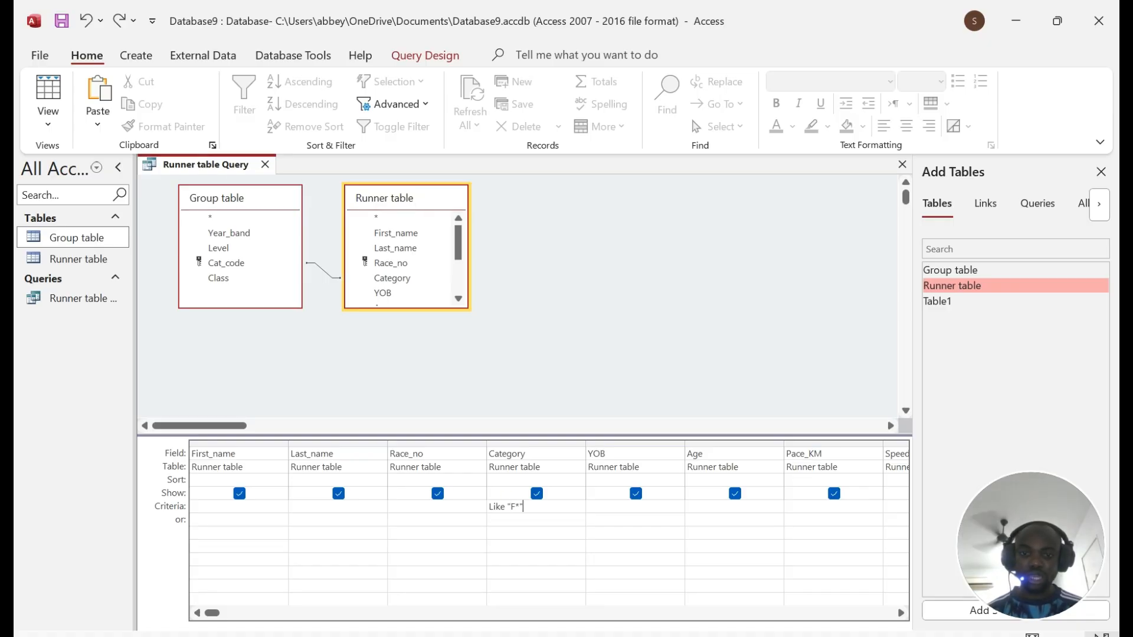
{"action": "left_click", "coordinate": [425, 55]}
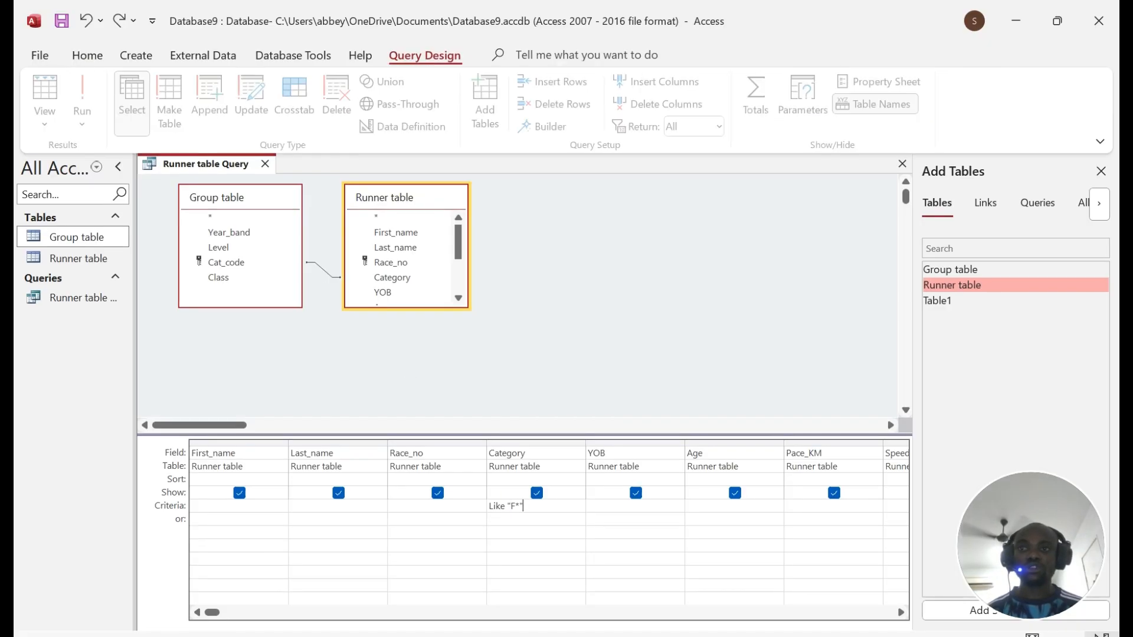
{"action": "left_click", "coordinate": [86, 100]}
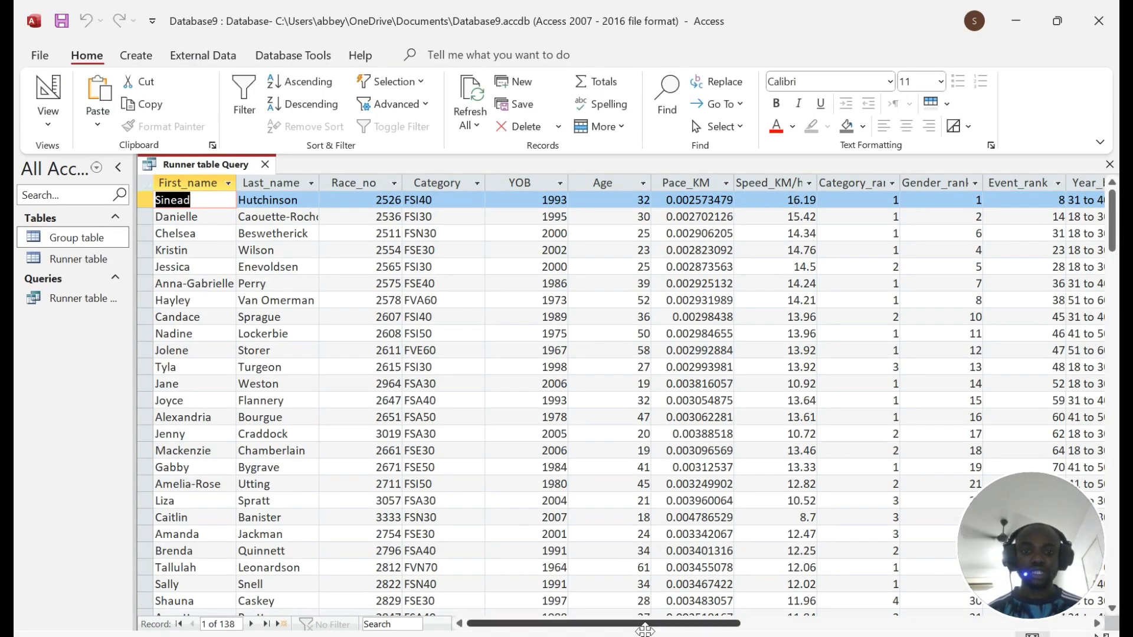
Step: Select the Category column, highlight Category_rank in the question, and return the query to Design view
{"action": "mouse_move", "coordinate": [642, 624]}
{"action": "left_mouse_down"}
{"action": "mouse_move", "coordinate": [812, 626]}
{"action": "mouse_move", "coordinate": [642, 625]}
{"action": "left_mouse_up"}
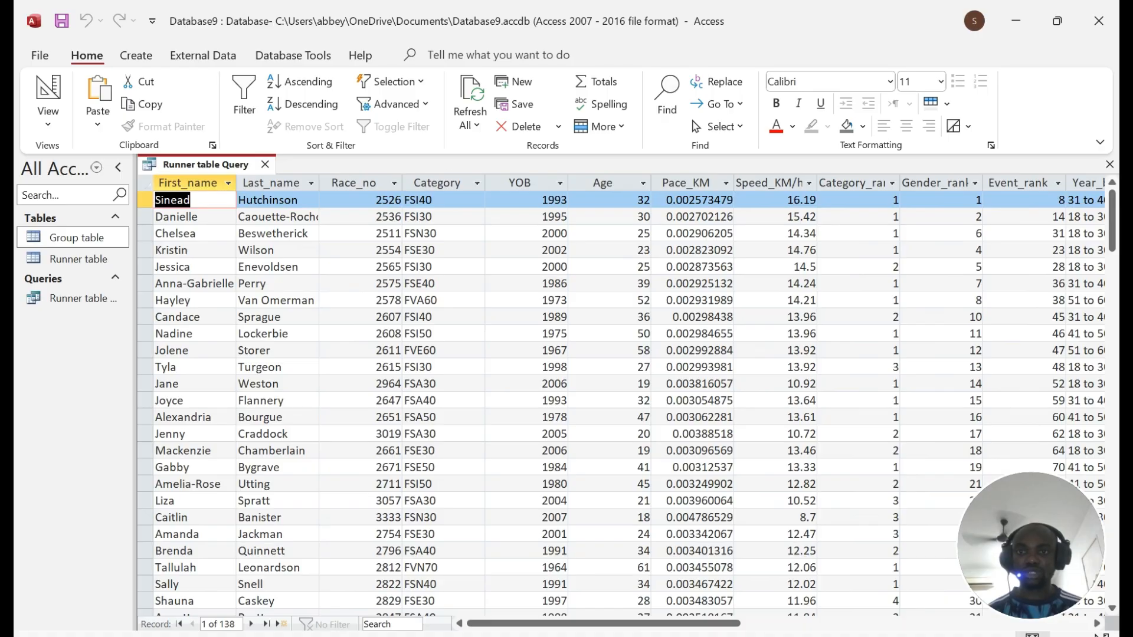
{"action": "left_click", "coordinate": [436, 183]}
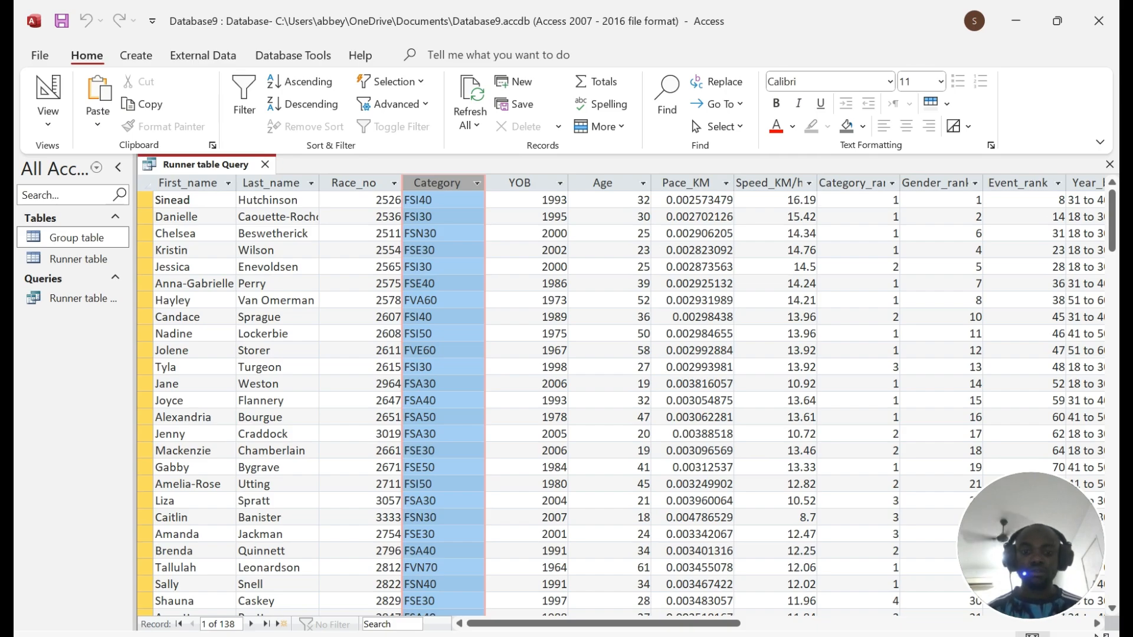
{"action": "key", "text": "alt+Tab"}
{"action": "left_click_drag", "start_coordinate": [235, 248], "coordinate": [366, 248]}
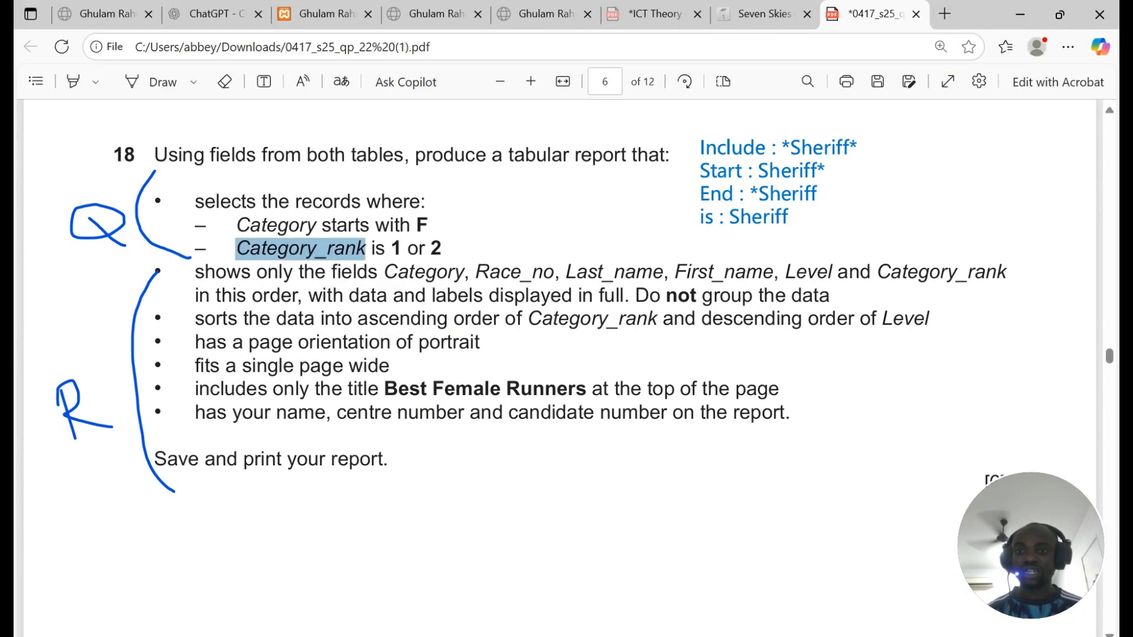
{"action": "key", "text": "alt+Tab"}
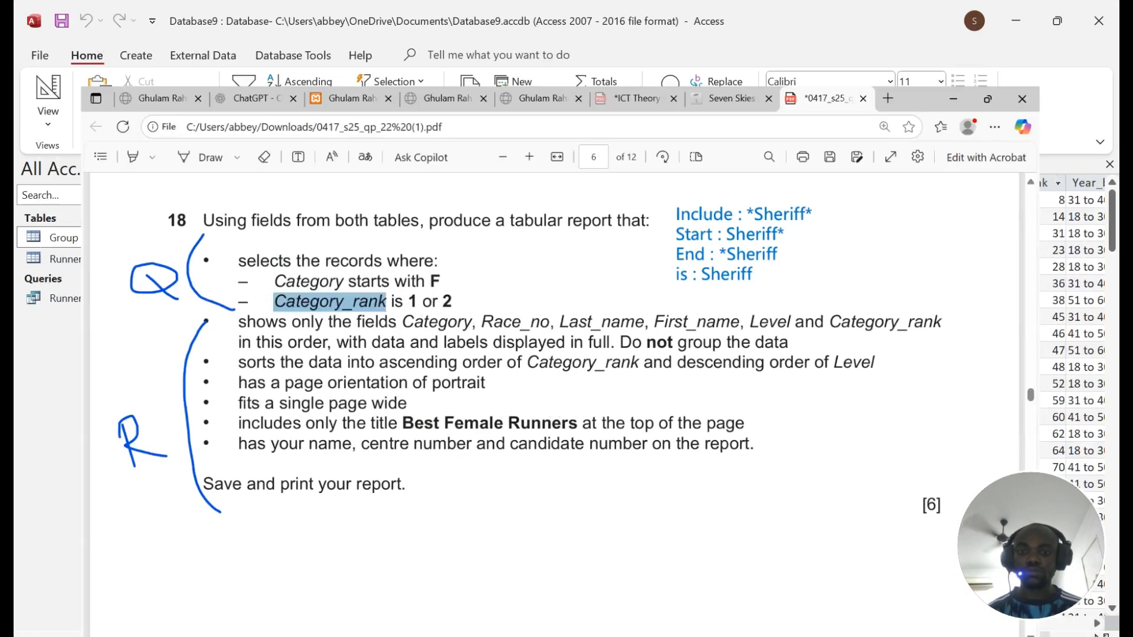
{"action": "left_click", "coordinate": [48, 92]}
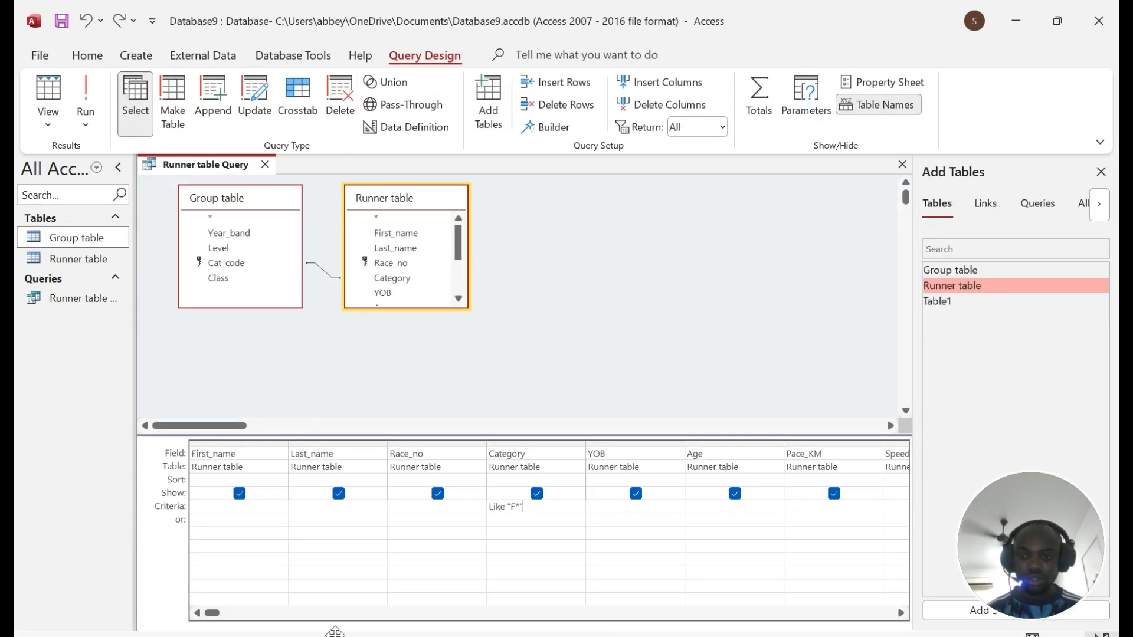
Step: Enter '1 or 2' as the Category_rank criterion and run the query, showing 41 records
{"action": "left_click_drag", "start_coordinate": [212, 613], "coordinate": [549, 608]}
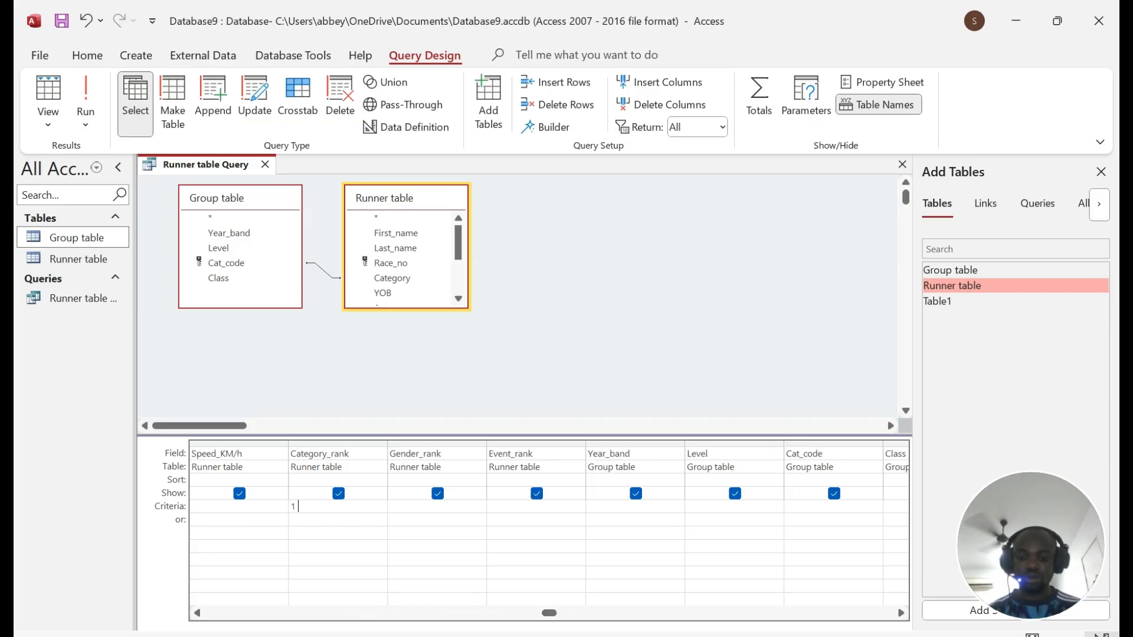
{"action": "type", "text": "r"}
{"action": "key", "text": "BackSpace"}
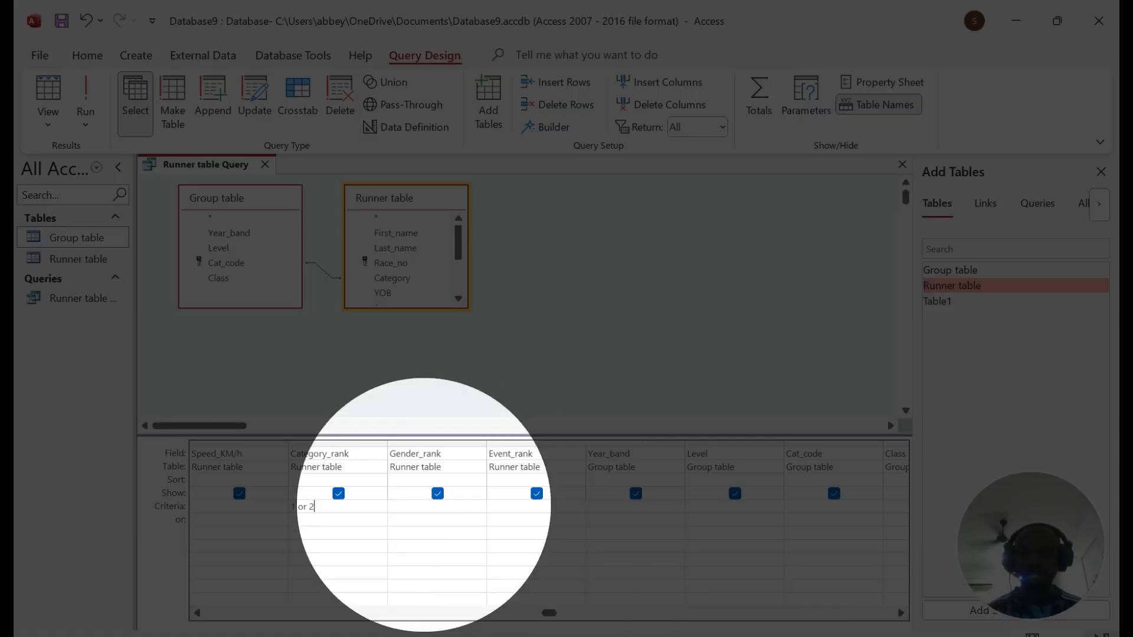
{"action": "type", "text": "or 2"}
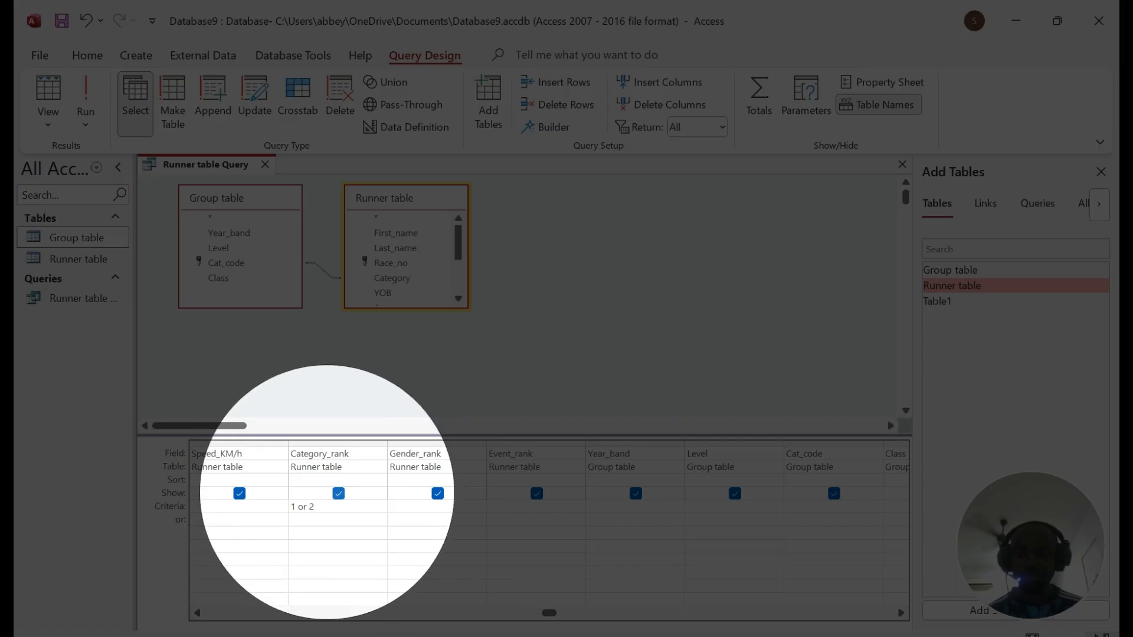
{"action": "left_click", "coordinate": [86, 97]}
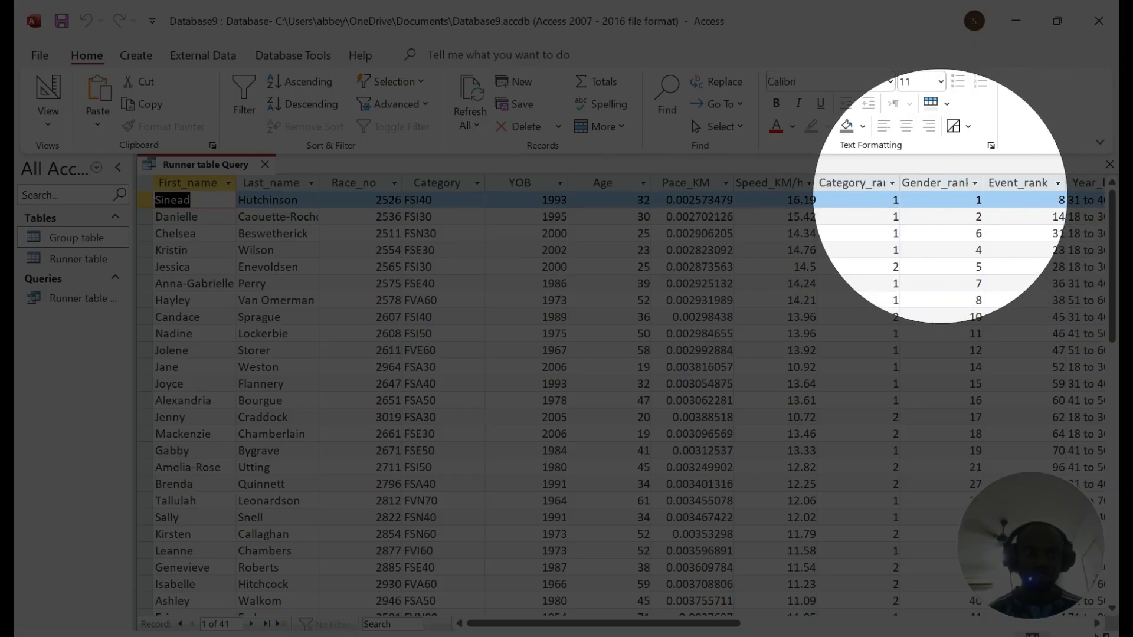
Step: Save the Runner table Query from its tab's shortcut menu
{"action": "scroll", "coordinate": [880, 387], "scroll_direction": "down", "scroll_amount": 11}
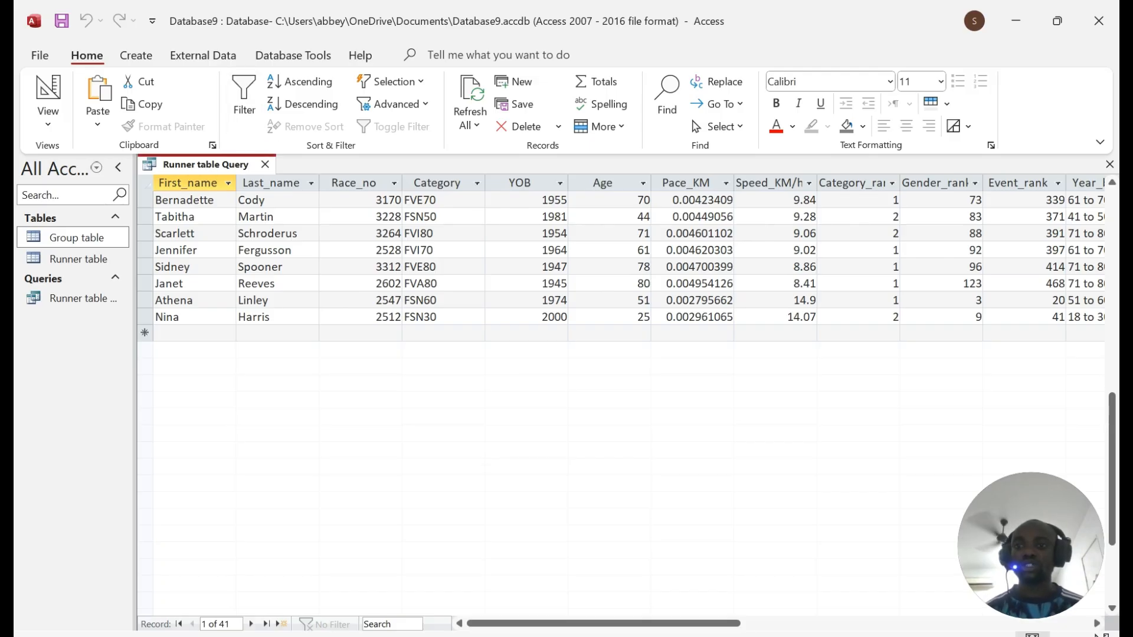
{"action": "right_click", "coordinate": [197, 163]}
{"action": "left_click", "coordinate": [239, 174]}
Step: Highlight the report requirements in question 18, then go to Access's Create commands
{"action": "mouse_move", "coordinate": [456, 636]}
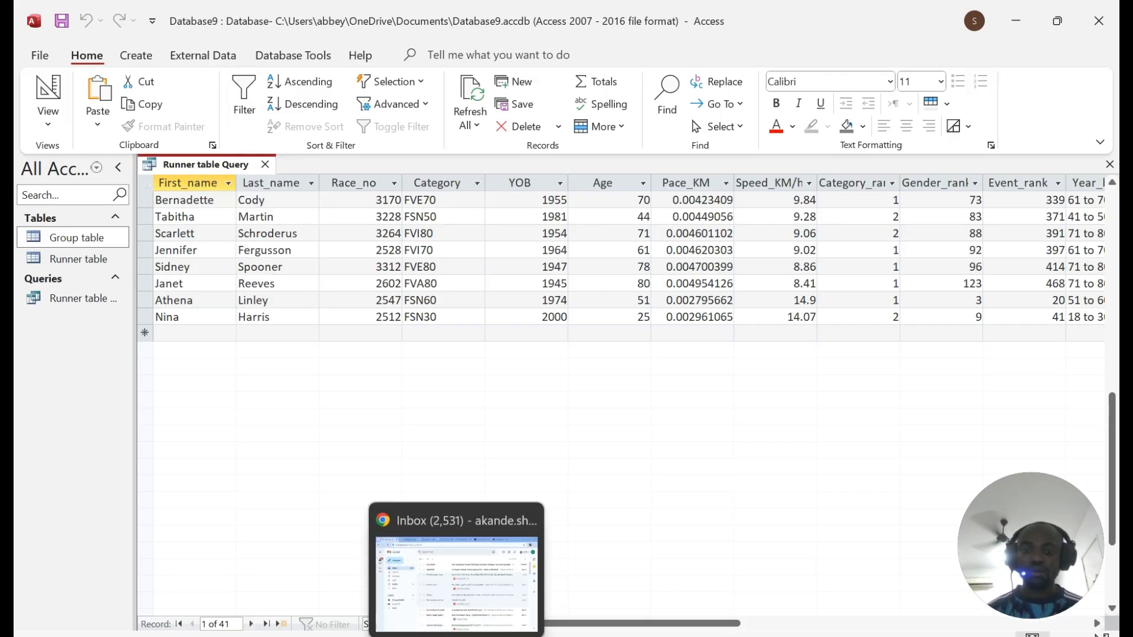
{"action": "left_click", "coordinate": [535, 636]}
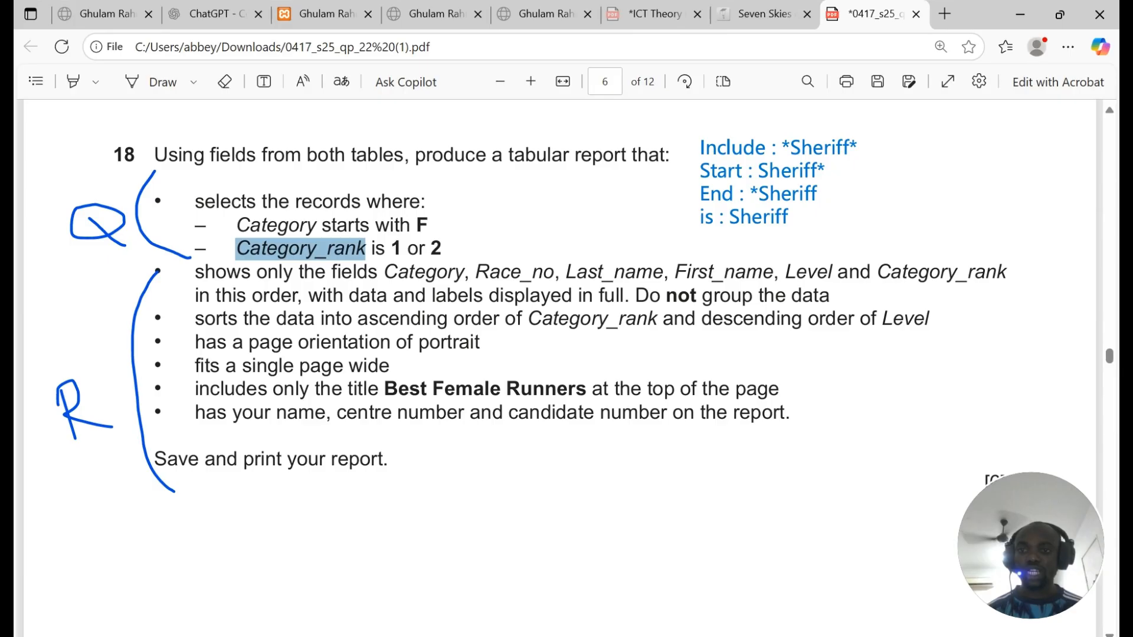
{"action": "left_click_drag", "start_coordinate": [194, 271], "coordinate": [789, 412]}
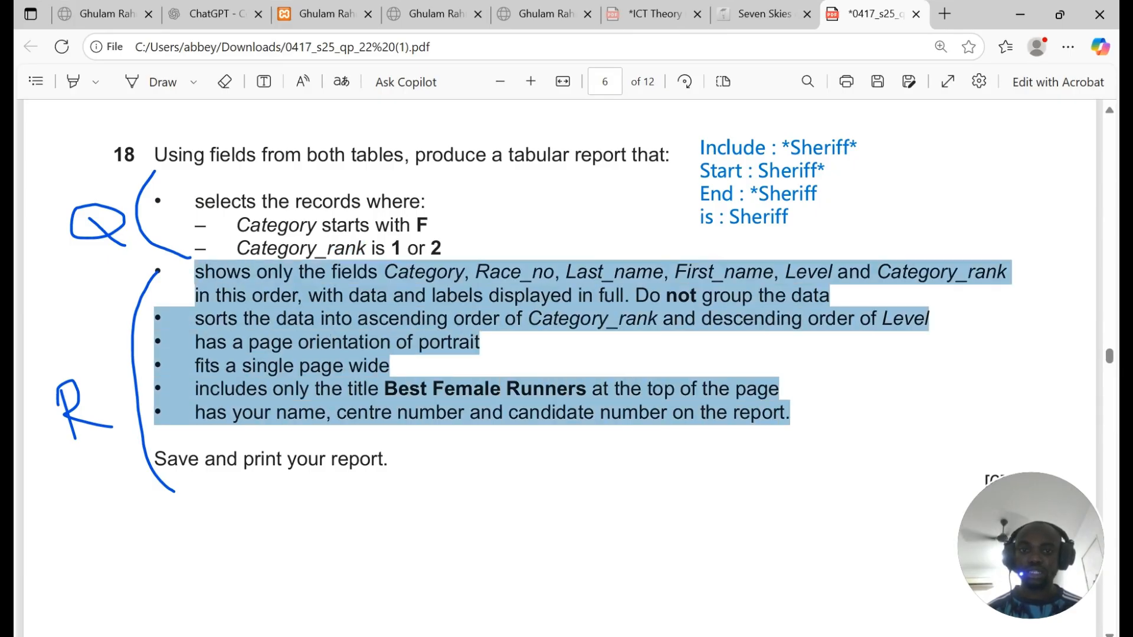
{"action": "left_click", "coordinate": [613, 636]}
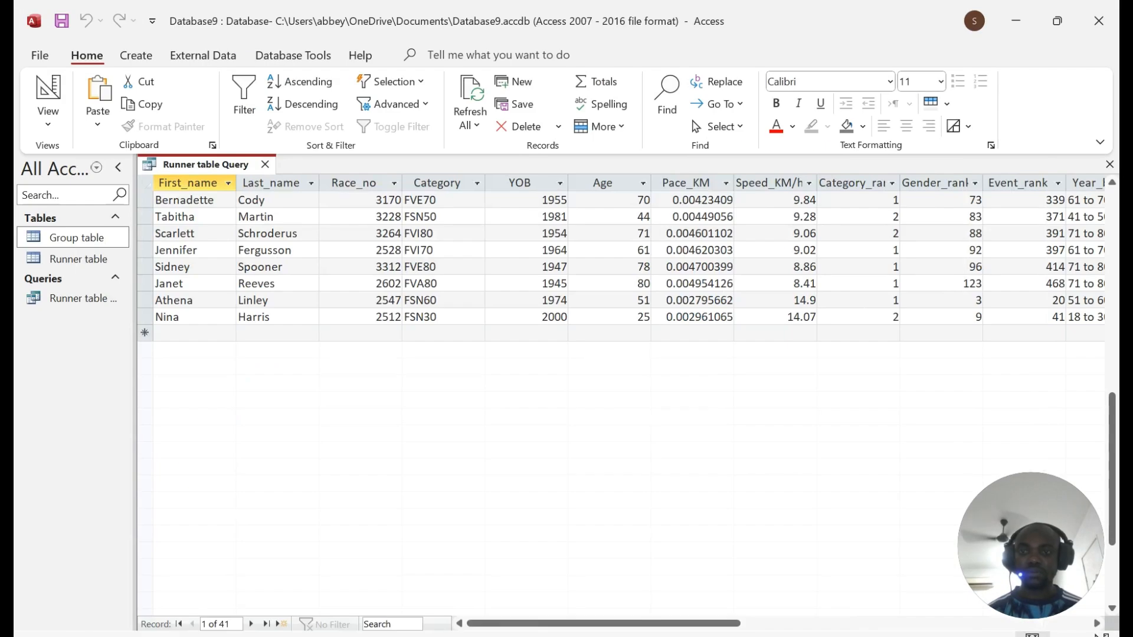
{"action": "left_click", "coordinate": [132, 52]}
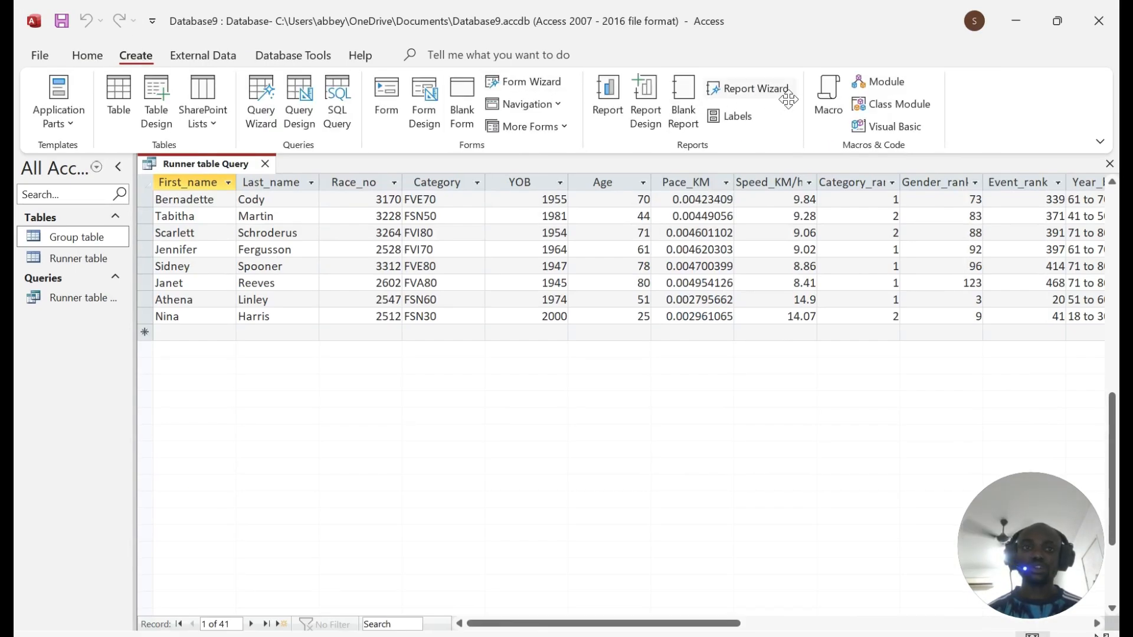
Step: Start the Report Wizard, clear all selected fields, and switch the source to Runner table Query
{"action": "left_click", "coordinate": [749, 95]}
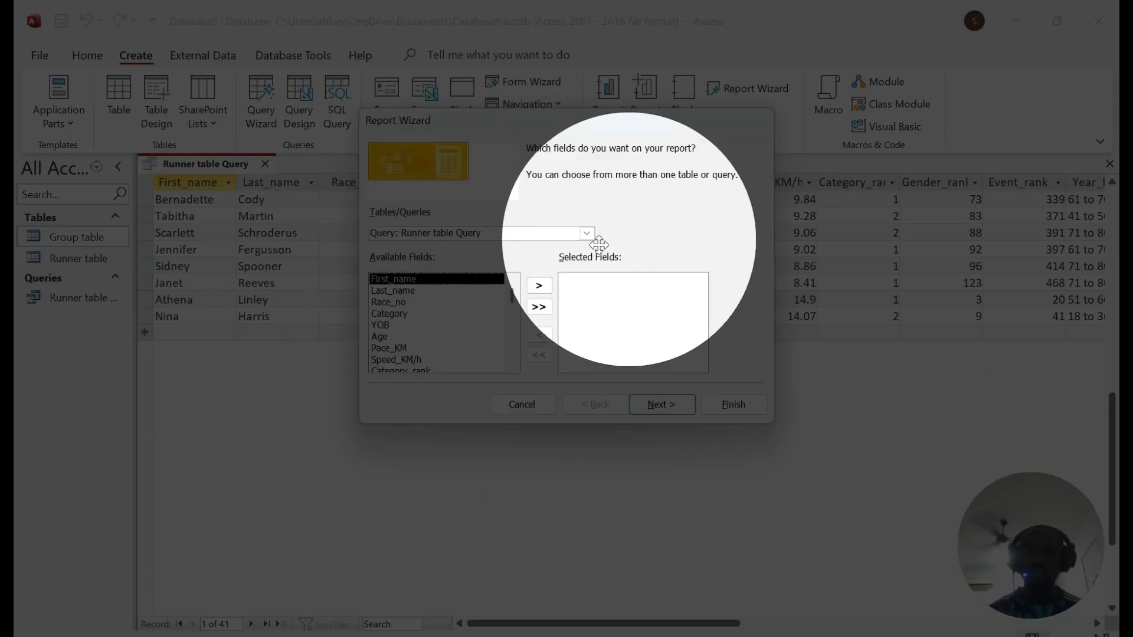
{"action": "left_click", "coordinate": [584, 233]}
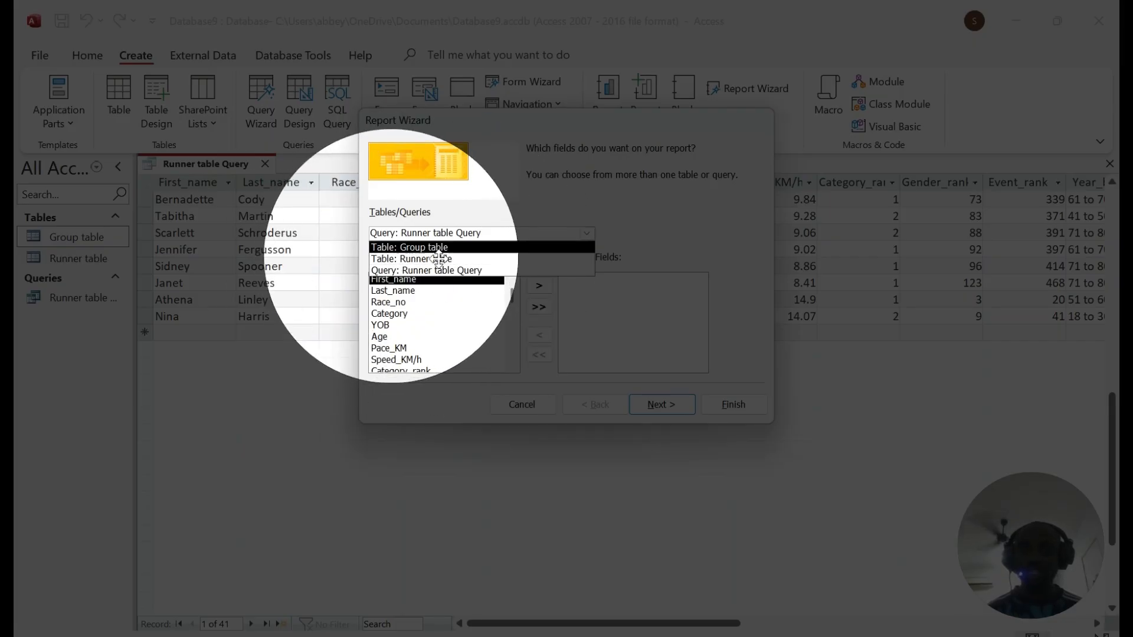
{"action": "left_click", "coordinate": [409, 247]}
{"action": "left_click", "coordinate": [586, 233]}
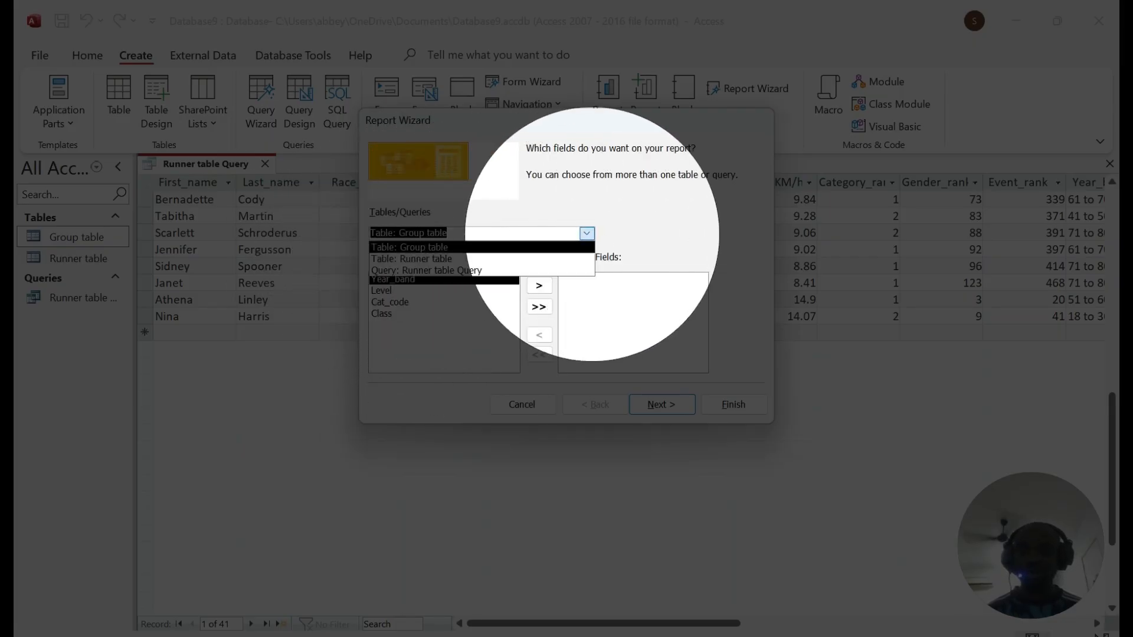
{"action": "left_click", "coordinate": [411, 258]}
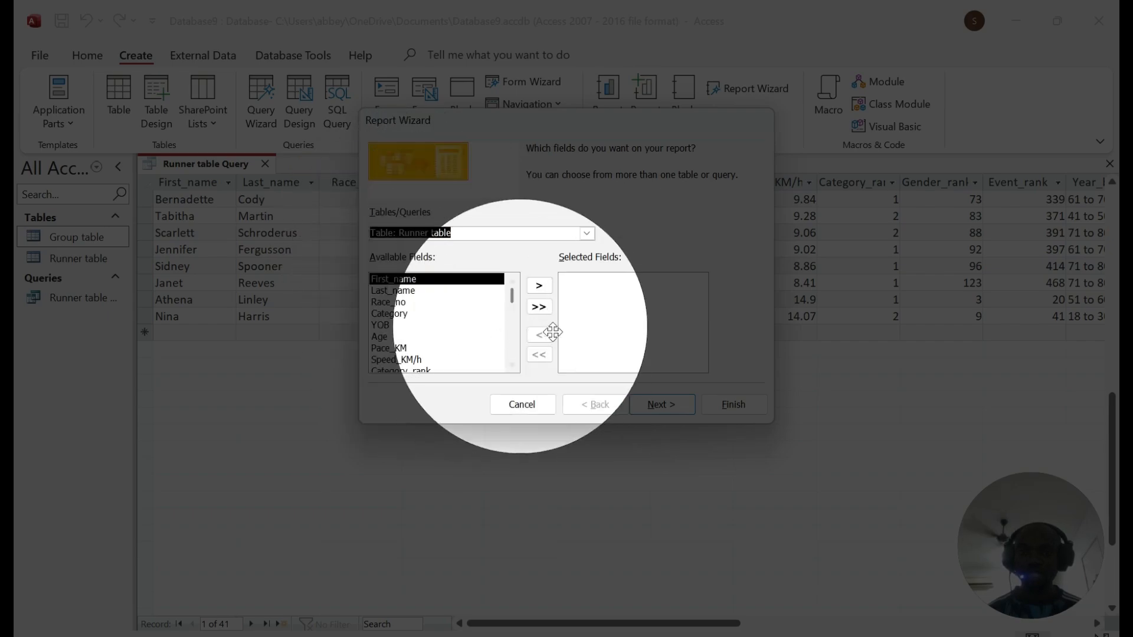
{"action": "left_click", "coordinate": [538, 306]}
{"action": "left_click", "coordinate": [539, 355]}
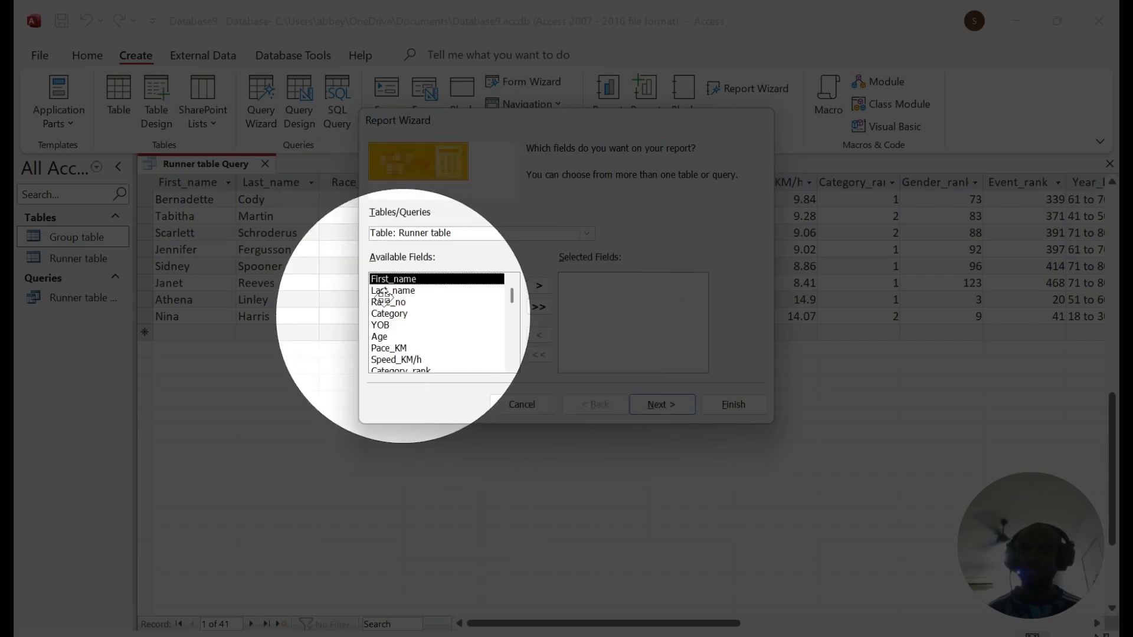
{"action": "left_click", "coordinate": [587, 233]}
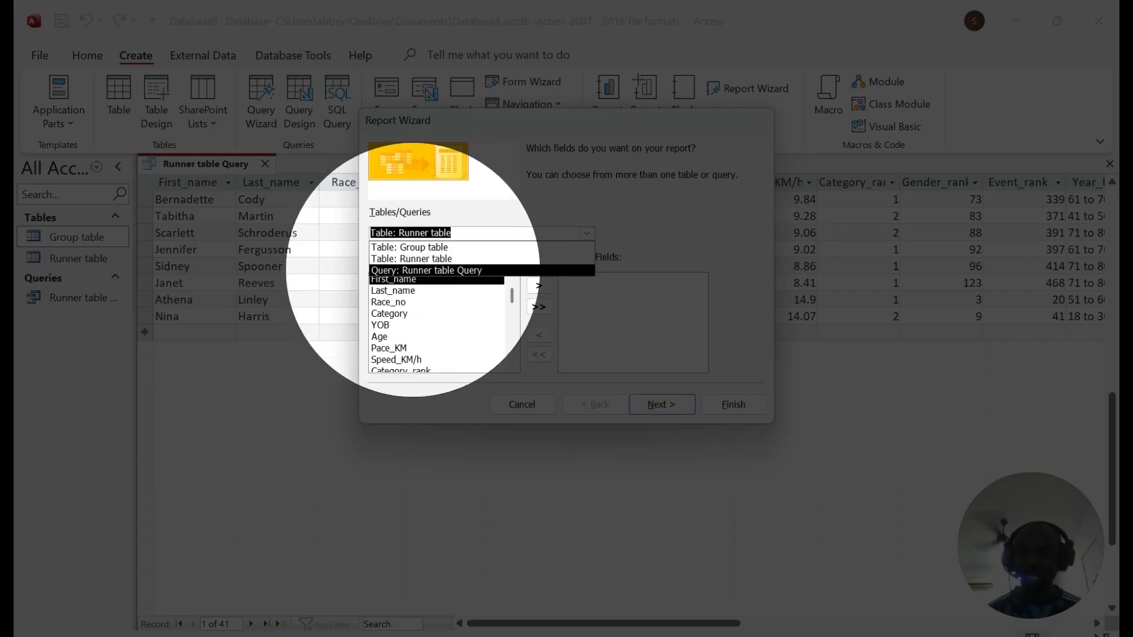
{"action": "left_click", "coordinate": [416, 269]}
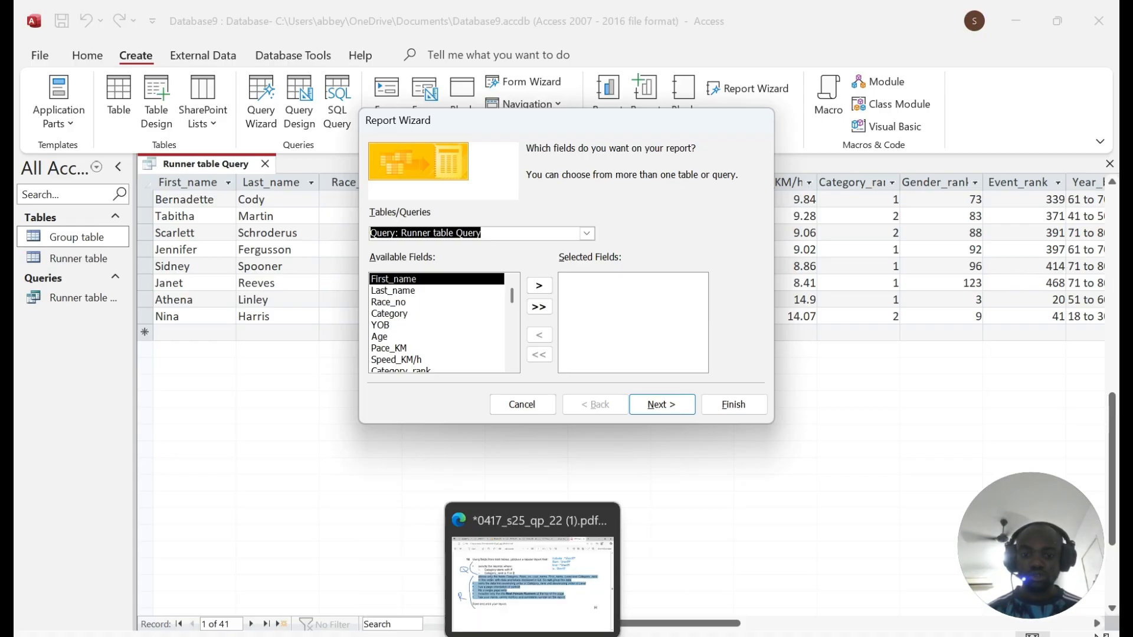
Step: Highlight Category, Race_no, Last_name and First_name in the question's field list
{"action": "left_click", "coordinate": [558, 566]}
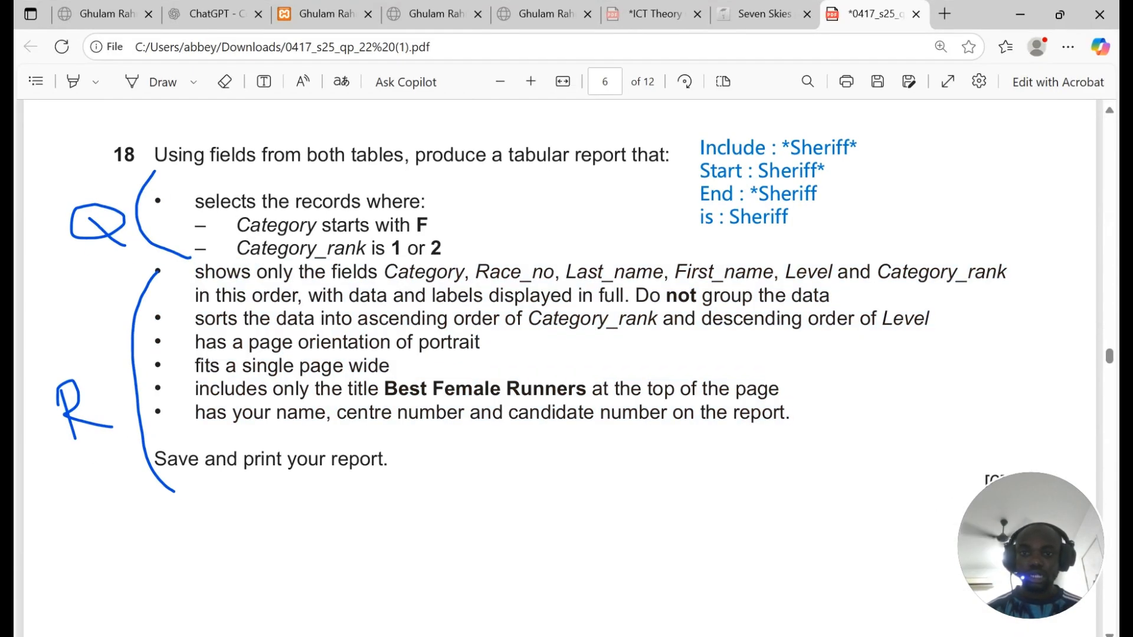
{"action": "left_click_drag", "start_coordinate": [383, 272], "coordinate": [774, 272]}
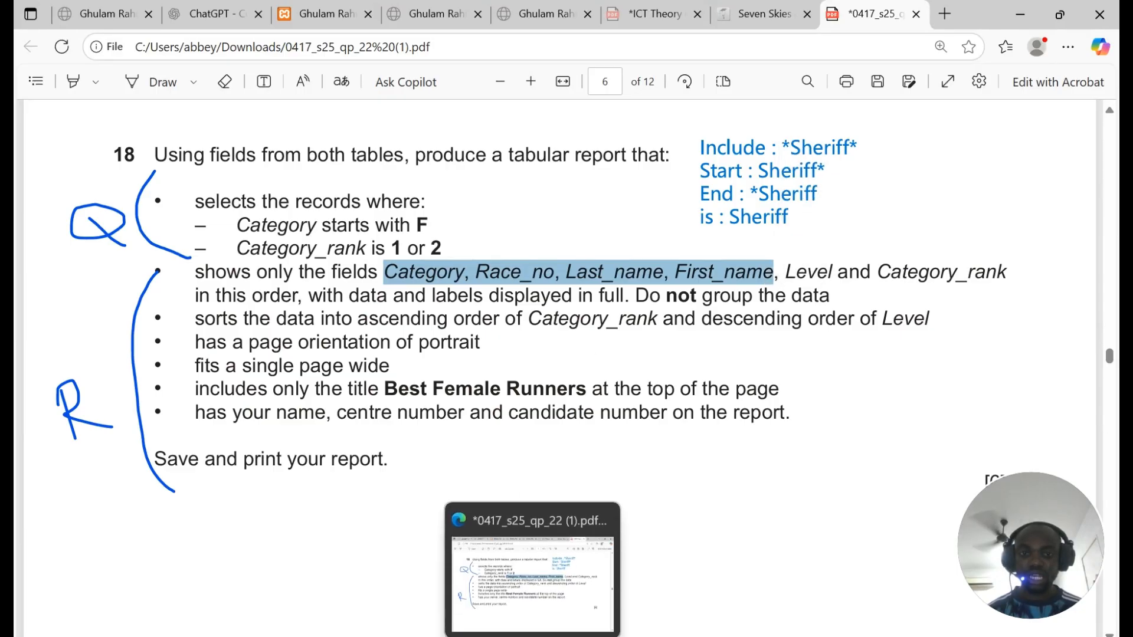
{"action": "left_click", "coordinate": [533, 636]}
Step: Add Category and then Race_no to the report's selected fields
{"action": "left_click", "coordinate": [407, 314]}
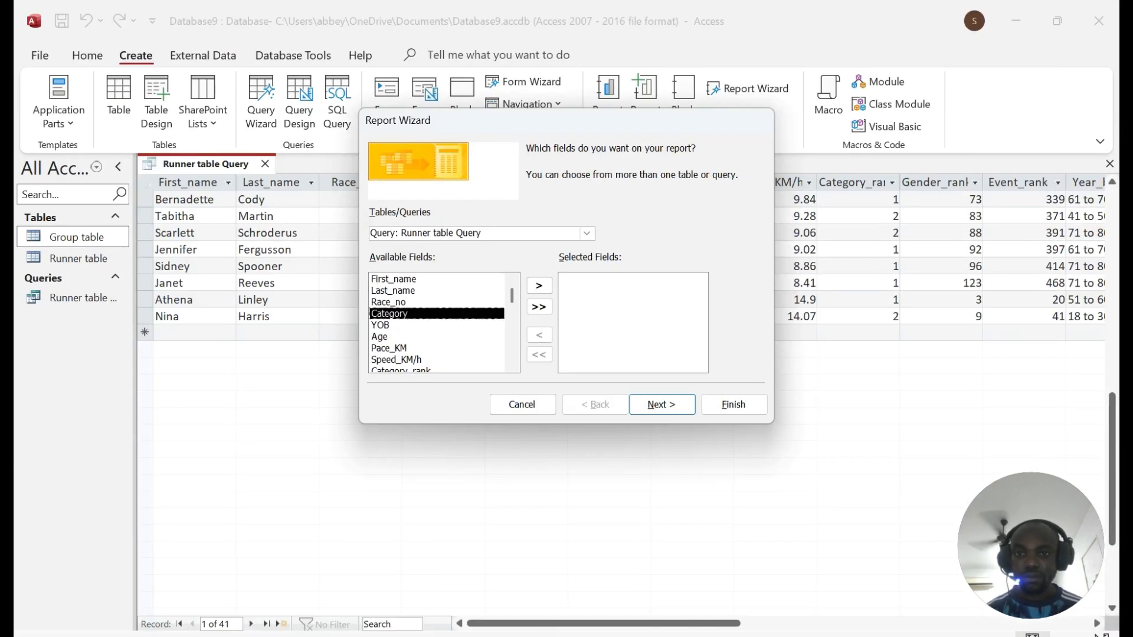
{"action": "left_click", "coordinate": [539, 286]}
{"action": "scroll", "coordinate": [420, 370], "scroll_direction": "down", "scroll_amount": 1}
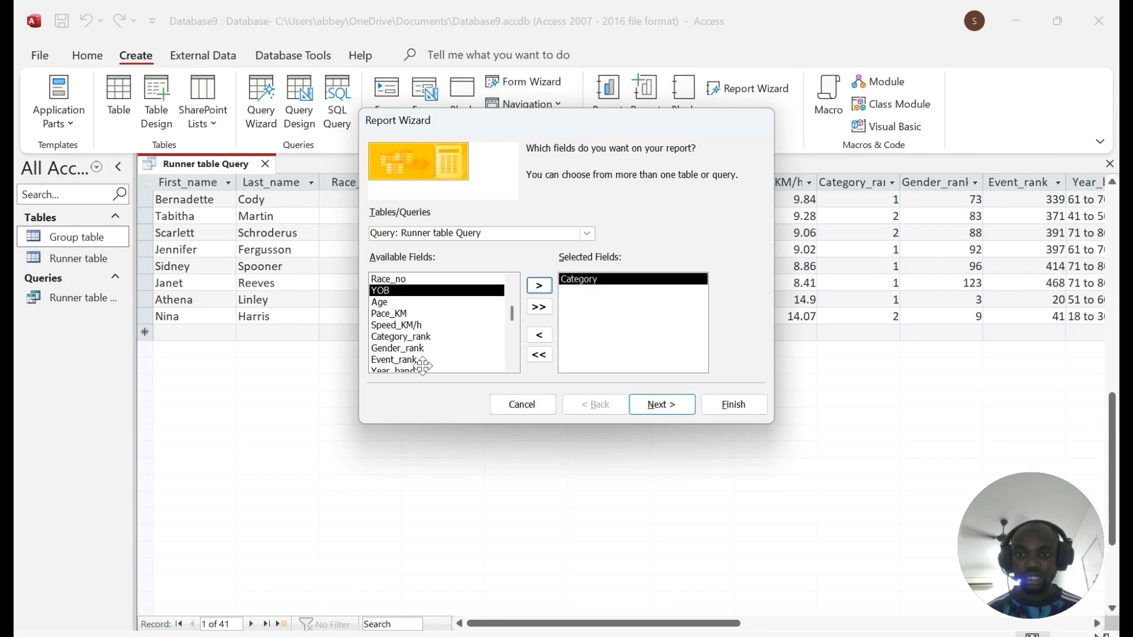
{"action": "scroll", "coordinate": [425, 342], "scroll_direction": "down", "scroll_amount": 1}
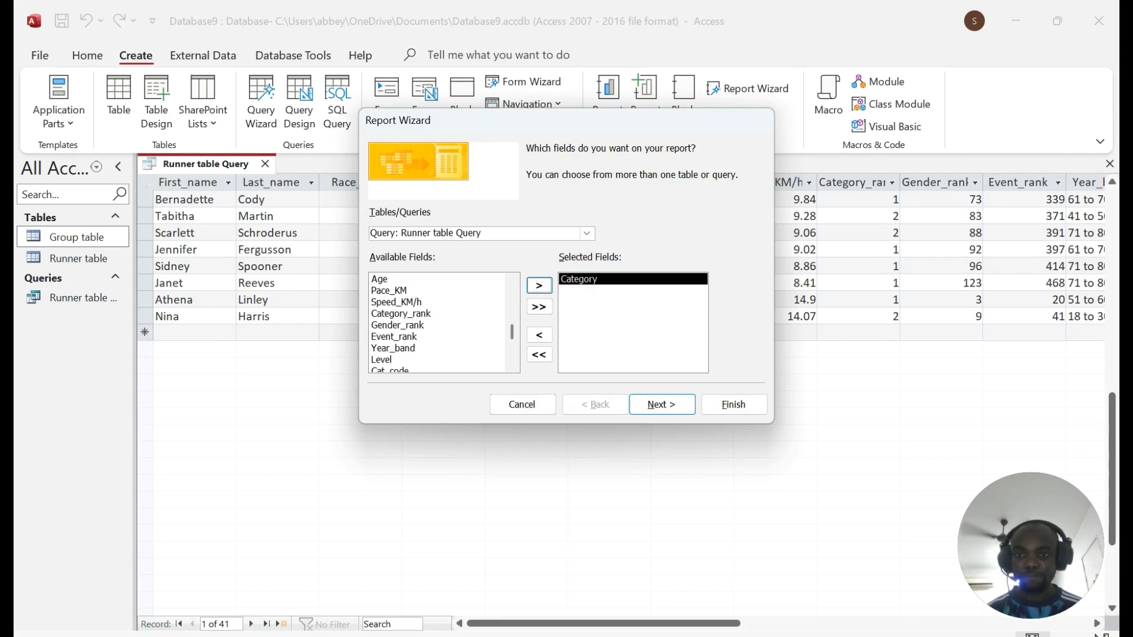
{"action": "scroll", "coordinate": [437, 322], "scroll_direction": "down", "scroll_amount": 1}
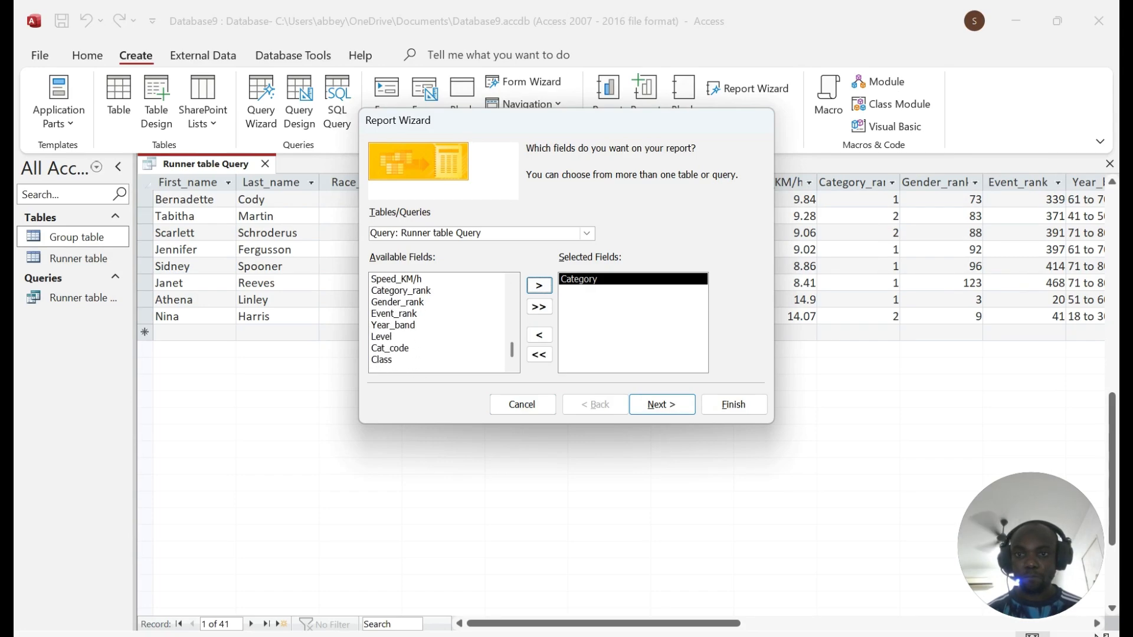
{"action": "scroll", "coordinate": [436, 321], "scroll_direction": "up", "scroll_amount": 3}
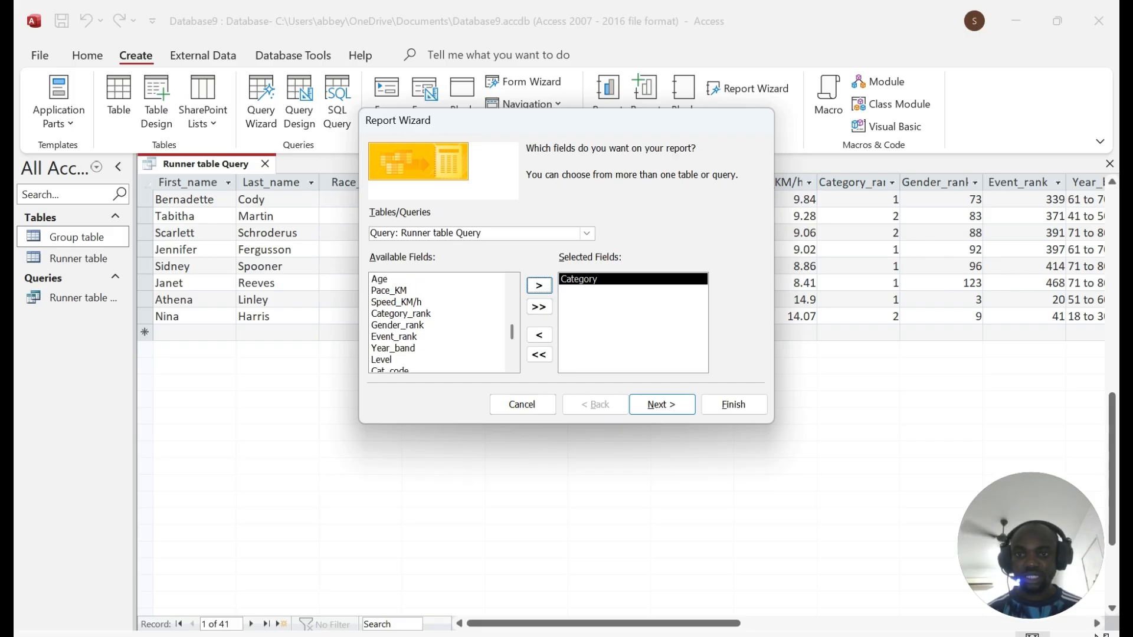
{"action": "scroll", "coordinate": [404, 313], "scroll_direction": "up", "scroll_amount": 1}
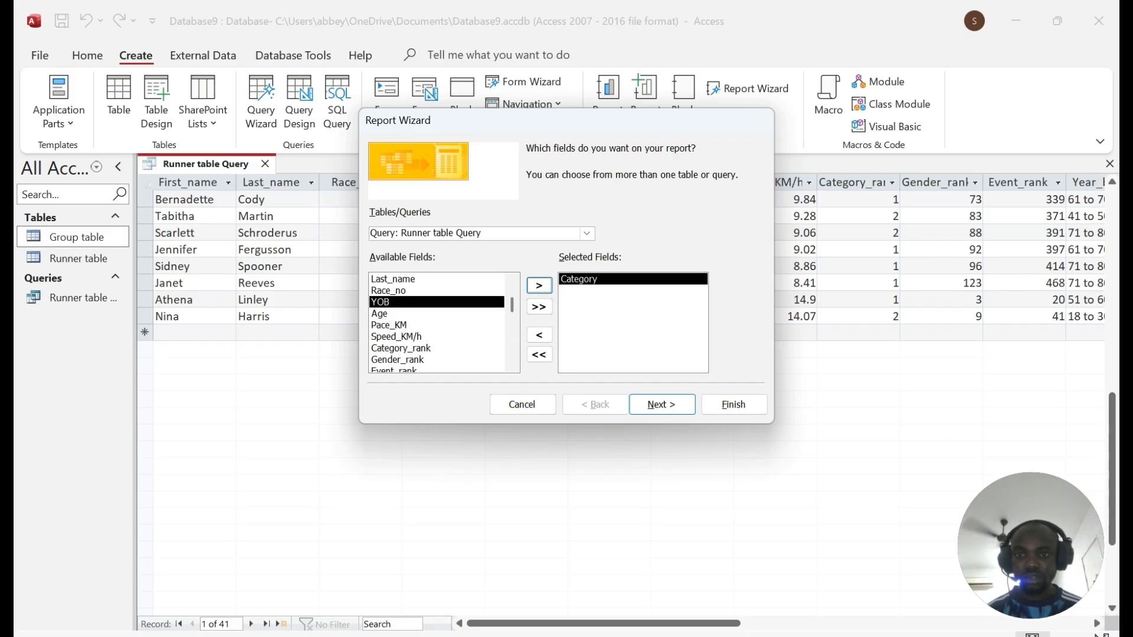
{"action": "left_click", "coordinate": [390, 290]}
{"action": "left_click", "coordinate": [539, 285]}
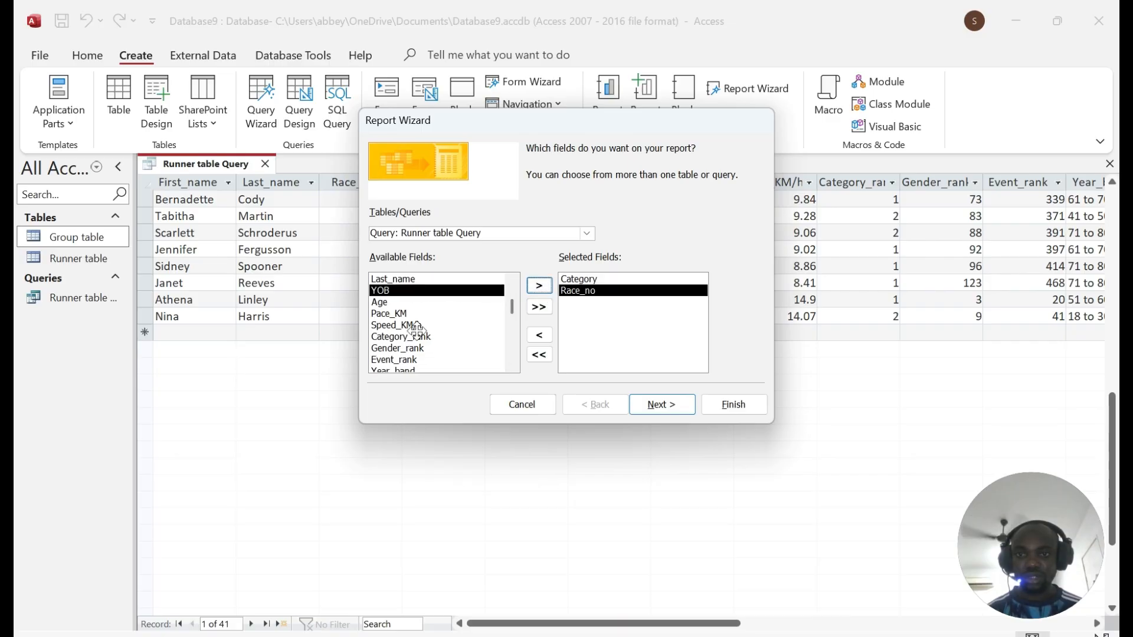
{"action": "key", "text": "alt+Tab"}
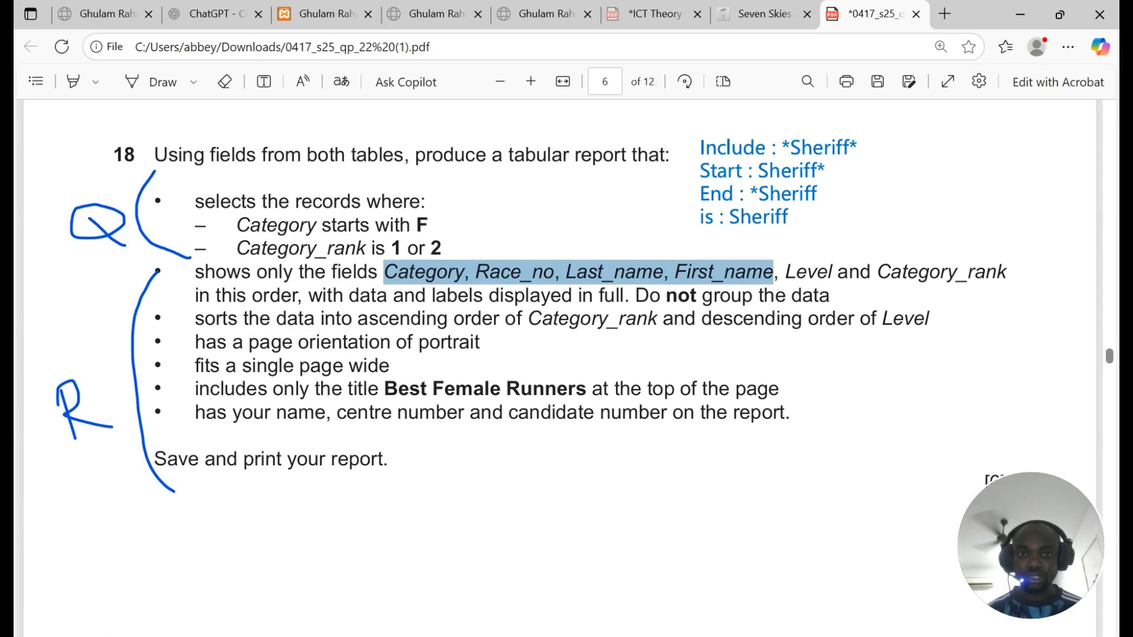
{"action": "key", "text": "alt+Tab"}
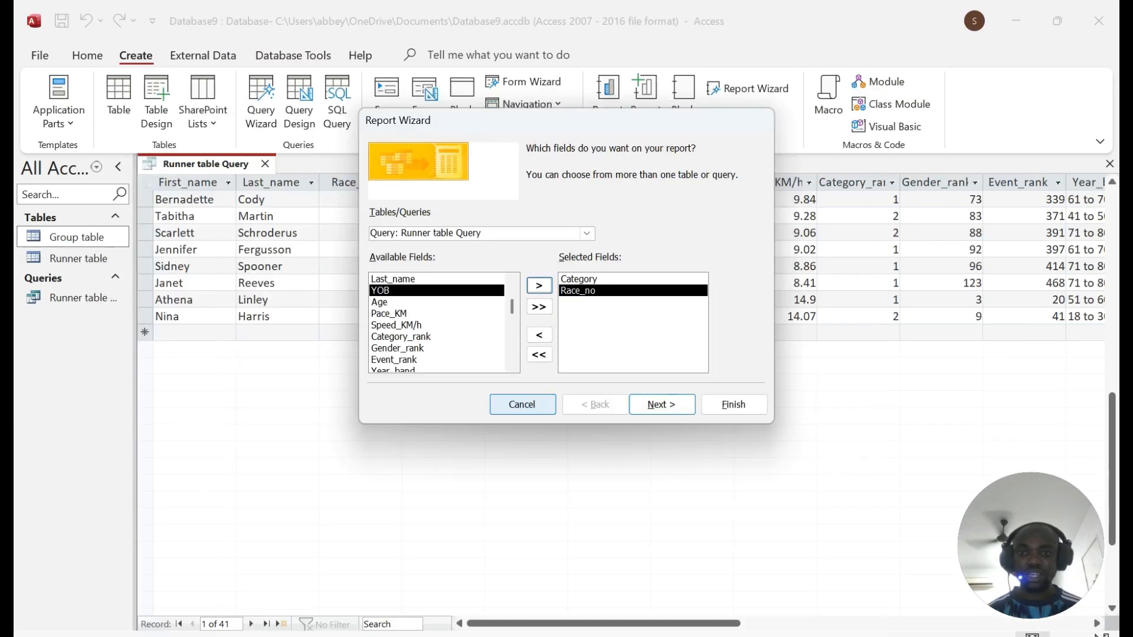
Step: Add Last_name, First_name and Level next, in that order
{"action": "left_click", "coordinate": [390, 279]}
{"action": "left_click", "coordinate": [539, 285]}
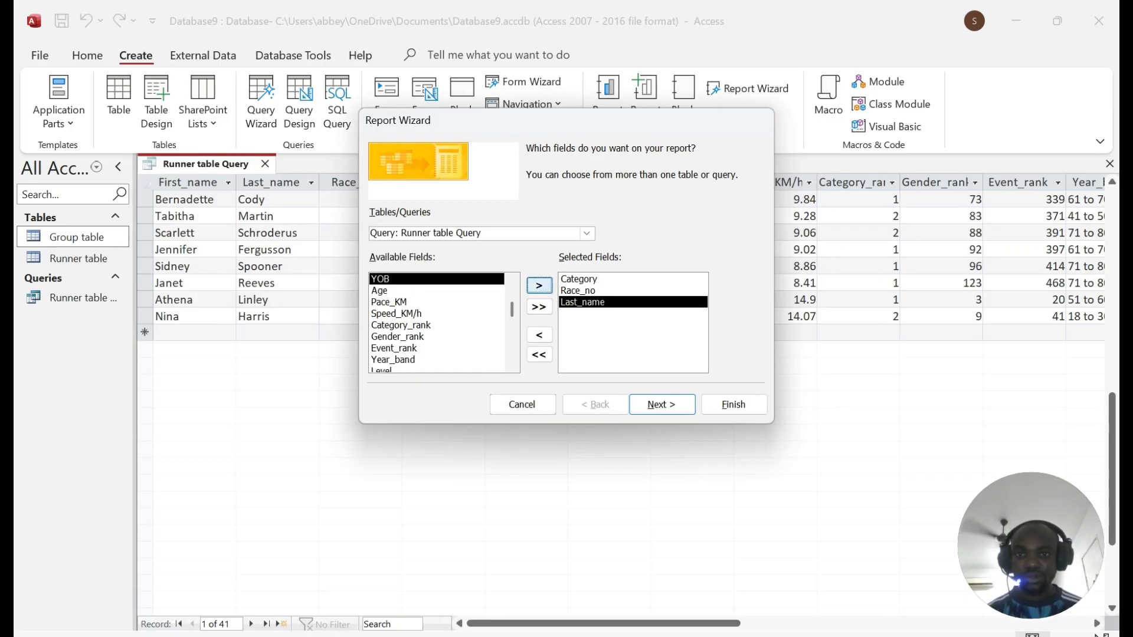
{"action": "left_click", "coordinate": [389, 278]}
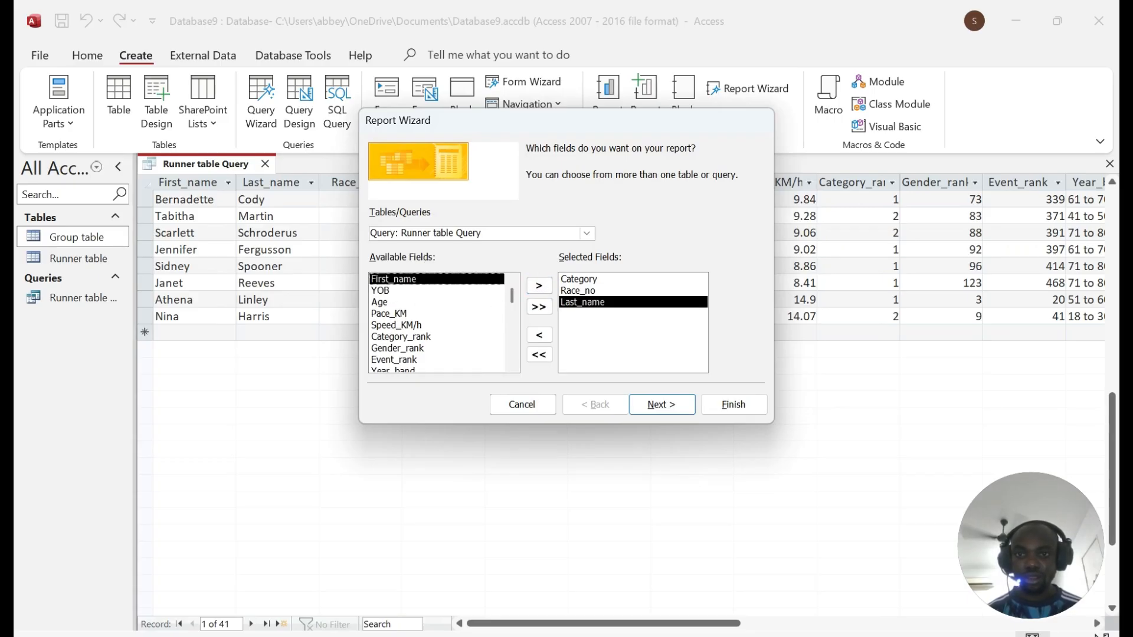
{"action": "left_click", "coordinate": [539, 285]}
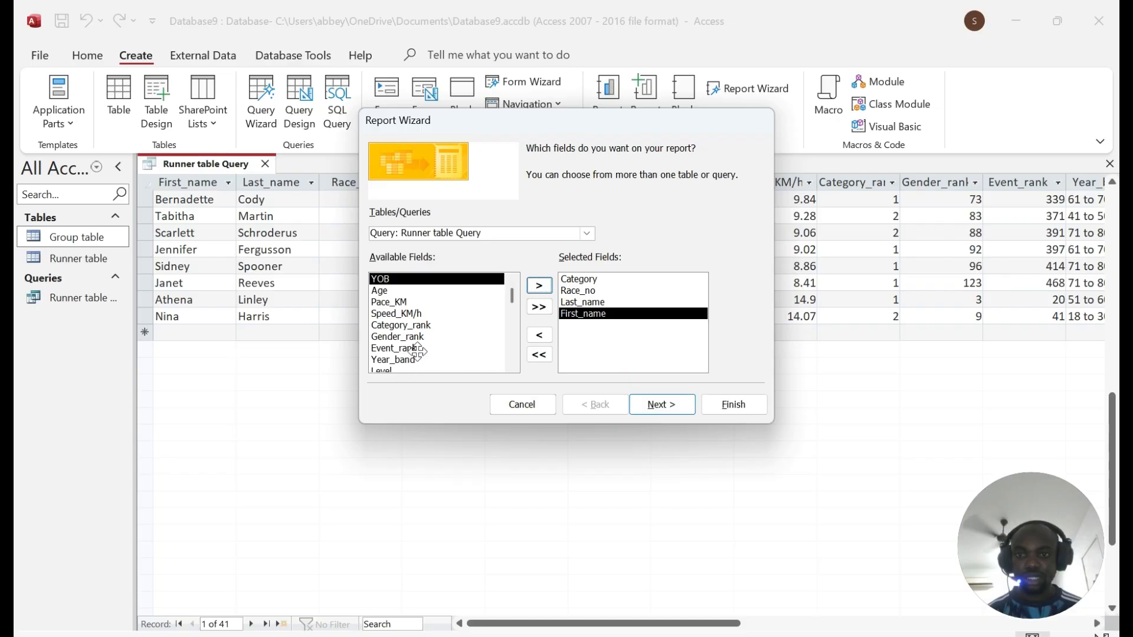
{"action": "scroll", "coordinate": [411, 342], "scroll_direction": "down", "scroll_amount": 1}
{"action": "left_click", "coordinate": [403, 360]}
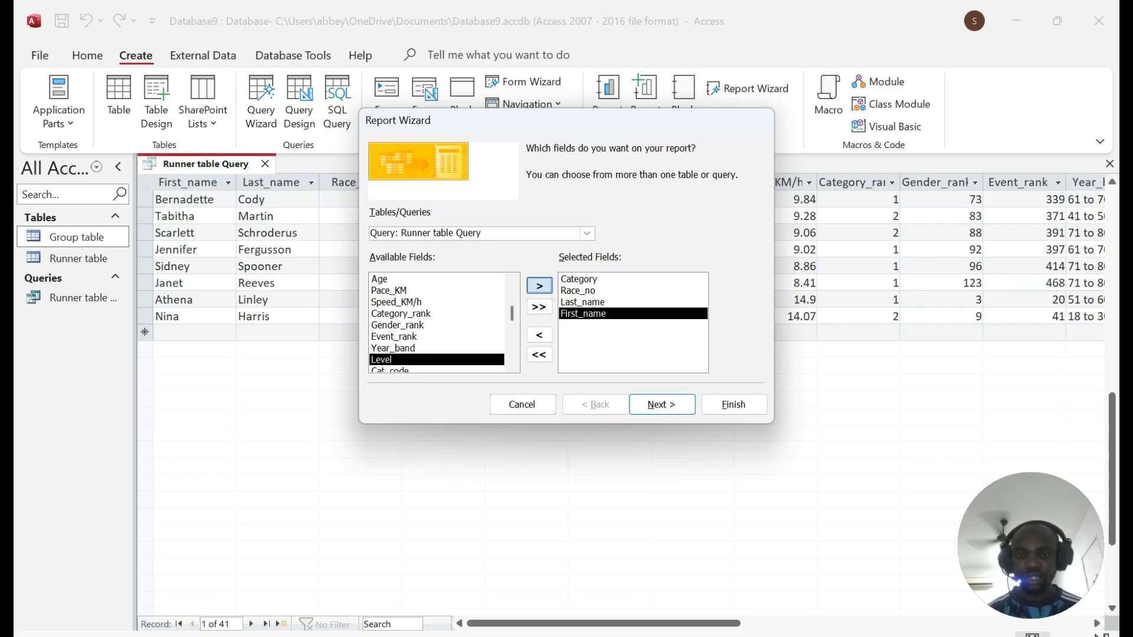
{"action": "left_click", "coordinate": [539, 286]}
Step: Add Category_rank as the last field, checking the order against the PDF
{"action": "left_click", "coordinate": [607, 631]}
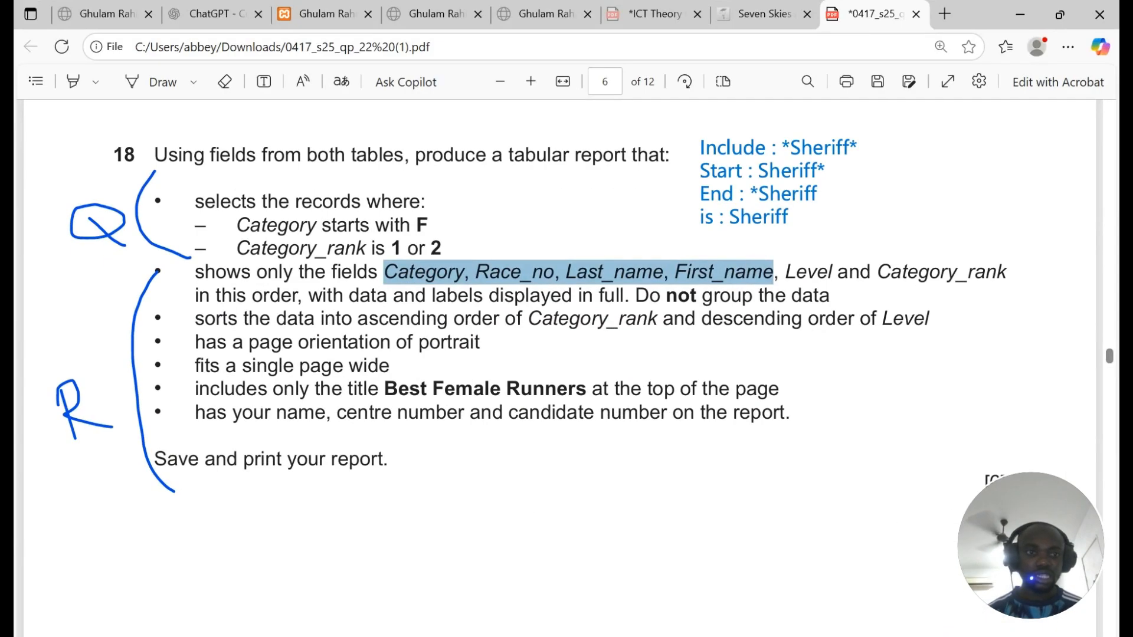
{"action": "left_click", "coordinate": [607, 631]}
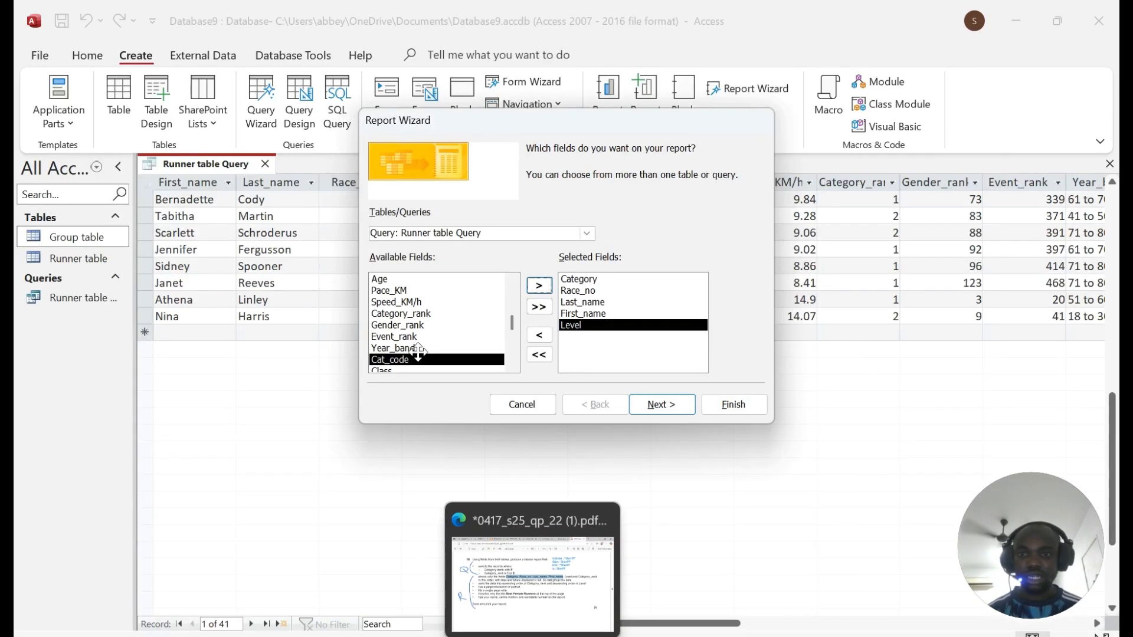
{"action": "left_click", "coordinate": [437, 314]}
{"action": "left_click", "coordinate": [540, 286]}
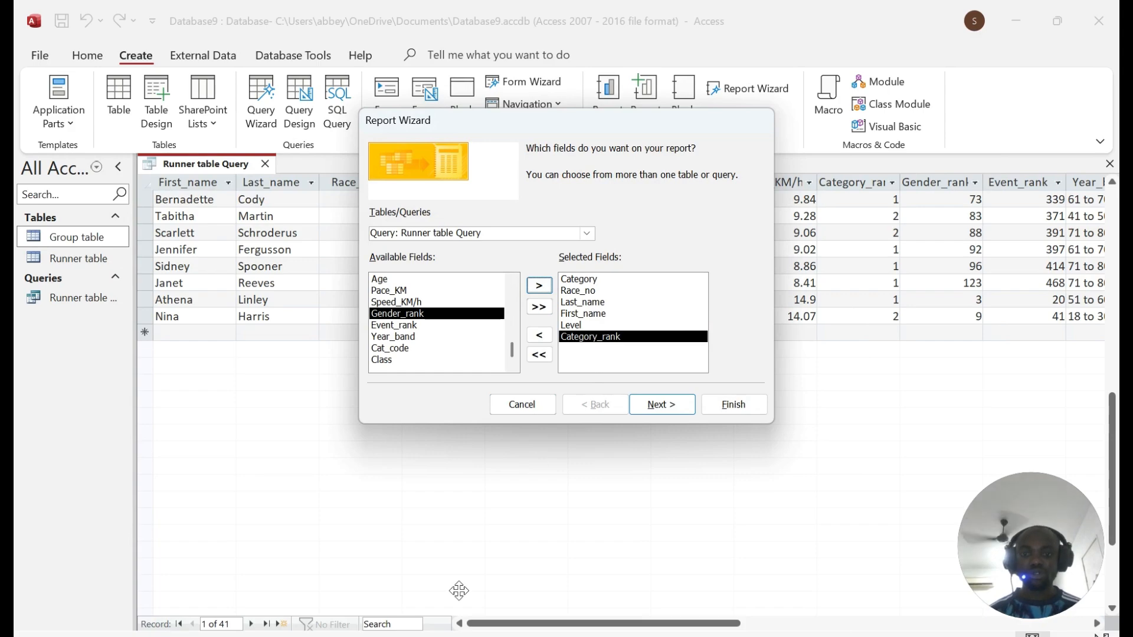
{"action": "left_click", "coordinate": [606, 632]}
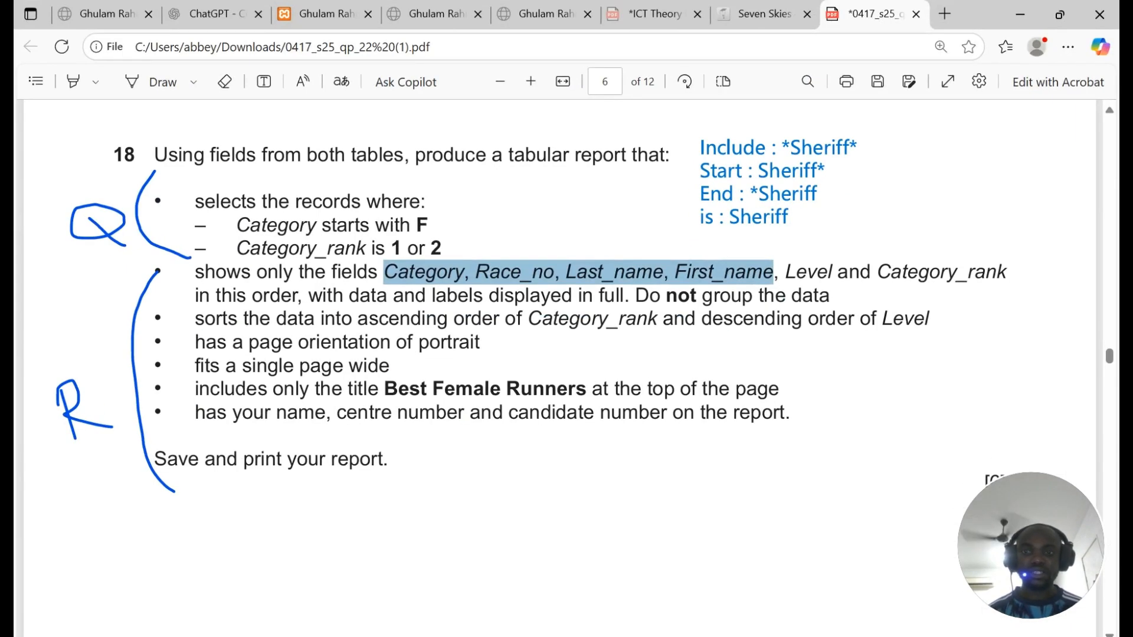
{"action": "scroll", "coordinate": [567, 354], "scroll_direction": "down", "scroll_amount": 1}
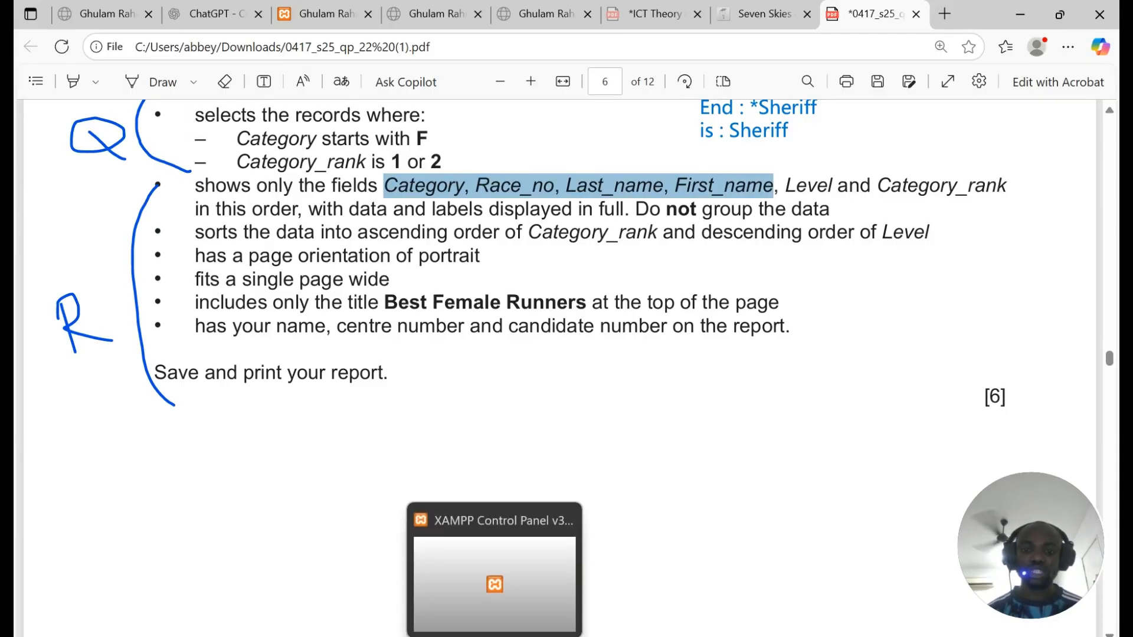
{"action": "left_click", "coordinate": [607, 632]}
Step: Leave the report ungrouped, viewing records by Runner table
{"action": "left_click", "coordinate": [661, 404]}
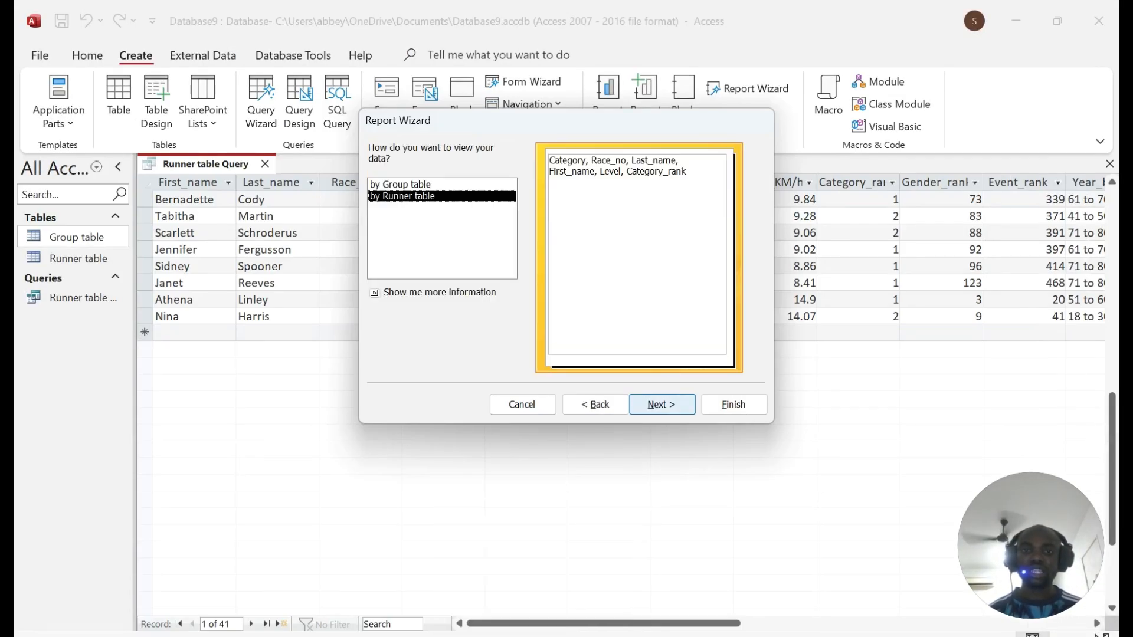
{"action": "left_click", "coordinate": [477, 186]}
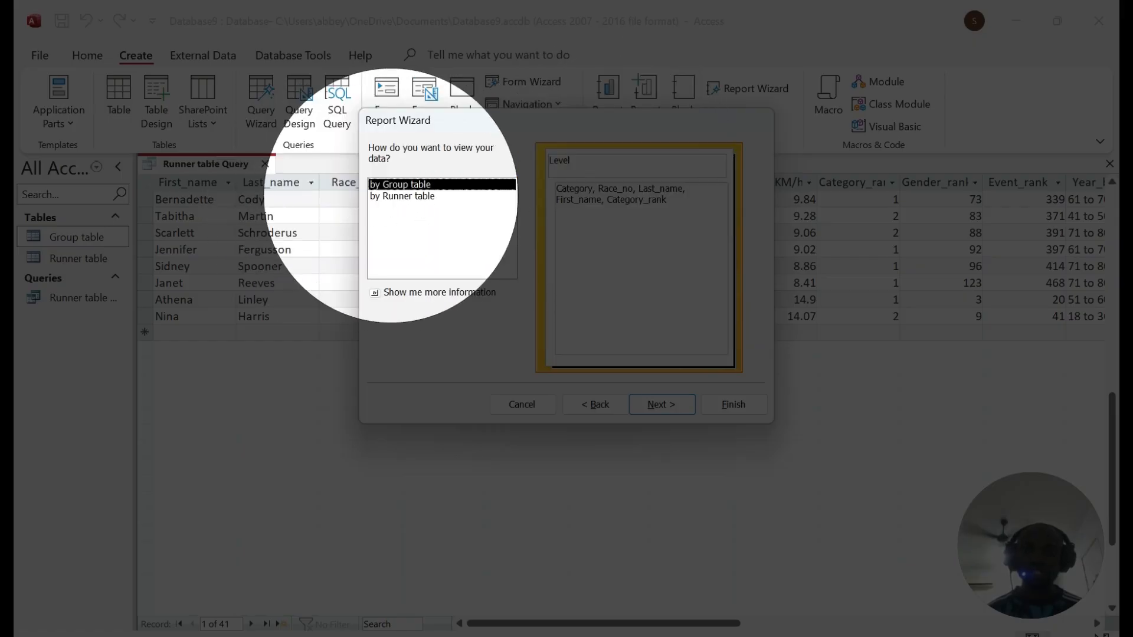
{"action": "left_click", "coordinate": [403, 197]}
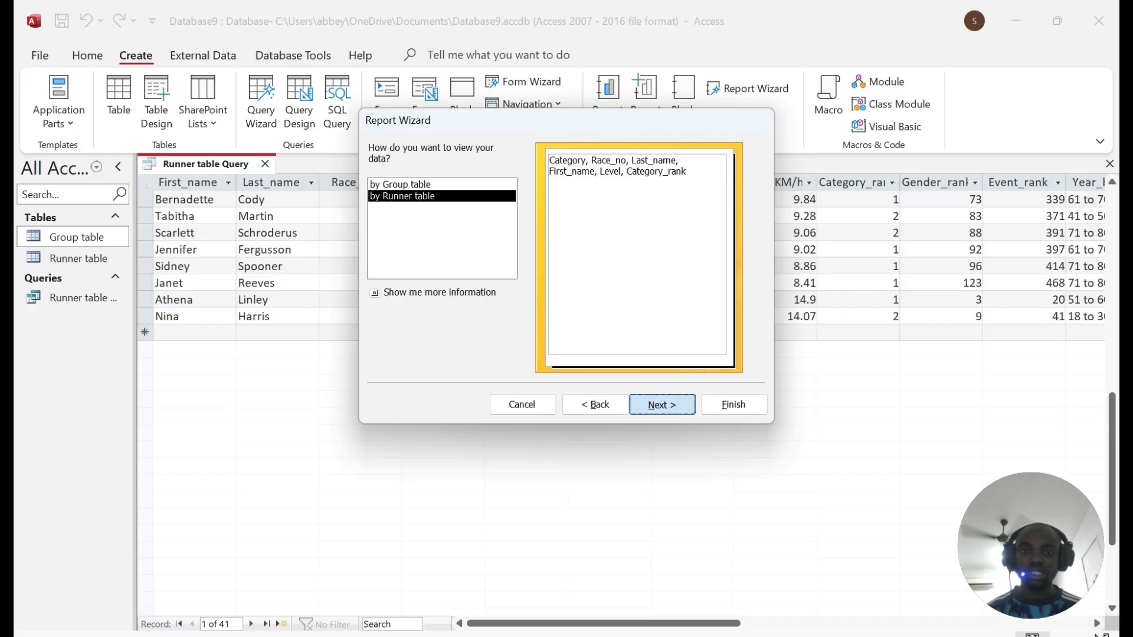
{"action": "key", "text": "Return"}
{"action": "key", "text": "Return"}
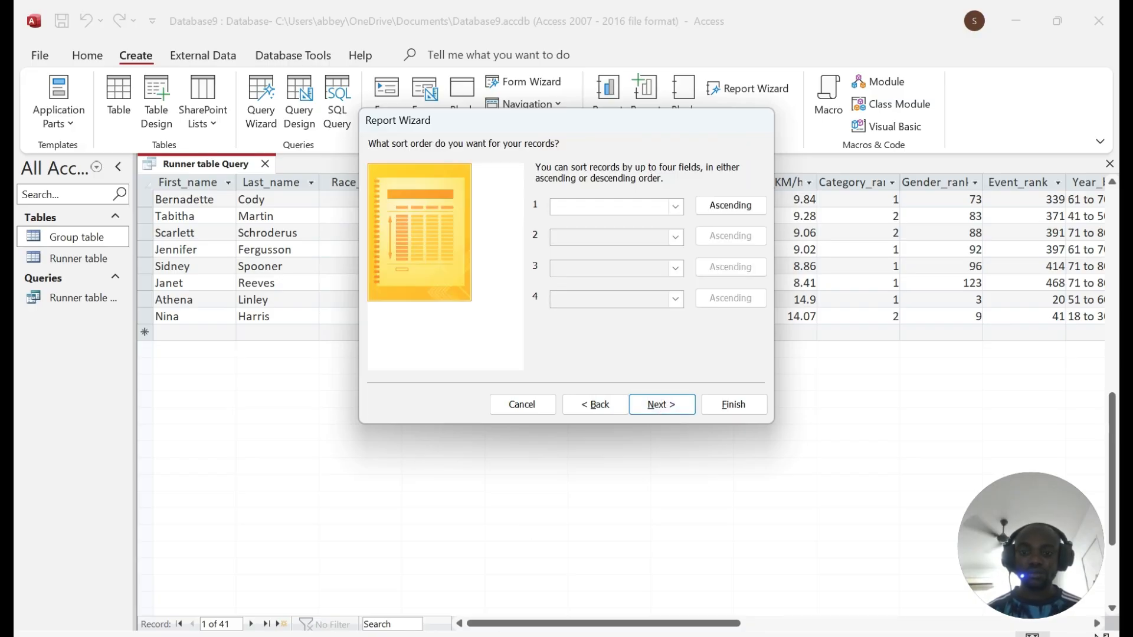
Step: Sort by Category_rank ascending, then Level descending, and continue to layout
{"action": "key", "text": "alt+Tab"}
{"action": "left_click_drag", "start_coordinate": [195, 232], "coordinate": [657, 232]}
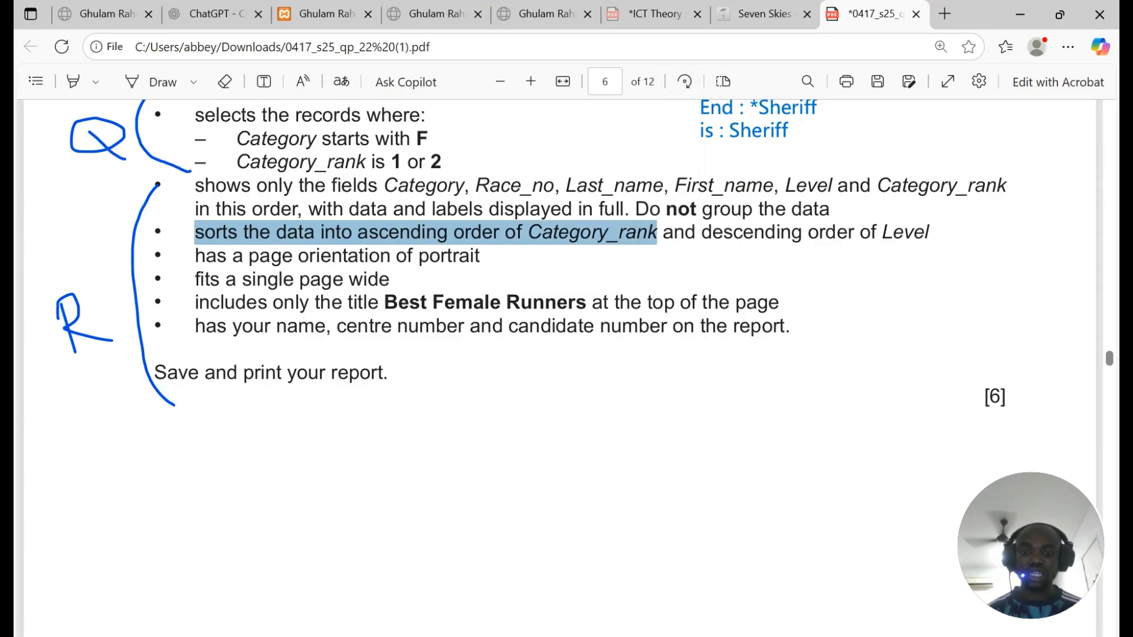
{"action": "key", "text": "alt+Tab"}
{"action": "left_click", "coordinate": [675, 206]}
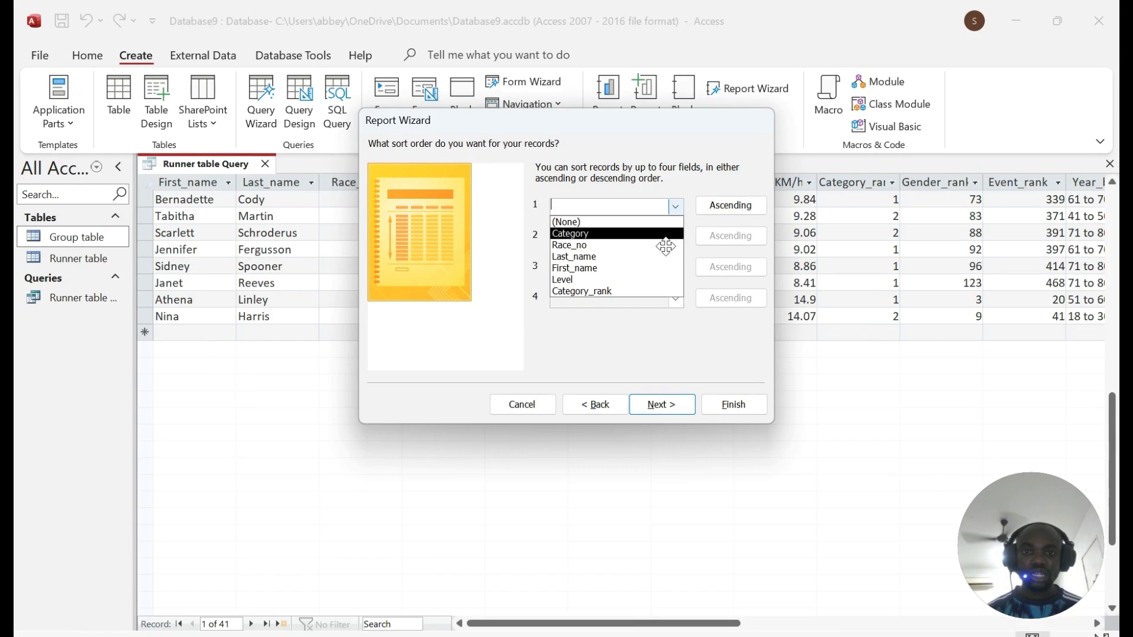
{"action": "left_click", "coordinate": [607, 291]}
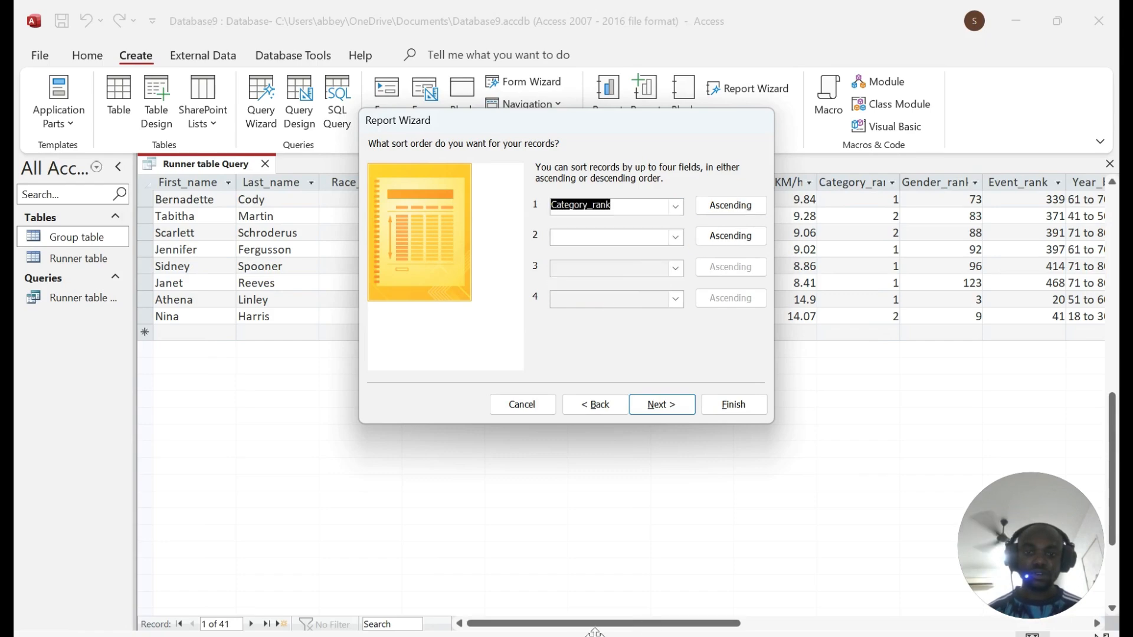
{"action": "key", "text": "alt+Tab"}
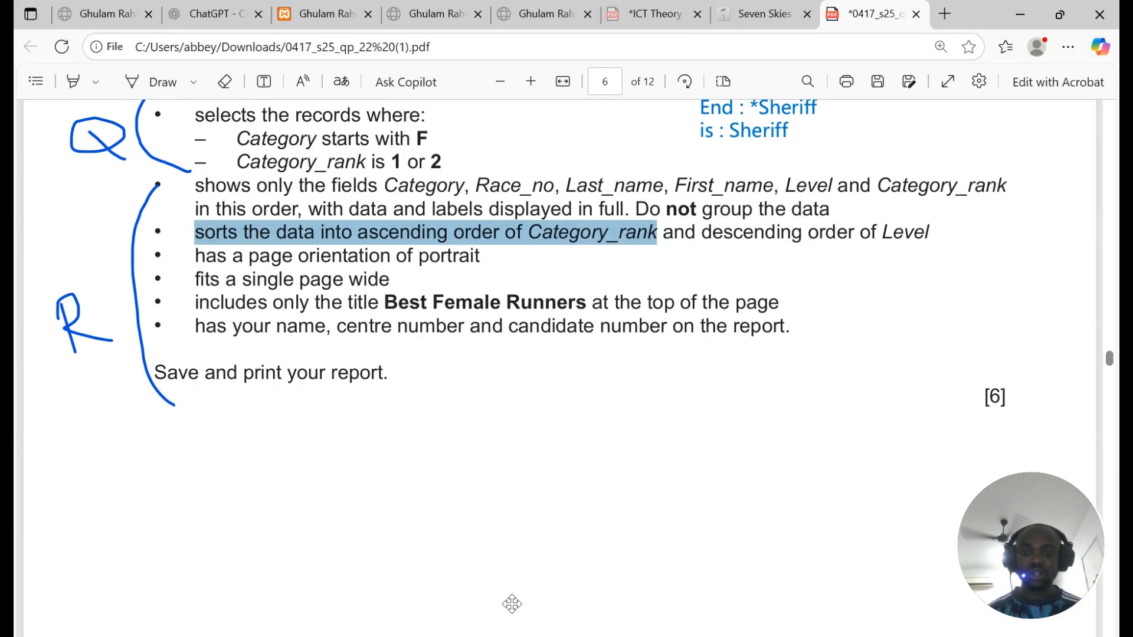
{"action": "key", "text": "alt+Tab"}
{"action": "left_click", "coordinate": [675, 237]}
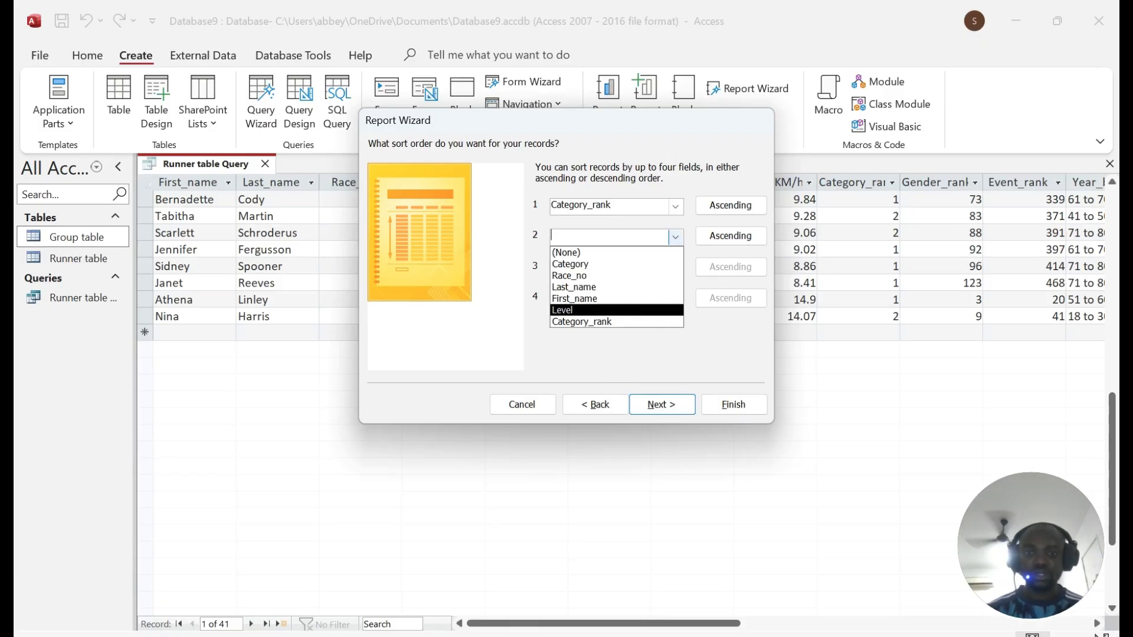
{"action": "left_click", "coordinate": [567, 310]}
{"action": "left_click", "coordinate": [735, 236]}
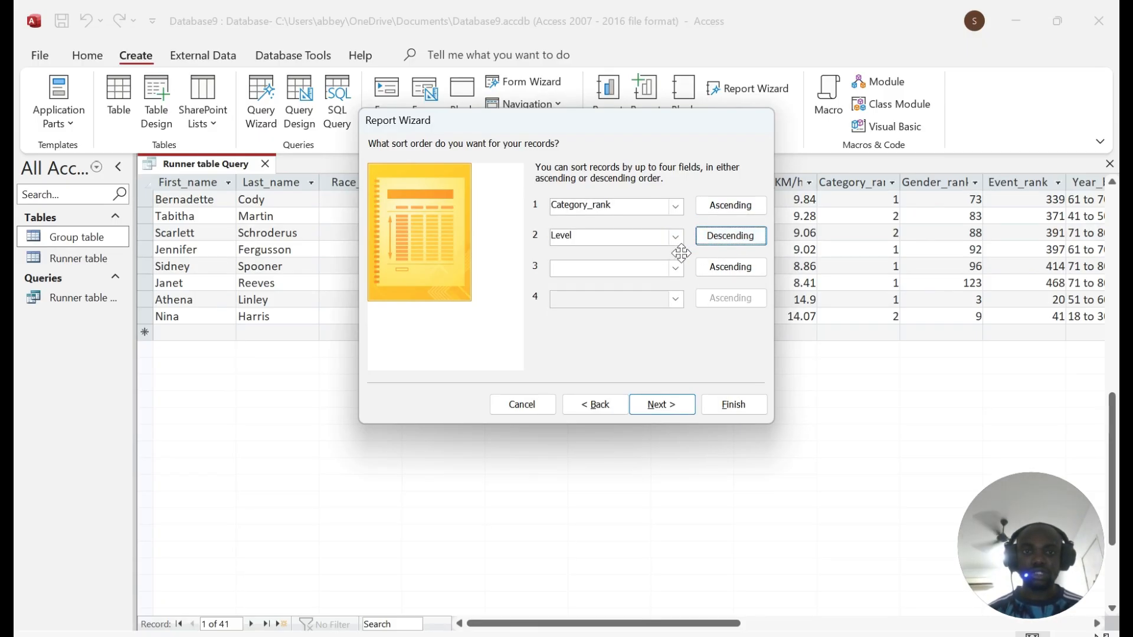
{"action": "left_click", "coordinate": [662, 405]}
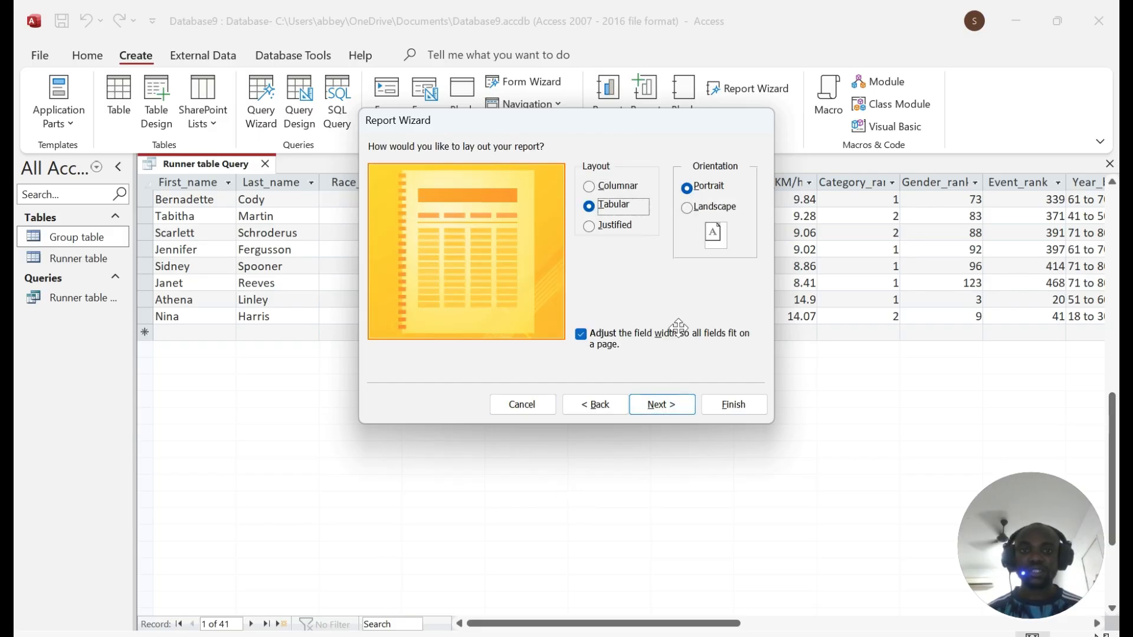
Step: Keep the tabular layout and set portrait orientation after checking the exam instructions
{"action": "key", "text": "alt+Tab"}
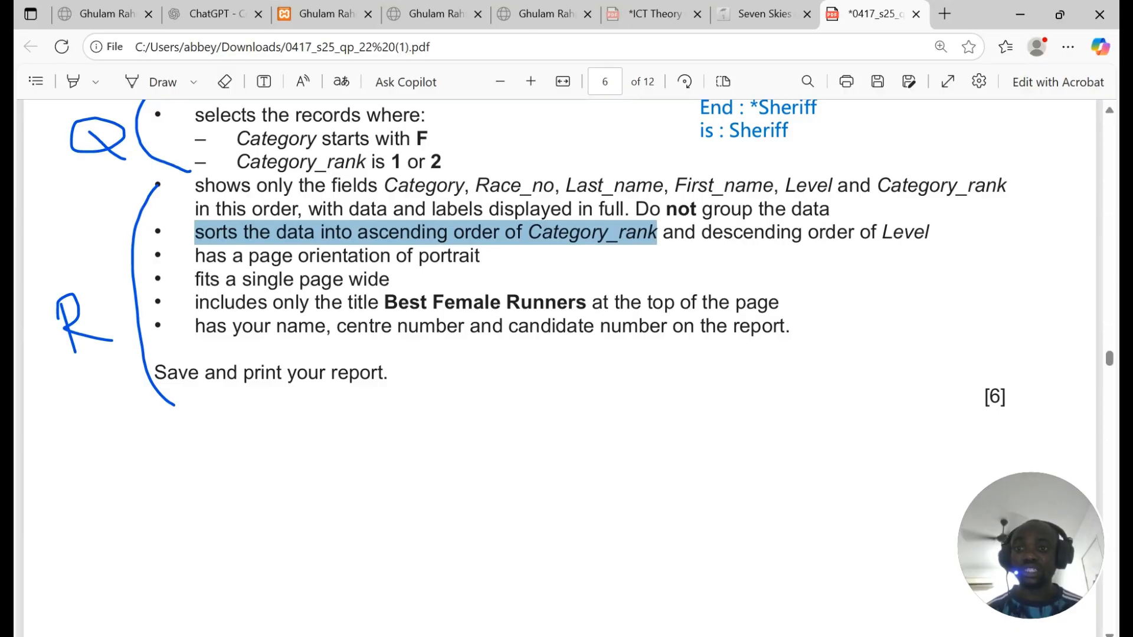
{"action": "key", "text": "alt+Tab"}
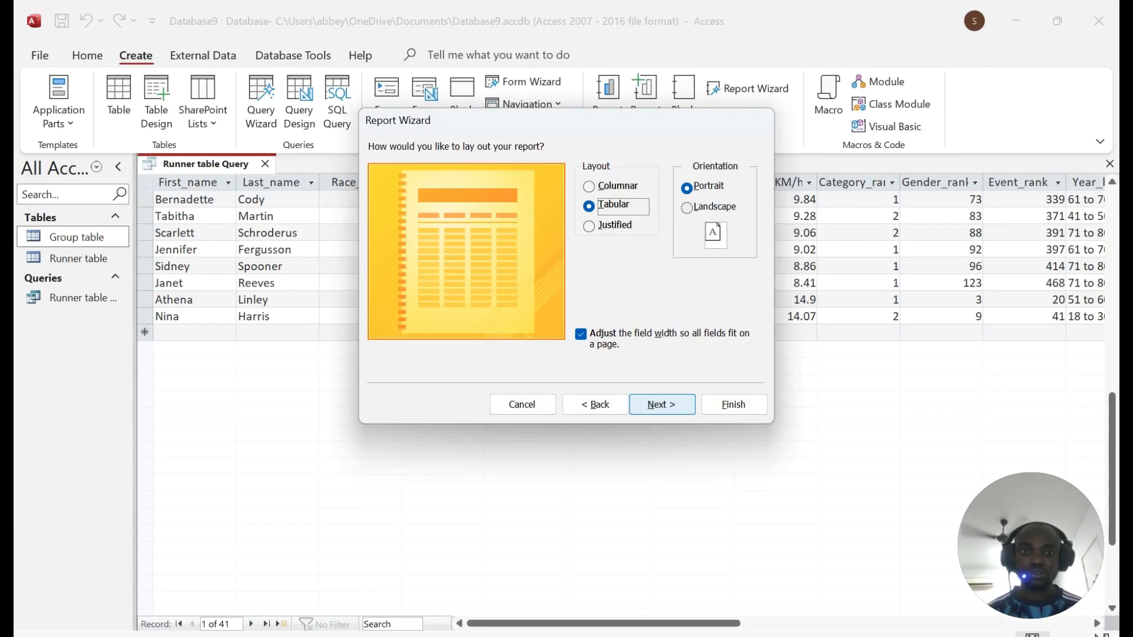
{"action": "left_click", "coordinate": [687, 208]}
{"action": "left_click", "coordinate": [694, 187]}
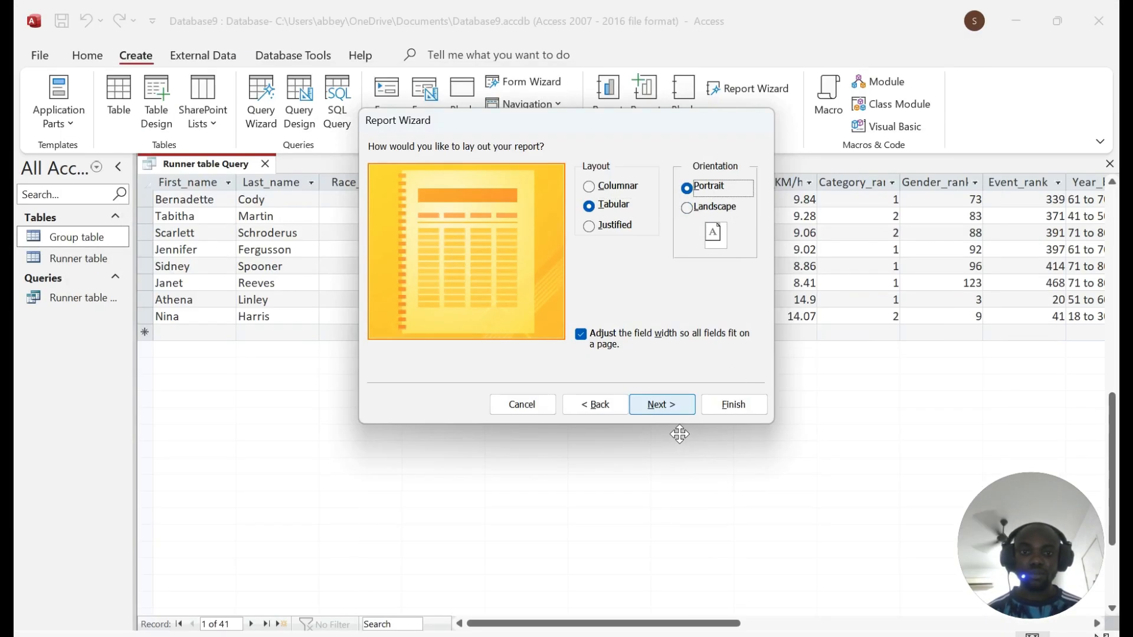
{"action": "left_click", "coordinate": [662, 405]}
{"action": "left_click", "coordinate": [599, 407]}
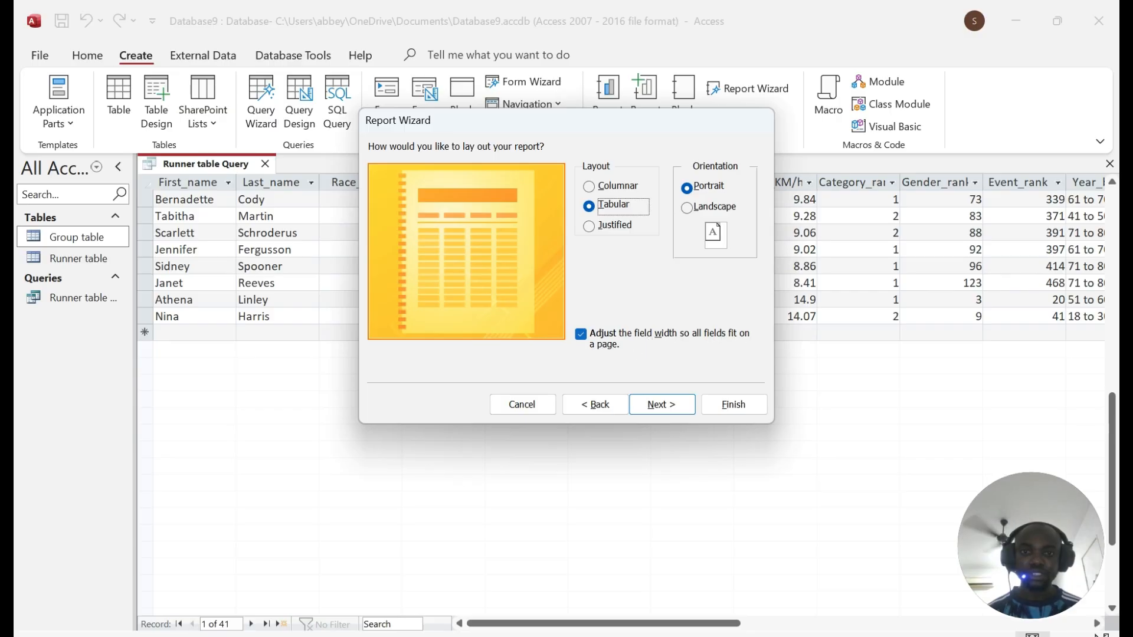
{"action": "left_click", "coordinate": [670, 406]}
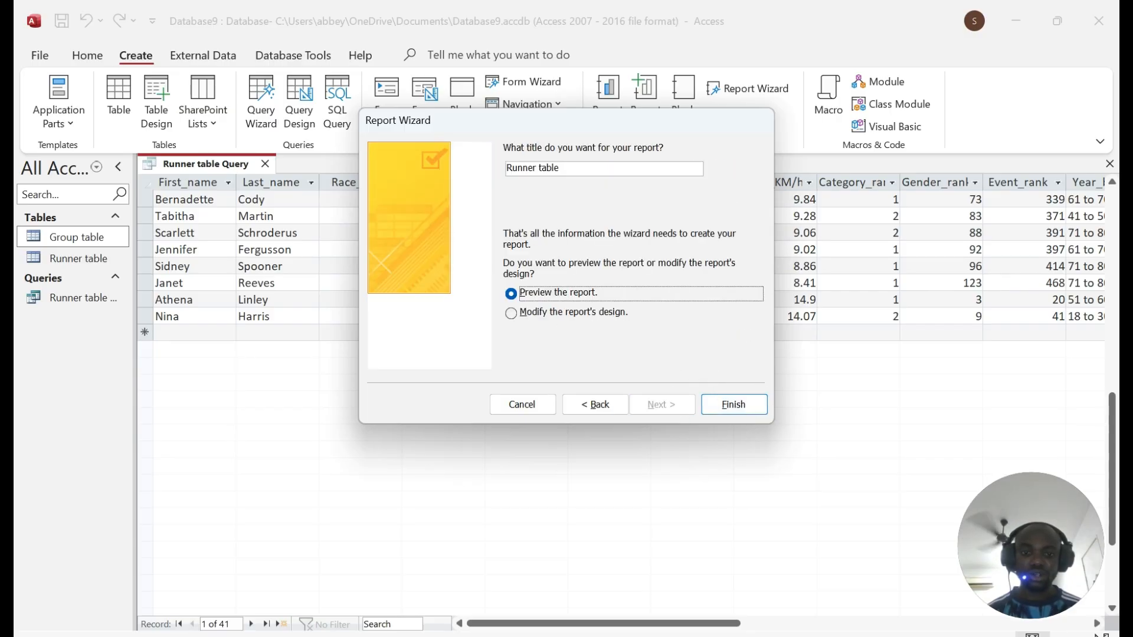
Step: Title the report 'Best Female Runners', copied from the PDF, and finish the wizard to preview it
{"action": "key", "text": "alt+Tab"}
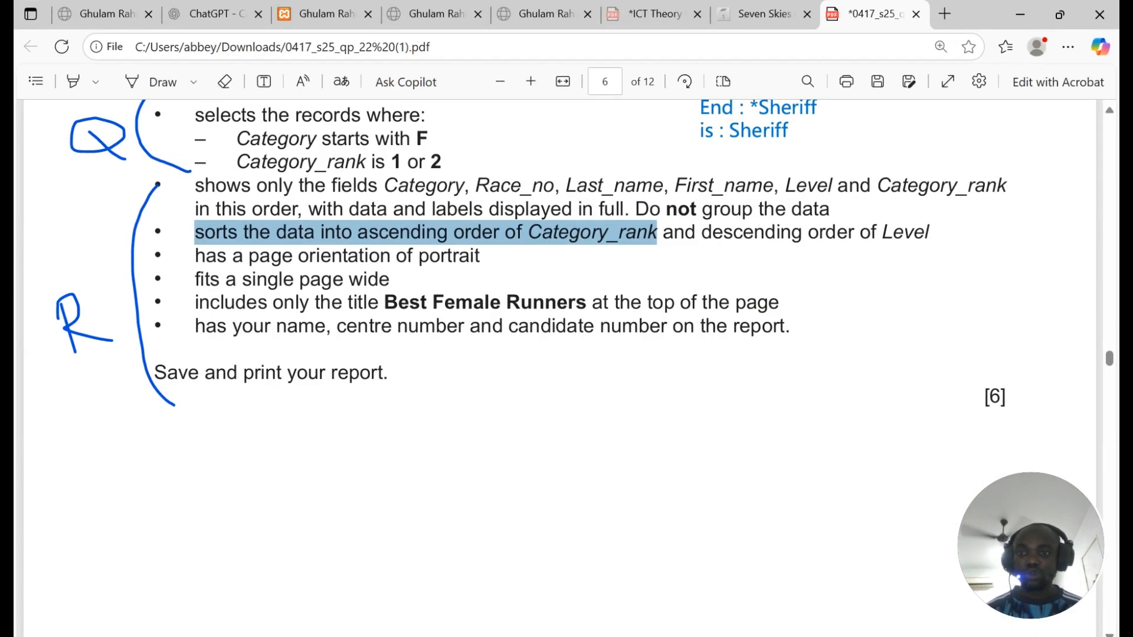
{"action": "left_click_drag", "start_coordinate": [384, 302], "coordinate": [587, 302]}
{"action": "key", "text": "ctrl+c"}
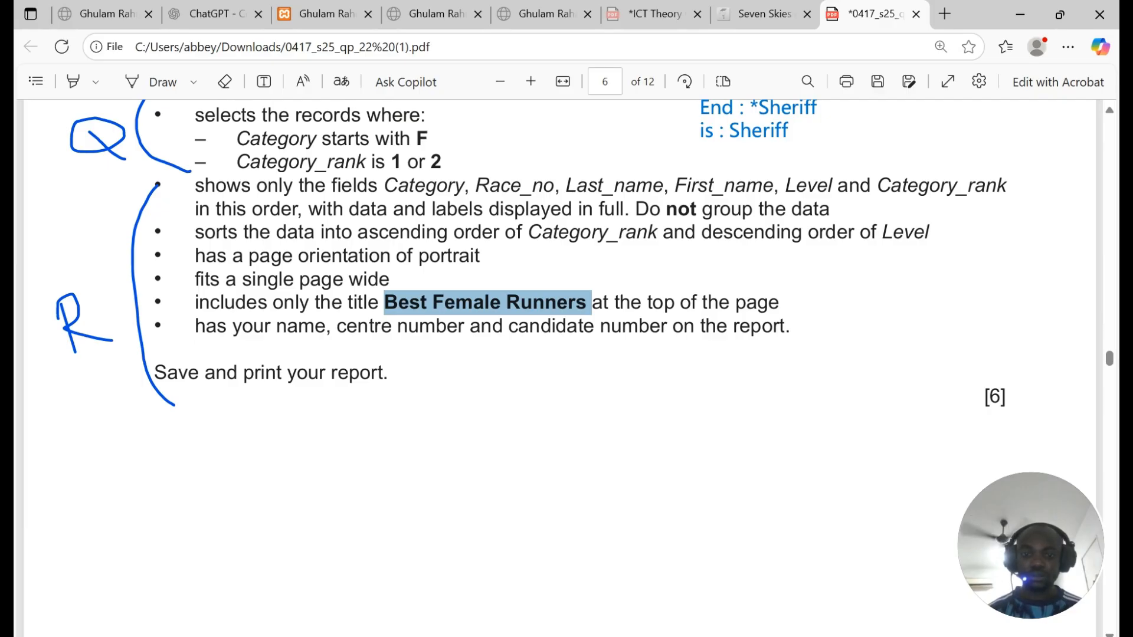
{"action": "key", "text": "alt+Tab"}
{"action": "double_click", "coordinate": [524, 169]}
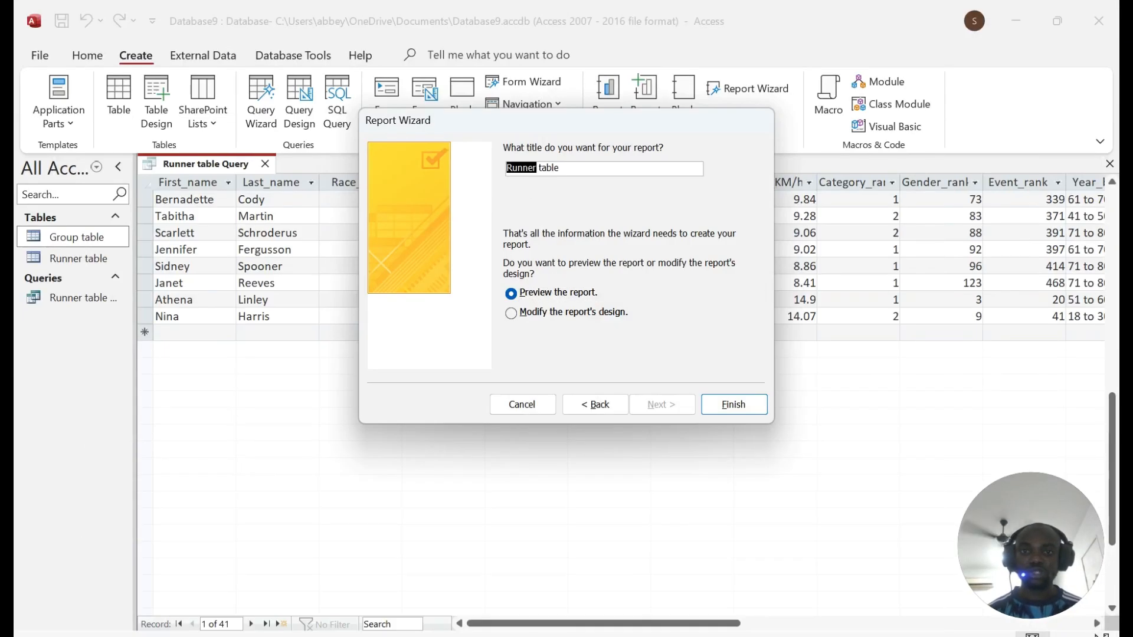
{"action": "left_click", "coordinate": [565, 168]}
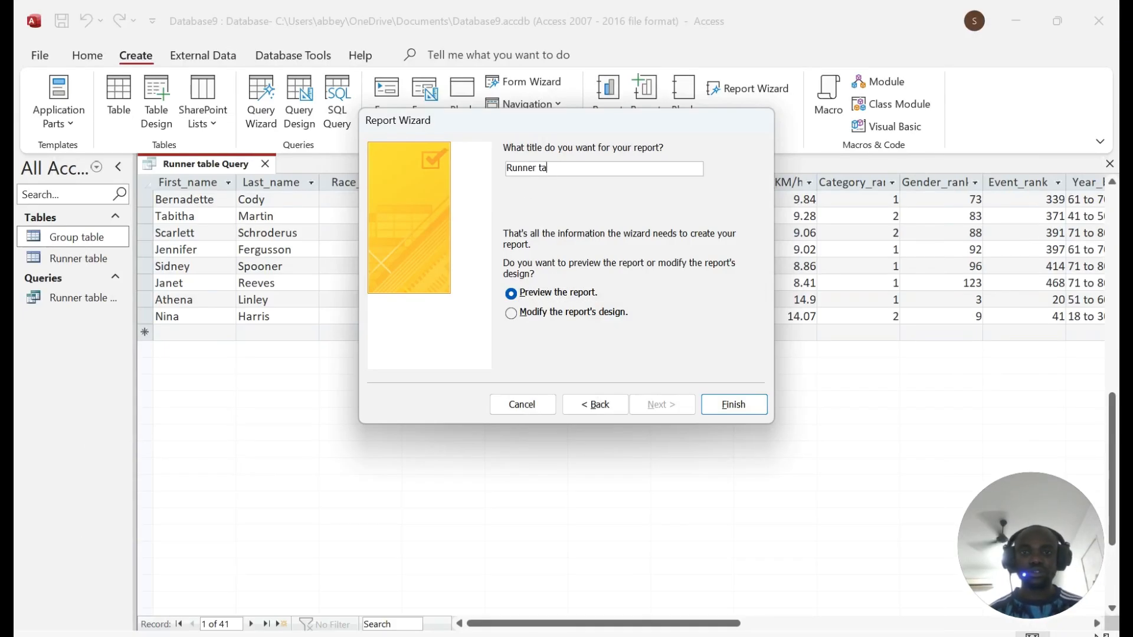
{"action": "key", "text": "BackSpace"}
{"action": "key", "text": "BackSpace"}
{"action": "key", "text": "BackSpace"}
{"action": "key", "text": "BackSpace"}
{"action": "key", "text": "BackSpace"}
{"action": "key", "text": "BackSpace"}
{"action": "key", "text": "BackSpace"}
{"action": "key", "text": "BackSpace"}
{"action": "key", "text": "BackSpace"}
{"action": "key", "text": "ctrl+v"}
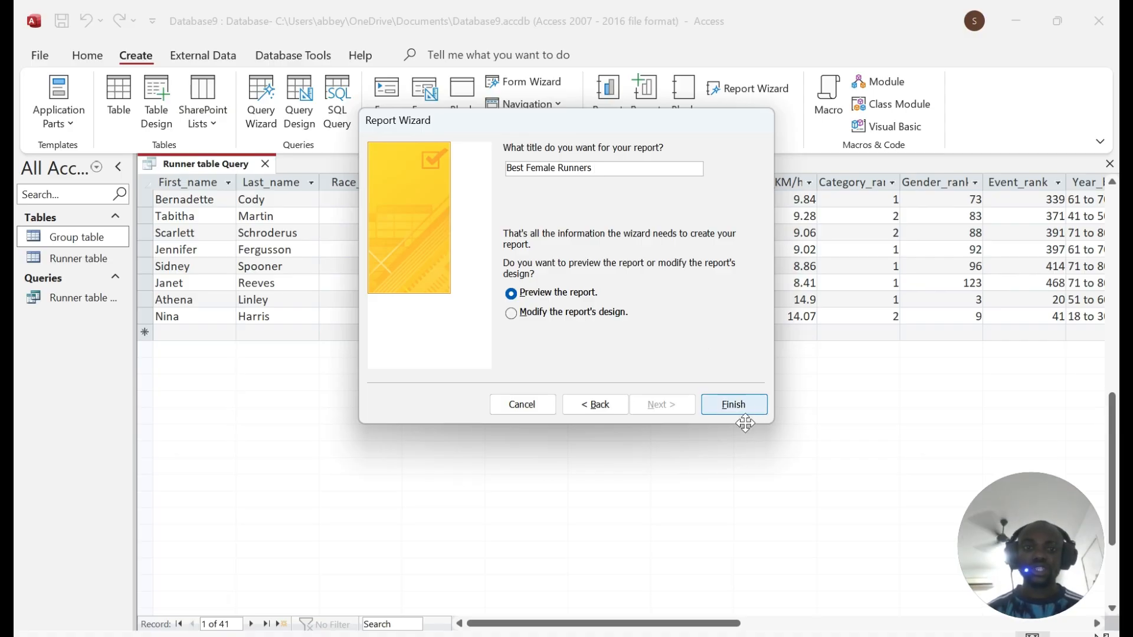
{"action": "left_click", "coordinate": [736, 404]}
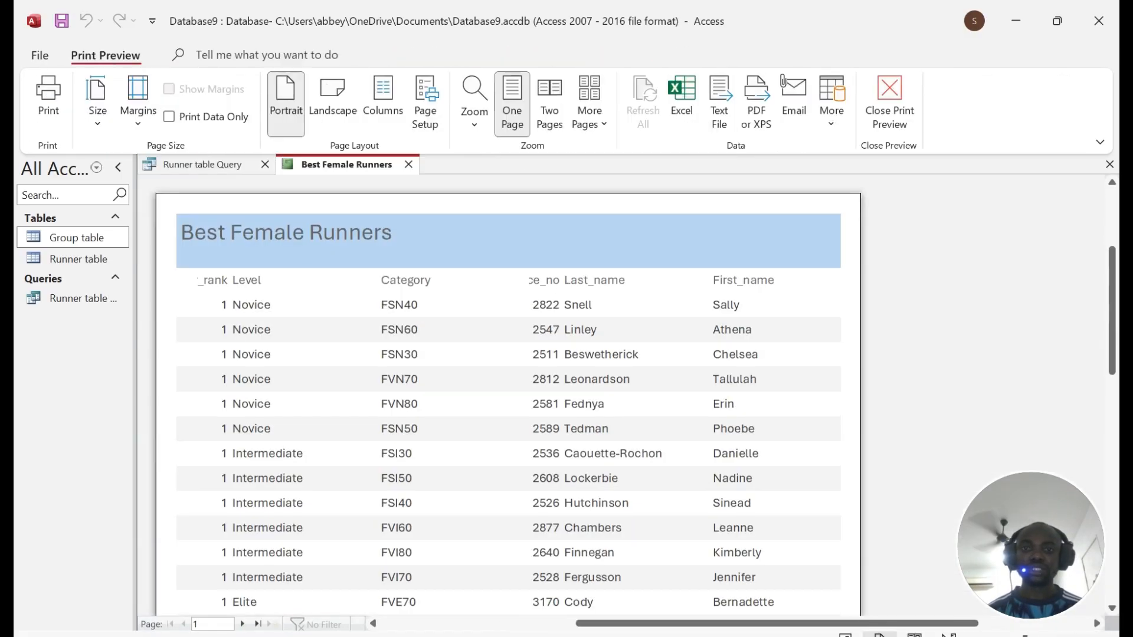
Step: Scroll through the Best Female Runners print preview, then bring up the report tab's view menu
{"action": "scroll", "coordinate": [507, 390], "scroll_direction": "down", "scroll_amount": 10}
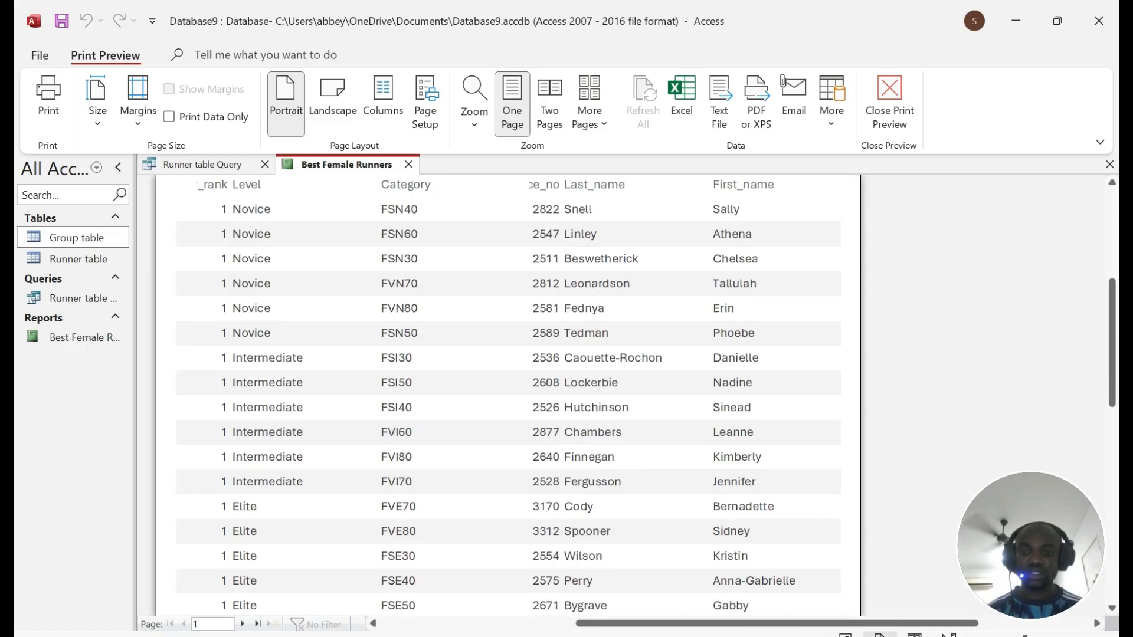
{"action": "scroll", "coordinate": [507, 390], "scroll_direction": "up", "scroll_amount": 10}
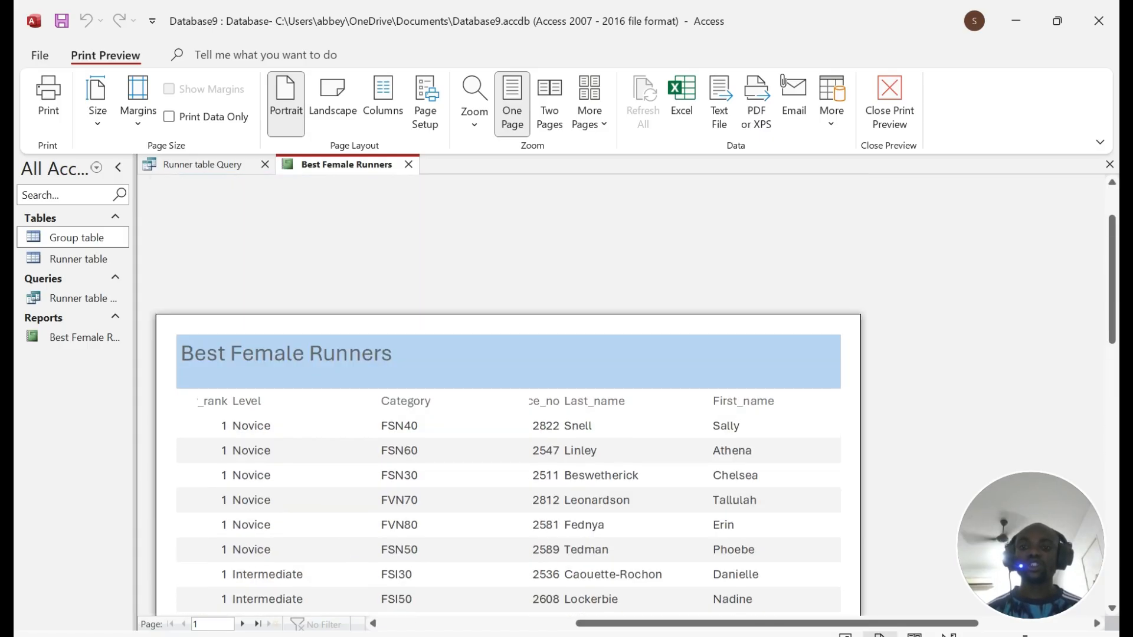
{"action": "scroll", "coordinate": [511, 534], "scroll_direction": "left", "scroll_amount": 3}
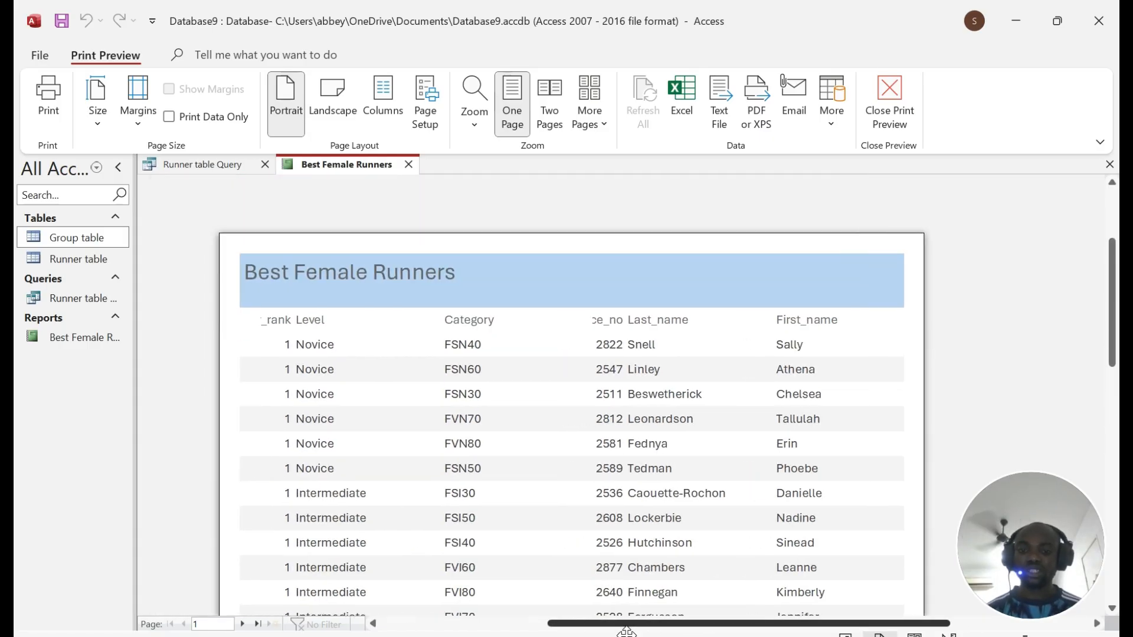
{"action": "scroll", "coordinate": [511, 534], "scroll_direction": "right", "scroll_amount": 1}
{"action": "left_click", "coordinate": [511, 534]}
{"action": "scroll", "coordinate": [511, 534], "scroll_direction": "down", "scroll_amount": 1}
{"action": "scroll", "coordinate": [638, 389], "scroll_direction": "down", "scroll_amount": 10}
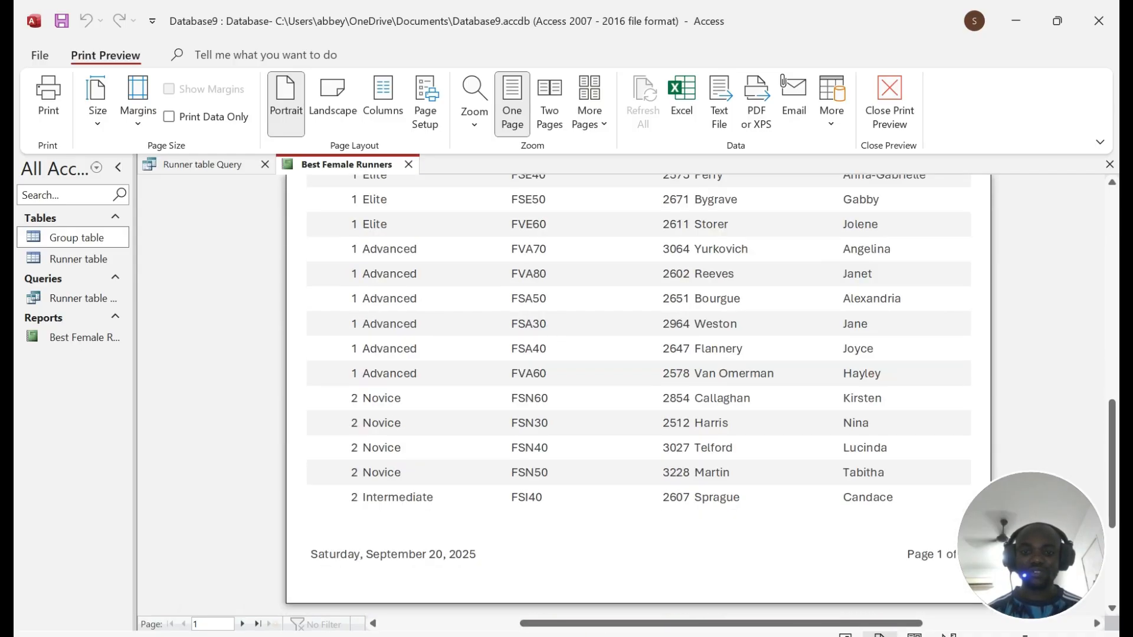
{"action": "scroll", "coordinate": [638, 389], "scroll_direction": "up", "scroll_amount": 10}
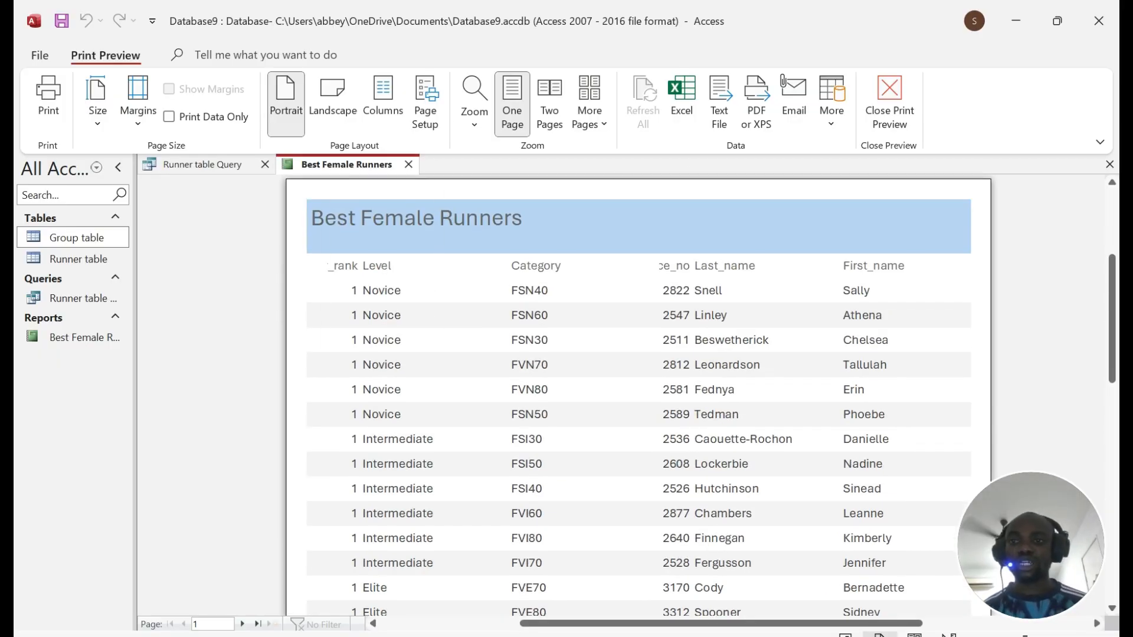
{"action": "right_click", "coordinate": [326, 164]}
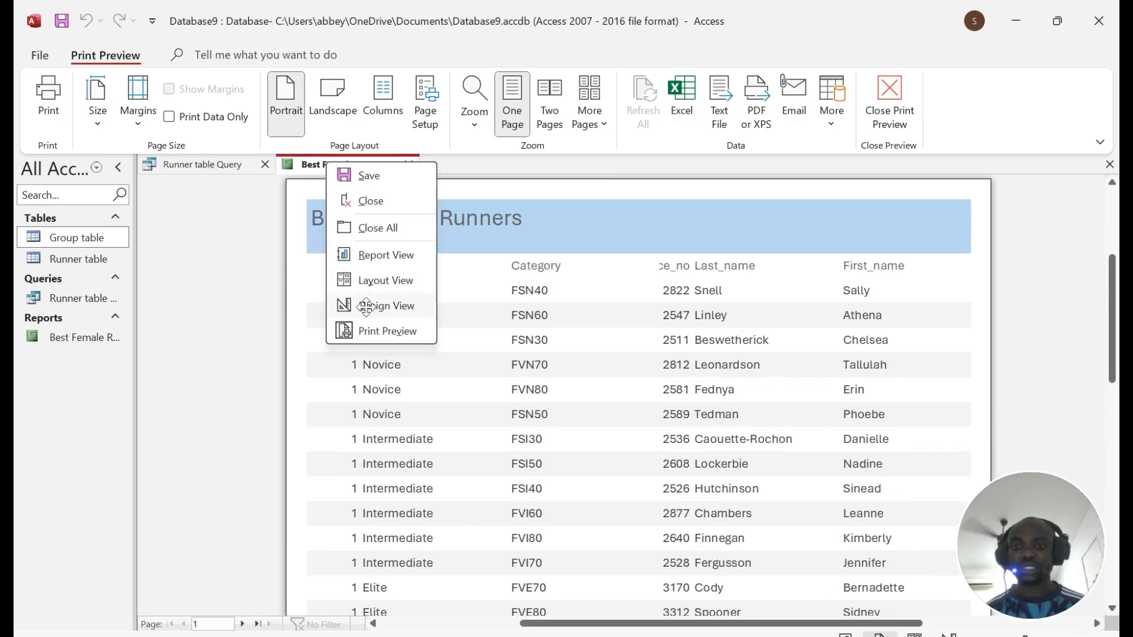
Step: Switch to Layout view and widen the Race_no column so its heading reads fully
{"action": "left_click", "coordinate": [377, 277]}
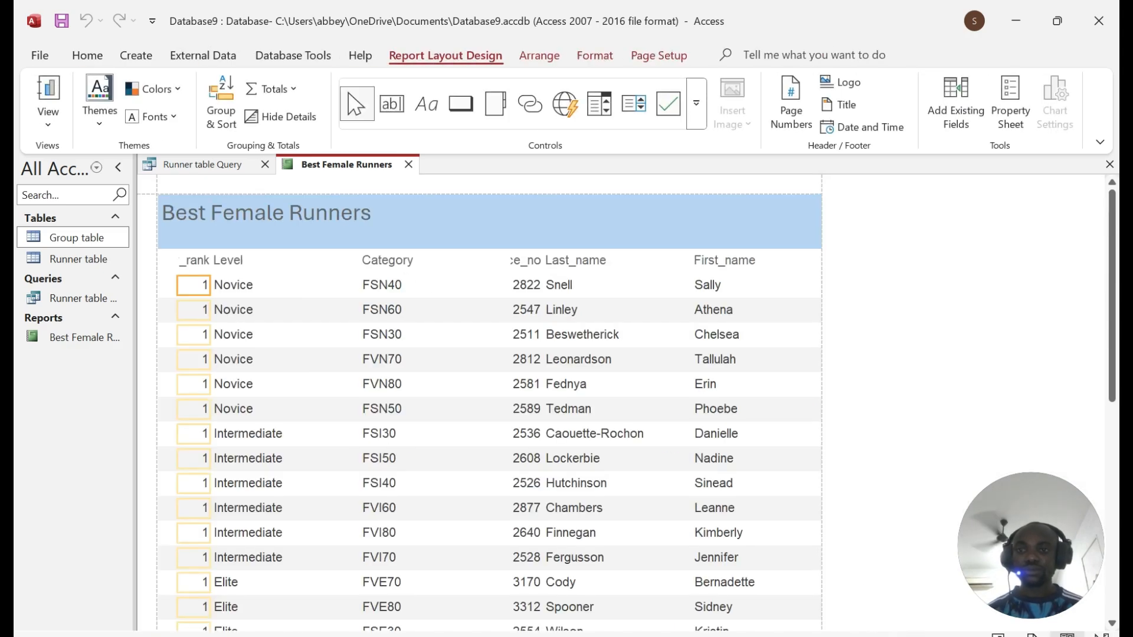
{"action": "left_click", "coordinate": [194, 261]}
{"action": "left_click", "coordinate": [194, 253]}
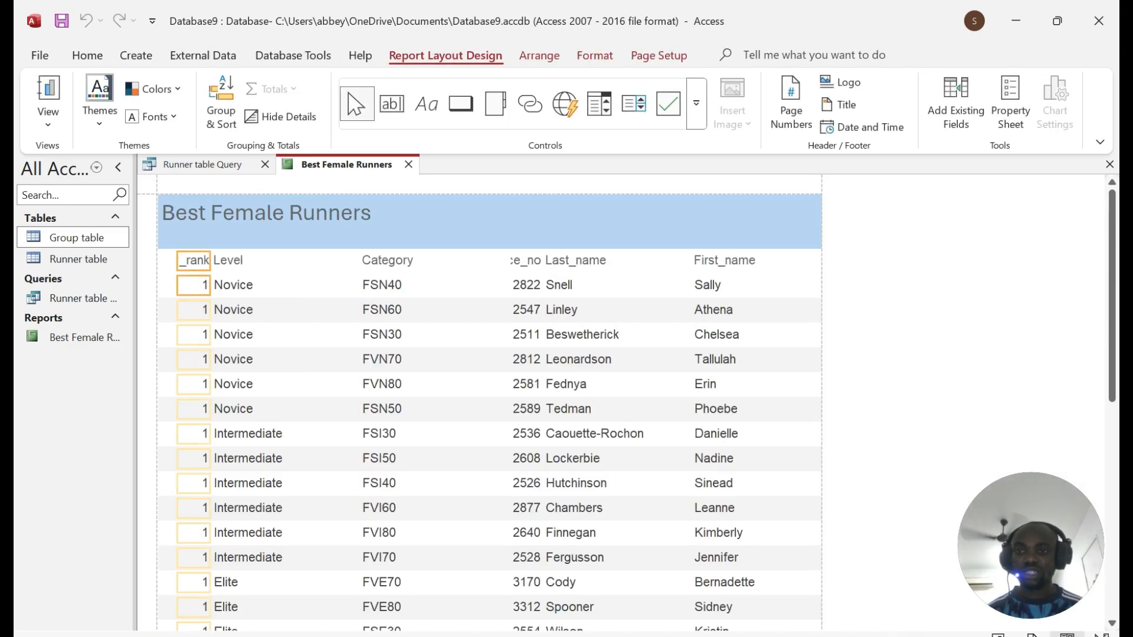
{"action": "left_click", "coordinate": [266, 261]}
{"action": "left_click", "coordinate": [413, 261]}
{"action": "left_click", "coordinate": [525, 260]}
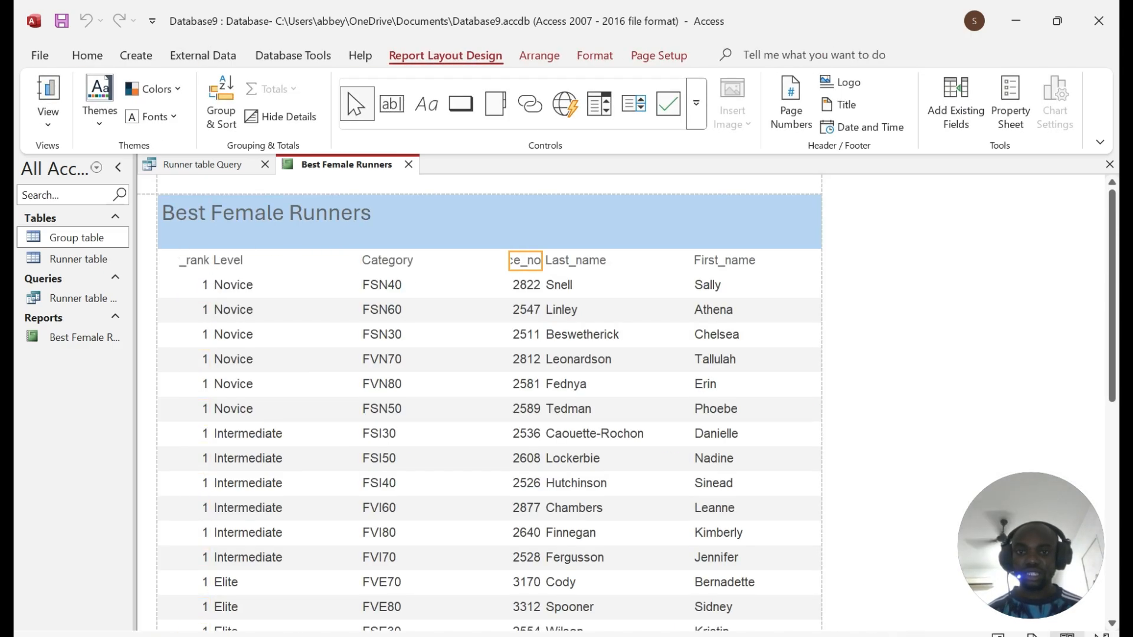
{"action": "mouse_move", "coordinate": [508, 261]}
{"action": "left_mouse_down"}
{"action": "mouse_move", "coordinate": [465, 261]}
{"action": "mouse_move", "coordinate": [504, 261]}
{"action": "left_mouse_up"}
{"action": "left_click", "coordinate": [525, 261]}
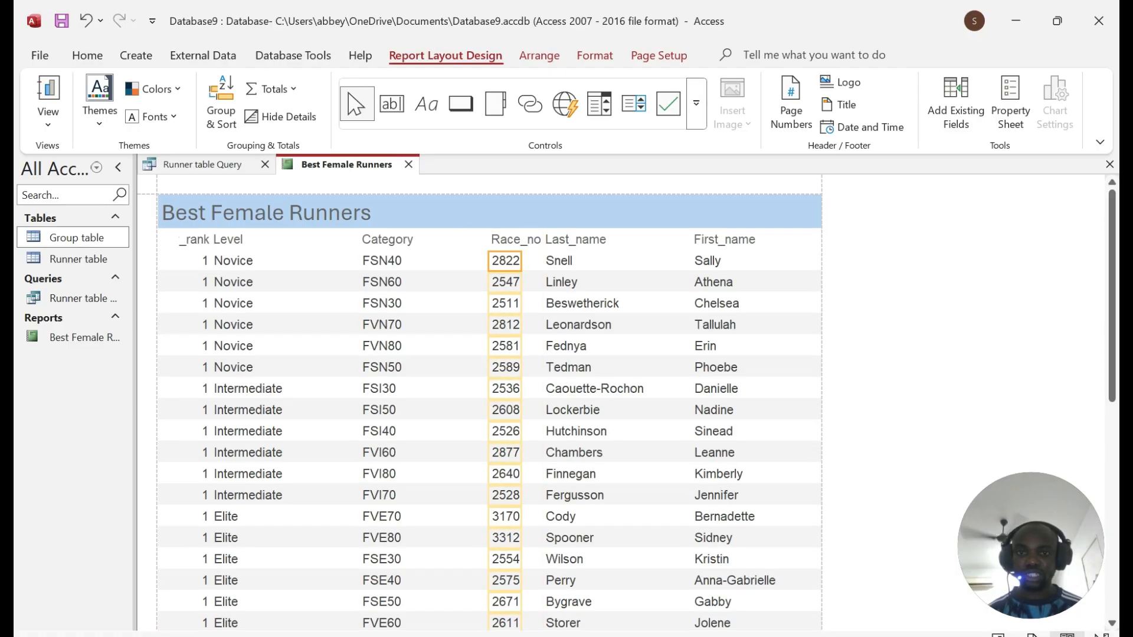
{"action": "key", "text": "Right"}
{"action": "key", "text": "Right"}
{"action": "key", "text": "Right"}
{"action": "key", "text": "Right"}
{"action": "key", "text": "Right"}
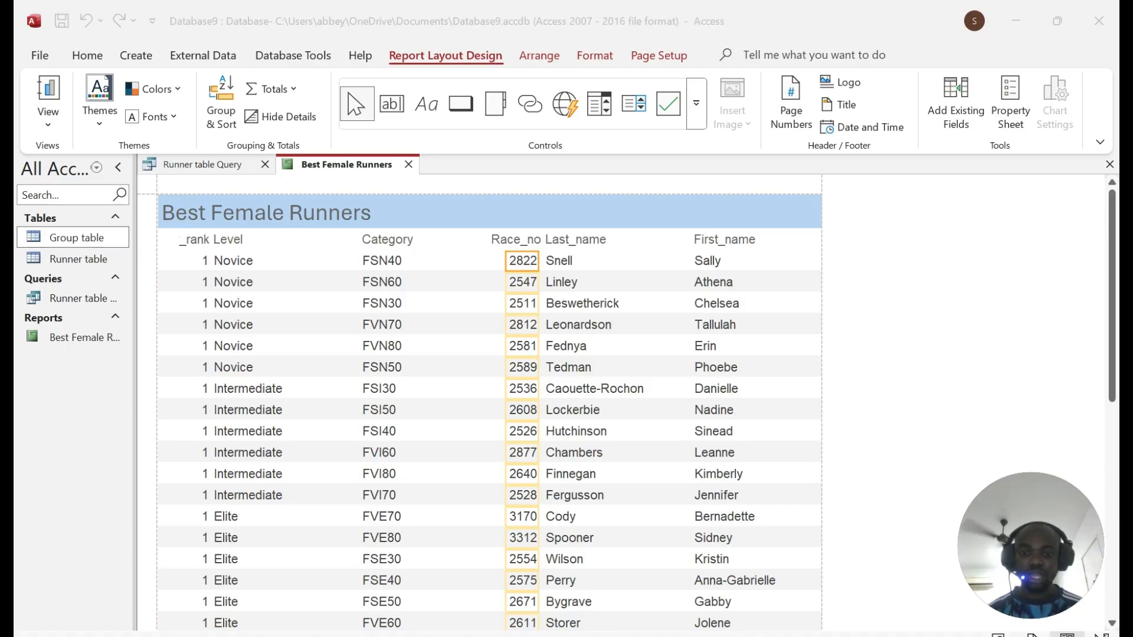
Step: Check the required field order, starting with Category, in the exam PDF
{"action": "key", "text": "alt+Tab"}
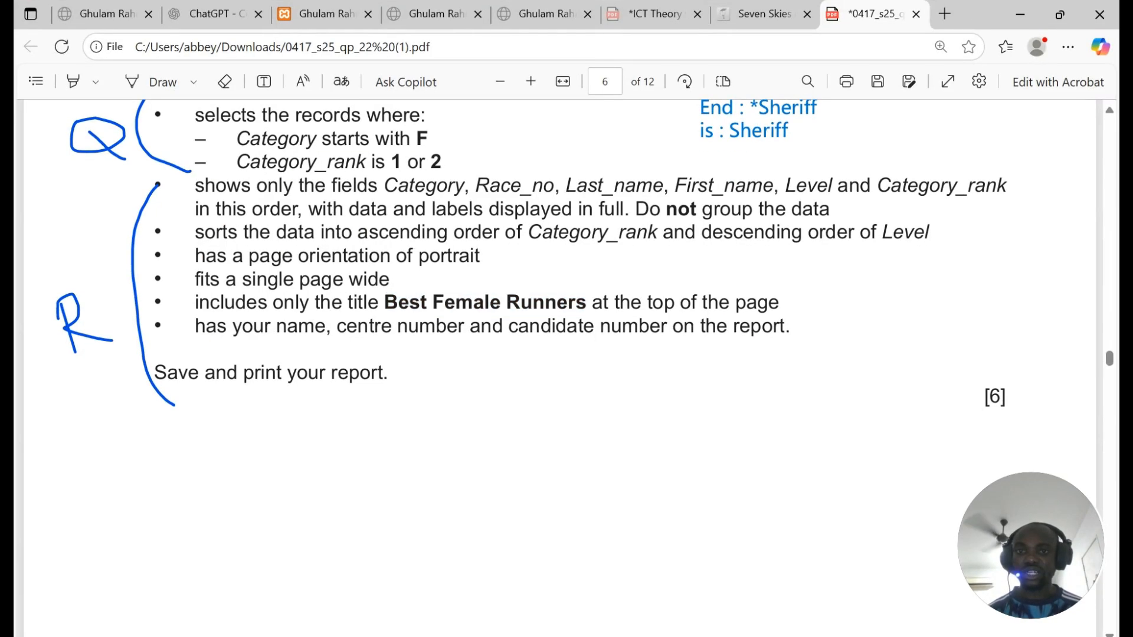
{"action": "double_click", "coordinate": [450, 186]}
{"action": "key", "text": "alt+Tab"}
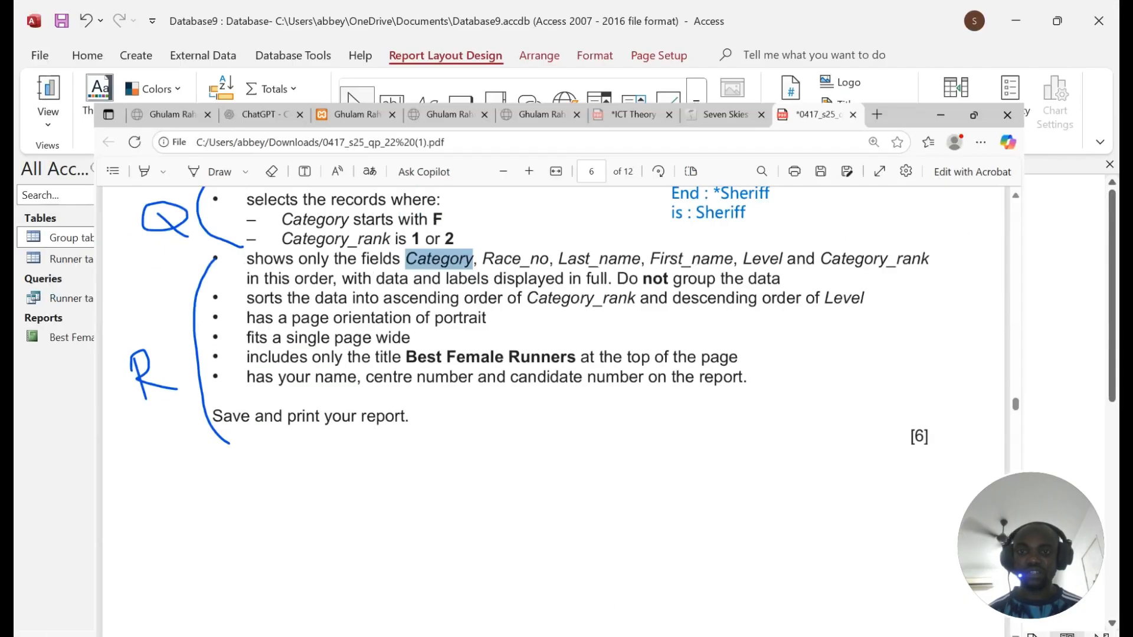
Step: Move the _rank column beside Category and narrow the Level column
{"action": "left_click", "coordinate": [194, 240]}
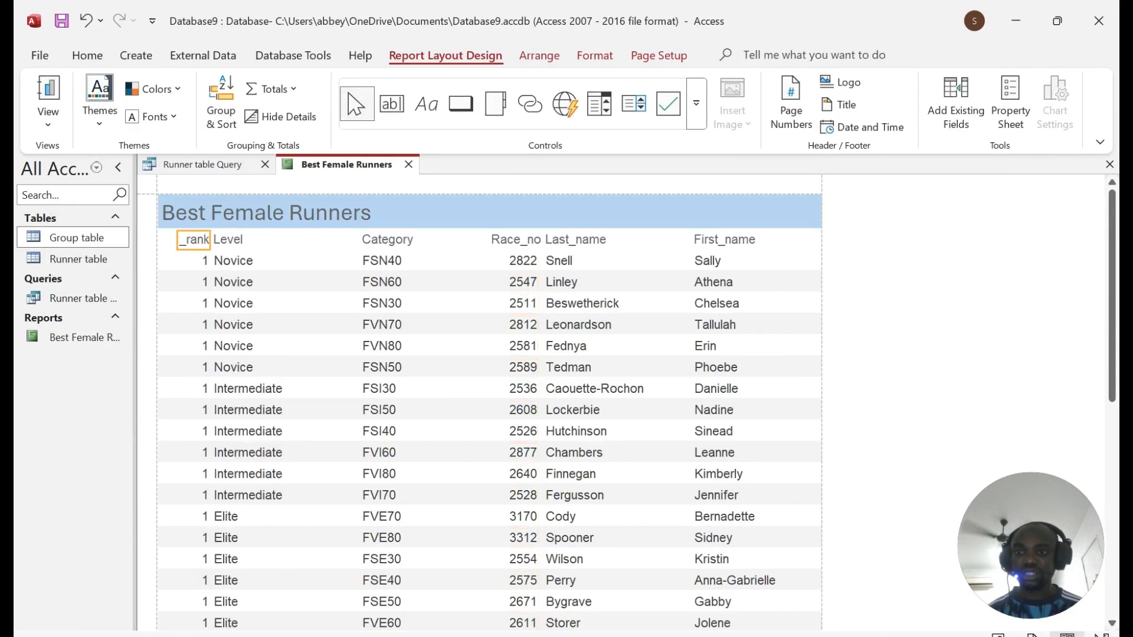
{"action": "left_click", "coordinate": [194, 261], "text": "shift"}
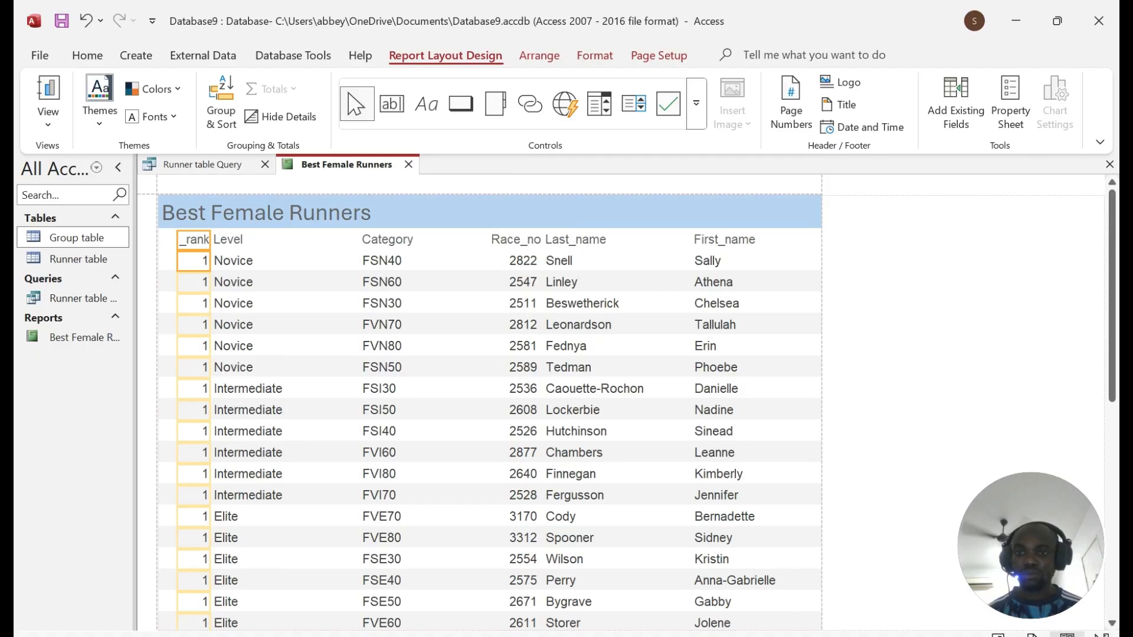
{"action": "left_click_drag", "start_coordinate": [194, 261], "coordinate": [456, 262]}
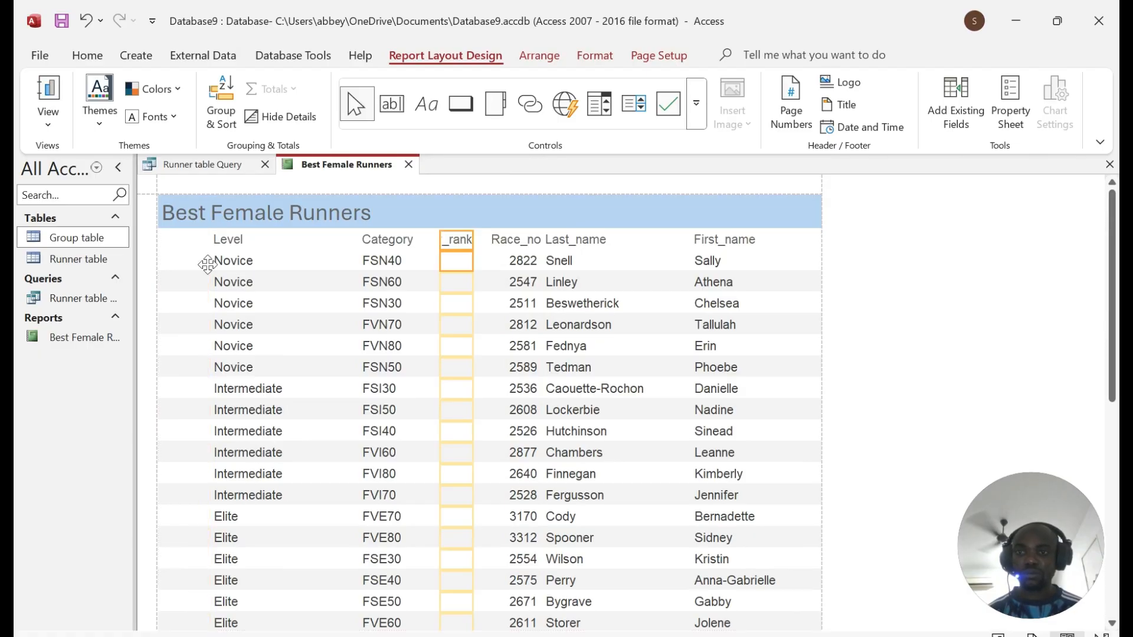
{"action": "left_click", "coordinate": [253, 240]}
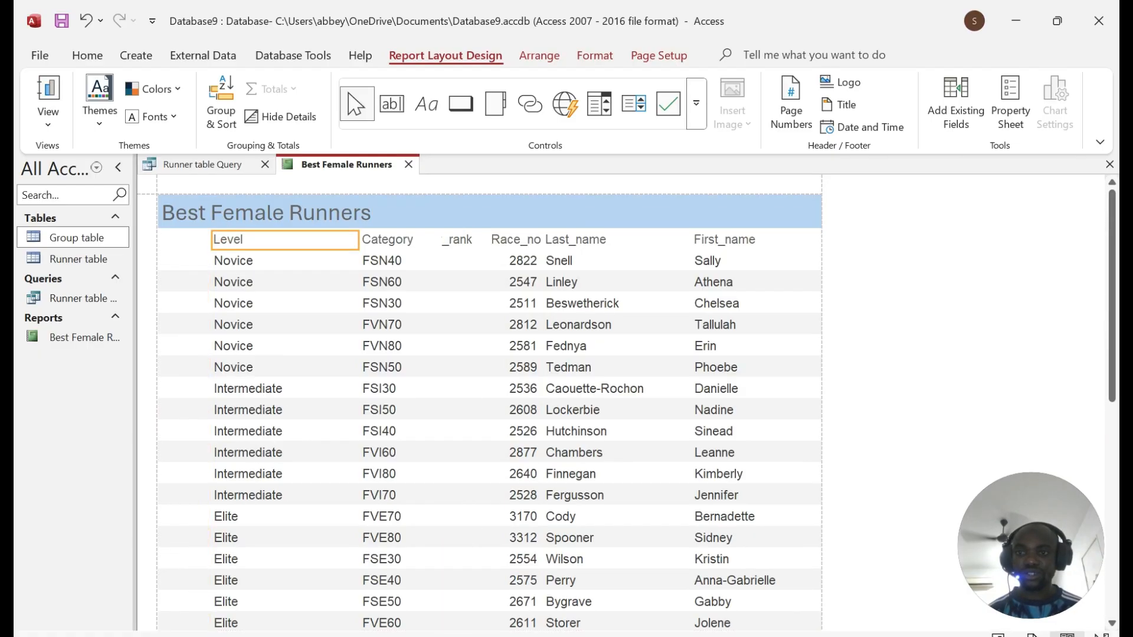
{"action": "left_click", "coordinate": [254, 261], "text": "shift"}
{"action": "left_click_drag", "start_coordinate": [358, 240], "coordinate": [330, 262]}
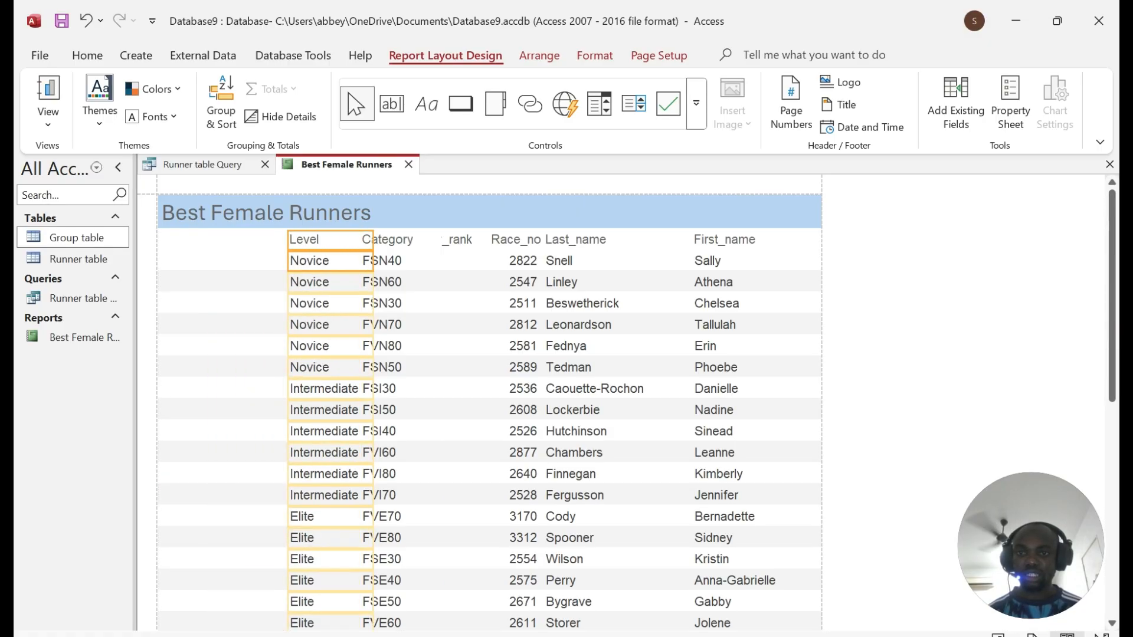
Step: Drag the Category column to the far left of the report
{"action": "left_click", "coordinate": [390, 240]}
{"action": "left_click", "coordinate": [390, 262], "text": "shift"}
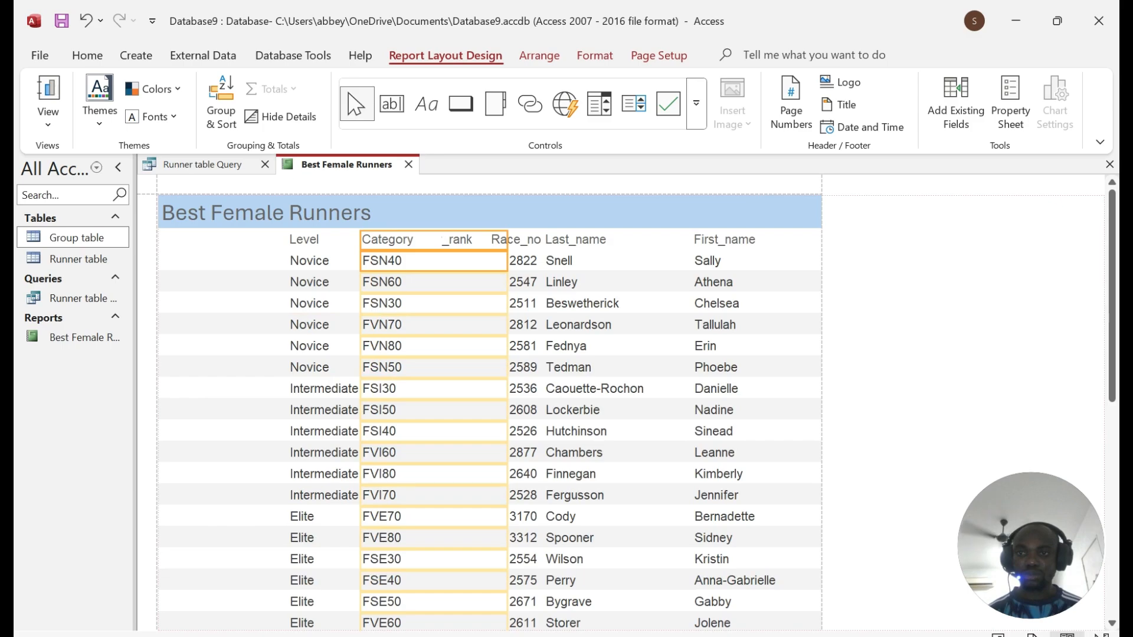
{"action": "left_click_drag", "start_coordinate": [390, 261], "coordinate": [185, 261]}
{"action": "left_click_drag", "start_coordinate": [303, 262], "coordinate": [221, 262]}
{"action": "scroll", "coordinate": [245, 340], "scroll_direction": "down", "scroll_amount": 2}
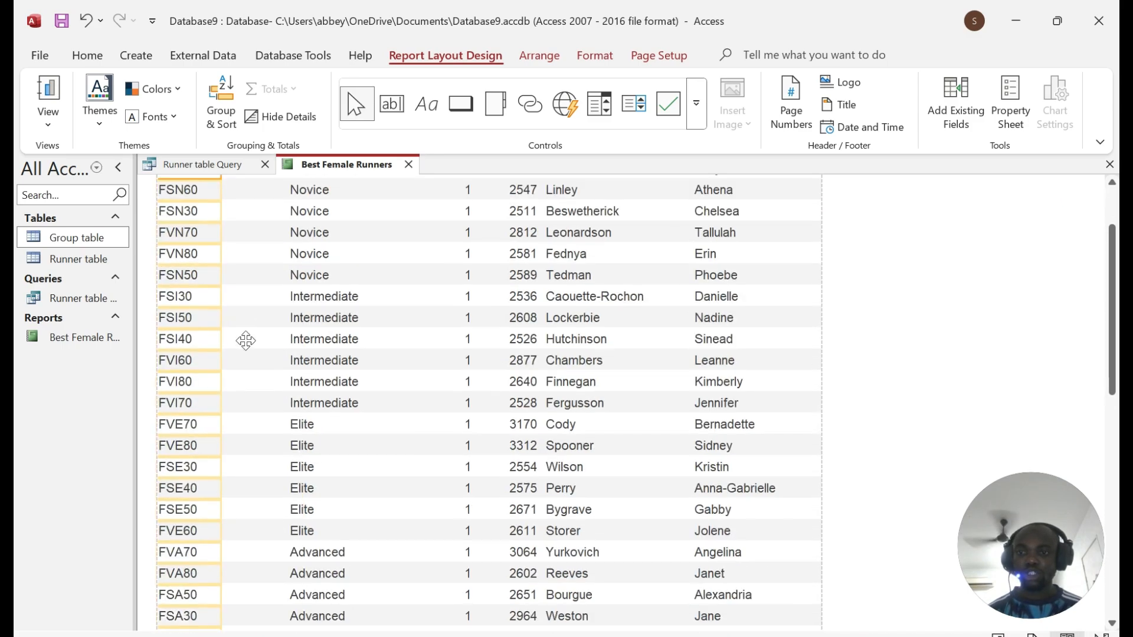
{"action": "scroll", "coordinate": [246, 340], "scroll_direction": "down", "scroll_amount": 10}
{"action": "scroll", "coordinate": [245, 340], "scroll_direction": "up", "scroll_amount": 8}
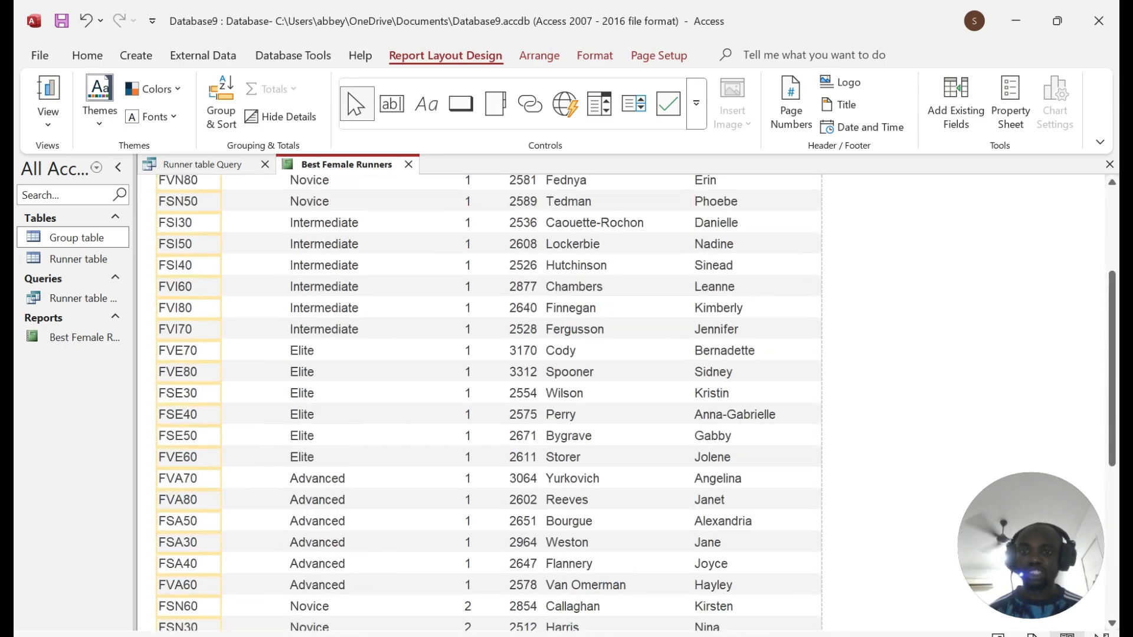
{"action": "scroll", "coordinate": [245, 341], "scroll_direction": "up", "scroll_amount": 4}
Step: Place Race_no right after Category and line its values up under the label
{"action": "left_click", "coordinate": [304, 239]}
{"action": "left_click", "coordinate": [310, 261], "text": "shift"}
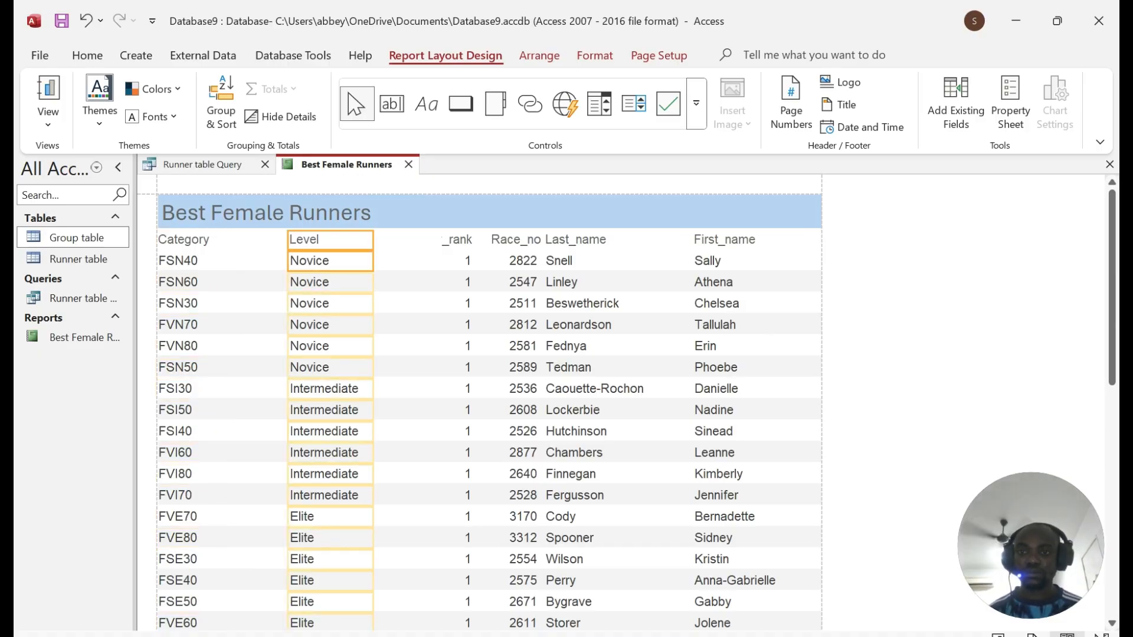
{"action": "left_click_drag", "start_coordinate": [310, 261], "coordinate": [372, 261]}
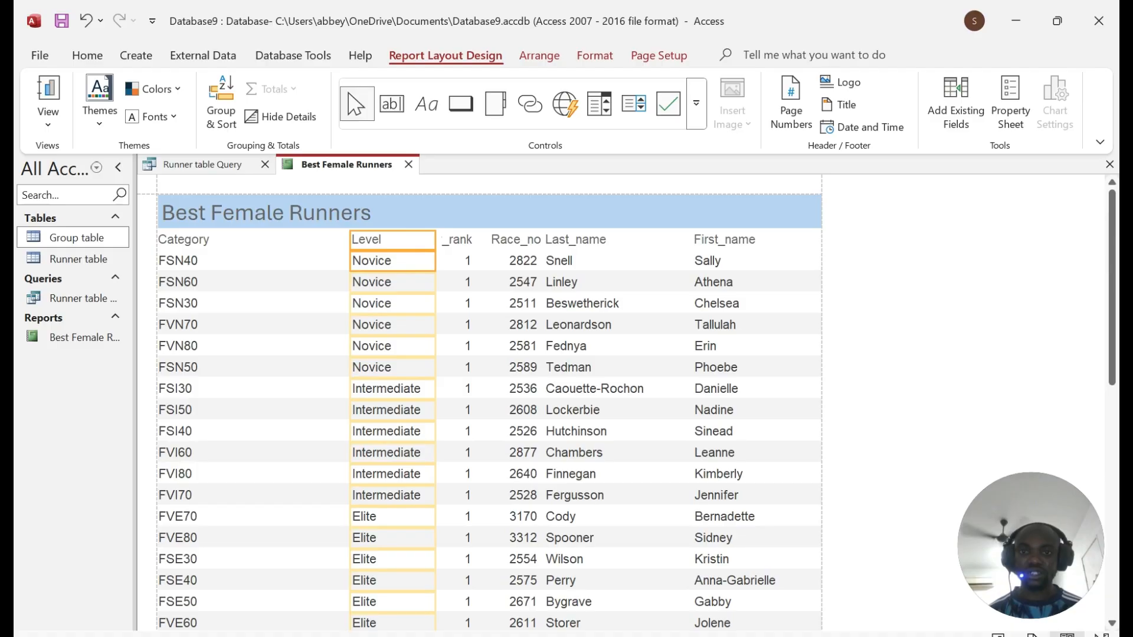
{"action": "left_click", "coordinate": [515, 240]}
{"action": "left_click", "coordinate": [523, 261], "text": "shift"}
{"action": "left_click_drag", "start_coordinate": [523, 261], "coordinate": [253, 261]}
{"action": "left_click", "coordinate": [318, 261]}
{"action": "left_click", "coordinate": [266, 261]}
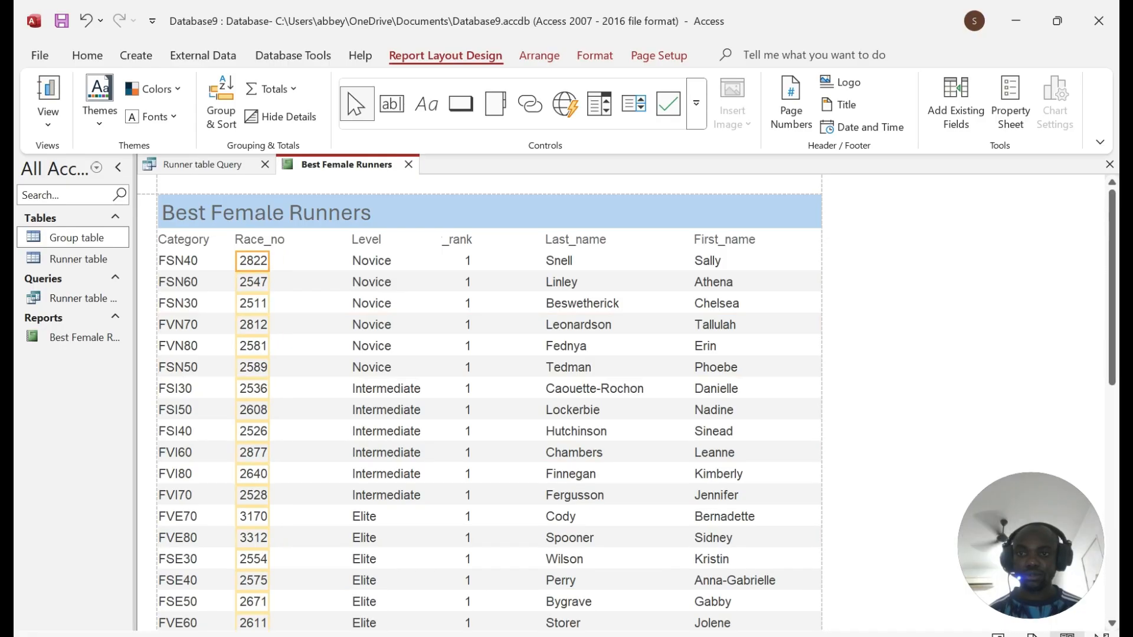
Step: Place Last_name after Race_no and narrow it so Level shows again
{"action": "left_click", "coordinate": [390, 241]}
{"action": "left_click", "coordinate": [390, 260], "text": "shift"}
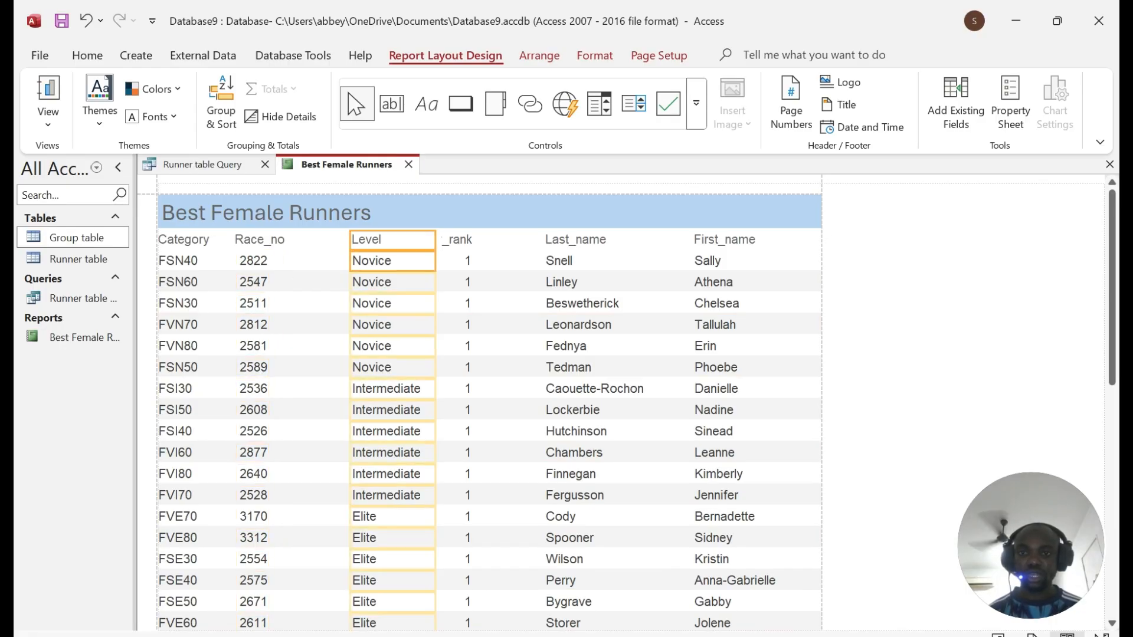
{"action": "left_click_drag", "start_coordinate": [389, 261], "coordinate": [421, 261]}
{"action": "left_click", "coordinate": [566, 239]}
{"action": "left_click", "coordinate": [560, 261], "text": "shift"}
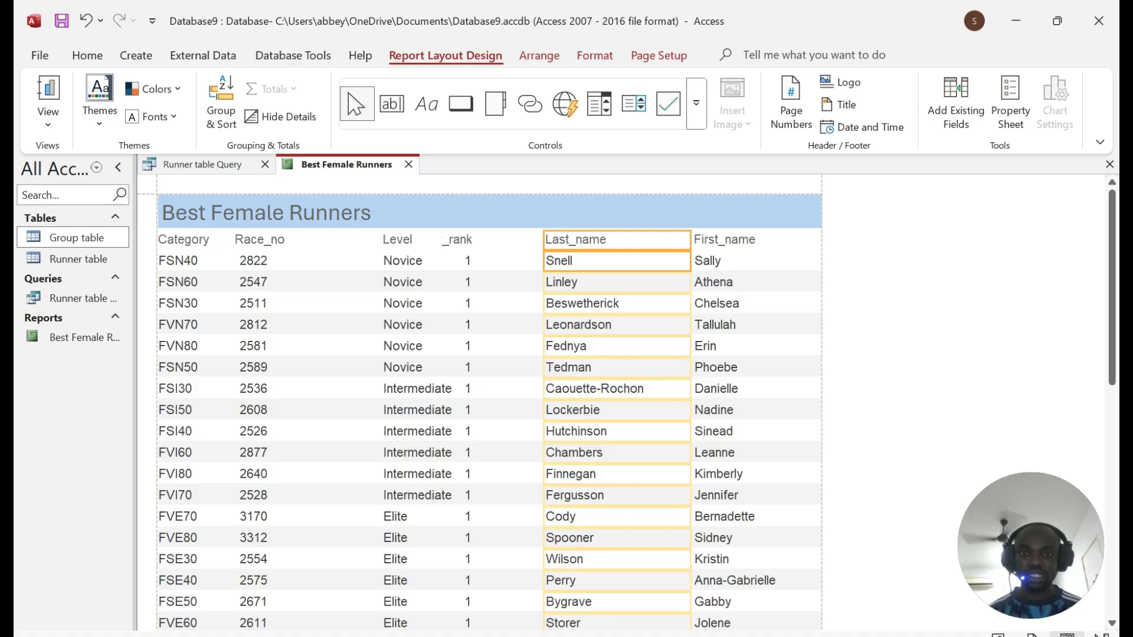
{"action": "left_click_drag", "start_coordinate": [560, 261], "coordinate": [315, 261]}
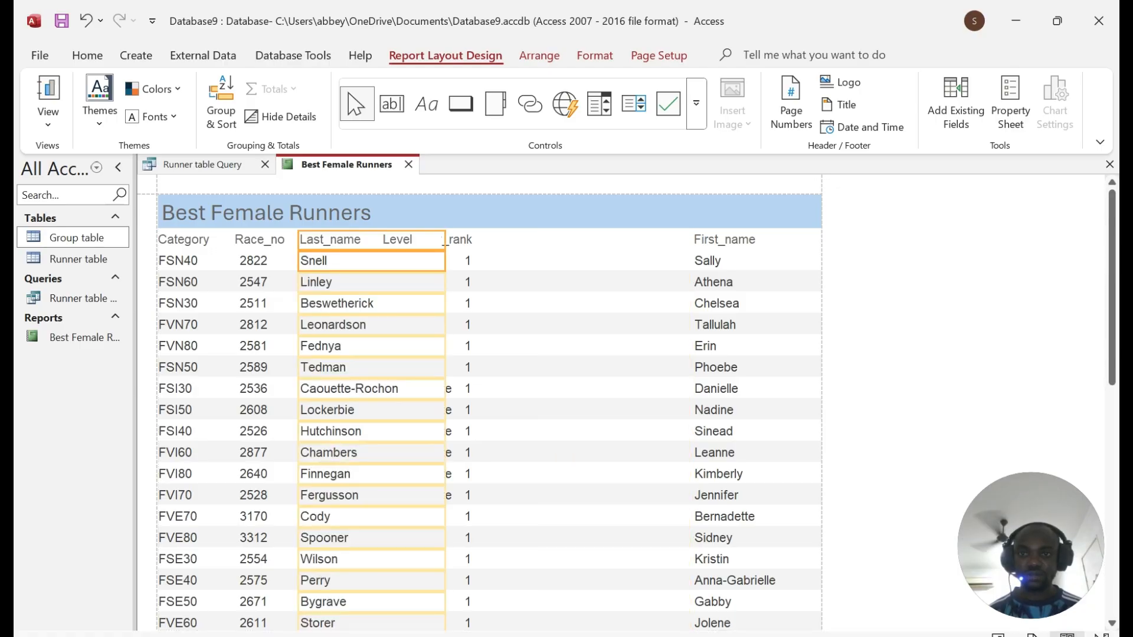
{"action": "left_click_drag", "start_coordinate": [445, 261], "coordinate": [370, 261]}
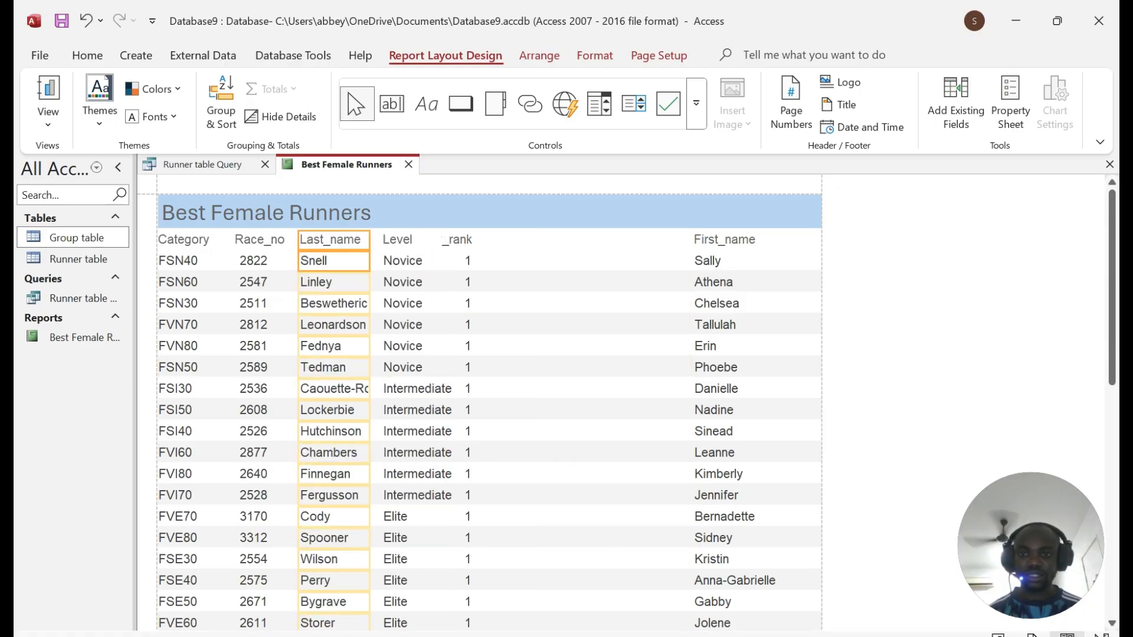
Step: Narrow the Level data column and recheck the required field order in the PDF
{"action": "left_click", "coordinate": [413, 239]}
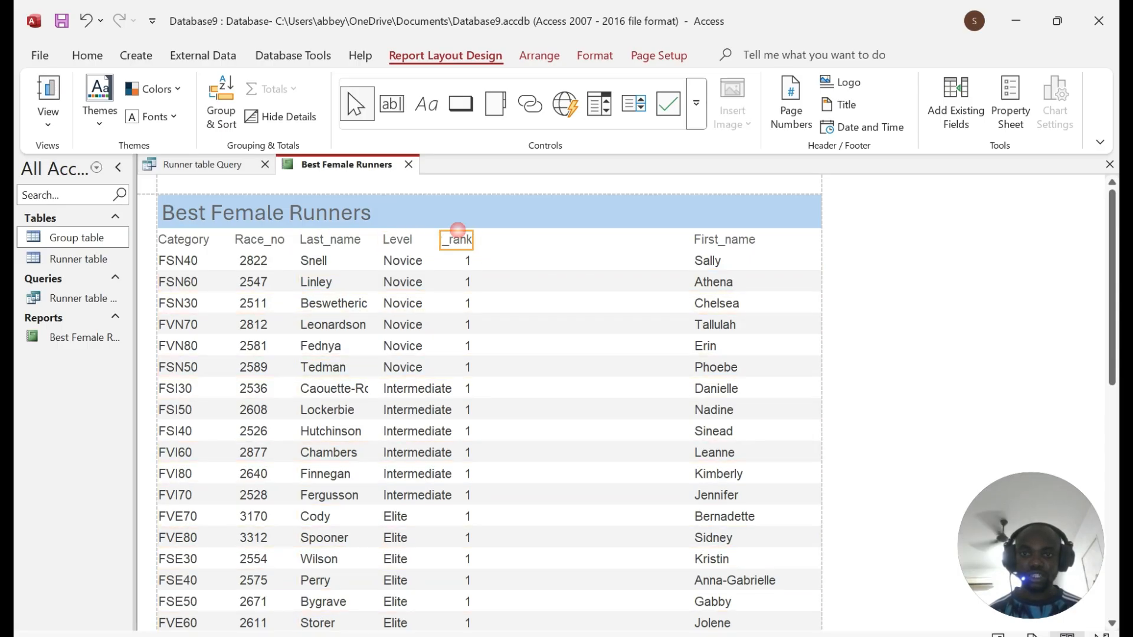
{"action": "left_click", "coordinate": [456, 239]}
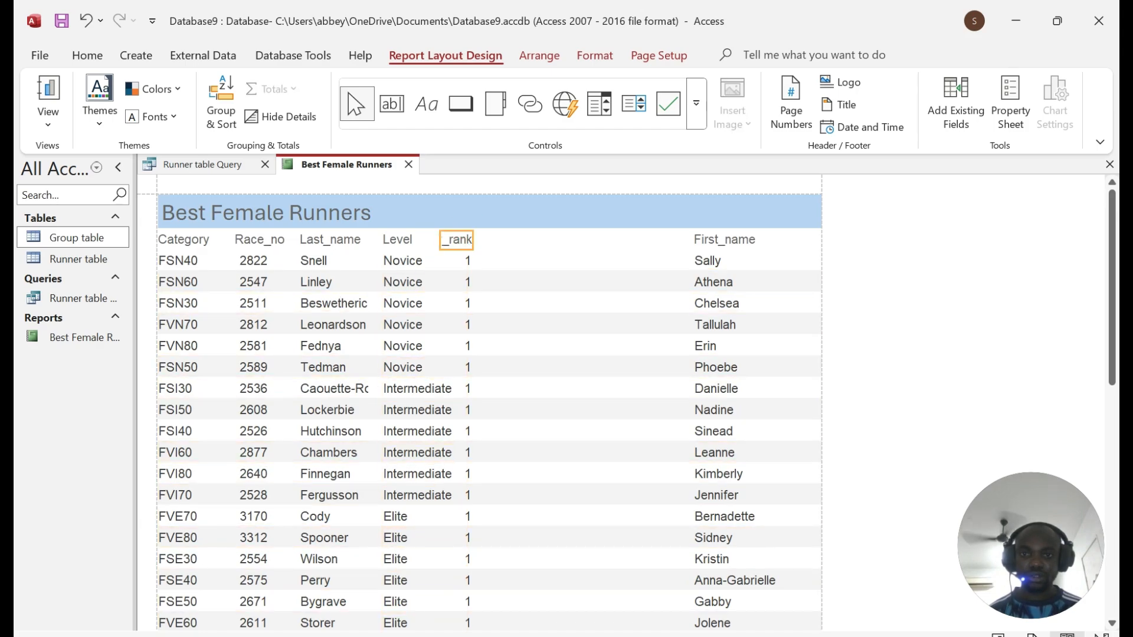
{"action": "left_click", "coordinate": [437, 261]}
{"action": "left_click_drag", "start_coordinate": [468, 261], "coordinate": [442, 261]}
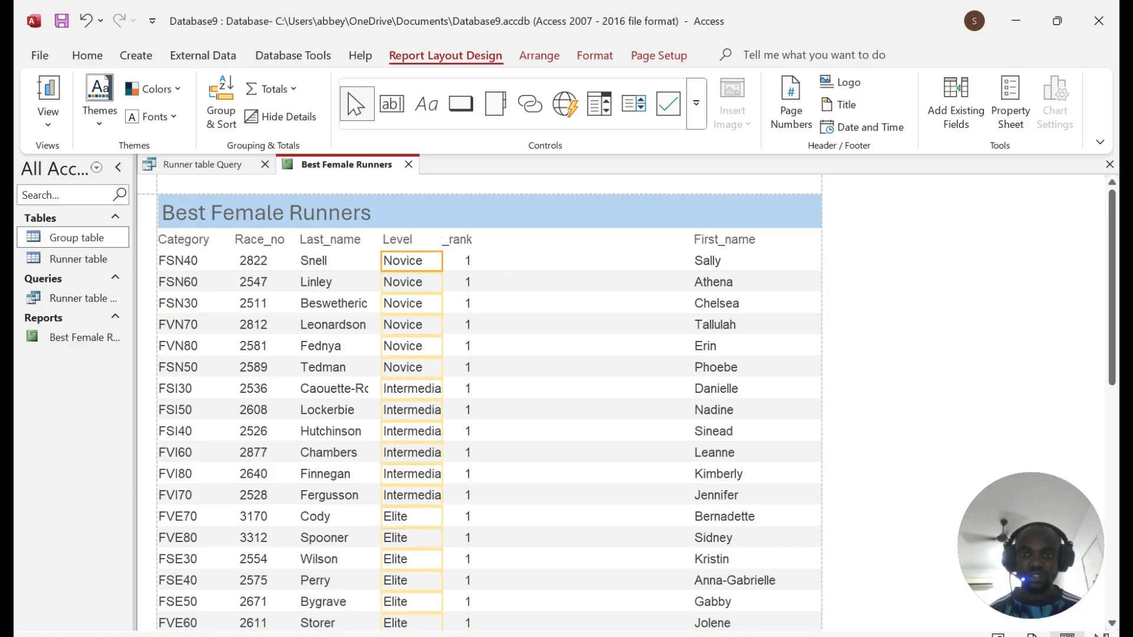
{"action": "left_click", "coordinate": [456, 261]}
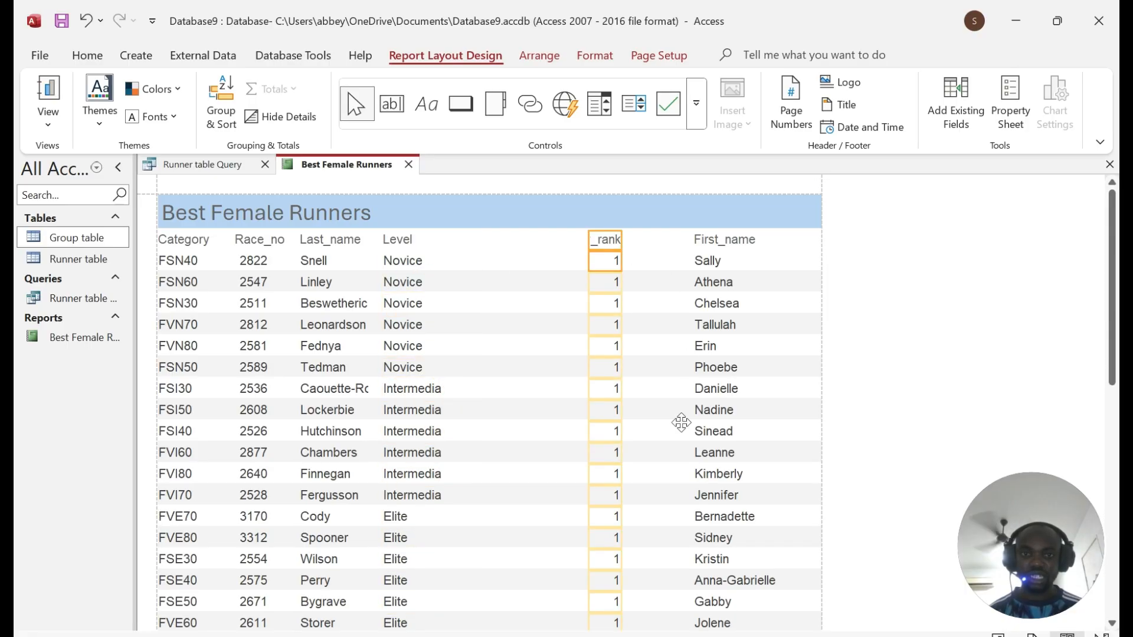
{"action": "key", "text": "alt+Tab"}
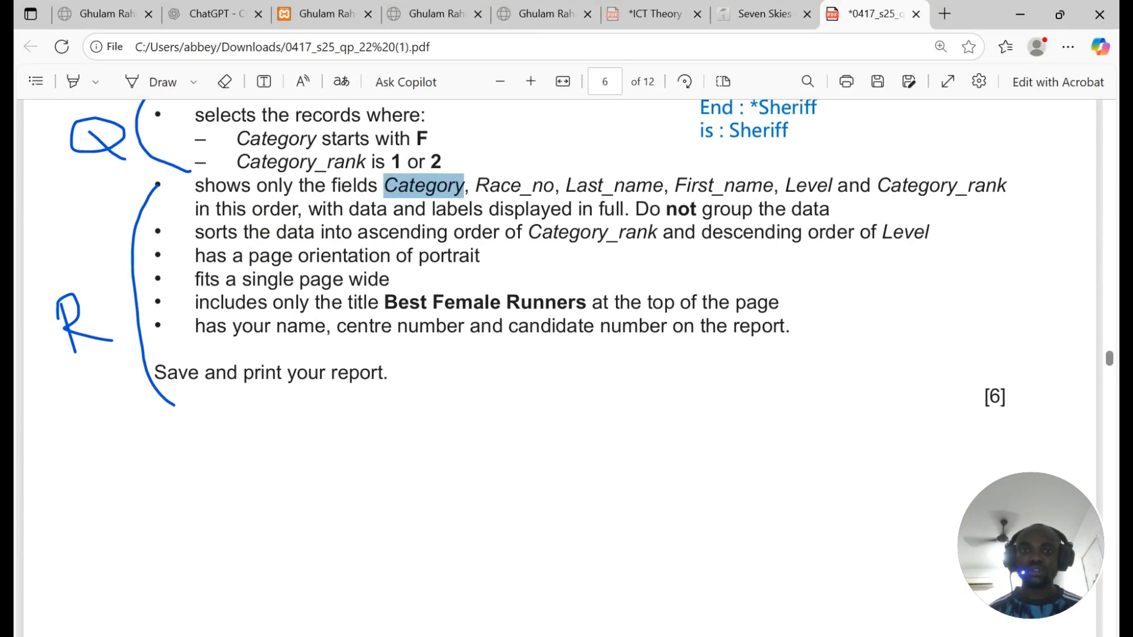
{"action": "key", "text": "alt+Tab"}
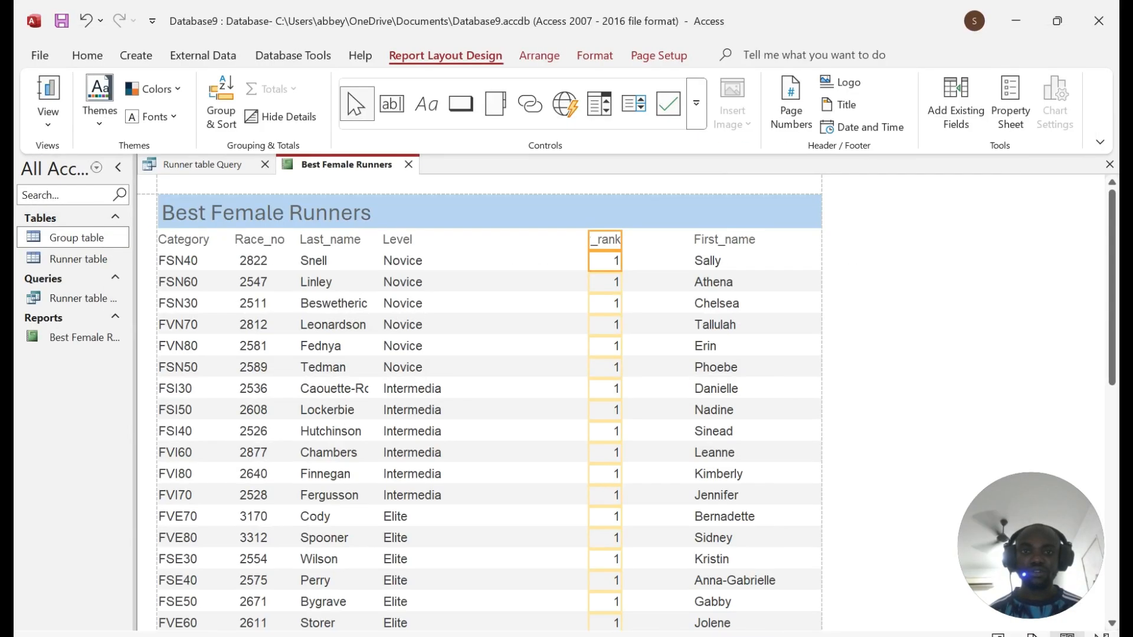
Step: Move First_name between Last_name and Level, shifting Level next to _rank
{"action": "left_click", "coordinate": [717, 240]}
{"action": "left_click", "coordinate": [399, 240]}
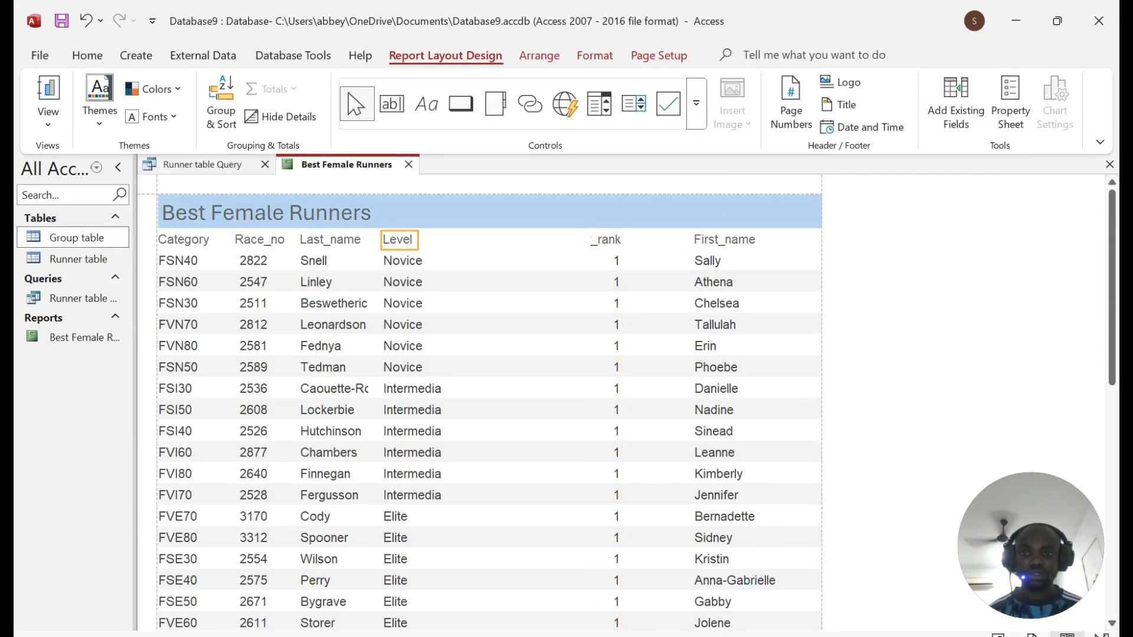
{"action": "left_click", "coordinate": [404, 261]}
{"action": "left_click", "coordinate": [400, 240]}
{"action": "left_click", "coordinate": [404, 260], "text": "shift"}
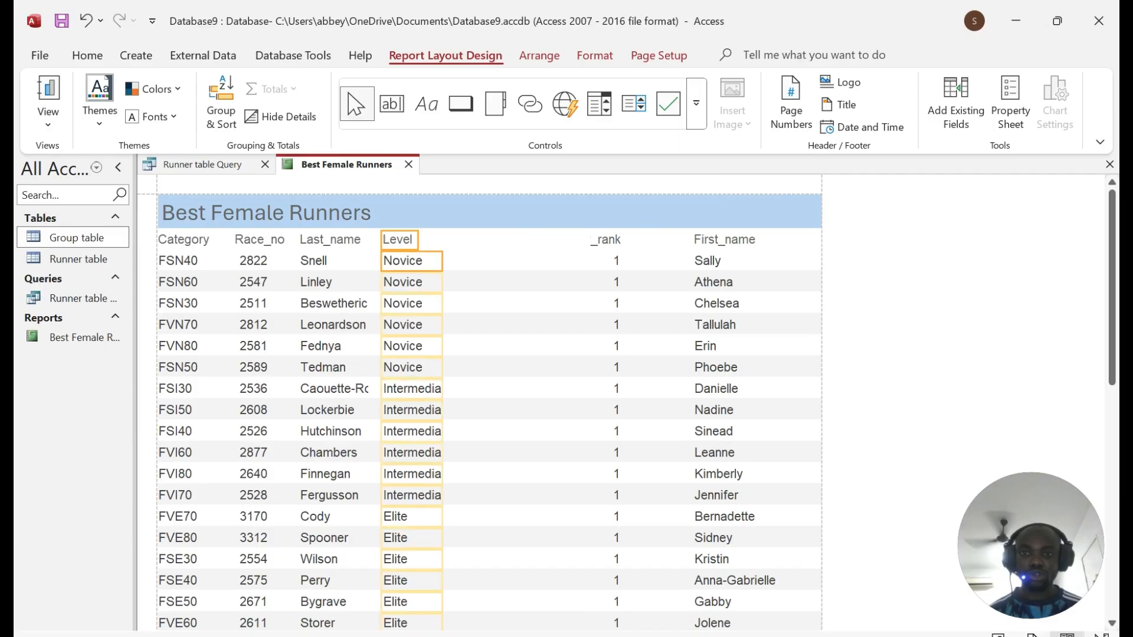
{"action": "left_click_drag", "start_coordinate": [404, 261], "coordinate": [556, 261]}
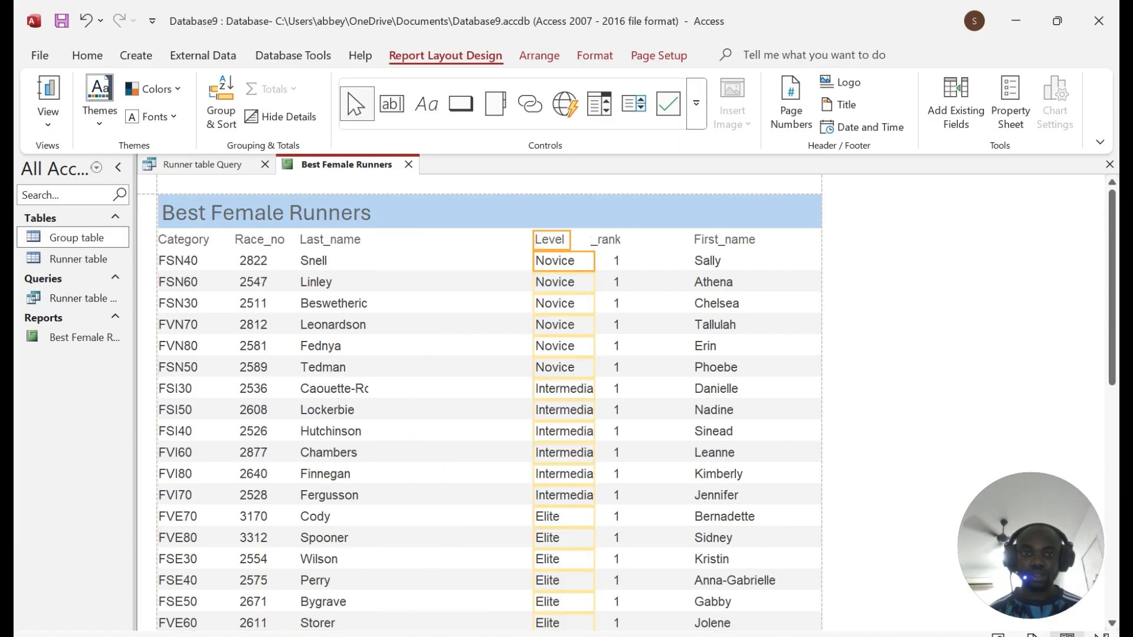
{"action": "left_click", "coordinate": [724, 240]}
{"action": "left_click", "coordinate": [725, 261], "text": "shift"}
{"action": "left_click_drag", "start_coordinate": [725, 261], "coordinate": [428, 260]}
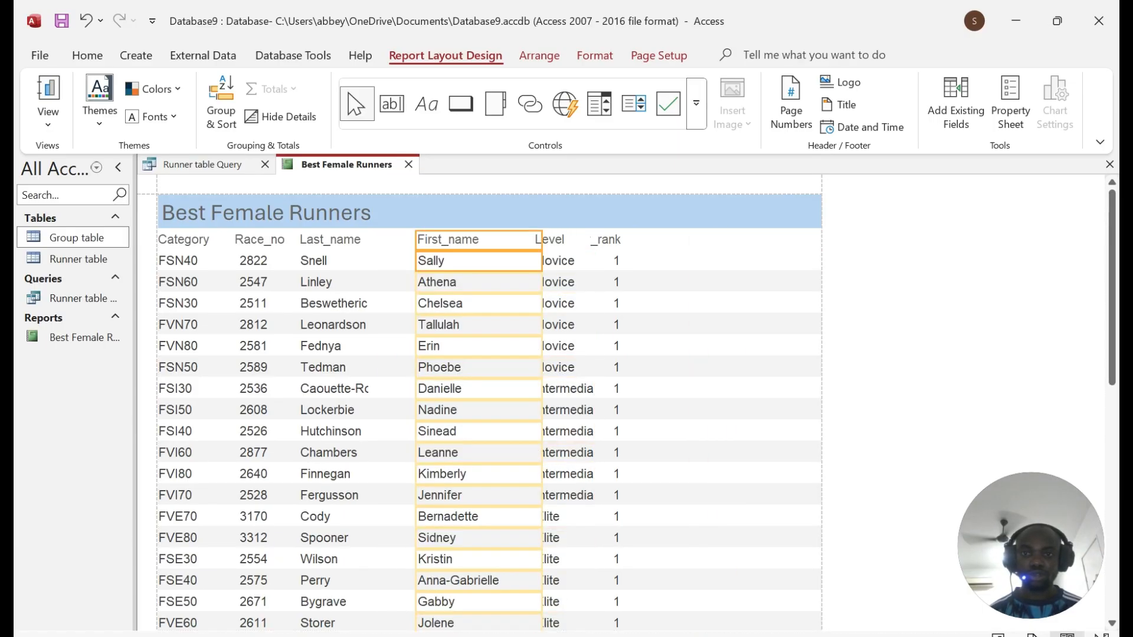
{"action": "left_click_drag", "start_coordinate": [521, 261], "coordinate": [496, 261]}
Step: Move the _rank column to the report's far right edge
{"action": "left_click", "coordinate": [606, 241]}
{"action": "left_click", "coordinate": [551, 240]}
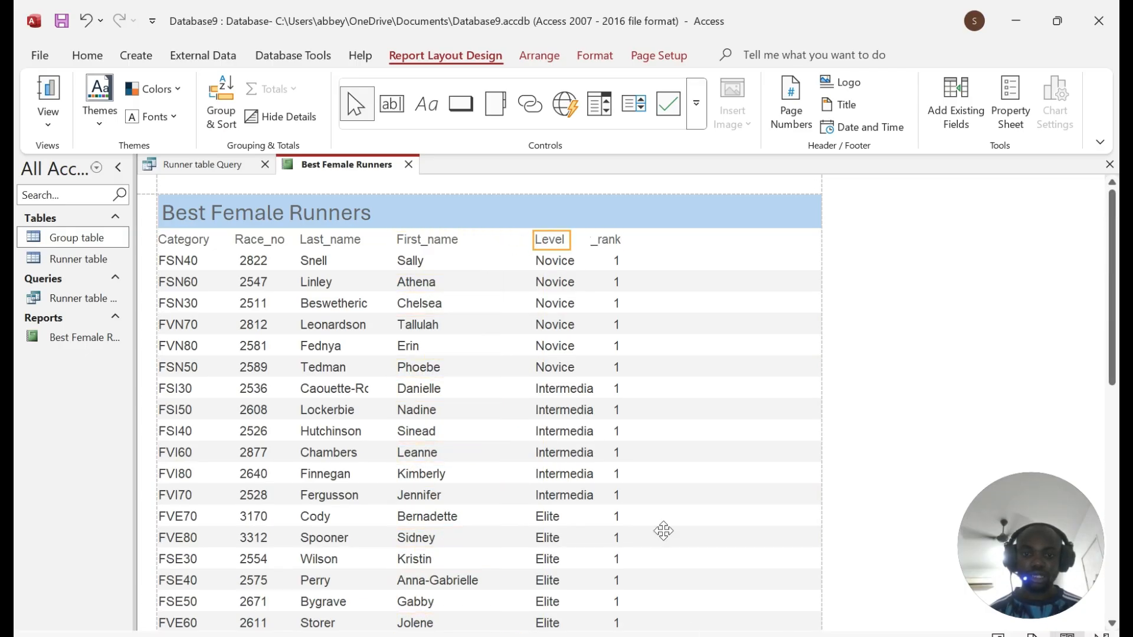
{"action": "key", "text": "alt+Tab"}
{"action": "key", "text": "alt+Tab"}
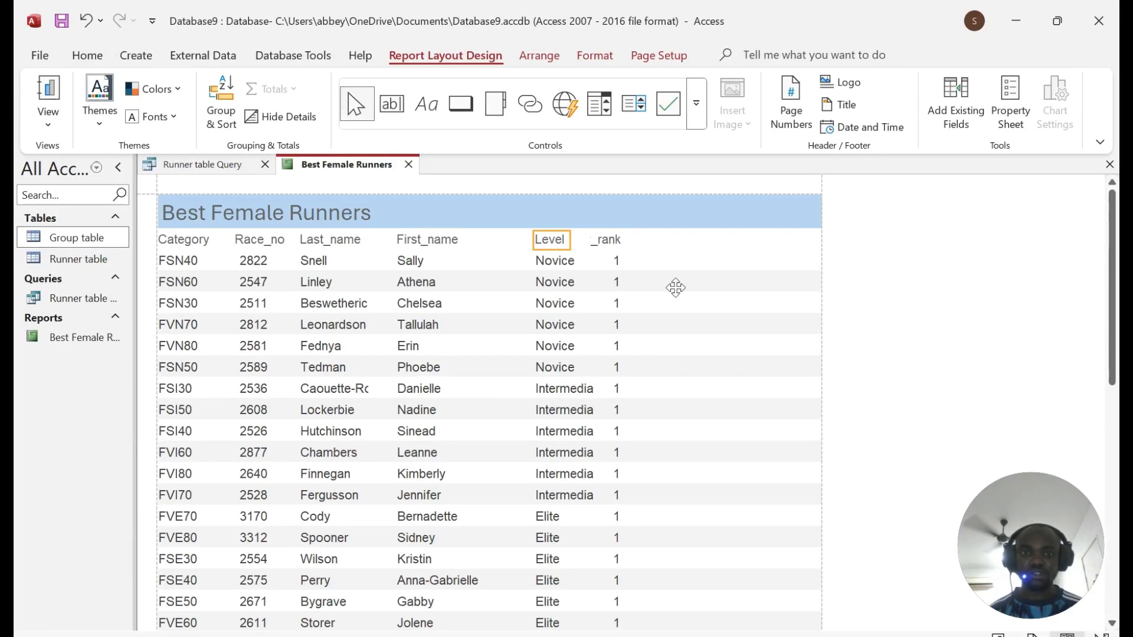
{"action": "left_click", "coordinate": [606, 240]}
{"action": "left_click", "coordinate": [607, 261], "text": "shift"}
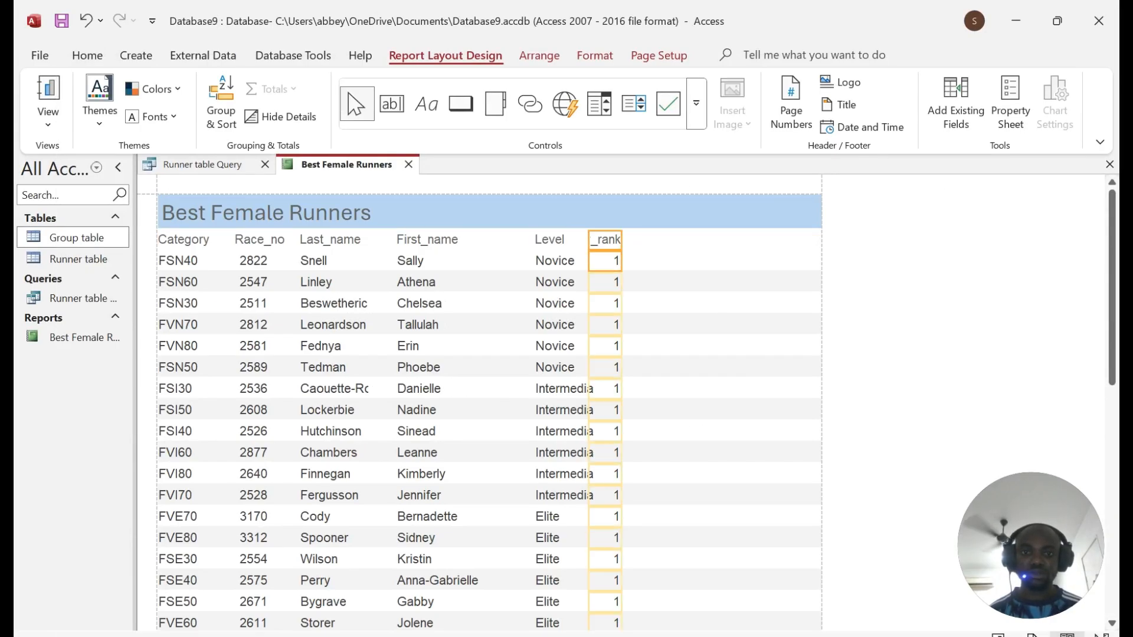
{"action": "left_click_drag", "start_coordinate": [608, 261], "coordinate": [729, 261]}
{"action": "left_click", "coordinate": [779, 267]}
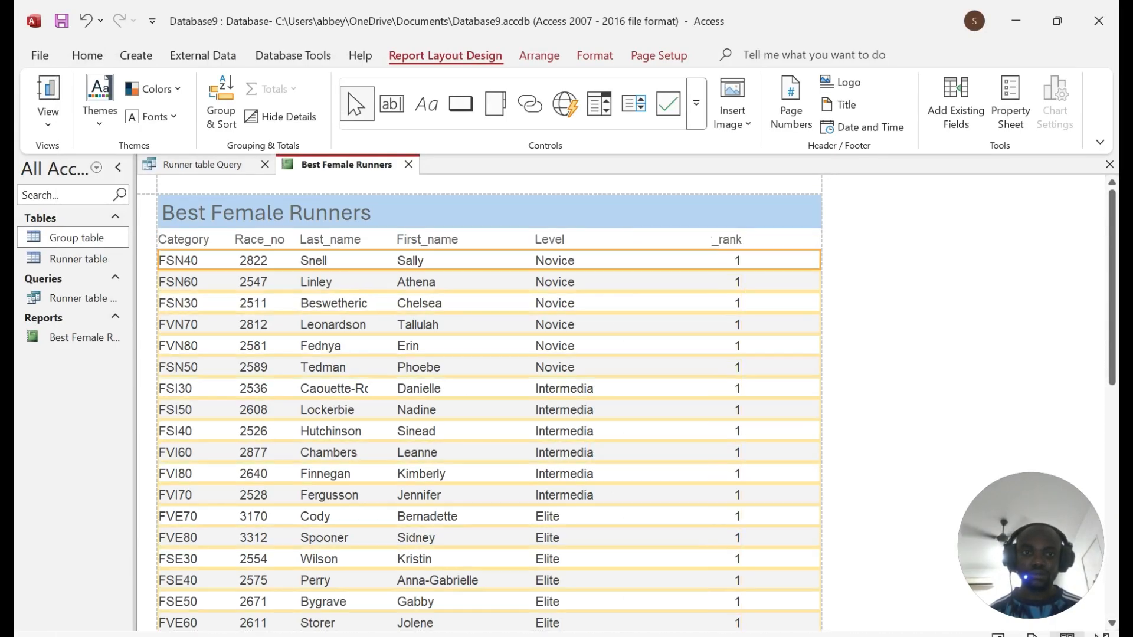
{"action": "left_click", "coordinate": [726, 241]}
Step: Rename the rank header to Category_rank, widen it, and align its values beneath
{"action": "type", "text": "Category"}
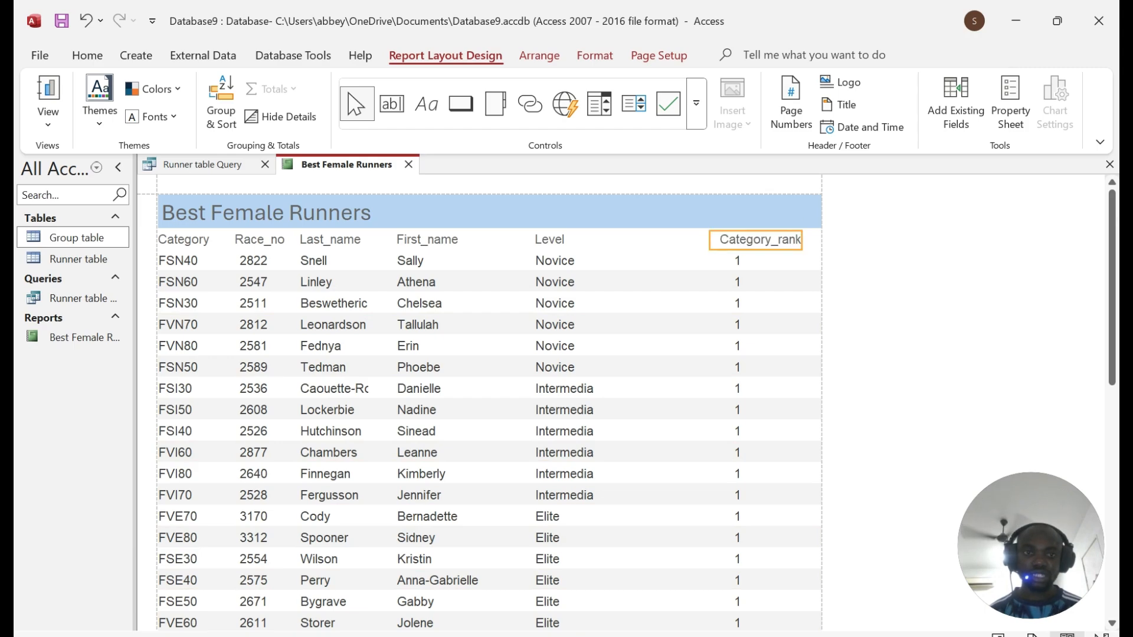
{"action": "left_click_drag", "start_coordinate": [803, 240], "coordinate": [813, 240]}
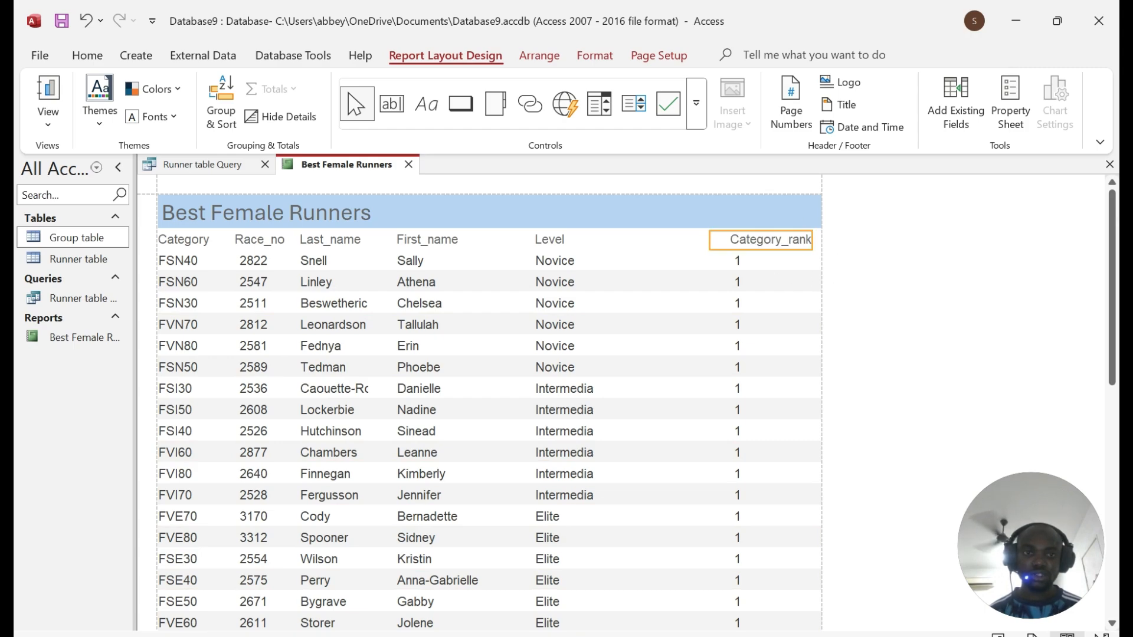
{"action": "left_click", "coordinate": [753, 267]}
{"action": "left_click", "coordinate": [737, 264]}
{"action": "left_click_drag", "start_coordinate": [732, 262], "coordinate": [773, 262]}
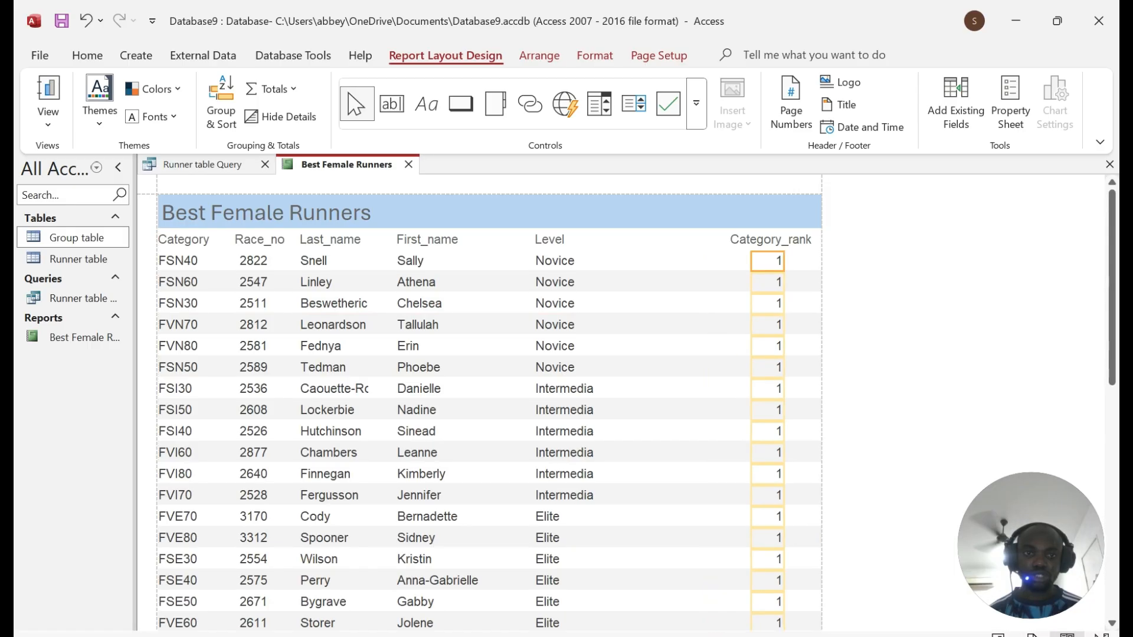
Step: Shift the Level column and then the First_name column further right
{"action": "left_click", "coordinate": [542, 242]}
{"action": "left_click", "coordinate": [555, 260], "text": "ctrl"}
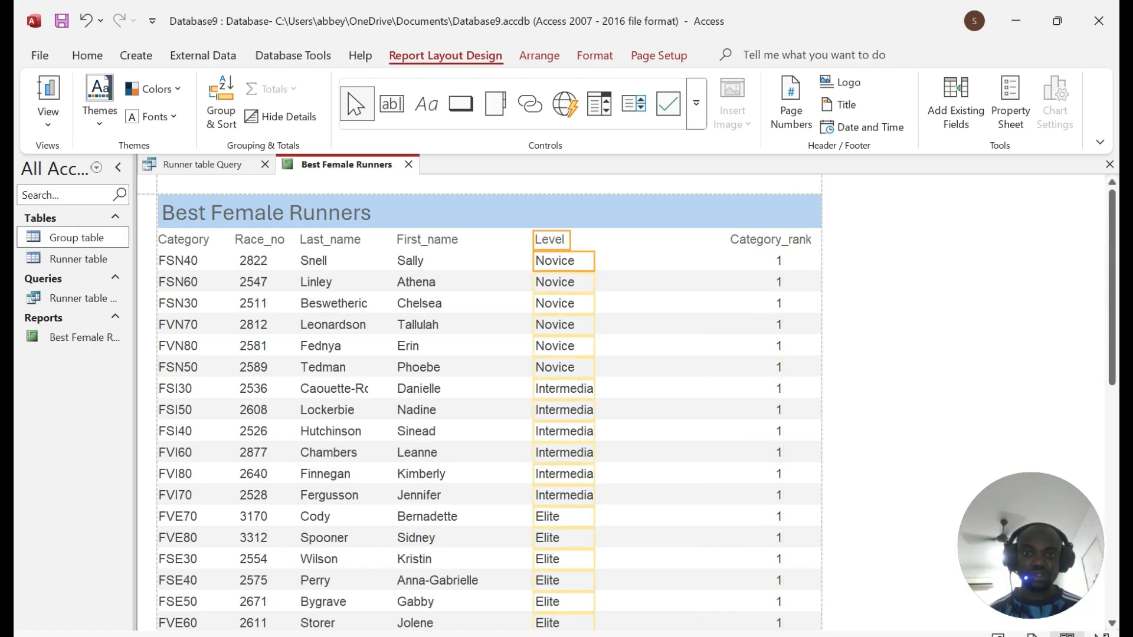
{"action": "left_click_drag", "start_coordinate": [554, 260], "coordinate": [703, 262]}
{"action": "scroll", "coordinate": [711, 285], "scroll_direction": "down", "scroll_amount": 3}
{"action": "scroll", "coordinate": [476, 233], "scroll_direction": "up", "scroll_amount": 3}
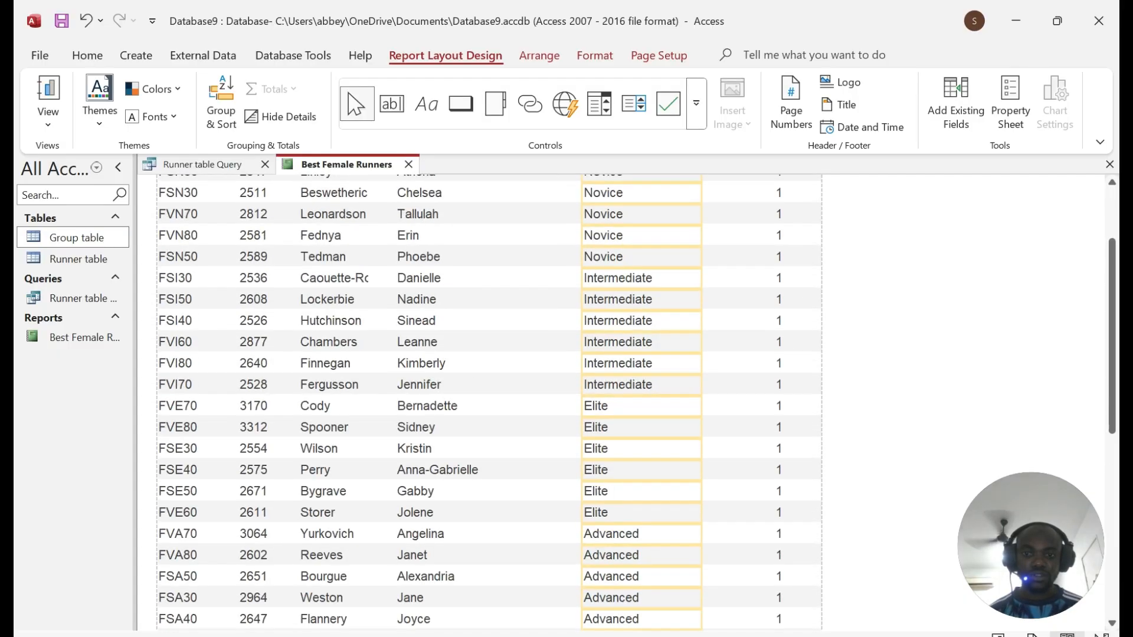
{"action": "left_click", "coordinate": [448, 239]}
{"action": "left_click", "coordinate": [448, 260], "text": "ctrl"}
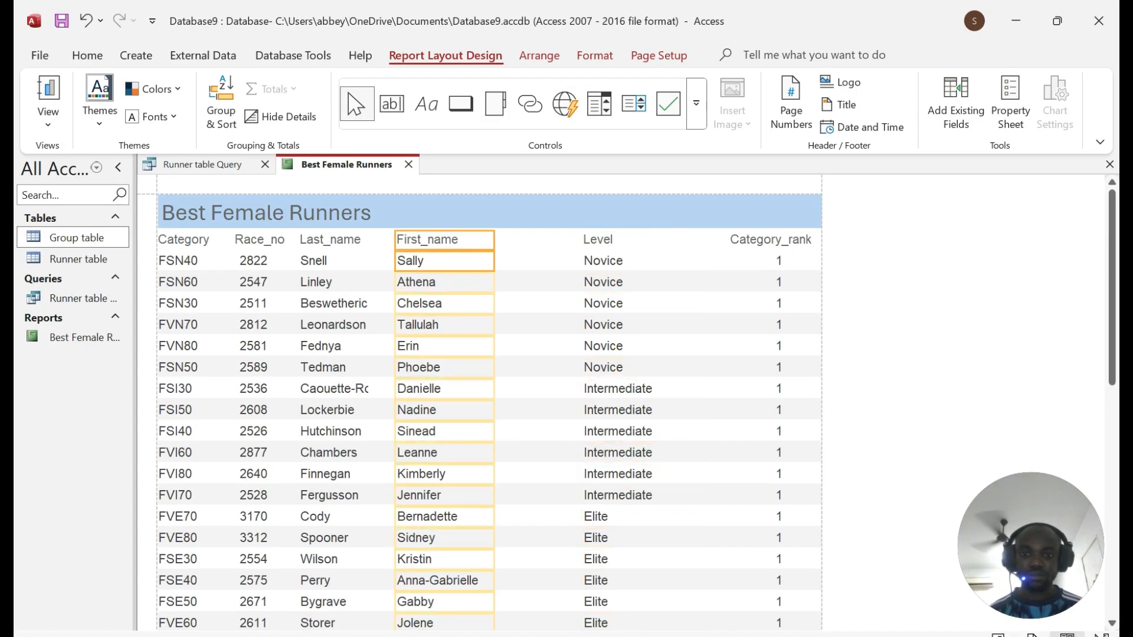
{"action": "scroll", "coordinate": [490, 402], "scroll_direction": "down", "scroll_amount": 10}
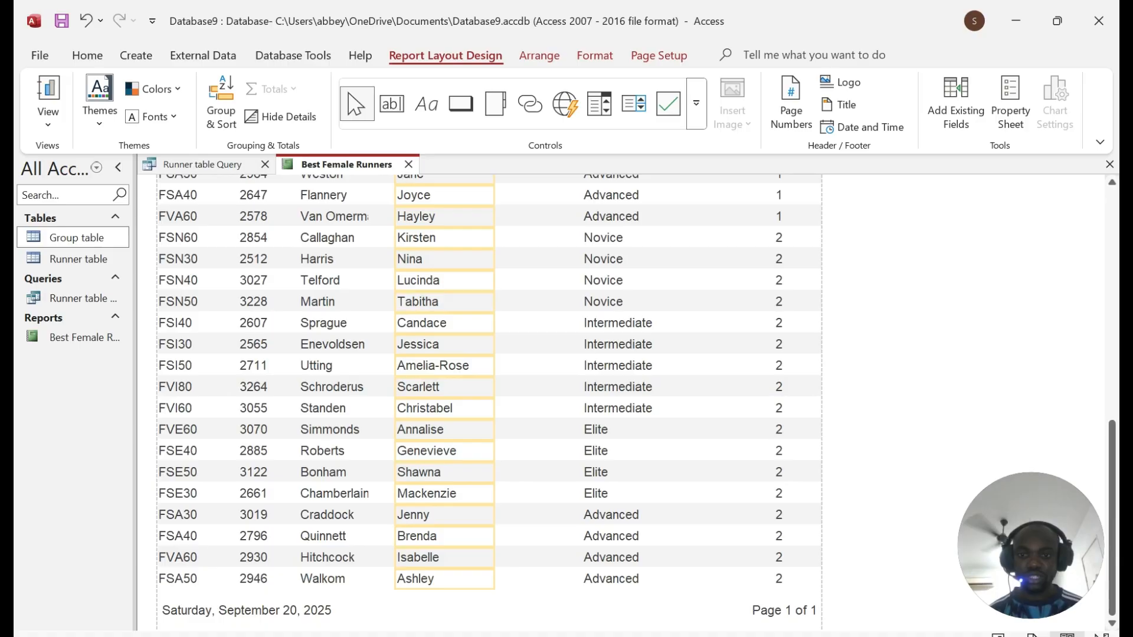
{"action": "scroll", "coordinate": [490, 401], "scroll_direction": "up", "scroll_amount": 10}
{"action": "left_click_drag", "start_coordinate": [447, 258], "coordinate": [506, 257]}
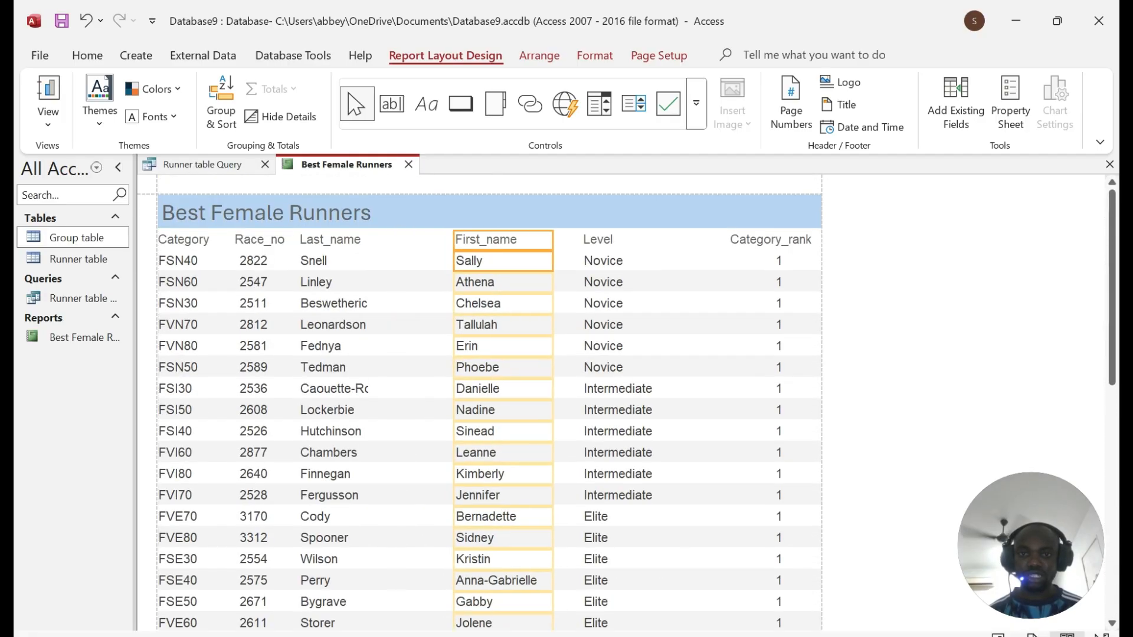
Step: Widen Last_name so surnames like Caouette-Rochon show fully, then switch to the exam PDF
{"action": "left_click", "coordinate": [331, 240]}
{"action": "left_click", "coordinate": [332, 261], "text": "ctrl"}
{"action": "scroll", "coordinate": [384, 357], "scroll_direction": "down", "scroll_amount": 3}
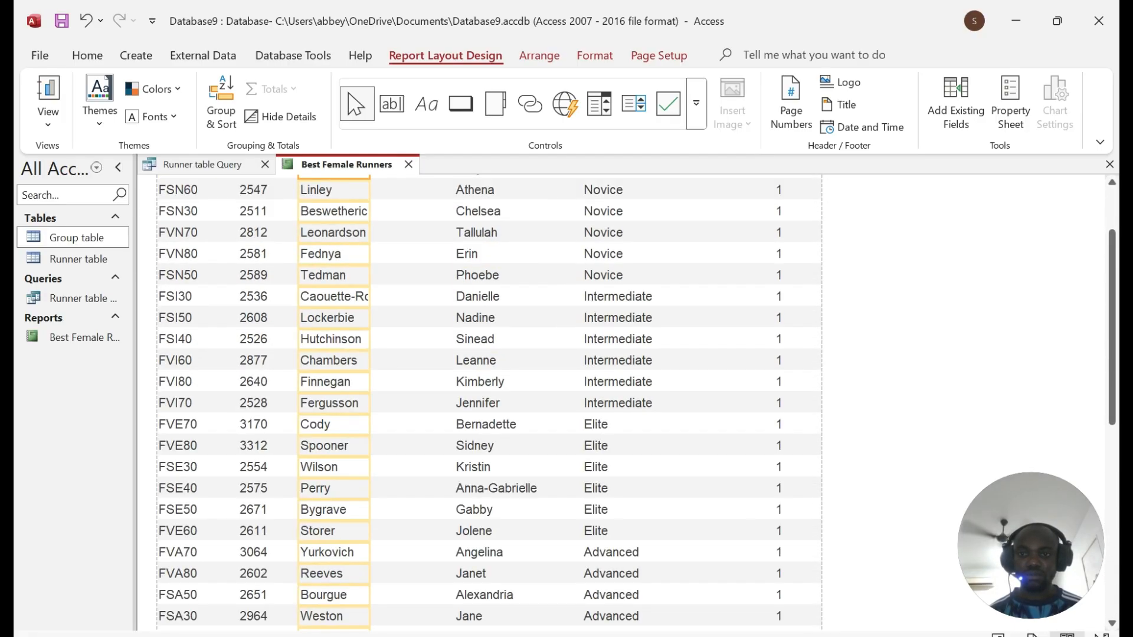
{"action": "scroll", "coordinate": [384, 357], "scroll_direction": "up", "scroll_amount": 2}
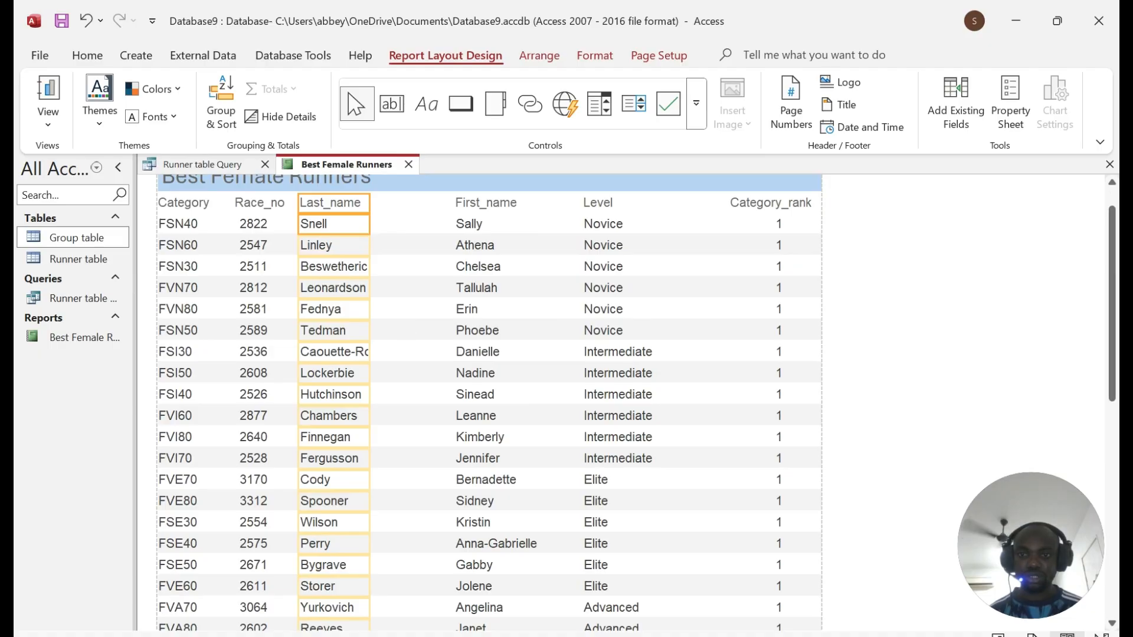
{"action": "left_click_drag", "start_coordinate": [370, 224], "coordinate": [418, 224]}
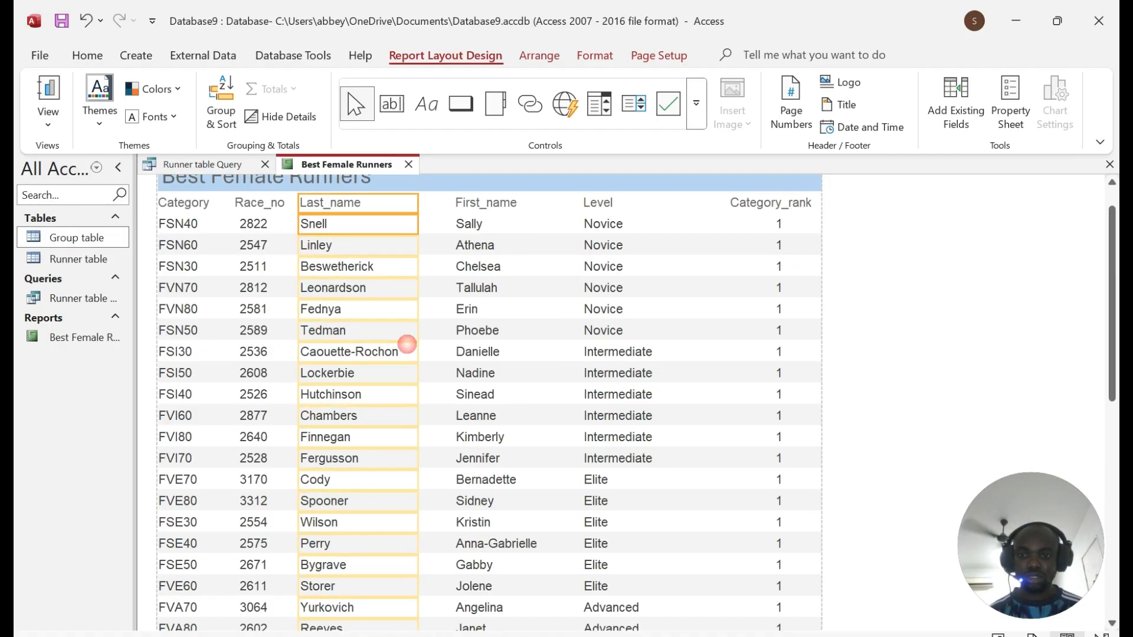
{"action": "scroll", "coordinate": [405, 344], "scroll_direction": "down", "scroll_amount": 10}
{"action": "scroll", "coordinate": [490, 402], "scroll_direction": "up", "scroll_amount": 10}
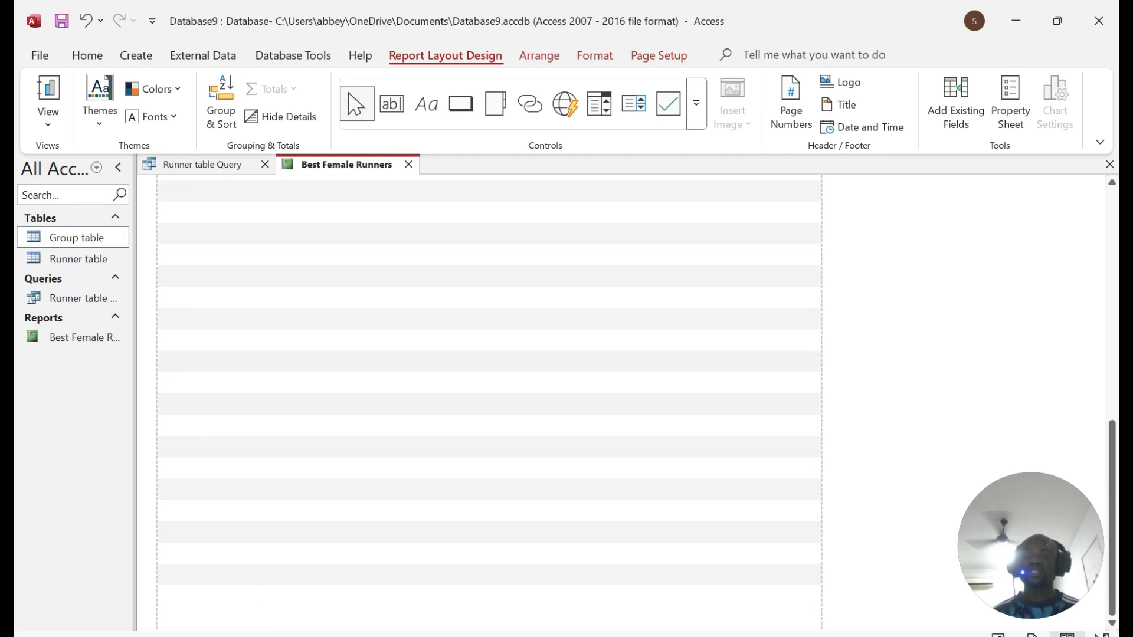
{"action": "left_click_drag", "start_coordinate": [309, 234], "coordinate": [326, 234]}
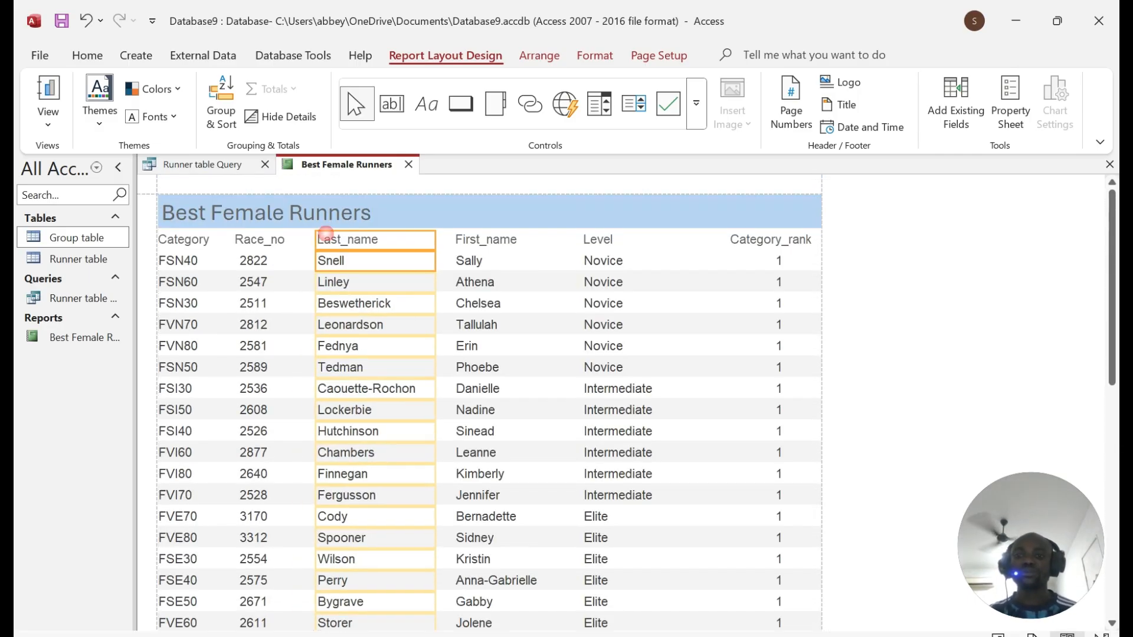
{"action": "left_click", "coordinate": [270, 241]}
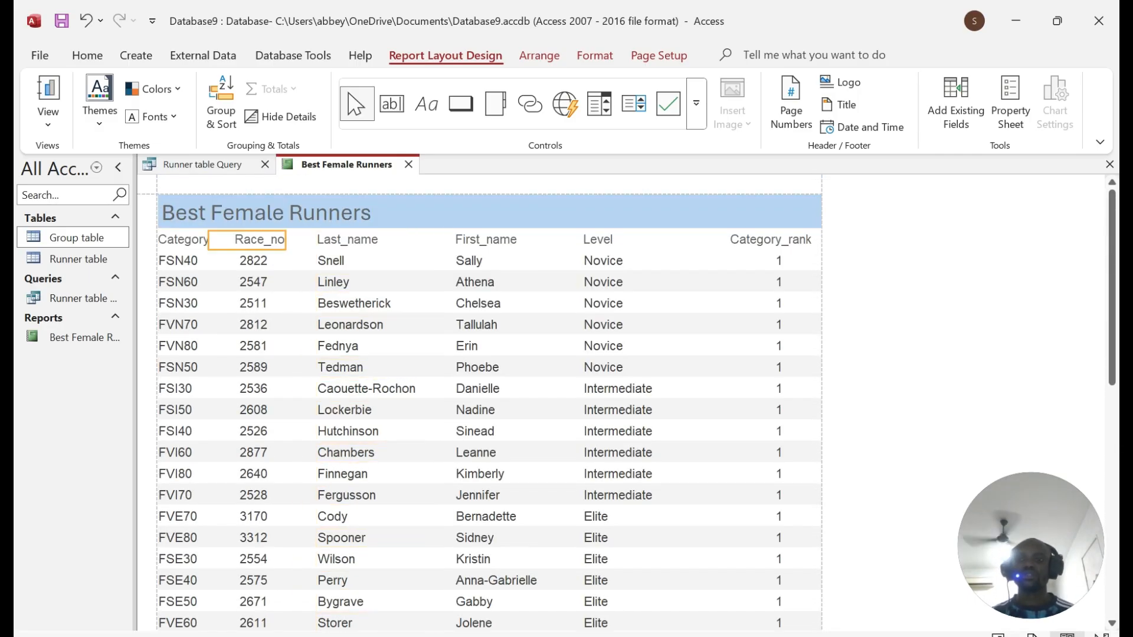
{"action": "scroll", "coordinate": [490, 401], "scroll_direction": "down", "scroll_amount": 10}
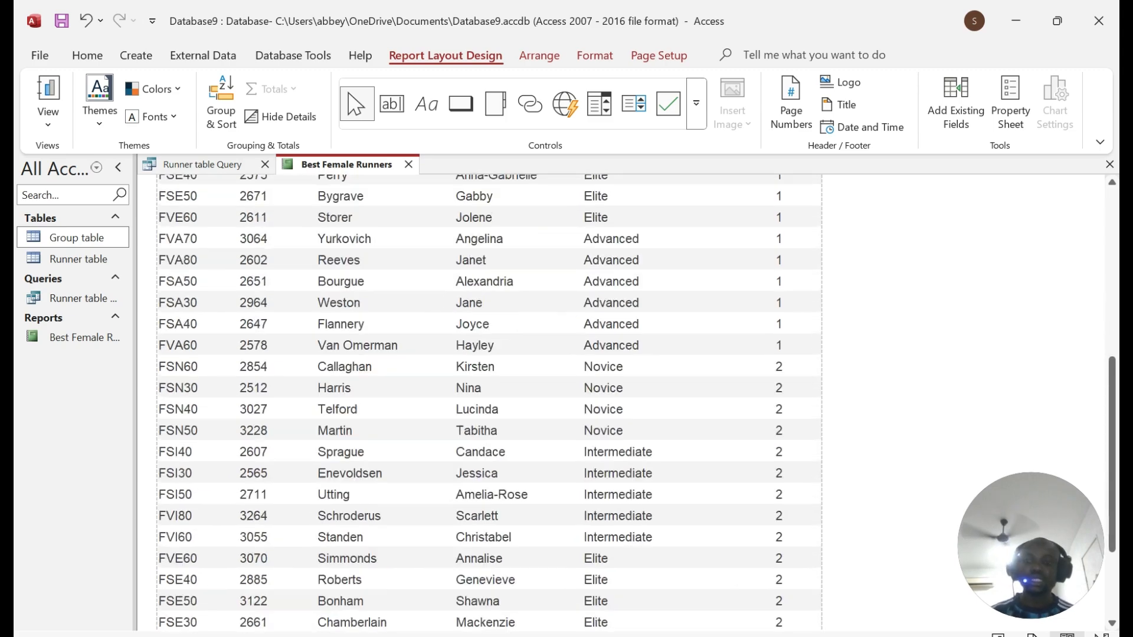
{"action": "key", "text": "alt+Tab"}
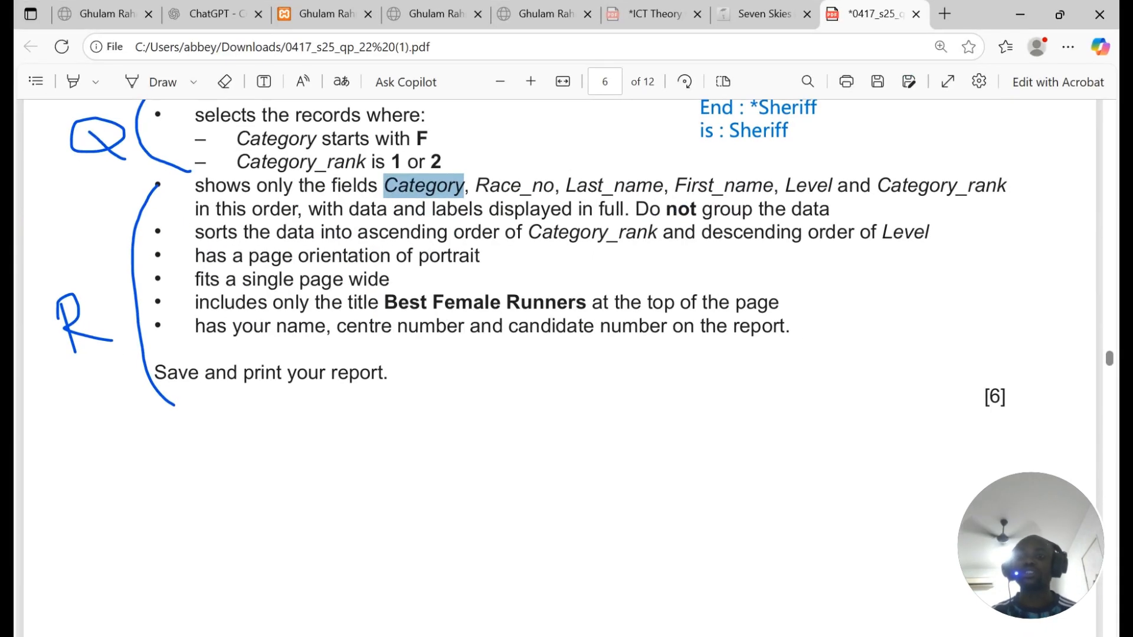
Step: Highlight the portrait, Best Female Runners title and candidate details requirements, then return to Access
{"action": "left_click_drag", "start_coordinate": [196, 257], "coordinate": [474, 257]}
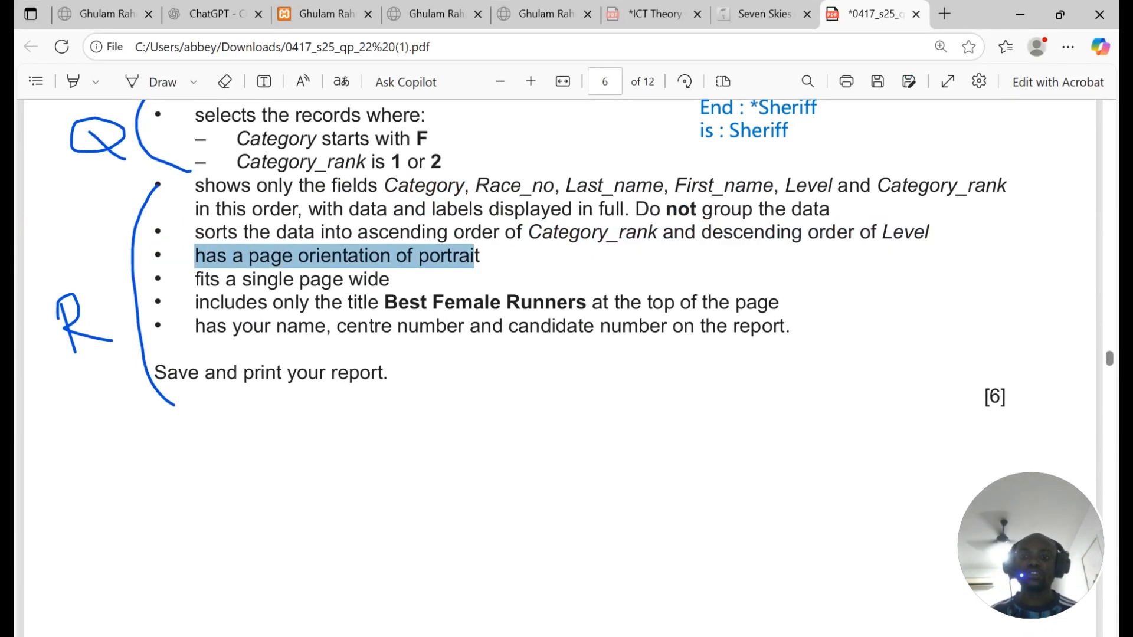
{"action": "left_click_drag", "start_coordinate": [196, 278], "coordinate": [419, 264]}
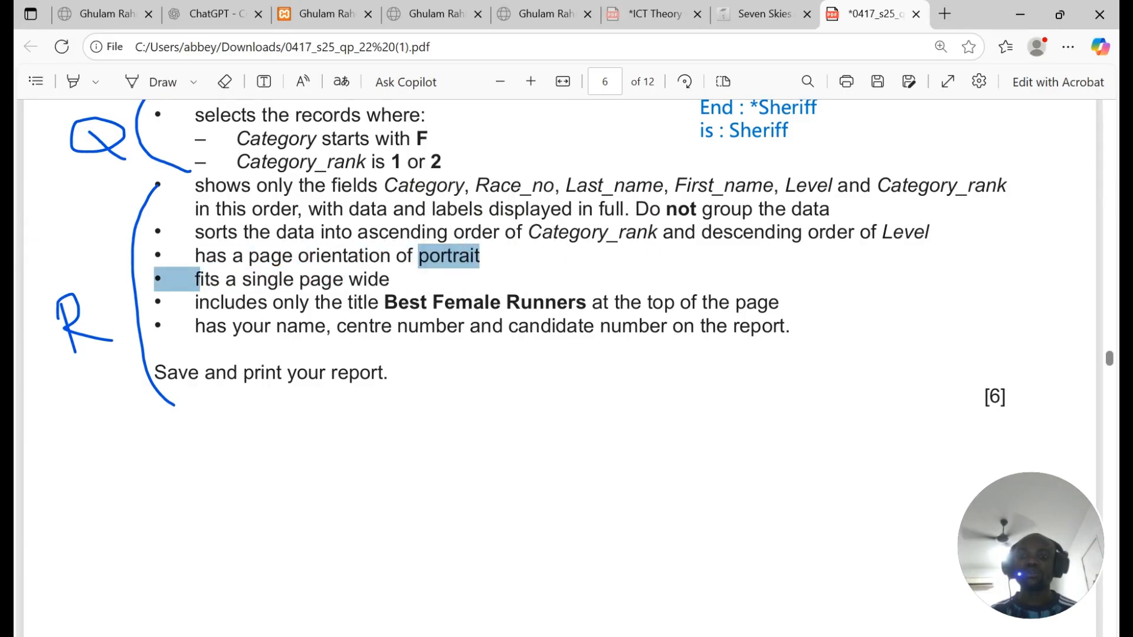
{"action": "left_click_drag", "start_coordinate": [384, 302], "coordinate": [769, 304]}
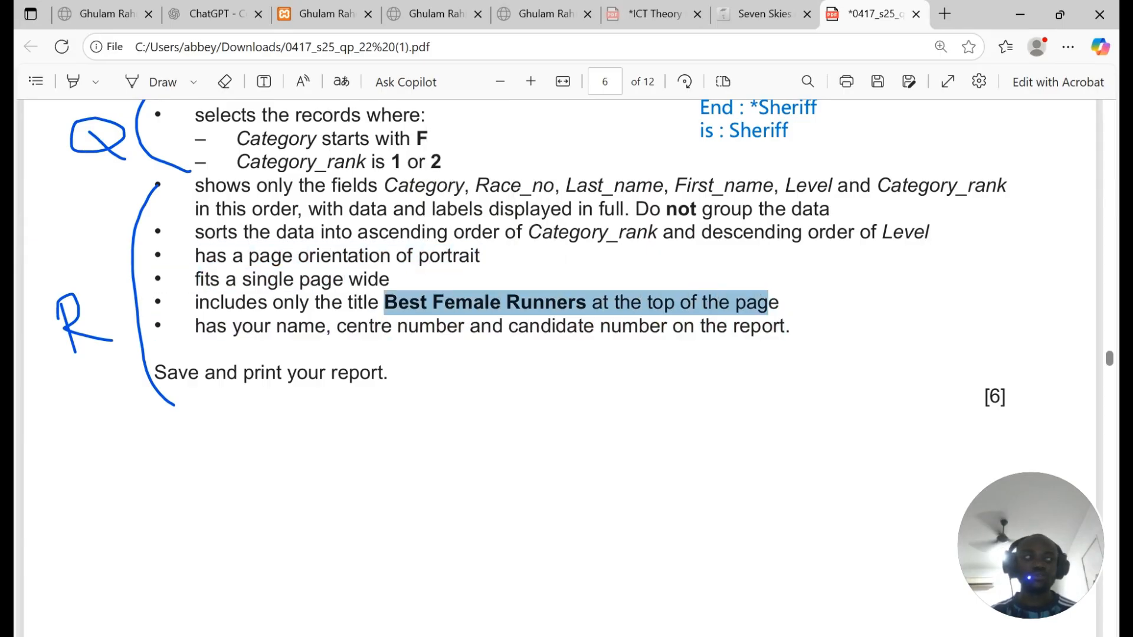
{"action": "left_click_drag", "start_coordinate": [205, 327], "coordinate": [789, 339]}
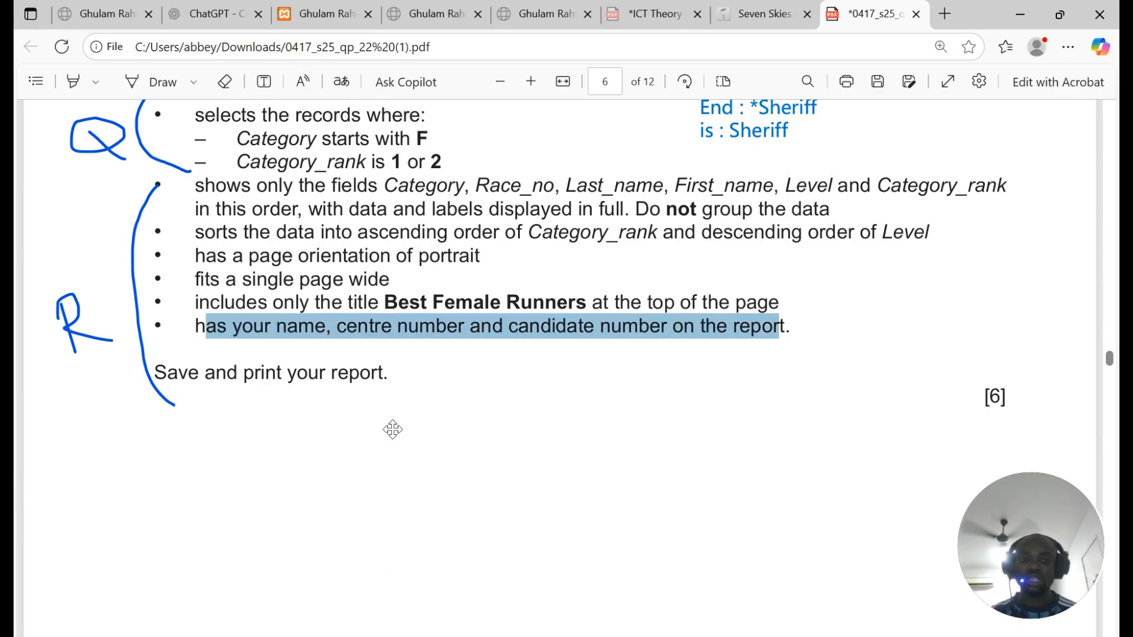
{"action": "key", "text": "alt+Tab"}
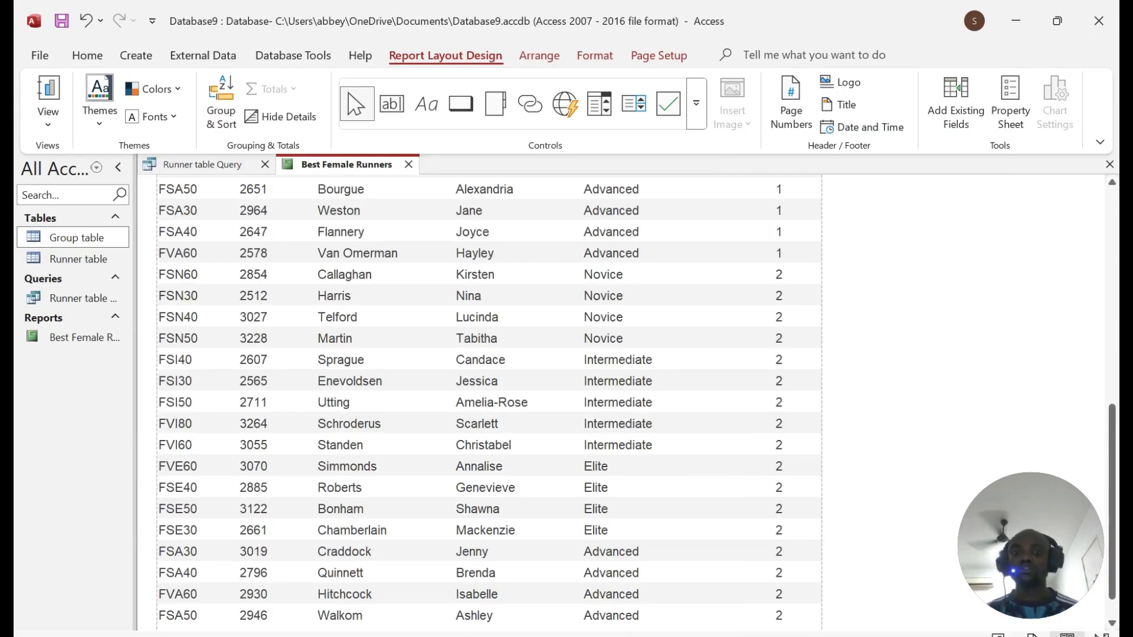
Step: Switch the Best Female Runners report to Design View
{"action": "scroll", "coordinate": [489, 401], "scroll_direction": "down", "scroll_amount": 2}
{"action": "scroll", "coordinate": [450, 223], "scroll_direction": "up", "scroll_amount": 15}
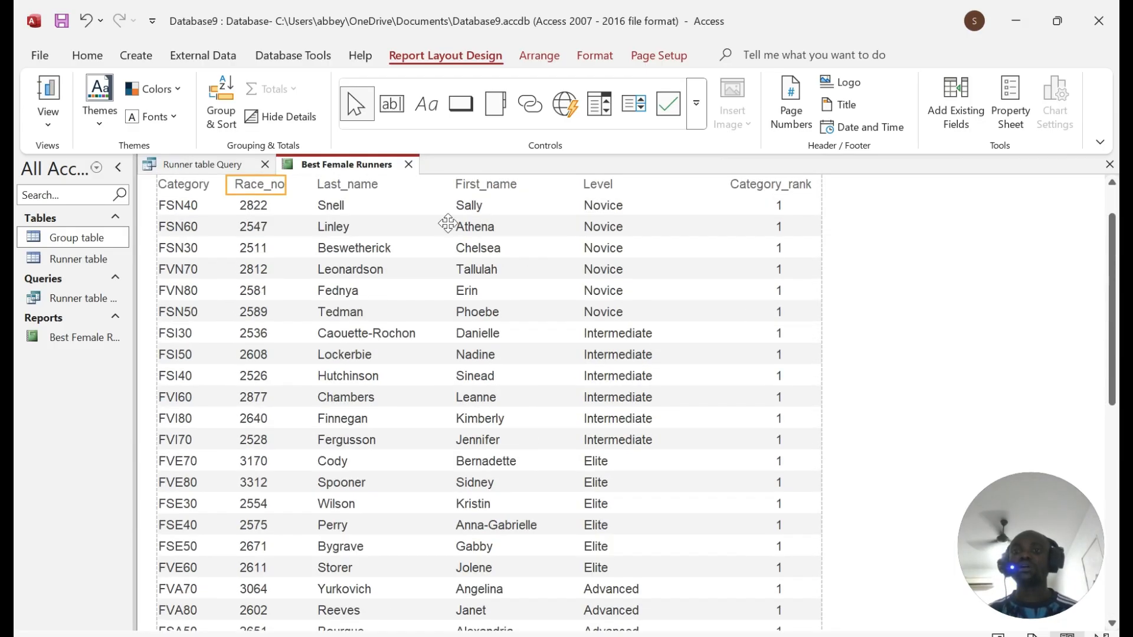
{"action": "right_click", "coordinate": [329, 164]}
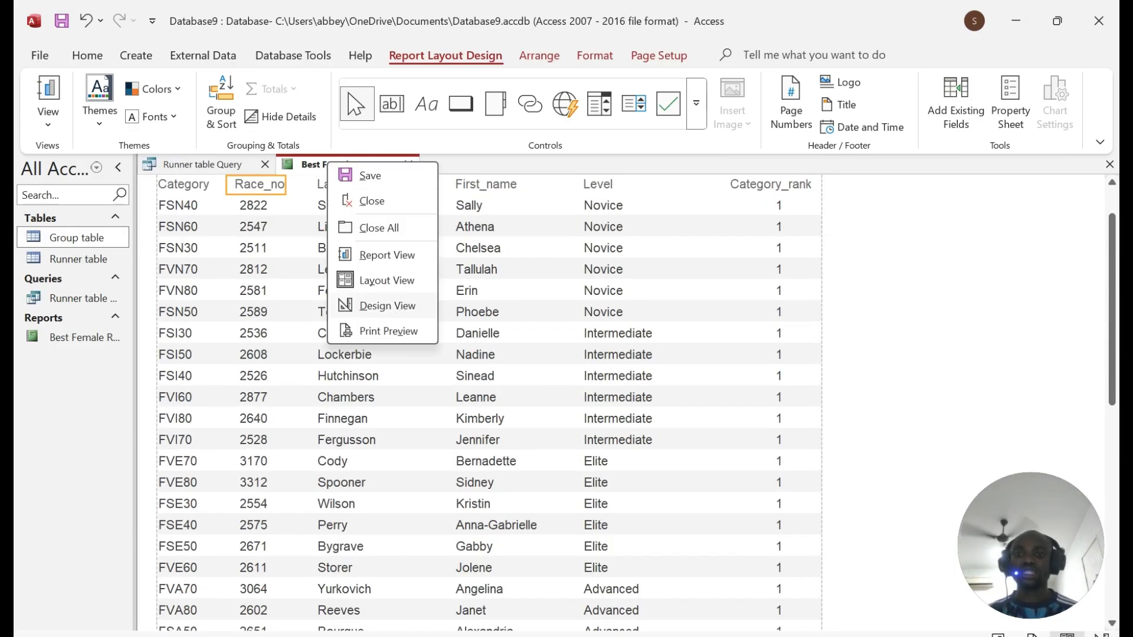
{"action": "left_click", "coordinate": [388, 306]}
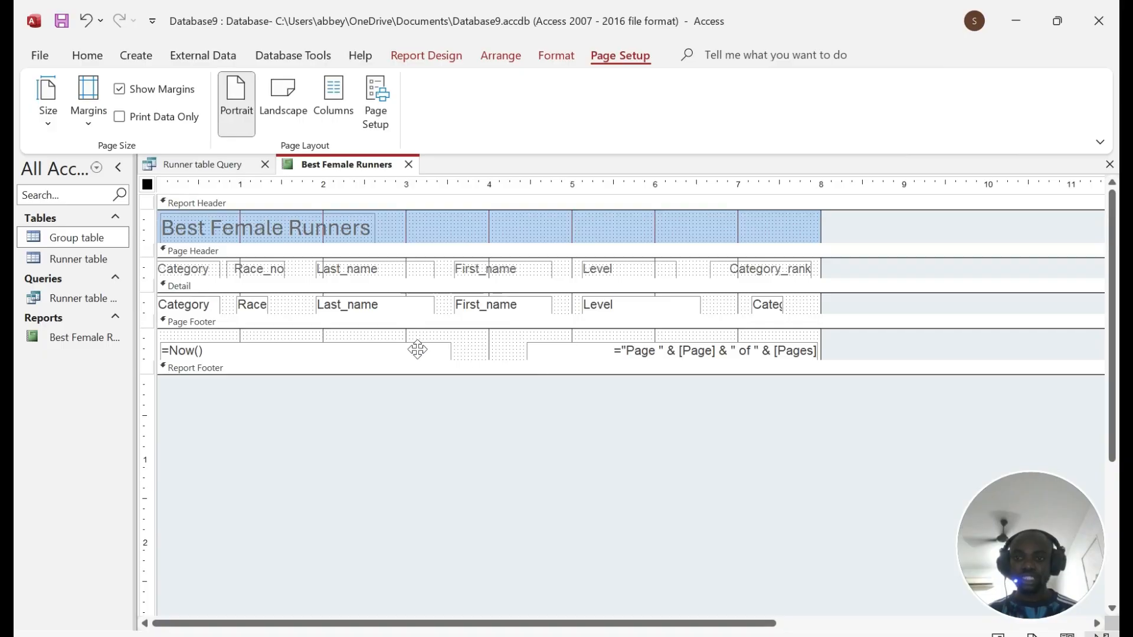
Step: Enlarge the Report Footer section and draw a label box inside it
{"action": "left_click_drag", "start_coordinate": [514, 376], "coordinate": [514, 431]}
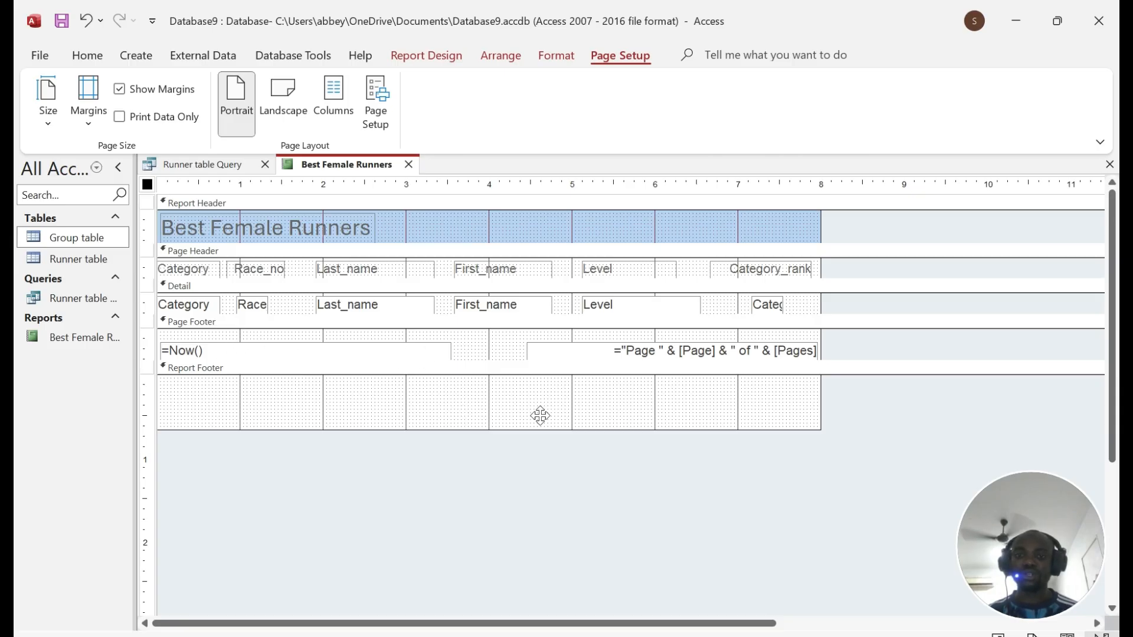
{"action": "left_click", "coordinate": [428, 55]}
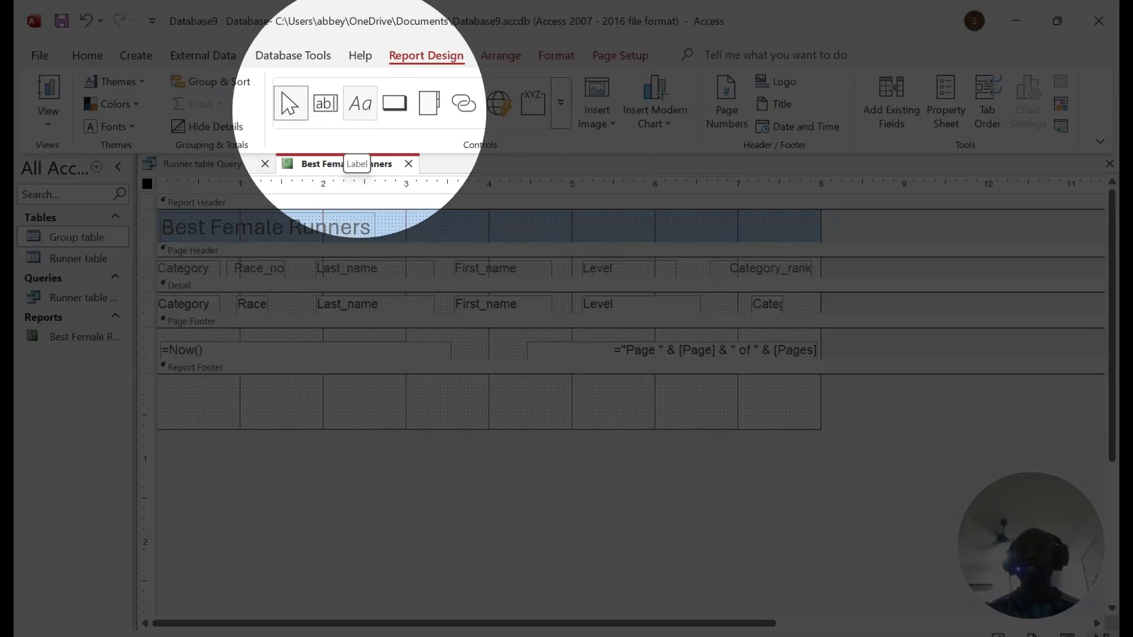
{"action": "left_click", "coordinate": [360, 105]}
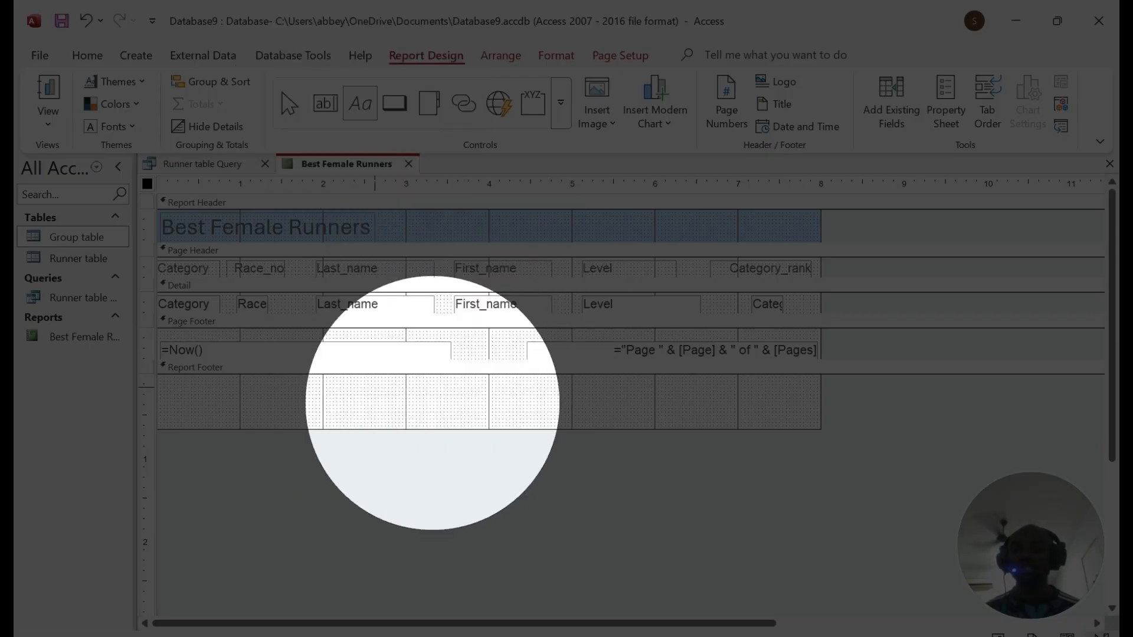
{"action": "left_click_drag", "start_coordinate": [374, 388], "coordinate": [589, 423]}
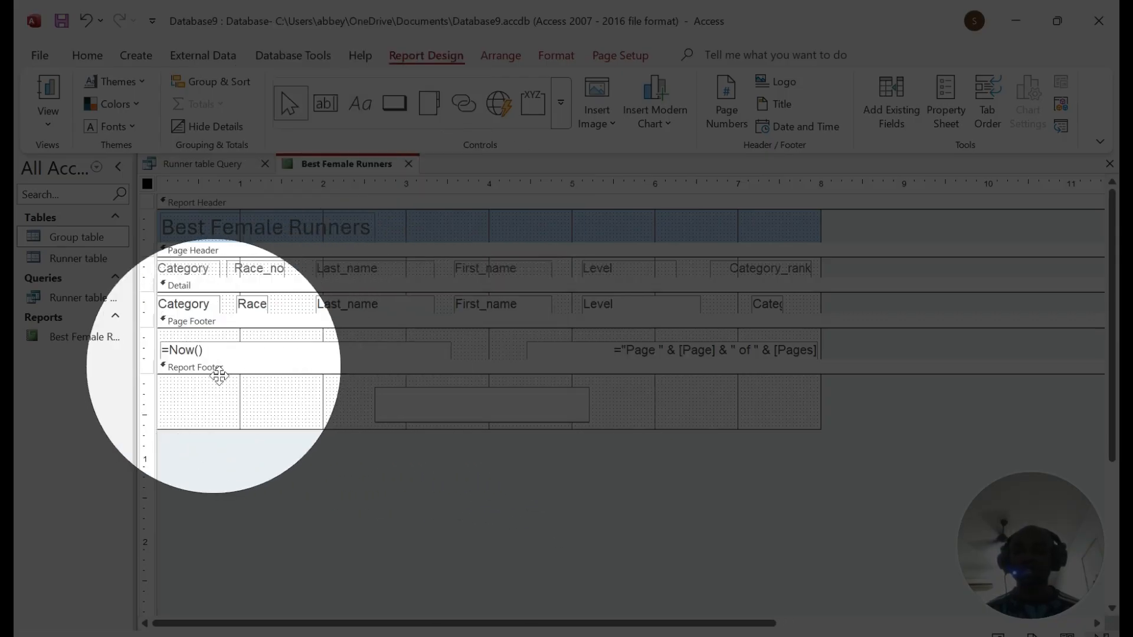
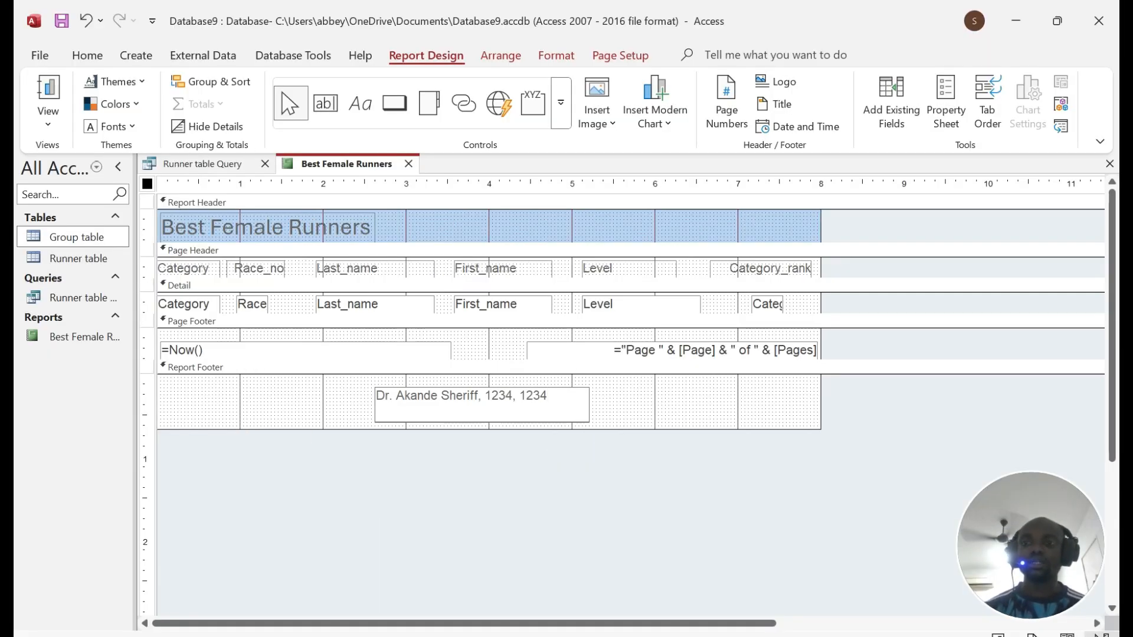
Step: Preview the Best Female Runners report and check its Print dialog, closing it without printing
{"action": "right_click", "coordinate": [336, 163]}
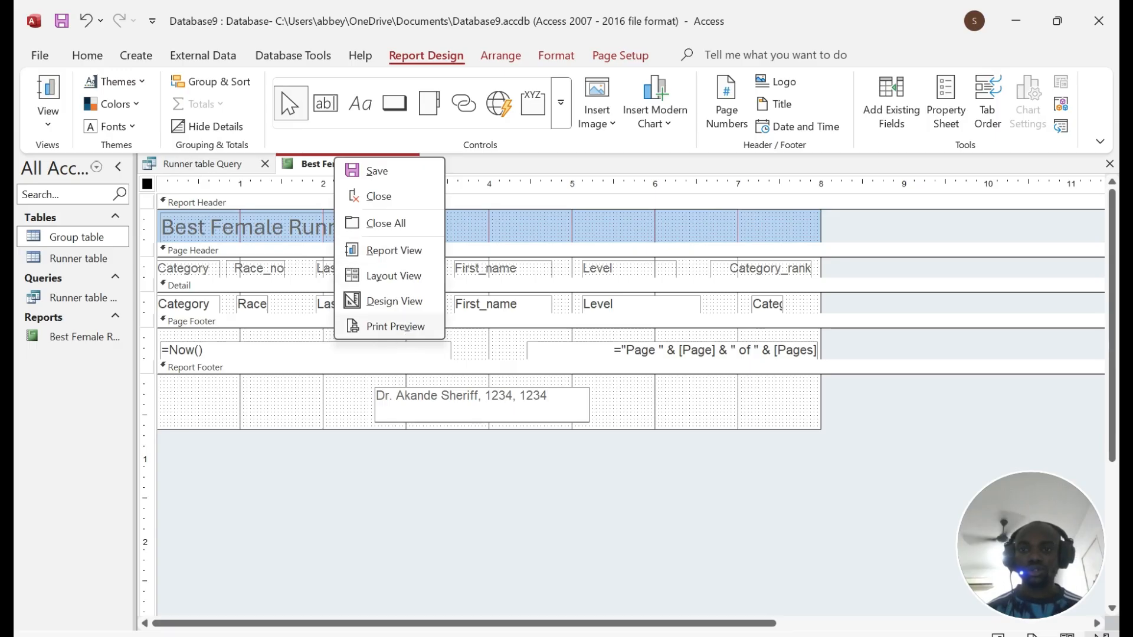
{"action": "left_click", "coordinate": [394, 327]}
{"action": "scroll", "coordinate": [637, 354], "scroll_direction": "down", "scroll_amount": 10}
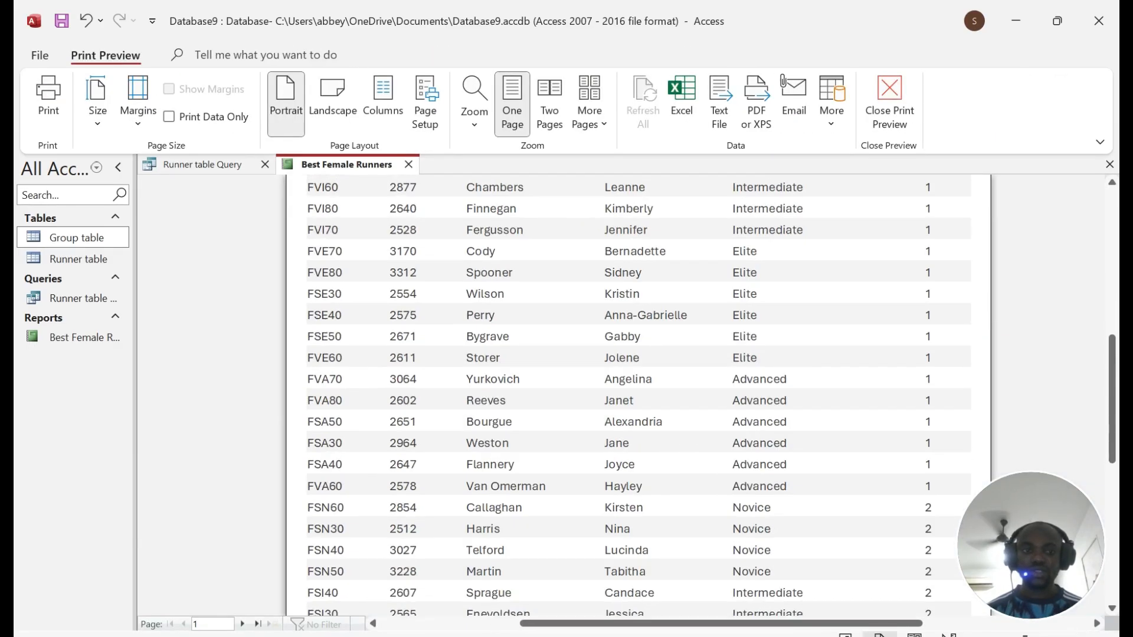
{"action": "left_click", "coordinate": [50, 103]}
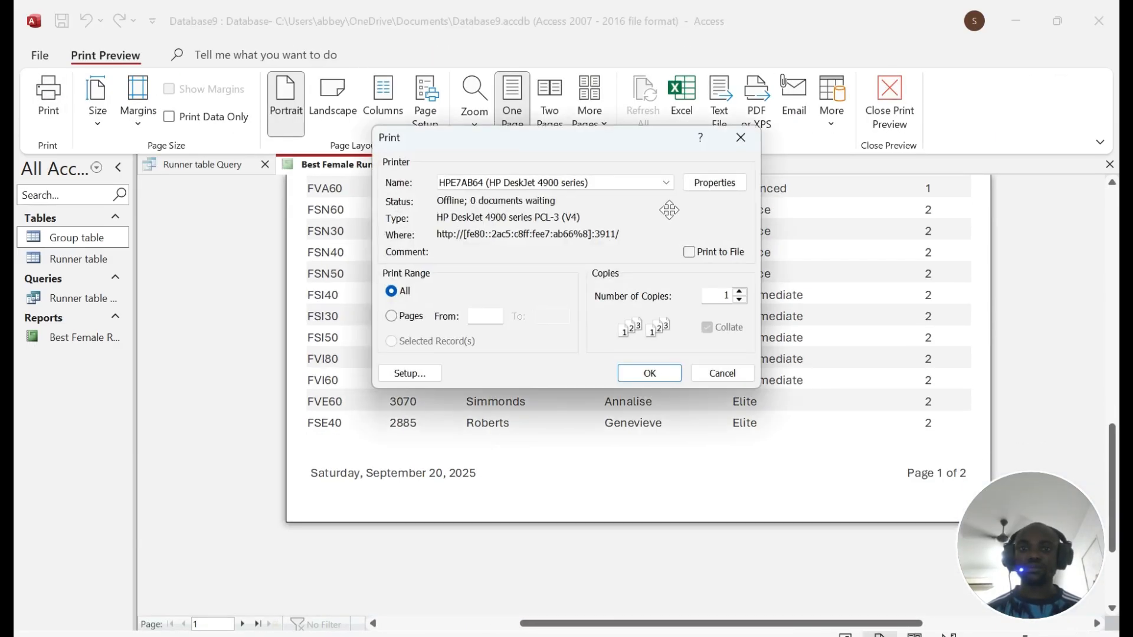
{"action": "left_click", "coordinate": [753, 136]}
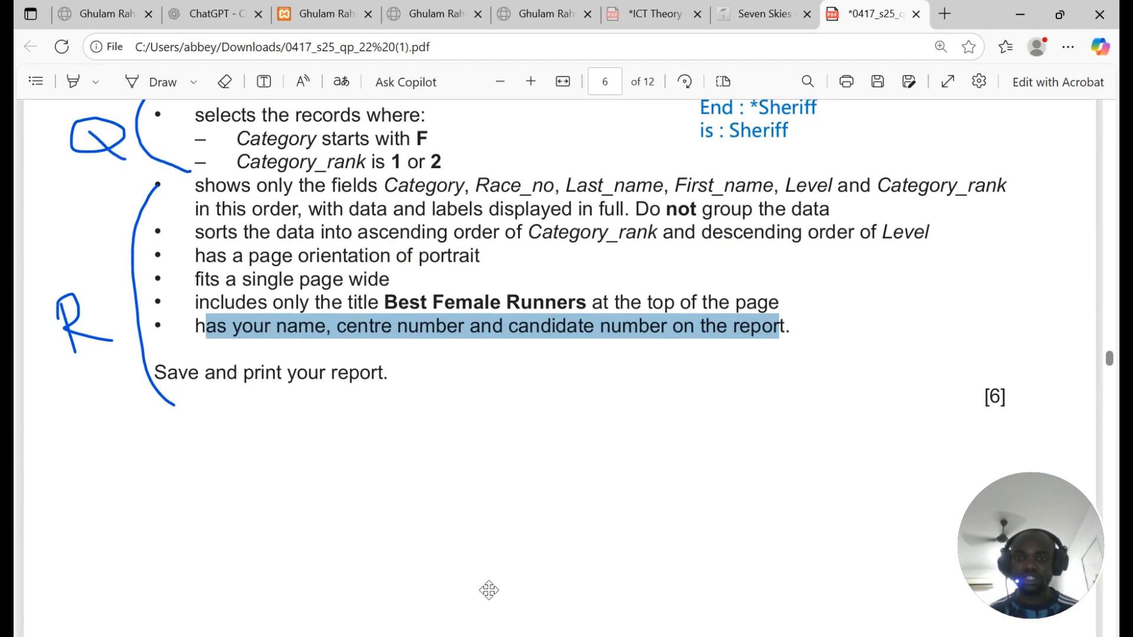
Step: Scroll to question 19 and underline 'in this order' with the Draw pen
{"action": "scroll", "coordinate": [313, 329], "scroll_direction": "down", "scroll_amount": 3}
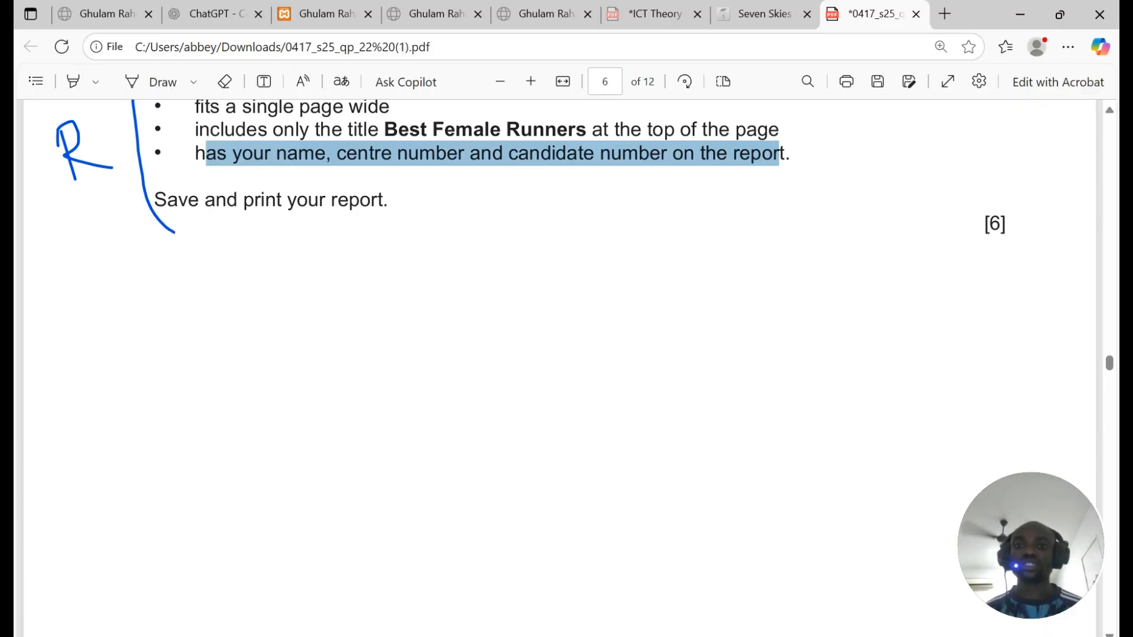
{"action": "scroll", "coordinate": [314, 313], "scroll_direction": "down", "scroll_amount": 10}
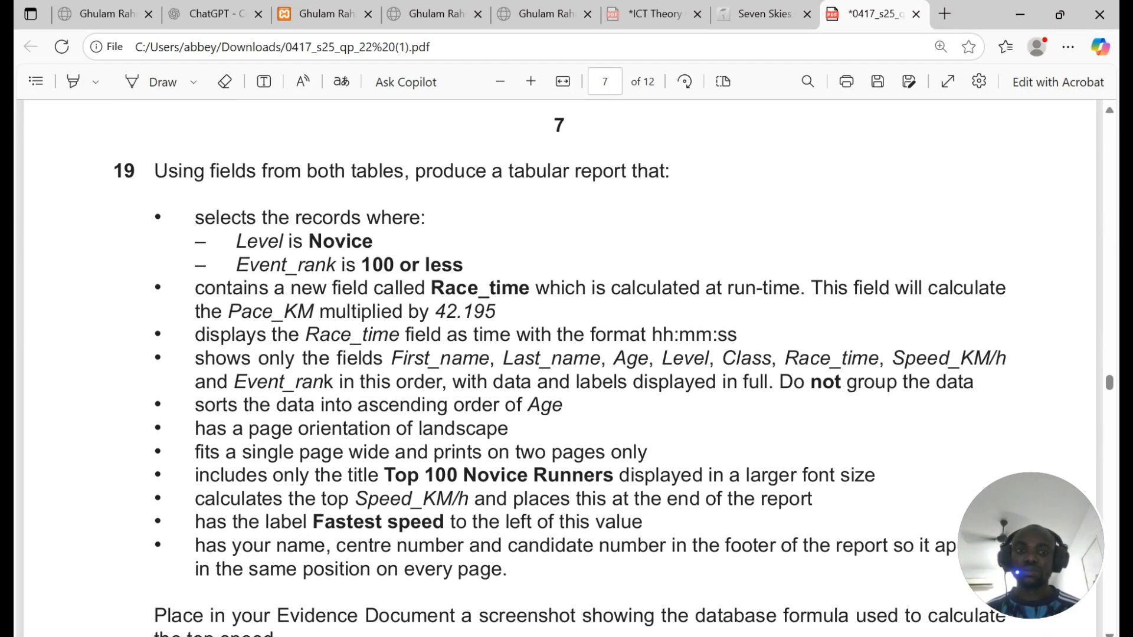
{"action": "scroll", "coordinate": [560, 366], "scroll_direction": "down", "scroll_amount": 2}
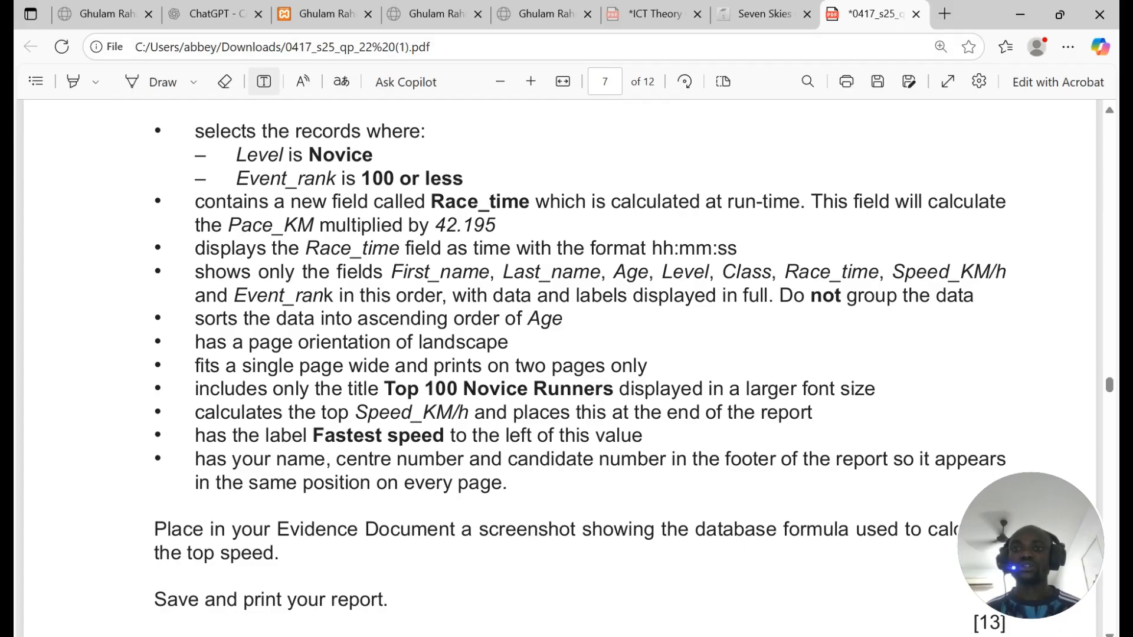
{"action": "left_click", "coordinate": [147, 82]}
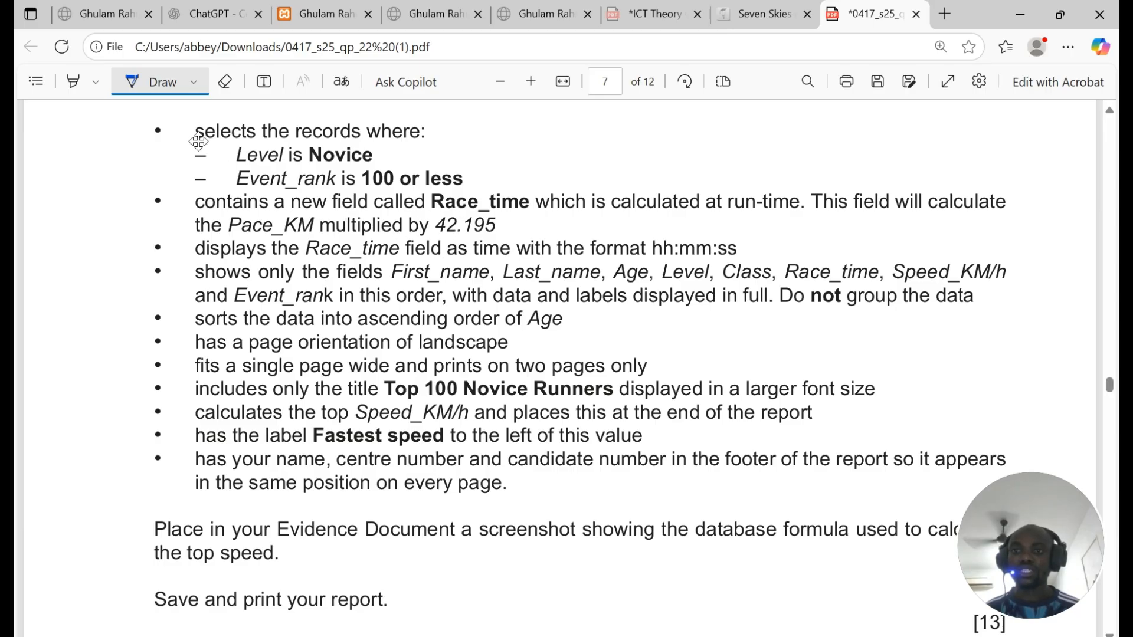
{"action": "left_click_drag", "start_coordinate": [339, 306], "coordinate": [423, 303]}
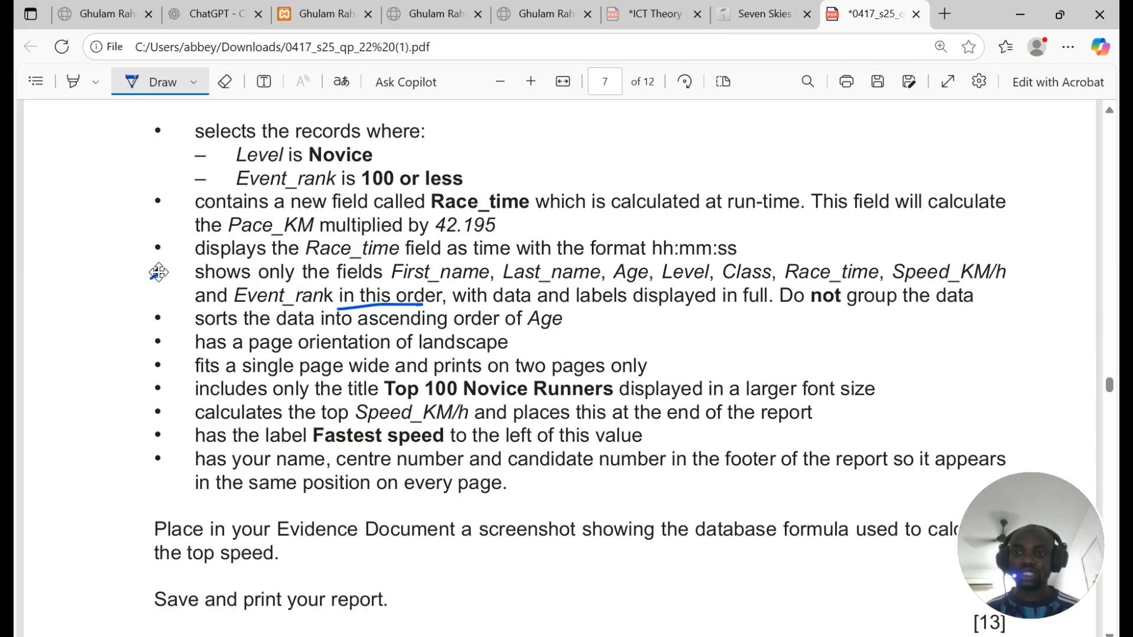
Step: Bracket the report requirements as R and the query criteria as Q, then return to Access
{"action": "mouse_move", "coordinate": [159, 273]}
{"action": "left_mouse_down"}
{"action": "mouse_move", "coordinate": [137, 392]}
{"action": "mouse_move", "coordinate": [177, 511]}
{"action": "mouse_move", "coordinate": [220, 517]}
{"action": "left_mouse_up"}
{"action": "mouse_move", "coordinate": [70, 390]}
{"action": "left_mouse_down"}
{"action": "mouse_move", "coordinate": [81, 454]}
{"action": "mouse_move", "coordinate": [108, 407]}
{"action": "mouse_move", "coordinate": [111, 442]}
{"action": "left_mouse_up"}
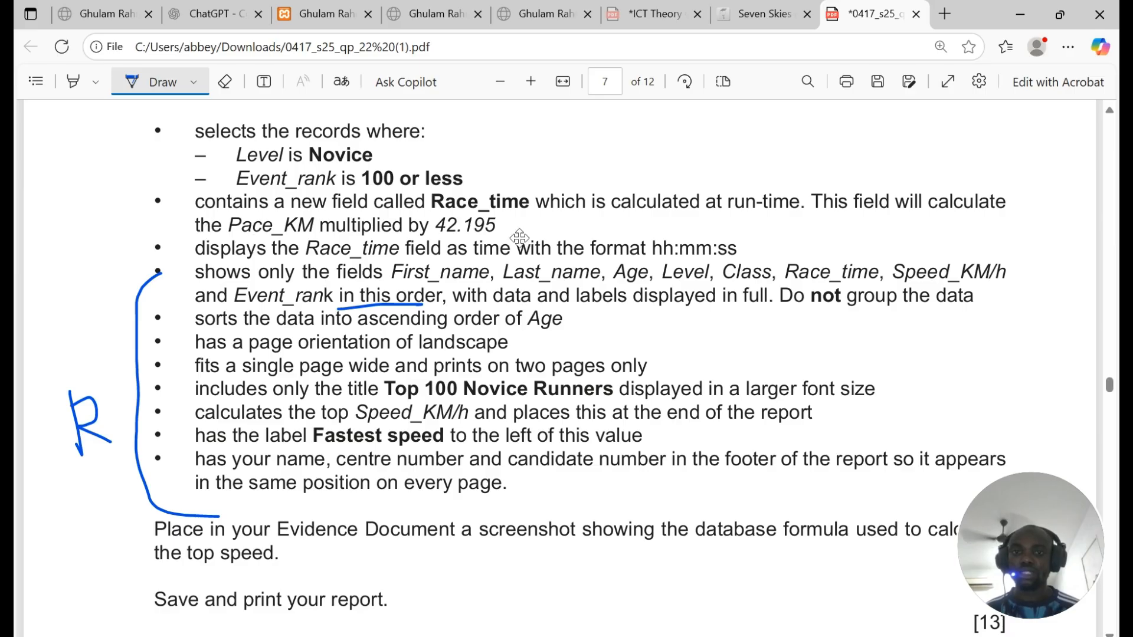
{"action": "mouse_move", "coordinate": [162, 254]}
{"action": "left_mouse_down"}
{"action": "mouse_move", "coordinate": [111, 160]}
{"action": "mouse_move", "coordinate": [189, 117]}
{"action": "left_mouse_up"}
{"action": "mouse_move", "coordinate": [54, 146]}
{"action": "left_mouse_down"}
{"action": "mouse_move", "coordinate": [40, 177]}
{"action": "mouse_move", "coordinate": [94, 187]}
{"action": "mouse_move", "coordinate": [57, 146]}
{"action": "mouse_move", "coordinate": [89, 224]}
{"action": "left_mouse_up"}
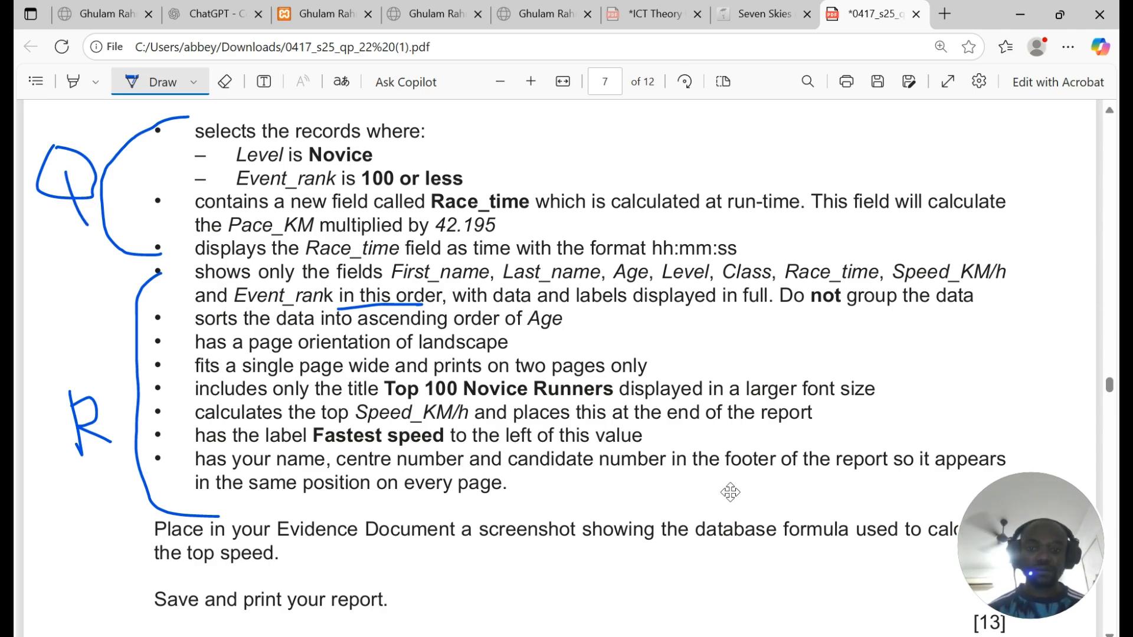
{"action": "scroll", "coordinate": [632, 226], "scroll_direction": "up", "scroll_amount": 3}
{"action": "scroll", "coordinate": [321, 179], "scroll_direction": "down", "scroll_amount": 2}
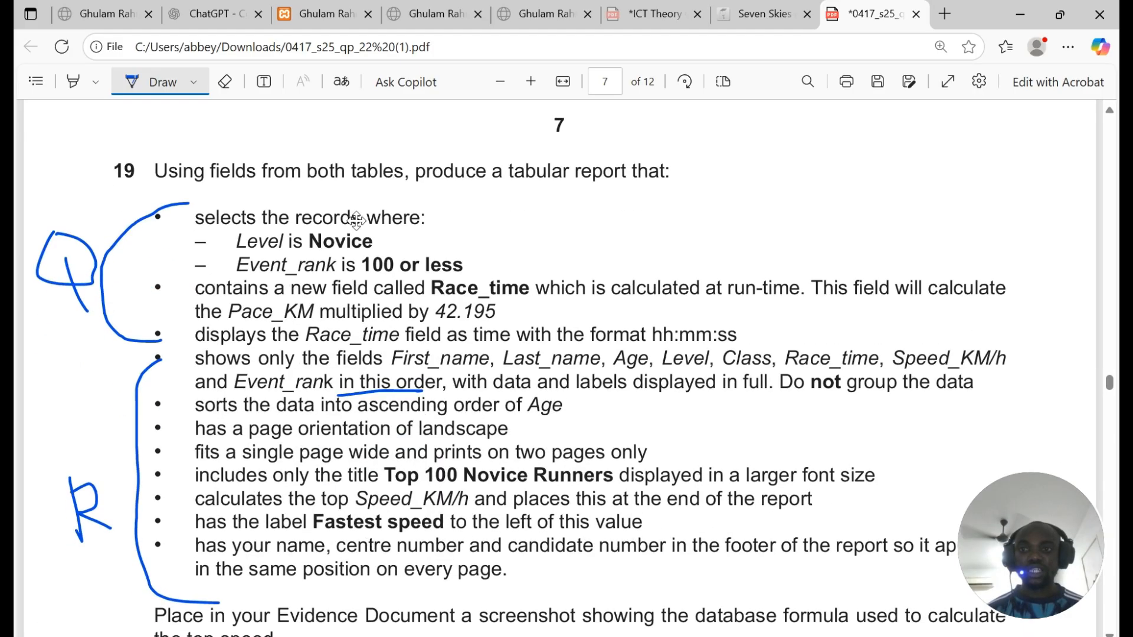
{"action": "scroll", "coordinate": [531, 247], "scroll_direction": "down", "scroll_amount": 2}
{"action": "left_click", "coordinate": [540, 636]}
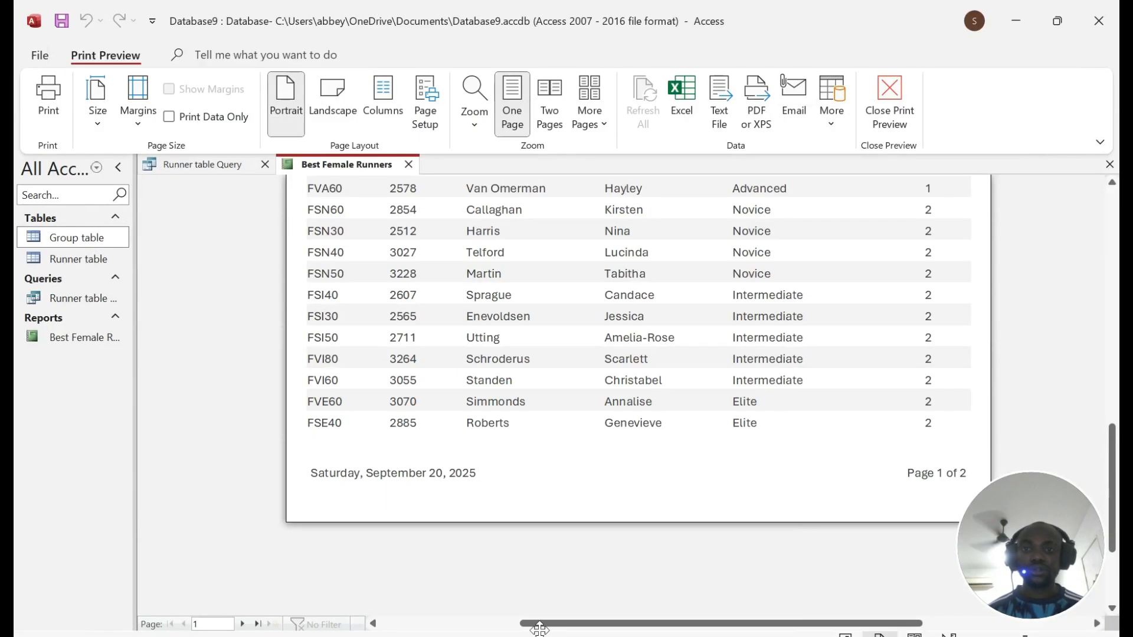
Step: Close the print preview, save and close the report, and close the Runner query
{"action": "left_click", "coordinate": [868, 95]}
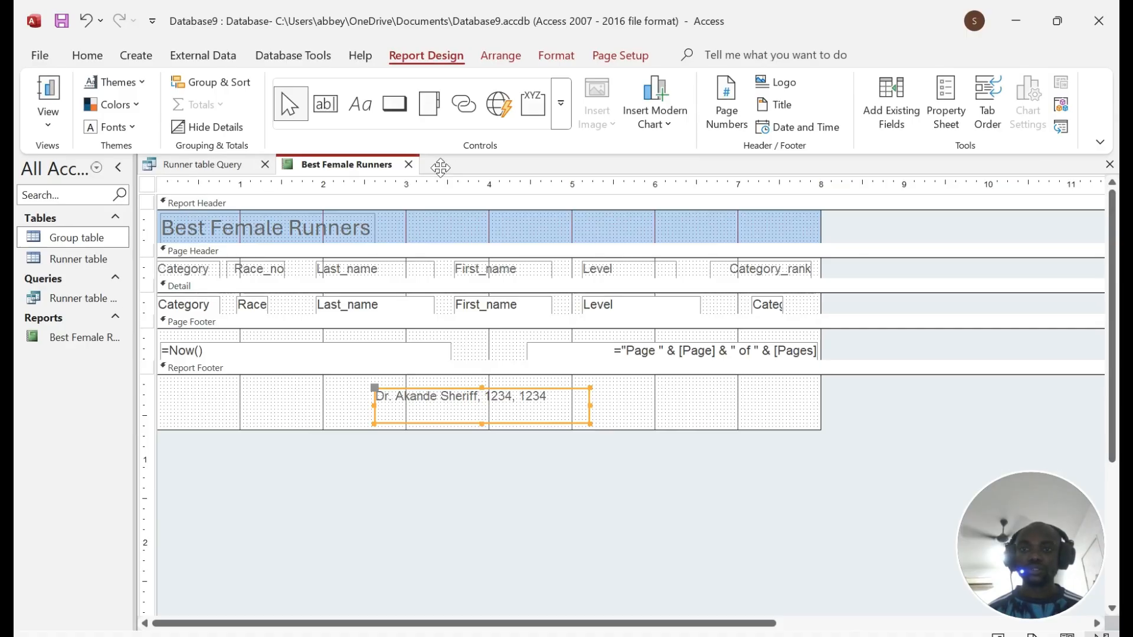
{"action": "left_click", "coordinate": [409, 165]}
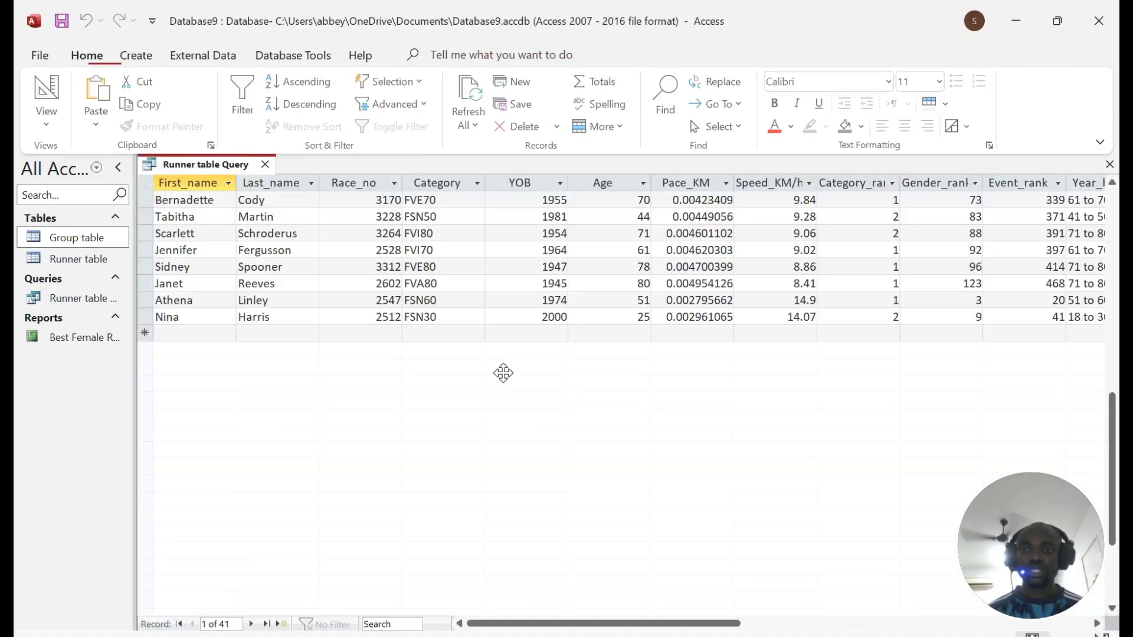
{"action": "left_click", "coordinate": [507, 378]}
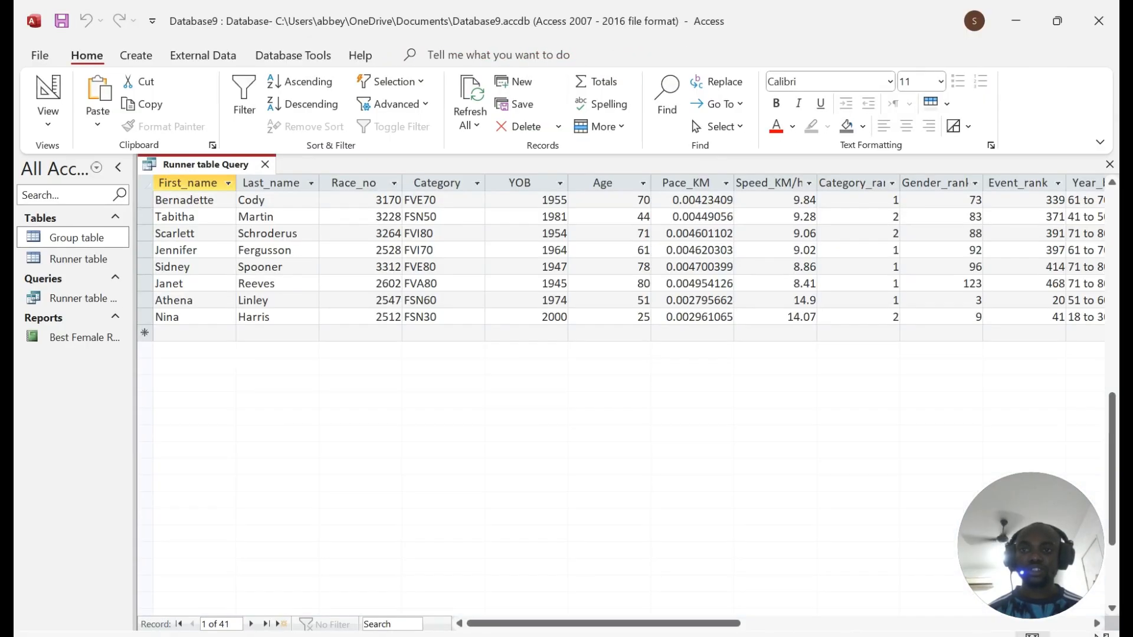
{"action": "left_click", "coordinate": [264, 164]}
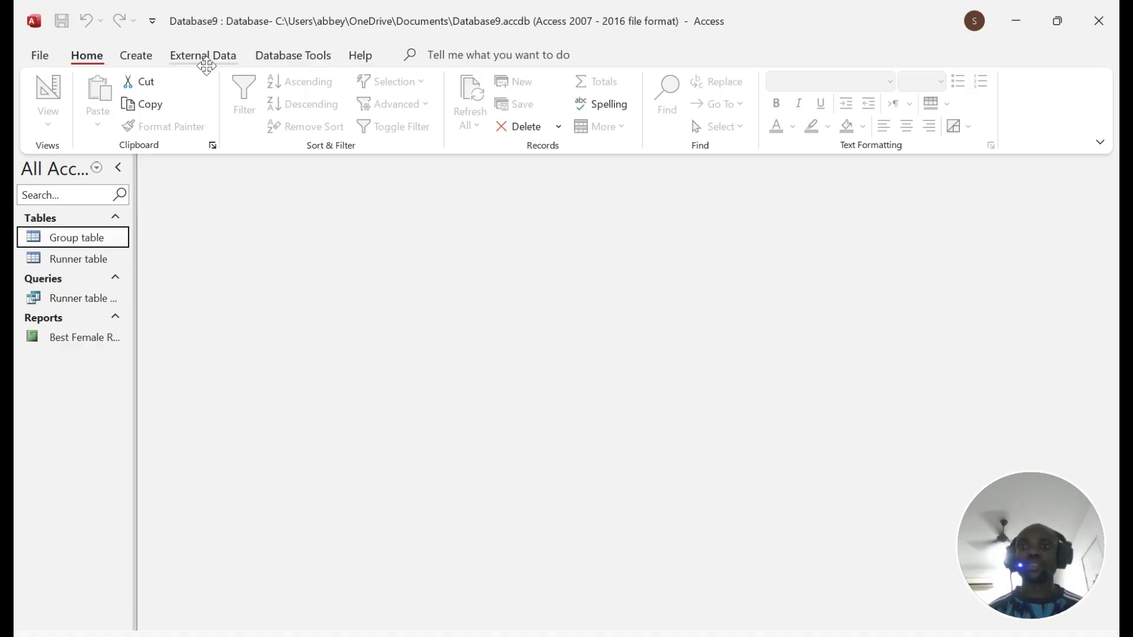
Step: Start a Simple Query Wizard query with all Group table and Runner table fields
{"action": "left_click", "coordinate": [141, 59]}
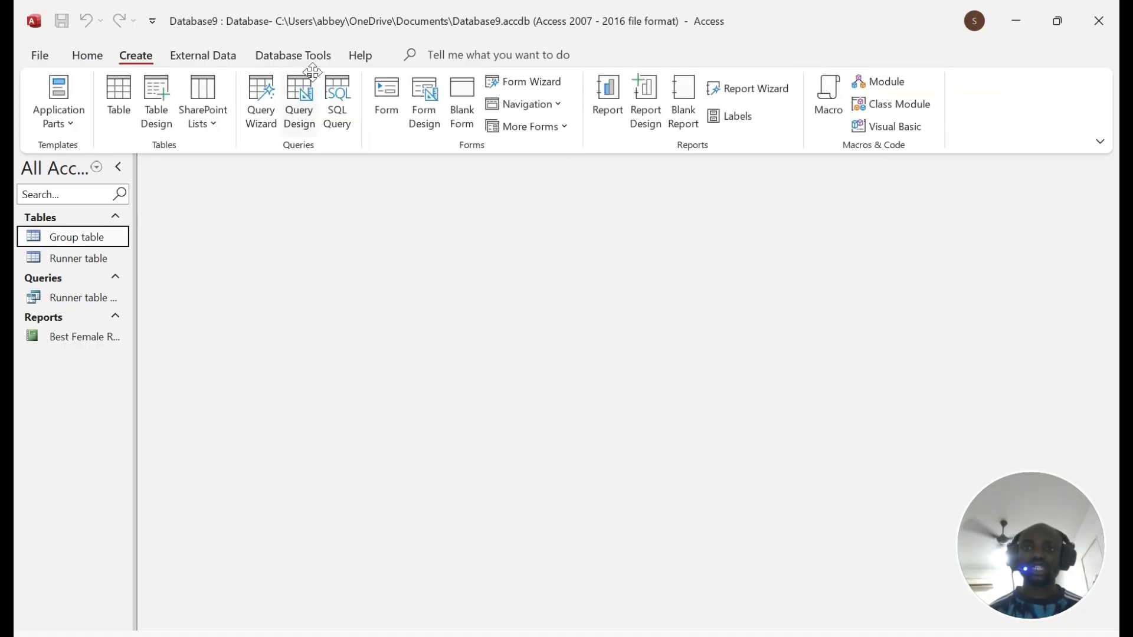
{"action": "left_click", "coordinate": [255, 118]}
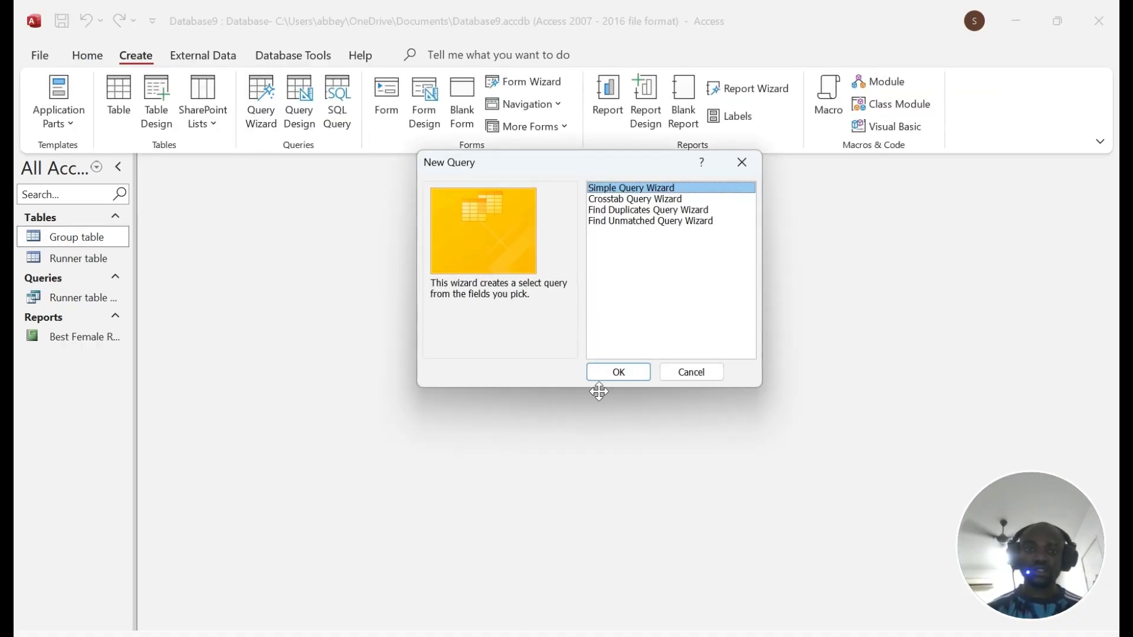
{"action": "left_click", "coordinate": [618, 372]}
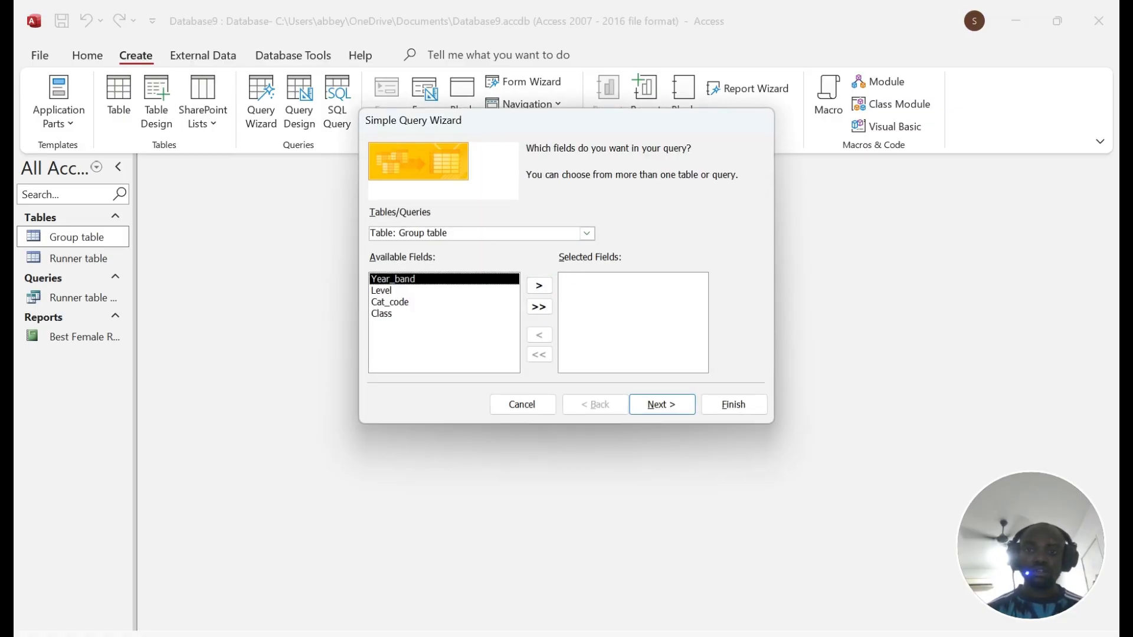
{"action": "left_click", "coordinate": [539, 286]}
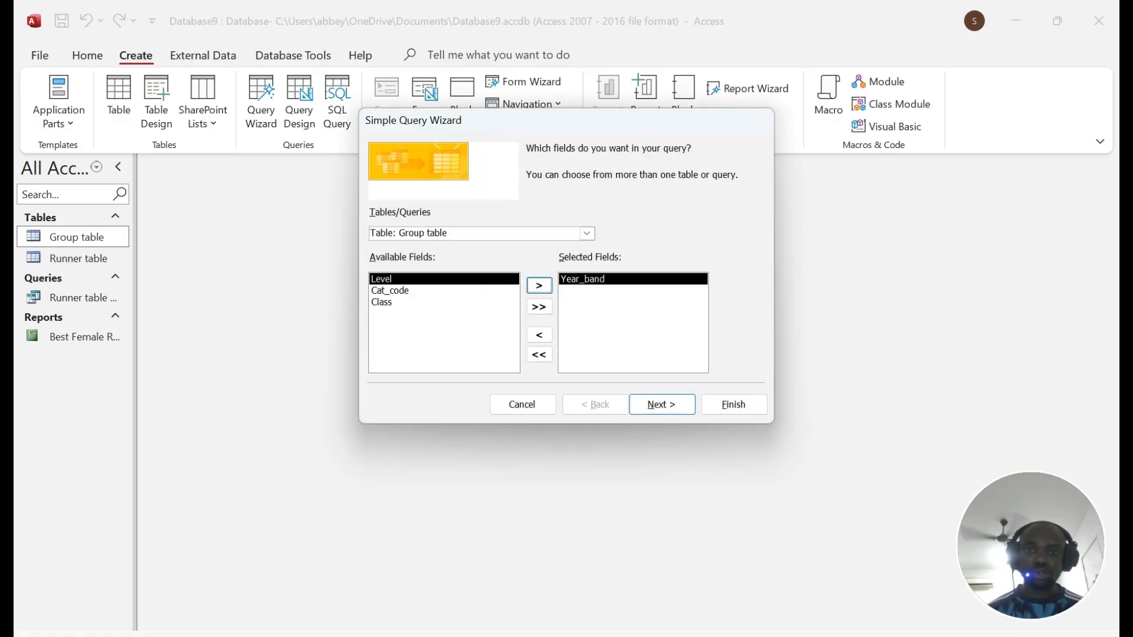
{"action": "left_click", "coordinate": [539, 286]}
{"action": "left_click", "coordinate": [539, 285]}
{"action": "left_click", "coordinate": [538, 286]}
{"action": "left_click", "coordinate": [587, 233]}
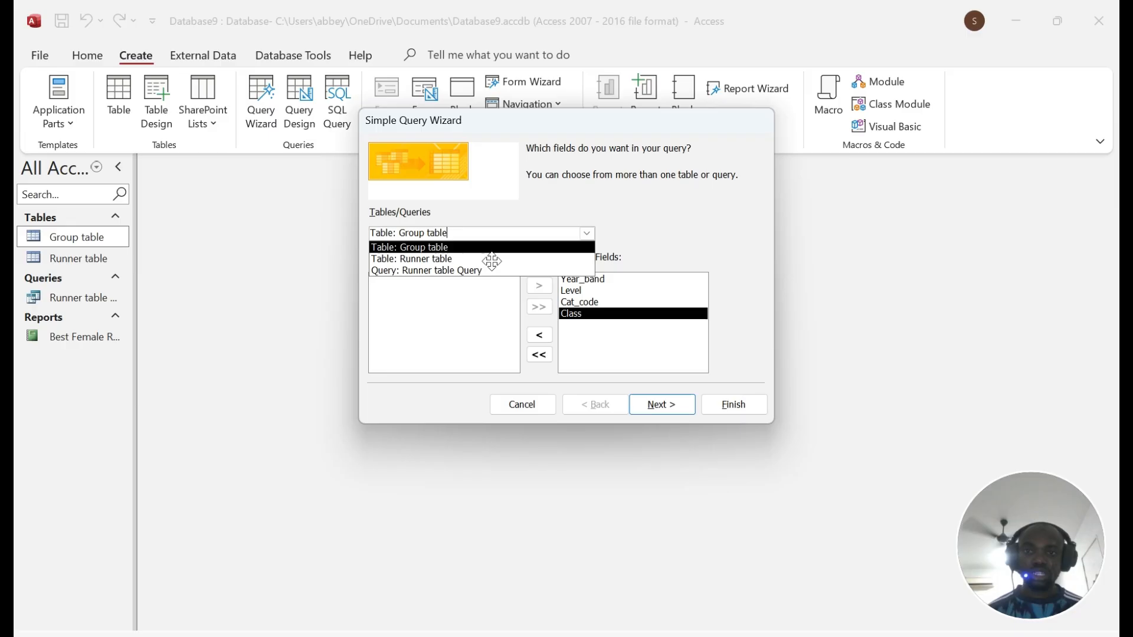
{"action": "left_click", "coordinate": [437, 259]}
{"action": "left_click", "coordinate": [539, 307]}
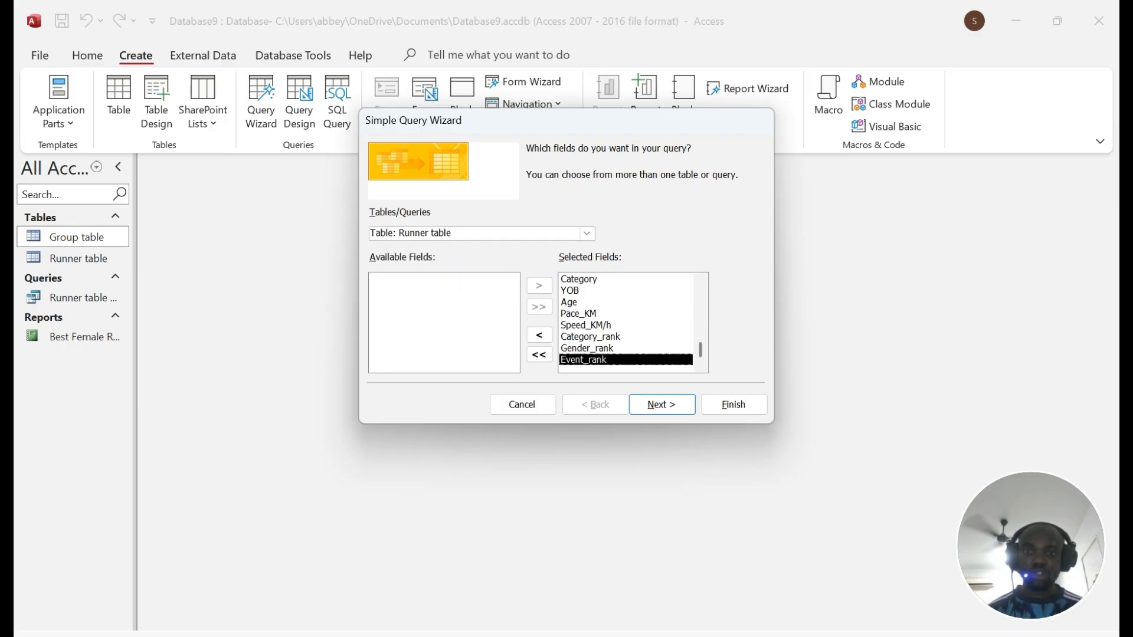
{"action": "left_click", "coordinate": [587, 233]}
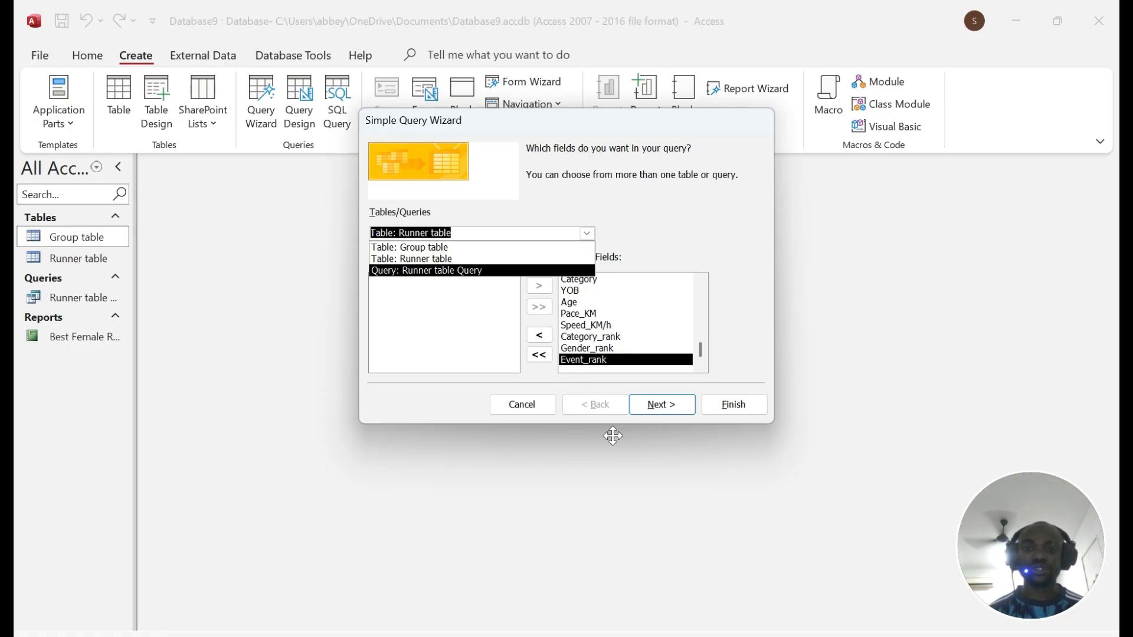
Step: Keep it a detail query, title it '2nd Query', and finish the wizard
{"action": "left_click", "coordinate": [660, 405]}
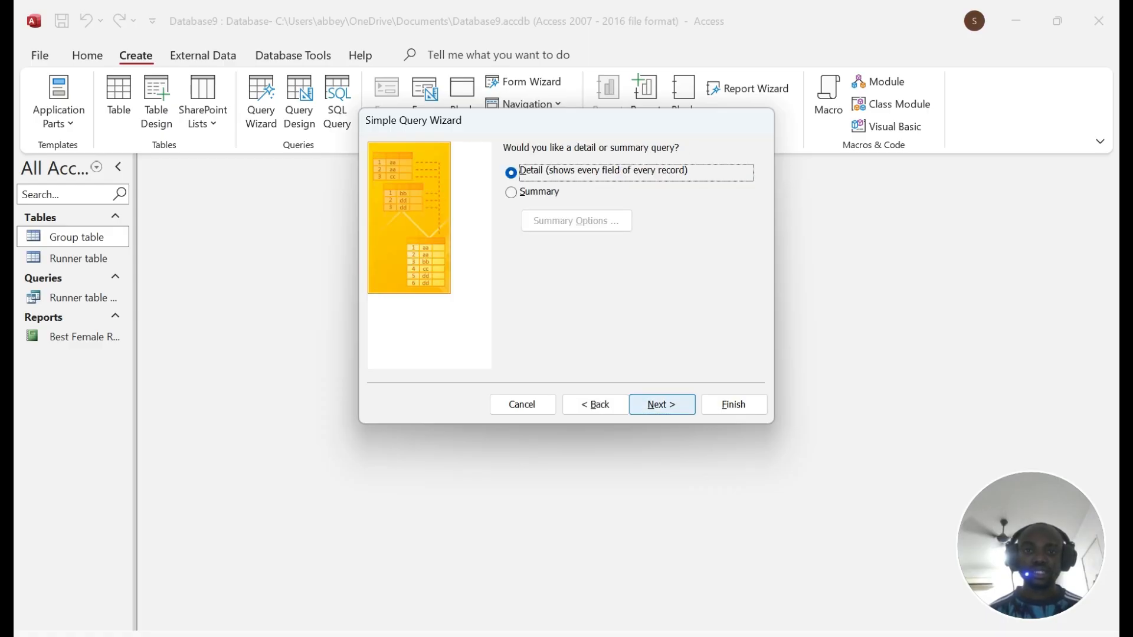
{"action": "key", "text": "Return"}
{"action": "left_click", "coordinate": [583, 169]}
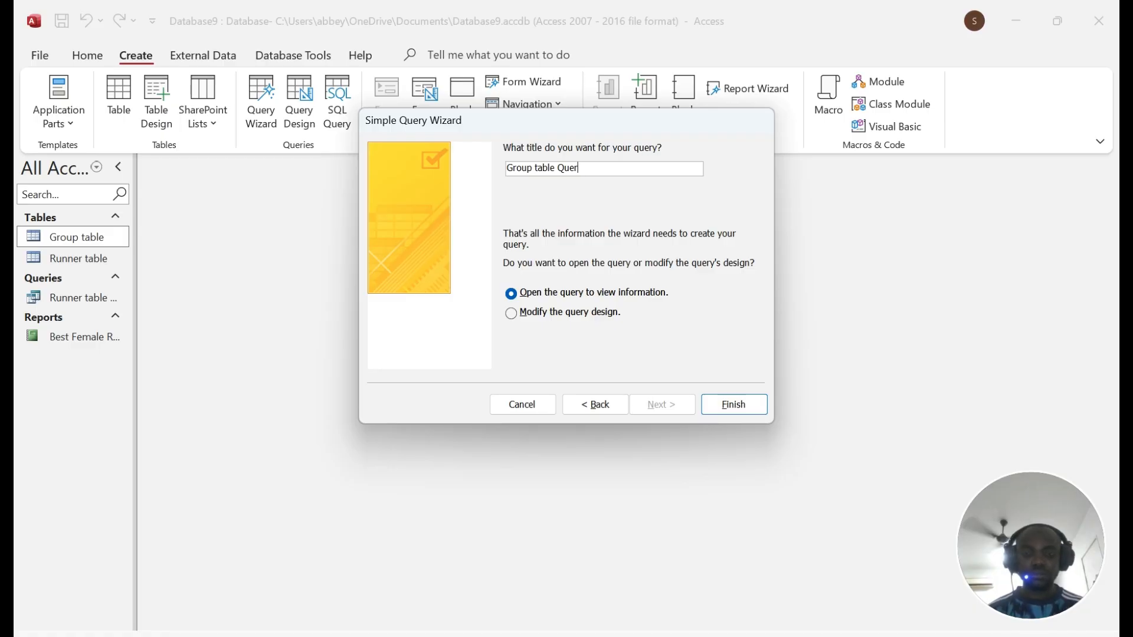
{"action": "key", "text": "BackSpace"}
{"action": "key", "text": "BackSpace"}
{"action": "key", "text": "BackSpace"}
{"action": "key", "text": "BackSpace"}
{"action": "key", "text": "BackSpace"}
{"action": "key", "text": "BackSpace"}
{"action": "key", "text": "BackSpace"}
{"action": "key", "text": "BackSpace"}
{"action": "key", "text": "BackSpace"}
{"action": "key", "text": "BackSpace"}
{"action": "key", "text": "BackSpace"}
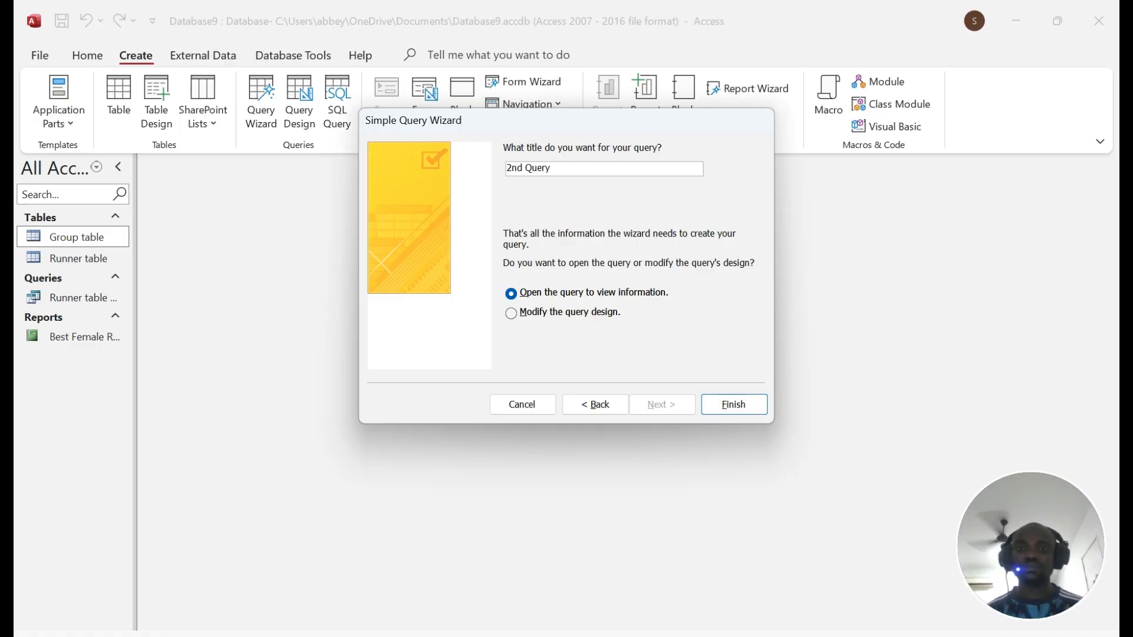
{"action": "left_click", "coordinate": [733, 407]}
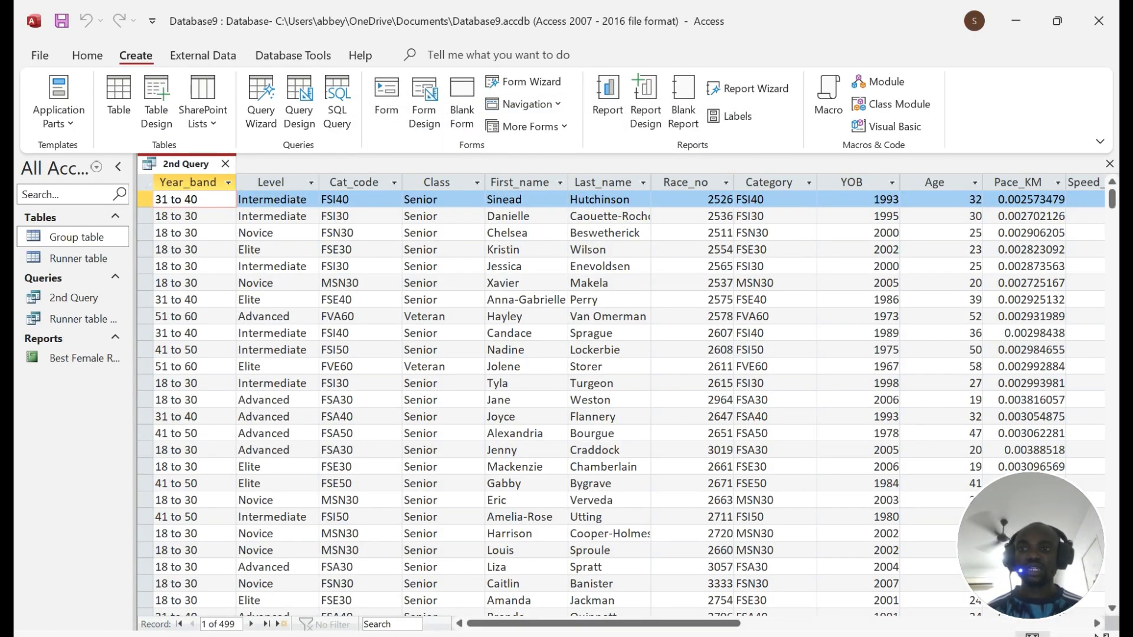
Step: Open 2nd Query in Design View
{"action": "right_click", "coordinate": [188, 164]}
{"action": "left_click", "coordinate": [252, 260]}
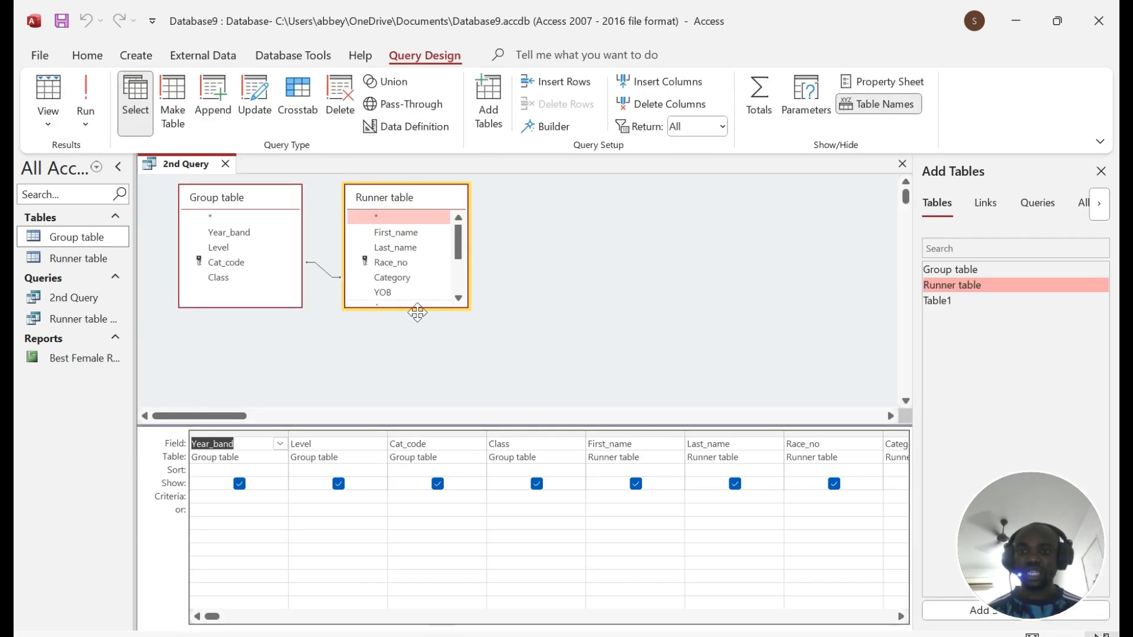
{"action": "mouse_move", "coordinate": [525, 634]}
{"action": "left_click", "coordinate": [551, 619]}
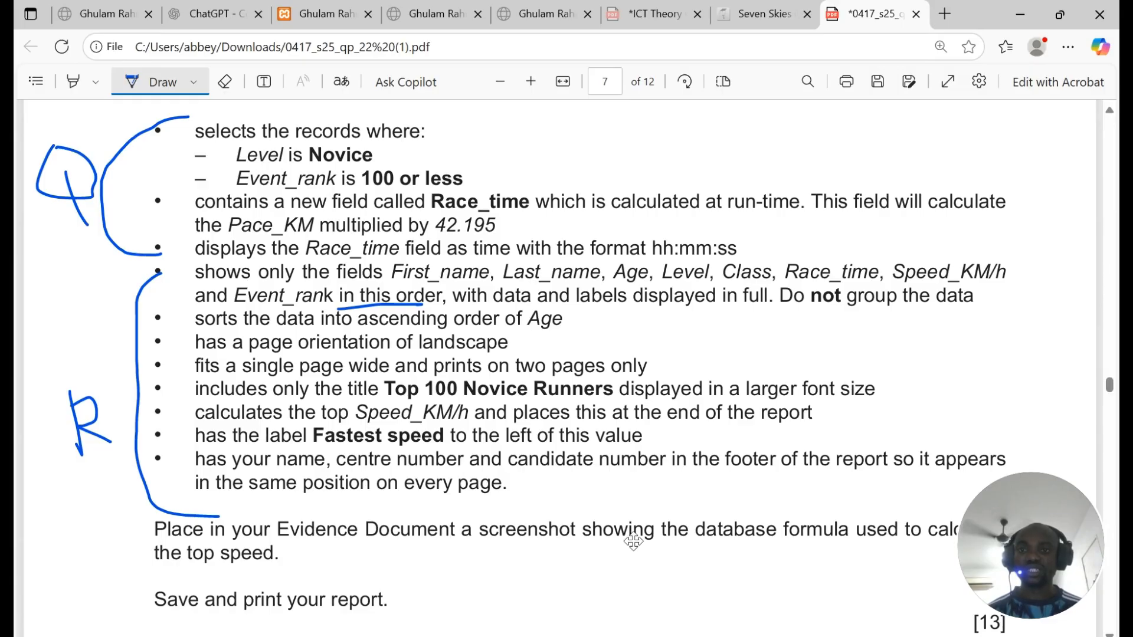
{"action": "left_click", "coordinate": [525, 634]}
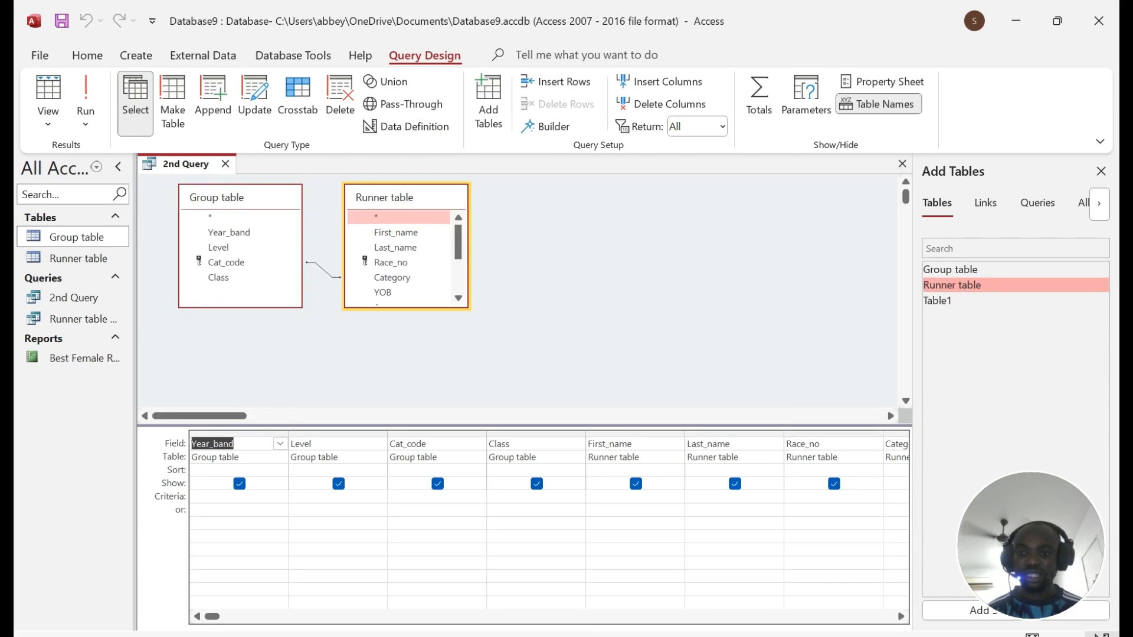
Step: Set the Level criterion to Novice, run it to check 132 records, and return to design
{"action": "left_click", "coordinate": [322, 497]}
{"action": "type", "text": "Novice"}
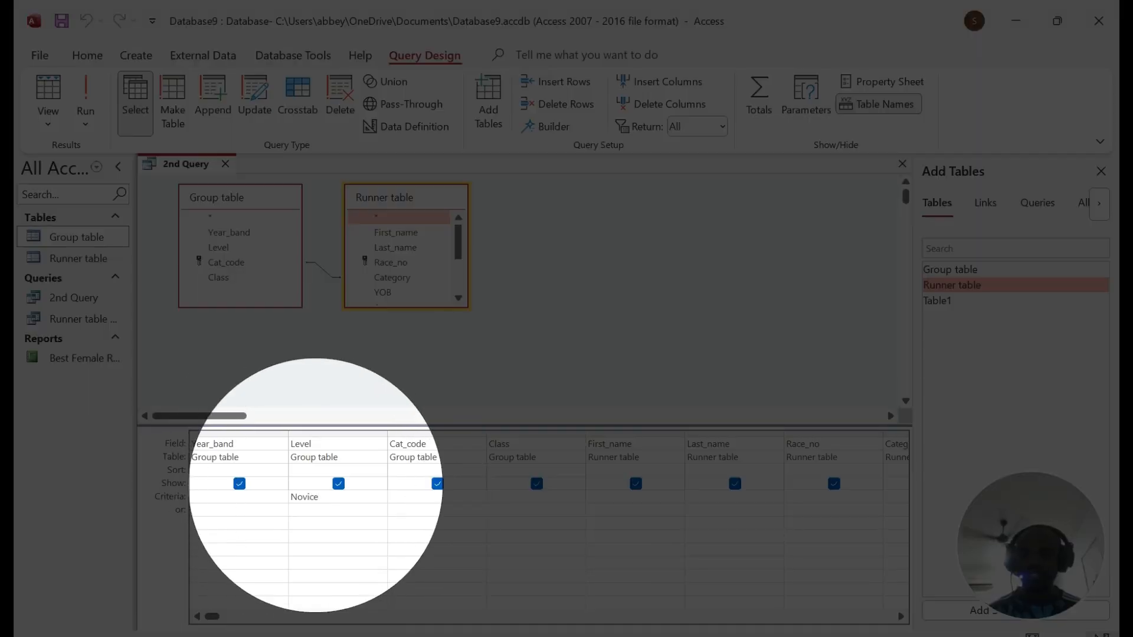
{"action": "left_click", "coordinate": [86, 95]}
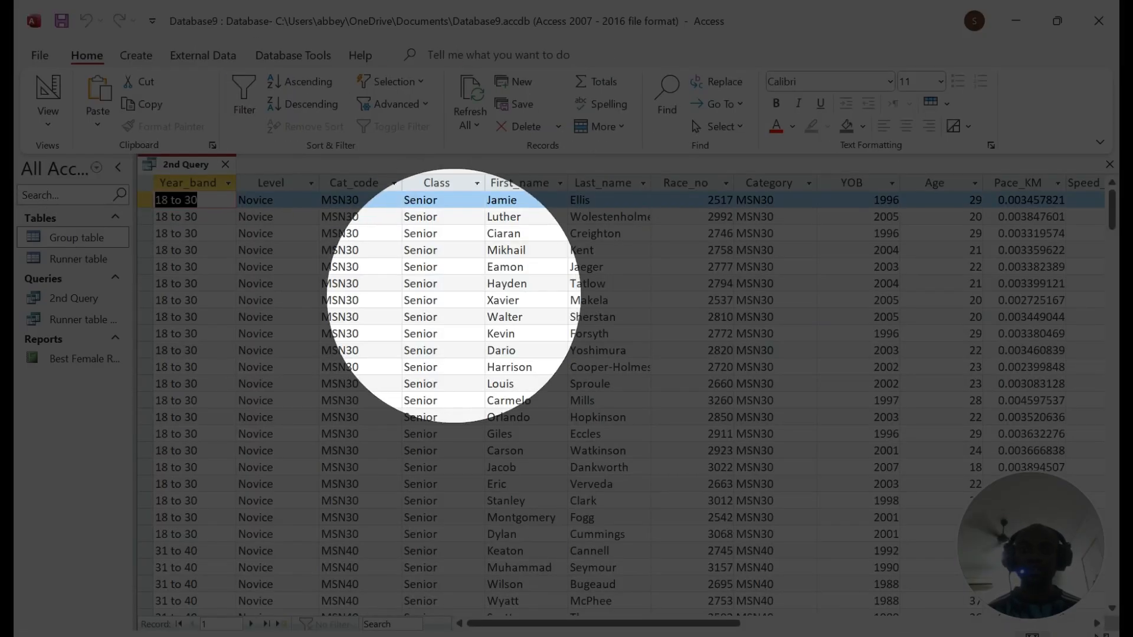
{"action": "scroll", "coordinate": [619, 401], "scroll_direction": "down", "scroll_amount": 7}
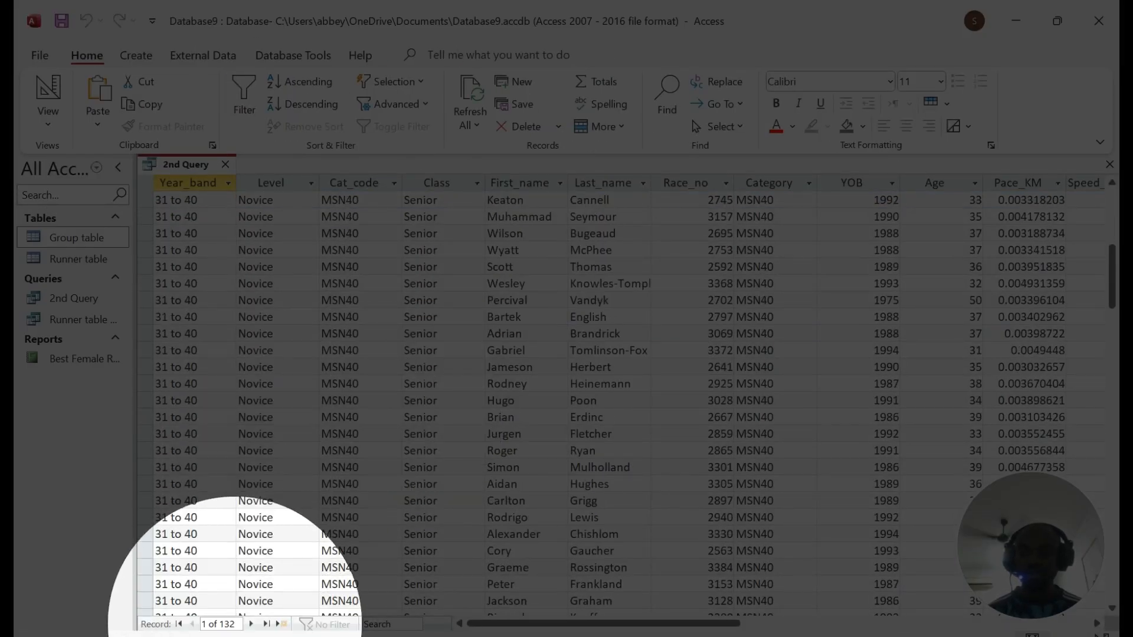
{"action": "left_click", "coordinate": [48, 98]}
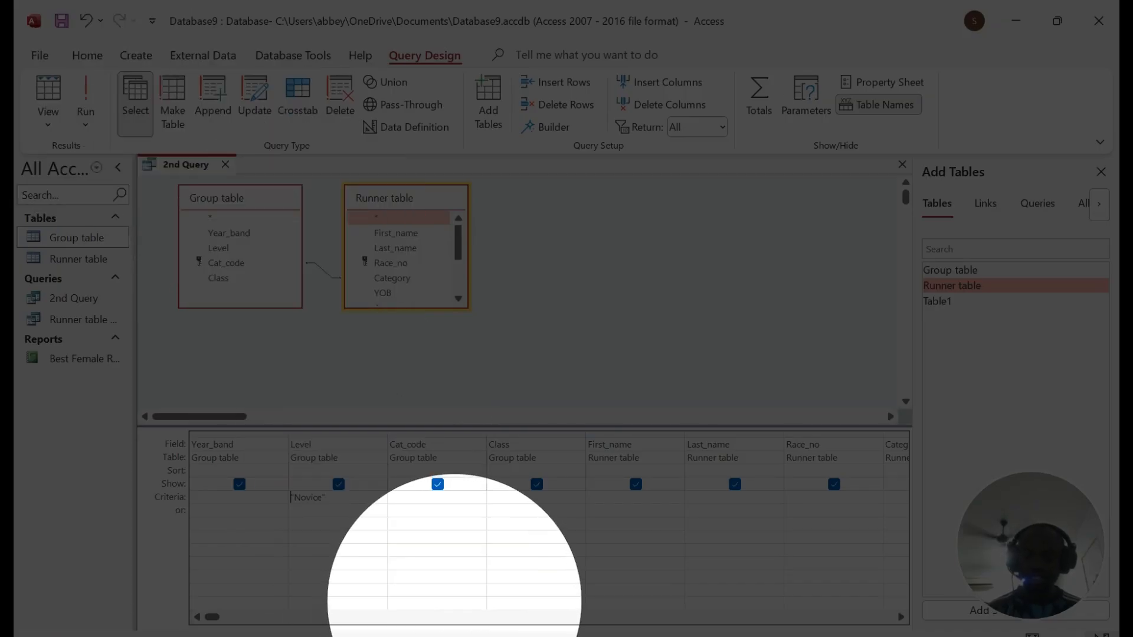
Step: Underline 'Event_rank is' in question 19 of the exam PDF and return to Access
{"action": "key", "text": "alt+Tab"}
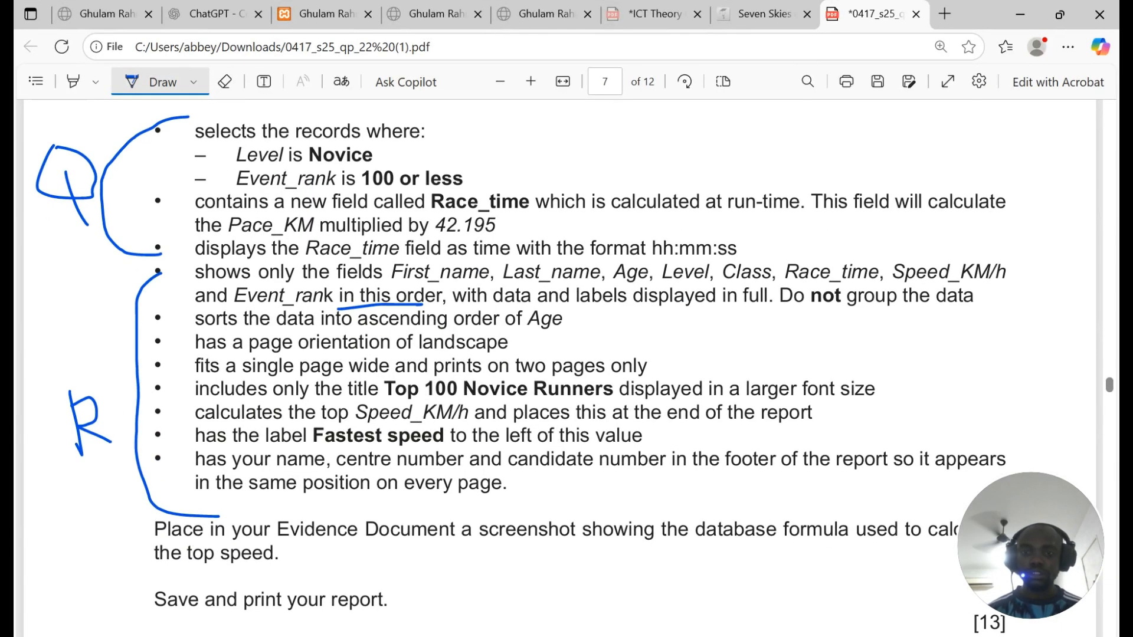
{"action": "scroll", "coordinate": [354, 266], "scroll_direction": "down", "scroll_amount": 2}
{"action": "scroll", "coordinate": [318, 253], "scroll_direction": "up", "scroll_amount": 4}
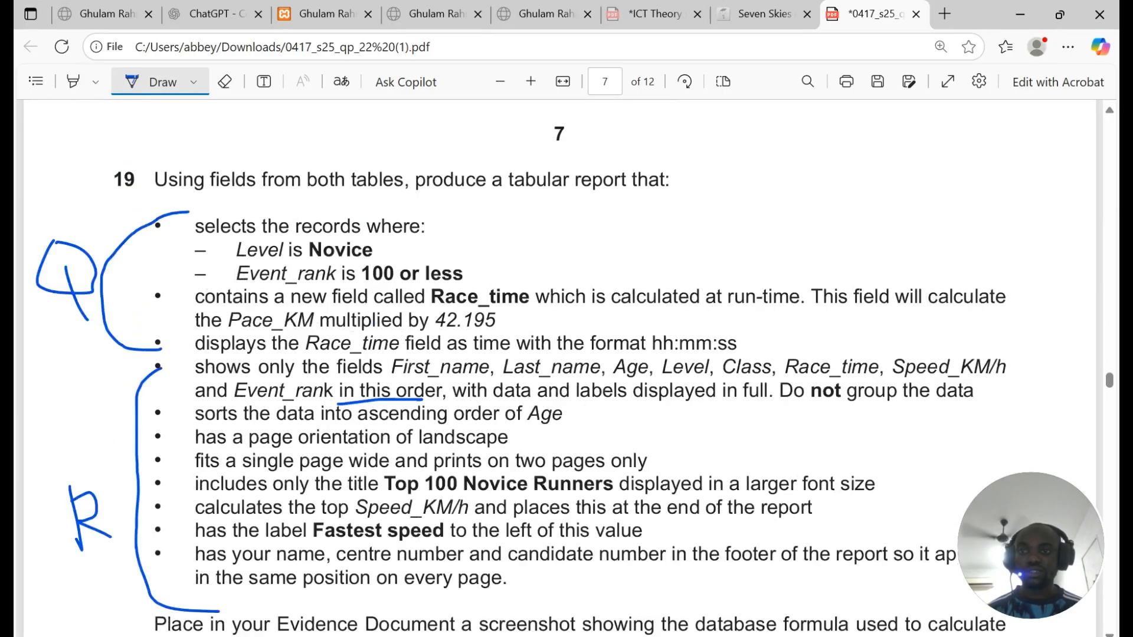
{"action": "left_click_drag", "start_coordinate": [240, 274], "coordinate": [345, 270]}
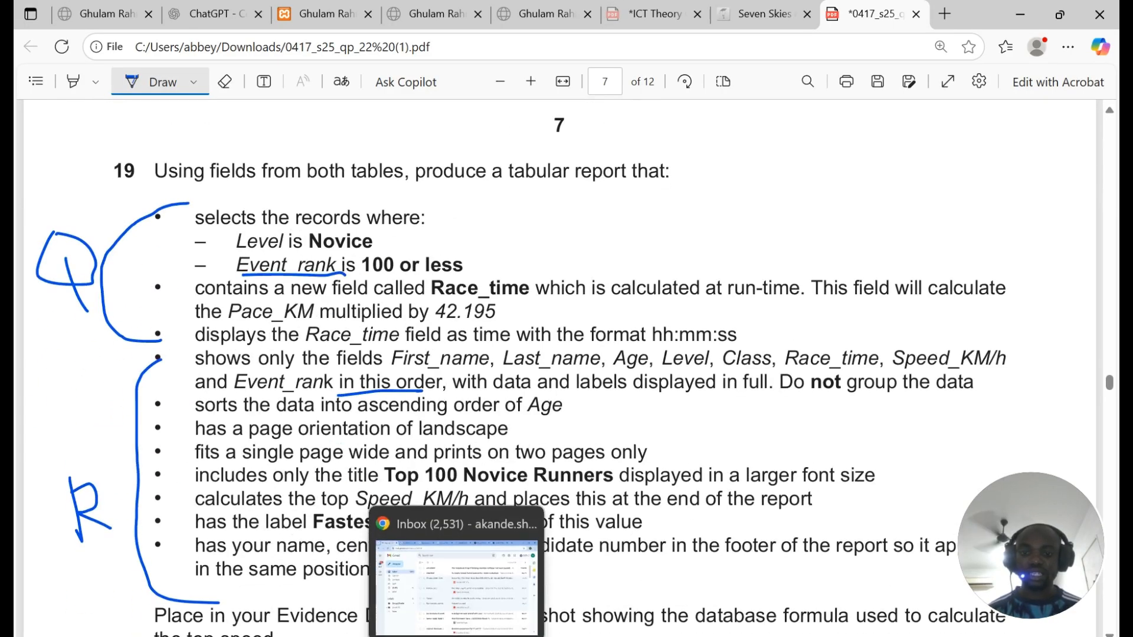
{"action": "left_click", "coordinate": [532, 636]}
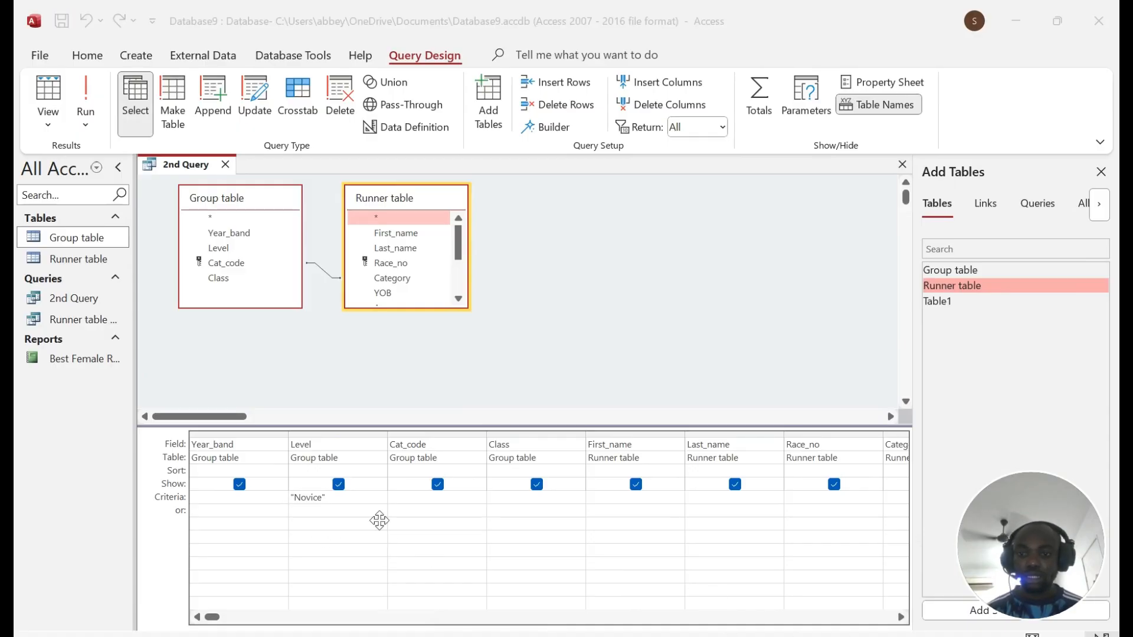
Step: Add an Event_rank criterion of <=100 and run the query
{"action": "left_click", "coordinate": [390, 523]}
{"action": "left_click", "coordinate": [901, 617]}
{"action": "left_click", "coordinate": [901, 618]}
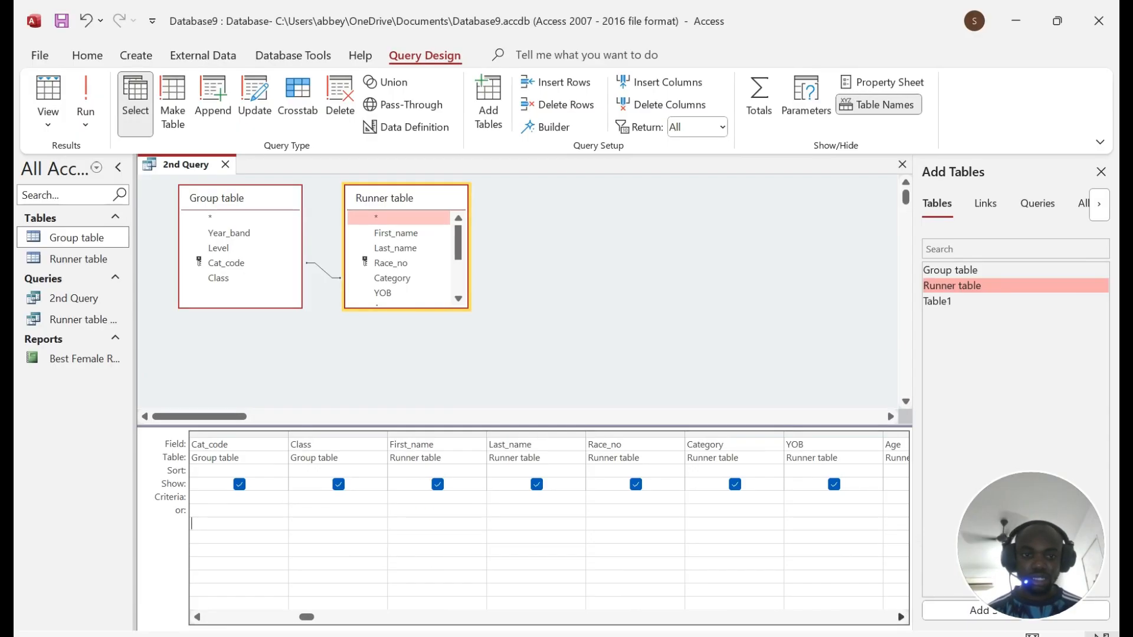
{"action": "scroll", "coordinate": [549, 525], "scroll_direction": "right", "scroll_amount": 7}
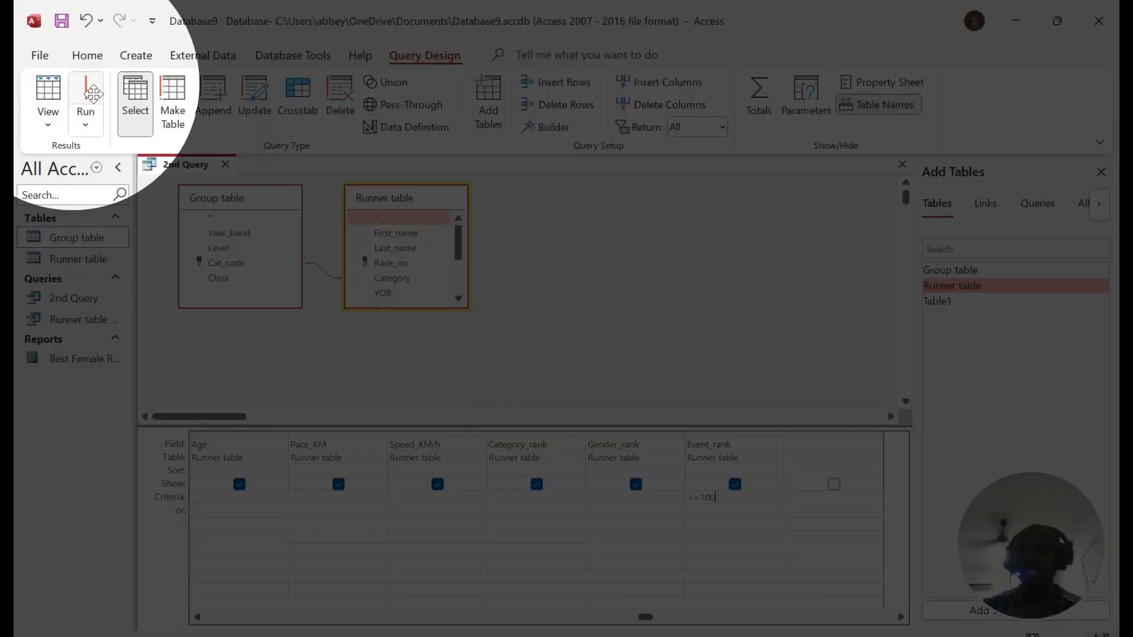
{"action": "left_click", "coordinate": [93, 92]}
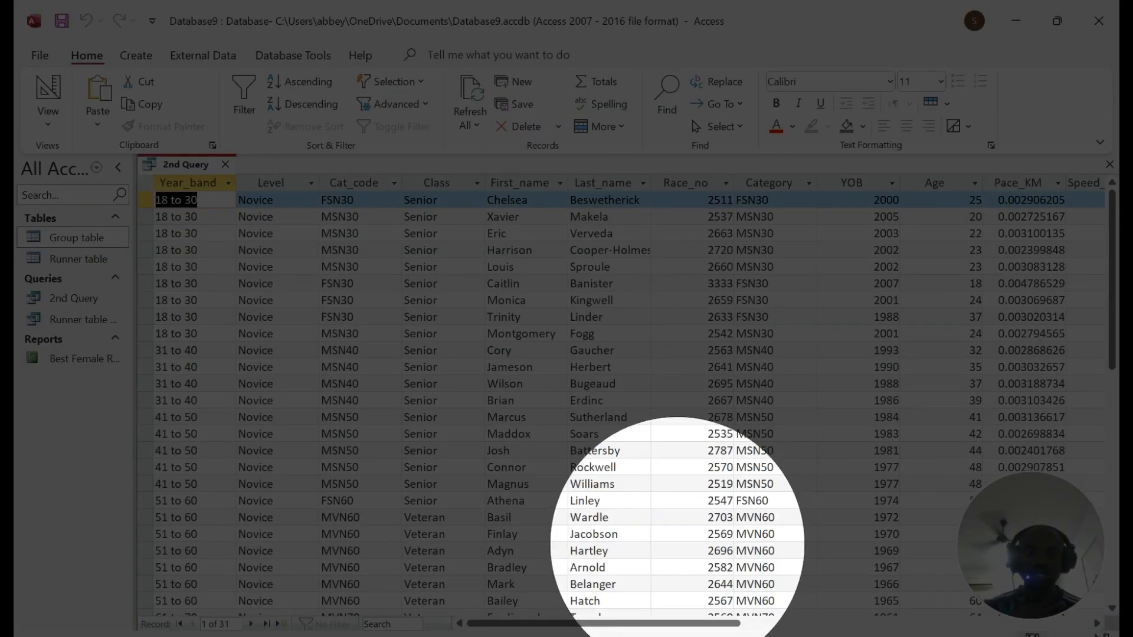
Step: Look through the 31 resulting records, then go back to the exam paper
{"action": "left_click_drag", "start_coordinate": [605, 624], "coordinate": [831, 624]}
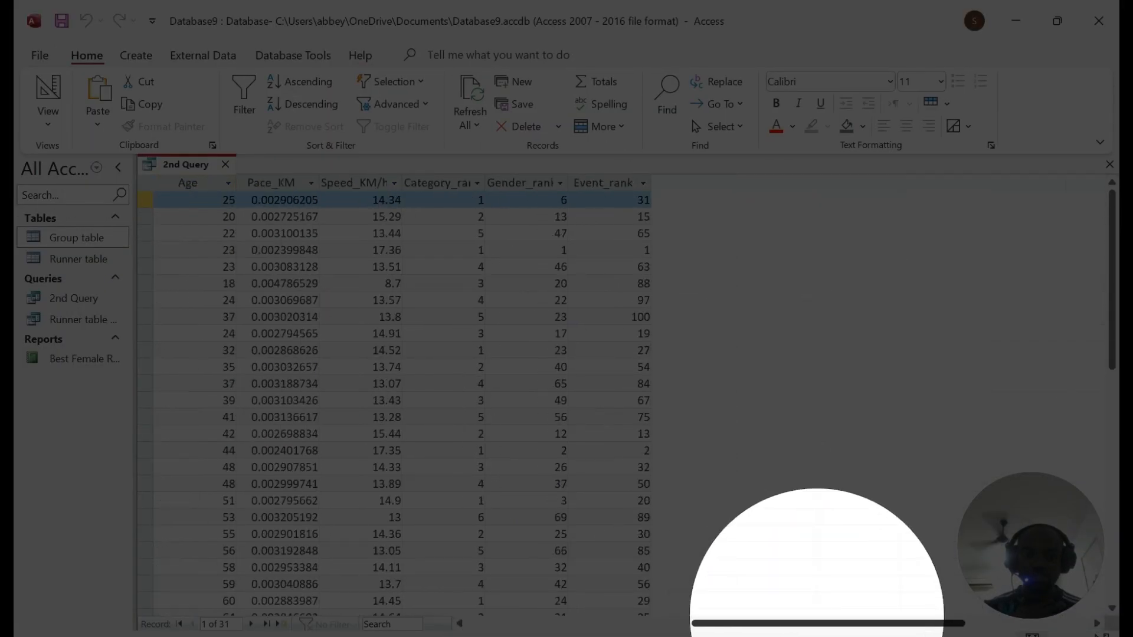
{"action": "scroll", "coordinate": [616, 236], "scroll_direction": "down", "scroll_amount": 9}
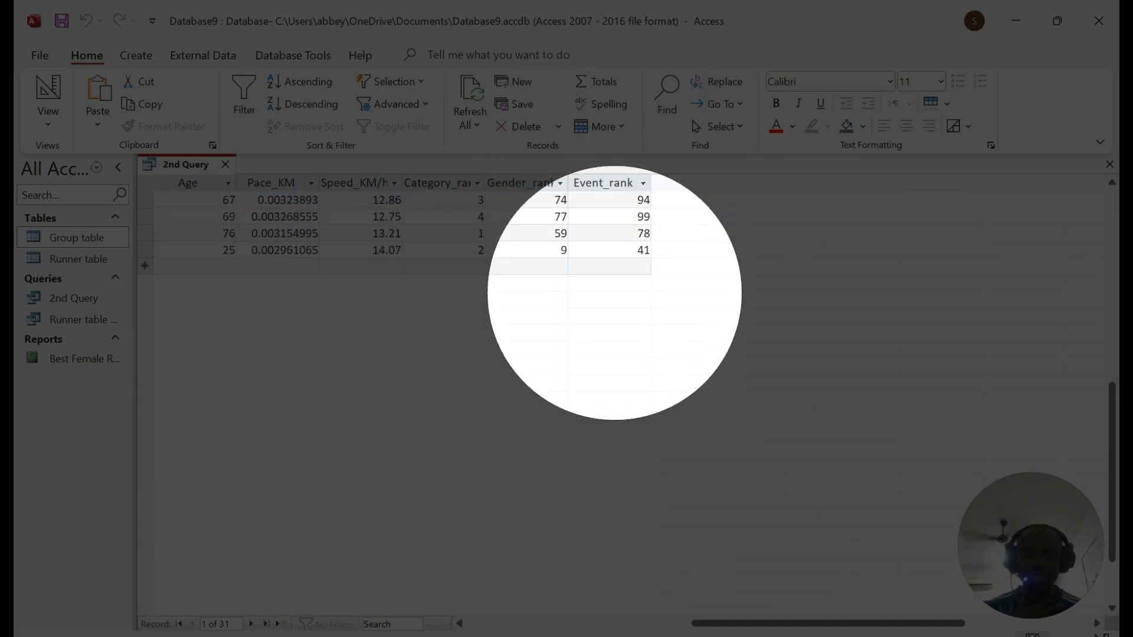
{"action": "scroll", "coordinate": [619, 230], "scroll_direction": "up", "scroll_amount": 9}
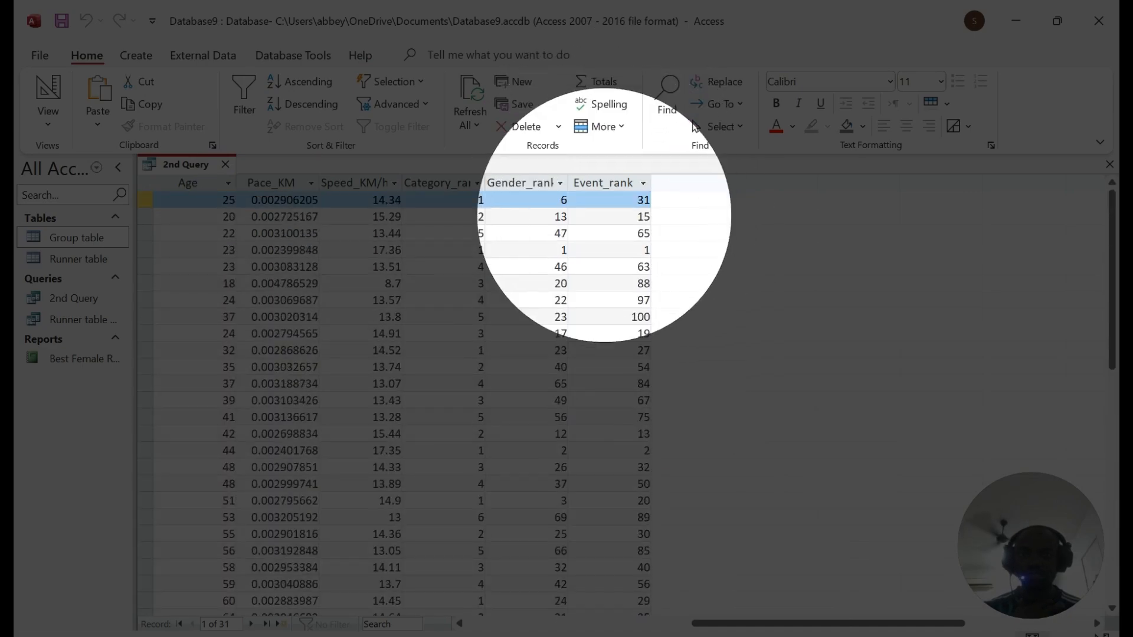
{"action": "left_click_drag", "start_coordinate": [749, 625], "coordinate": [343, 625]}
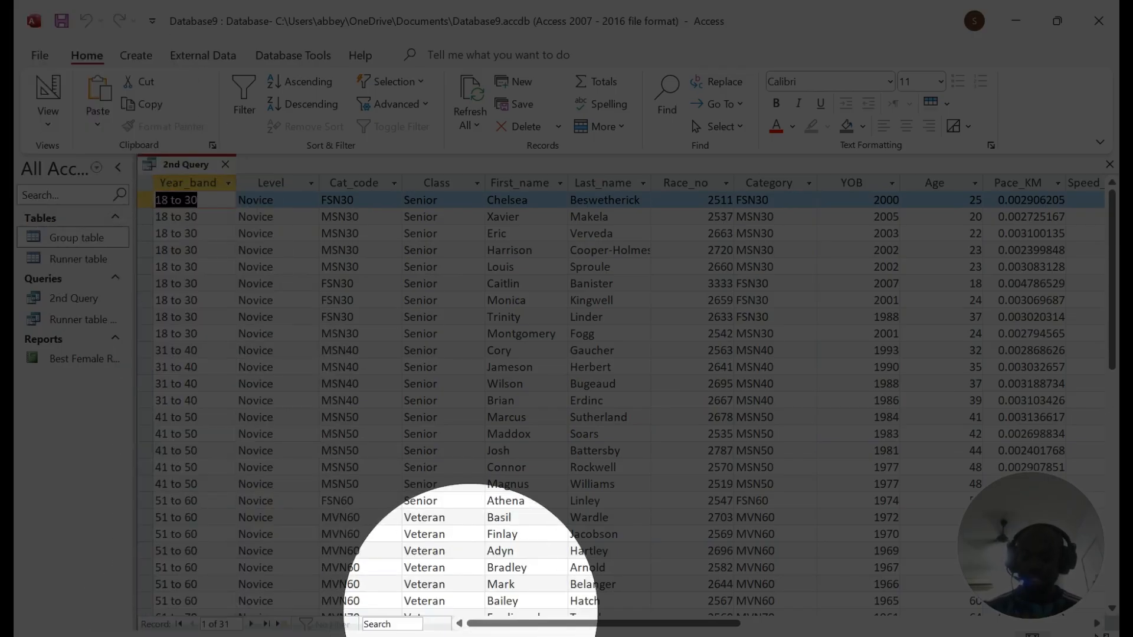
{"action": "key", "text": "alt+Tab"}
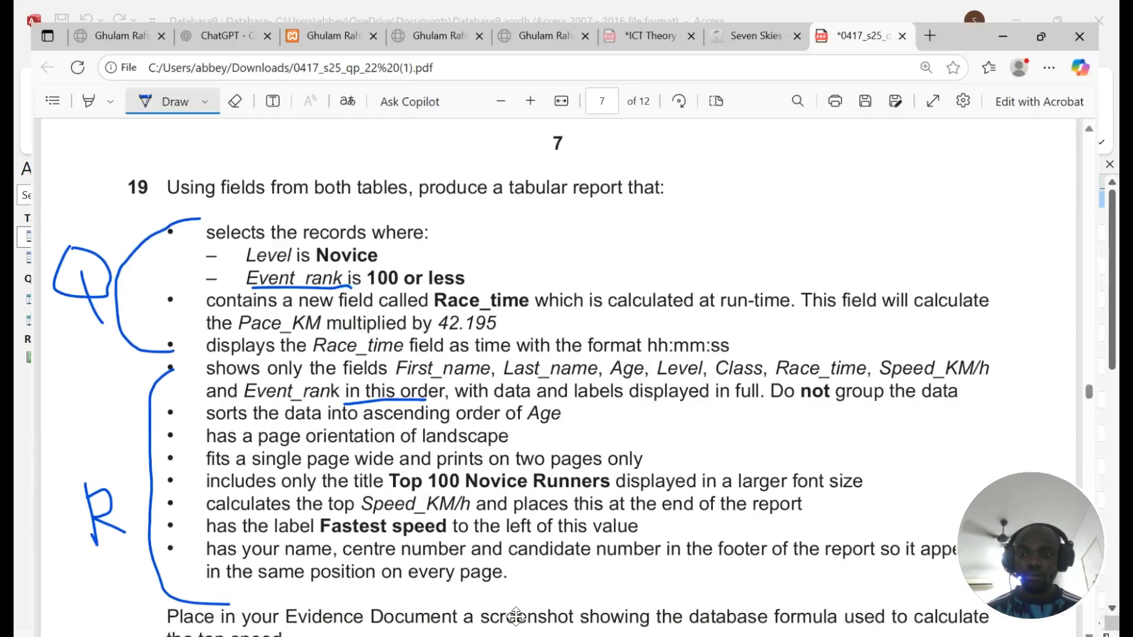
{"action": "scroll", "coordinate": [428, 264], "scroll_direction": "down", "scroll_amount": 1}
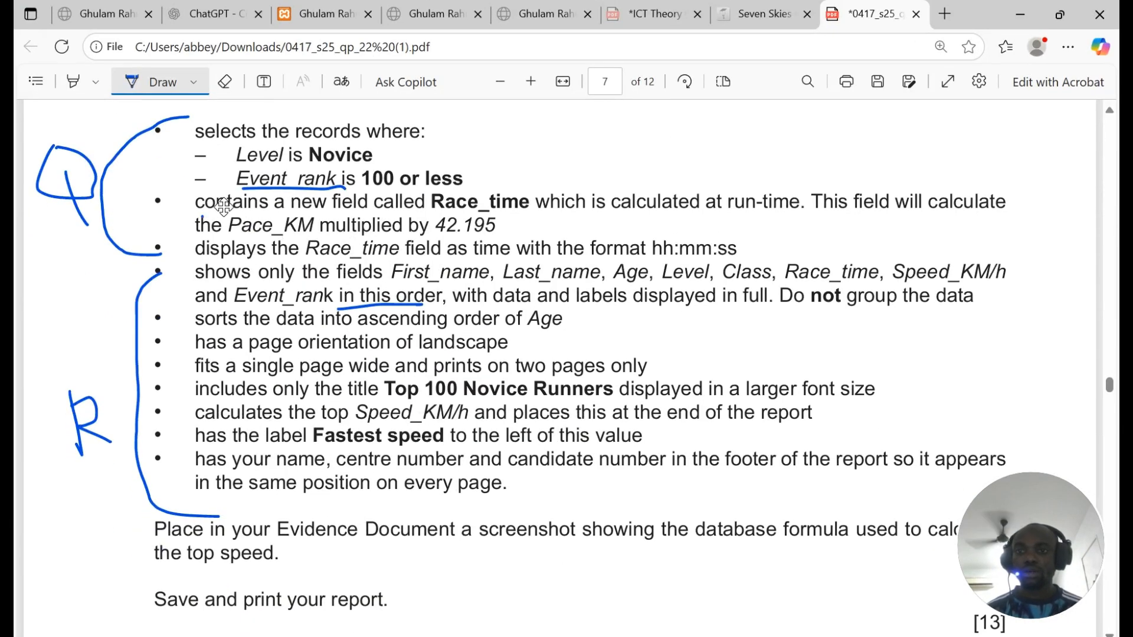
Step: Underline the Race_time field requirement in the PDF and return to the query design
{"action": "left_click_drag", "start_coordinate": [202, 218], "coordinate": [534, 211]}
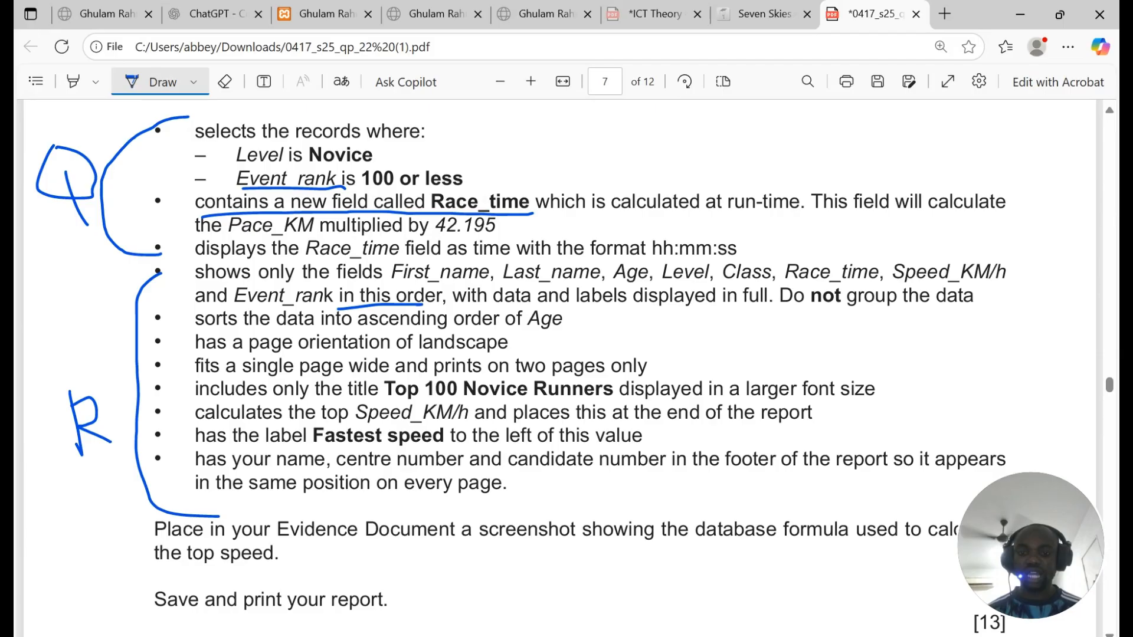
{"action": "key", "text": "alt+Tab"}
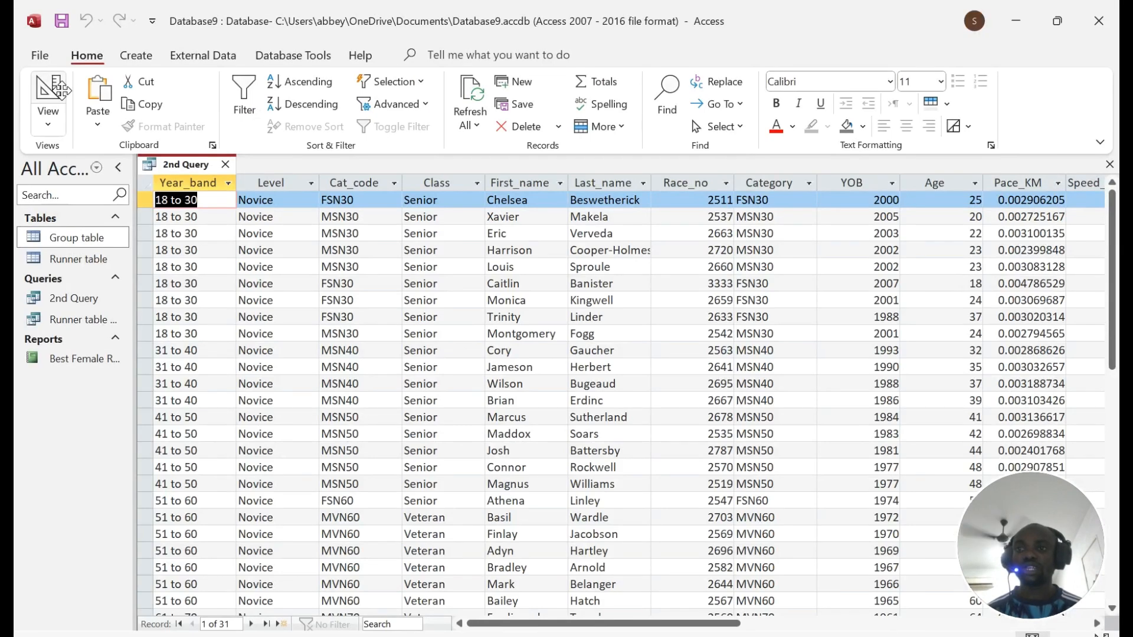
{"action": "left_click", "coordinate": [51, 97]}
Step: Open the Expression Builder for a new field in the first empty column
{"action": "left_click", "coordinate": [816, 445]}
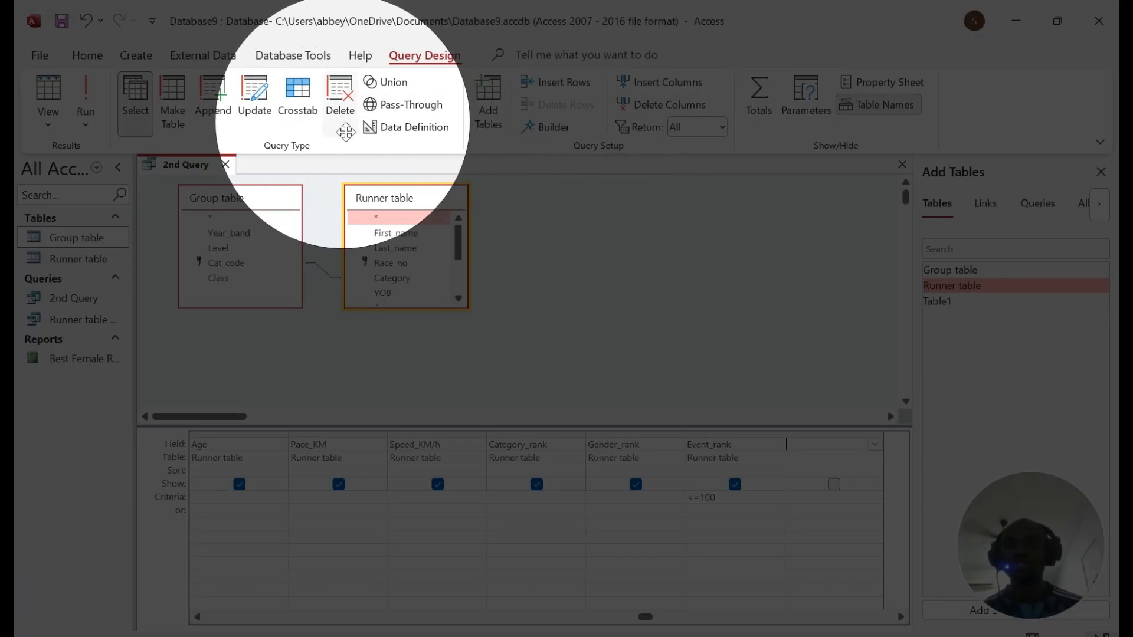
{"action": "type", "text": "yty"}
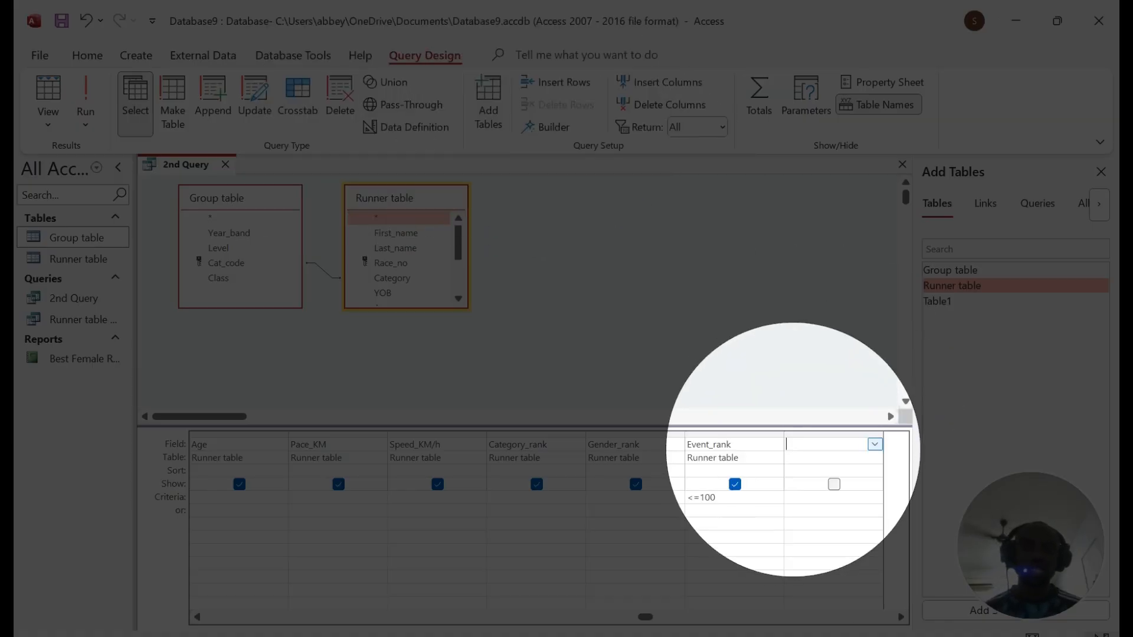
{"action": "key", "text": "BackSpace"}
{"action": "key", "text": "BackSpace"}
{"action": "key", "text": "BackSpace"}
{"action": "key", "text": "BackSpace"}
{"action": "key", "text": "BackSpace"}
{"action": "key", "text": "BackSpace"}
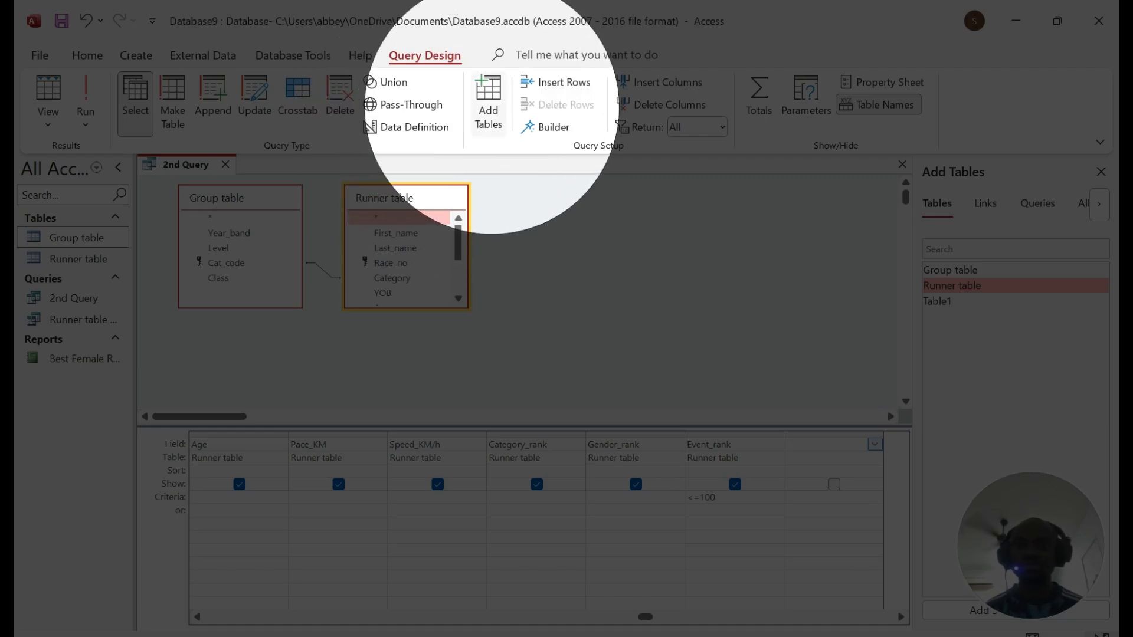
{"action": "left_click", "coordinate": [538, 120]}
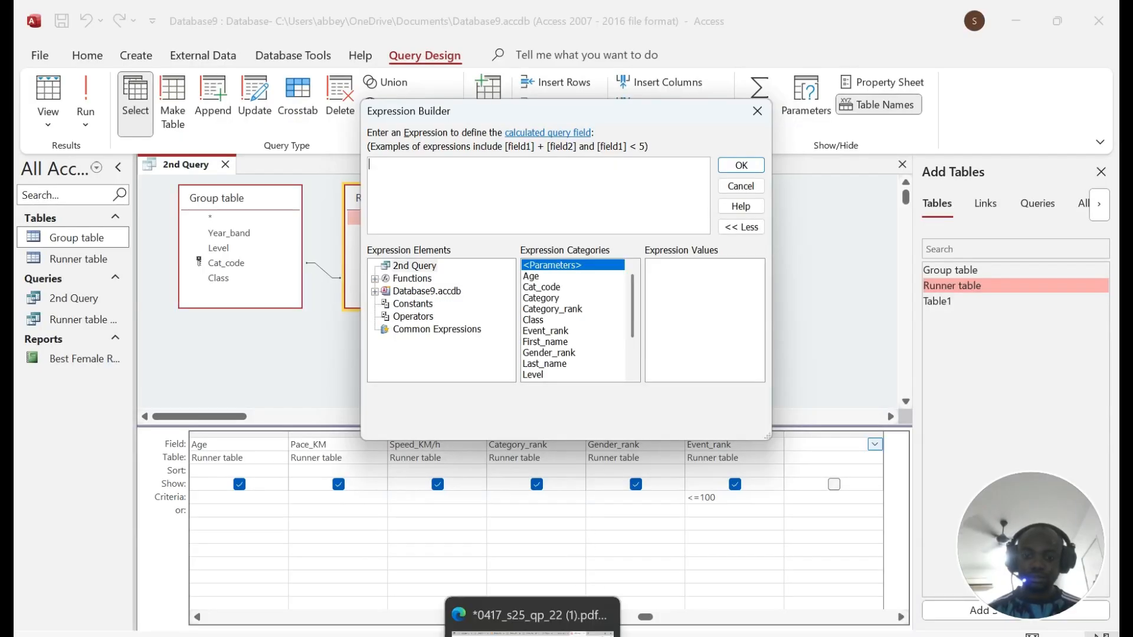
Step: Copy the field name Race_time from the question and paste it into the expression
{"action": "left_click", "coordinate": [586, 591]}
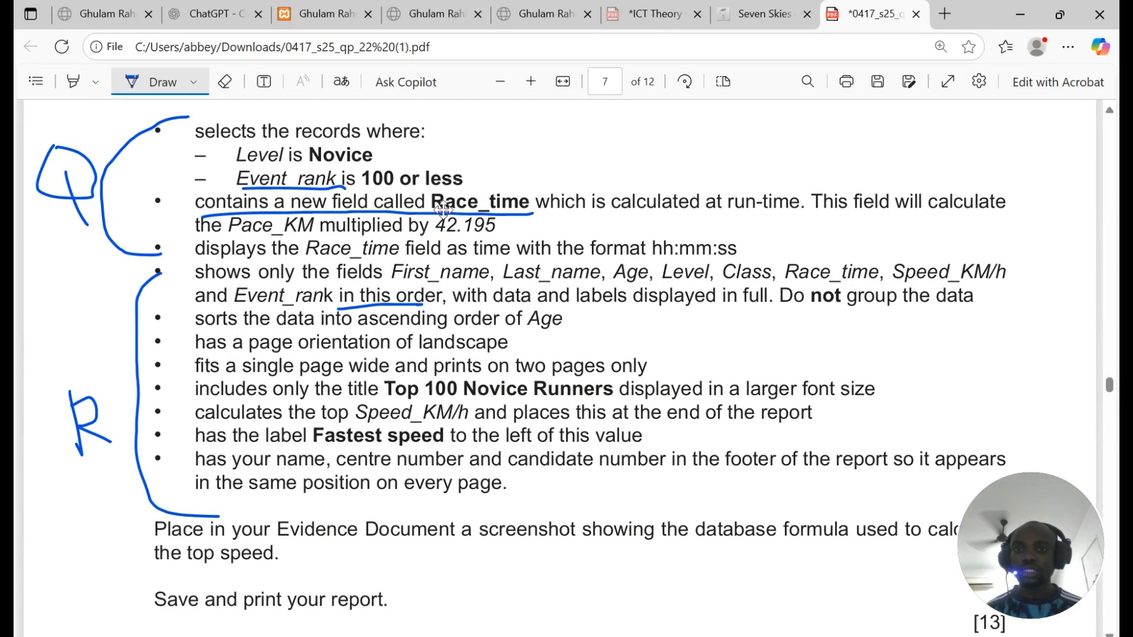
{"action": "left_click", "coordinate": [177, 86]}
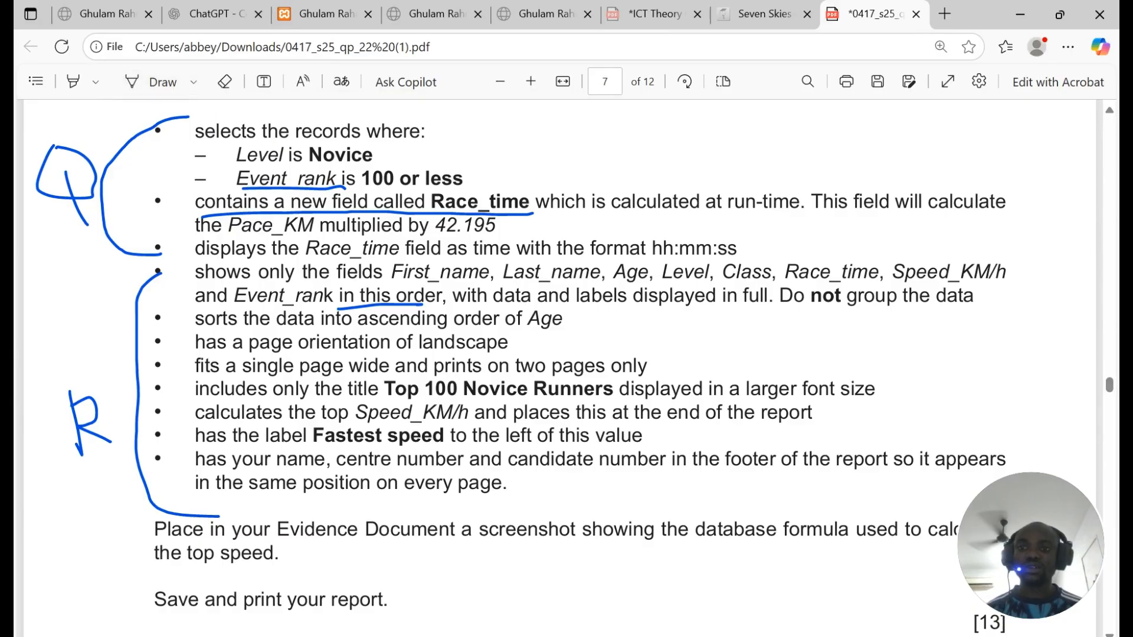
{"action": "left_click_drag", "start_coordinate": [431, 201], "coordinate": [530, 201]}
{"action": "key", "text": "ctrl+c"}
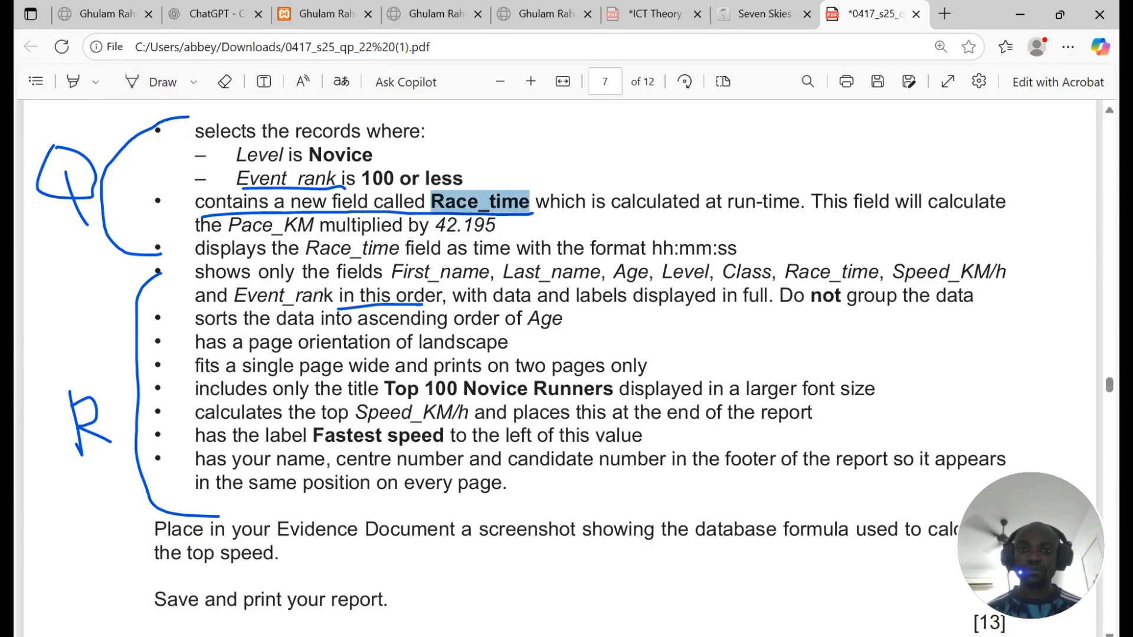
{"action": "left_click", "coordinate": [528, 635]}
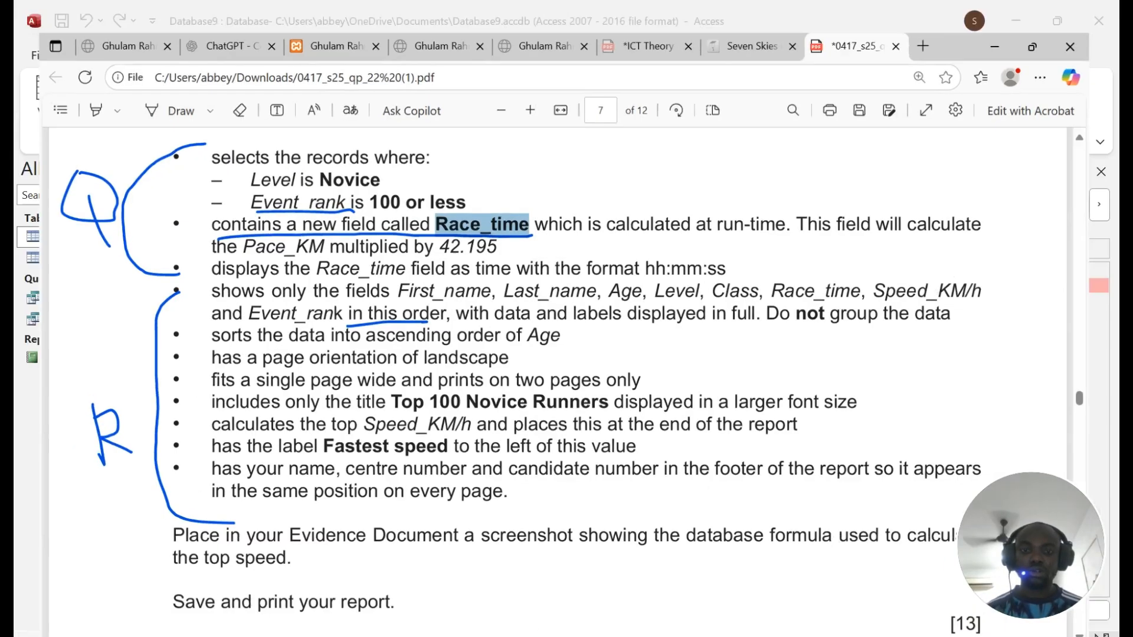
{"action": "key", "text": "ctrl+v"}
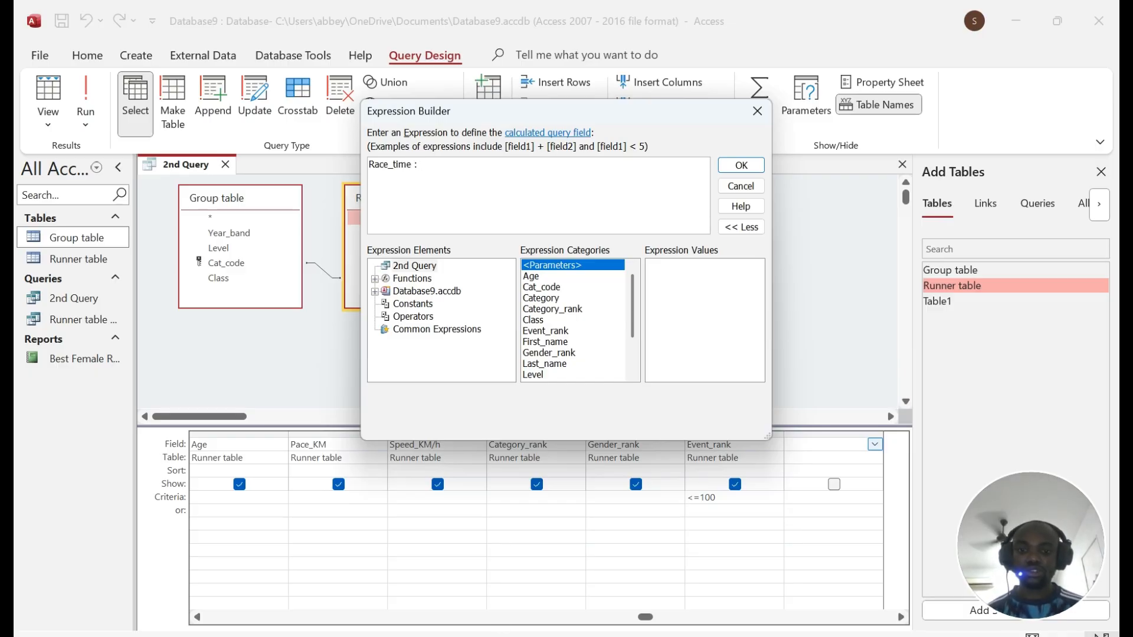
Step: Mark the Pace_KM requirement in the question and insert Pace_KM into the expression
{"action": "left_click", "coordinate": [528, 636]}
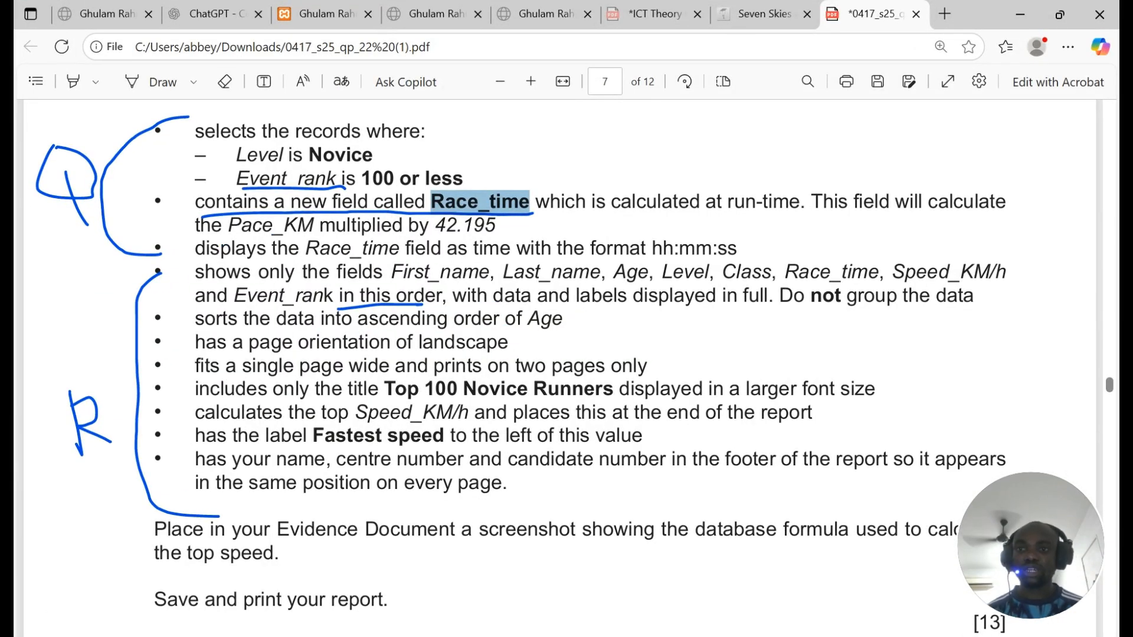
{"action": "left_click_drag", "start_coordinate": [223, 225], "coordinate": [318, 226]}
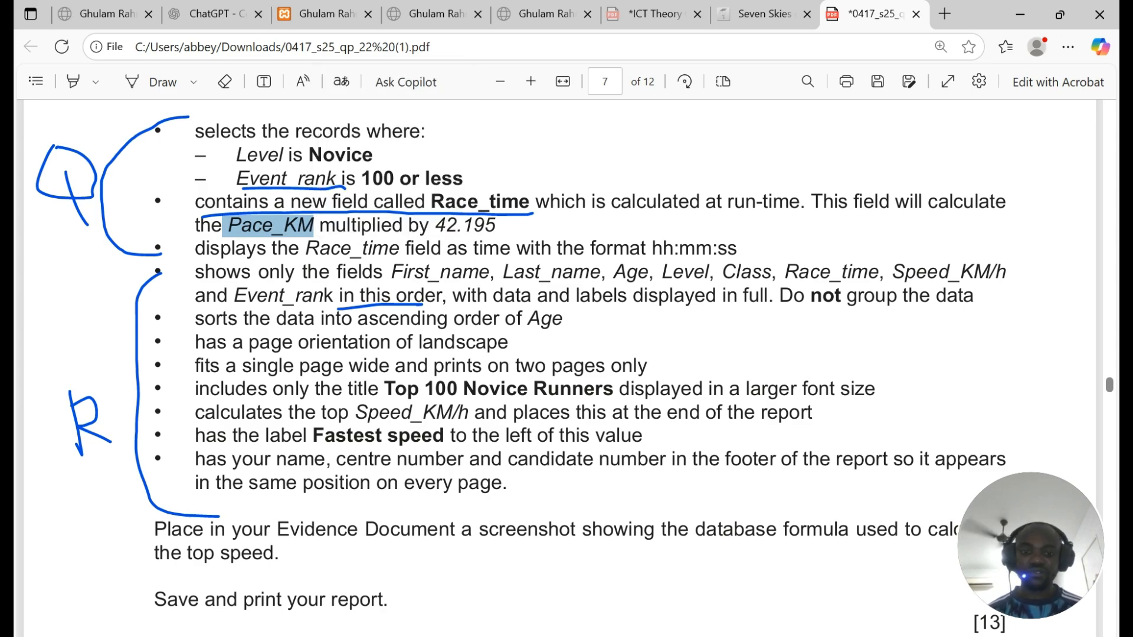
{"action": "key", "text": "alt+Tab"}
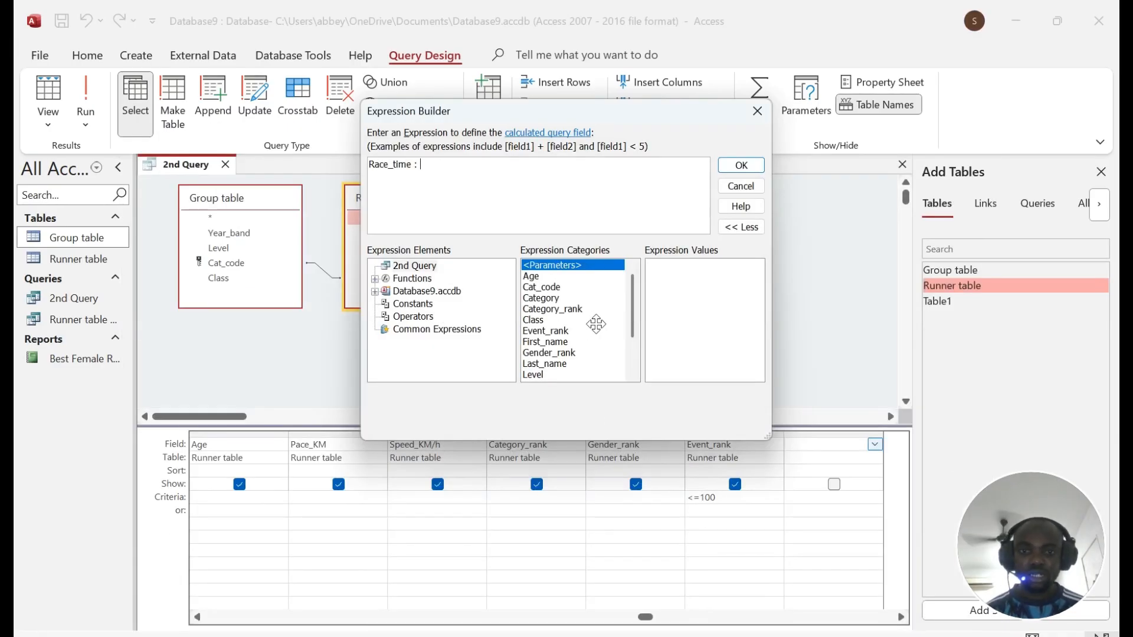
{"action": "scroll", "coordinate": [569, 331], "scroll_direction": "down", "scroll_amount": 2}
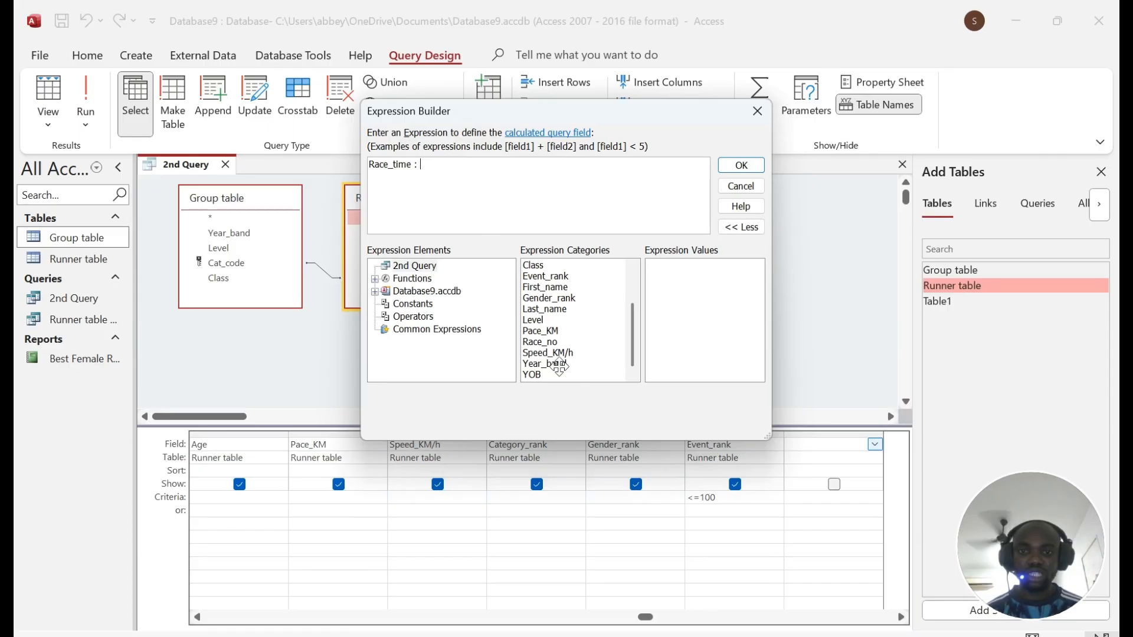
{"action": "left_click", "coordinate": [549, 353]}
{"action": "left_click", "coordinate": [560, 331]}
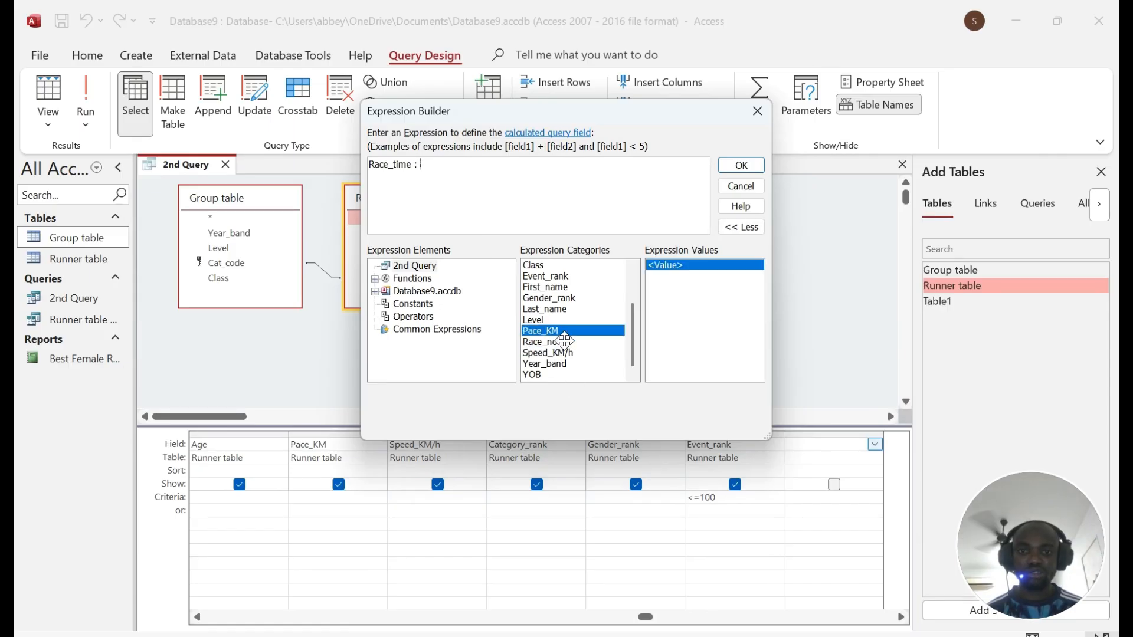
{"action": "scroll", "coordinate": [561, 309], "scroll_direction": "up", "scroll_amount": 1}
{"action": "scroll", "coordinate": [572, 318], "scroll_direction": "up", "scroll_amount": 3}
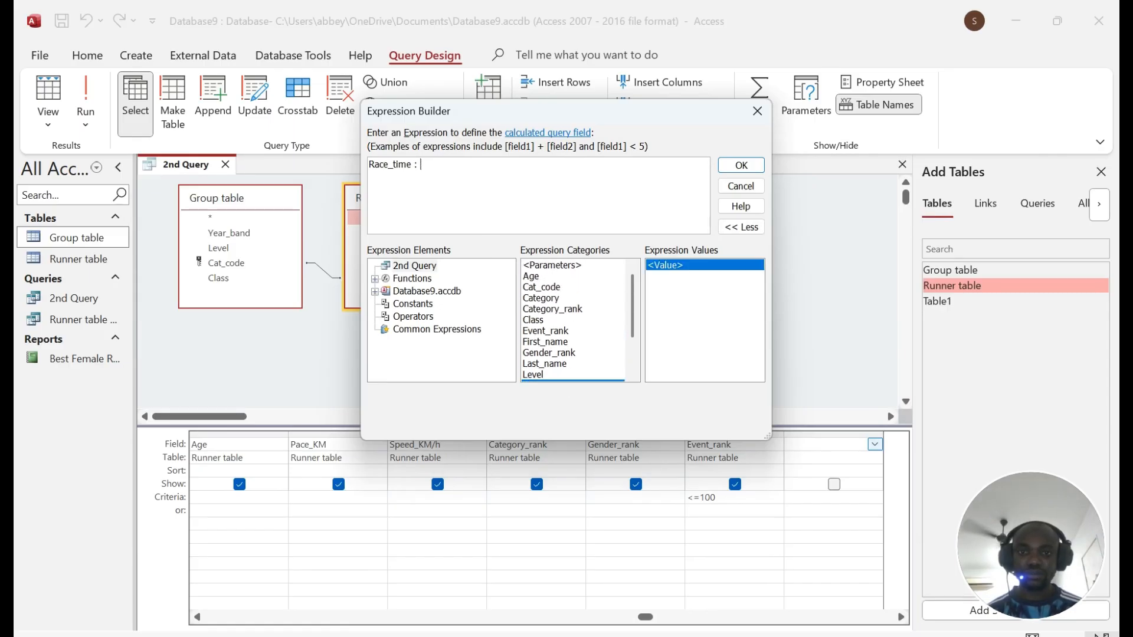
{"action": "scroll", "coordinate": [575, 330], "scroll_direction": "down", "scroll_amount": 3}
{"action": "left_click", "coordinate": [558, 354]}
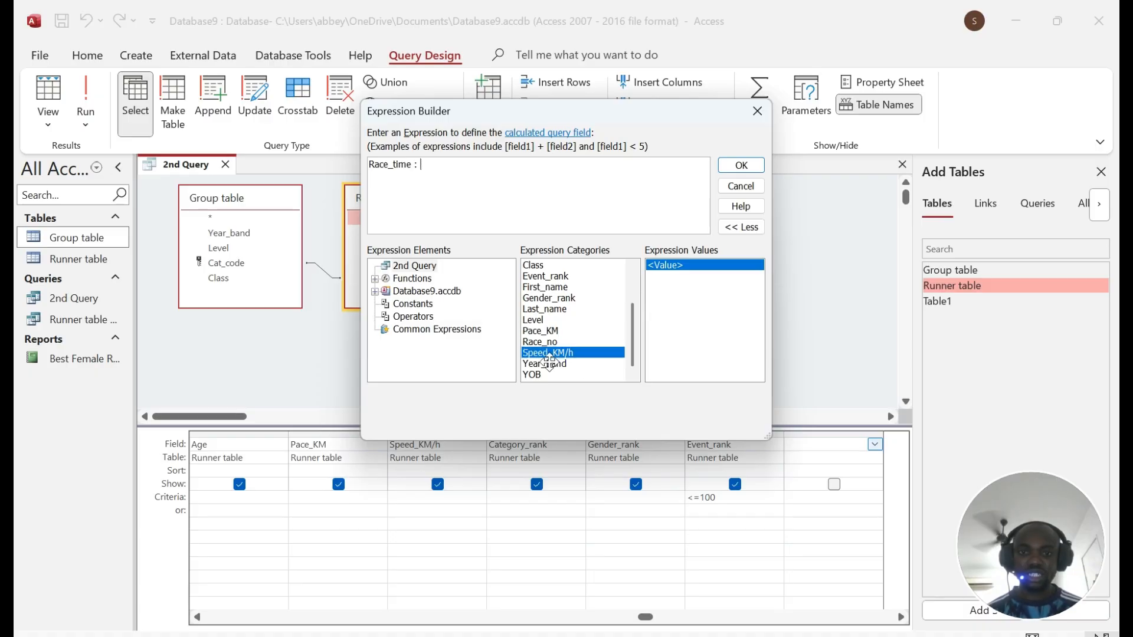
{"action": "left_click", "coordinate": [555, 331]}
{"action": "double_click", "coordinate": [561, 331]}
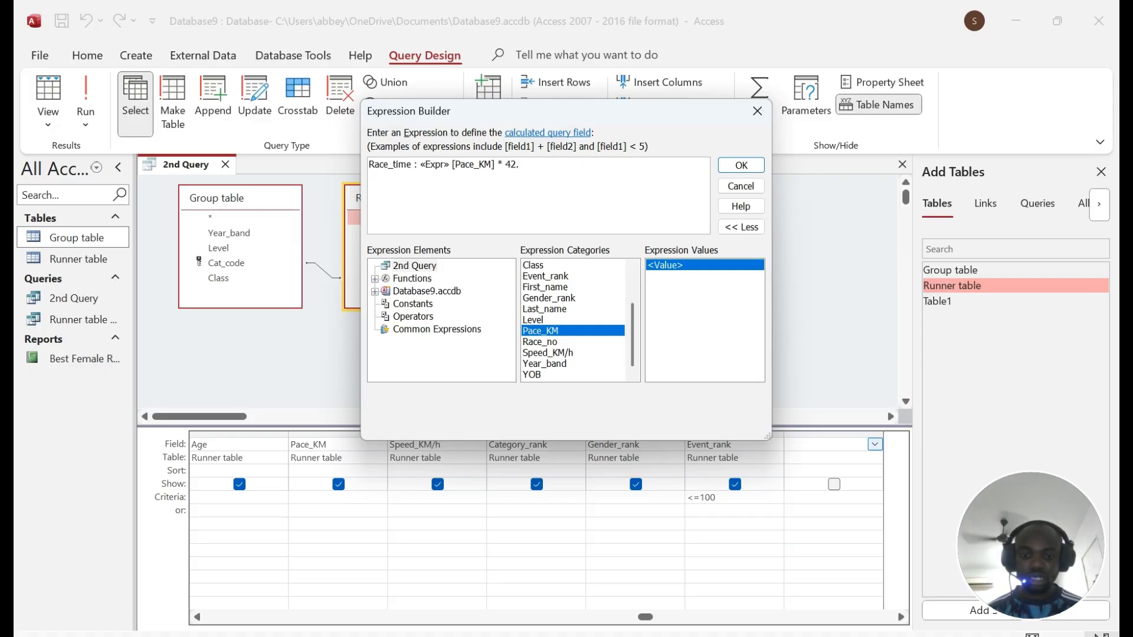
Step: Remove «Expr» and stray lines so it reads Race_time: [Pace_KM]*42.195, then confirm
{"action": "key", "text": "alt+Tab"}
{"action": "key", "text": "alt+Tab"}
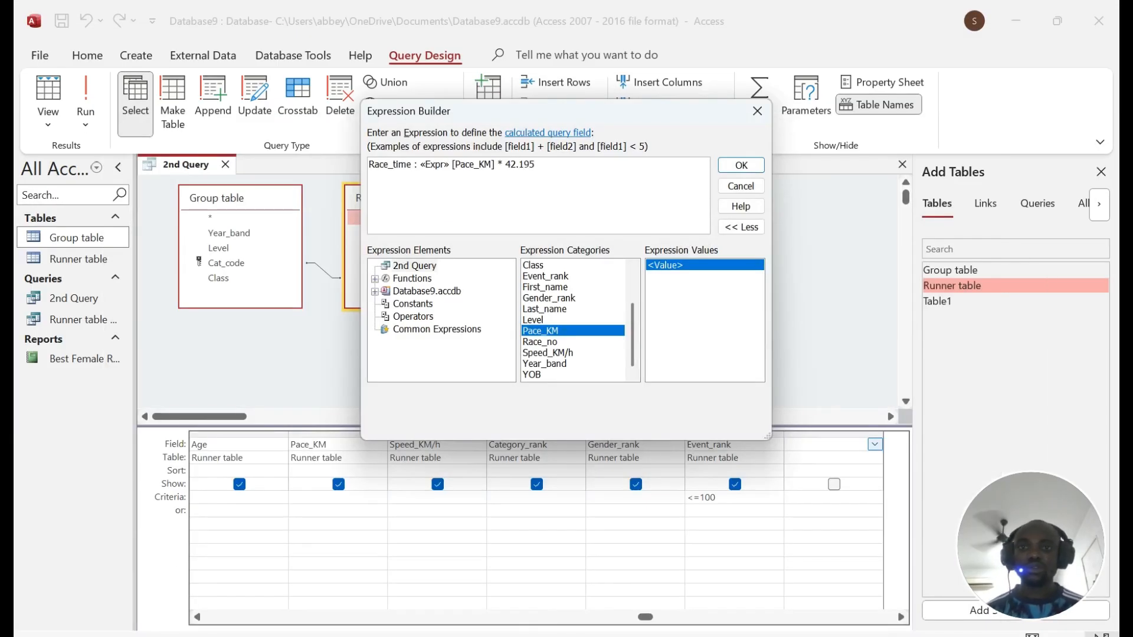
{"action": "double_click", "coordinate": [435, 164]}
{"action": "key", "text": "Delete"}
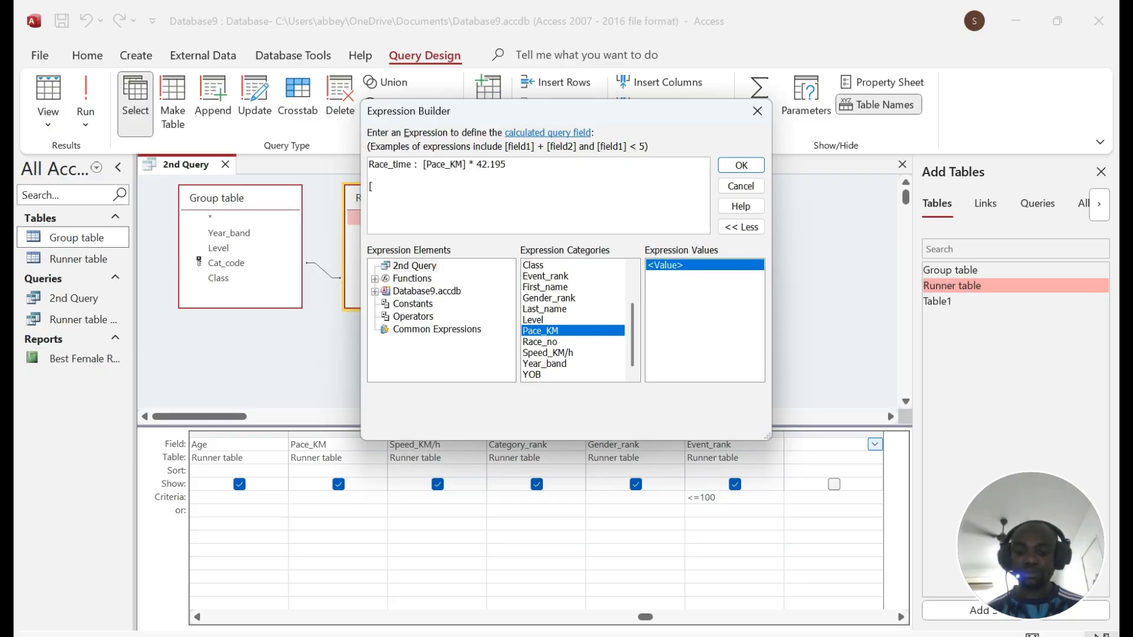
{"action": "type", "text": "Pace_KM] * 42.1195"}
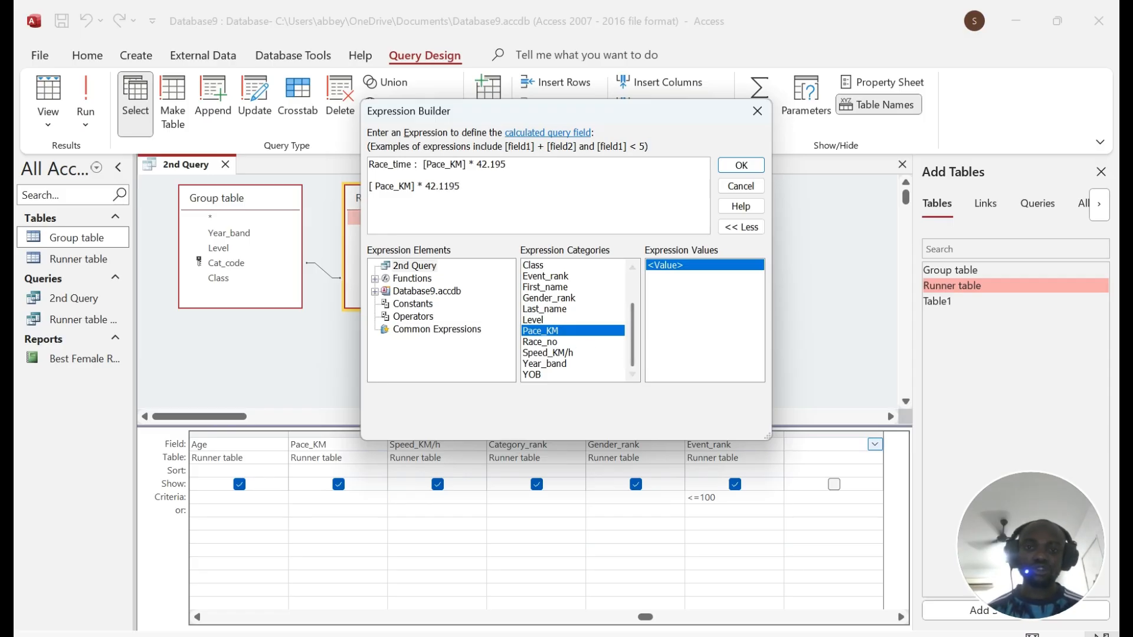
{"action": "double_click", "coordinate": [551, 331]}
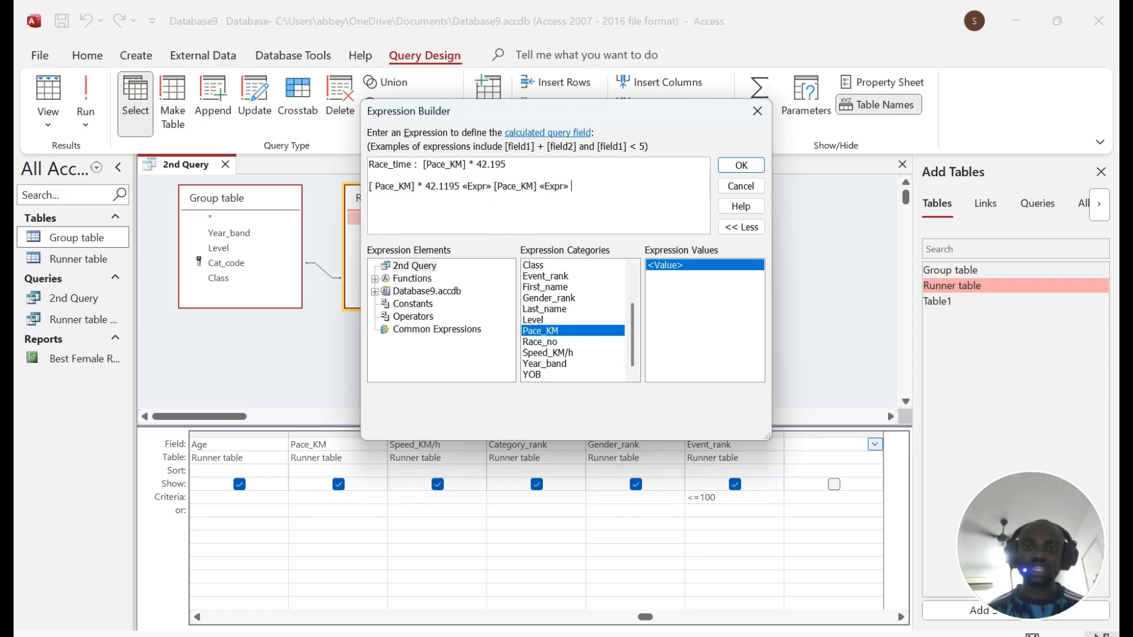
{"action": "left_click_drag", "start_coordinate": [571, 186], "coordinate": [354, 188]}
{"action": "key", "text": "BackSpace"}
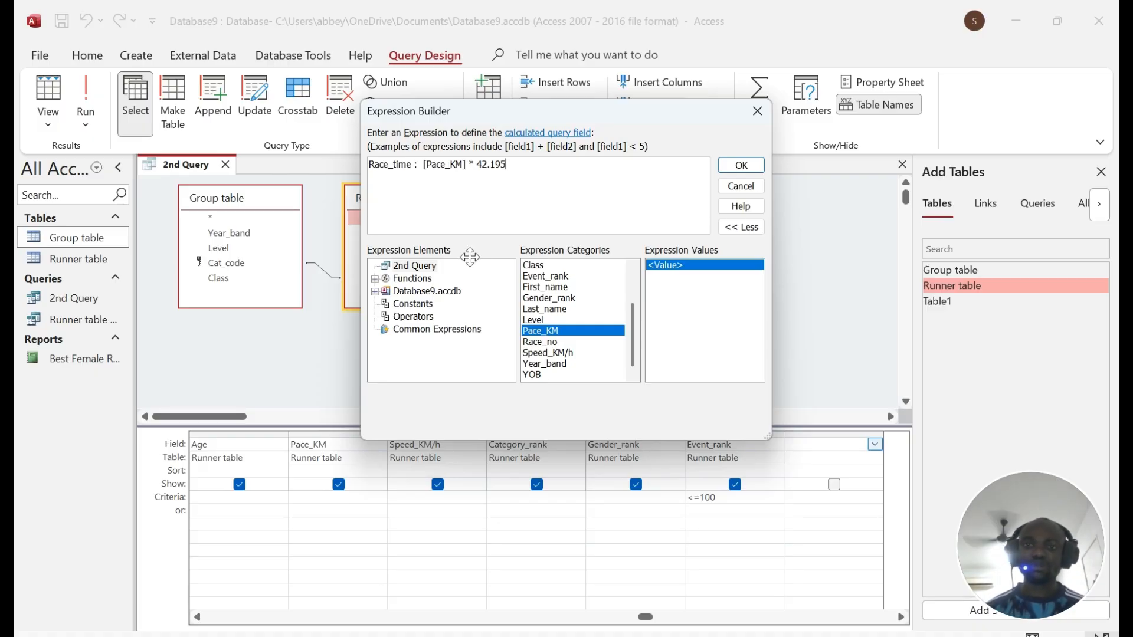
{"action": "left_click", "coordinate": [745, 168]}
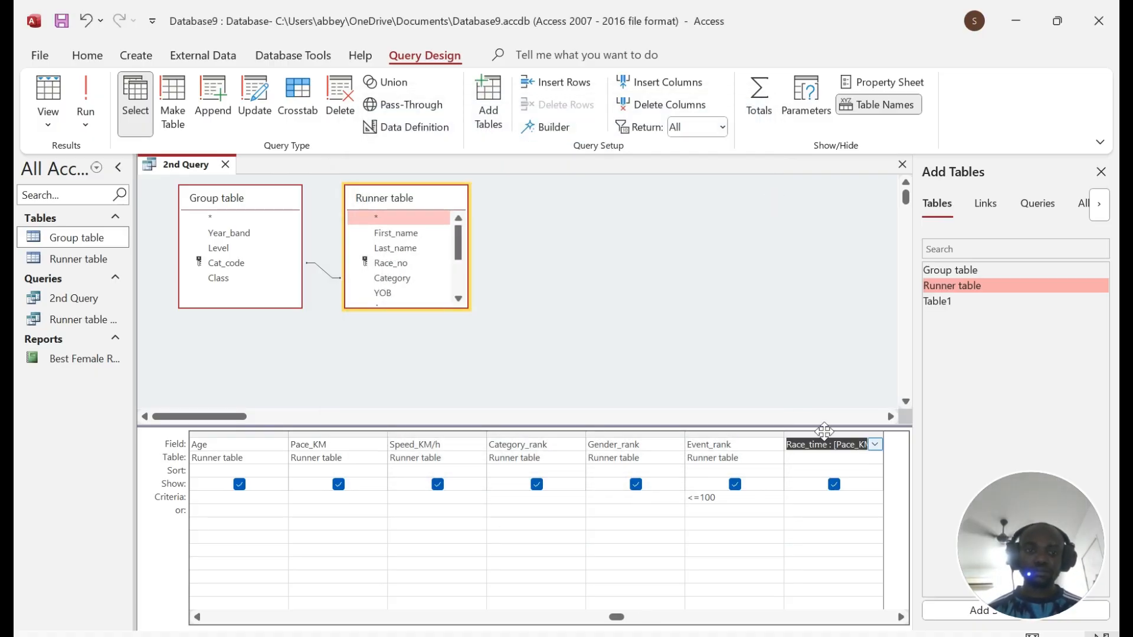
{"action": "left_click", "coordinate": [86, 97]}
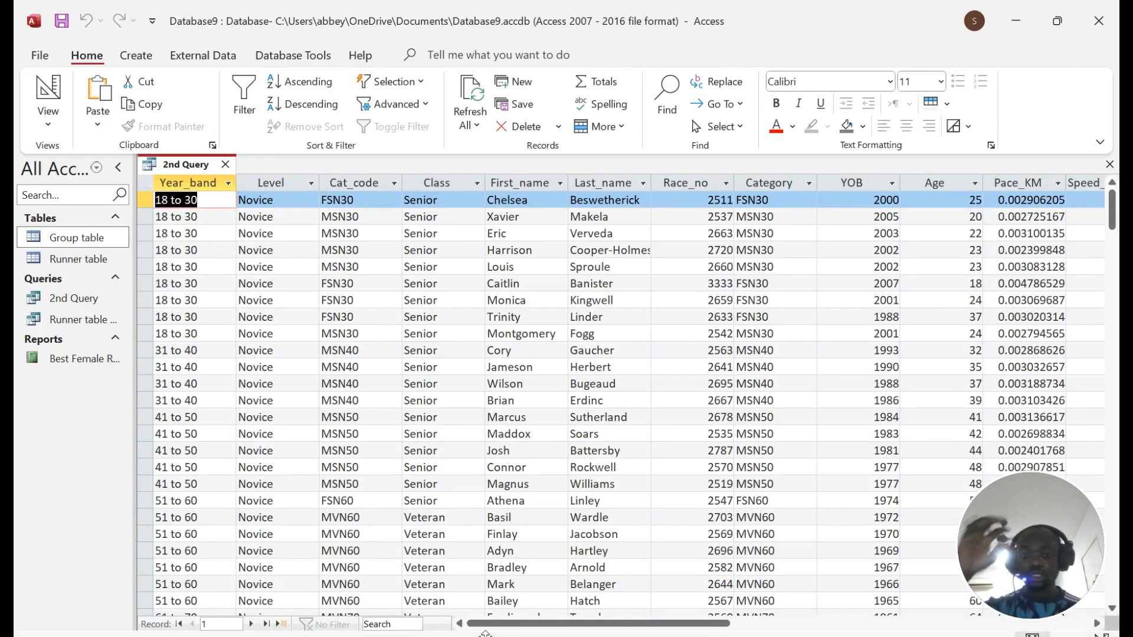
{"action": "left_click_drag", "start_coordinate": [517, 624], "coordinate": [806, 625]}
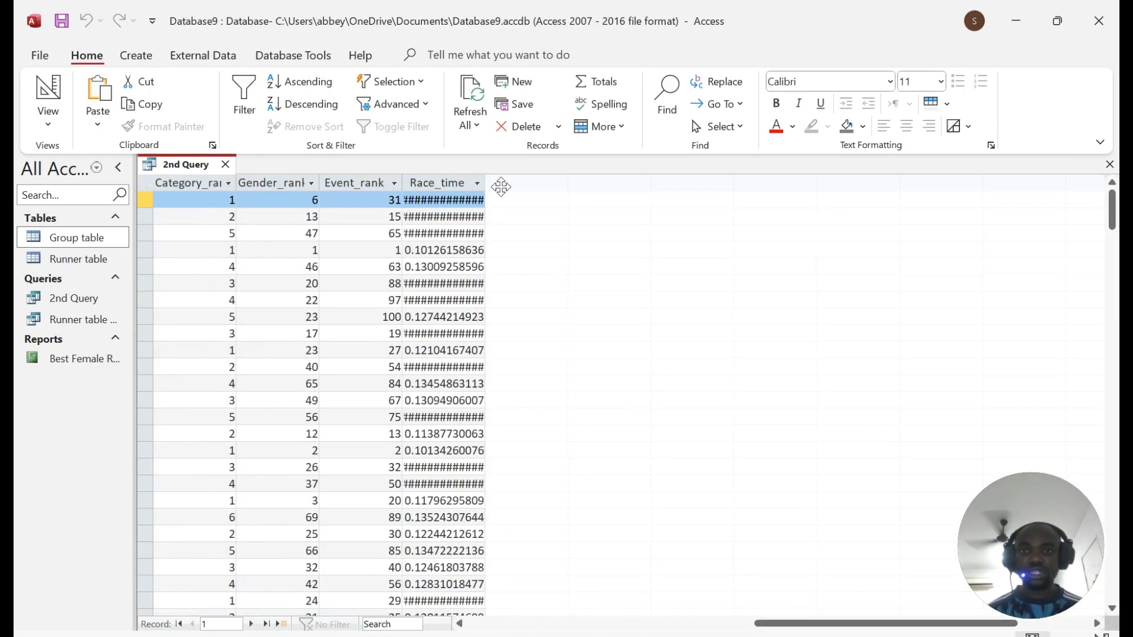
{"action": "left_click_drag", "start_coordinate": [485, 184], "coordinate": [499, 184]}
{"action": "left_click", "coordinate": [451, 183]}
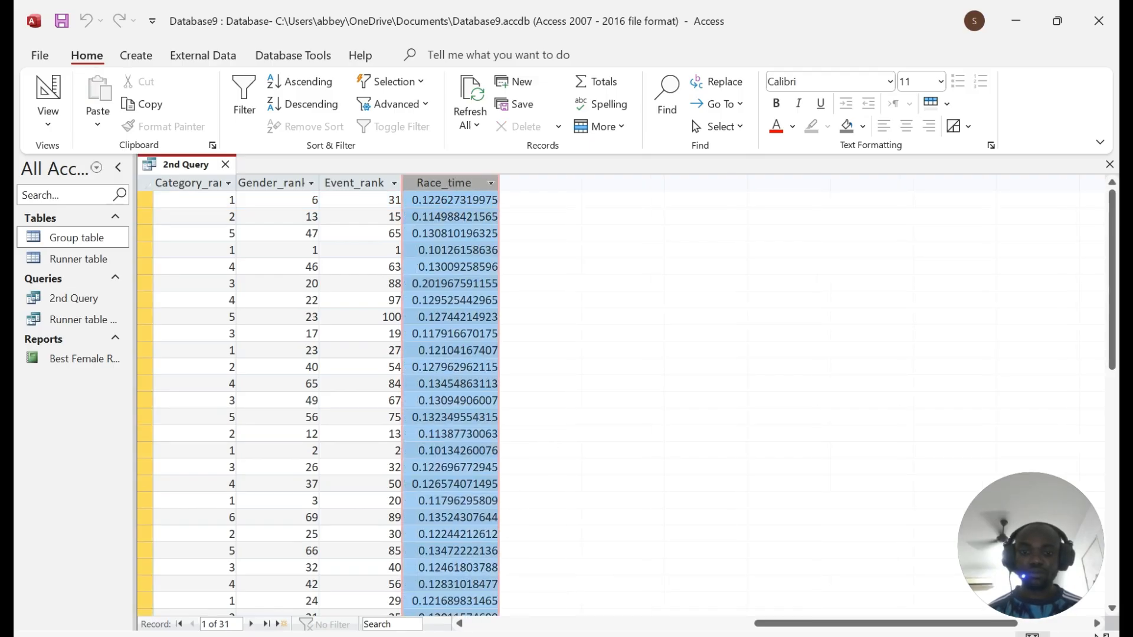
{"action": "left_click", "coordinate": [42, 84]}
{"action": "key", "text": "alt+Tab"}
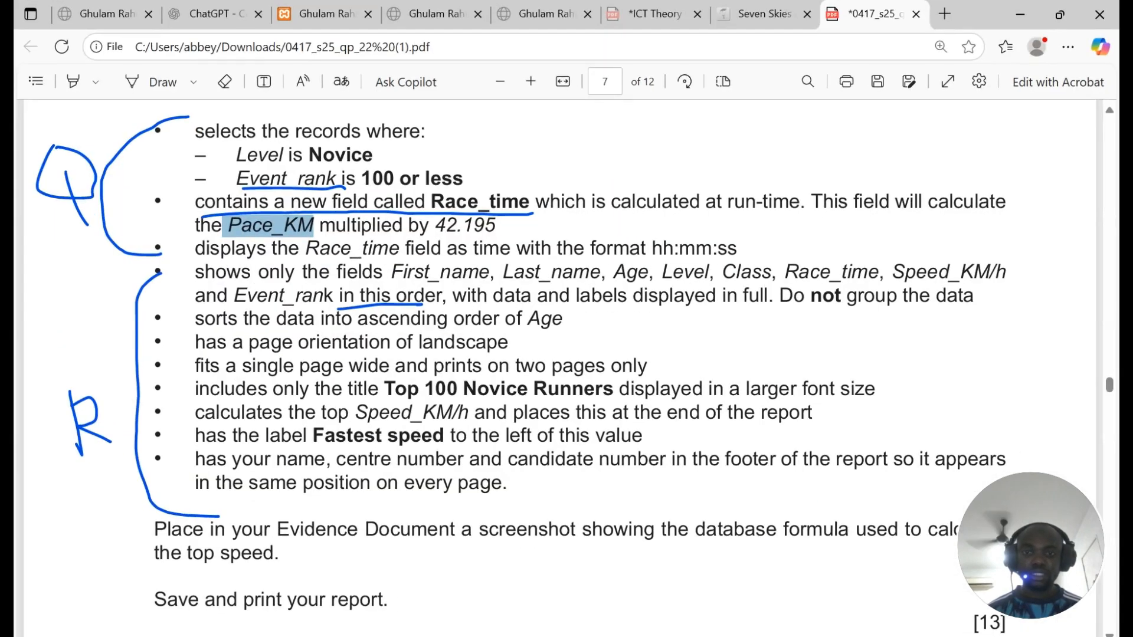
{"action": "scroll", "coordinate": [519, 365], "scroll_direction": "down", "scroll_amount": 2}
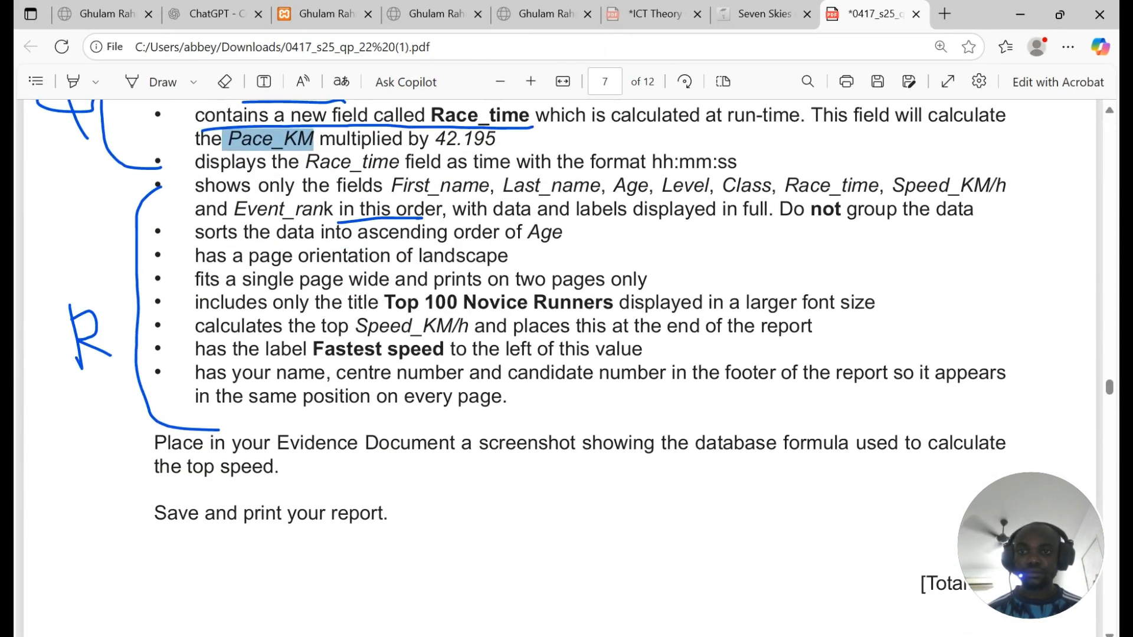
{"action": "left_click_drag", "start_coordinate": [453, 208], "coordinate": [742, 209]}
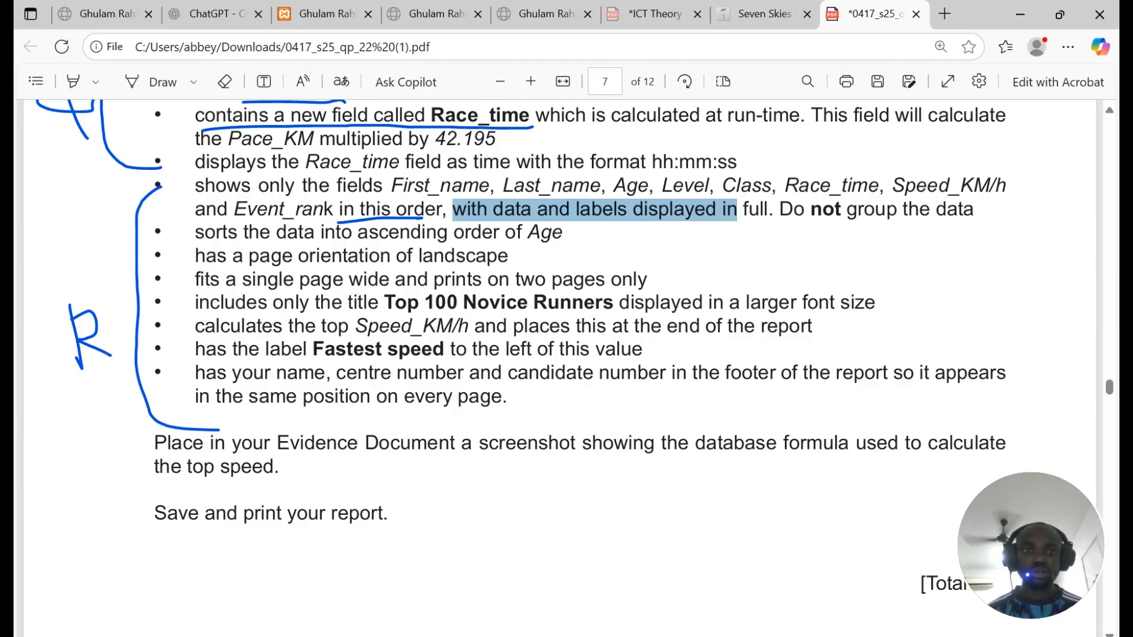
{"action": "scroll", "coordinate": [743, 208], "scroll_direction": "up", "scroll_amount": 4}
{"action": "scroll", "coordinate": [567, 366], "scroll_direction": "down", "scroll_amount": 4}
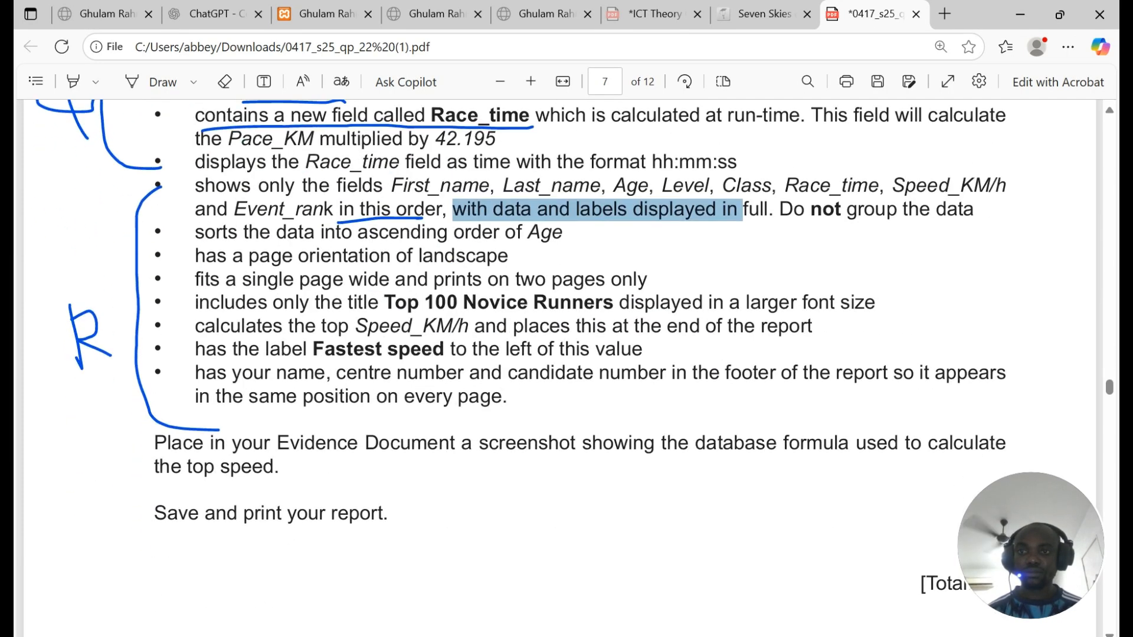
{"action": "left_click_drag", "start_coordinate": [195, 162], "coordinate": [641, 161]}
{"action": "left_click", "coordinate": [749, 159]}
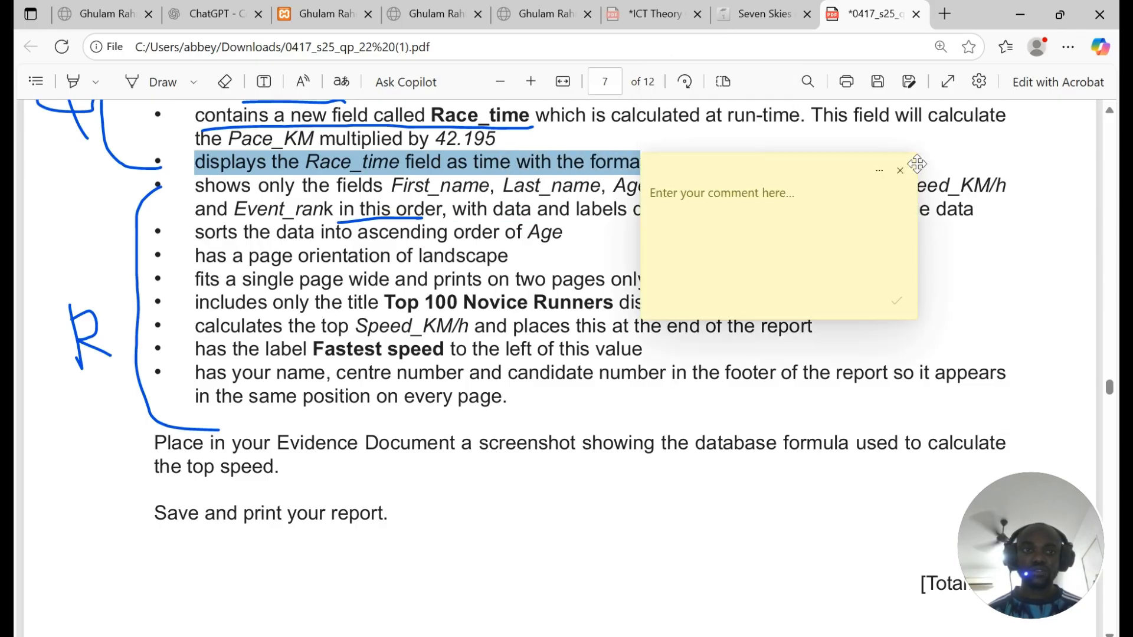
{"action": "left_click", "coordinate": [900, 171]}
{"action": "left_click_drag", "start_coordinate": [651, 161], "coordinate": [737, 162]}
{"action": "key", "text": "ctrl+c"}
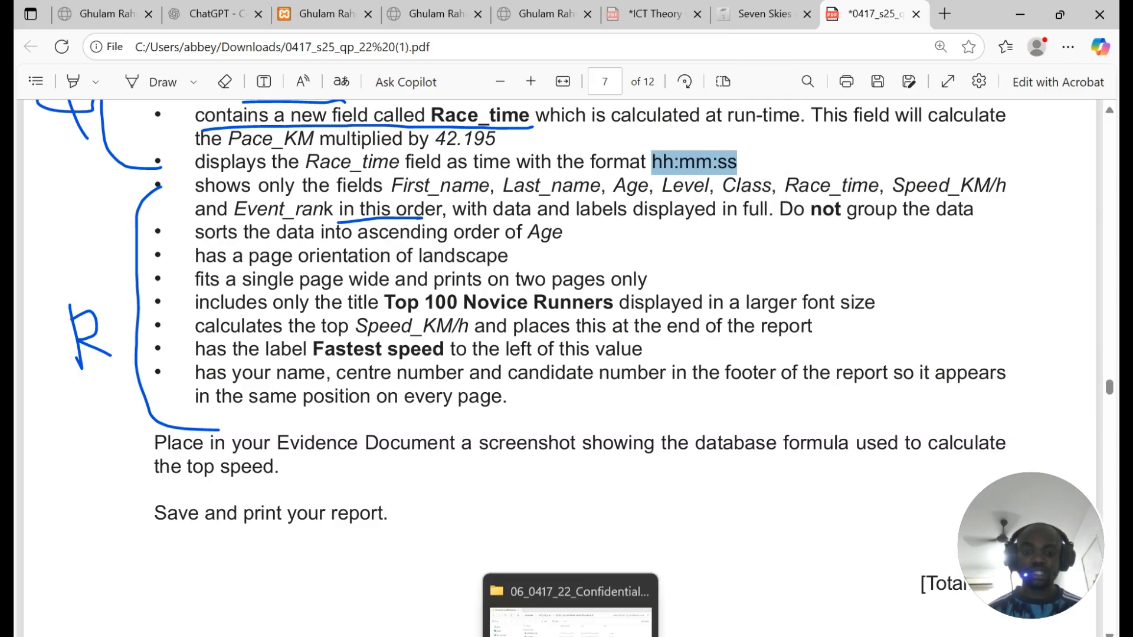
{"action": "left_click", "coordinate": [535, 636]}
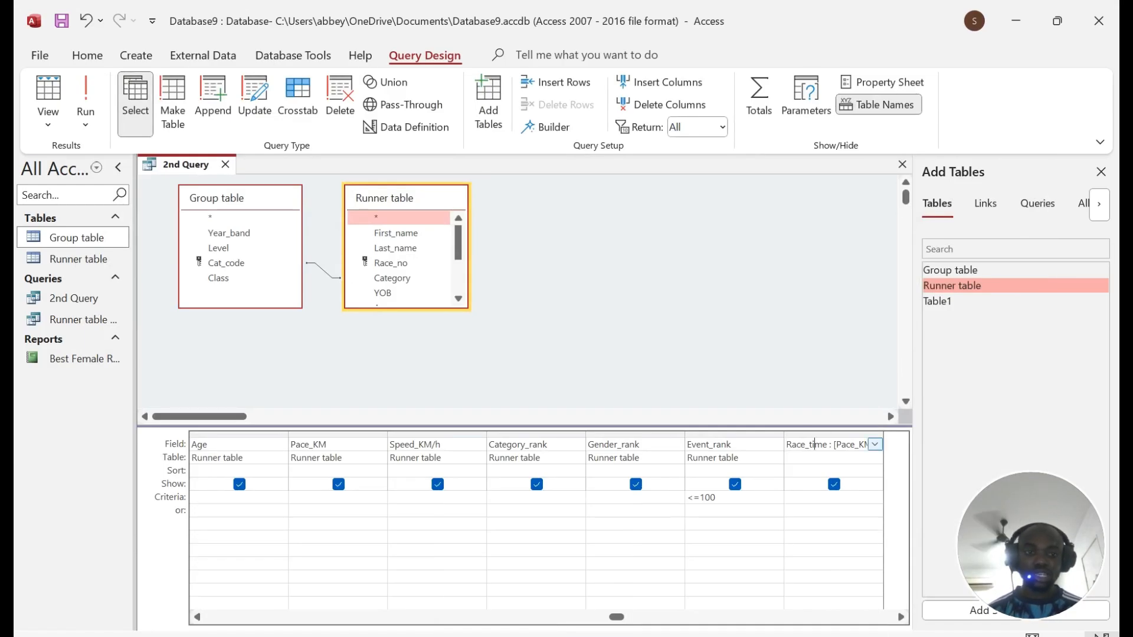
Step: Open the Race_time field's Property Sheet and close the Show Table pane
{"action": "right_click", "coordinate": [820, 447]}
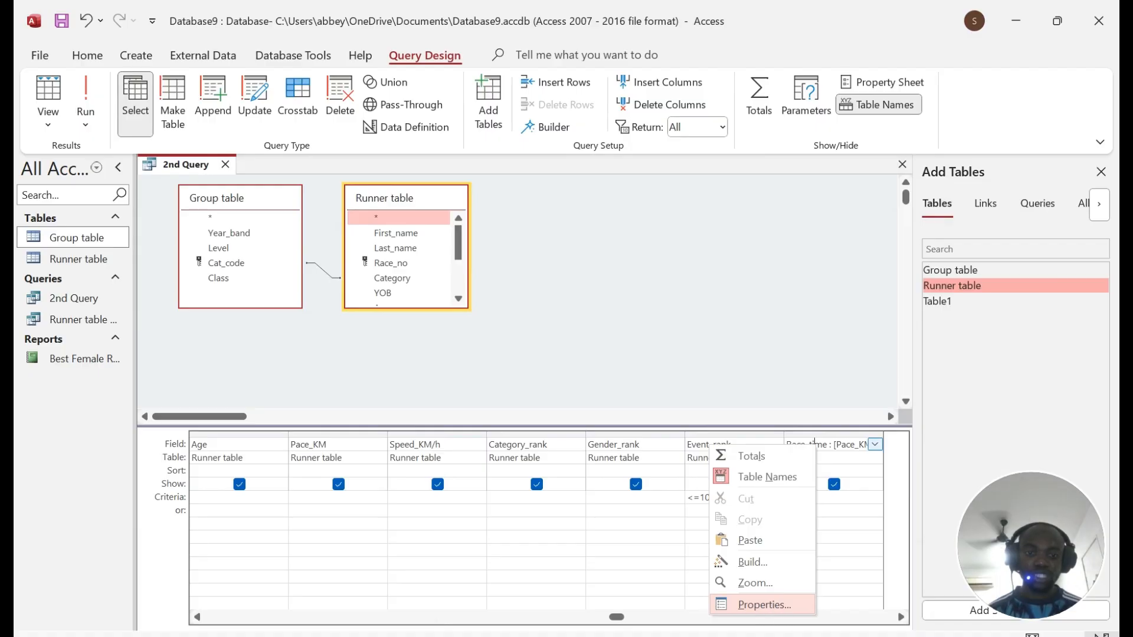
{"action": "left_click", "coordinate": [762, 608]}
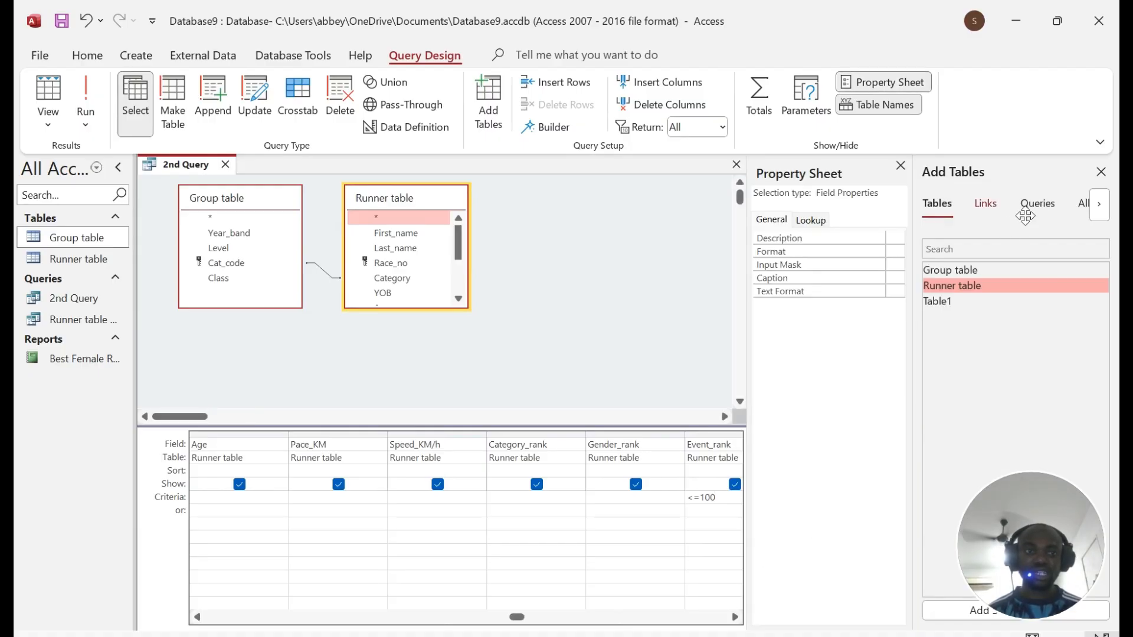
{"action": "left_click", "coordinate": [1101, 172]}
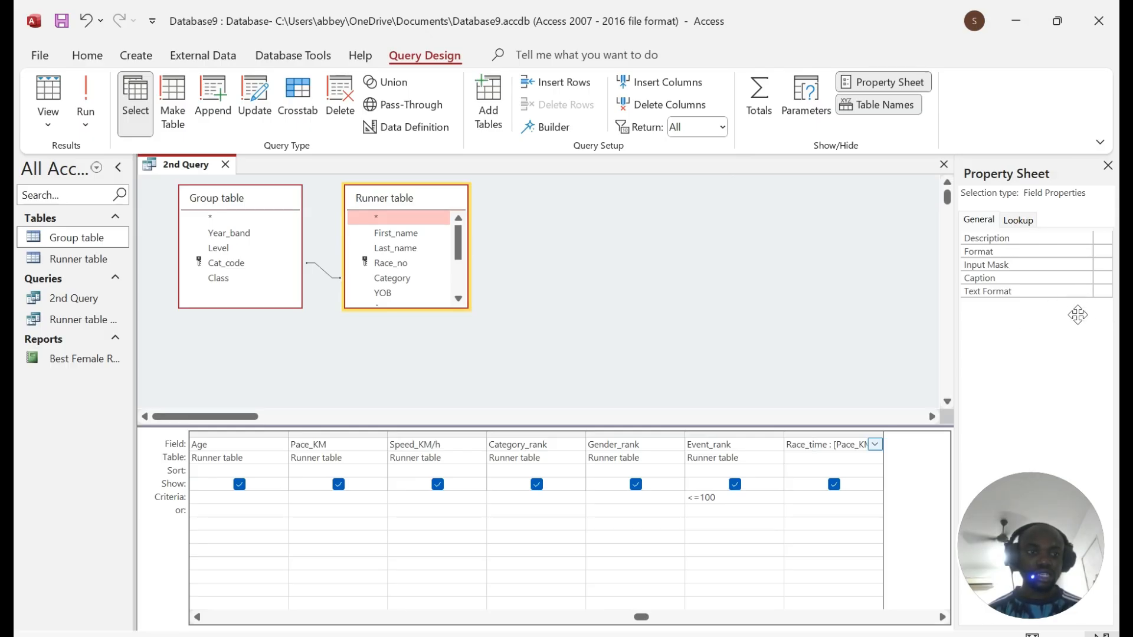
{"action": "left_click", "coordinate": [1103, 291]}
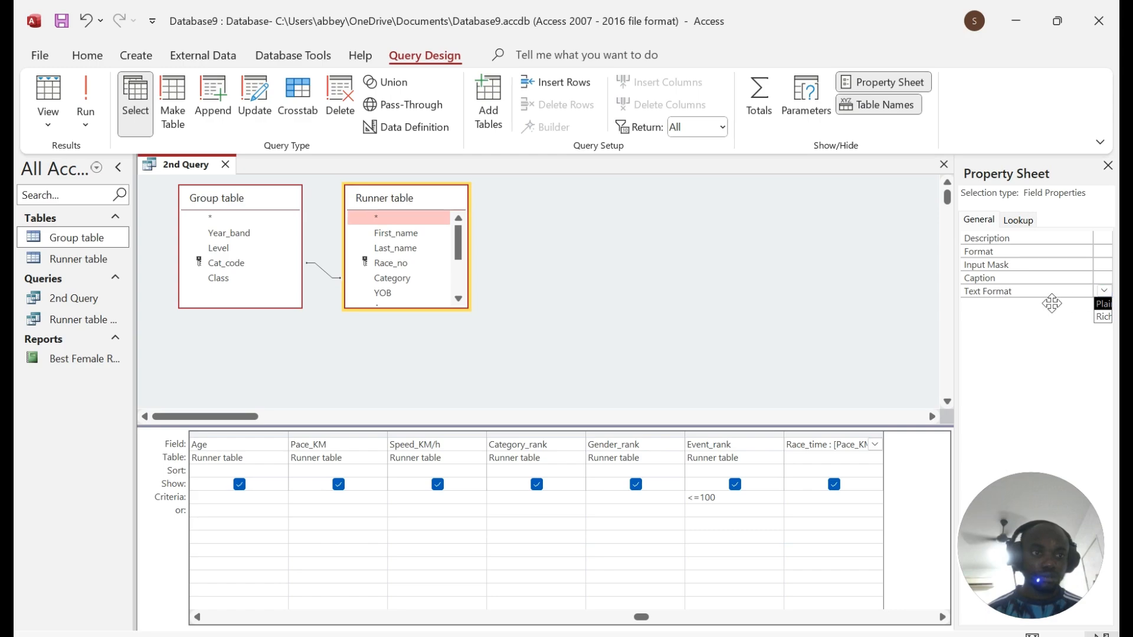
{"action": "left_click", "coordinate": [1057, 21]}
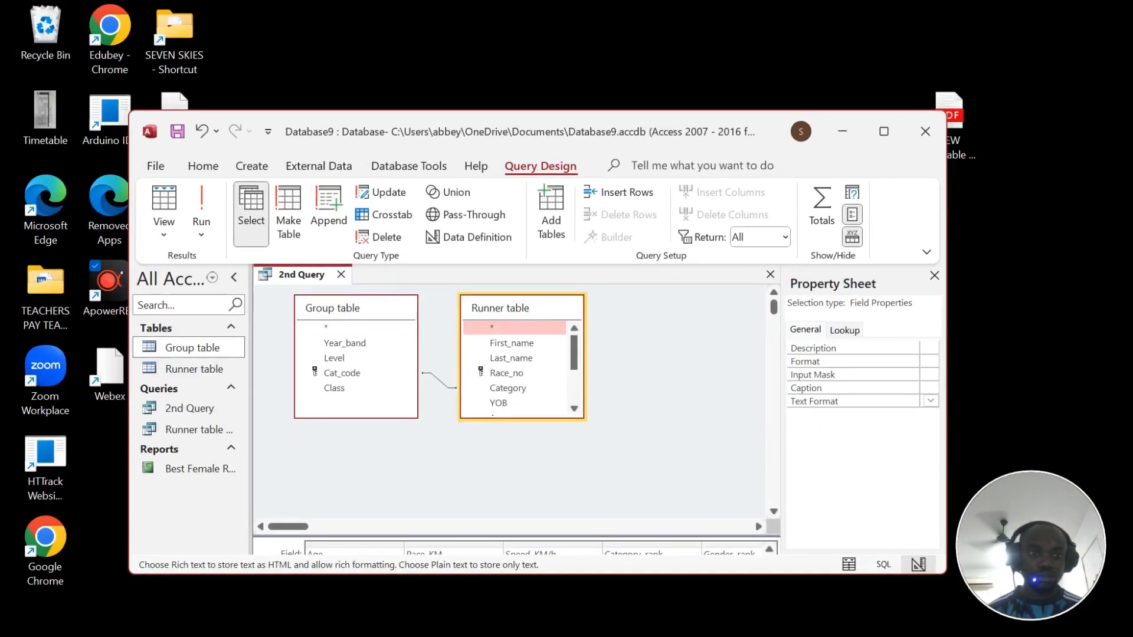
{"action": "left_click_drag", "start_coordinate": [947, 335], "coordinate": [945, 309]}
{"action": "left_click", "coordinate": [882, 131]}
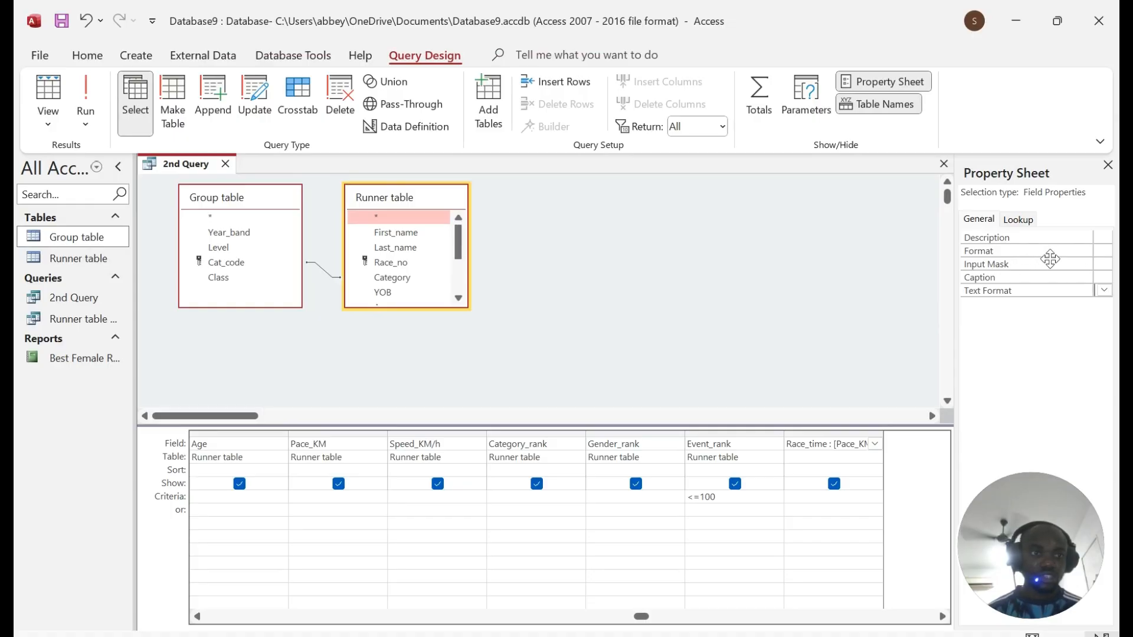
{"action": "left_click", "coordinate": [1103, 250]}
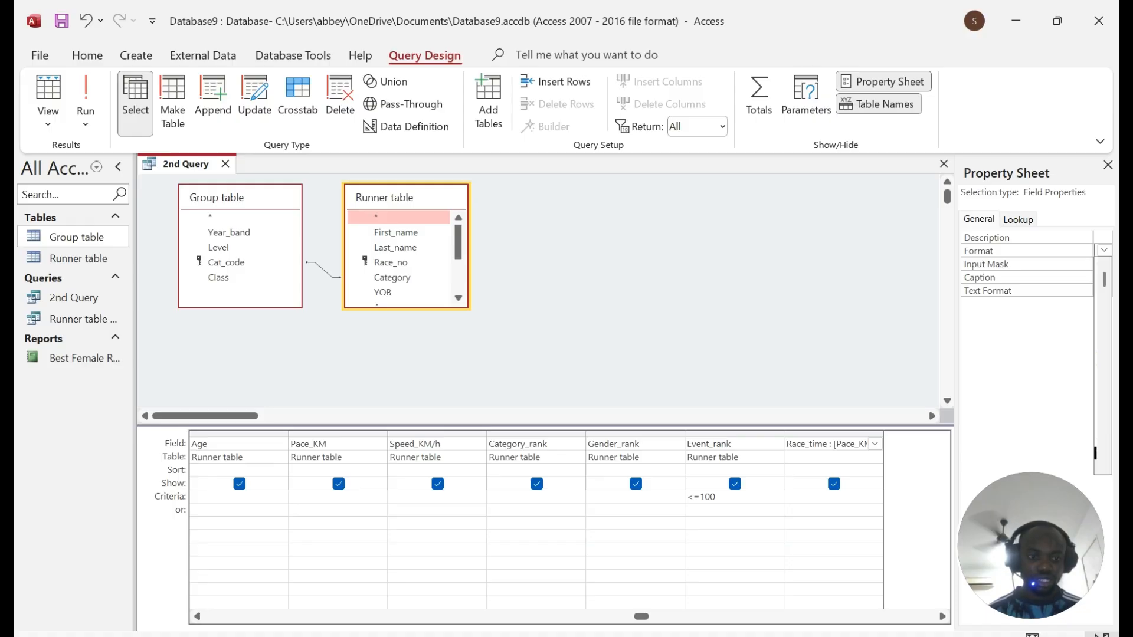
{"action": "key", "text": "alt+Tab"}
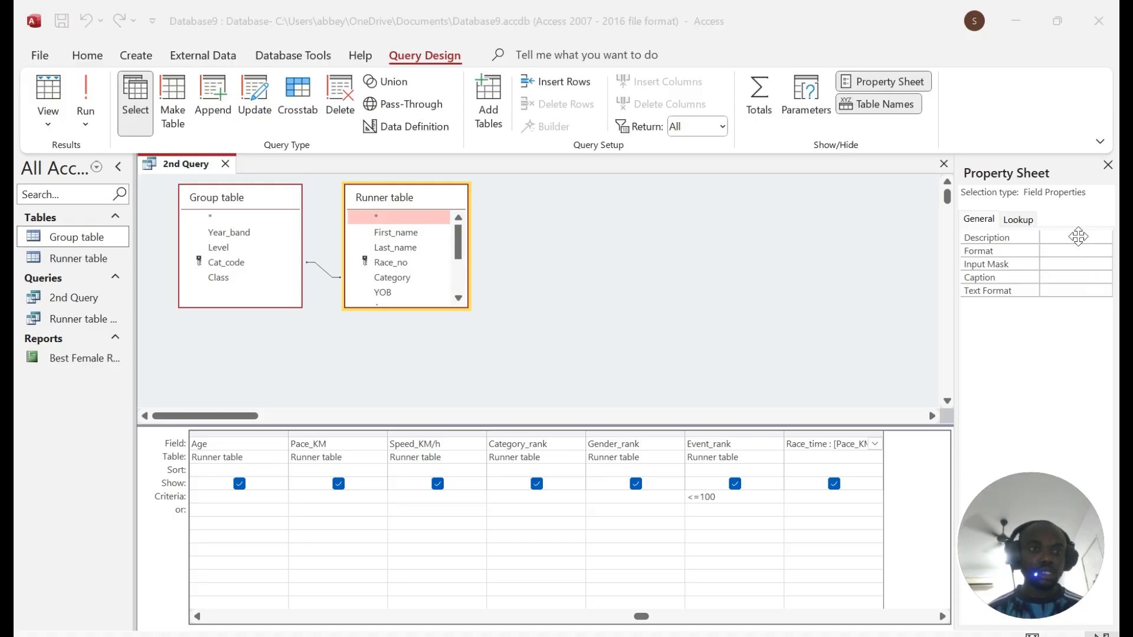
{"action": "key", "text": "alt+Tab"}
Step: Set Race_time's Format to hh:mm:ss and run the query
{"action": "mouse_move", "coordinate": [1039, 264]}
{"action": "left_mouse_down"}
{"action": "mouse_move", "coordinate": [1100, 265]}
{"action": "mouse_move", "coordinate": [1041, 264]}
{"action": "left_mouse_up"}
{"action": "left_click", "coordinate": [1102, 251]}
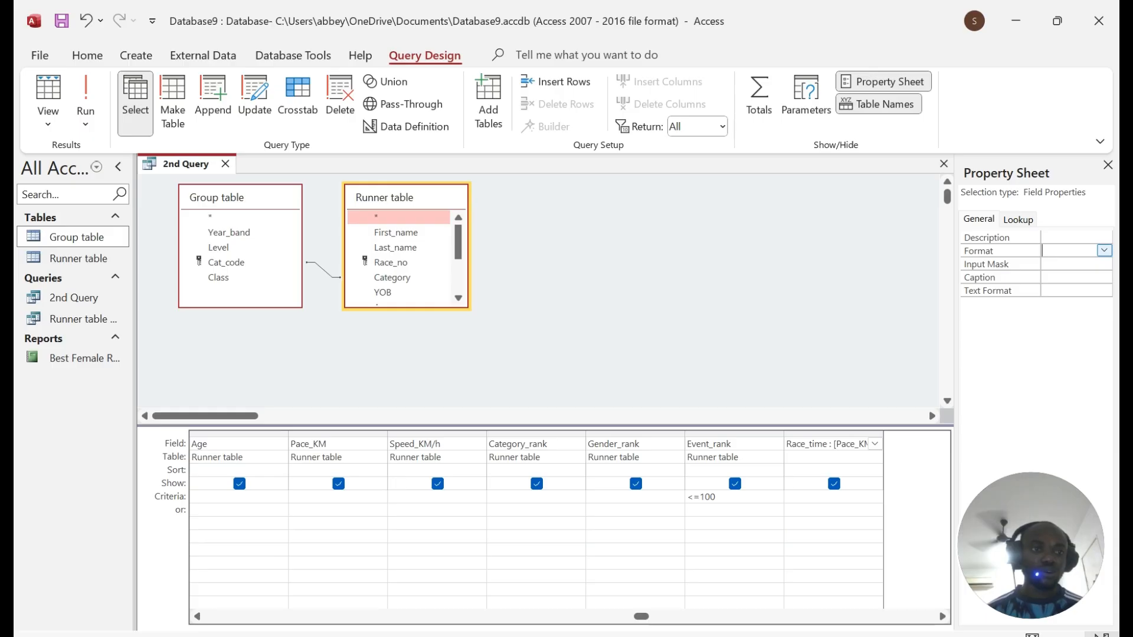
{"action": "left_click", "coordinate": [1104, 251]}
{"action": "left_click_drag", "start_coordinate": [1111, 271], "coordinate": [1107, 418]}
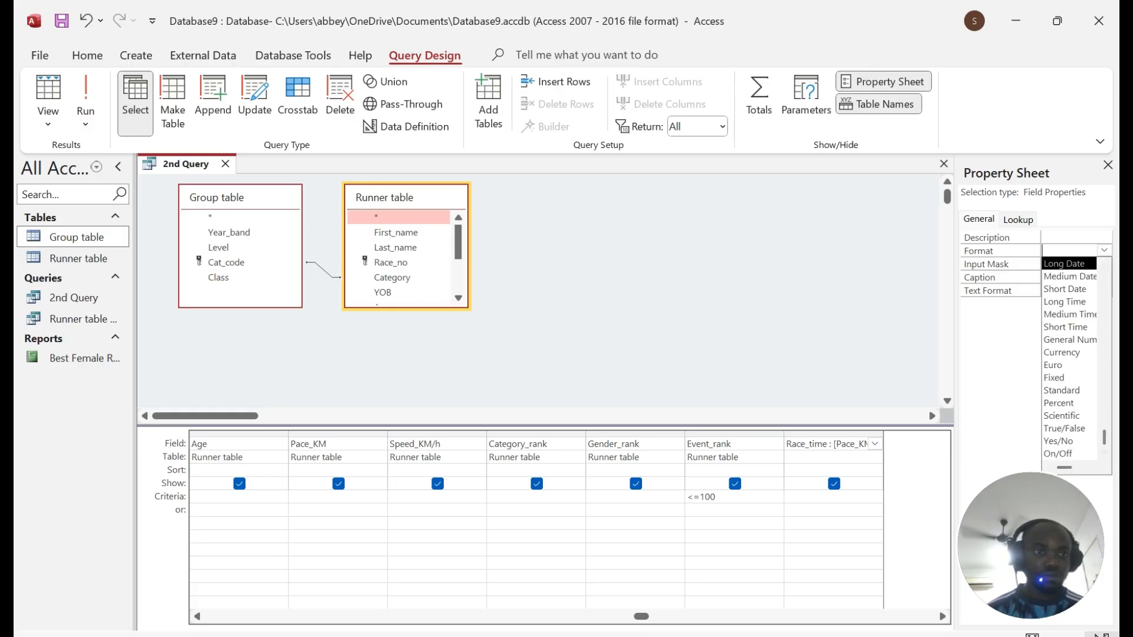
{"action": "scroll", "coordinate": [1083, 373], "scroll_direction": "up", "scroll_amount": 1}
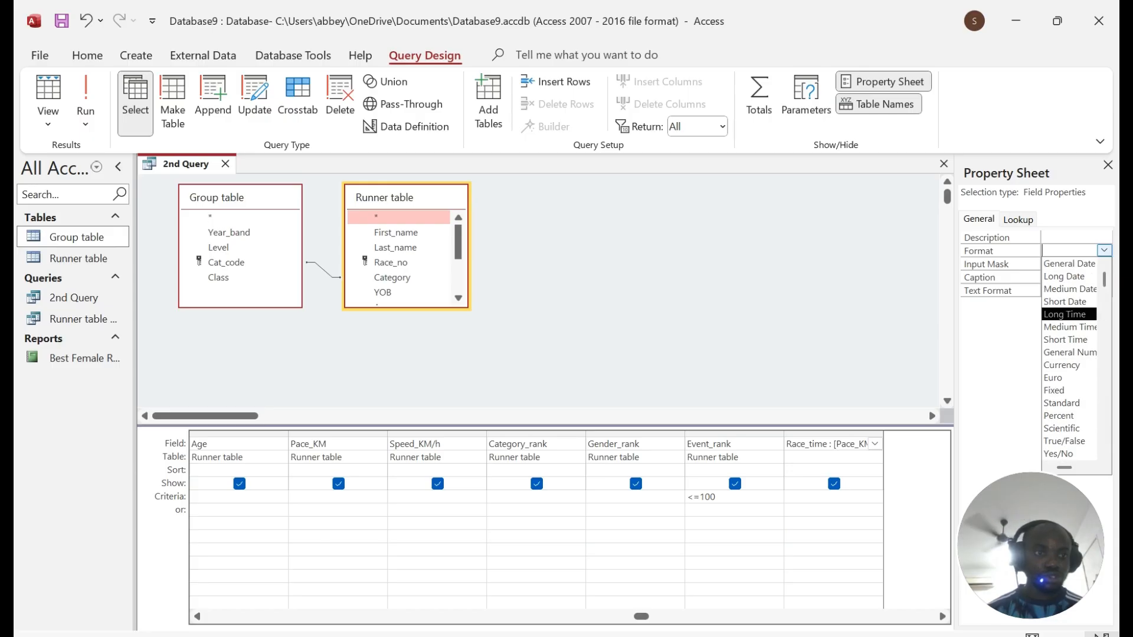
{"action": "left_click", "coordinate": [1070, 354]}
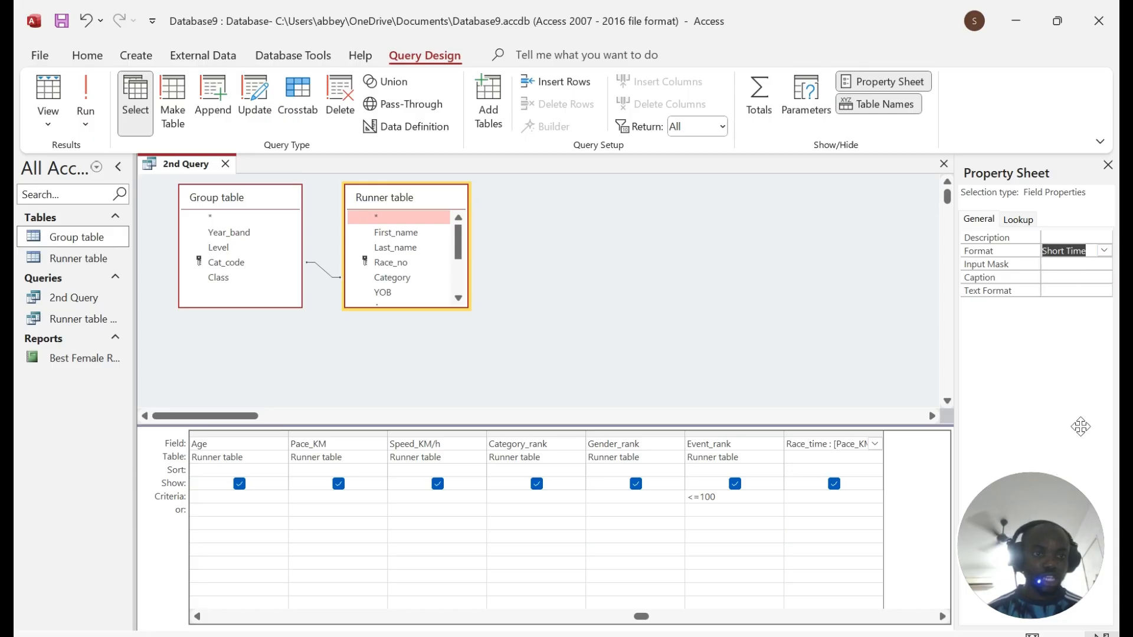
{"action": "left_click", "coordinate": [1104, 250]}
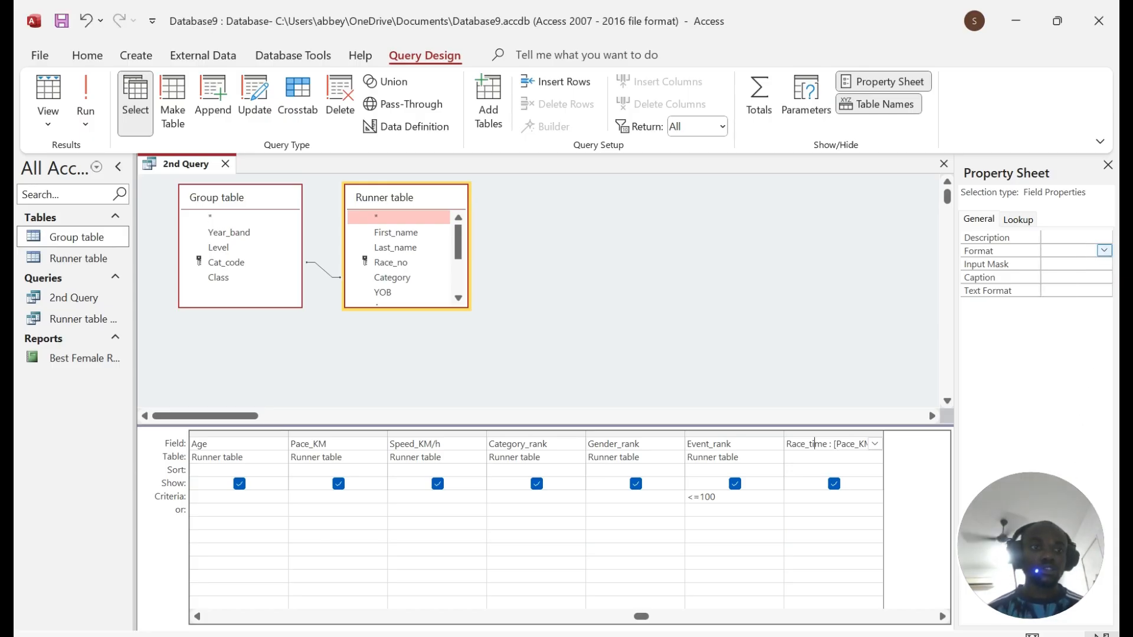
{"action": "left_click", "coordinate": [1104, 250]}
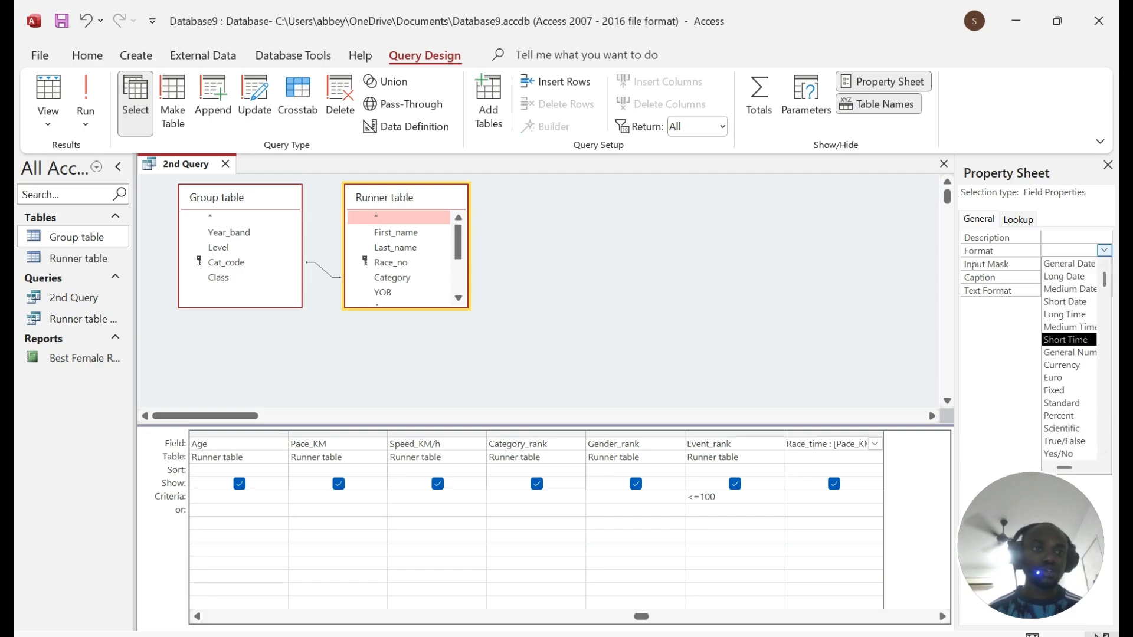
{"action": "key", "text": "ctrl+v"}
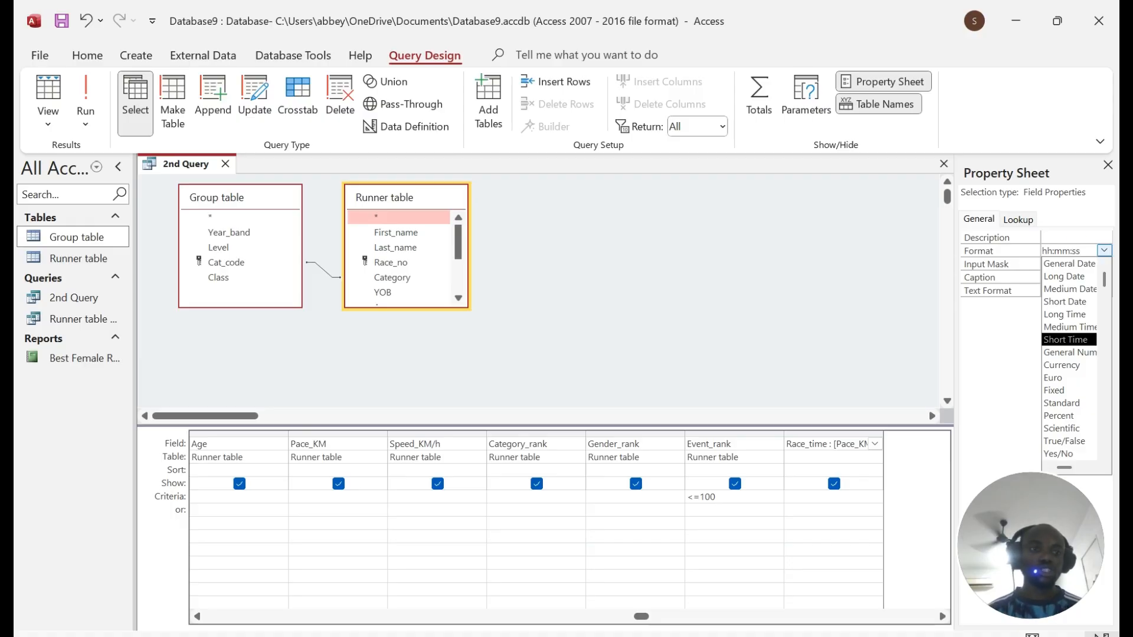
{"action": "key", "text": "Return"}
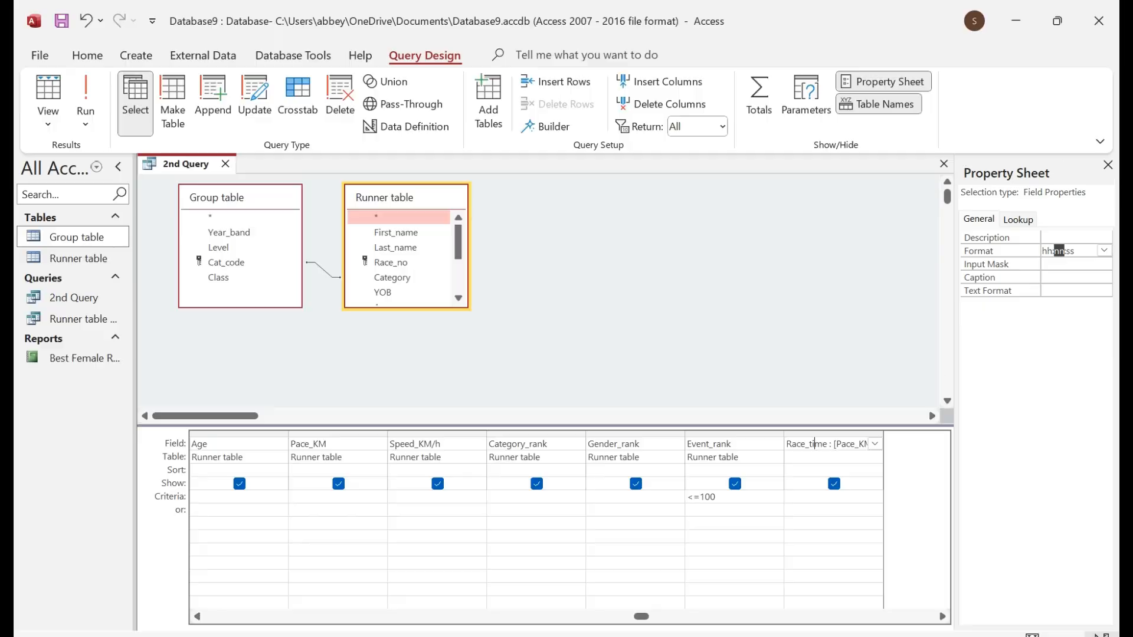
{"action": "left_click", "coordinate": [86, 95]}
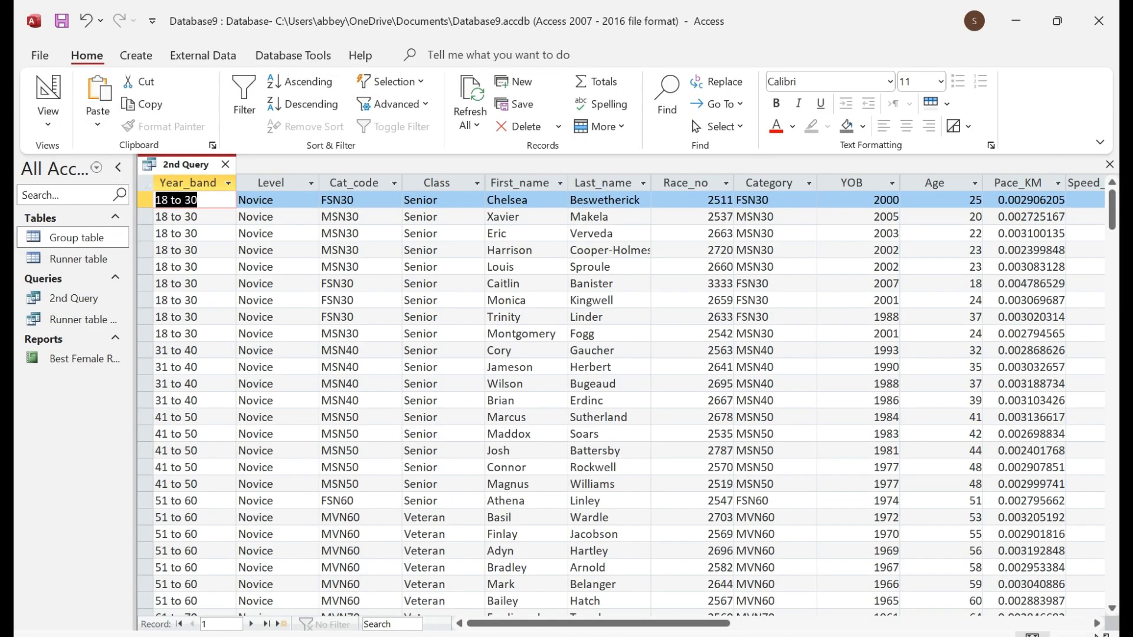
Step: Enter hh:mm:ss as Race_time's Format in Design View, so results show times like 2:56:35
{"action": "left_click_drag", "start_coordinate": [567, 631], "coordinate": [783, 631]}
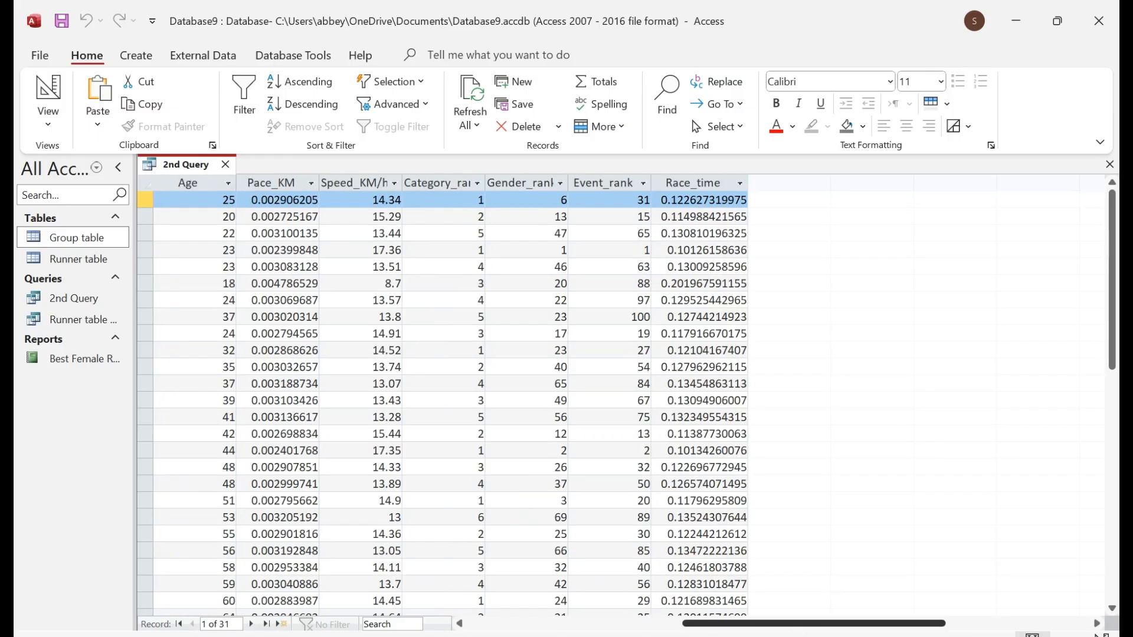
{"action": "left_click", "coordinate": [692, 183]}
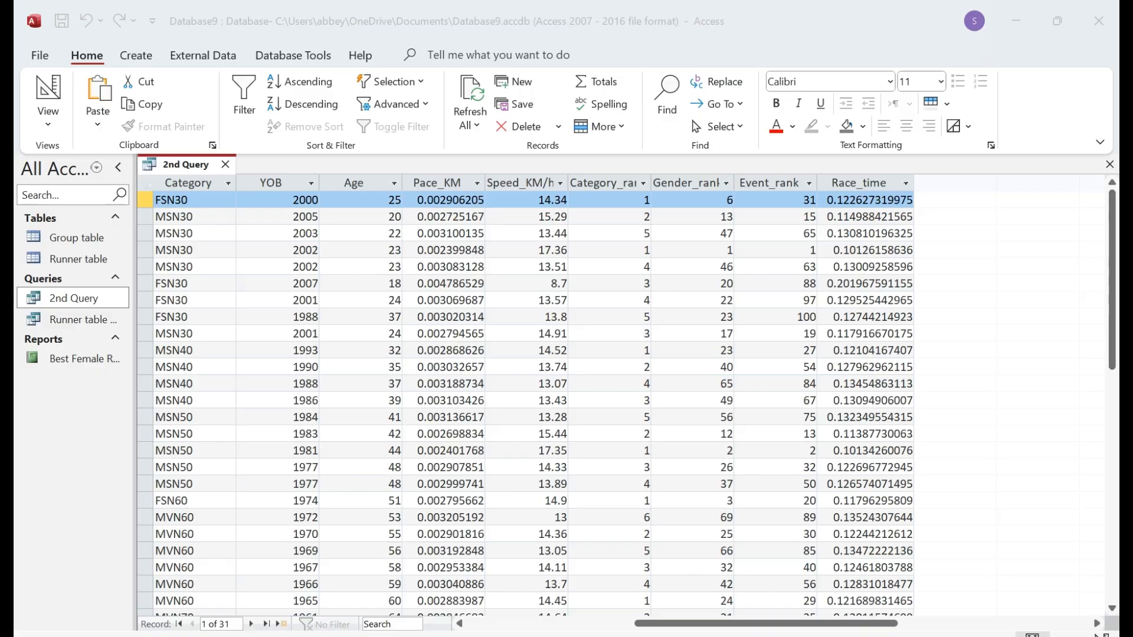
{"action": "left_click", "coordinate": [61, 72]}
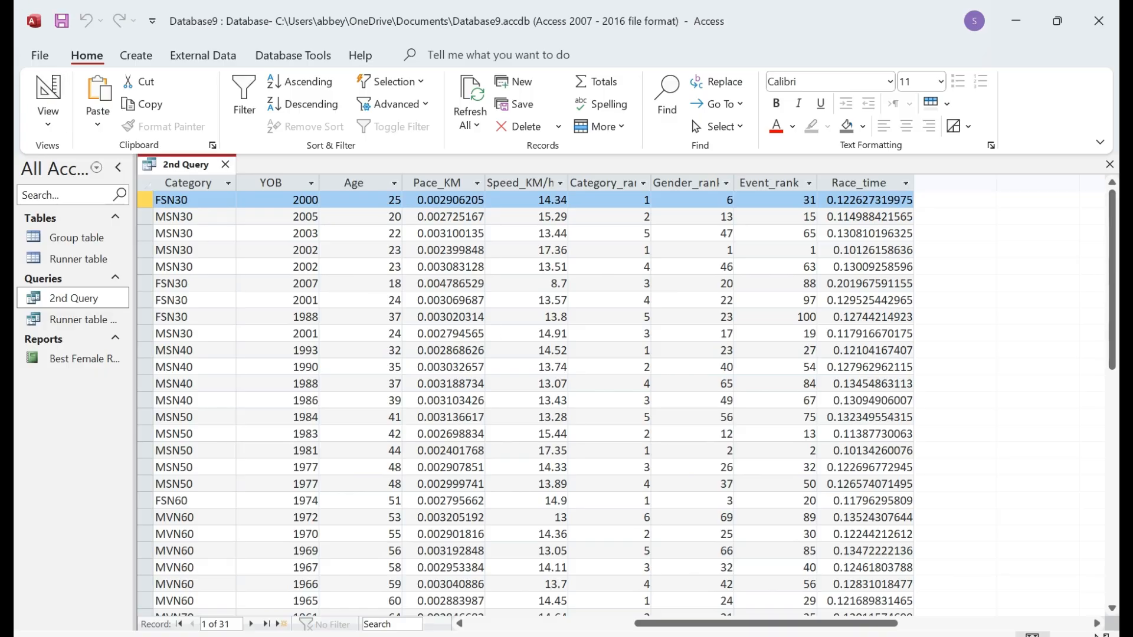
{"action": "left_click", "coordinate": [48, 97]}
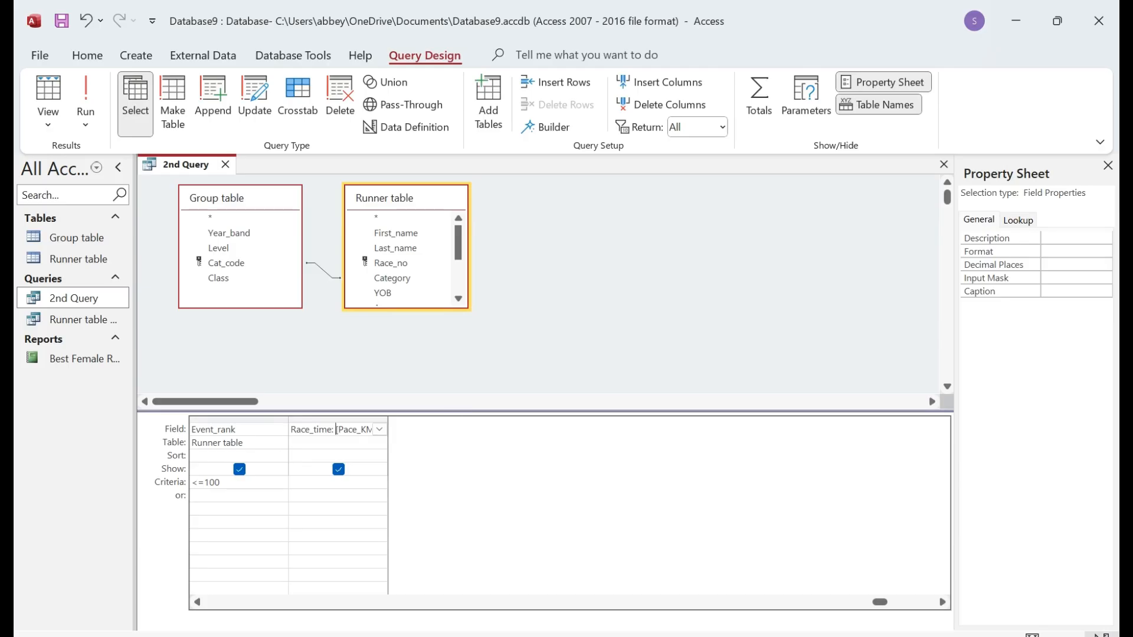
{"action": "left_click", "coordinate": [1044, 251]}
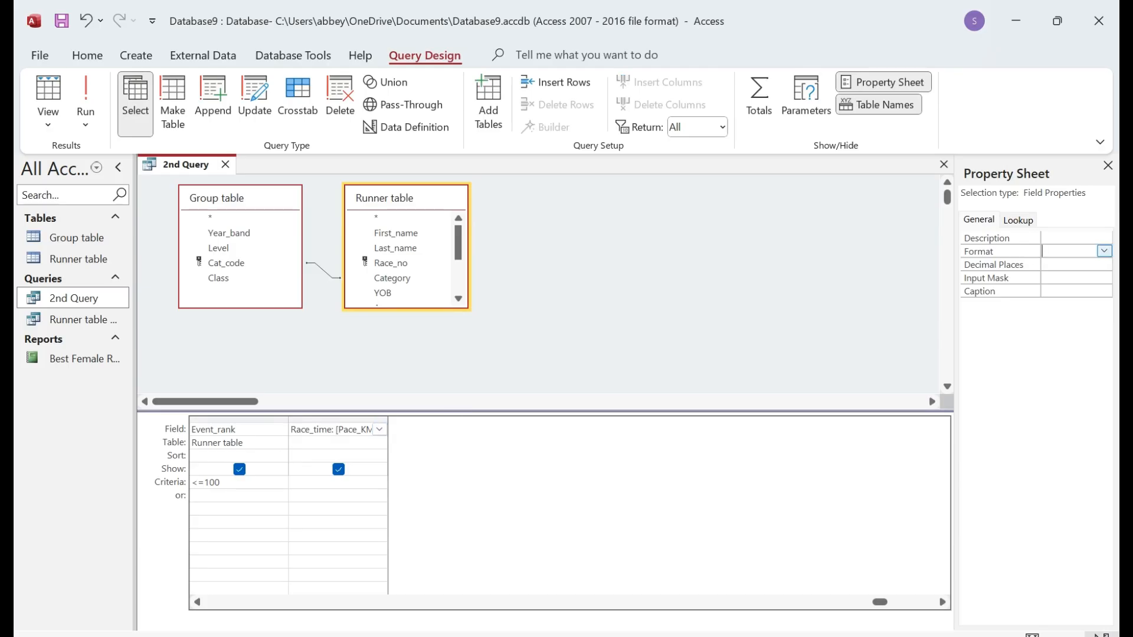
{"action": "type", "text": "hh:mm:ss"}
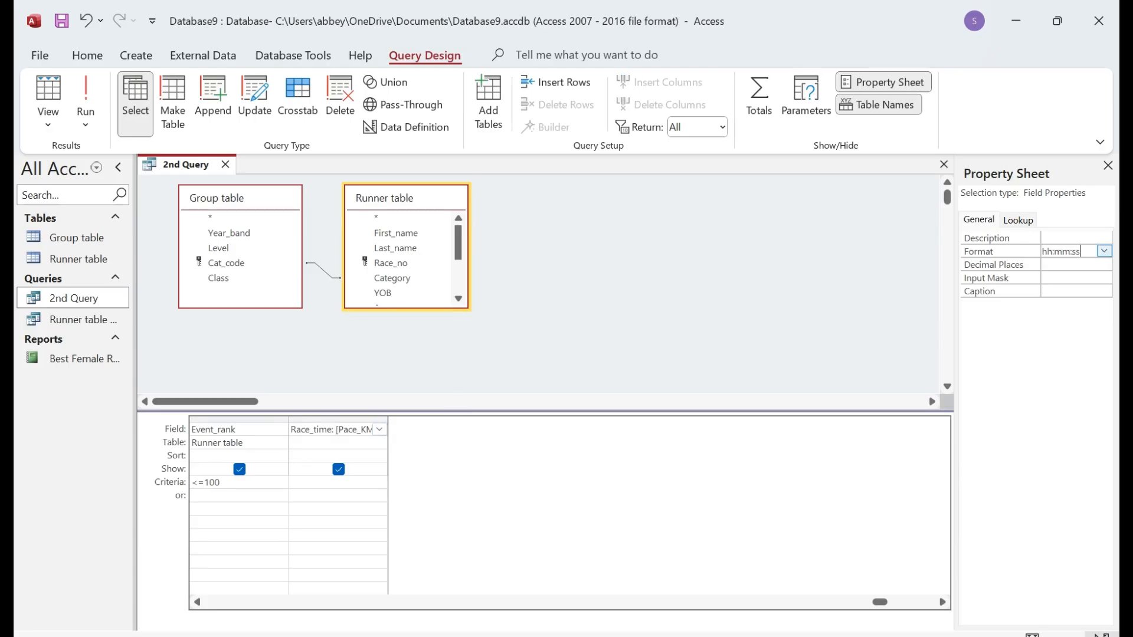
{"action": "left_click", "coordinate": [47, 94]}
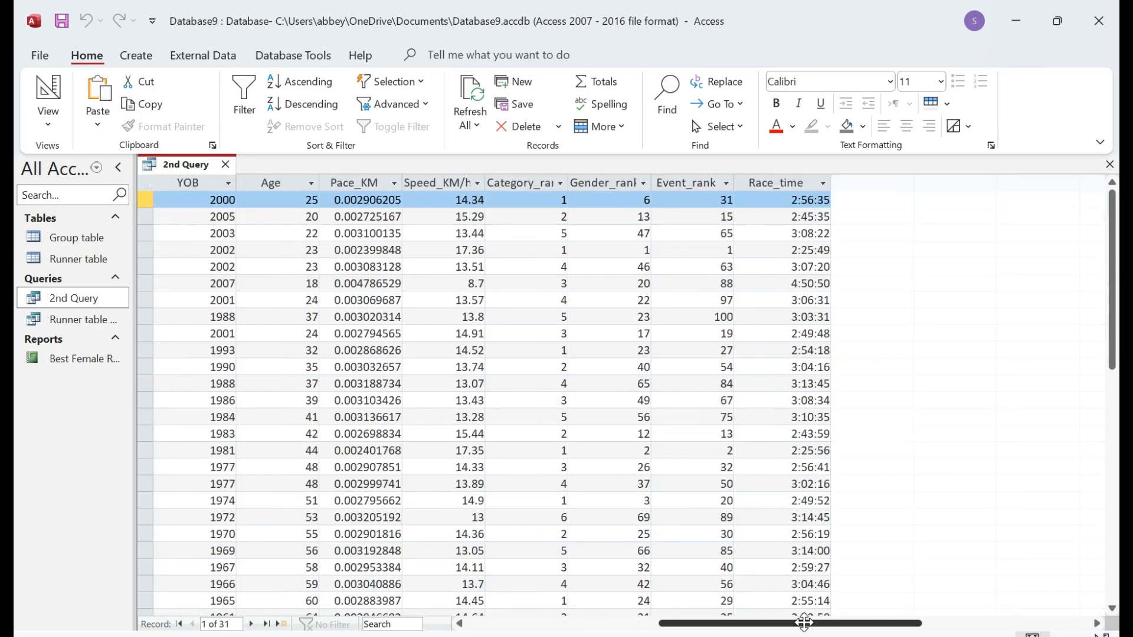
Step: Check the 2nd Query's Race_time values and review the report requirements in the exam PDF
{"action": "left_click_drag", "start_coordinate": [803, 622], "coordinate": [827, 623]}
{"action": "left_click", "coordinate": [693, 183]}
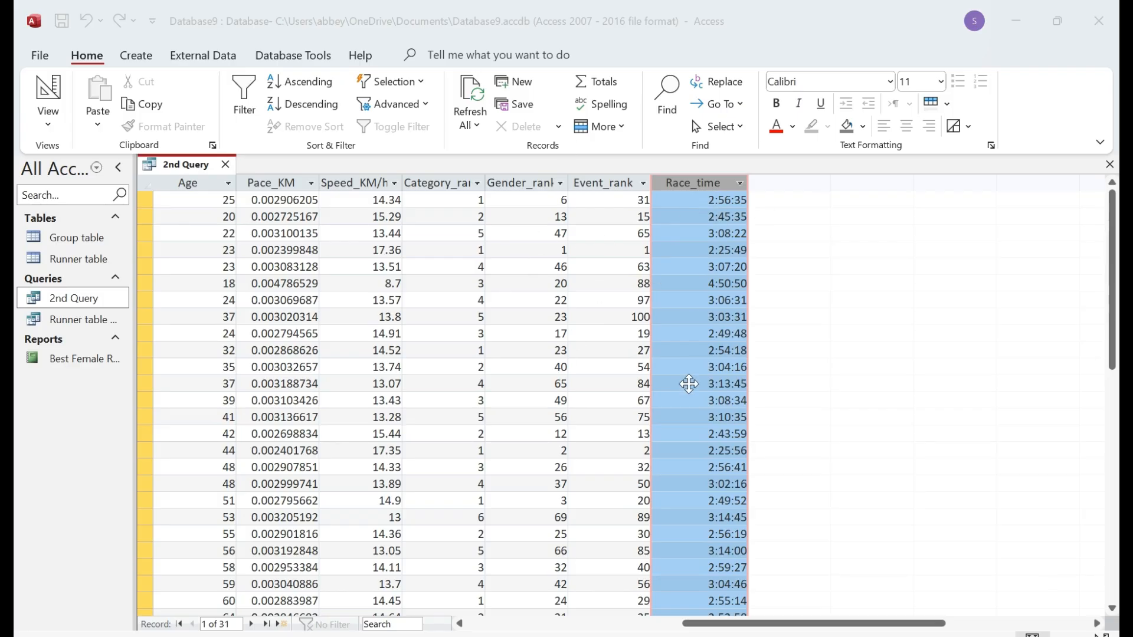
{"action": "left_click_drag", "start_coordinate": [758, 625], "coordinate": [613, 633]}
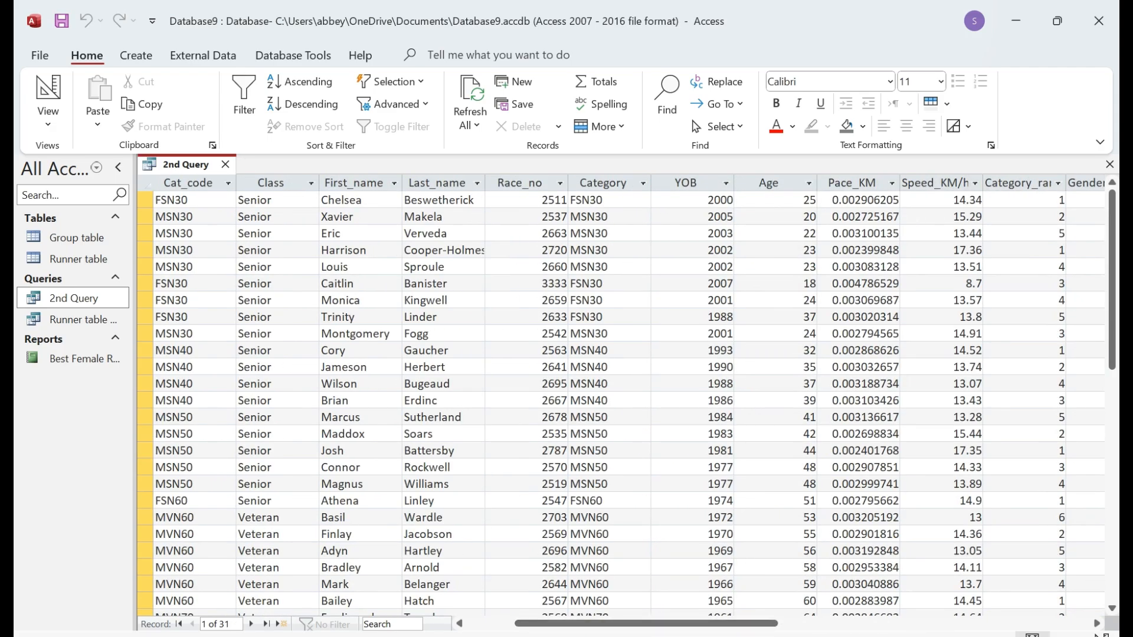
{"action": "left_click", "coordinate": [560, 636]}
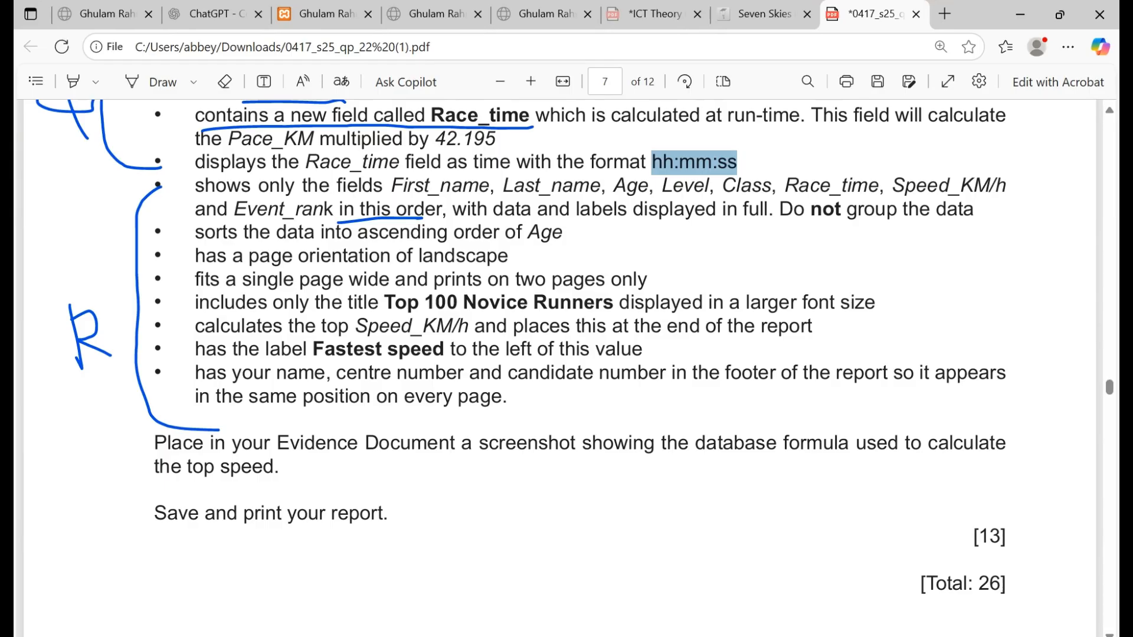
{"action": "left_click_drag", "start_coordinate": [195, 186], "coordinate": [502, 397]}
Step: Save and close the 2nd Query so no database objects remain open
{"action": "key", "text": "alt+Tab"}
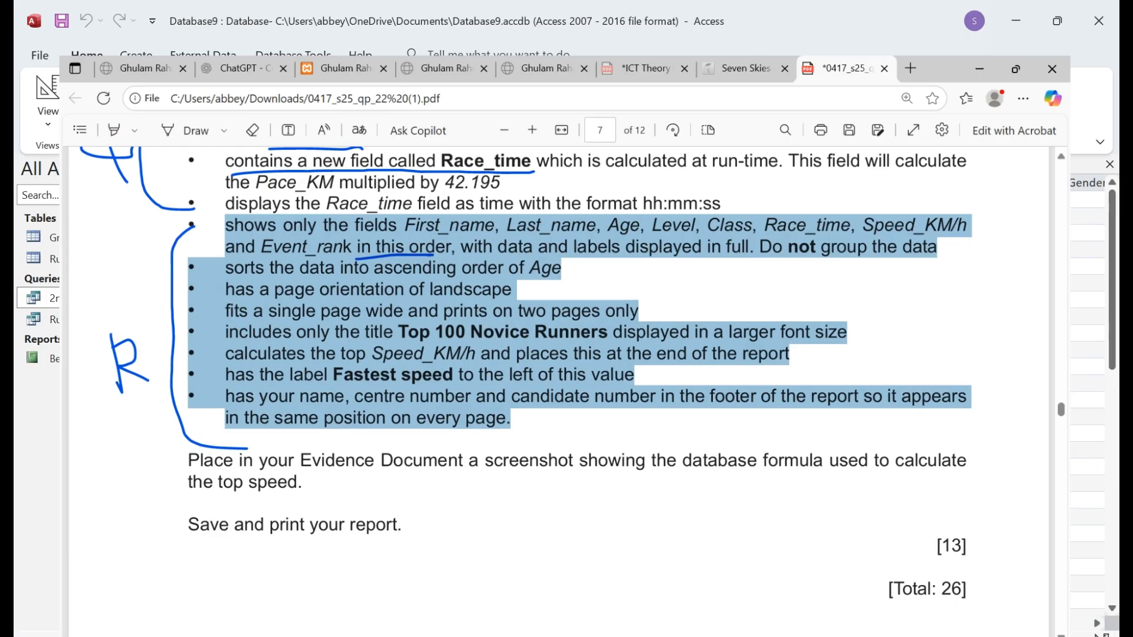
{"action": "right_click", "coordinate": [179, 169]}
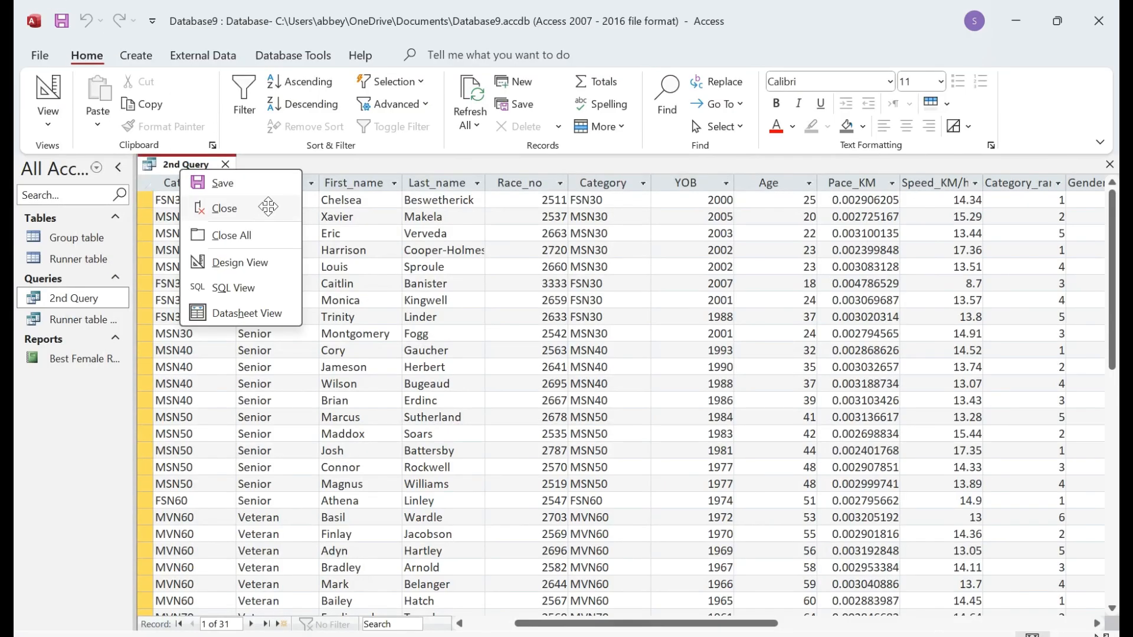
{"action": "left_click", "coordinate": [245, 181]}
{"action": "left_click", "coordinate": [226, 165]}
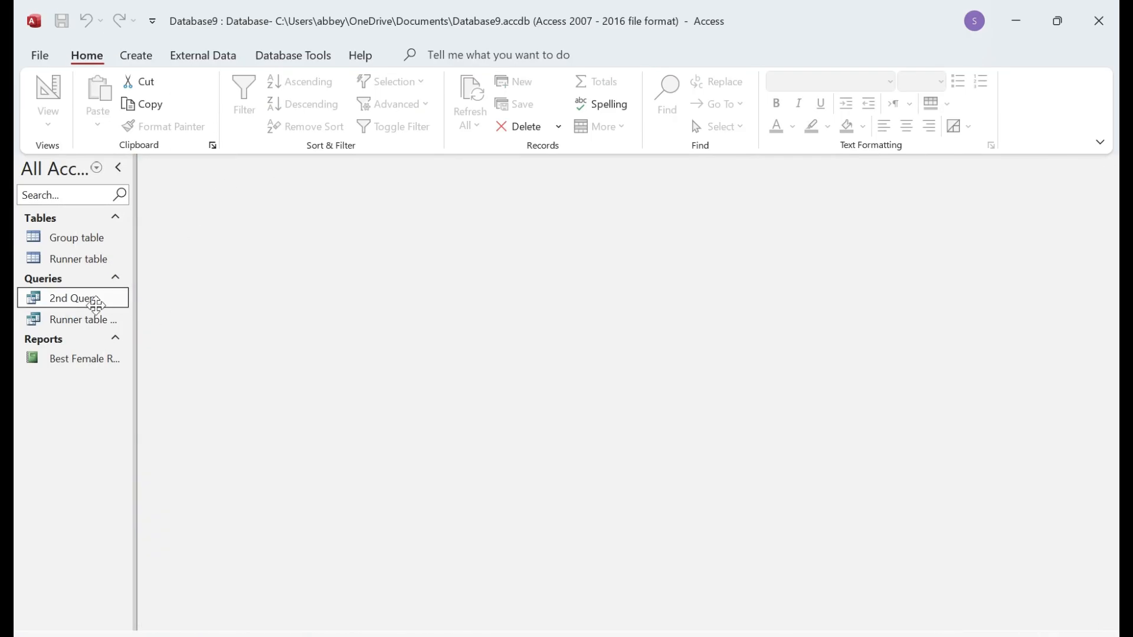
{"action": "double_click", "coordinate": [93, 300]}
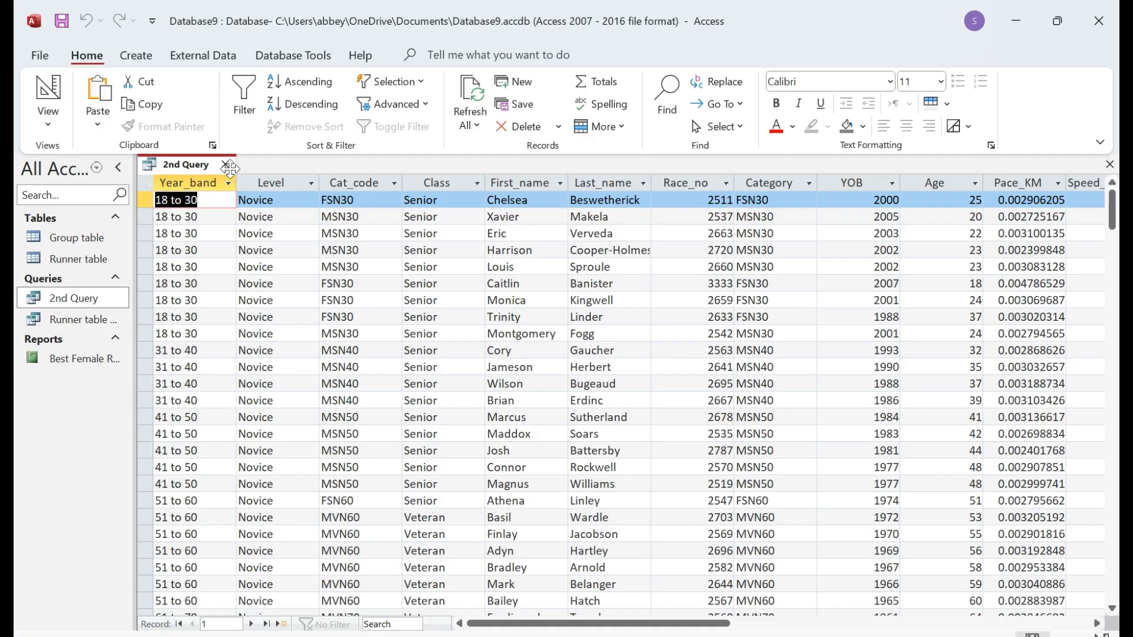
{"action": "left_click", "coordinate": [228, 165]}
{"action": "left_click", "coordinate": [135, 54]}
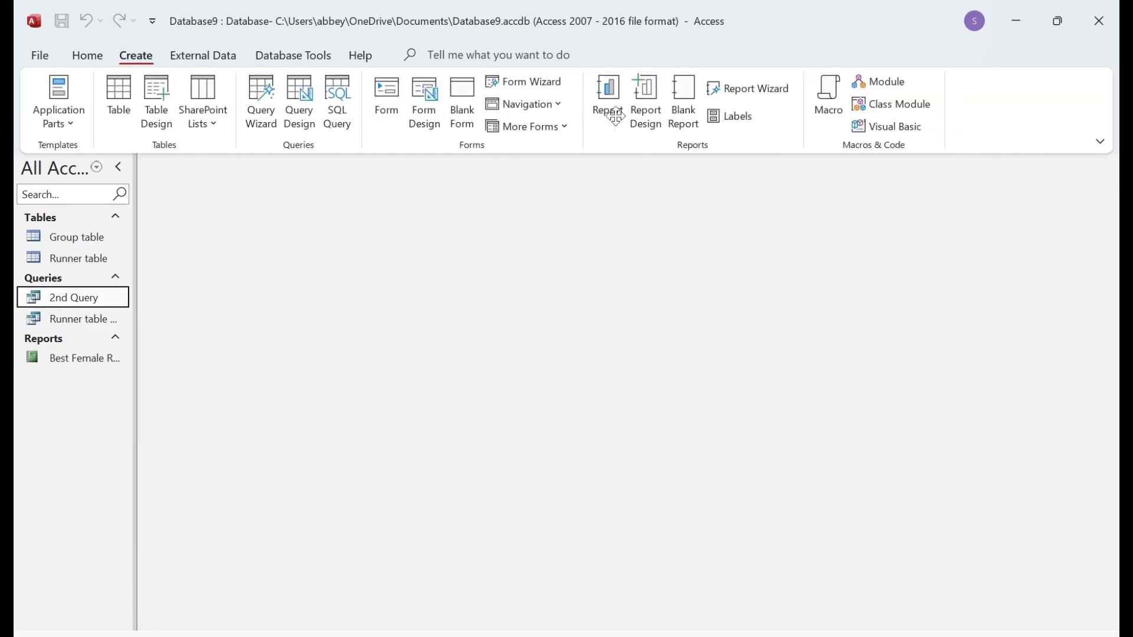
Step: Start the Report Wizard with Query: 2nd Query as the report source
{"action": "left_click", "coordinate": [748, 89]}
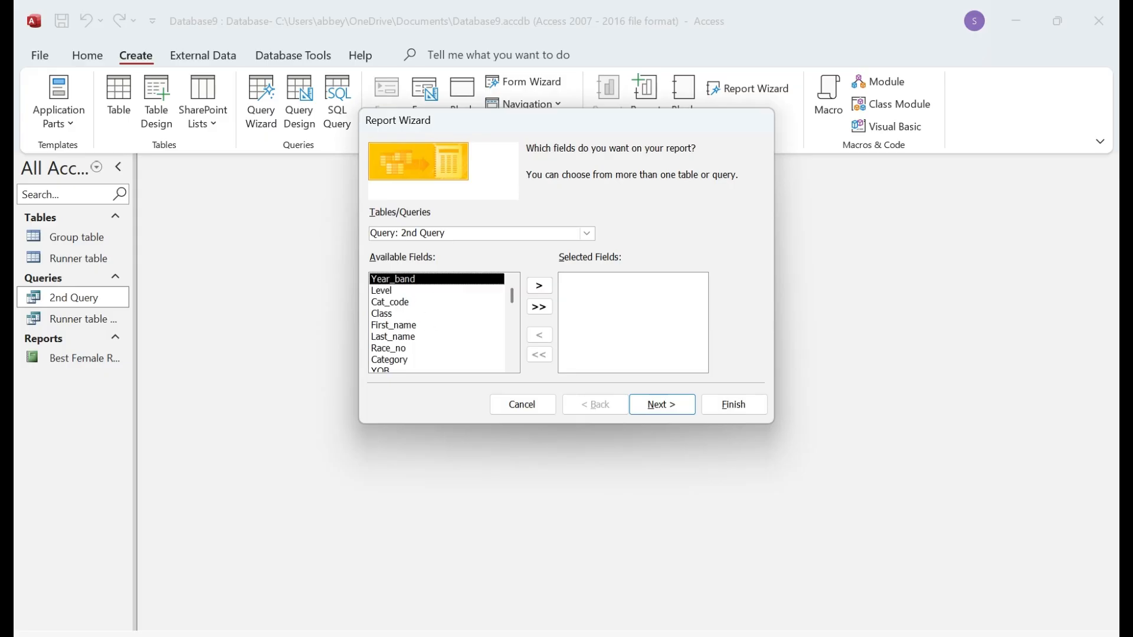
{"action": "left_click", "coordinate": [587, 233]}
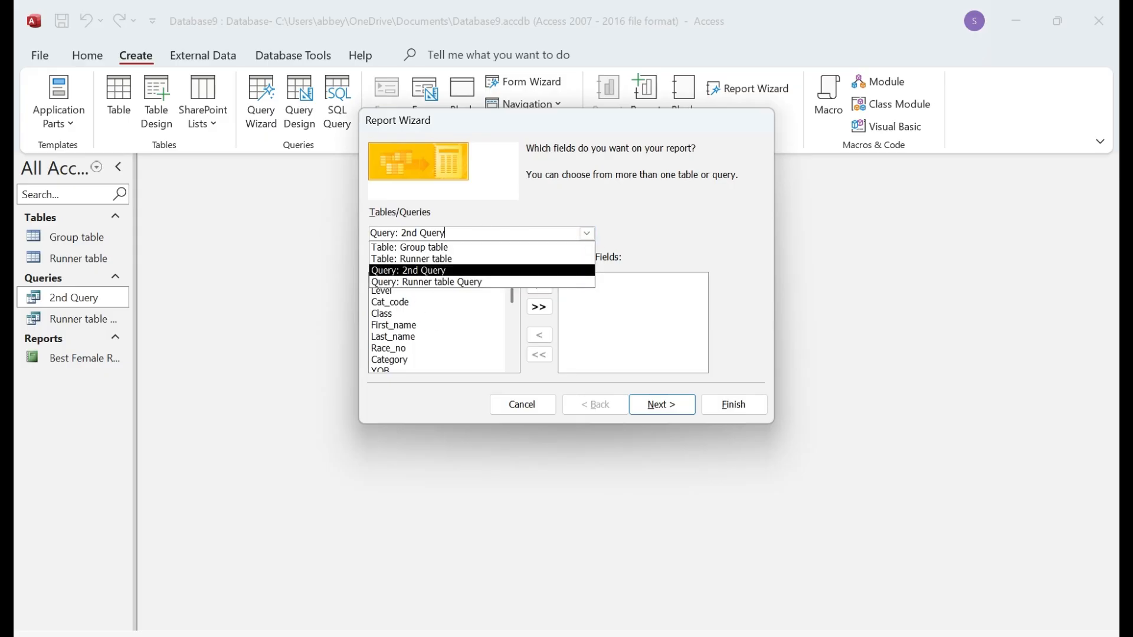
{"action": "left_click", "coordinate": [422, 282]}
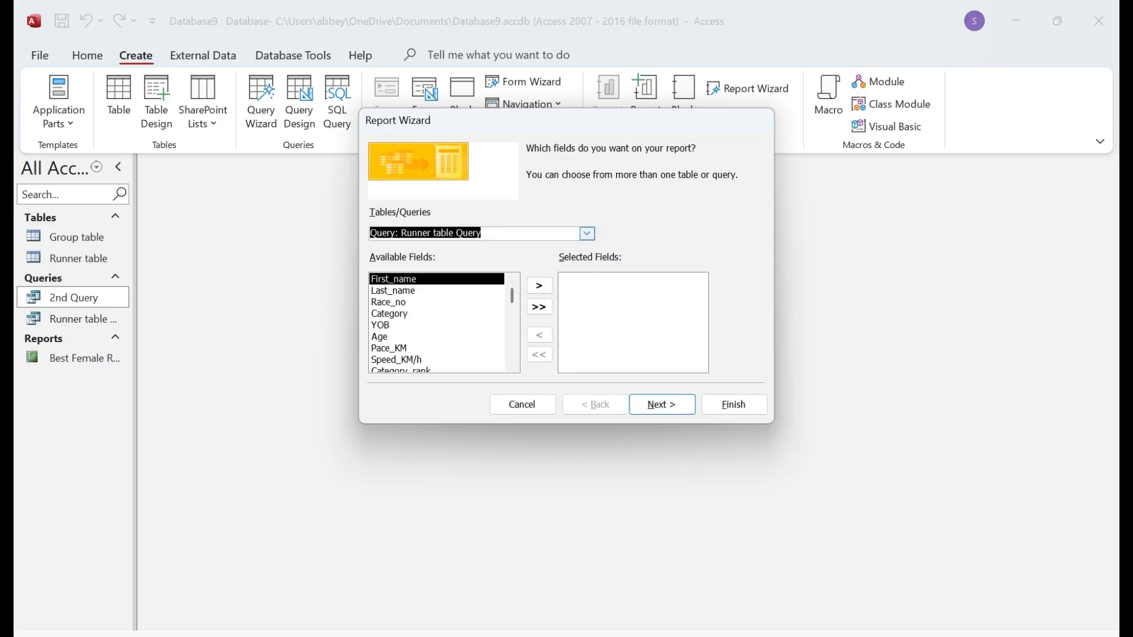
{"action": "left_click", "coordinate": [587, 233]}
{"action": "left_click", "coordinate": [453, 248]}
{"action": "left_click", "coordinate": [587, 234]}
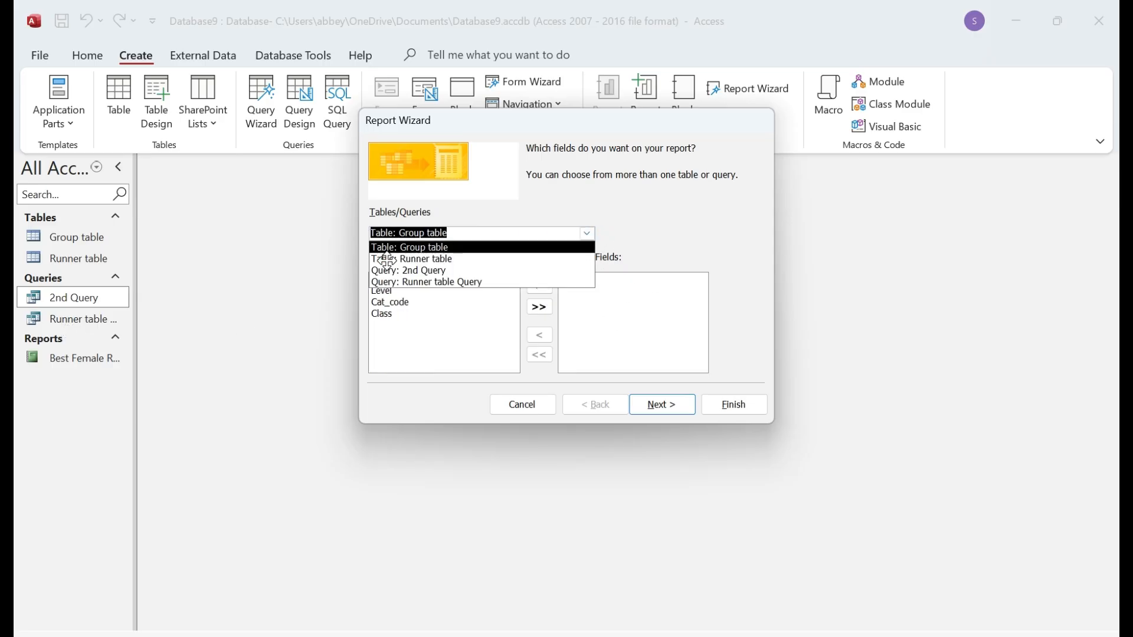
{"action": "left_click", "coordinate": [413, 270]}
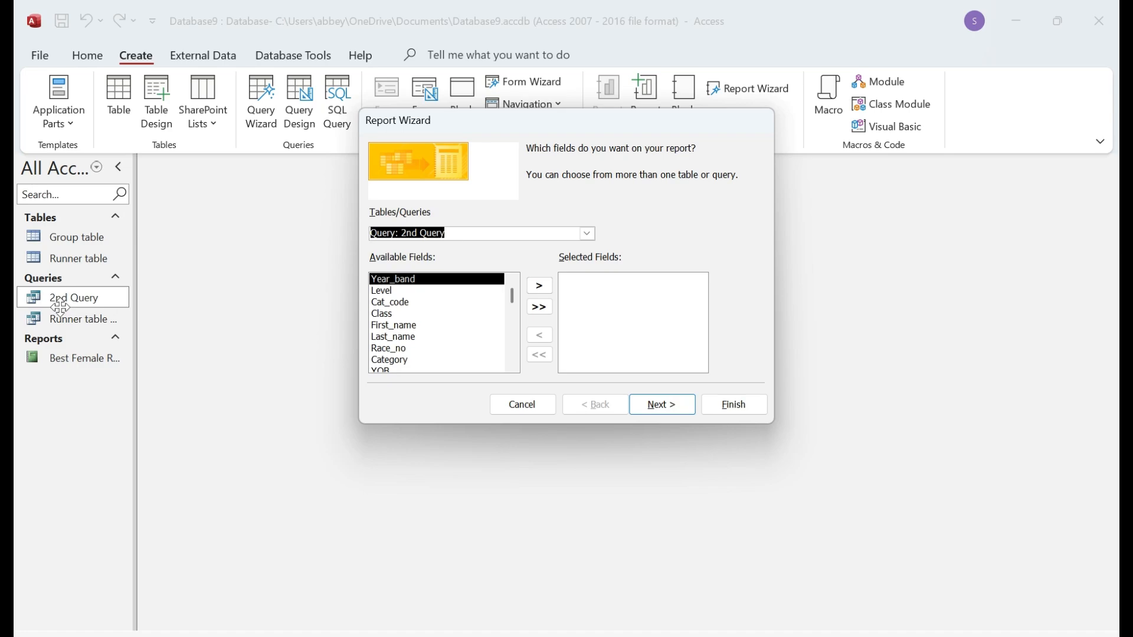
Step: Add First_name, Last_name, Age and Level to the report fields, following the exam's field list
{"action": "key", "text": "alt+Tab"}
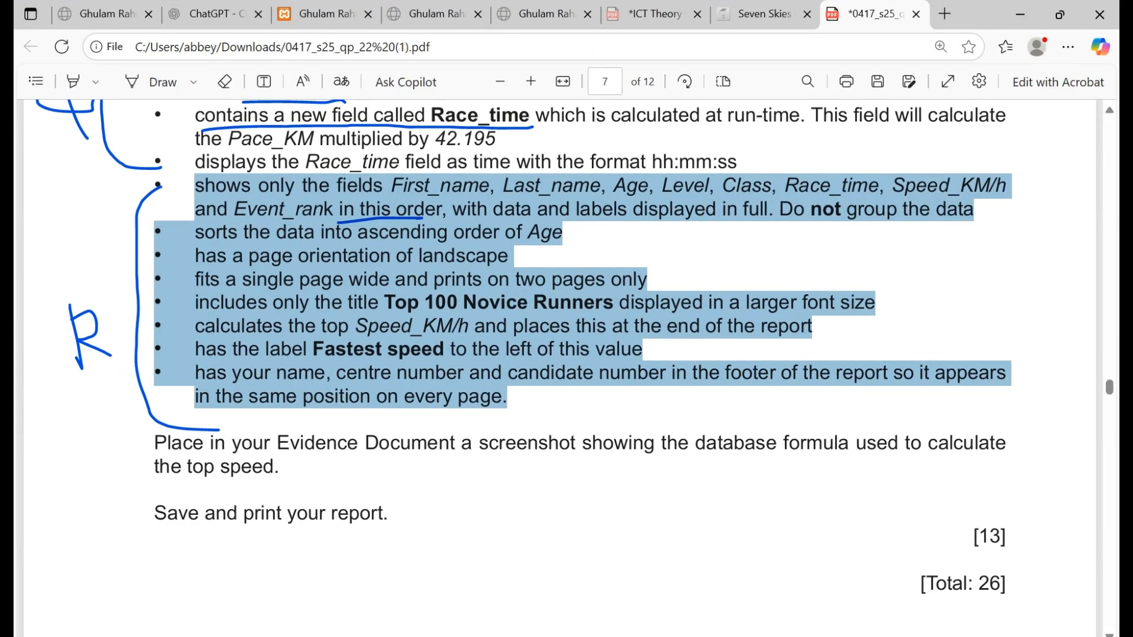
{"action": "left_click", "coordinate": [572, 525]}
{"action": "left_click_drag", "start_coordinate": [391, 185], "coordinate": [719, 185]}
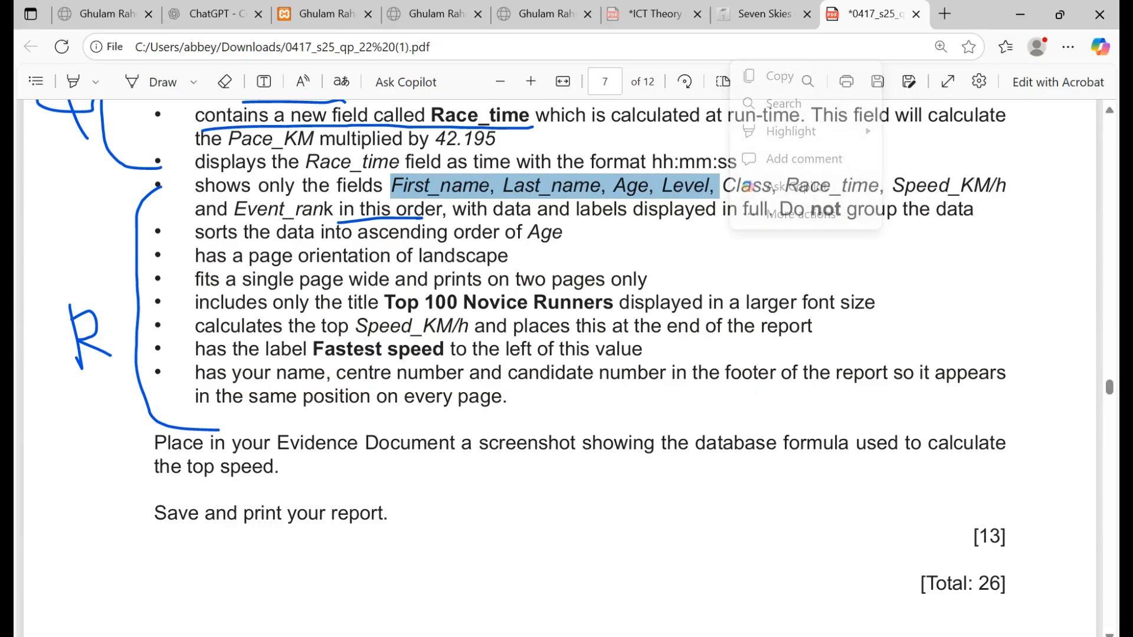
{"action": "key", "text": "alt+Tab"}
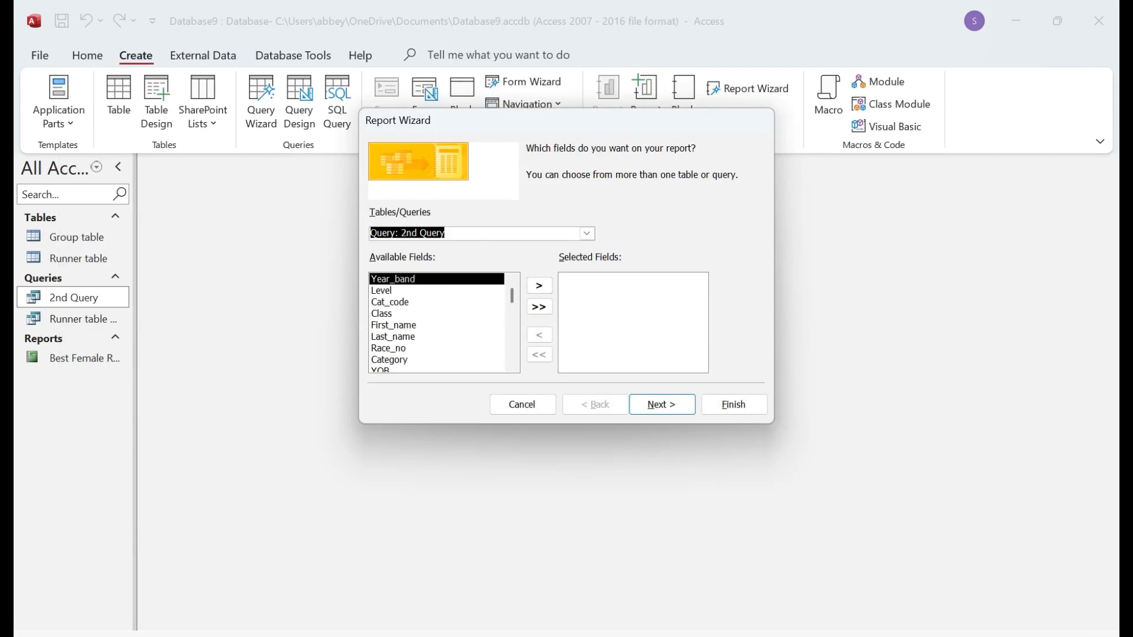
{"action": "left_click", "coordinate": [401, 325]}
{"action": "left_click", "coordinate": [539, 286]}
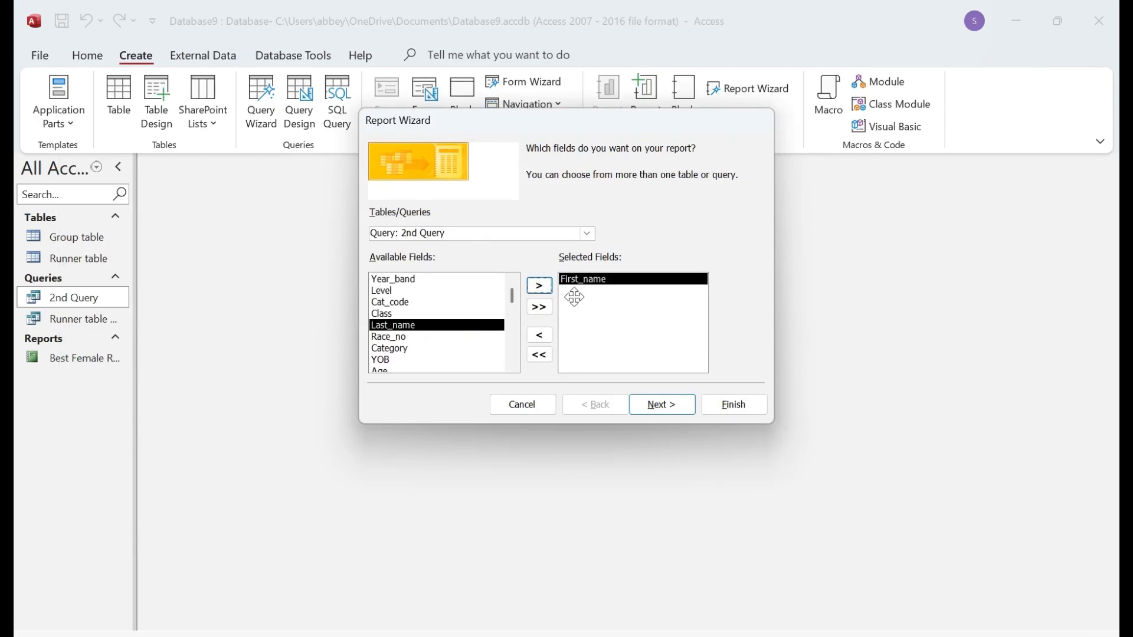
{"action": "left_click", "coordinate": [539, 286]}
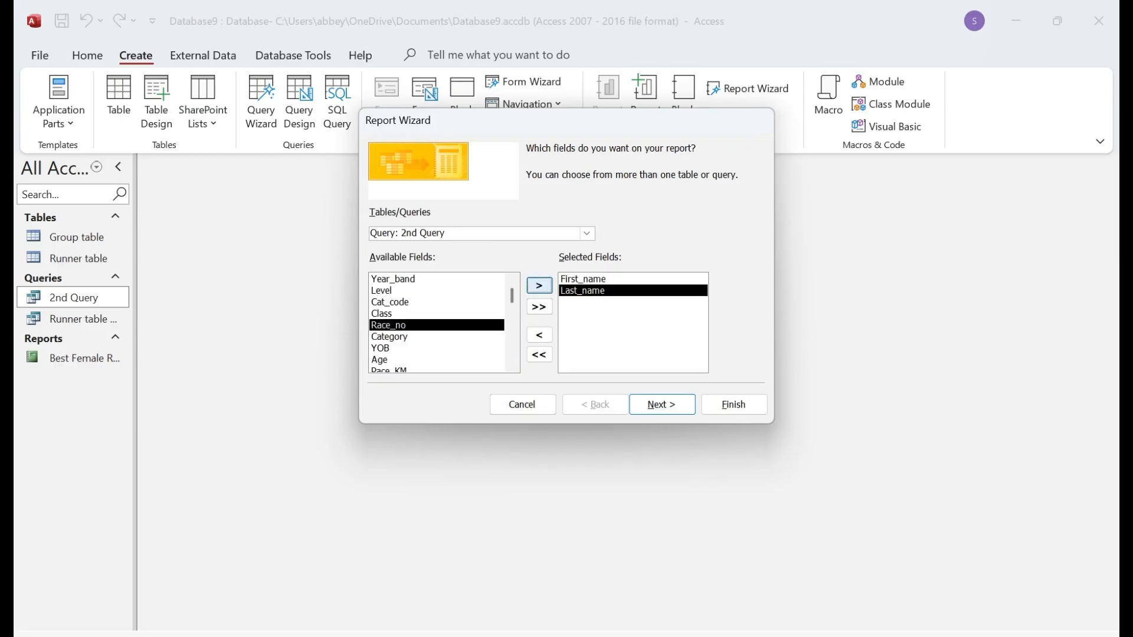
{"action": "left_click", "coordinate": [395, 360]}
{"action": "left_click", "coordinate": [539, 286]}
{"action": "scroll", "coordinate": [454, 335], "scroll_direction": "down", "scroll_amount": 3}
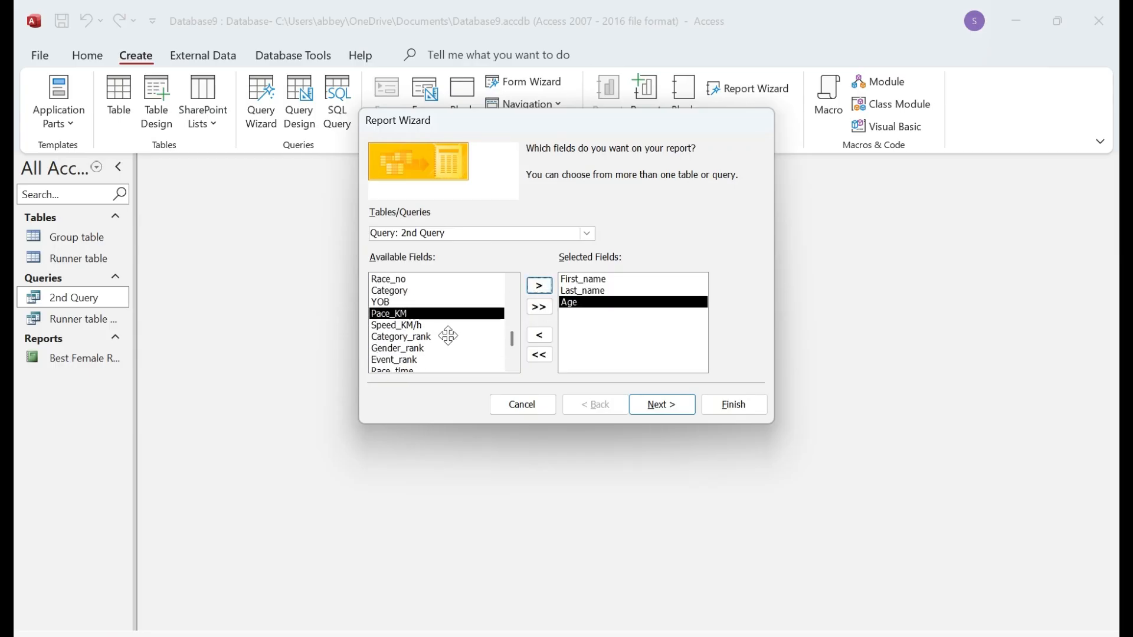
{"action": "scroll", "coordinate": [435, 334], "scroll_direction": "up", "scroll_amount": 2}
{"action": "scroll", "coordinate": [437, 323], "scroll_direction": "up", "scroll_amount": 1}
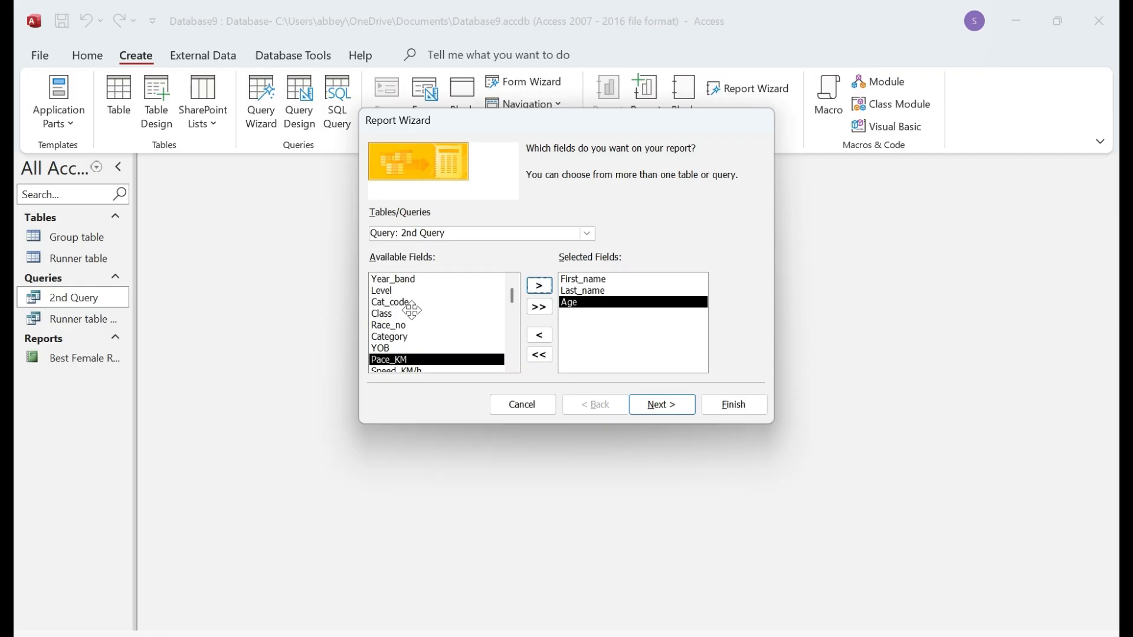
{"action": "left_click", "coordinate": [401, 290]}
{"action": "left_click", "coordinate": [539, 286]}
Step: Add Class, Race_time, Speed_KM/h and Event_rank to complete the eight report fields
{"action": "key", "text": "alt+Tab"}
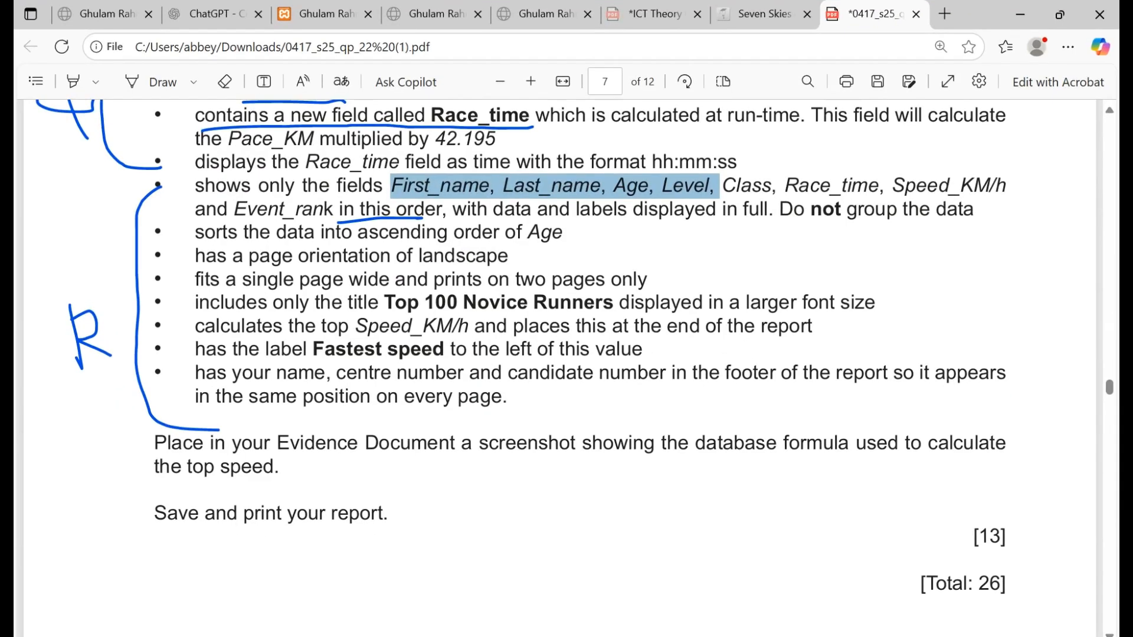
{"action": "mouse_move", "coordinate": [561, 636]}
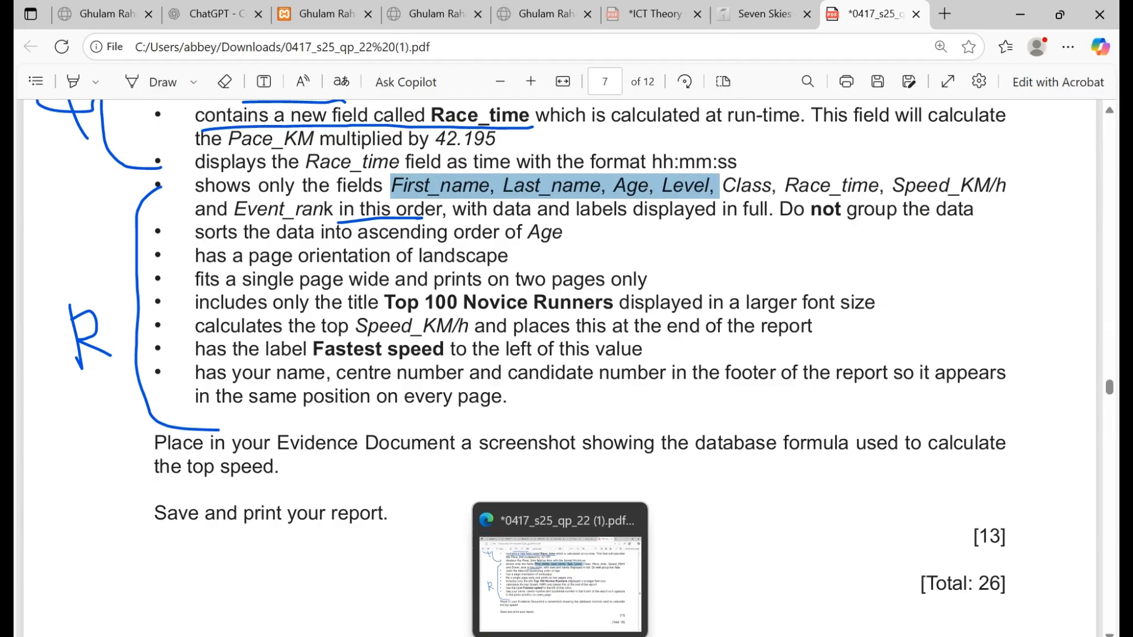
{"action": "key", "text": "alt+Tab"}
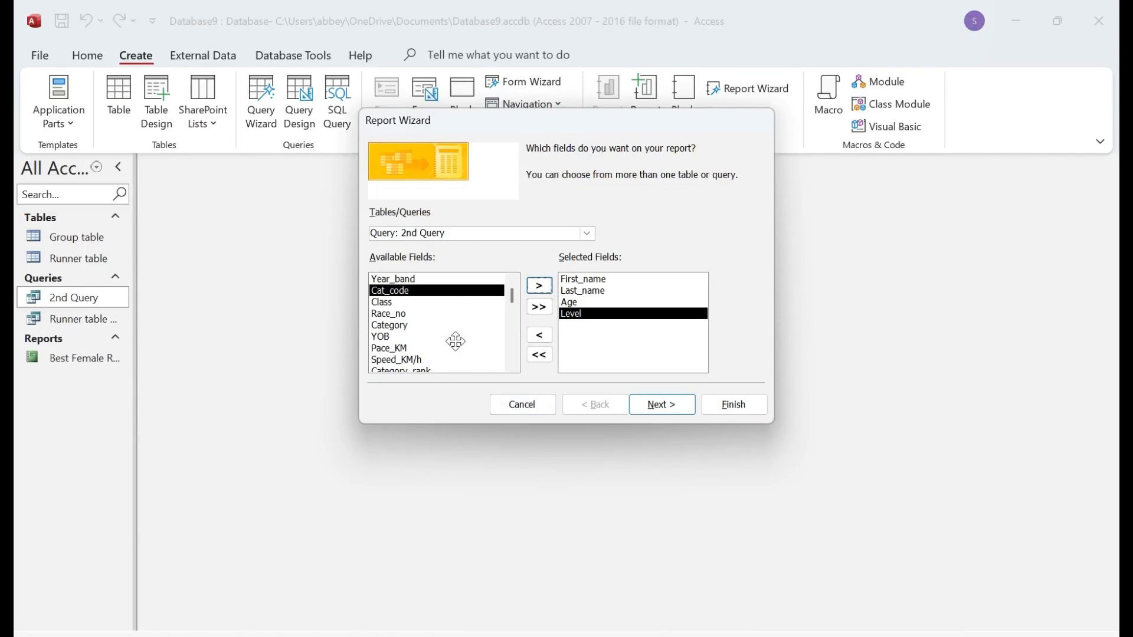
{"action": "left_click", "coordinate": [383, 302]}
{"action": "left_click", "coordinate": [540, 286]}
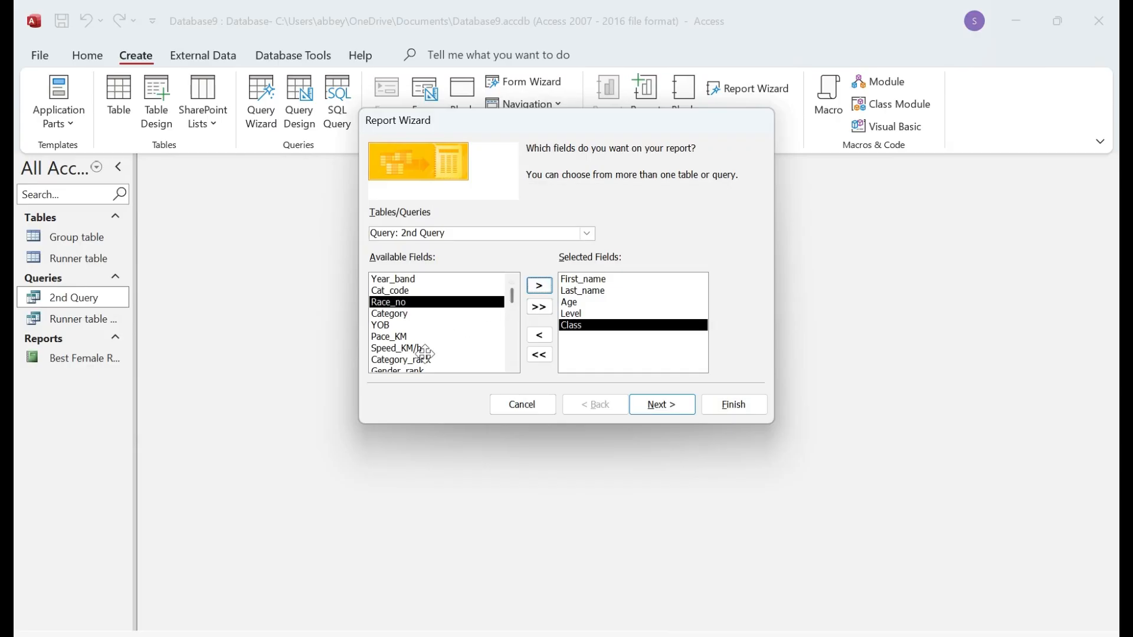
{"action": "scroll", "coordinate": [433, 342], "scroll_direction": "down", "scroll_amount": 1}
{"action": "scroll", "coordinate": [426, 352], "scroll_direction": "up", "scroll_amount": 2}
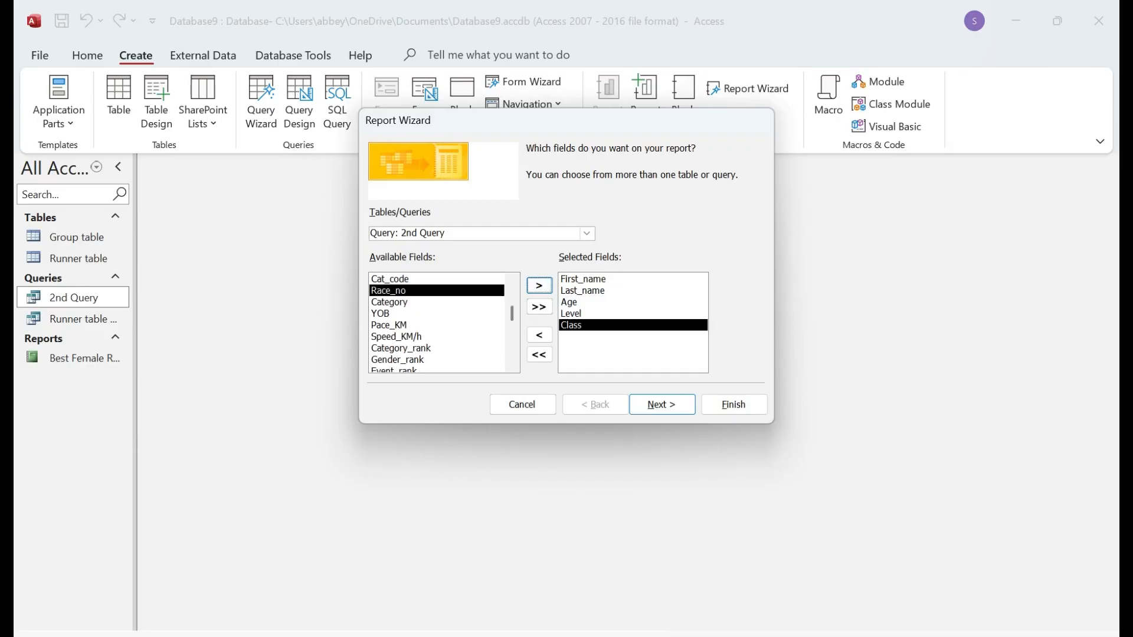
{"action": "scroll", "coordinate": [434, 345], "scroll_direction": "down", "scroll_amount": 1}
{"action": "scroll", "coordinate": [439, 341], "scroll_direction": "down", "scroll_amount": 1}
{"action": "left_click", "coordinate": [427, 361]}
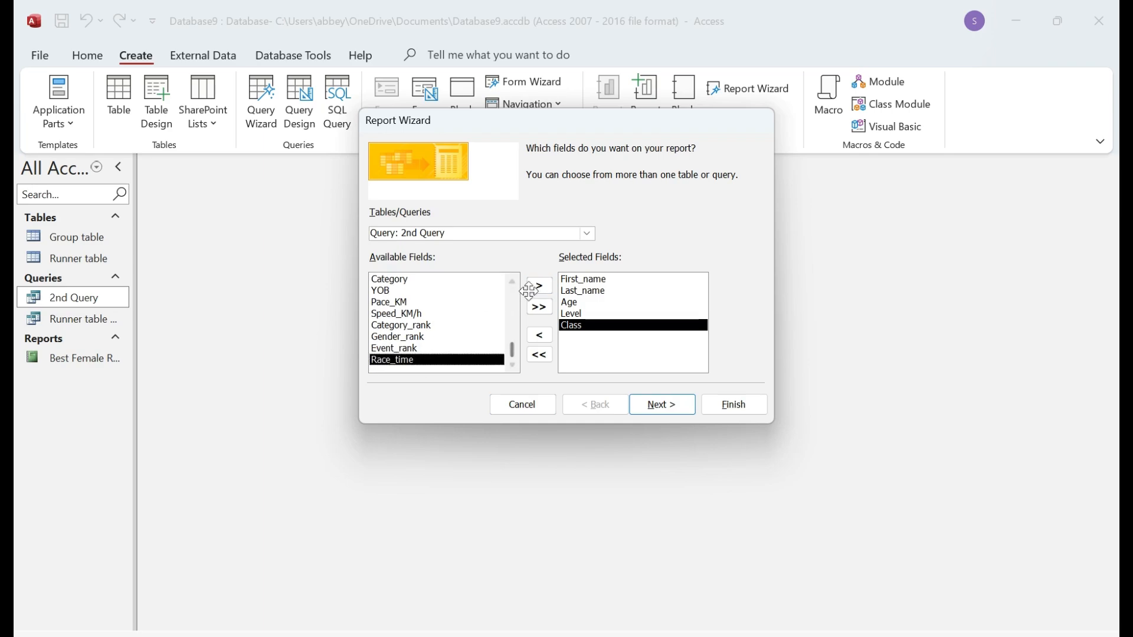
{"action": "left_click", "coordinate": [539, 286]}
{"action": "left_click", "coordinate": [423, 325]}
{"action": "left_click", "coordinate": [539, 286]}
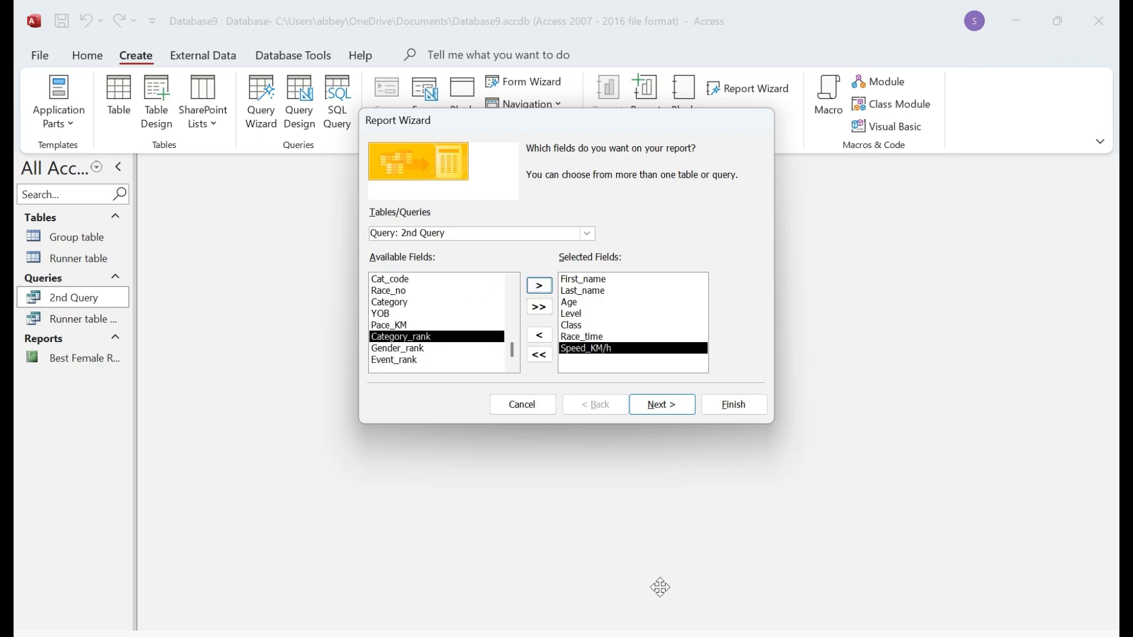
{"action": "key", "text": "alt+Tab"}
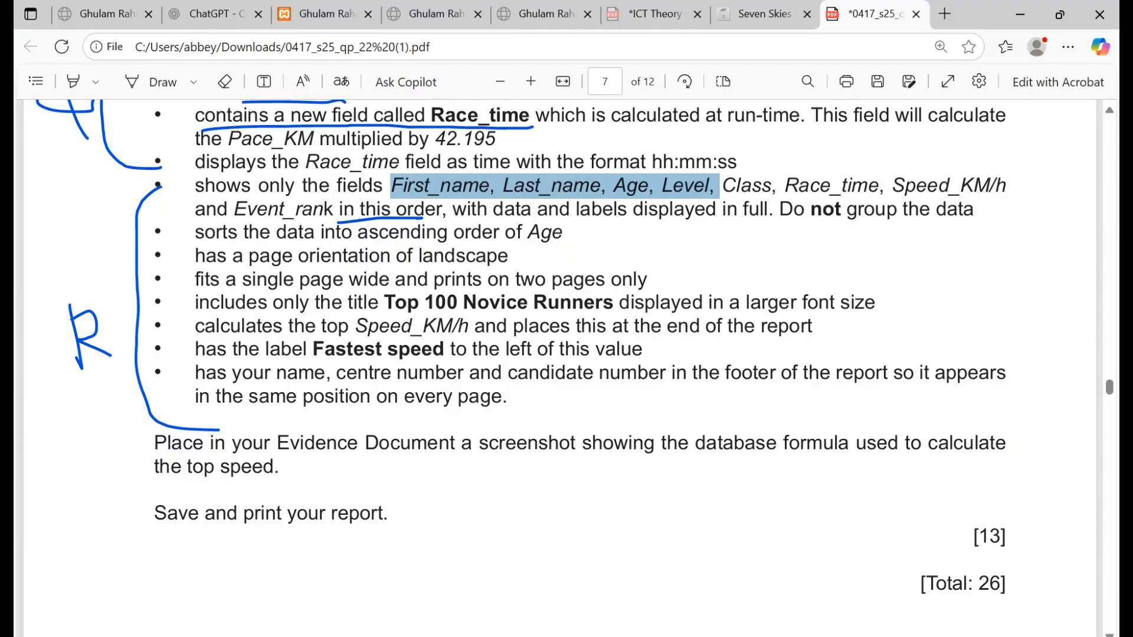
{"action": "key", "text": "alt+Tab"}
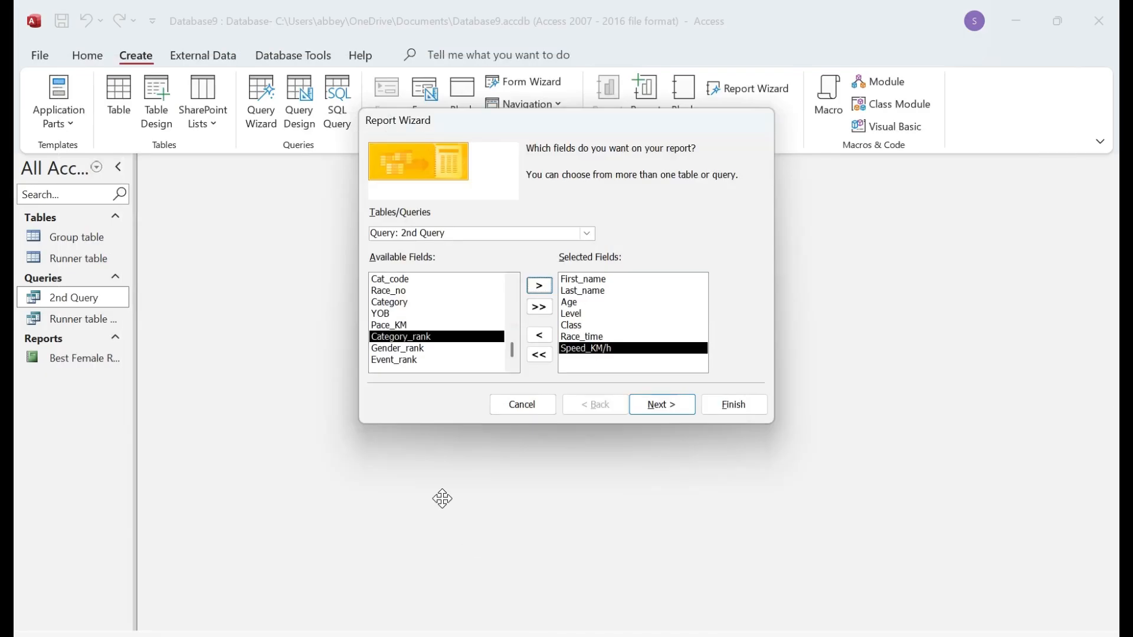
{"action": "left_click", "coordinate": [406, 360]}
{"action": "left_click", "coordinate": [539, 286]}
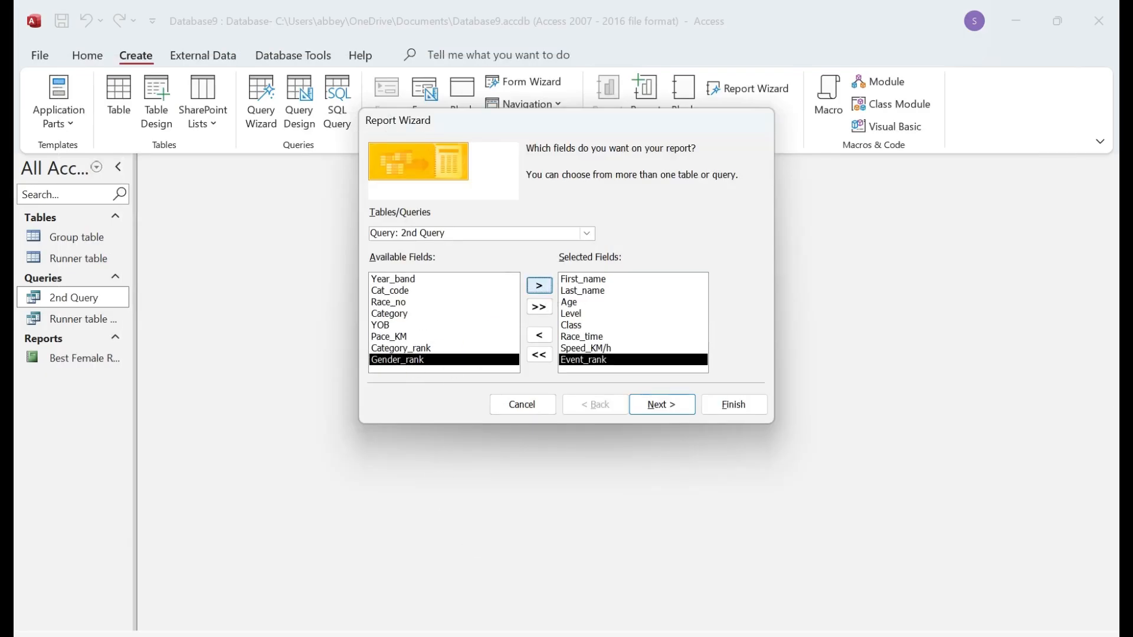
Step: Skip grouping and sort the report by Age in ascending order
{"action": "left_click", "coordinate": [676, 406]}
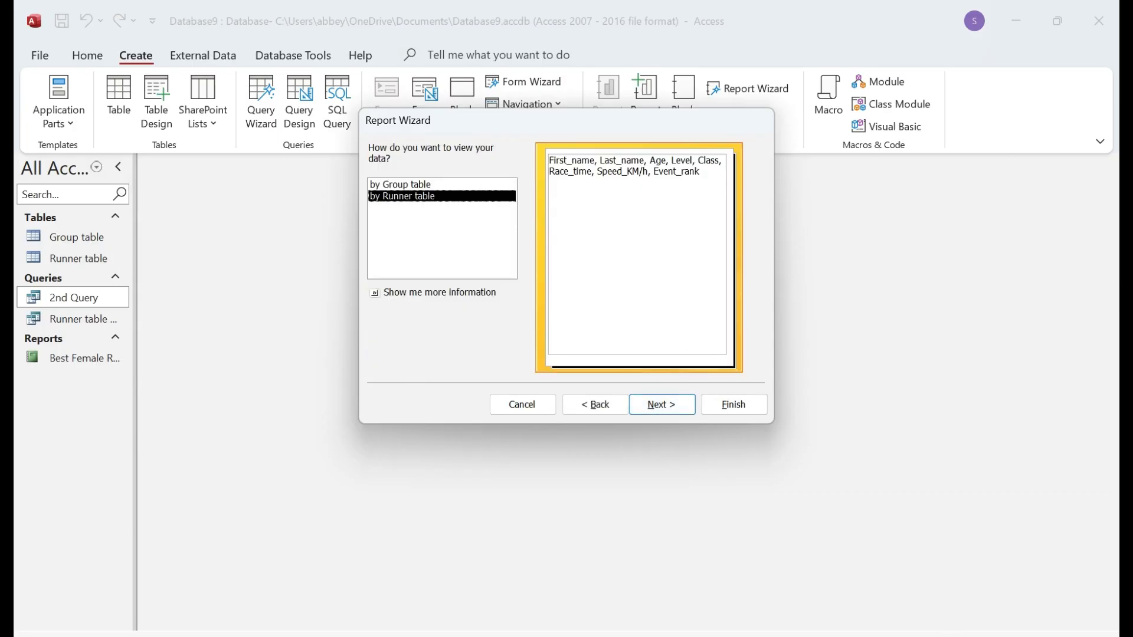
{"action": "left_click", "coordinate": [665, 407]}
{"action": "left_click", "coordinate": [667, 407]}
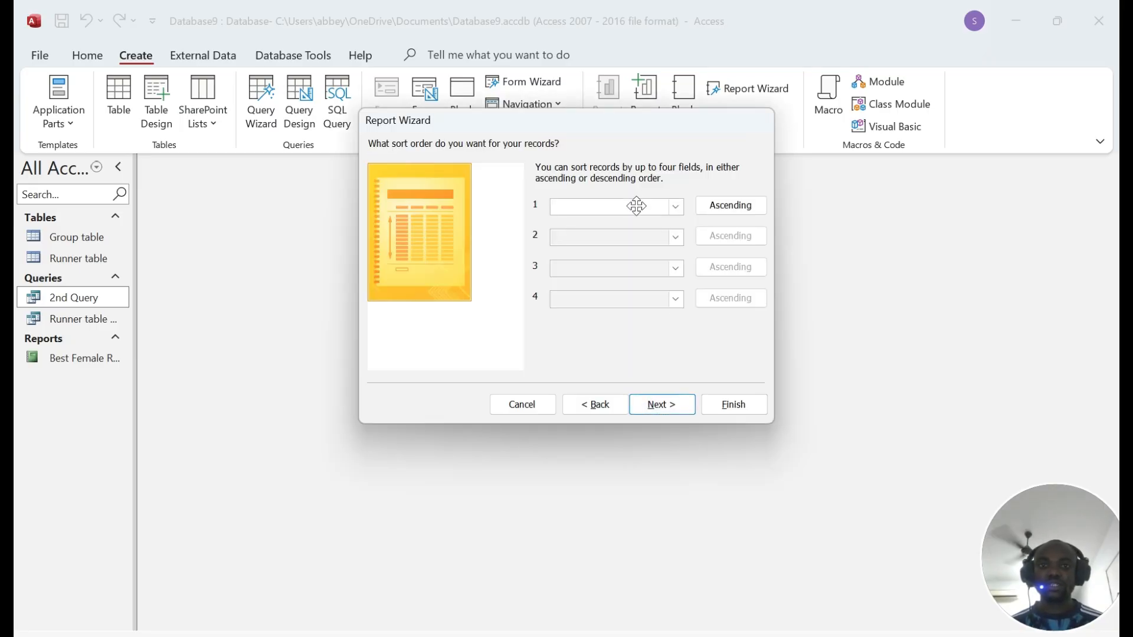
{"action": "key", "text": "alt+Tab"}
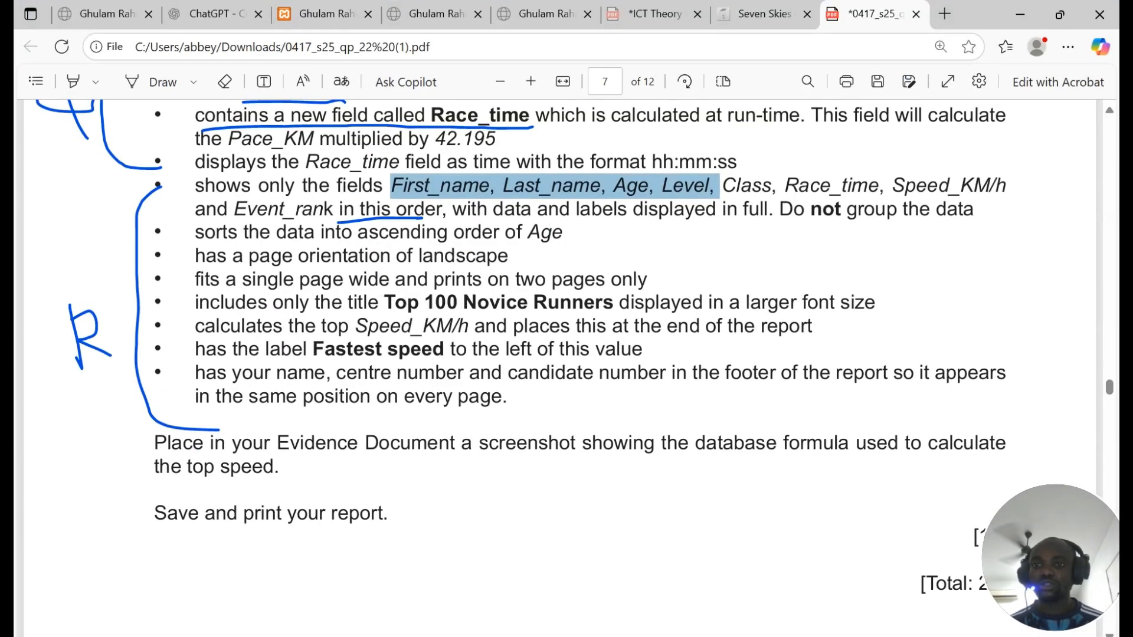
{"action": "left_click_drag", "start_coordinate": [194, 232], "coordinate": [552, 232]}
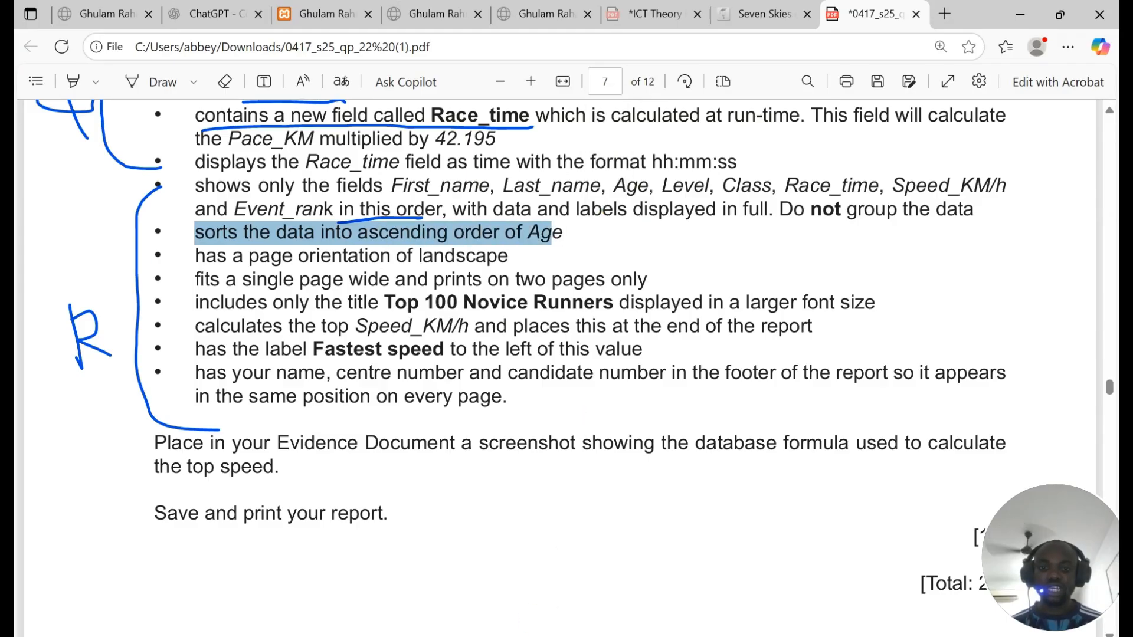
{"action": "key", "text": "alt+Tab"}
{"action": "left_click", "coordinate": [675, 207]}
{"action": "left_click", "coordinate": [562, 256]}
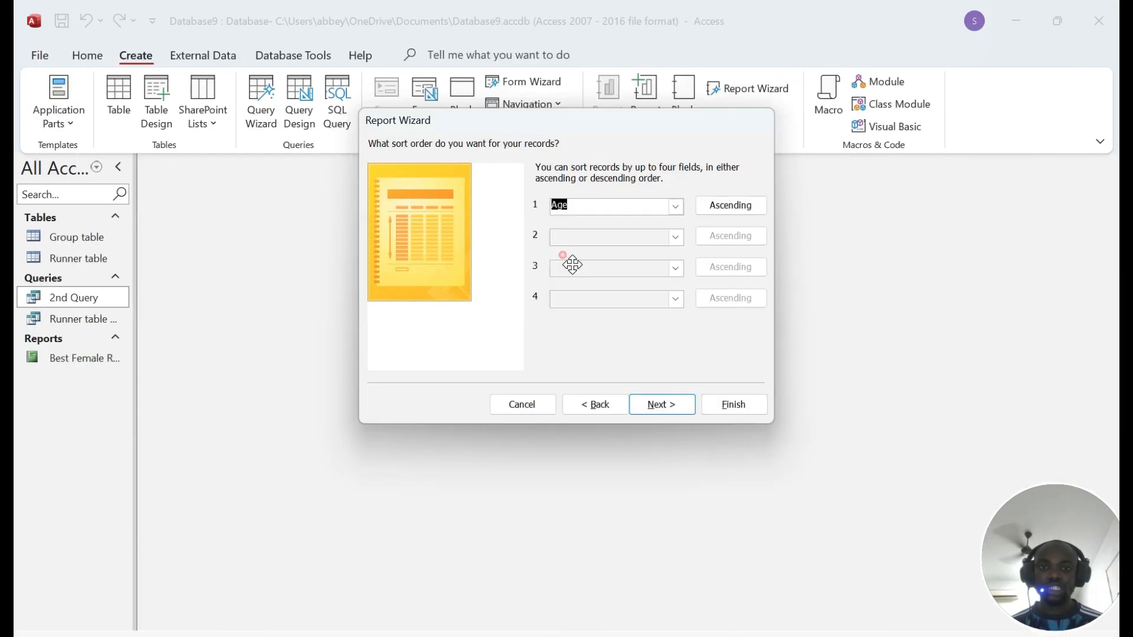
{"action": "left_click", "coordinate": [664, 410]}
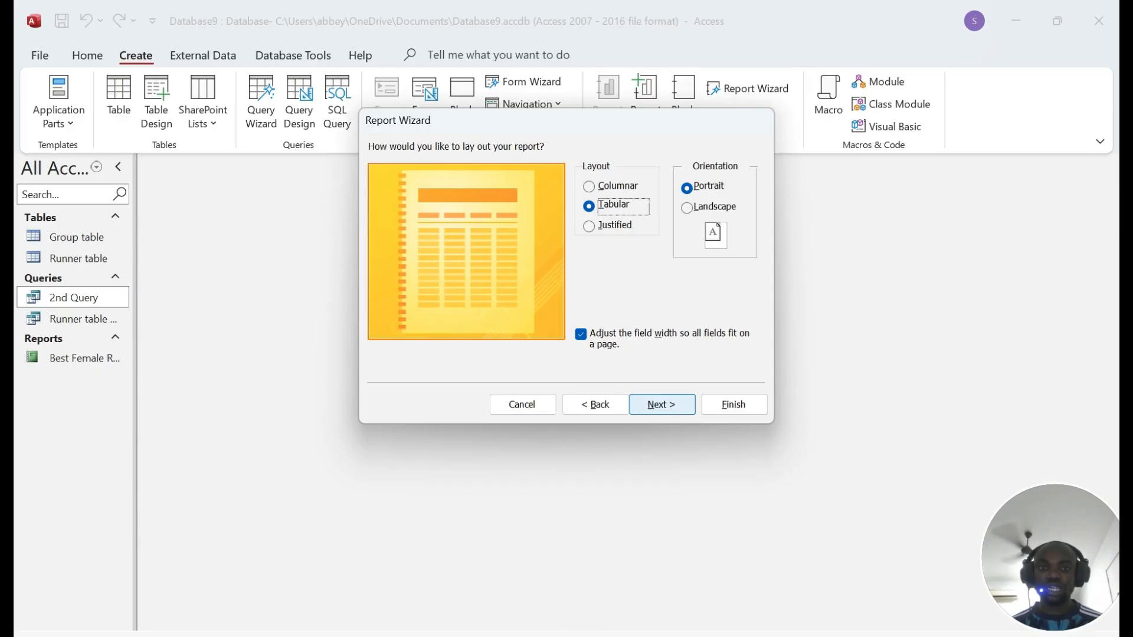
Step: Set the report layout to Landscape orientation and move on to the title step
{"action": "key", "text": "alt+Tab"}
{"action": "left_click_drag", "start_coordinate": [194, 256], "coordinate": [508, 256]}
{"action": "key", "text": "alt+Tab"}
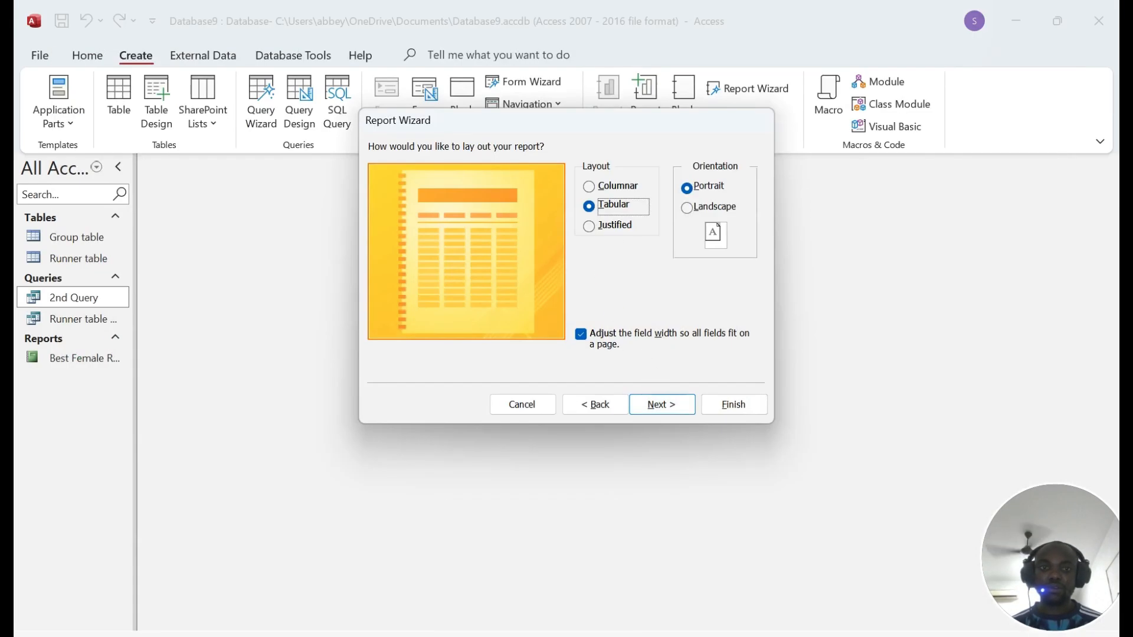
{"action": "left_click", "coordinate": [691, 210]}
{"action": "left_click", "coordinate": [656, 407]}
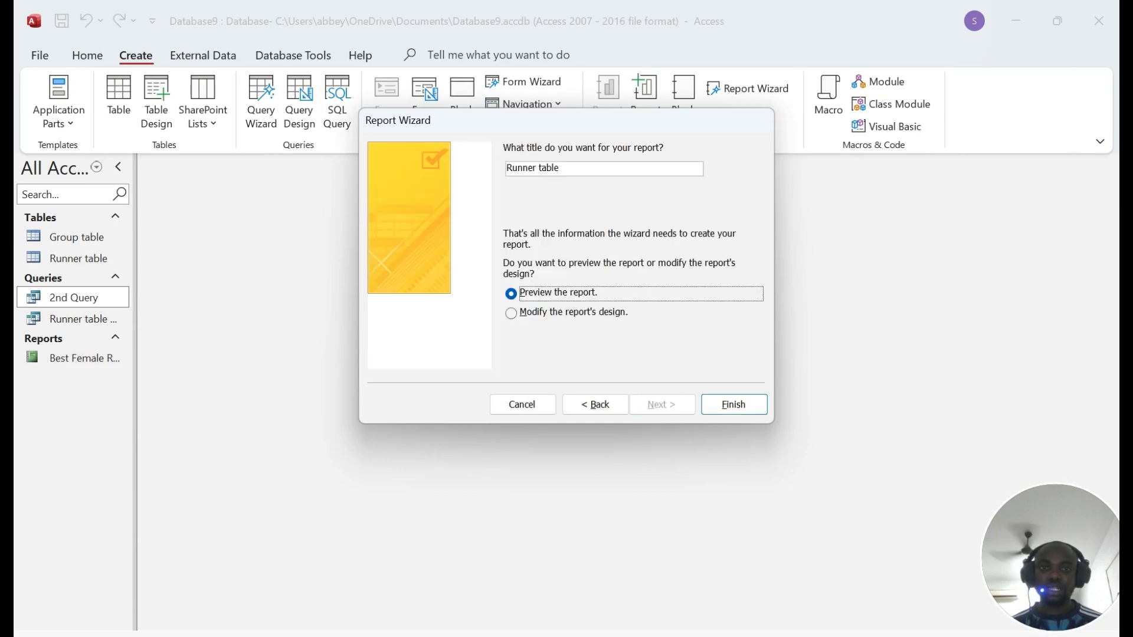
Step: Copy the title 'Top 100 Novice Runners' from the question paper into the wizard's title box
{"action": "key", "text": "alt+Tab"}
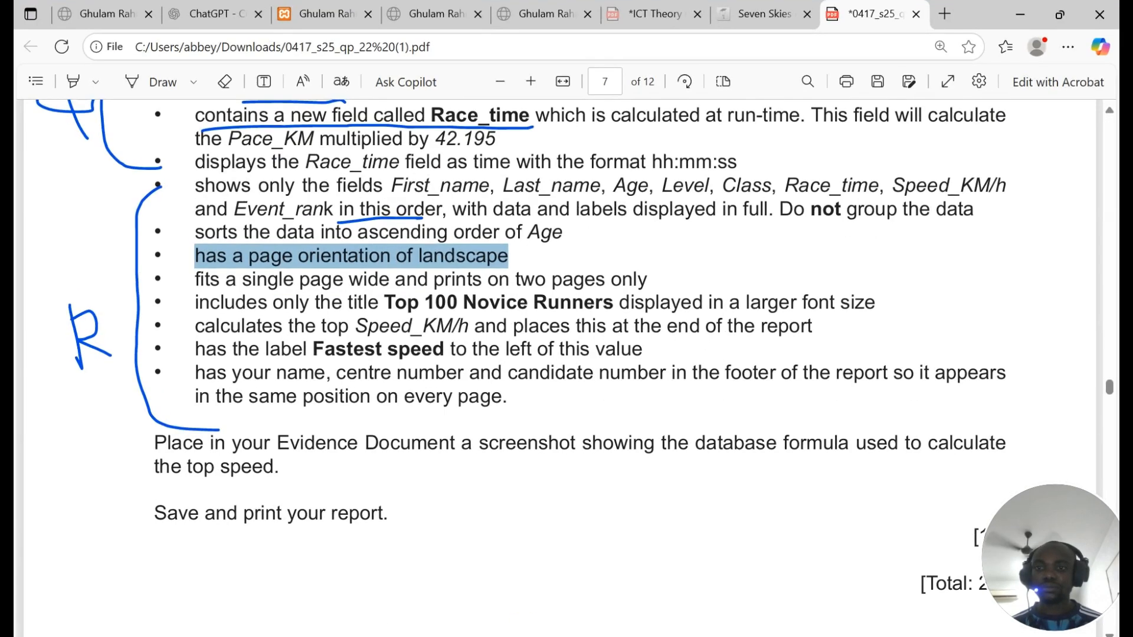
{"action": "left_click_drag", "start_coordinate": [196, 279], "coordinate": [648, 279]}
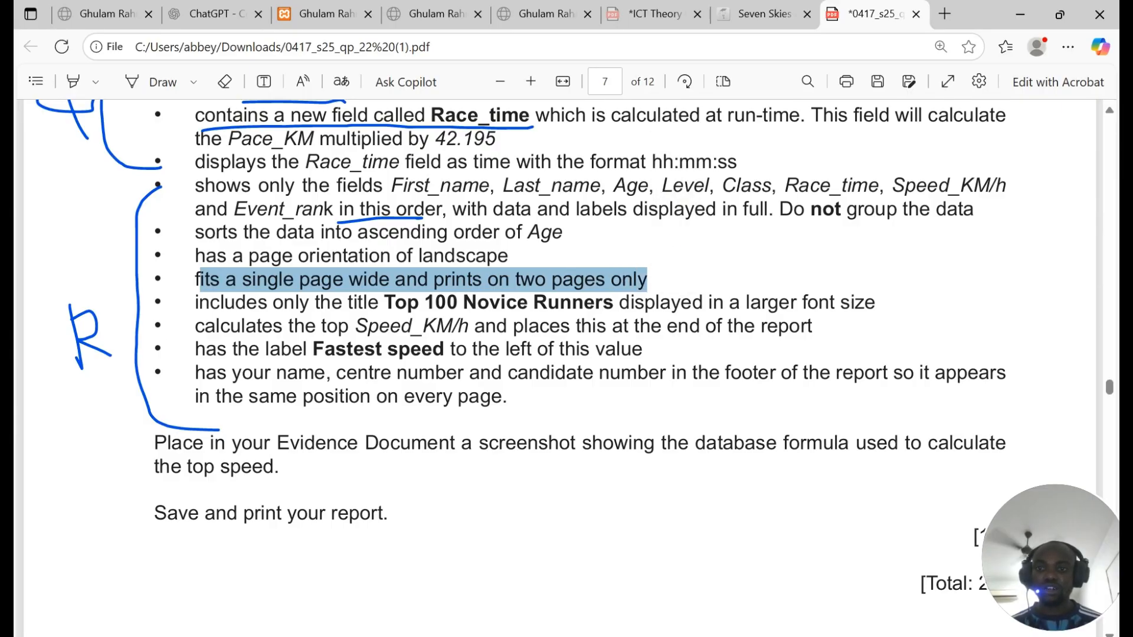
{"action": "left_click_drag", "start_coordinate": [379, 302], "coordinate": [613, 302]}
{"action": "key", "text": "ctrl+c"}
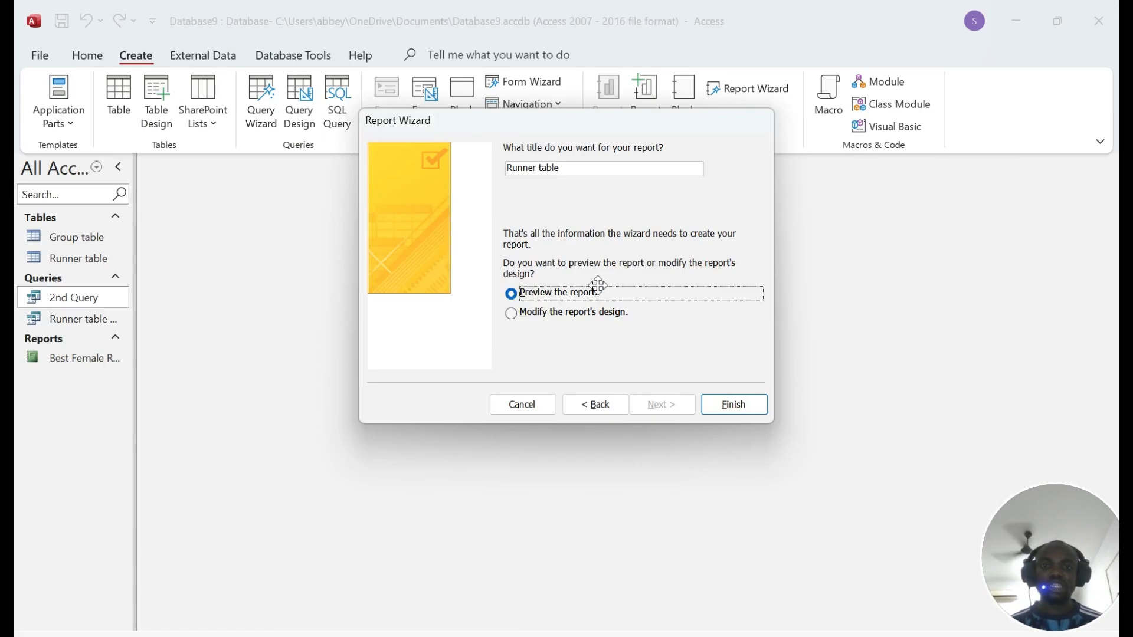
{"action": "left_click", "coordinate": [560, 169]}
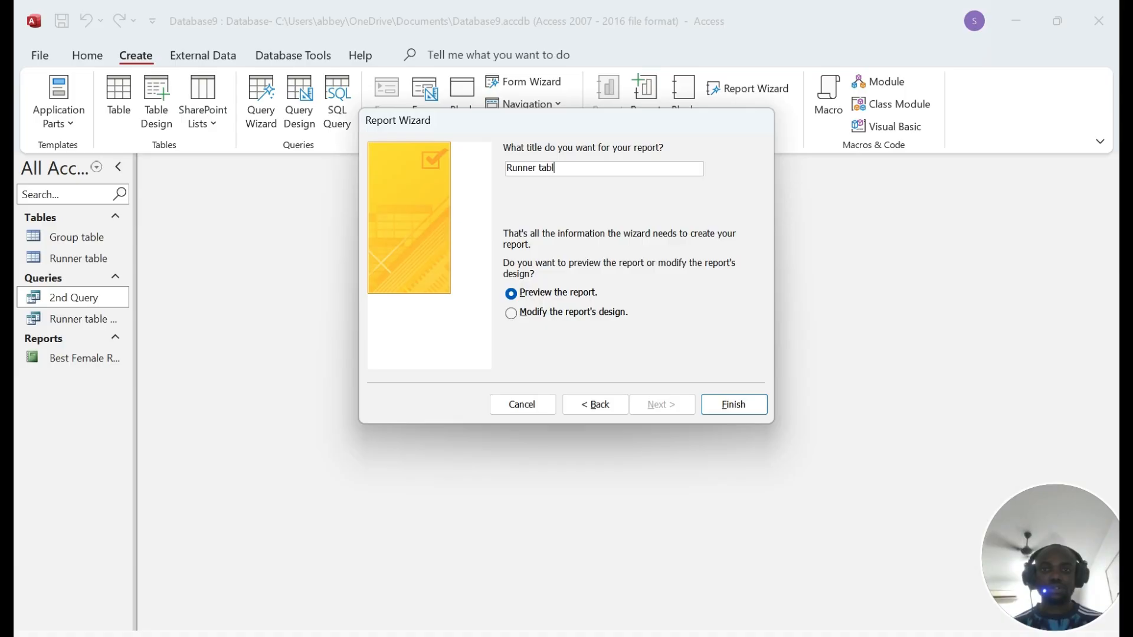
Step: Paste 'Top 100 Novice Runners' as the report title and dismiss the invalid-name errors on Finish
{"action": "key", "text": "ctrl+v"}
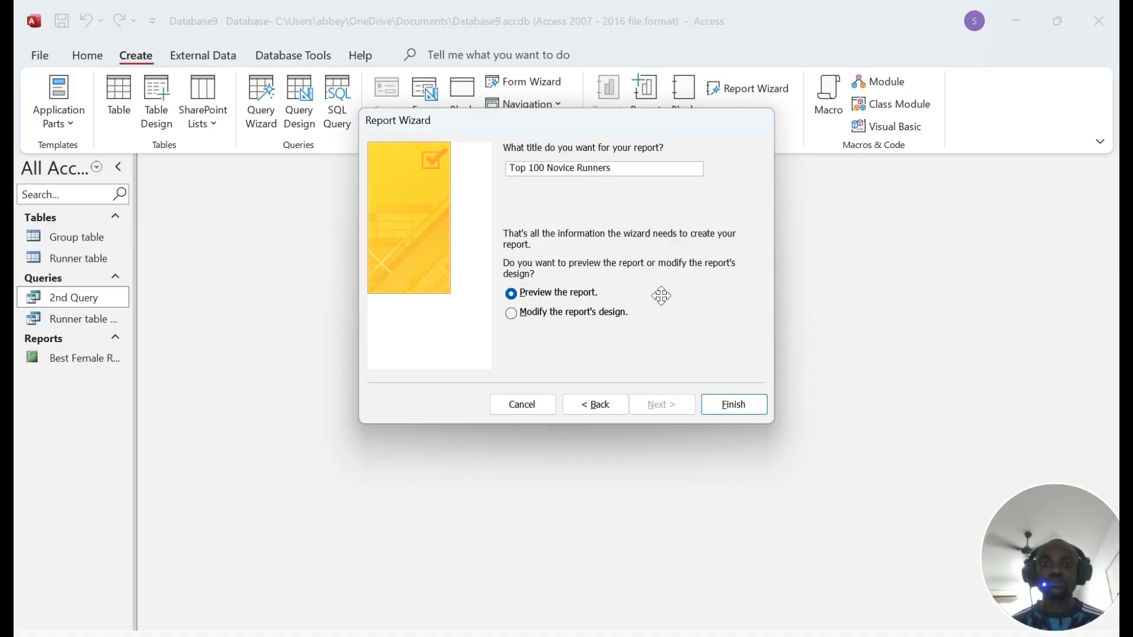
{"action": "left_click", "coordinate": [735, 404]}
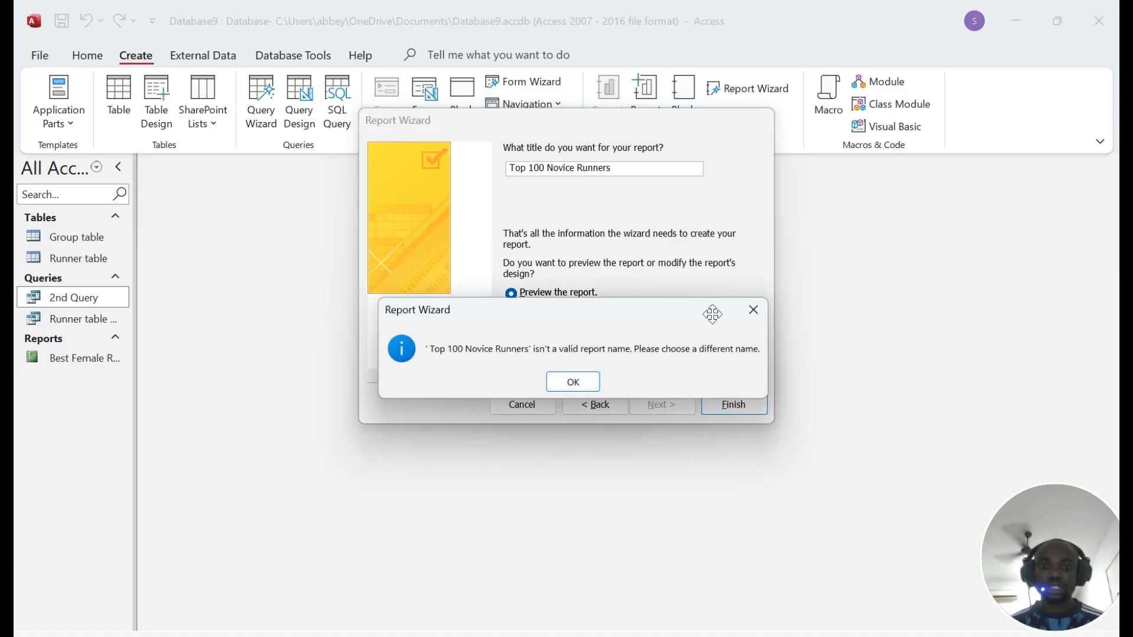
{"action": "left_click", "coordinate": [753, 310]}
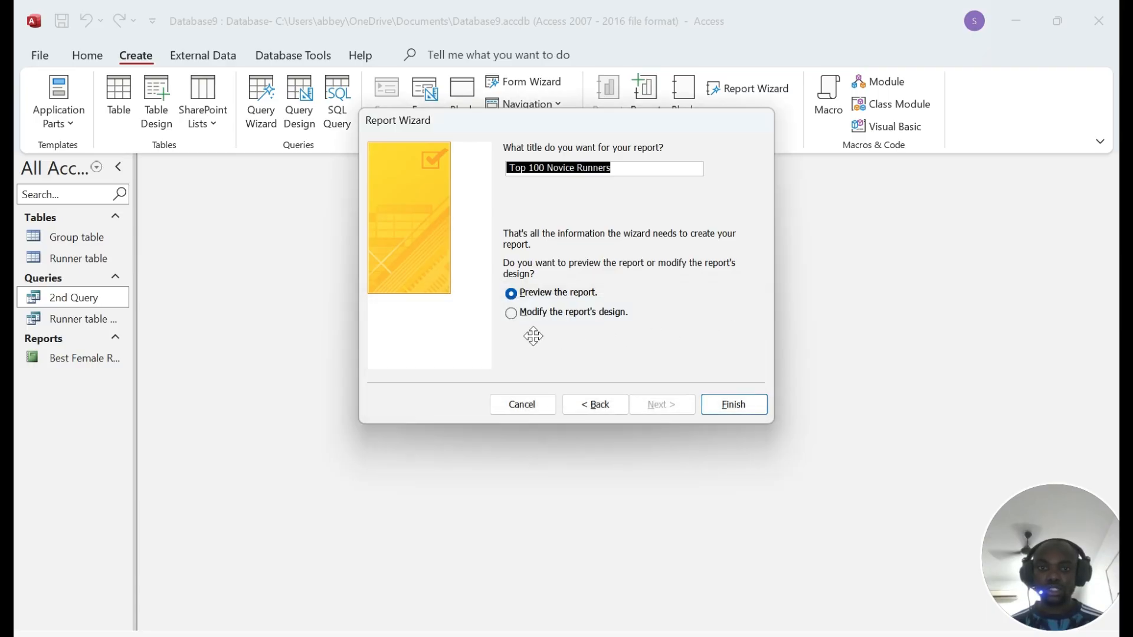
{"action": "left_click", "coordinate": [513, 313]}
{"action": "left_click", "coordinate": [515, 294]}
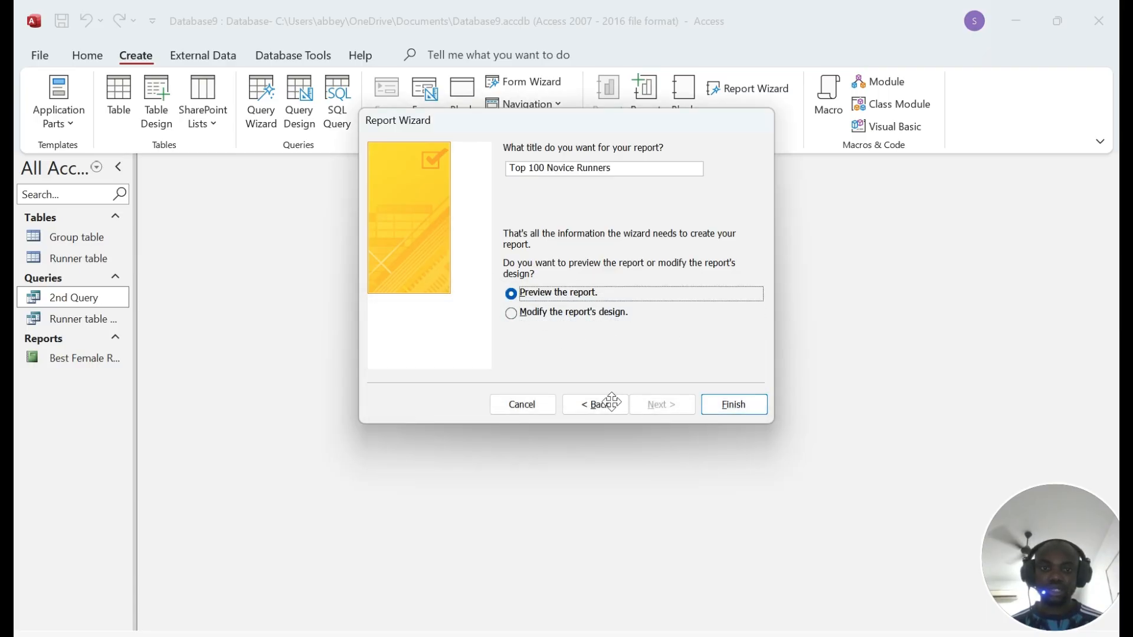
{"action": "left_click", "coordinate": [736, 406]}
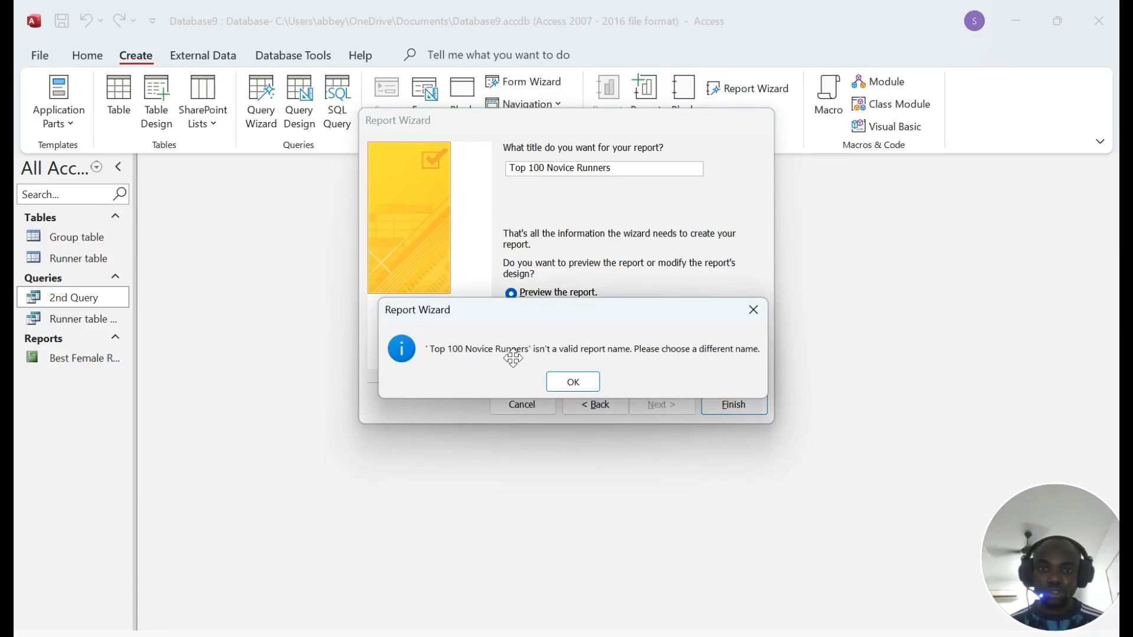
{"action": "left_click", "coordinate": [765, 308]}
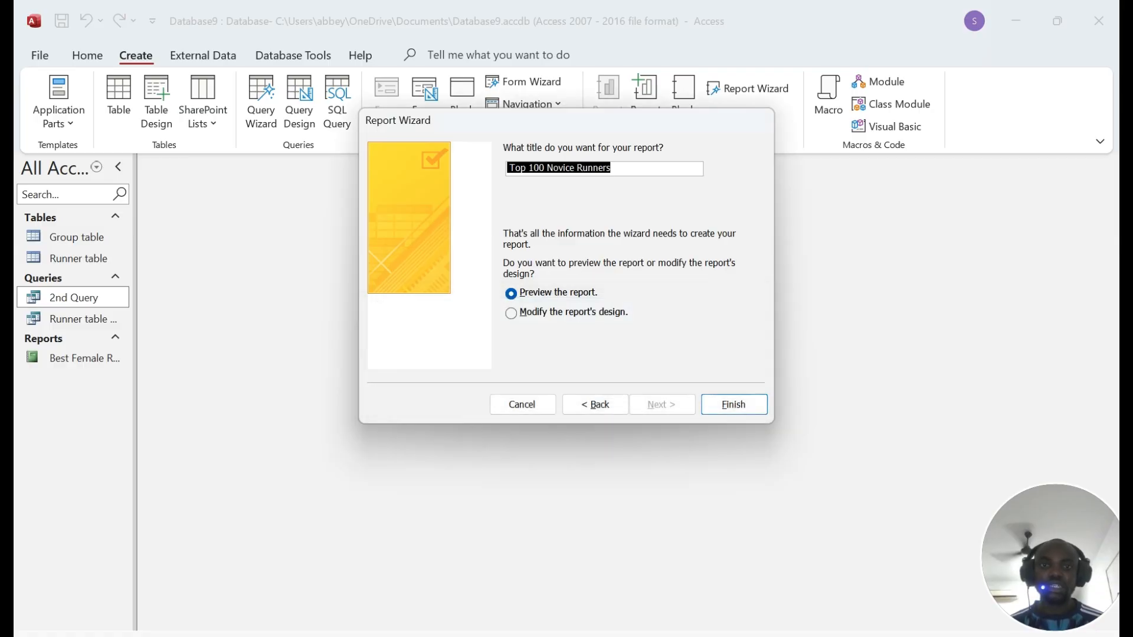
Step: Rename the report to 'report' and finish the wizard to open it in print preview
{"action": "key", "text": "End"}
{"action": "key", "text": "BackSpace"}
{"action": "key", "text": "BackSpace"}
{"action": "key", "text": "BackSpace"}
{"action": "key", "text": "BackSpace"}
{"action": "key", "text": "BackSpace"}
{"action": "key", "text": "BackSpace"}
{"action": "key", "text": "BackSpace"}
{"action": "key", "text": "BackSpace"}
{"action": "key", "text": "BackSpace"}
{"action": "key", "text": "BackSpace"}
{"action": "key", "text": "BackSpace"}
{"action": "key", "text": "BackSpace"}
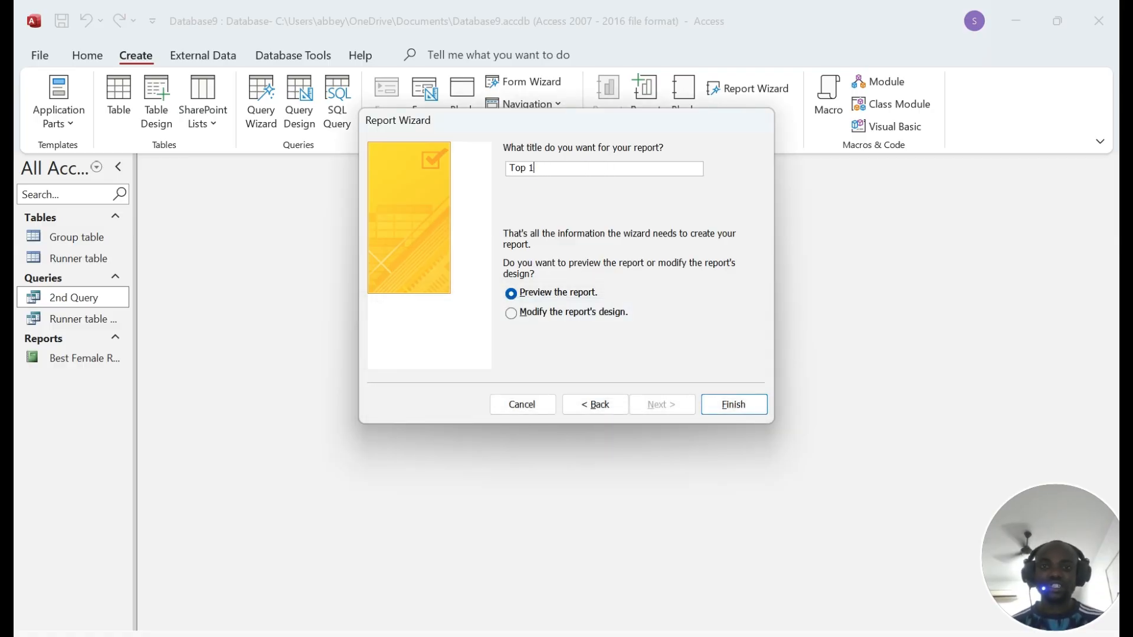
{"action": "left_click", "coordinate": [729, 405]}
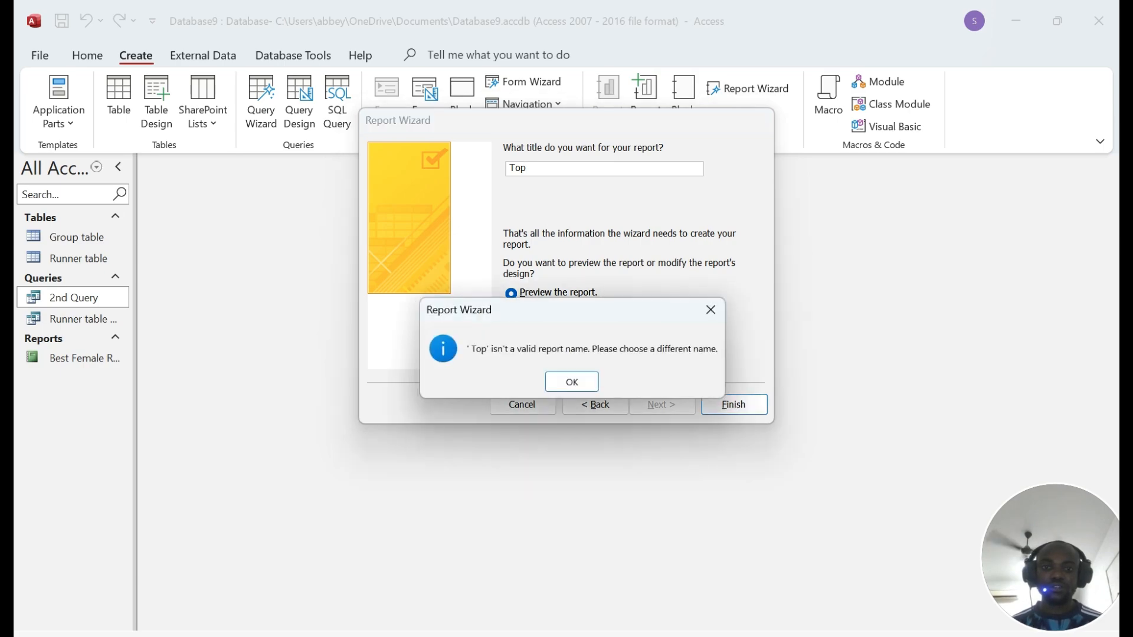
{"action": "left_click", "coordinate": [576, 382]}
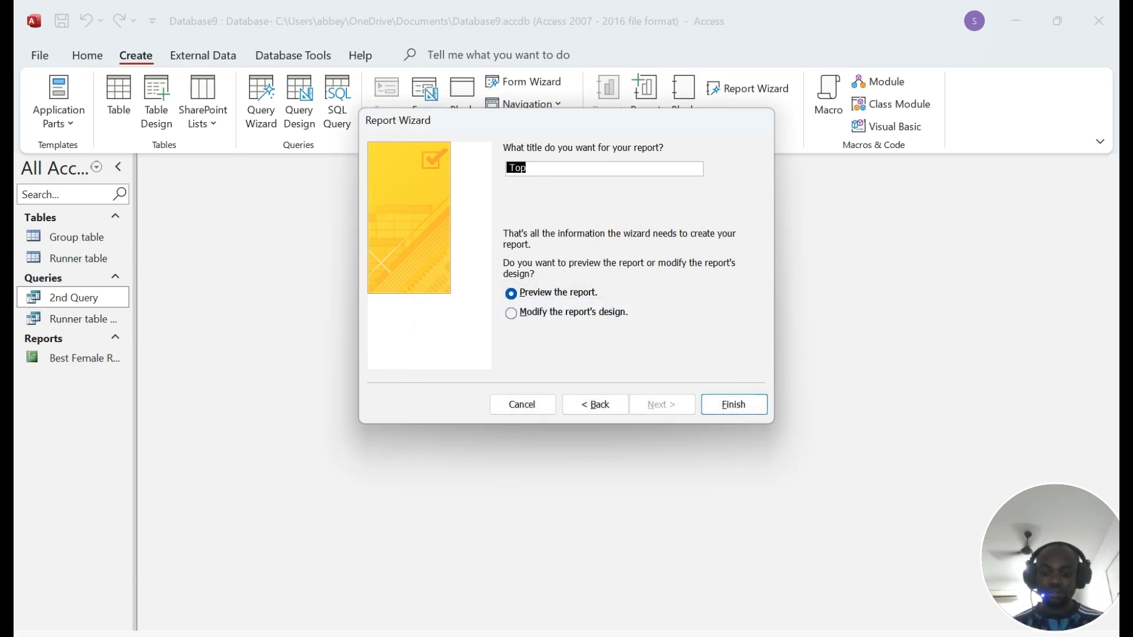
{"action": "type", "text": "report"}
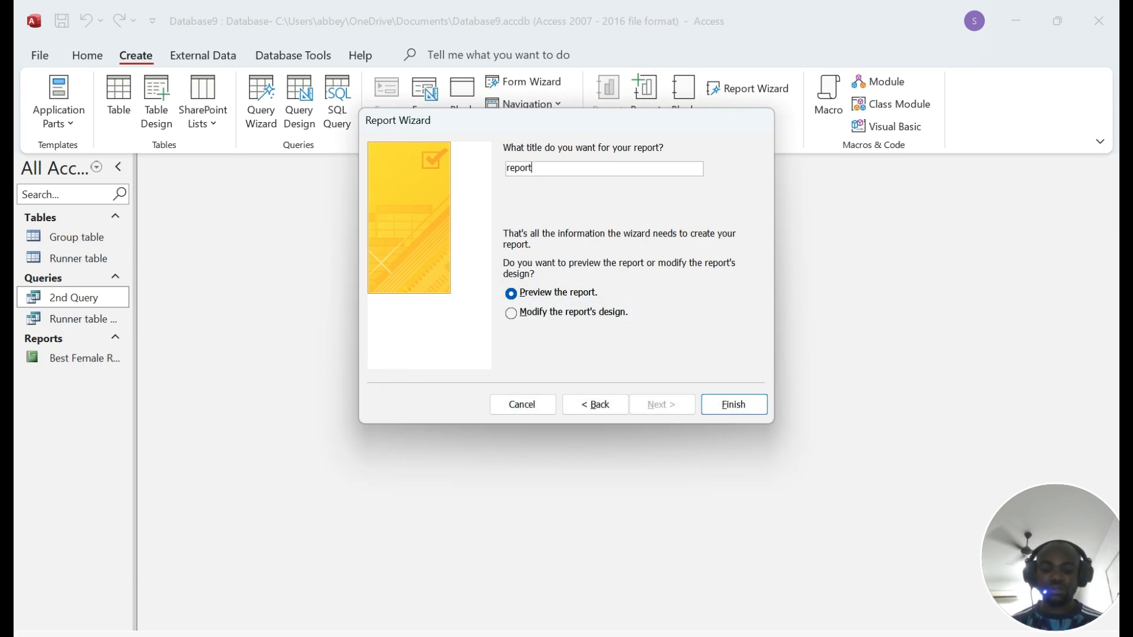
{"action": "left_click", "coordinate": [733, 404]}
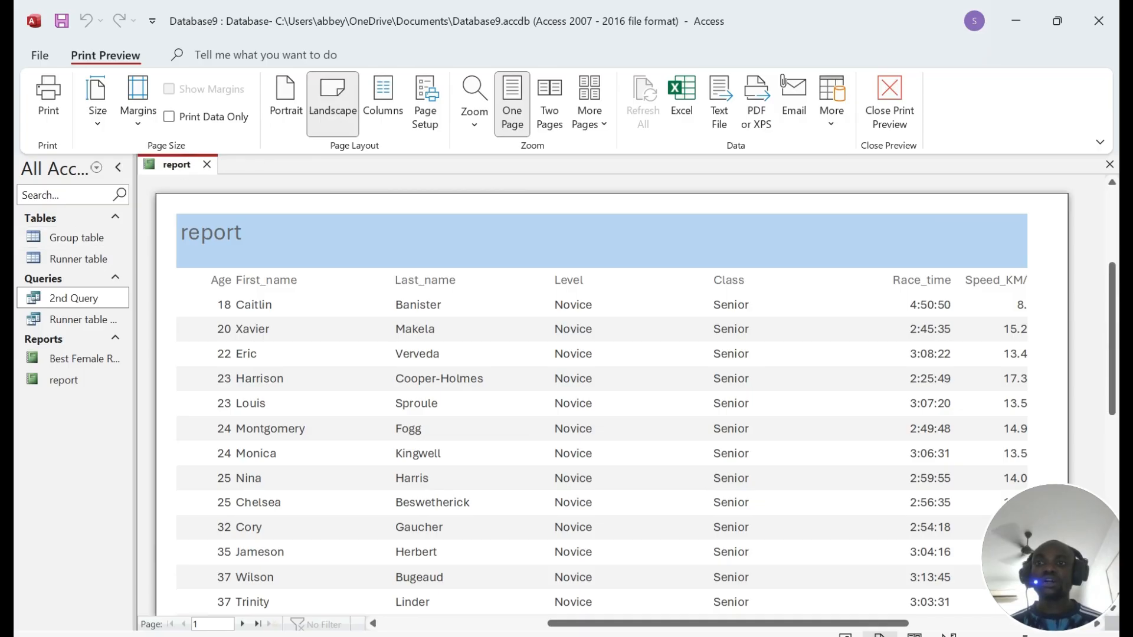
Step: Switch the report to Layout View and change its heading to 'Top 100 Novice Runners'
{"action": "right_click", "coordinate": [176, 164]}
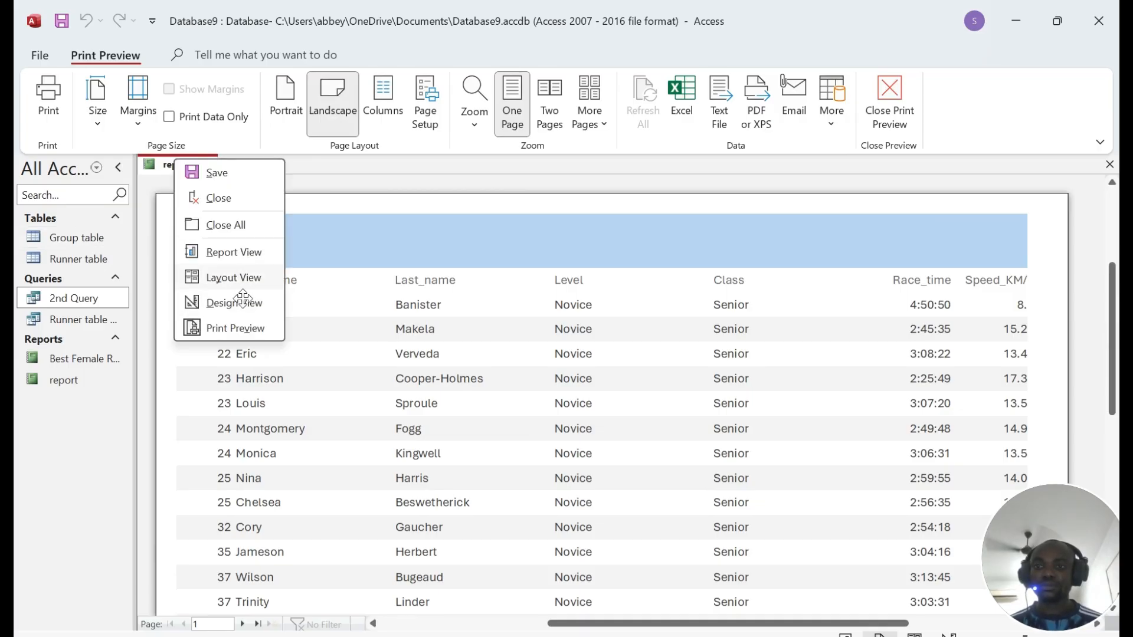
{"action": "left_click", "coordinate": [217, 278]}
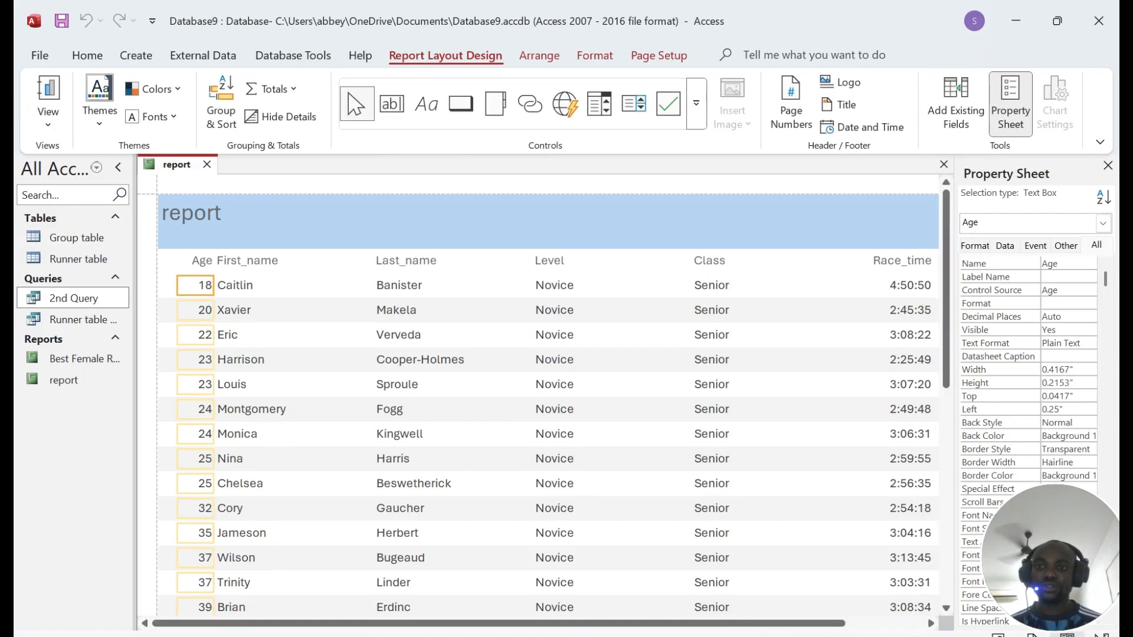
{"action": "double_click", "coordinate": [192, 214]}
{"action": "type", "text": "Top 100 Novice Runners"}
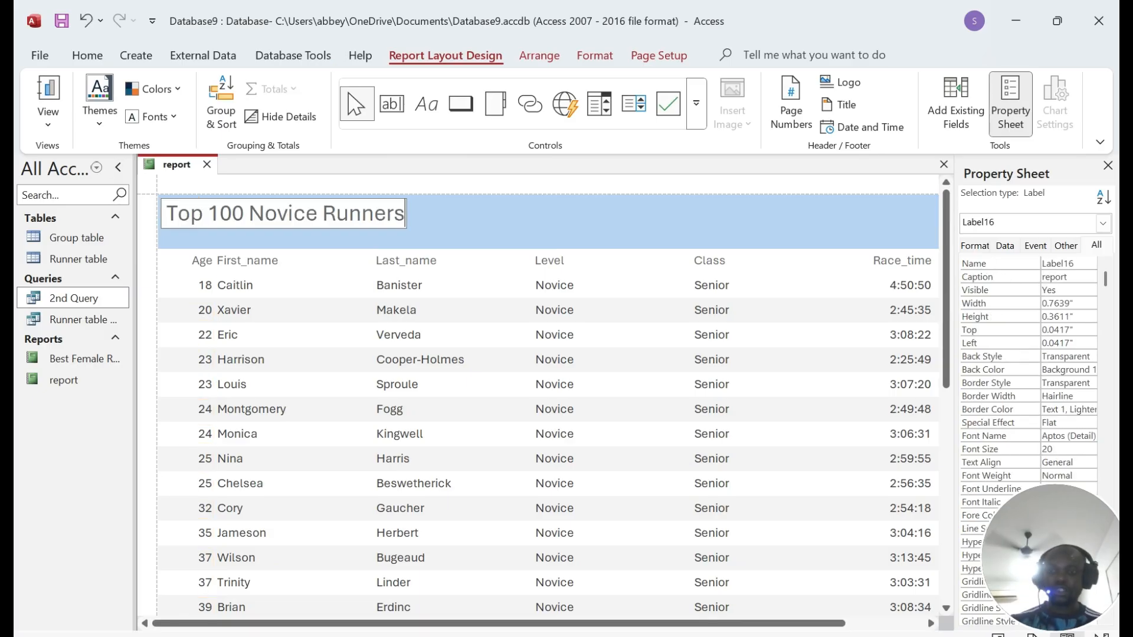
{"action": "left_click", "coordinate": [437, 231]}
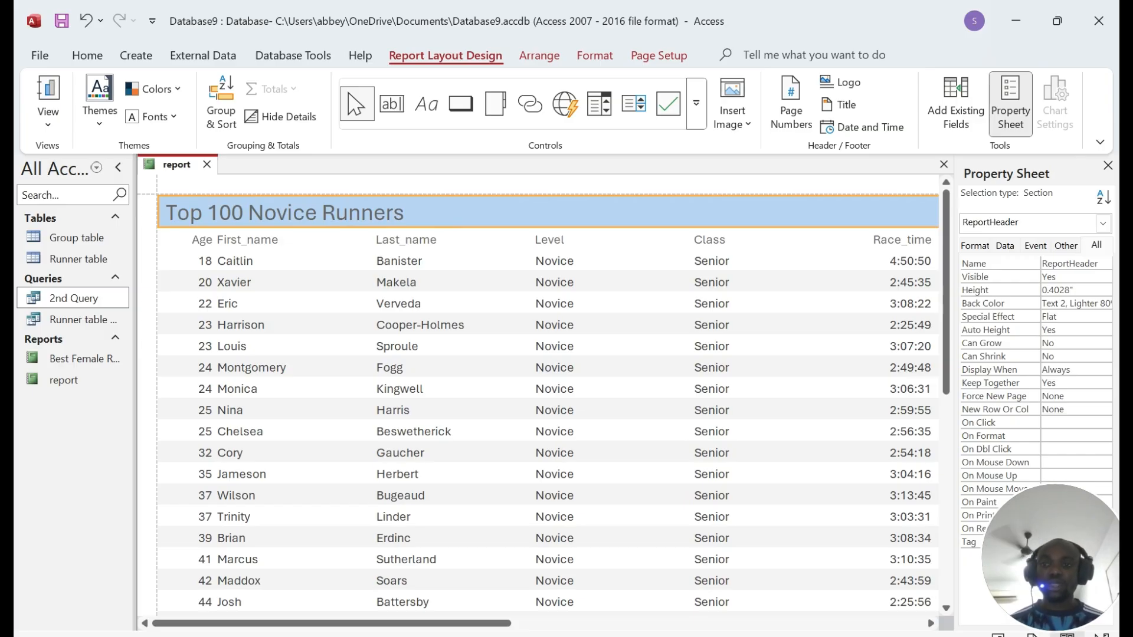
Step: Move the Age column between Class and Race_time and shift First_name to the left edge
{"action": "left_click", "coordinate": [294, 240]}
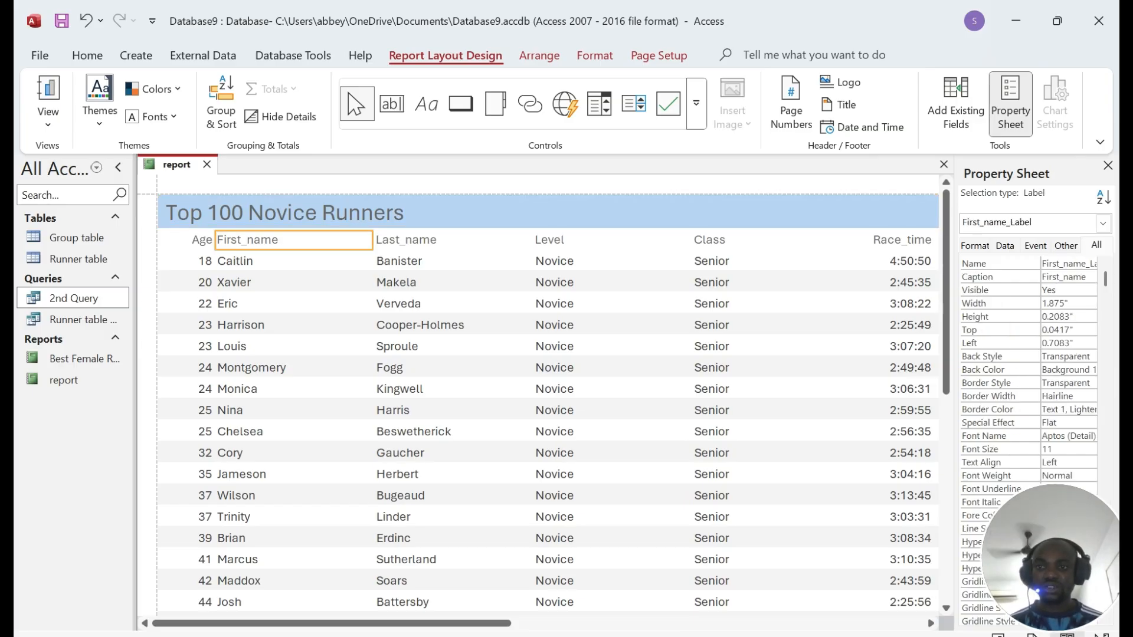
{"action": "left_click", "coordinate": [294, 261]}
{"action": "left_click", "coordinate": [196, 240]}
{"action": "left_click", "coordinate": [196, 261], "text": "shift"}
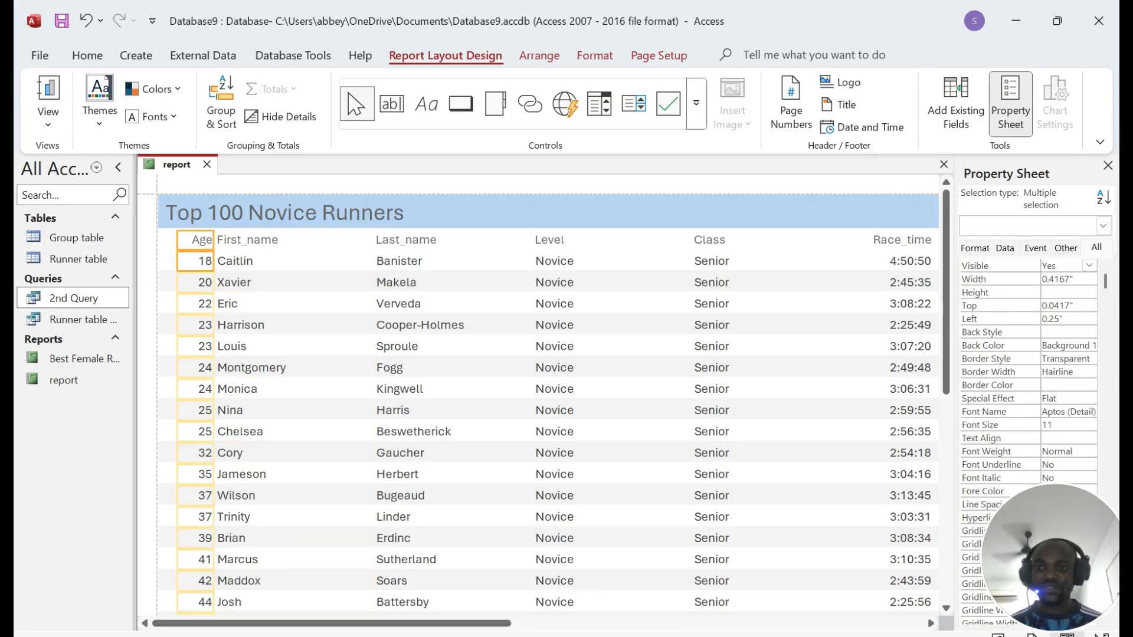
{"action": "left_click_drag", "start_coordinate": [196, 262], "coordinate": [815, 262]}
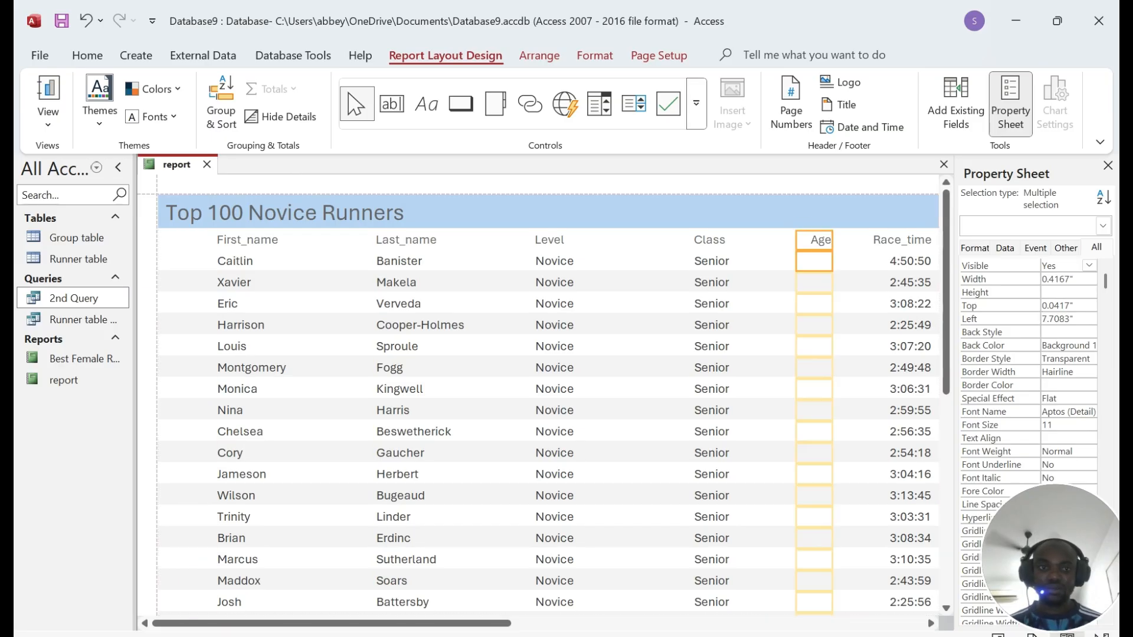
{"action": "left_click", "coordinate": [294, 240]}
{"action": "left_click", "coordinate": [294, 261], "text": "shift"}
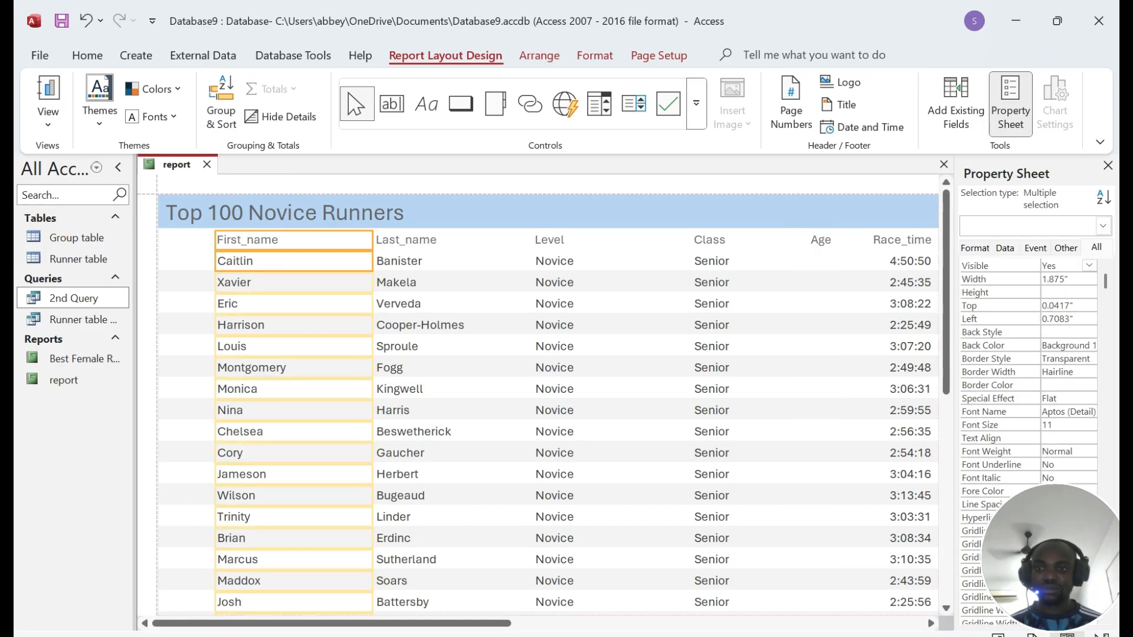
{"action": "left_click_drag", "start_coordinate": [294, 261], "coordinate": [234, 261]}
{"action": "left_click_drag", "start_coordinate": [314, 261], "coordinate": [246, 262]}
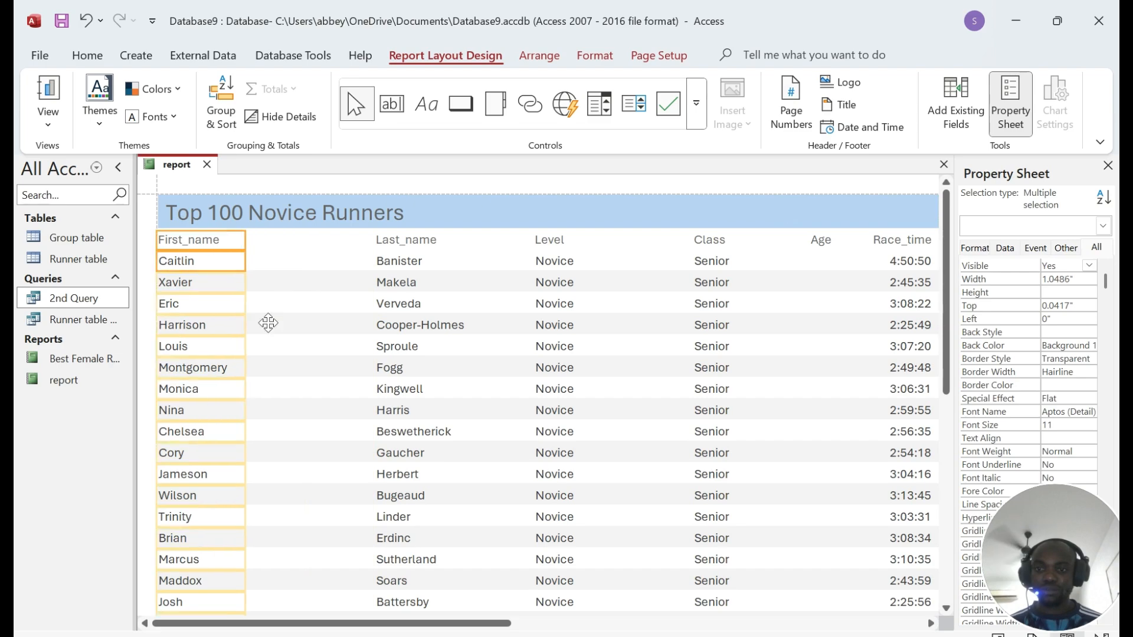
{"action": "scroll", "coordinate": [293, 337], "scroll_direction": "down", "scroll_amount": 5}
{"action": "scroll", "coordinate": [292, 337], "scroll_direction": "up", "scroll_amount": 5}
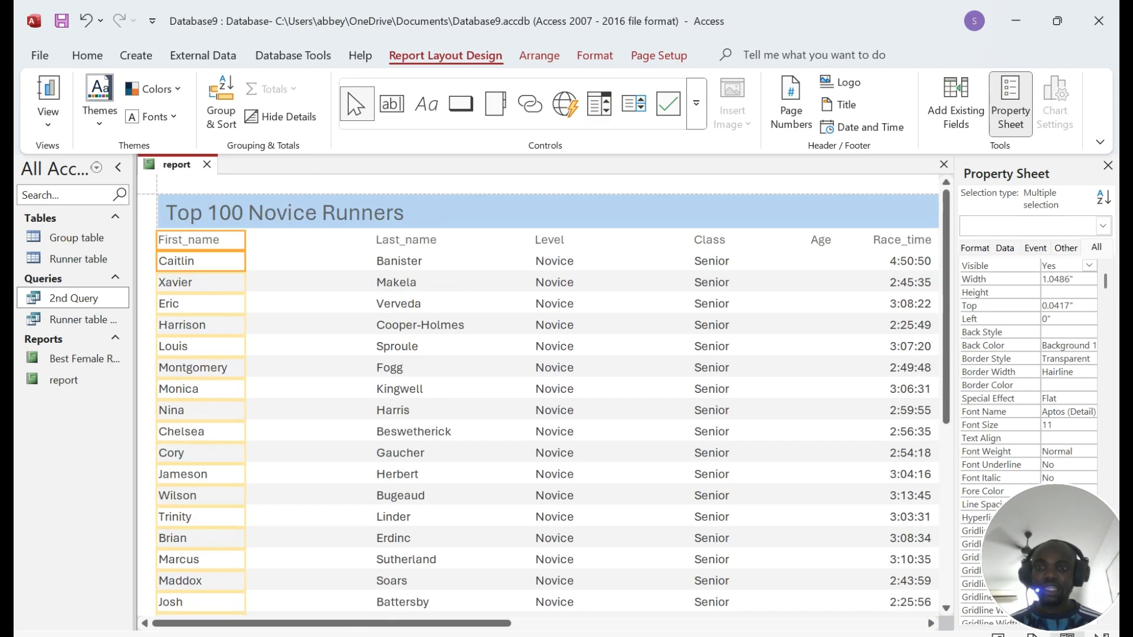
Step: Place Last_name beside First_name, narrow it, and recheck the required field order
{"action": "left_click", "coordinate": [411, 241]}
{"action": "left_click", "coordinate": [411, 261], "text": "shift"}
{"action": "left_click_drag", "start_coordinate": [411, 261], "coordinate": [280, 261]}
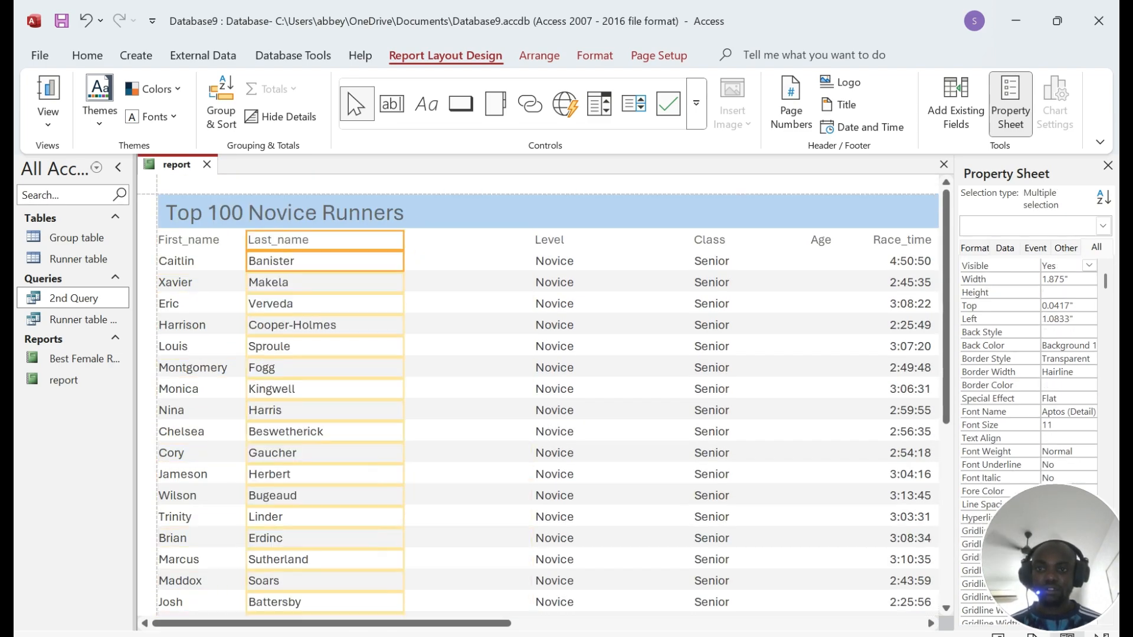
{"action": "left_click", "coordinate": [348, 240]}
{"action": "left_click", "coordinate": [348, 240]}
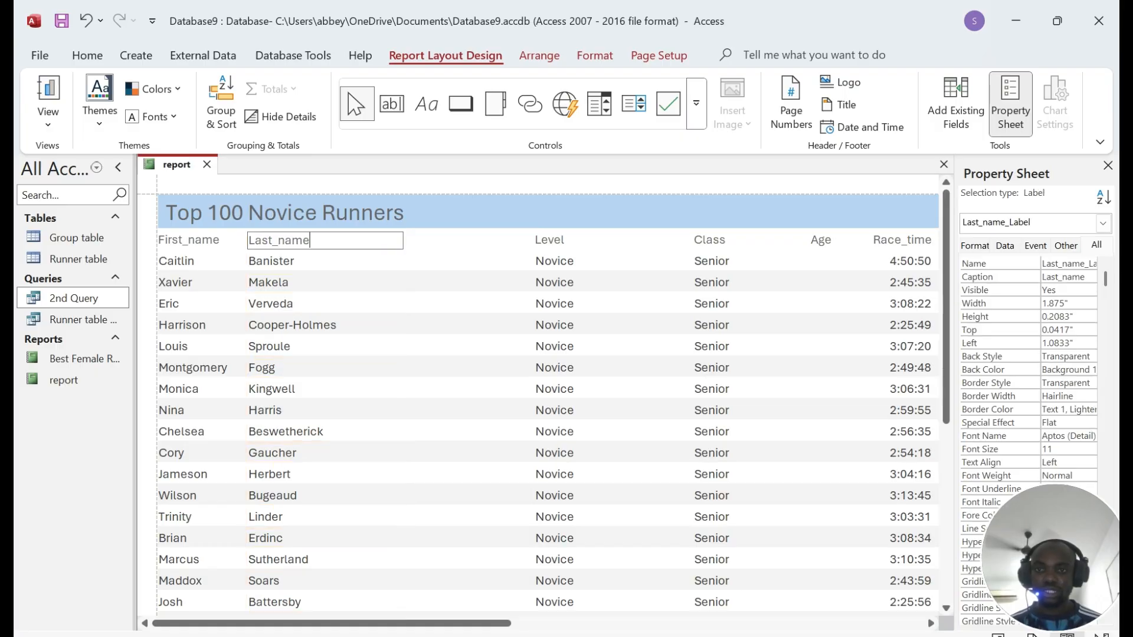
{"action": "left_click", "coordinate": [360, 260], "text": "shift"}
{"action": "left_click_drag", "start_coordinate": [404, 240], "coordinate": [348, 241]}
{"action": "scroll", "coordinate": [394, 304], "scroll_direction": "down", "scroll_amount": 5}
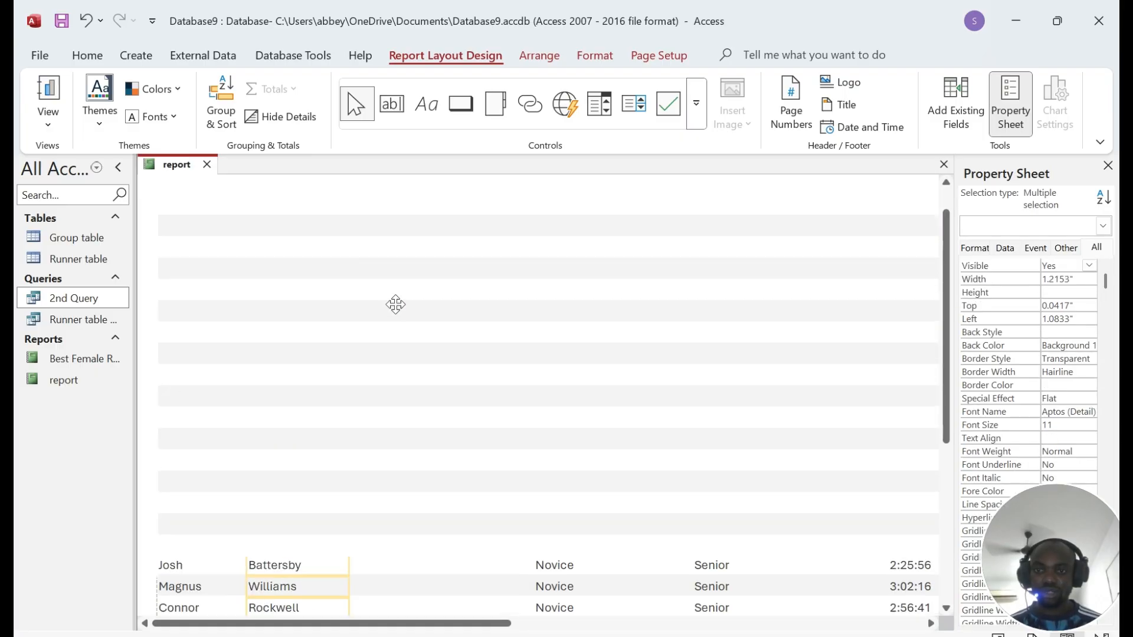
{"action": "scroll", "coordinate": [424, 332], "scroll_direction": "down", "scroll_amount": 3}
{"action": "key", "text": "alt+Tab"}
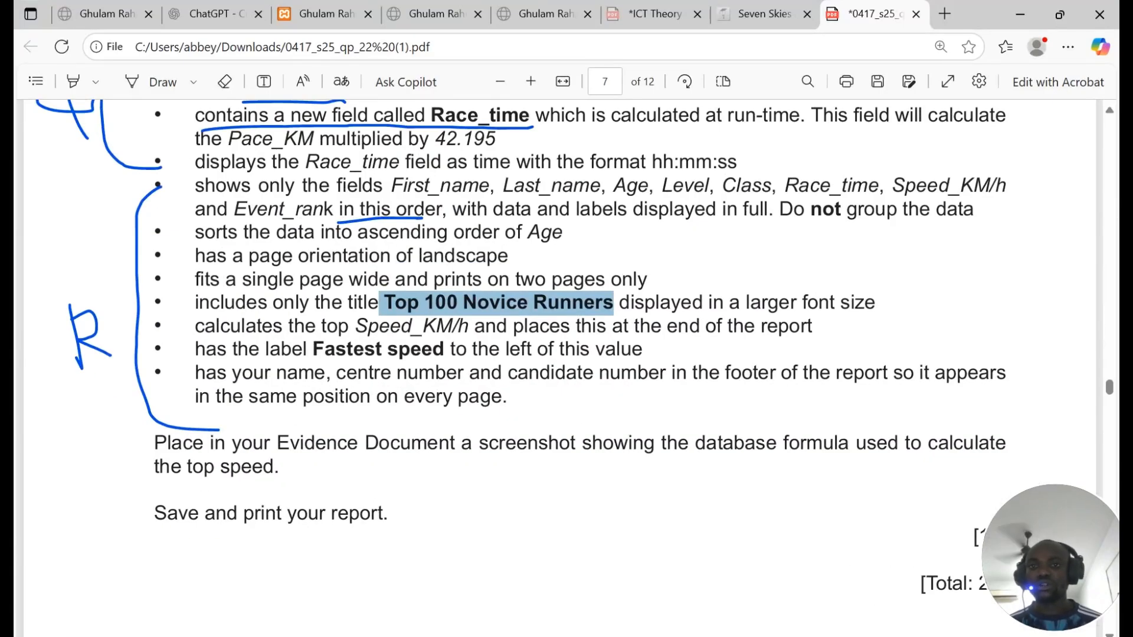
{"action": "left_click_drag", "start_coordinate": [392, 186], "coordinate": [808, 186]}
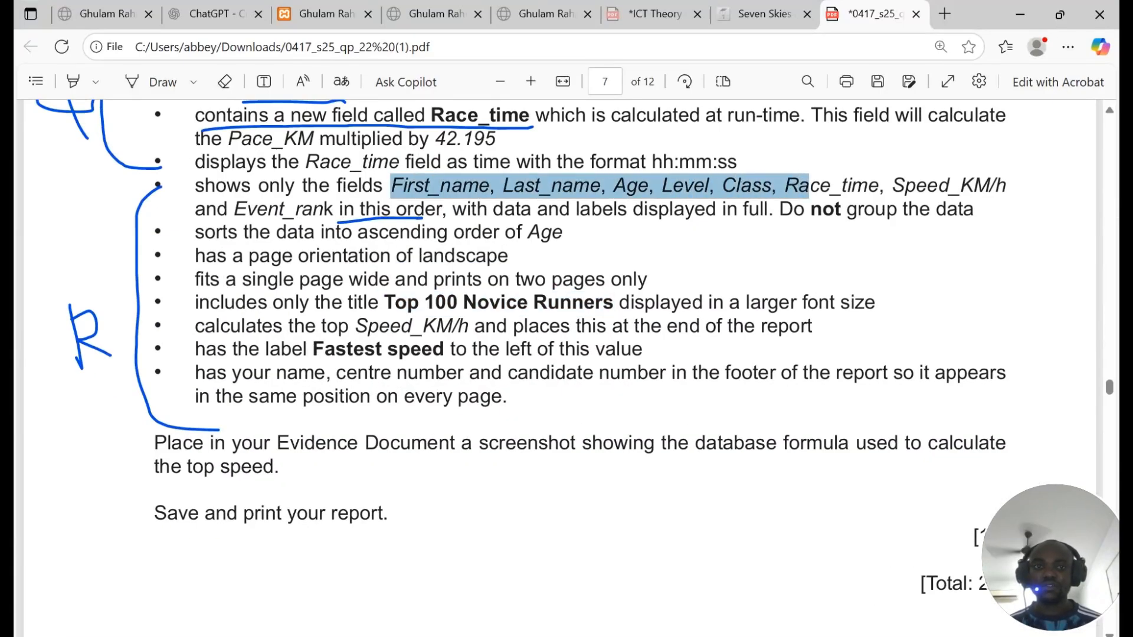
{"action": "key", "text": "alt+Tab"}
{"action": "scroll", "coordinate": [548, 396], "scroll_direction": "up", "scroll_amount": 6}
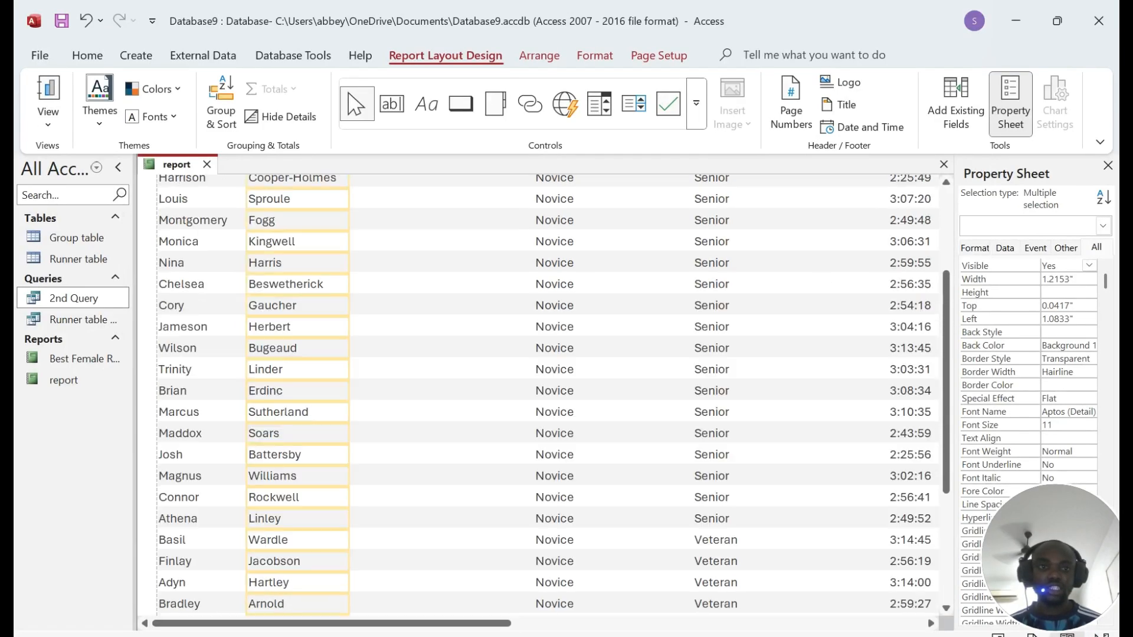
Step: Narrow the Class heading and values column so the Age column becomes visible
{"action": "left_click", "coordinate": [755, 241]}
{"action": "left_click", "coordinate": [762, 282]}
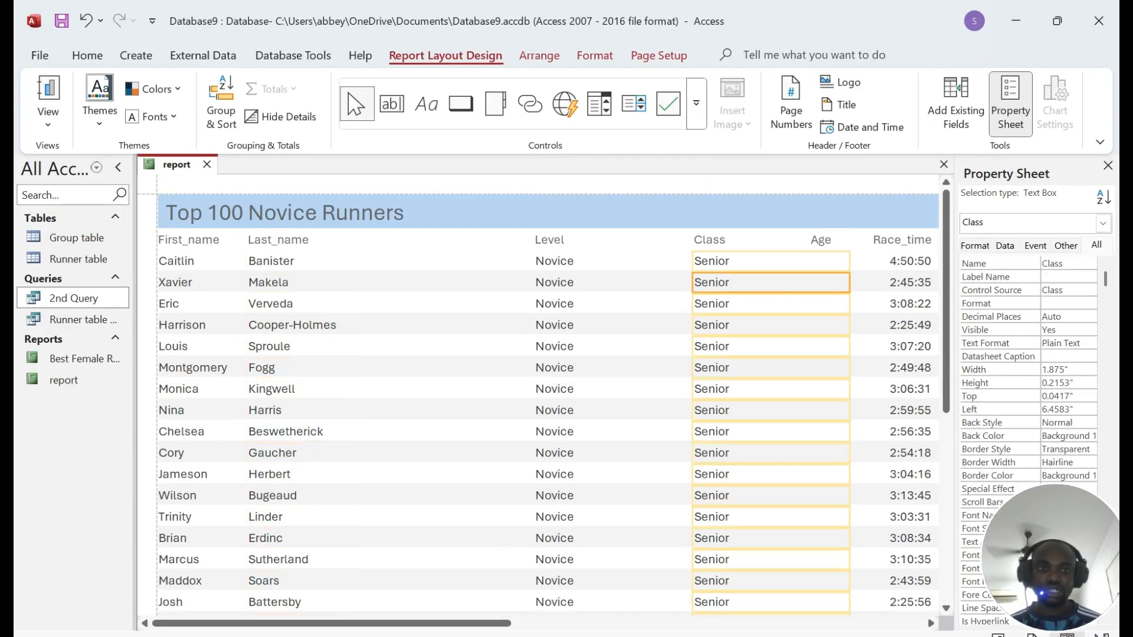
{"action": "left_click", "coordinate": [761, 241]}
{"action": "left_click_drag", "start_coordinate": [850, 241], "coordinate": [746, 240]}
{"action": "left_click", "coordinate": [748, 262]}
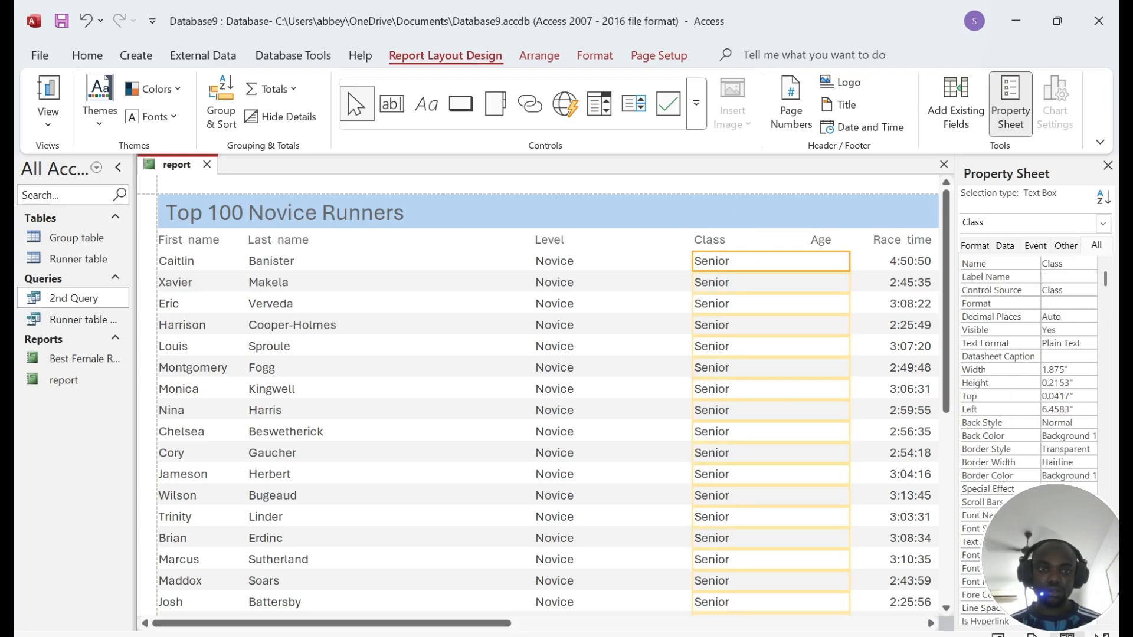
{"action": "left_click_drag", "start_coordinate": [850, 261], "coordinate": [752, 262]}
Step: Move the Age column beside Last_name, then narrow Level and place it next to Age
{"action": "left_click", "coordinate": [815, 240]}
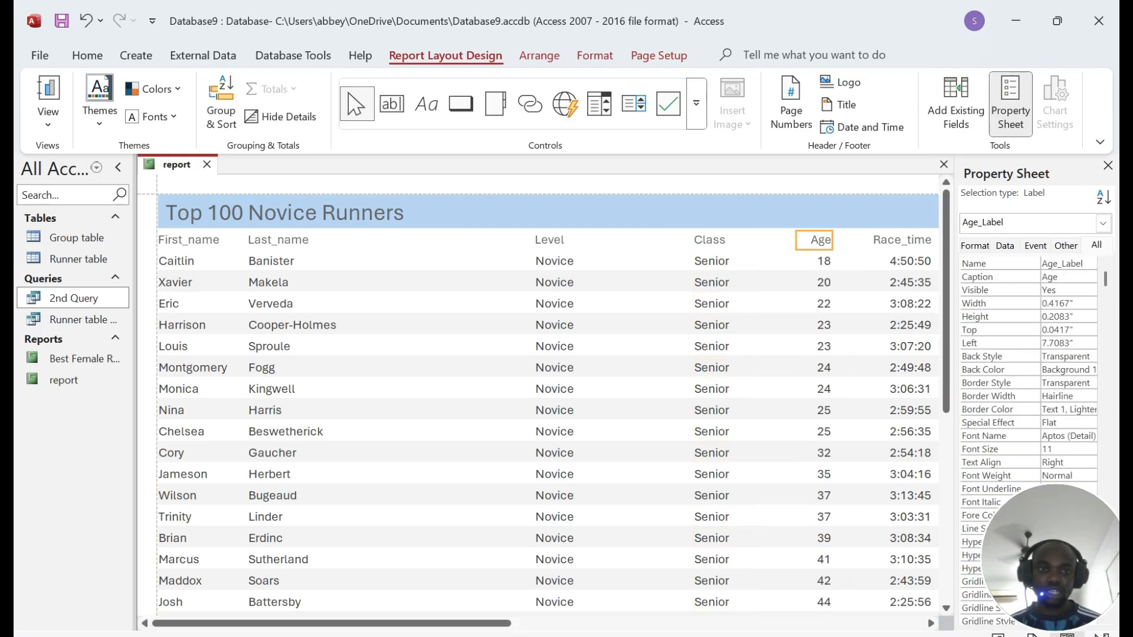
{"action": "left_click", "coordinate": [815, 261], "text": "shift"}
{"action": "left_click_drag", "start_coordinate": [815, 261], "coordinate": [371, 261]}
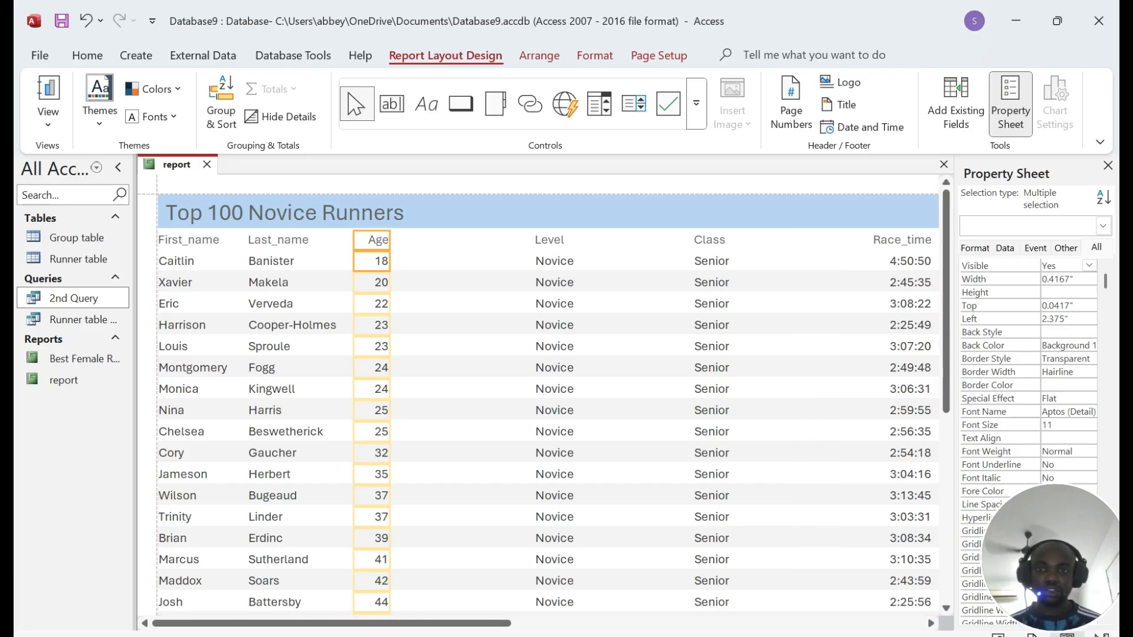
{"action": "left_click", "coordinate": [590, 240]}
{"action": "left_click", "coordinate": [590, 262], "text": "shift"}
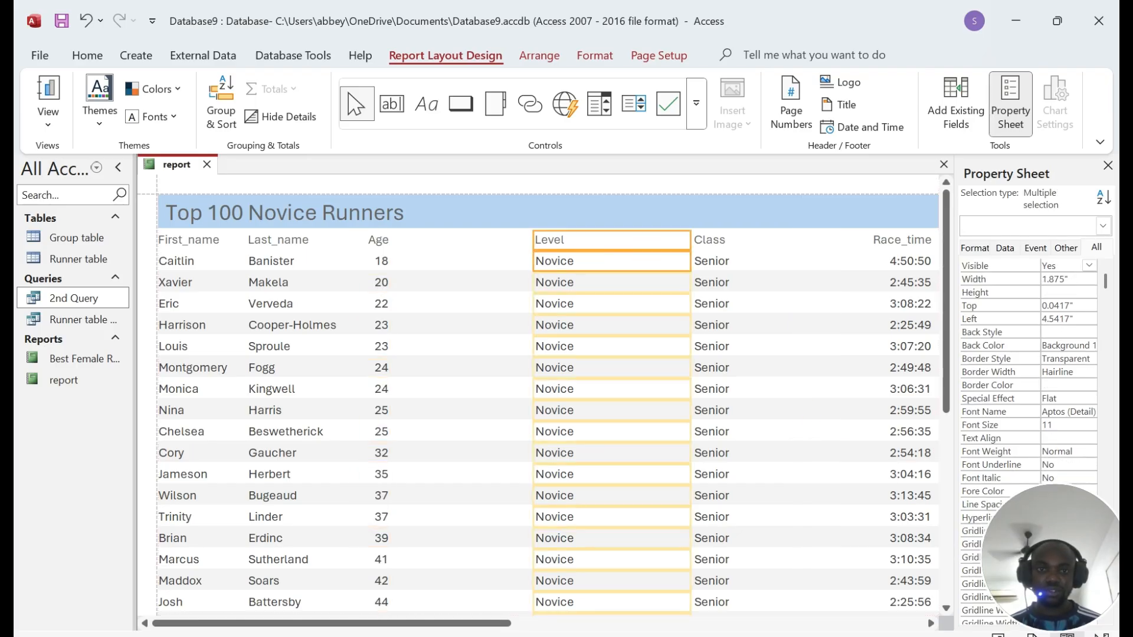
{"action": "left_click_drag", "start_coordinate": [690, 261], "coordinate": [597, 262]}
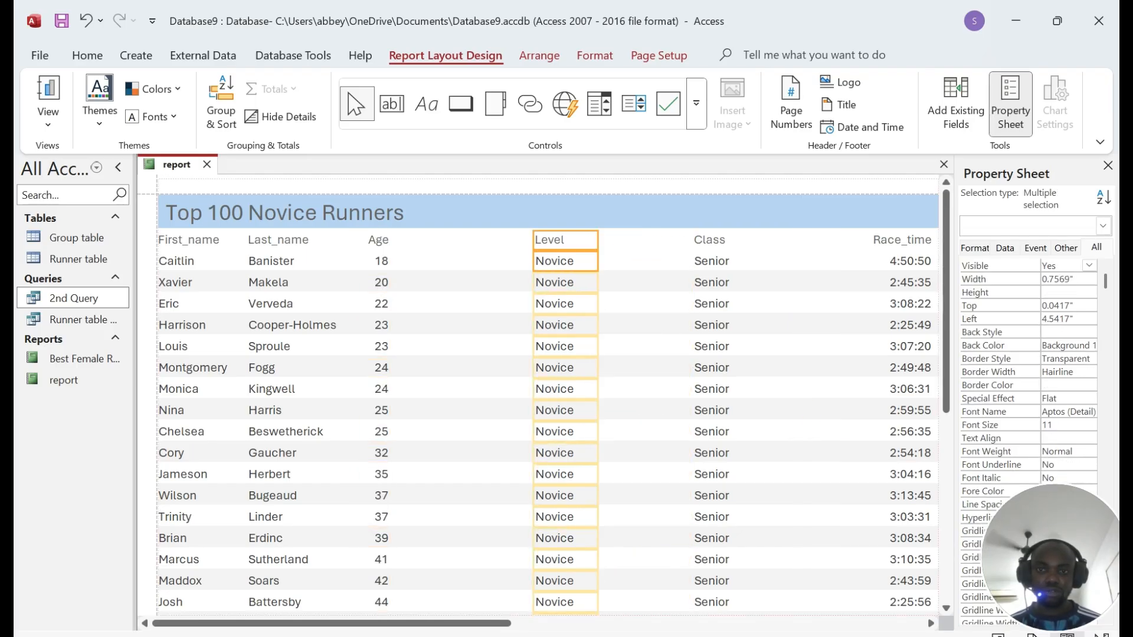
{"action": "left_click_drag", "start_coordinate": [537, 229], "coordinate": [455, 228]}
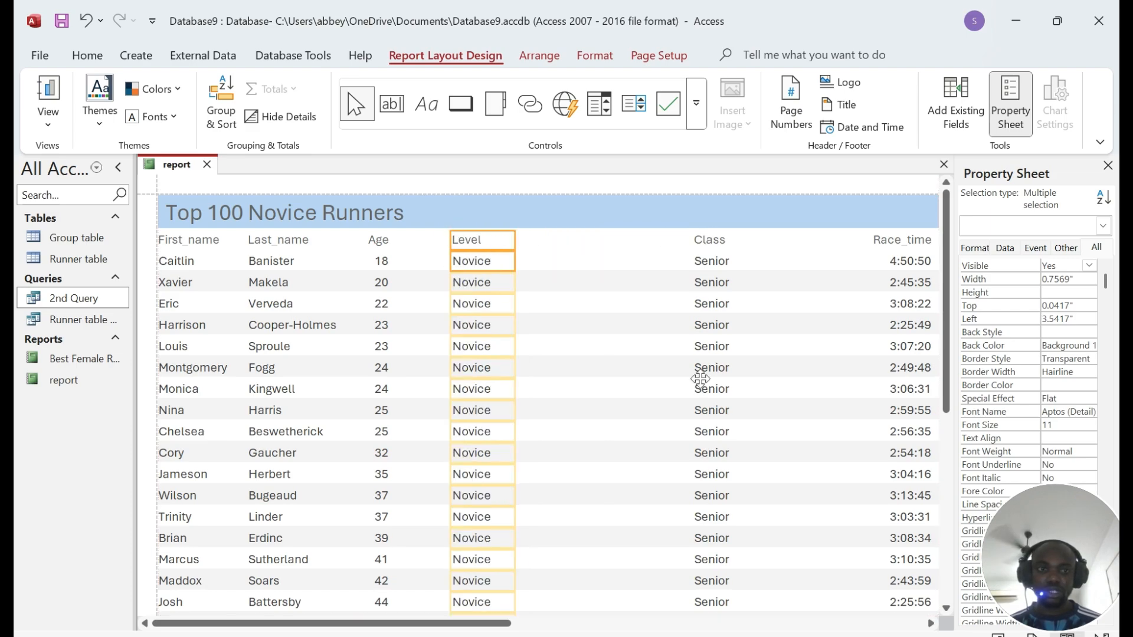
Step: Check the required field order in the question paper, then move Class beside Level
{"action": "key", "text": "alt+Tab"}
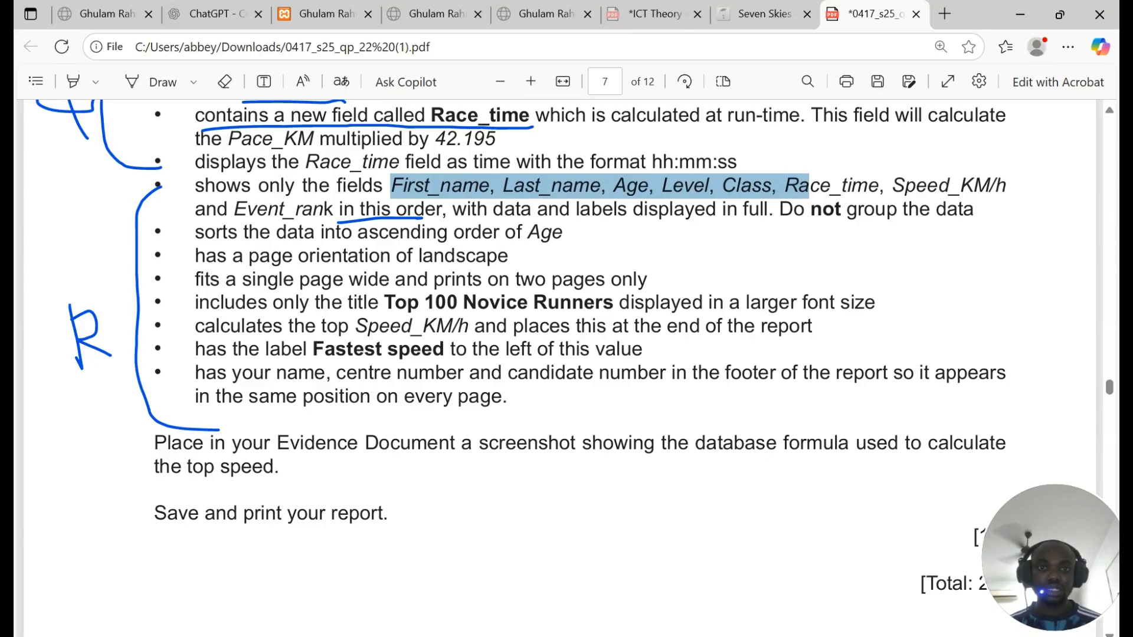
{"action": "left_click", "coordinate": [1020, 14]}
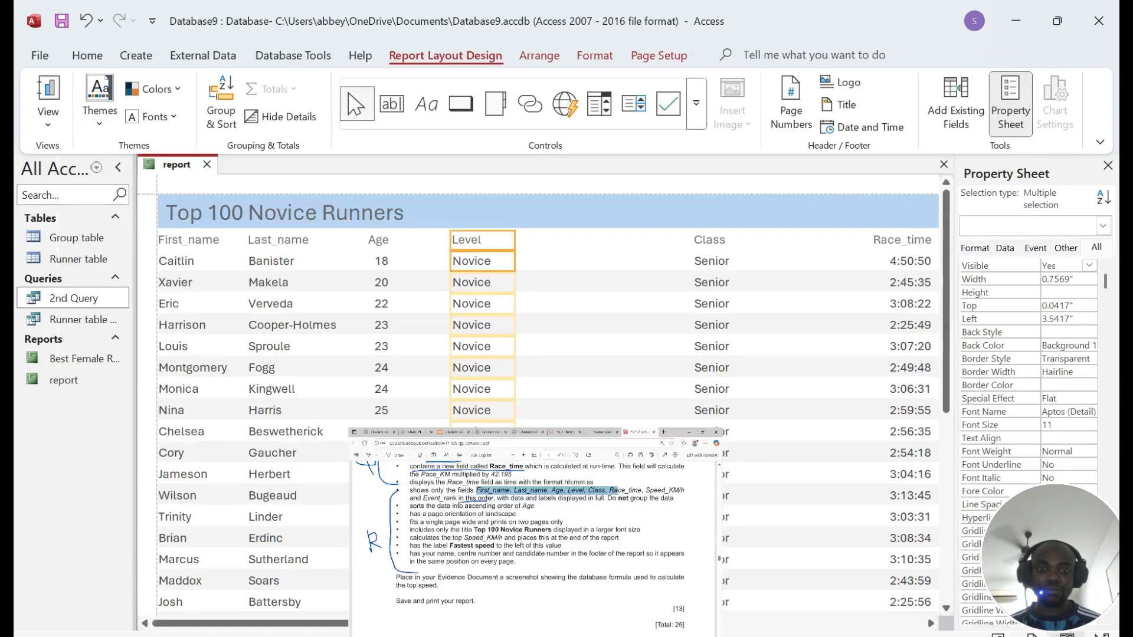
{"action": "left_click", "coordinate": [720, 240]}
{"action": "left_click", "coordinate": [721, 261], "text": "ctrl"}
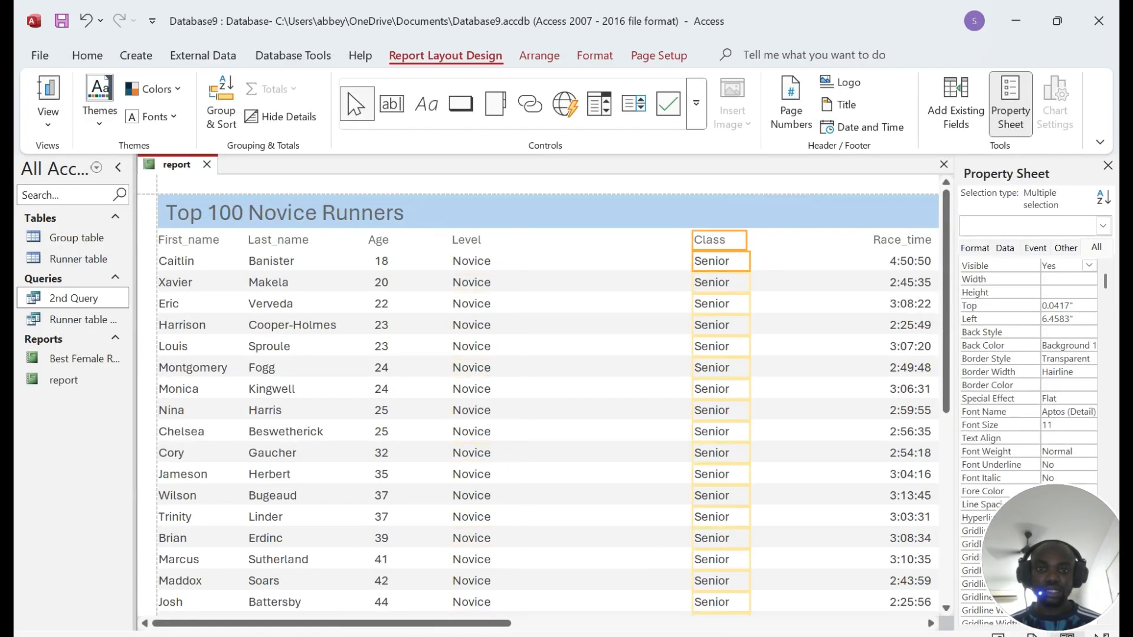
{"action": "left_click_drag", "start_coordinate": [721, 261], "coordinate": [559, 261]}
Step: Move the Race_time column and its values beside Class
{"action": "scroll", "coordinate": [677, 284], "scroll_direction": "down", "scroll_amount": 5}
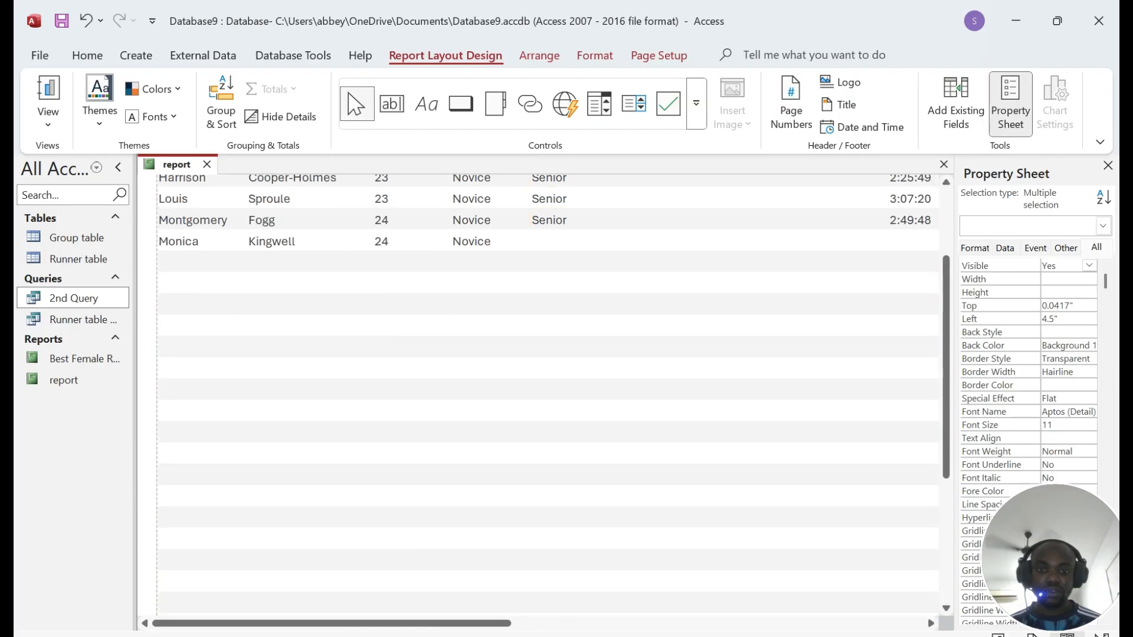
{"action": "scroll", "coordinate": [653, 327], "scroll_direction": "up", "scroll_amount": 5}
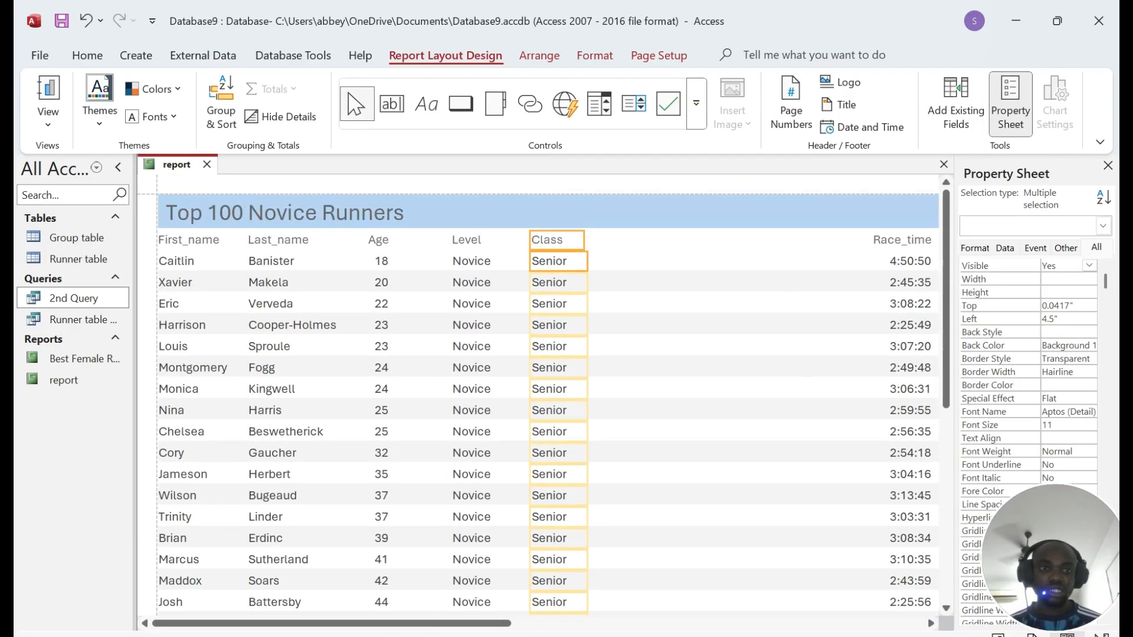
{"action": "left_click", "coordinate": [892, 240]}
{"action": "left_click", "coordinate": [892, 262], "text": "ctrl"}
{"action": "left_click_drag", "start_coordinate": [893, 262], "coordinate": [629, 262]}
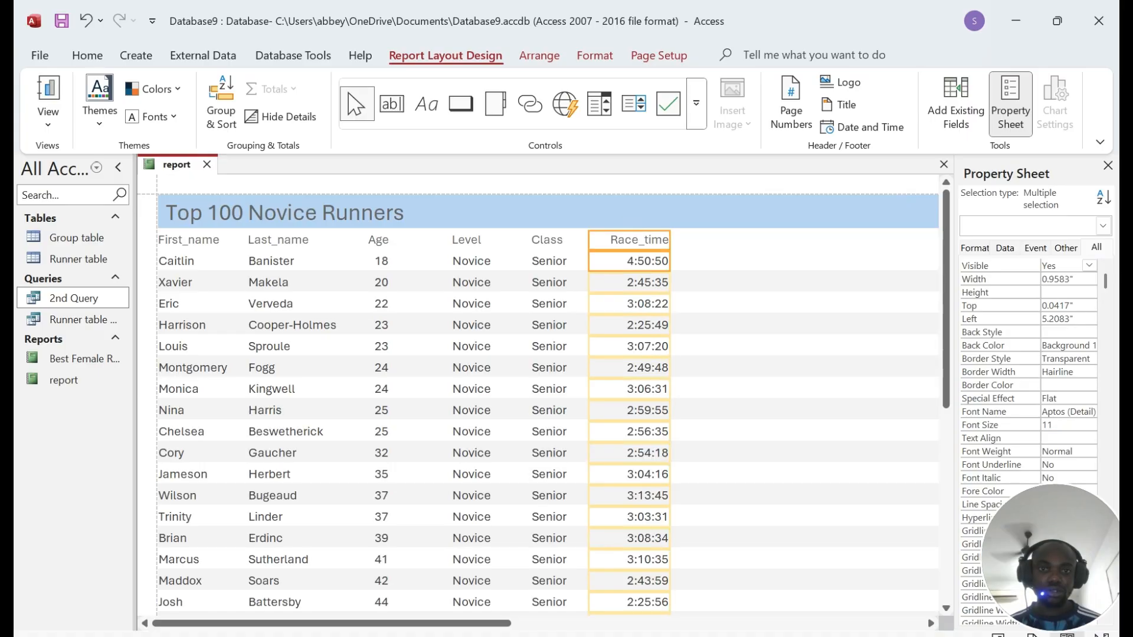
{"action": "scroll", "coordinate": [726, 295], "scroll_direction": "down", "scroll_amount": 8}
{"action": "scroll", "coordinate": [726, 295], "scroll_direction": "up", "scroll_amount": 5}
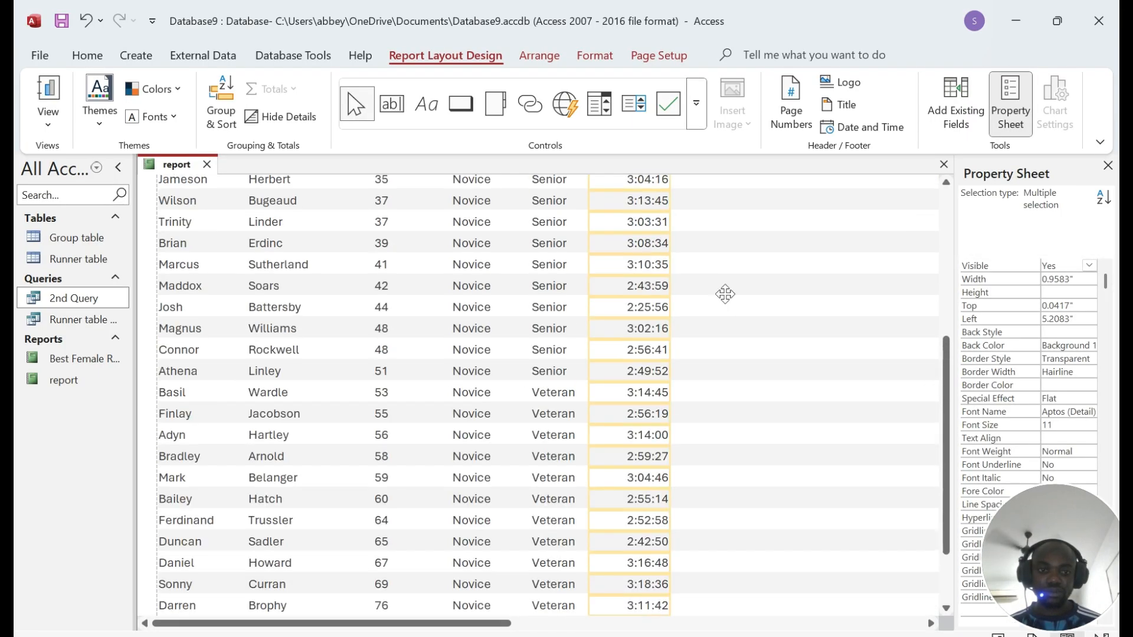
{"action": "left_click_drag", "start_coordinate": [422, 624], "coordinate": [594, 634]}
{"action": "scroll", "coordinate": [738, 401], "scroll_direction": "up", "scroll_amount": 5}
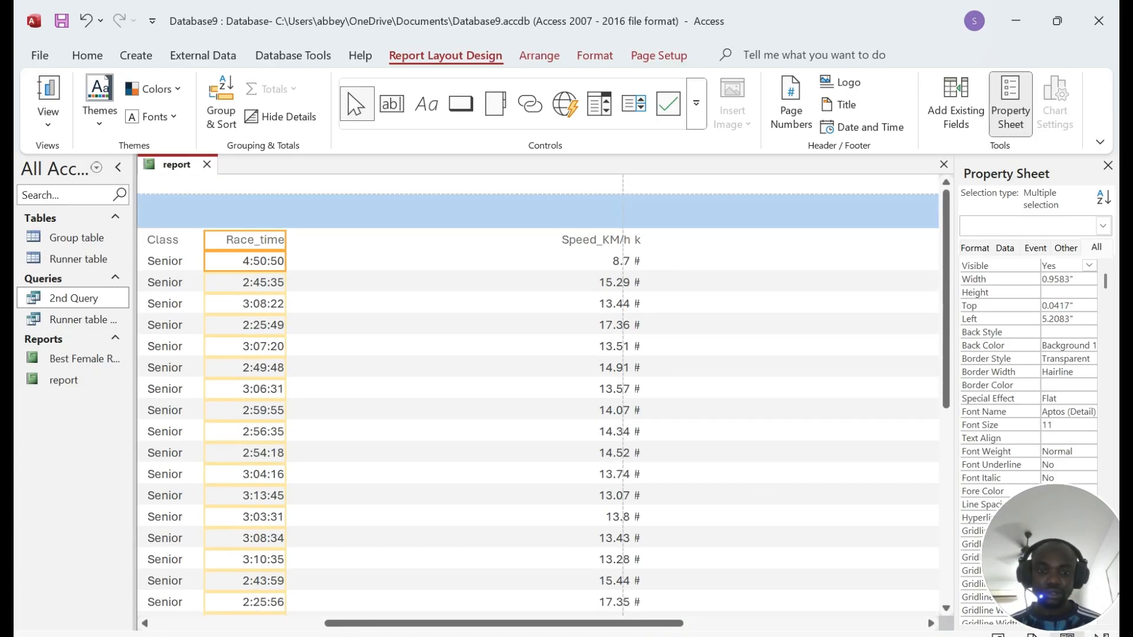
Step: Recheck the field order in the question paper, then move Speed_KM/h beside Race_time
{"action": "key", "text": "alt+Tab"}
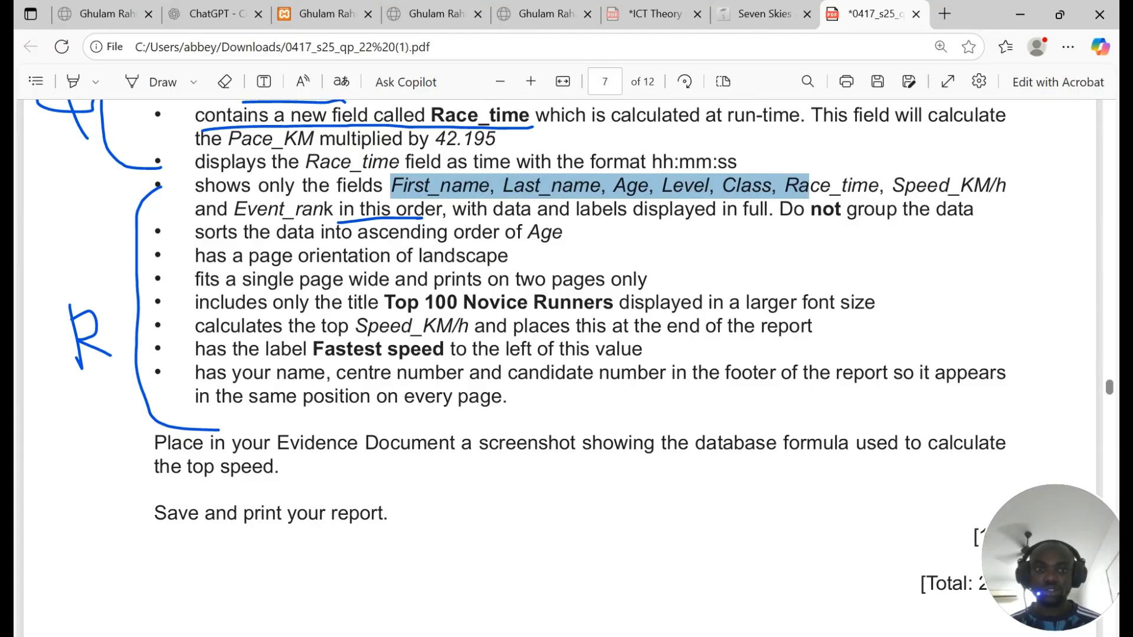
{"action": "key", "text": "alt+Tab"}
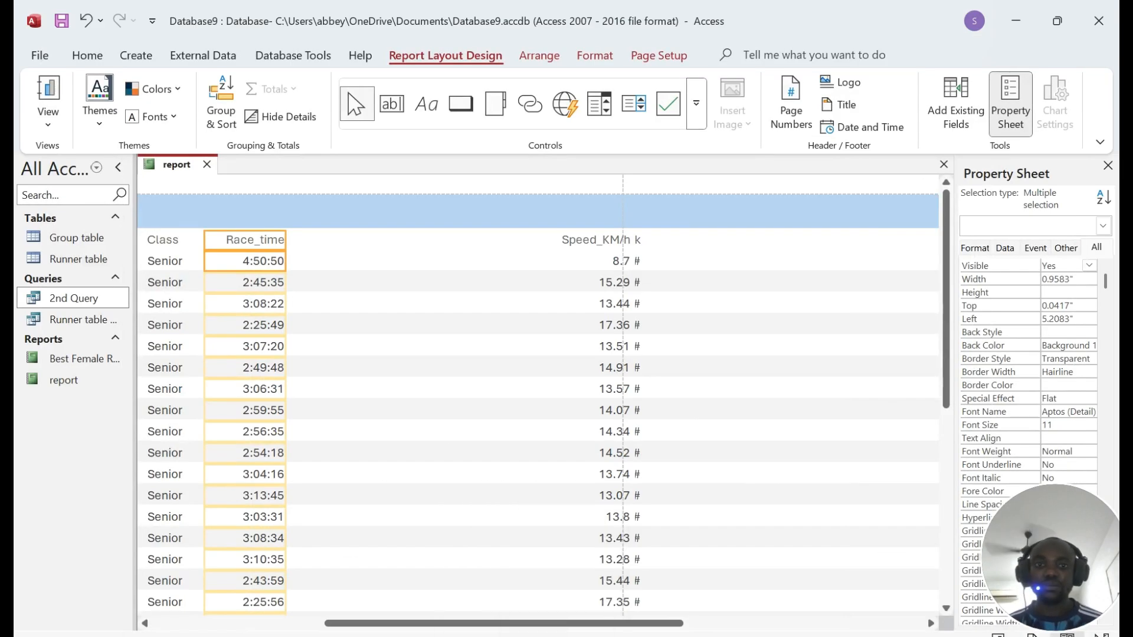
{"action": "left_click", "coordinate": [590, 240]}
{"action": "left_click", "coordinate": [590, 261], "text": "shift"}
{"action": "left_click_drag", "start_coordinate": [590, 262], "coordinate": [352, 262]}
Step: Resize the Event_rank column to 0.3333" beside Speed_KM/h, then return to the question paper
{"action": "left_click", "coordinate": [637, 239]}
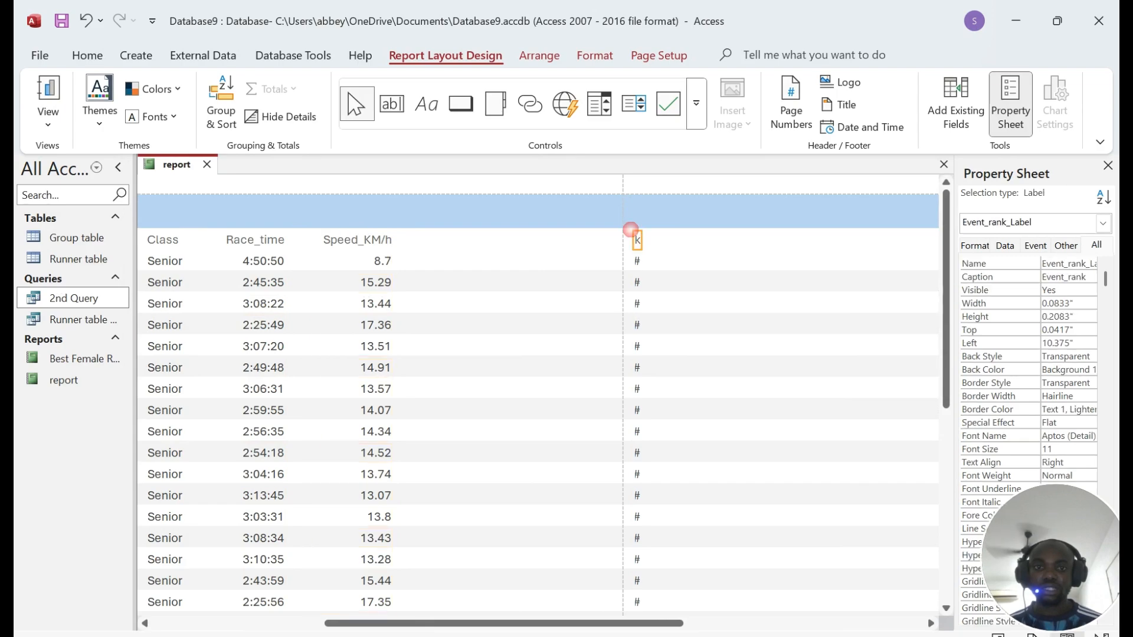
{"action": "left_click", "coordinate": [637, 261], "text": "shift"}
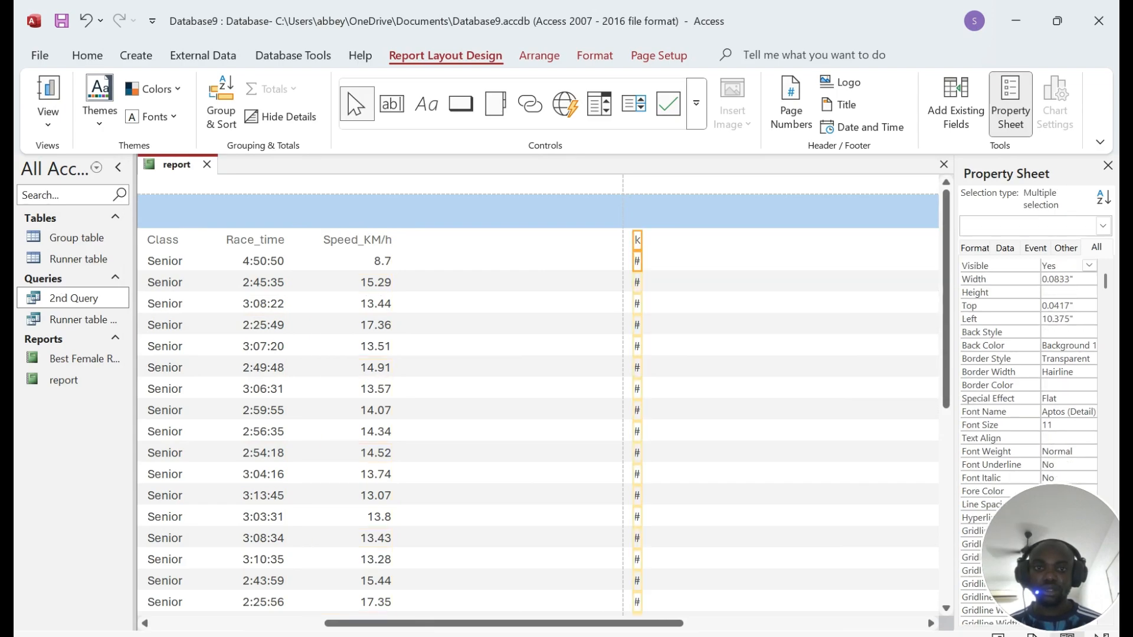
{"action": "left_click_drag", "start_coordinate": [632, 240], "coordinate": [484, 261]}
{"action": "left_click", "coordinate": [569, 263]}
{"action": "left_click", "coordinate": [475, 262]}
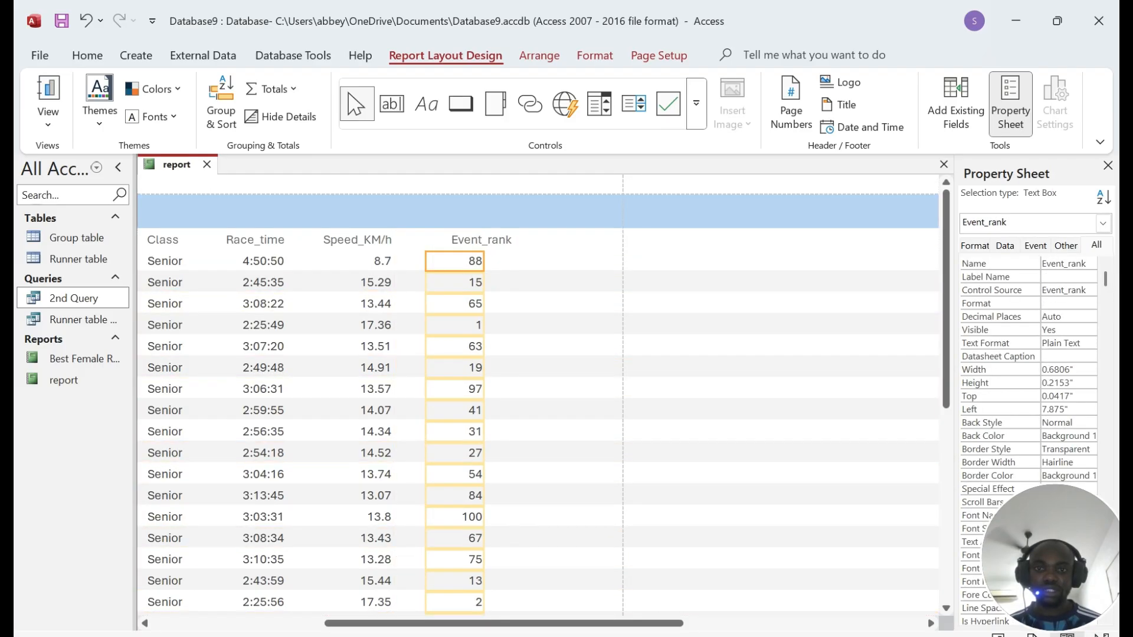
{"action": "left_click_drag", "start_coordinate": [426, 517], "coordinate": [495, 517]}
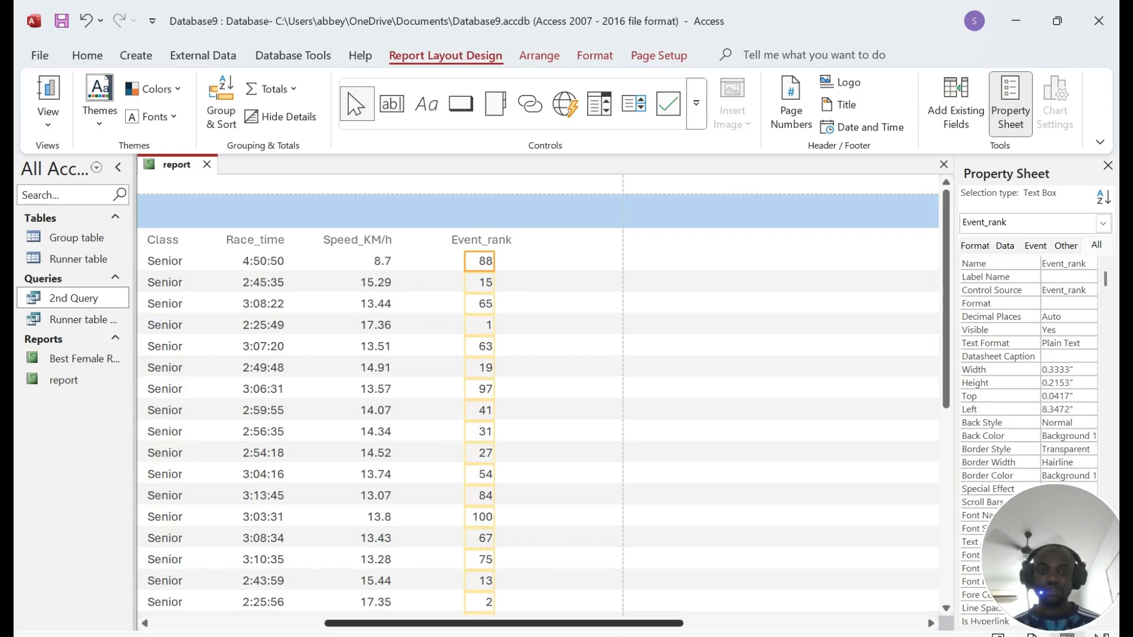
{"action": "scroll", "coordinate": [537, 395], "scroll_direction": "left", "scroll_amount": 5}
{"action": "scroll", "coordinate": [537, 396], "scroll_direction": "down", "scroll_amount": 10}
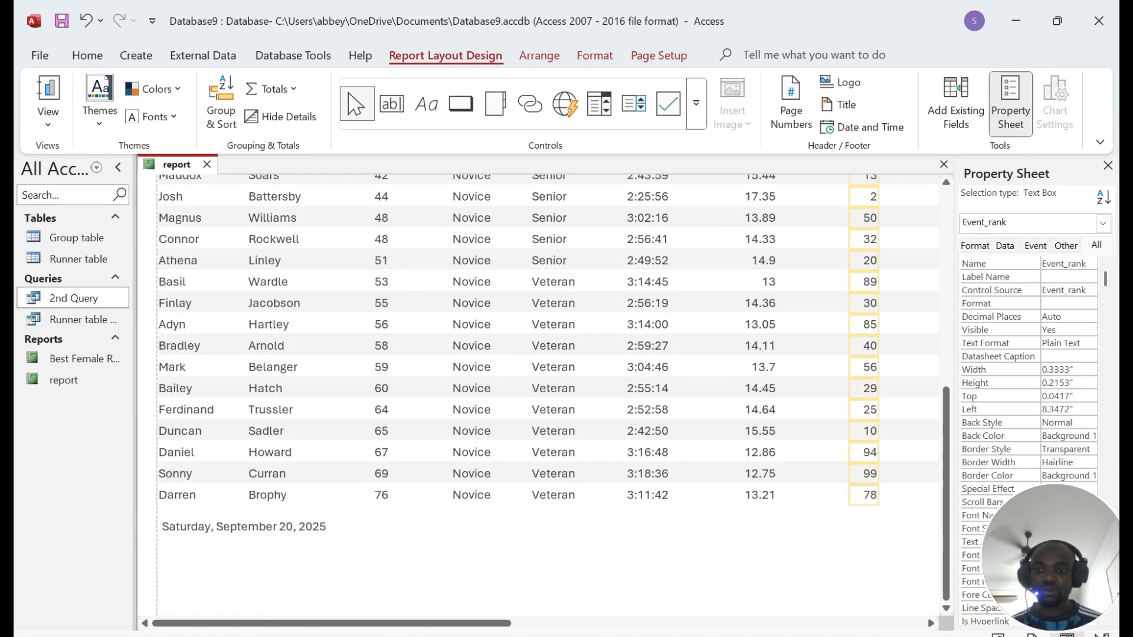
{"action": "scroll", "coordinate": [537, 396], "scroll_direction": "up", "scroll_amount": 10}
{"action": "key", "text": "alt+Tab"}
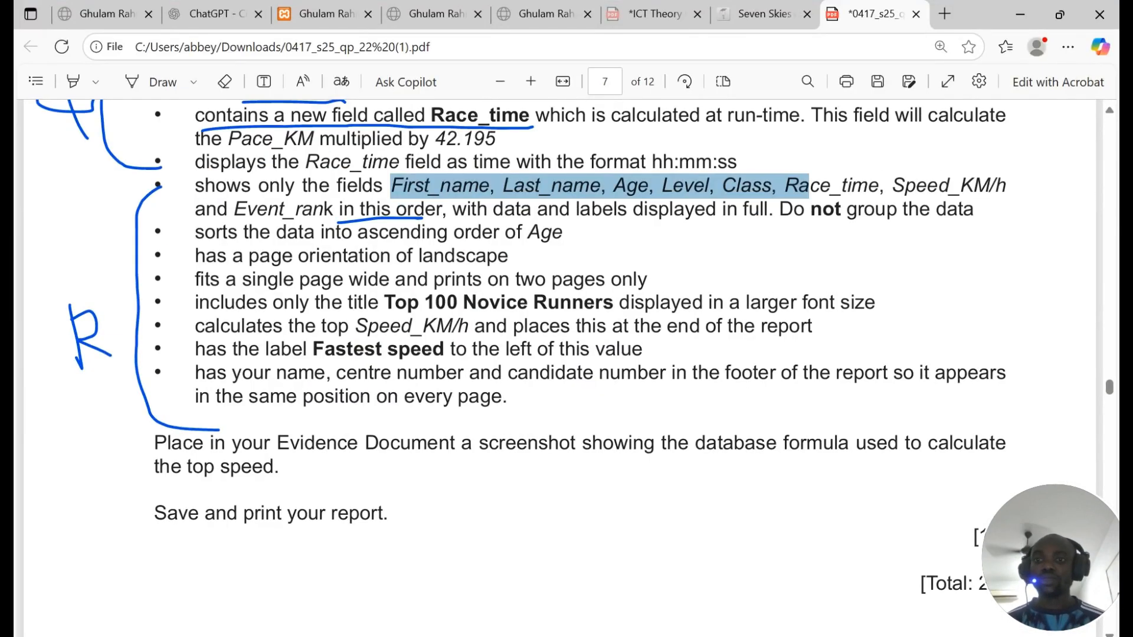
Step: Highlight the landscape, one-page-wide, report title and top Speed_KM/h requirements in the PDF
{"action": "left_click_drag", "start_coordinate": [206, 256], "coordinate": [497, 256]}
{"action": "left_click_drag", "start_coordinate": [204, 279], "coordinate": [510, 279]}
{"action": "left_click_drag", "start_coordinate": [195, 302], "coordinate": [682, 302]}
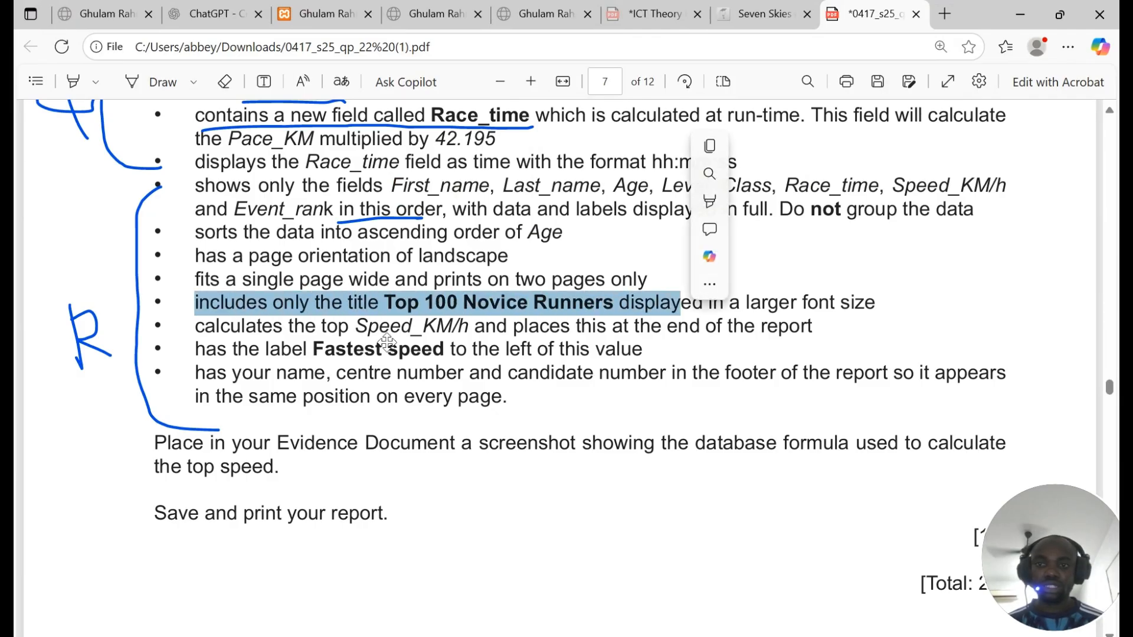
{"action": "left_click_drag", "start_coordinate": [195, 326], "coordinate": [807, 326]}
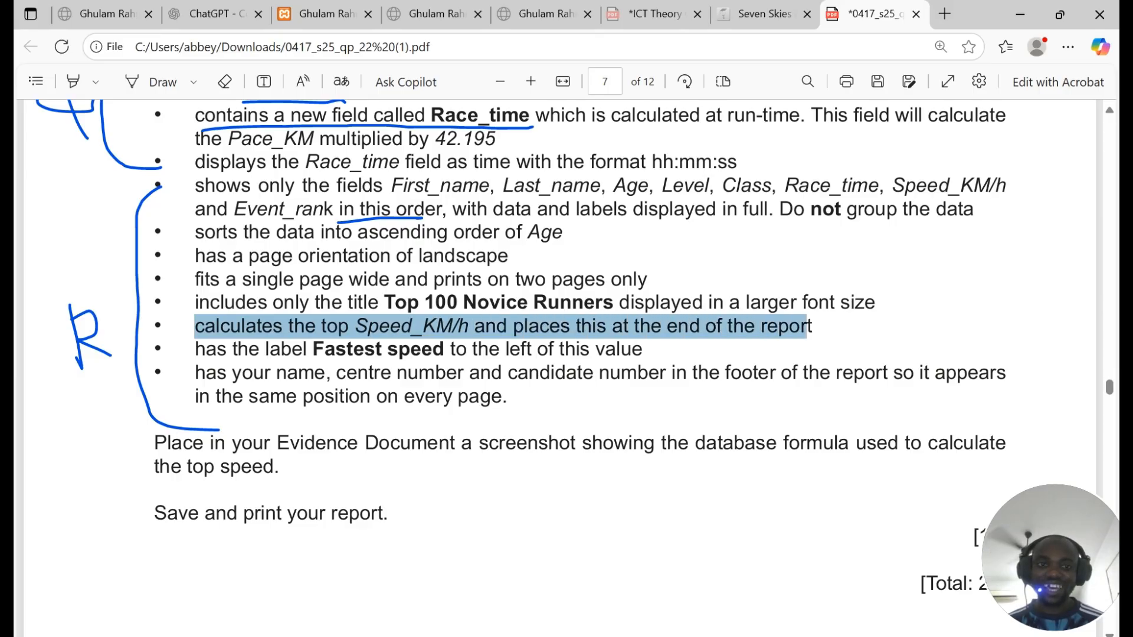
Step: Return to the Access report and review its last rows and date footer
{"action": "key", "text": "alt+Tab"}
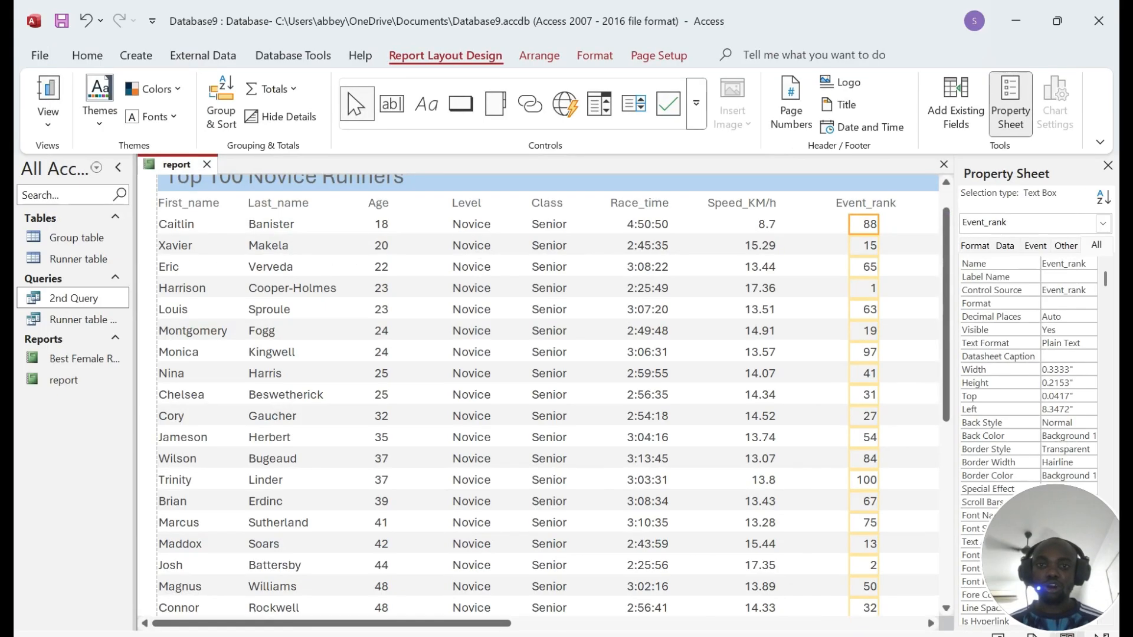
{"action": "scroll", "coordinate": [538, 394], "scroll_direction": "down", "scroll_amount": 1}
{"action": "scroll", "coordinate": [538, 395], "scroll_direction": "up", "scroll_amount": 2}
{"action": "left_click", "coordinate": [742, 240]}
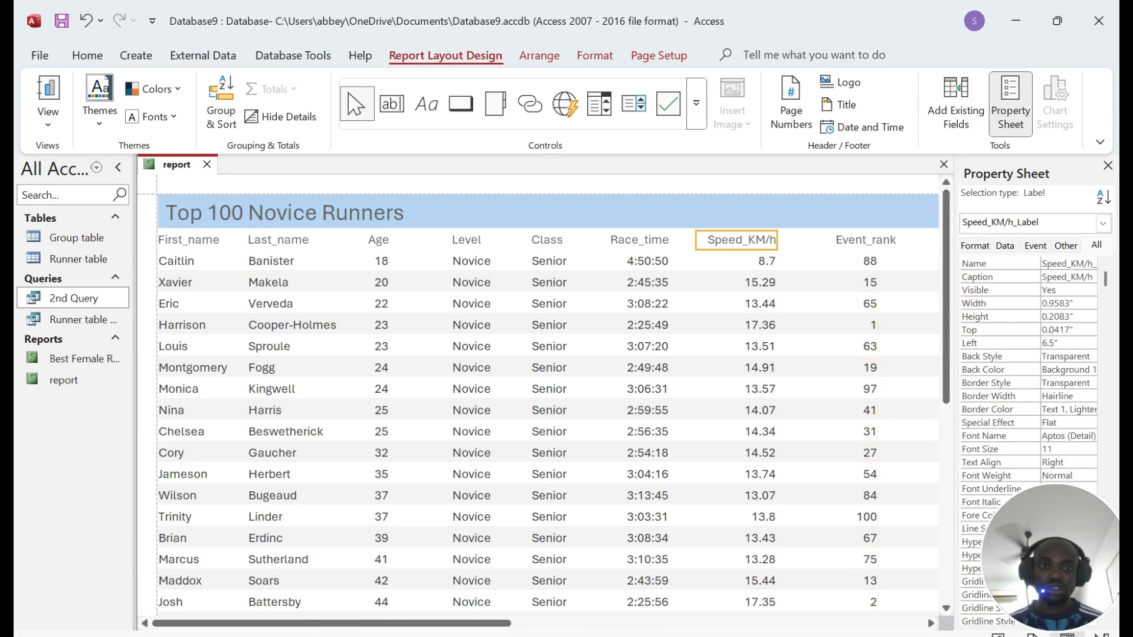
{"action": "scroll", "coordinate": [742, 241], "scroll_direction": "down", "scroll_amount": 7}
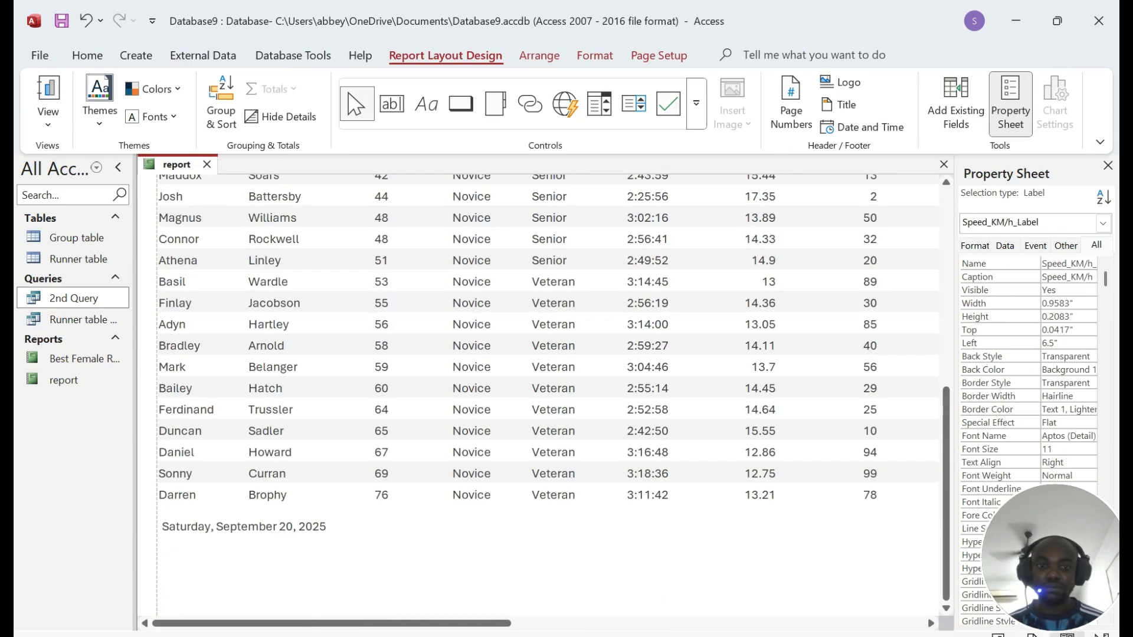
{"action": "right_click", "coordinate": [188, 171]}
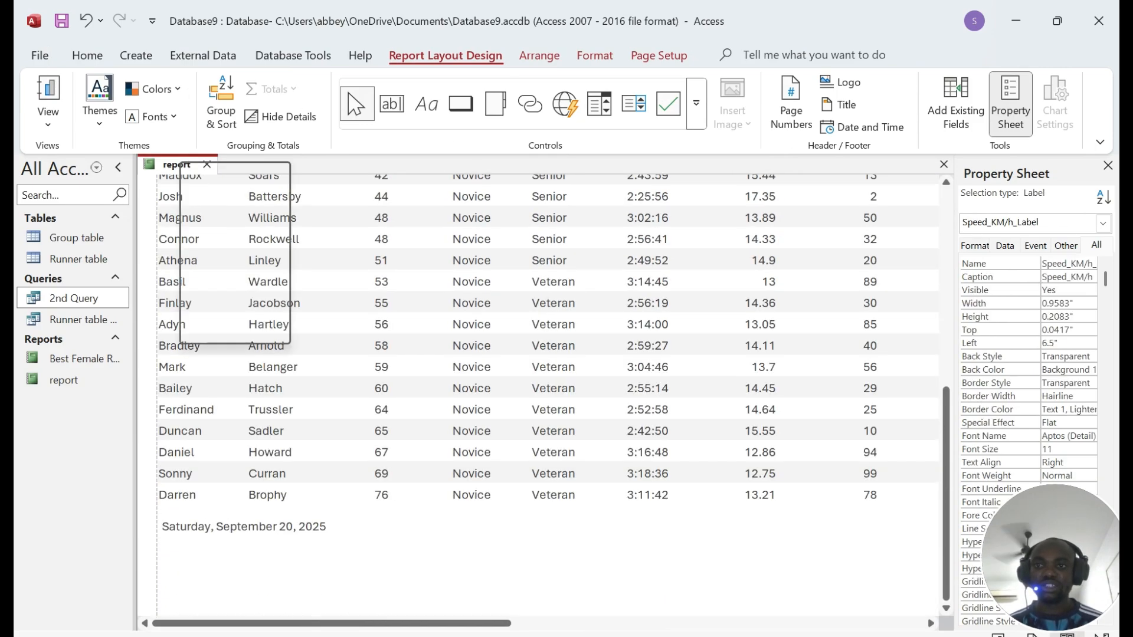
Step: Switch the report to Design View, open space in the Report Footer and deepen the Page Footer
{"action": "left_click", "coordinate": [226, 319]}
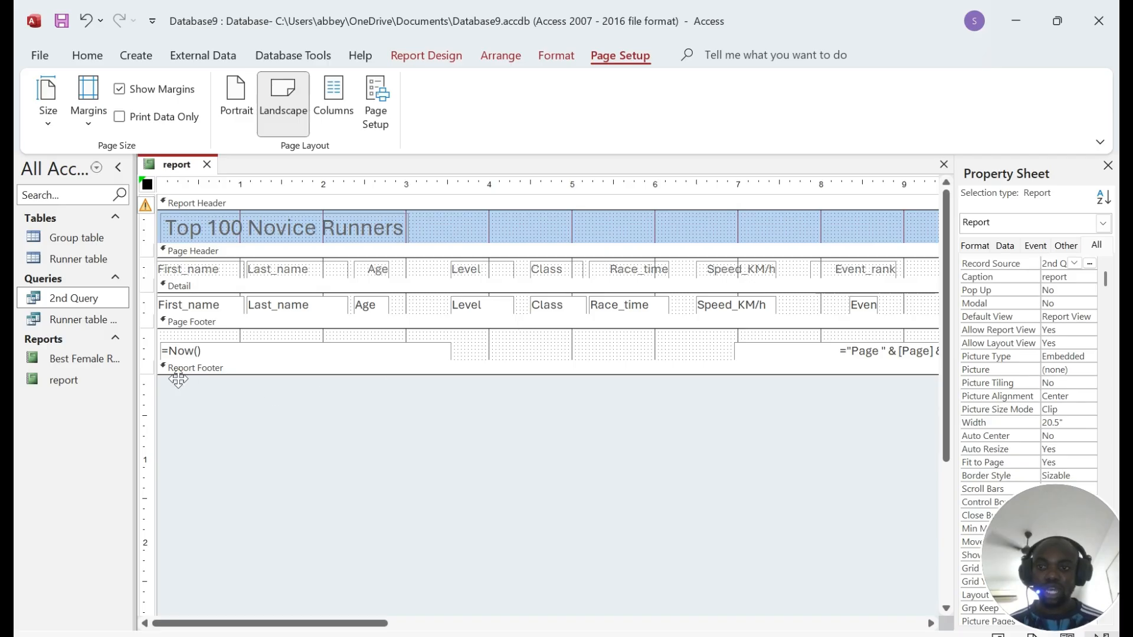
{"action": "left_click_drag", "start_coordinate": [390, 375], "coordinate": [389, 422]}
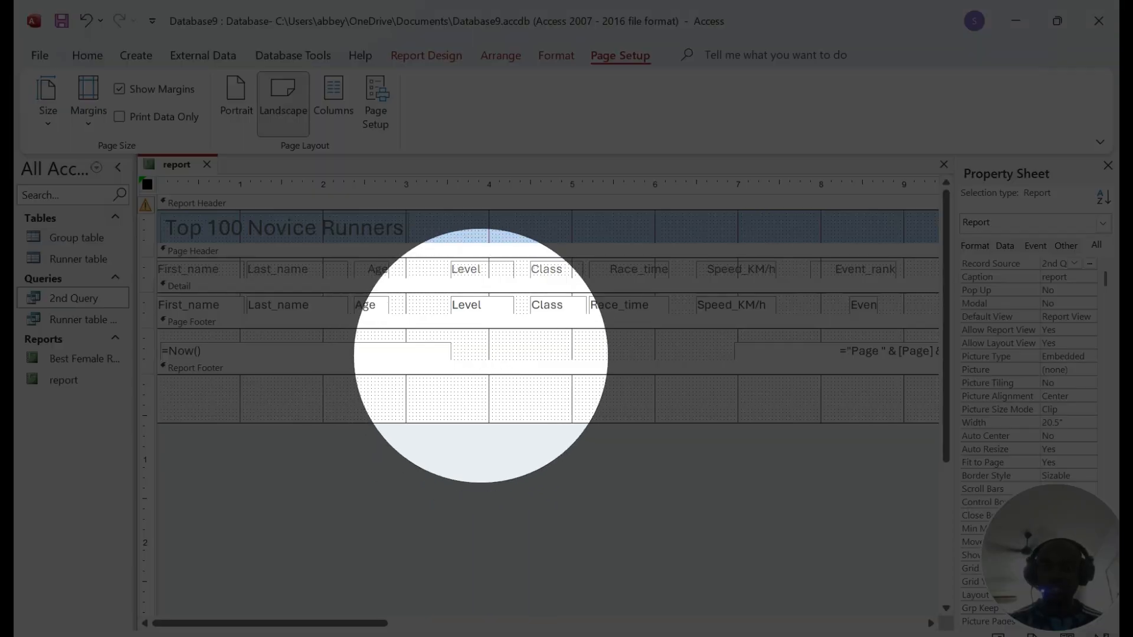
{"action": "left_click_drag", "start_coordinate": [484, 360], "coordinate": [487, 387]}
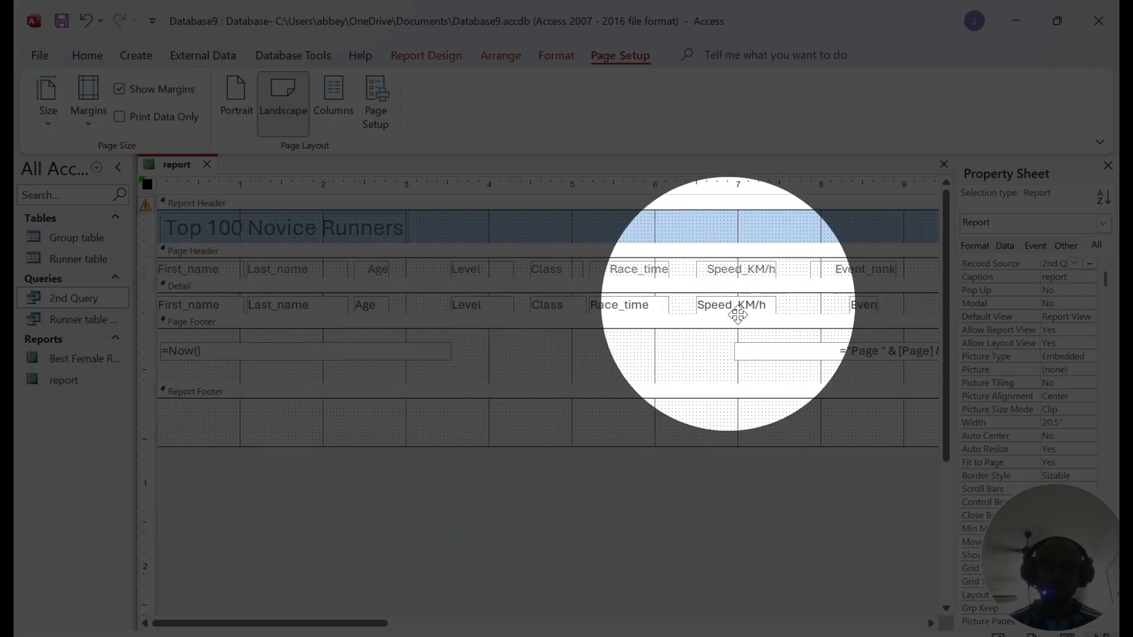
Step: Narrow the page-number box to 2.2917" wide with its Left at 8.1667"
{"action": "left_click", "coordinate": [752, 351]}
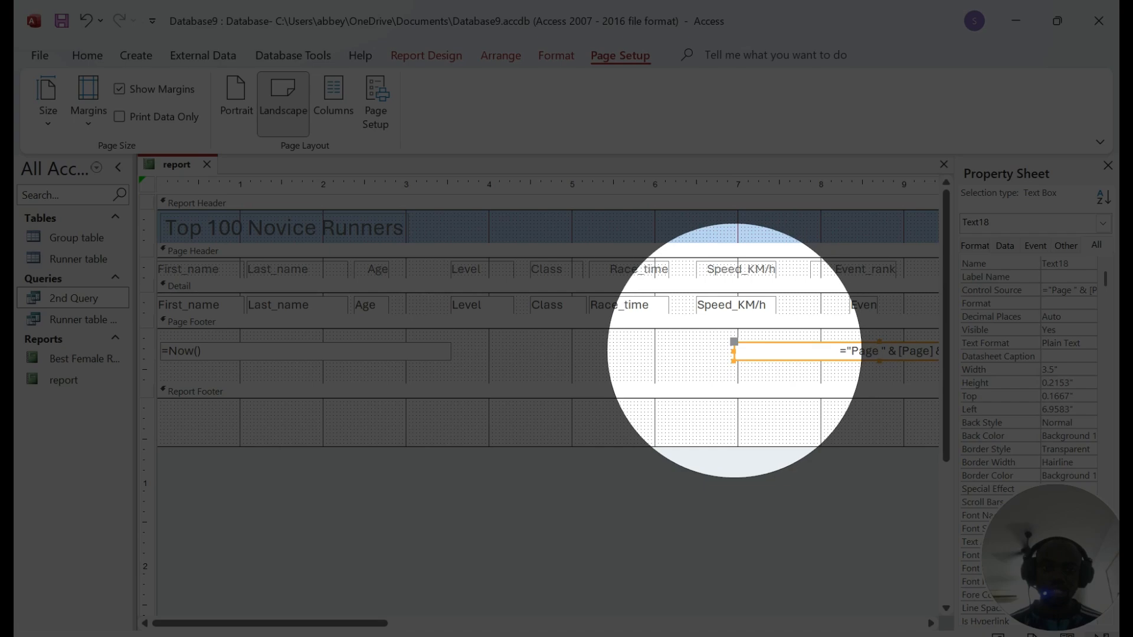
{"action": "left_click_drag", "start_coordinate": [736, 350], "coordinate": [834, 351]}
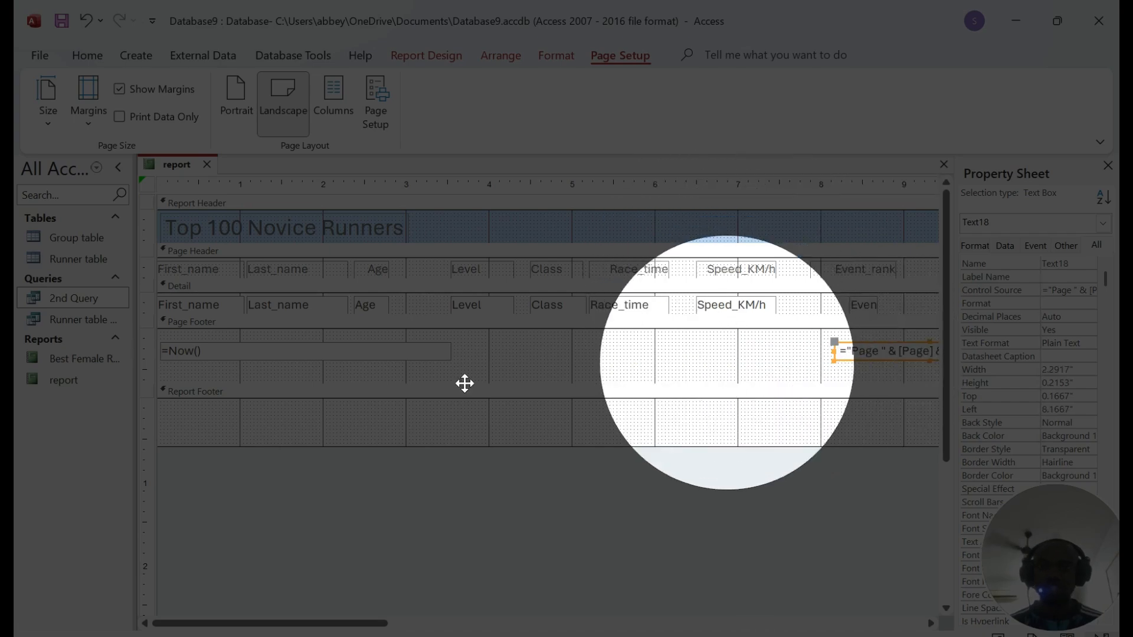
{"action": "left_click", "coordinate": [426, 53]}
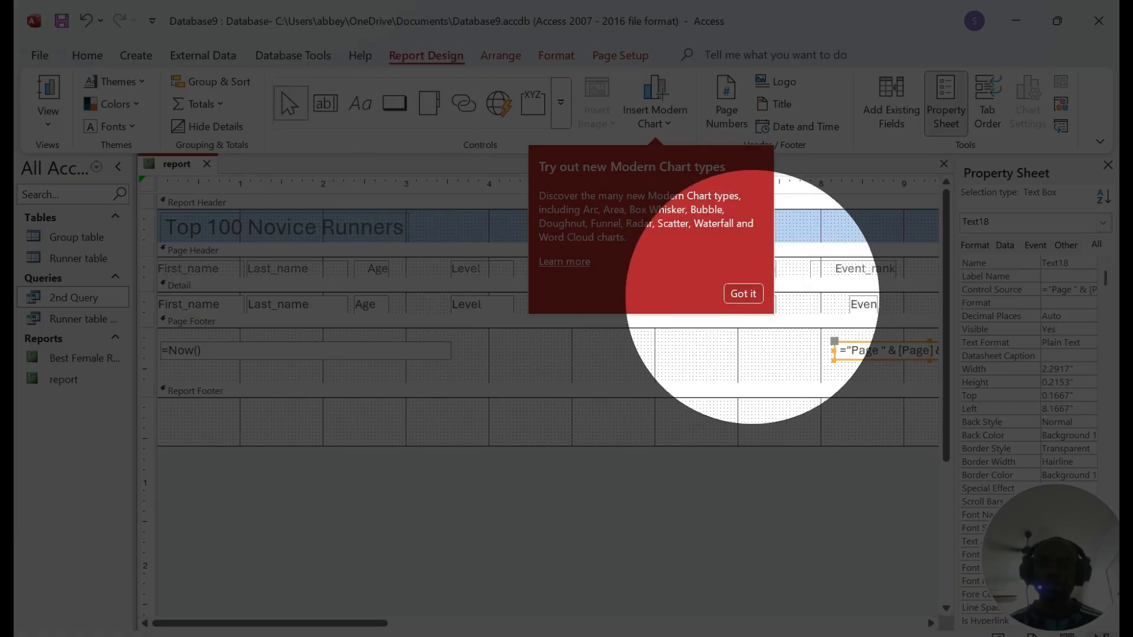
Step: Draw a Page Footer text box containing =Max([Speed_KM/h]) and widen it to one line
{"action": "left_click", "coordinate": [743, 293]}
{"action": "left_click", "coordinate": [325, 103]}
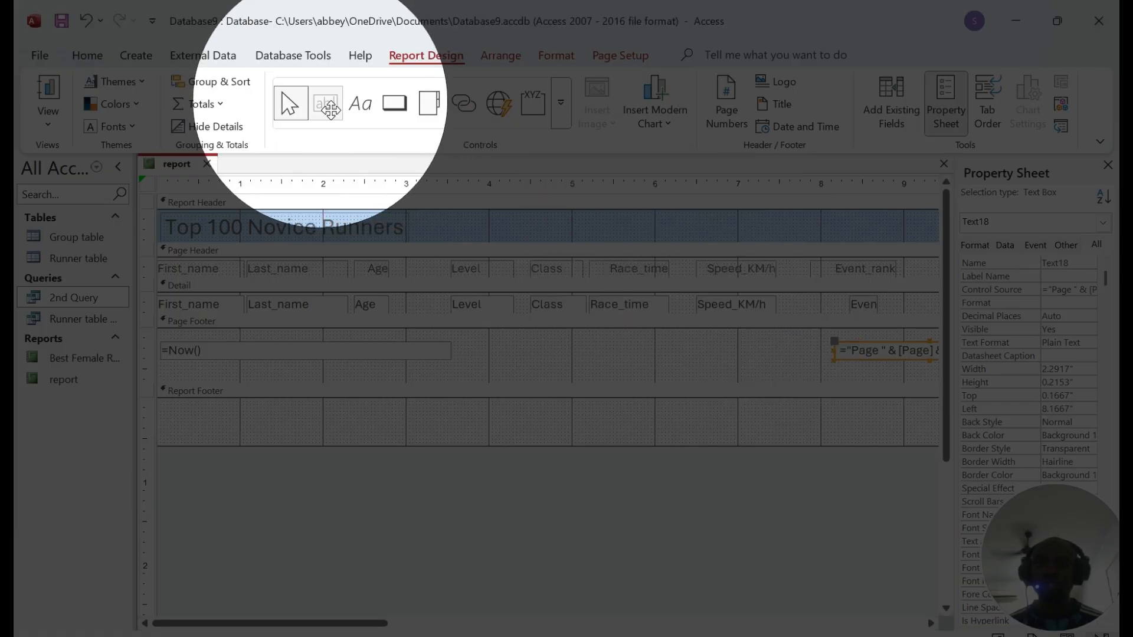
{"action": "left_click_drag", "start_coordinate": [699, 345], "coordinate": [784, 378]}
{"action": "left_click", "coordinate": [730, 356]}
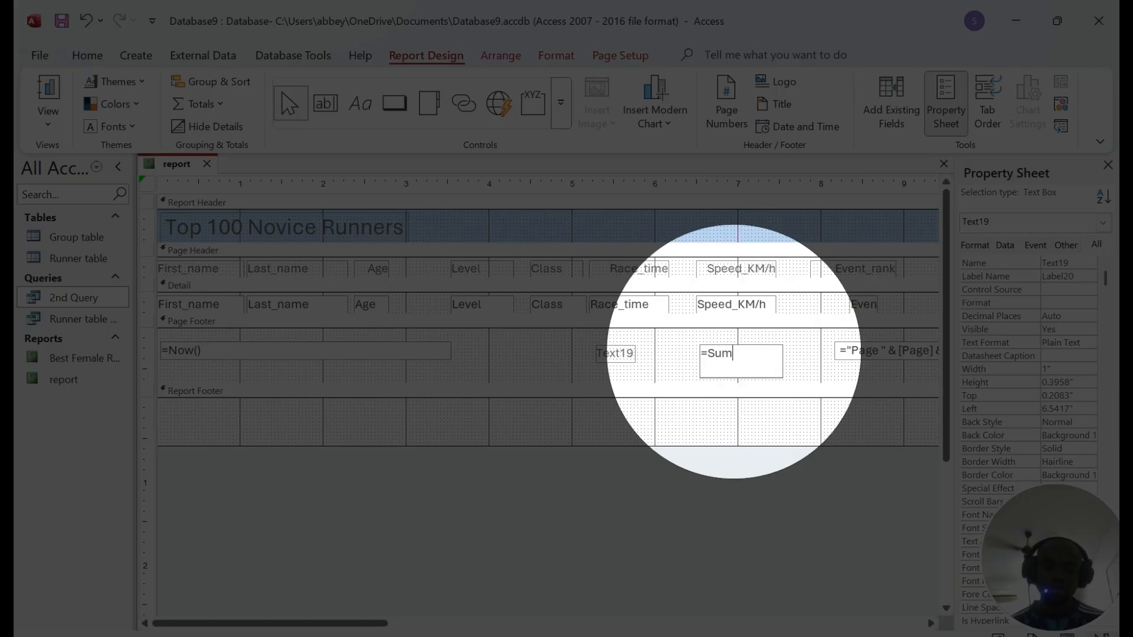
{"action": "key", "text": "BackSpace"}
{"action": "key", "text": "BackSpace"}
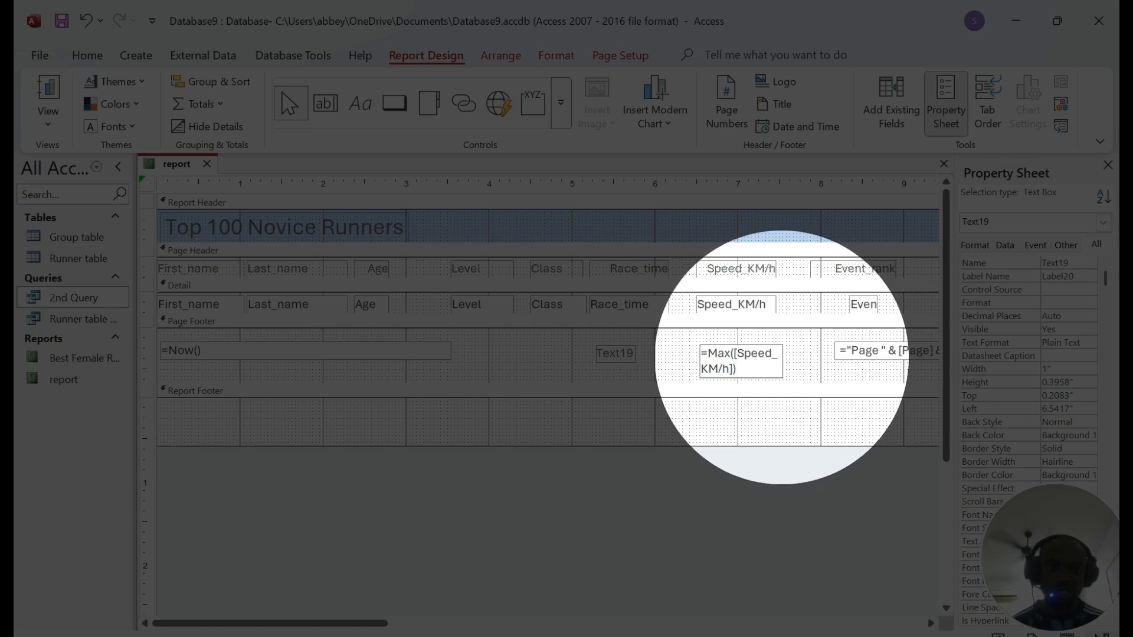
{"action": "left_click", "coordinate": [786, 361]}
{"action": "left_click", "coordinate": [794, 367]}
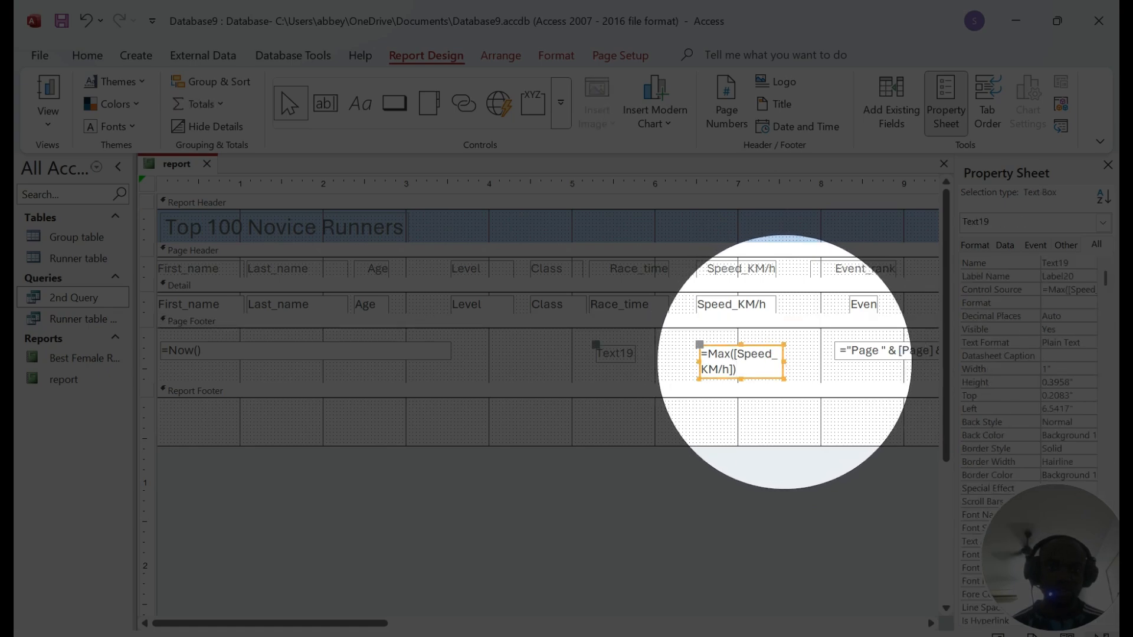
{"action": "left_click_drag", "start_coordinate": [784, 362], "coordinate": [822, 362]}
{"action": "left_click", "coordinate": [727, 357]}
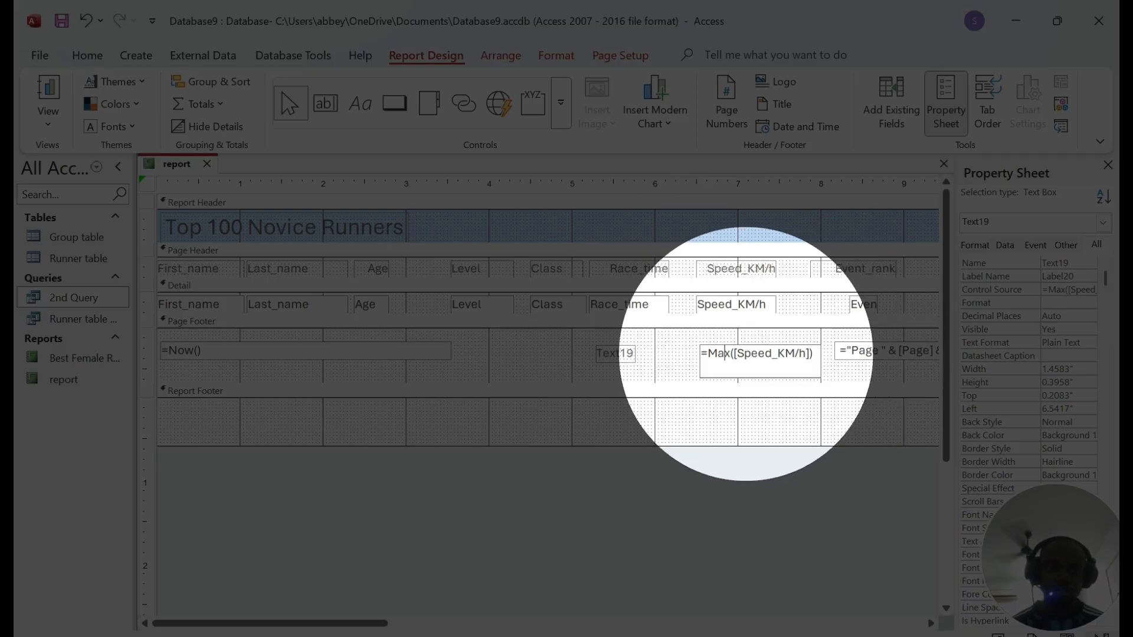
{"action": "left_click_drag", "start_coordinate": [736, 353], "coordinate": [806, 353]}
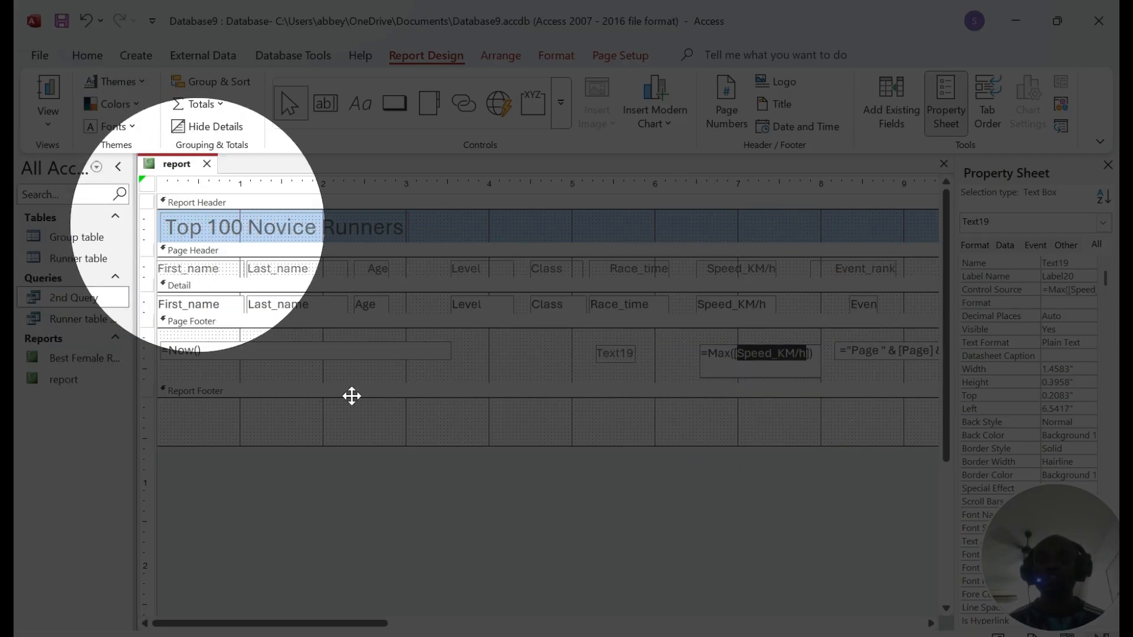
Step: Copy 'Fastest speed' from the task PDF and paste it as the text box's label caption
{"action": "left_click", "coordinate": [531, 634]}
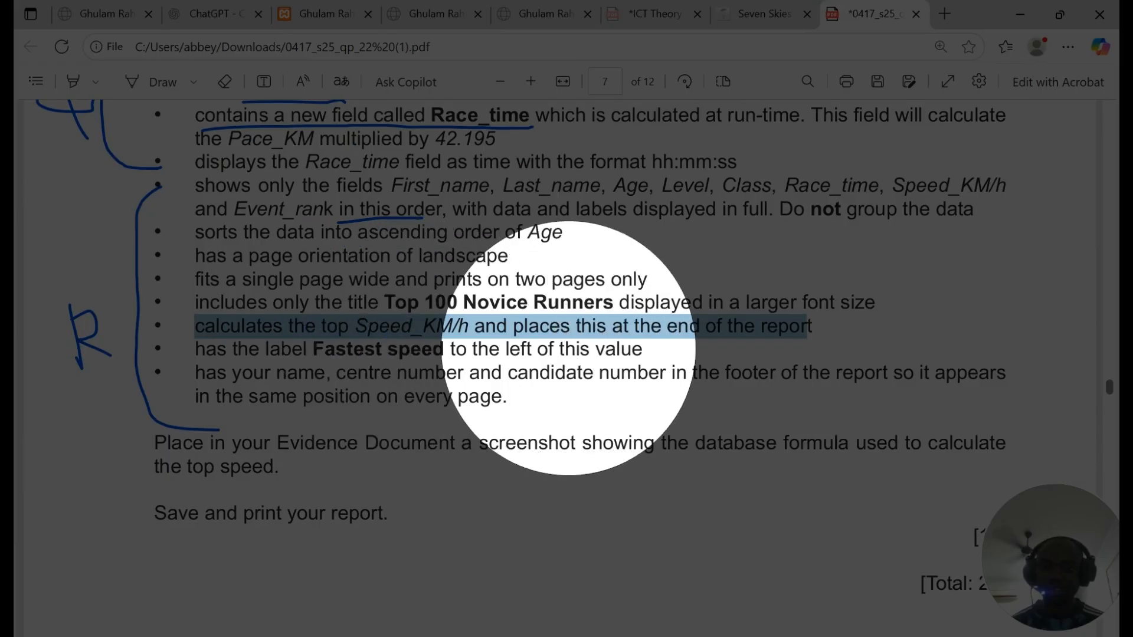
{"action": "left_click_drag", "start_coordinate": [444, 350], "coordinate": [311, 345]}
{"action": "key", "text": "ctrl+c"}
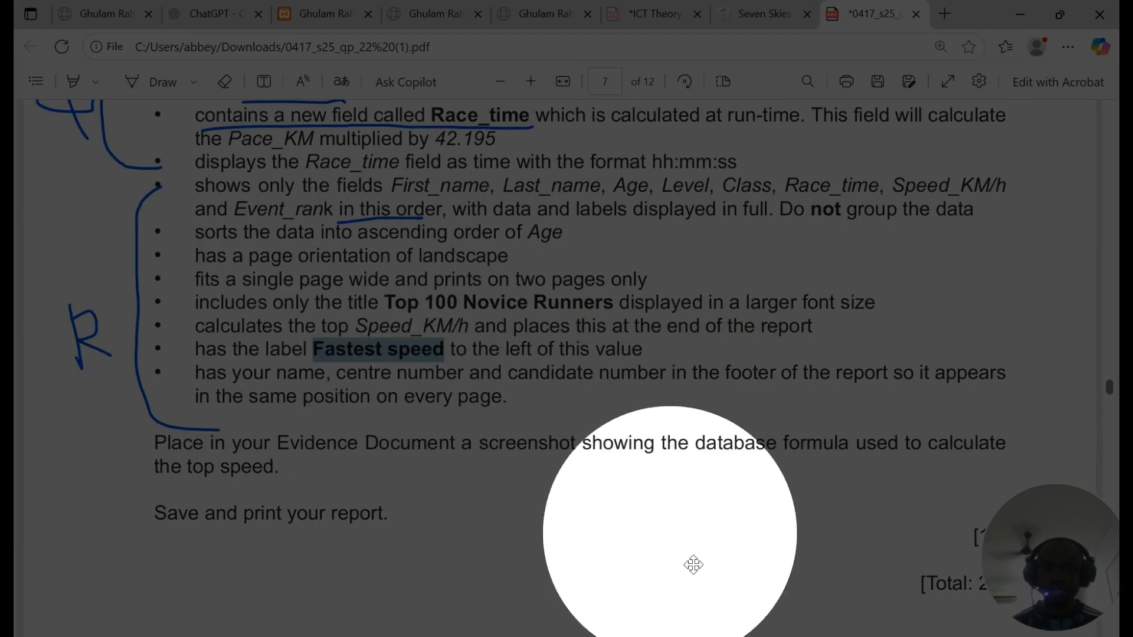
{"action": "left_click", "coordinate": [527, 636]}
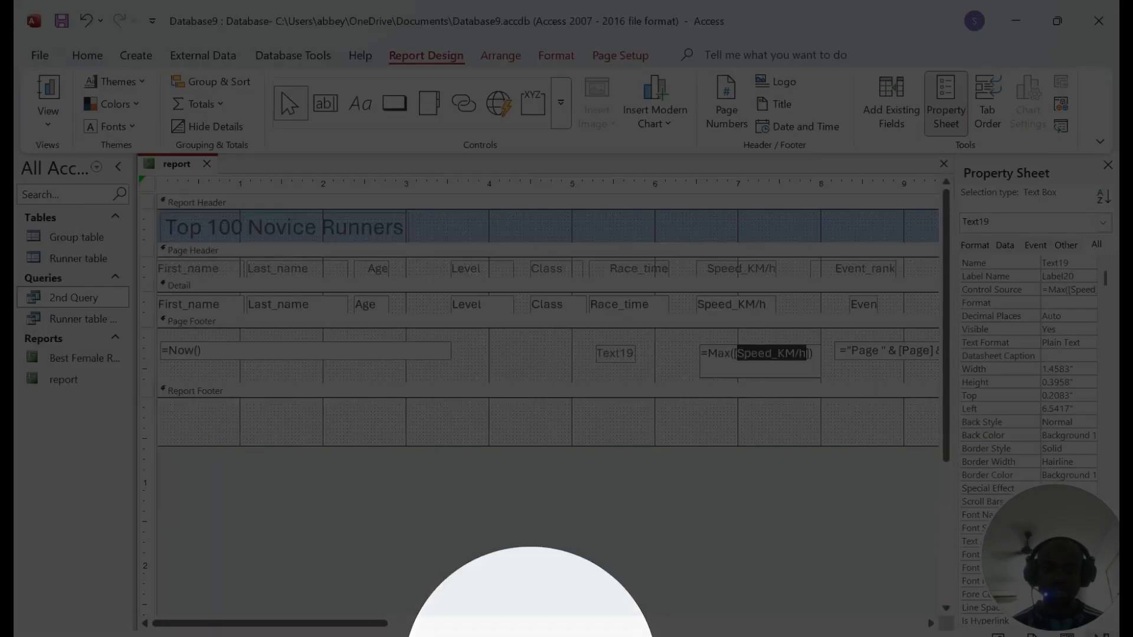
{"action": "left_click", "coordinate": [615, 354]}
{"action": "key", "text": "ctrl+a"}
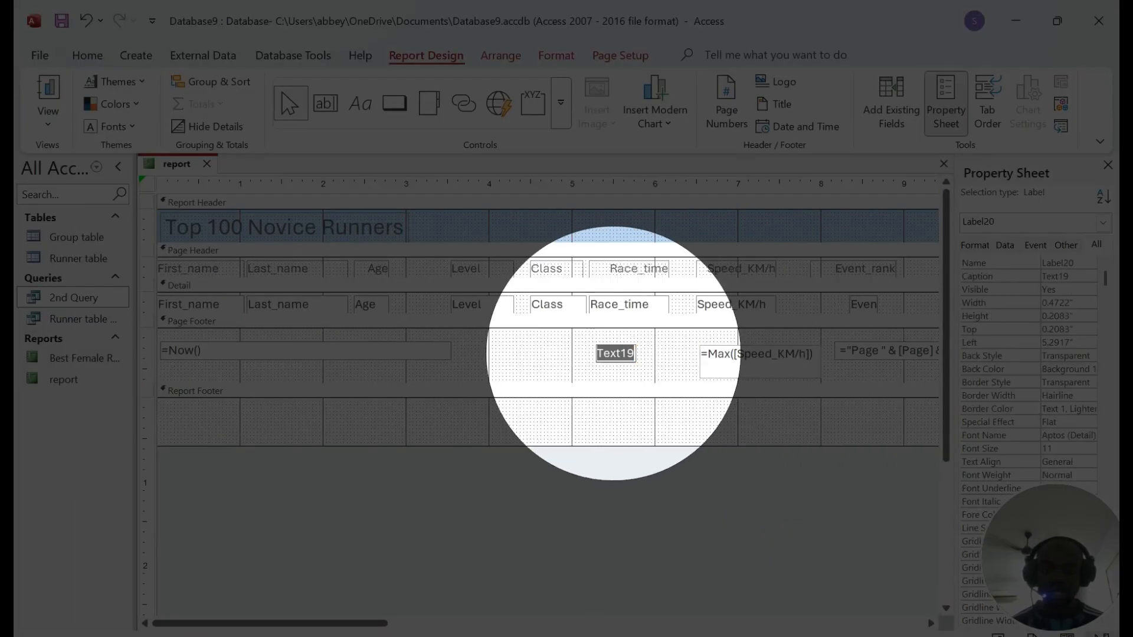
{"action": "key", "text": "ctrl+v"}
{"action": "left_click", "coordinate": [687, 378]}
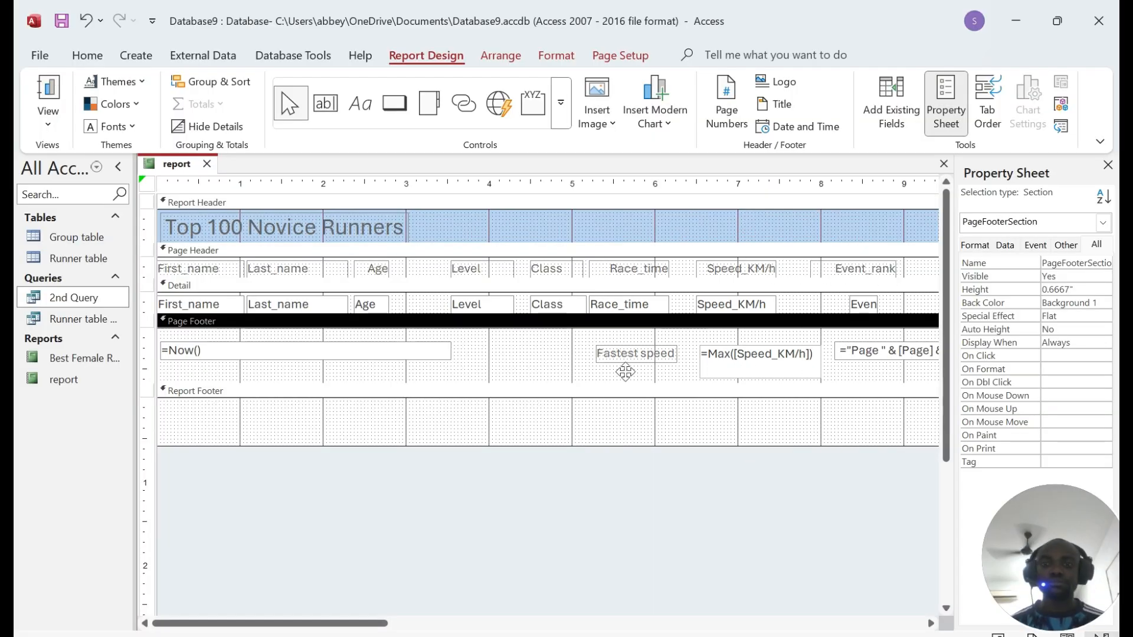
{"action": "right_click", "coordinate": [177, 164]}
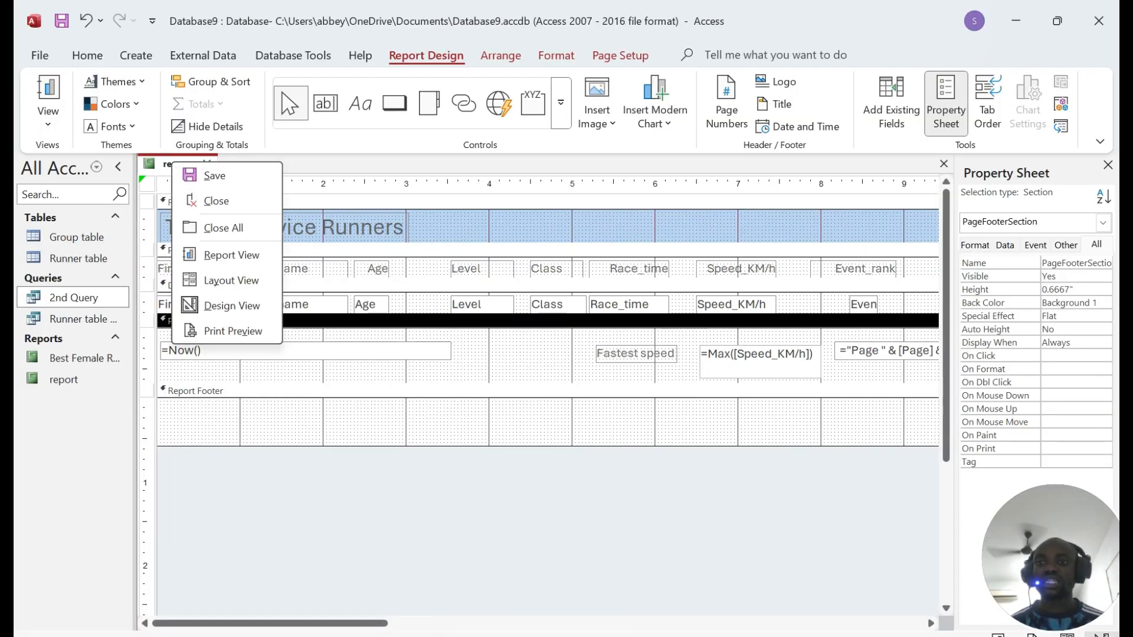
{"action": "left_click", "coordinate": [219, 179]}
{"action": "right_click", "coordinate": [177, 162]}
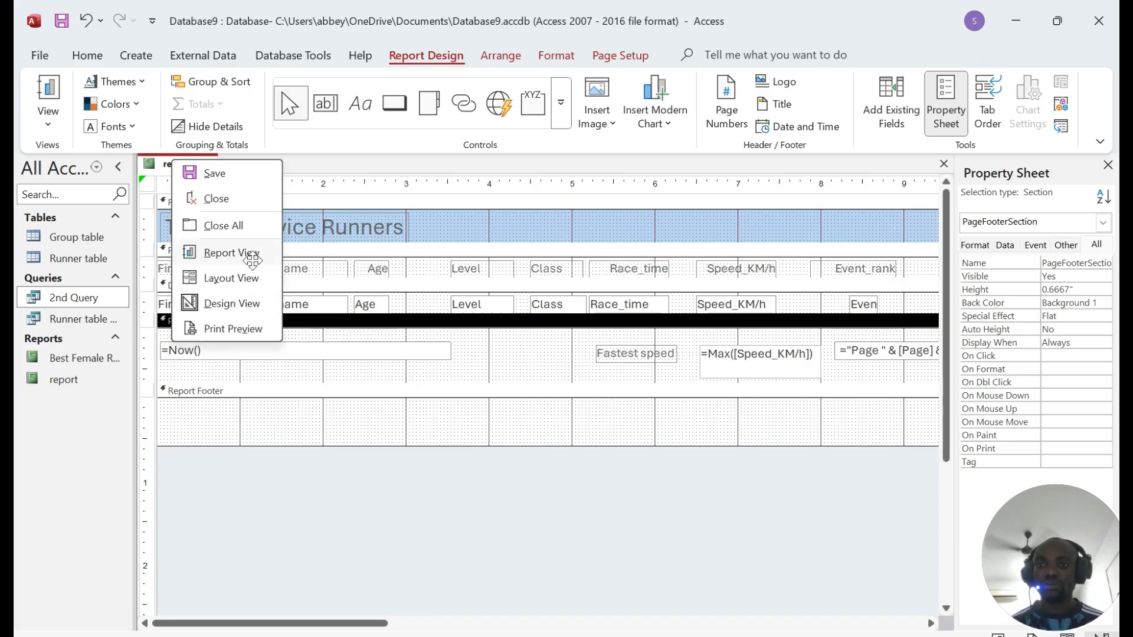
{"action": "left_click", "coordinate": [232, 252]}
{"action": "scroll", "coordinate": [745, 342], "scroll_direction": "down", "scroll_amount": 15}
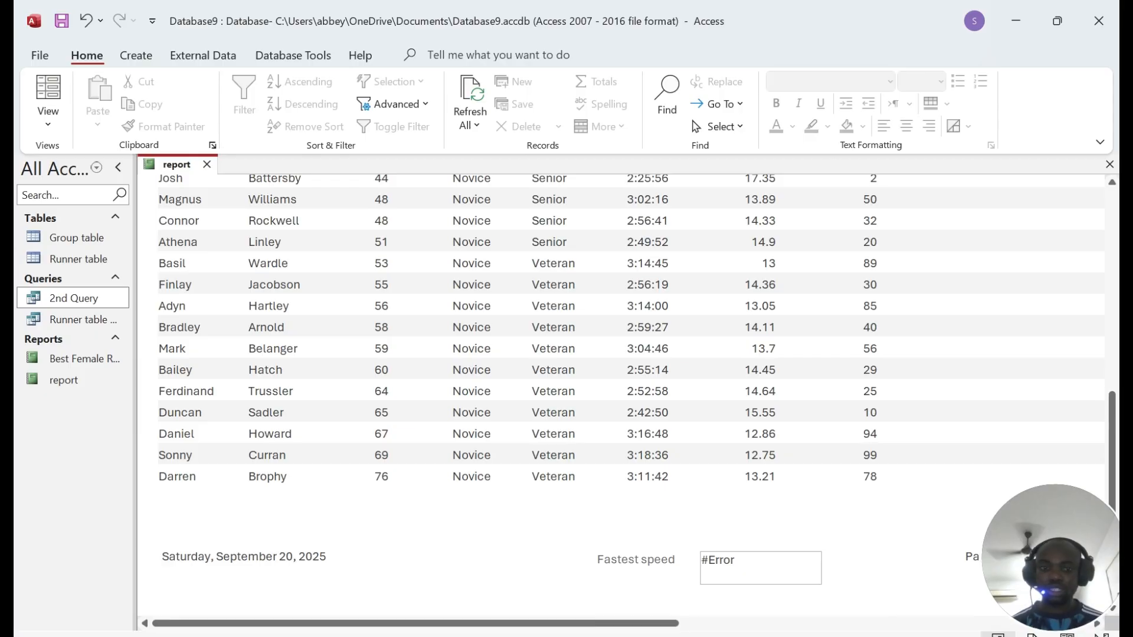
{"action": "scroll", "coordinate": [632, 395], "scroll_direction": "up", "scroll_amount": 10}
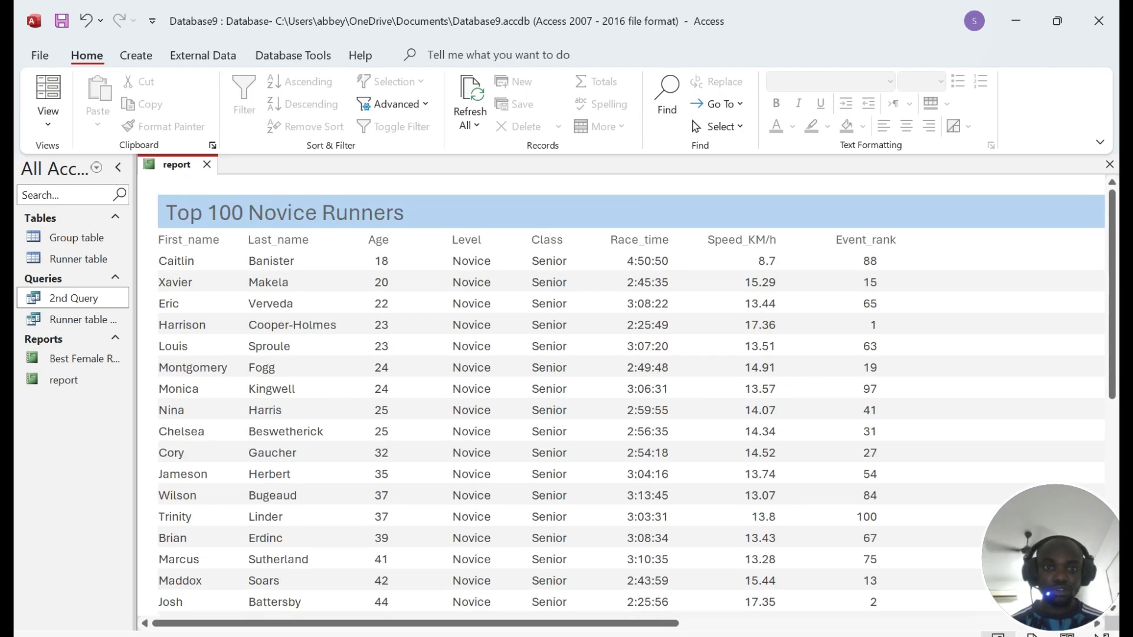
{"action": "scroll", "coordinate": [632, 395], "scroll_direction": "down", "scroll_amount": 10}
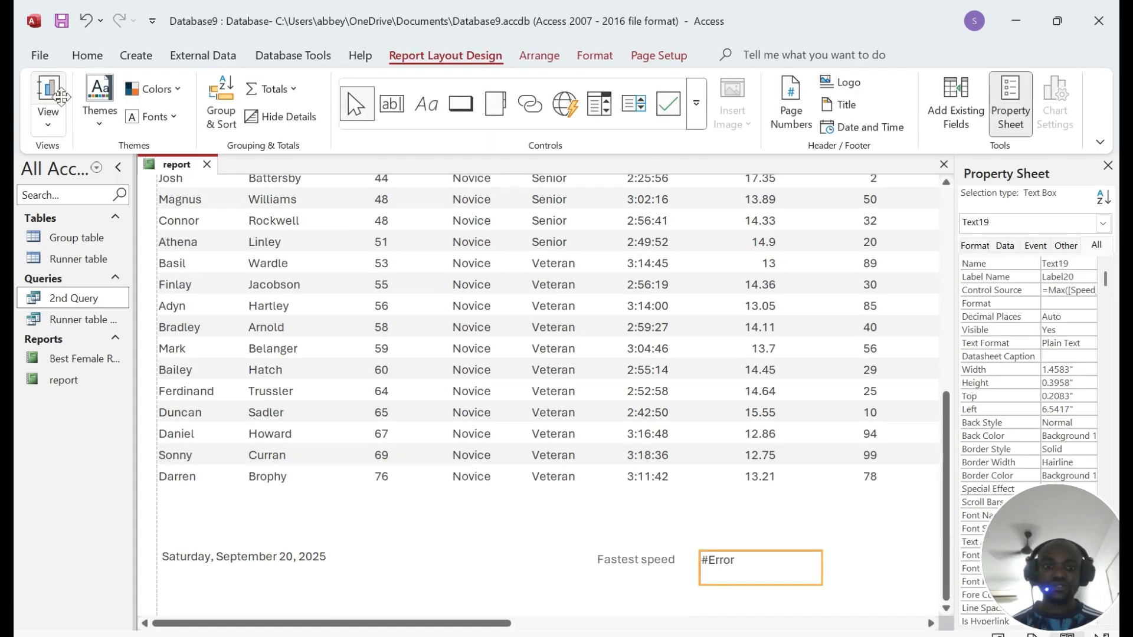
{"action": "scroll", "coordinate": [550, 512], "scroll_direction": "up", "scroll_amount": 3}
{"action": "right_click", "coordinate": [171, 162]}
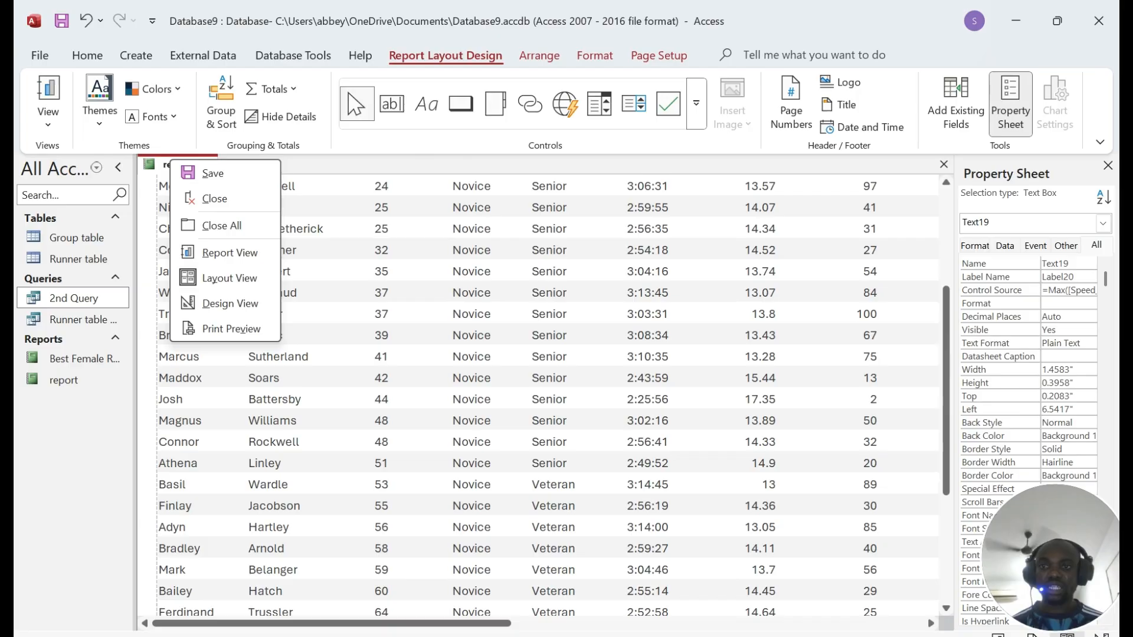
{"action": "left_click", "coordinate": [230, 304]}
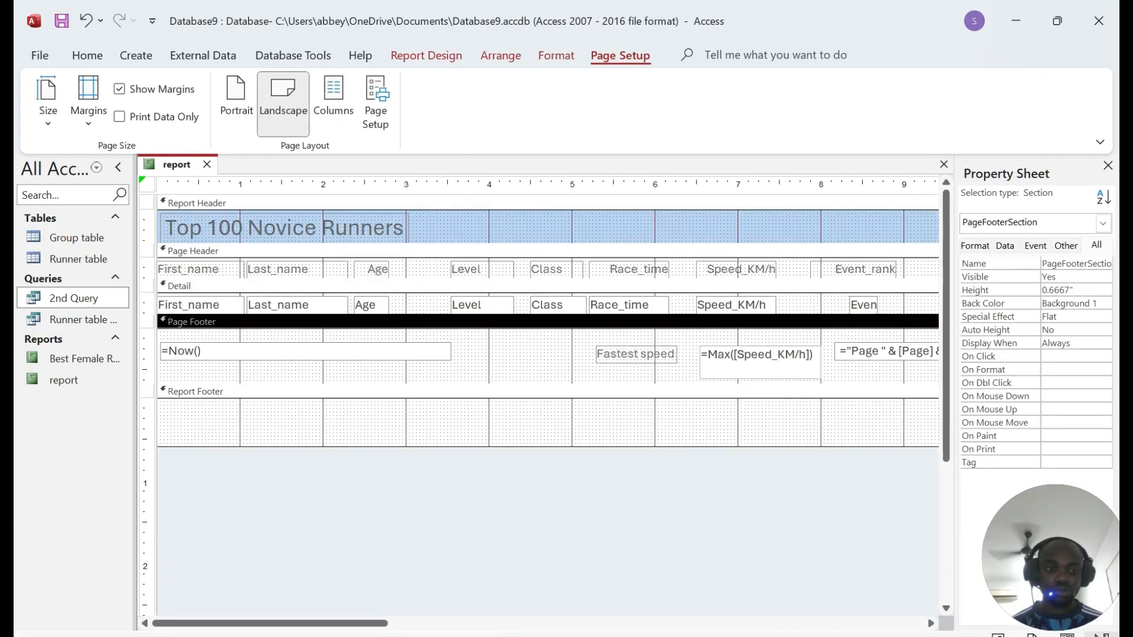
Step: Drag the =Max([Speed_KM/h]) box with its 'Fastest speed' label down into the Report Footer
{"action": "left_click", "coordinate": [758, 359]}
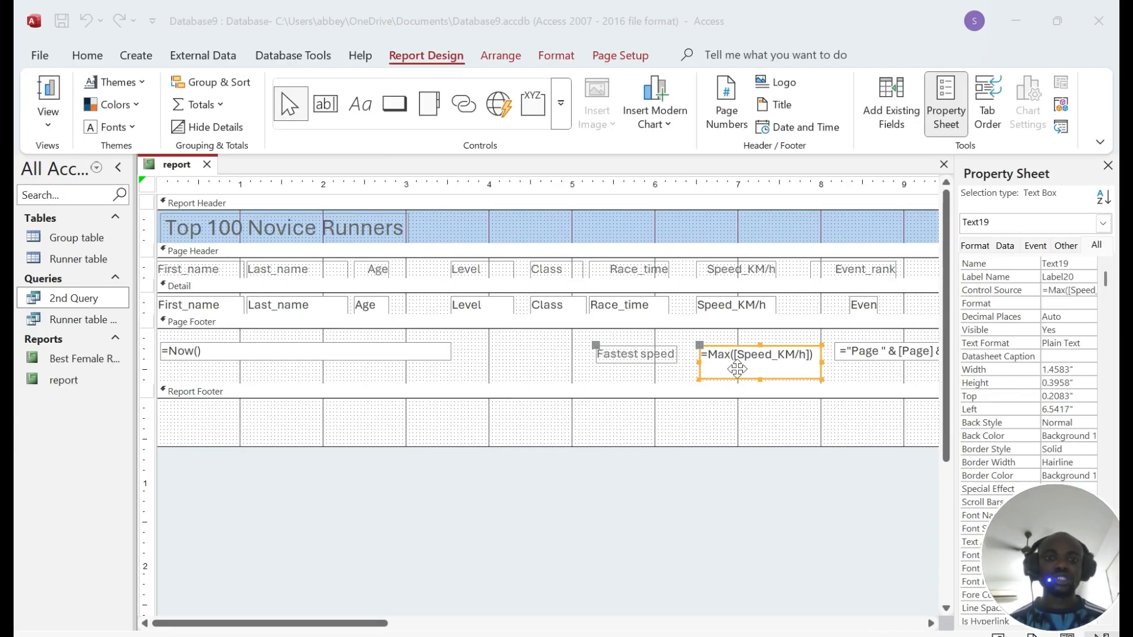
{"action": "left_click", "coordinate": [759, 353]}
{"action": "left_click", "coordinate": [759, 352]}
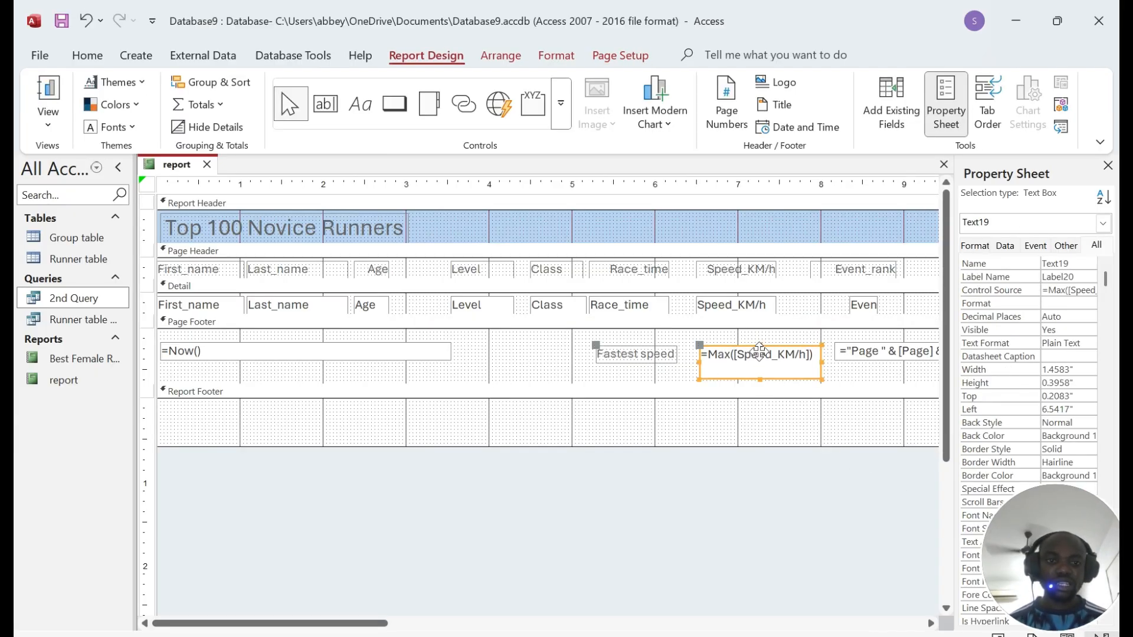
{"action": "left_click_drag", "start_coordinate": [759, 355], "coordinate": [753, 416]}
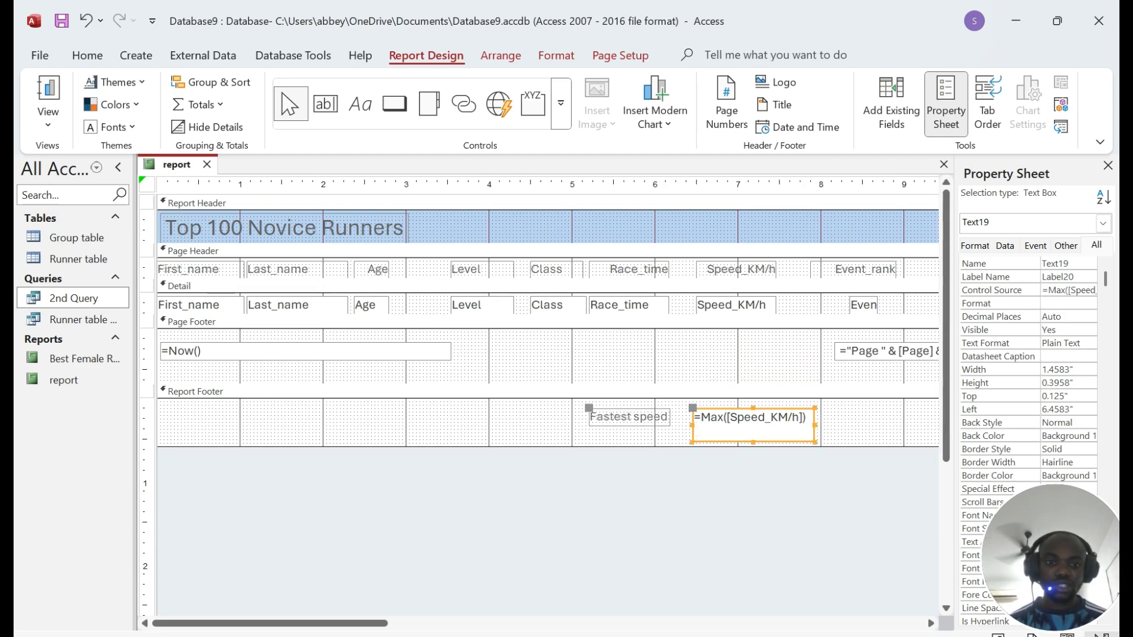
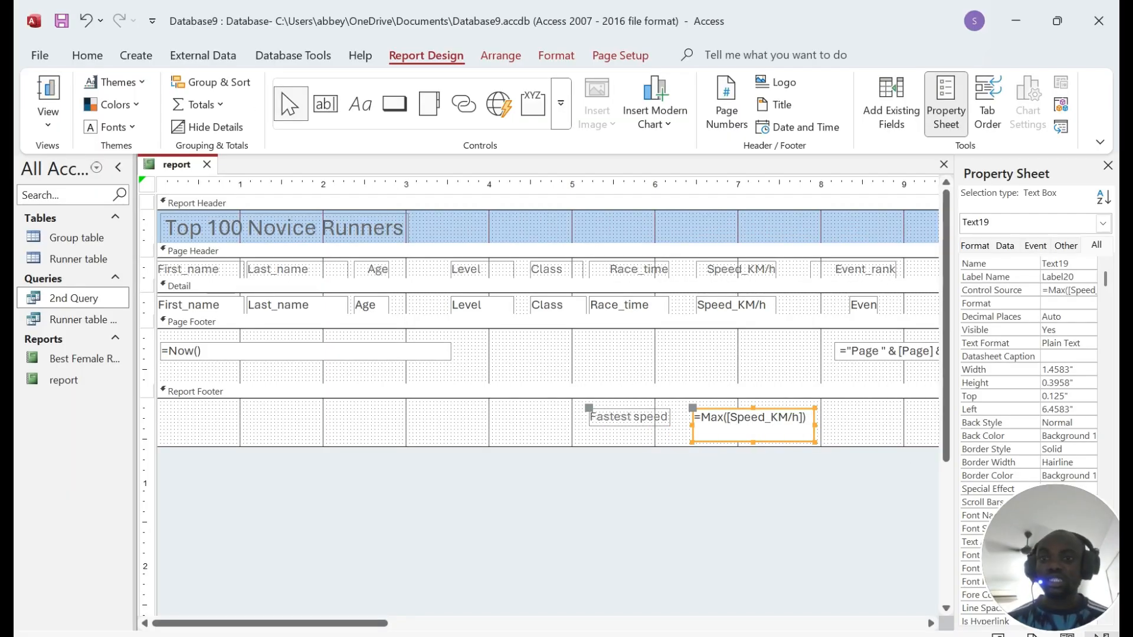
Step: Save the report and view it in Report View, scrolling down to the Fastest speed total of 17.36
{"action": "right_click", "coordinate": [172, 165]}
{"action": "left_click", "coordinate": [203, 175]}
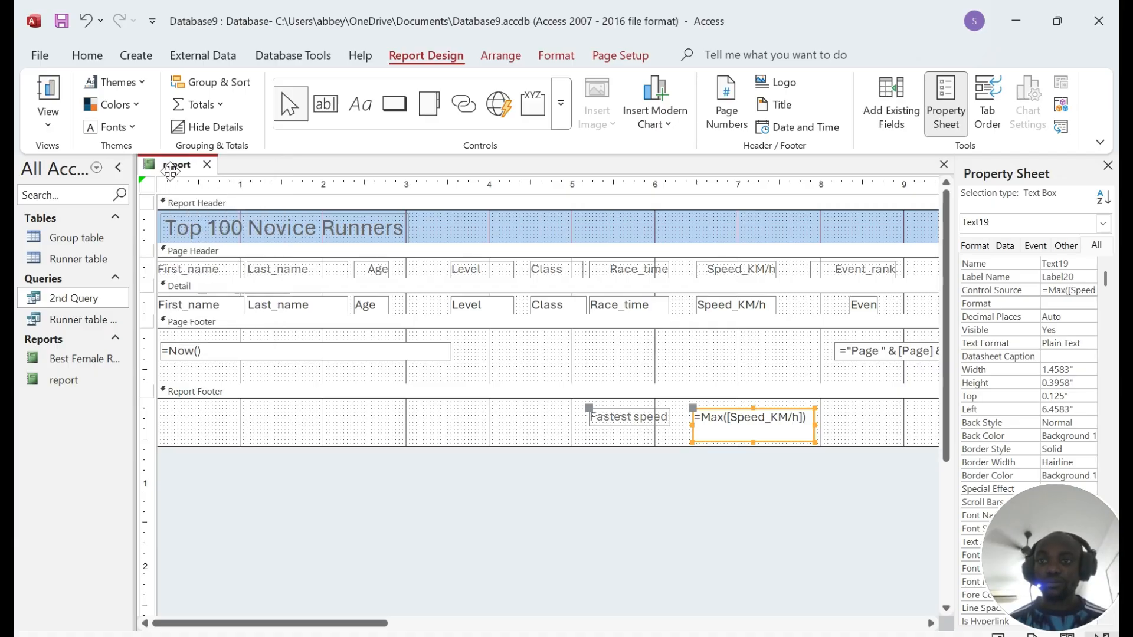
{"action": "right_click", "coordinate": [171, 167]}
{"action": "left_click", "coordinate": [231, 256]}
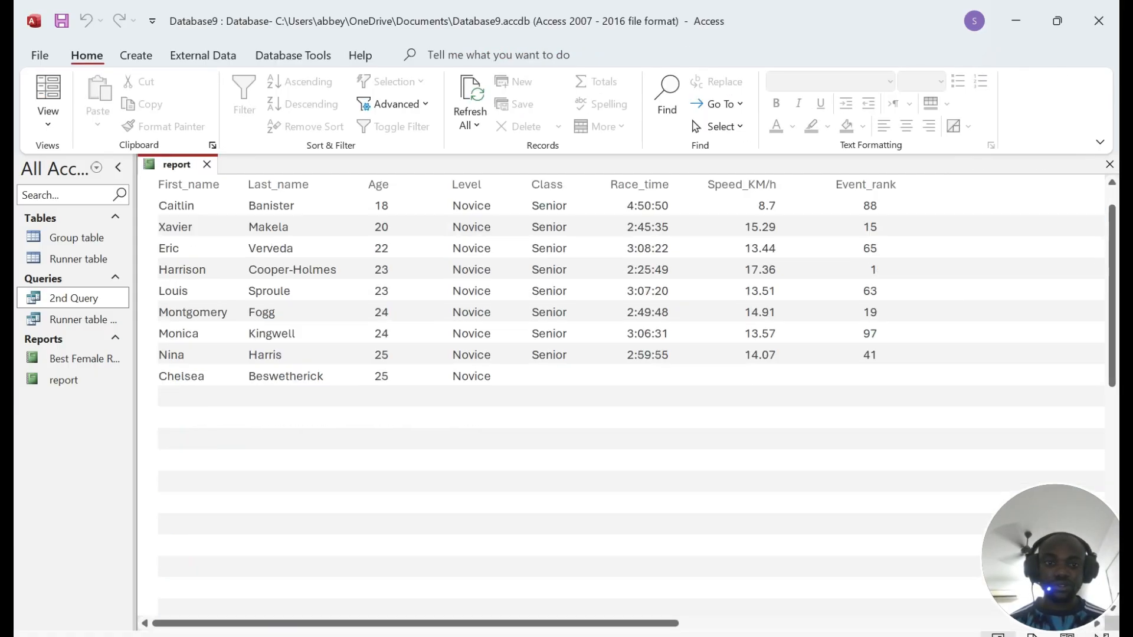
{"action": "scroll", "coordinate": [791, 369], "scroll_direction": "down", "scroll_amount": 10}
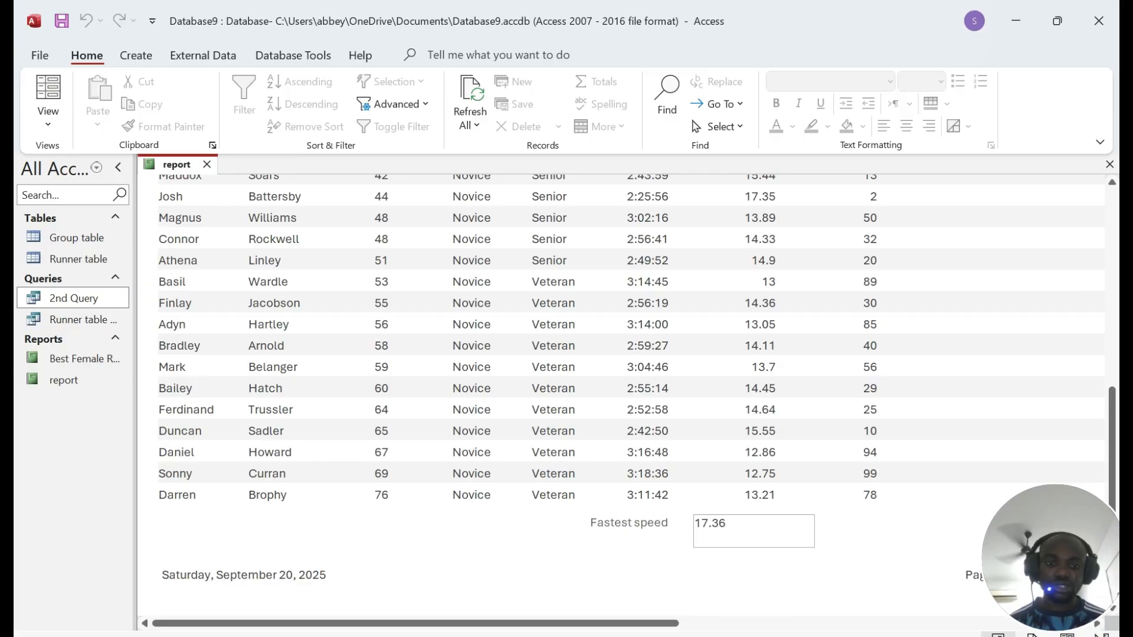
Step: Check the footer requirement in the exam paper PDF, then return to the report
{"action": "key", "text": "alt+Tab"}
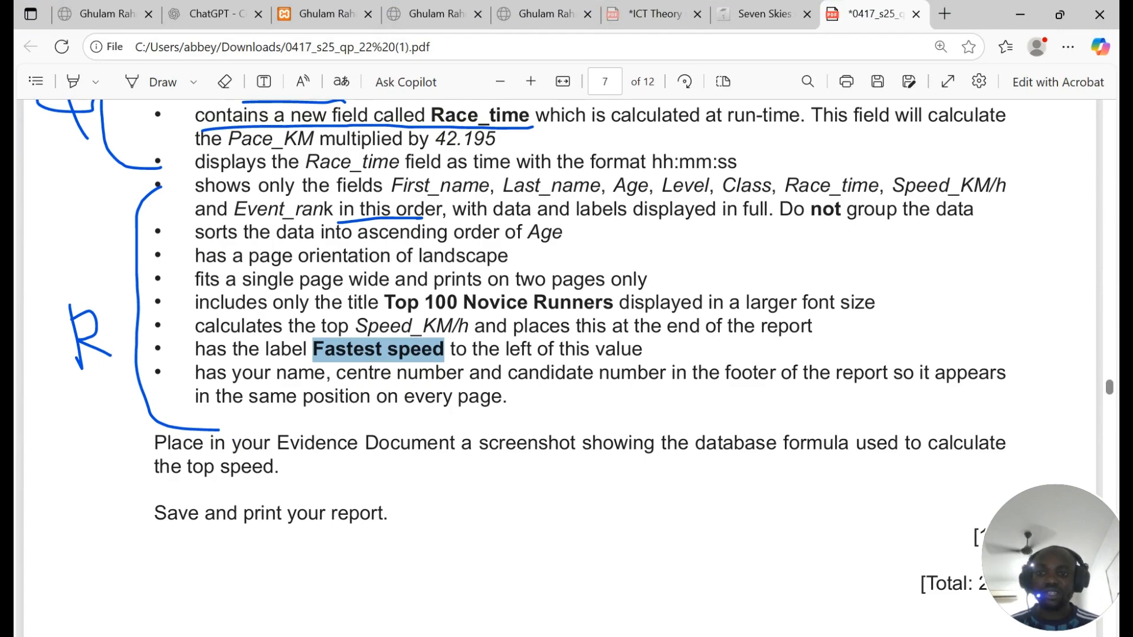
{"action": "left_click_drag", "start_coordinate": [194, 373], "coordinate": [501, 396]}
{"action": "key", "text": "alt+Tab"}
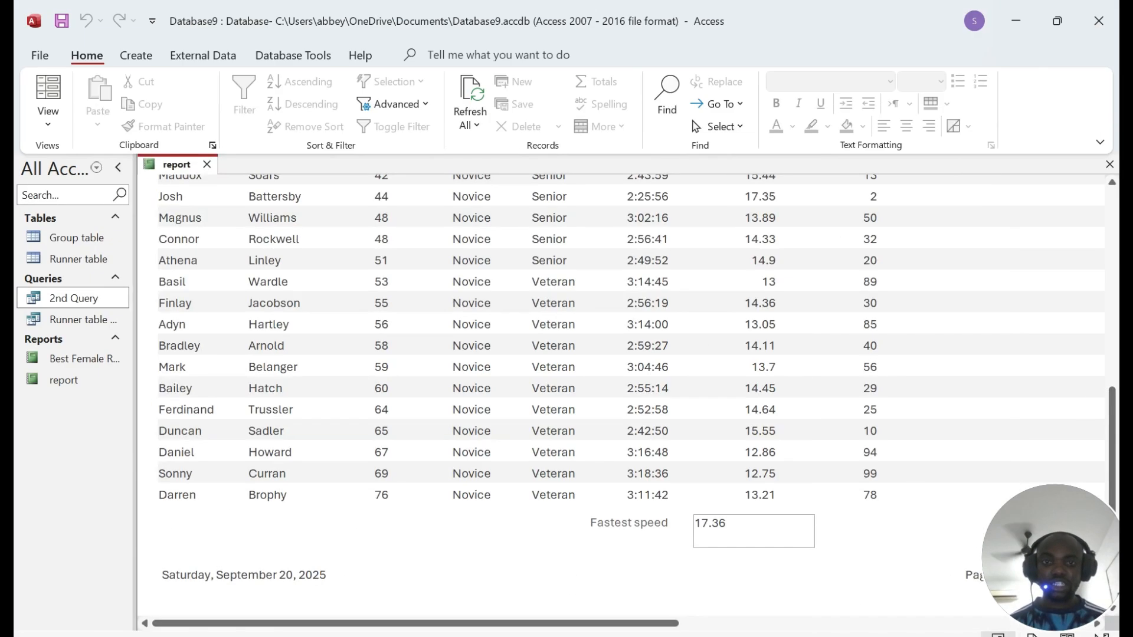
Step: In Design View, add a Page Footer label with the candidate's name, centre number and candidate number
{"action": "right_click", "coordinate": [176, 166]}
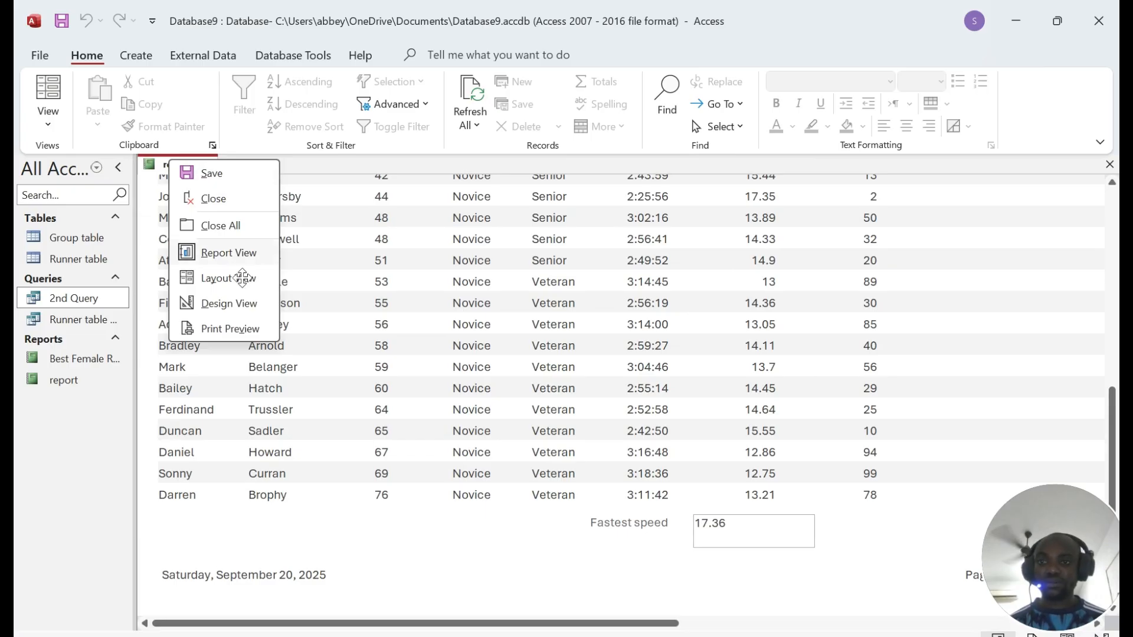
{"action": "left_click", "coordinate": [212, 303]}
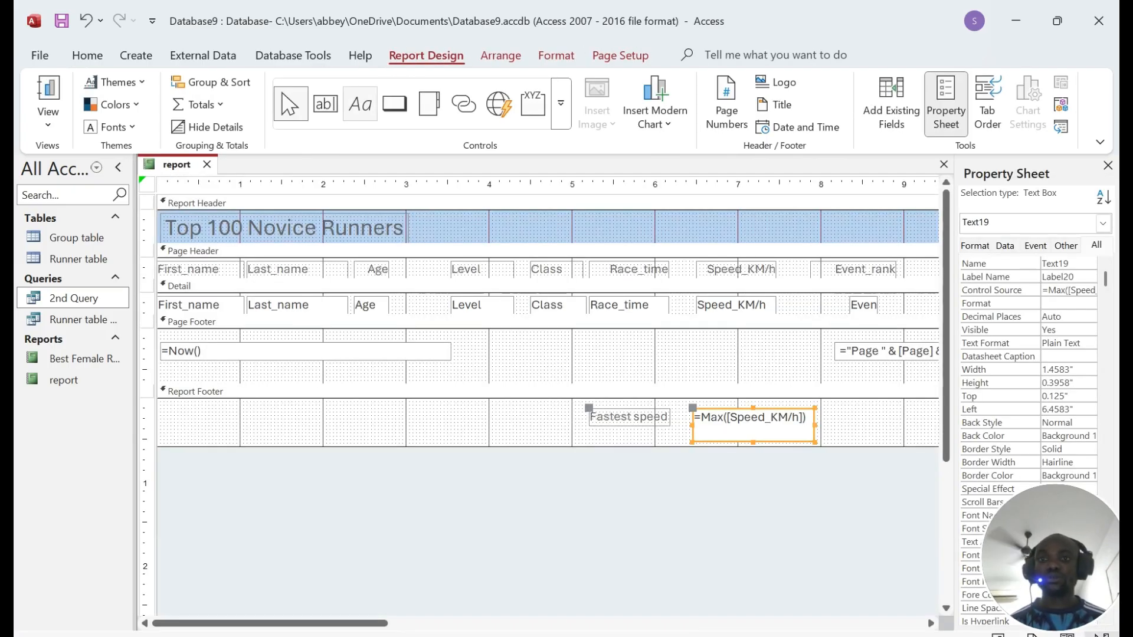
{"action": "left_click", "coordinate": [360, 105]}
{"action": "mouse_move", "coordinate": [613, 342]}
{"action": "left_mouse_down"}
{"action": "mouse_move", "coordinate": [742, 355]}
{"action": "mouse_move", "coordinate": [790, 377]}
{"action": "left_mouse_up"}
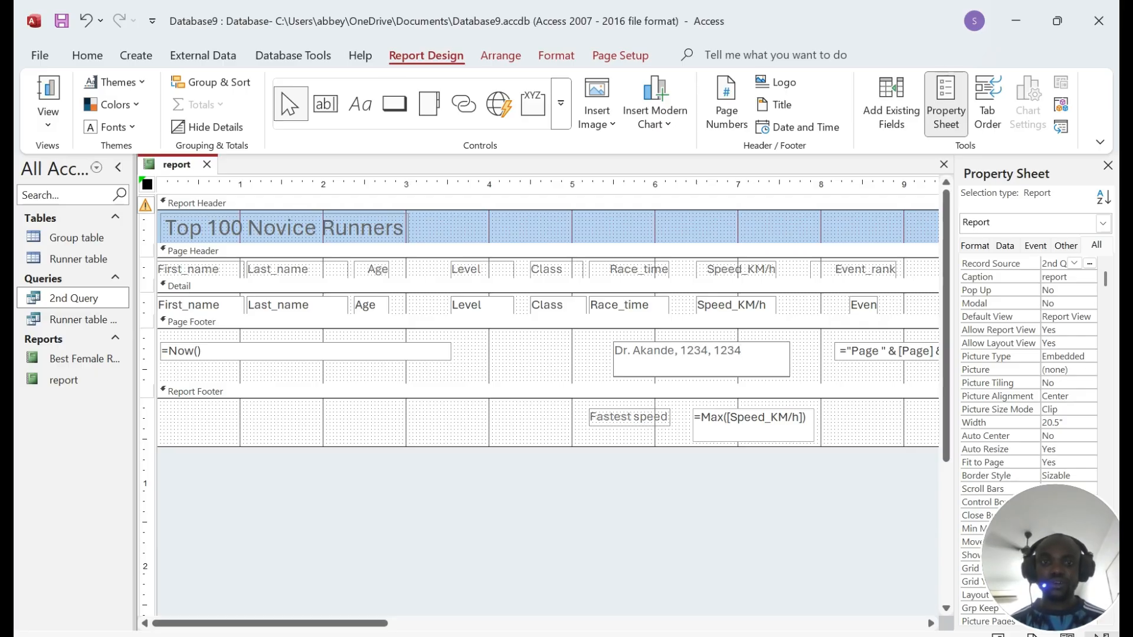
Step: Save the report and preview it with its data in Report View
{"action": "right_click", "coordinate": [162, 167]}
{"action": "left_click", "coordinate": [220, 189]}
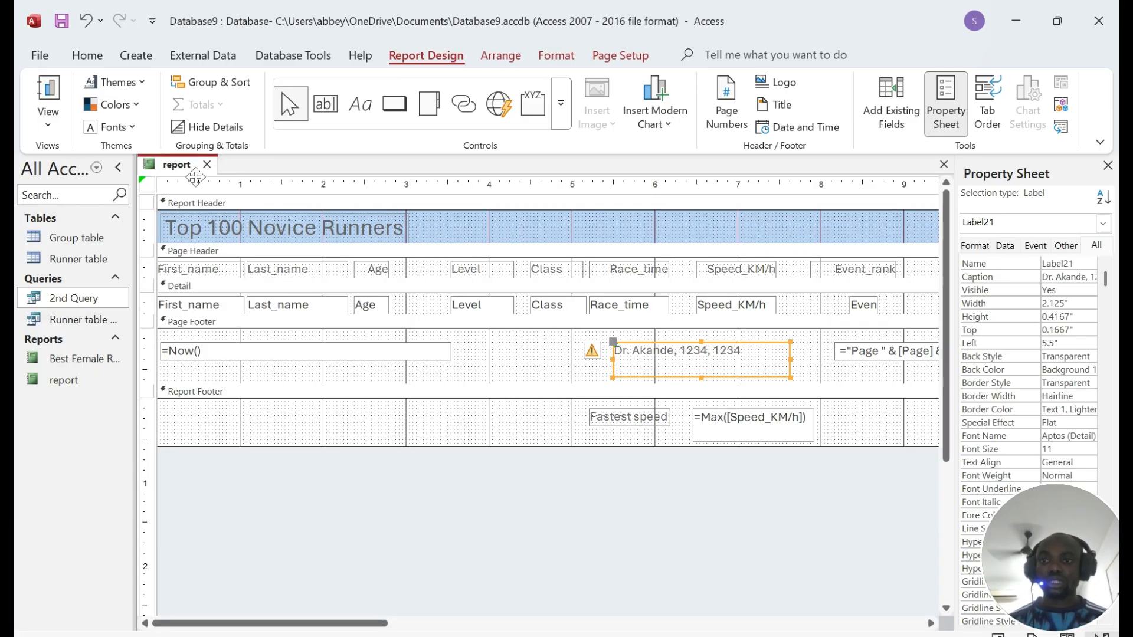
{"action": "right_click", "coordinate": [185, 165]}
{"action": "left_click", "coordinate": [236, 258]}
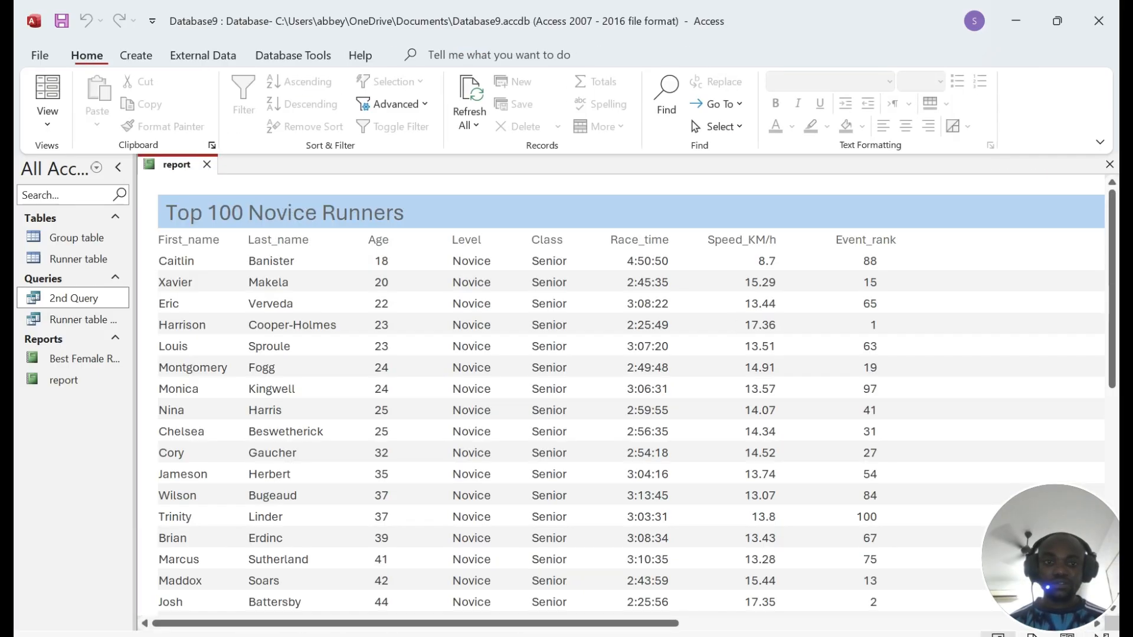
Step: Scroll through the report and read ahead in the exam paper before returning to Access
{"action": "scroll", "coordinate": [731, 336], "scroll_direction": "down", "scroll_amount": 3}
{"action": "scroll", "coordinate": [731, 336], "scroll_direction": "down", "scroll_amount": 3}
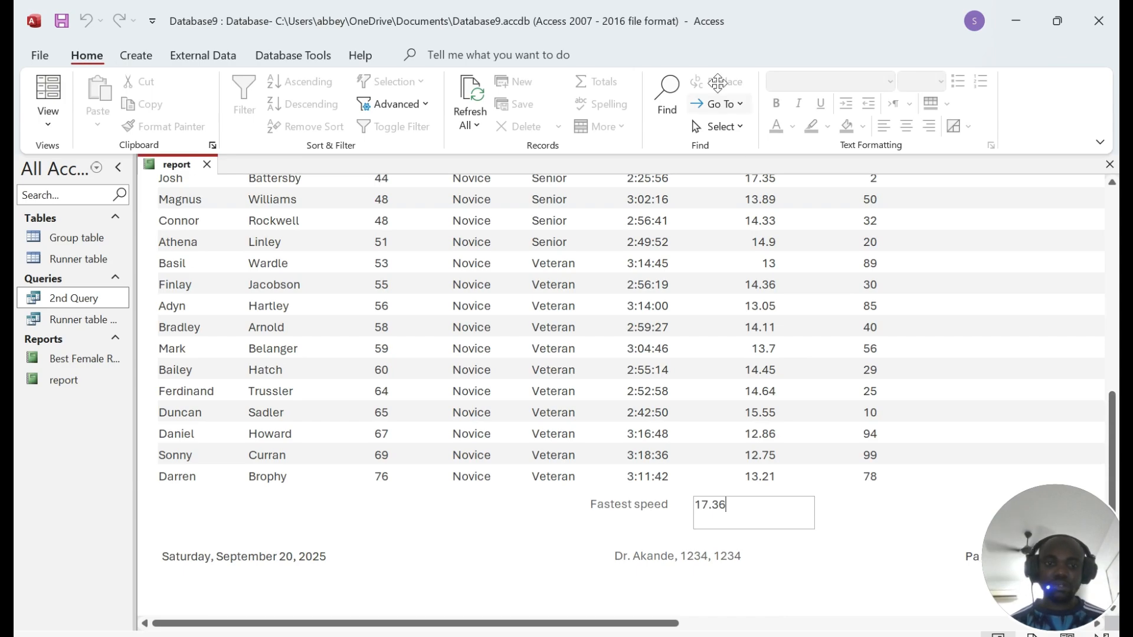
{"action": "key", "text": "alt+Tab"}
{"action": "scroll", "coordinate": [567, 366], "scroll_direction": "down", "scroll_amount": 3}
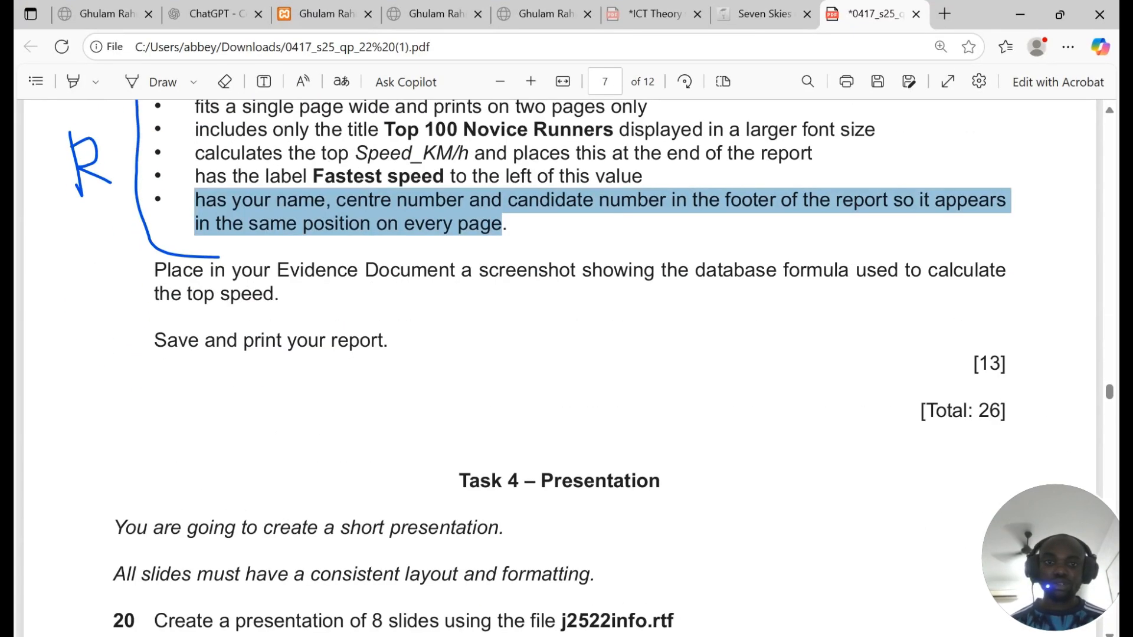
{"action": "scroll", "coordinate": [566, 366], "scroll_direction": "down", "scroll_amount": 2}
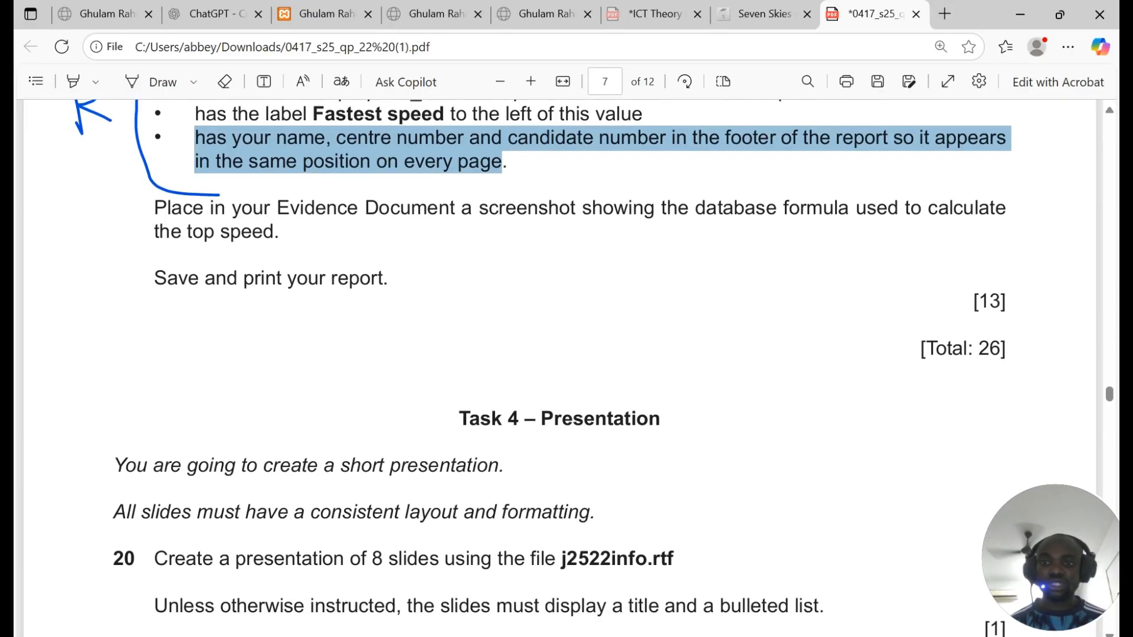
{"action": "key", "text": "alt+Tab"}
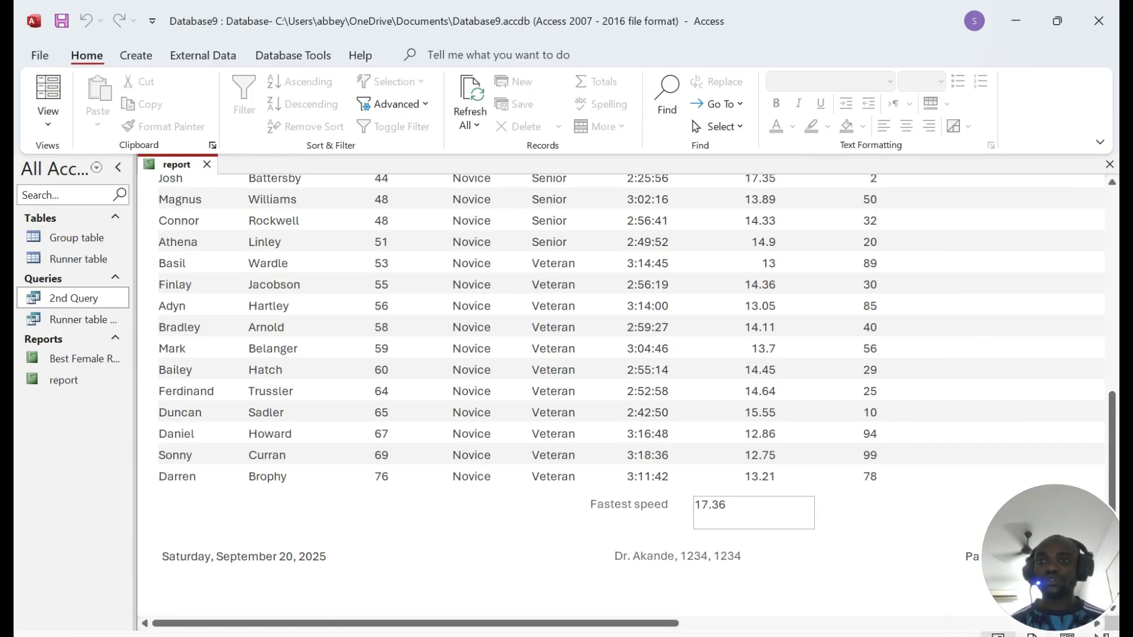
Step: Snip the =Max([Speed_KM/h]) Fastest speed box in Design View, then move the paper to Task 4
{"action": "right_click", "coordinate": [185, 161]}
{"action": "left_click", "coordinate": [244, 302]}
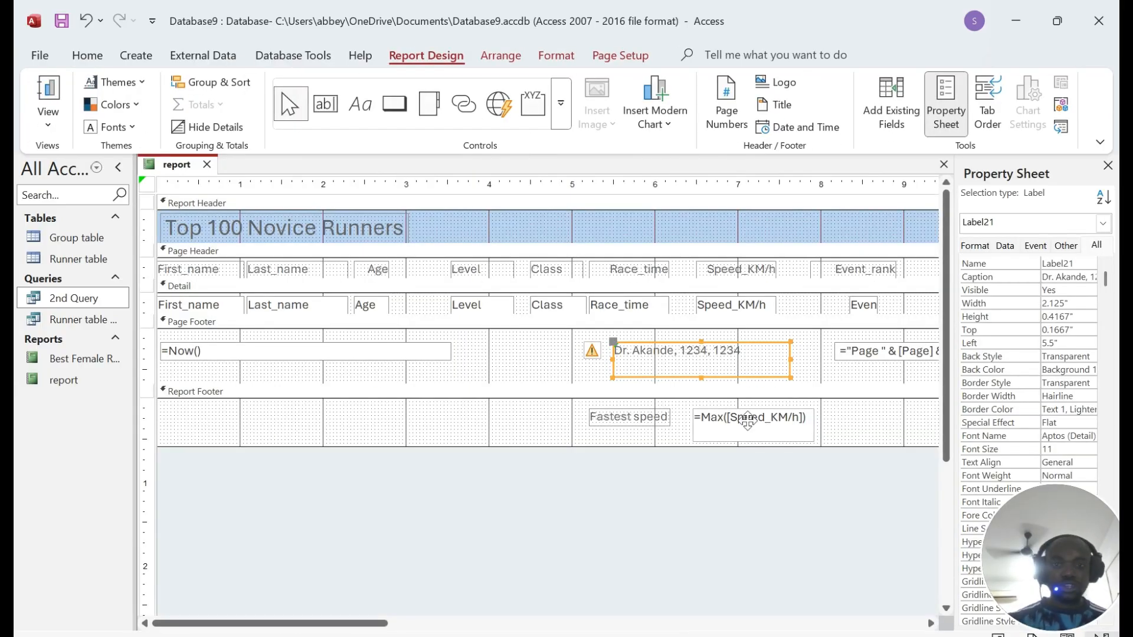
{"action": "key", "text": "super+shift+s"}
{"action": "left_click_drag", "start_coordinate": [577, 390], "coordinate": [859, 455]}
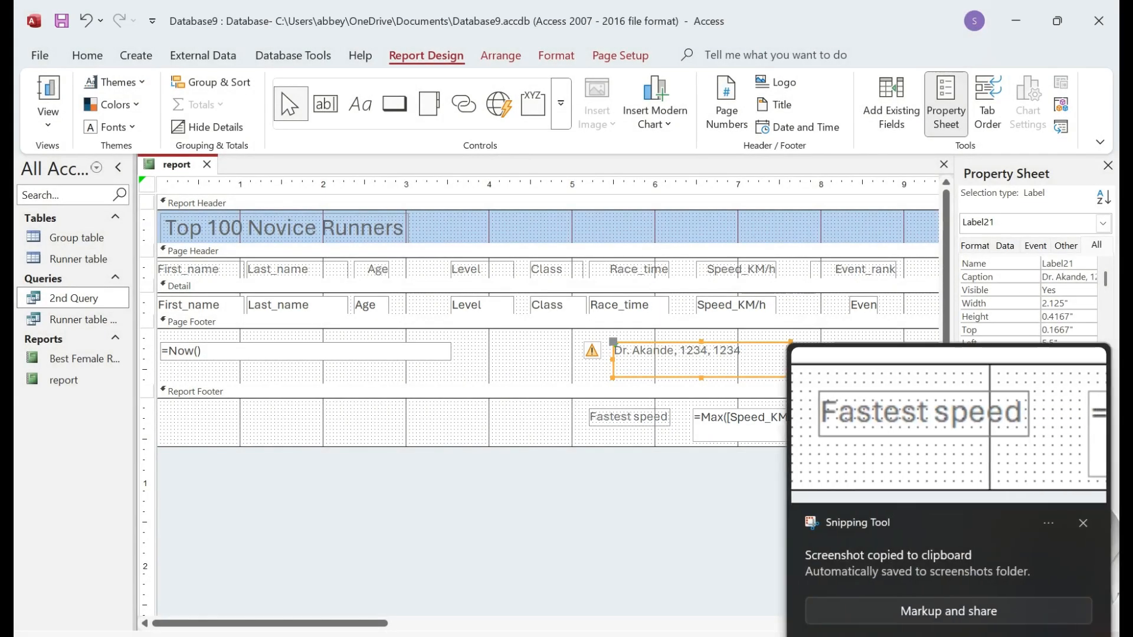
{"action": "left_click", "coordinate": [1082, 523]}
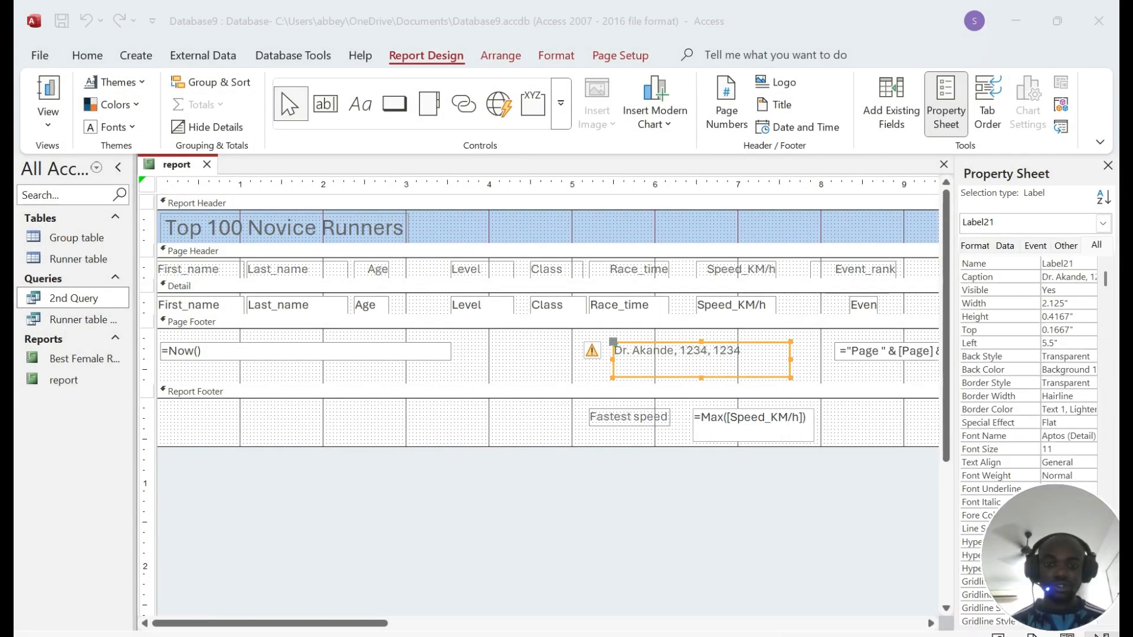
{"action": "key", "text": "alt+Tab"}
{"action": "scroll", "coordinate": [561, 366], "scroll_direction": "down", "scroll_amount": 3}
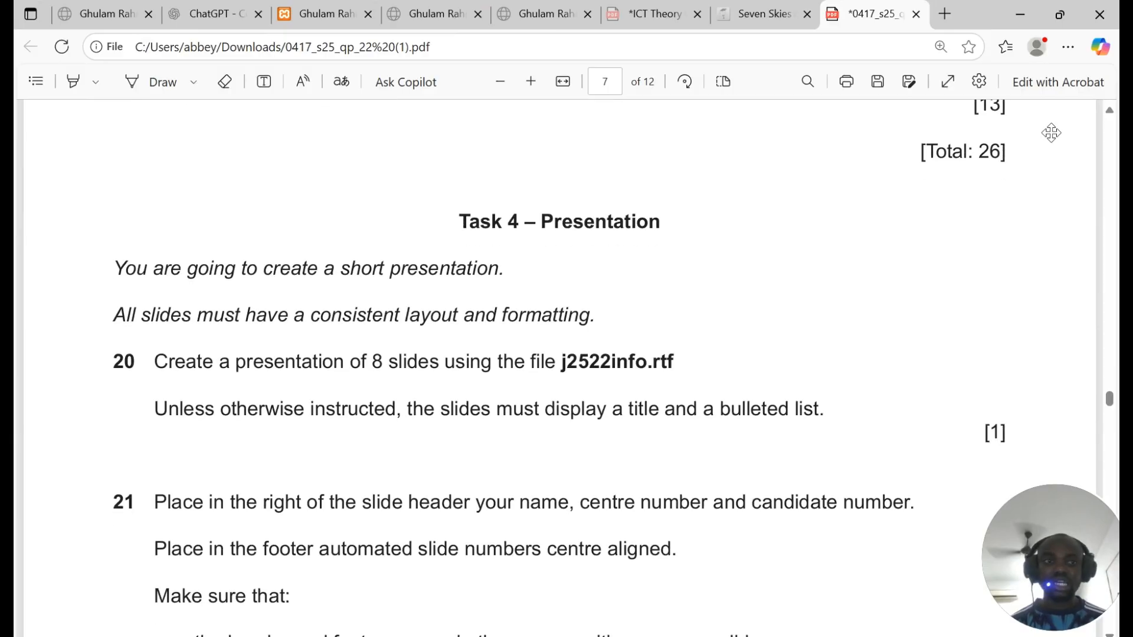
{"action": "scroll", "coordinate": [561, 366], "scroll_direction": "down", "scroll_amount": 20}
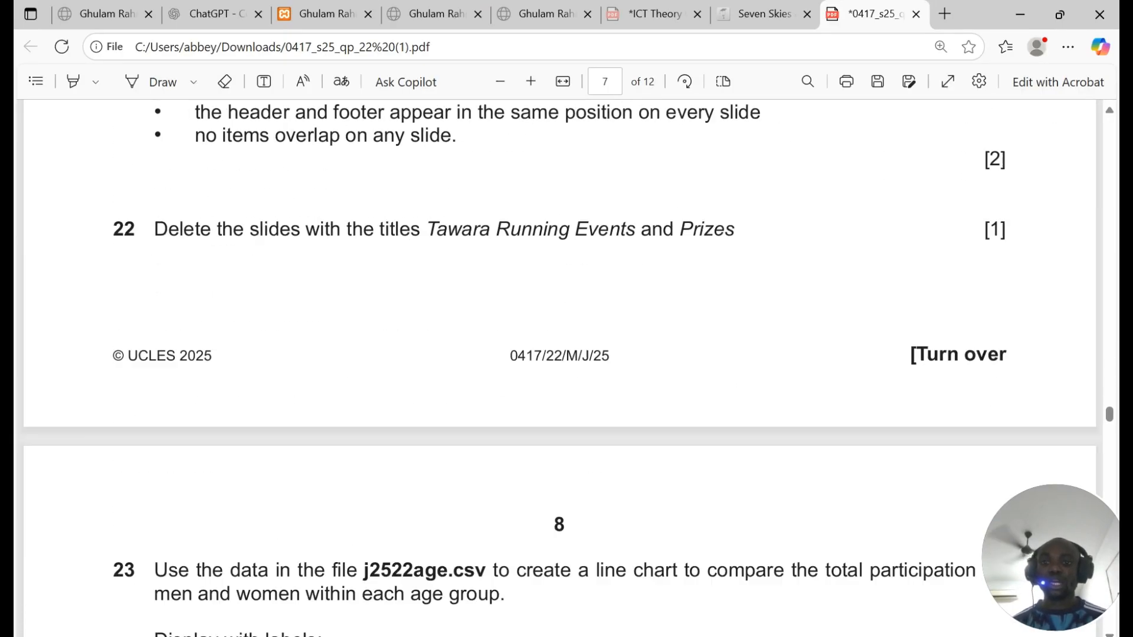
{"action": "scroll", "coordinate": [561, 366], "scroll_direction": "up", "scroll_amount": 20}
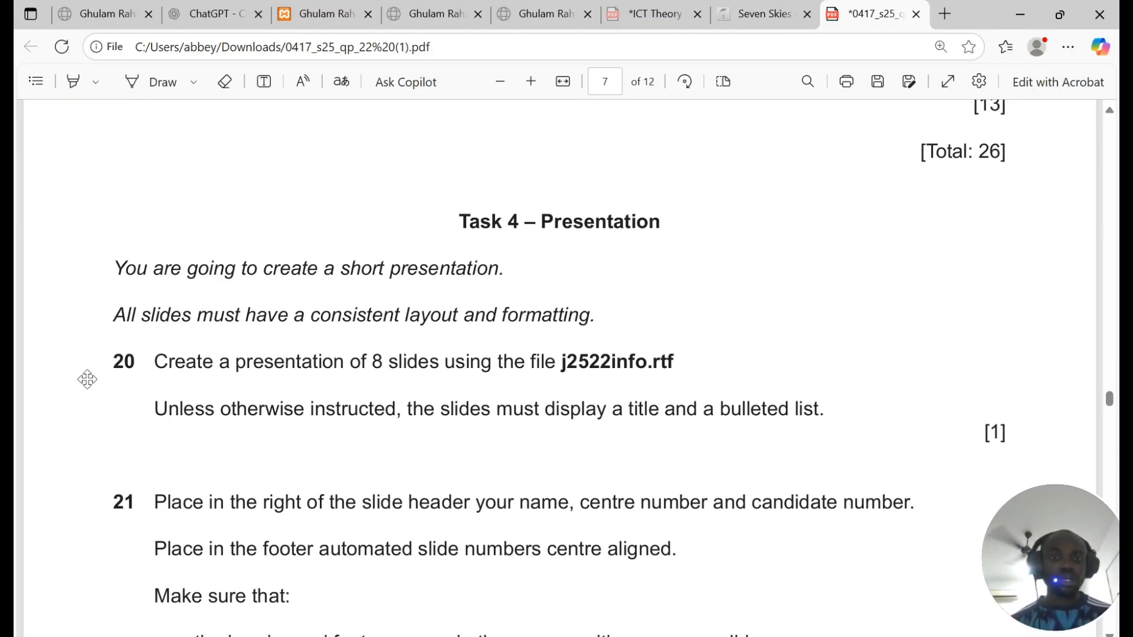
{"action": "scroll", "coordinate": [728, 195], "scroll_direction": "down", "scroll_amount": 2}
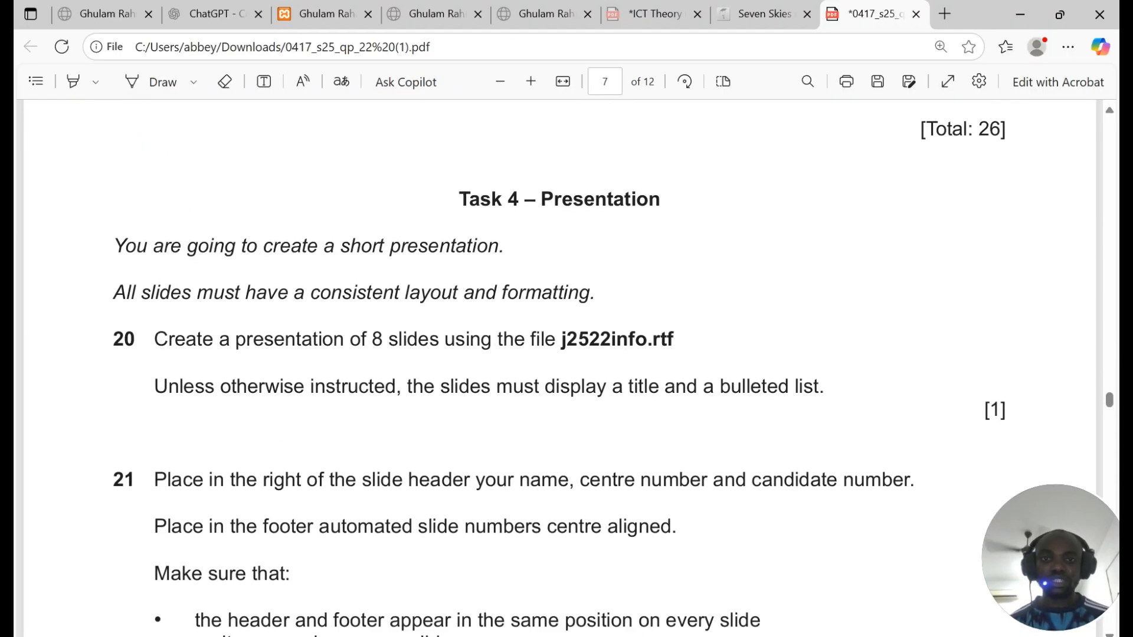
{"action": "left_click_drag", "start_coordinate": [113, 182], "coordinate": [500, 182]}
{"action": "left_click_drag", "start_coordinate": [136, 229], "coordinate": [607, 257]}
{"action": "scroll", "coordinate": [606, 257], "scroll_direction": "down", "scroll_amount": 2}
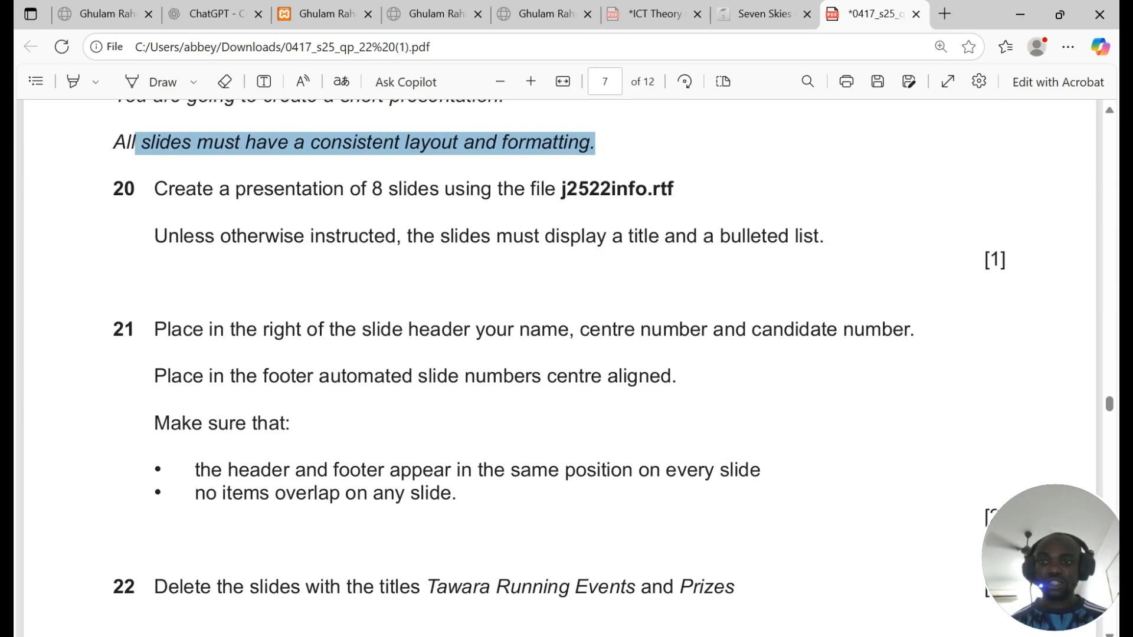
{"action": "left_click_drag", "start_coordinate": [154, 189], "coordinate": [652, 190]}
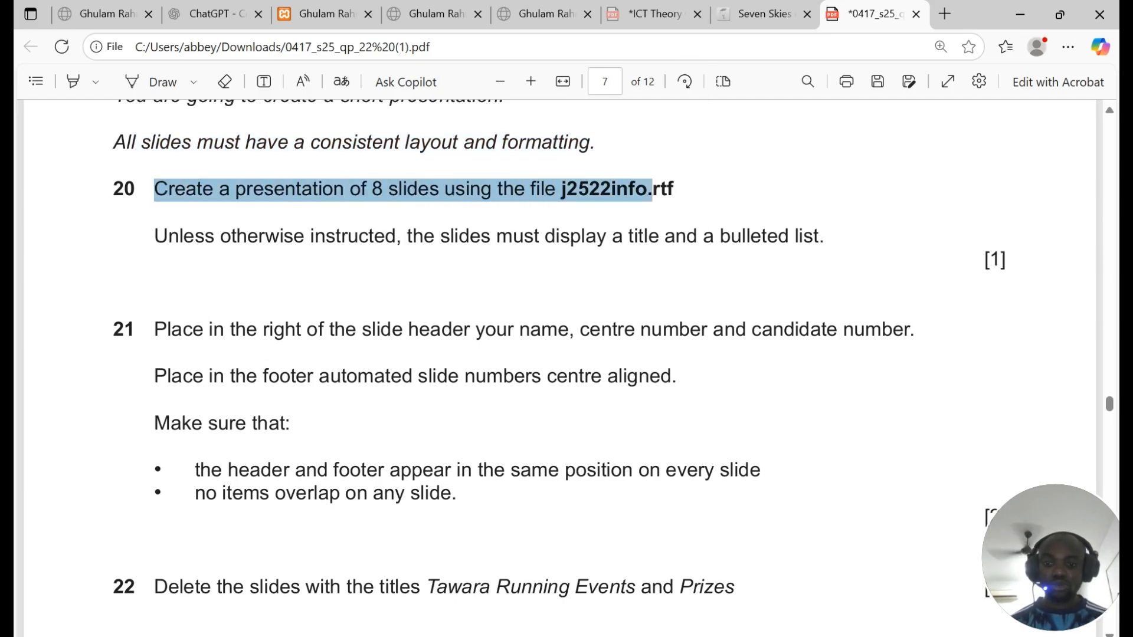
{"action": "key", "text": "super"}
Step: Launch PowerPoint and browse the computer for an existing presentation
{"action": "type", "text": "power"}
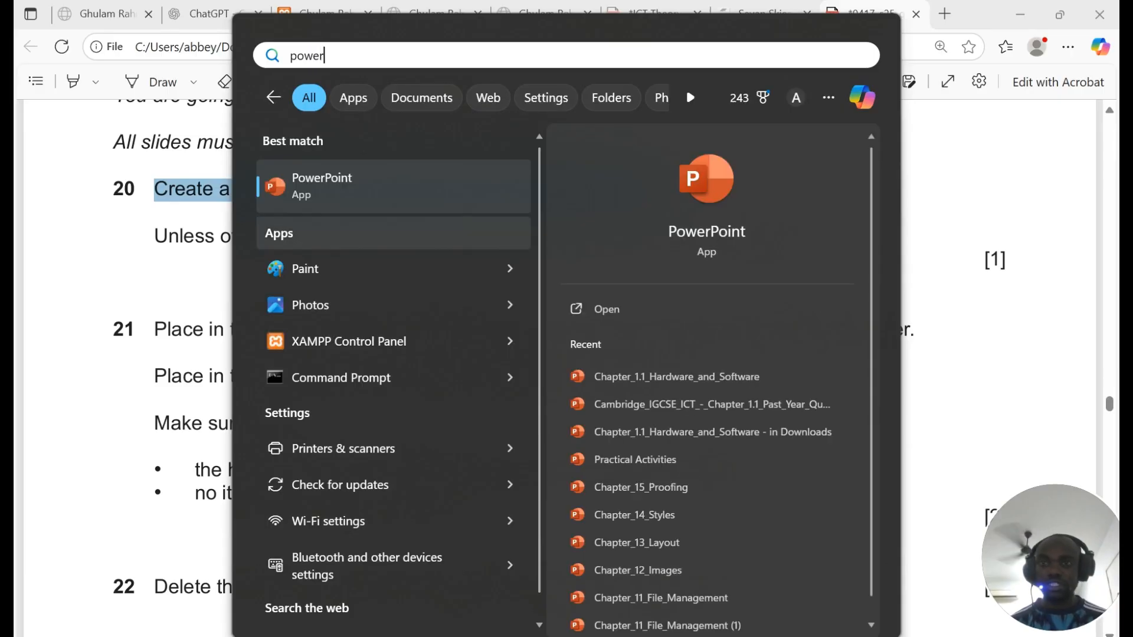
{"action": "left_click", "coordinate": [304, 194]}
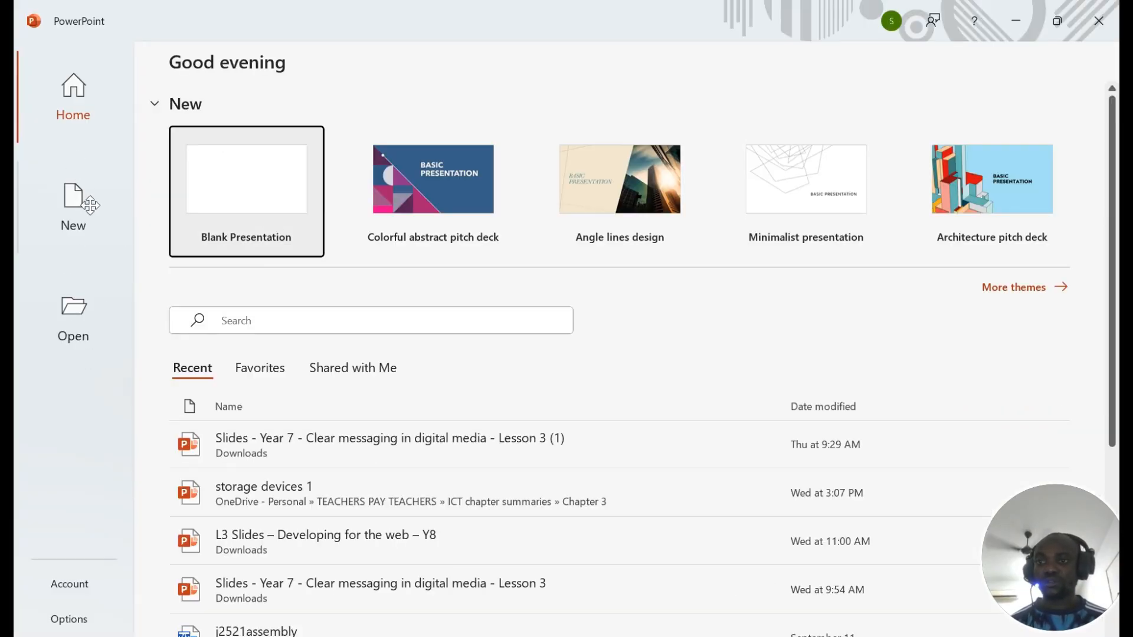
{"action": "left_click", "coordinate": [89, 204]}
{"action": "left_click", "coordinate": [94, 313]}
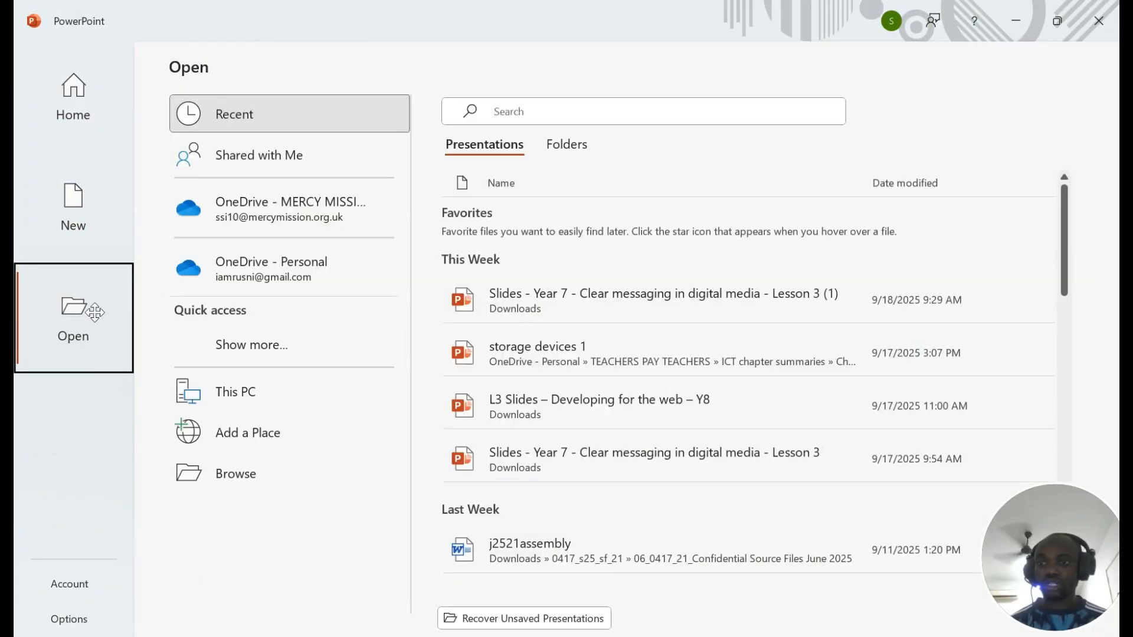
{"action": "left_click", "coordinate": [243, 472]}
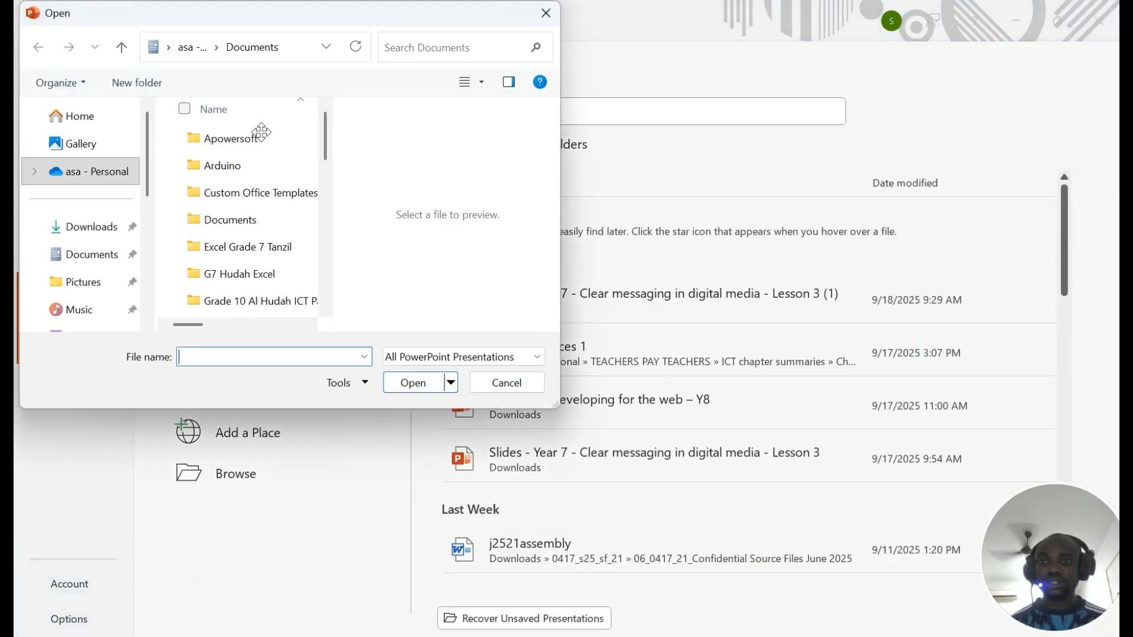
Step: Open j2522info from the 0417_s25_sf_22 confidential source files folder, with file type set to All Files
{"action": "scroll", "coordinate": [220, 205], "scroll_direction": "down", "scroll_amount": 3}
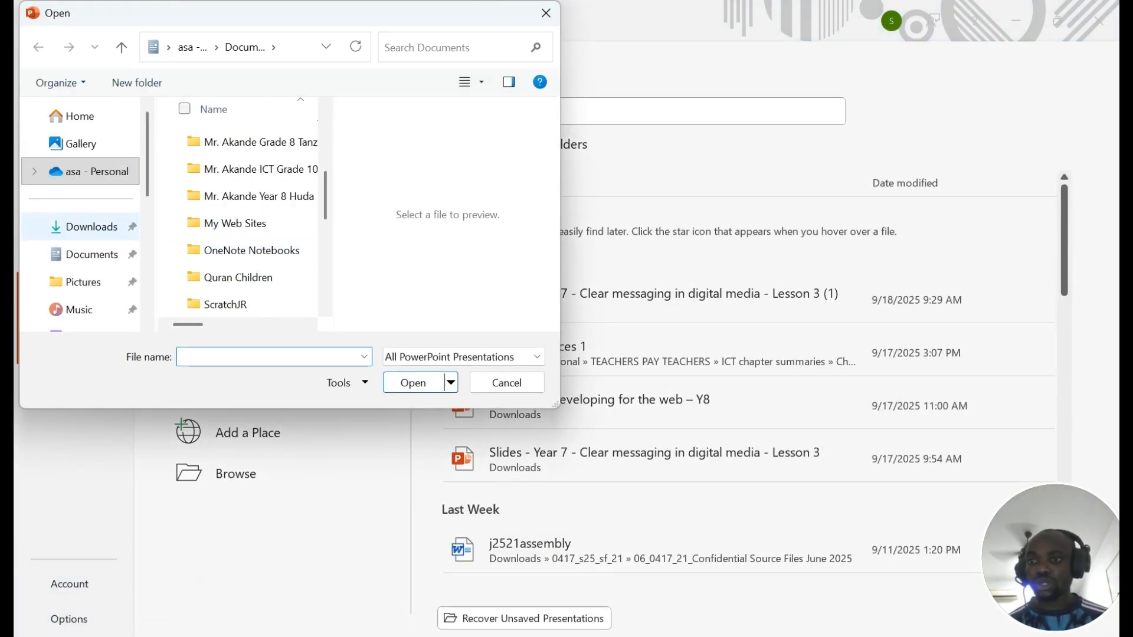
{"action": "left_click", "coordinate": [101, 232]}
{"action": "scroll", "coordinate": [265, 197], "scroll_direction": "down", "scroll_amount": 1}
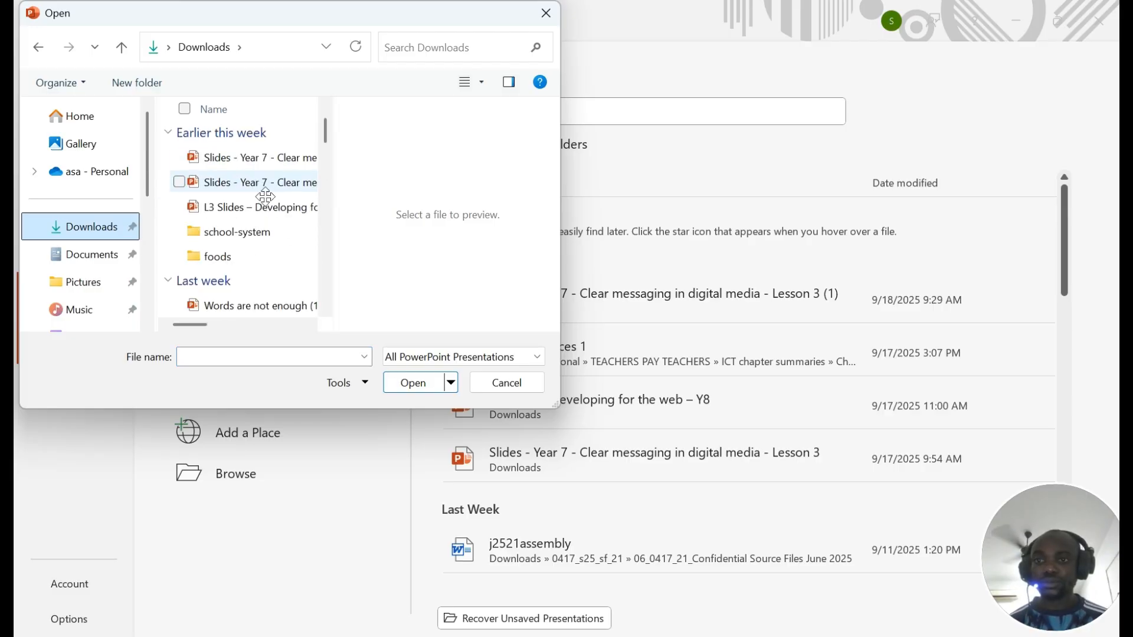
{"action": "scroll", "coordinate": [265, 197], "scroll_direction": "down", "scroll_amount": 5}
{"action": "scroll", "coordinate": [278, 221], "scroll_direction": "up", "scroll_amount": 2}
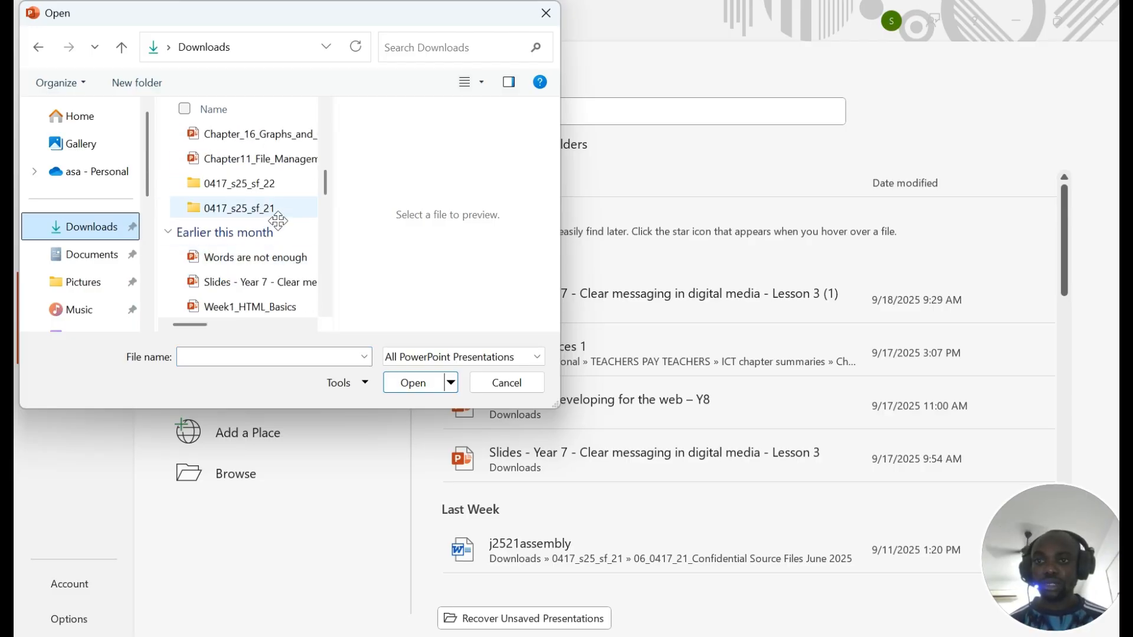
{"action": "double_click", "coordinate": [290, 184]}
{"action": "double_click", "coordinate": [271, 162]}
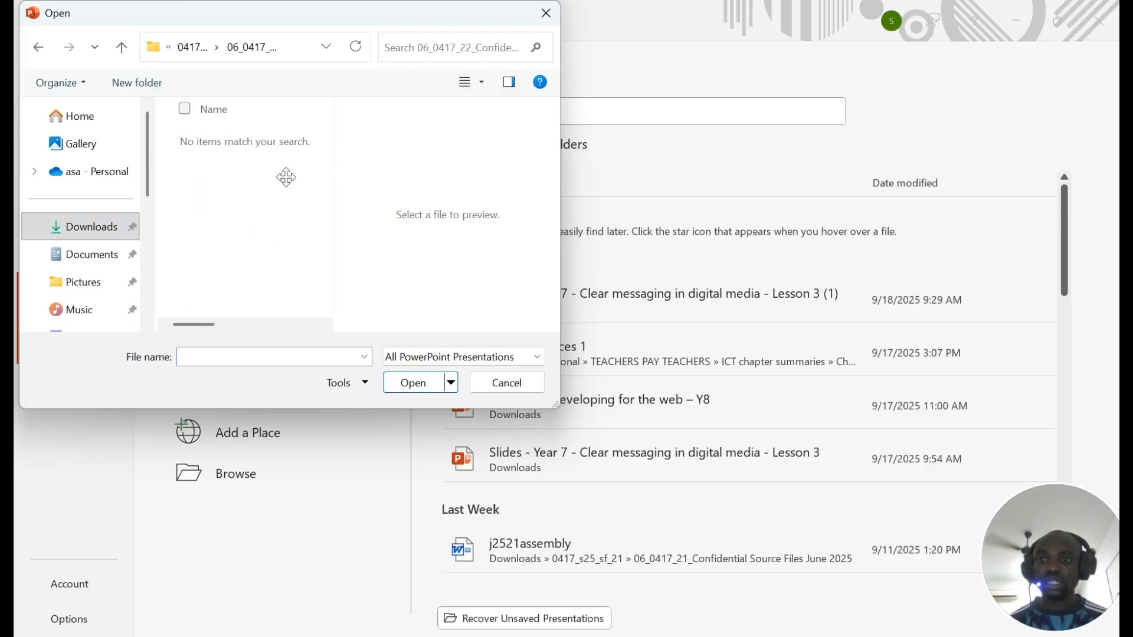
{"action": "left_click", "coordinate": [422, 357]}
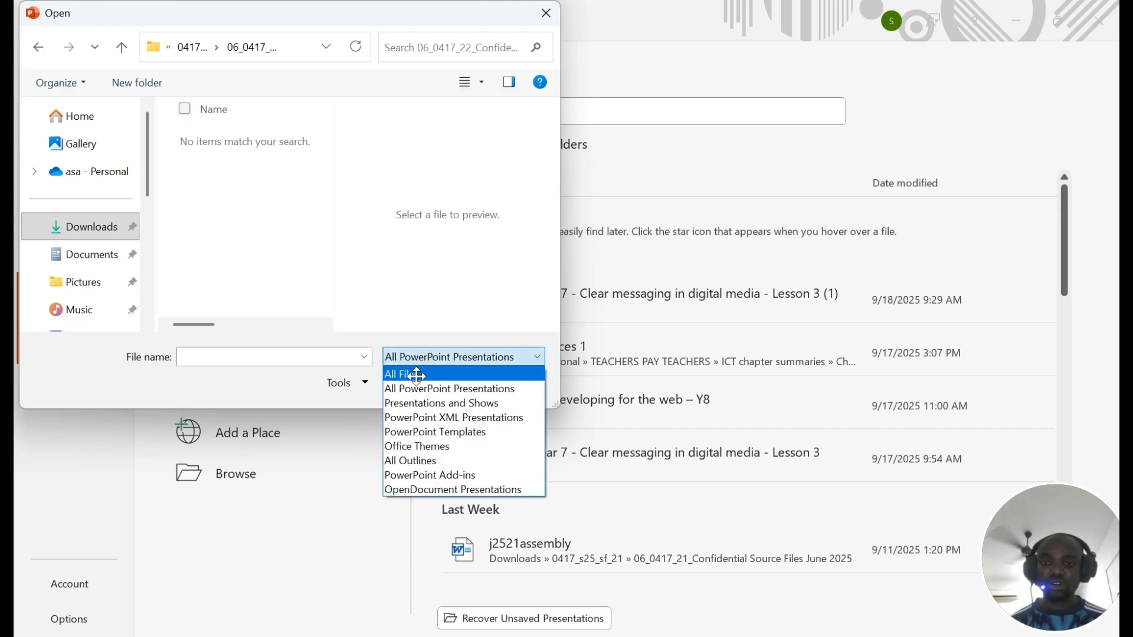
{"action": "left_click", "coordinate": [416, 374]}
{"action": "scroll", "coordinate": [260, 232], "scroll_direction": "down", "scroll_amount": 1}
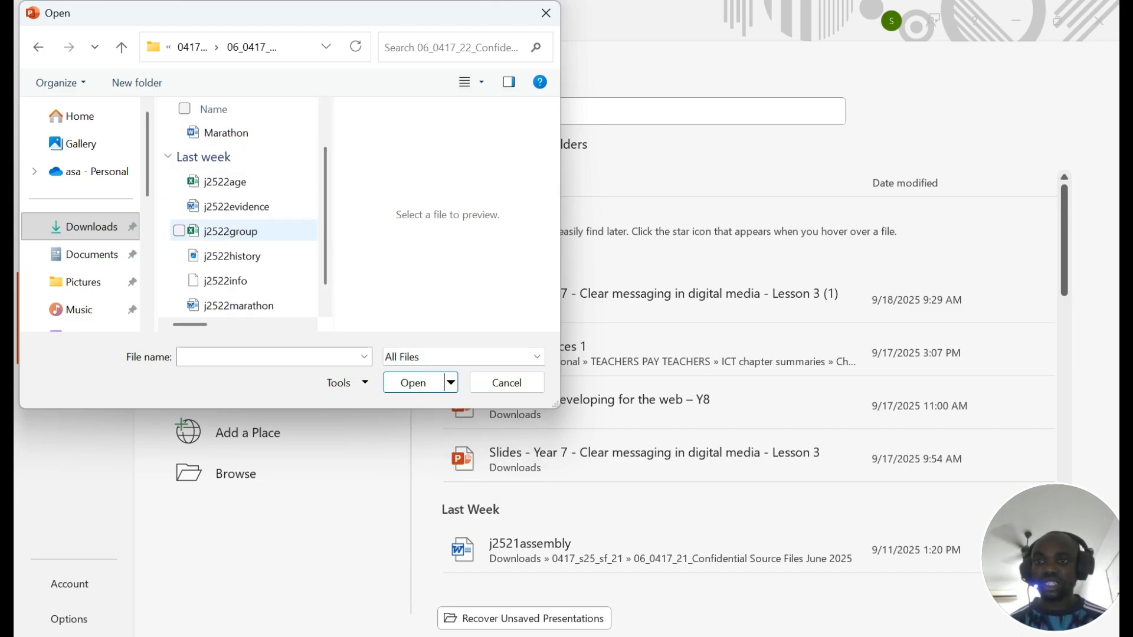
{"action": "left_click", "coordinate": [251, 281]}
{"action": "left_click", "coordinate": [415, 383]}
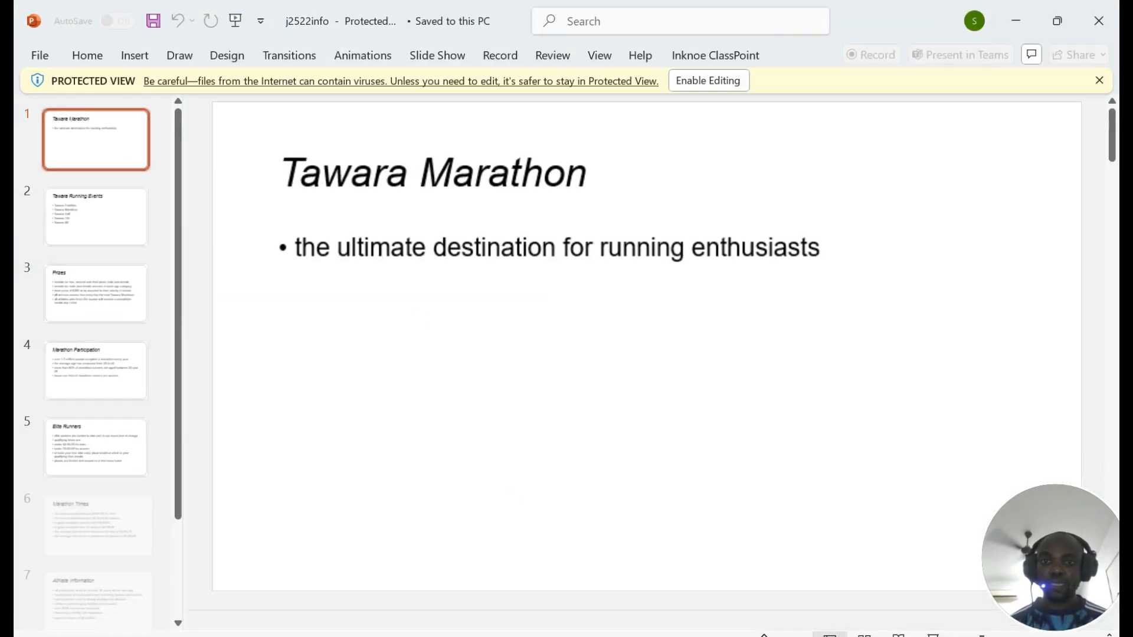
Step: Enable editing of the Tawara Marathon presentation and review question 20's title and bullet instructions
{"action": "left_click", "coordinate": [713, 88]}
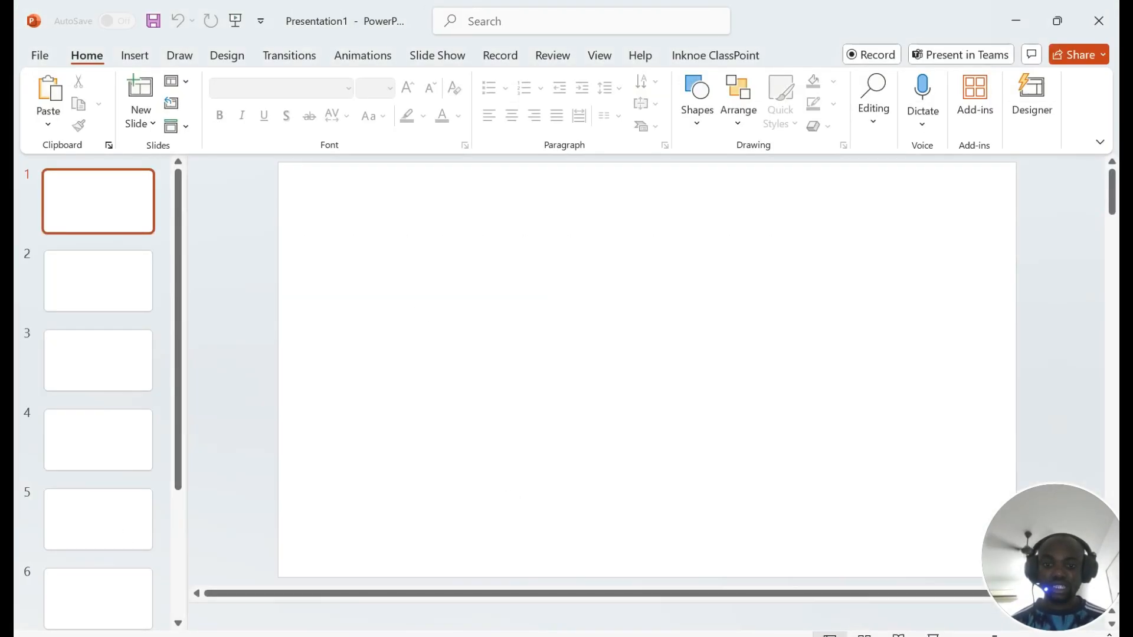
{"action": "left_click", "coordinate": [581, 636]}
{"action": "left_click_drag", "start_coordinate": [154, 237], "coordinate": [830, 236]}
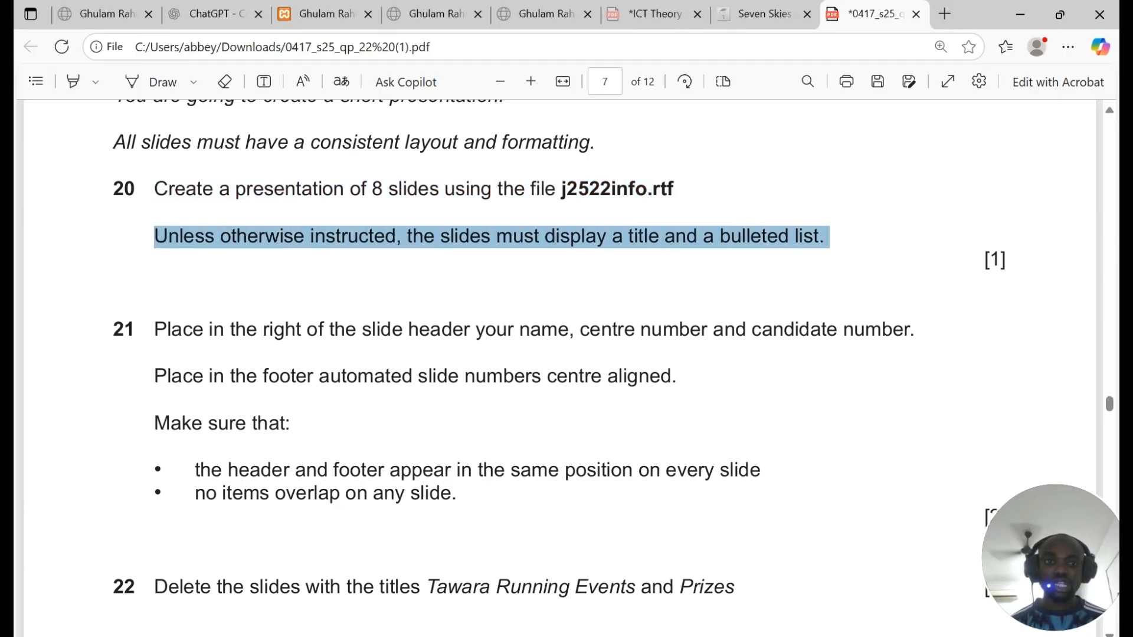
{"action": "scroll", "coordinate": [561, 355], "scroll_direction": "down", "scroll_amount": 3}
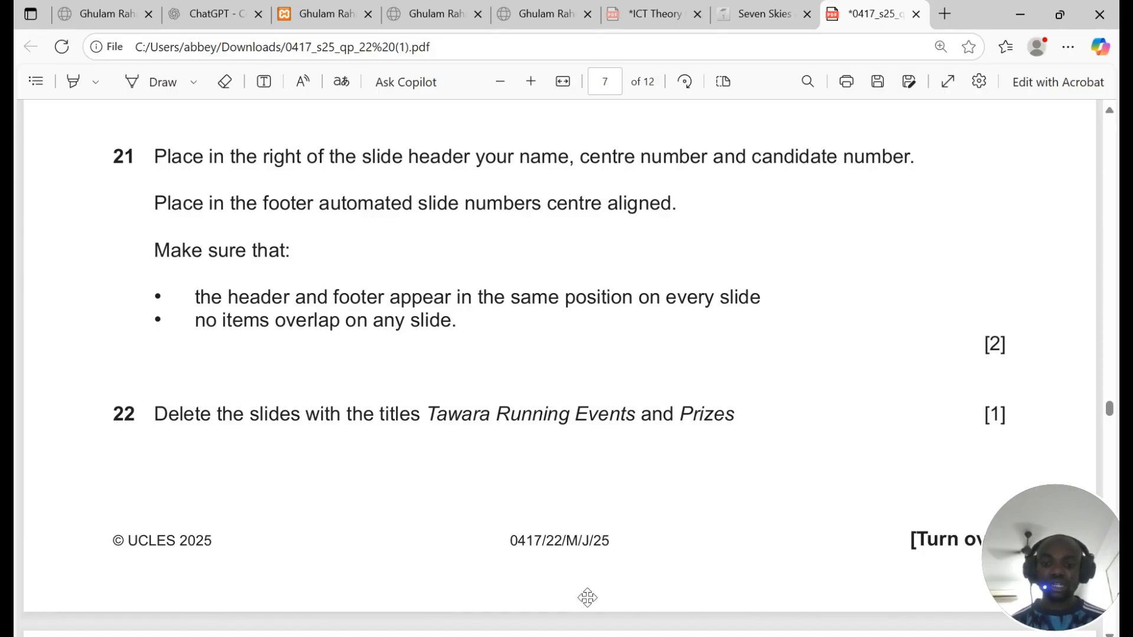
{"action": "key", "text": "alt+Tab"}
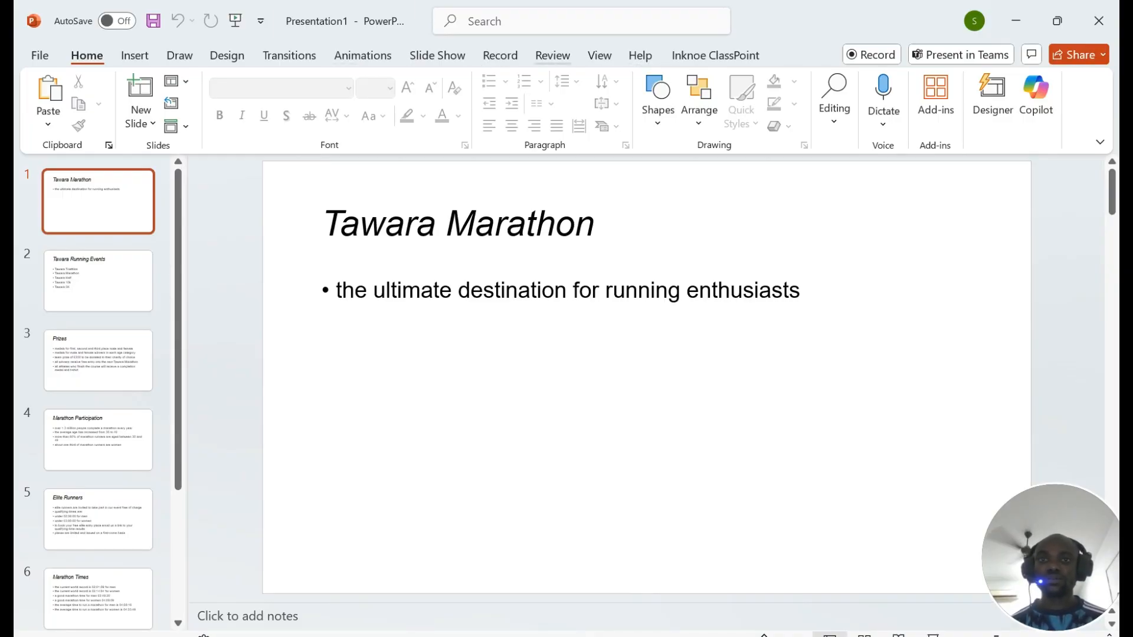
Step: In Slide Master view, lower the top edge of the main master's title placeholder
{"action": "left_click", "coordinate": [598, 54]}
{"action": "left_click", "coordinate": [261, 105]}
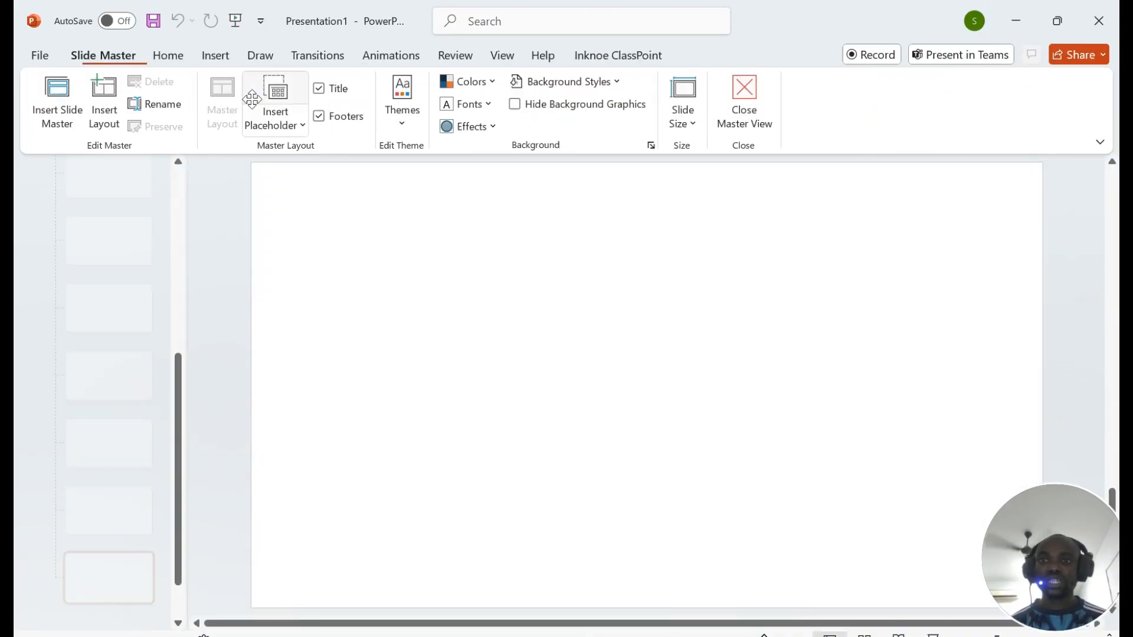
{"action": "scroll", "coordinate": [89, 230], "scroll_direction": "up", "scroll_amount": 10}
{"action": "left_click", "coordinate": [65, 193]}
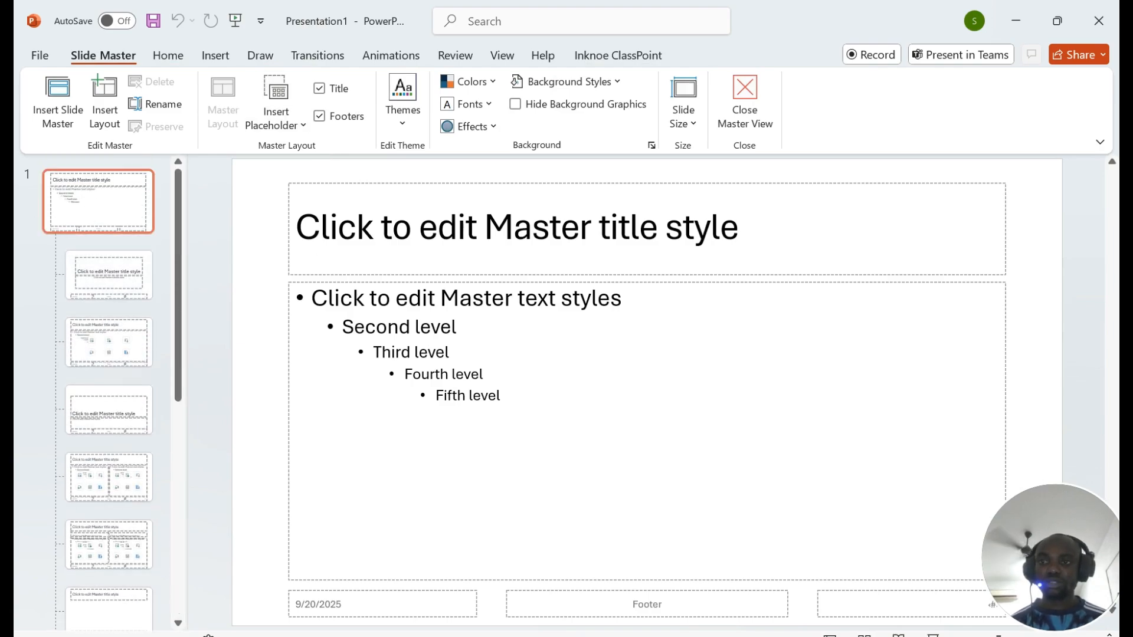
{"action": "left_click", "coordinate": [650, 185]}
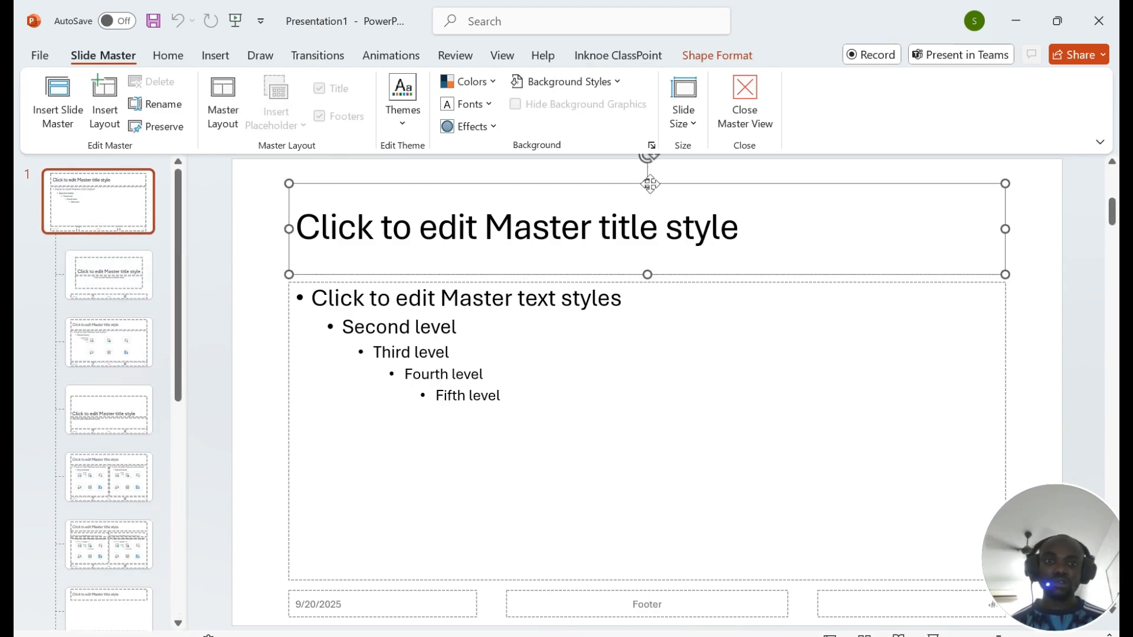
{"action": "left_click_drag", "start_coordinate": [648, 184], "coordinate": [647, 217]}
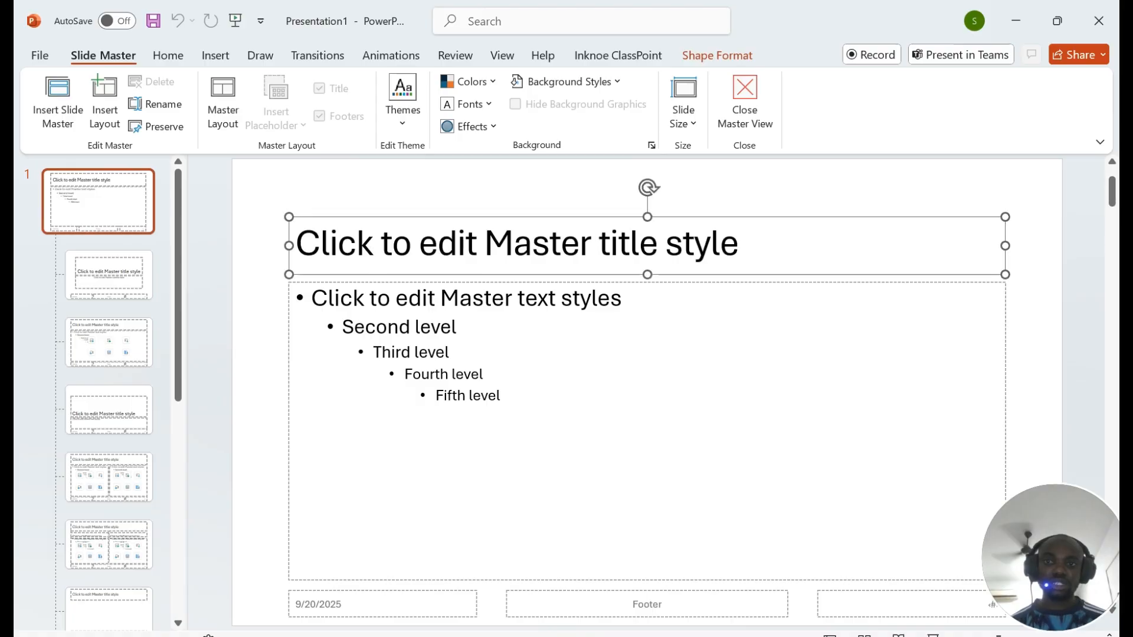
Step: Add a top-right text box on the master containing the candidate's name and numbers
{"action": "left_click", "coordinate": [215, 56]}
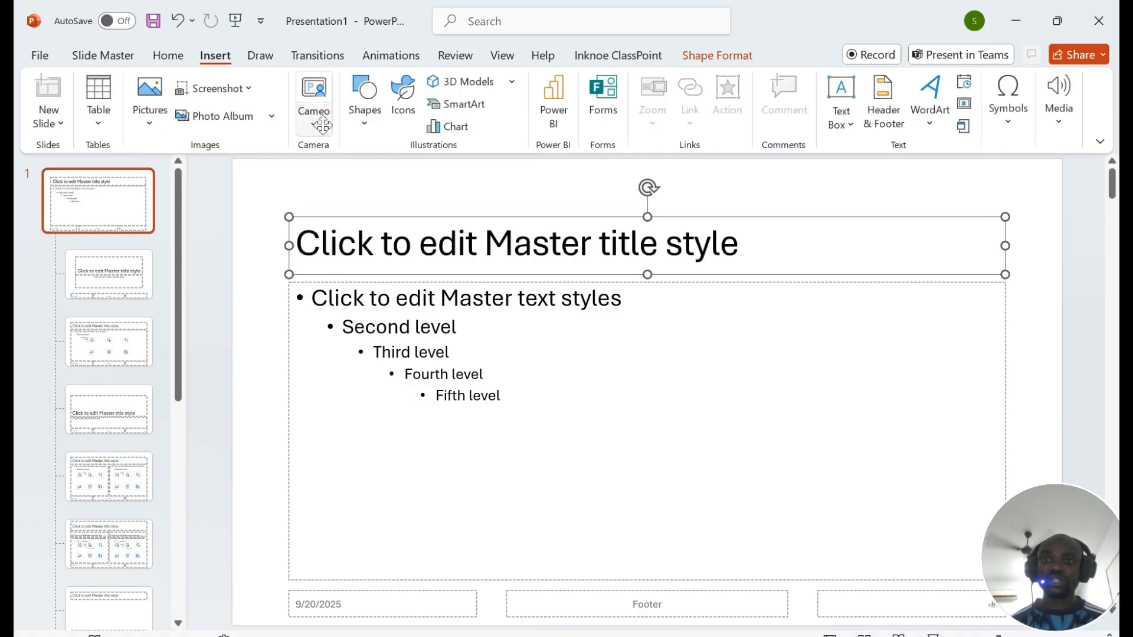
{"action": "left_click", "coordinate": [364, 101]}
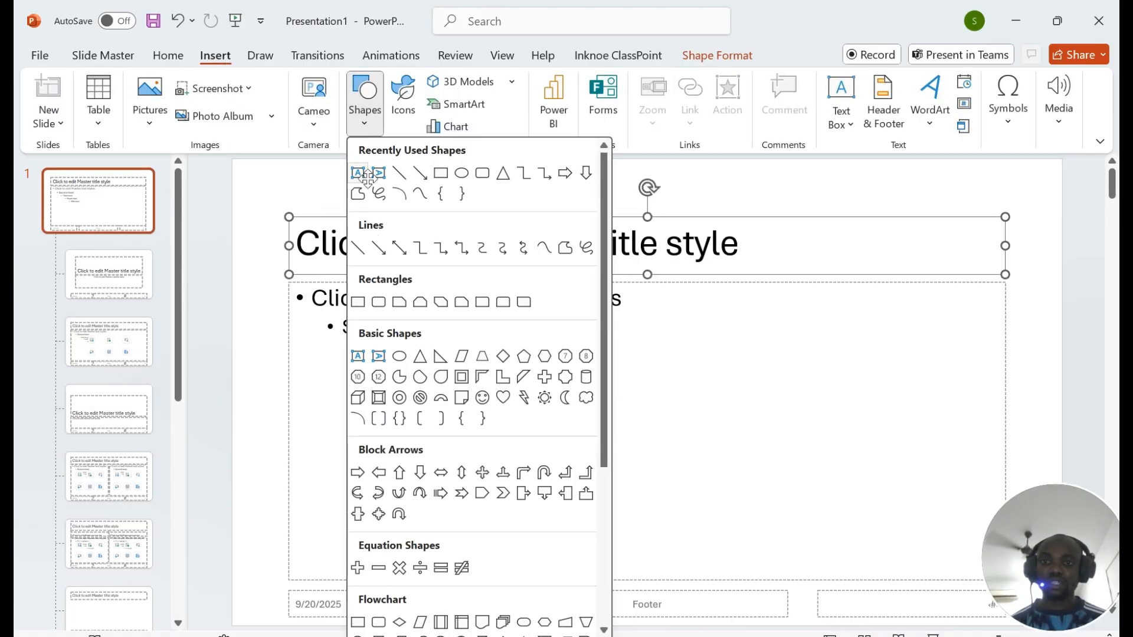
{"action": "left_click", "coordinate": [841, 101]}
{"action": "left_click_drag", "start_coordinate": [751, 172], "coordinate": [1001, 206]}
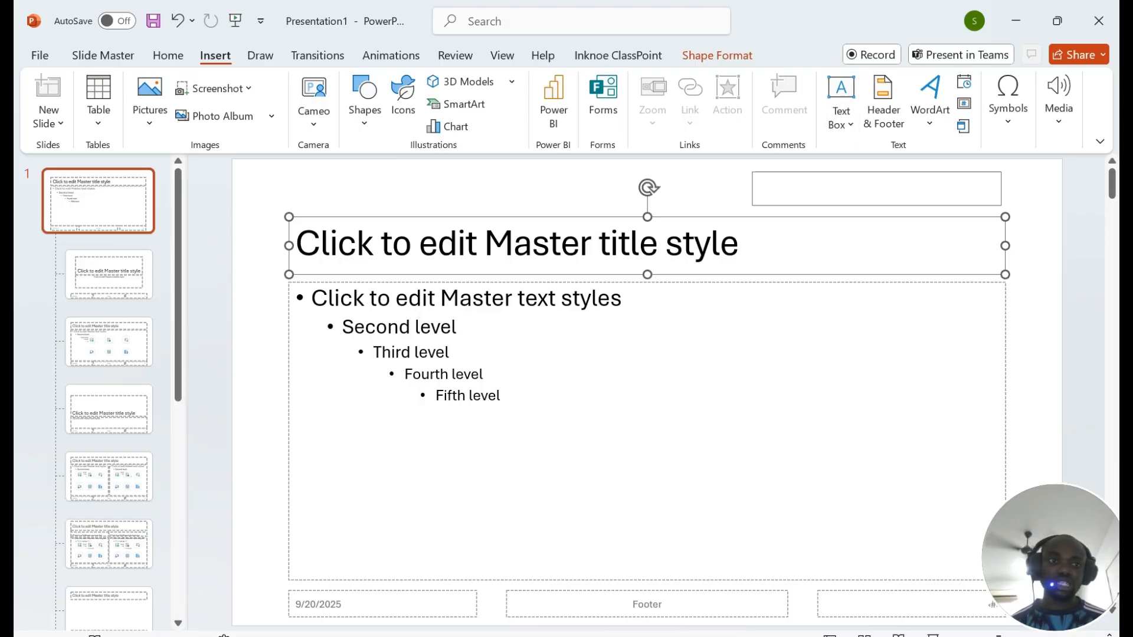
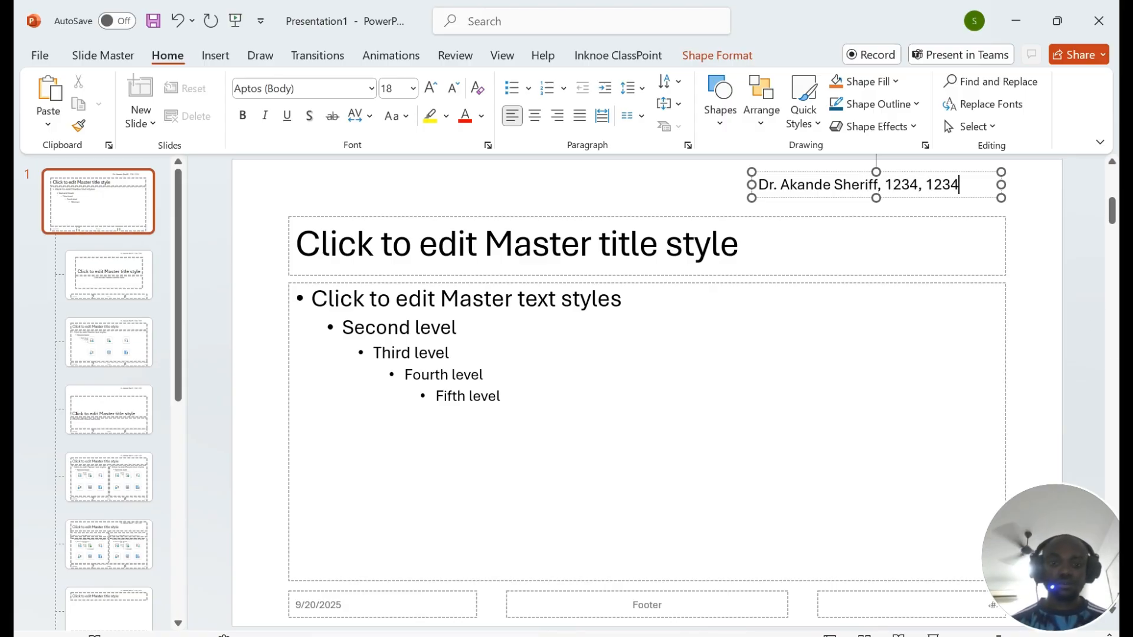
{"action": "key", "text": "alt+Tab"}
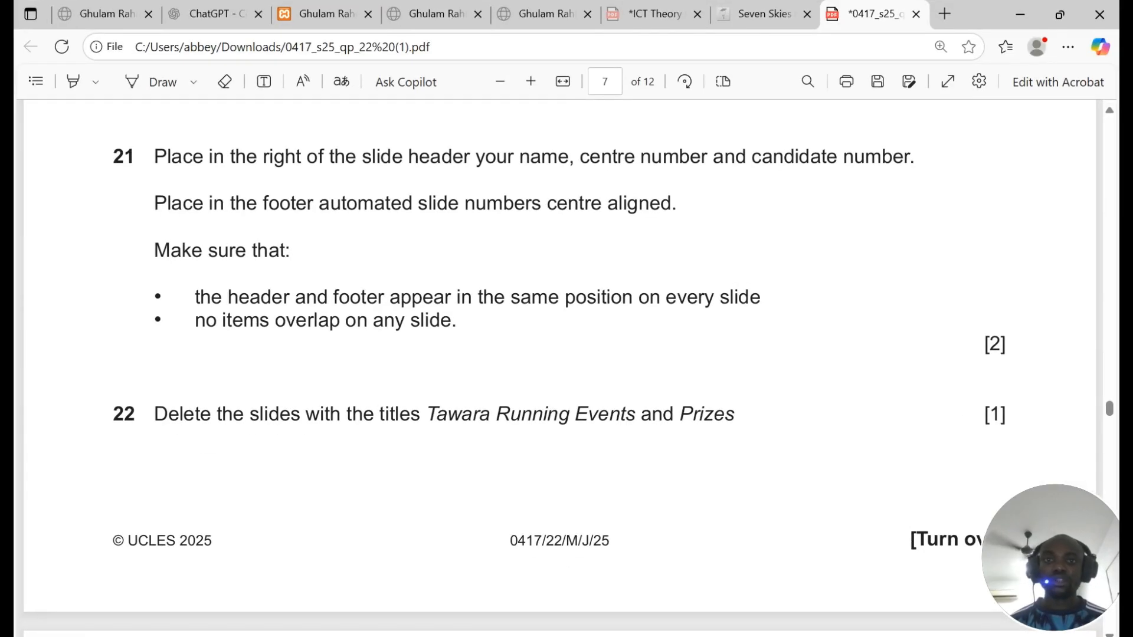
Step: Review question 21's header placement and footer slide-number instructions, then go back to the slide master
{"action": "left_click_drag", "start_coordinate": [263, 157], "coordinate": [514, 157]}
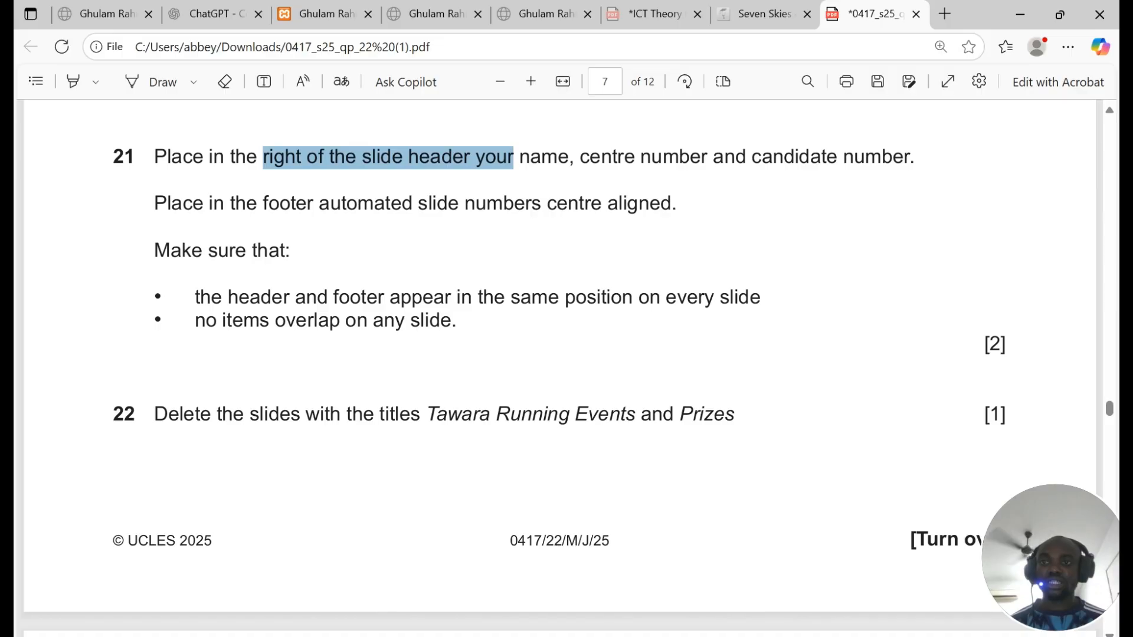
{"action": "left_click_drag", "start_coordinate": [154, 203], "coordinate": [676, 203]}
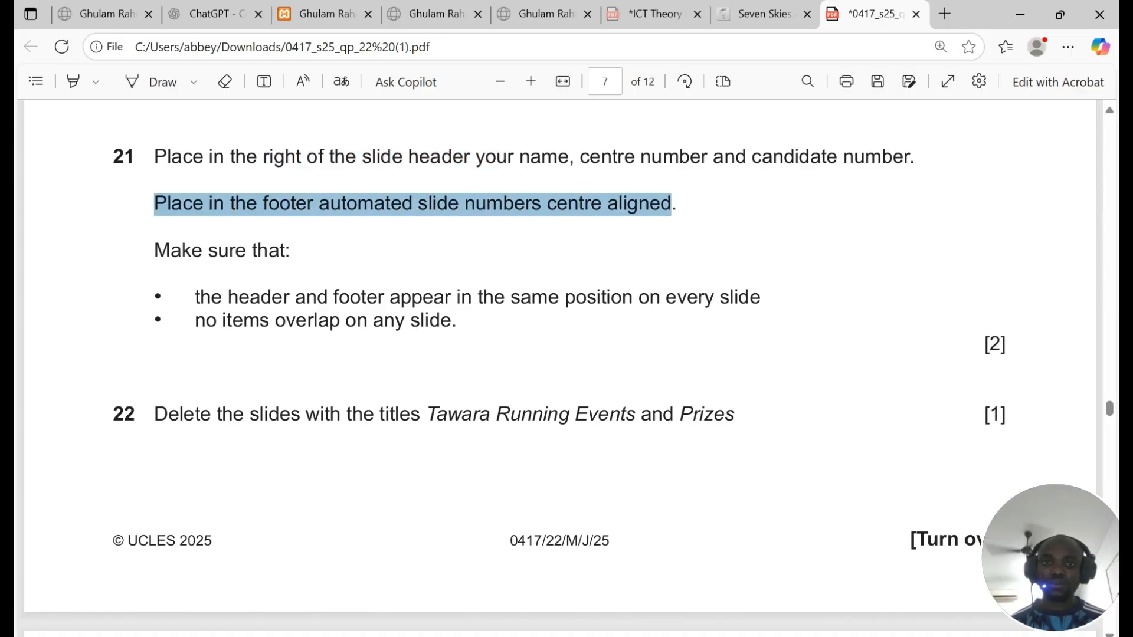
{"action": "key", "text": "alt+Tab"}
{"action": "key", "text": "Page_Down"}
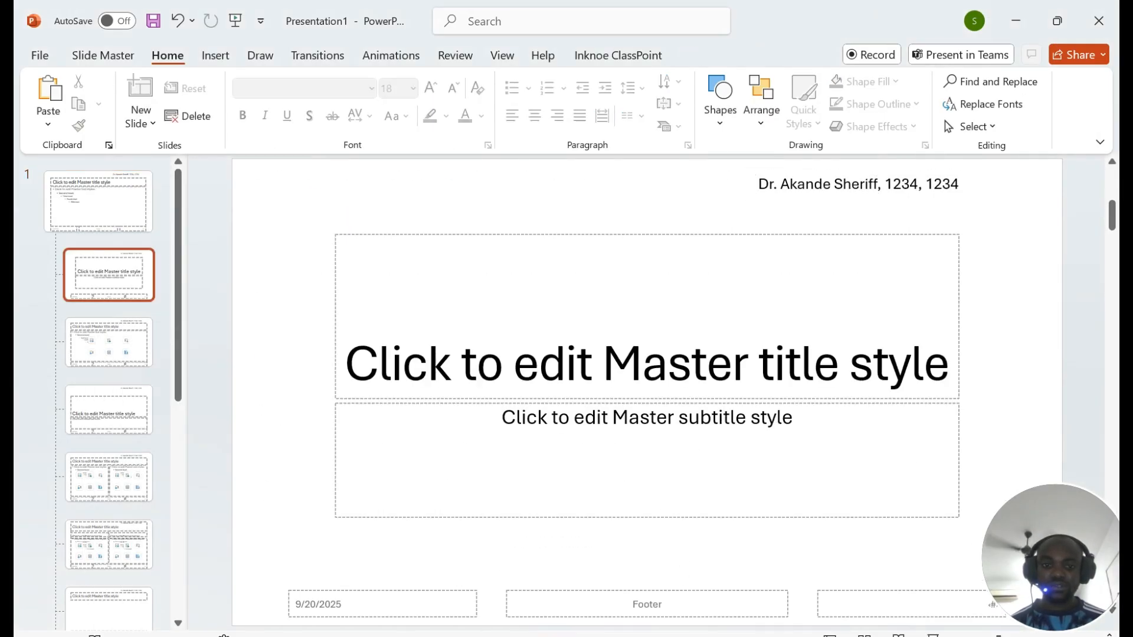
Step: Delete the master's Footer placeholder and move the narrowed slide-number box to bottom centre
{"action": "left_click", "coordinate": [97, 192]}
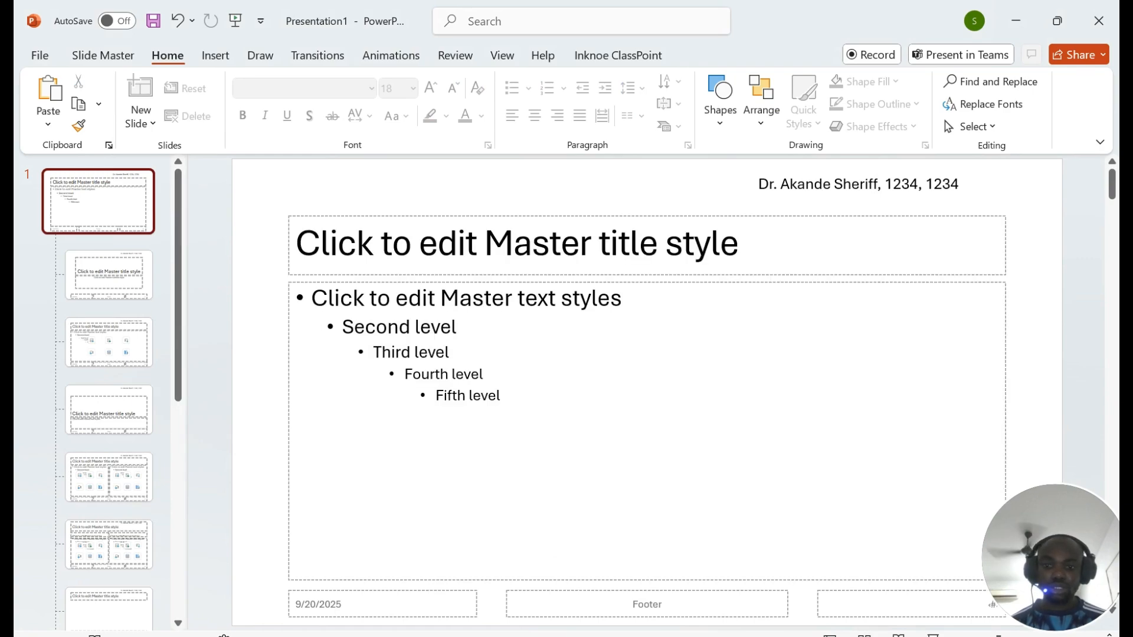
{"action": "left_click", "coordinate": [872, 604]}
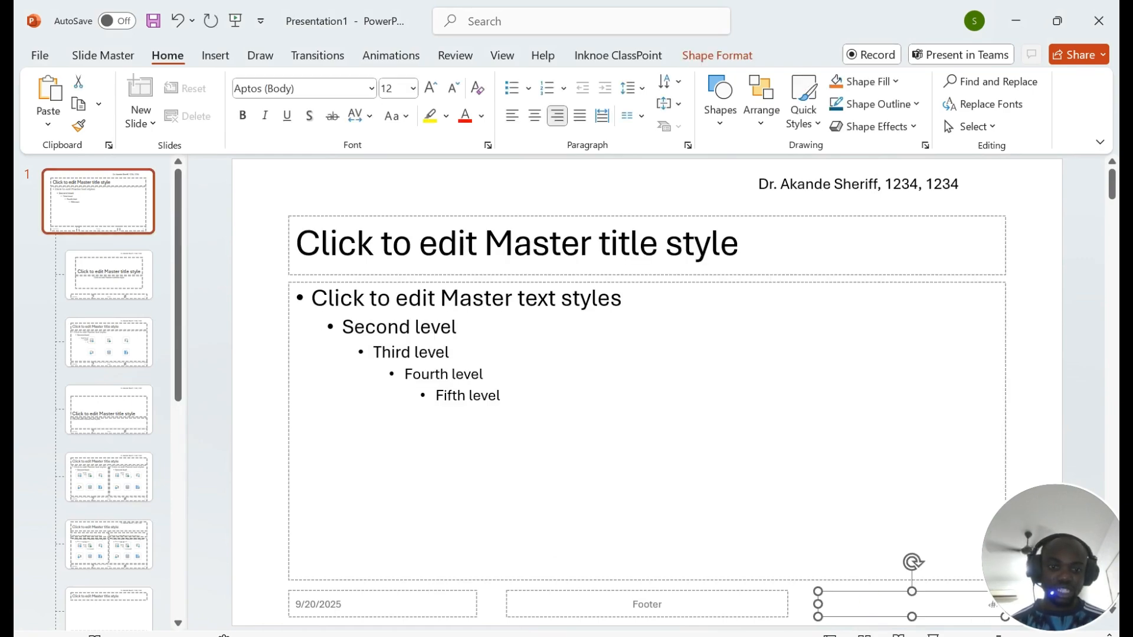
{"action": "left_click", "coordinate": [648, 604]}
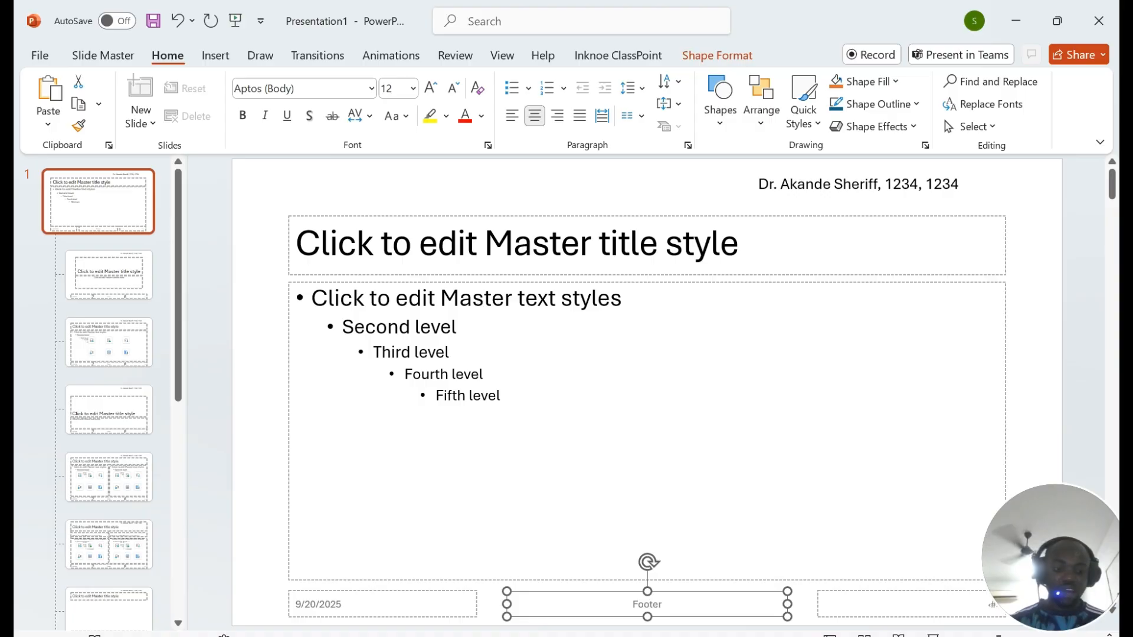
{"action": "key", "text": "Delete"}
{"action": "left_click", "coordinate": [819, 599]}
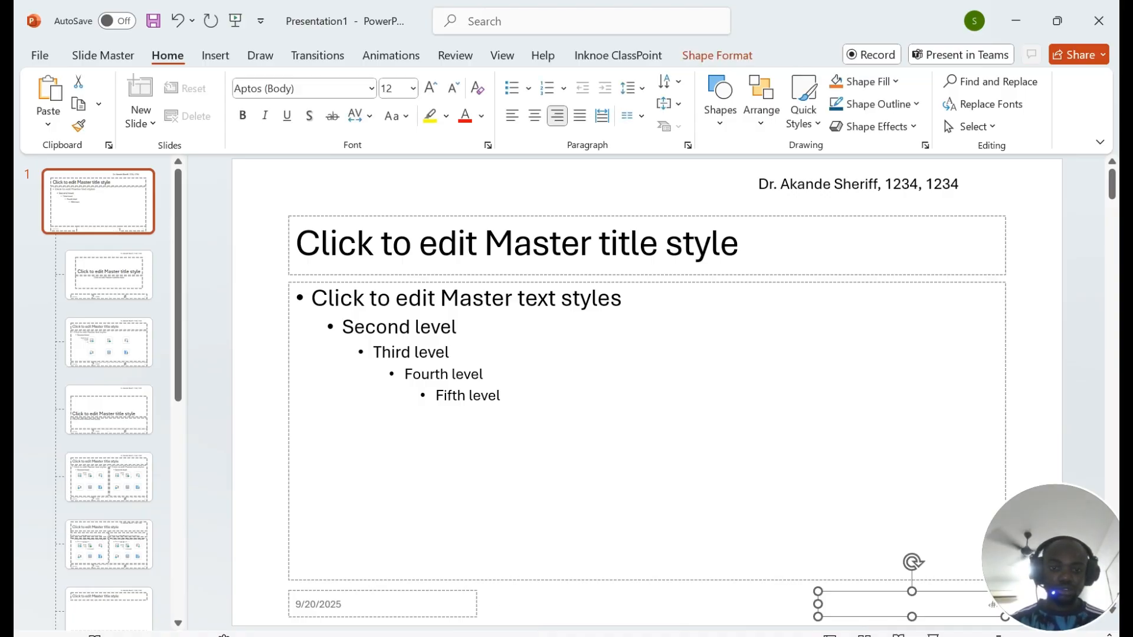
{"action": "left_click_drag", "start_coordinate": [819, 599], "coordinate": [566, 600]}
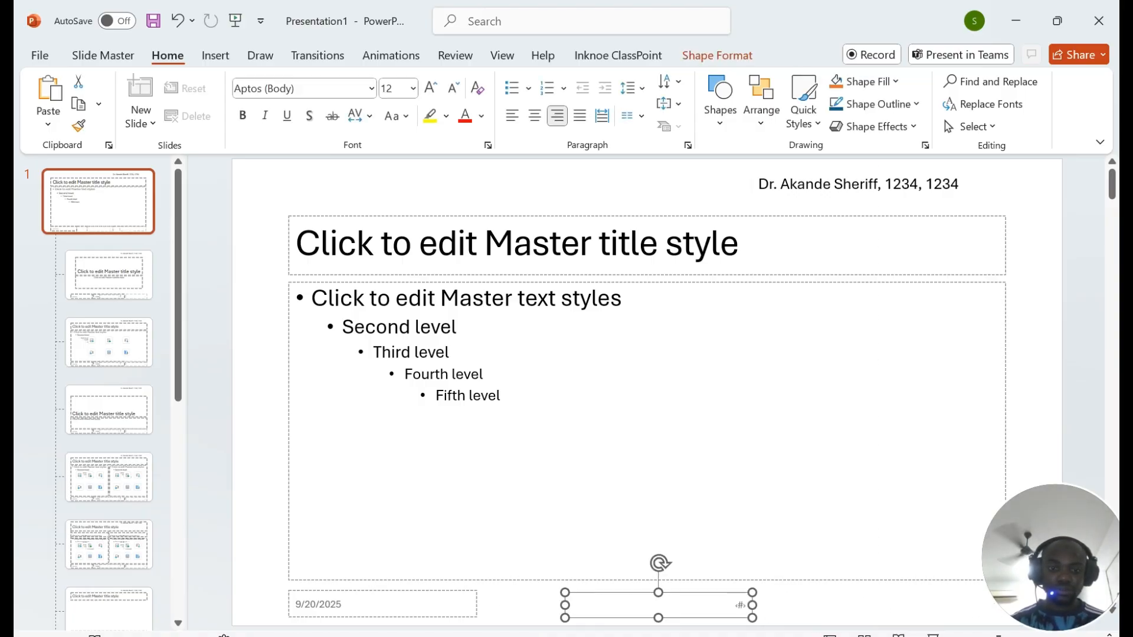
{"action": "left_click_drag", "start_coordinate": [753, 608], "coordinate": [693, 606]}
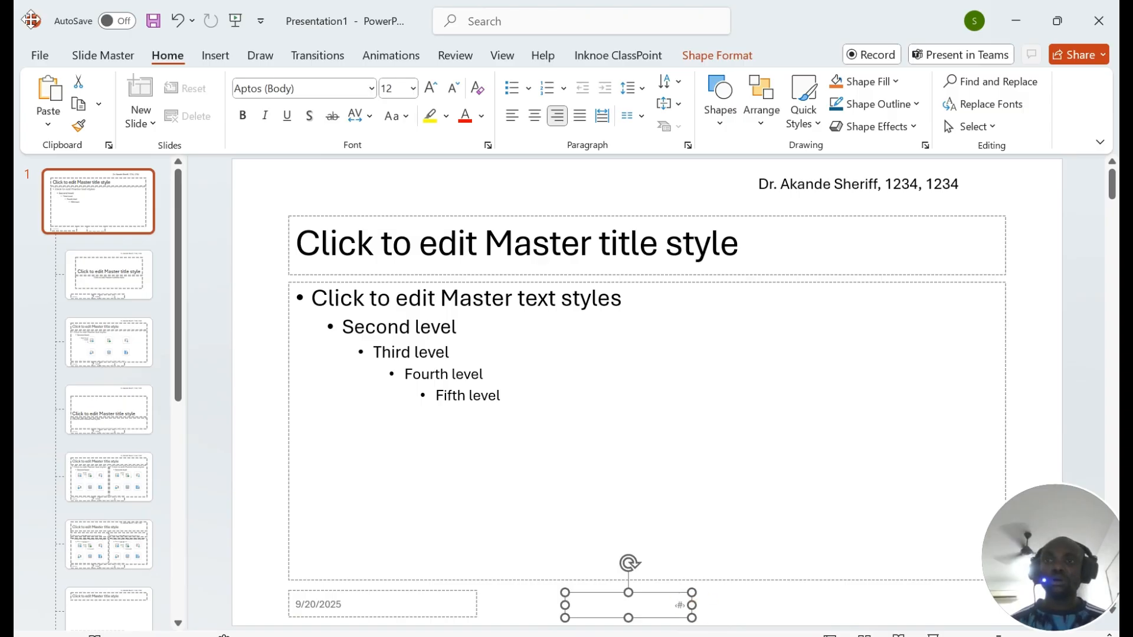
Step: Turn on slide numbers for all slides via Header & Footer, then recheck the exam paper
{"action": "left_click", "coordinate": [215, 55]}
{"action": "left_click", "coordinate": [884, 99]}
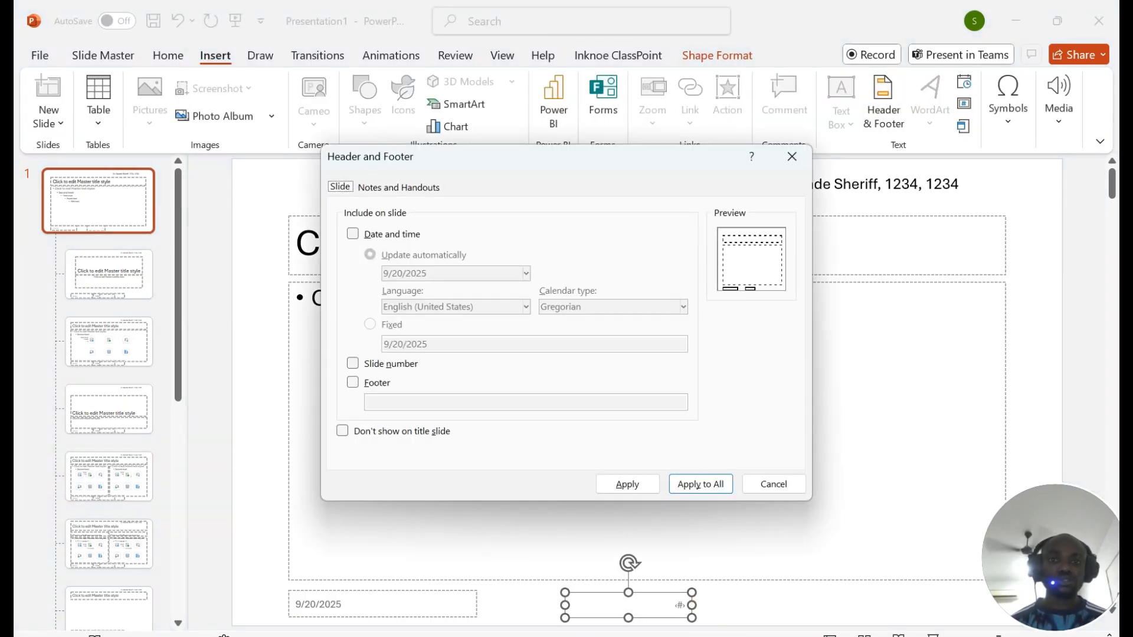
{"action": "left_click", "coordinate": [370, 366]}
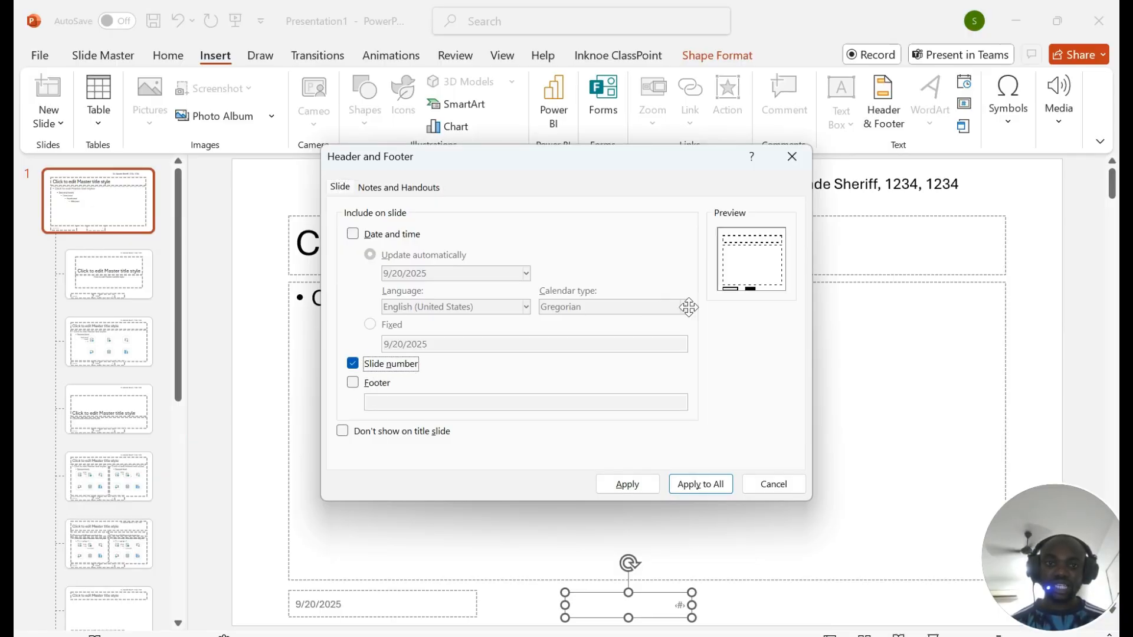
{"action": "left_click", "coordinate": [702, 485]}
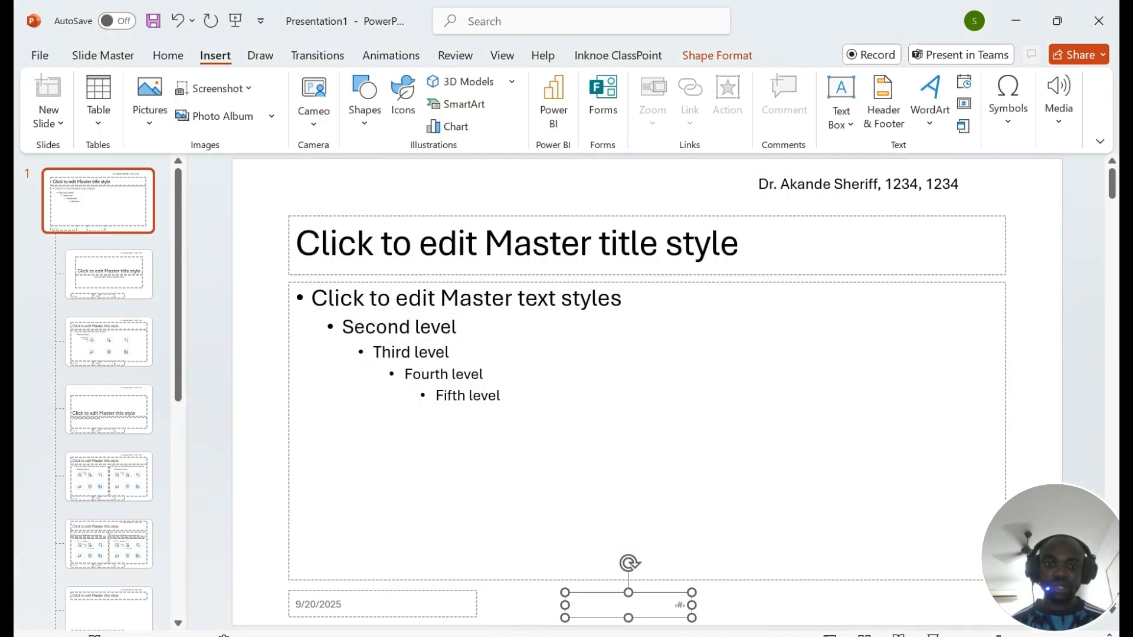
{"action": "key", "text": "alt+Tab"}
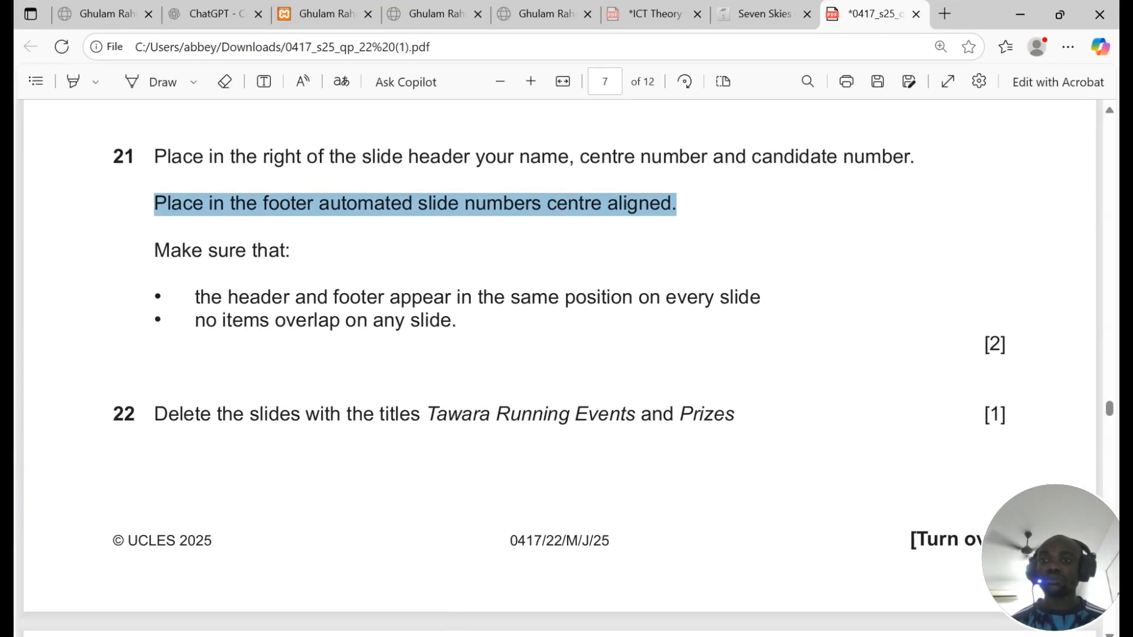
{"action": "left_click_drag", "start_coordinate": [155, 251], "coordinate": [285, 251]}
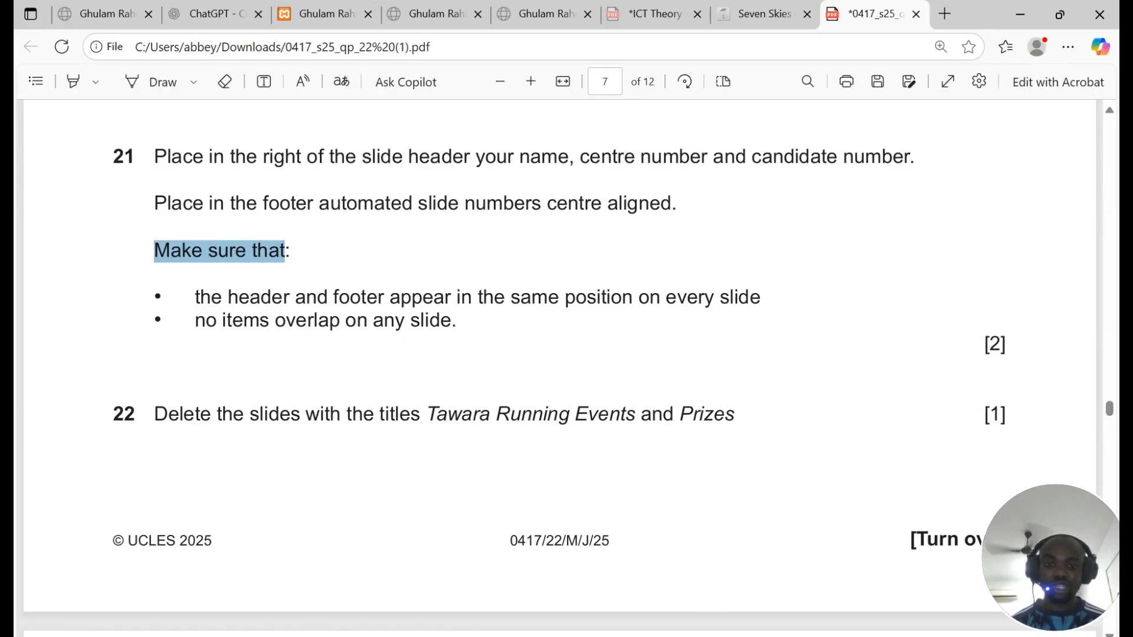
{"action": "key", "text": "alt+Tab"}
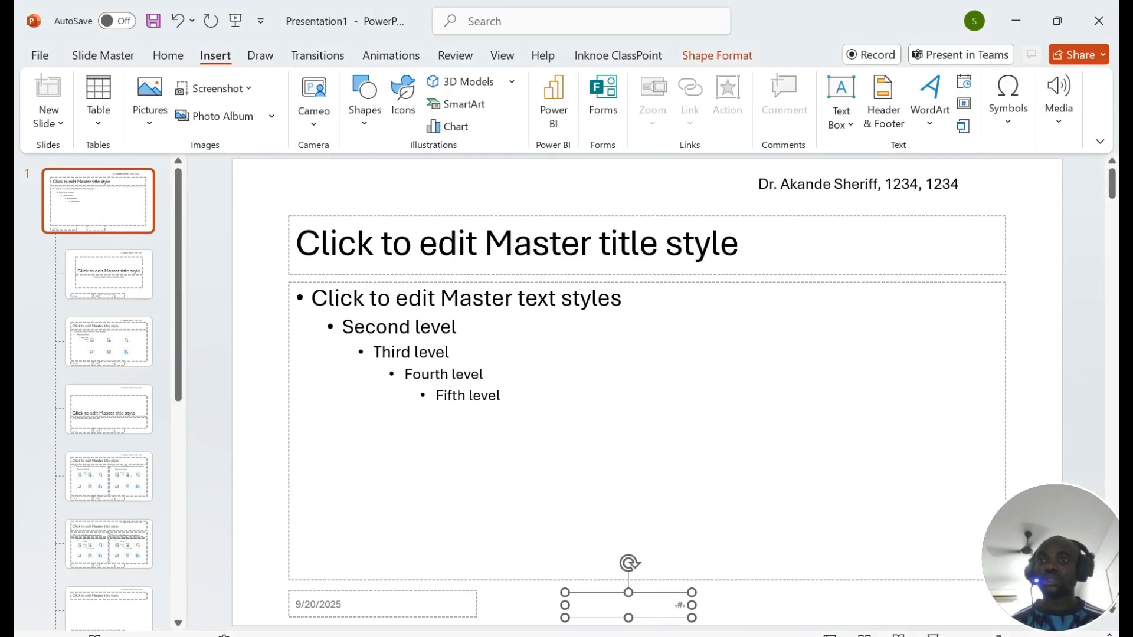
Step: Close Master View and step through the slides down to Marathon Participation
{"action": "left_click", "coordinate": [716, 55]}
{"action": "left_click", "coordinate": [103, 55]}
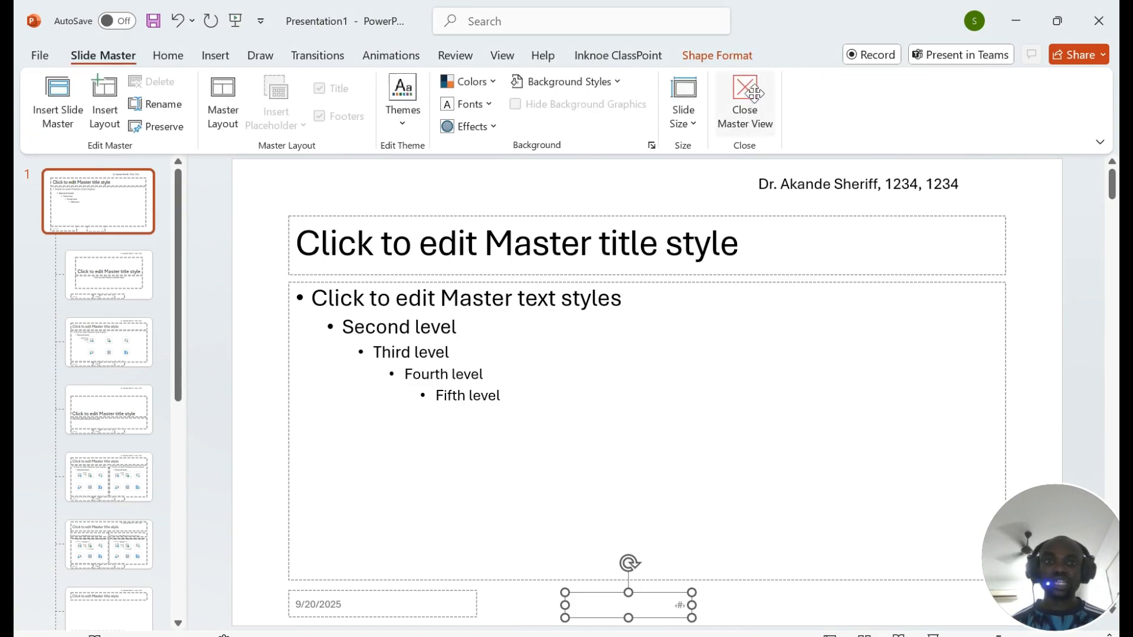
{"action": "left_click", "coordinate": [746, 97]}
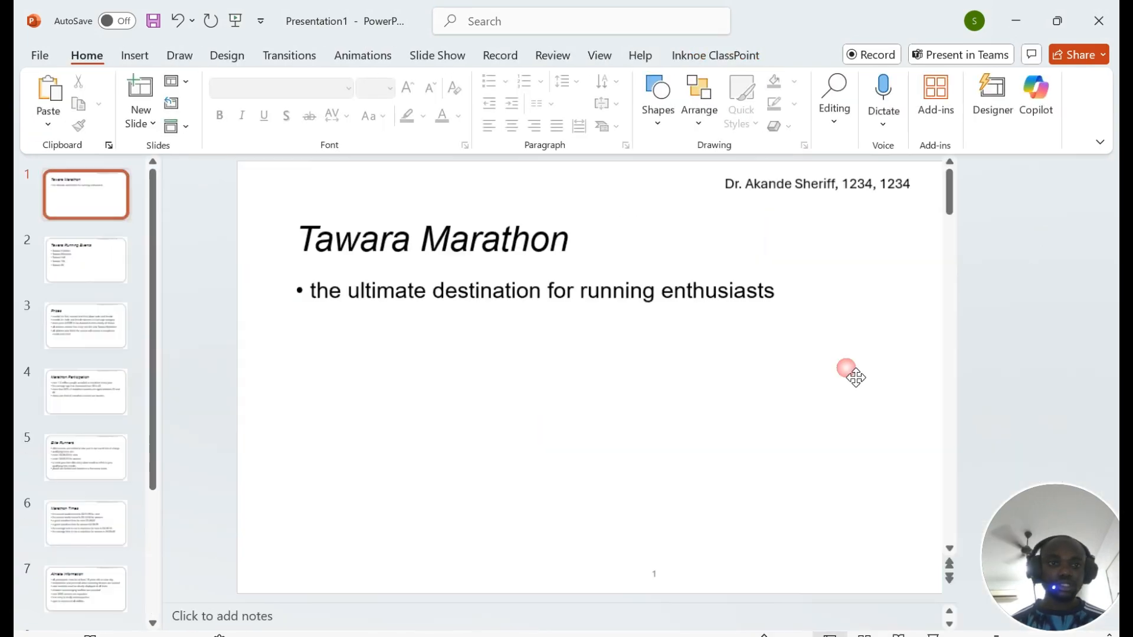
{"action": "left_click", "coordinate": [112, 296]}
{"action": "key", "text": "Down"}
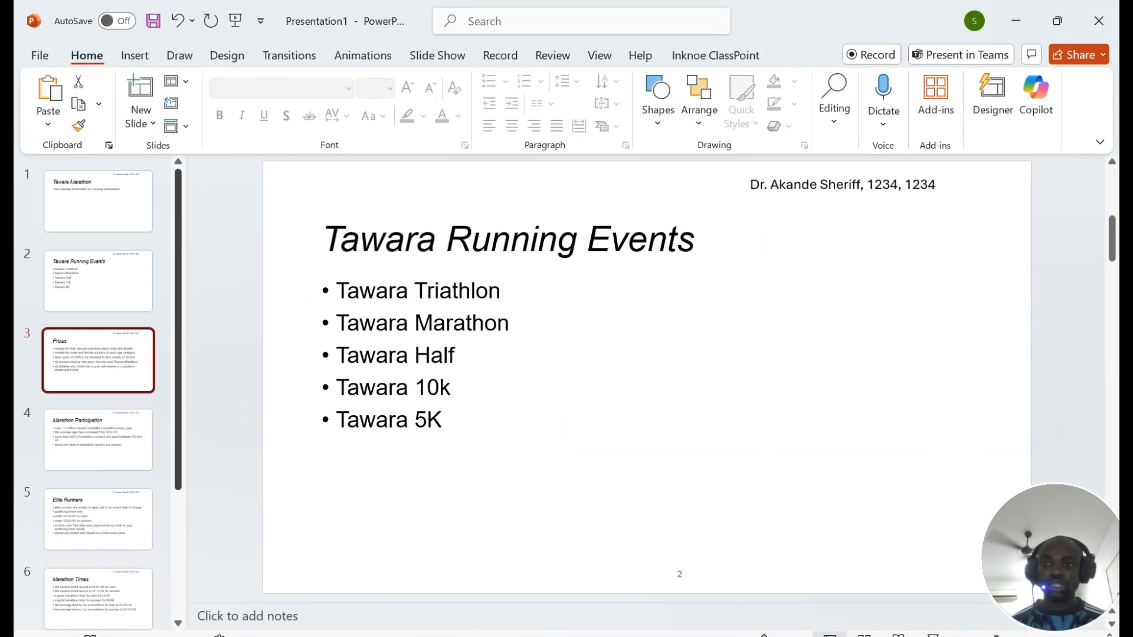
{"action": "key", "text": "Down"}
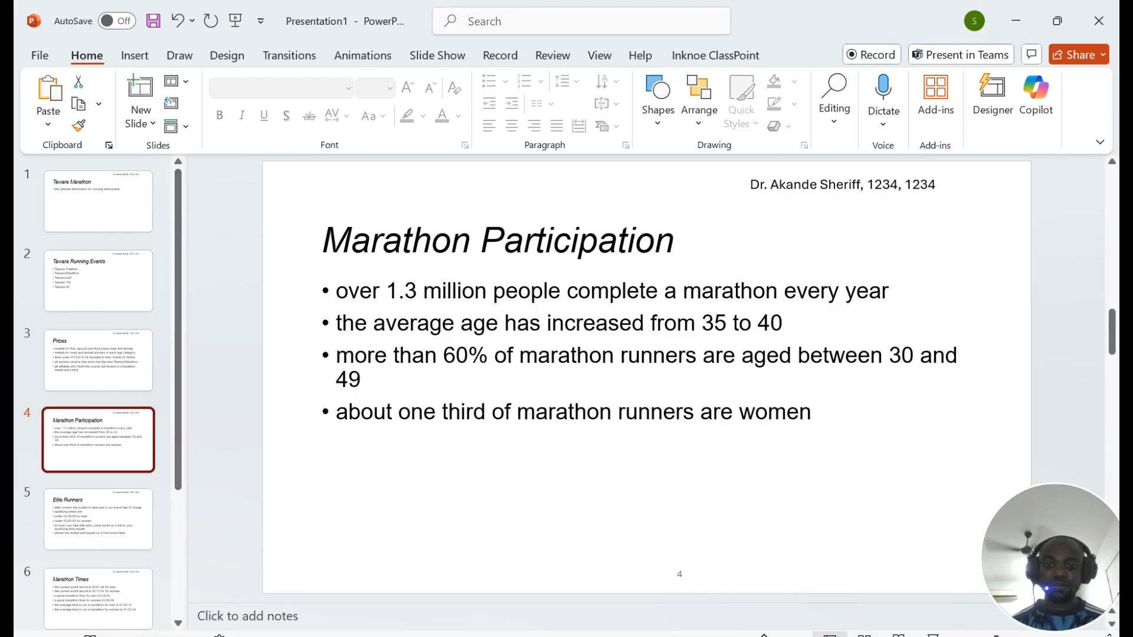
Step: Read question 22 about deleting the Tawara Running Events and Prizes slides
{"action": "key", "text": "alt+Tab"}
{"action": "scroll", "coordinate": [559, 354], "scroll_direction": "down", "scroll_amount": 2}
{"action": "left_click_drag", "start_coordinate": [195, 328], "coordinate": [518, 377]}
{"action": "left_click", "coordinate": [653, 396]}
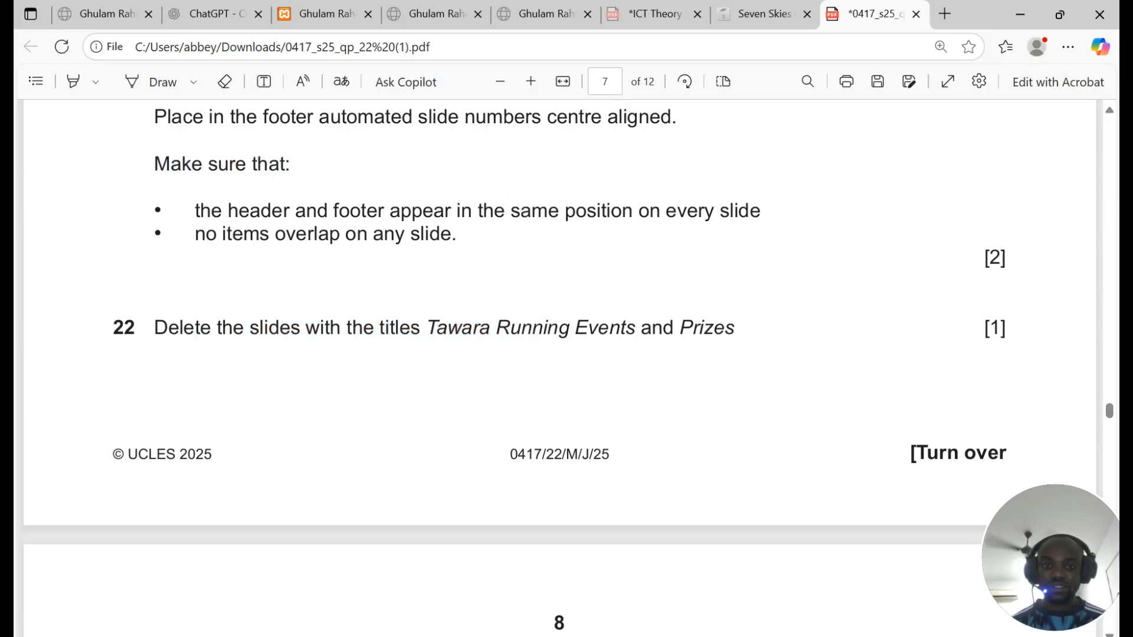
Step: Delete the Tawara Running Events slide, then the Prizes slide, checking the exam paper in between
{"action": "left_click", "coordinate": [494, 636]}
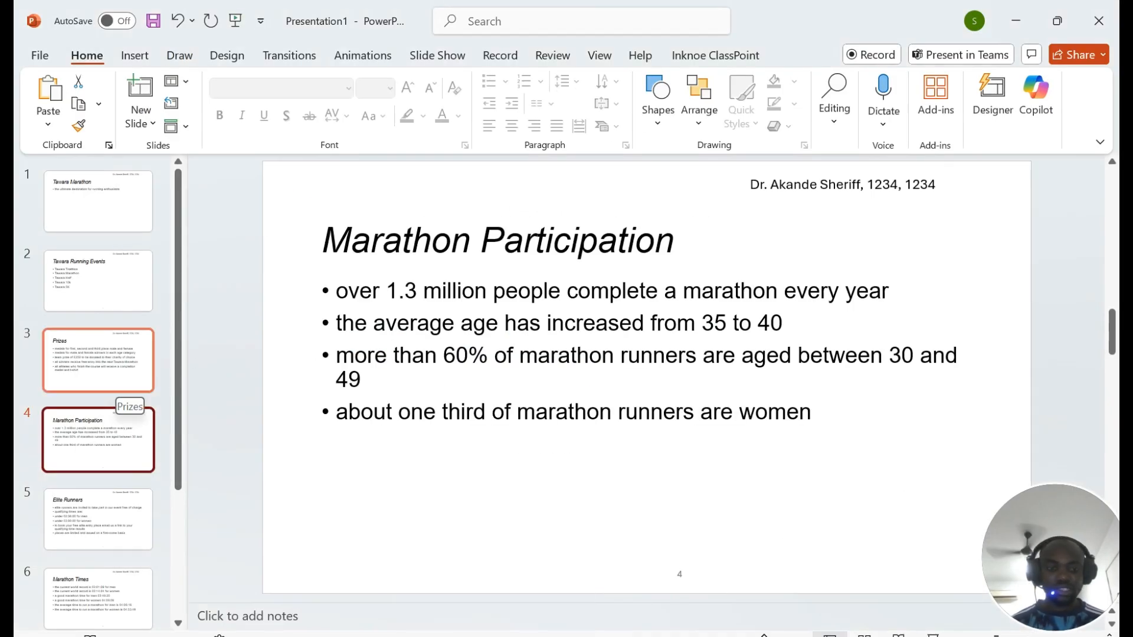
{"action": "key", "text": "Down"}
{"action": "key", "text": "Down"}
{"action": "key", "text": "Down"}
{"action": "key", "text": "Down"}
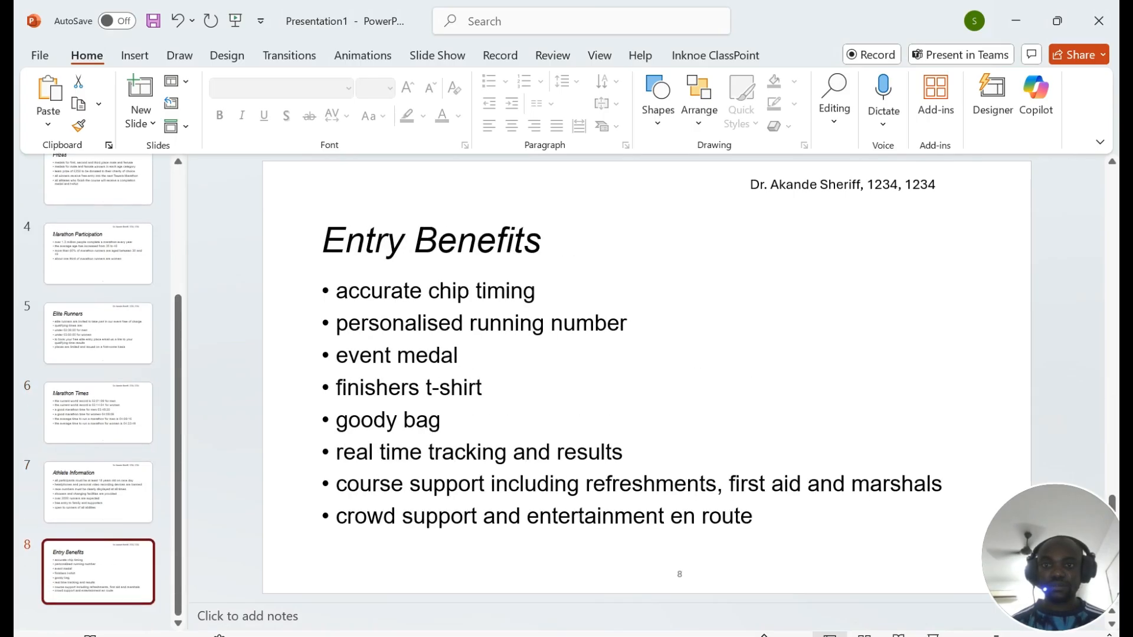
{"action": "key", "text": "Up"}
{"action": "key", "text": "Up"}
{"action": "key", "text": "Up"}
{"action": "key", "text": "Up"}
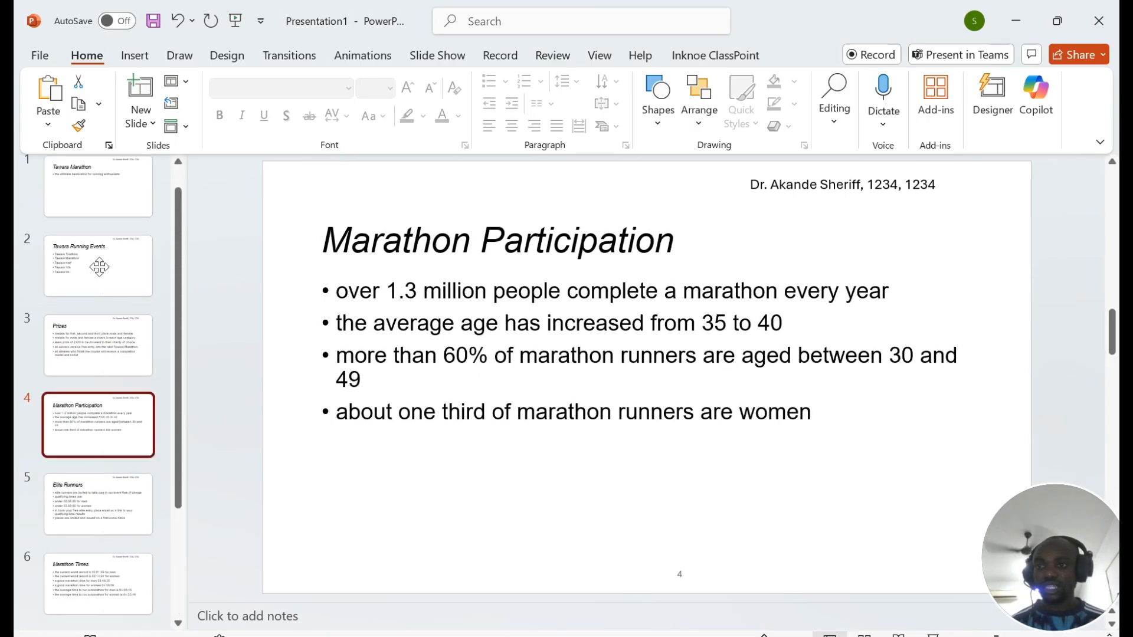
{"action": "left_click", "coordinate": [76, 274]}
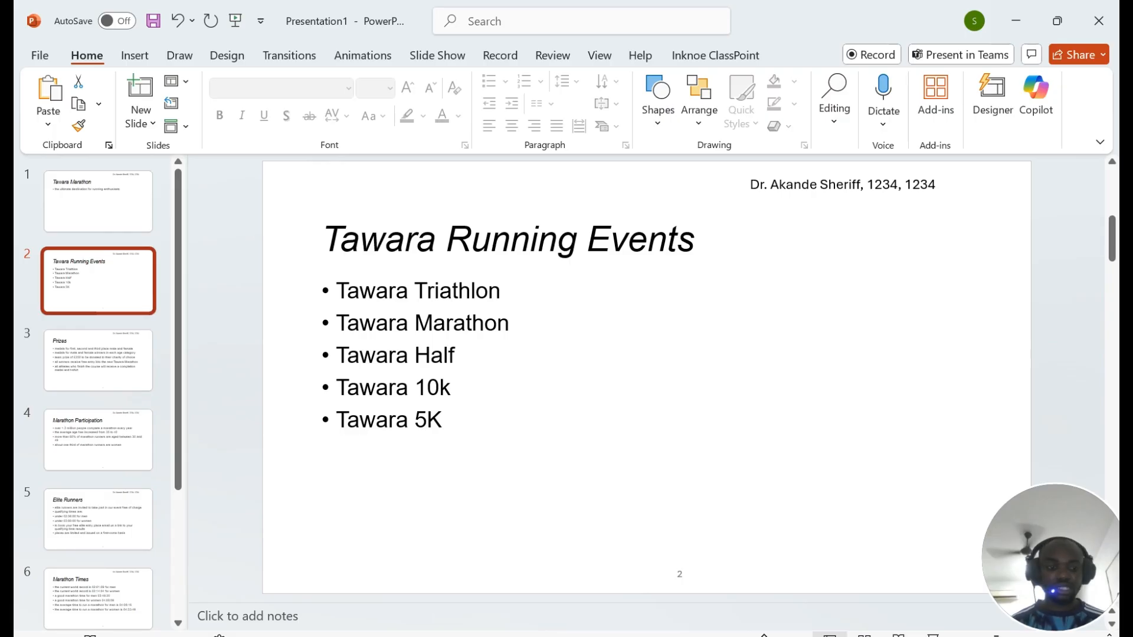
{"action": "key", "text": "Delete"}
{"action": "key", "text": "alt+Tab"}
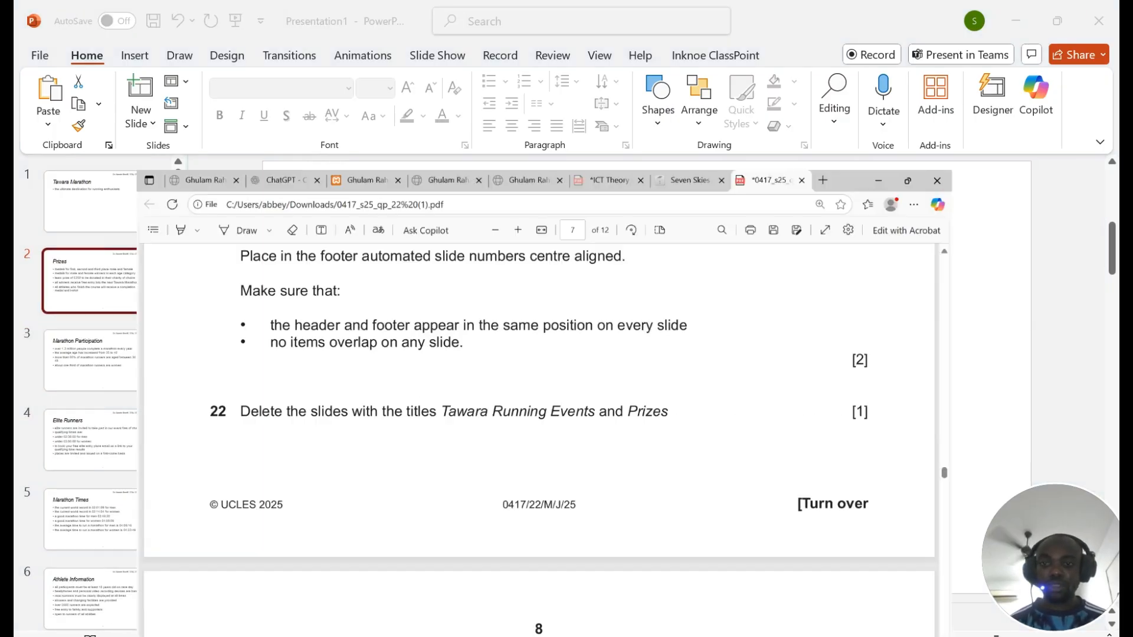
{"action": "scroll", "coordinate": [567, 366], "scroll_direction": "down", "scroll_amount": 5}
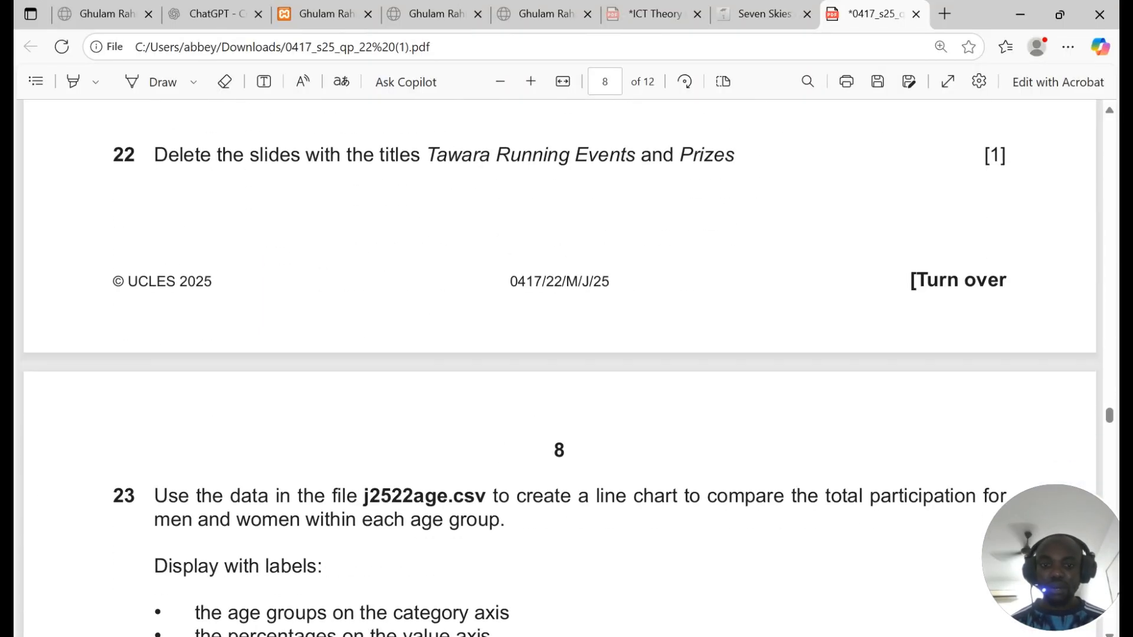
{"action": "key", "text": "alt+Tab"}
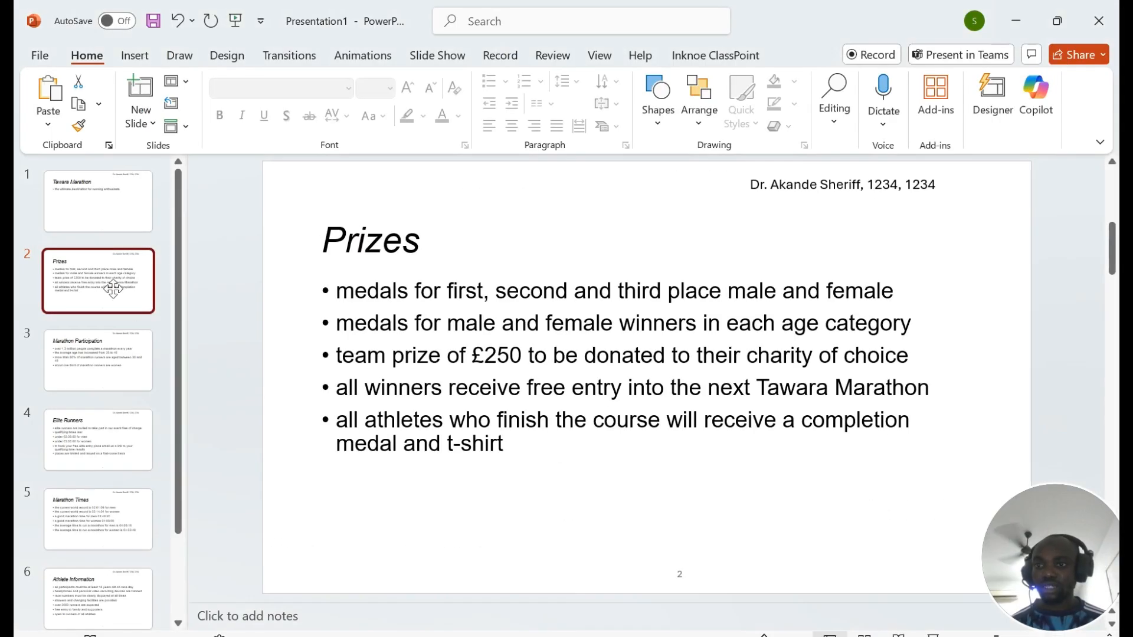
{"action": "key", "text": "Delete"}
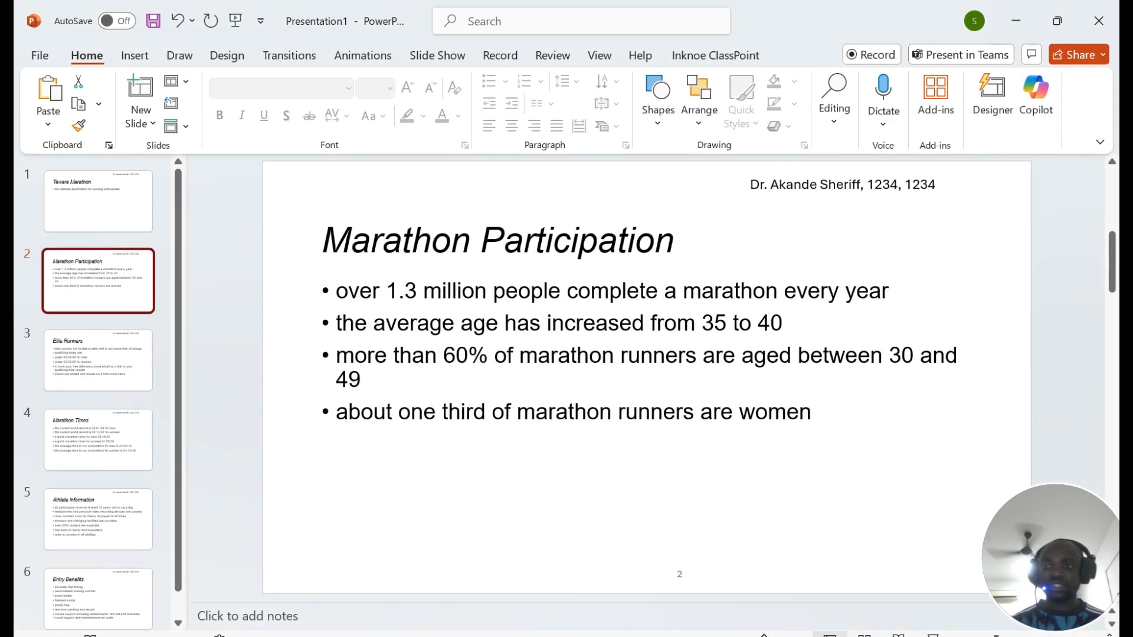
{"action": "key", "text": "alt+Tab"}
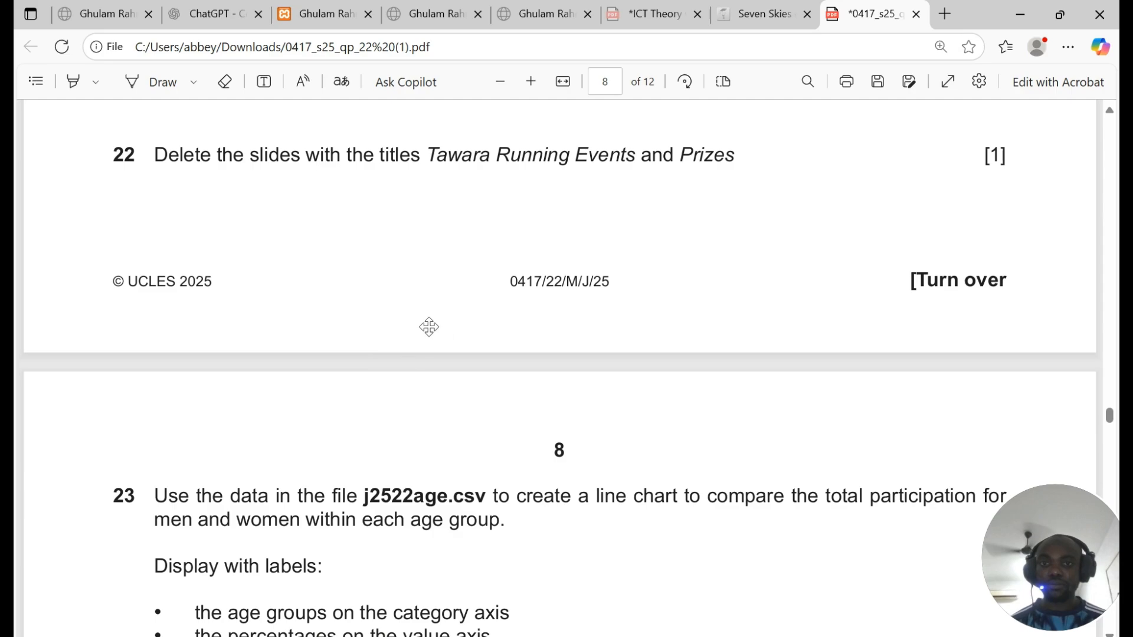
Step: Read question 23 in the PDF and open j2522age.csv from the source folder in Excel
{"action": "scroll", "coordinate": [287, 280], "scroll_direction": "down", "scroll_amount": 5}
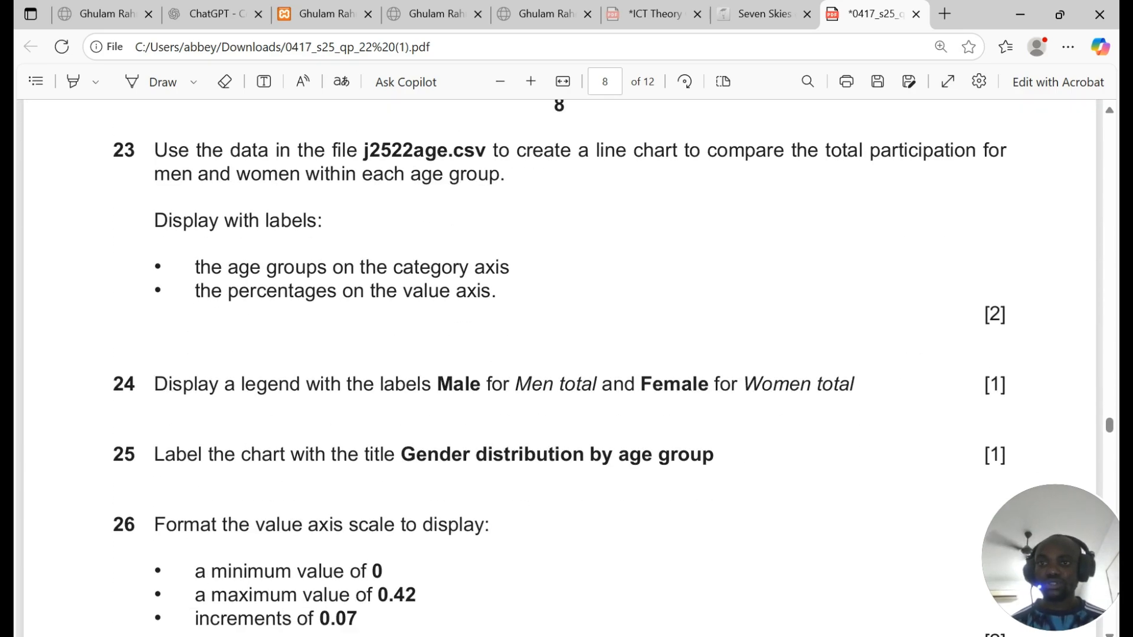
{"action": "left_click_drag", "start_coordinate": [154, 150], "coordinate": [492, 151]}
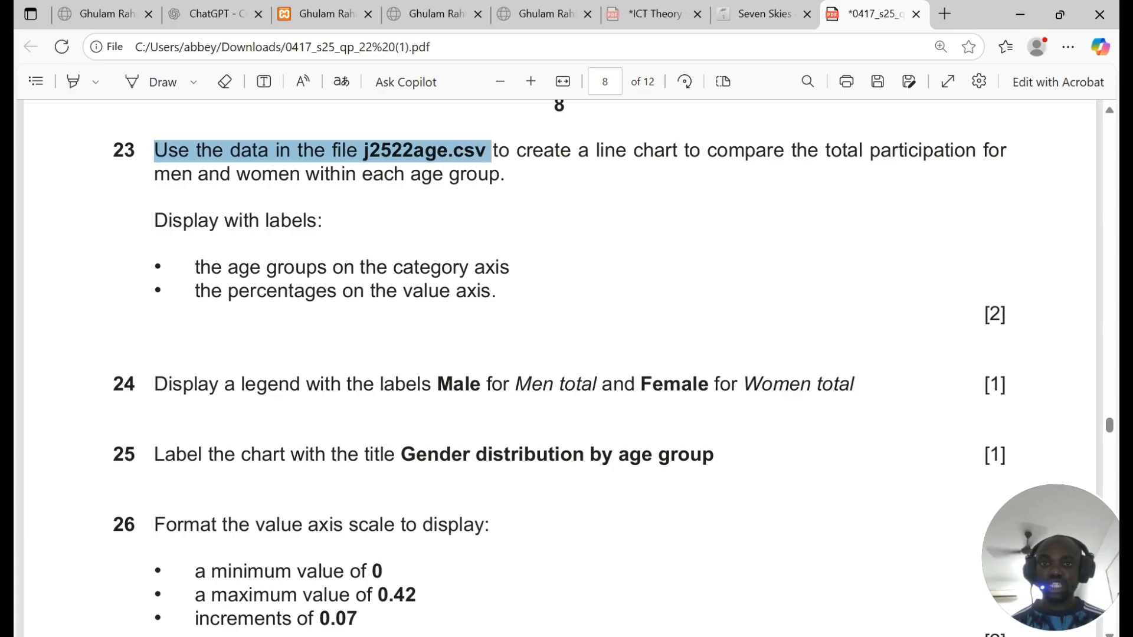
{"action": "key", "text": "alt+Tab"}
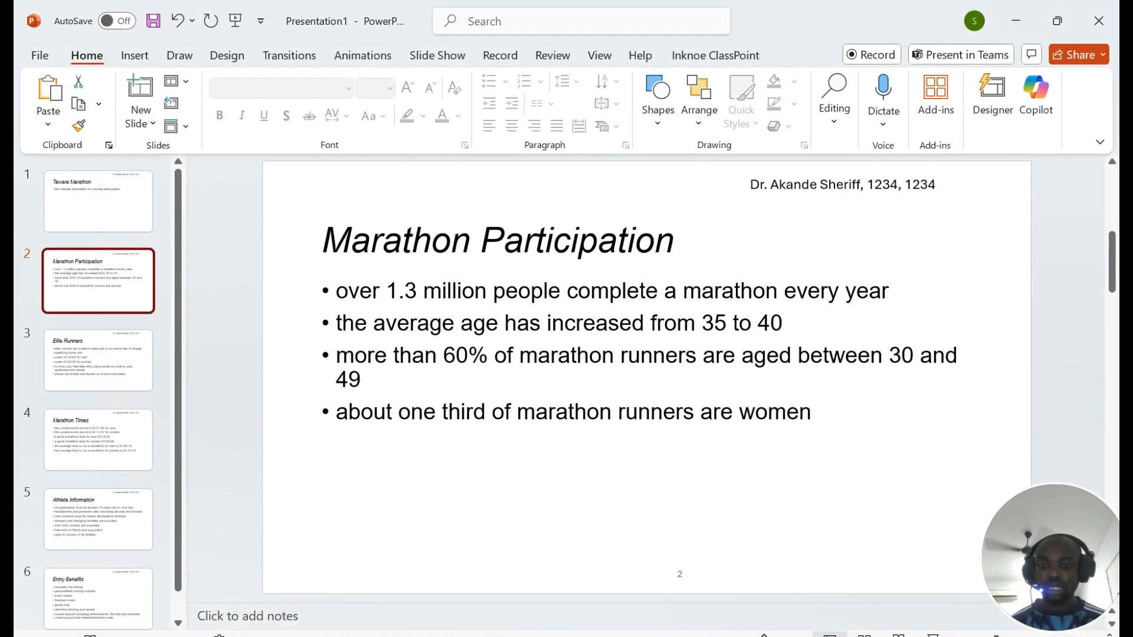
{"action": "key", "text": "alt+Tab"}
{"action": "left_click", "coordinate": [313, 244]}
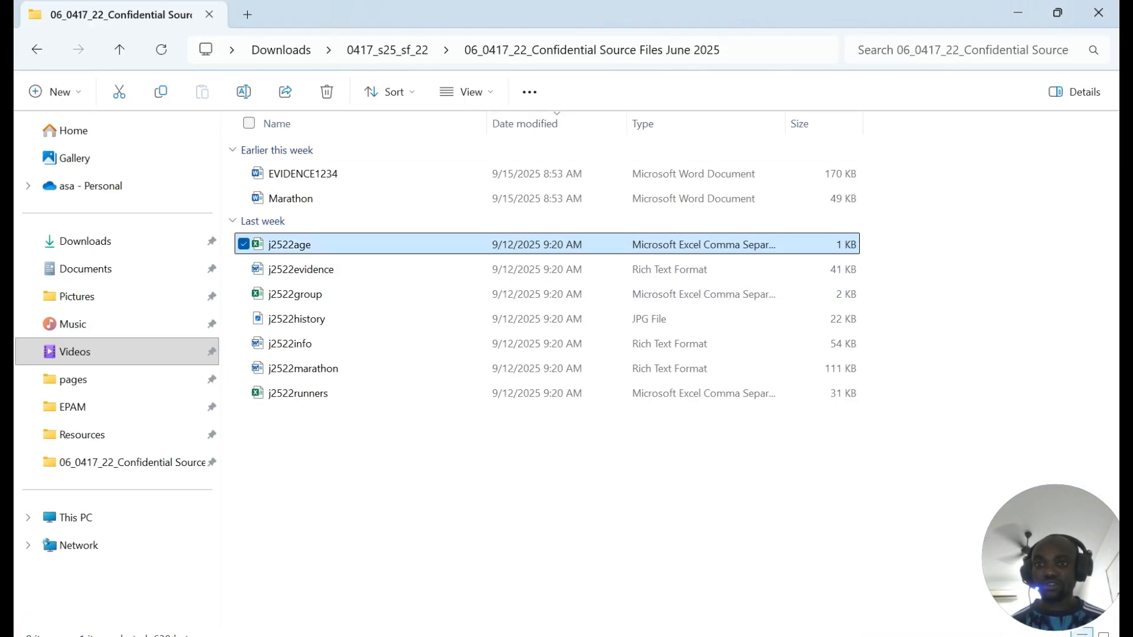
{"action": "key", "text": "Return"}
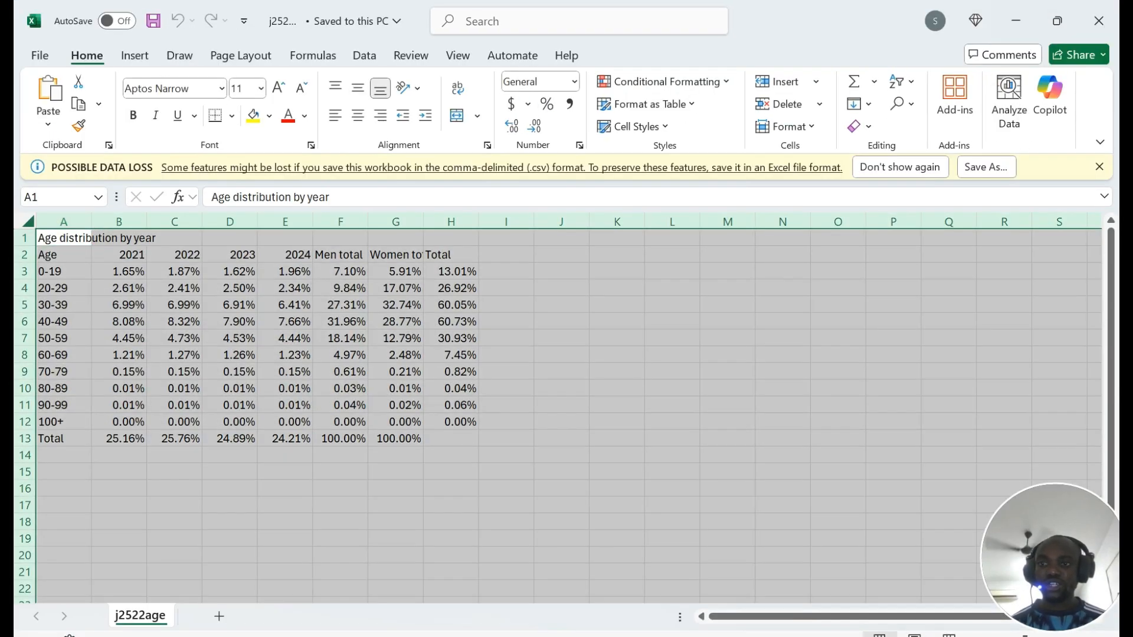
Step: AutoFit the width of every column in the j2522age sheet
{"action": "key", "text": "alt+h"}
{"action": "key", "text": "o"}
{"action": "key", "text": "i"}
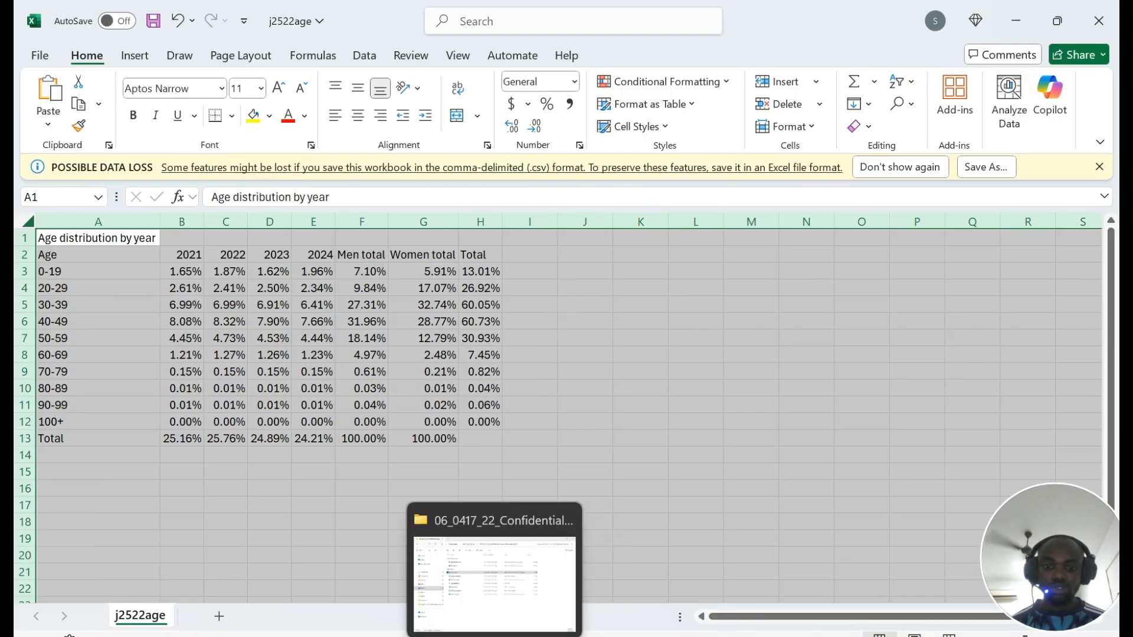
Step: Check the question's wording about Men total and Women total, then clear the whole-sheet selection
{"action": "mouse_move", "coordinate": [723, 636]}
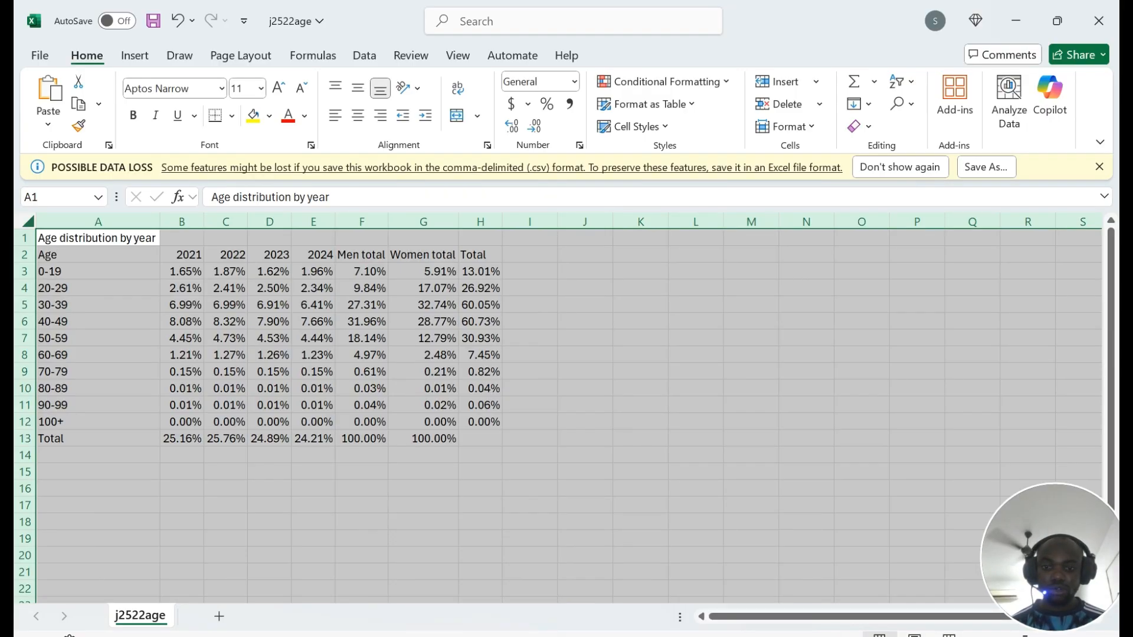
{"action": "key", "text": "alt+Tab"}
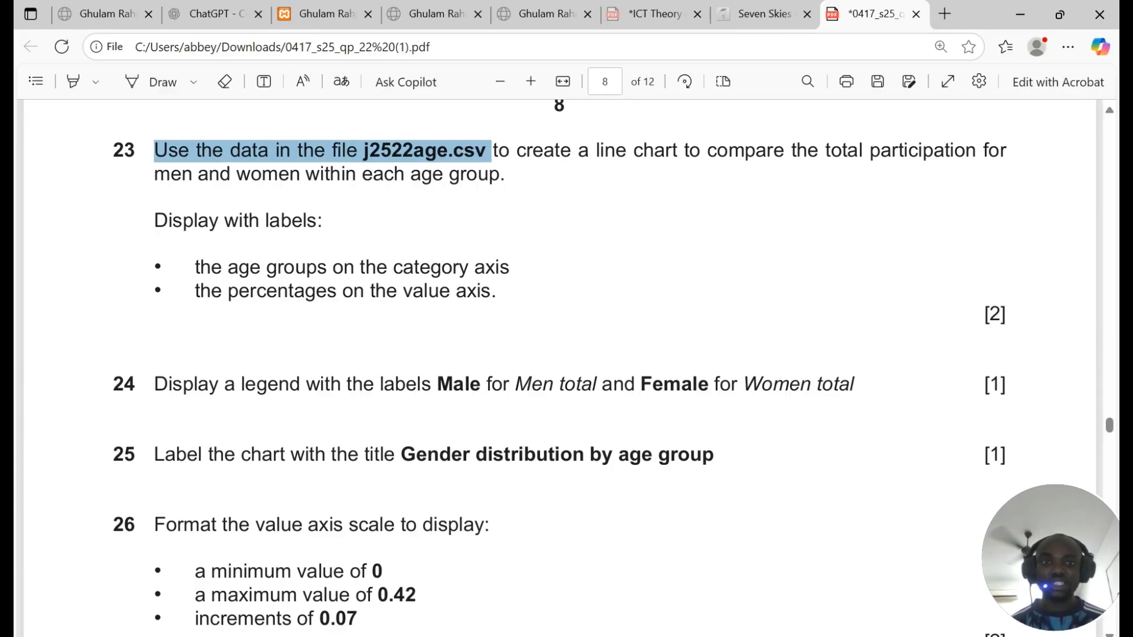
{"action": "left_click_drag", "start_coordinate": [830, 152], "coordinate": [509, 180]}
{"action": "key", "text": "alt+Tab"}
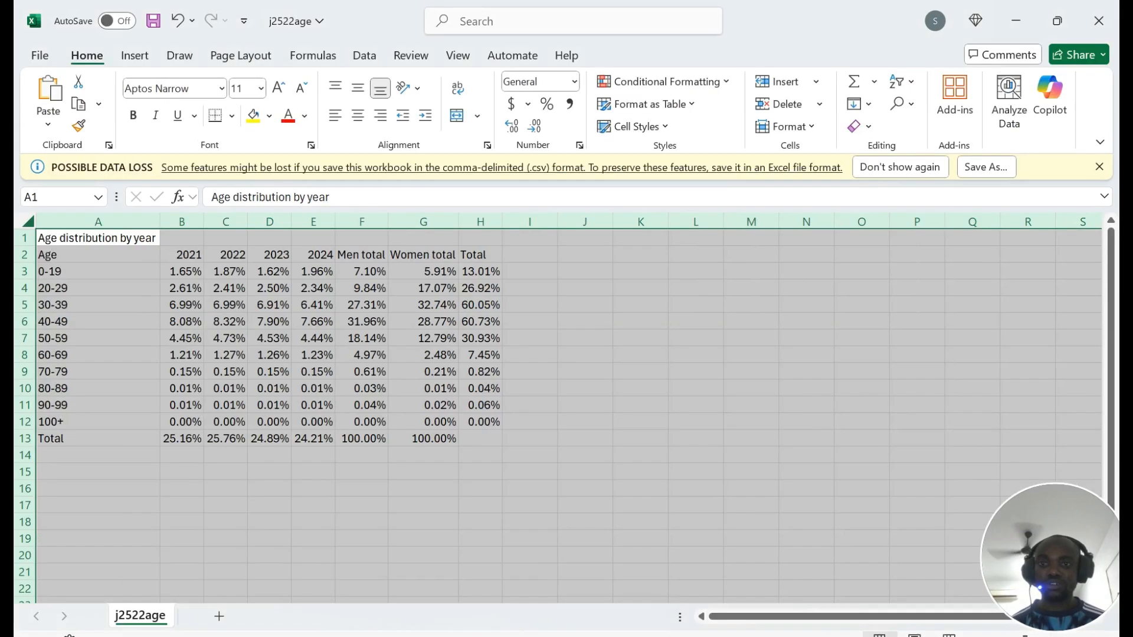
{"action": "key", "text": "Down"}
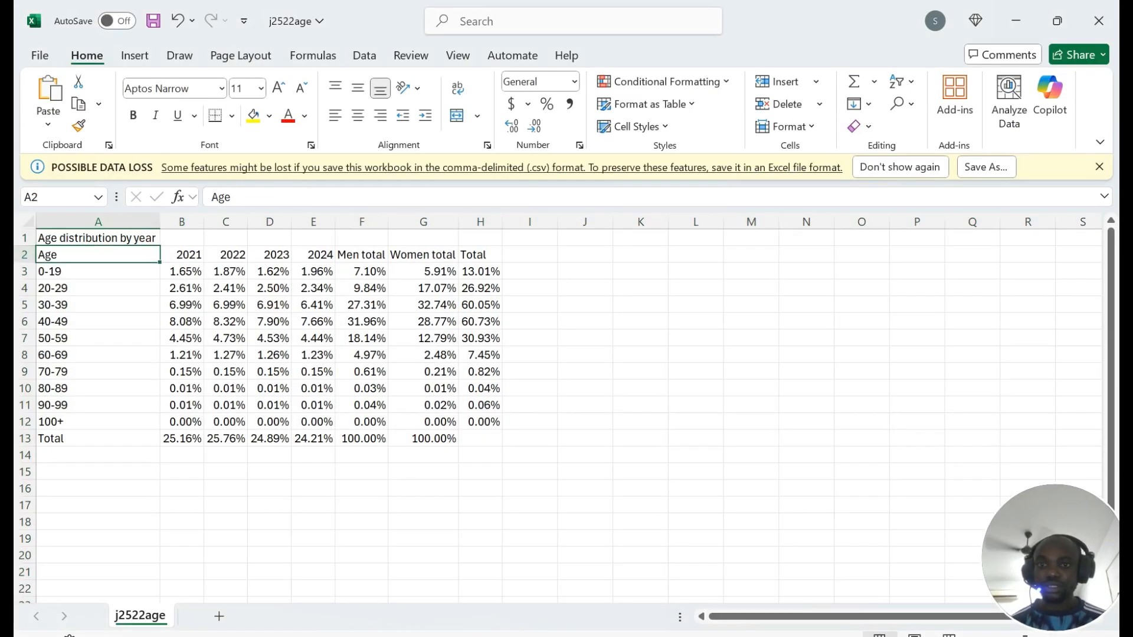
Step: Select age groups 0-19 to 100+ in A3:A12 plus the Men total and Women total figures in F3:G12
{"action": "mouse_move", "coordinate": [361, 254]}
{"action": "left_mouse_down"}
{"action": "mouse_move", "coordinate": [437, 304]}
{"action": "mouse_move", "coordinate": [437, 438]}
{"action": "left_mouse_up"}
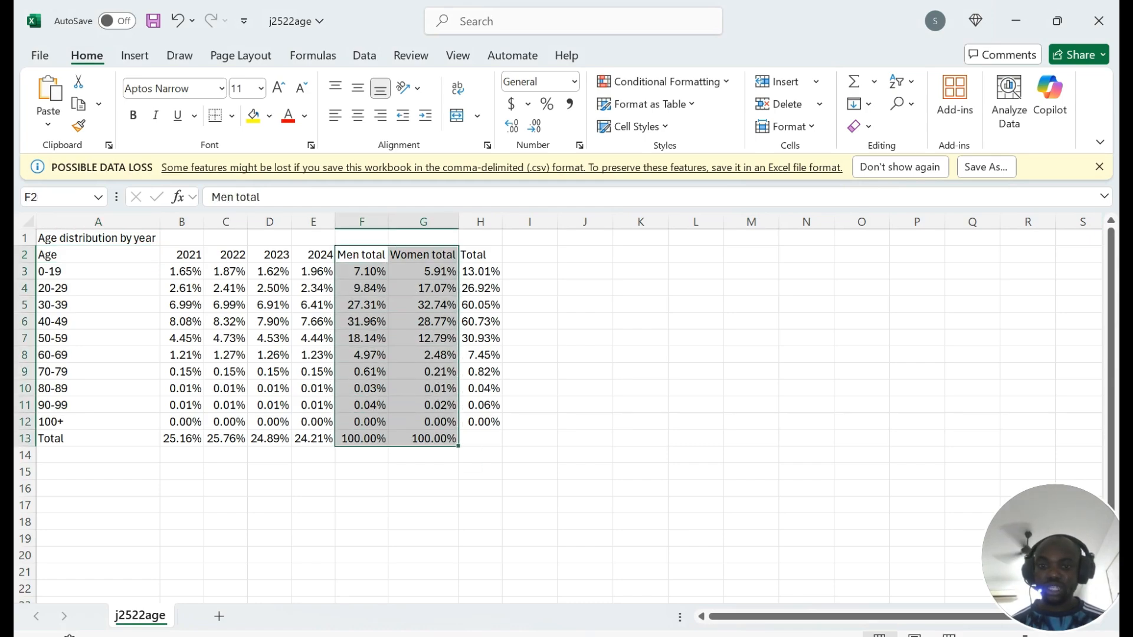
{"action": "left_click", "coordinate": [458, 632]}
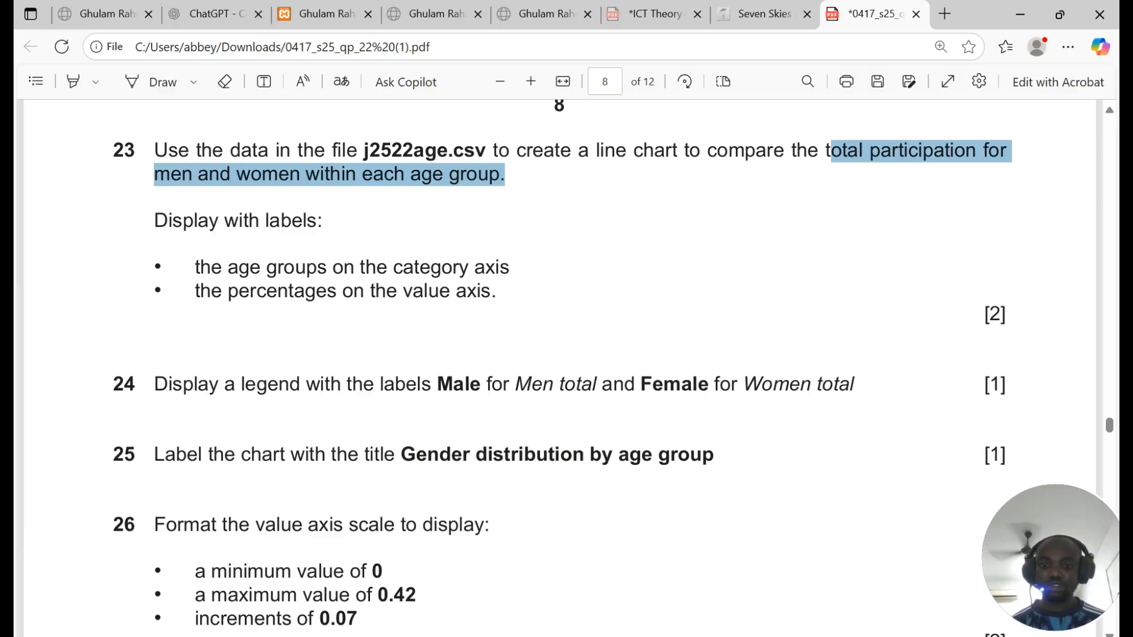
{"action": "left_click", "coordinate": [485, 634]}
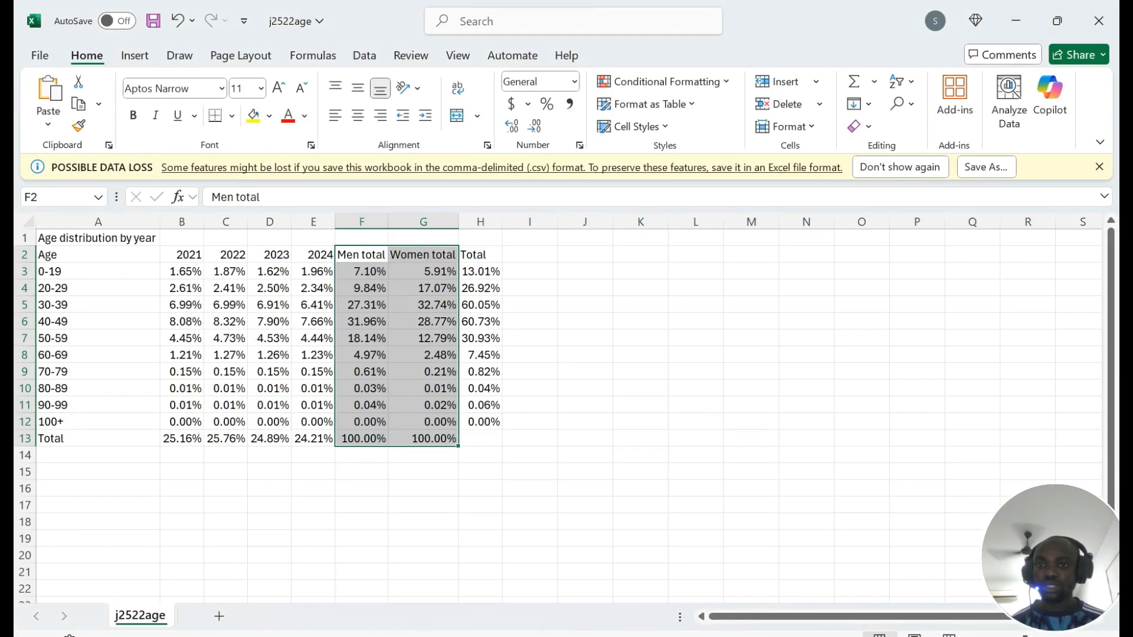
{"action": "left_click_drag", "start_coordinate": [59, 271], "coordinate": [59, 421]}
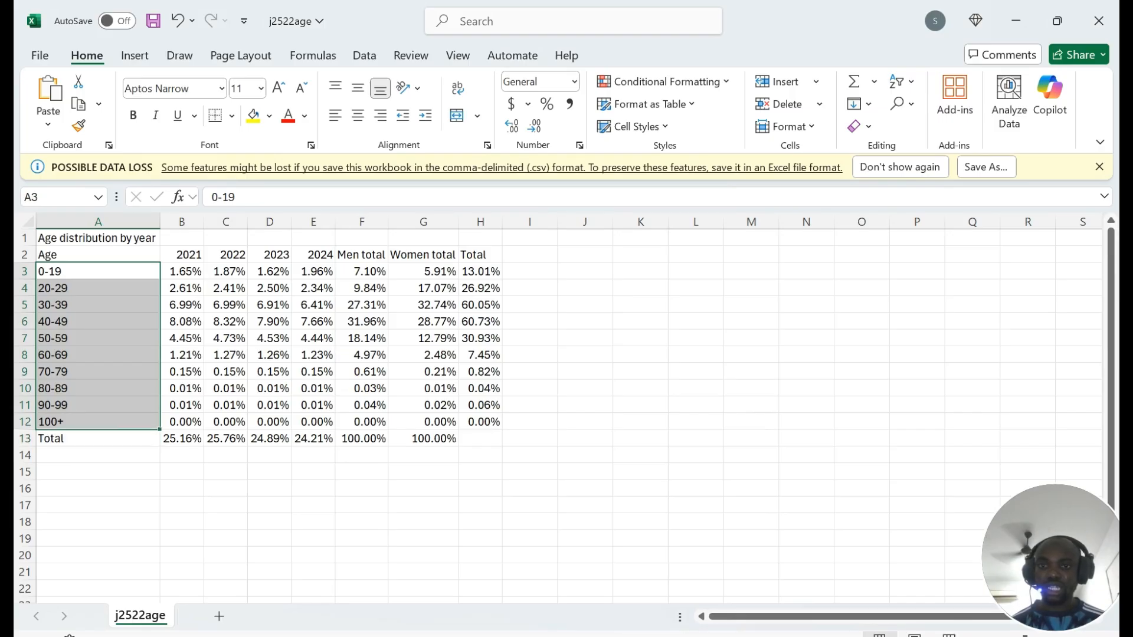
{"action": "left_click_drag", "start_coordinate": [362, 271], "coordinate": [423, 422], "text": "ctrl"}
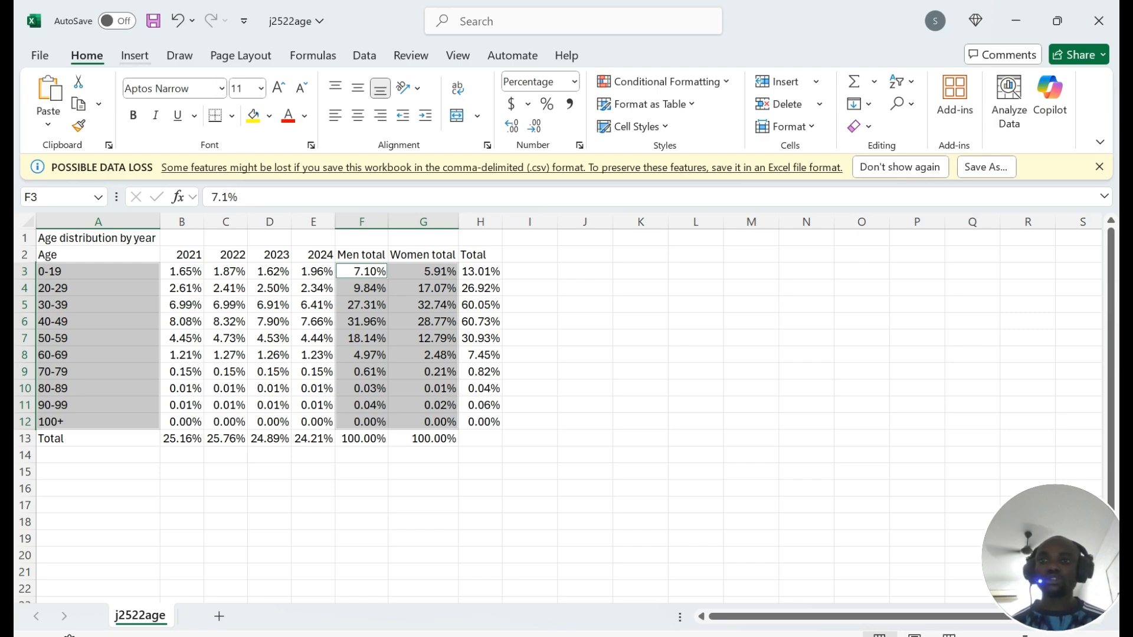
Step: Insert a 2-D line chart of the selected data and move it beside the table
{"action": "left_click", "coordinate": [135, 55]}
{"action": "left_click", "coordinate": [466, 104]}
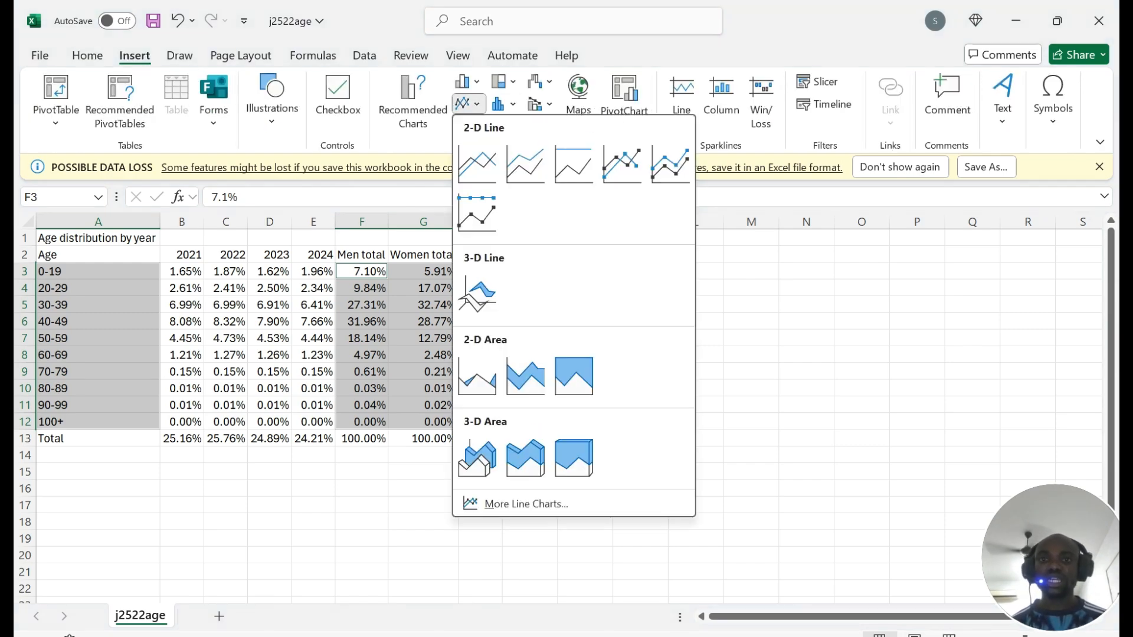
{"action": "left_click", "coordinate": [476, 163]}
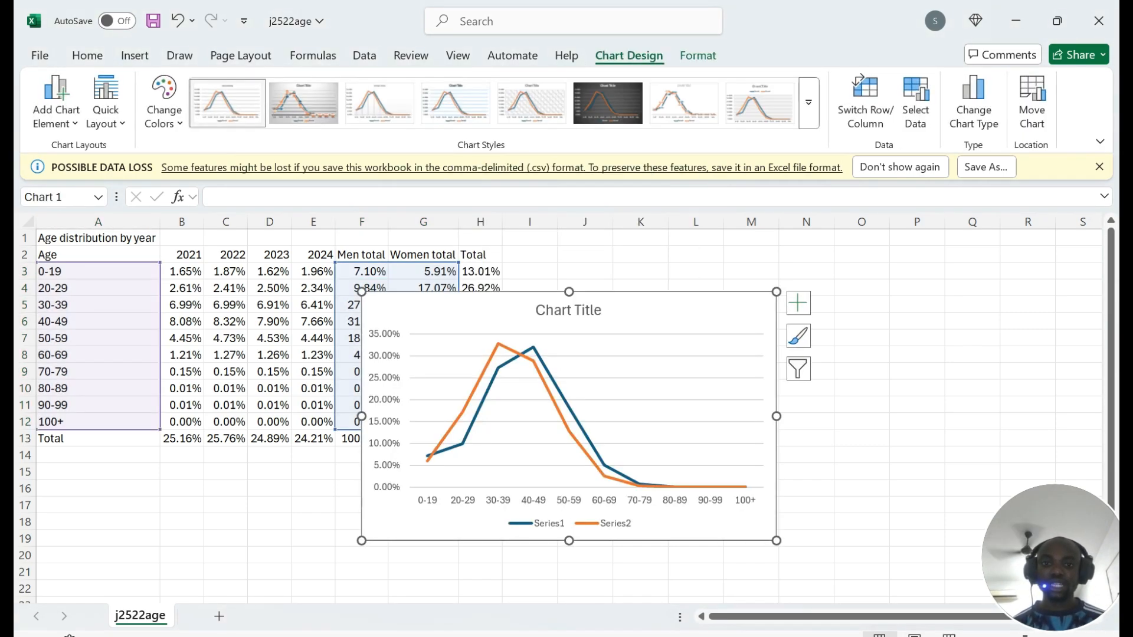
{"action": "left_click_drag", "start_coordinate": [701, 302], "coordinate": [875, 264]}
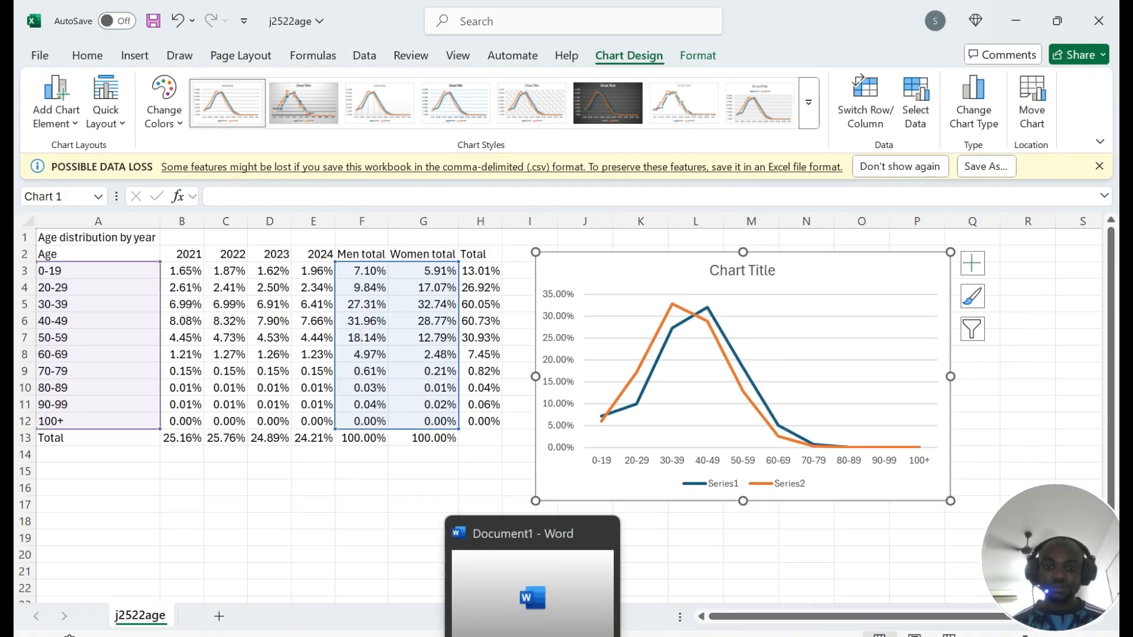
{"action": "left_click", "coordinate": [457, 636]}
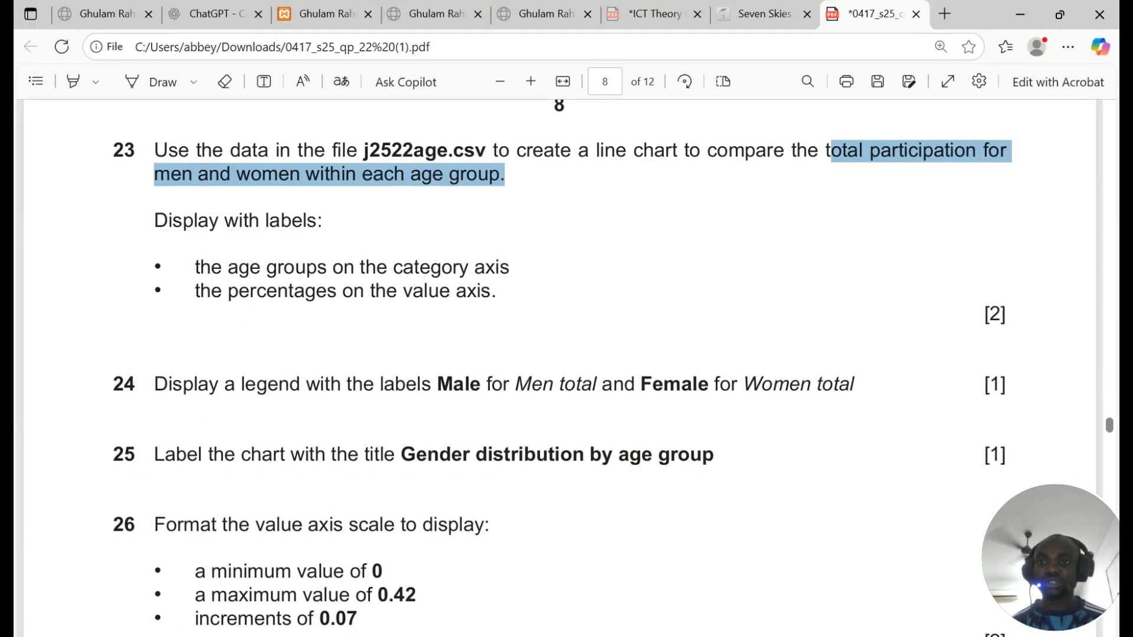
Step: Check question 23's category-axis requirement and add axis titles from the chart elements list
{"action": "left_click_drag", "start_coordinate": [200, 267], "coordinate": [510, 268]}
{"action": "key", "text": "alt+Tab"}
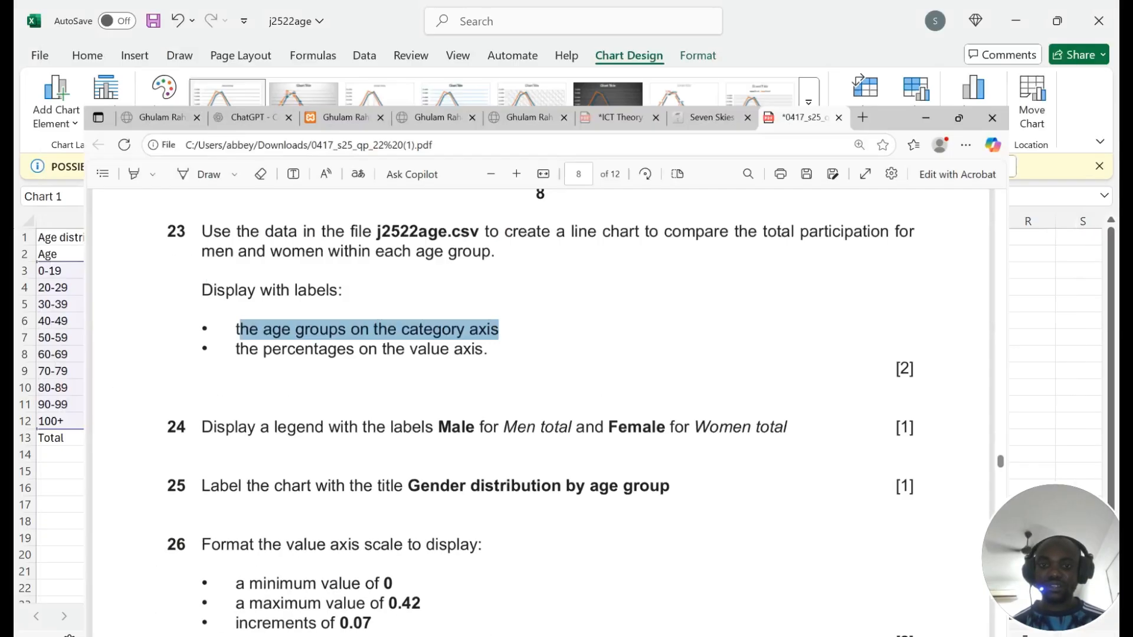
{"action": "left_click", "coordinate": [982, 265]}
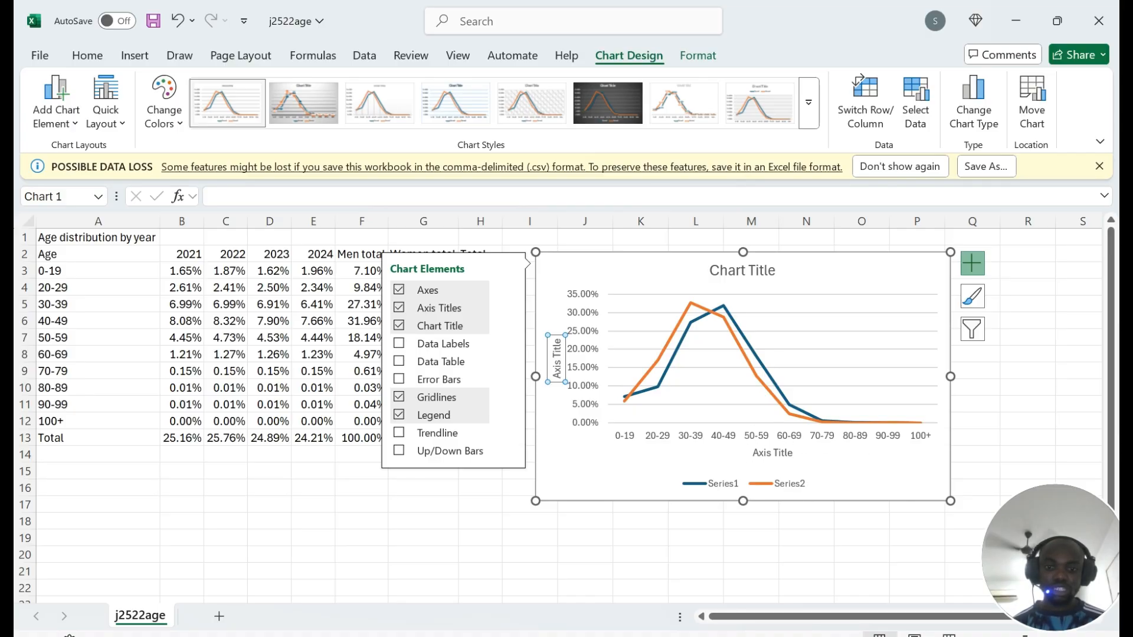
{"action": "key", "text": "alt+Tab"}
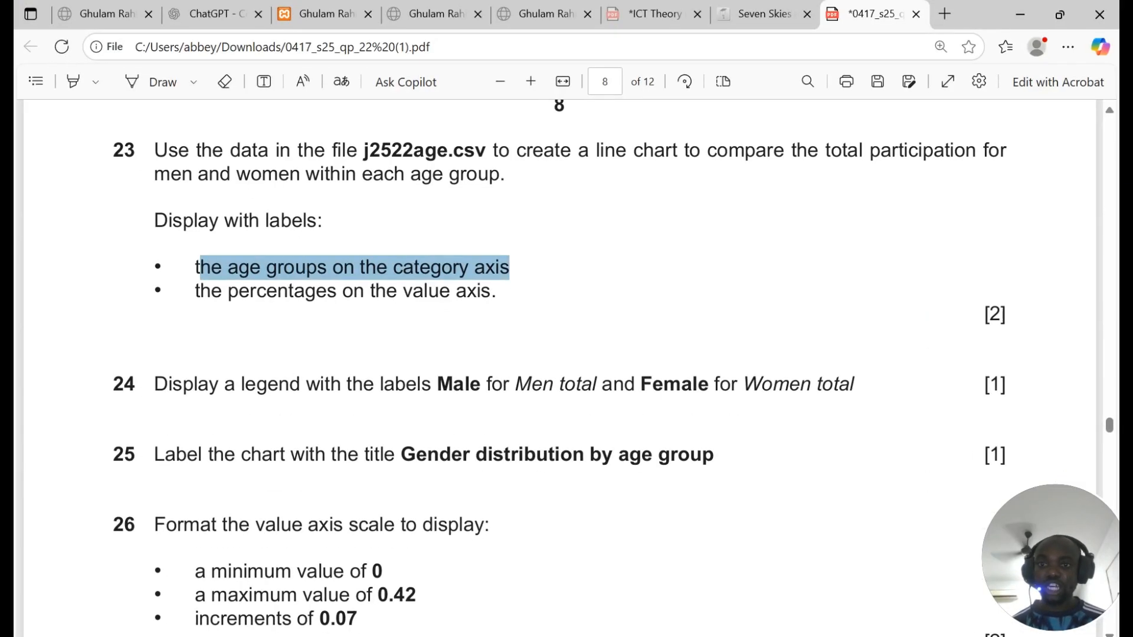
{"action": "key", "text": "alt+Tab"}
Step: Change the horizontal axis title to 'Age group'
{"action": "left_click", "coordinate": [773, 452]}
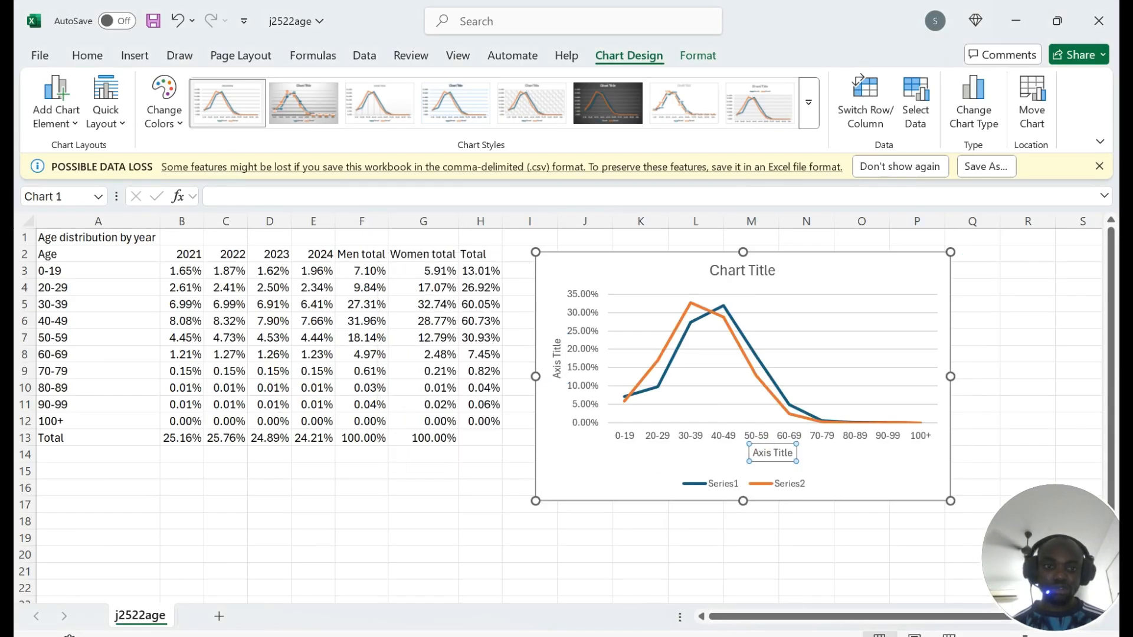
{"action": "triple_click", "coordinate": [773, 452]}
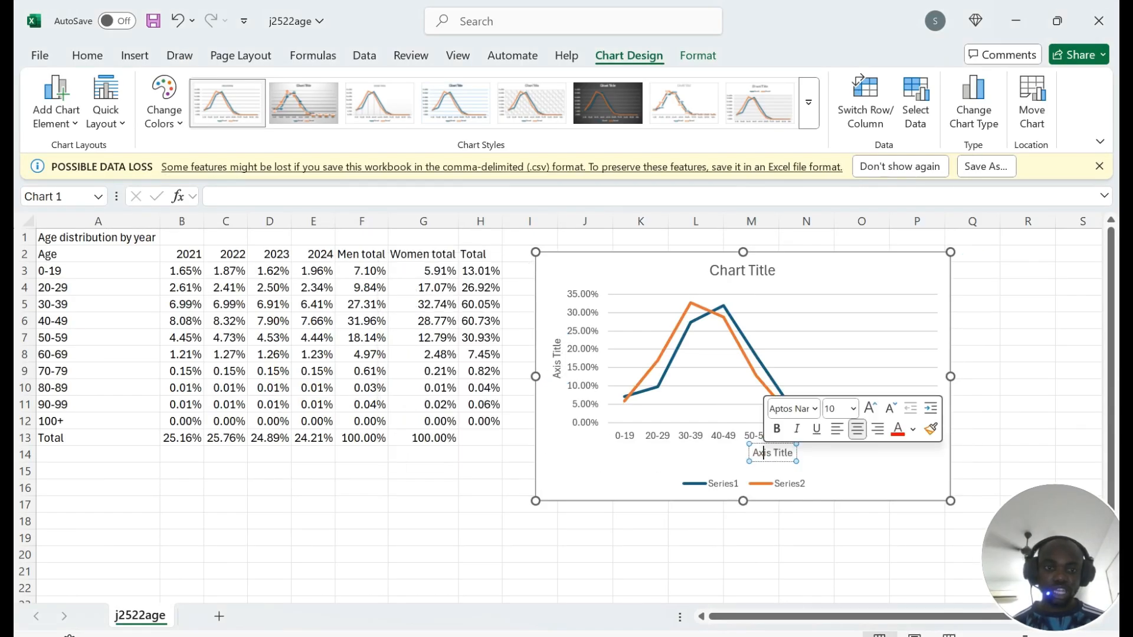
{"action": "type", "text": "Age"}
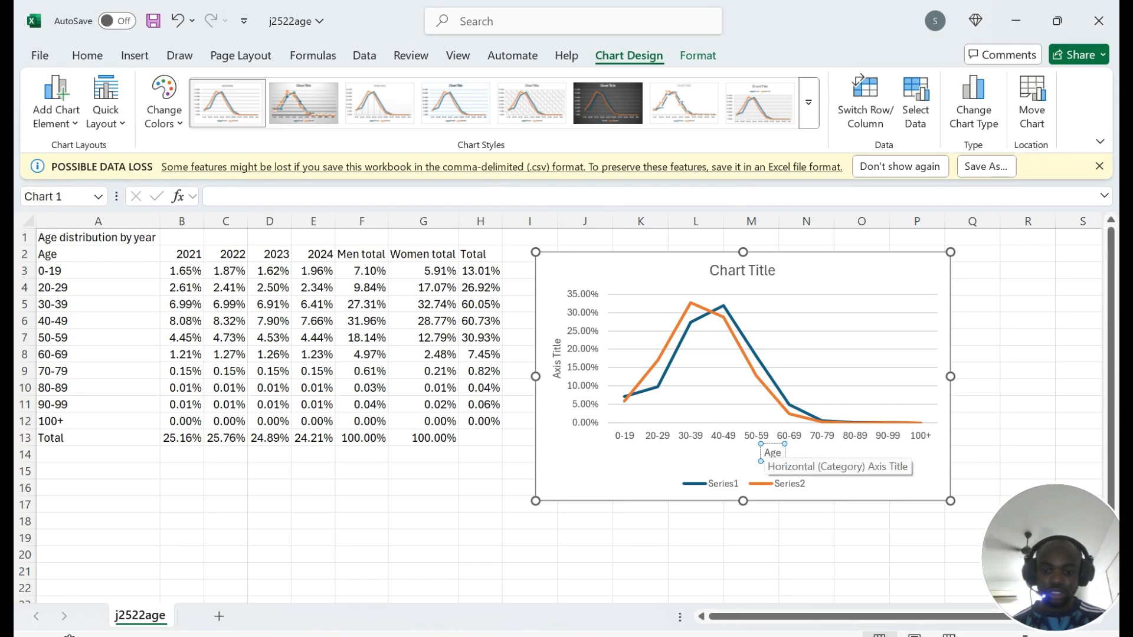
{"action": "type", "text": " group"}
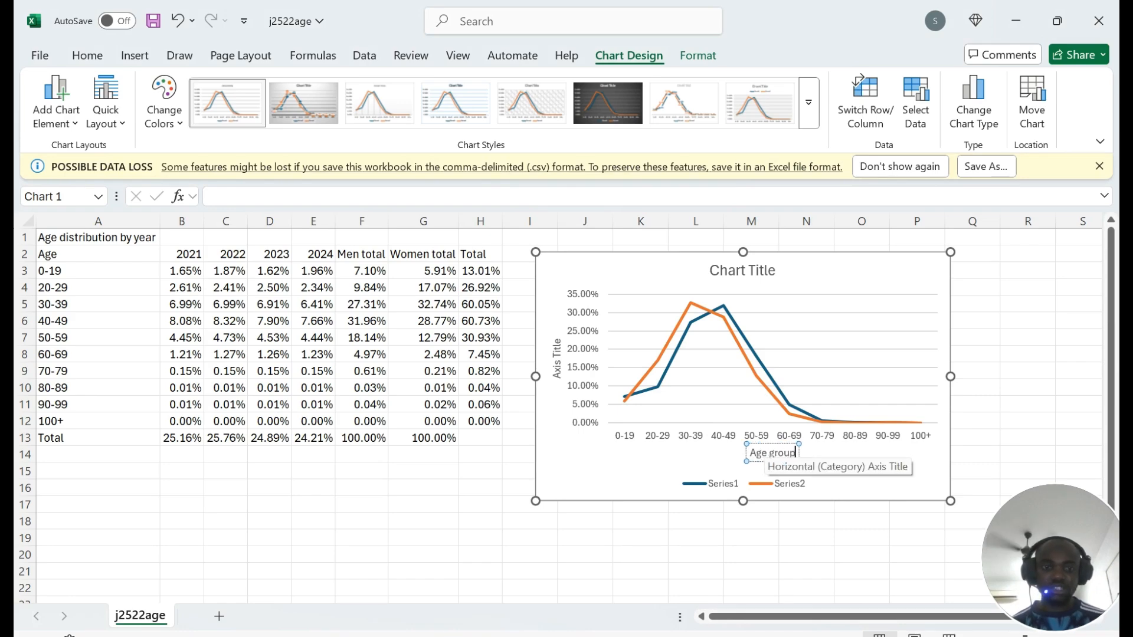
{"action": "left_click", "coordinate": [630, 443]}
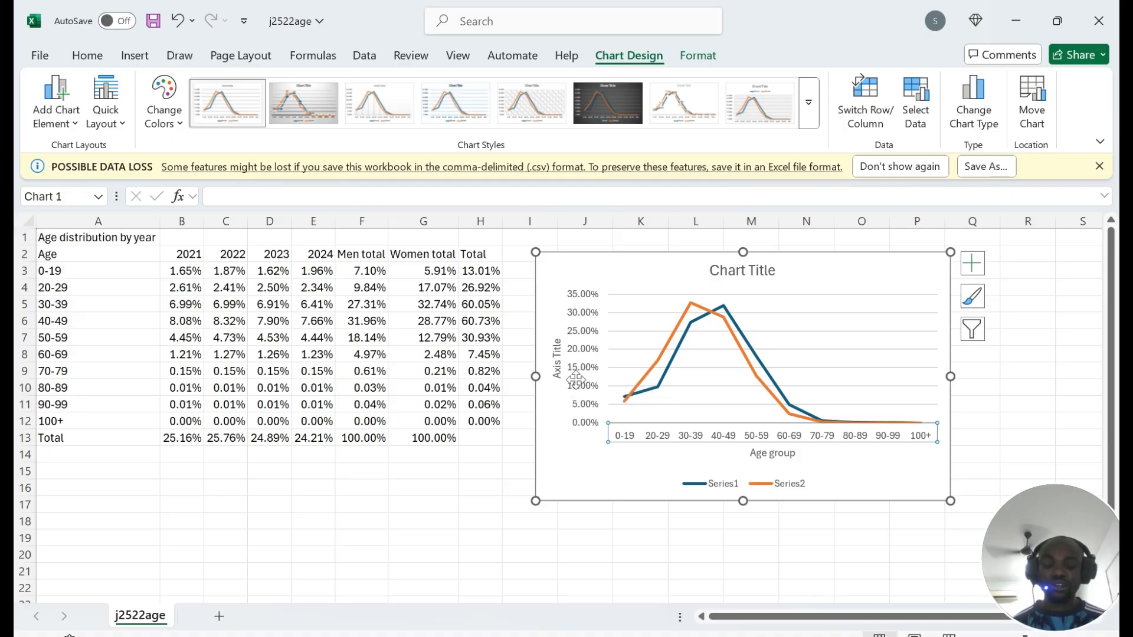
{"action": "key", "text": "alt+Tab"}
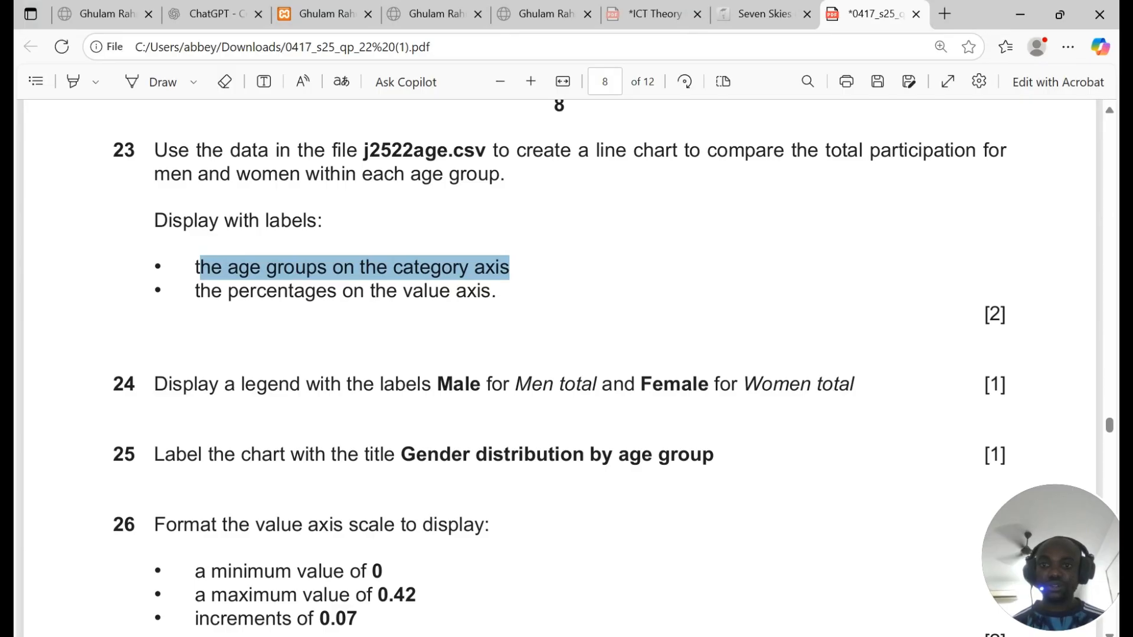
Step: Copy 'percentages' from question 23 and paste it as the vertical axis title
{"action": "double_click", "coordinate": [282, 291]}
{"action": "key", "text": "ctrl+c"}
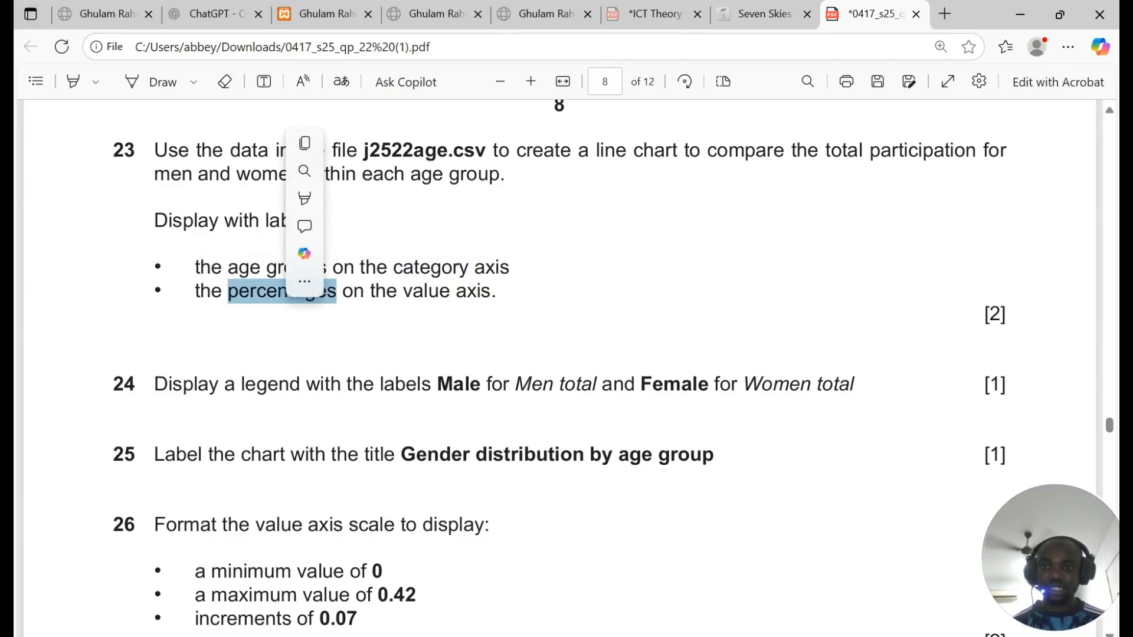
{"action": "key", "text": "alt+Tab"}
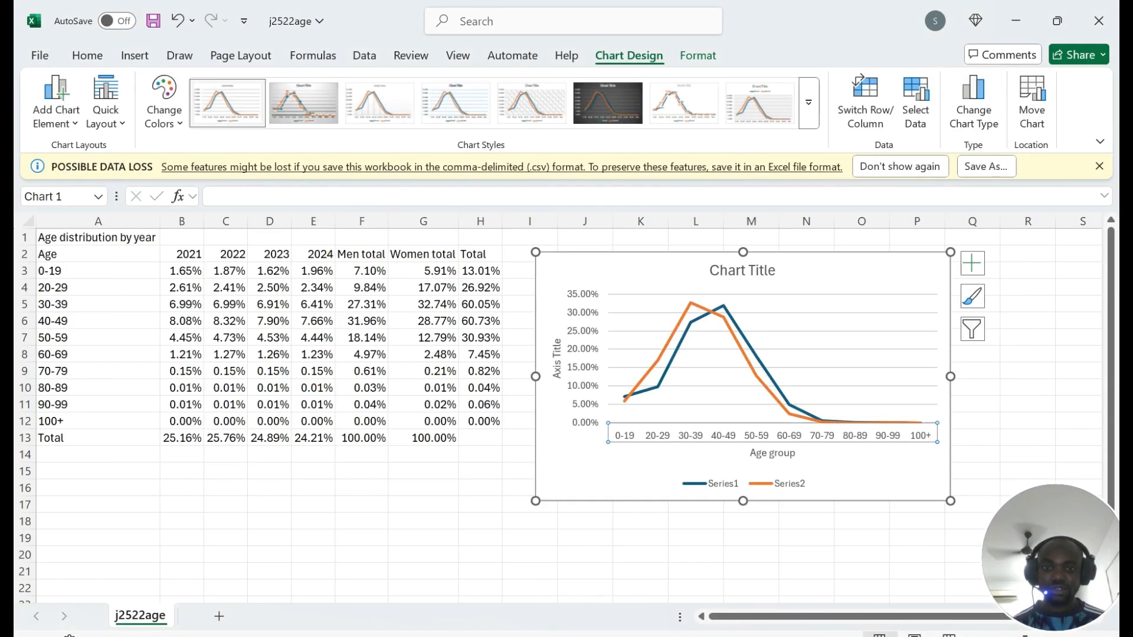
{"action": "triple_click", "coordinate": [556, 359]}
{"action": "key", "text": "ctrl+v"}
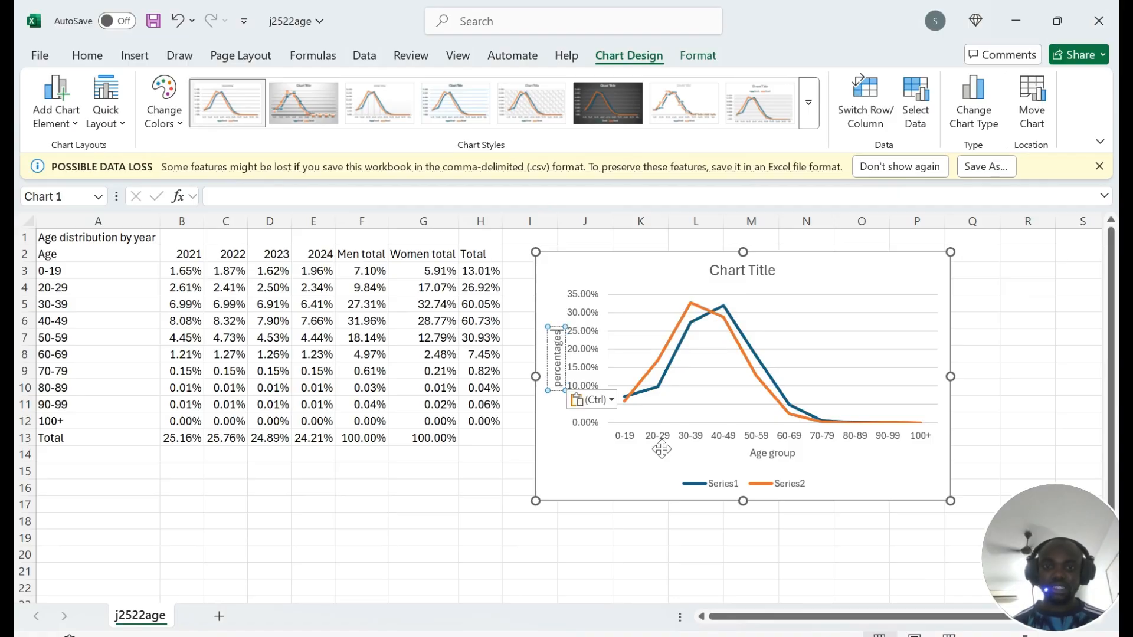
Step: Read further in the question, then select the chart legend and open its context menu
{"action": "key", "text": "alt+Tab"}
{"action": "scroll", "coordinate": [566, 366], "scroll_direction": "down", "scroll_amount": 3}
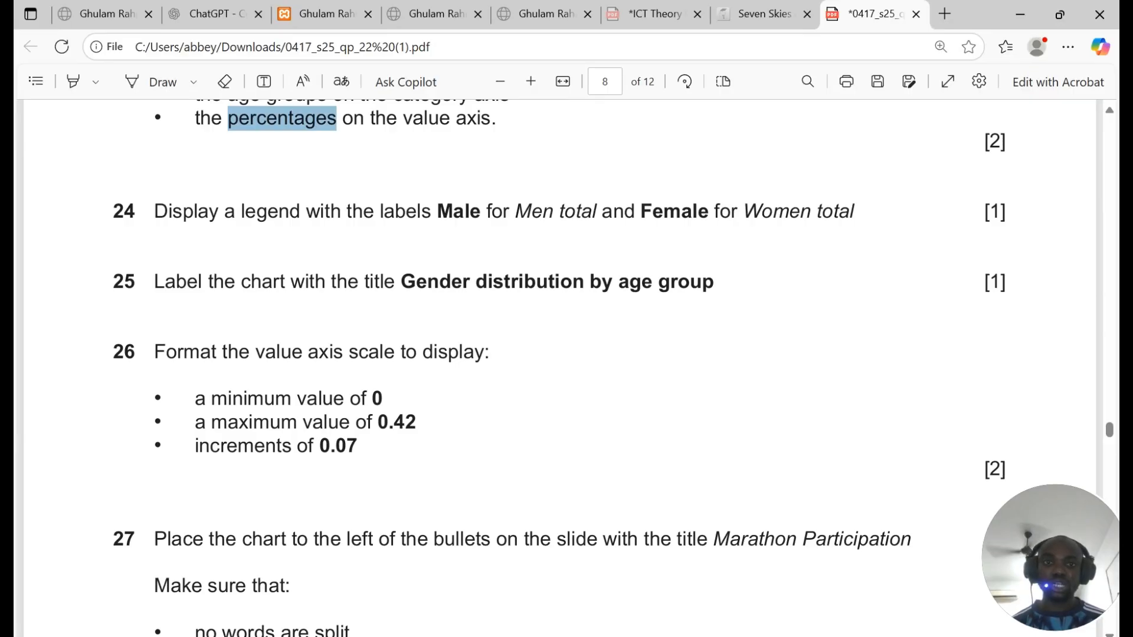
{"action": "key", "text": "alt+Tab"}
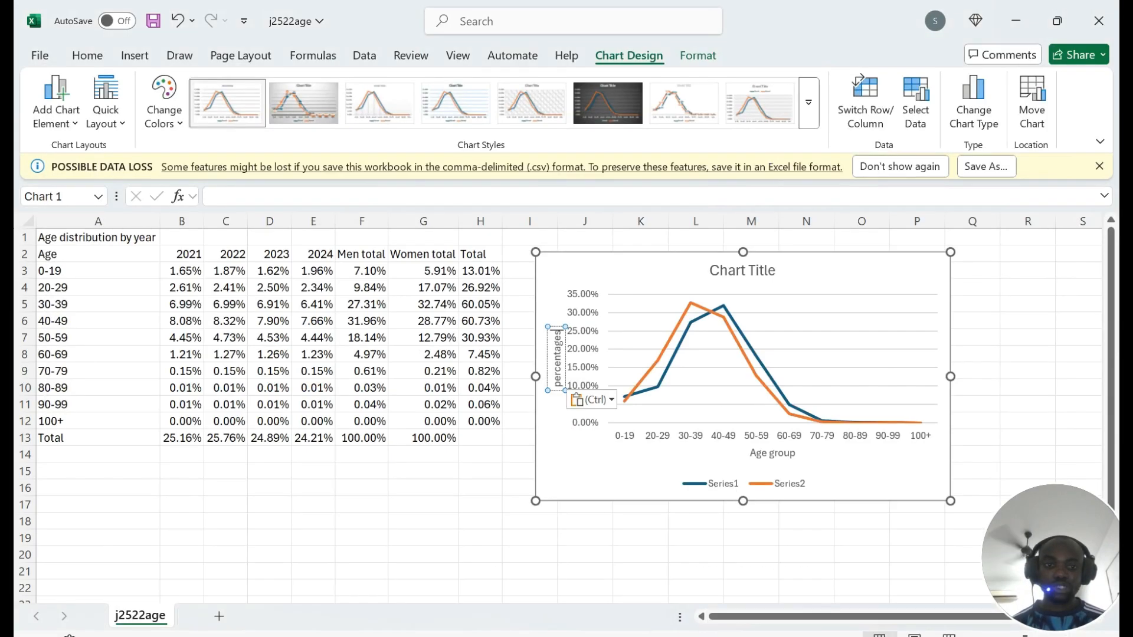
{"action": "left_click", "coordinate": [732, 483]}
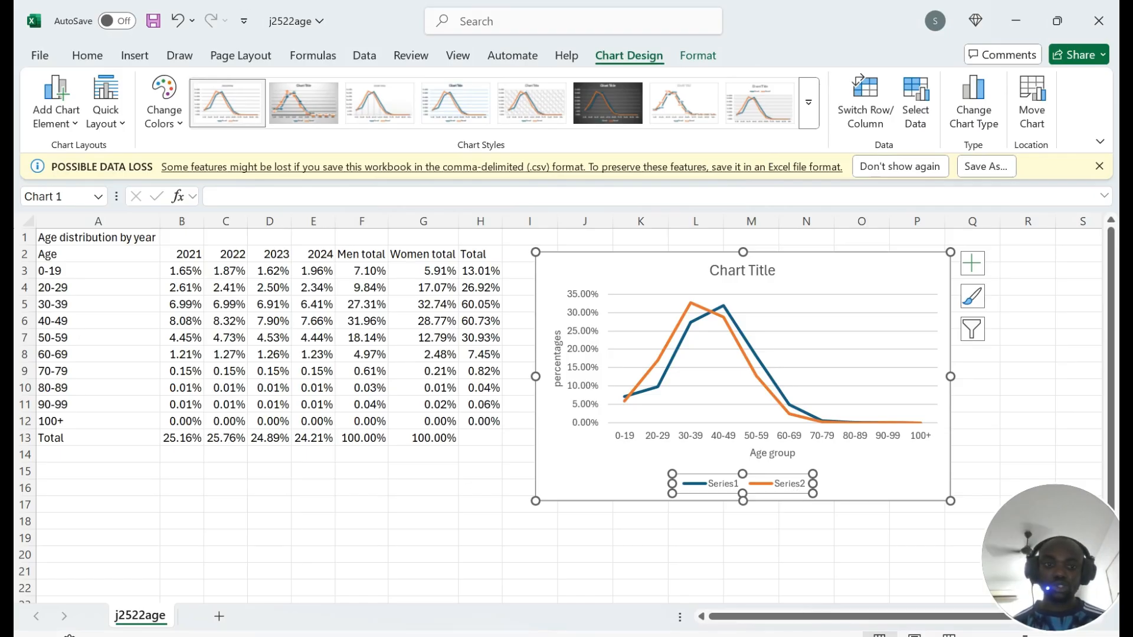
{"action": "right_click", "coordinate": [768, 486]}
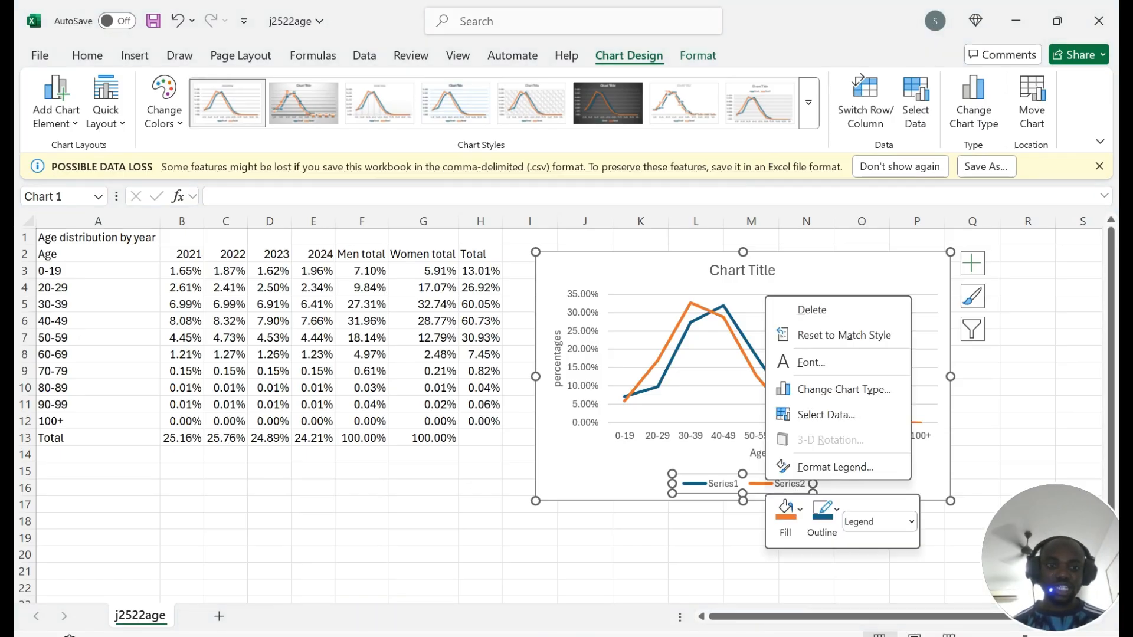
Step: In Select Data Source, name the first series 'Men total' from cell F2
{"action": "left_click", "coordinate": [807, 418]}
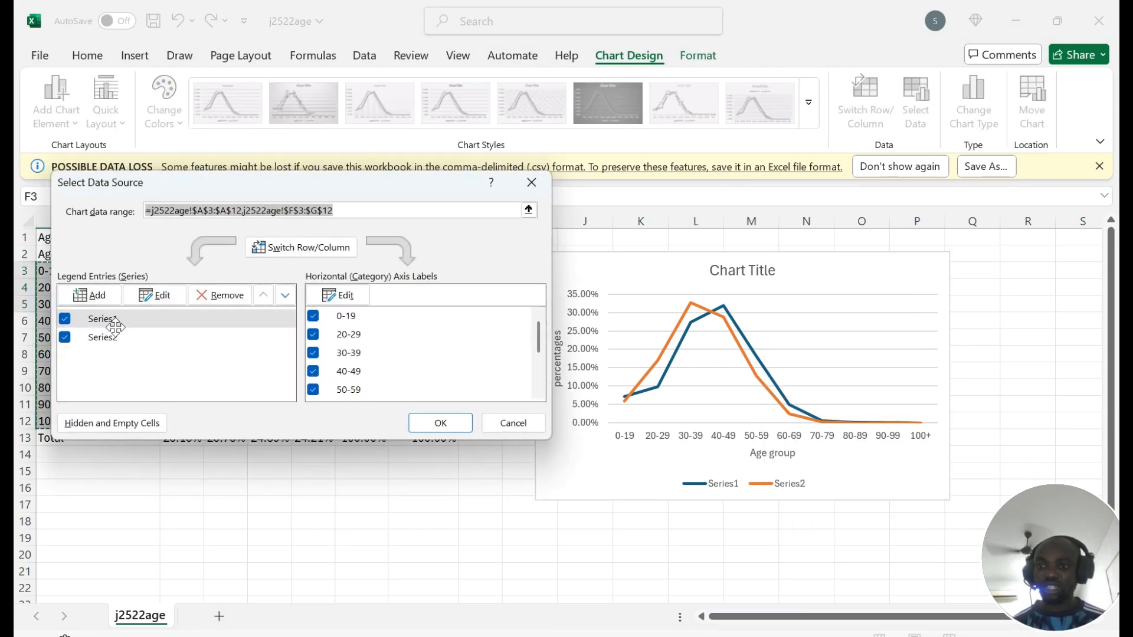
{"action": "left_click", "coordinate": [145, 293]}
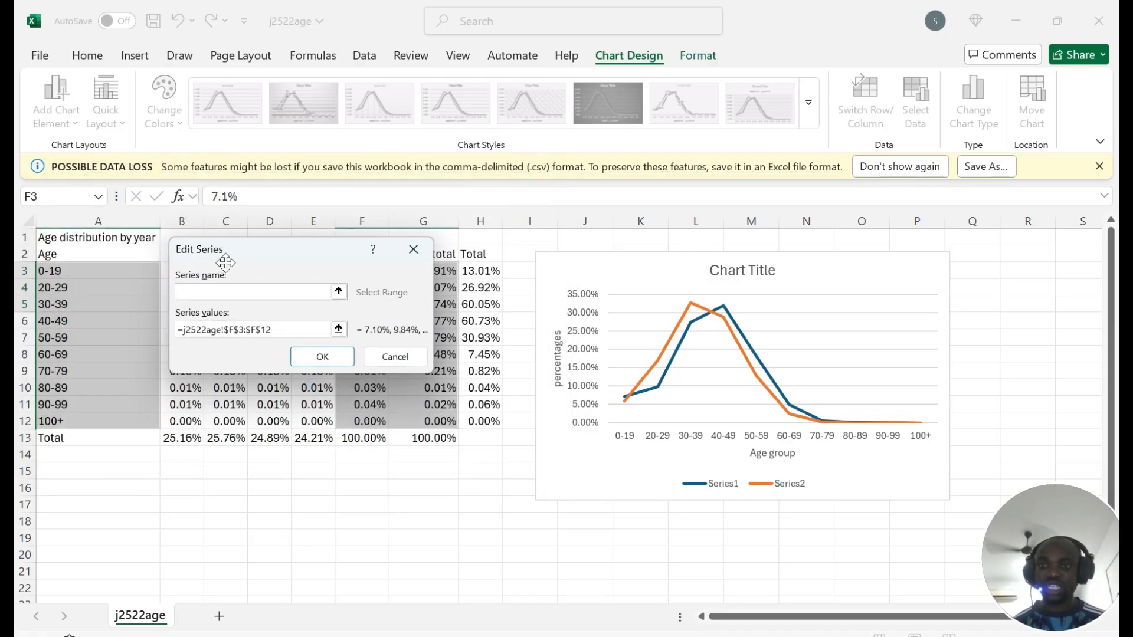
{"action": "left_click_drag", "start_coordinate": [225, 262], "coordinate": [544, 279]}
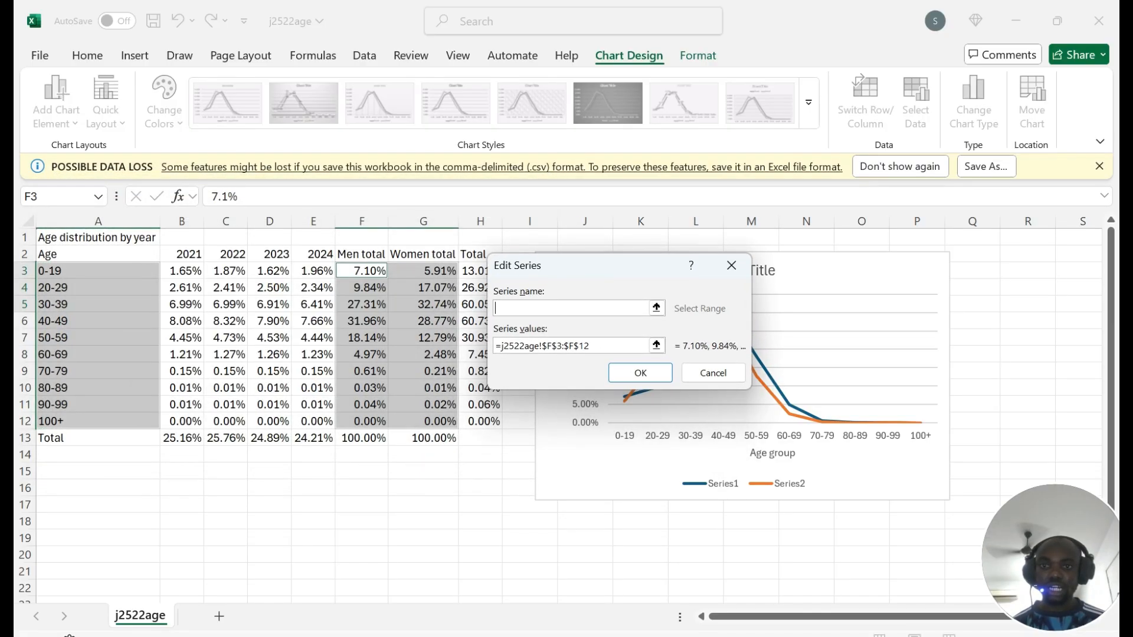
{"action": "left_click", "coordinate": [362, 254]}
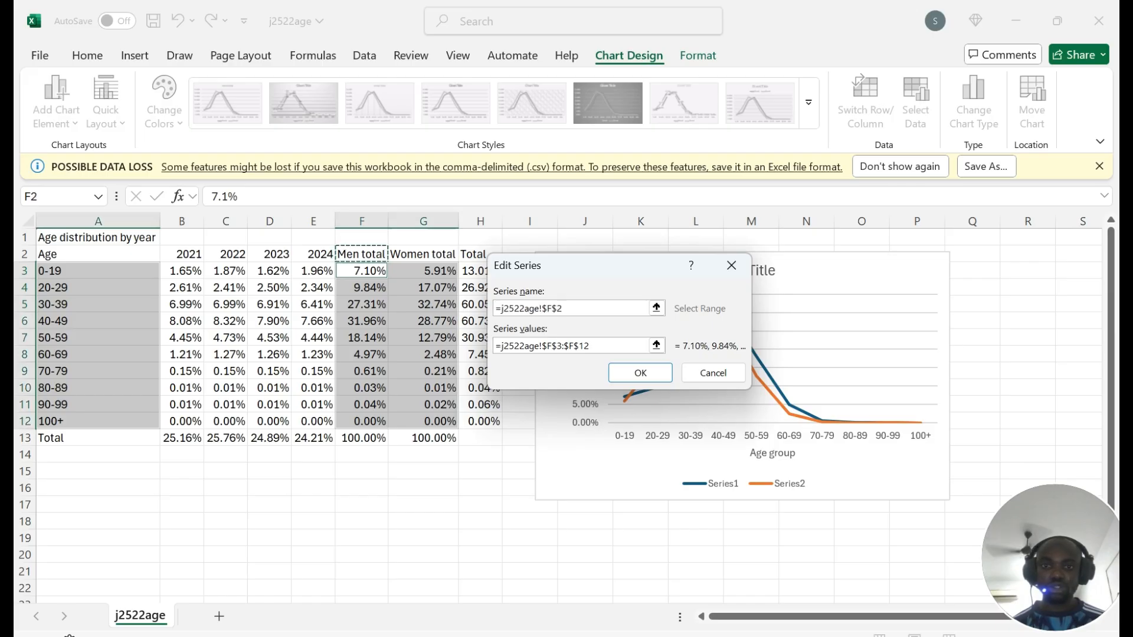
{"action": "left_click_drag", "start_coordinate": [362, 255], "coordinate": [423, 254]}
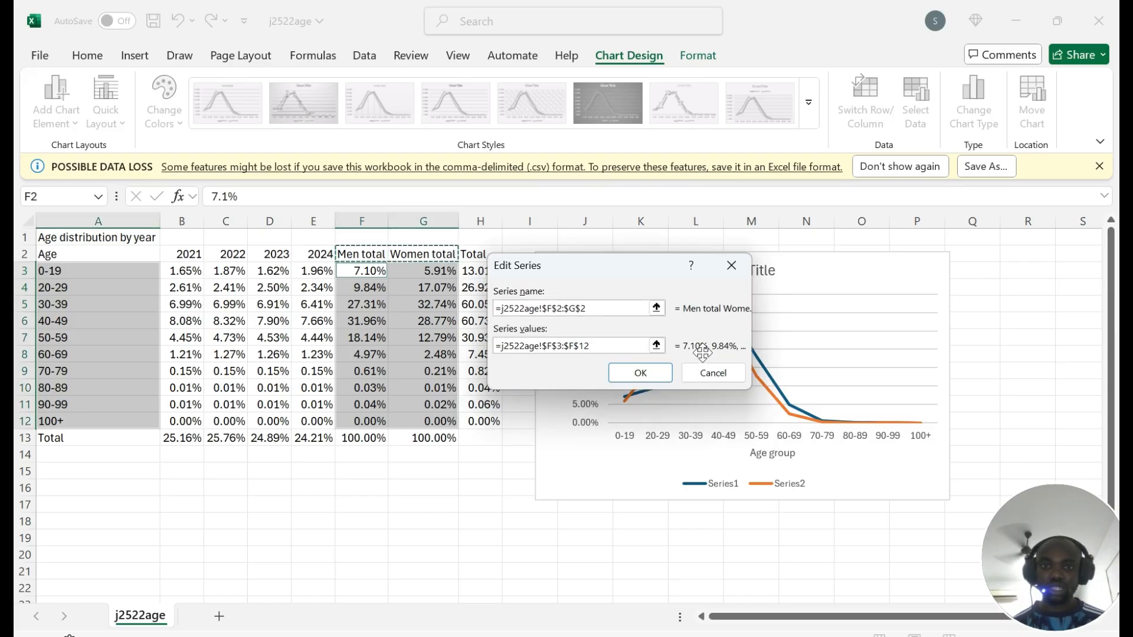
{"action": "left_click", "coordinate": [640, 373]}
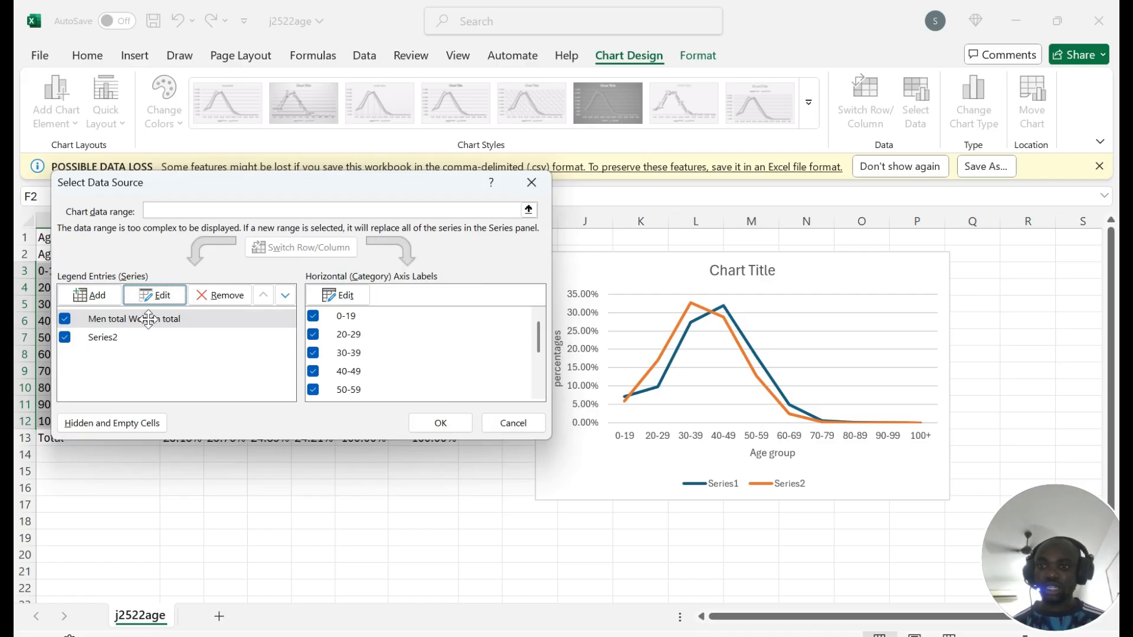
{"action": "left_click", "coordinate": [155, 295]}
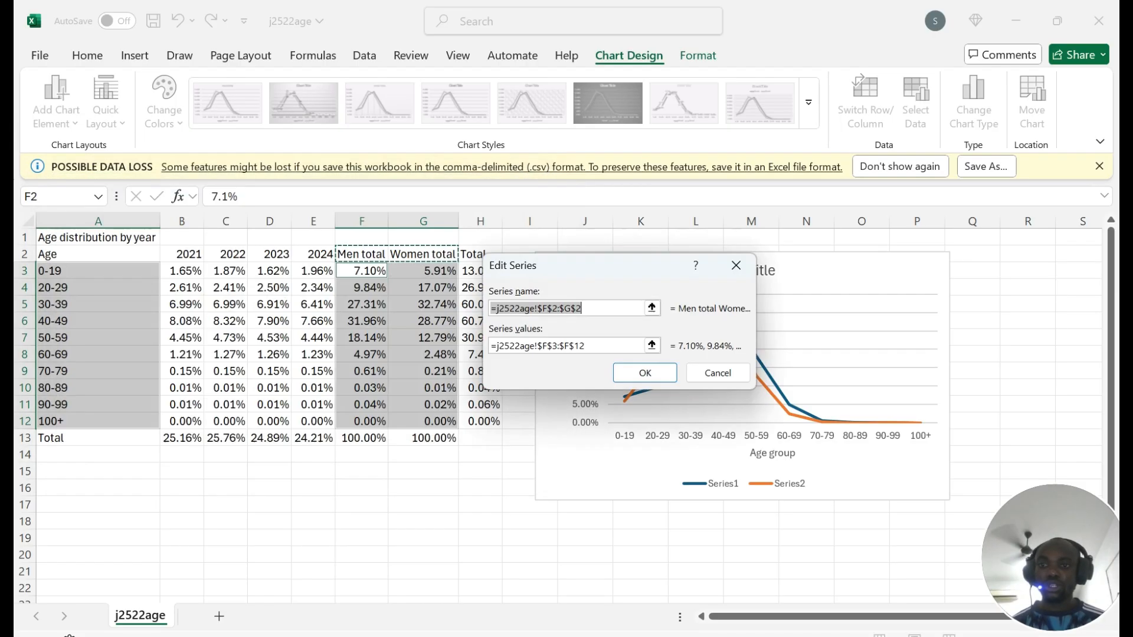
{"action": "left_click", "coordinate": [382, 254]}
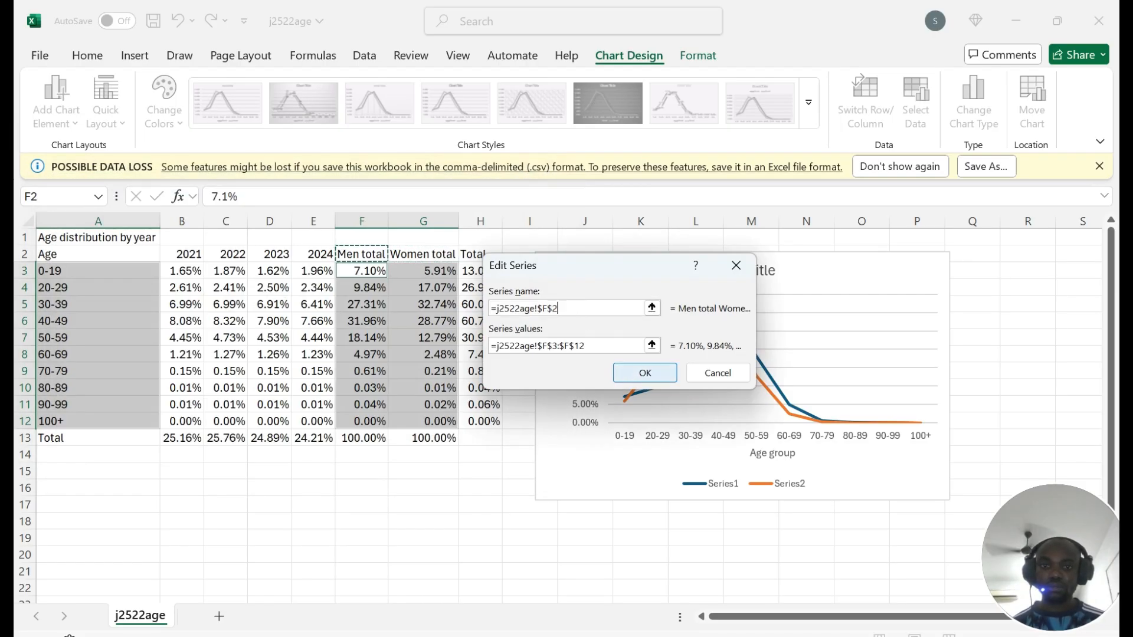
{"action": "left_click", "coordinate": [637, 375]}
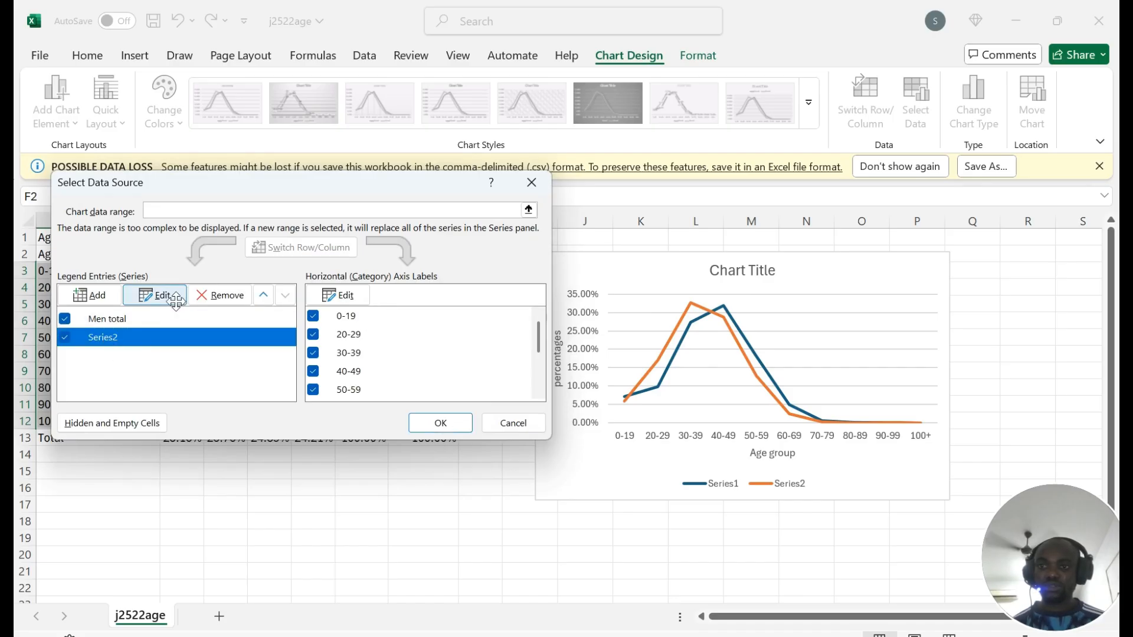
Step: Name the second series 'Women total' from cell G2 and apply the changes to the chart
{"action": "left_click", "coordinate": [154, 295]}
{"action": "left_click", "coordinate": [423, 254]}
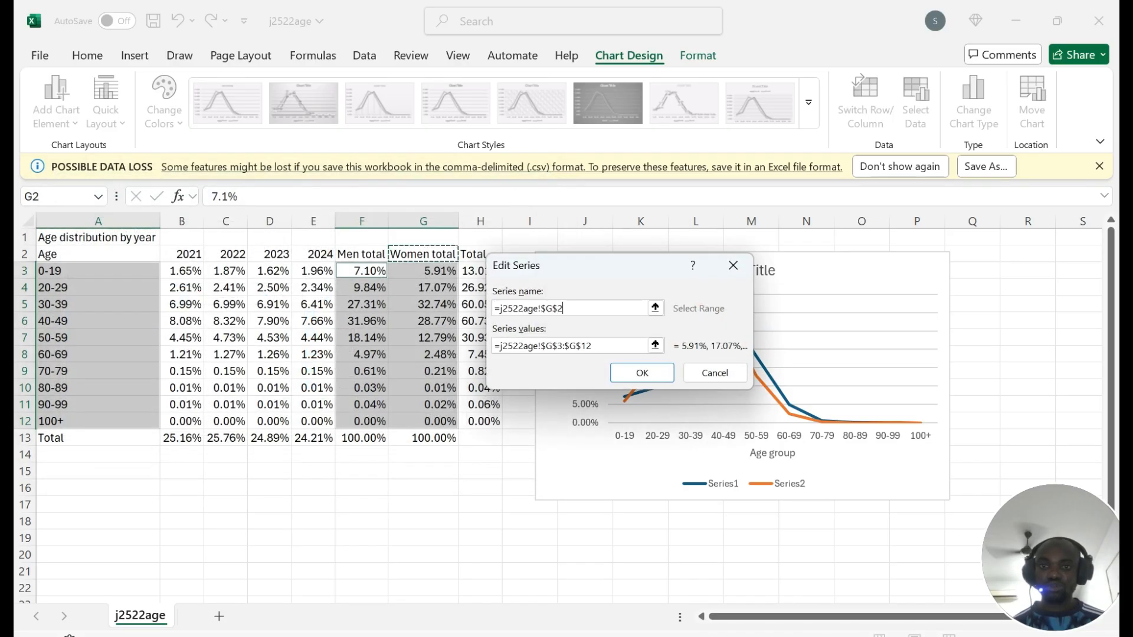
{"action": "left_click", "coordinate": [642, 372]}
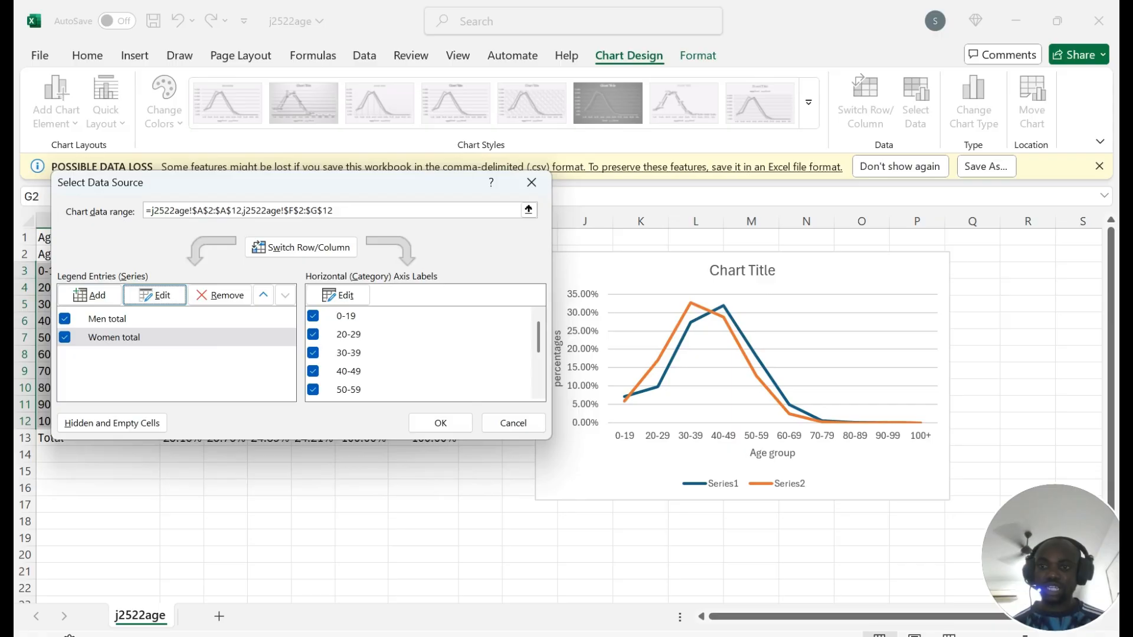
{"action": "left_click", "coordinate": [108, 319]}
{"action": "left_click", "coordinate": [441, 423]}
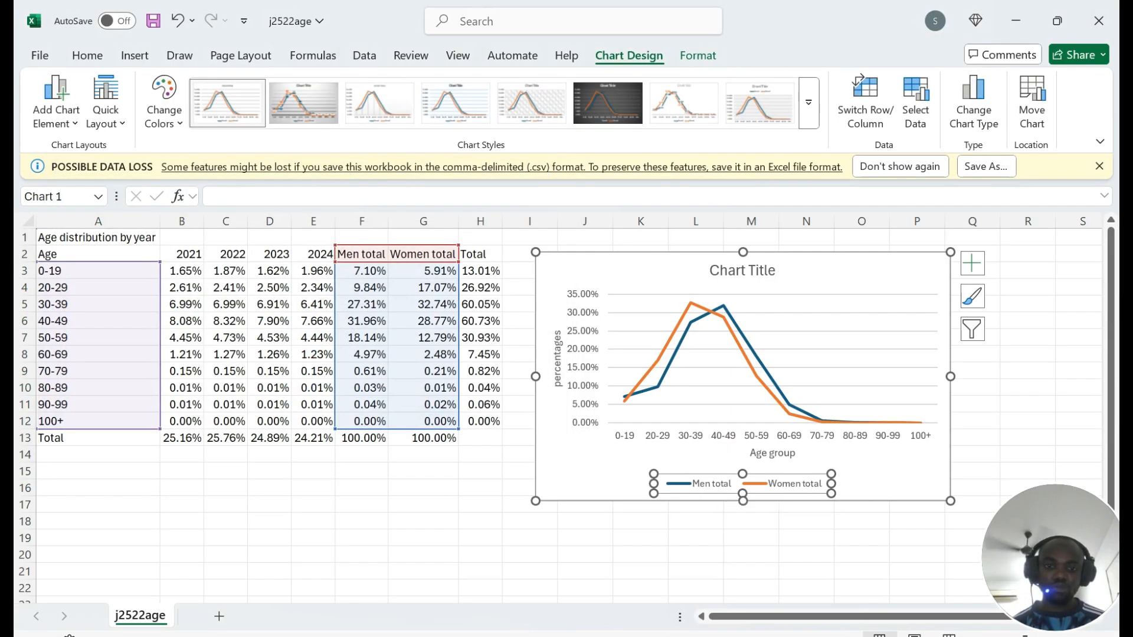
{"action": "key", "text": "alt+Tab"}
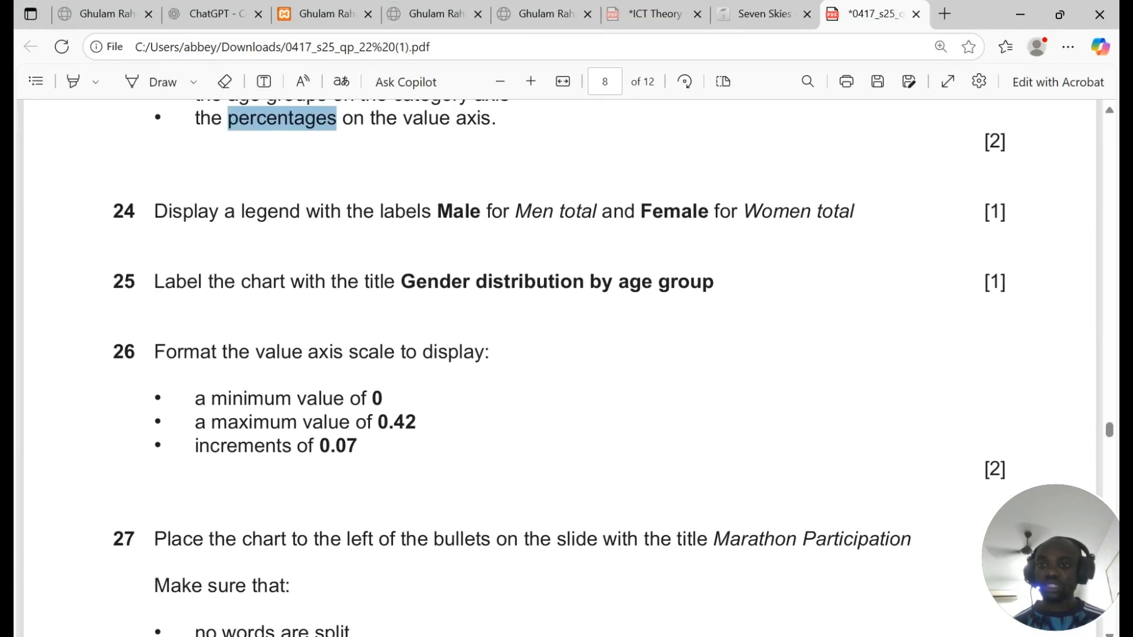
Step: Copy 'Gender distribution by age group' from question 25 and paste it as the chart title
{"action": "scroll", "coordinate": [238, 169], "scroll_direction": "down", "scroll_amount": 1}
{"action": "left_click_drag", "start_coordinate": [154, 194], "coordinate": [721, 198]}
{"action": "left_click", "coordinate": [452, 206]}
{"action": "key", "text": "ctrl+c"}
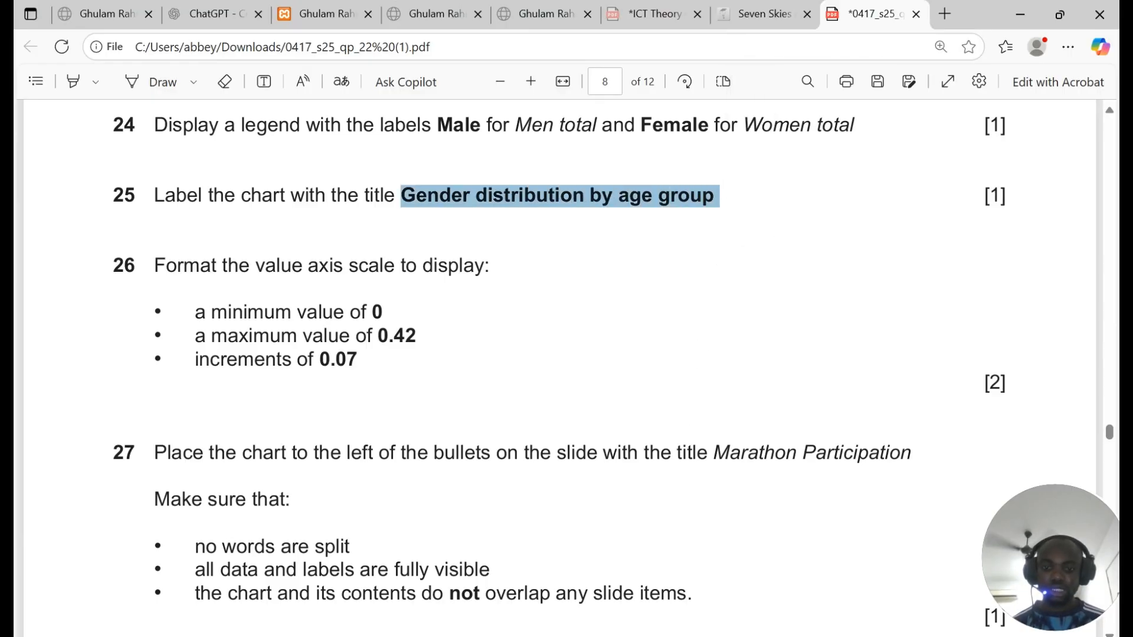
{"action": "key", "text": "alt+Tab"}
{"action": "triple_click", "coordinate": [715, 267]}
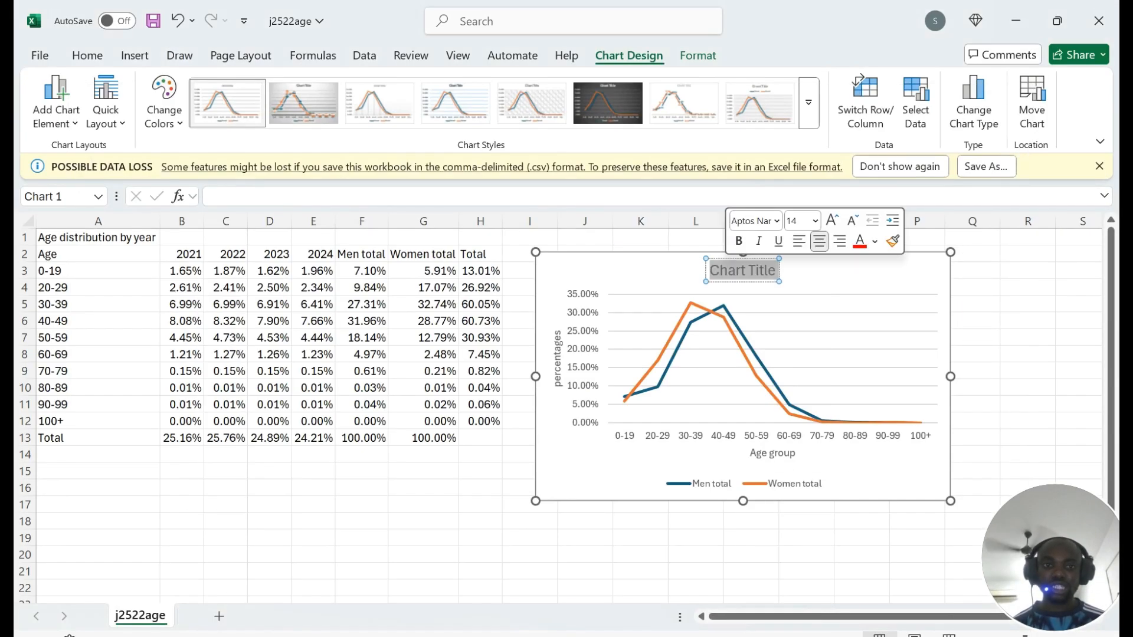
{"action": "key", "text": "ctrl+v"}
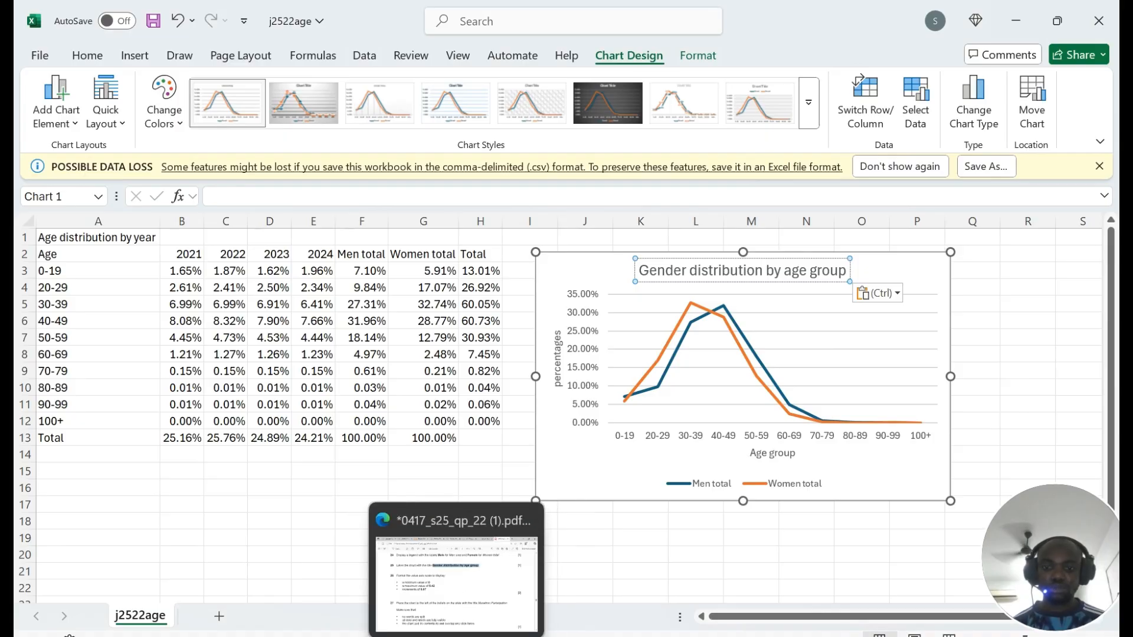
Step: Read question 26's axis-scale instruction, then select the value axis and open its context menu
{"action": "left_click", "coordinate": [450, 636]}
{"action": "left_click", "coordinate": [519, 318]}
{"action": "left_click_drag", "start_coordinate": [154, 267], "coordinate": [490, 267]}
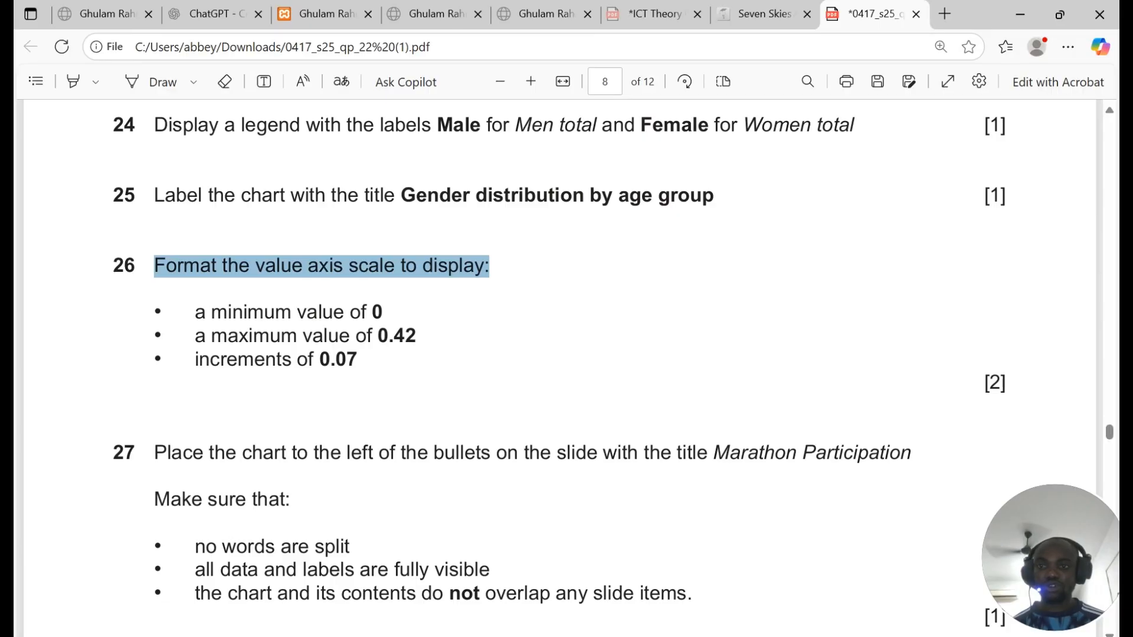
{"action": "key", "text": "alt+Tab"}
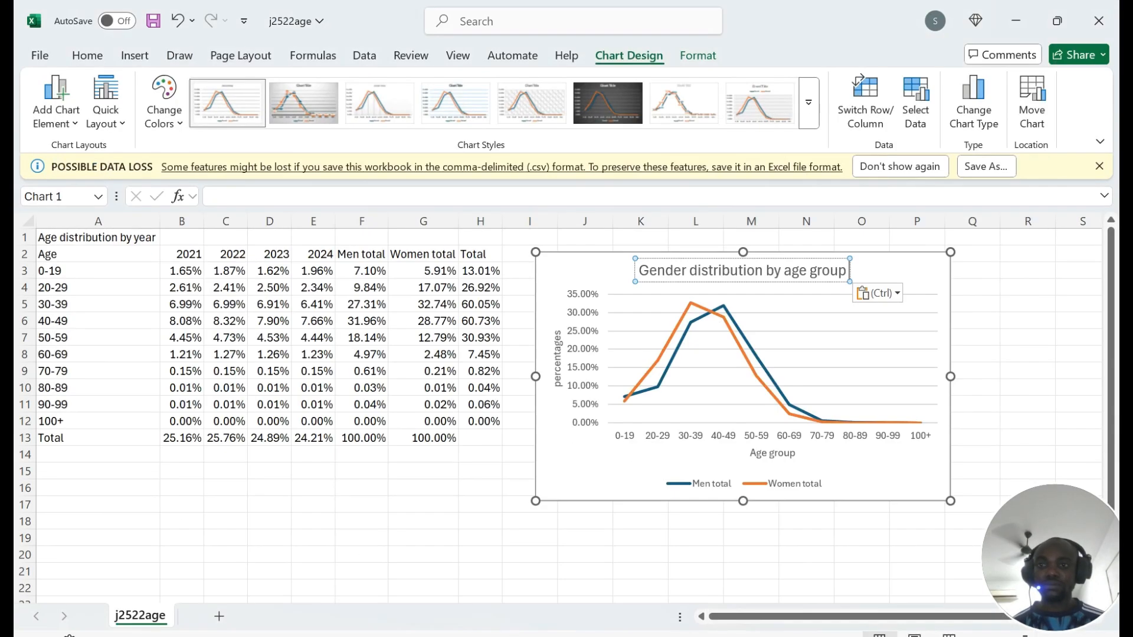
{"action": "left_click", "coordinate": [594, 342]}
{"action": "right_click", "coordinate": [584, 308]}
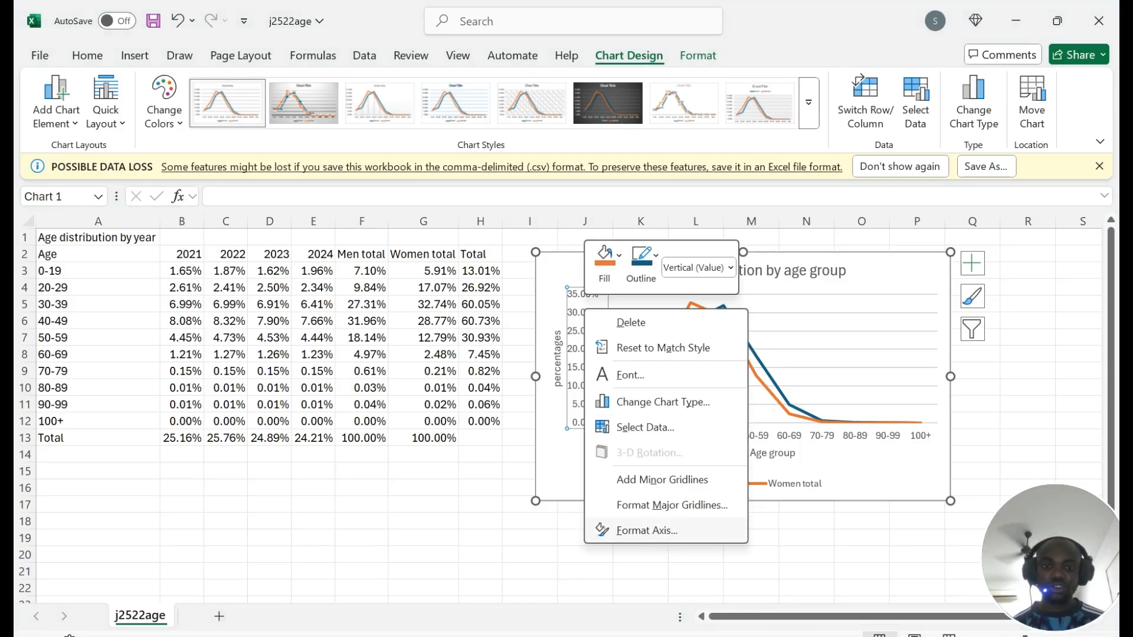
Step: Format the value axis with minimum 0, maximum 0.42 and major unit 0.07
{"action": "left_click", "coordinate": [648, 531]}
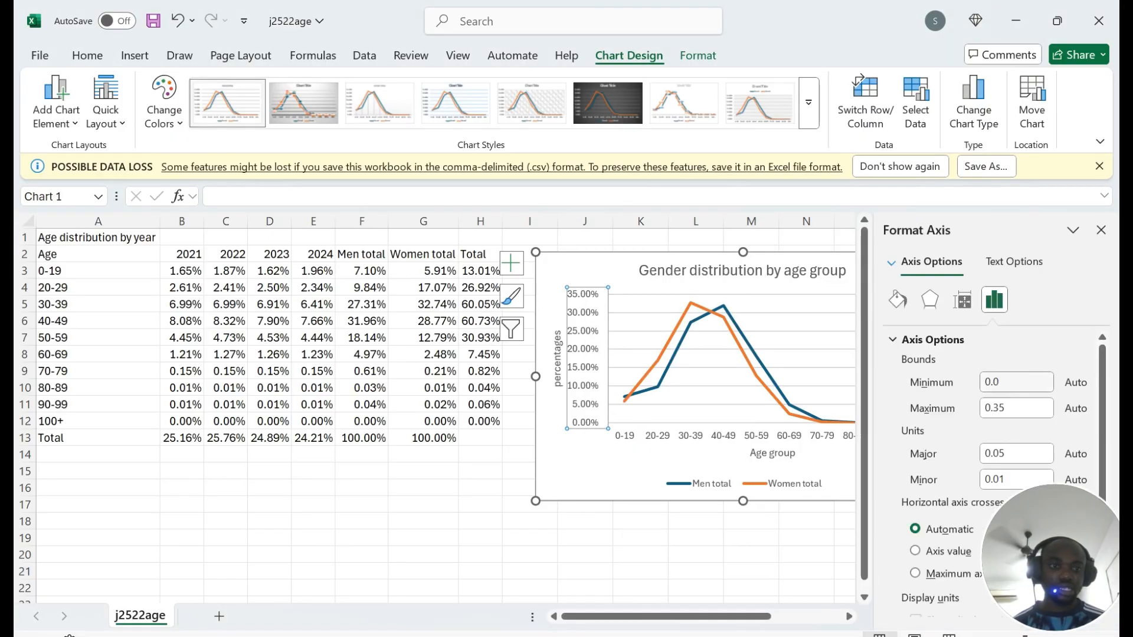
{"action": "left_click", "coordinate": [1006, 407]}
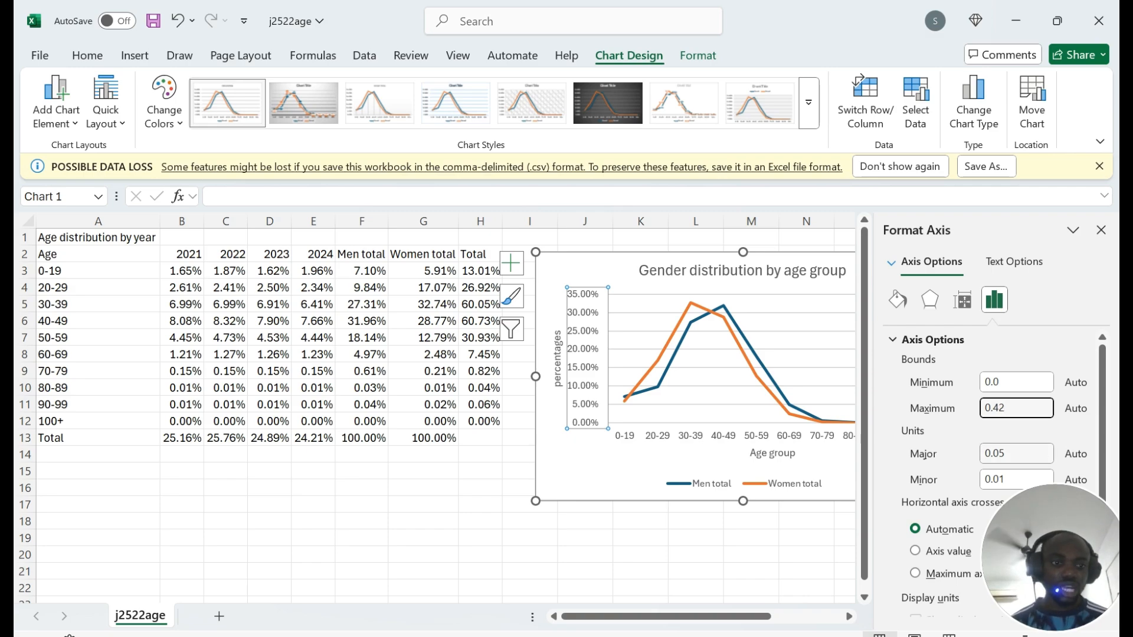
{"action": "left_click", "coordinate": [1036, 454]}
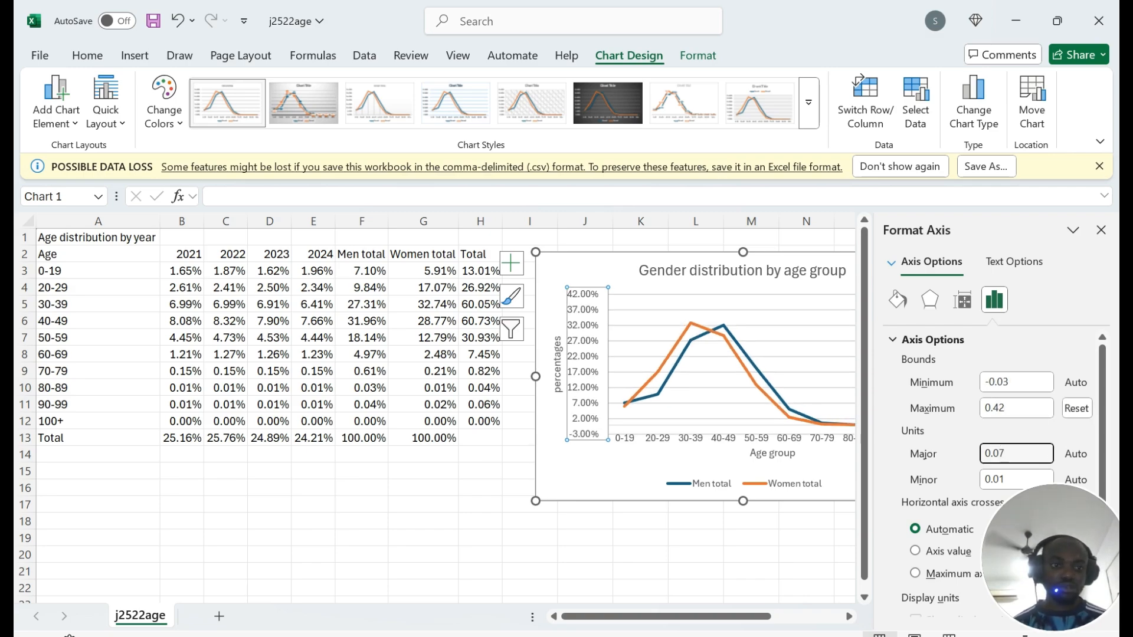
{"action": "left_click", "coordinate": [1021, 408]}
{"action": "left_click", "coordinate": [1021, 382]}
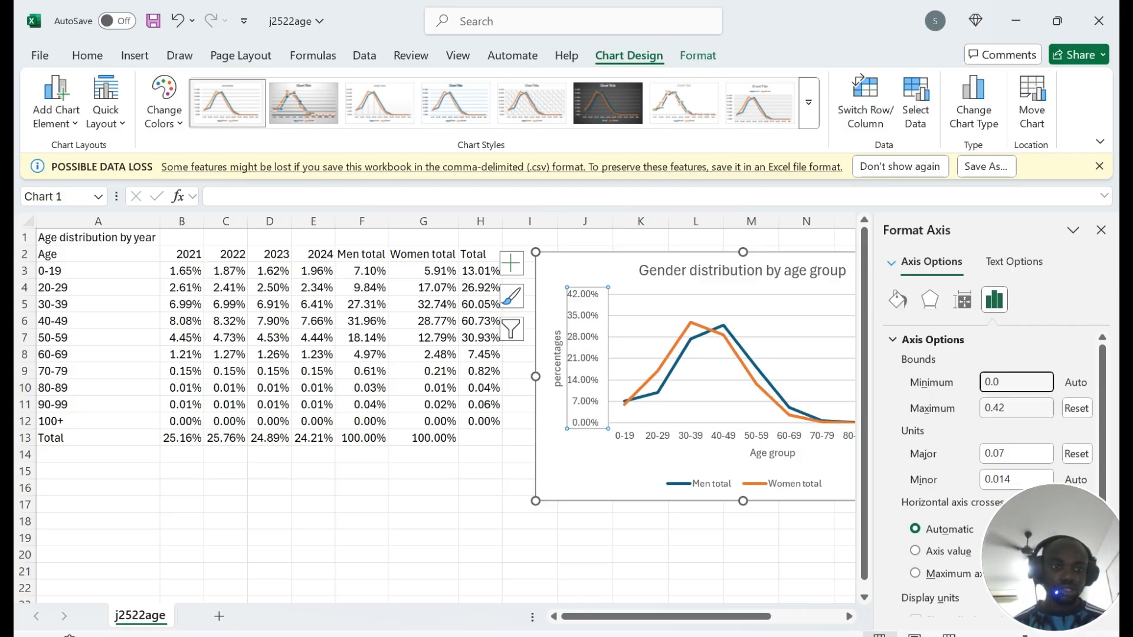
{"action": "left_click", "coordinate": [1024, 408]}
{"action": "left_click", "coordinate": [1027, 453]}
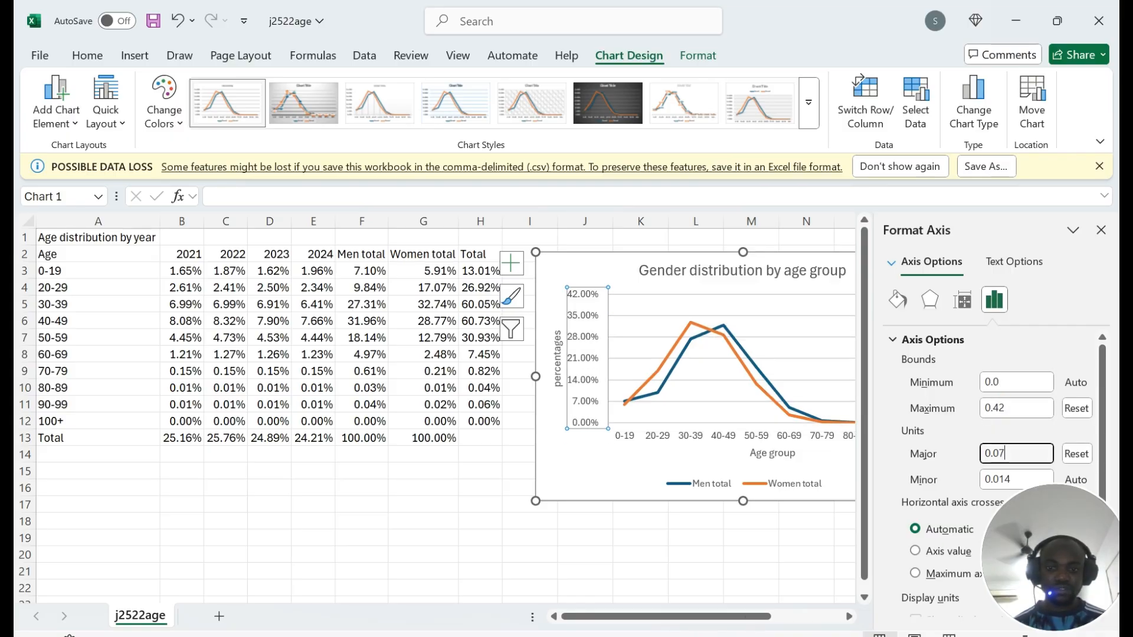
Step: Bring the question paper forward and scroll to question 27
{"action": "left_click", "coordinate": [493, 635]}
{"action": "left_click", "coordinate": [457, 636]}
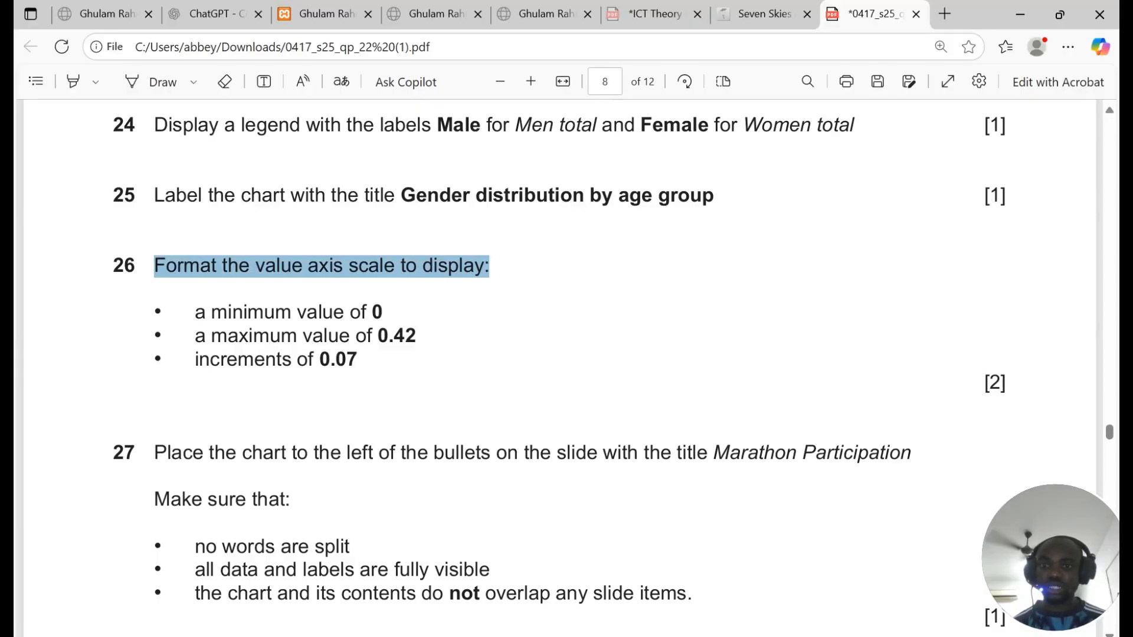
{"action": "scroll", "coordinate": [373, 488], "scroll_direction": "down", "scroll_amount": 3}
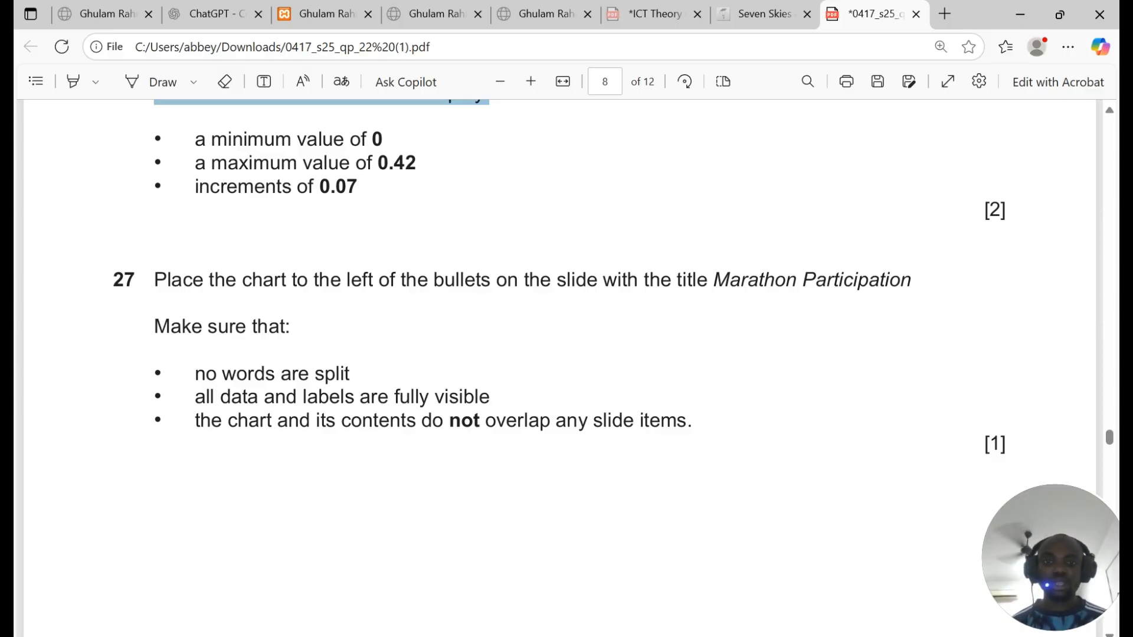
Step: Close the Format Axis pane, hide the other windows and bring up the PowerPoint presentation
{"action": "left_click", "coordinate": [460, 635]}
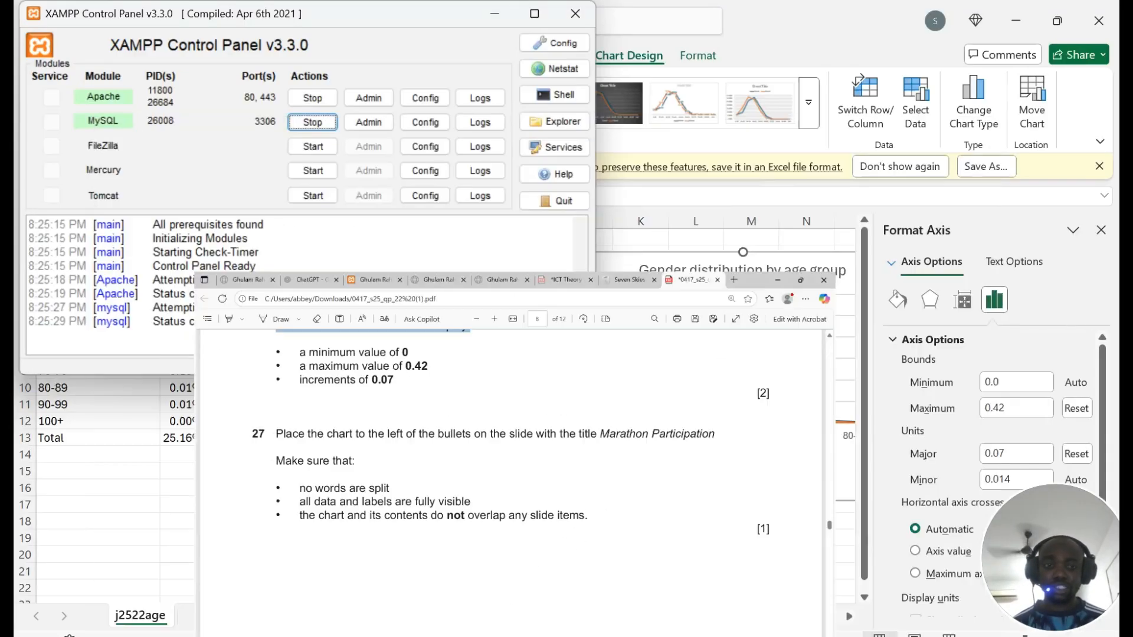
{"action": "left_click", "coordinate": [575, 18]}
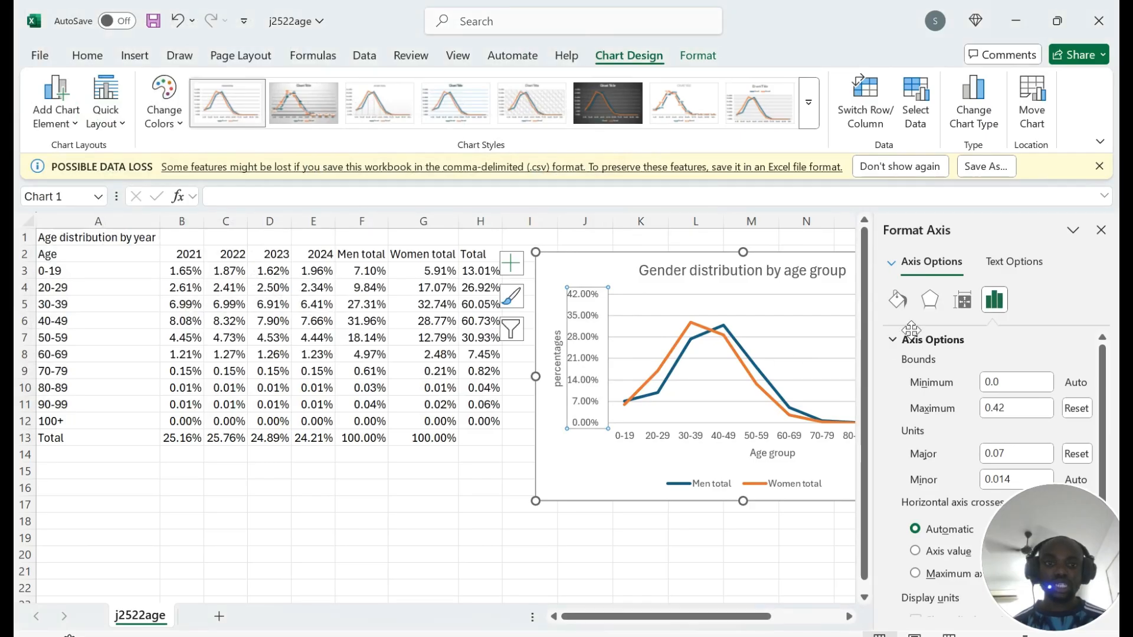
{"action": "left_click", "coordinate": [1102, 230]}
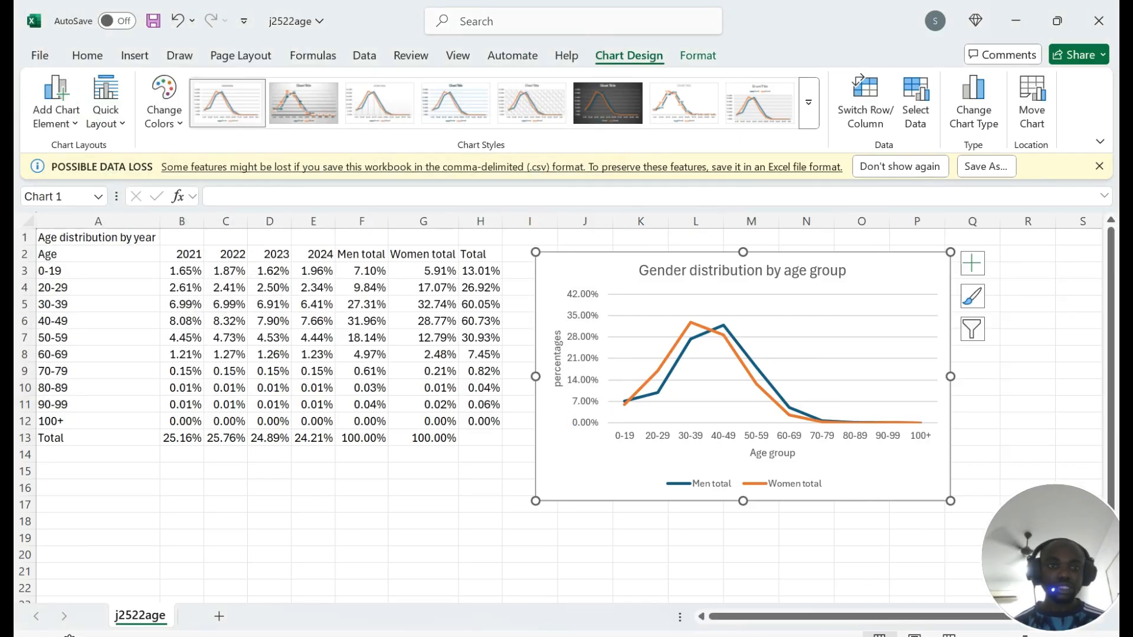
{"action": "mouse_move", "coordinate": [723, 636]}
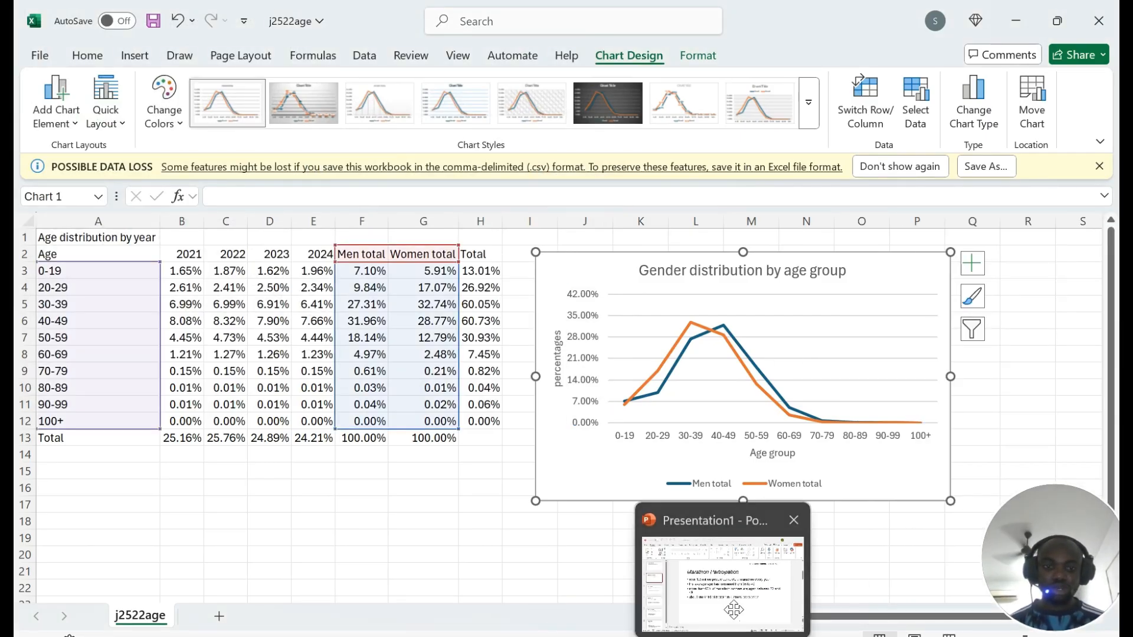
{"action": "left_click", "coordinate": [734, 609]}
Step: Narrow the bullet box on the Marathon Participation slide and paste the chart to its left
{"action": "left_click", "coordinate": [398, 291]}
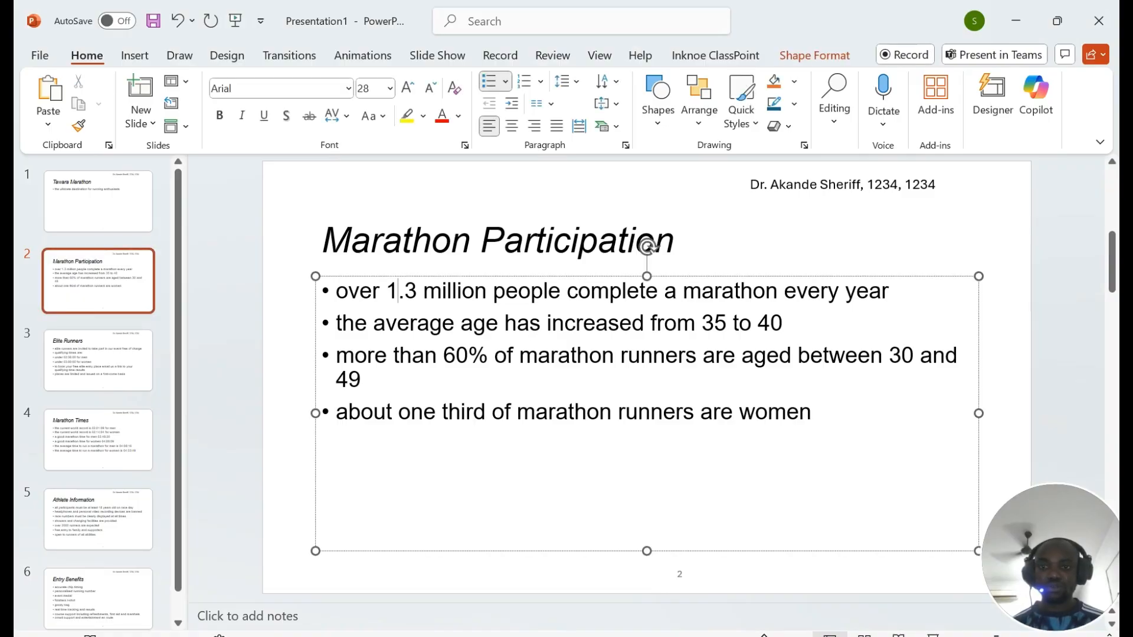
{"action": "left_click_drag", "start_coordinate": [315, 414], "coordinate": [615, 413]}
{"action": "left_click", "coordinate": [483, 407]}
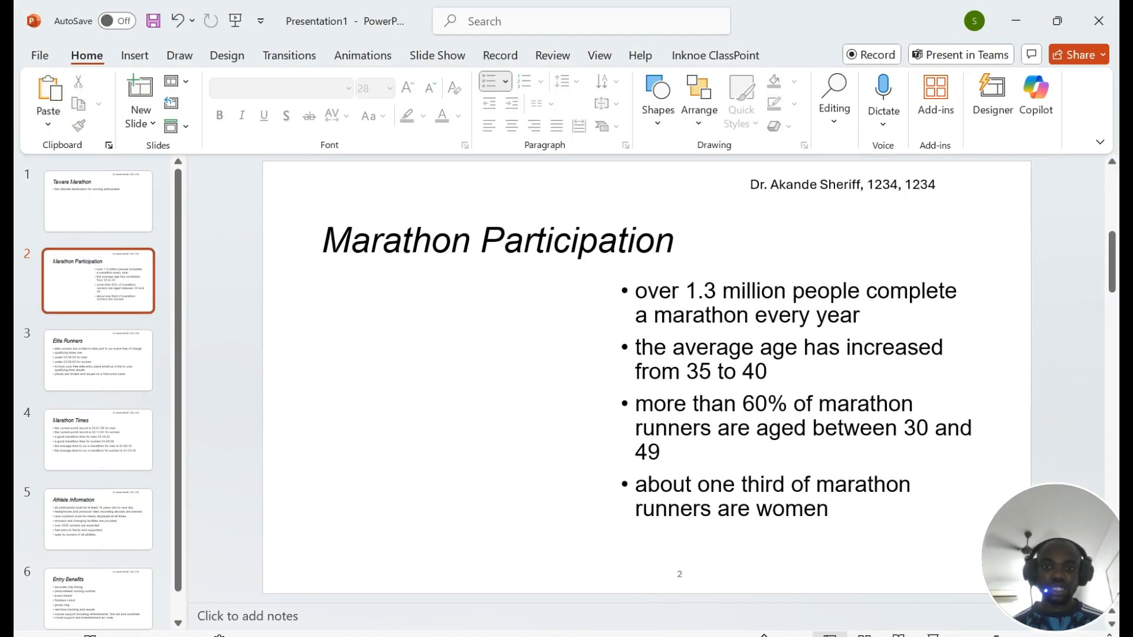
{"action": "key", "text": "ctrl+v"}
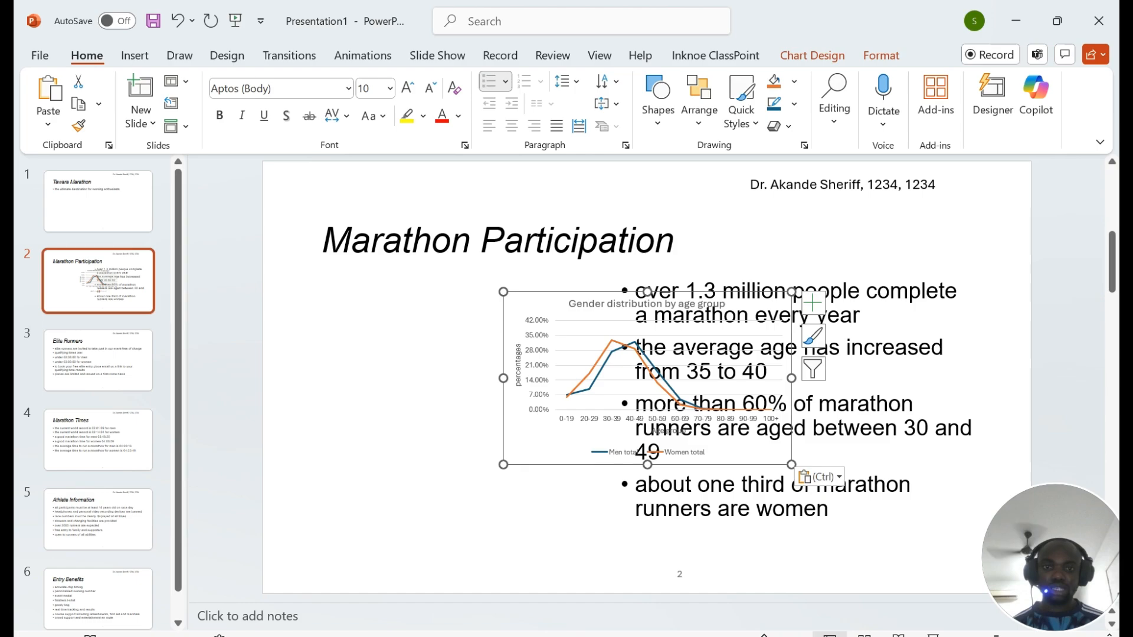
{"action": "left_click_drag", "start_coordinate": [581, 519], "coordinate": [597, 517]}
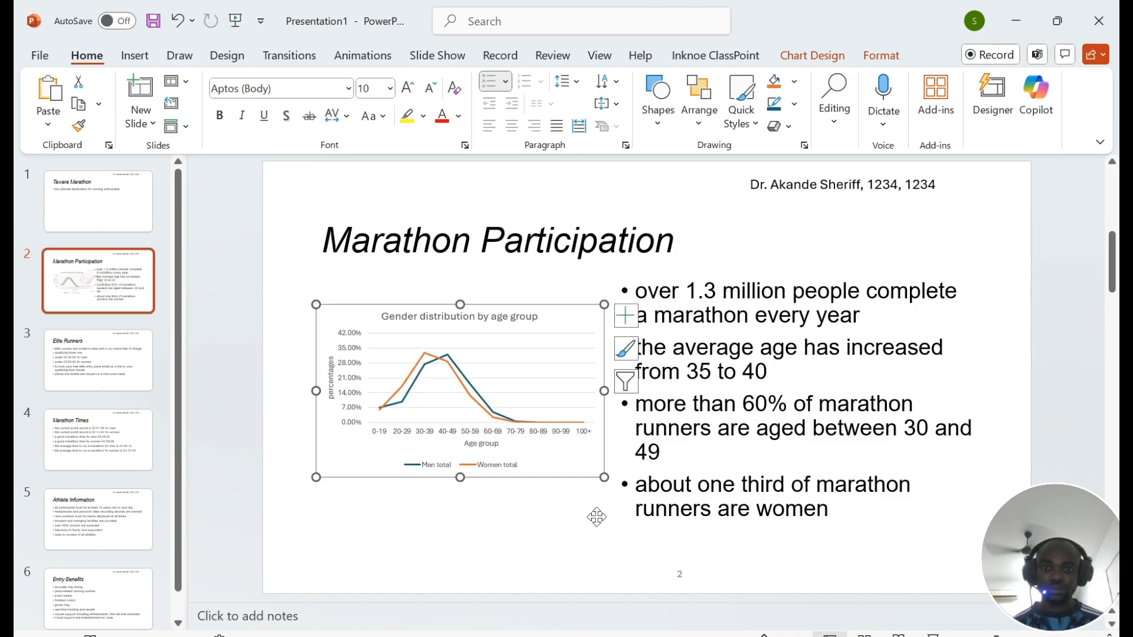
Step: Narrow the bullets further and slightly enlarge the chart so nothing overlaps
{"action": "left_click", "coordinate": [816, 316]}
{"action": "left_click_drag", "start_coordinate": [614, 413], "coordinate": [647, 413]}
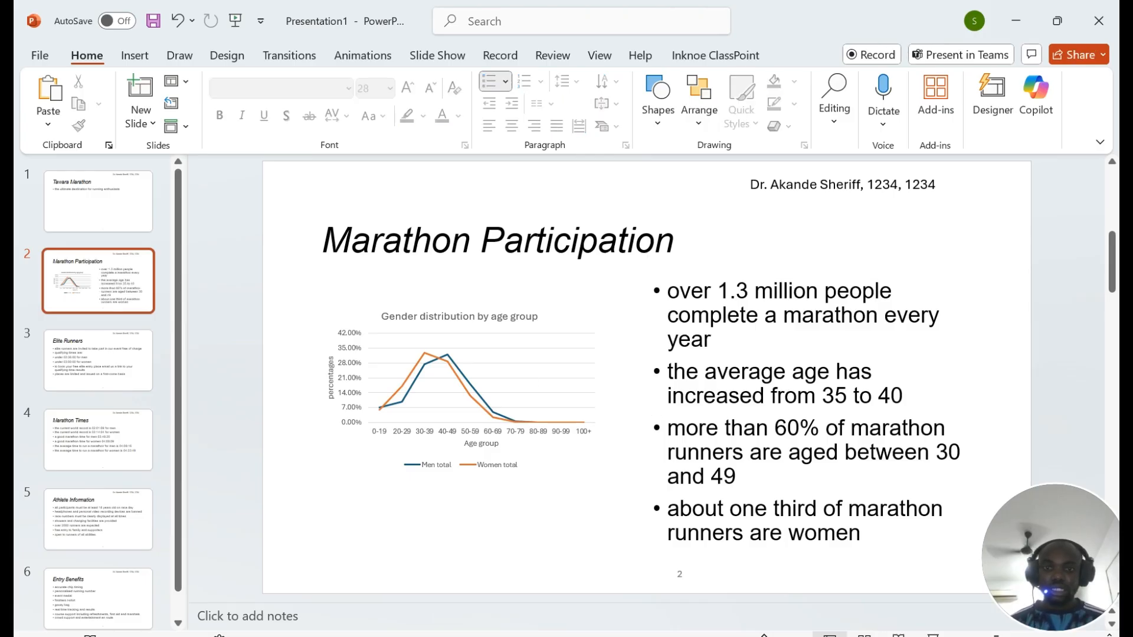
{"action": "left_click", "coordinate": [468, 483]}
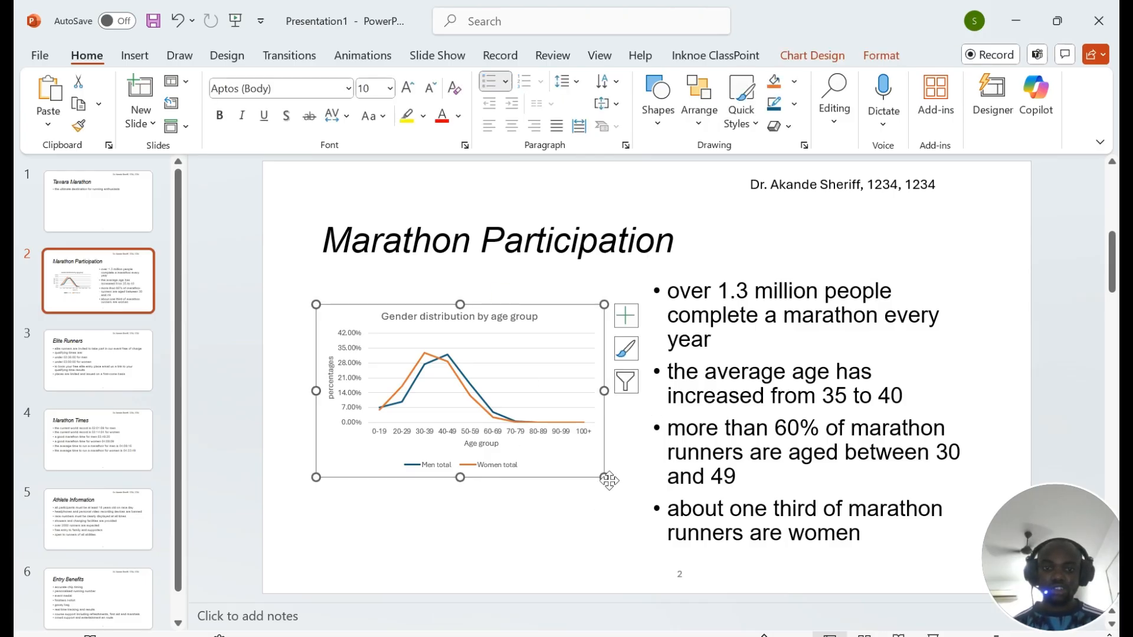
{"action": "left_click_drag", "start_coordinate": [604, 477], "coordinate": [626, 511]}
{"action": "left_click", "coordinate": [560, 562]}
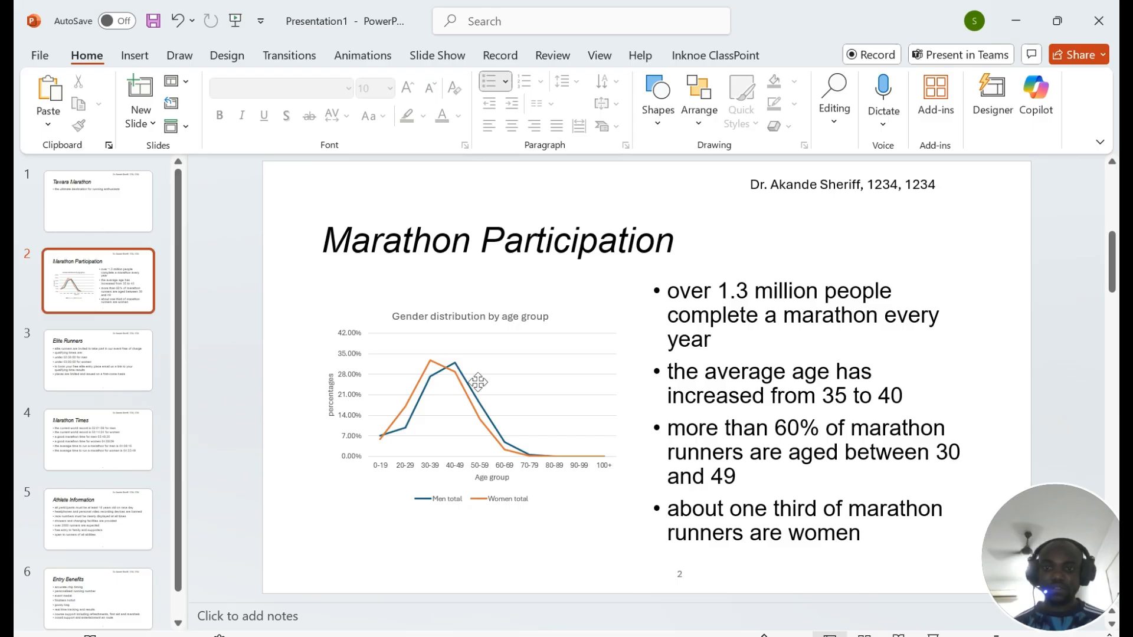
{"action": "key", "text": "alt+Tab"}
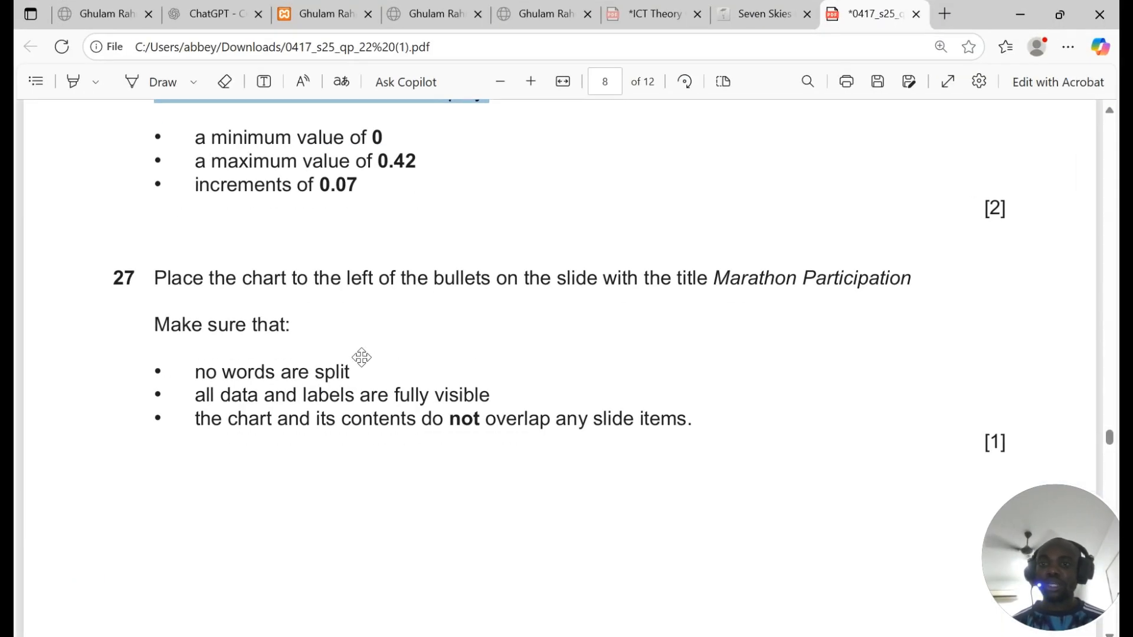
Step: Highlight the label conditions in the exam paper: no split words, fully visible labels, no overlap
{"action": "scroll", "coordinate": [359, 356], "scroll_direction": "down", "scroll_amount": 3}
{"action": "left_click_drag", "start_coordinate": [207, 200], "coordinate": [350, 201]}
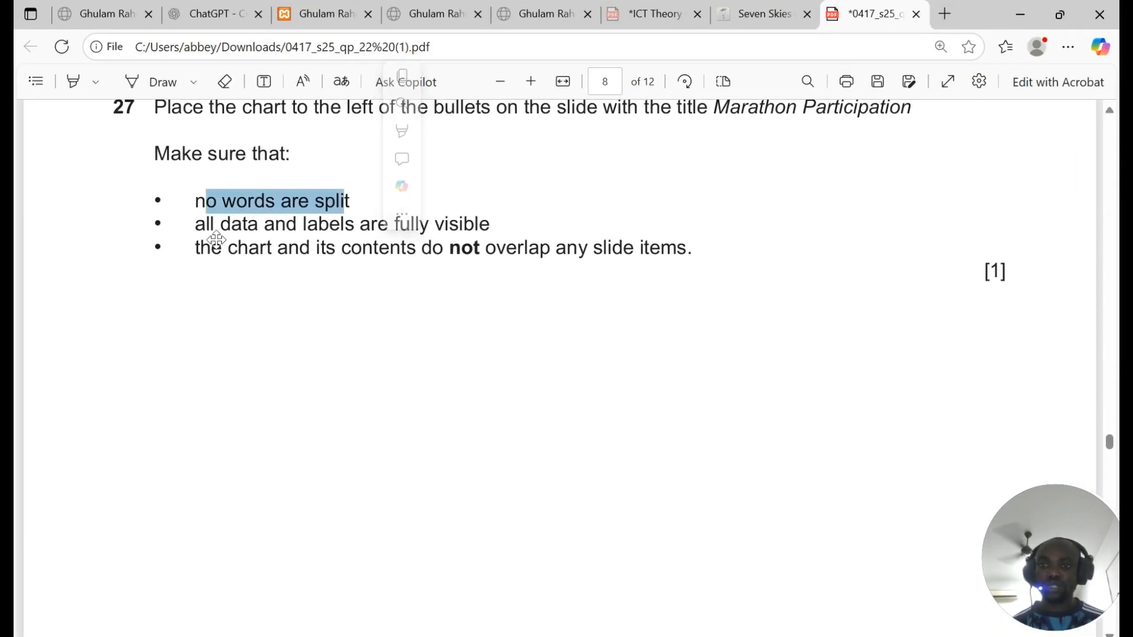
{"action": "left_click_drag", "start_coordinate": [194, 224], "coordinate": [488, 225]}
{"action": "left_click_drag", "start_coordinate": [200, 248], "coordinate": [587, 249]}
Step: Highlight question 28's Elite Runners title in the exam paper, then show PowerPoint's slide 3
{"action": "key", "text": "alt+Tab"}
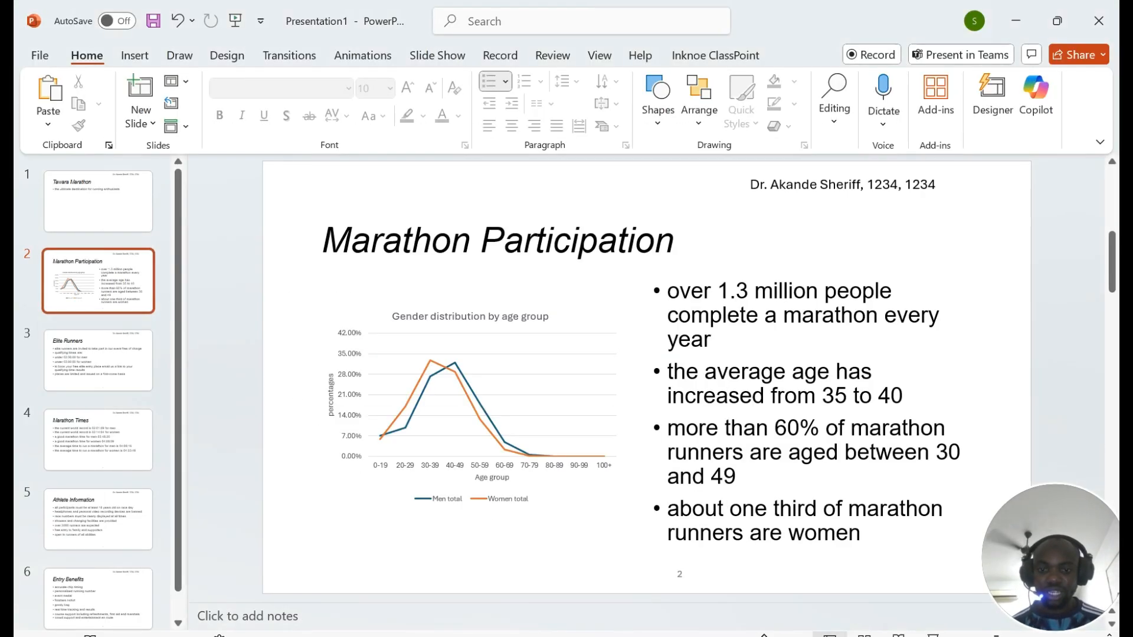
{"action": "key", "text": "alt+Tab"}
{"action": "scroll", "coordinate": [362, 291], "scroll_direction": "down", "scroll_amount": 15}
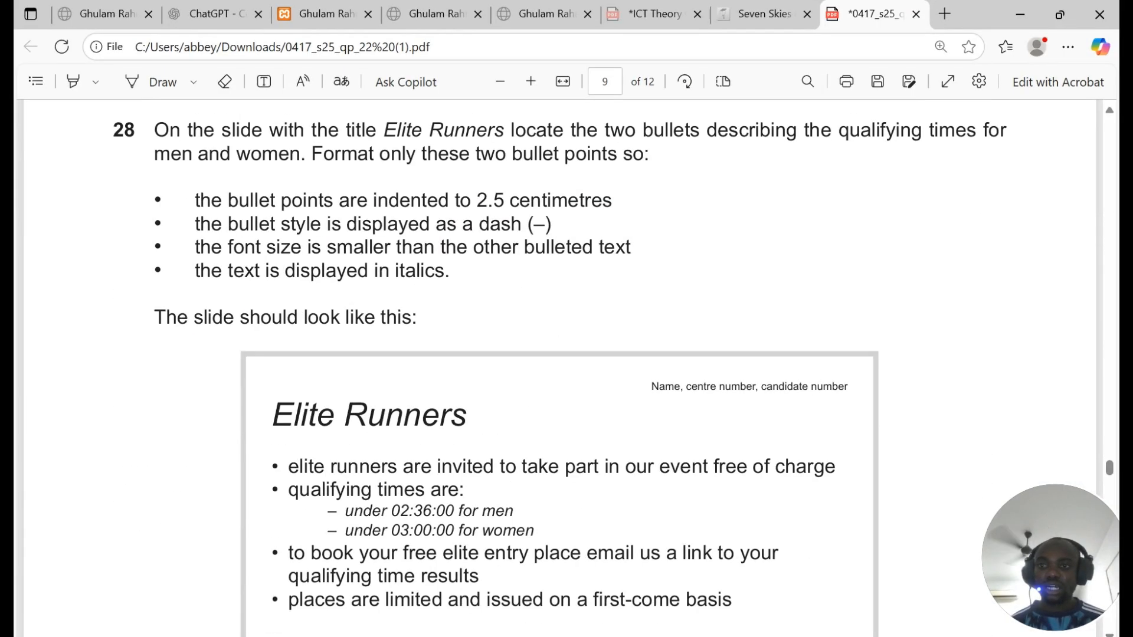
{"action": "scroll", "coordinate": [558, 378], "scroll_direction": "up", "scroll_amount": 3}
{"action": "scroll", "coordinate": [559, 378], "scroll_direction": "down", "scroll_amount": 2}
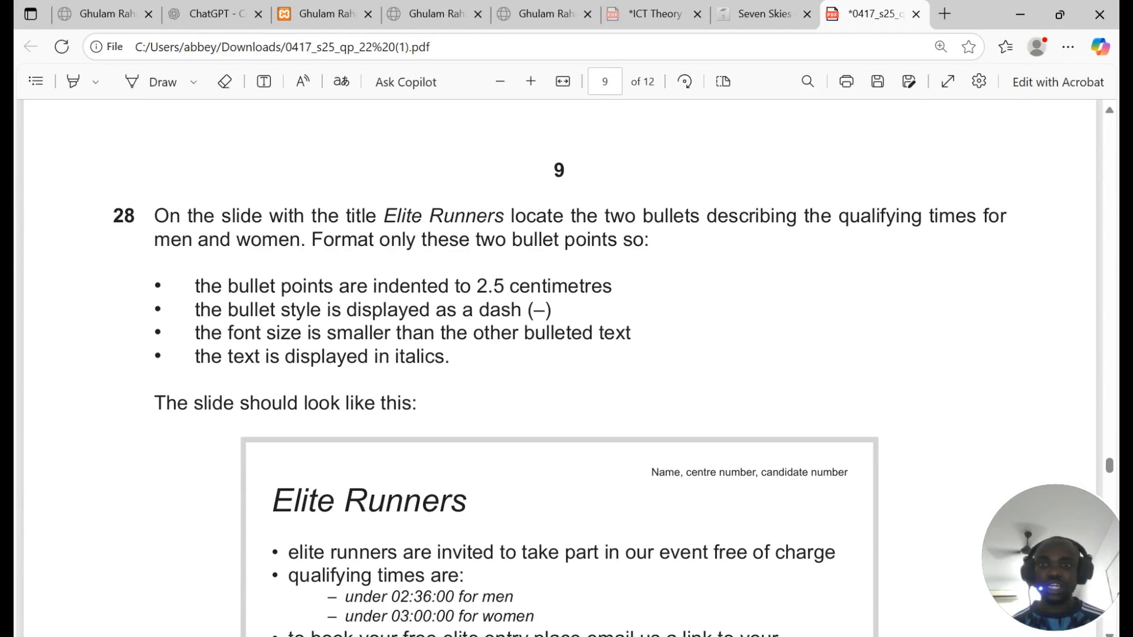
{"action": "left_click_drag", "start_coordinate": [384, 217], "coordinate": [494, 217]}
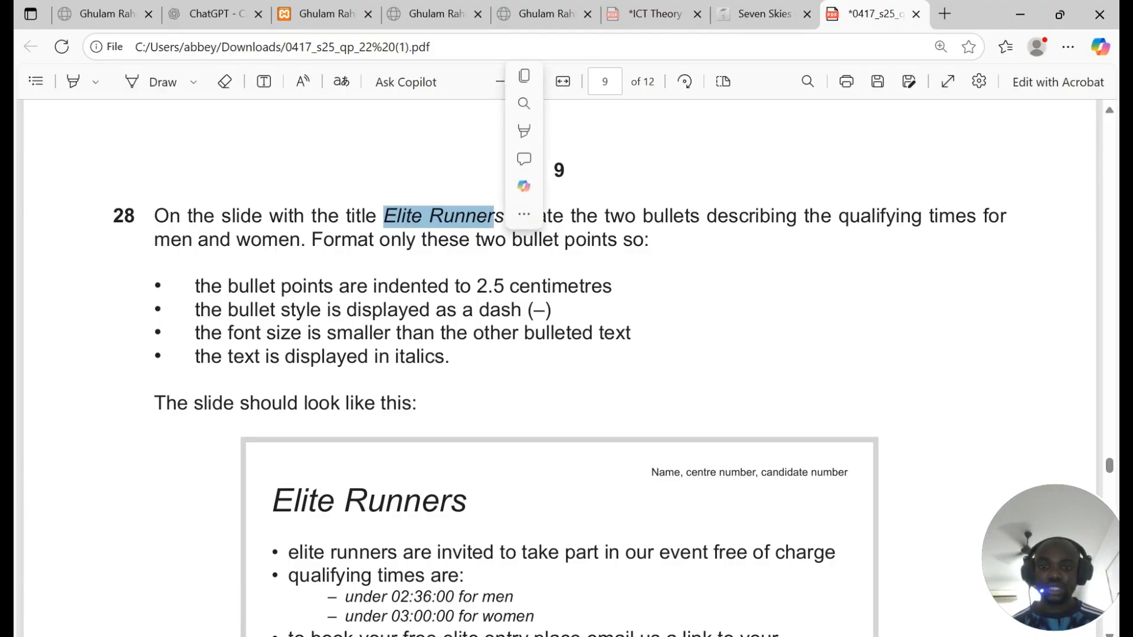
{"action": "left_click", "coordinate": [456, 636]}
{"action": "left_click", "coordinate": [108, 363]}
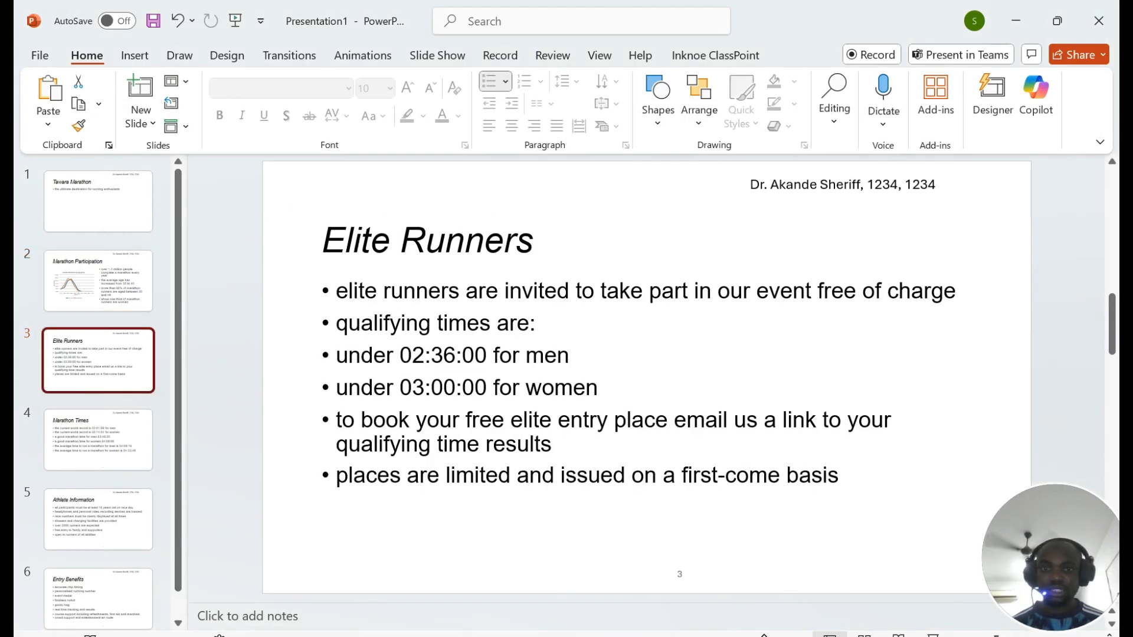
Step: Select the 'under 02:36:00 for men' and 'under 03:00:00 for women' bullets on the Elite Runners slide
{"action": "key", "text": "alt+Tab"}
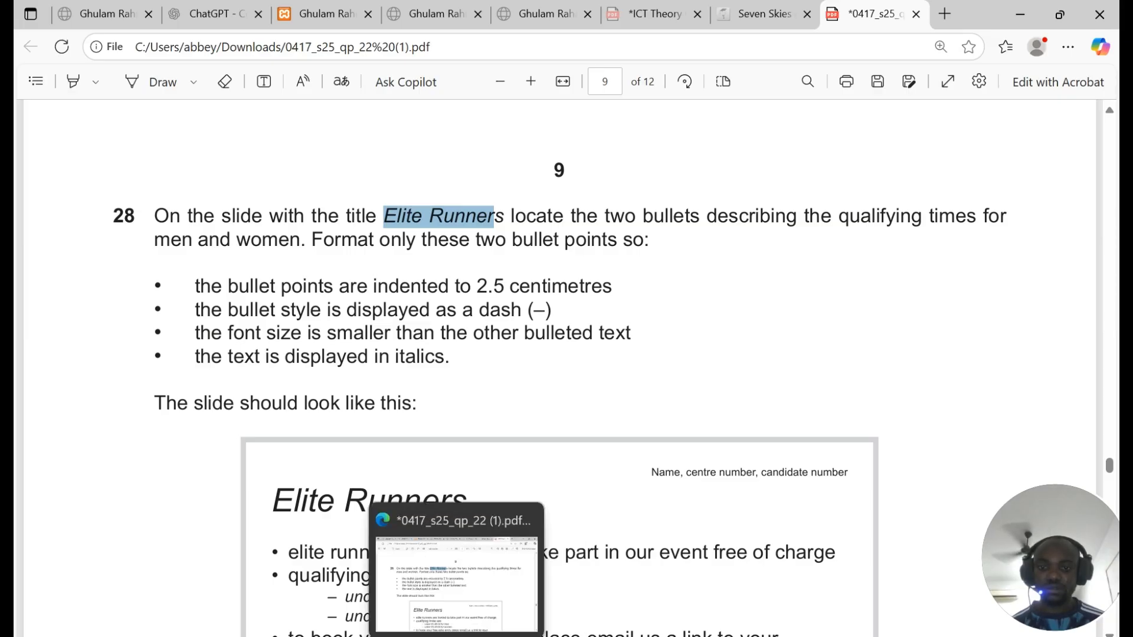
{"action": "left_click", "coordinate": [456, 636]}
{"action": "left_click", "coordinate": [386, 353]}
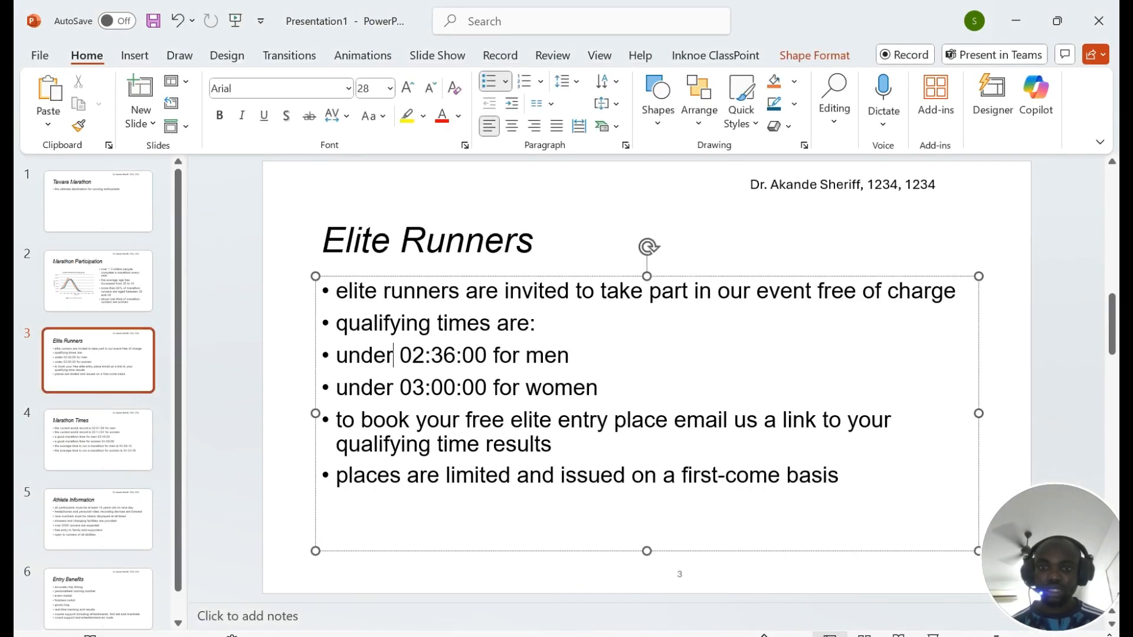
{"action": "left_click_drag", "start_coordinate": [336, 355], "coordinate": [599, 388]}
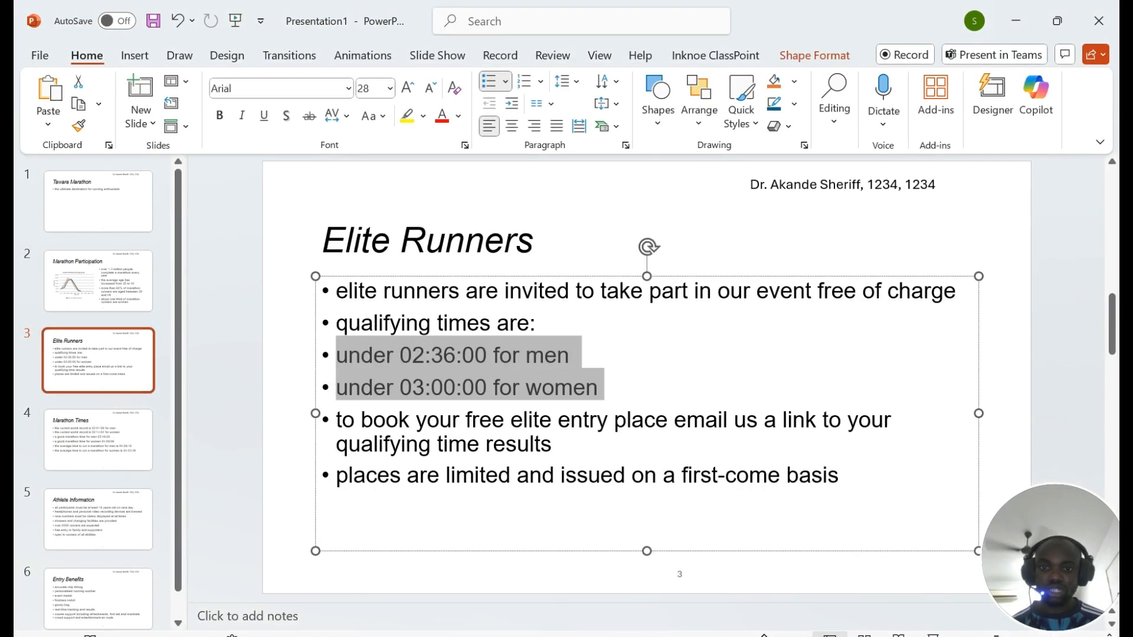
Step: Review the exam paper's indentation requirement, then return to the presentation
{"action": "left_click", "coordinate": [457, 636]}
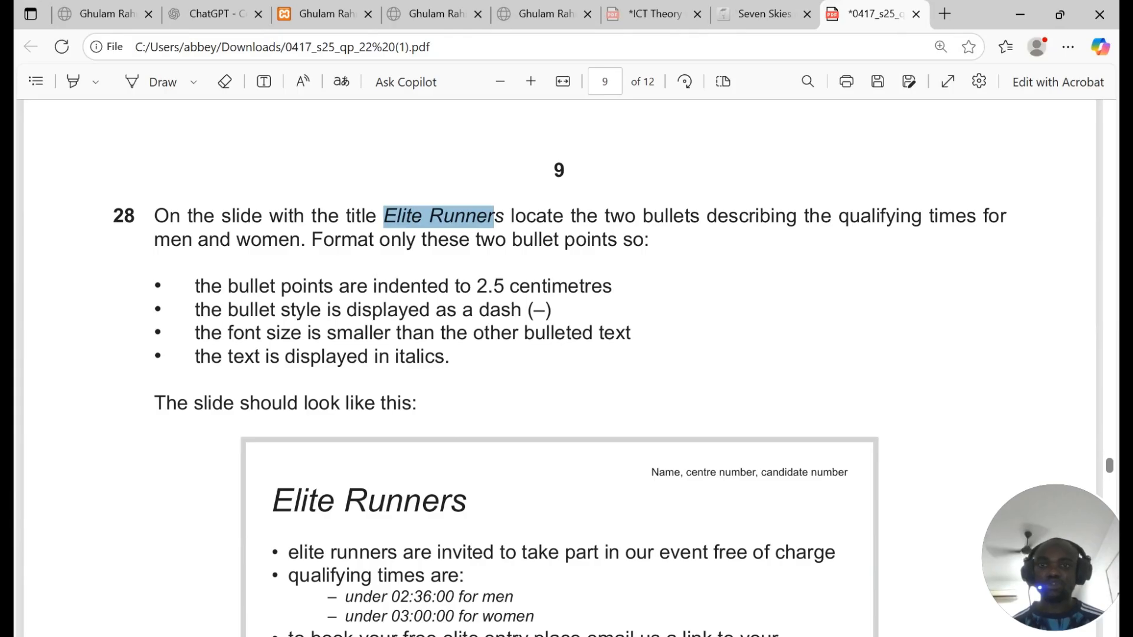
{"action": "scroll", "coordinate": [567, 366], "scroll_direction": "down", "scroll_amount": 2}
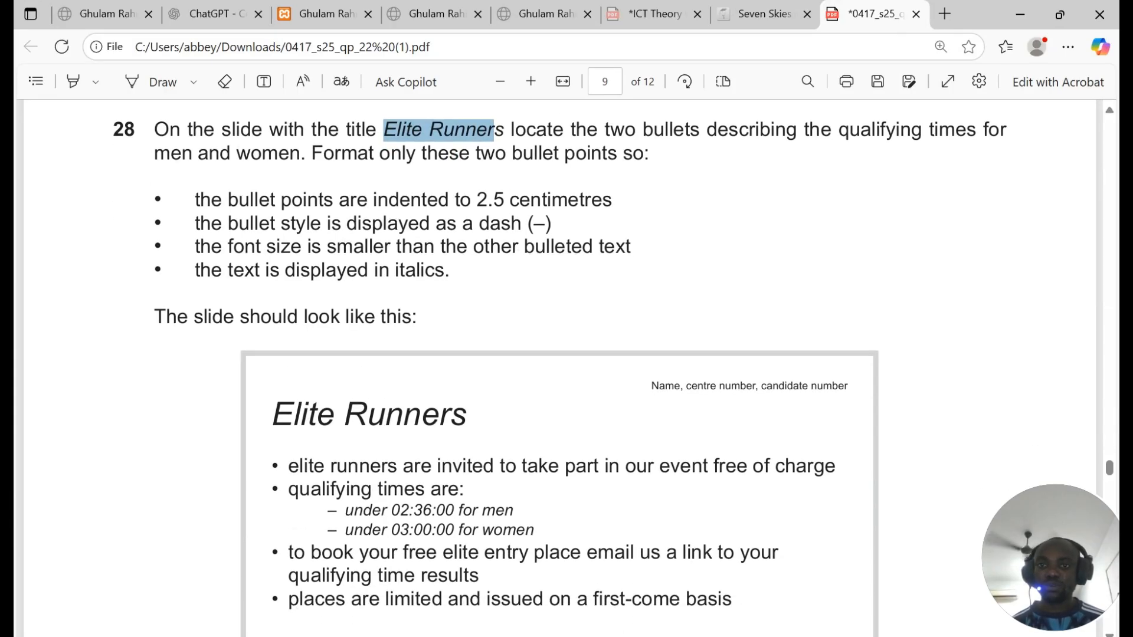
{"action": "left_click", "coordinate": [456, 636]}
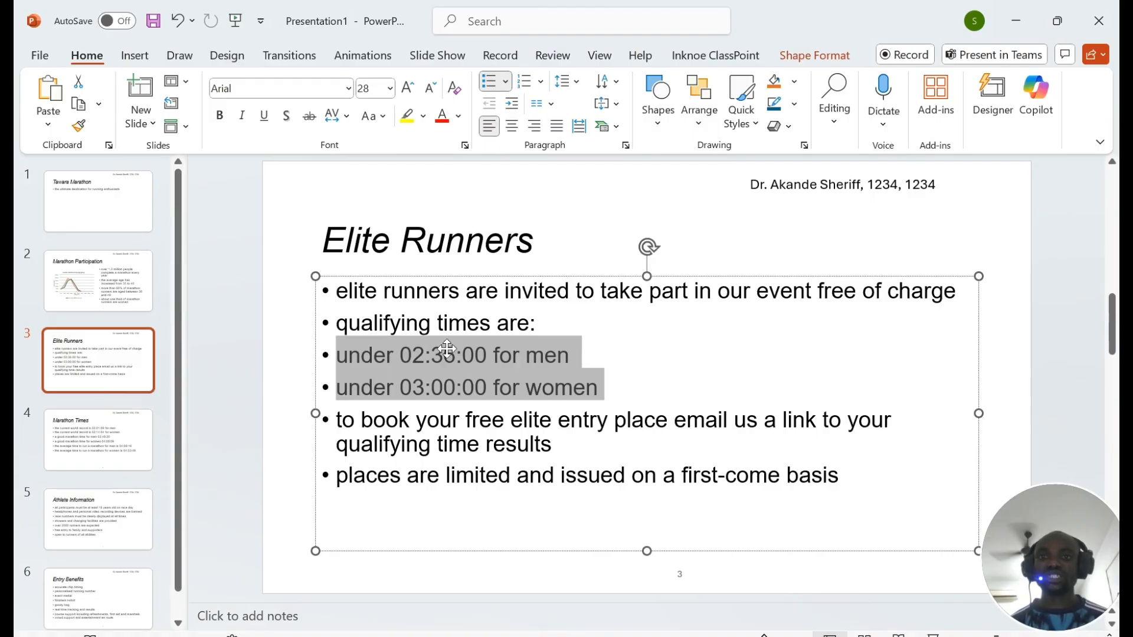
Step: Inspect the bullets' before-text indent in the Paragraph dialog and close it unchanged
{"action": "left_click", "coordinate": [626, 145]}
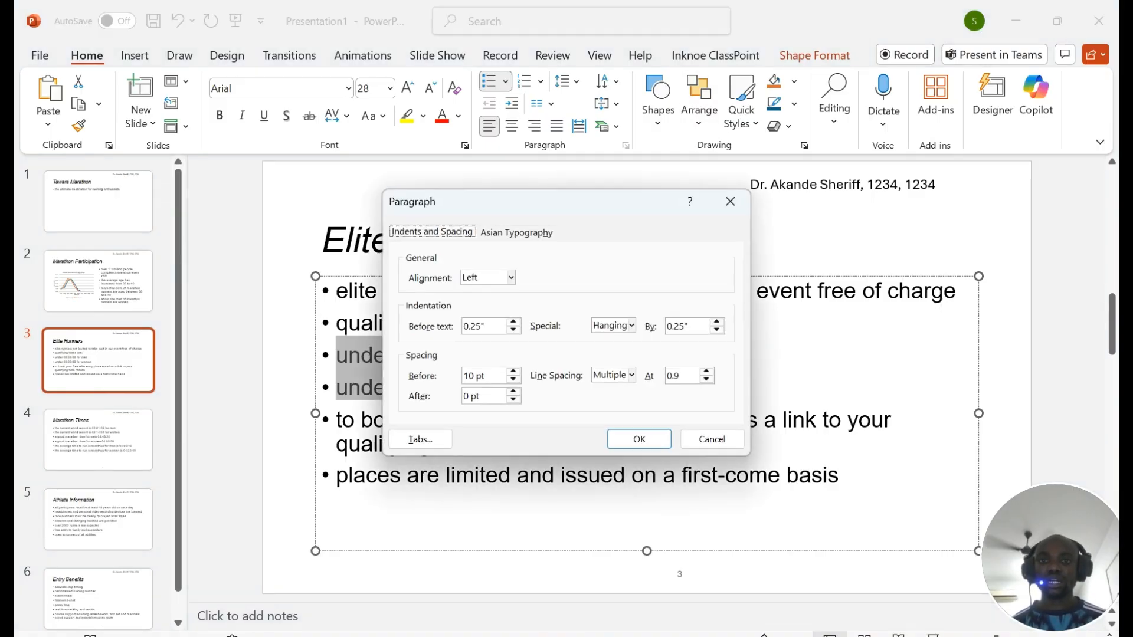
{"action": "left_click_drag", "start_coordinate": [487, 327], "coordinate": [450, 340]}
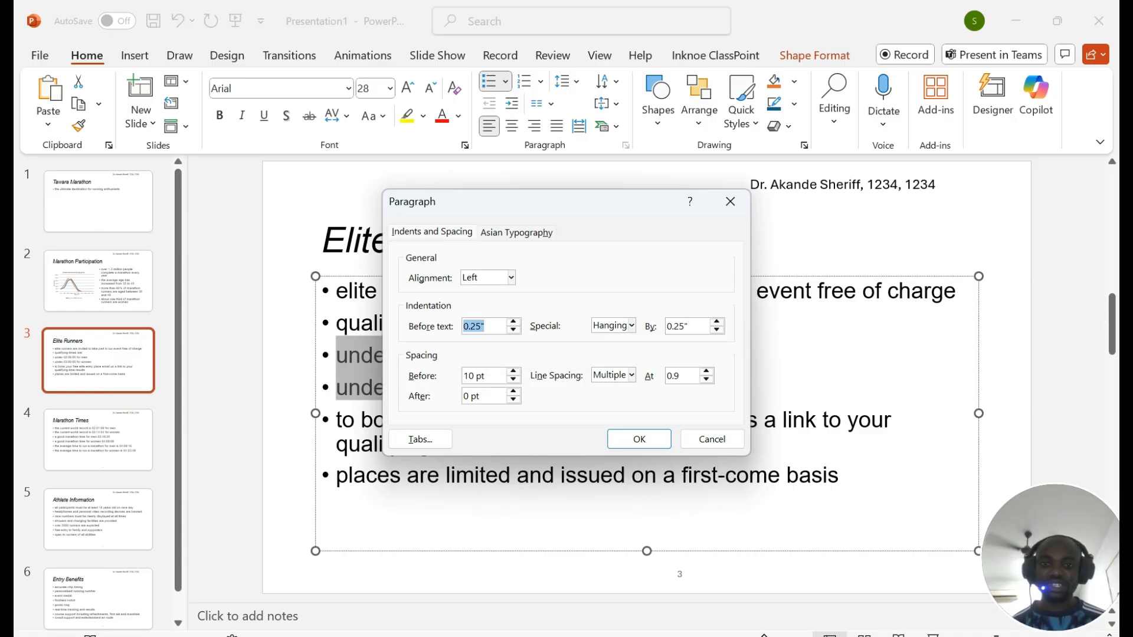
{"action": "left_click", "coordinate": [482, 327]}
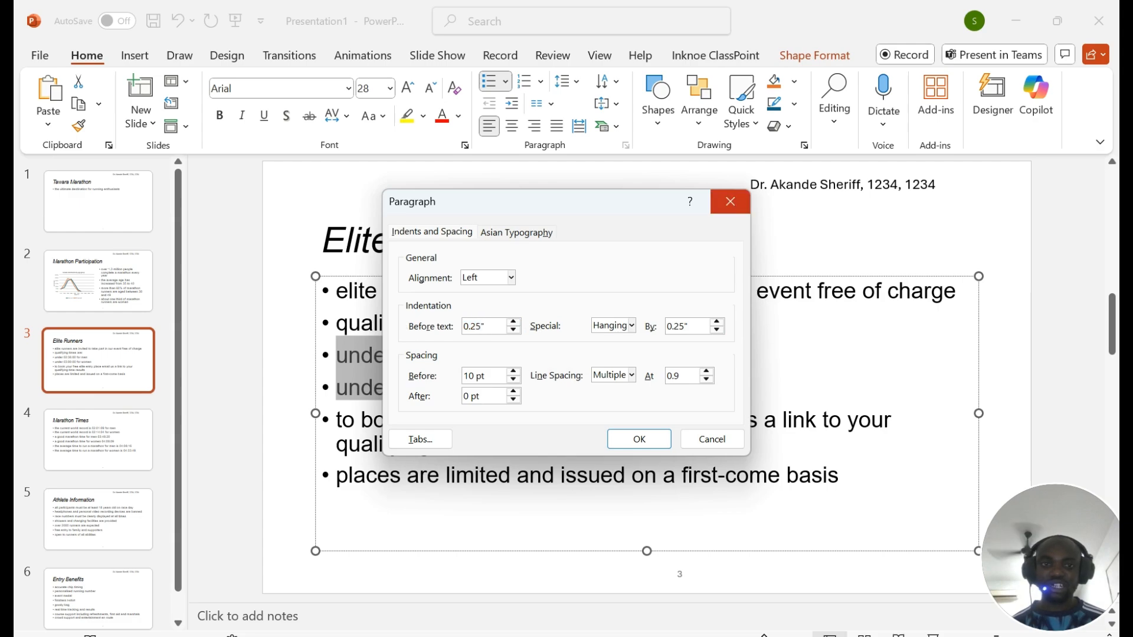
{"action": "left_click", "coordinate": [730, 201]}
Step: Browse the Advanced page of PowerPoint Options, then close it without changes
{"action": "left_click", "coordinate": [39, 55]}
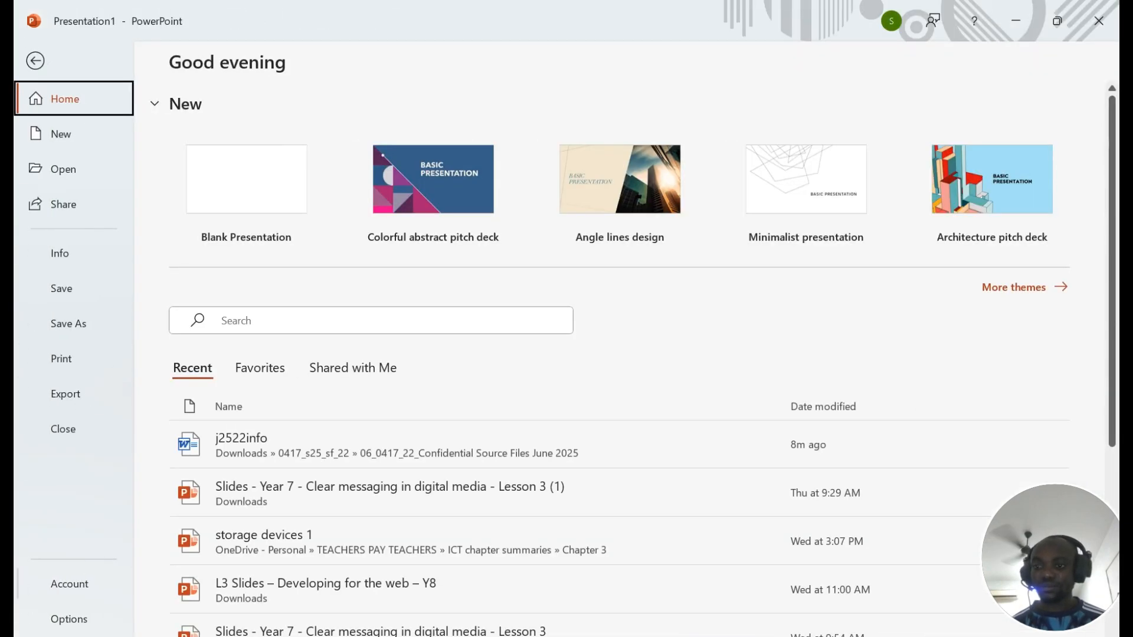
{"action": "left_click", "coordinate": [70, 619]}
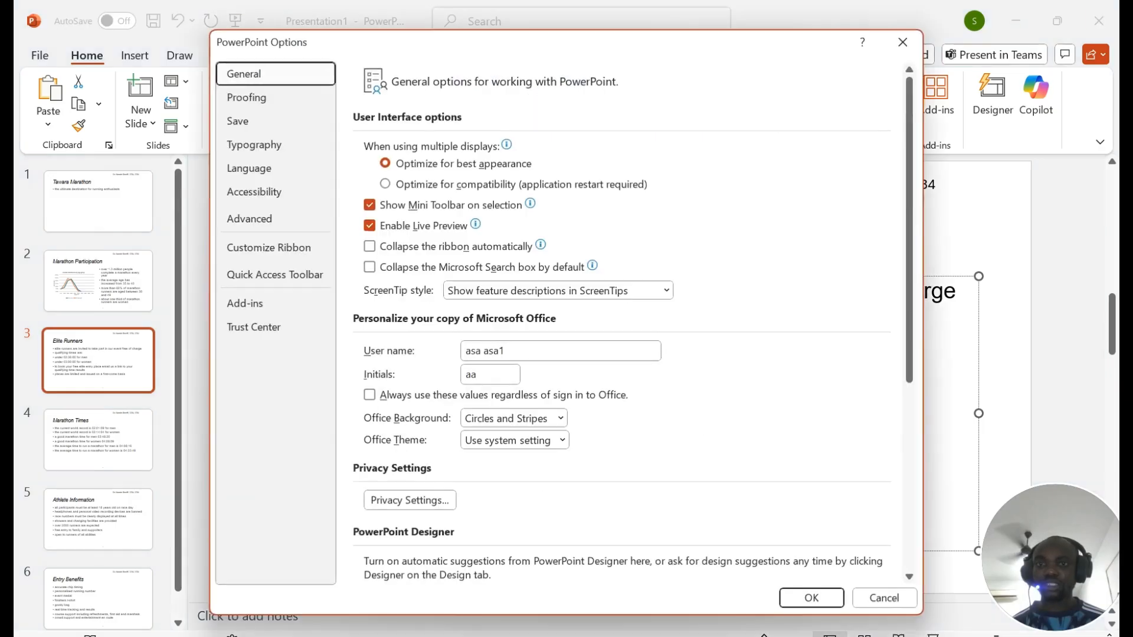
{"action": "left_click", "coordinate": [260, 219]}
{"action": "scroll", "coordinate": [614, 304], "scroll_direction": "down", "scroll_amount": 15}
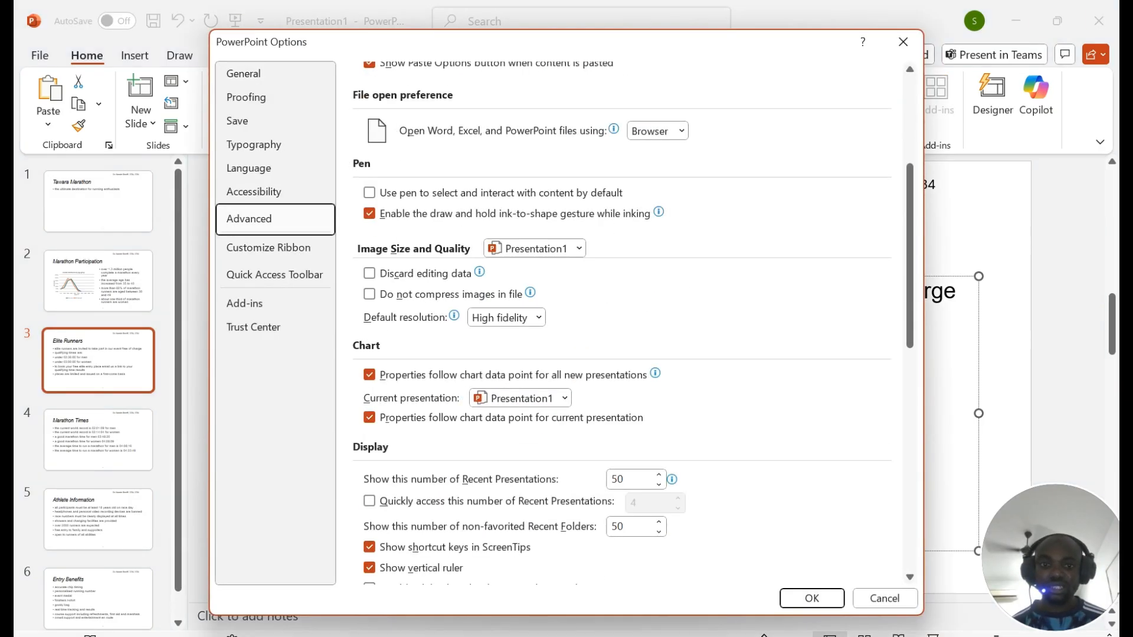
{"action": "scroll", "coordinate": [614, 304], "scroll_direction": "up", "scroll_amount": 12}
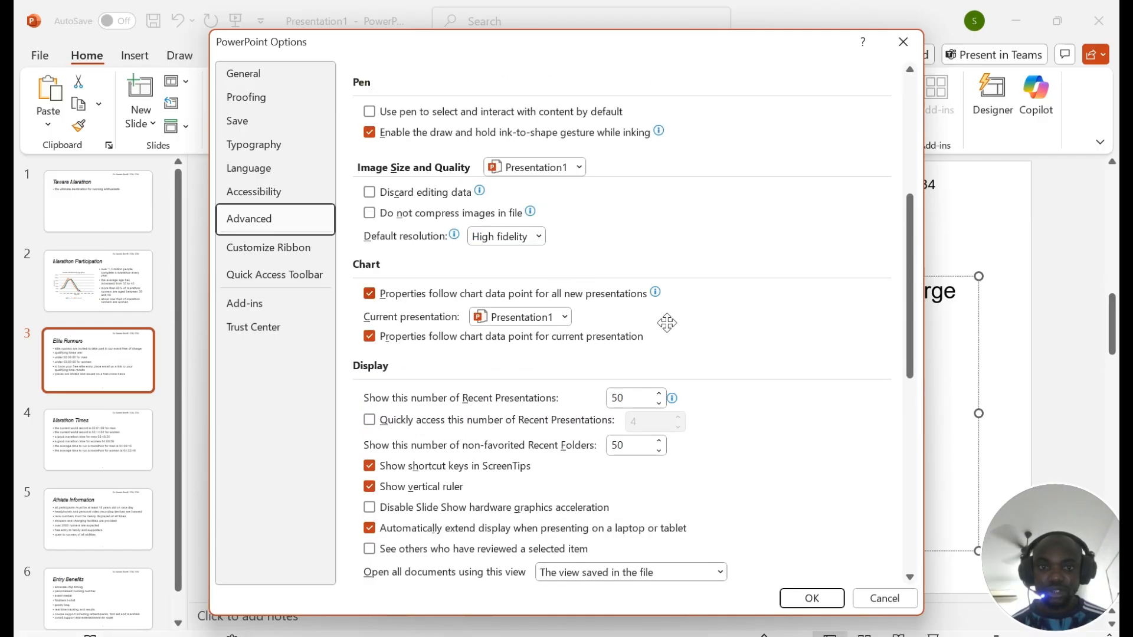
{"action": "scroll", "coordinate": [635, 329], "scroll_direction": "down", "scroll_amount": 9}
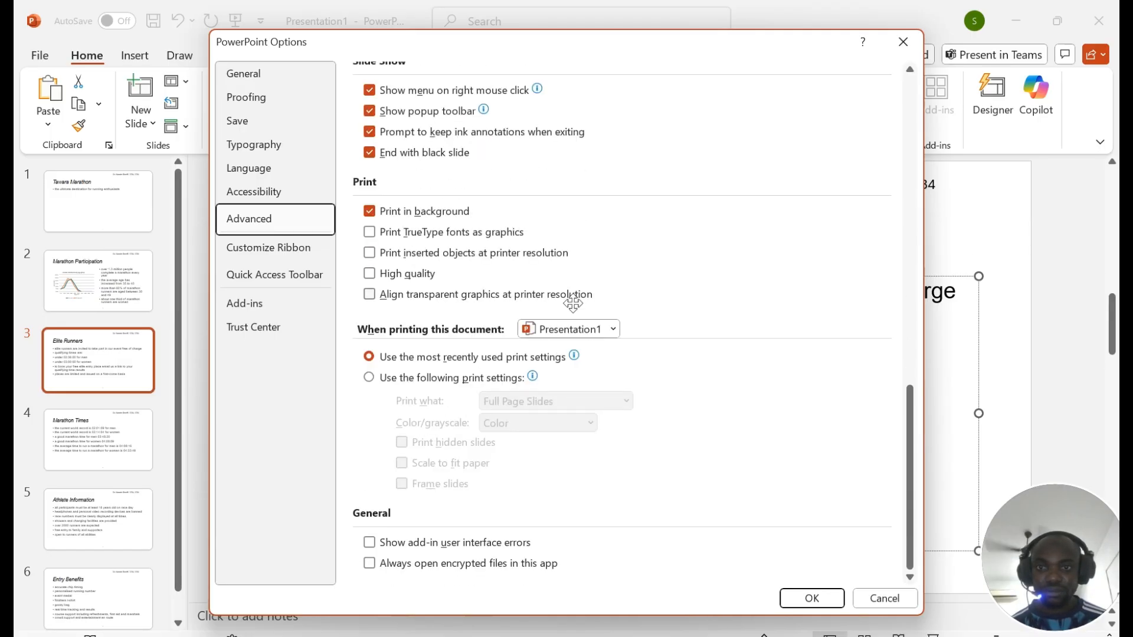
{"action": "scroll", "coordinate": [573, 303], "scroll_direction": "up", "scroll_amount": 10}
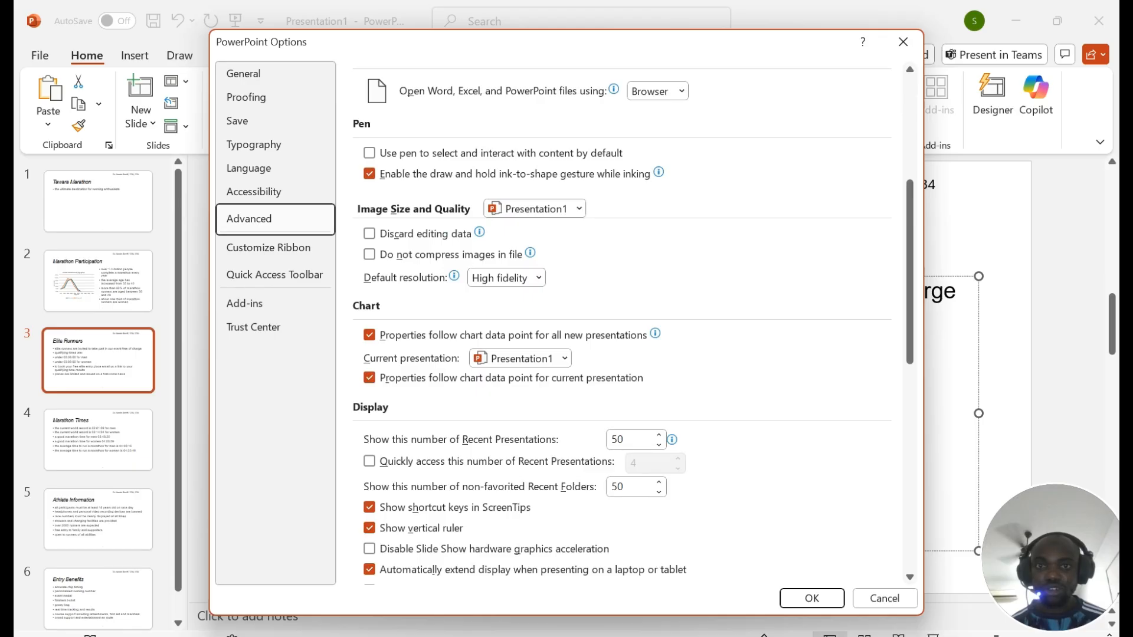
{"action": "scroll", "coordinate": [622, 323], "scroll_direction": "up", "scroll_amount": 5}
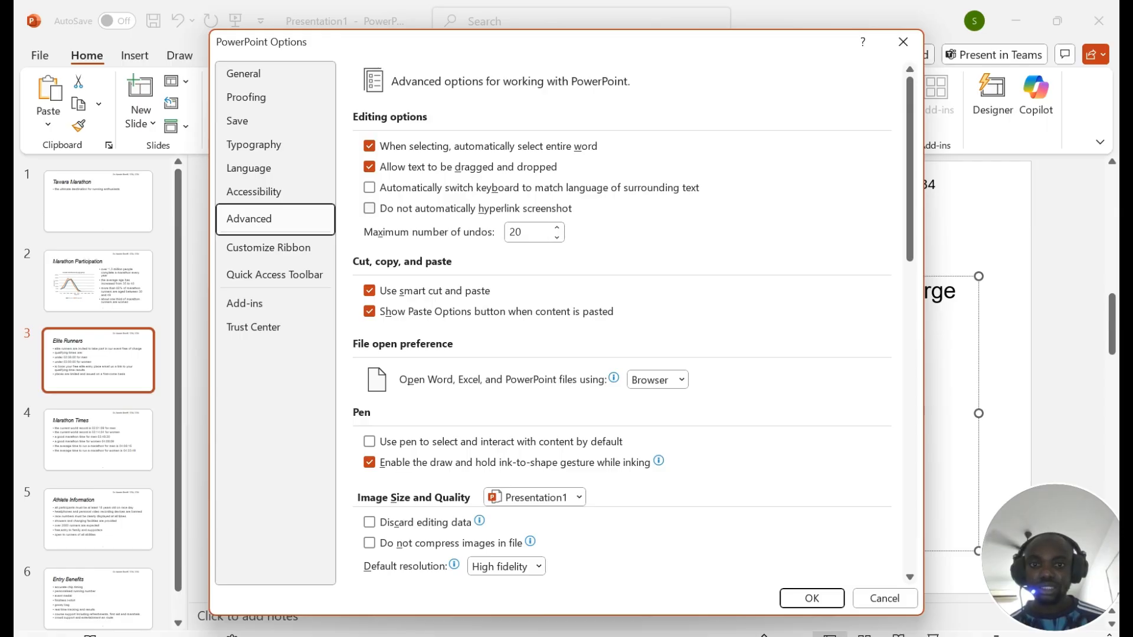
{"action": "scroll", "coordinate": [534, 233], "scroll_direction": "down", "scroll_amount": 3}
{"action": "scroll", "coordinate": [590, 295], "scroll_direction": "down", "scroll_amount": 3}
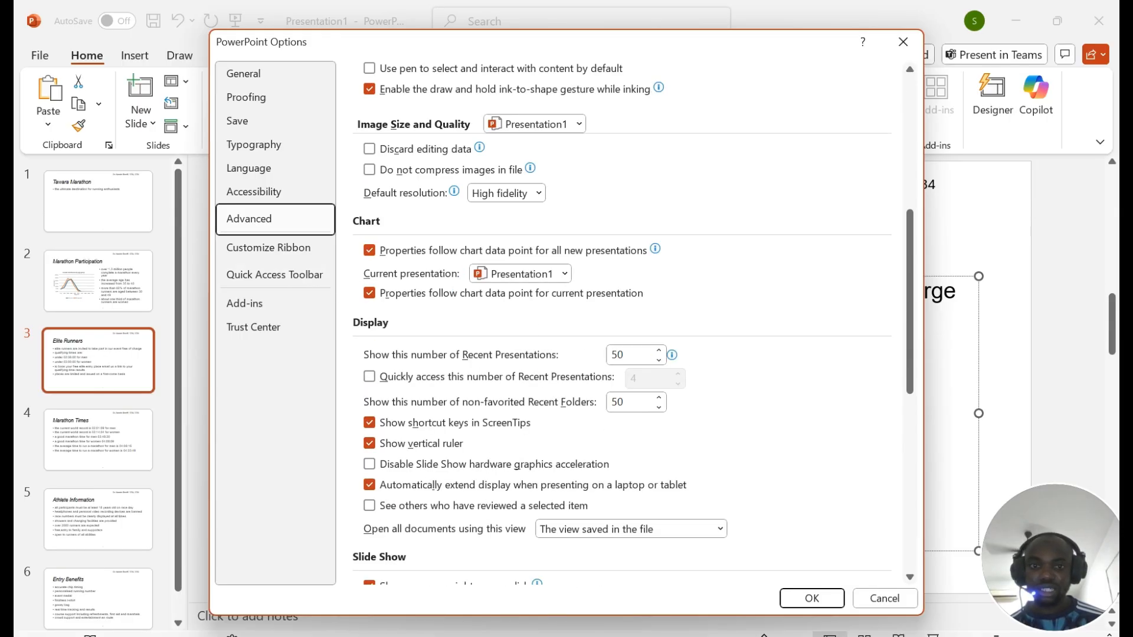
{"action": "scroll", "coordinate": [706, 357], "scroll_direction": "down", "scroll_amount": 3}
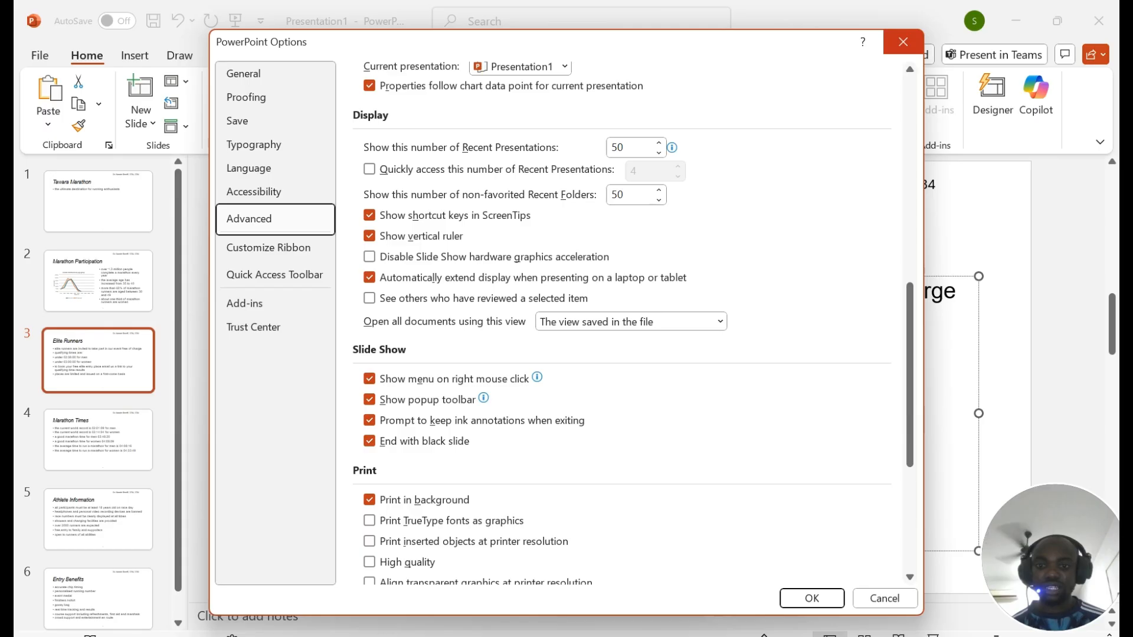
{"action": "left_click", "coordinate": [903, 42]}
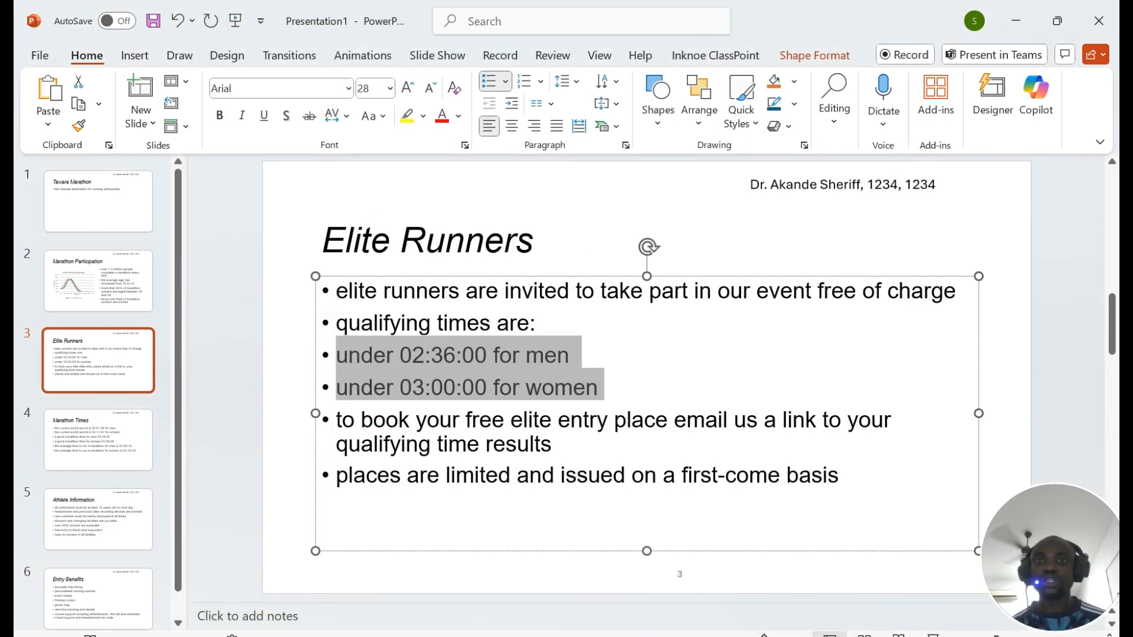
Step: Set the two qualifying-time bullets' before-text indentation to 2.5 in the Paragraph dialog
{"action": "left_click", "coordinate": [626, 145]}
{"action": "key", "text": "Tab"}
{"action": "key", "text": "Tab"}
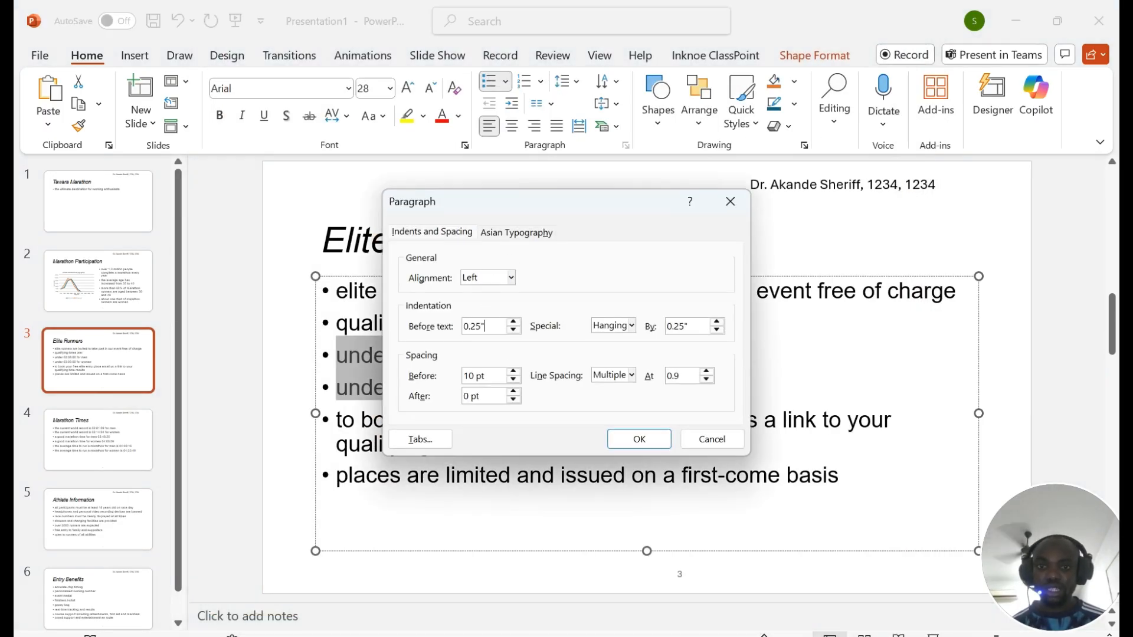
{"action": "left_click", "coordinate": [456, 636]}
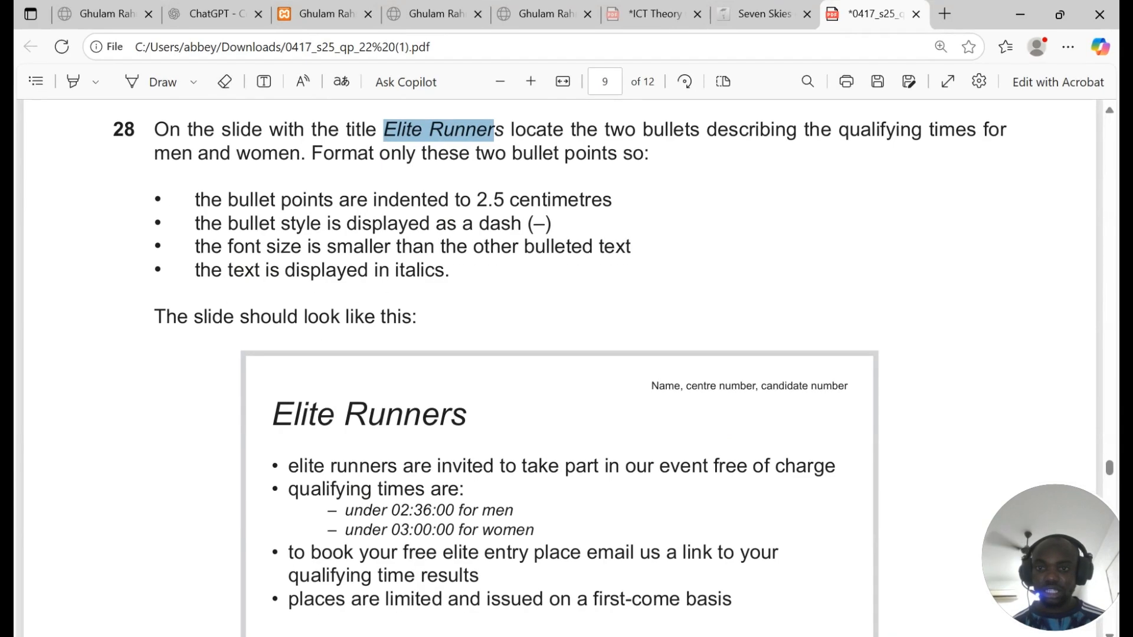
{"action": "key", "text": "alt+Tab"}
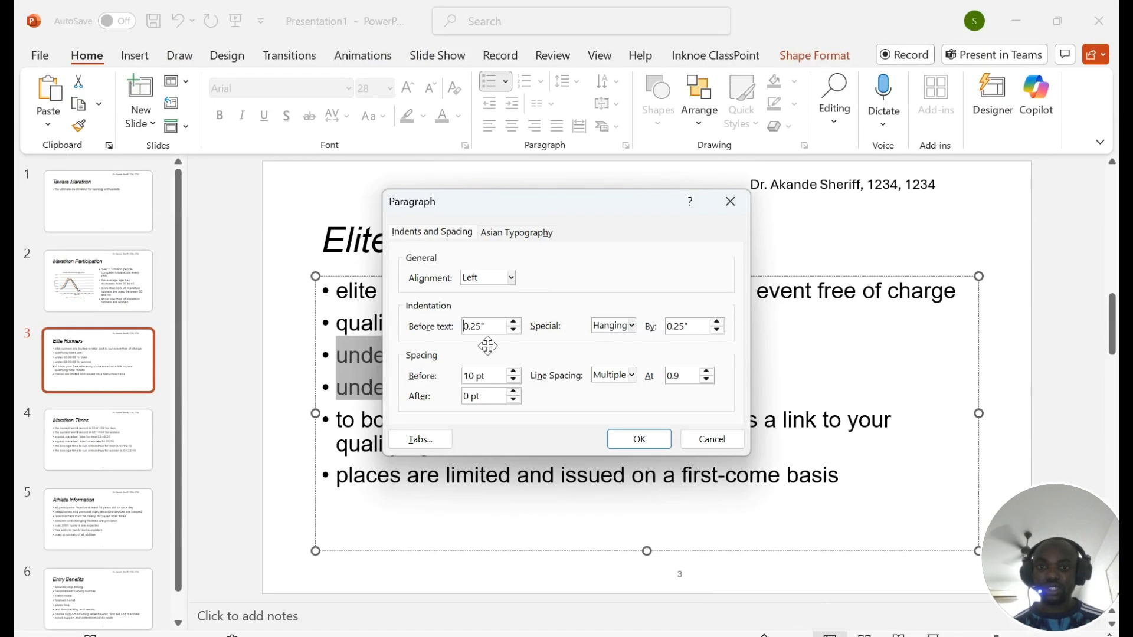
{"action": "left_click_drag", "start_coordinate": [486, 327], "coordinate": [390, 338]}
{"action": "type", "text": "2"}
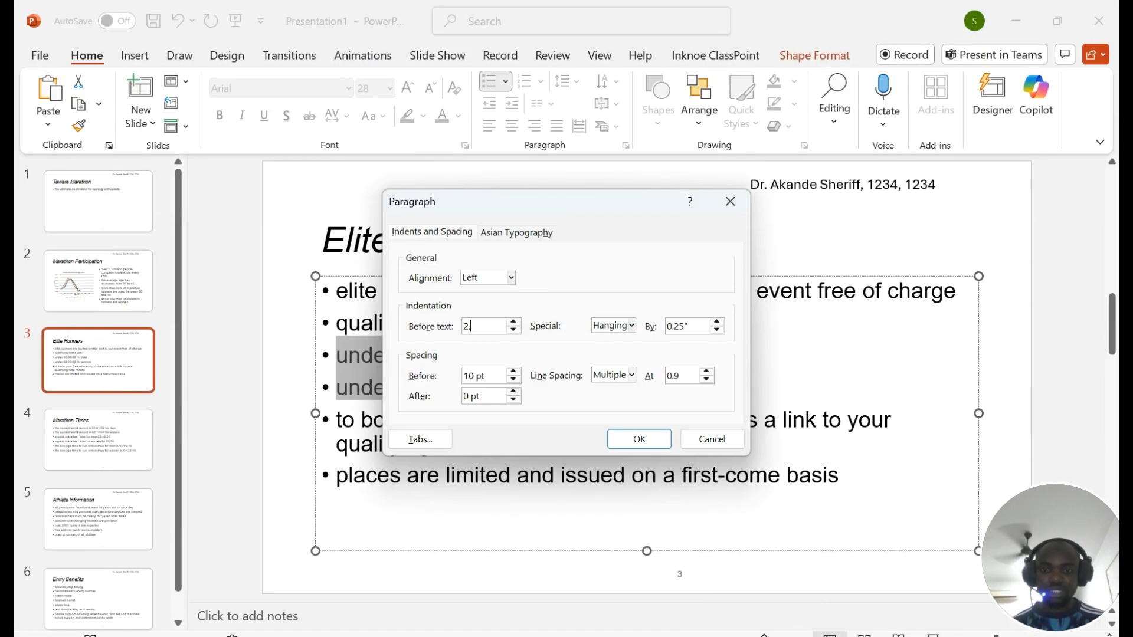
{"action": "type", "text": ".5"}
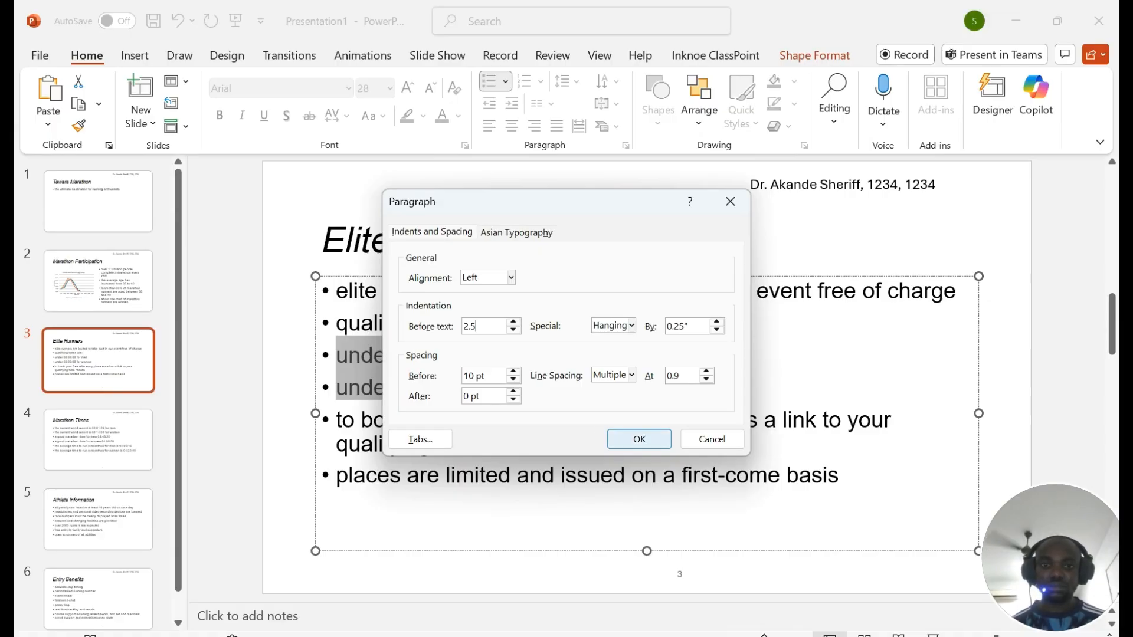
{"action": "left_click", "coordinate": [634, 439]}
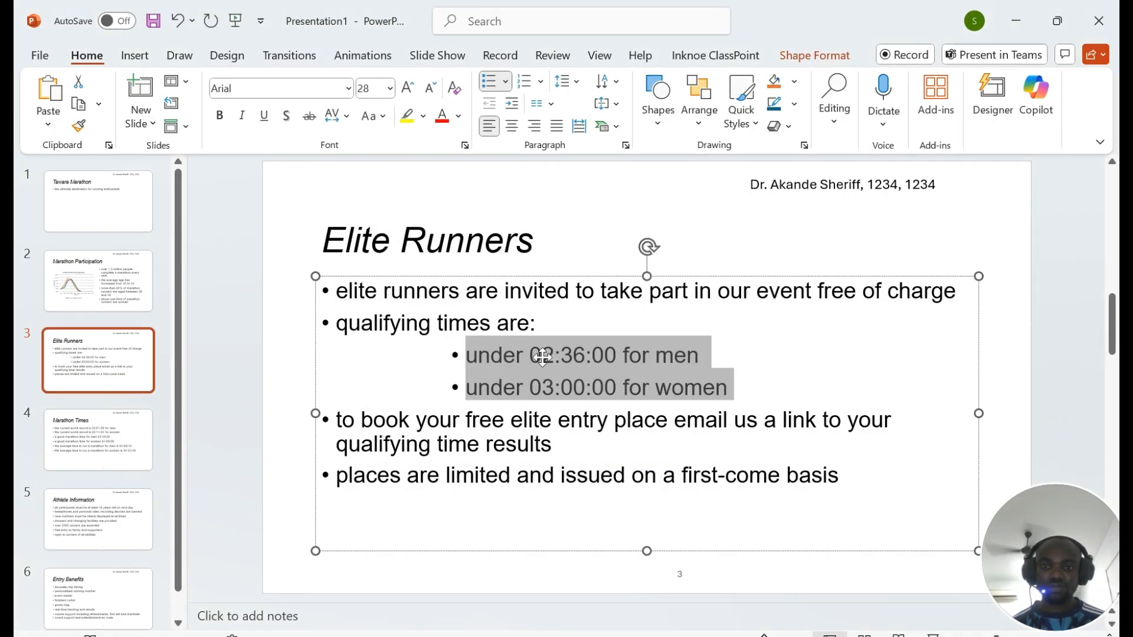
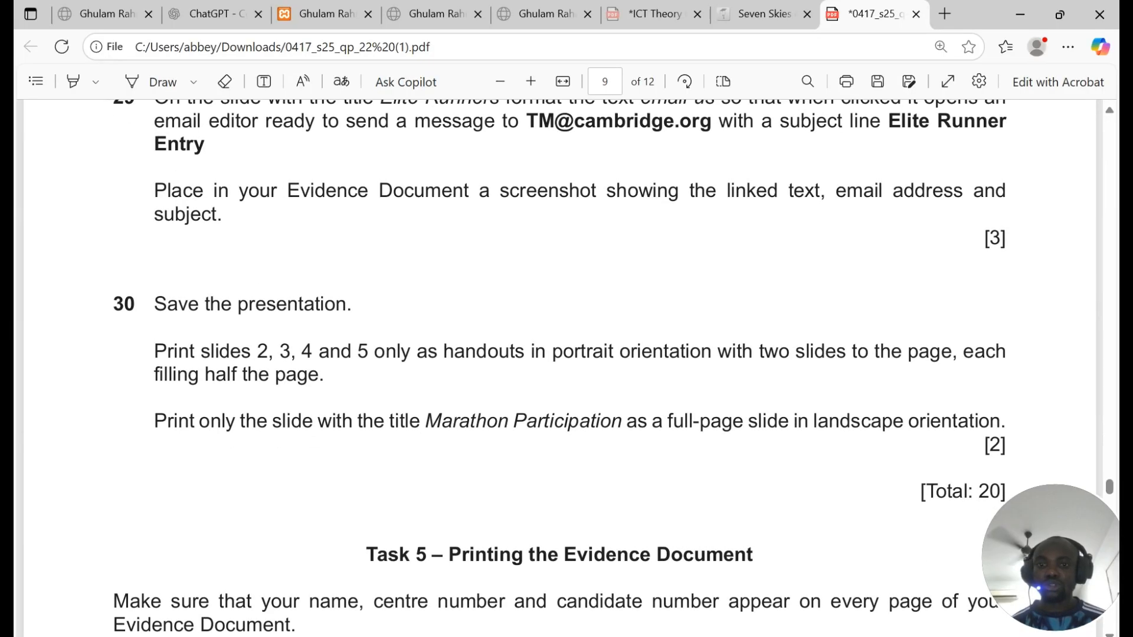
Step: Select question 29's email address in the exam PDF, then return to PowerPoint
{"action": "scroll", "coordinate": [560, 366], "scroll_direction": "up", "scroll_amount": 1}
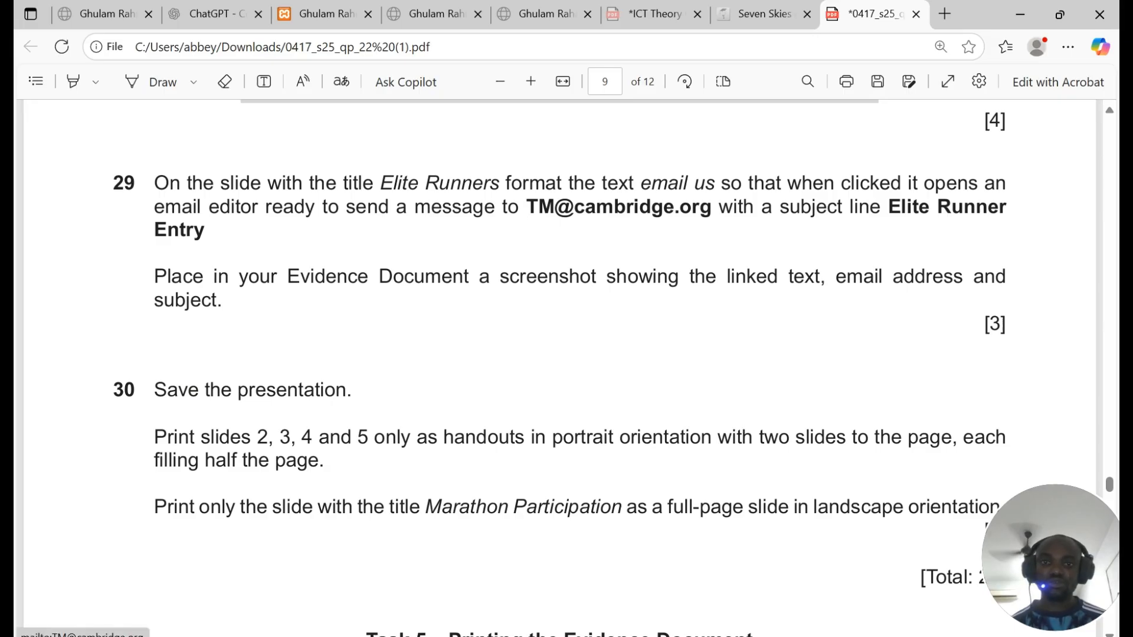
{"action": "left_click_drag", "start_coordinate": [508, 209], "coordinate": [712, 215]}
{"action": "key", "text": "ctrl+c"}
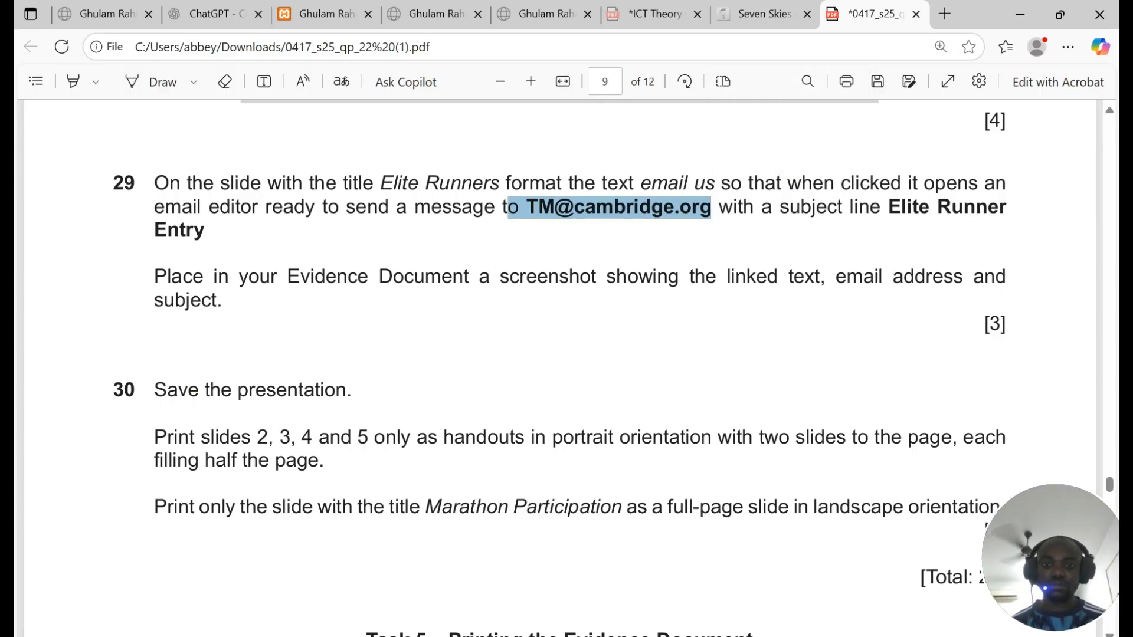
{"action": "left_click", "coordinate": [457, 636]}
Step: Turn 'email us' in the third bullet into an email hyperlink using the pasted exam address
{"action": "left_click", "coordinate": [503, 291]}
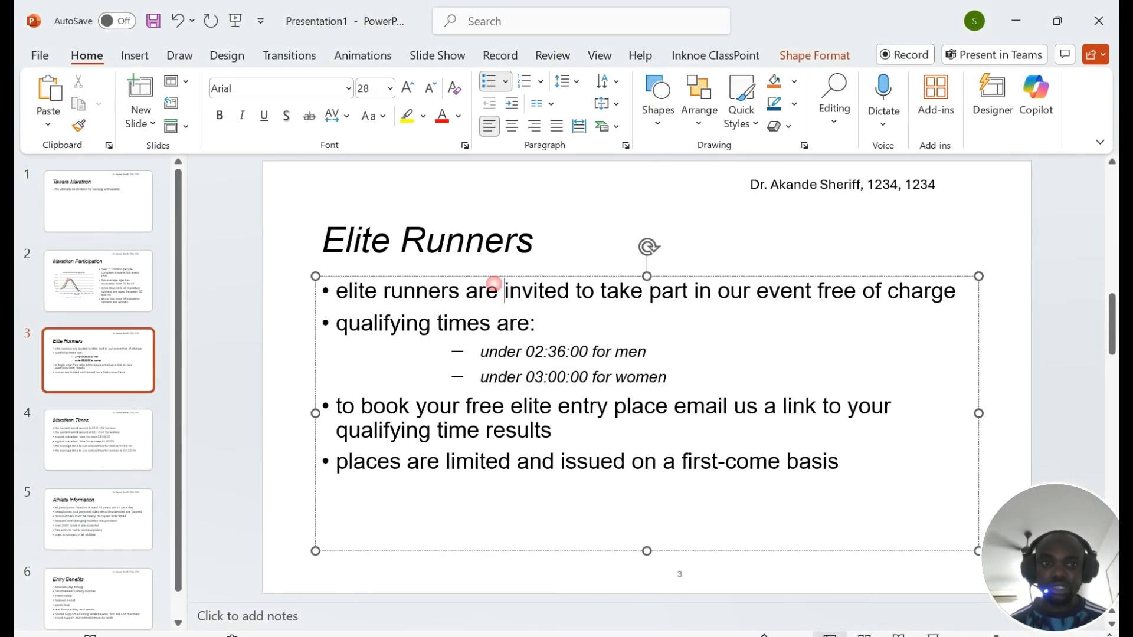
{"action": "left_click_drag", "start_coordinate": [674, 406], "coordinate": [764, 407]}
{"action": "right_click", "coordinate": [721, 406]}
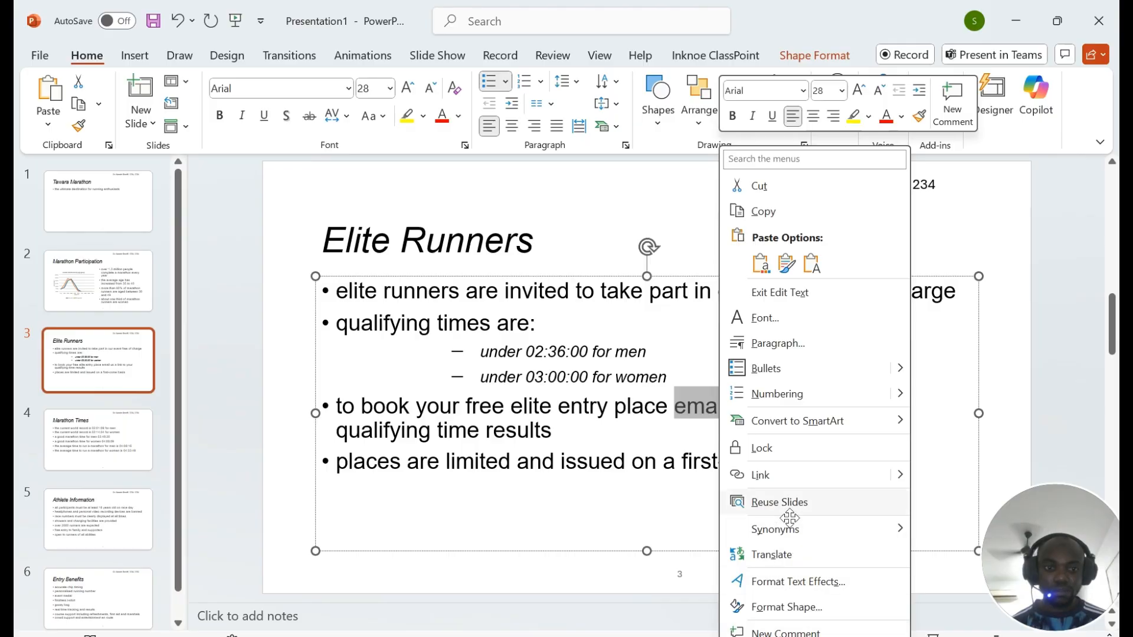
{"action": "left_click", "coordinate": [769, 481]}
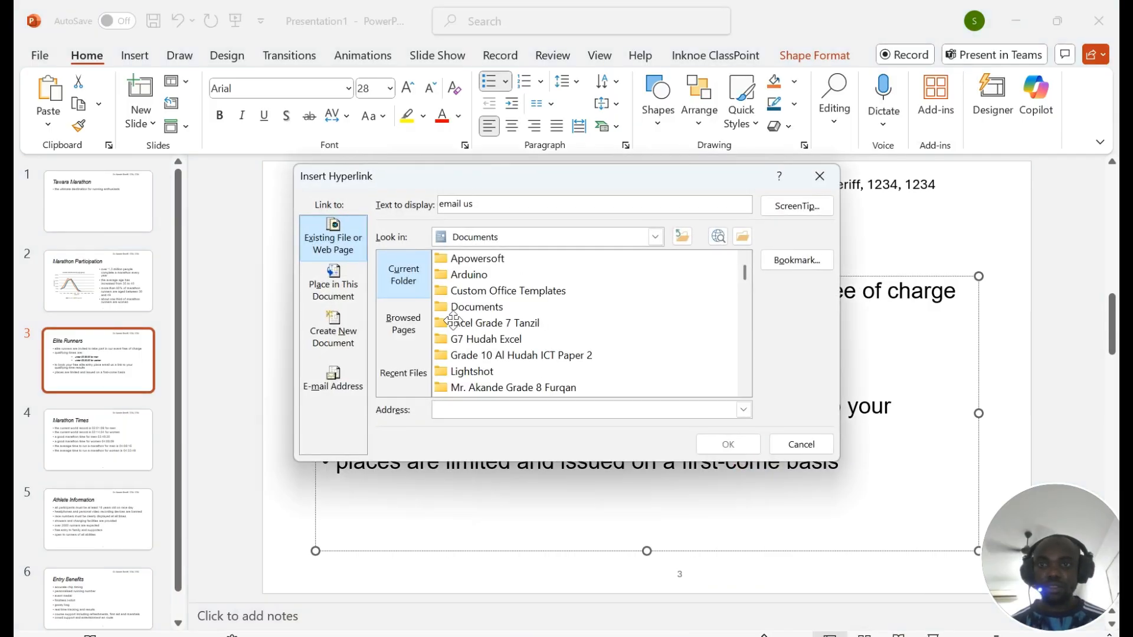
{"action": "left_click", "coordinate": [336, 379]}
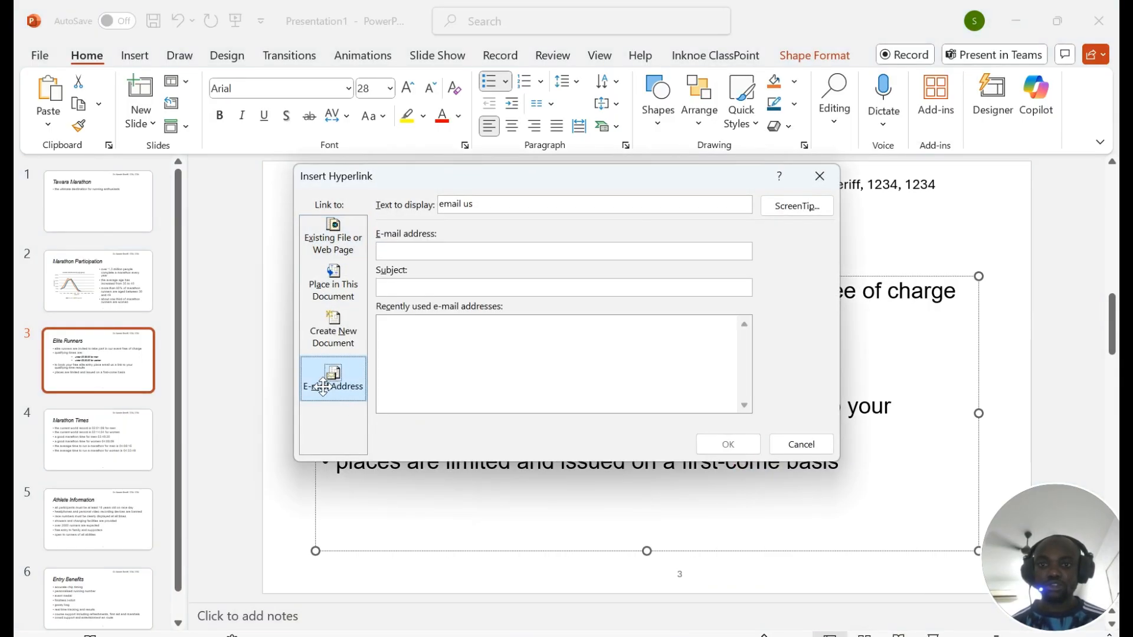
{"action": "key", "text": "ctrl+v"}
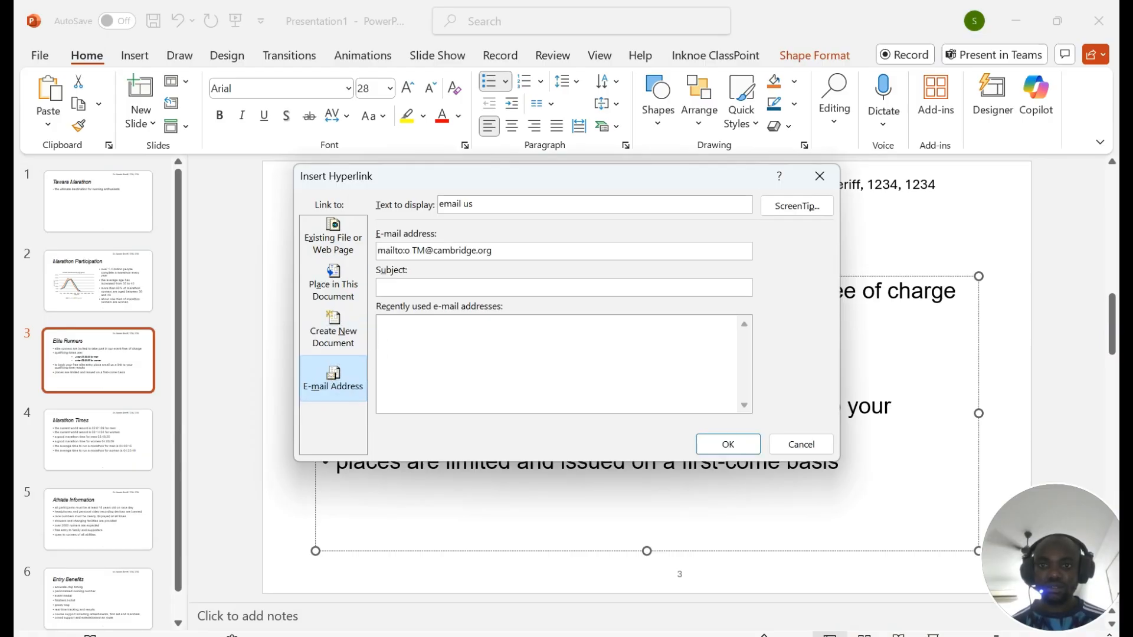
{"action": "key", "text": "BackSpace"}
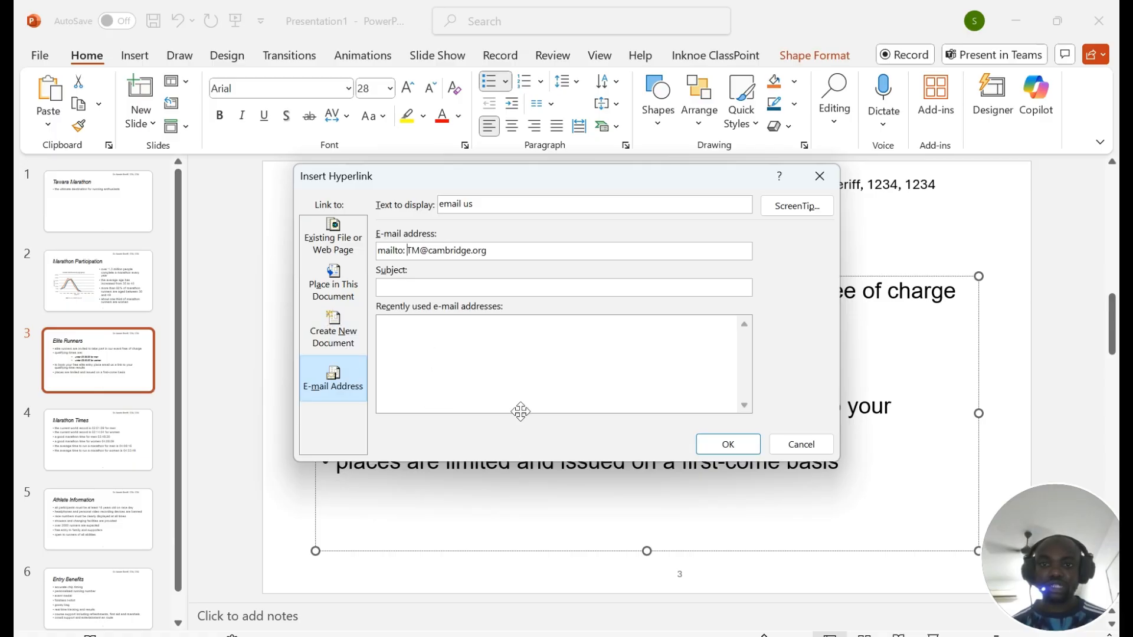
Step: Copy the 'Elite Runner Entry' subject line and read the screenshot instruction in the exam paper
{"action": "key", "text": "alt+Tab"}
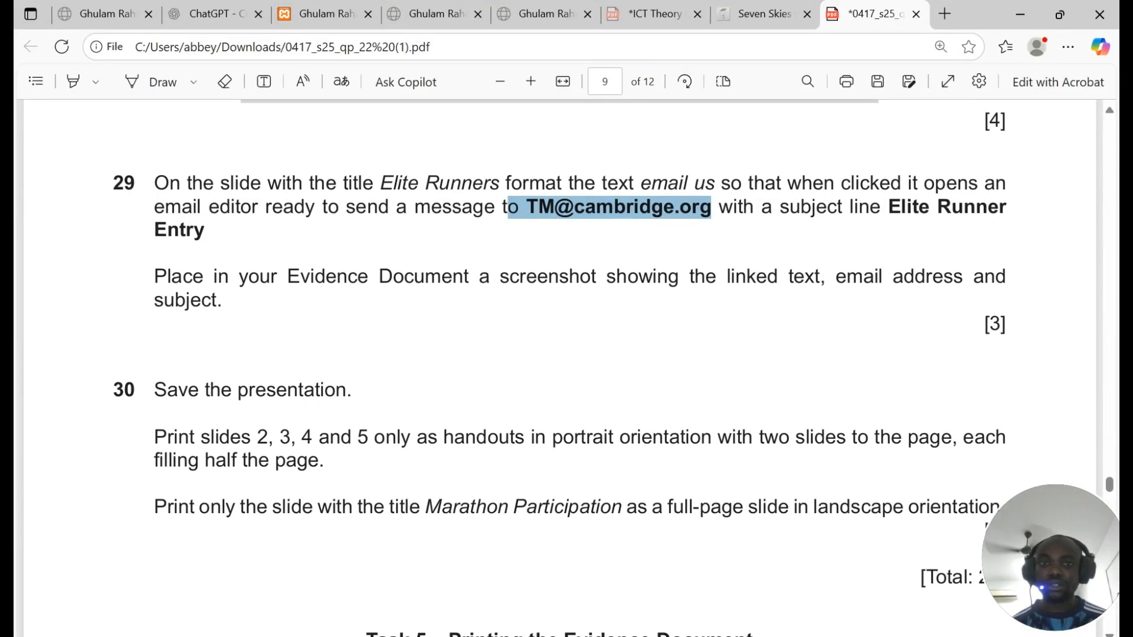
{"action": "left_click_drag", "start_coordinate": [889, 207], "coordinate": [204, 230]}
{"action": "key", "text": "ctrl+c"}
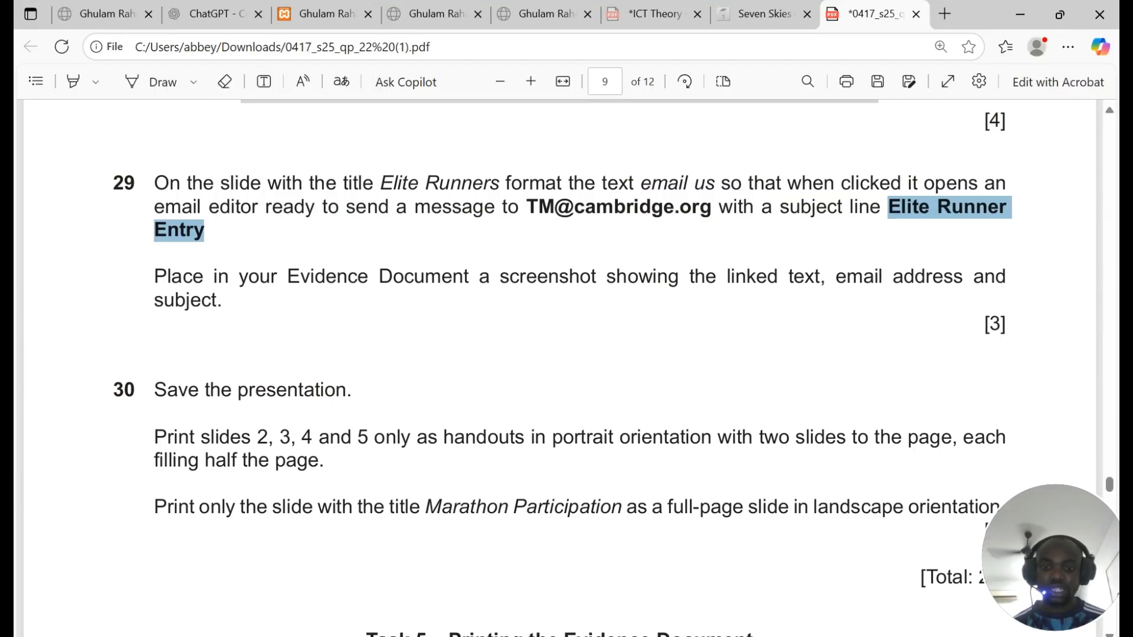
{"action": "key", "text": "alt+Tab"}
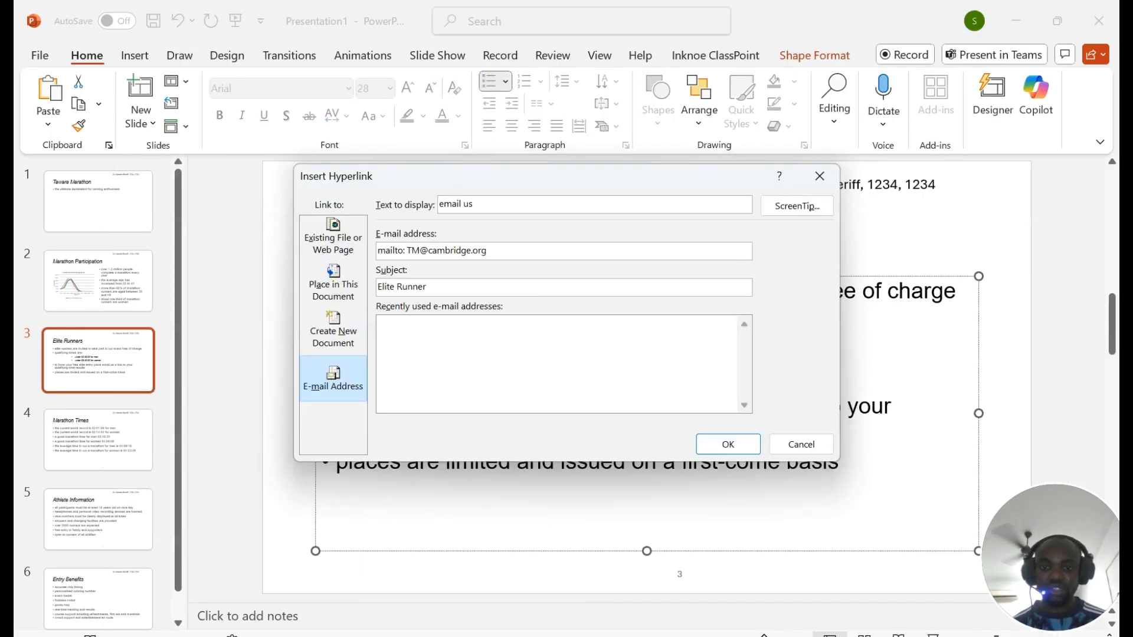
{"action": "key", "text": "alt+Tab"}
{"action": "left_click_drag", "start_coordinate": [154, 276], "coordinate": [820, 313]}
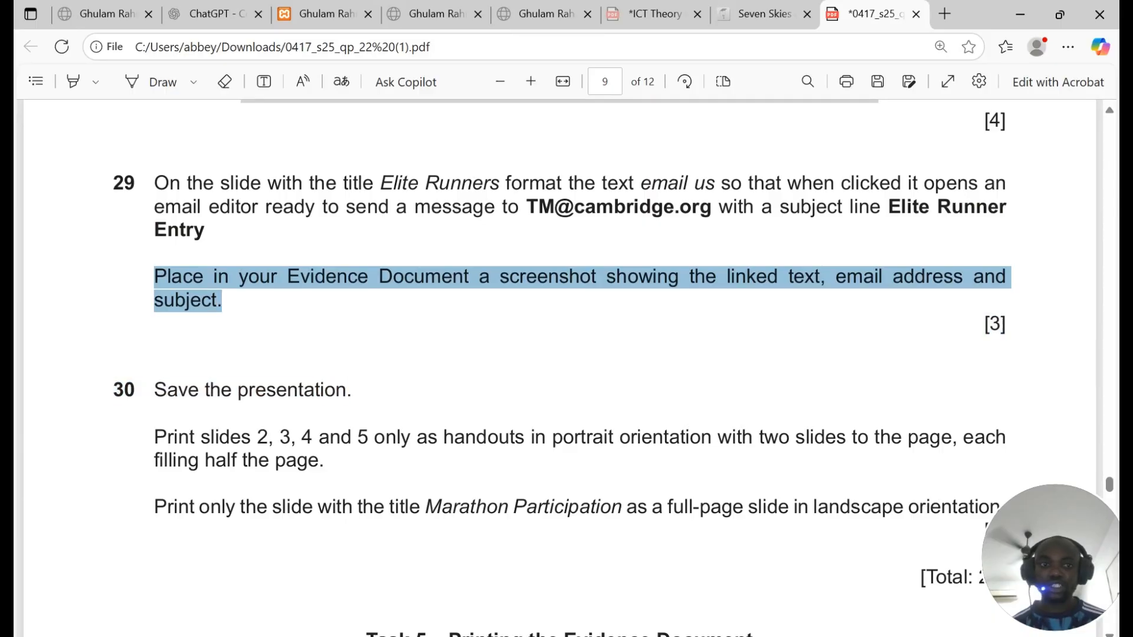
{"action": "key", "text": "alt+Tab"}
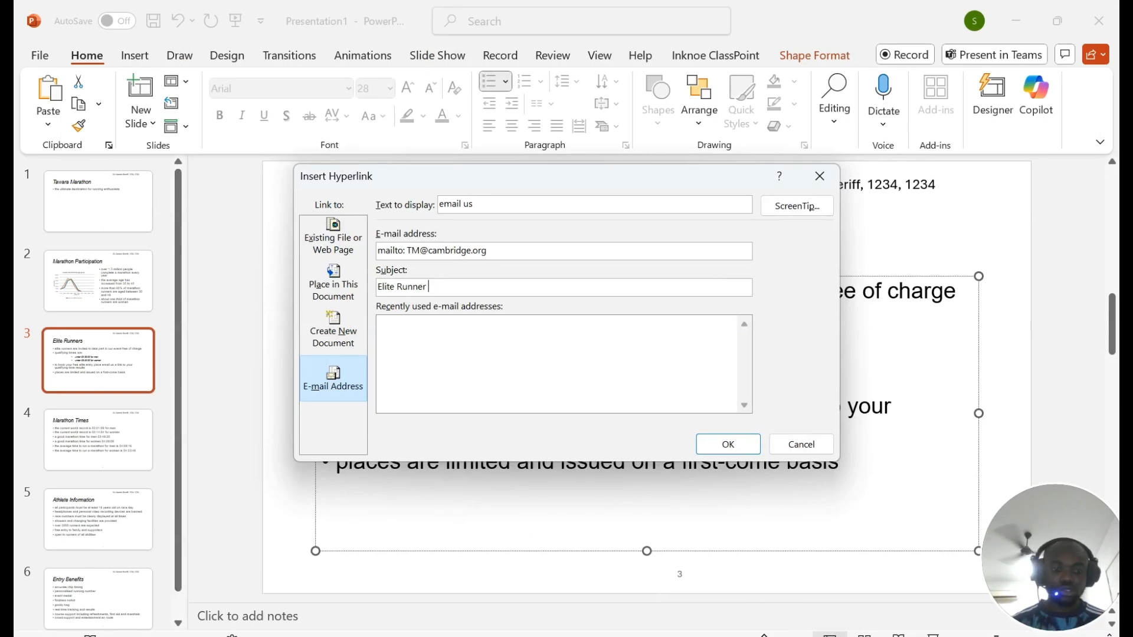
Step: Screenshot the hyperlink settings, then recheck the exam paper before returning to the dialog
{"action": "key", "text": "super+shift+s"}
{"action": "left_click_drag", "start_coordinate": [255, 152], "coordinate": [979, 550]}
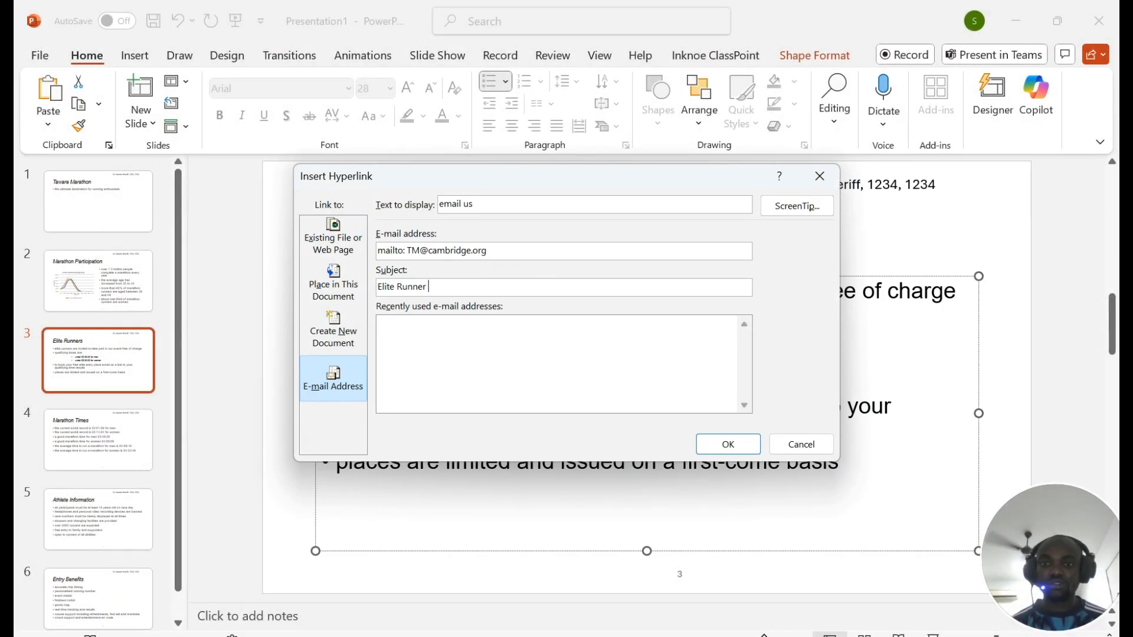
{"action": "left_click", "coordinate": [1083, 524]}
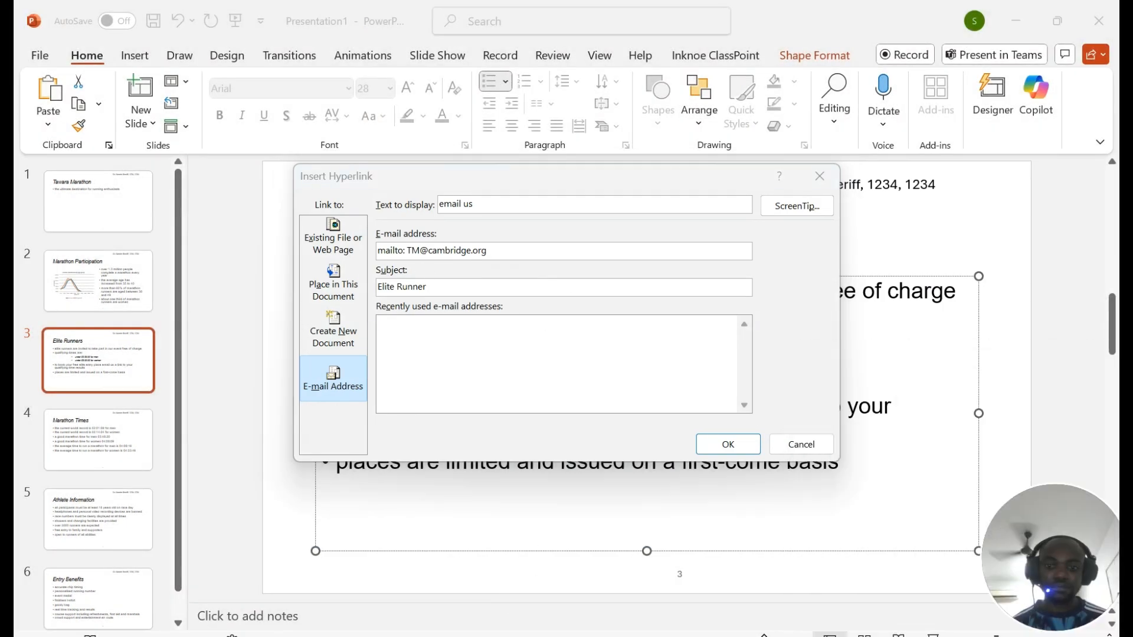
{"action": "key", "text": "alt+Tab"}
{"action": "scroll", "coordinate": [443, 320], "scroll_direction": "down", "scroll_amount": 1}
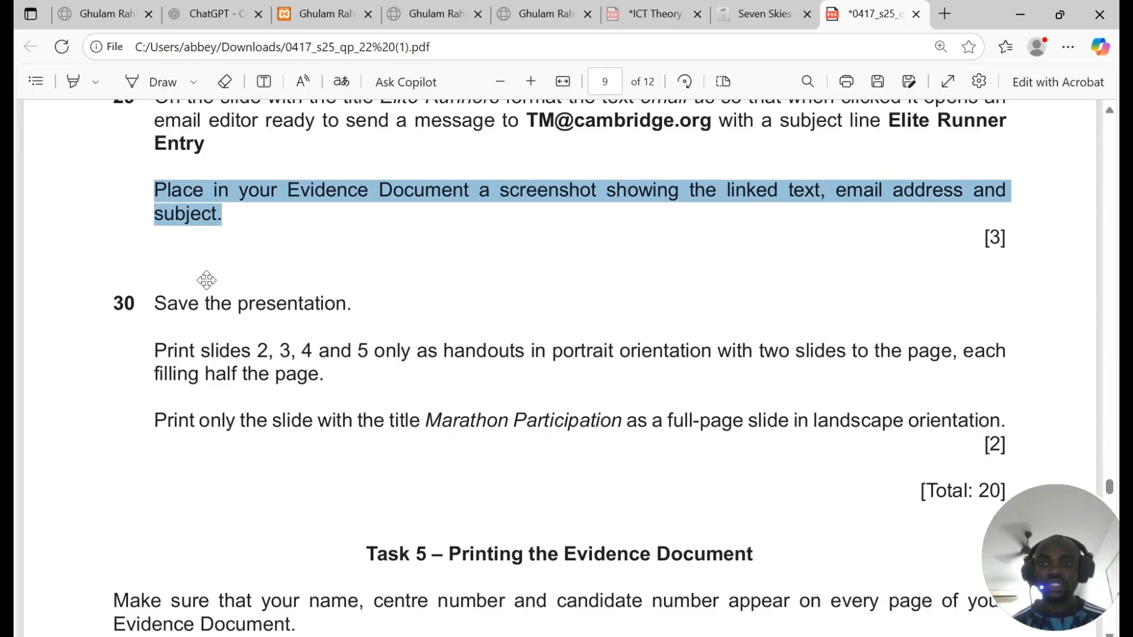
{"action": "left_click_drag", "start_coordinate": [154, 304], "coordinate": [346, 303]}
{"action": "scroll", "coordinate": [346, 304], "scroll_direction": "down", "scroll_amount": 2}
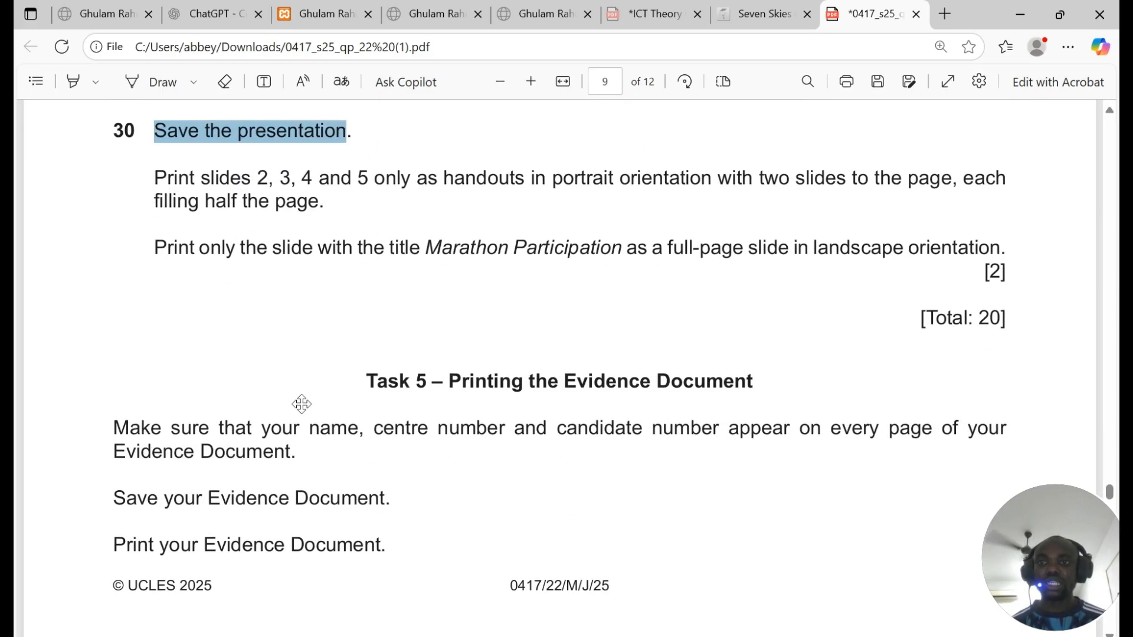
{"action": "left_click", "coordinate": [481, 635]}
{"action": "left_click", "coordinate": [728, 444]}
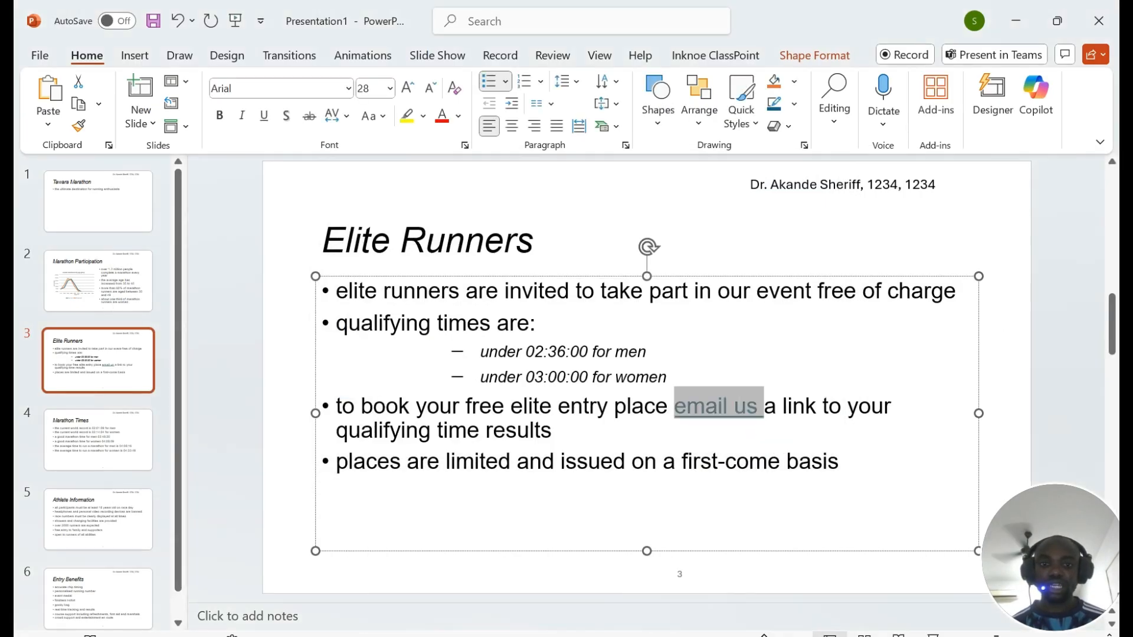
{"action": "left_click", "coordinate": [749, 463]}
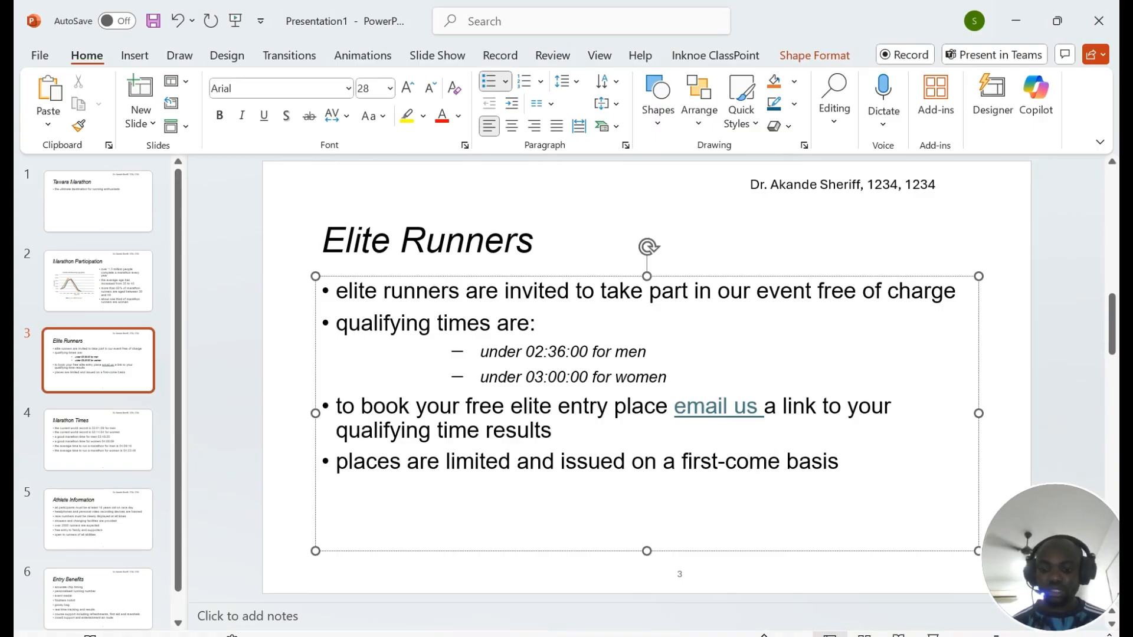
{"action": "key", "text": "ctrl+s"}
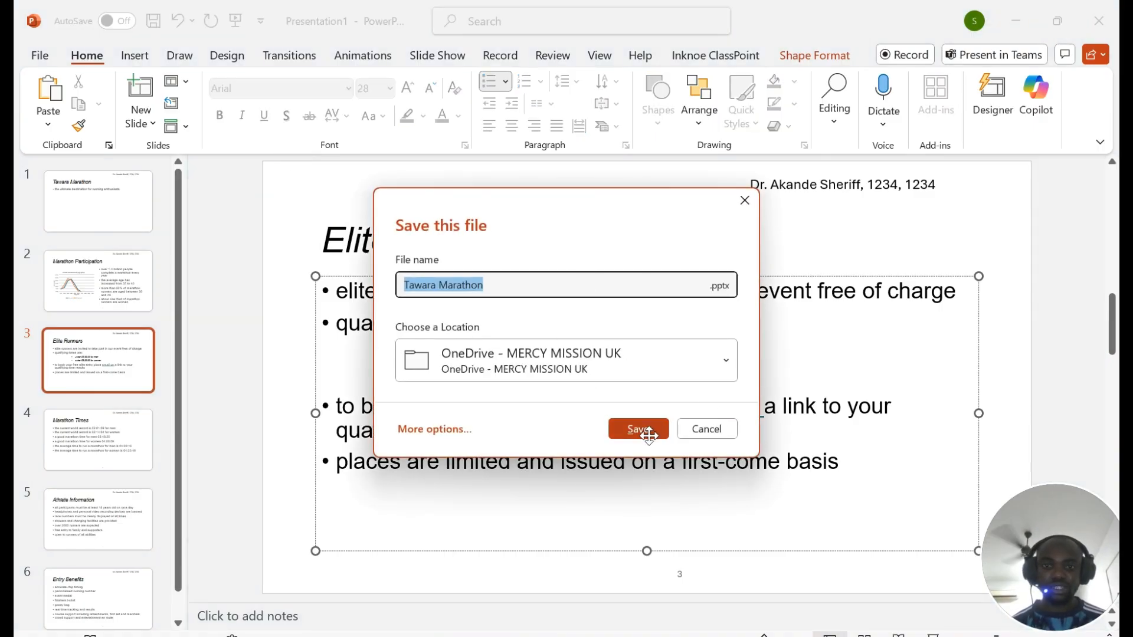
{"action": "left_click", "coordinate": [745, 201]}
{"action": "left_click", "coordinate": [457, 636]}
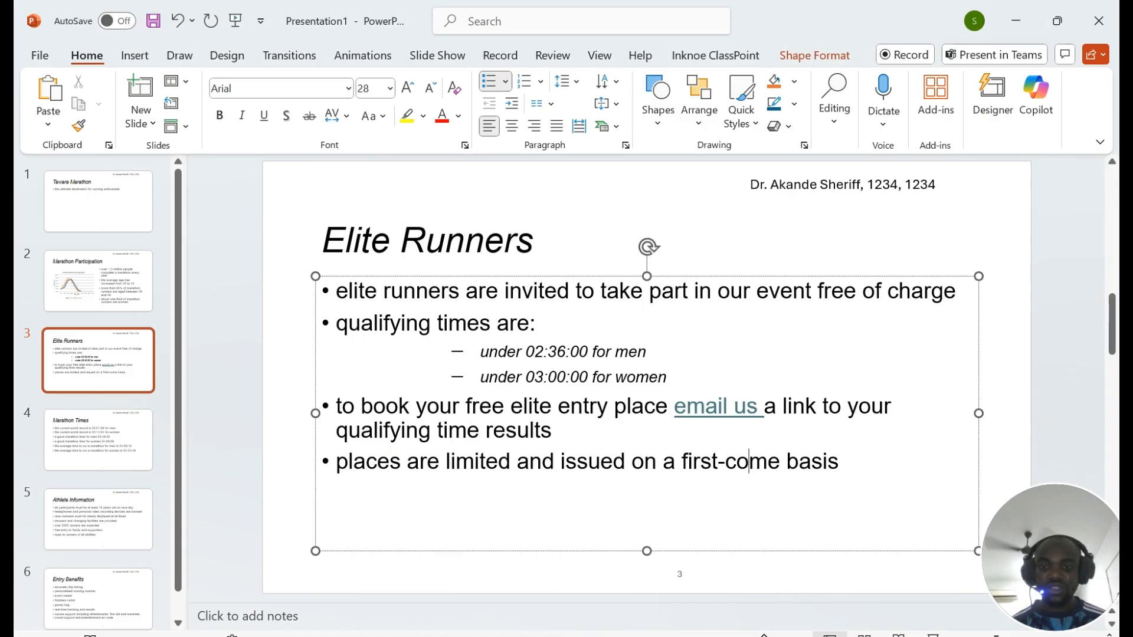
{"action": "scroll", "coordinate": [248, 228], "scroll_direction": "down", "scroll_amount": 2}
{"action": "scroll", "coordinate": [247, 228], "scroll_direction": "up", "scroll_amount": 2}
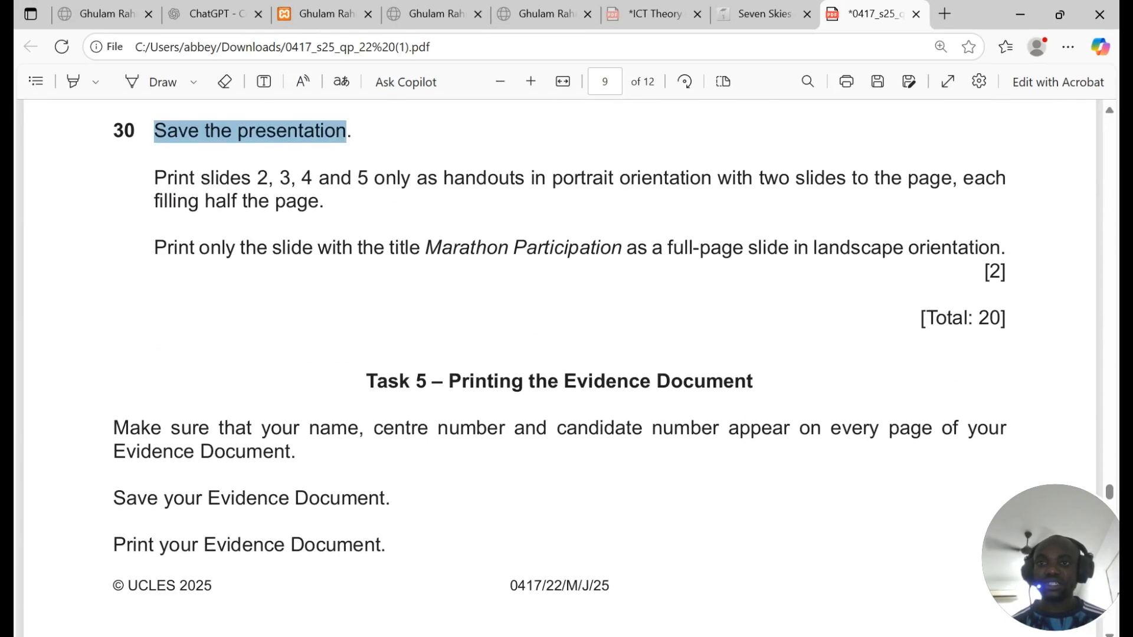
{"action": "left_click_drag", "start_coordinate": [214, 178], "coordinate": [326, 201]}
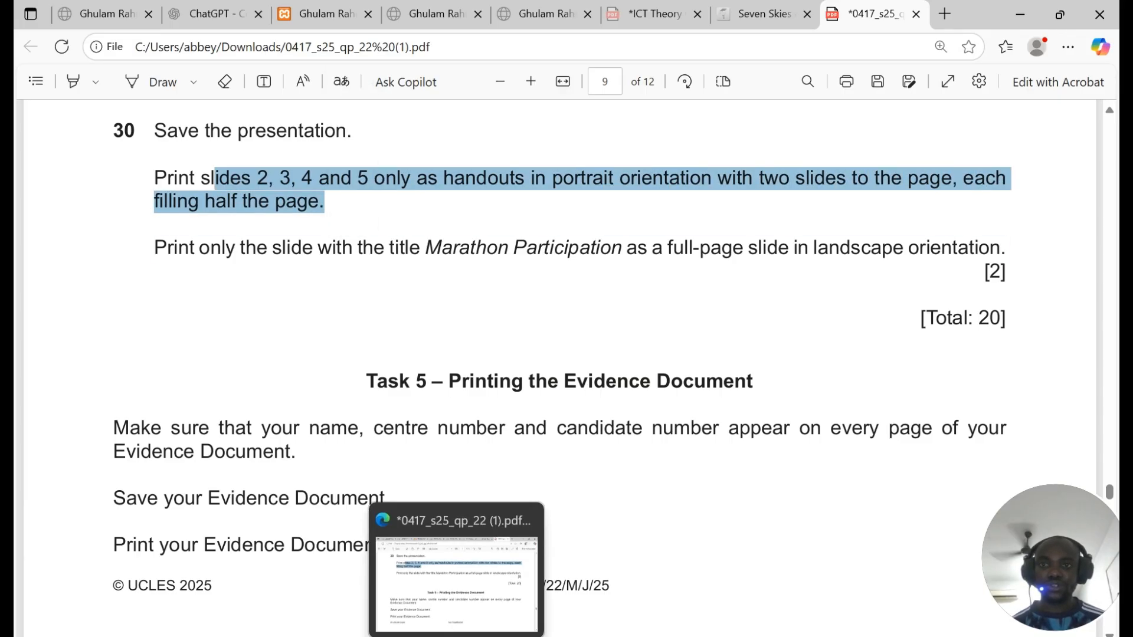
{"action": "left_click", "coordinate": [456, 636]}
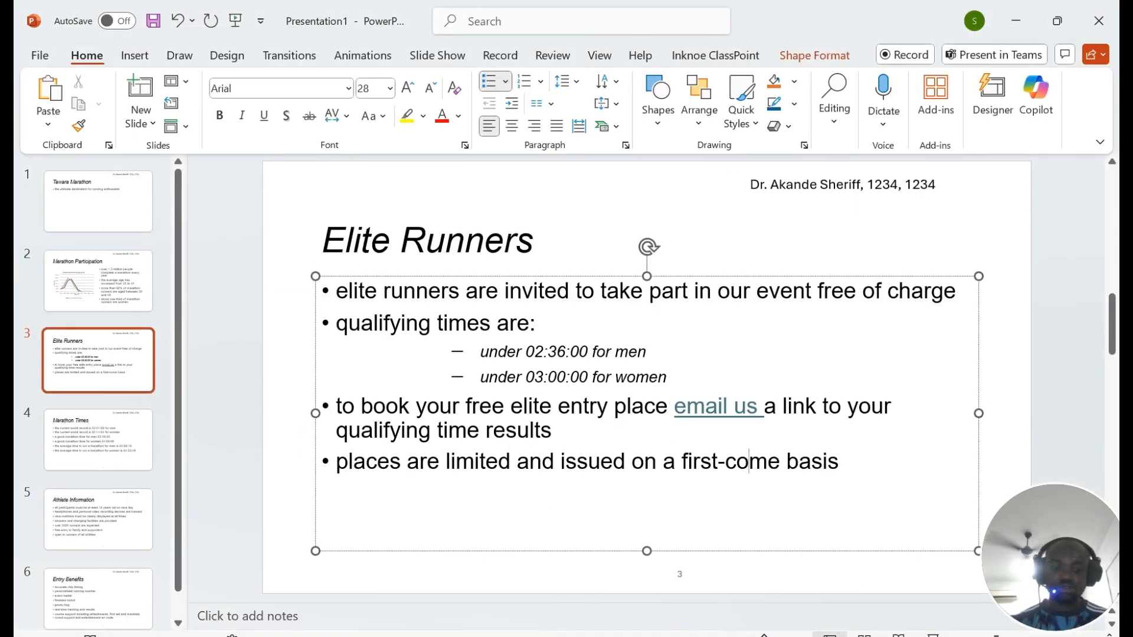
Step: Set the print range to a custom range of slides 2-5
{"action": "key", "text": "ctrl+p"}
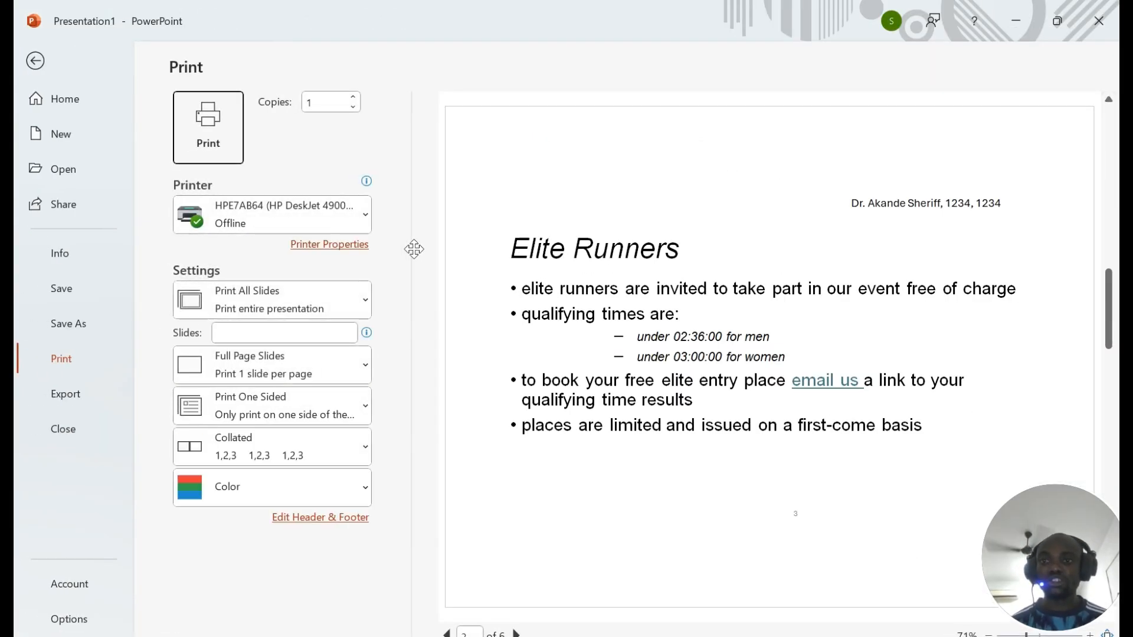
{"action": "left_click", "coordinate": [319, 302]}
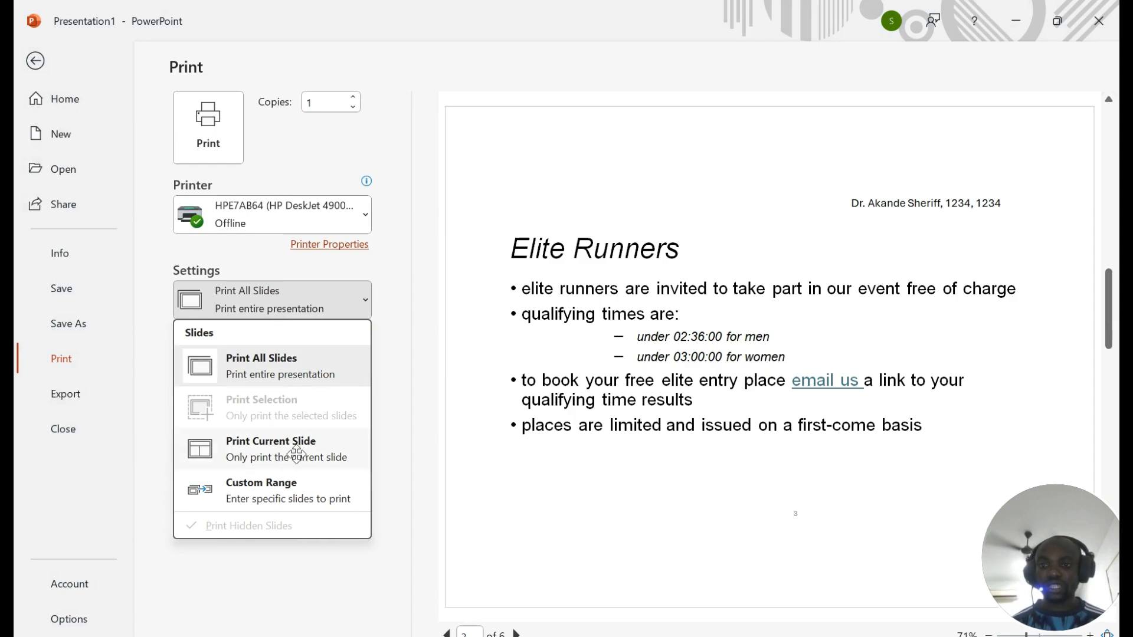
{"action": "left_click", "coordinate": [299, 501]}
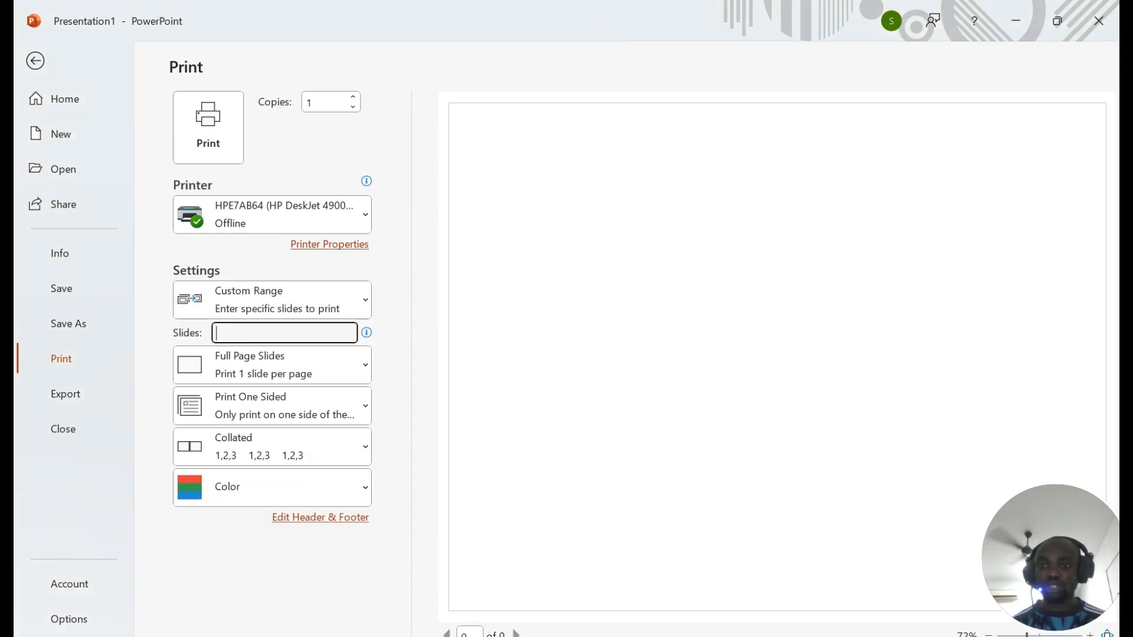
{"action": "type", "text": "2-5"}
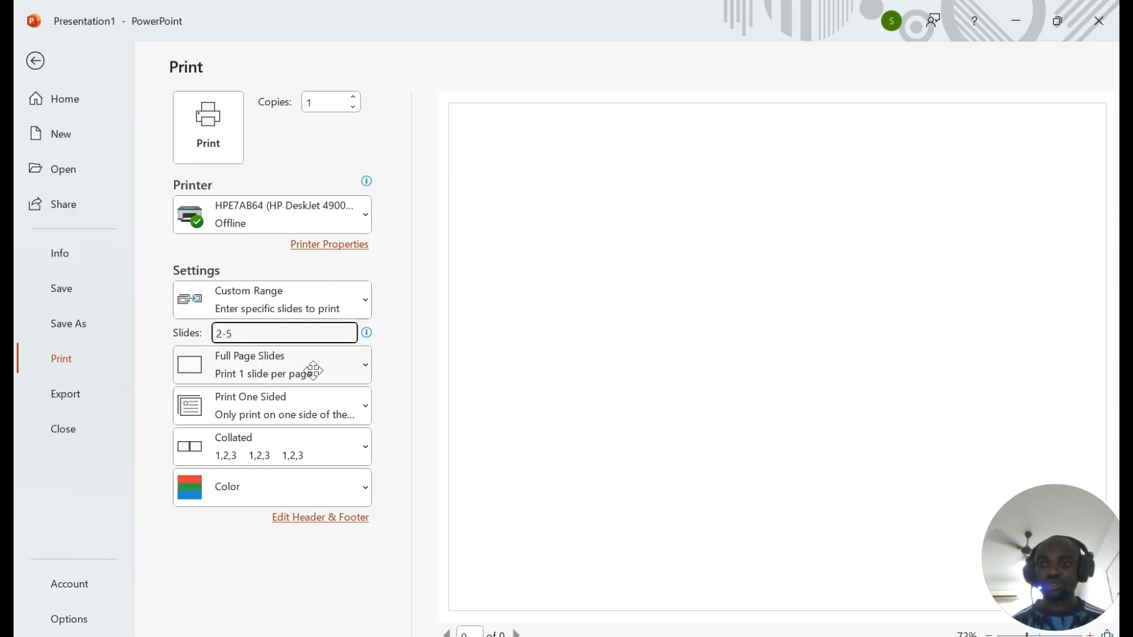
{"action": "left_click", "coordinate": [272, 299]}
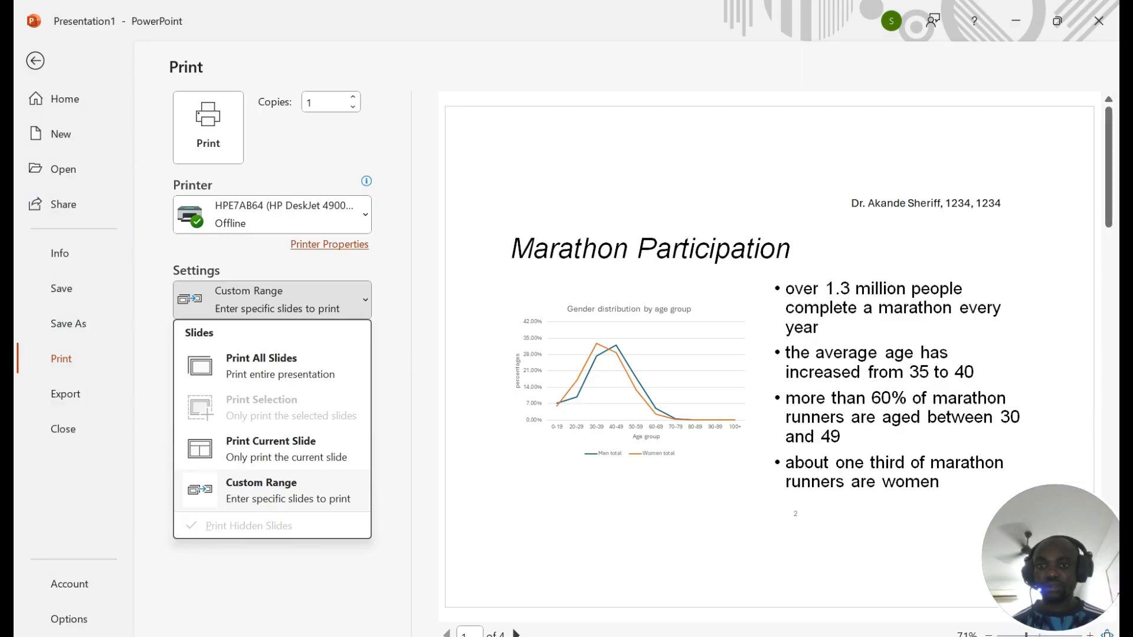
{"action": "left_click", "coordinate": [272, 299]}
{"action": "scroll", "coordinate": [773, 347], "scroll_direction": "down", "scroll_amount": 3}
{"action": "scroll", "coordinate": [741, 337], "scroll_direction": "up", "scroll_amount": 2}
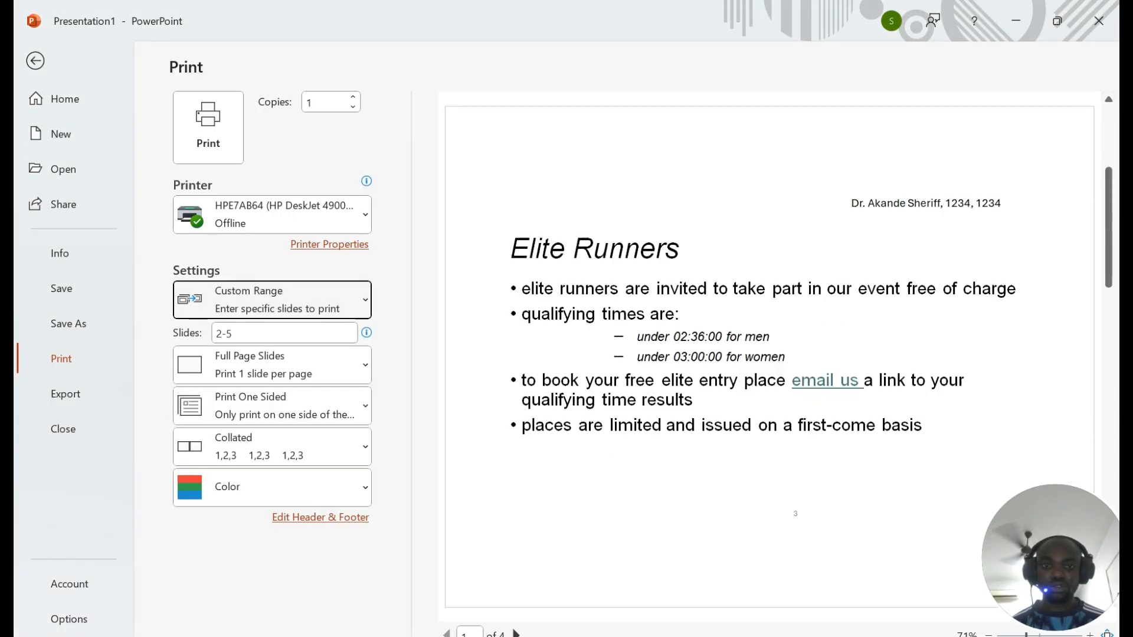
{"action": "scroll", "coordinate": [741, 337], "scroll_direction": "down", "scroll_amount": 2}
Step: Choose the 2 Slides handout layout in portrait orientation
{"action": "left_click", "coordinate": [287, 369]}
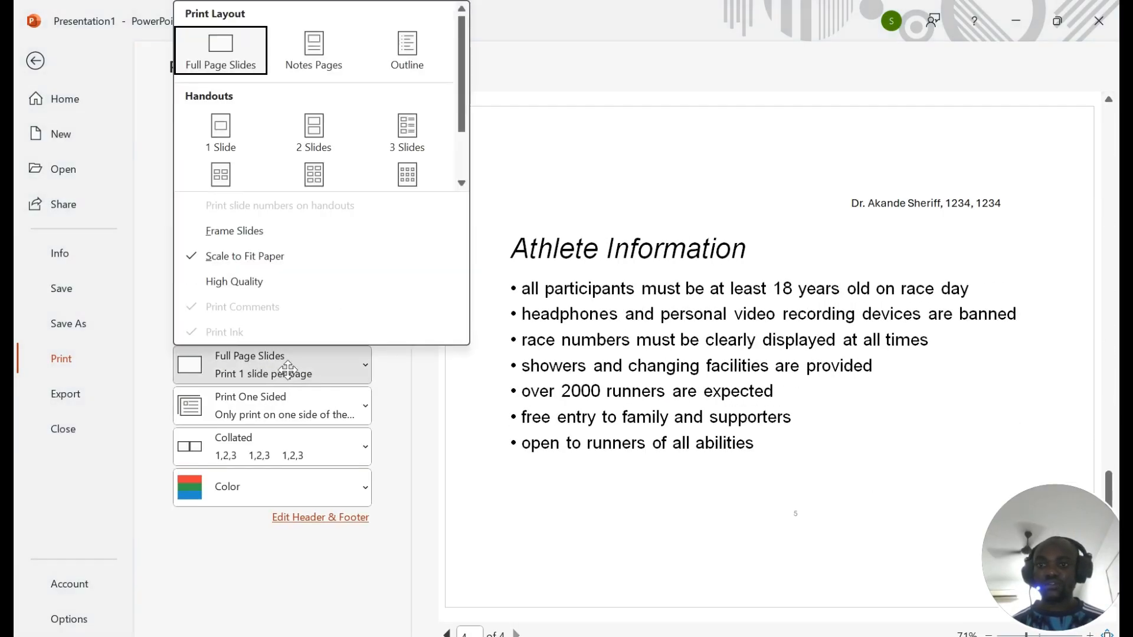
{"action": "left_click", "coordinate": [319, 139]}
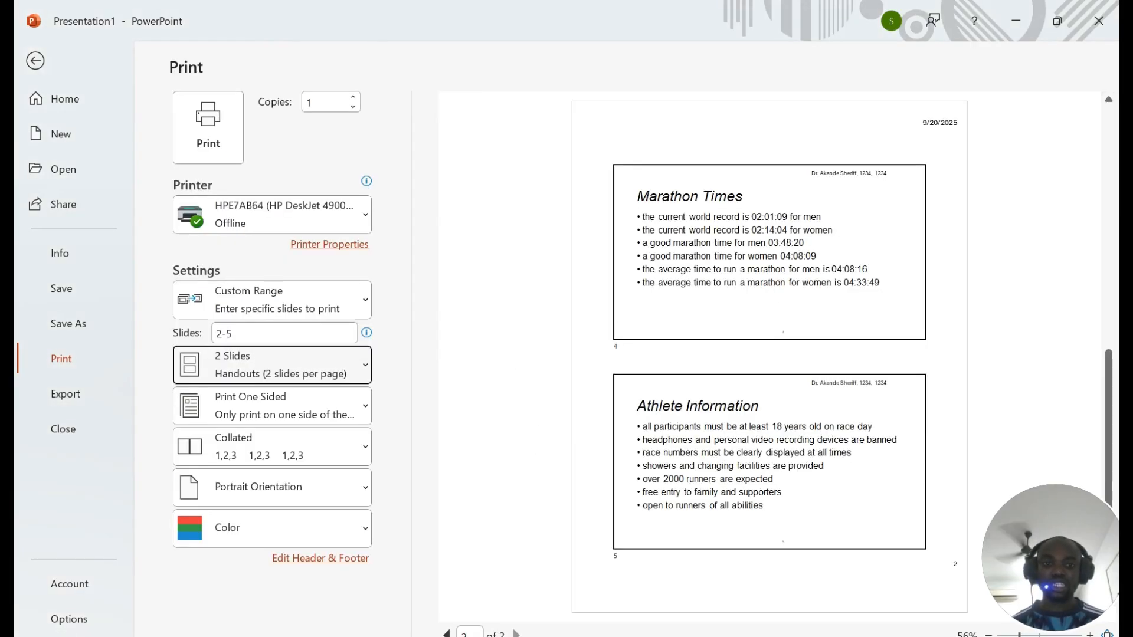
{"action": "scroll", "coordinate": [770, 355], "scroll_direction": "up", "scroll_amount": 2}
{"action": "scroll", "coordinate": [769, 354], "scroll_direction": "down", "scroll_amount": 2}
{"action": "scroll", "coordinate": [769, 354], "scroll_direction": "up", "scroll_amount": 2}
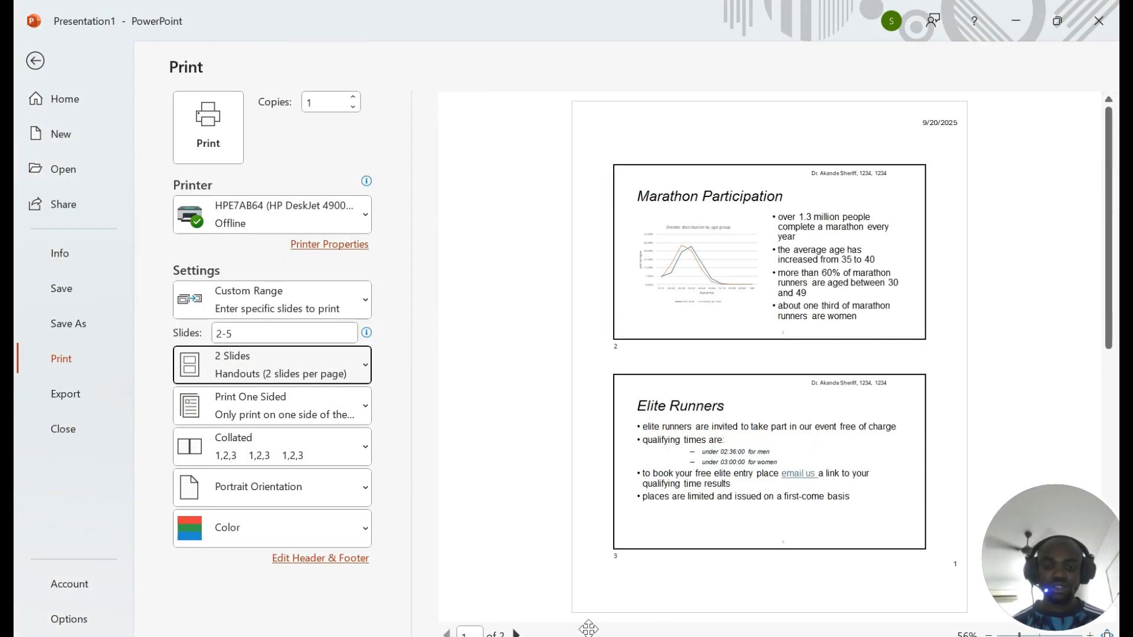
Step: Check the Marathon Participation print instruction, select that slide, and reopen Print
{"action": "key", "text": "alt+Tab"}
{"action": "left_click_drag", "start_coordinate": [173, 248], "coordinate": [624, 248]}
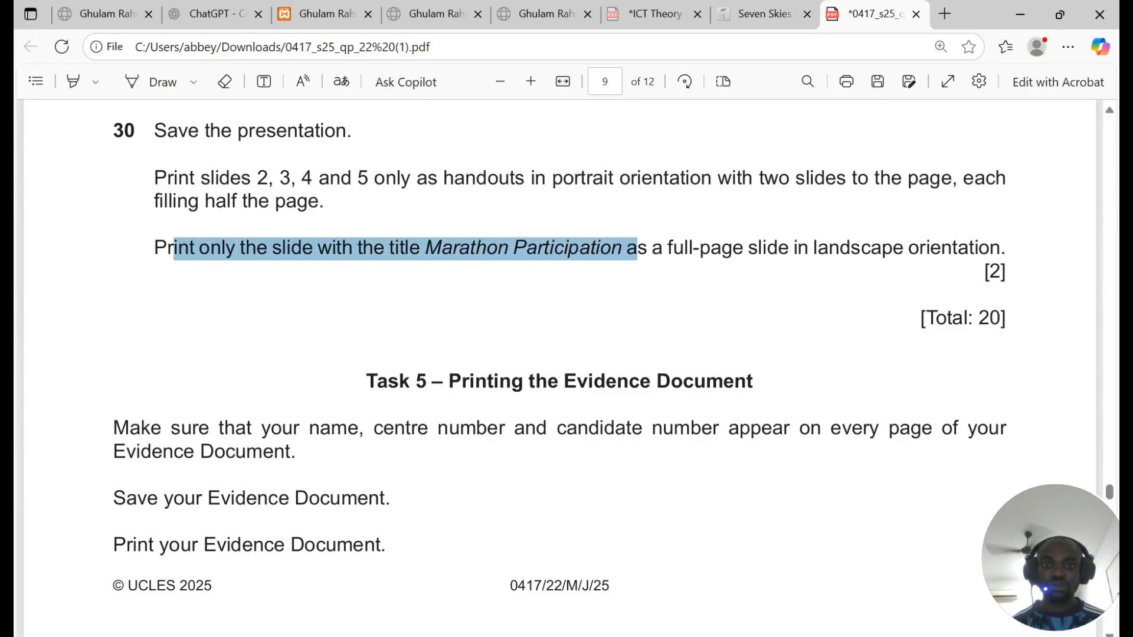
{"action": "key", "text": "alt+Tab"}
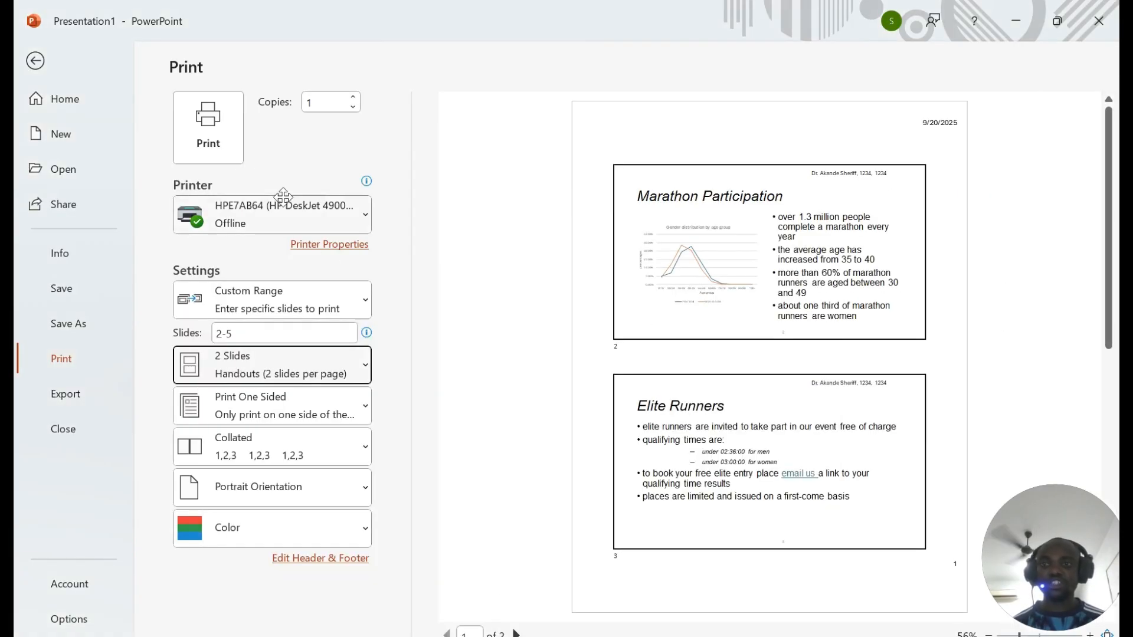
{"action": "left_click", "coordinate": [36, 60]}
{"action": "left_click", "coordinate": [134, 309]}
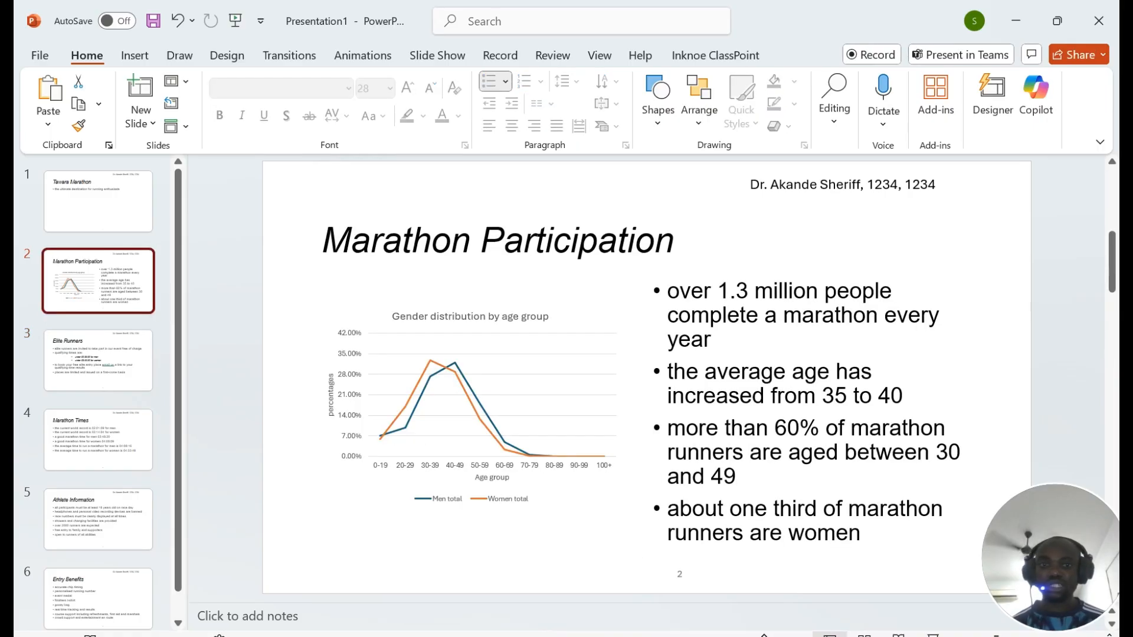
{"action": "key", "text": "ctrl+p"}
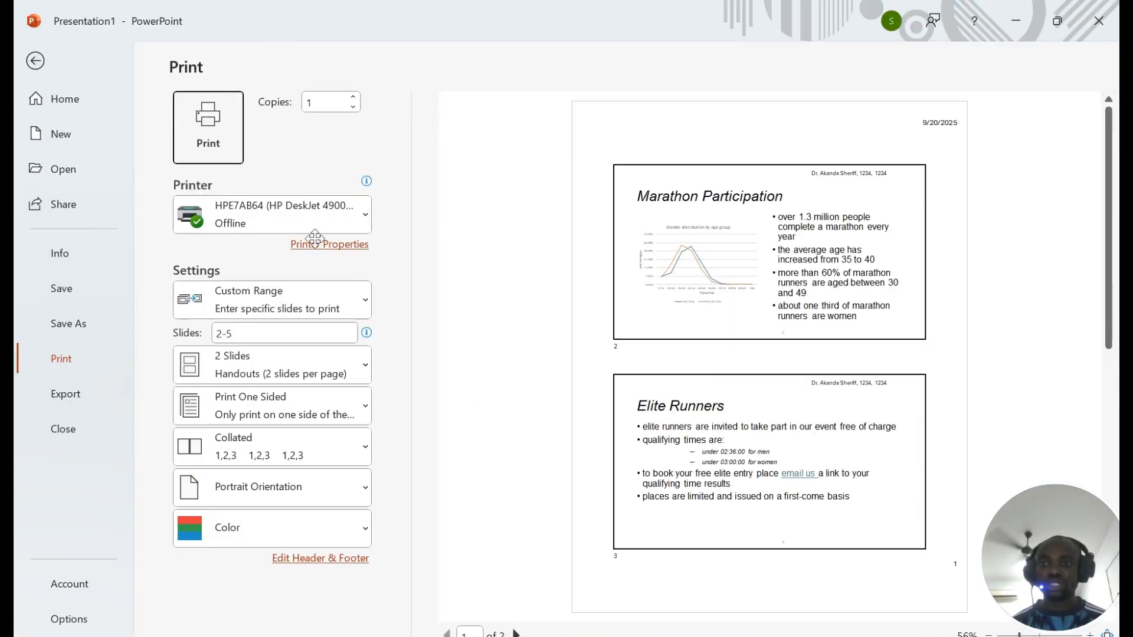
Step: Print only the selected Marathon Participation slide, laid out as Full Page Slides
{"action": "left_click", "coordinate": [272, 300]}
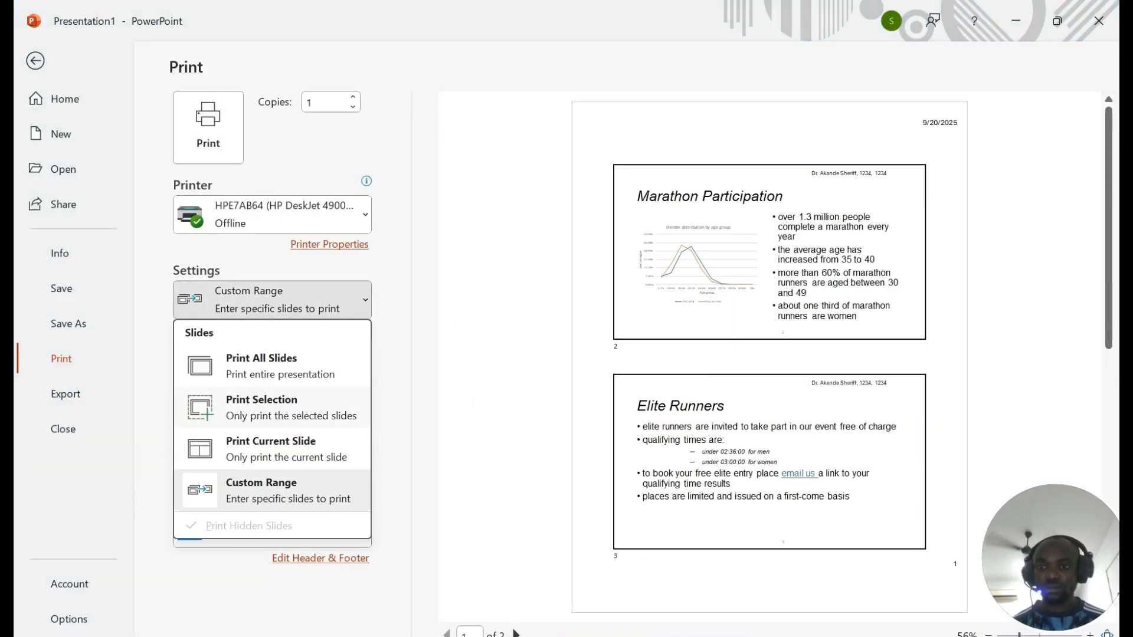
{"action": "left_click", "coordinate": [286, 412]}
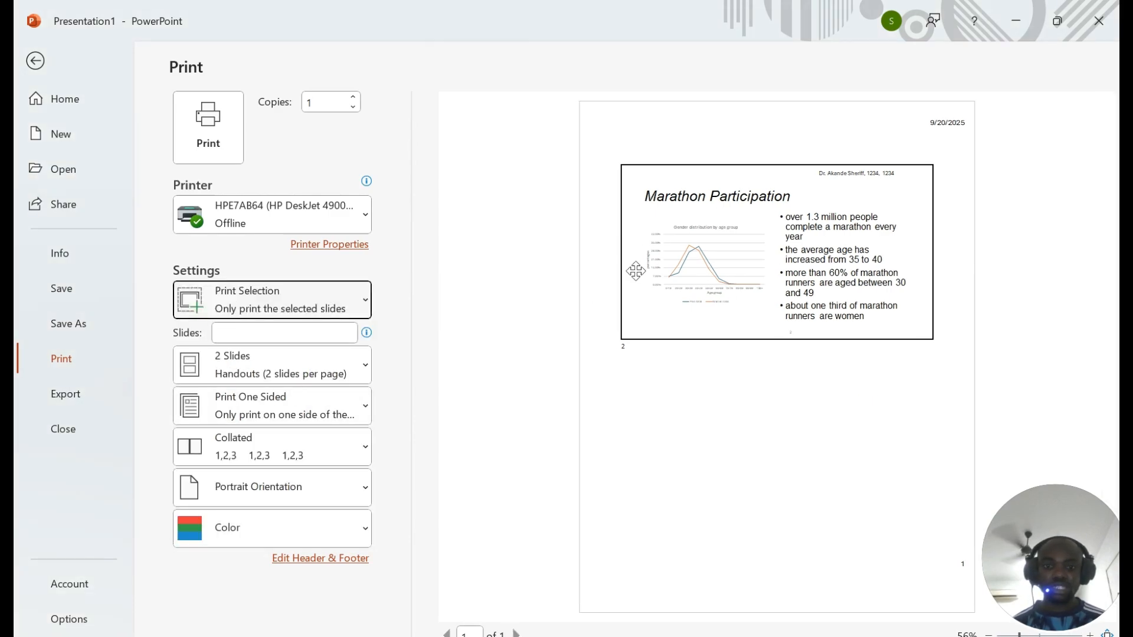
{"action": "key", "text": "alt+Tab"}
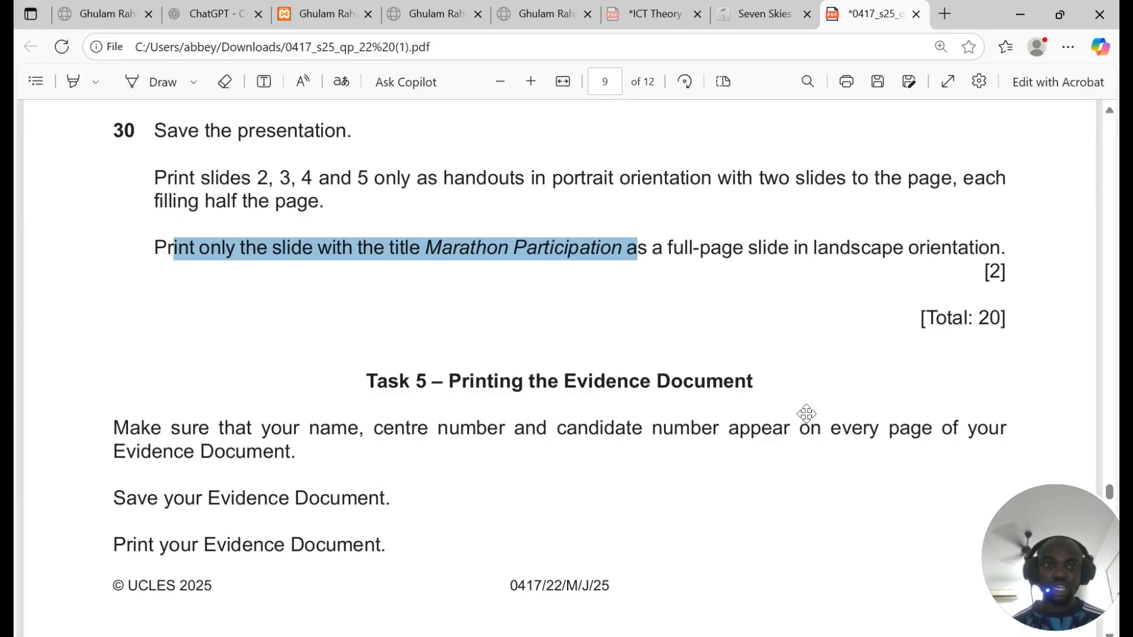
{"action": "key", "text": "alt+Tab"}
{"action": "left_click", "coordinate": [255, 371]}
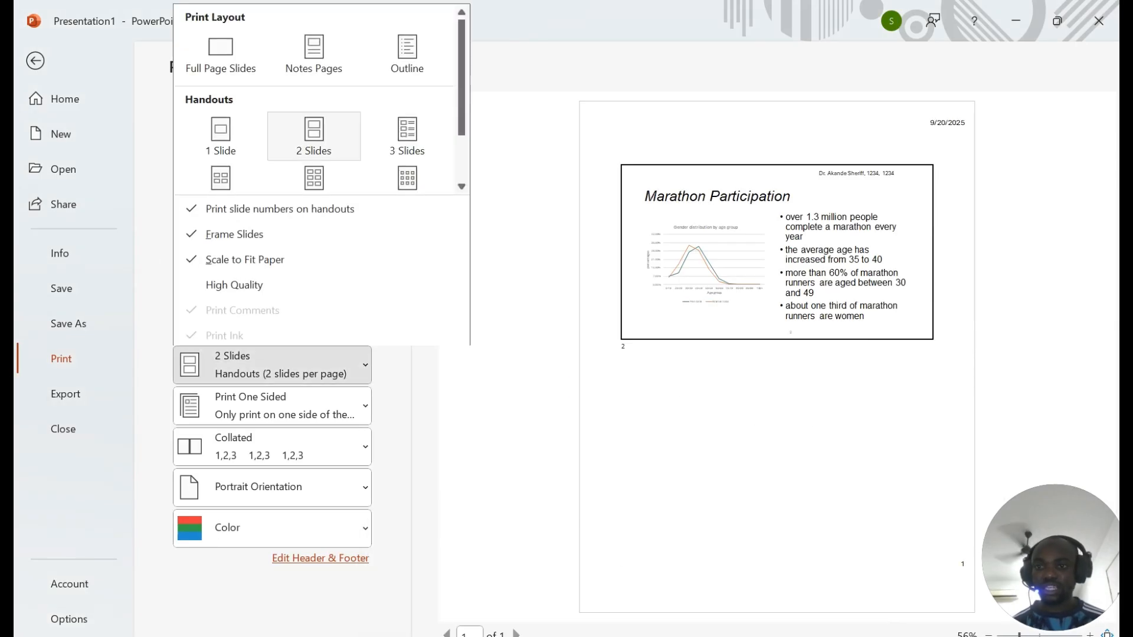
{"action": "left_click", "coordinate": [225, 50]}
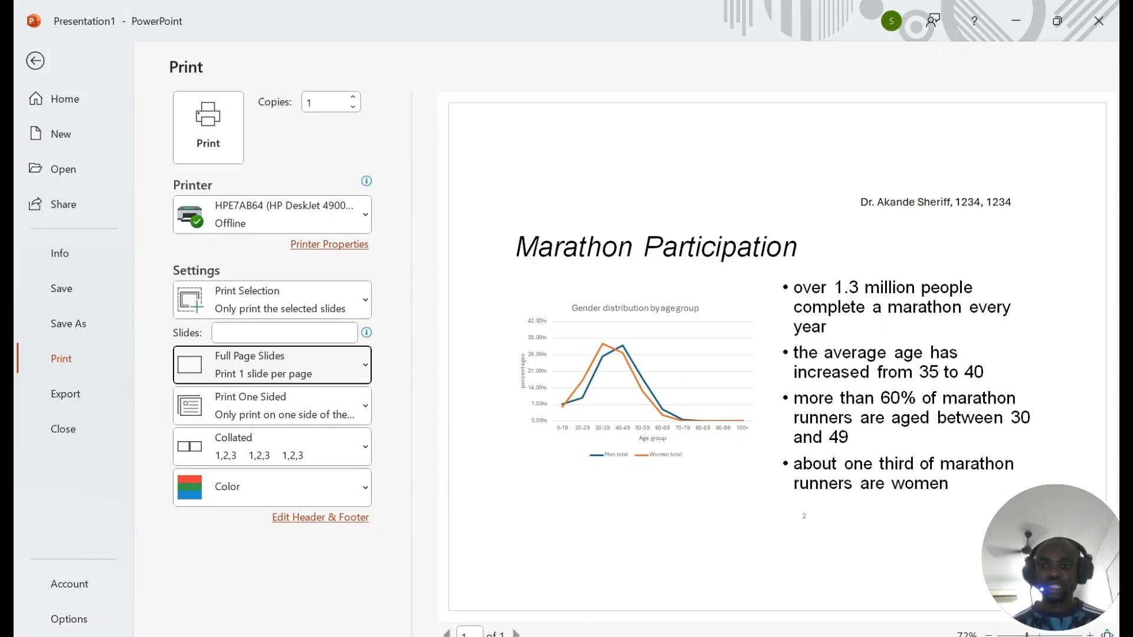
{"action": "left_click", "coordinate": [413, 636]}
Step: Scroll up through the exam paper to the Task 4 Presentation heading
{"action": "scroll", "coordinate": [1008, 259], "scroll_direction": "down", "scroll_amount": 1}
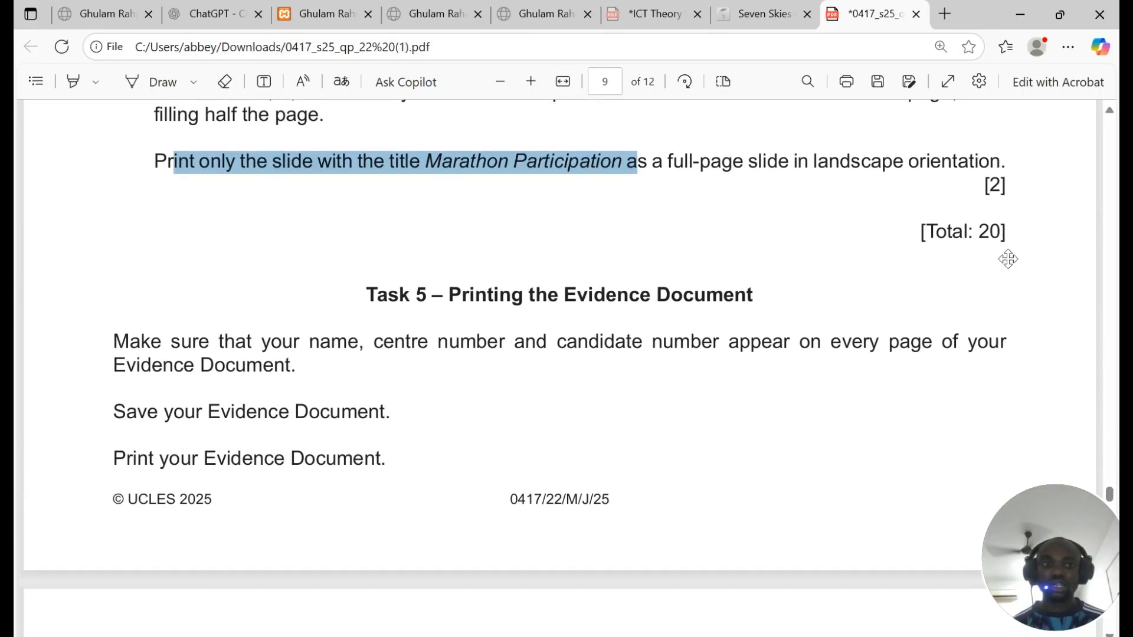
{"action": "left_click_drag", "start_coordinate": [926, 232], "coordinate": [1000, 232]}
{"action": "scroll", "coordinate": [599, 362], "scroll_direction": "down", "scroll_amount": 5}
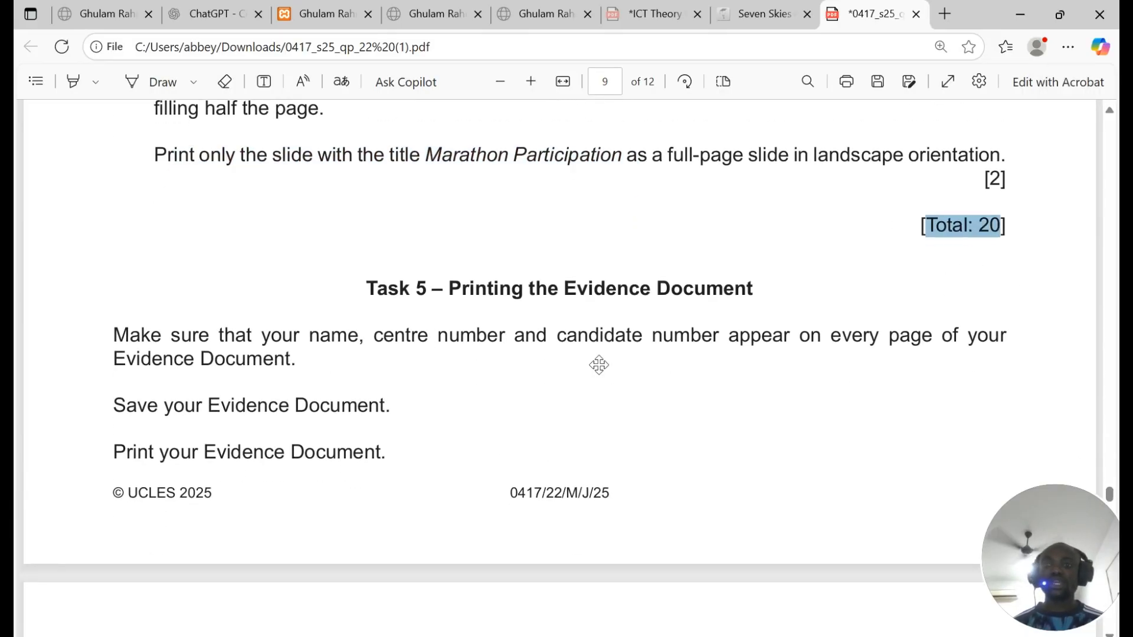
{"action": "scroll", "coordinate": [599, 361], "scroll_direction": "up", "scroll_amount": 6}
{"action": "scroll", "coordinate": [560, 366], "scroll_direction": "up", "scroll_amount": 10}
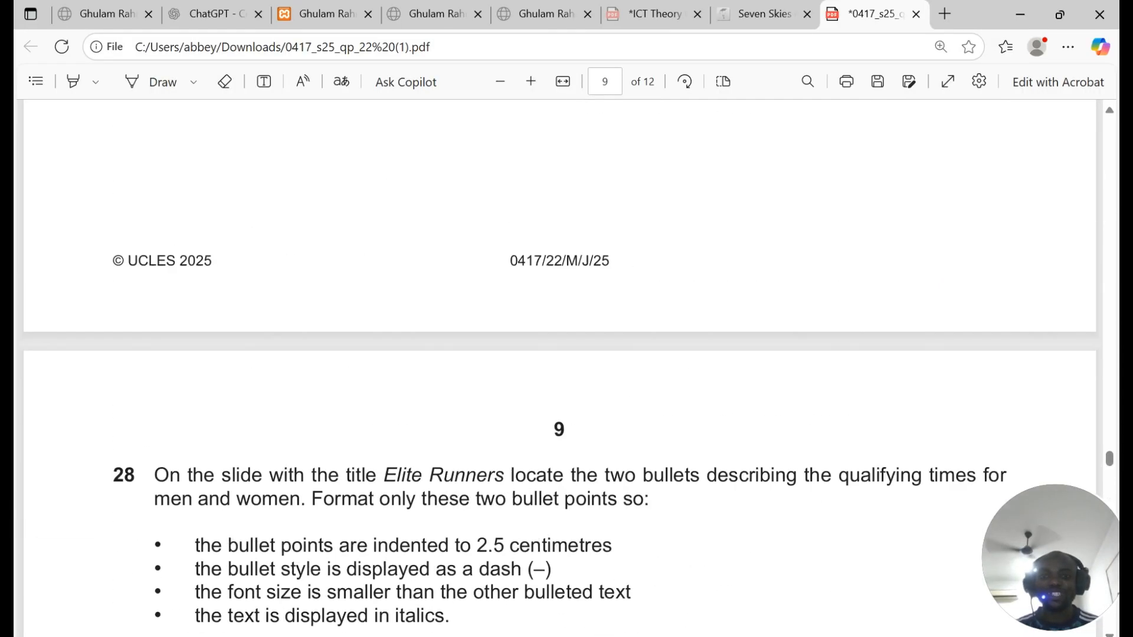
{"action": "scroll", "coordinate": [558, 354], "scroll_direction": "up", "scroll_amount": 10}
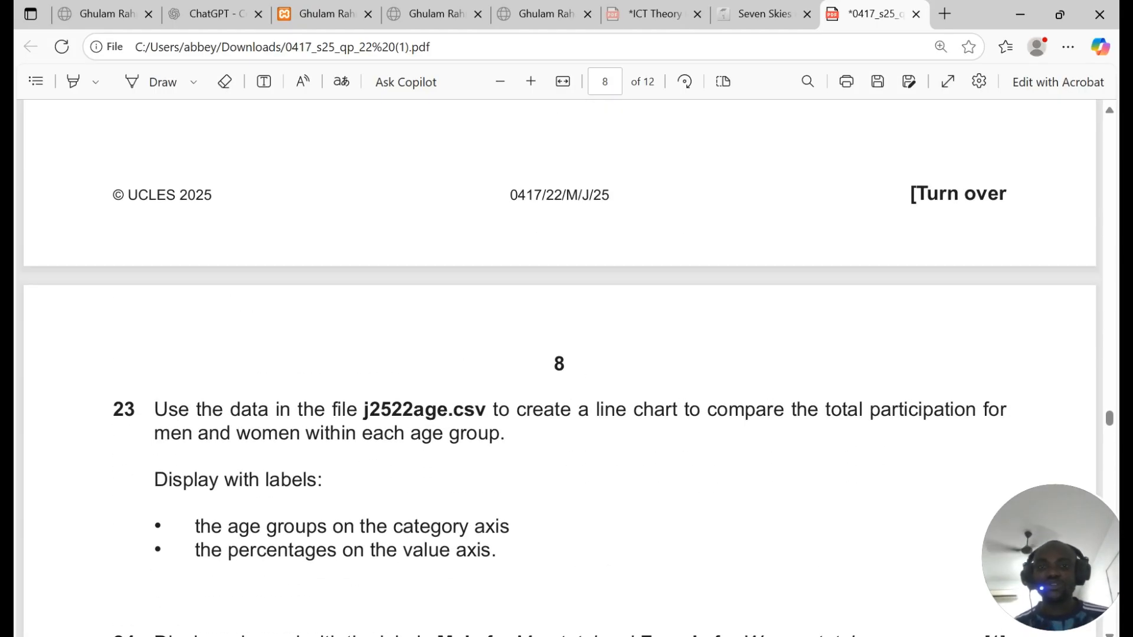
{"action": "scroll", "coordinate": [559, 366], "scroll_direction": "up", "scroll_amount": 3}
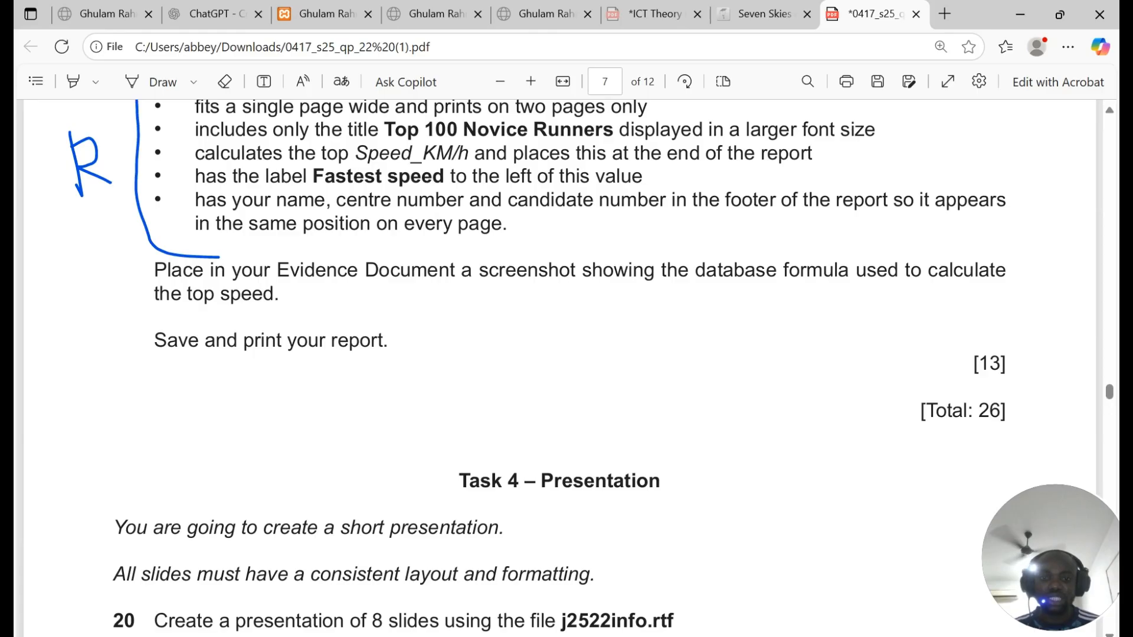
{"action": "double_click", "coordinate": [658, 496]}
Step: Continue up to the cover page and pick out the paper number 22 in 0417/22
{"action": "scroll", "coordinate": [661, 501], "scroll_direction": "up", "scroll_amount": 10}
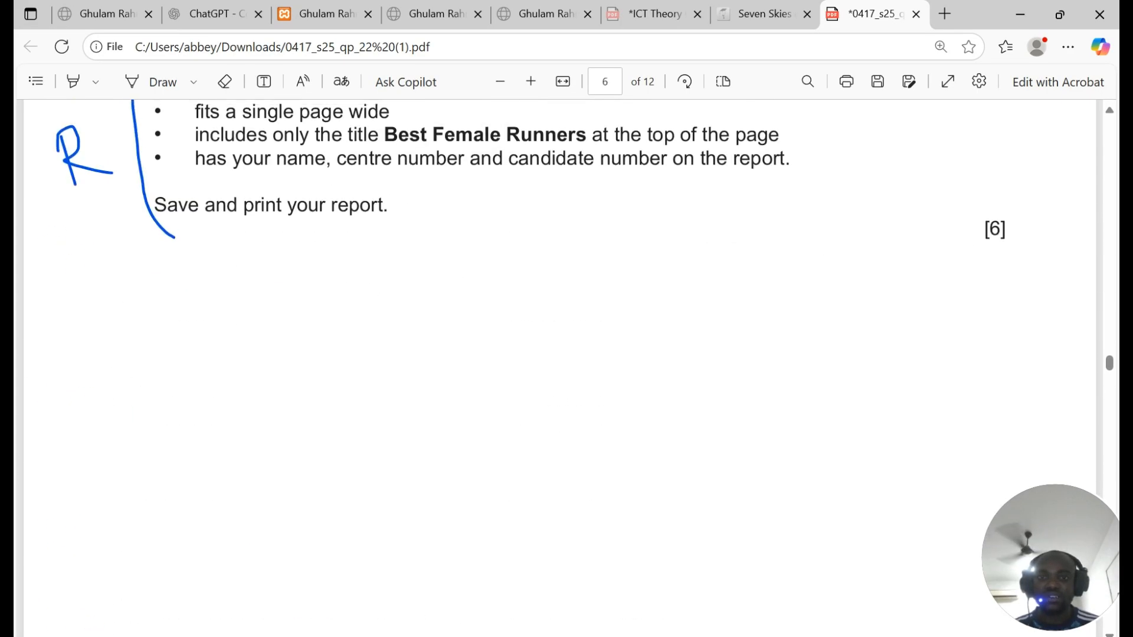
{"action": "scroll", "coordinate": [558, 366], "scroll_direction": "up", "scroll_amount": 4}
{"action": "left_click_drag", "start_coordinate": [492, 155], "coordinate": [659, 155]}
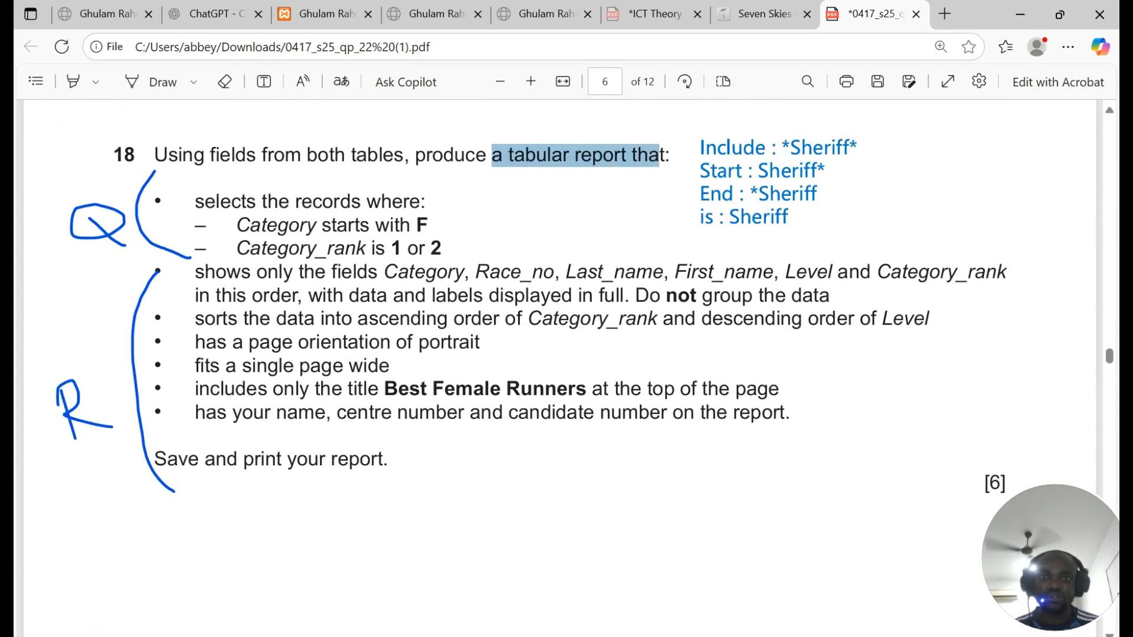
{"action": "scroll", "coordinate": [658, 420], "scroll_direction": "up", "scroll_amount": 5}
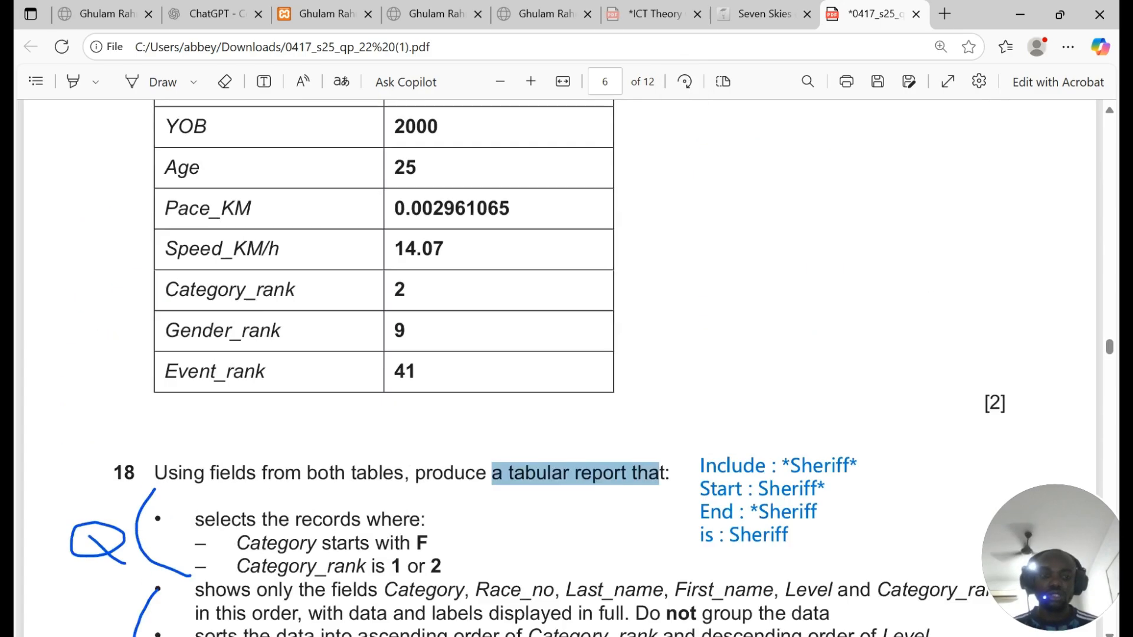
{"action": "scroll", "coordinate": [637, 374], "scroll_direction": "up", "scroll_amount": 20}
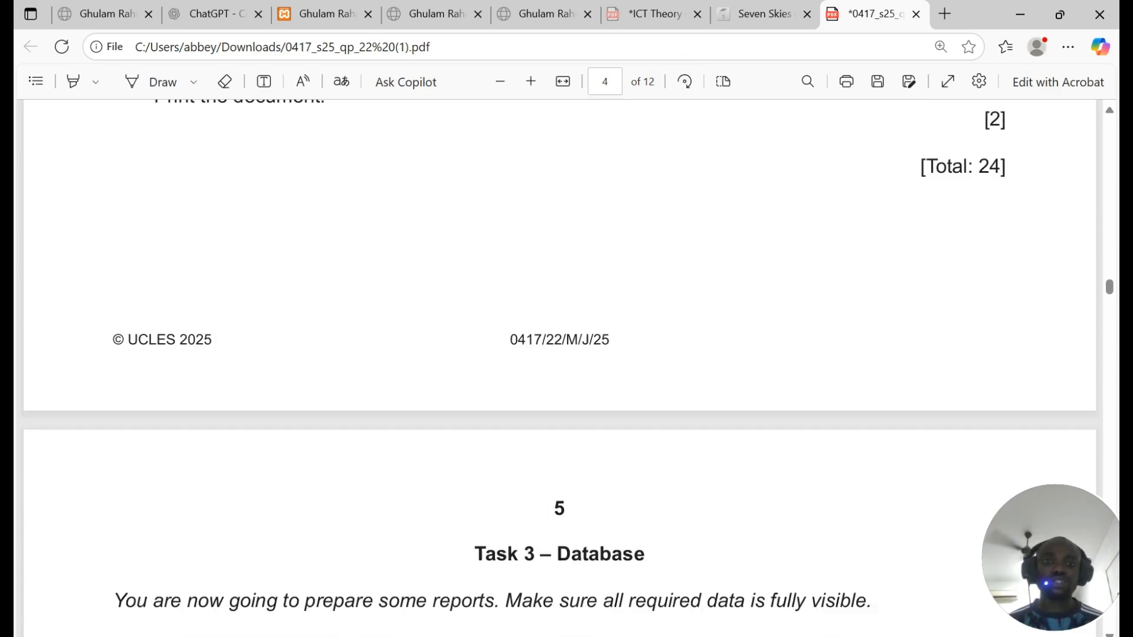
{"action": "scroll", "coordinate": [799, 372], "scroll_direction": "up", "scroll_amount": 15}
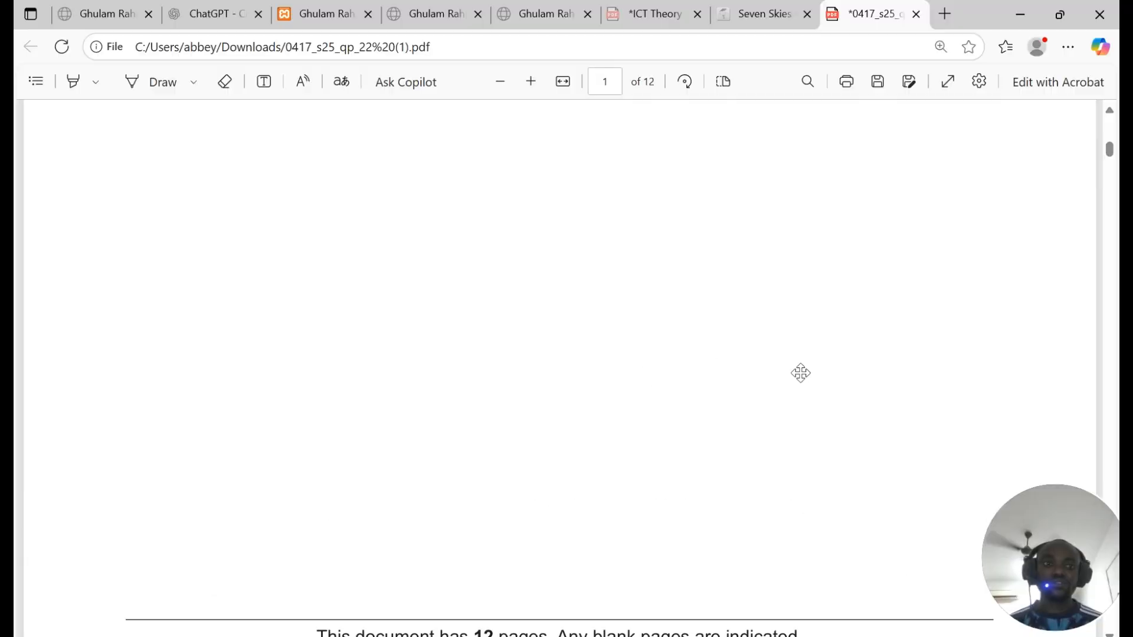
{"action": "double_click", "coordinate": [983, 399]}
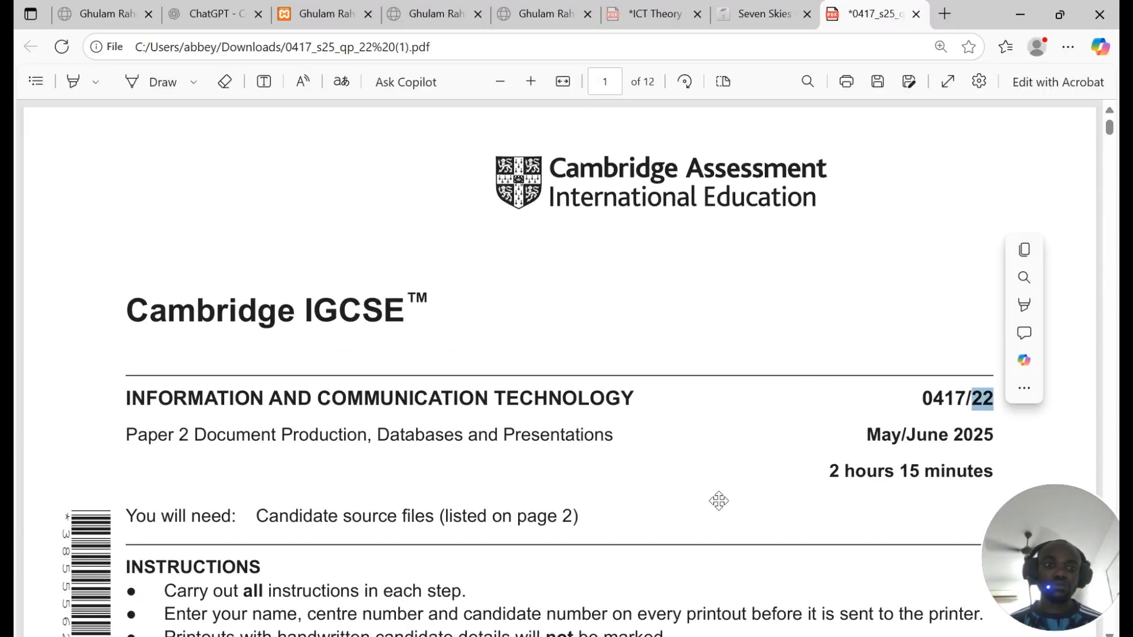
{"action": "left_click", "coordinate": [681, 404]}
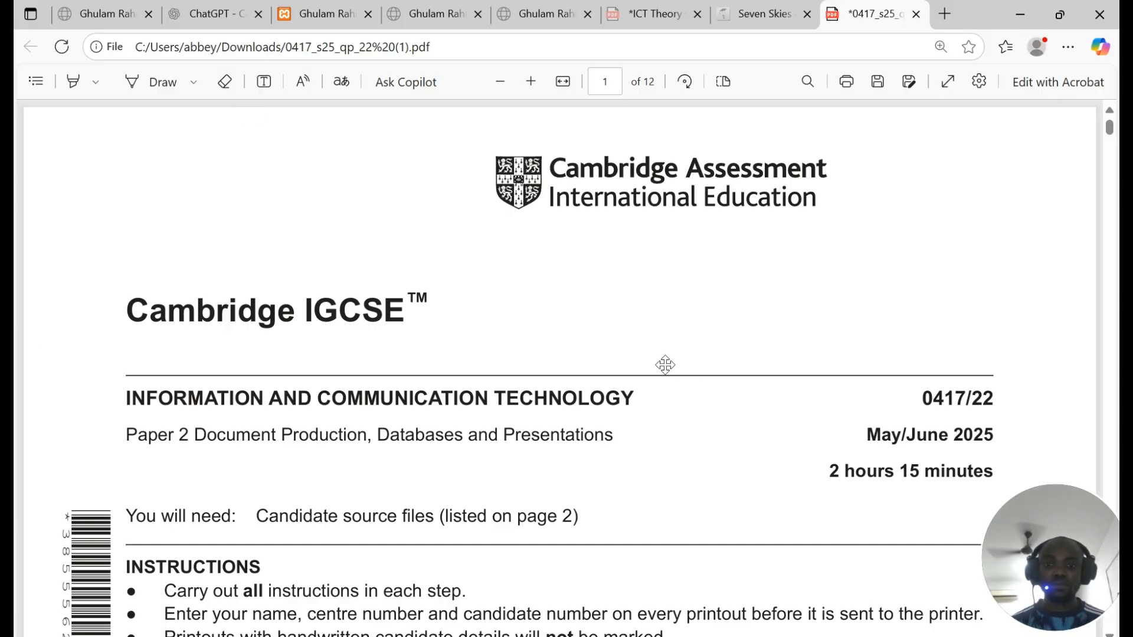
Step: Minimise Edge from the taskbar to reveal PowerPoint's print preview
{"action": "mouse_move", "coordinate": [456, 636]}
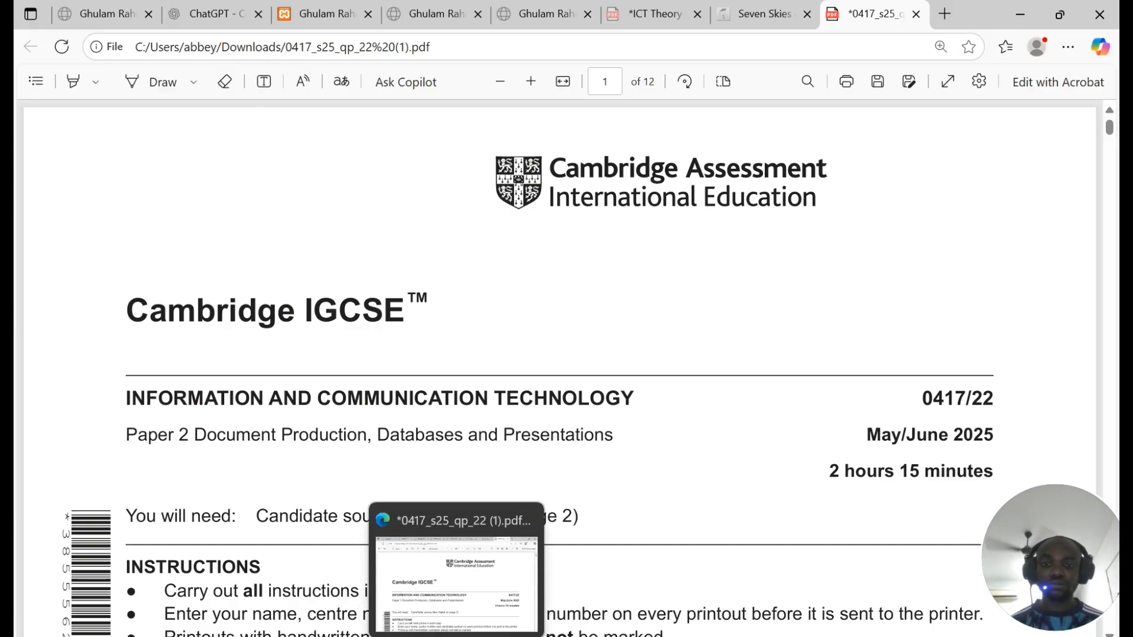
{"action": "left_click", "coordinate": [456, 636]}
{"action": "left_click", "coordinate": [456, 636]}
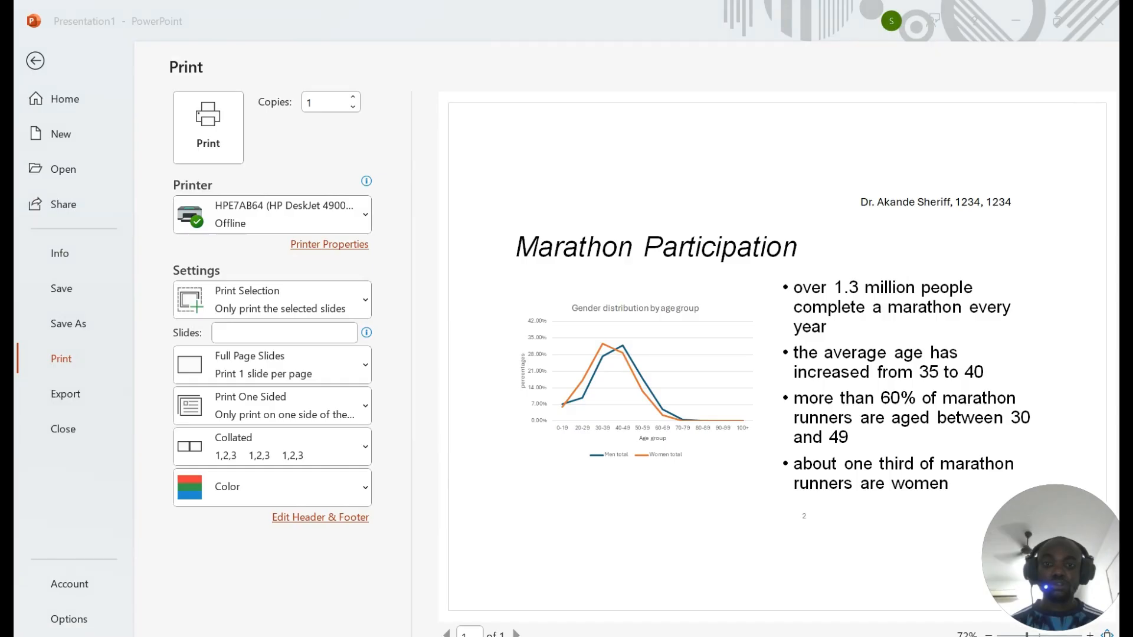
{"action": "left_click", "coordinate": [456, 636]}
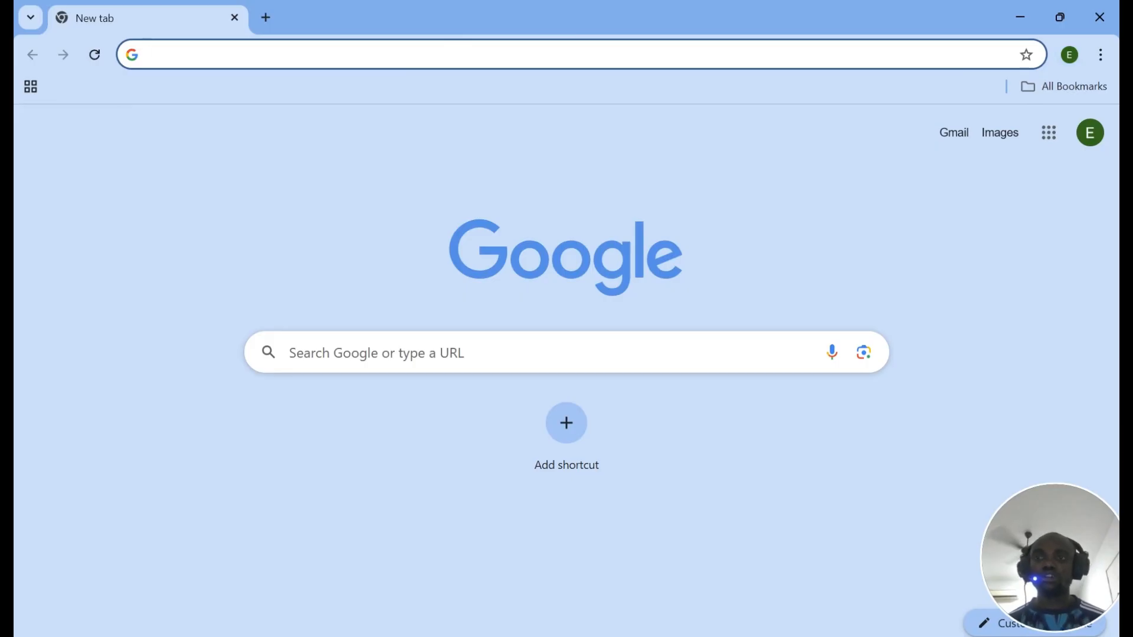
Step: Load courses.edubbey.com and scroll through its page
{"action": "type", "text": "courses.edubbey.com"}
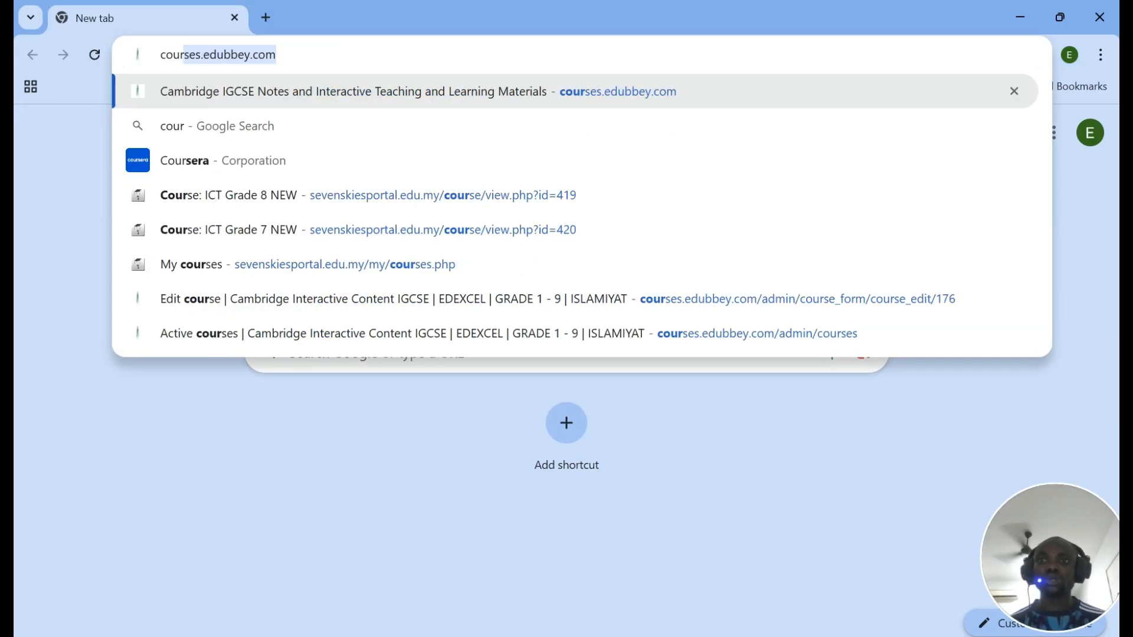
{"action": "key", "text": "Return"}
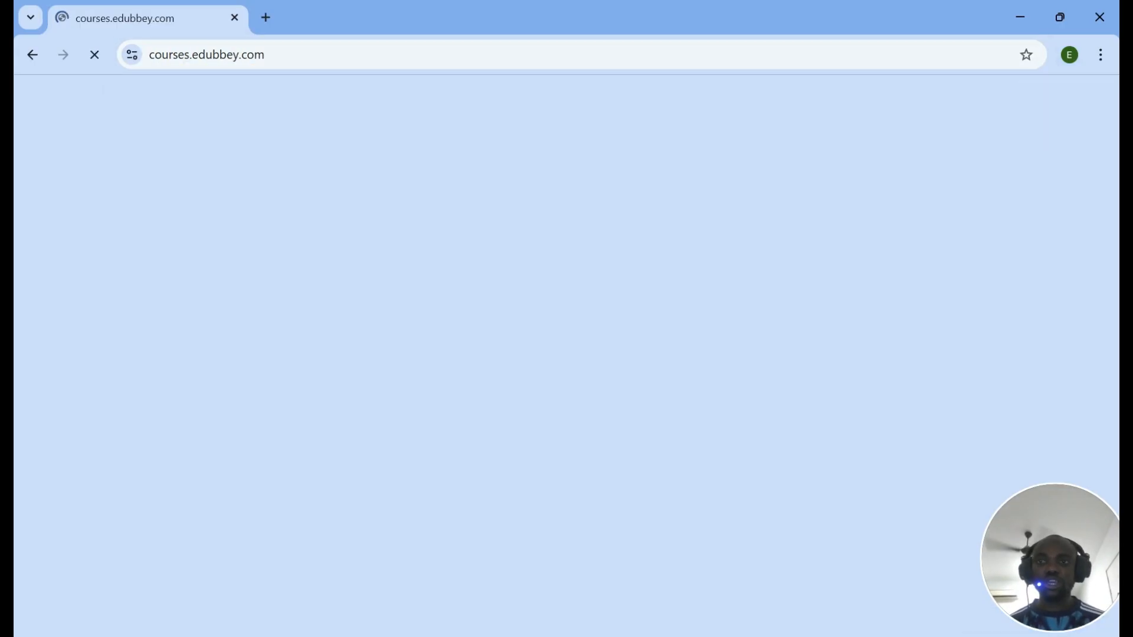
{"action": "scroll", "coordinate": [568, 233], "scroll_direction": "down", "scroll_amount": 10}
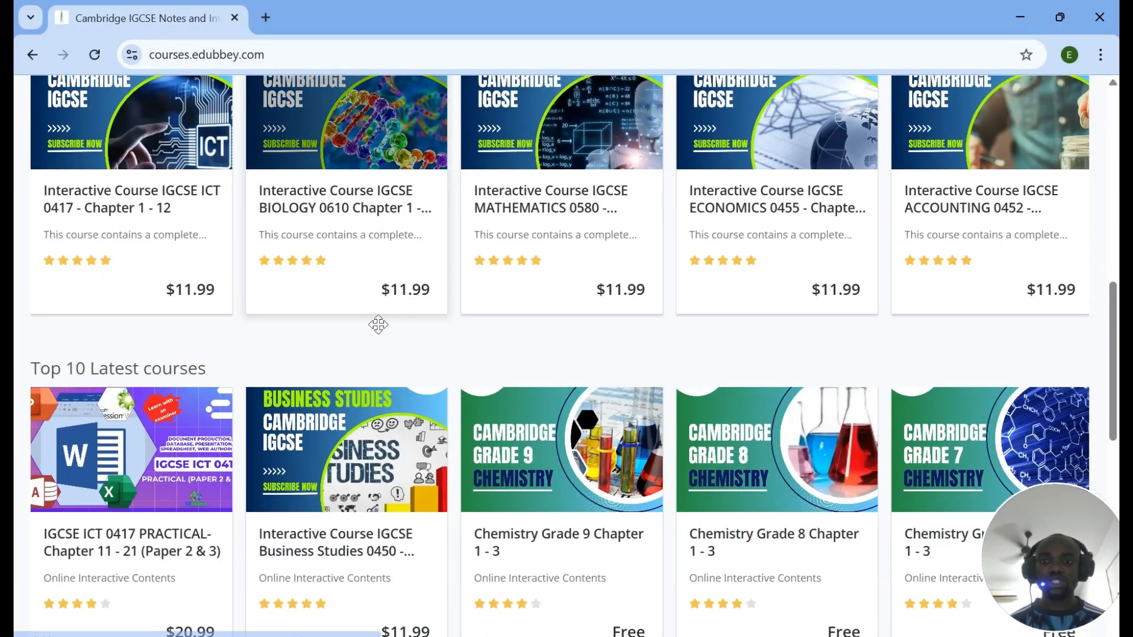
{"action": "scroll", "coordinate": [164, 399], "scroll_direction": "up", "scroll_amount": 3}
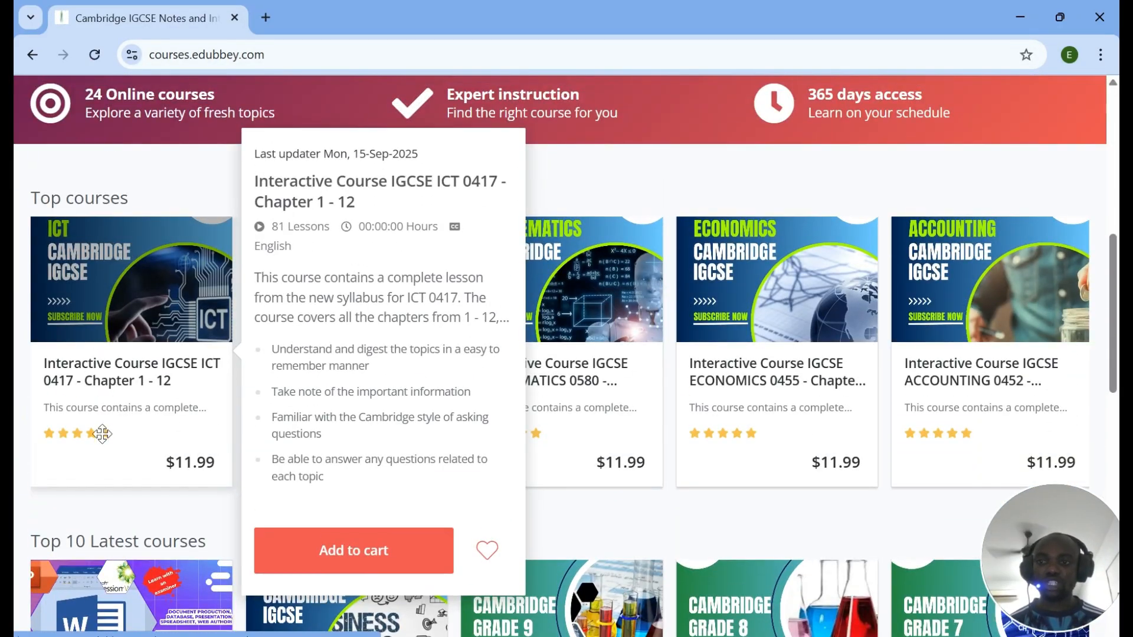
{"action": "scroll", "coordinate": [914, 272], "scroll_direction": "down", "scroll_amount": 3}
{"action": "scroll", "coordinate": [914, 272], "scroll_direction": "up", "scroll_amount": 11}
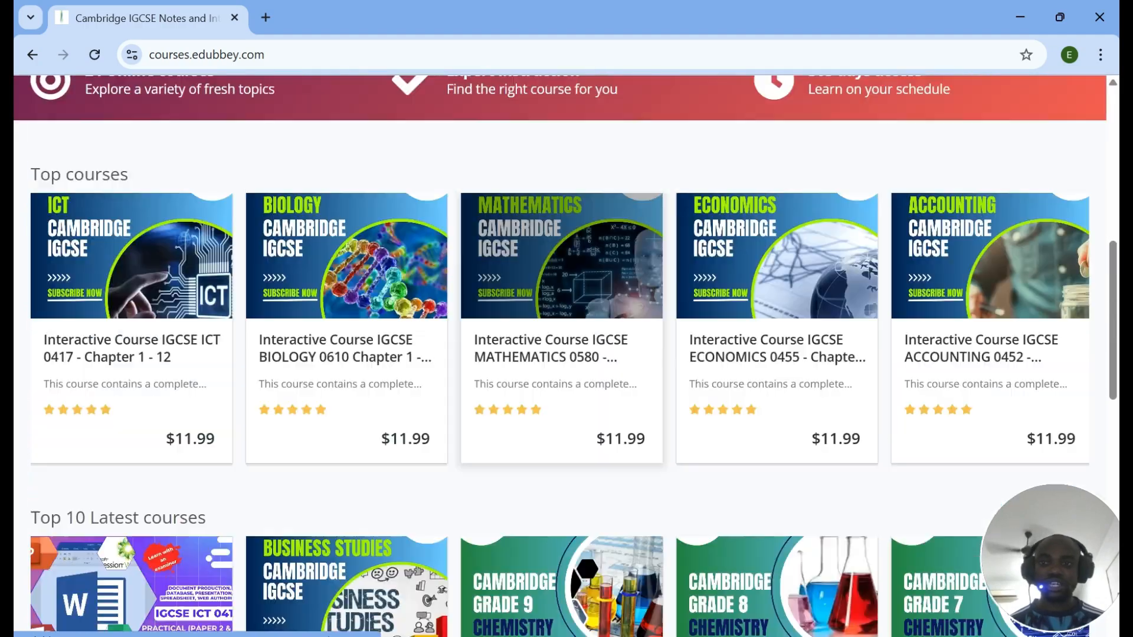
Step: Open ictmadeeasy.com in a new tab
{"action": "left_click", "coordinate": [278, 20]}
{"action": "type", "text": "ict"}
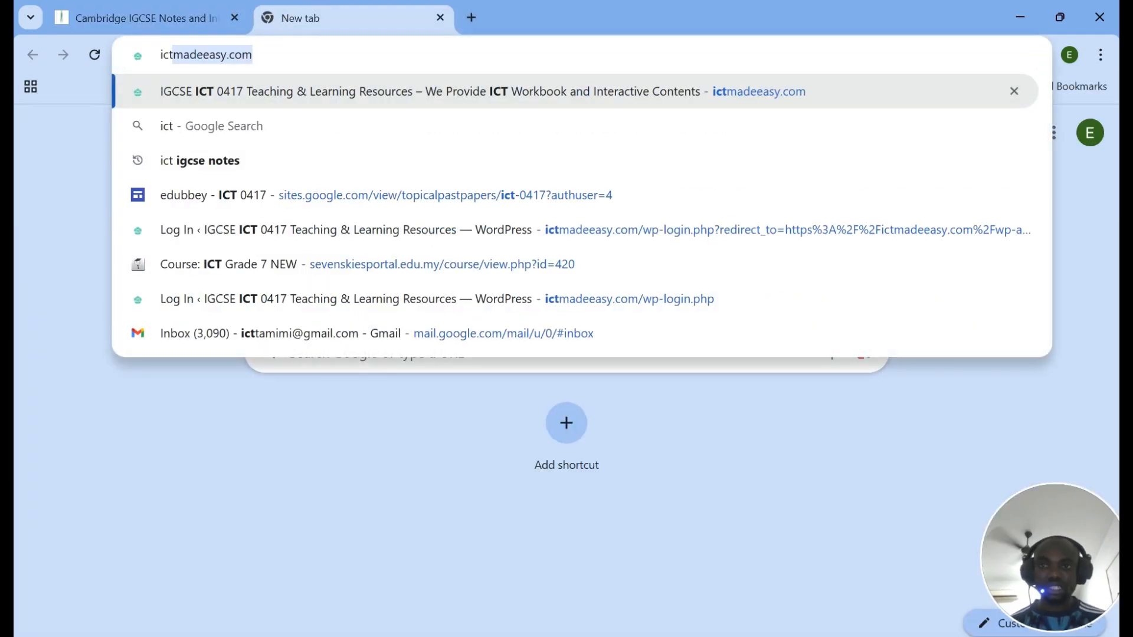
{"action": "key", "text": "Return"}
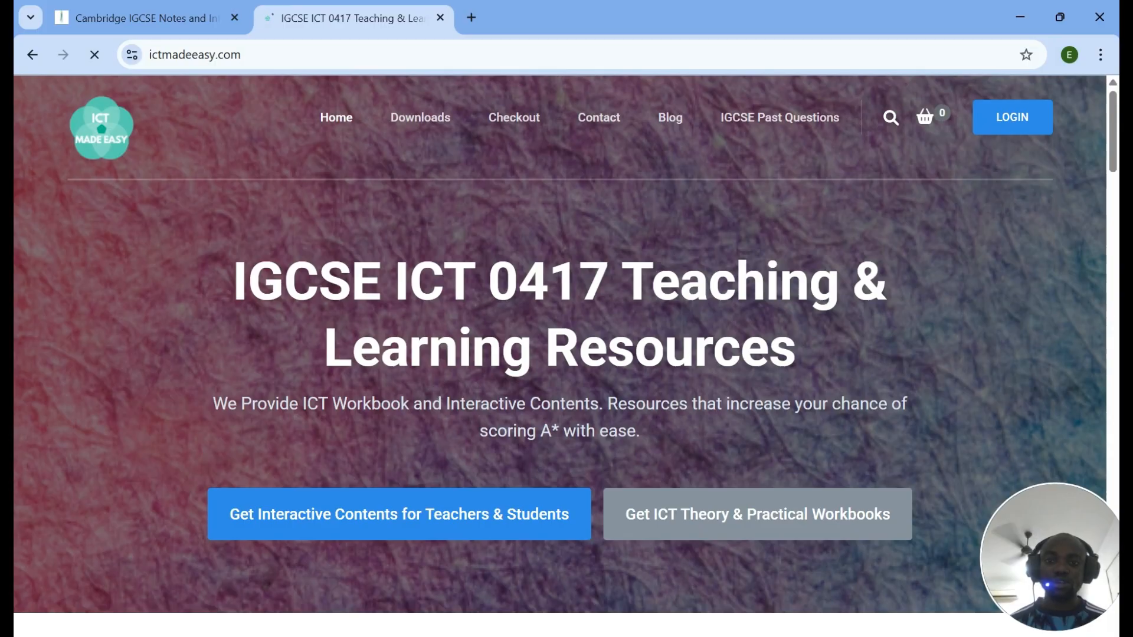
{"action": "scroll", "coordinate": [523, 180], "scroll_direction": "down", "scroll_amount": 8}
{"action": "mouse_move", "coordinate": [649, 369]}
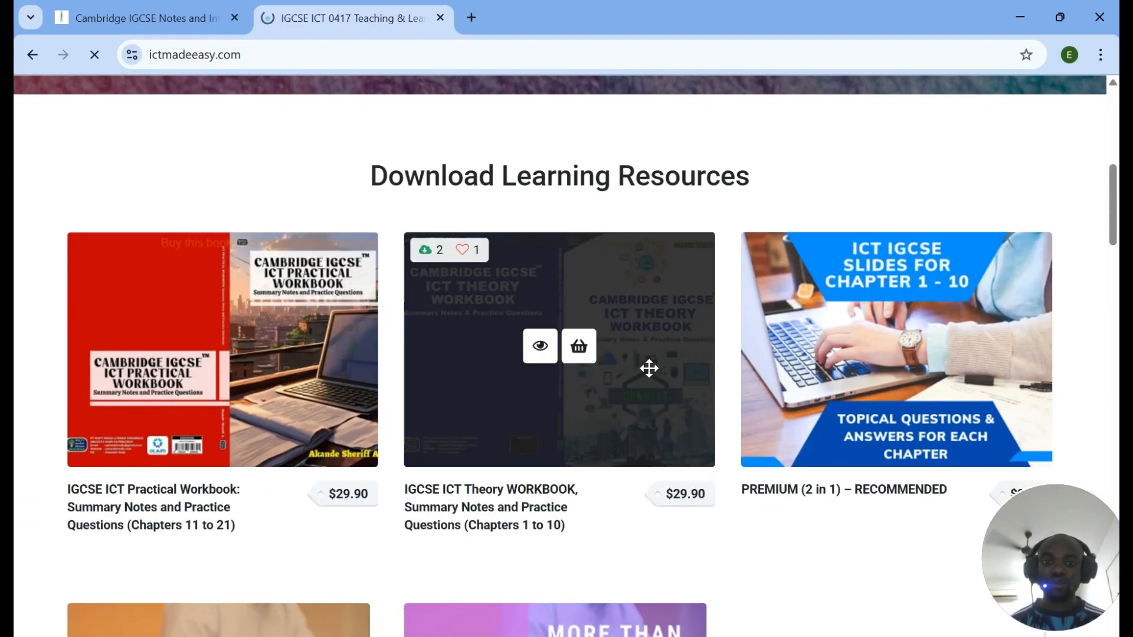
{"action": "mouse_move", "coordinate": [318, 340]}
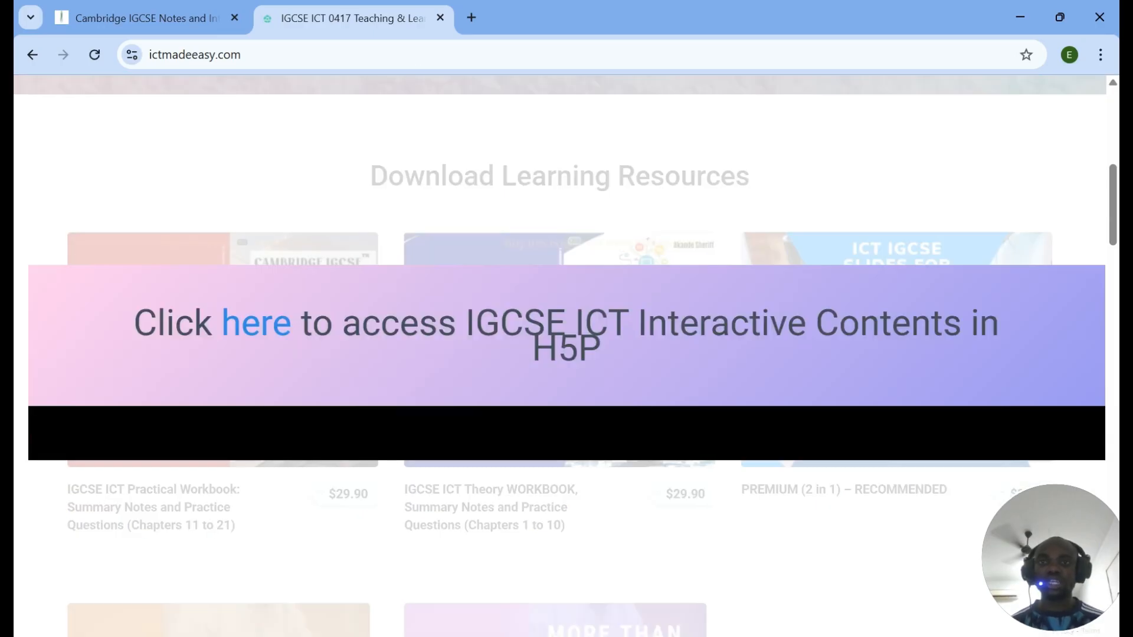
Step: Return to the ictmadeeasy.com tab, close the contents popup, and view Download Learning Resources
{"action": "left_click", "coordinate": [471, 17]}
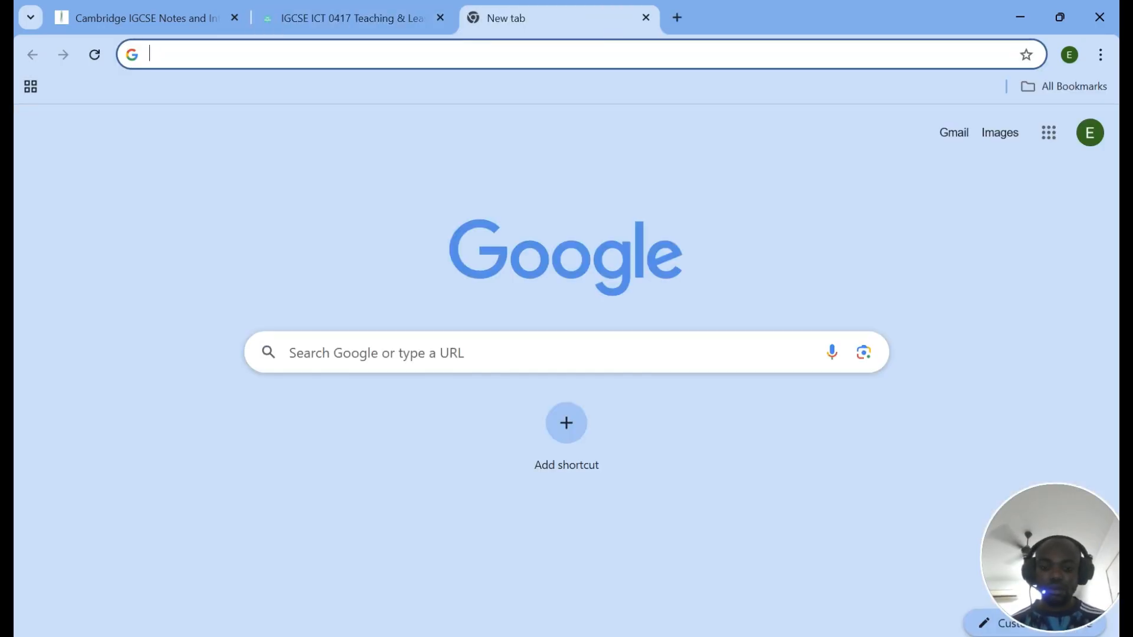
{"action": "type", "text": "ict"}
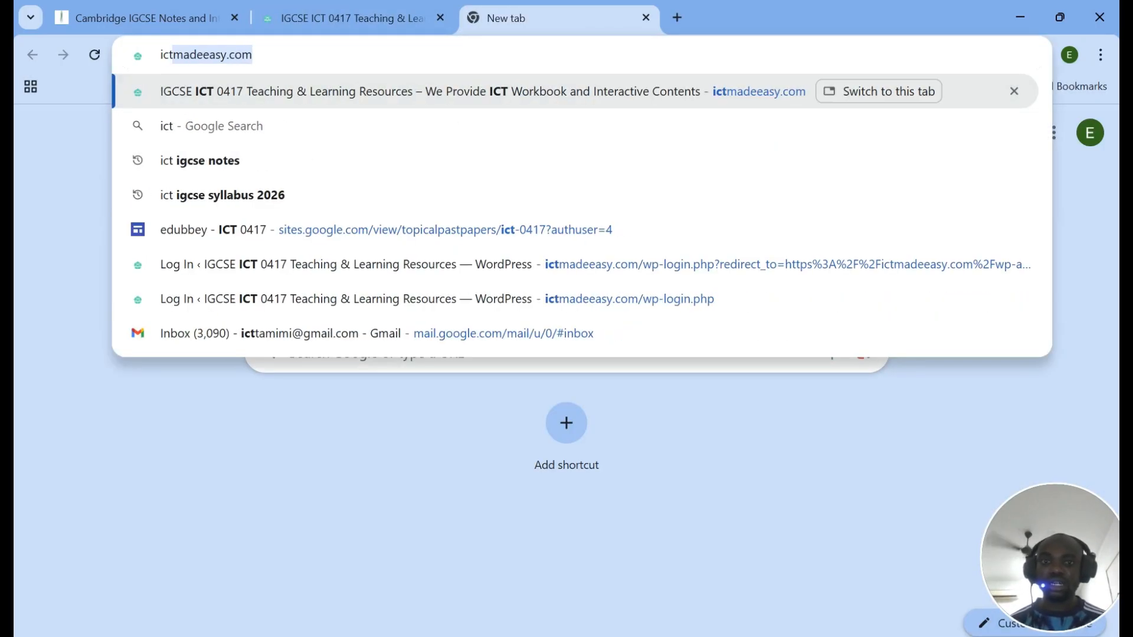
{"action": "key", "text": "Return"}
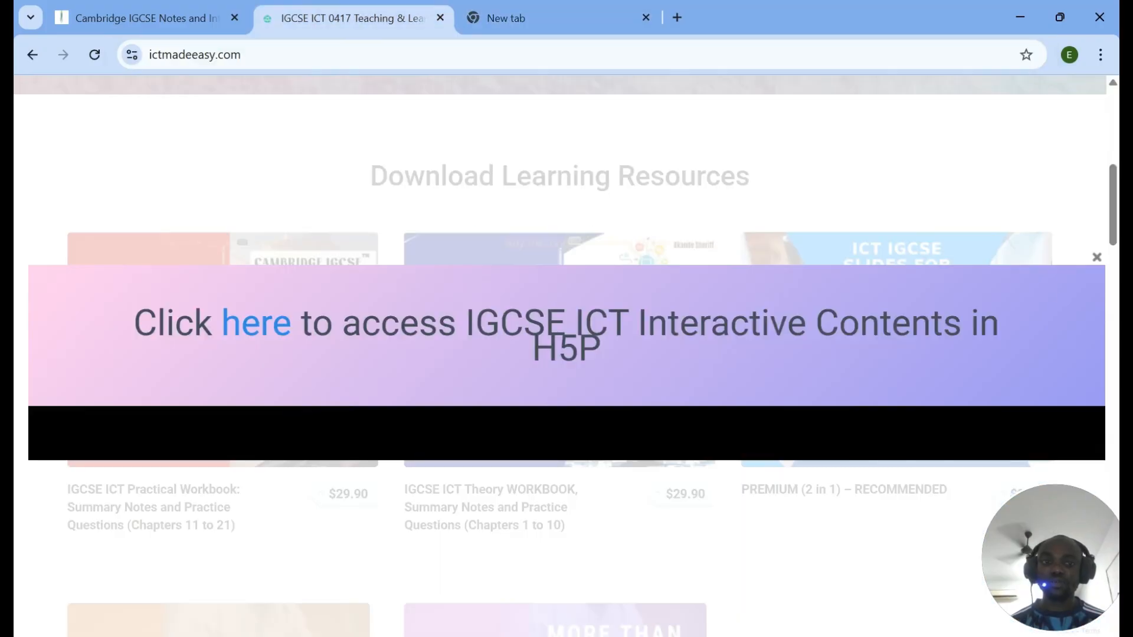
{"action": "left_click", "coordinate": [1096, 258]}
{"action": "mouse_move", "coordinate": [530, 325]}
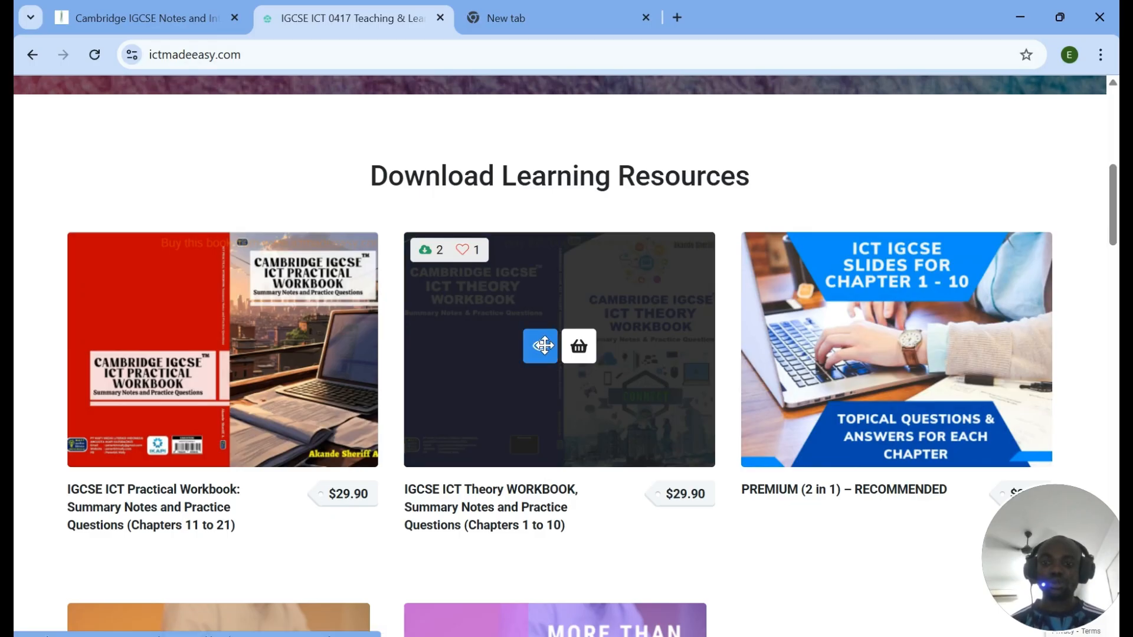
{"action": "scroll", "coordinate": [544, 345], "scroll_direction": "down", "scroll_amount": 3}
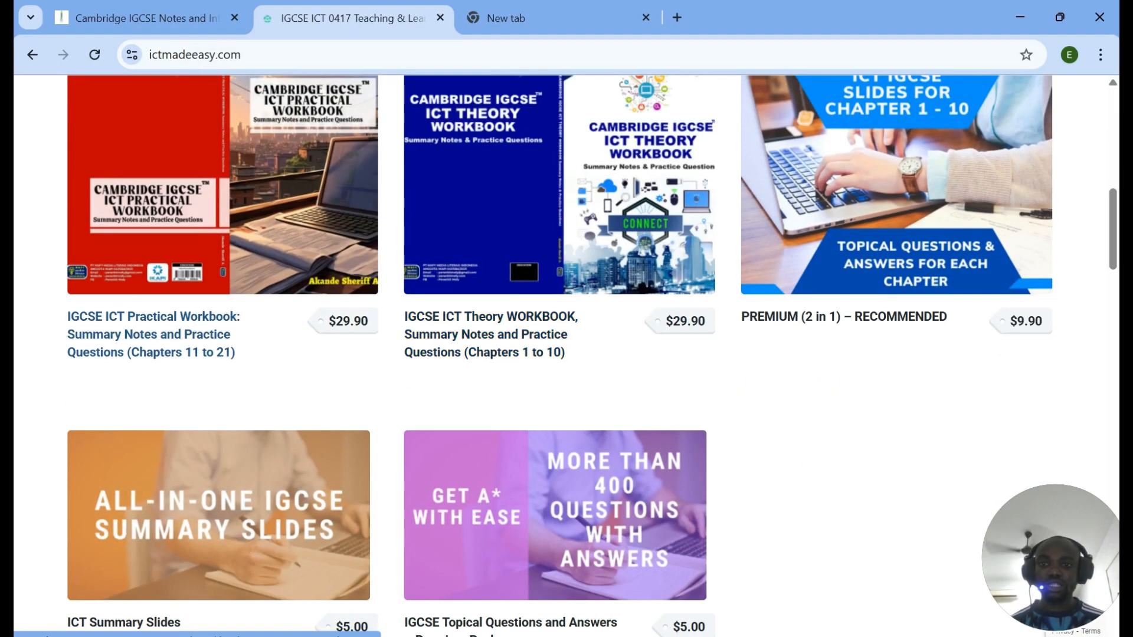
{"action": "scroll", "coordinate": [183, 317], "scroll_direction": "up", "scroll_amount": 2}
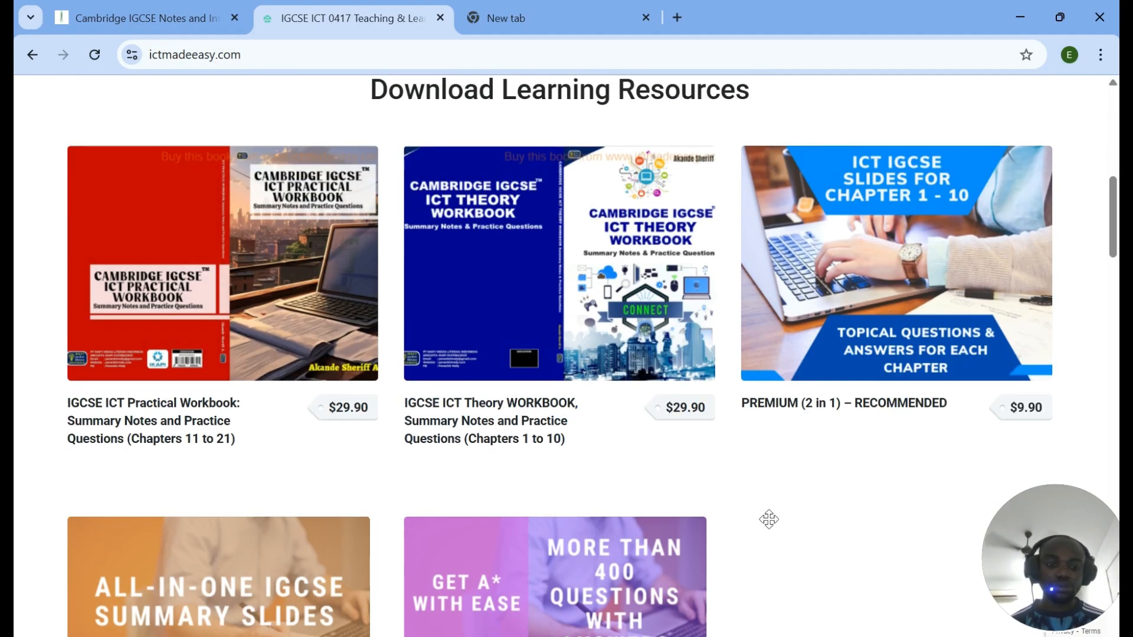